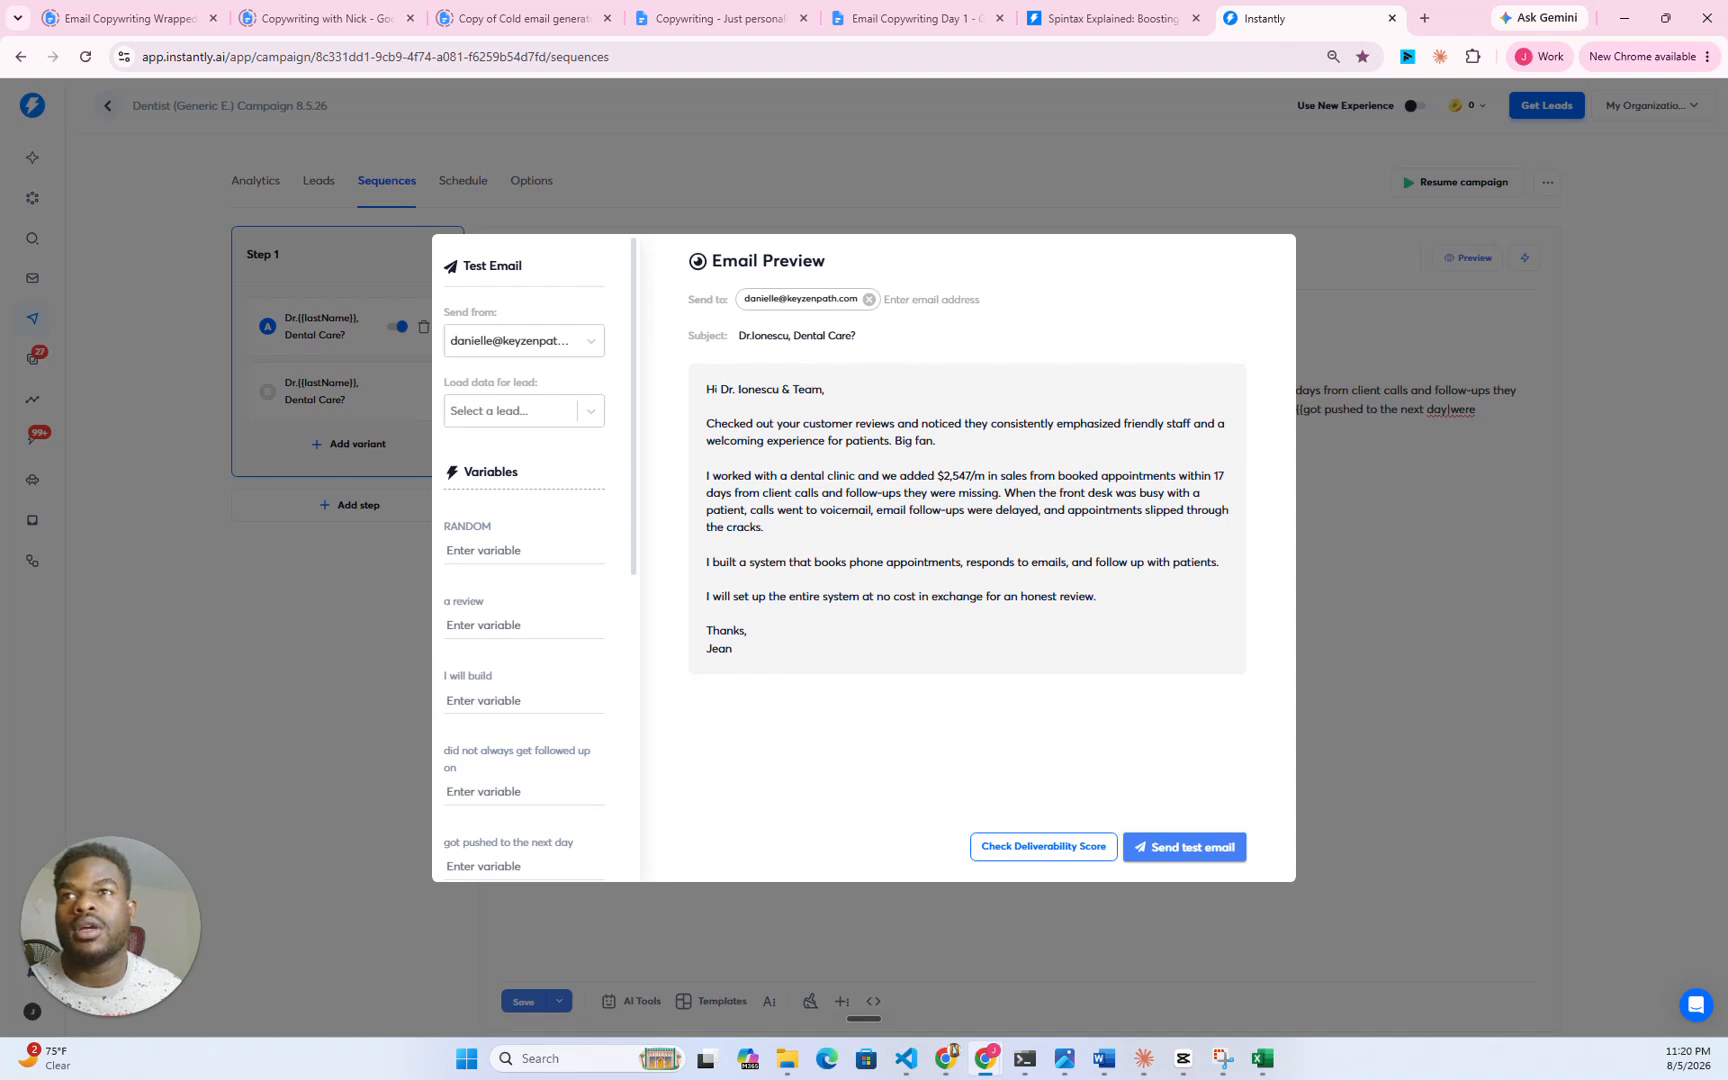
- Review variant A's email preview, covering the greeting, personalization, case study and free-setup offer, and preview a second randomized version
drag(705, 389, 817, 391)
click(866, 473)
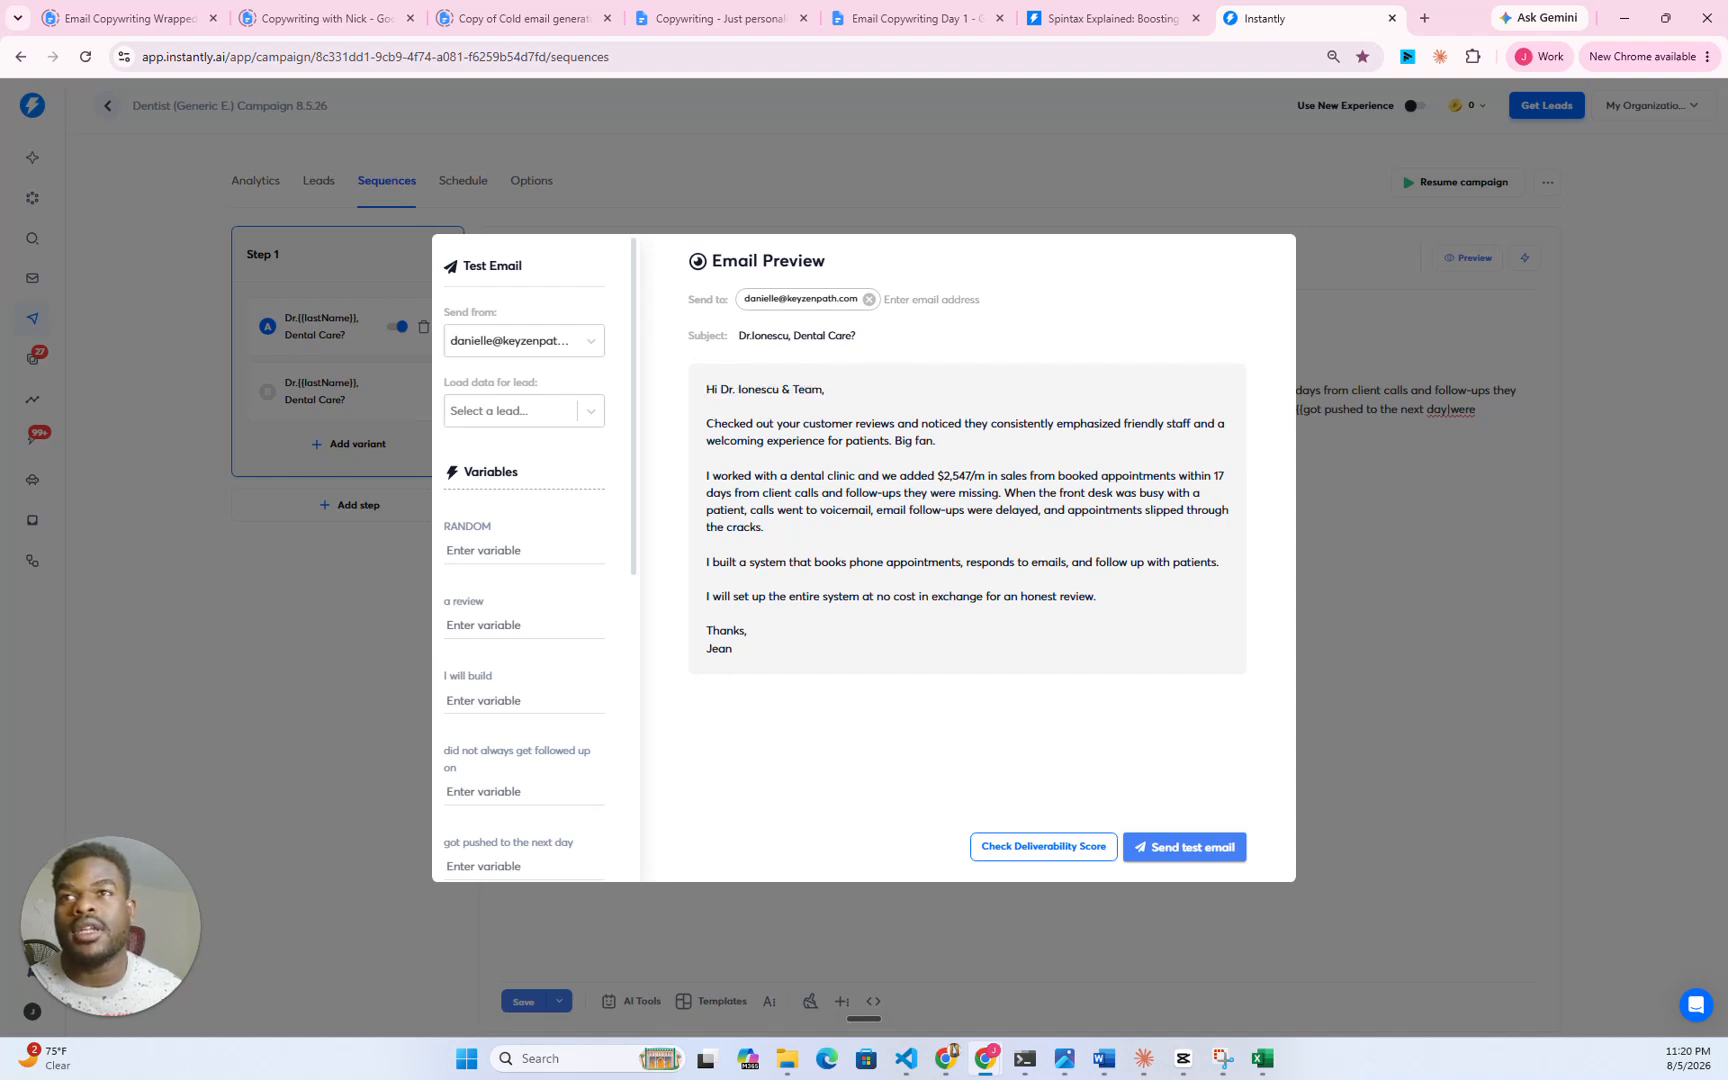
drag(705, 430, 1195, 441)
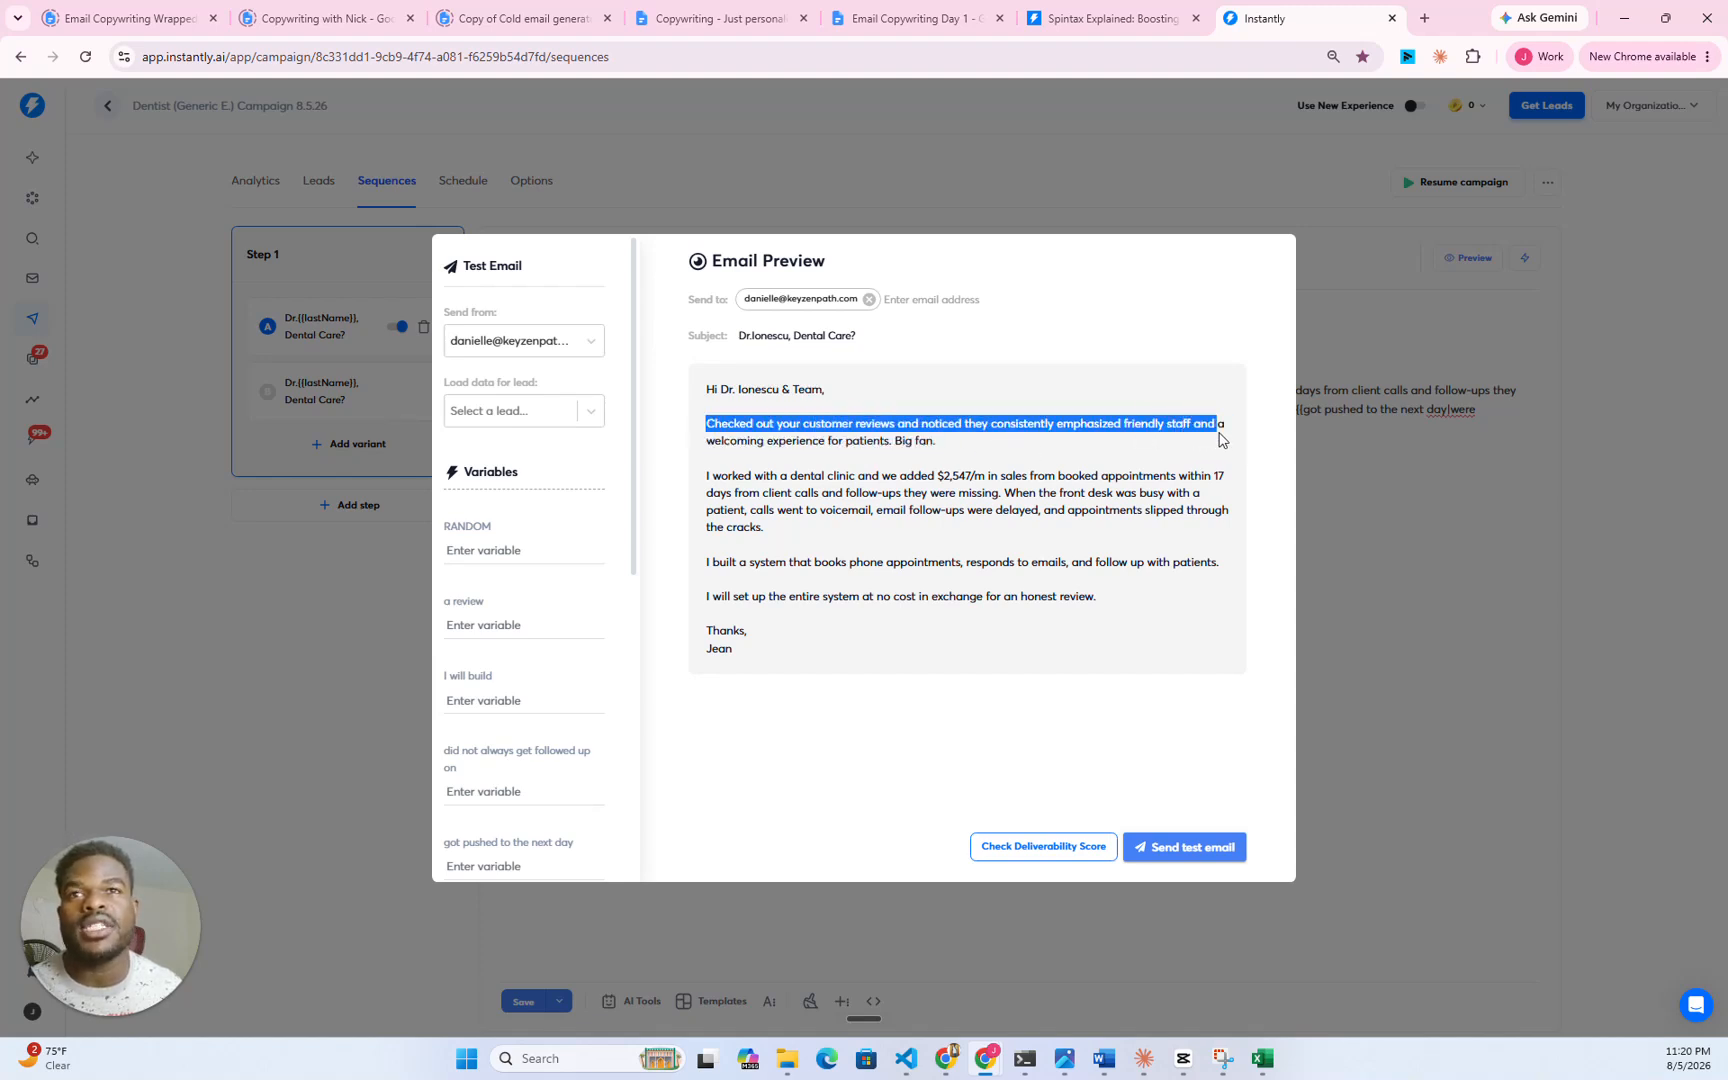
click(975, 463)
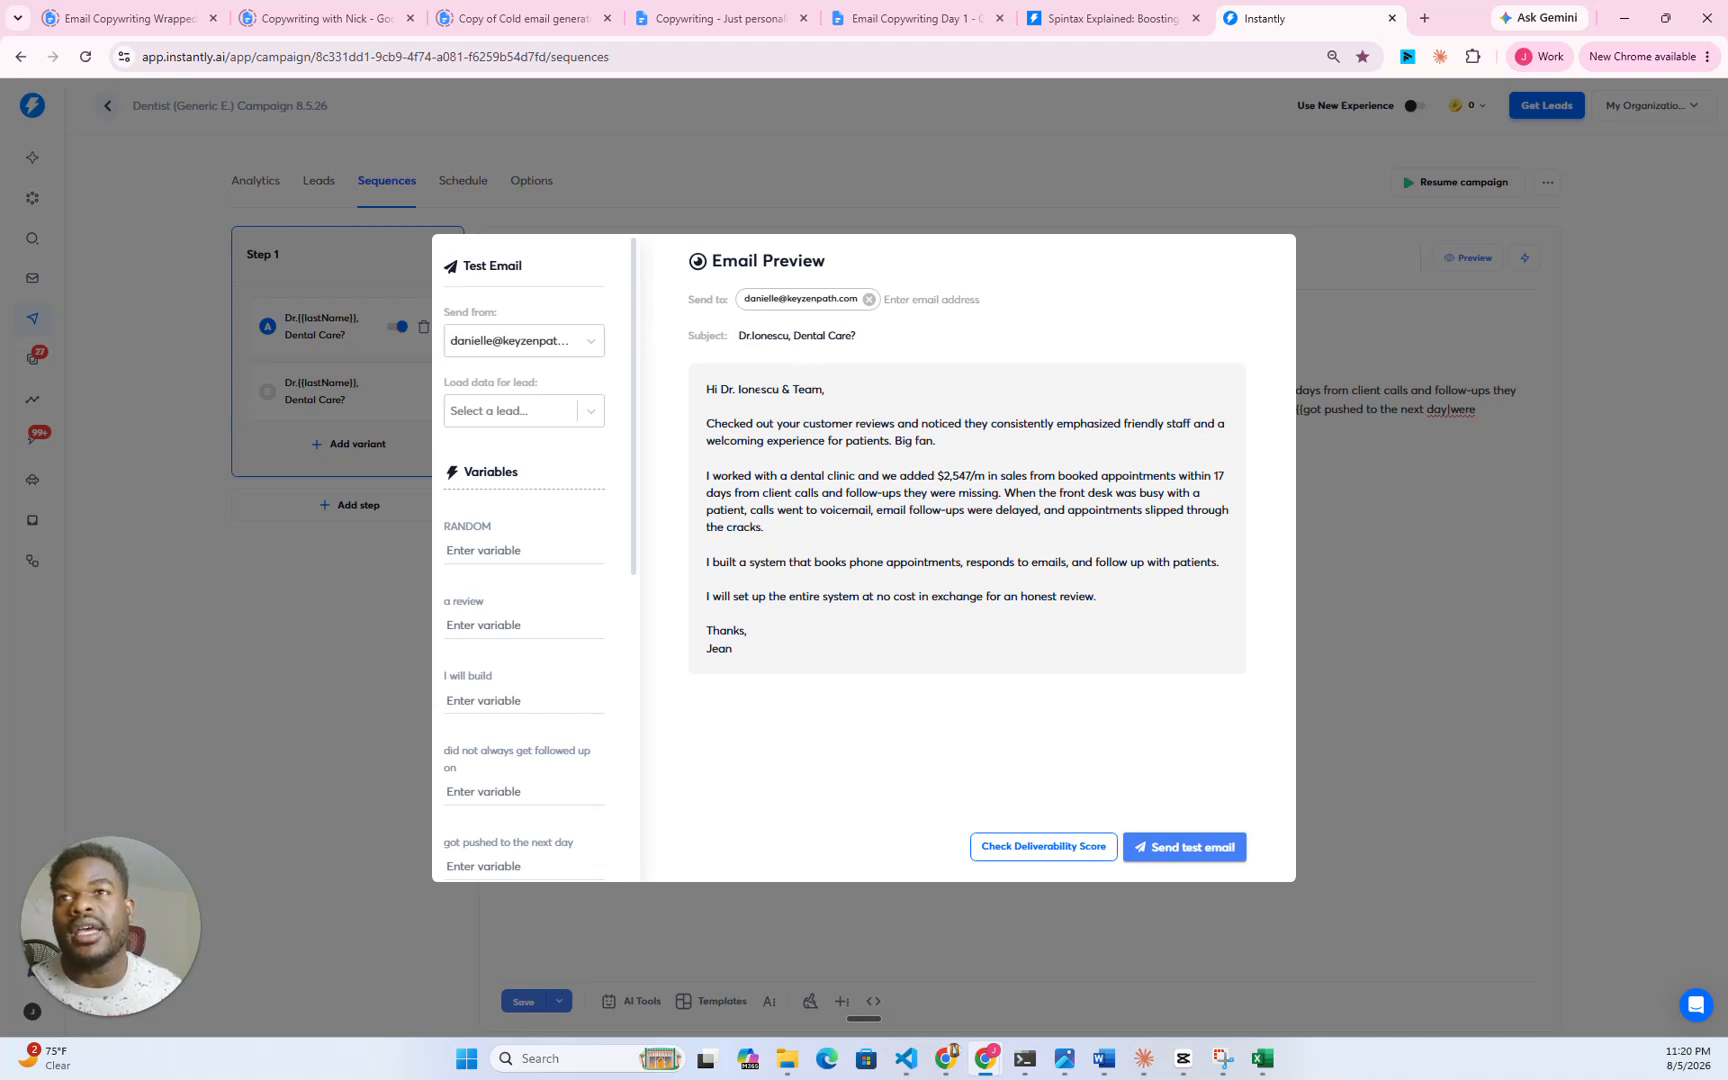
drag(945, 450, 686, 383)
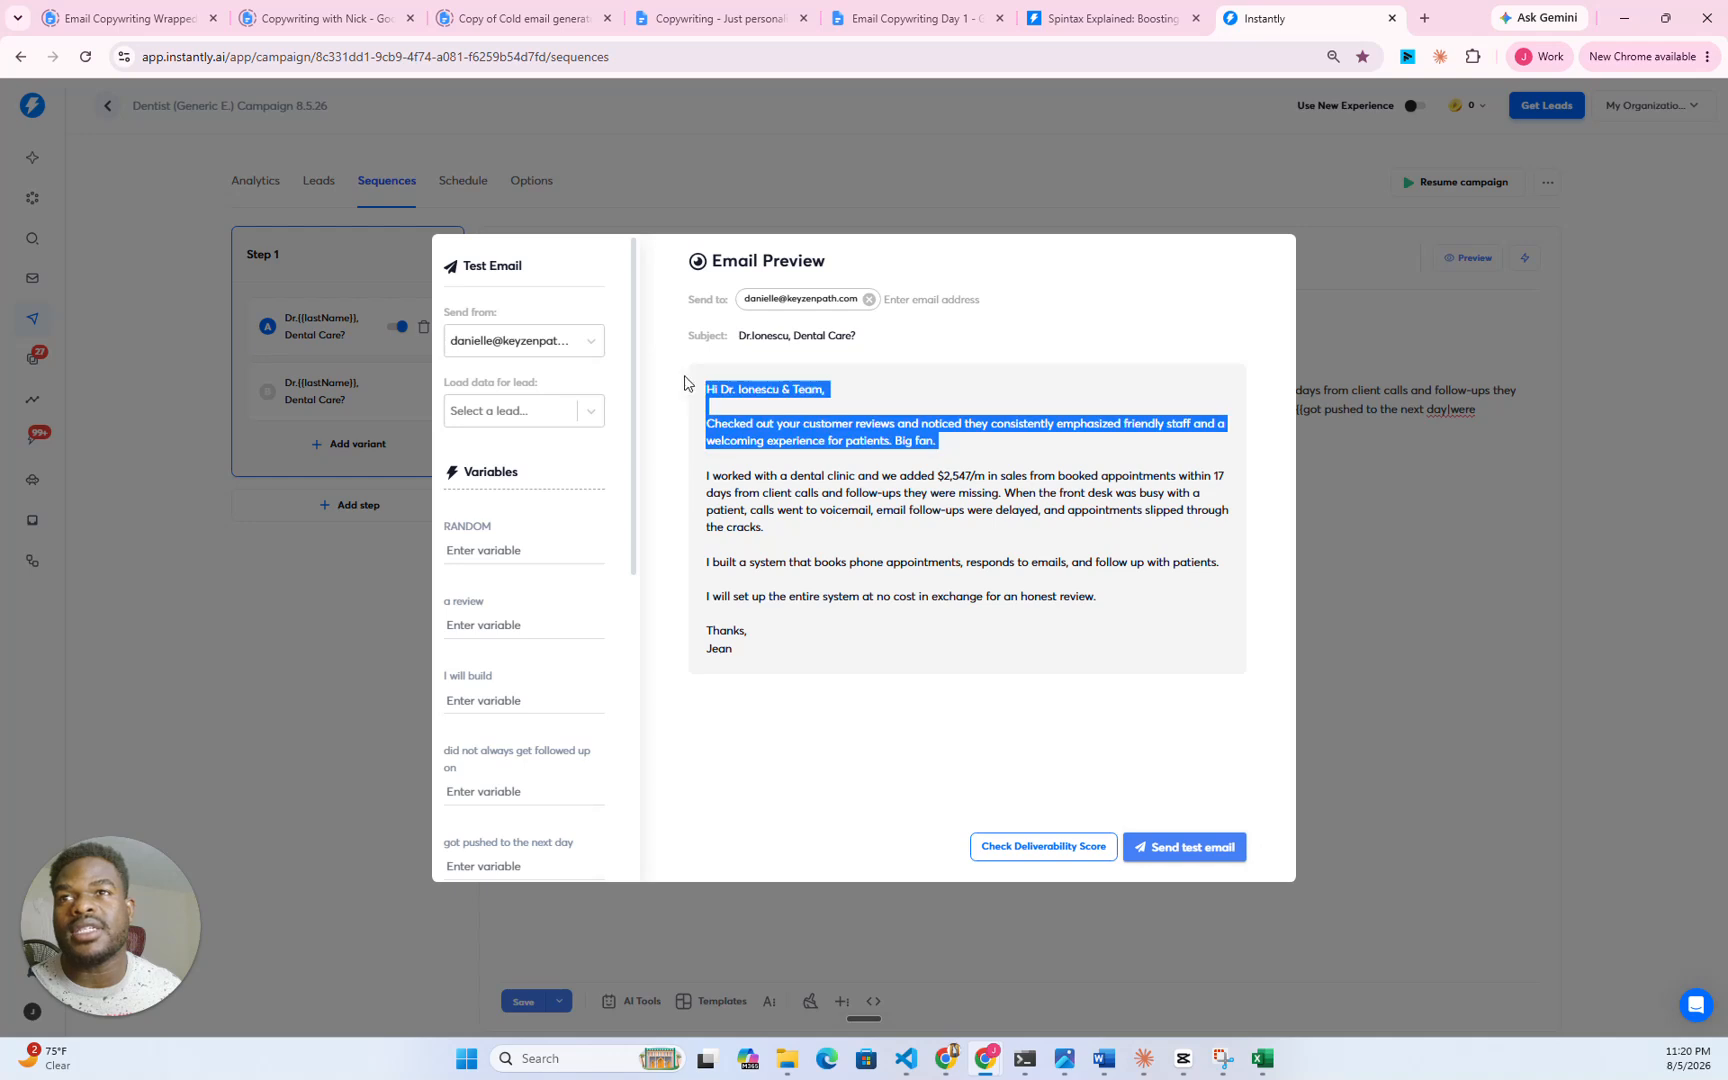
click(846, 441)
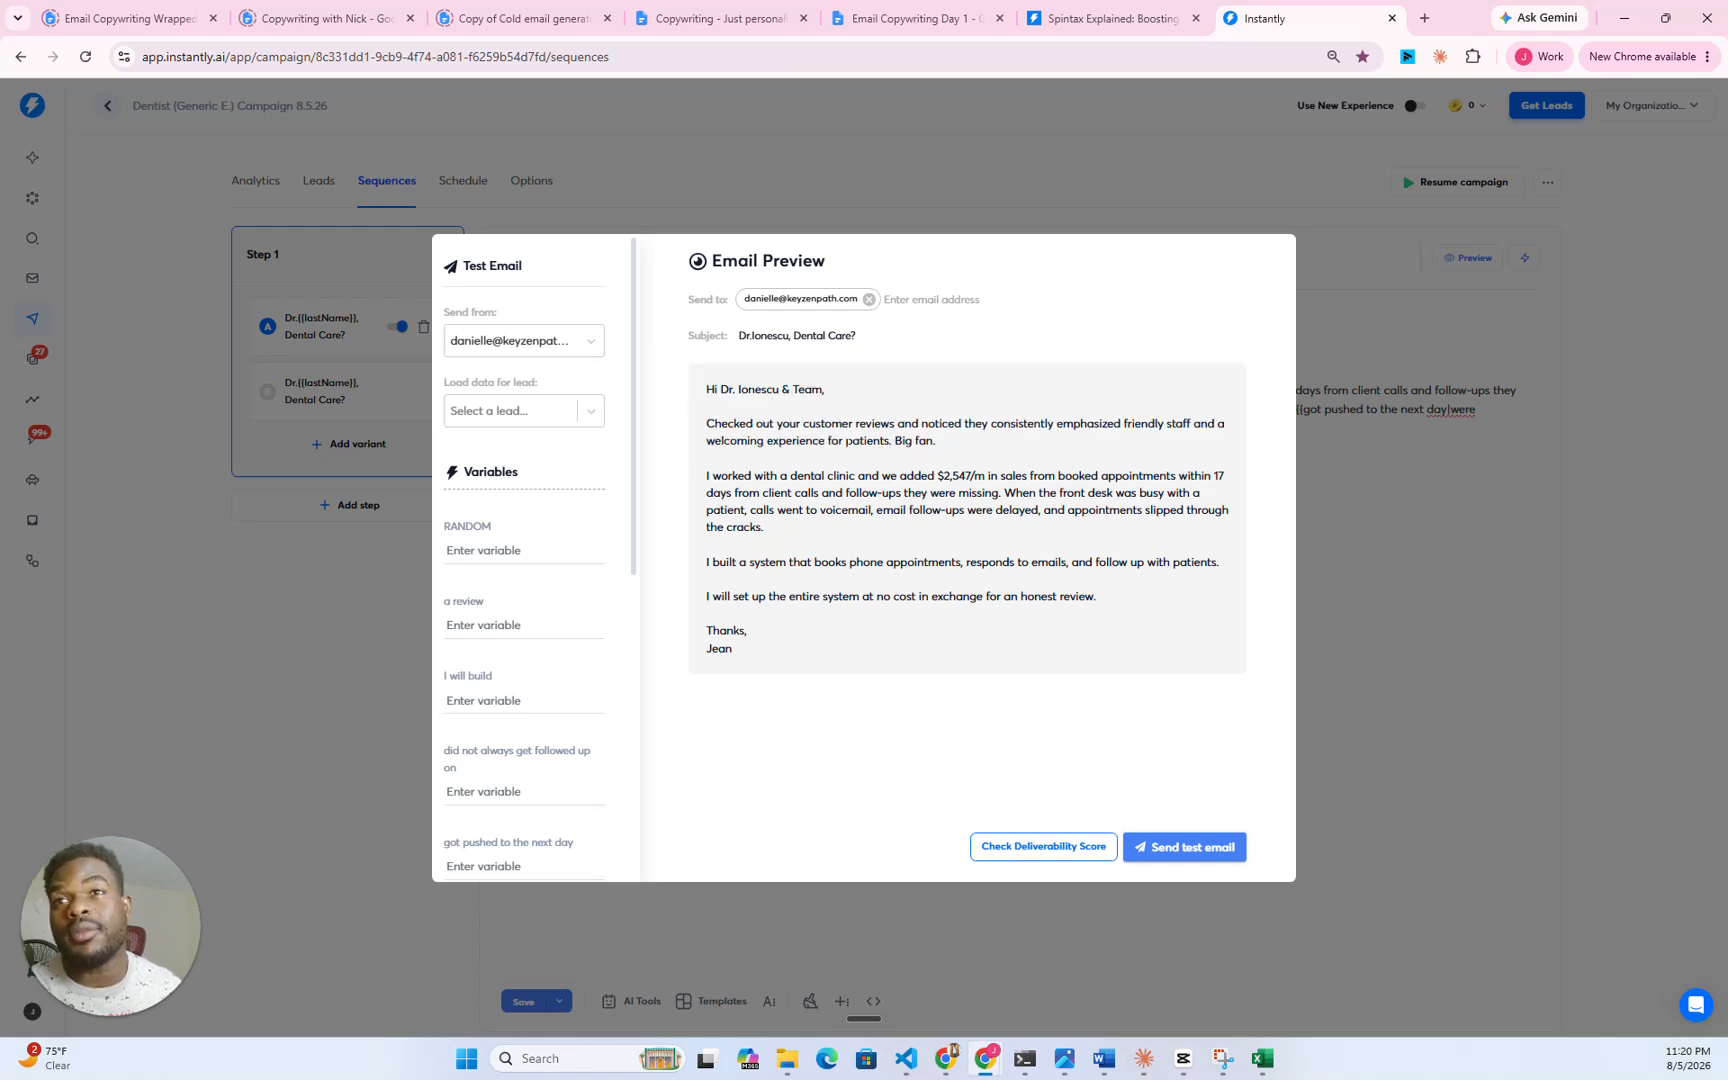
drag(690, 476, 1022, 521)
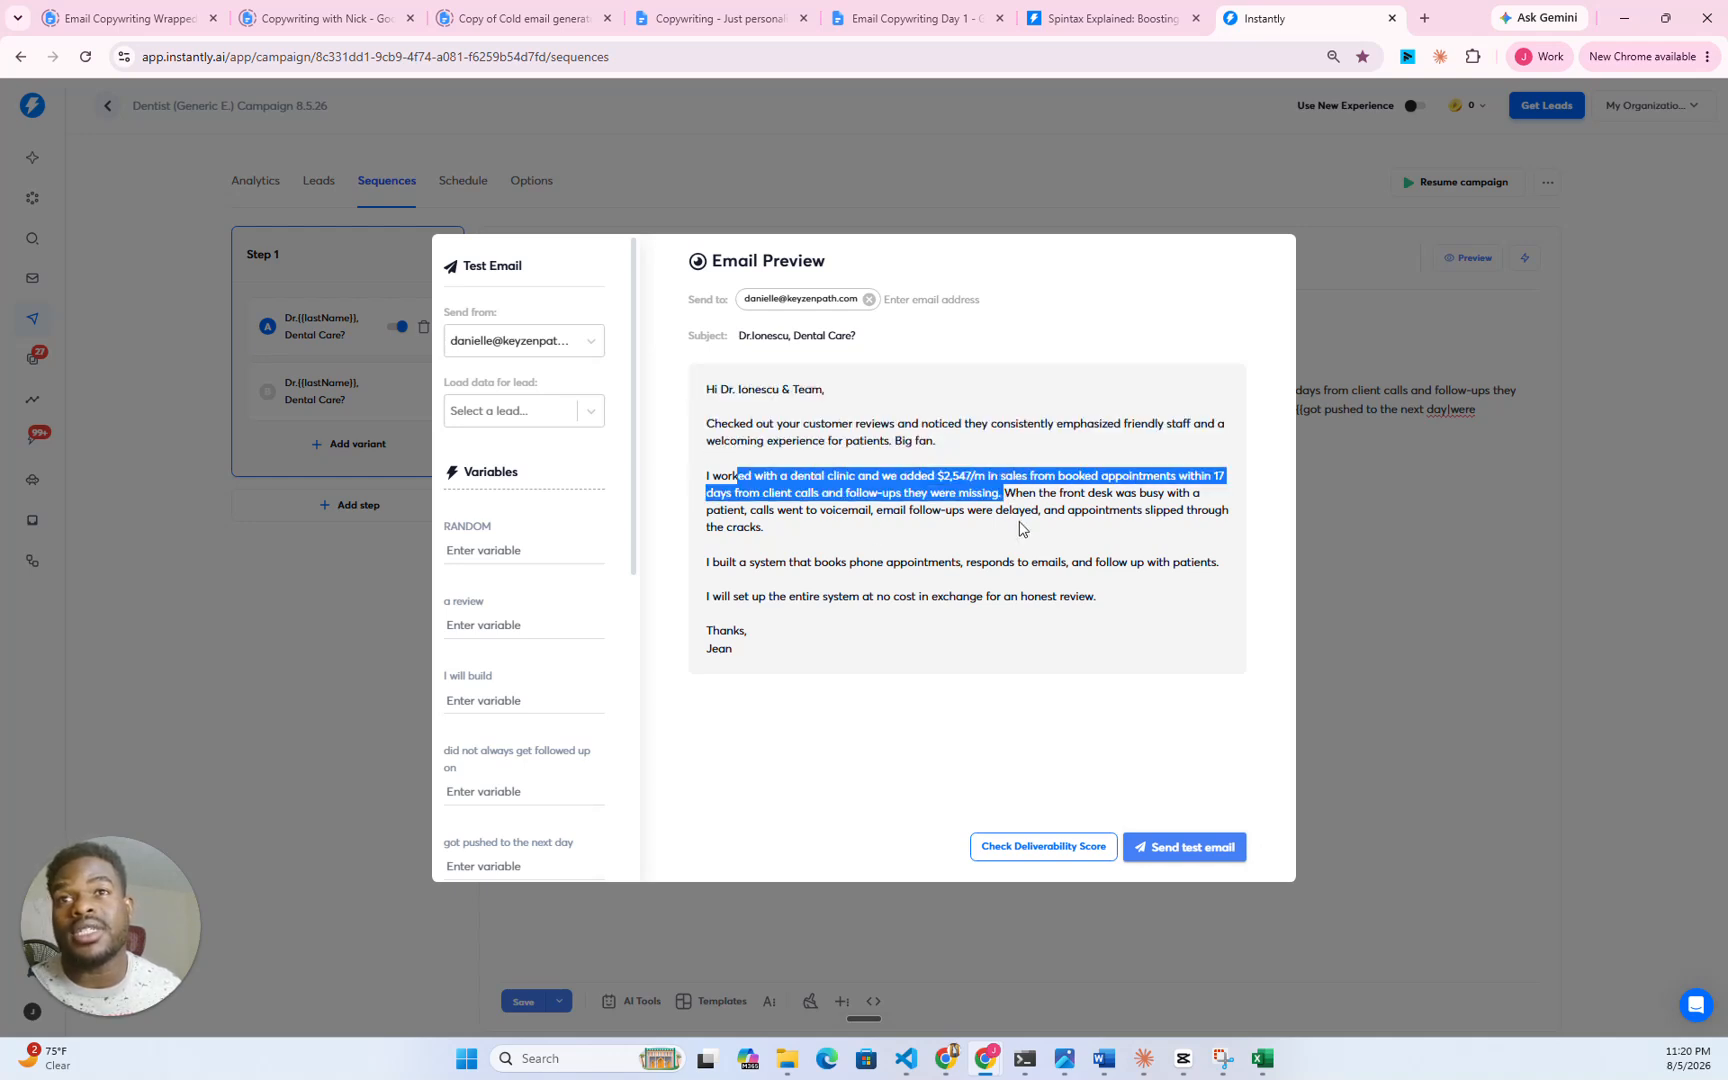
click(1022, 525)
drag(709, 596, 1042, 597)
click(1050, 597)
click(1408, 401)
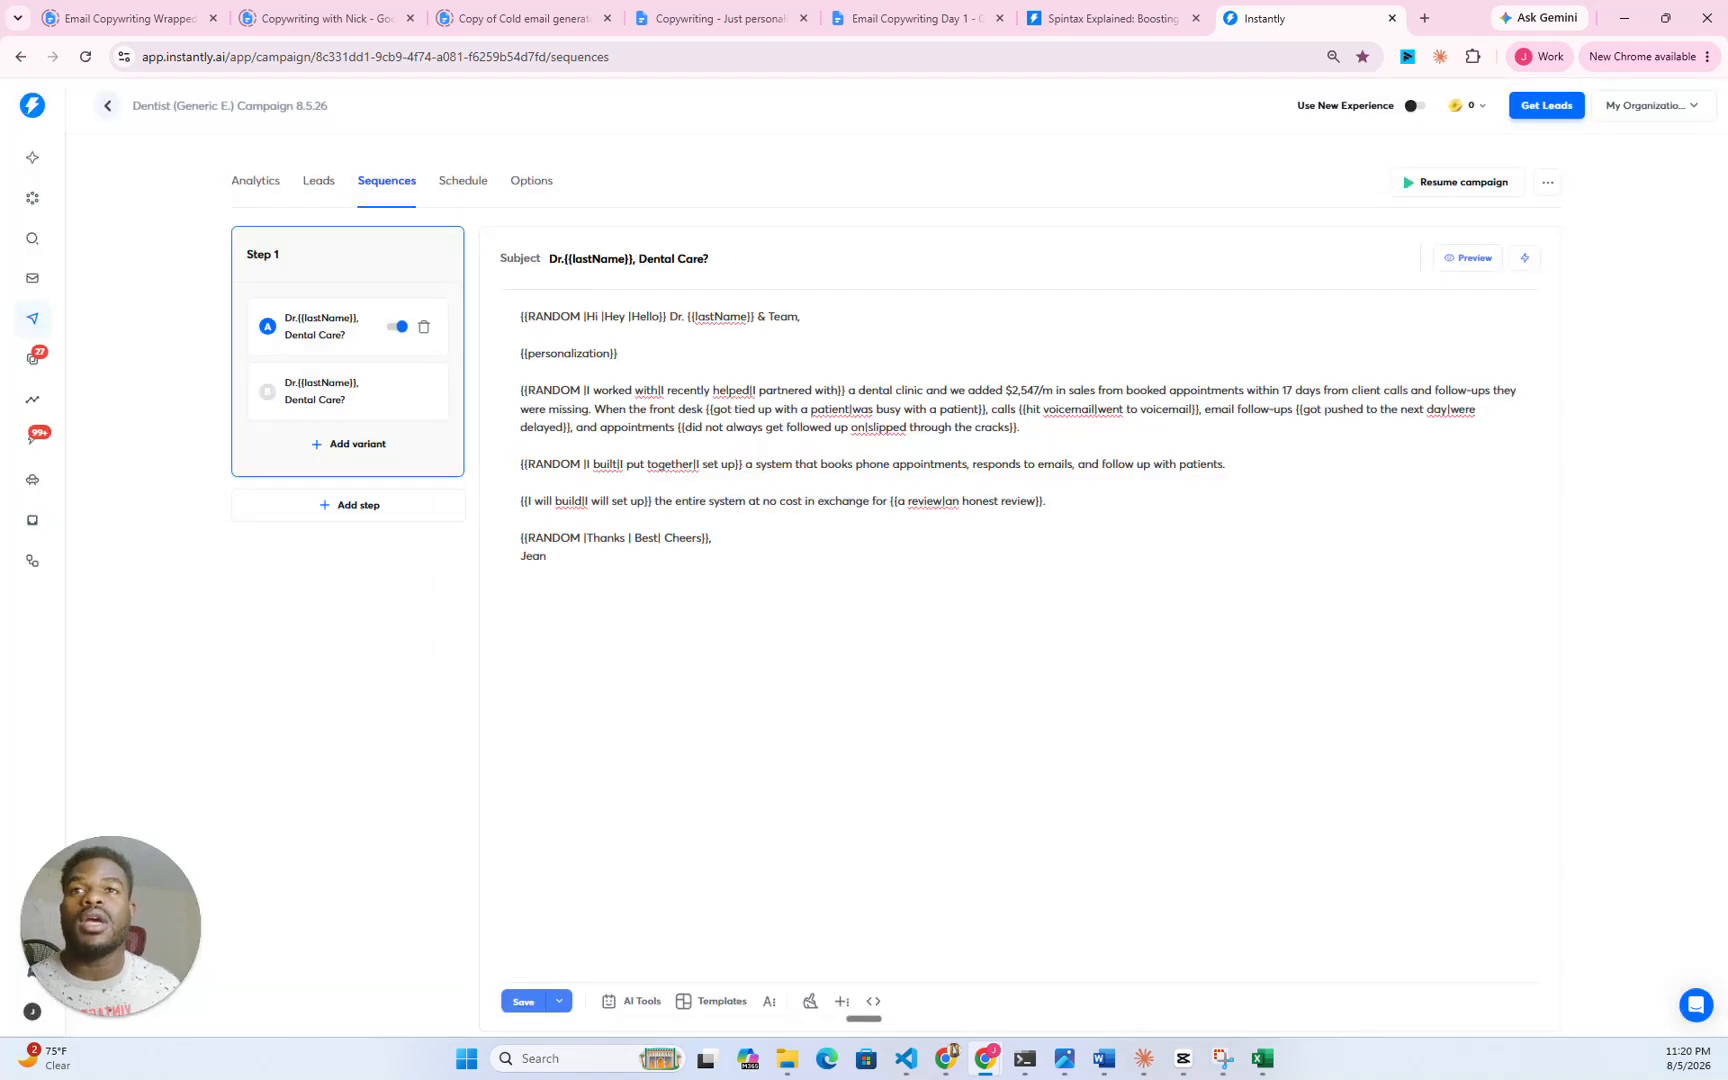
click(1478, 260)
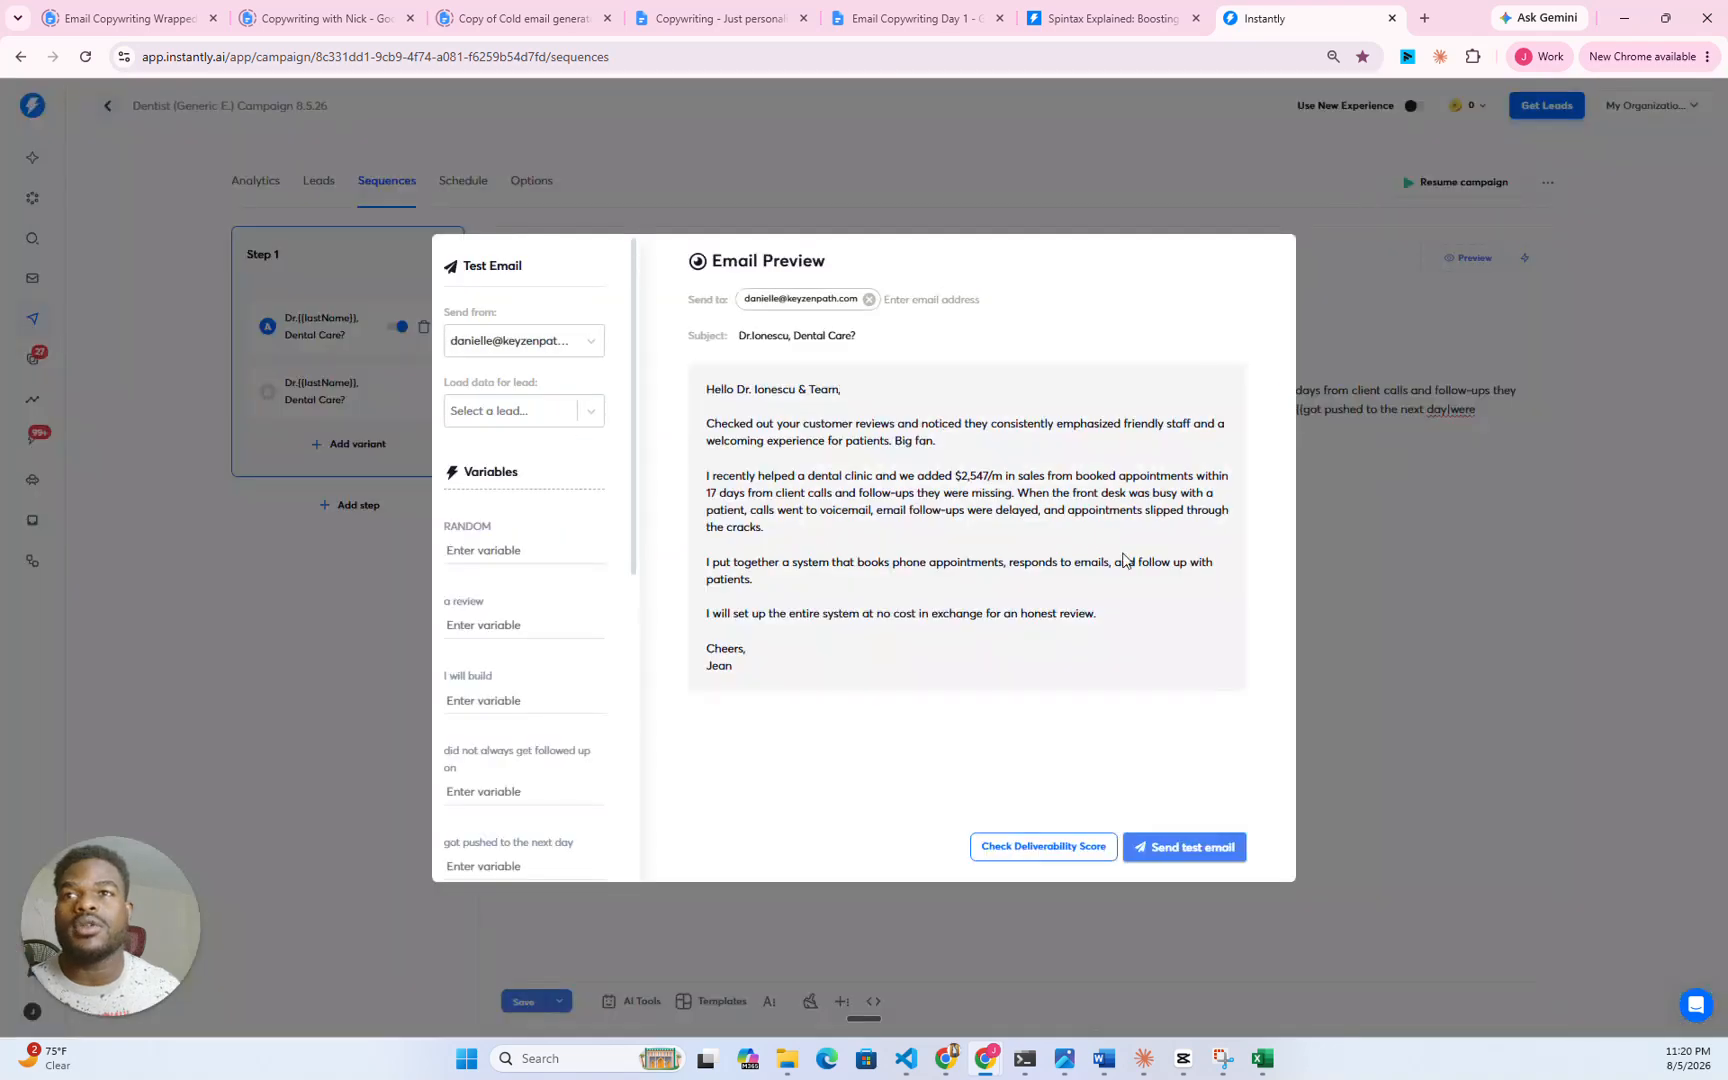
click(1324, 509)
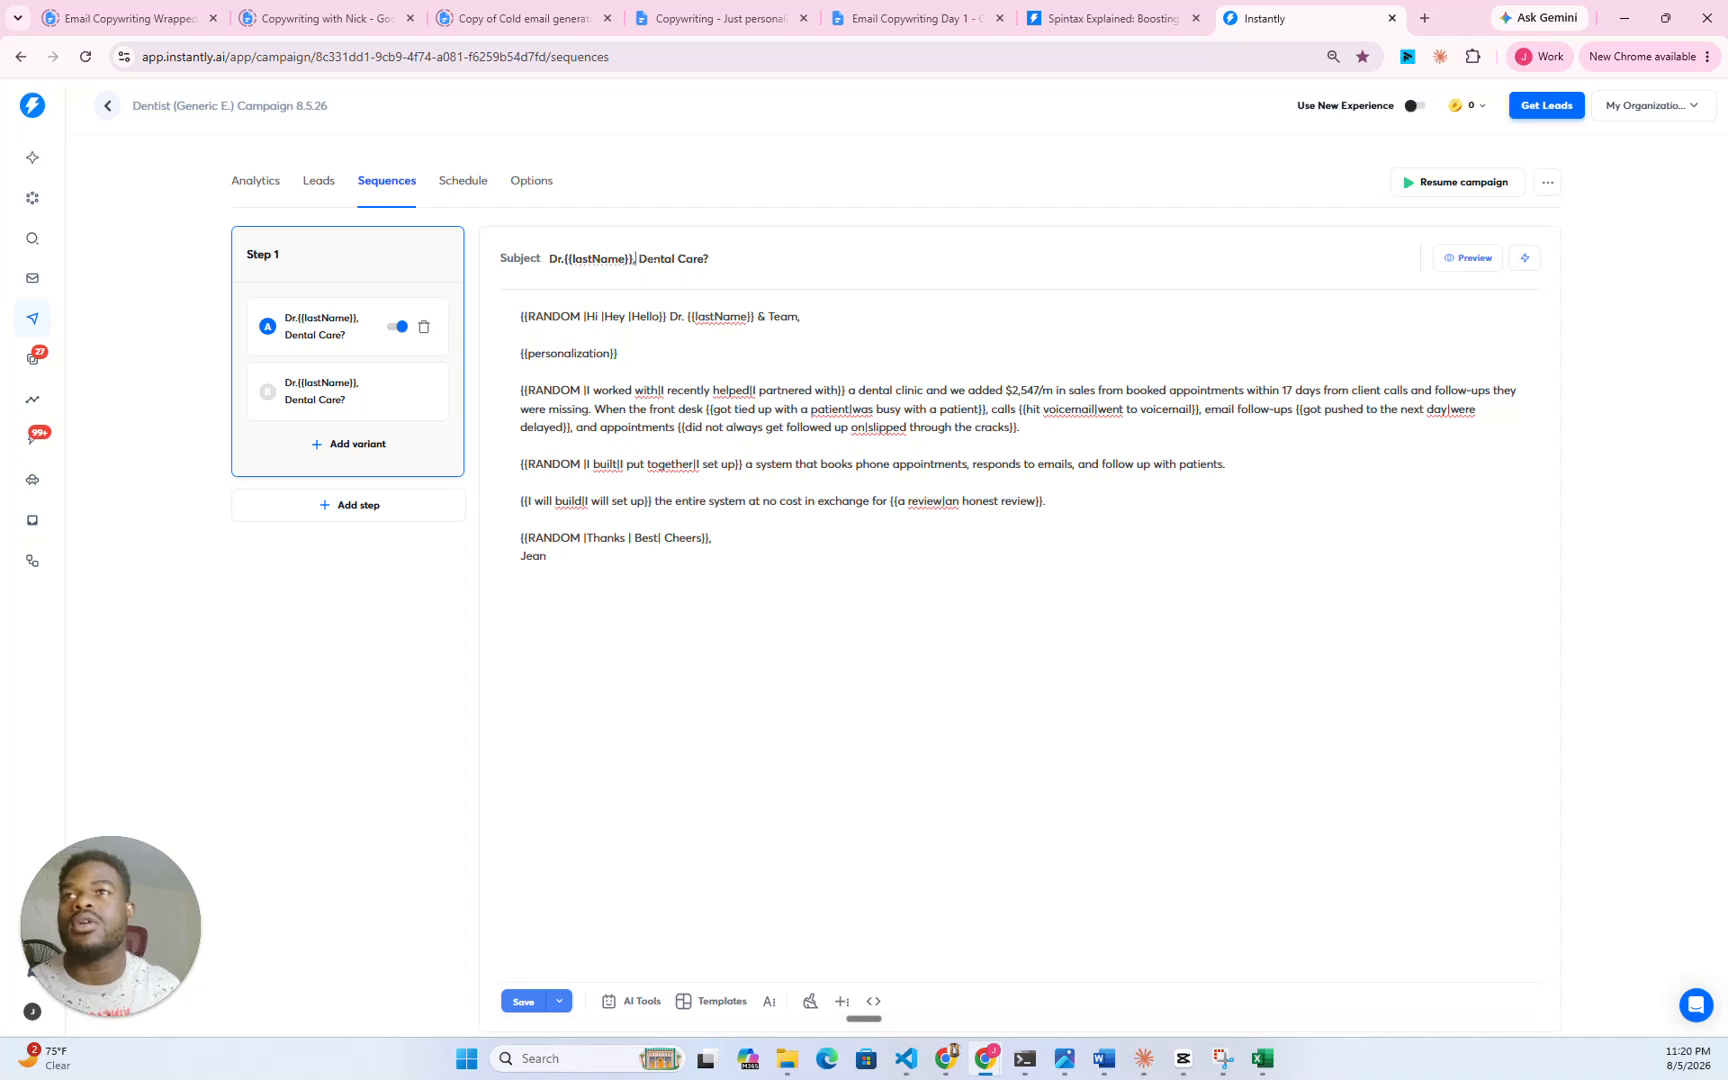
- Replace Dr.{{lastName}} in variant A's subject with {{companyName}}, save the campaign and check the email preview
drag(629, 258, 549, 258)
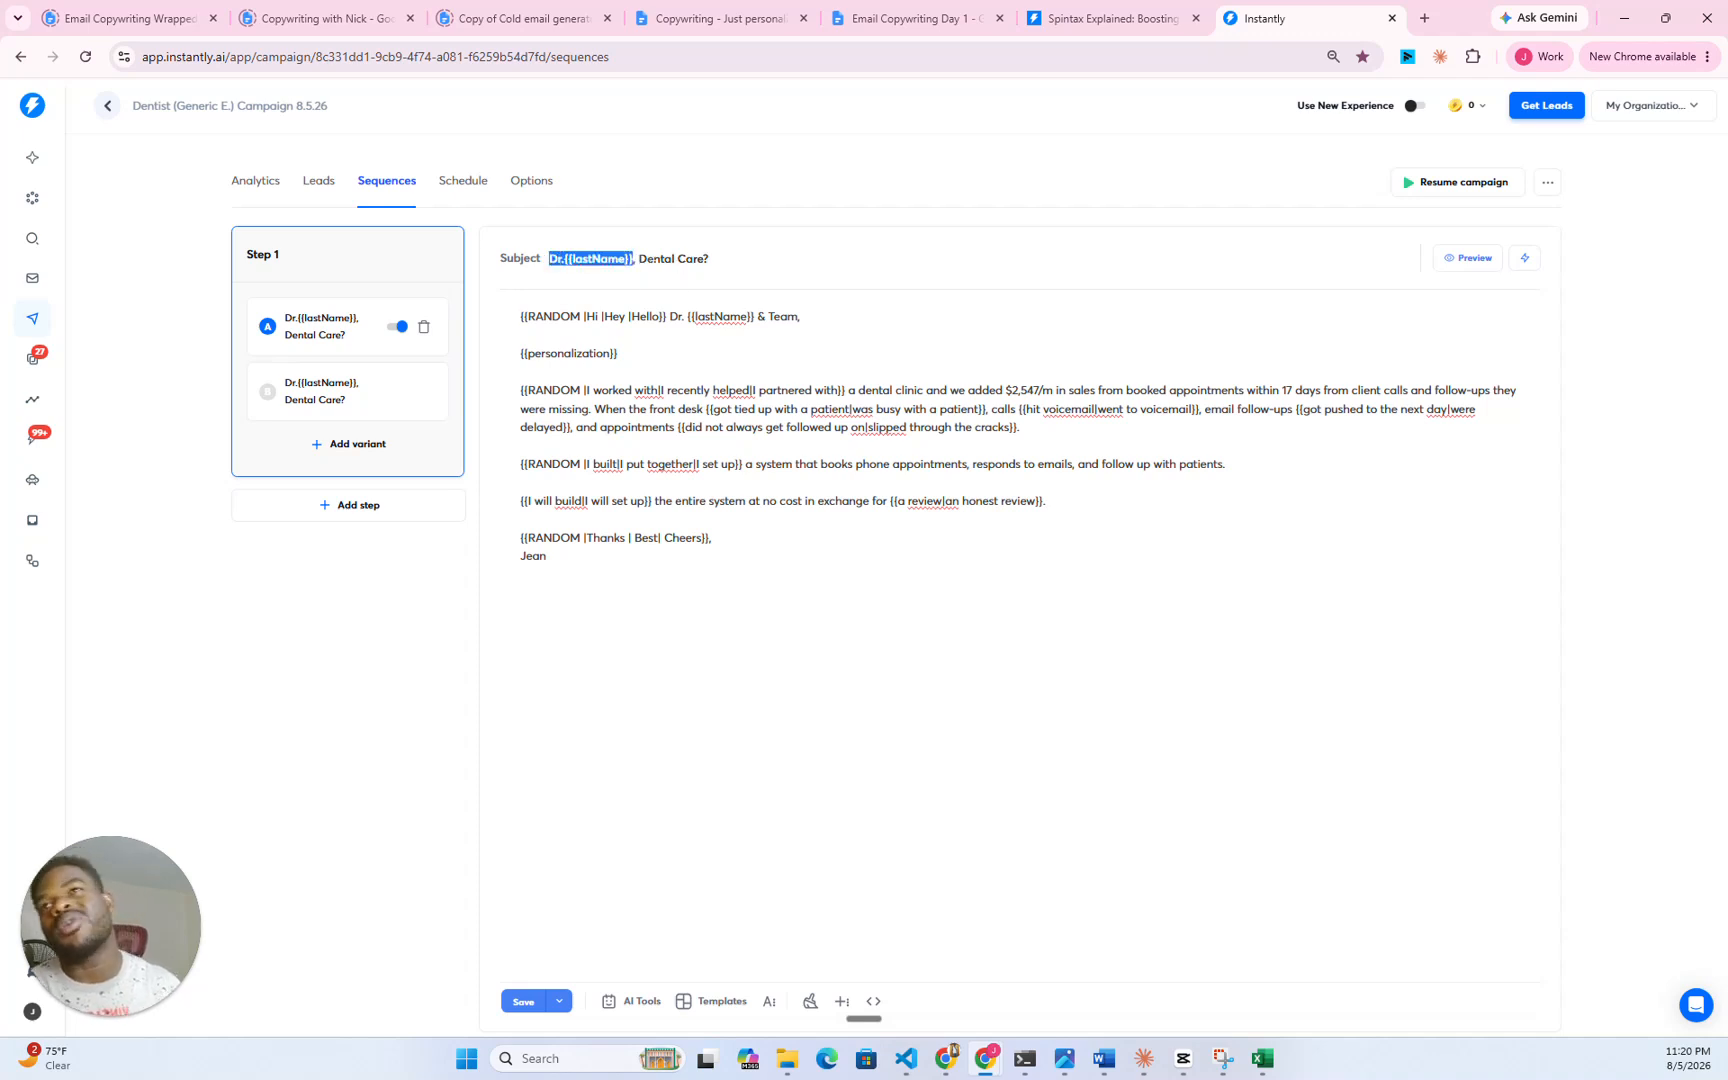
key(BackSpace)
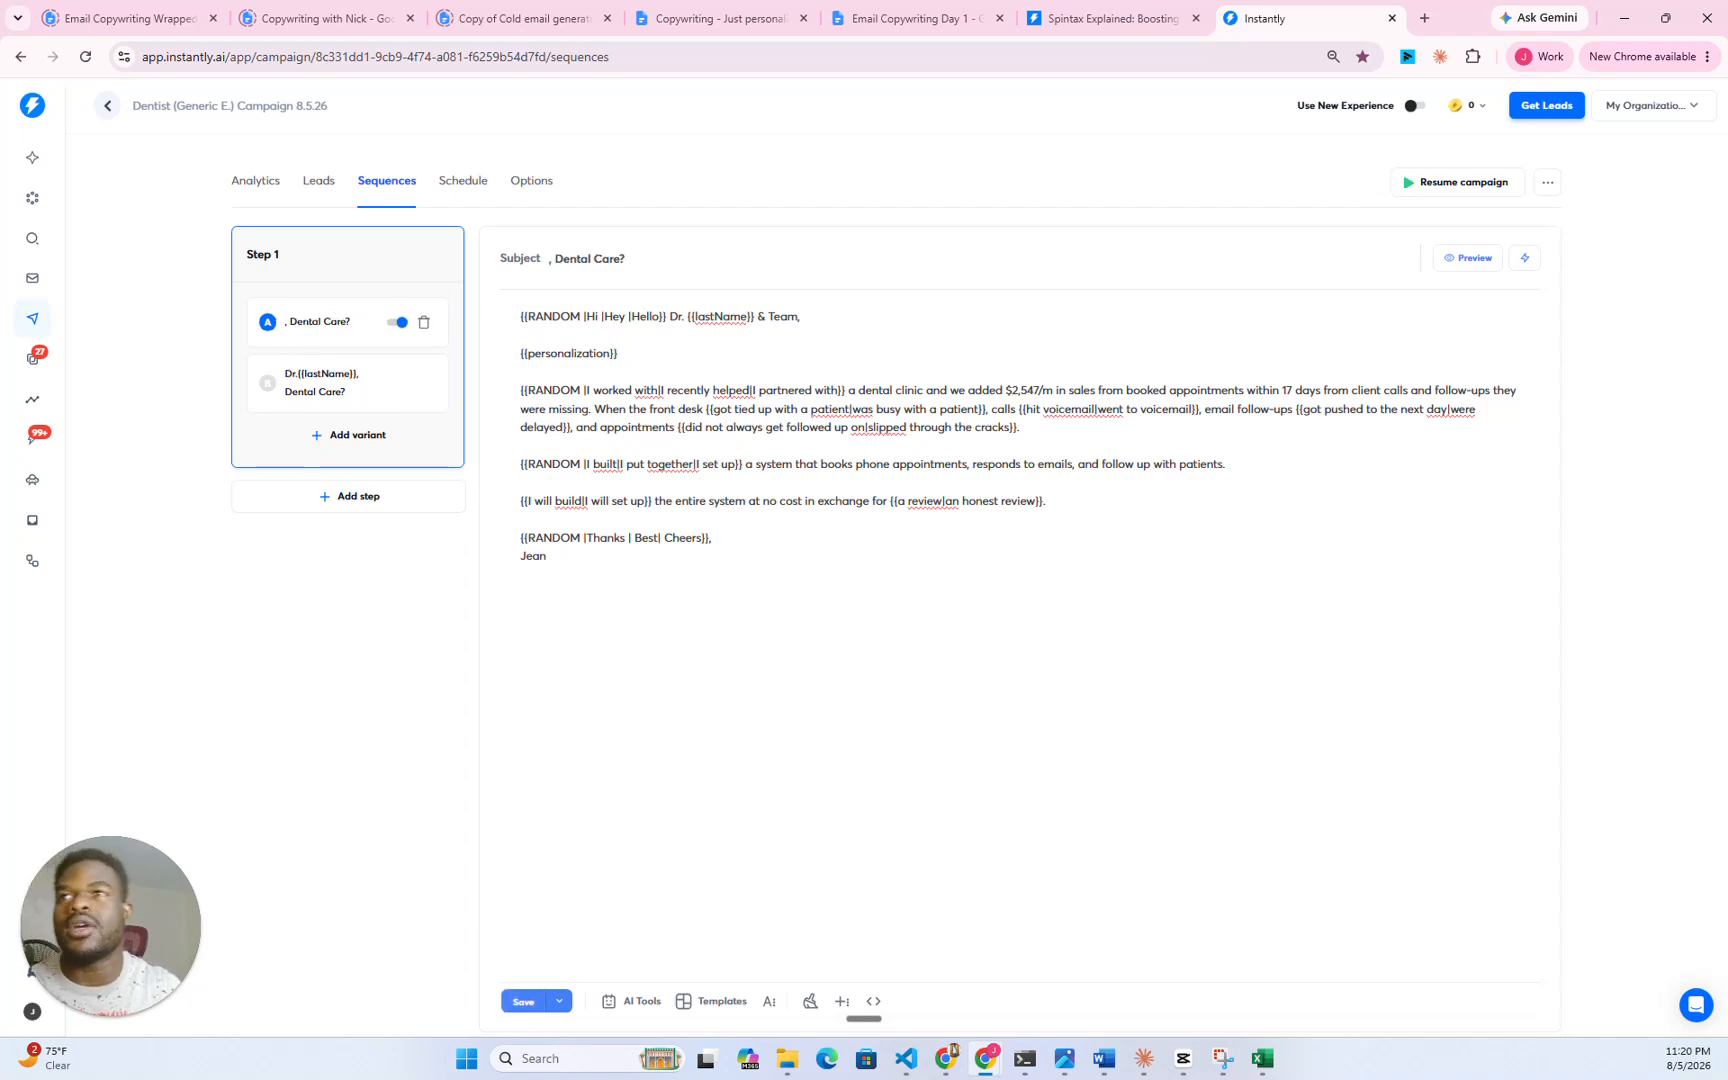
text({{co)
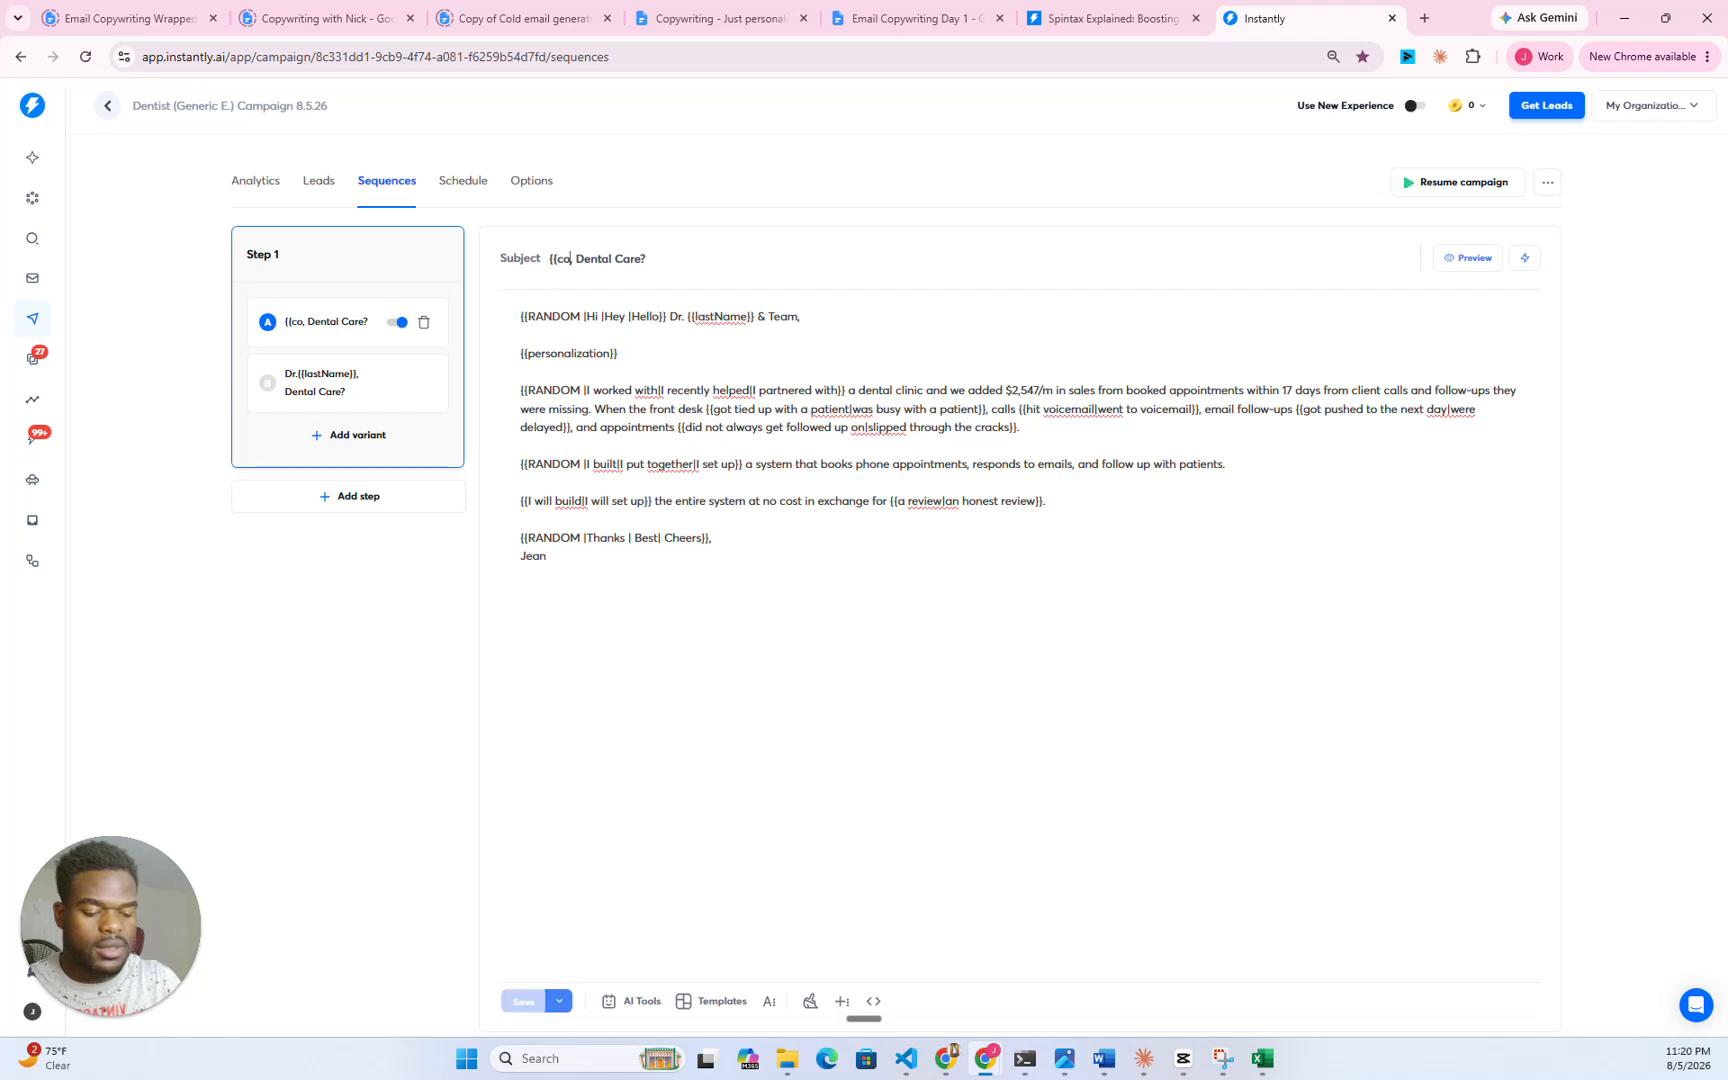
text(mpanyName}})
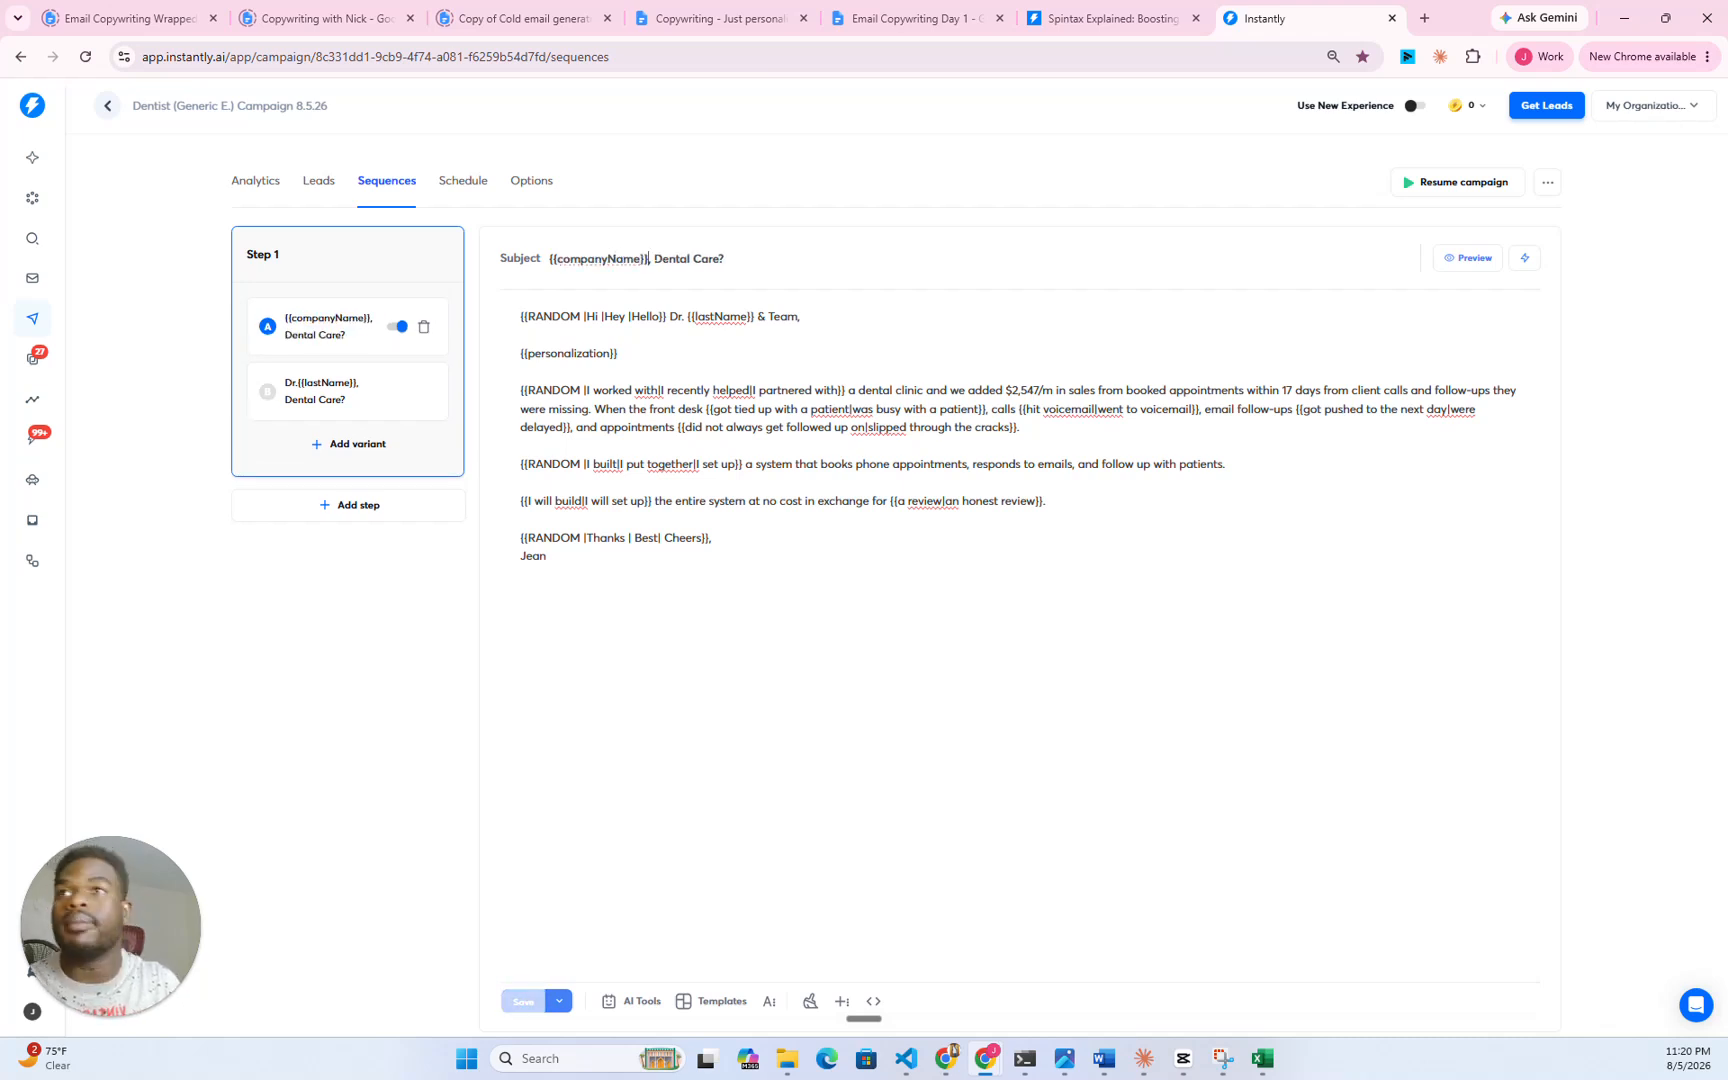
click(528, 1001)
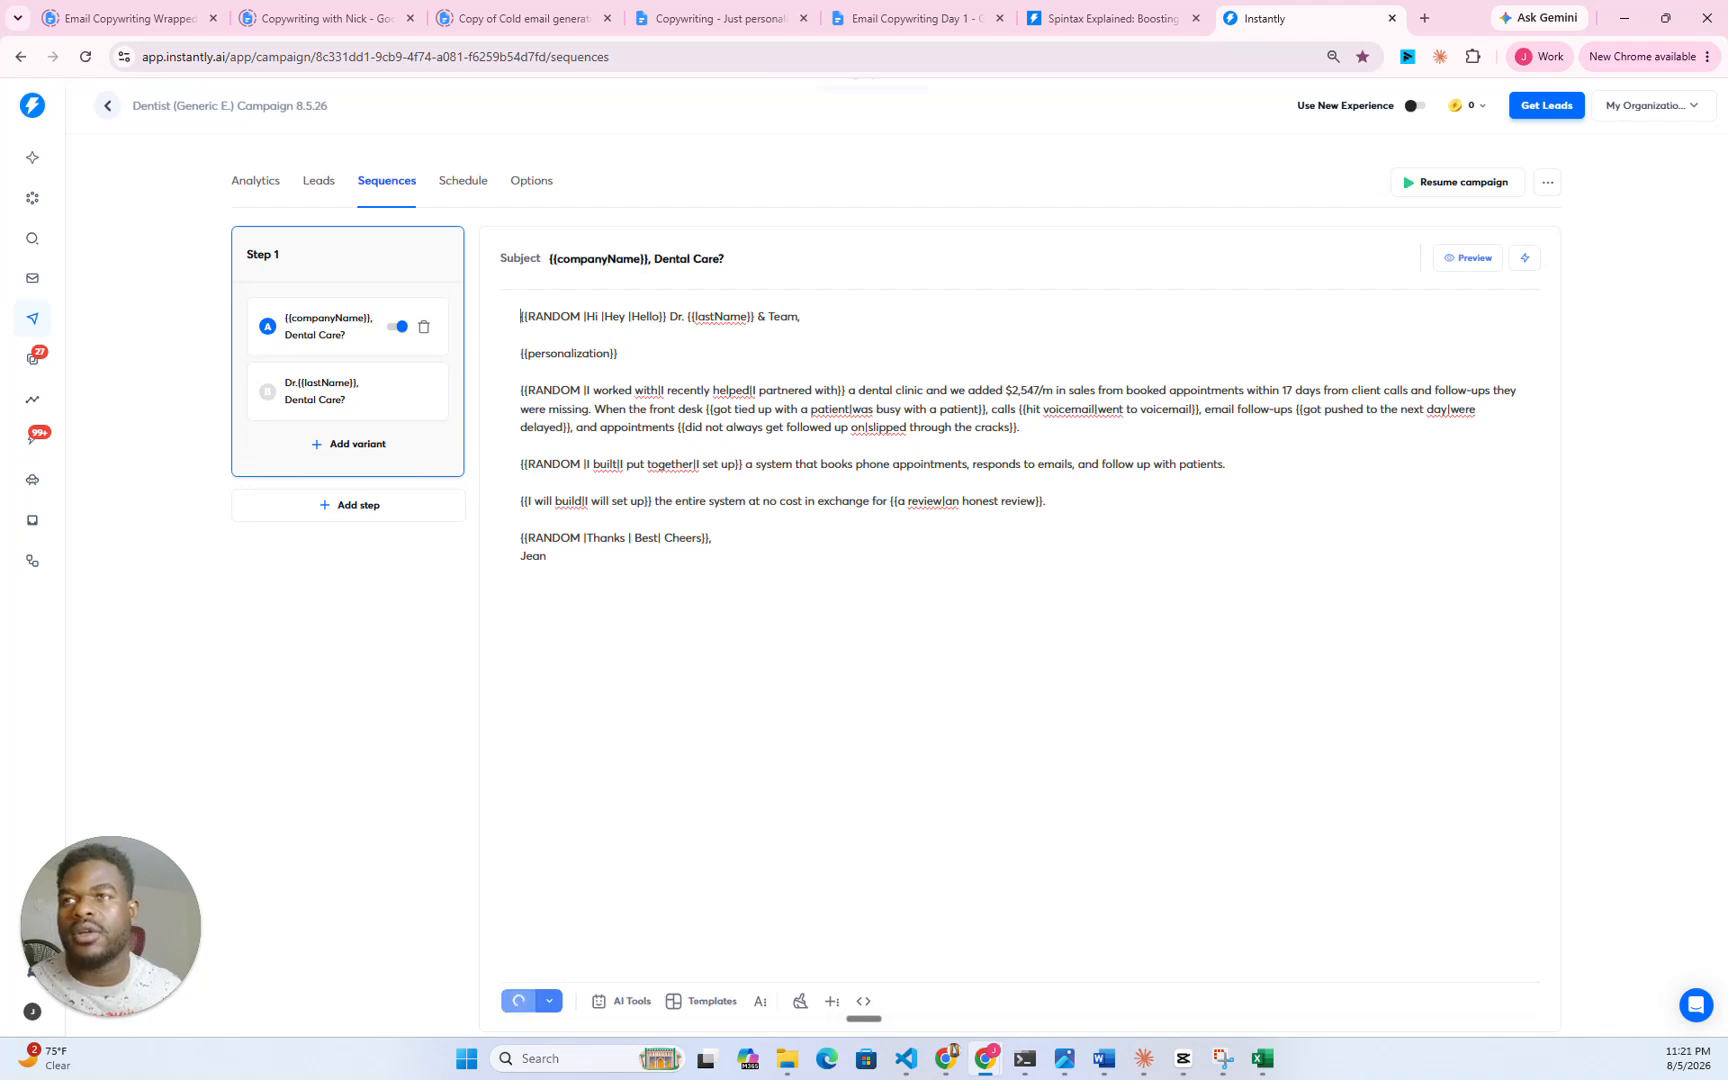
click(1468, 262)
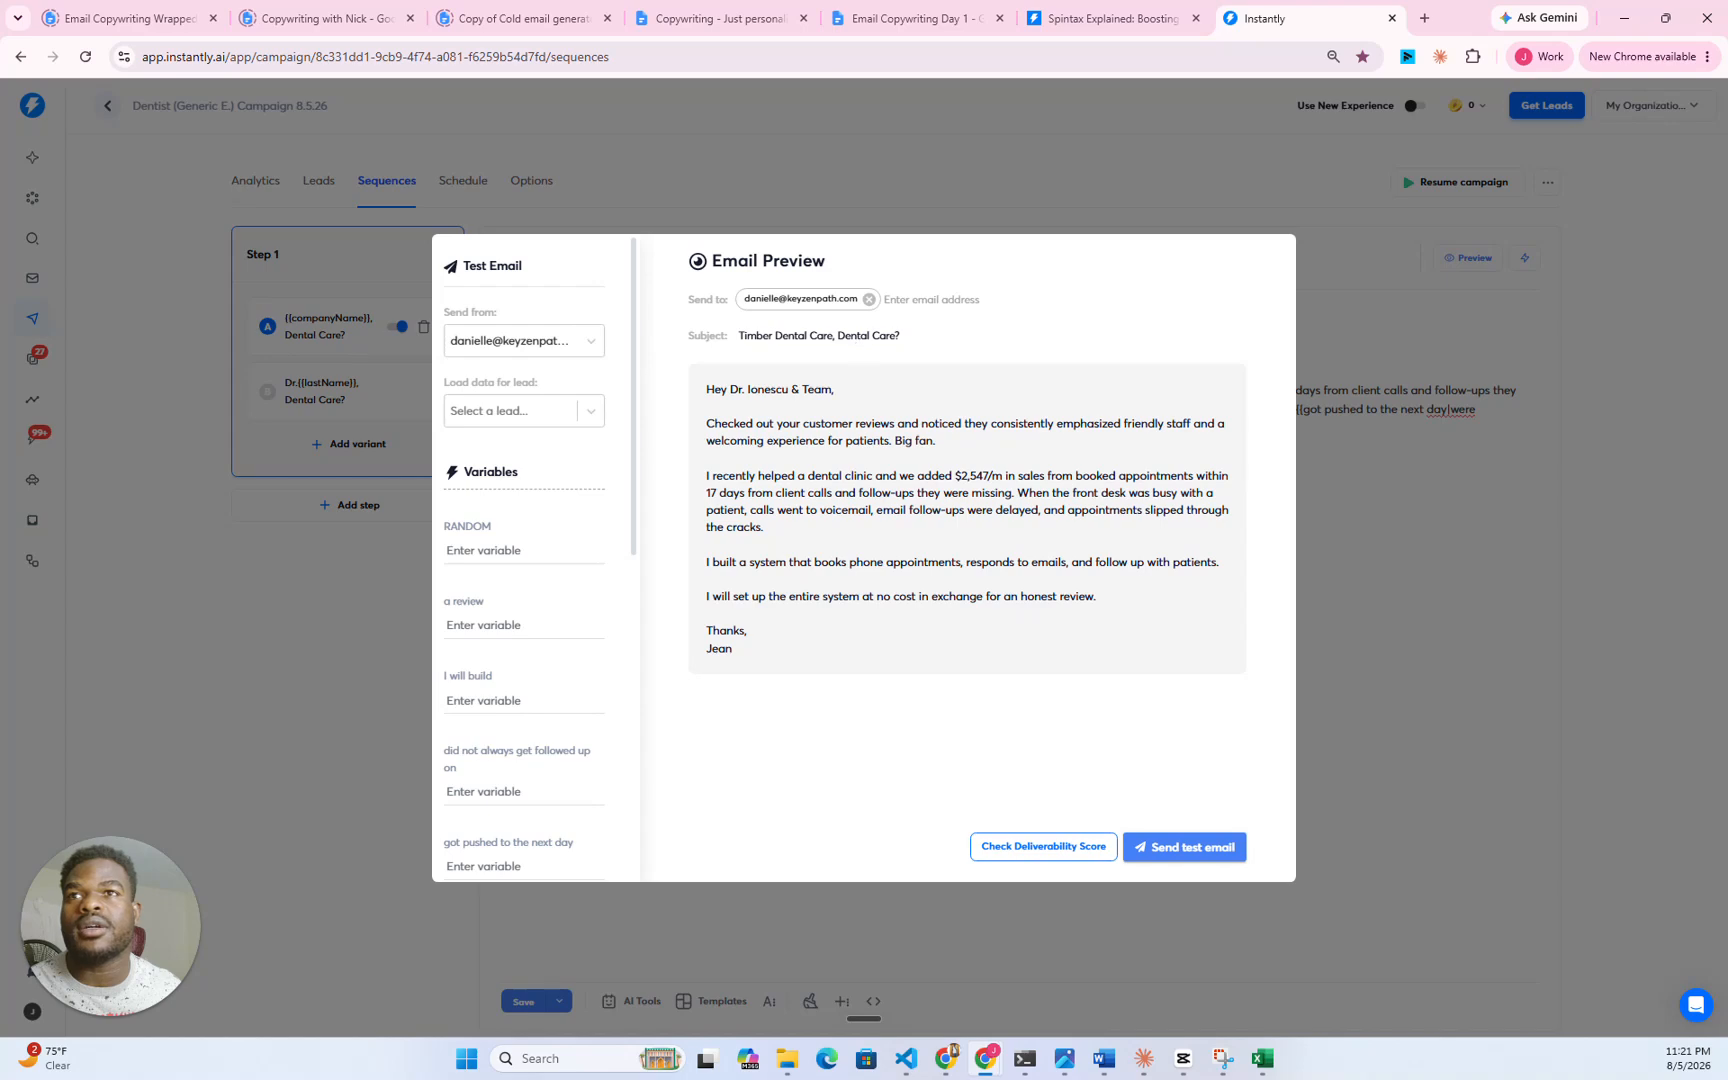
click(976, 194)
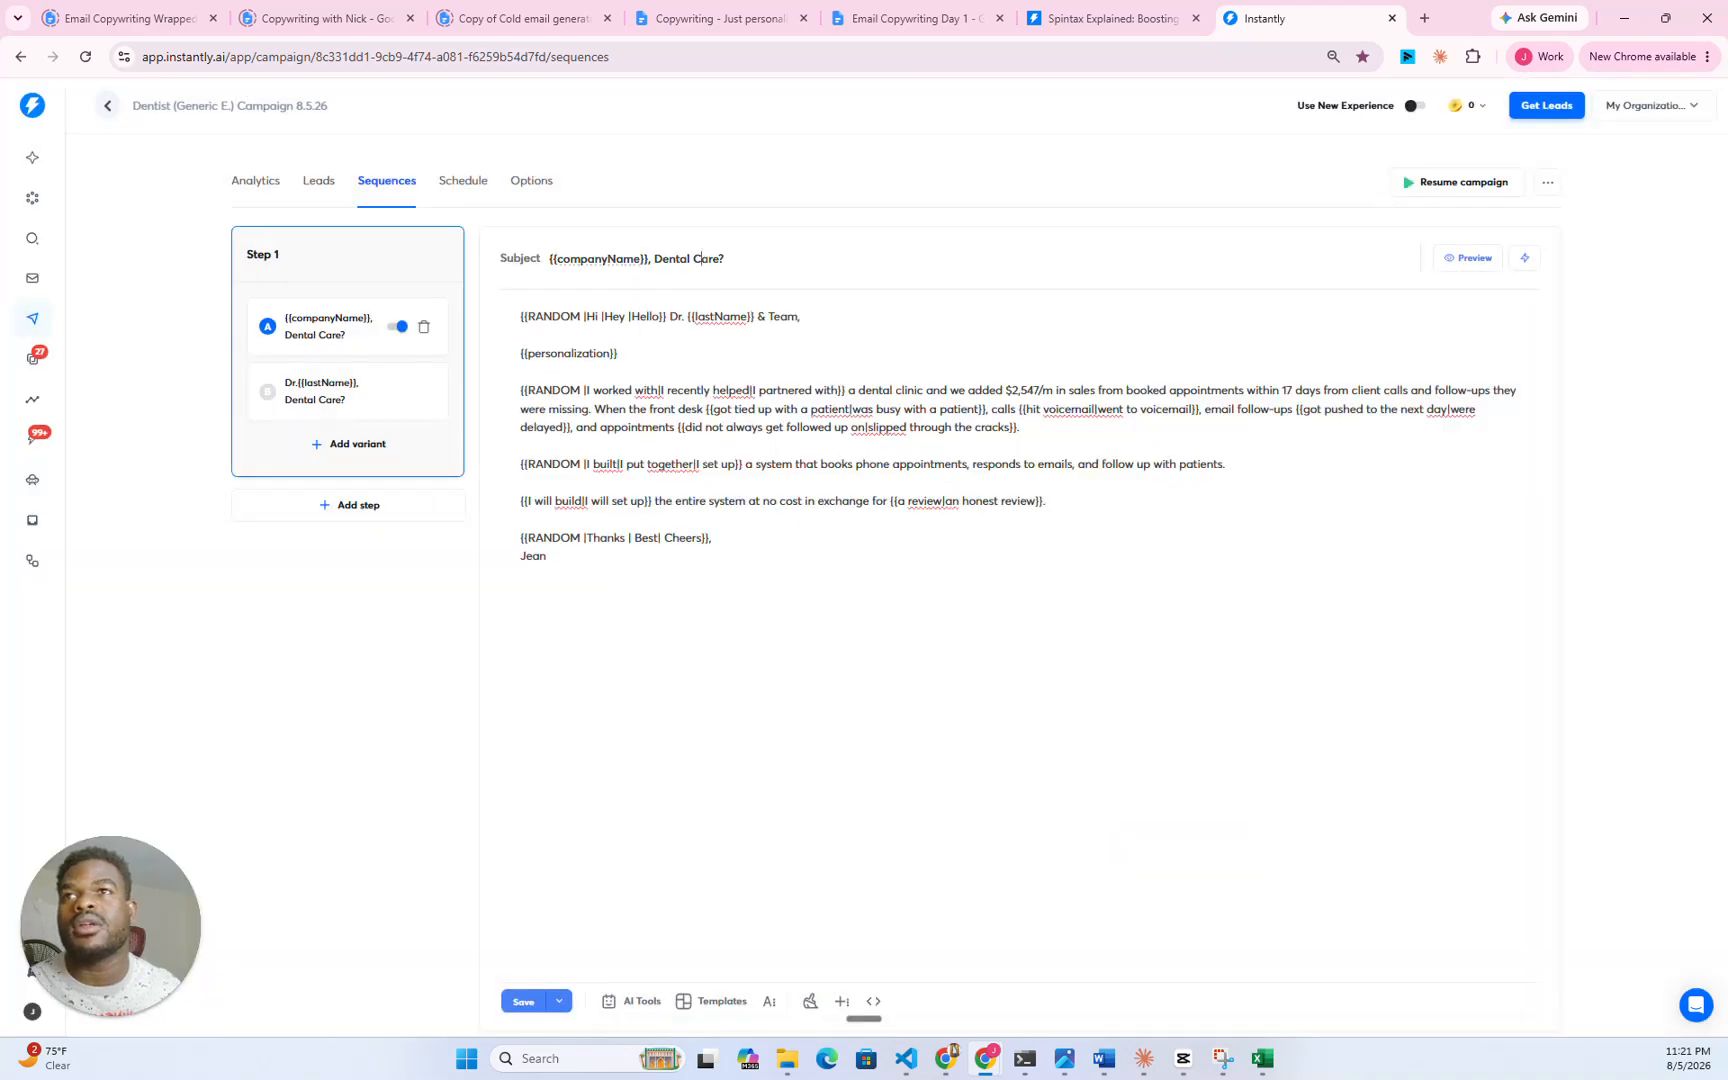
- Replace "Dental Care" in variant A's subject with "More Appointments", save the campaign and check the email preview
drag(720, 258, 653, 258)
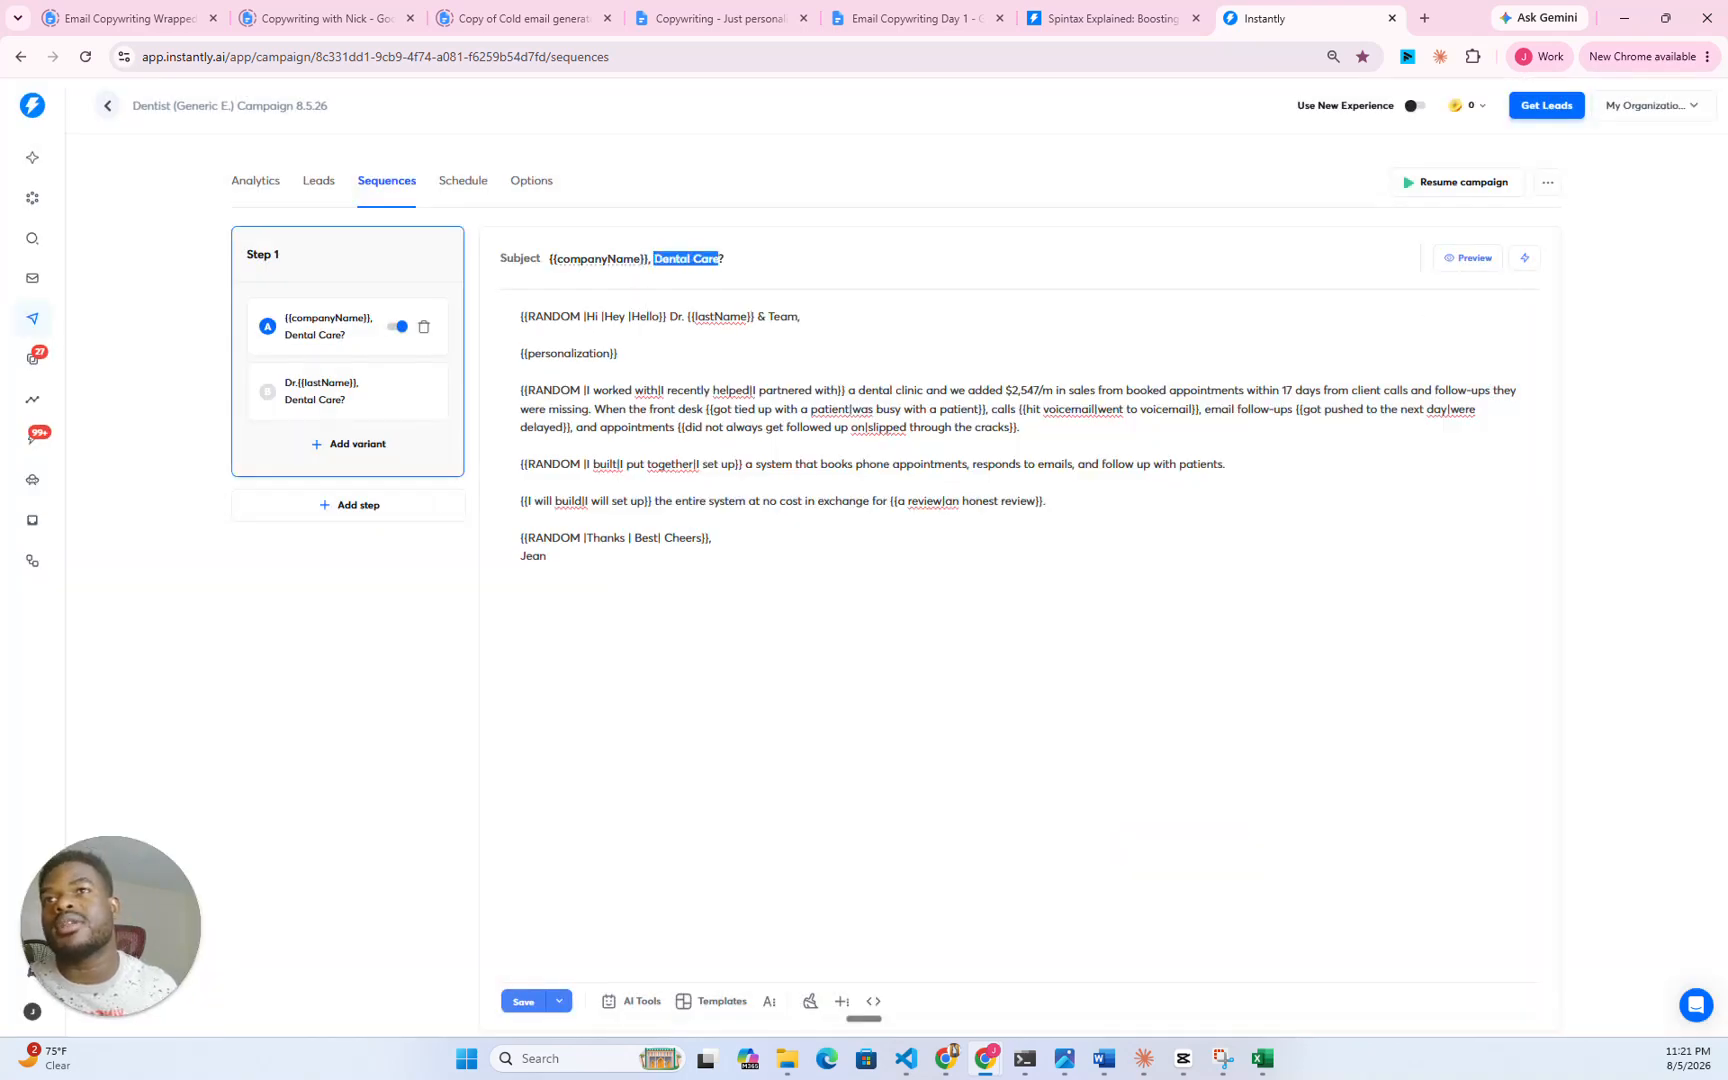
click(720, 258)
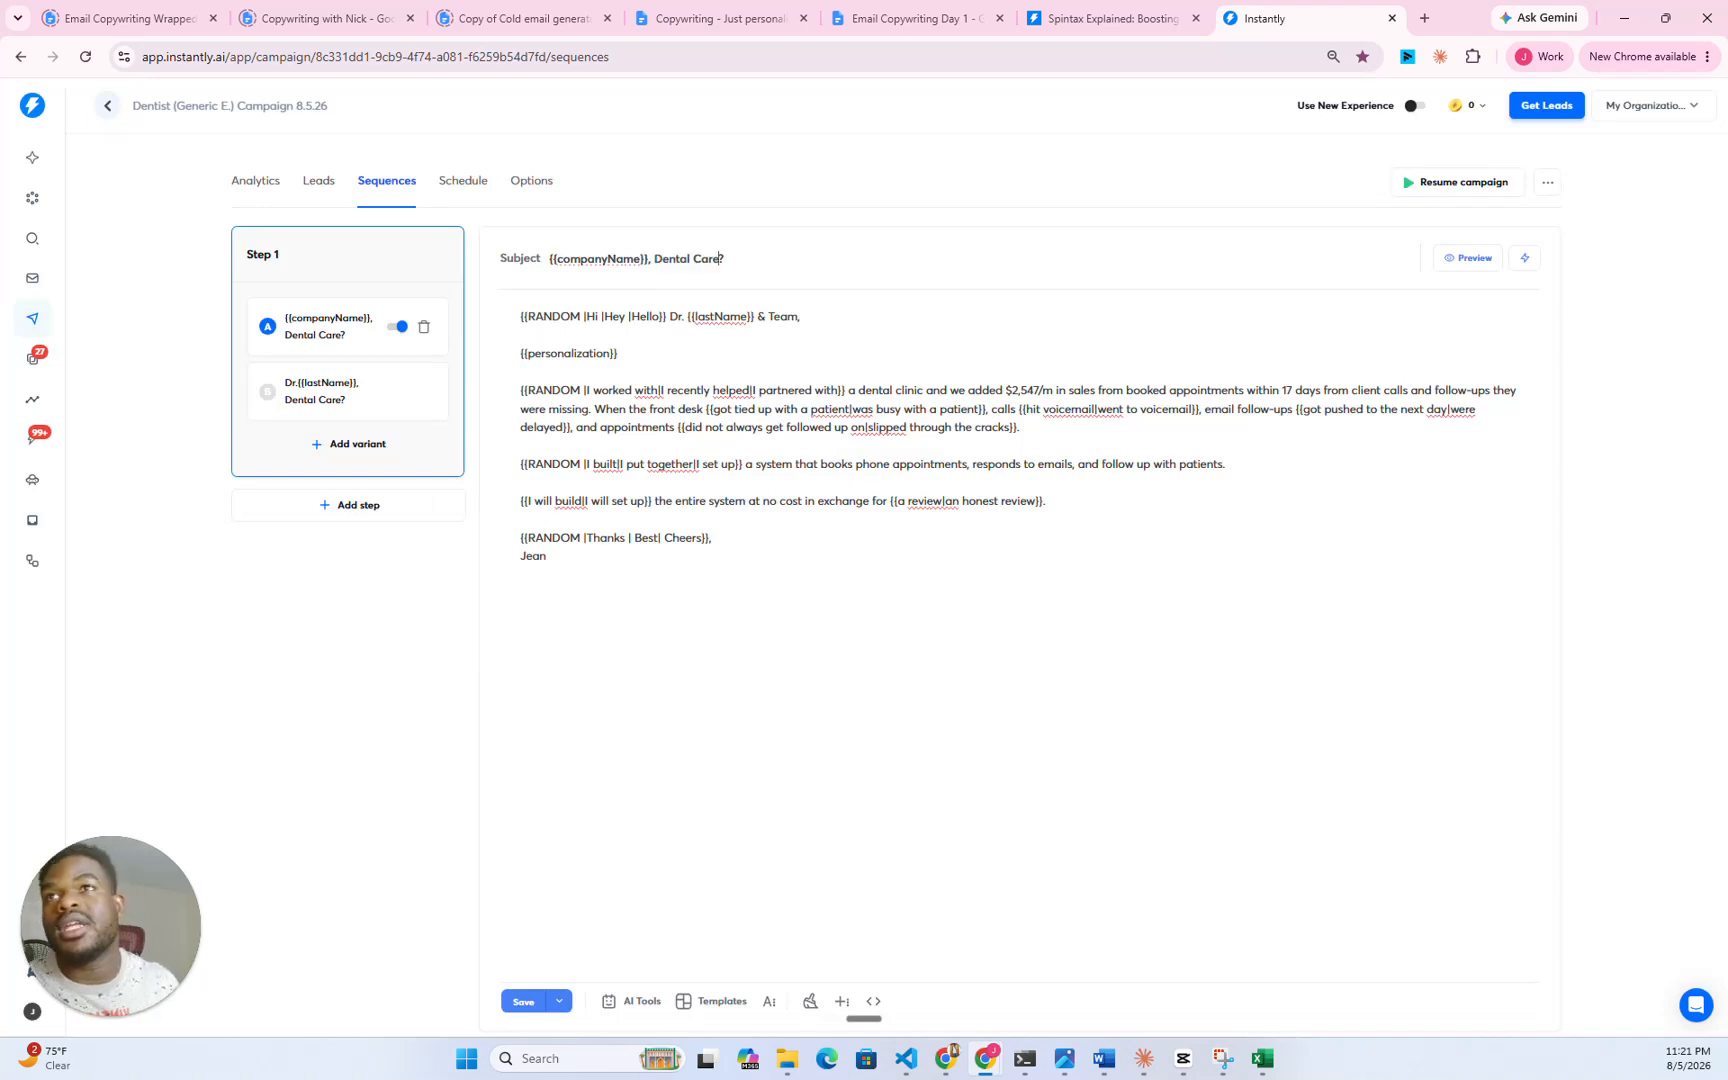
drag(719, 258, 654, 258)
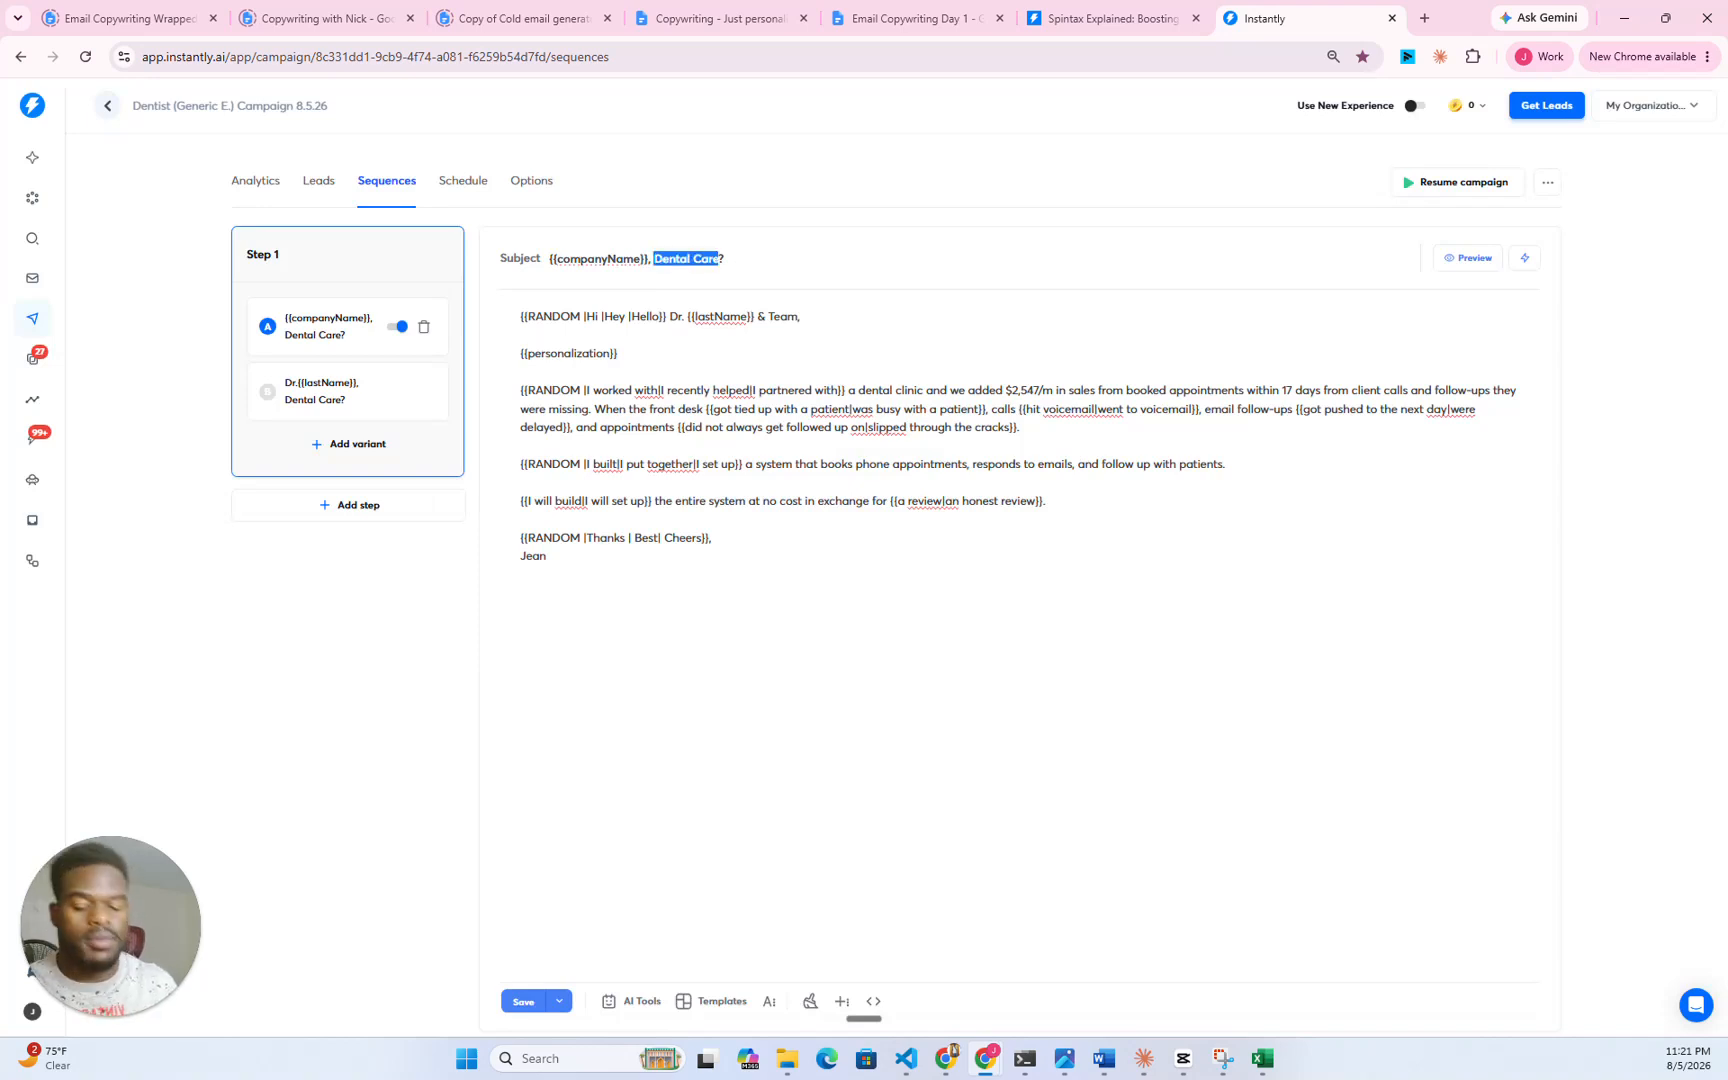
text(Appointments)
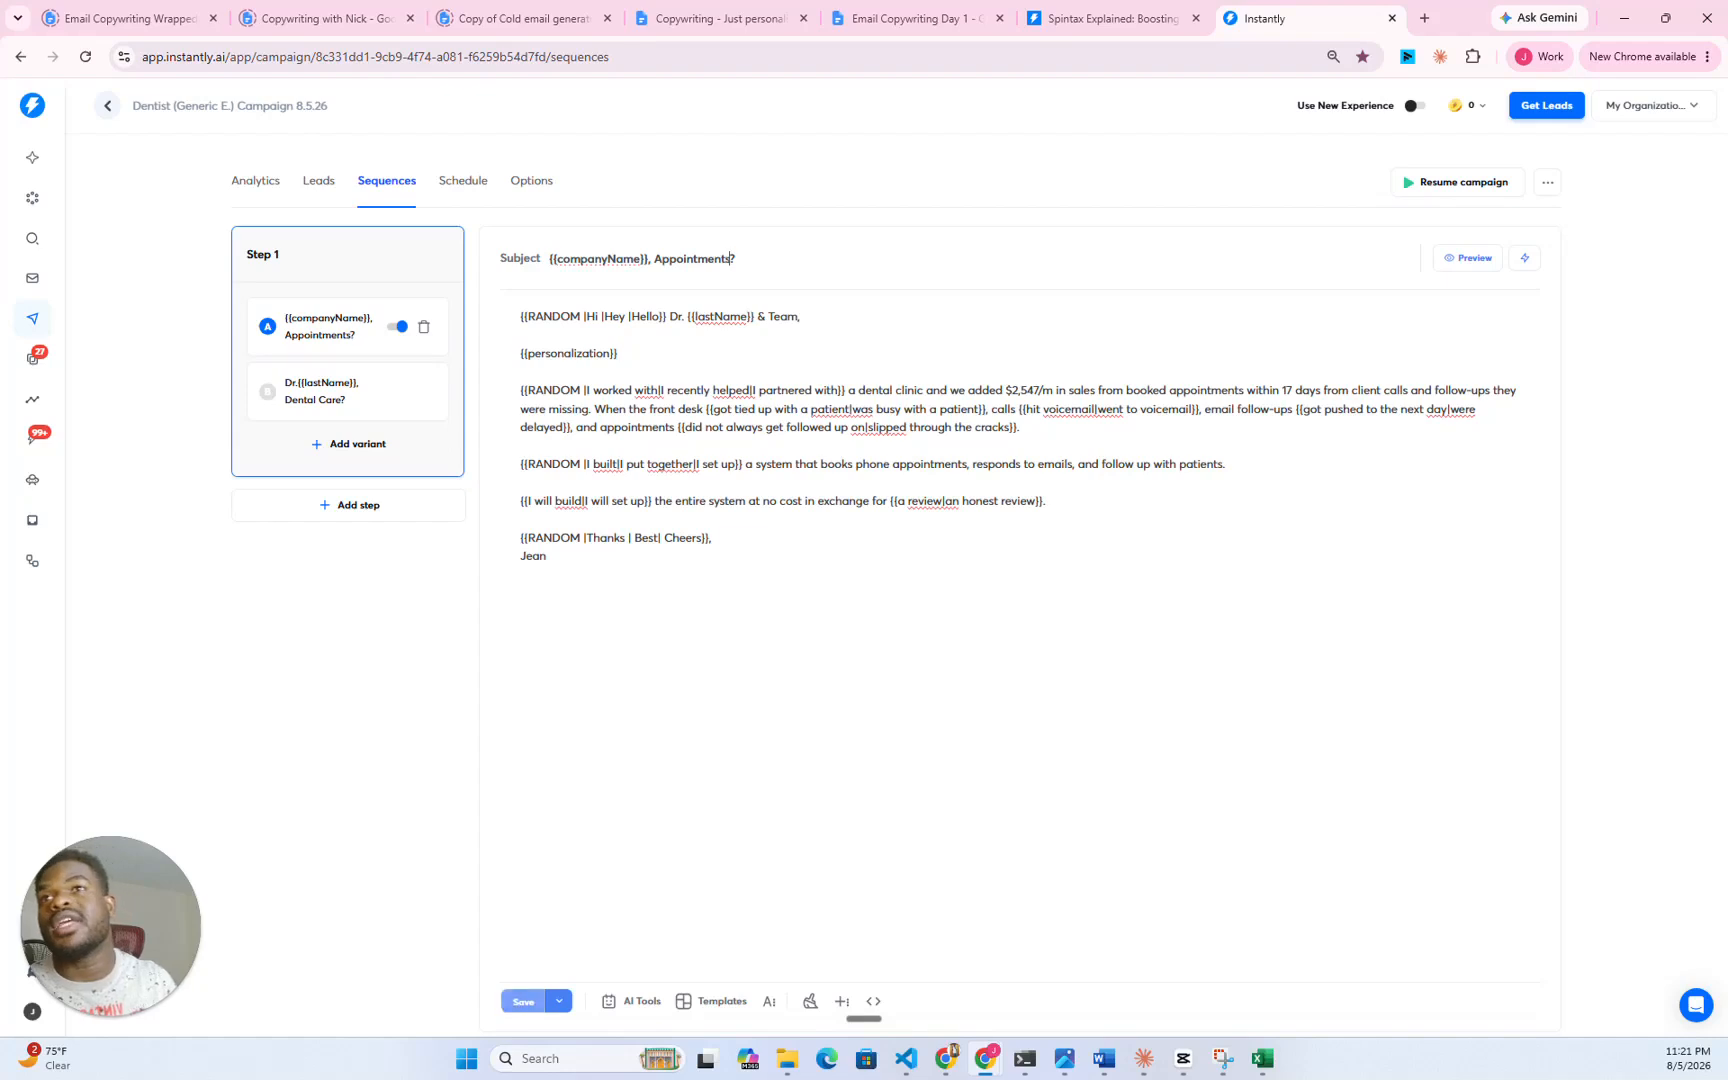
click(803, 316)
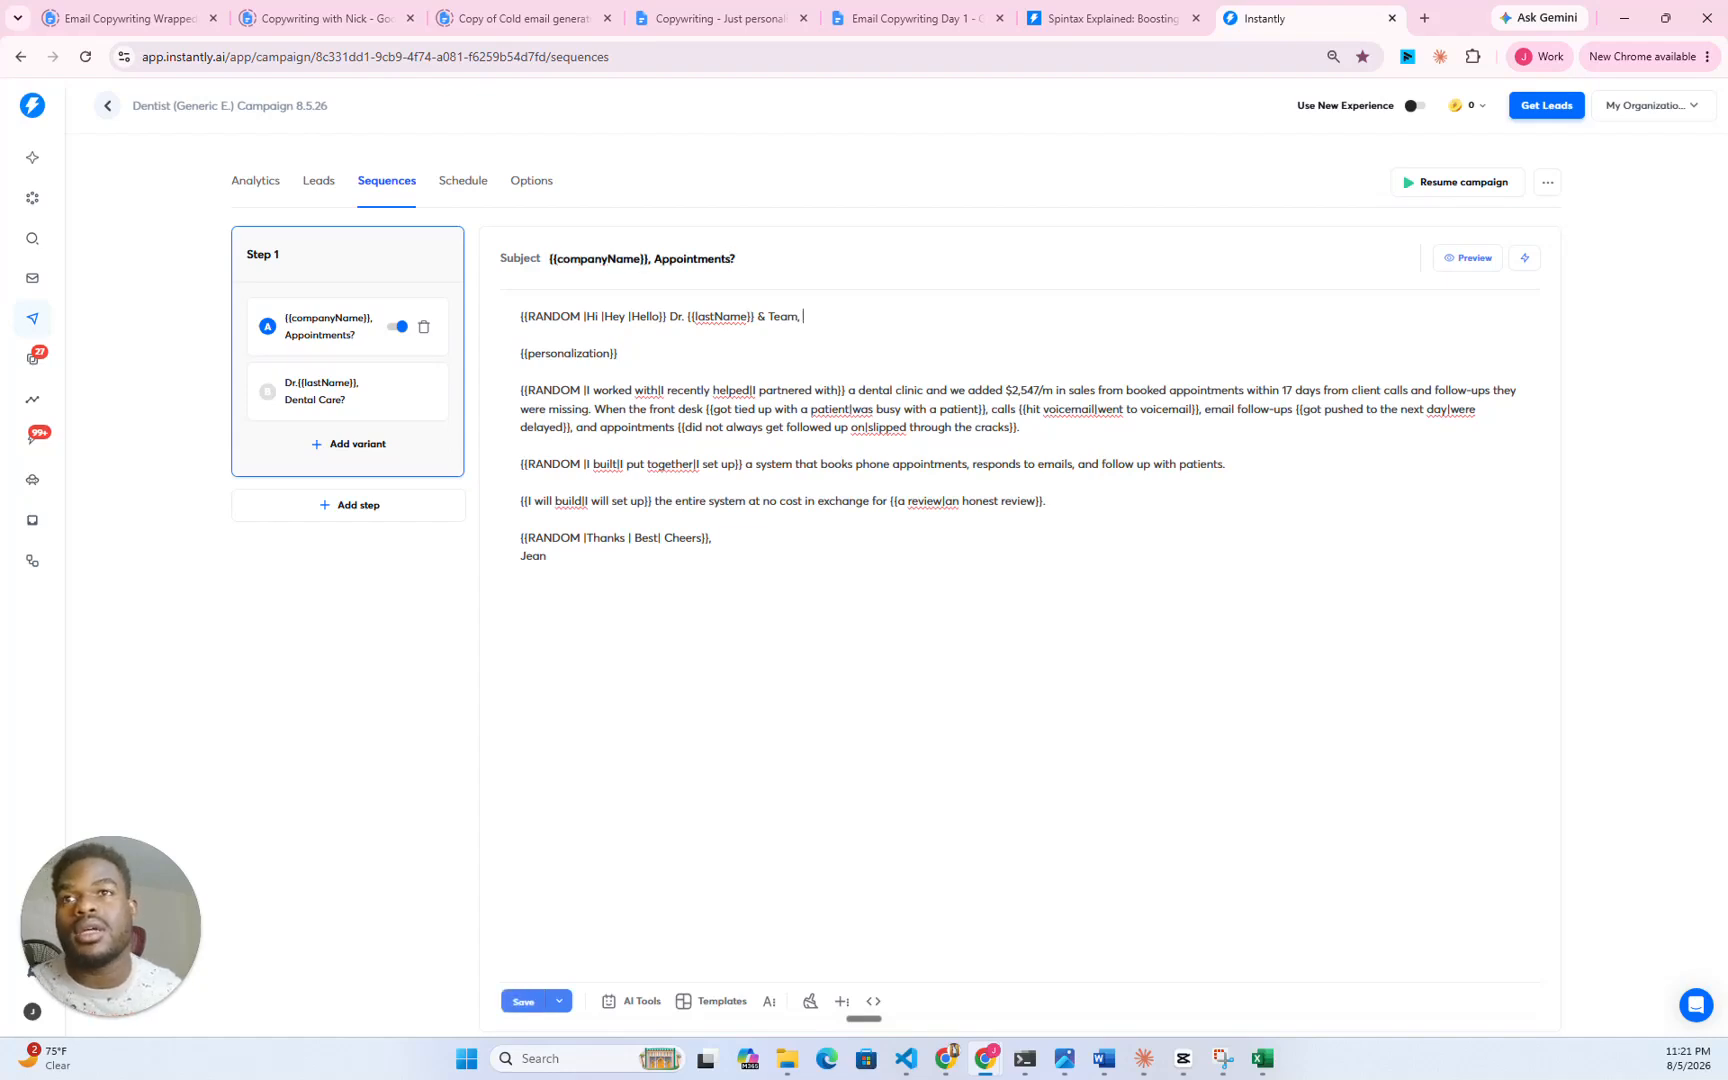
click(651, 258)
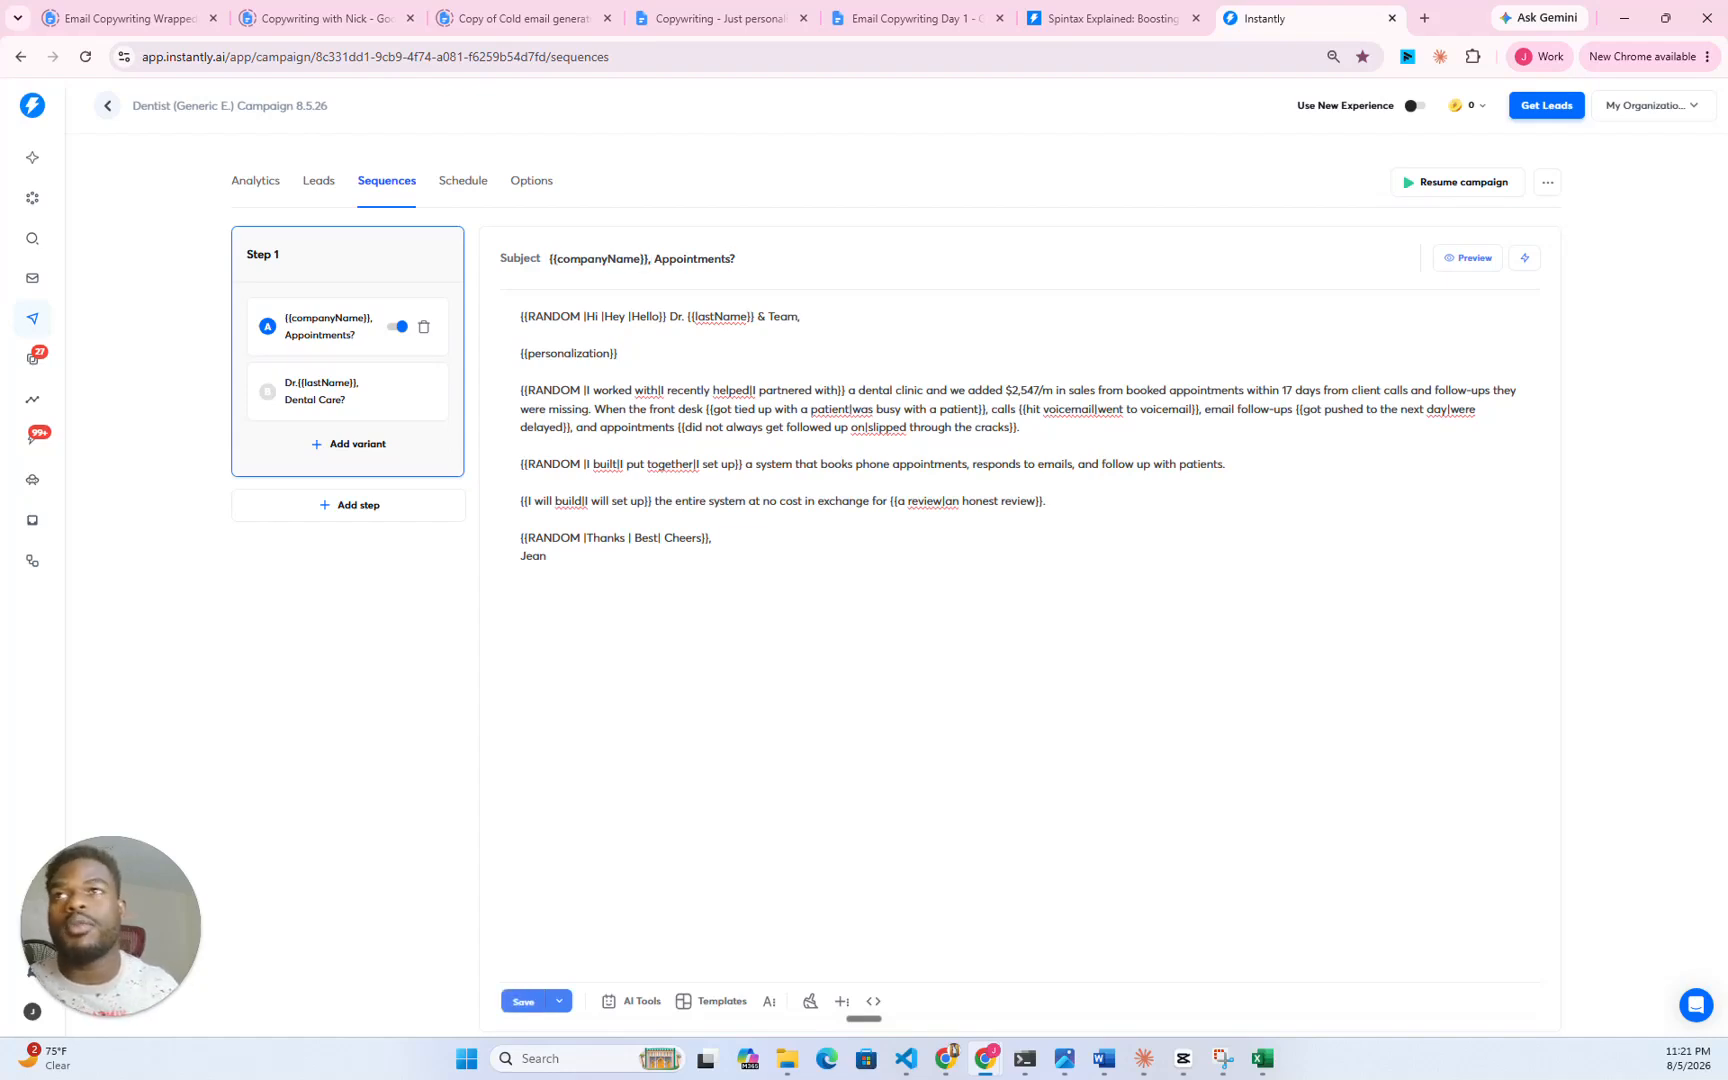
text(More)
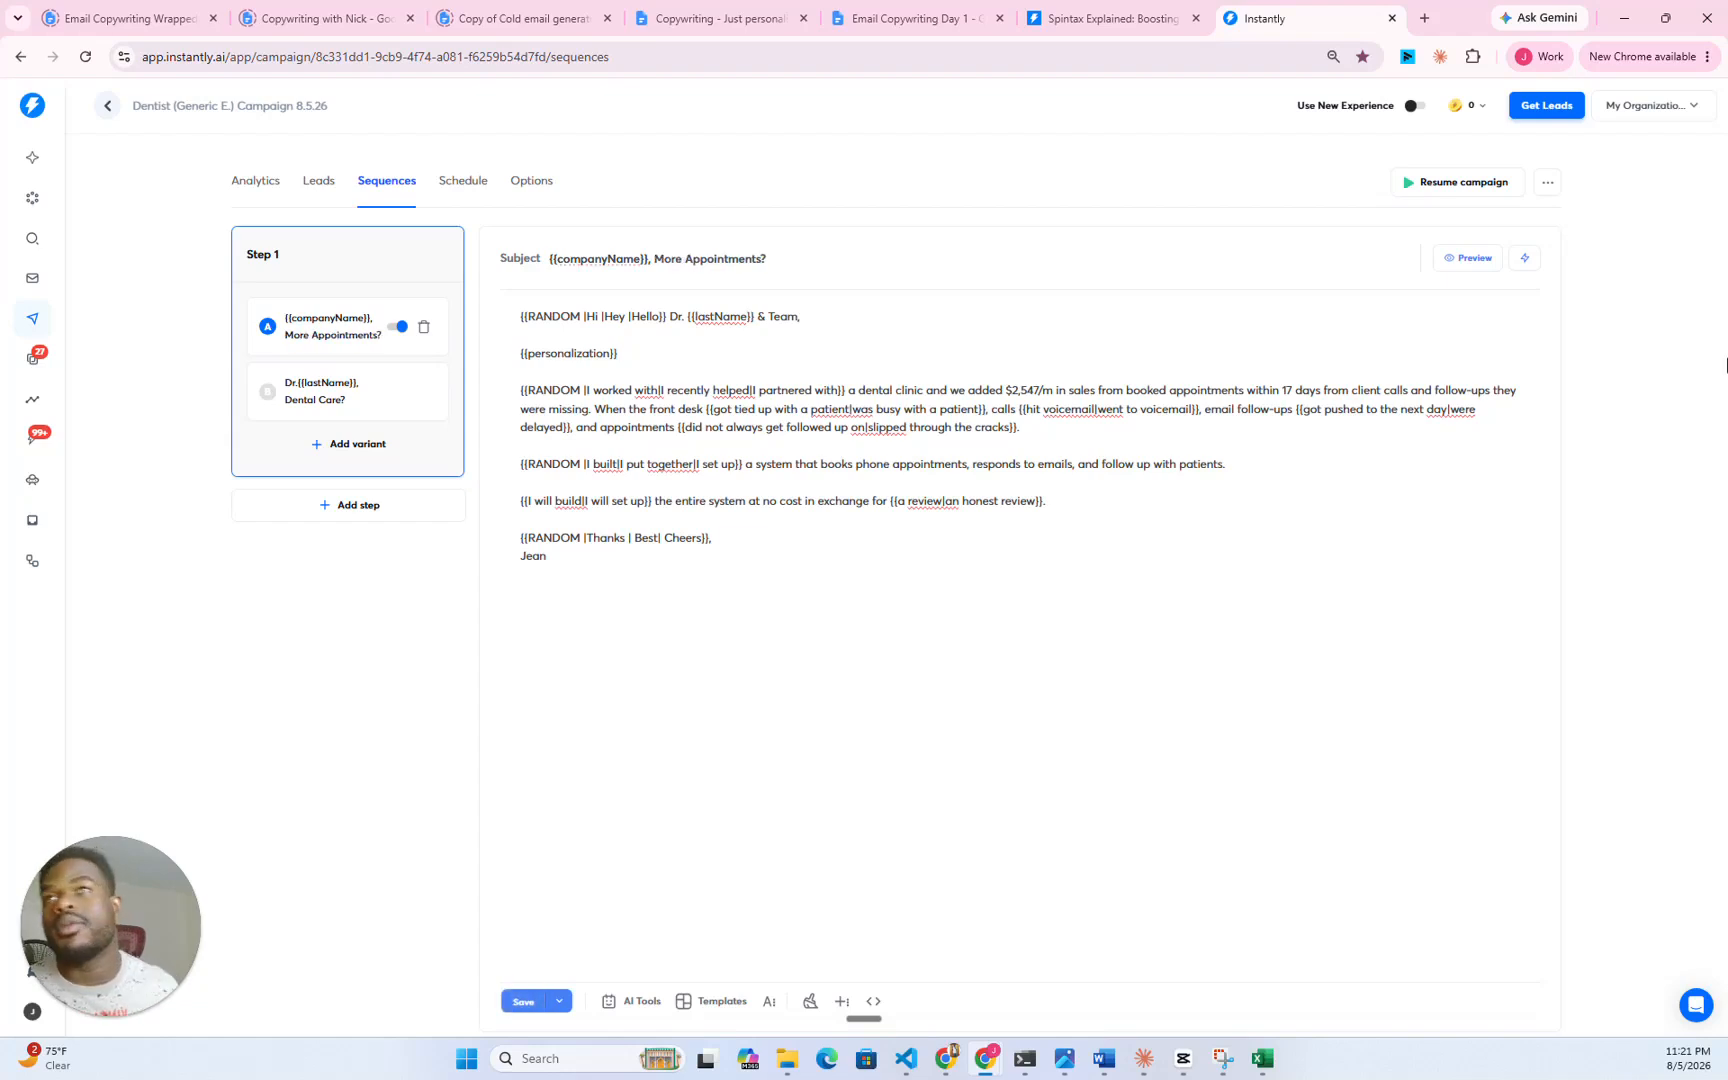
click(523, 1001)
click(1466, 258)
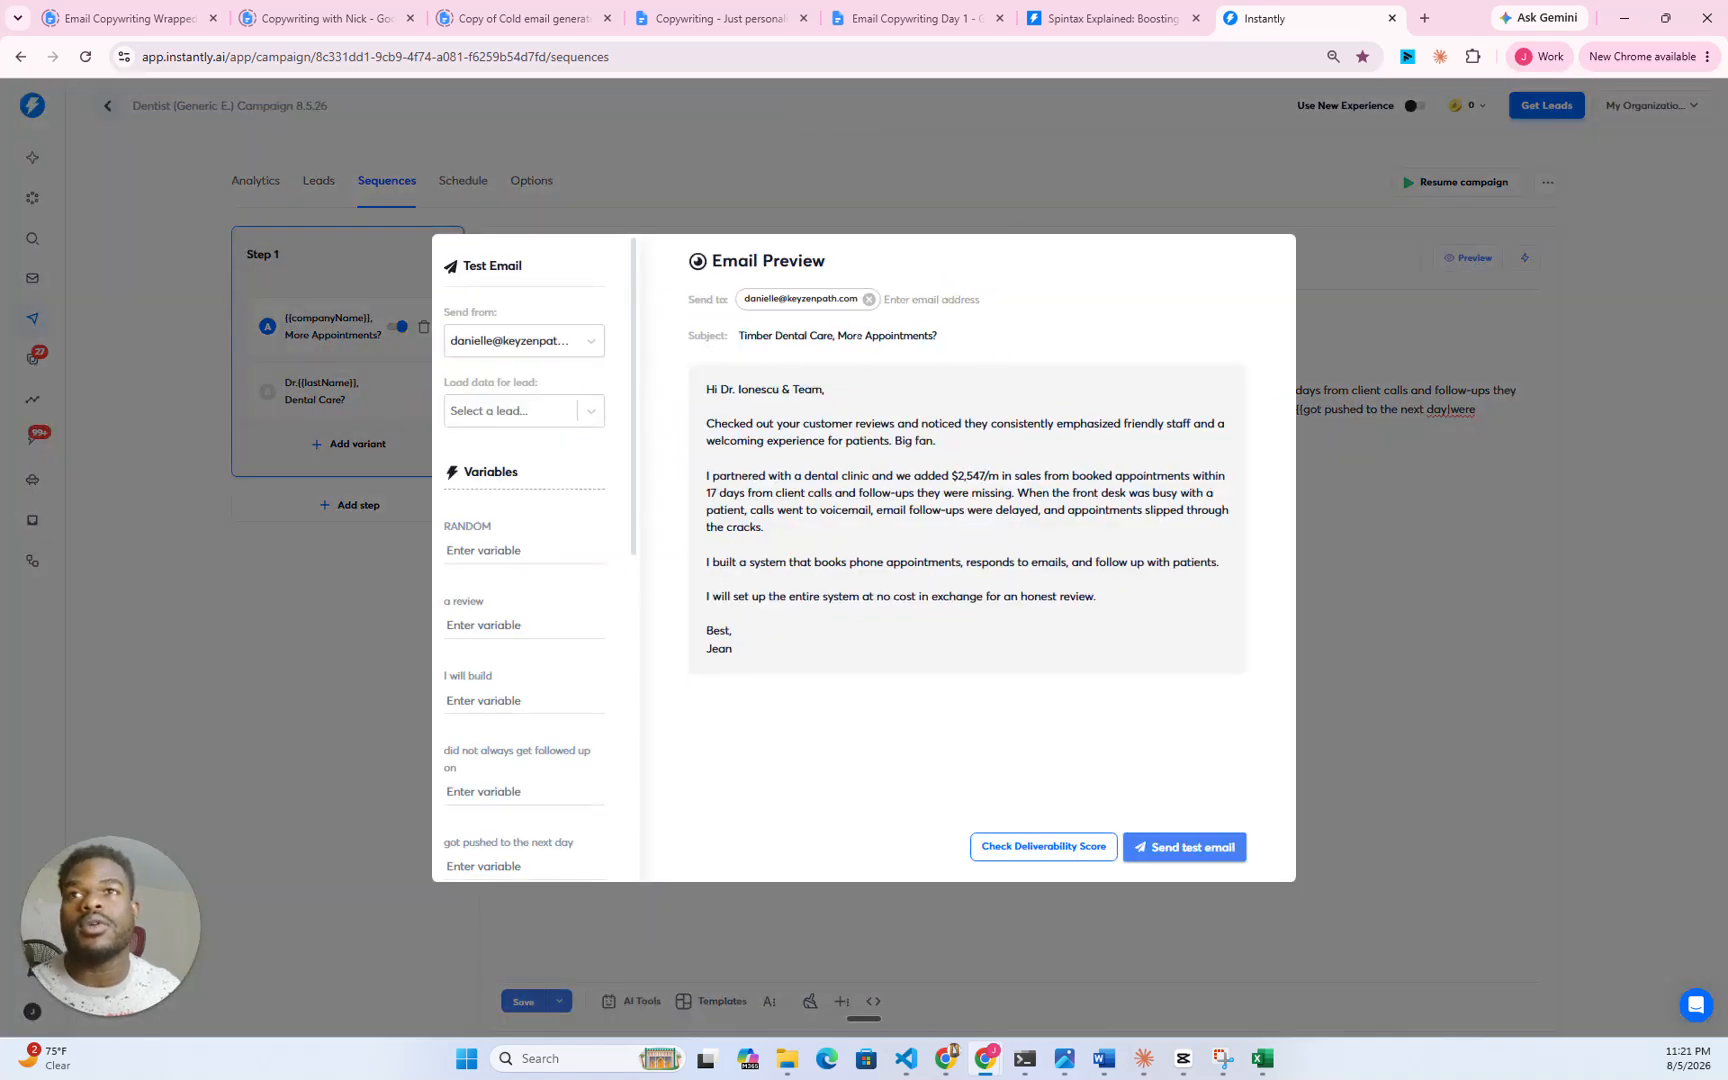
click(1416, 372)
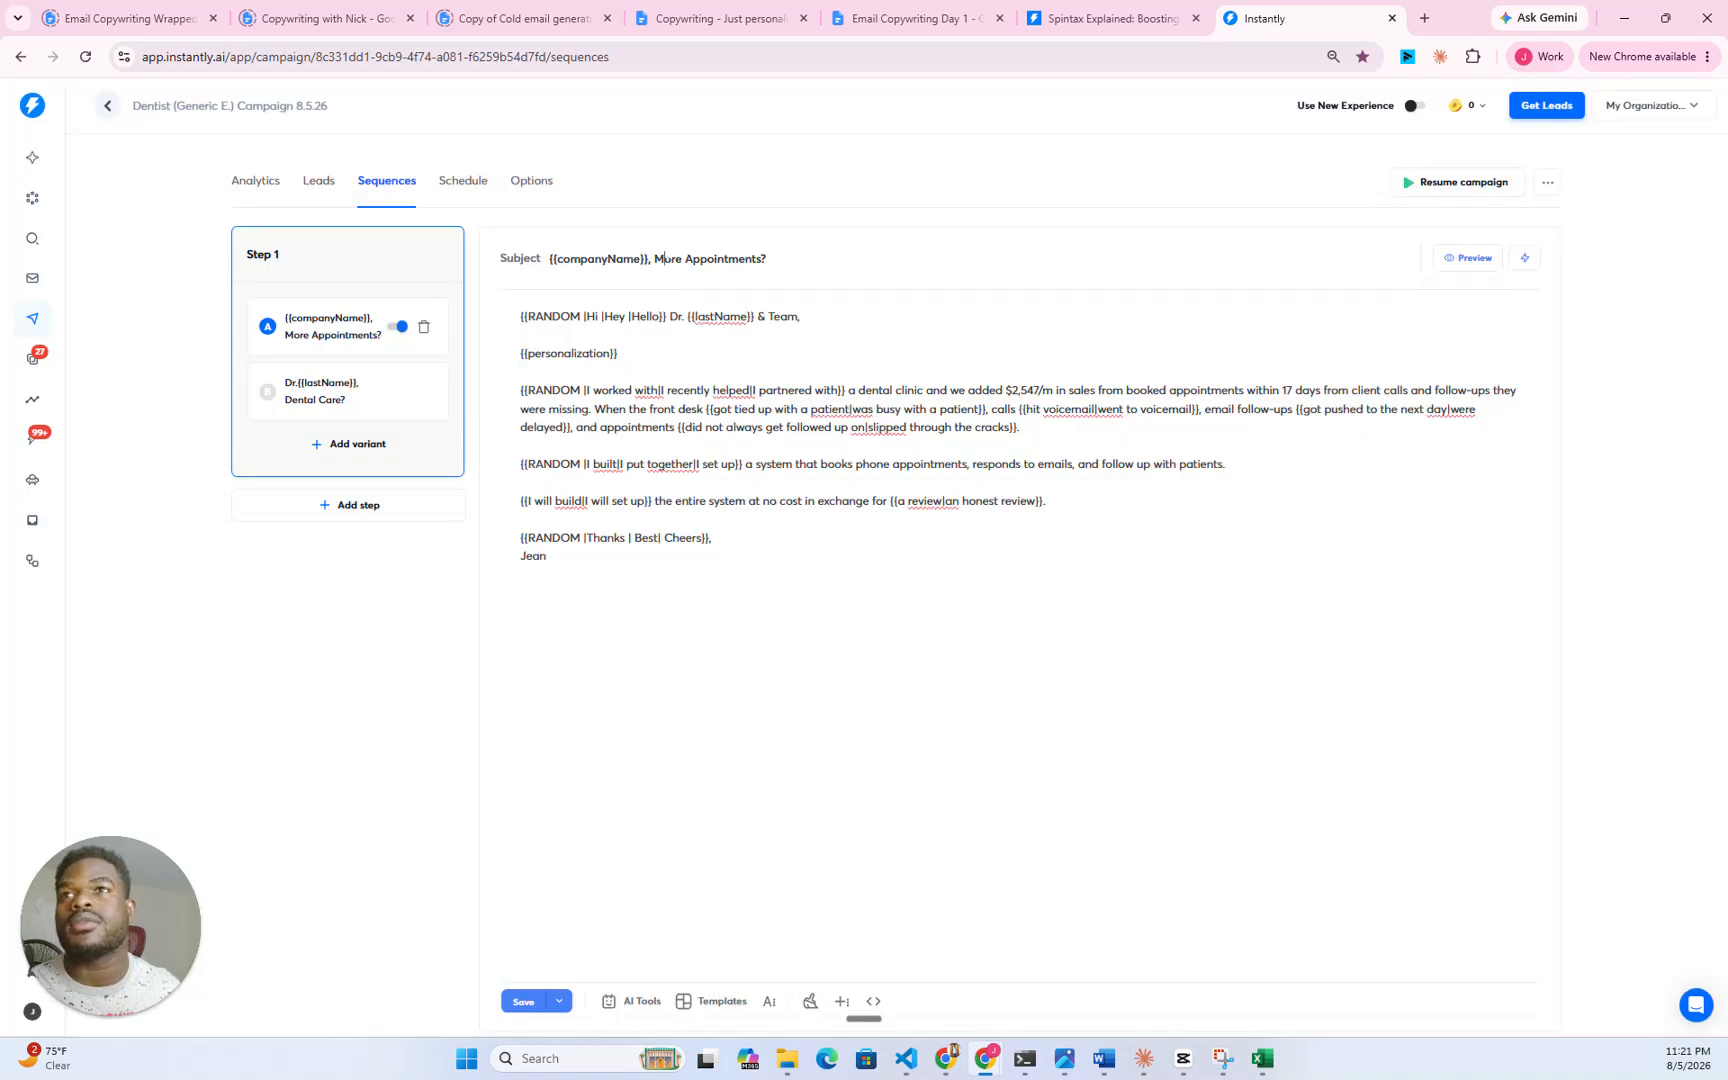
- Change variant A's subject wording to lowercase "more appointments?", save the campaign and check the email preview
click(662, 259)
key(BackSpace)
text(m)
click(686, 259)
key(BackSpace)
text(a)
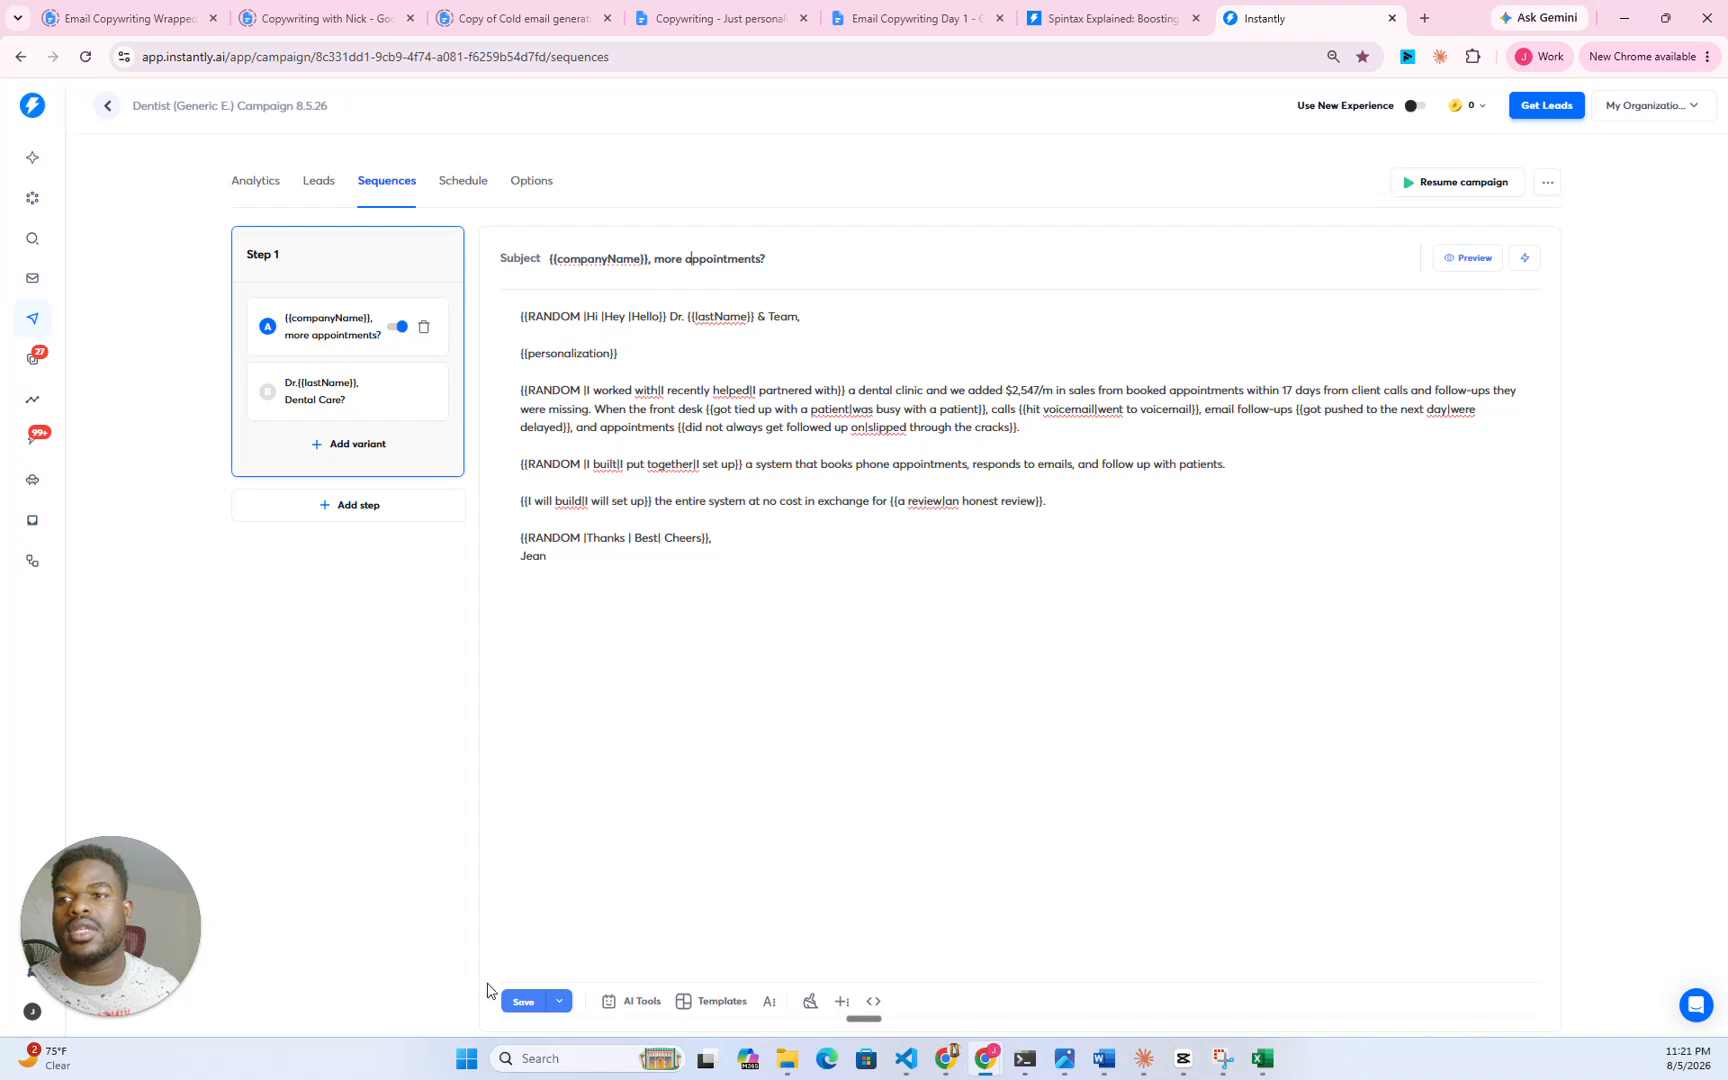
click(517, 1004)
click(1464, 258)
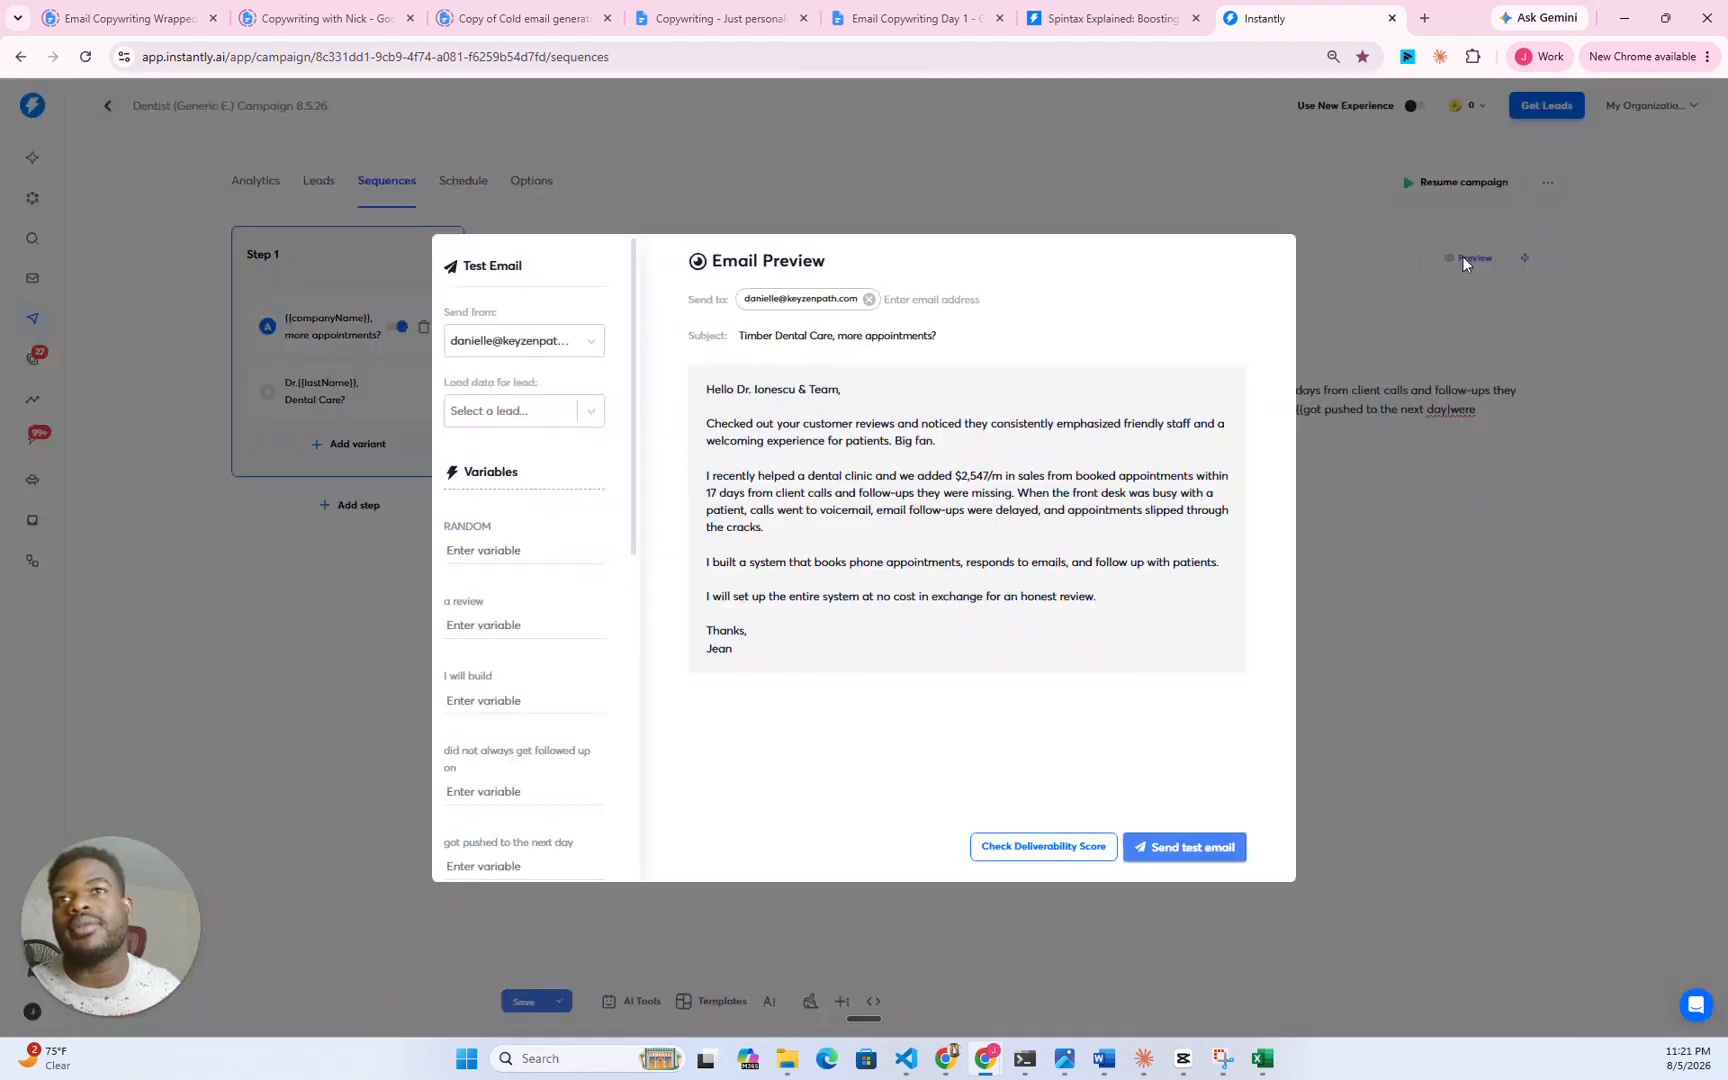
click(1420, 386)
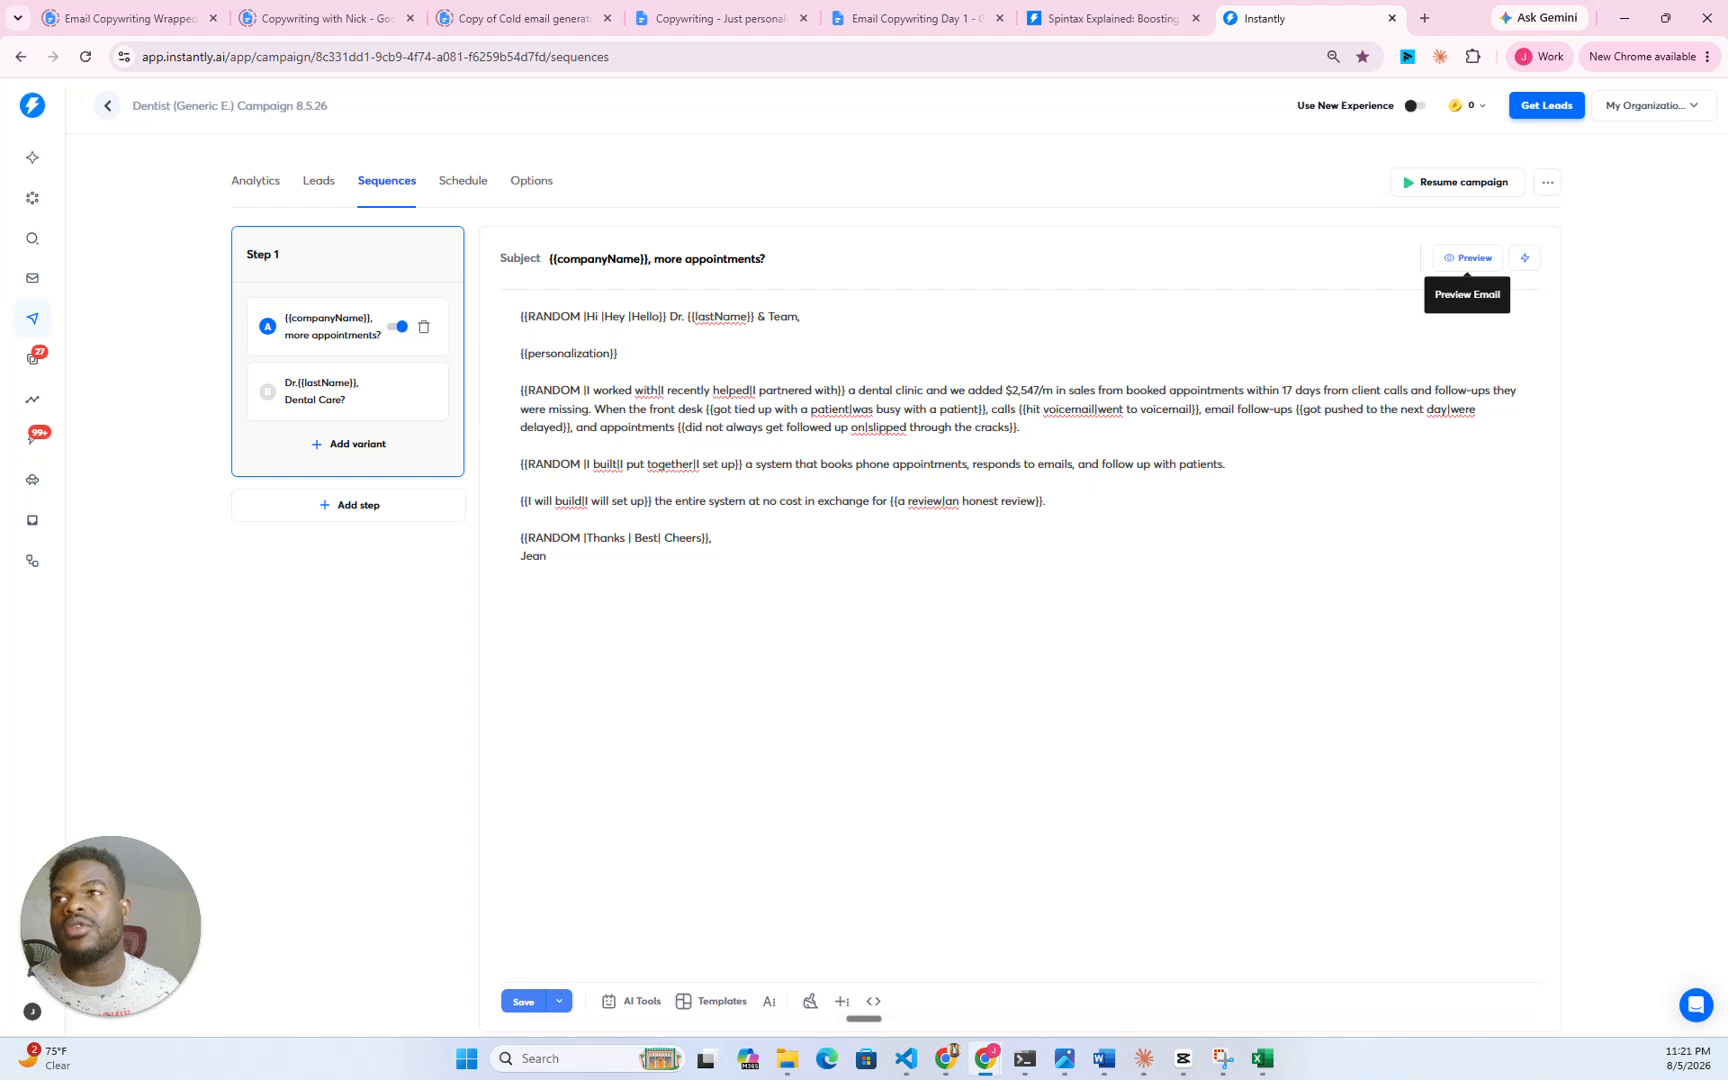
- Save the campaign with variant A and again with variant B open, and resume the campaign
click(520, 1003)
click(339, 392)
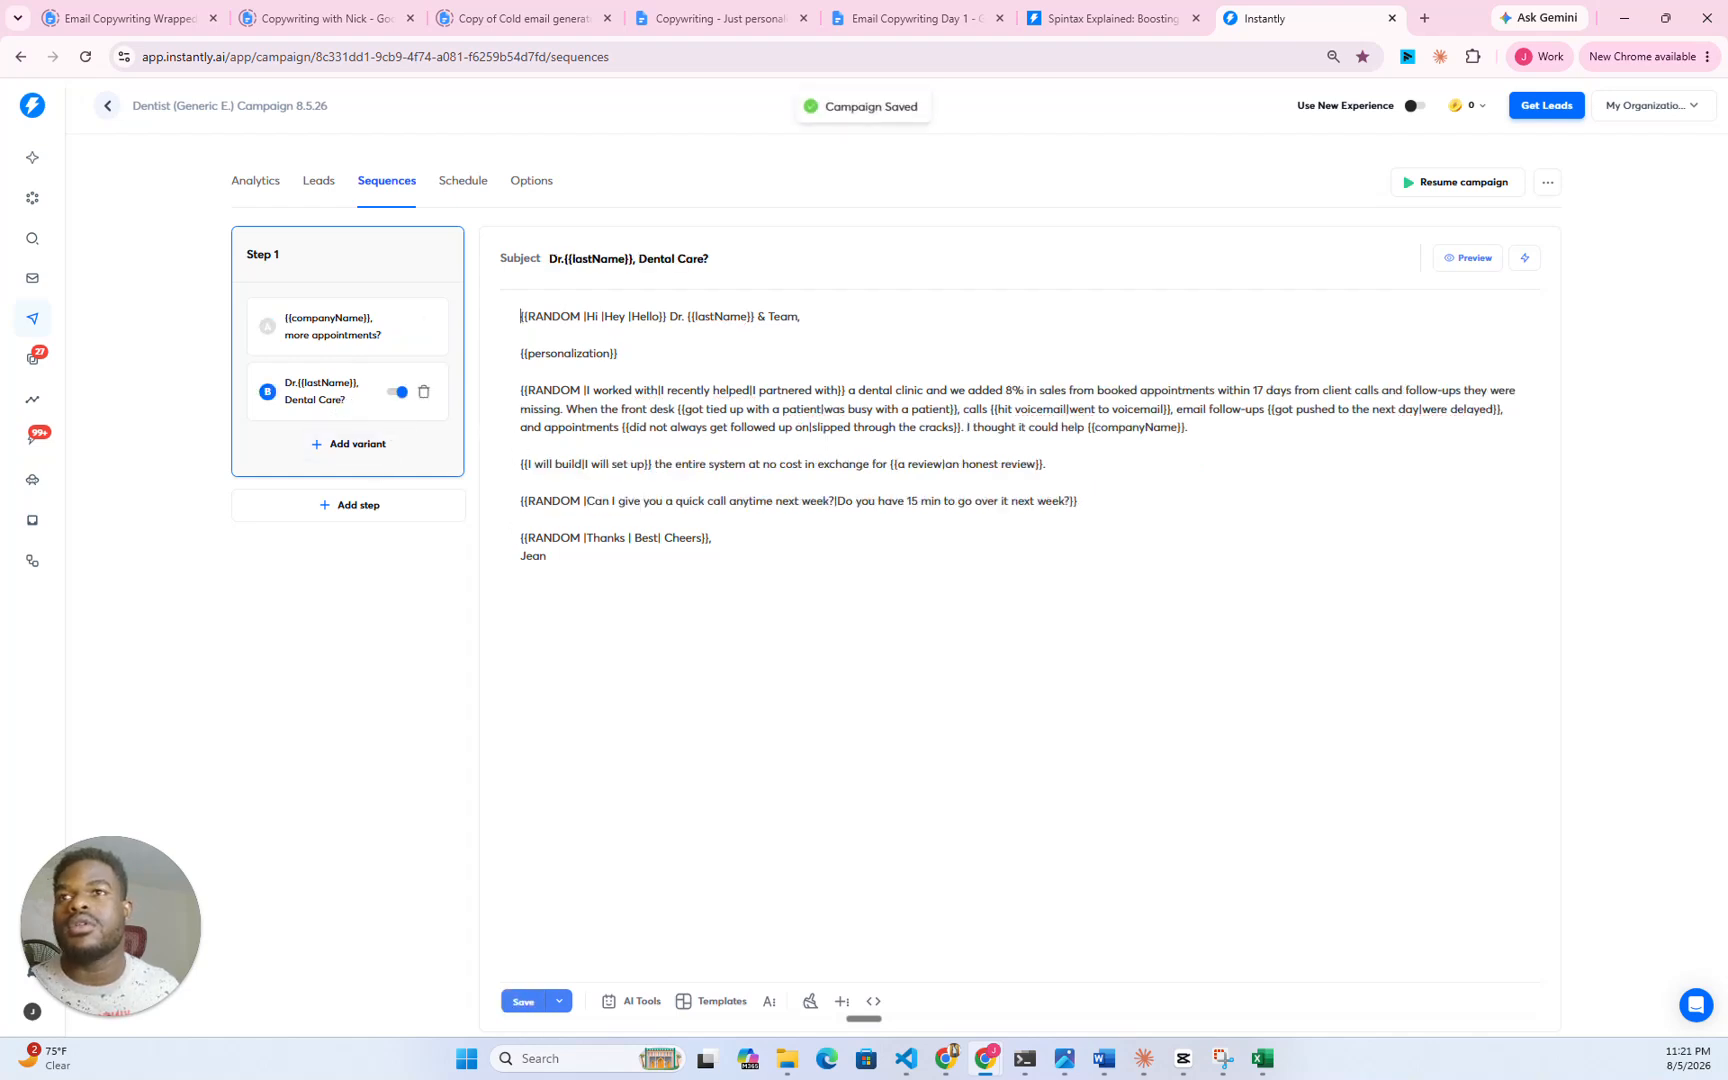
click(520, 1003)
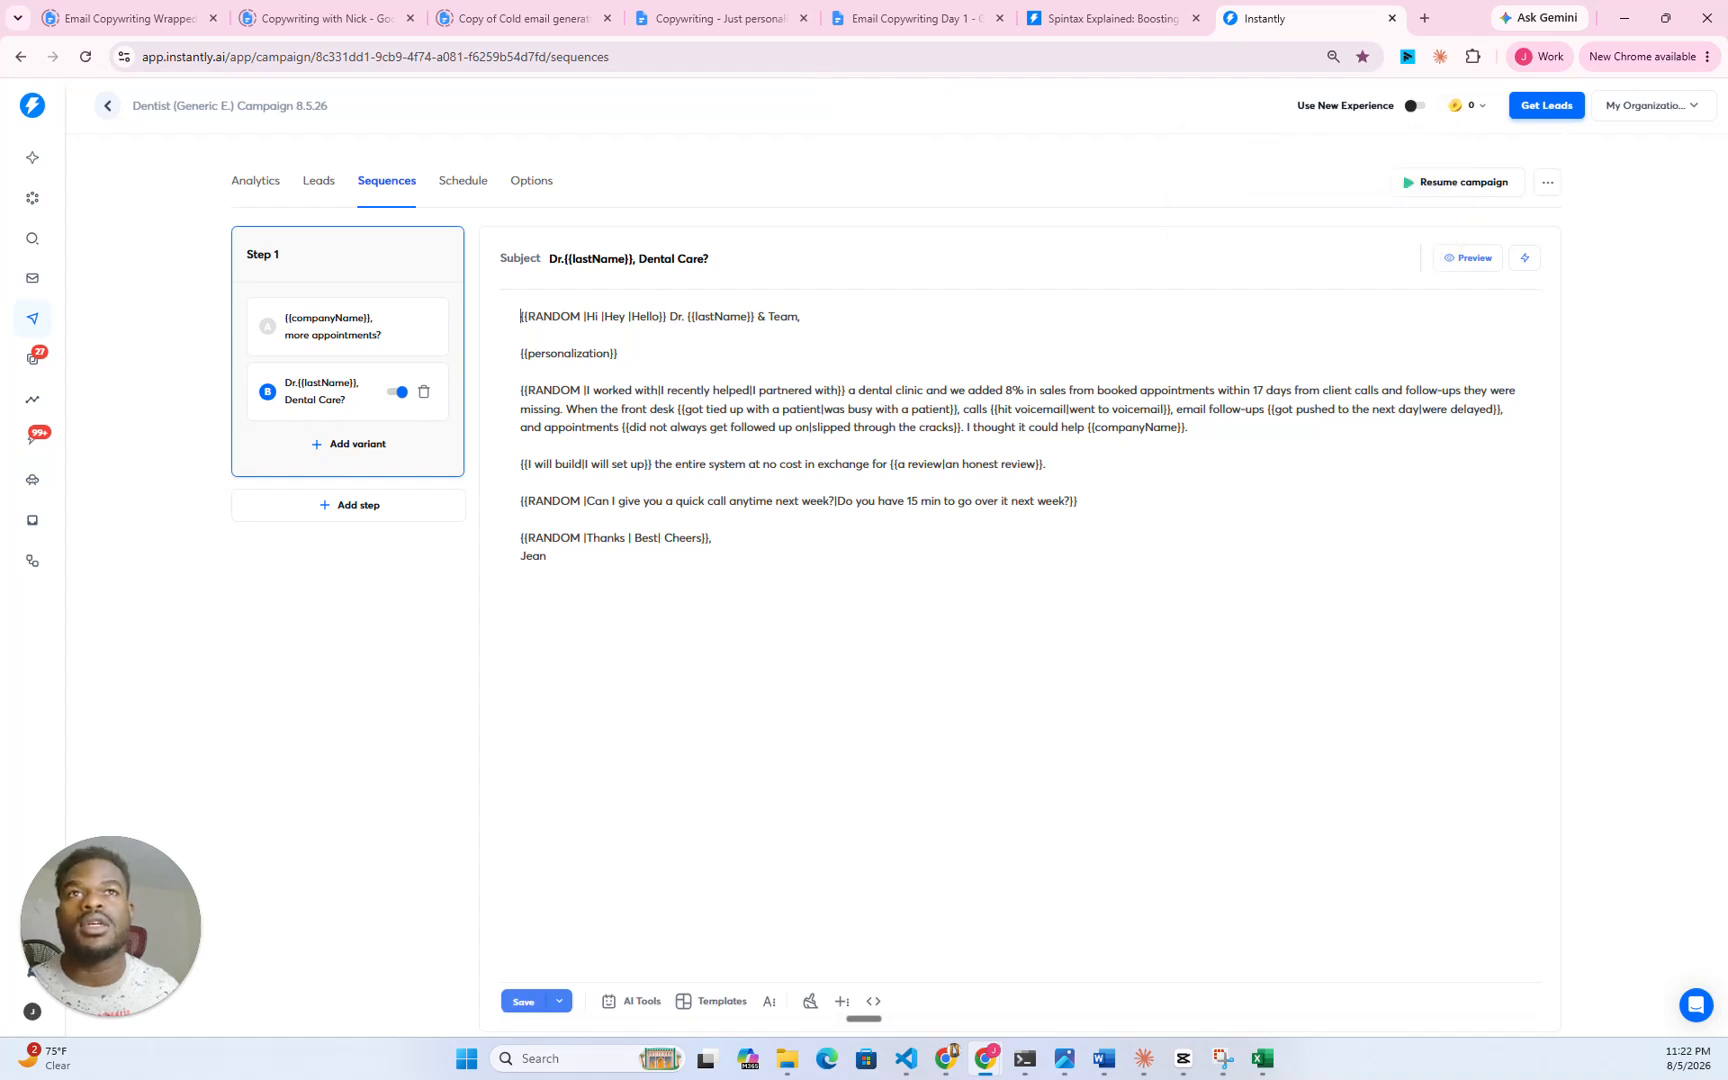
click(1409, 182)
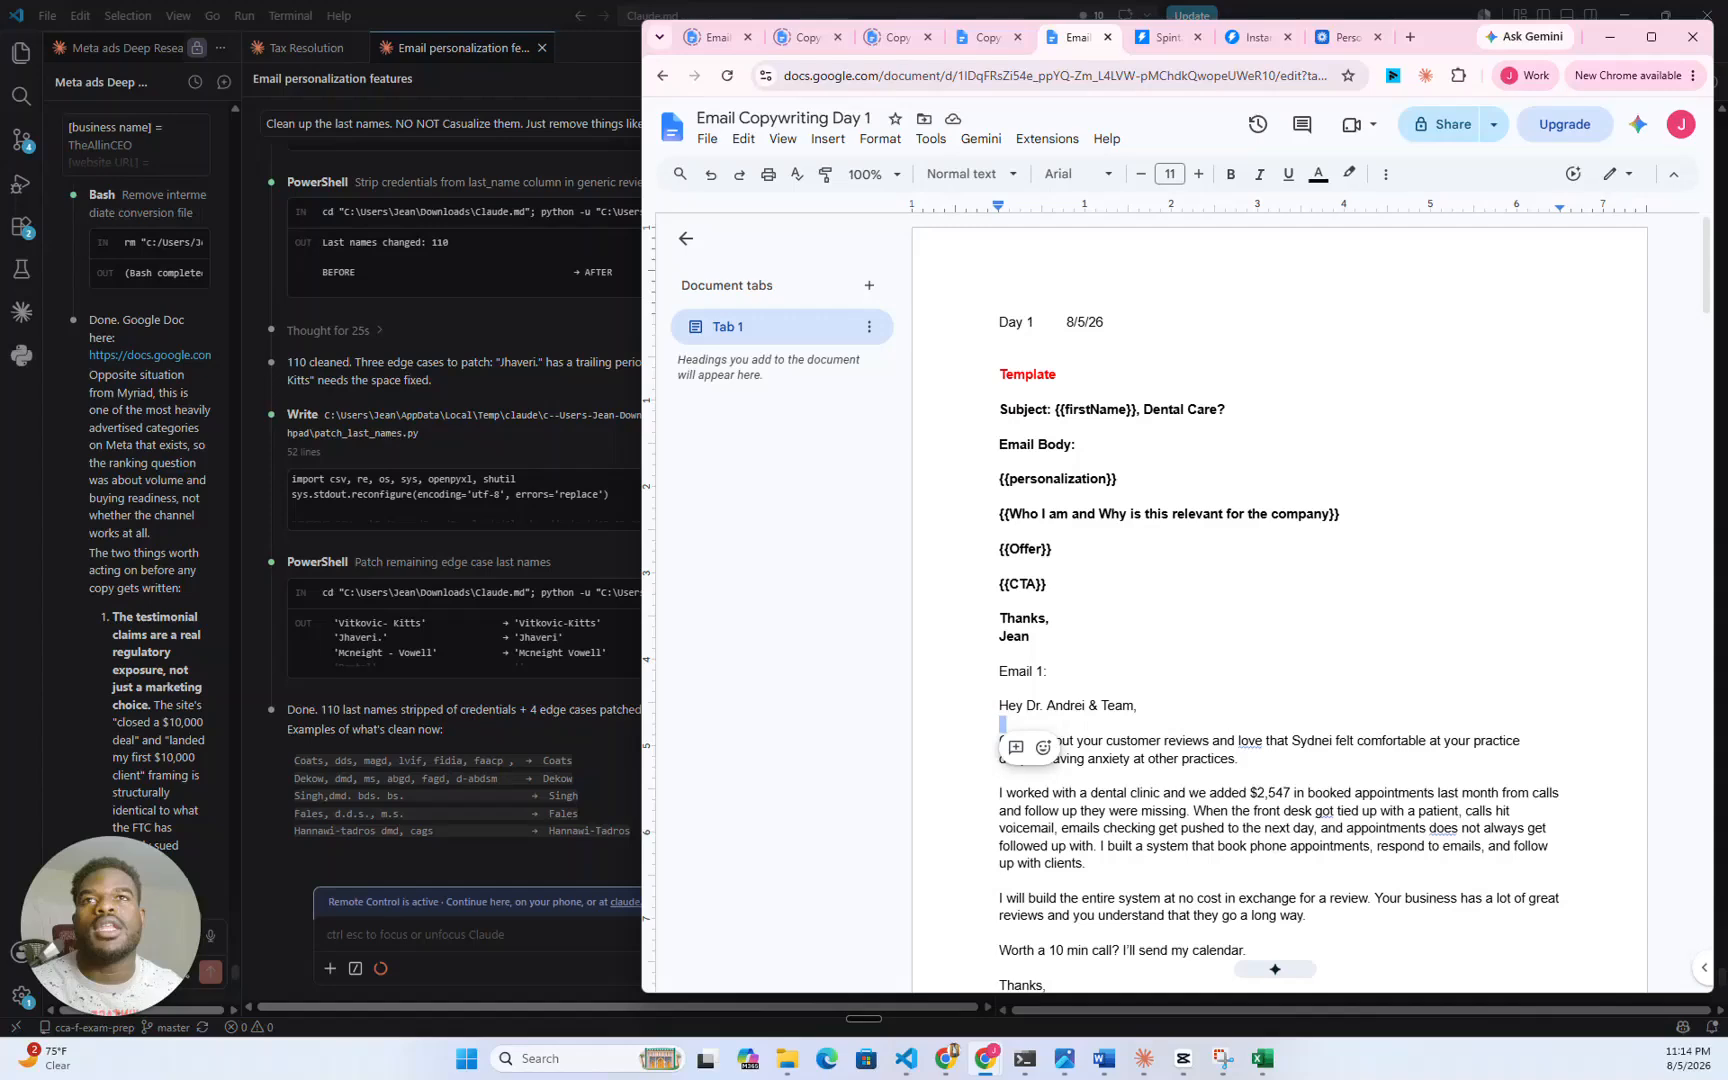
- Switch to the Email Copywriting Day 1 document in Google Docs and examine its template placeholders and first sample email
drag(1447, 44, 1140, 34)
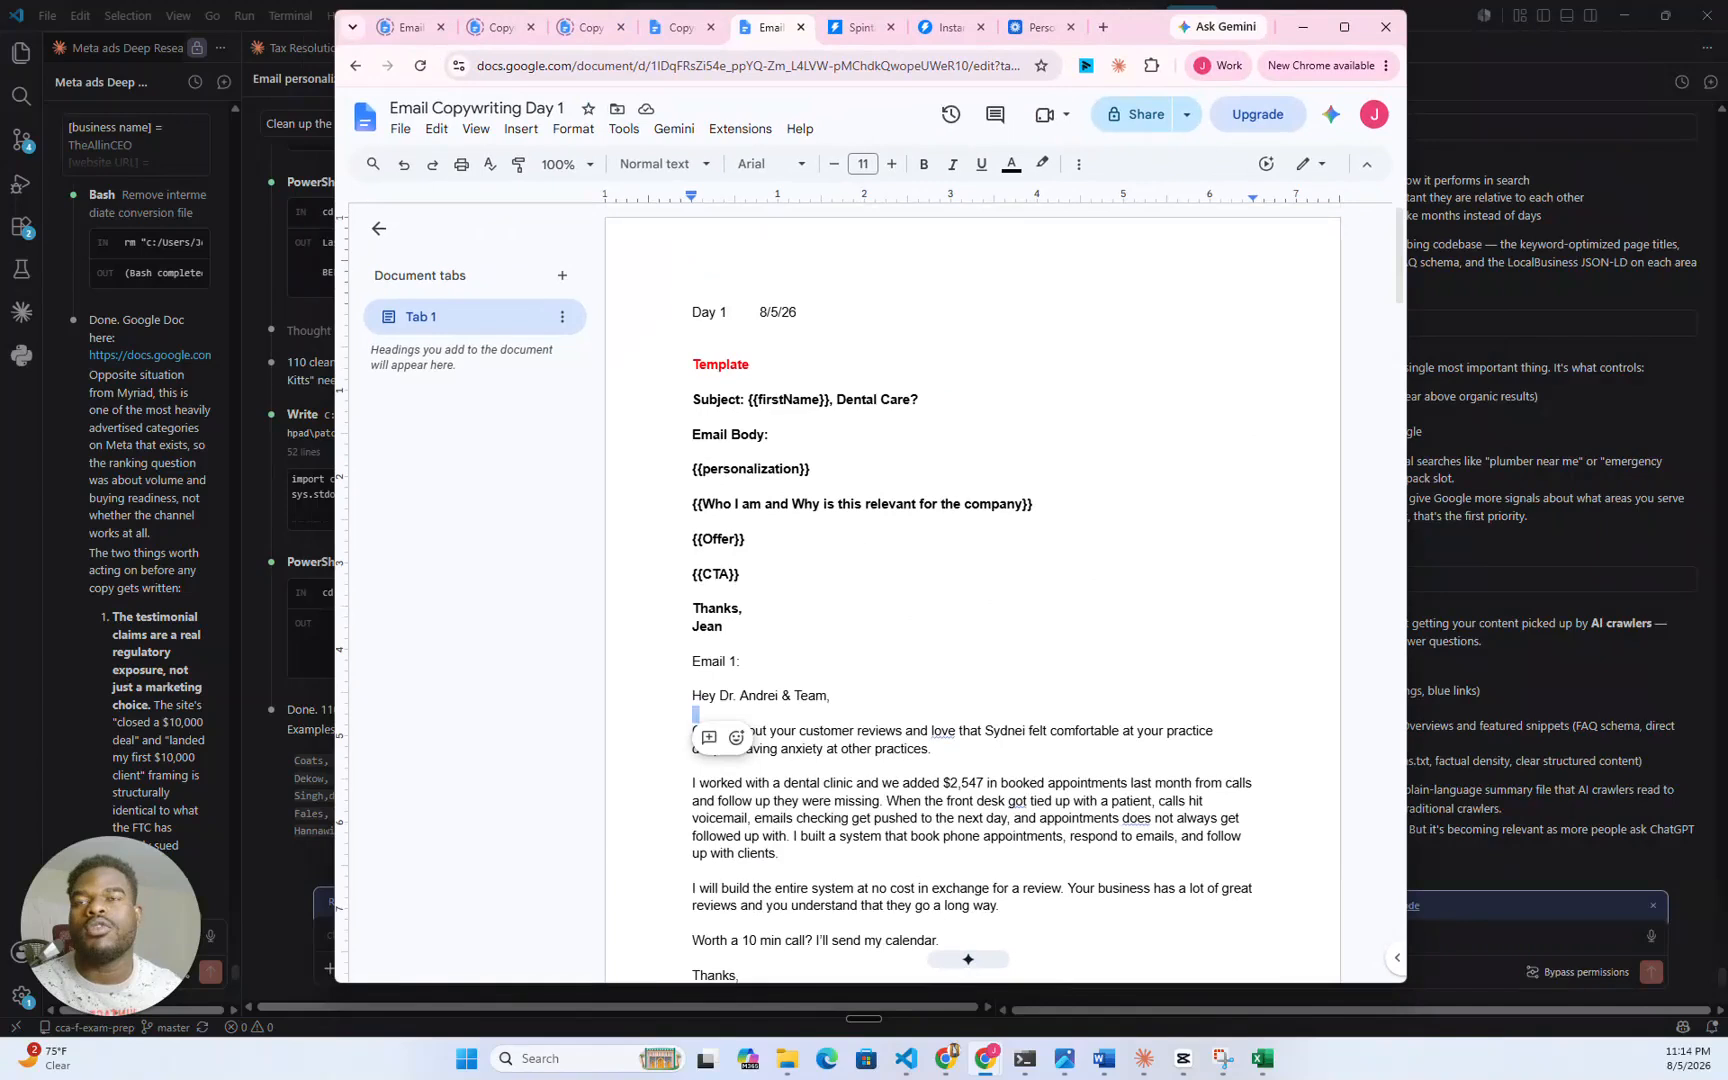
drag(693, 450, 817, 469)
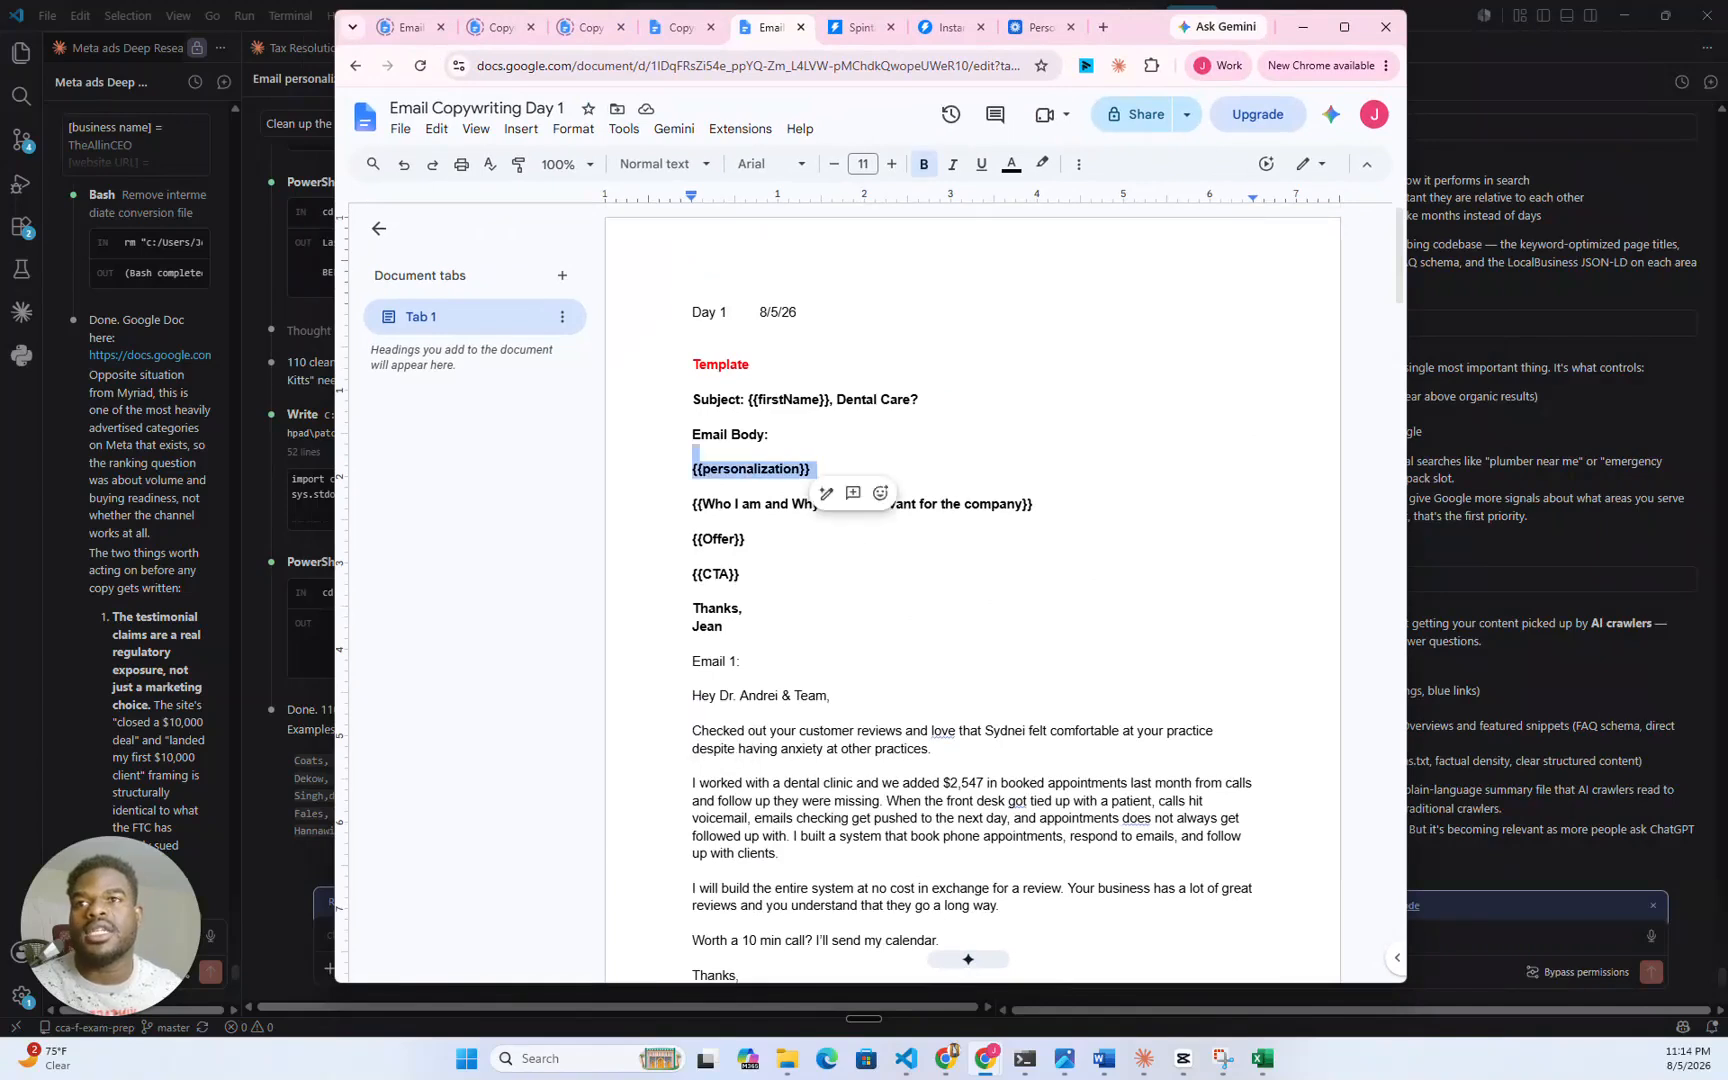
drag(692, 503, 903, 504)
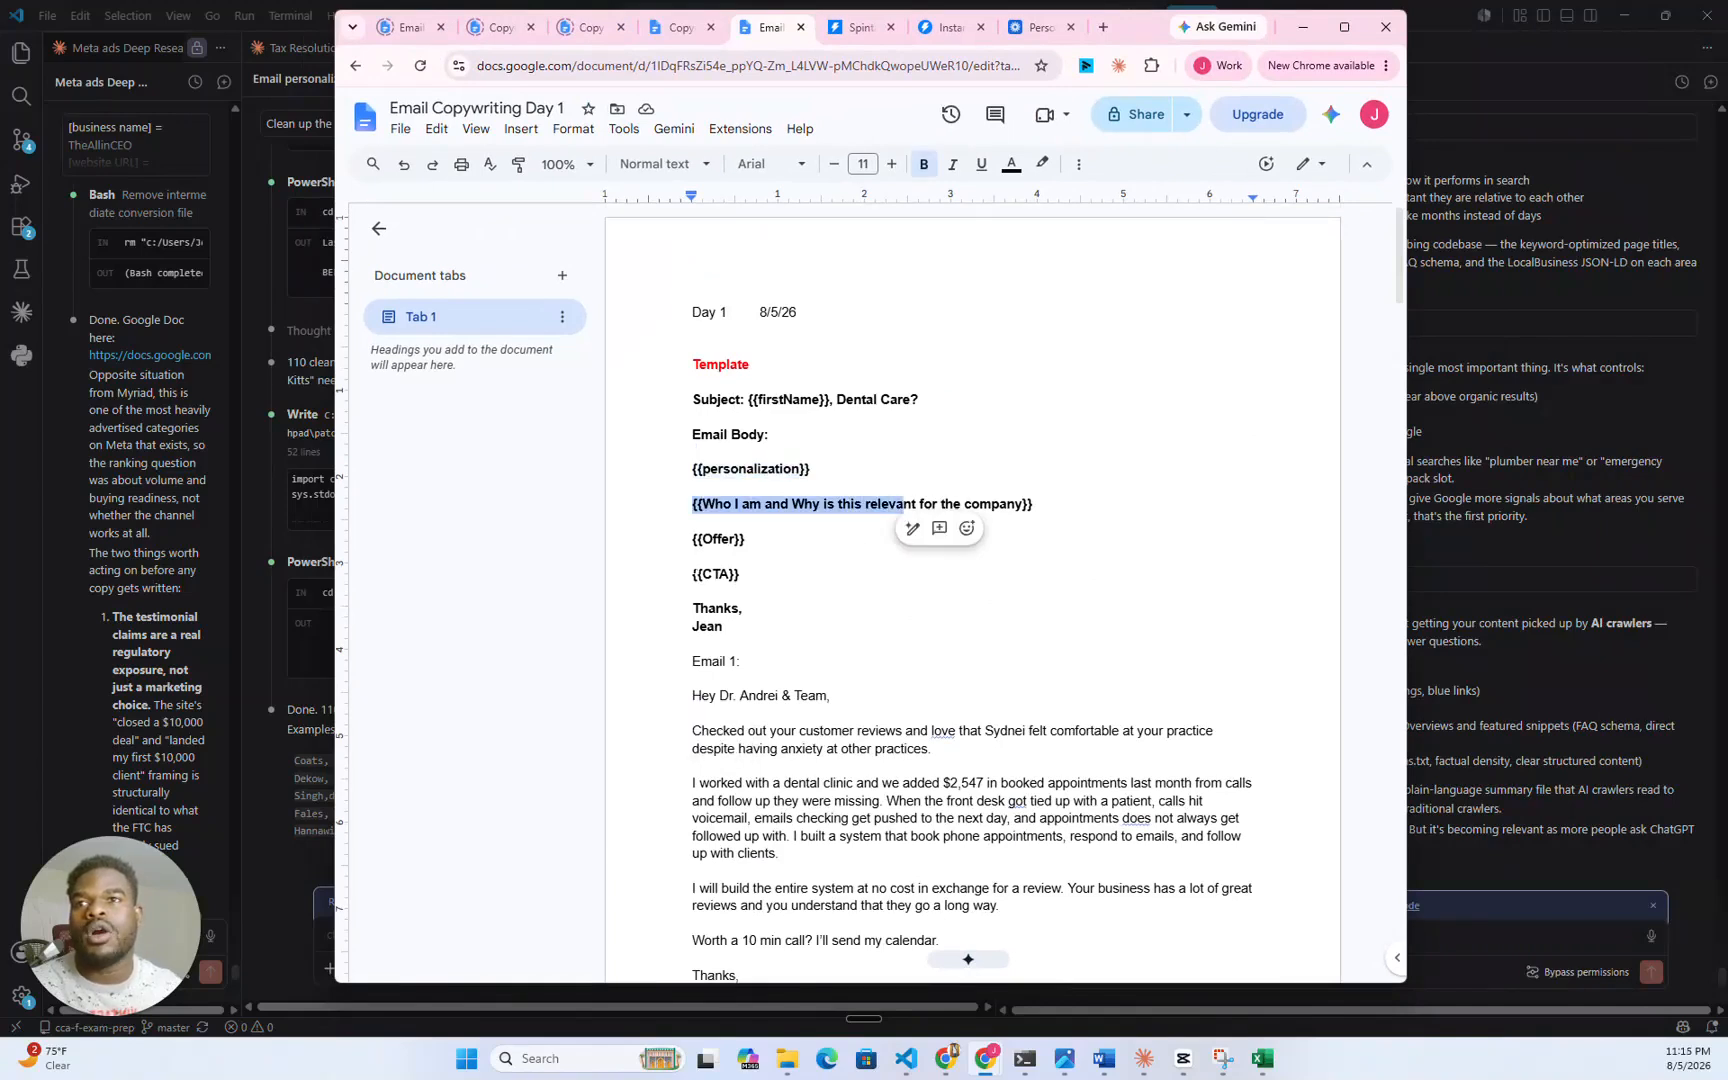
click(693, 417)
scroll(970, 600, down, 3)
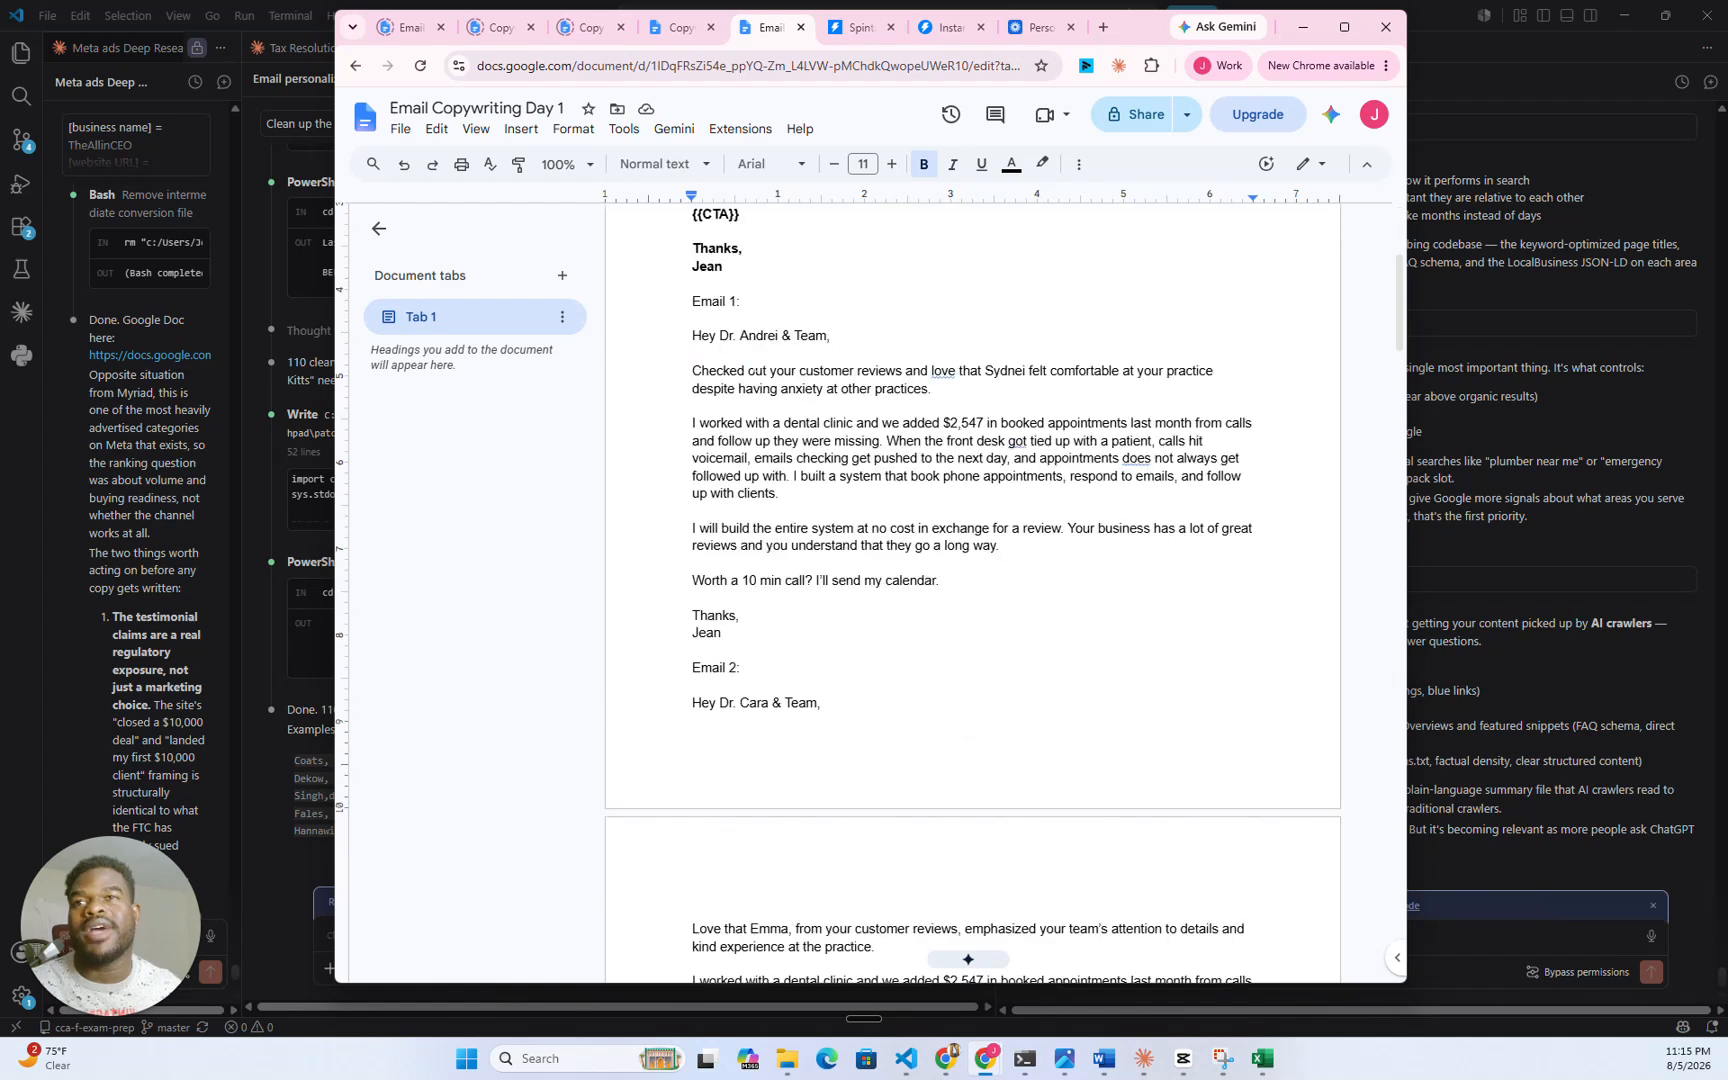
- Examine the personalized review-based opening lines of Email 1 and Email 2 in the document
drag(692, 371, 931, 390)
scroll(931, 390, down, 4)
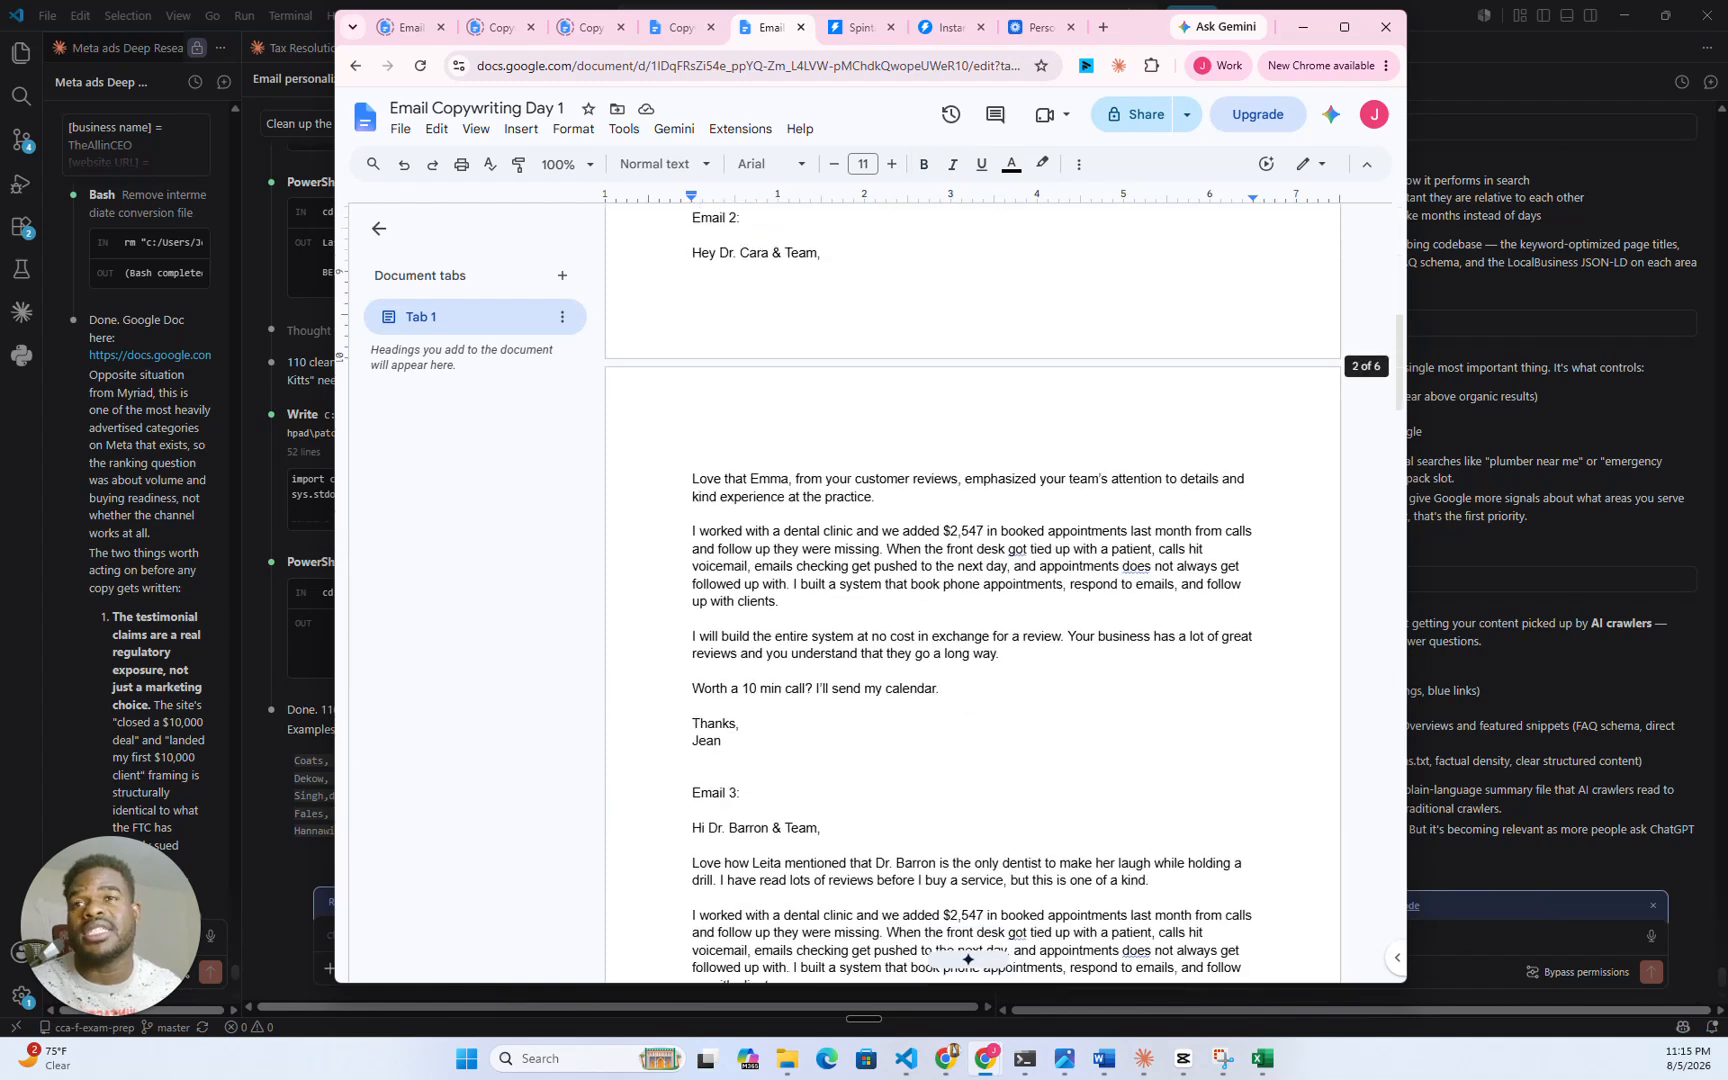
drag(876, 498, 693, 462)
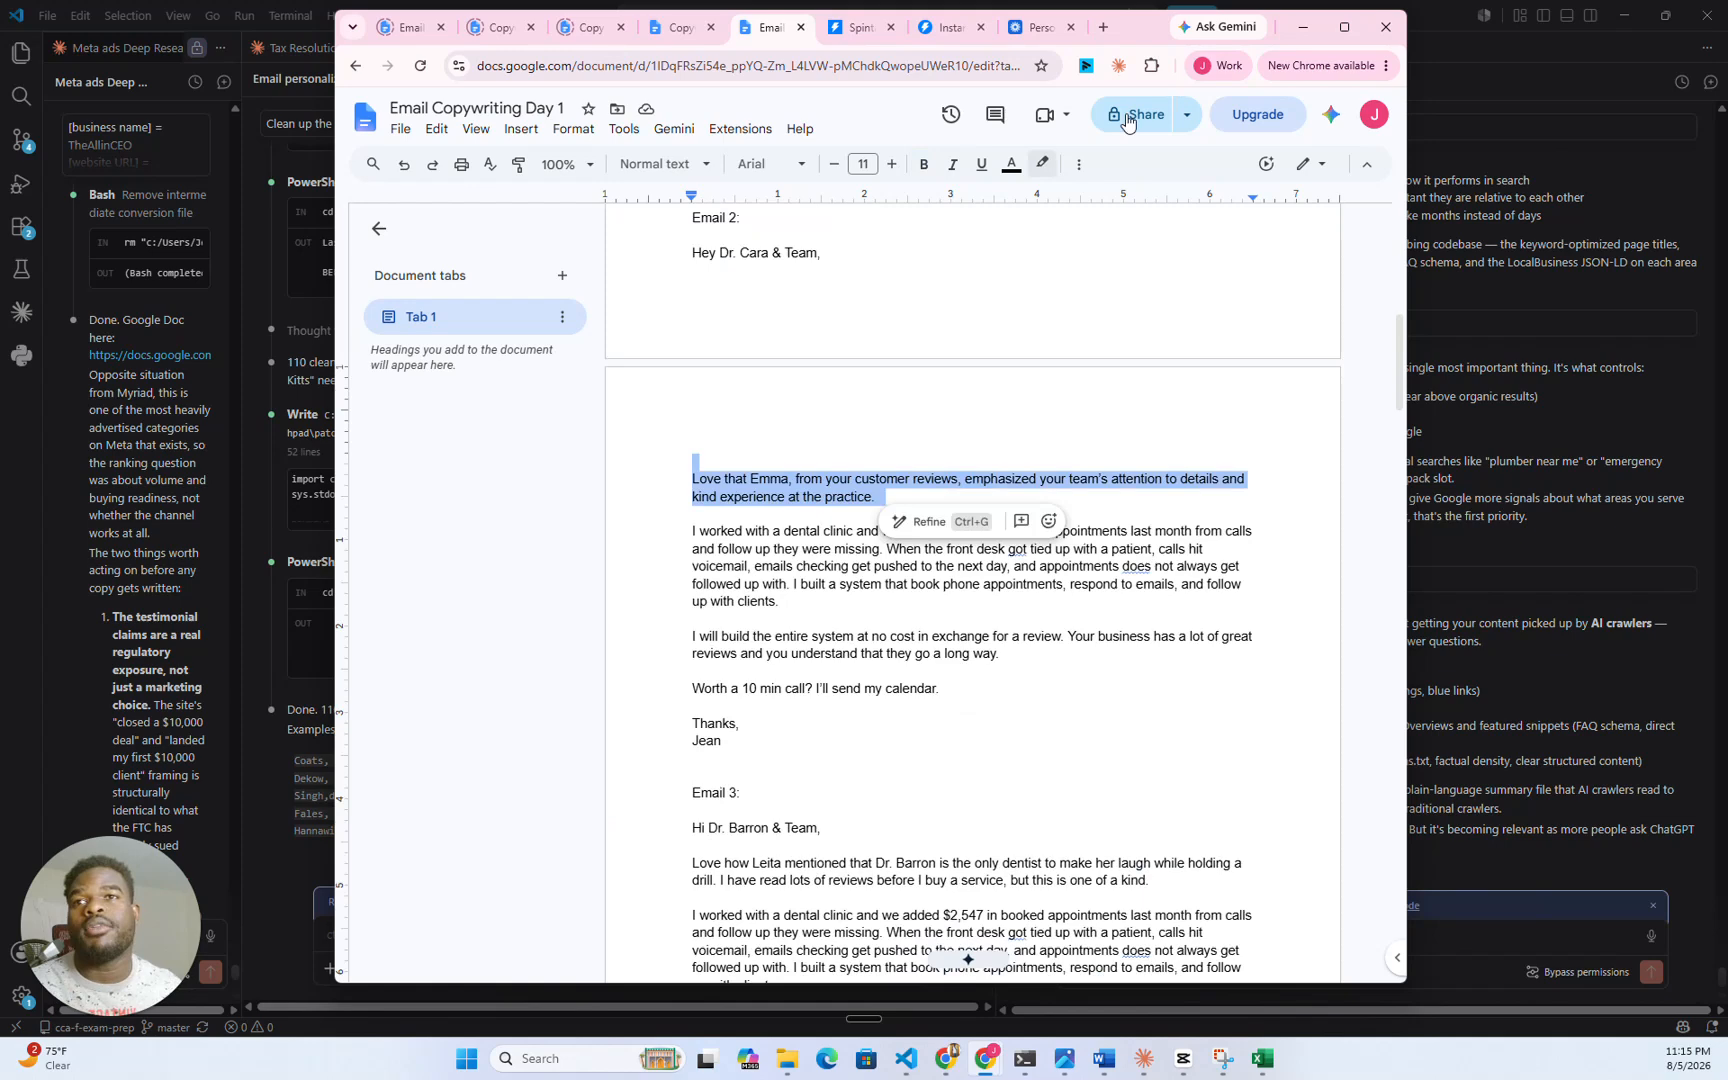
- Switch to VS Code and review the Email personalization features chat about cleaning up the leads' last names and company names
drag(1155, 38, 1726, 170)
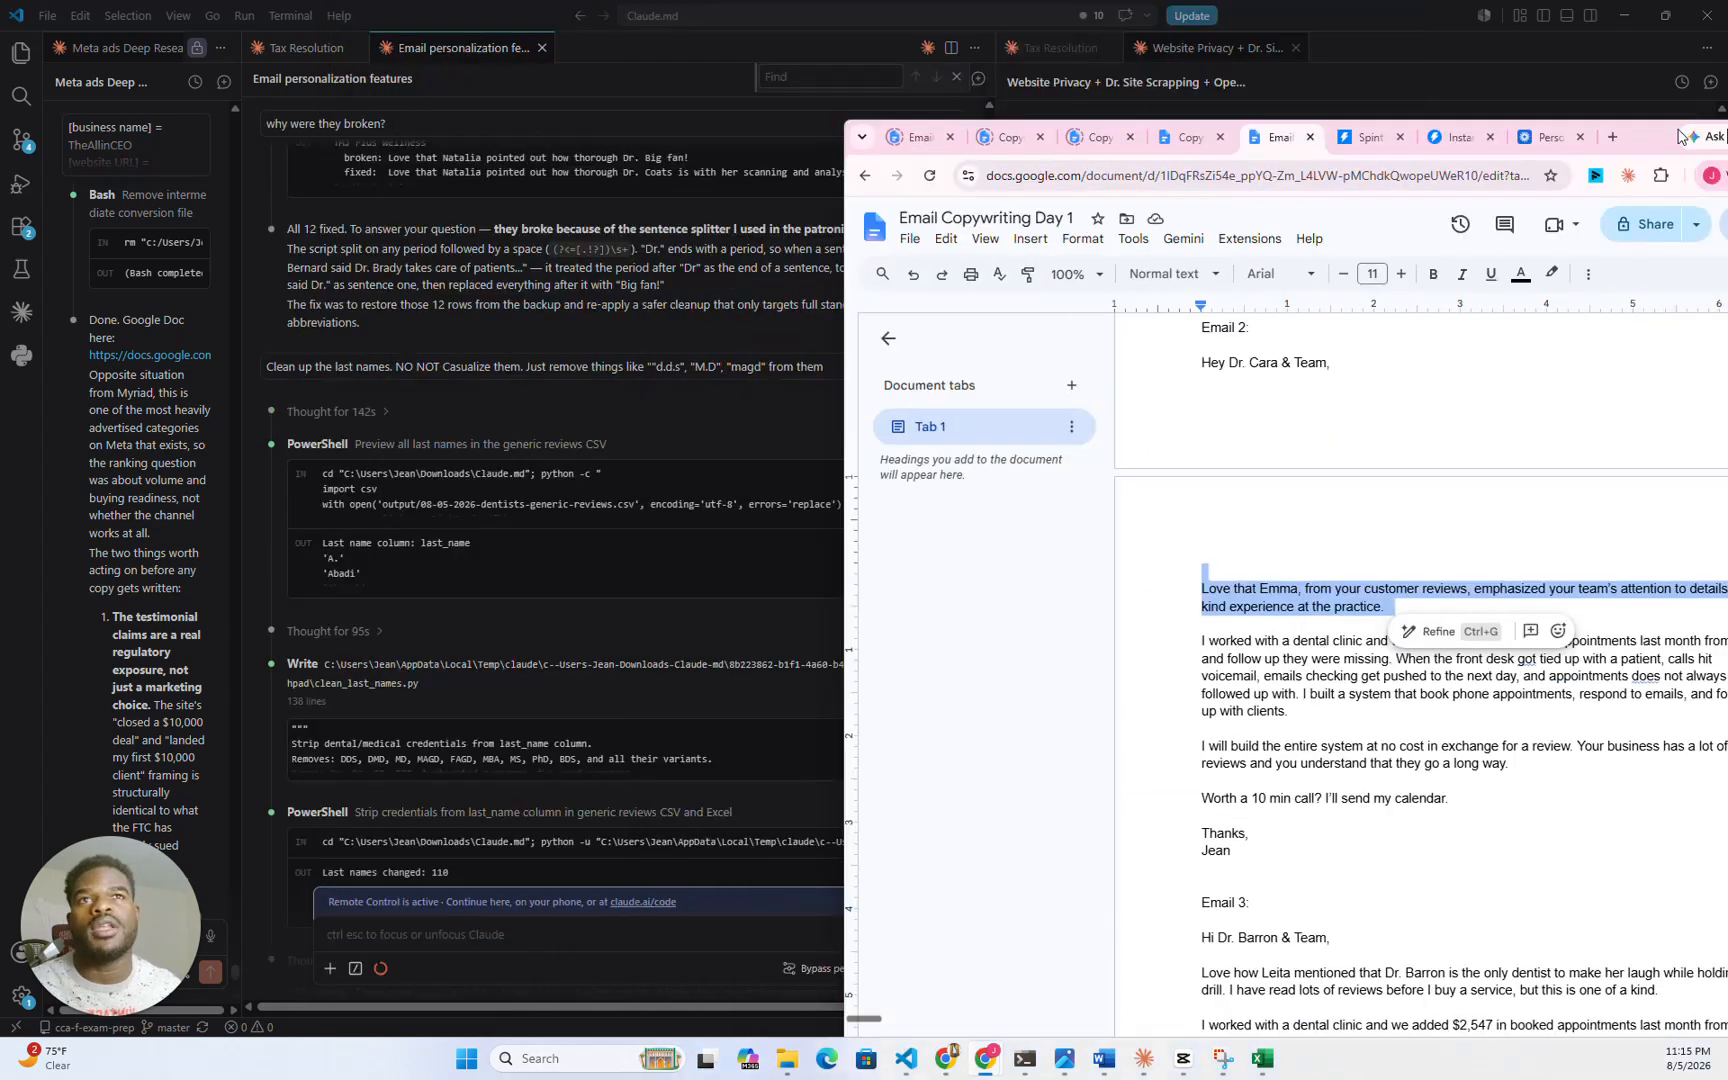
click(610, 414)
scroll(610, 414, up, 3)
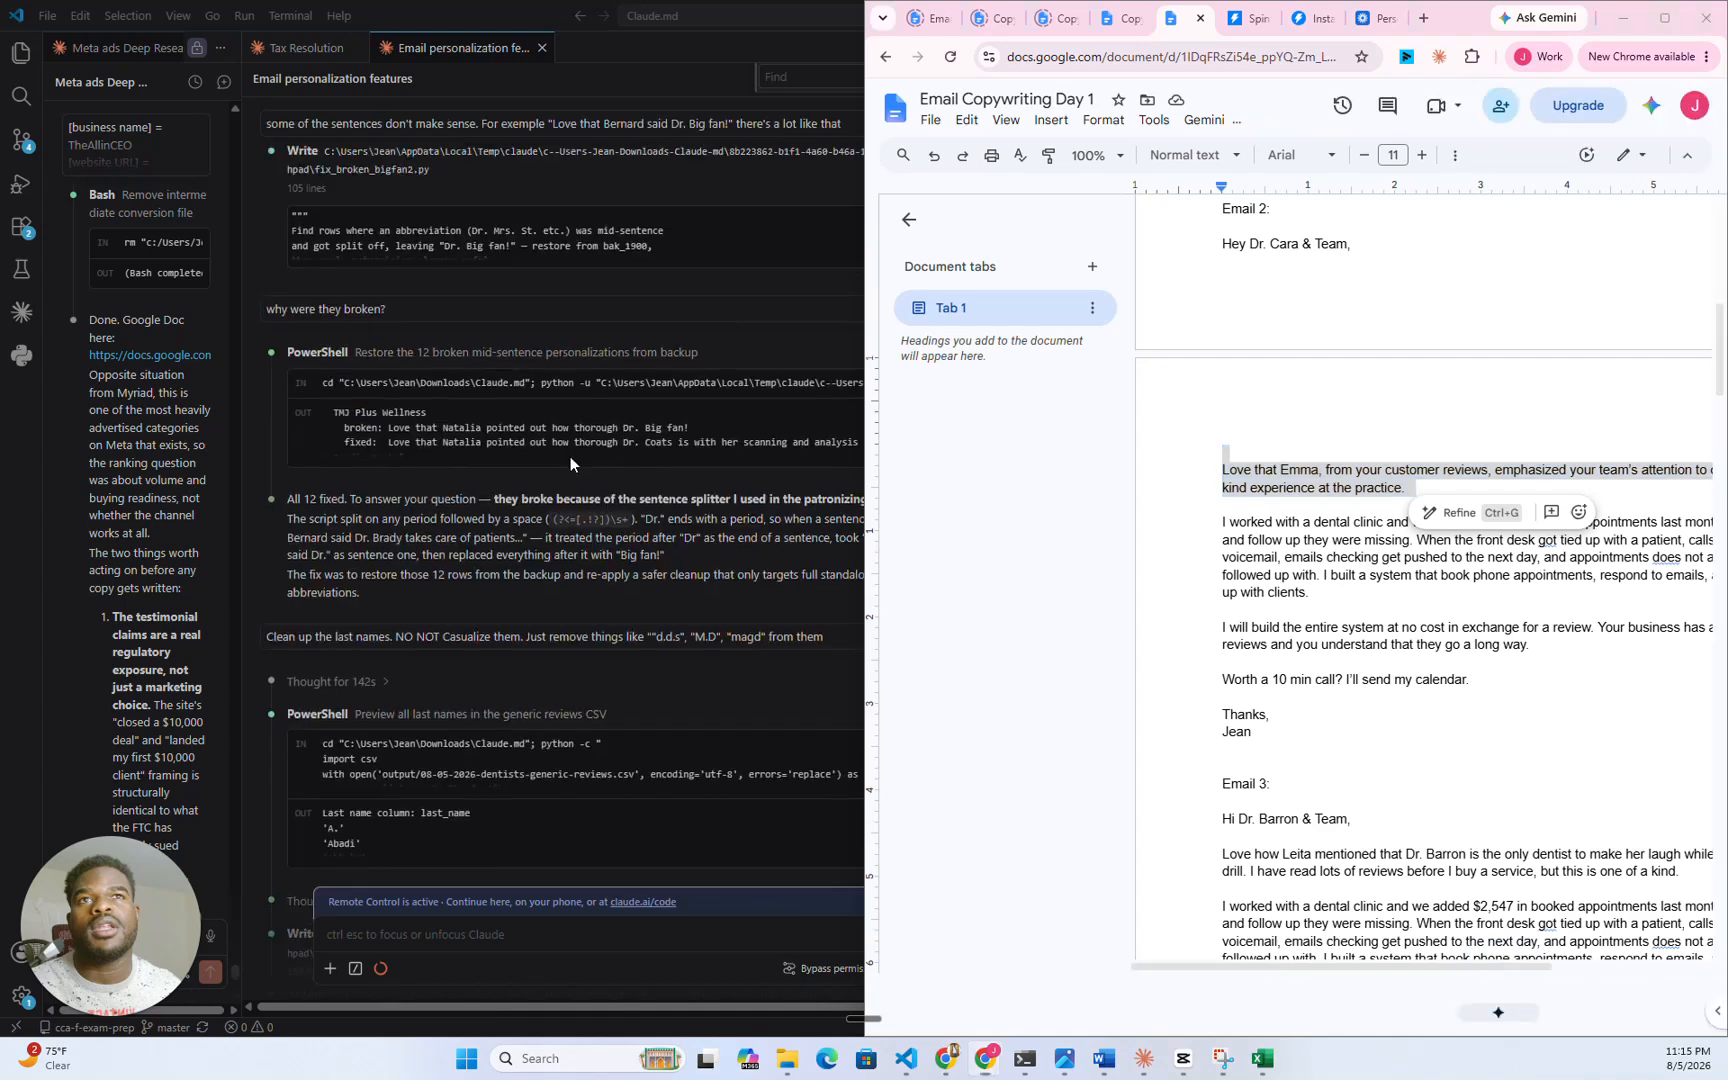
key(super+Right)
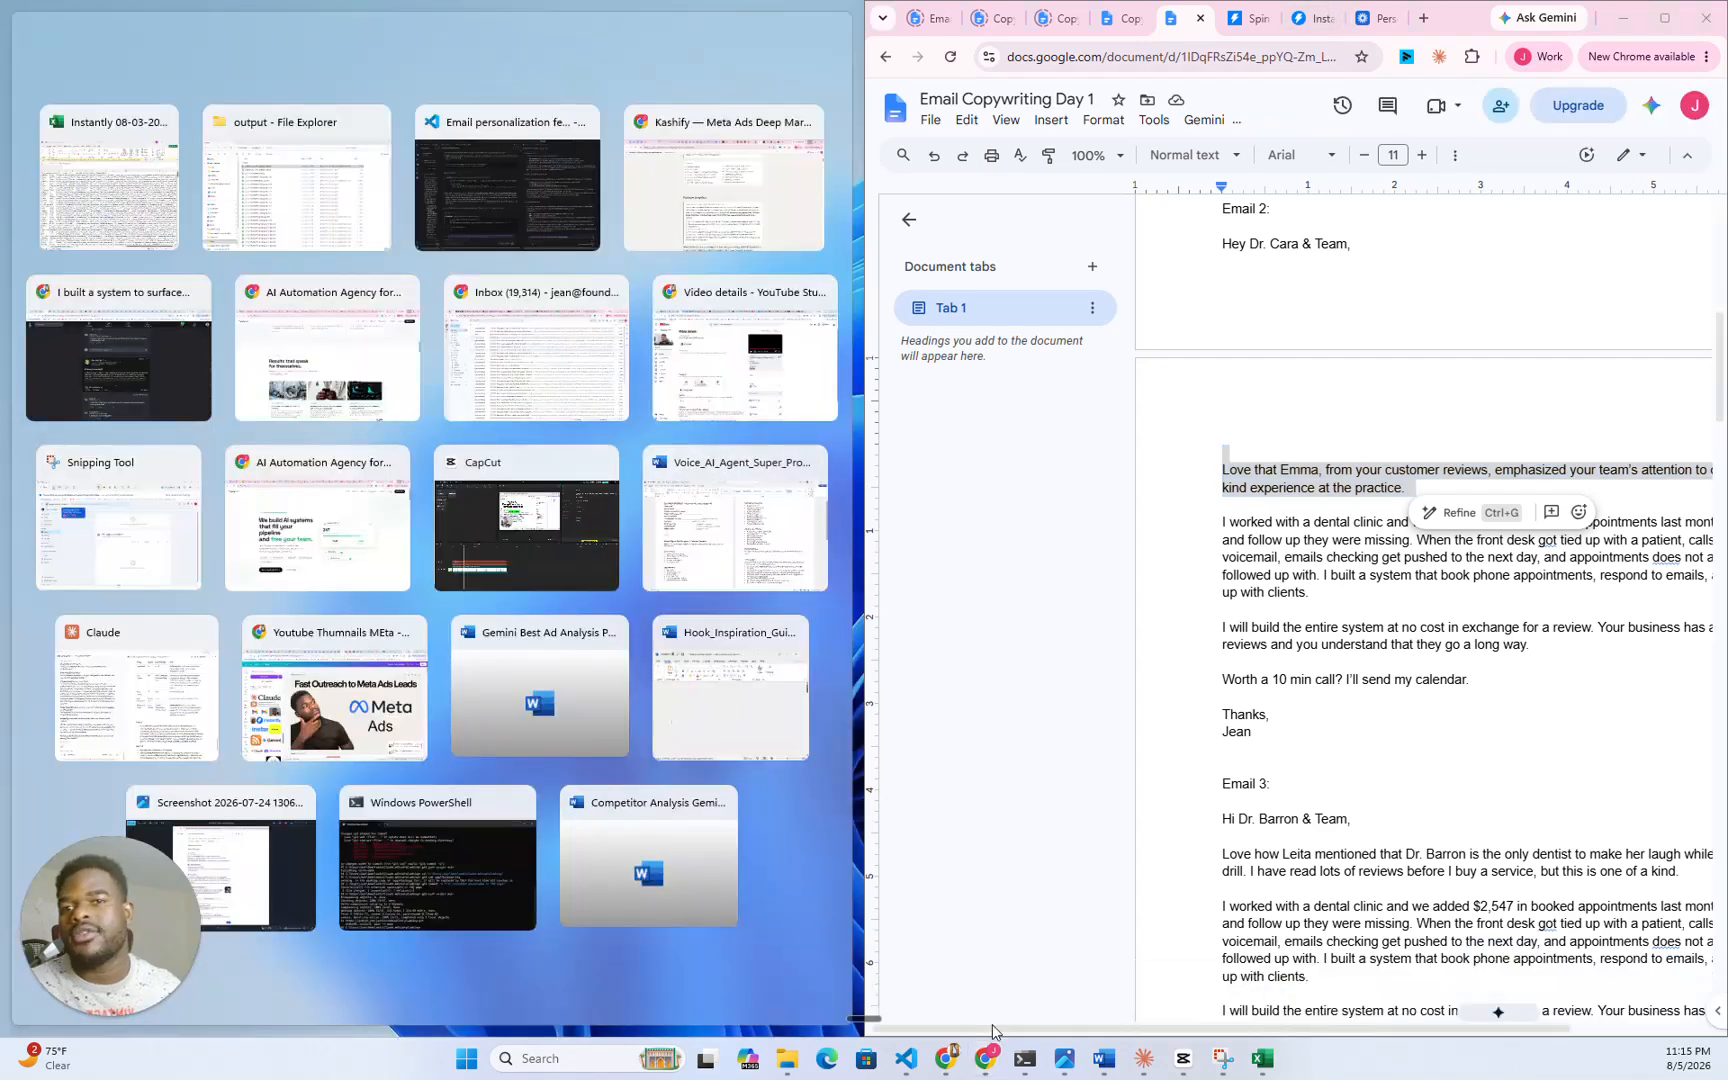
click(905, 1058)
scroll(535, 598, down, 5)
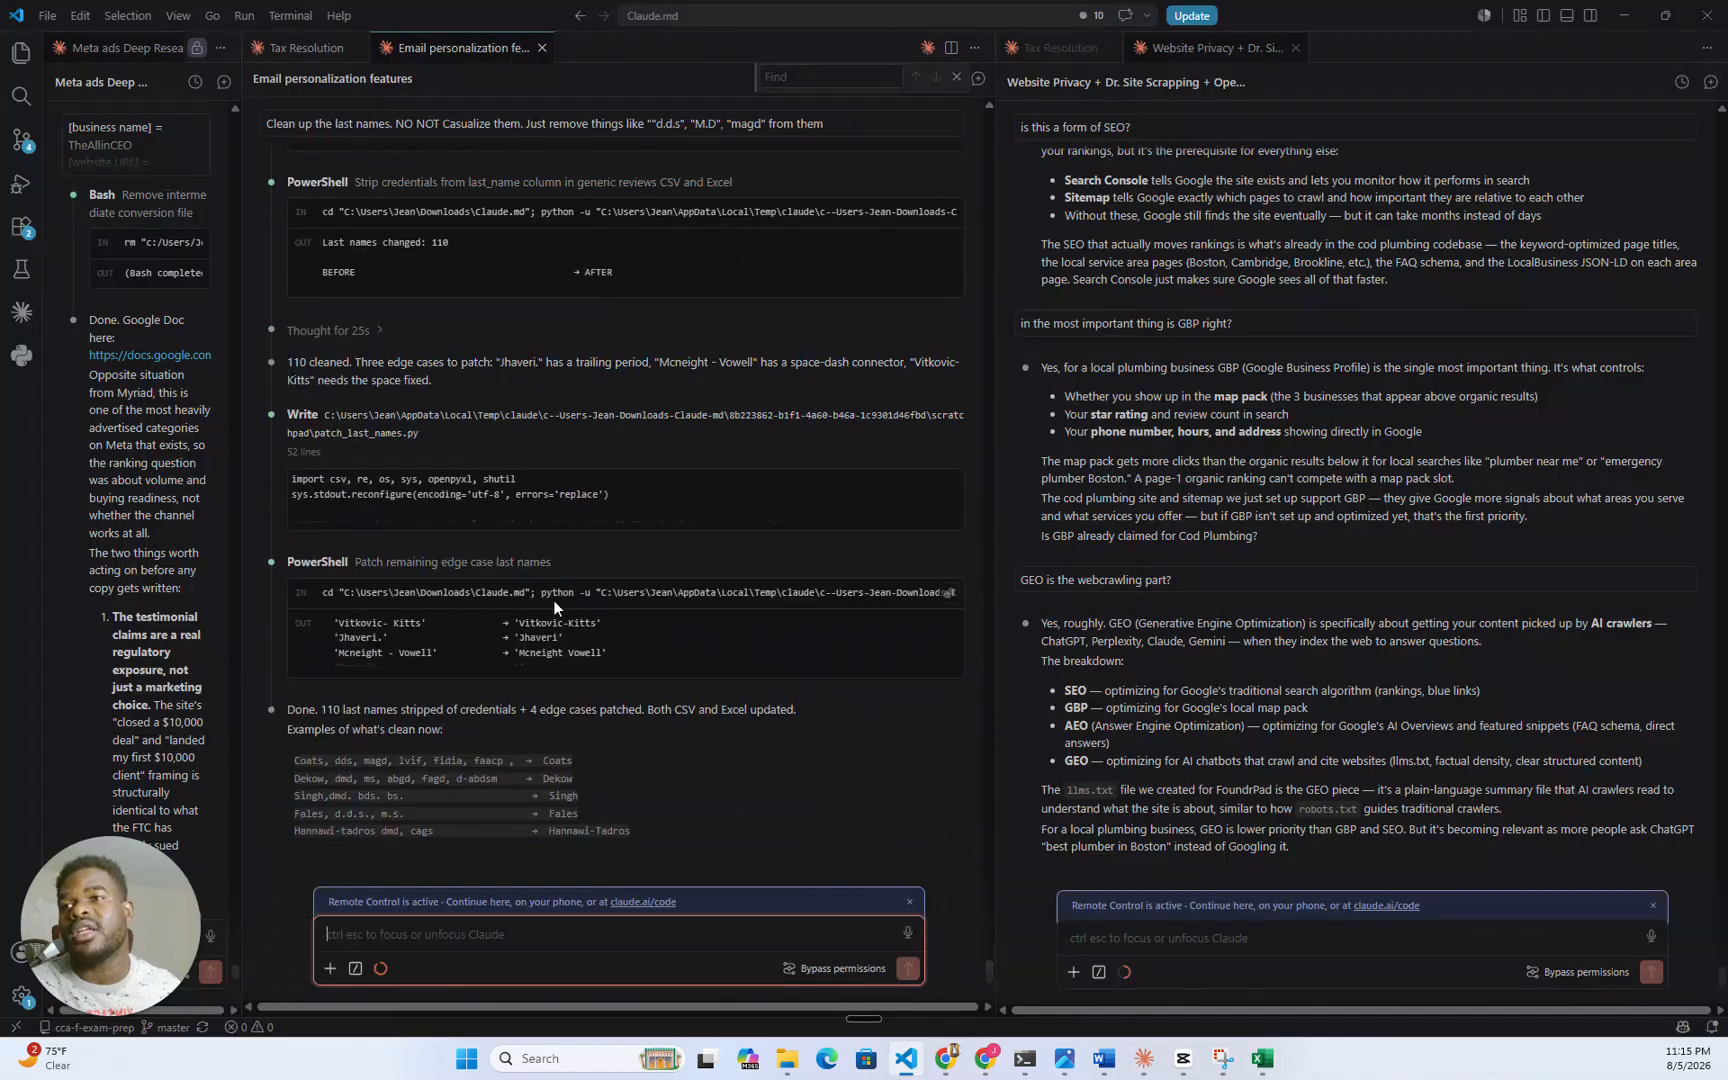
scroll(558, 598, down, 10)
scroll(563, 594, up, 5)
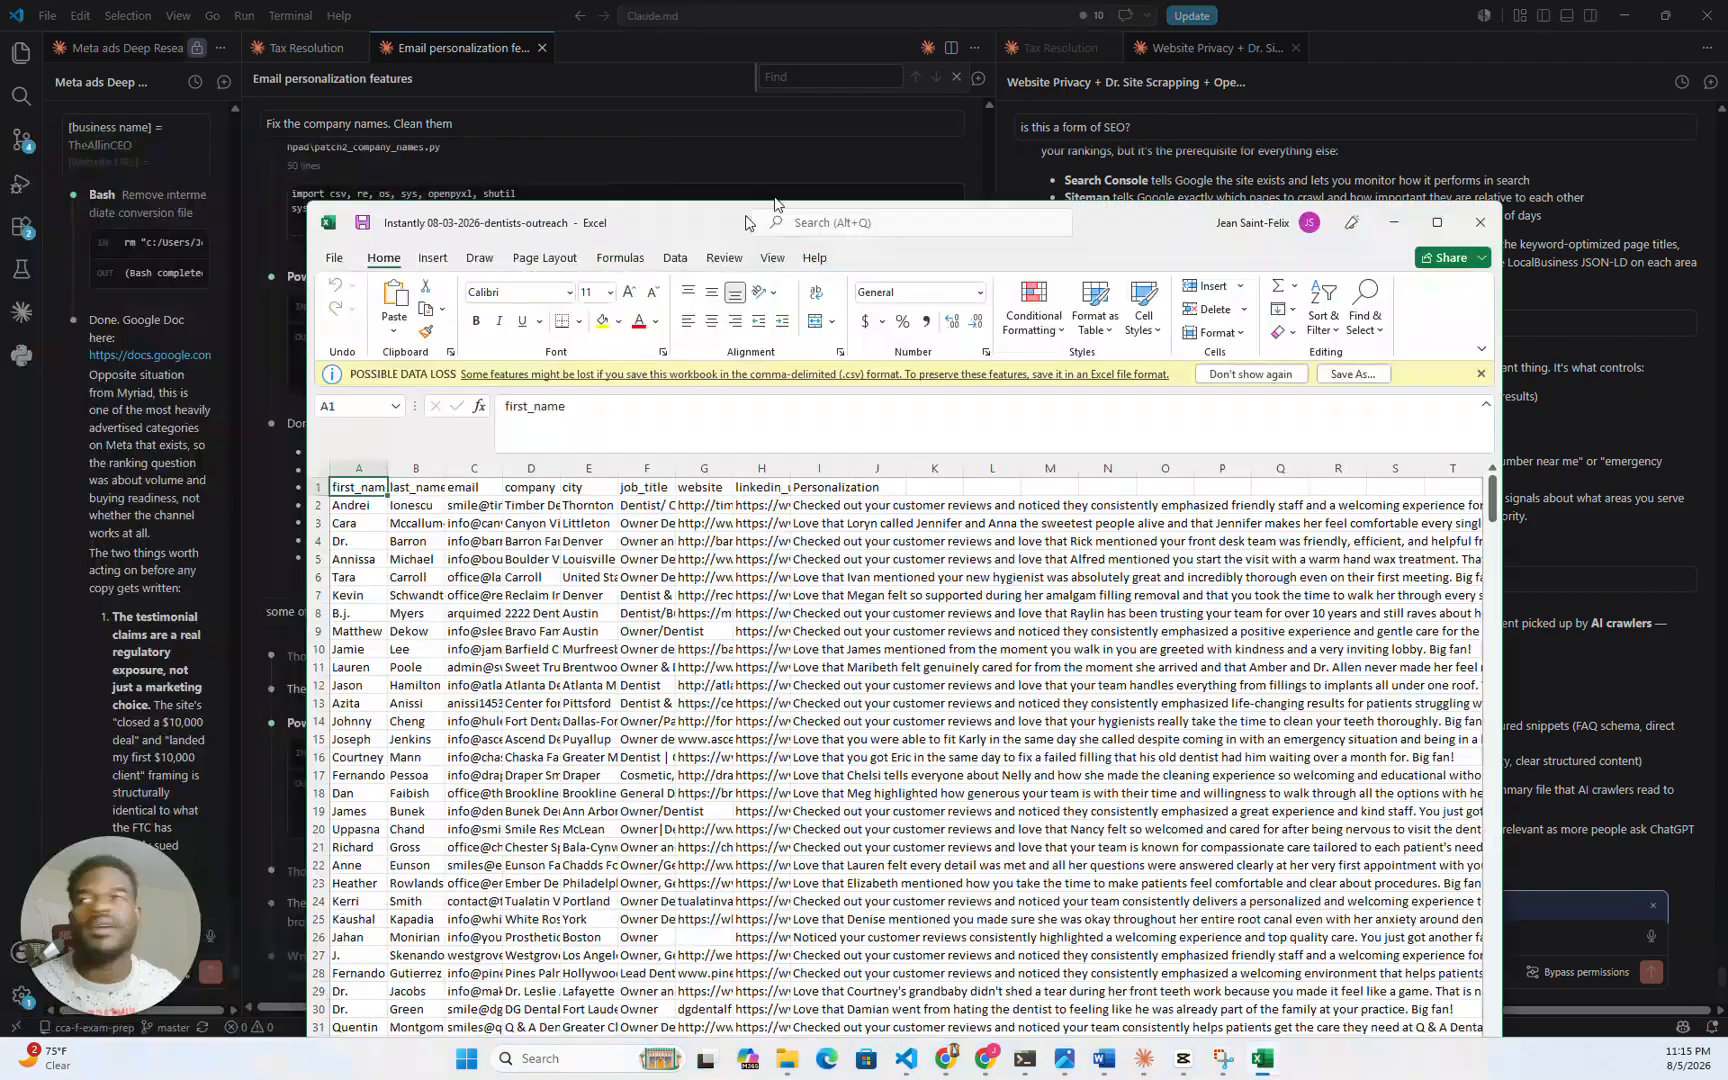
- In the Instantly 08-03-2026-dentists-outreach spreadsheet, check the Personalization column and auto-fit the last_name column to its contents
drag(675, 230, 675, 95)
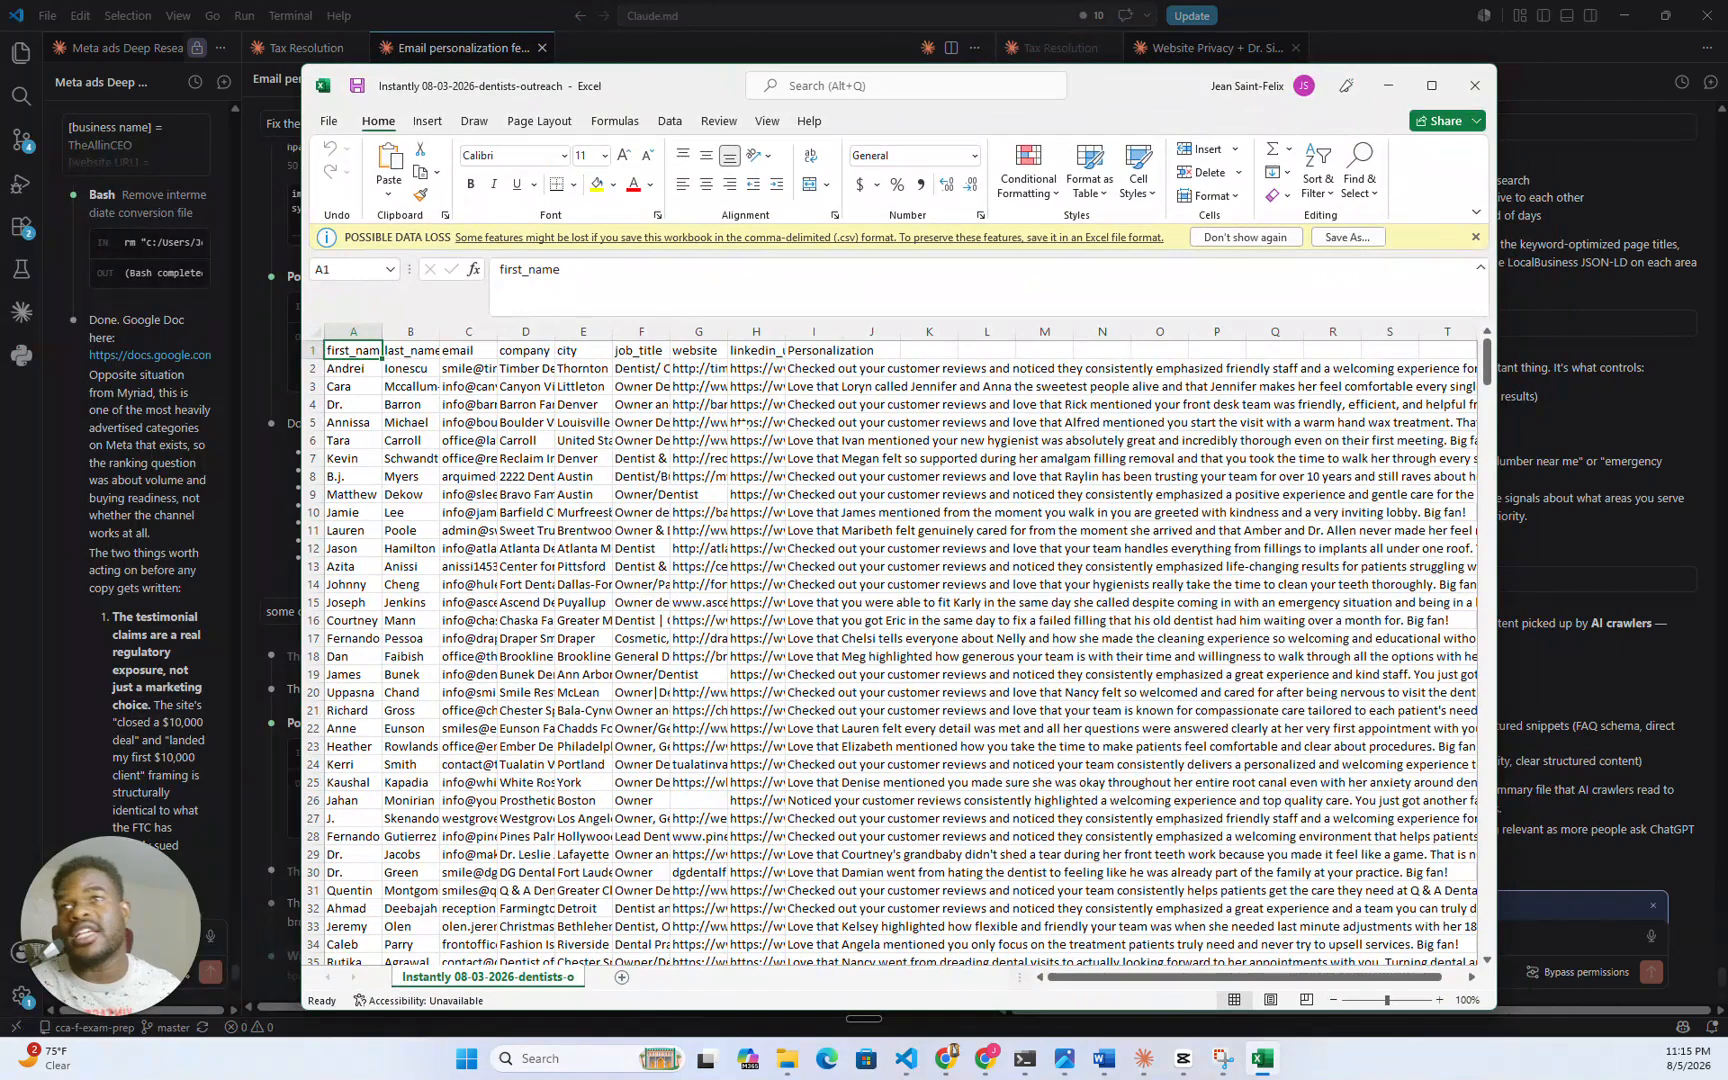
click(743, 423)
click(814, 350)
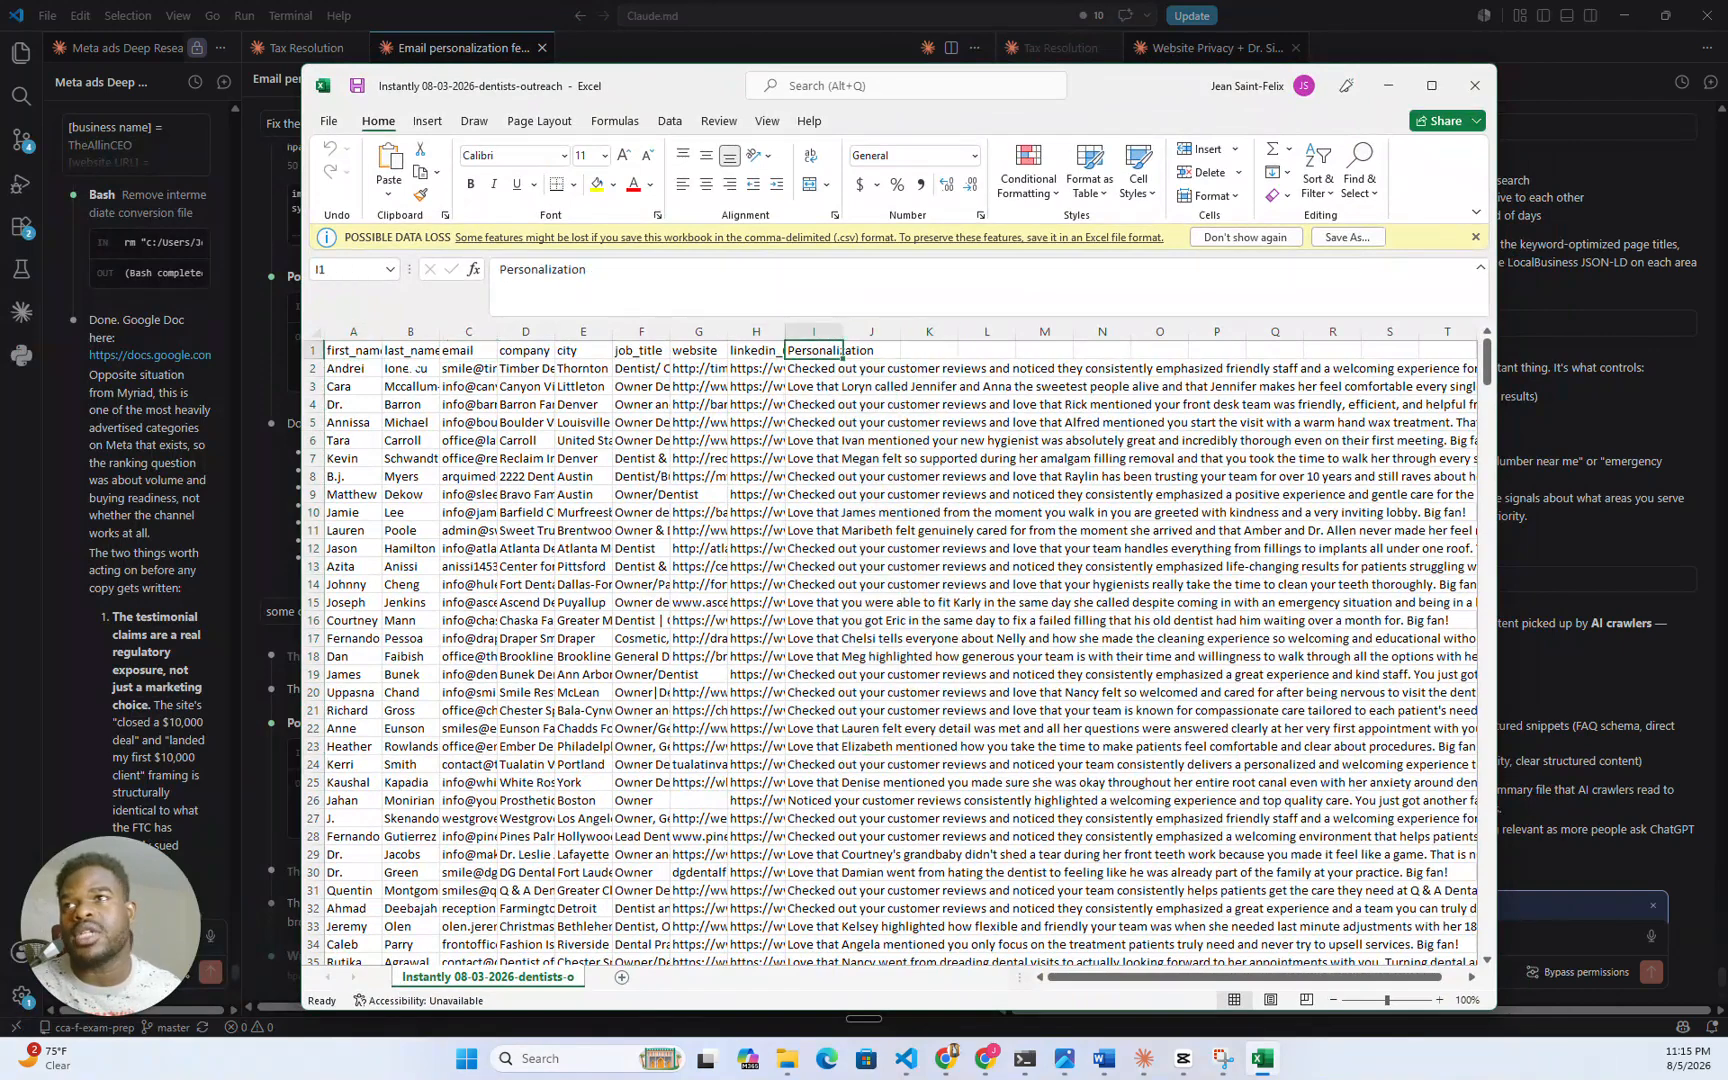
double_click(439, 331)
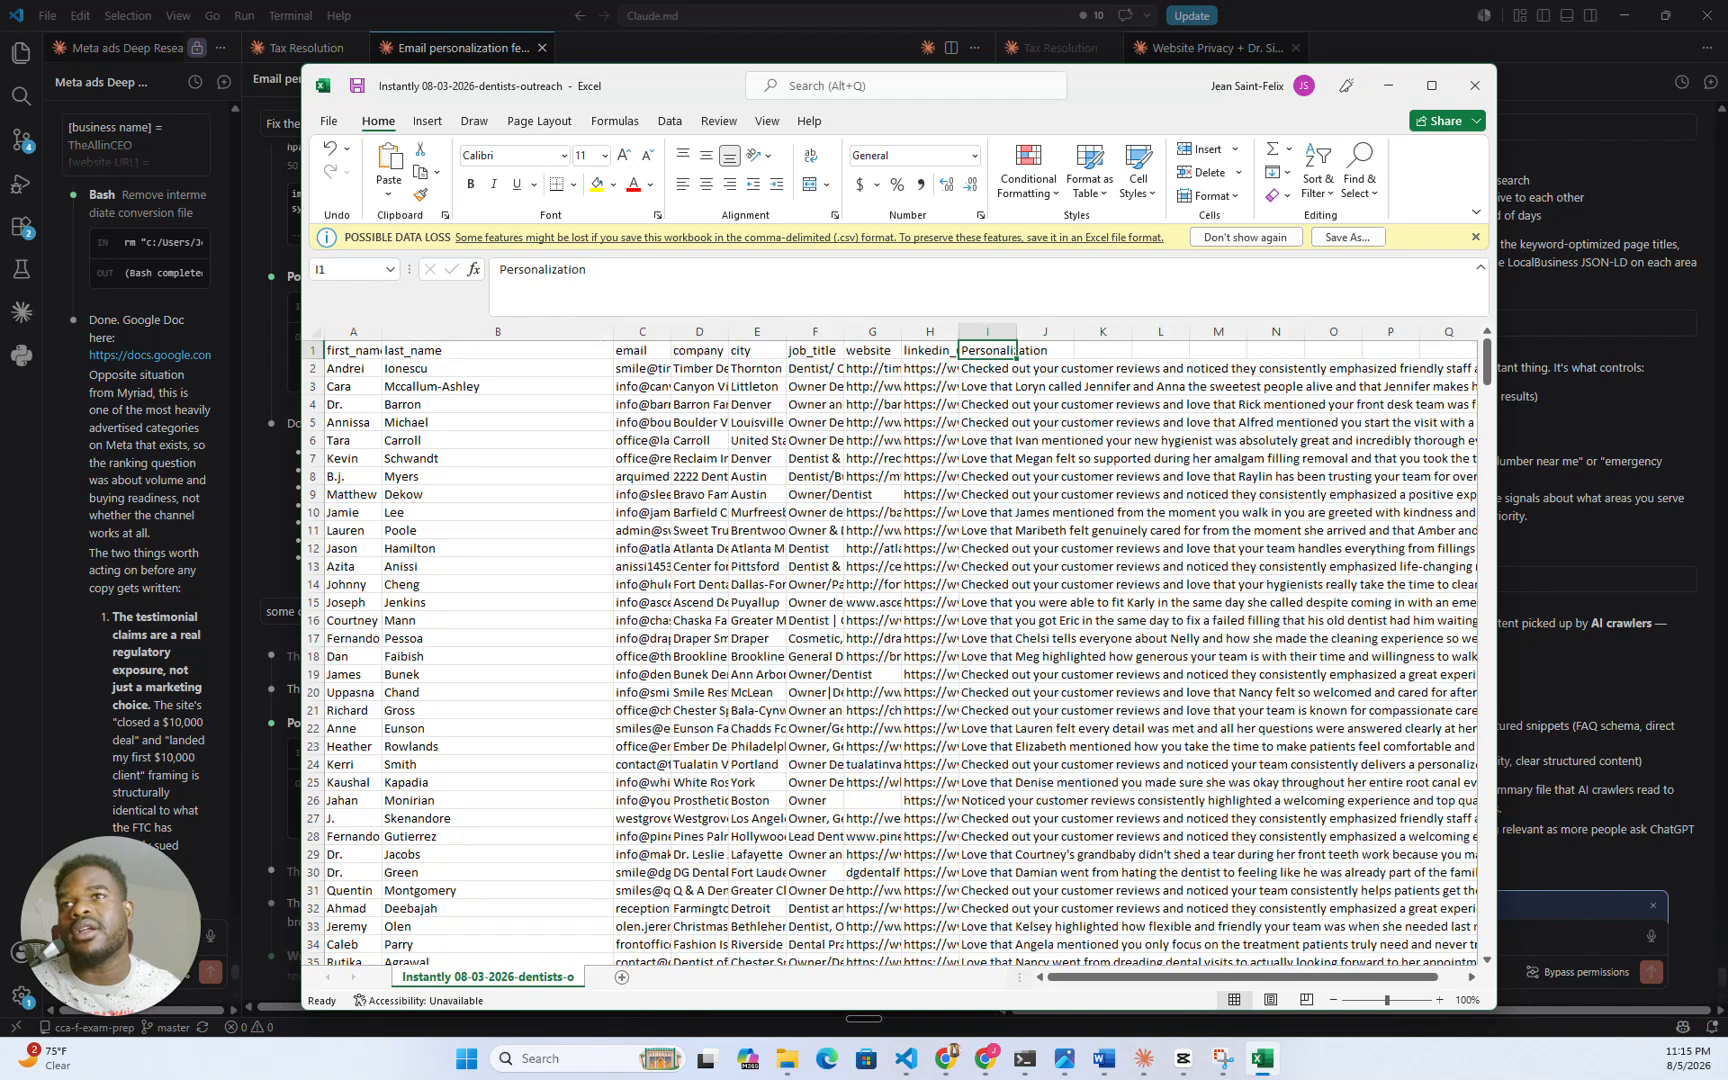
- Switch back to the Instantly campaign in Chrome and preview variant B's email twice to compare its spintax wordings
click(985, 1058)
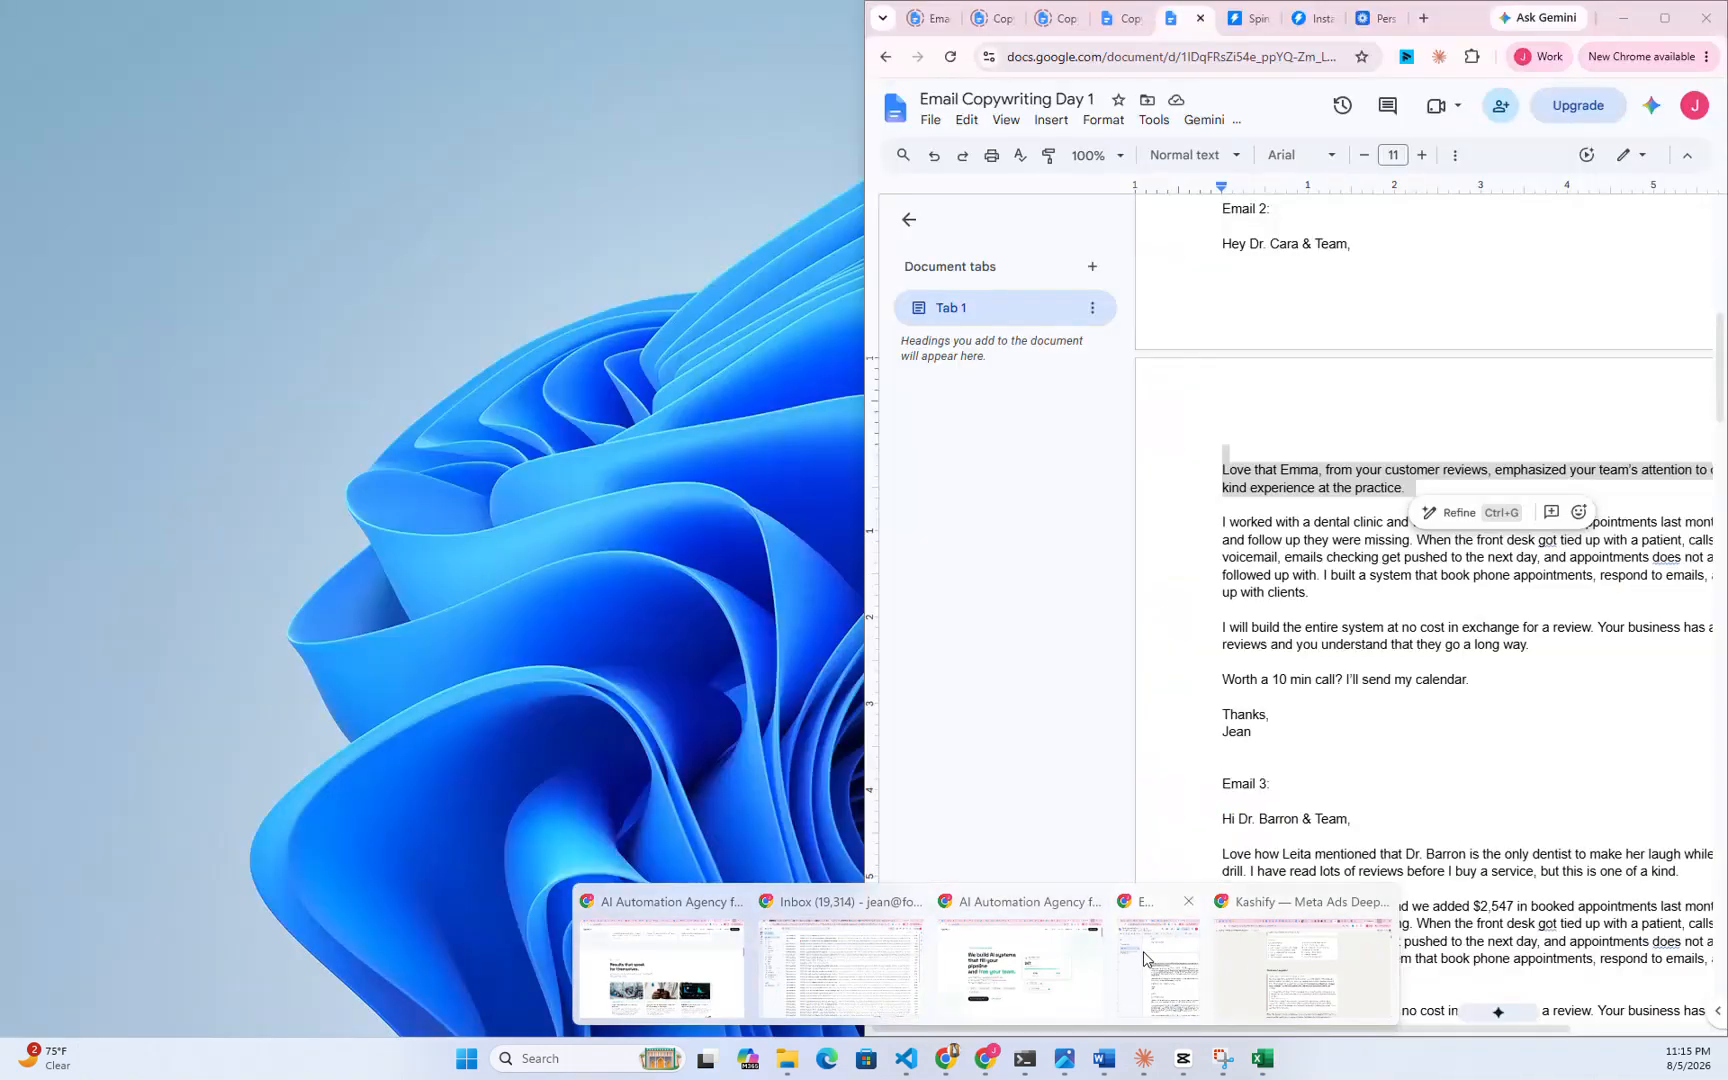
click(1145, 958)
click(1302, 18)
drag(1463, 31, 1170, 2)
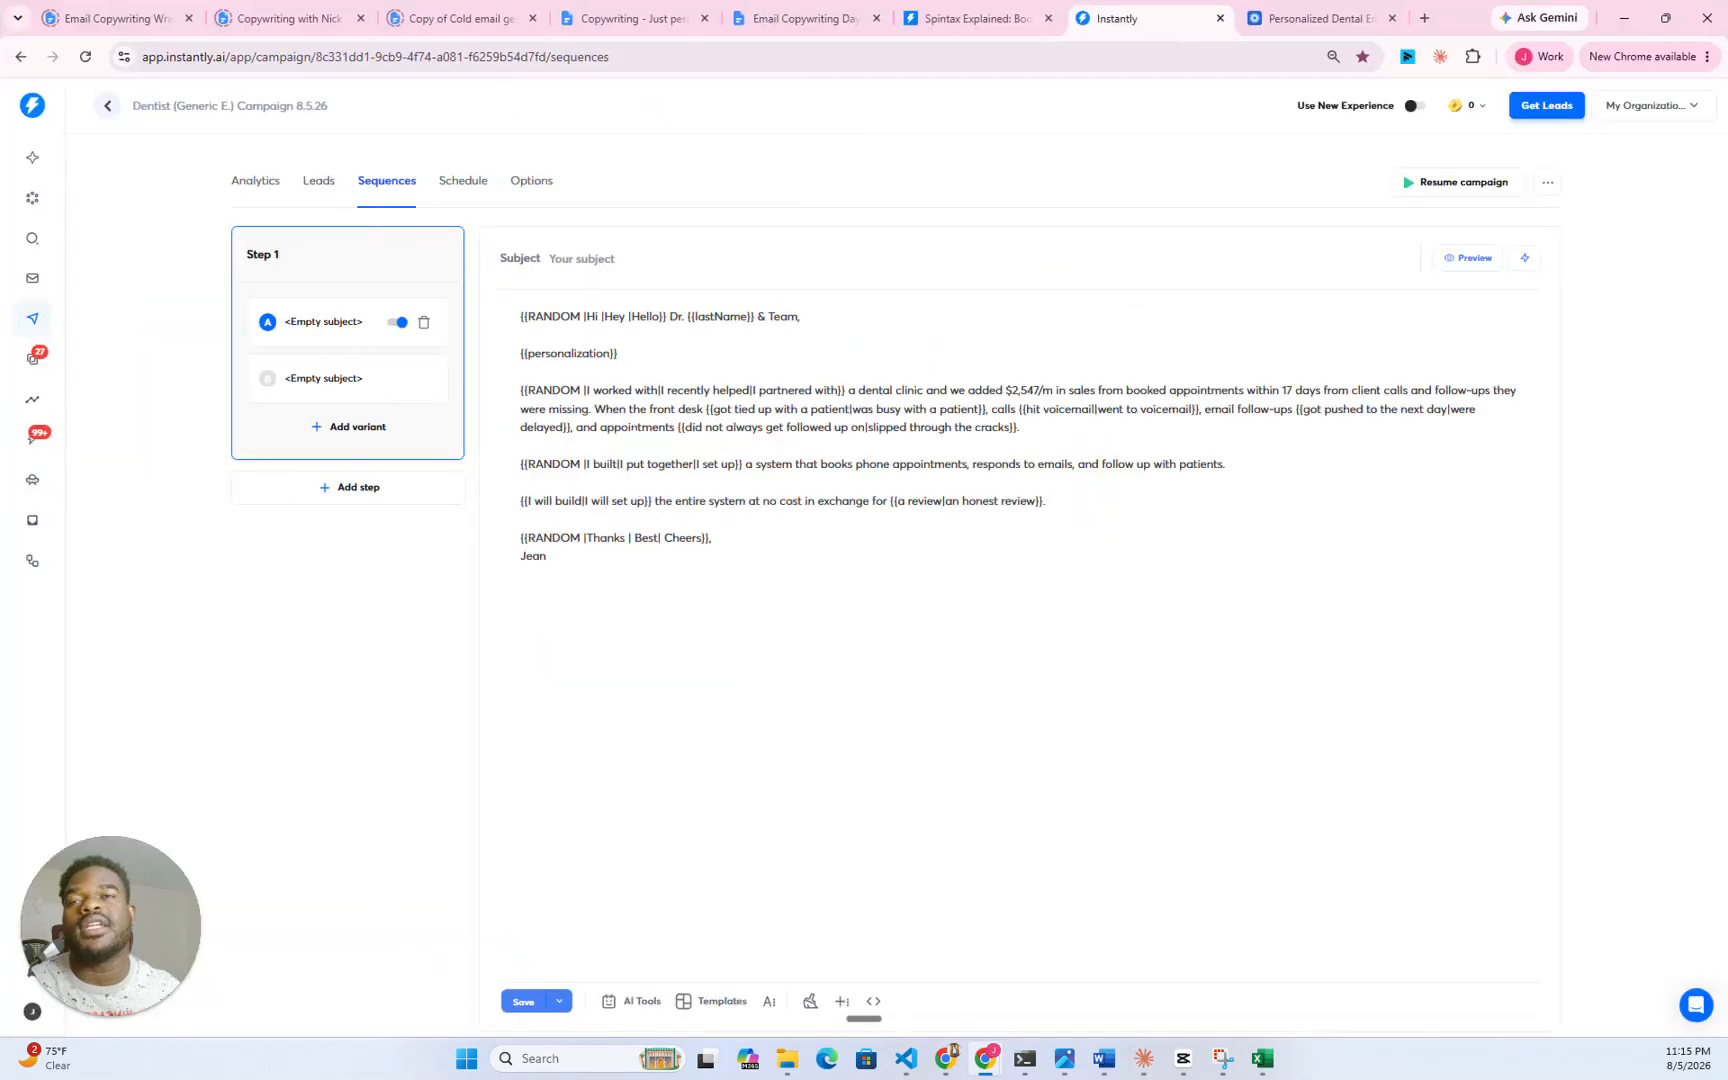
click(342, 376)
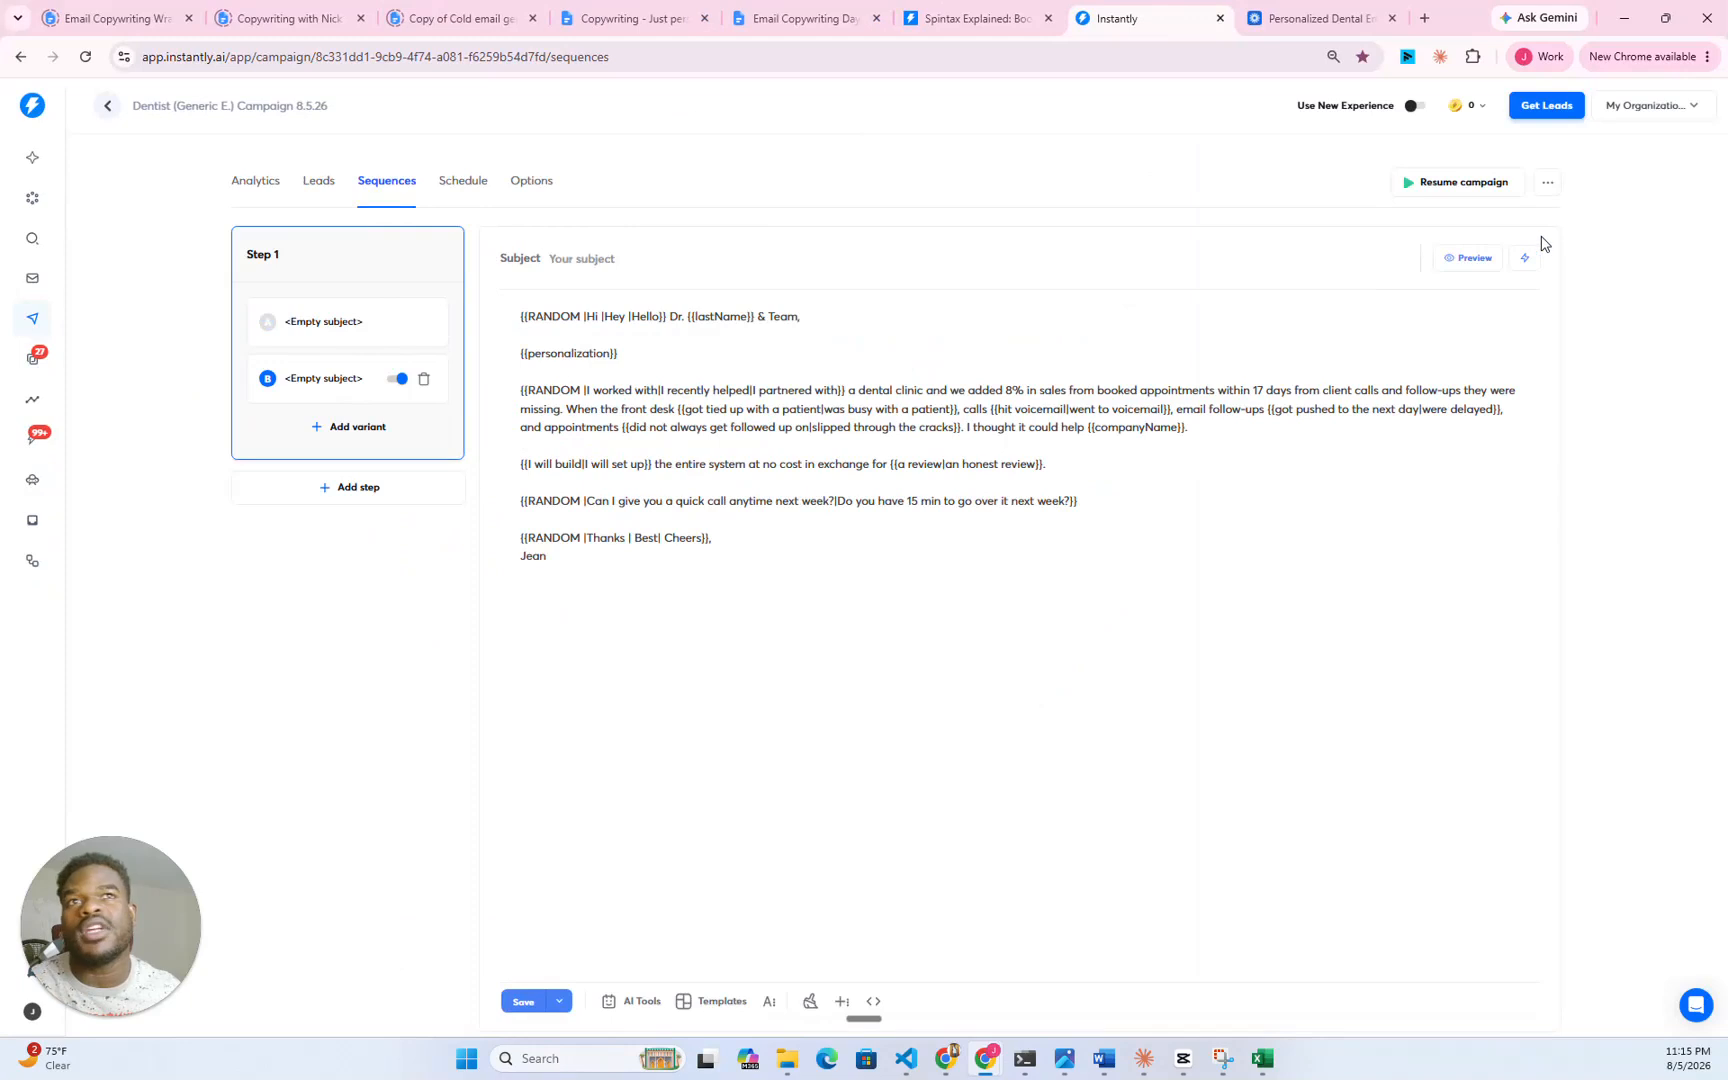
click(1455, 260)
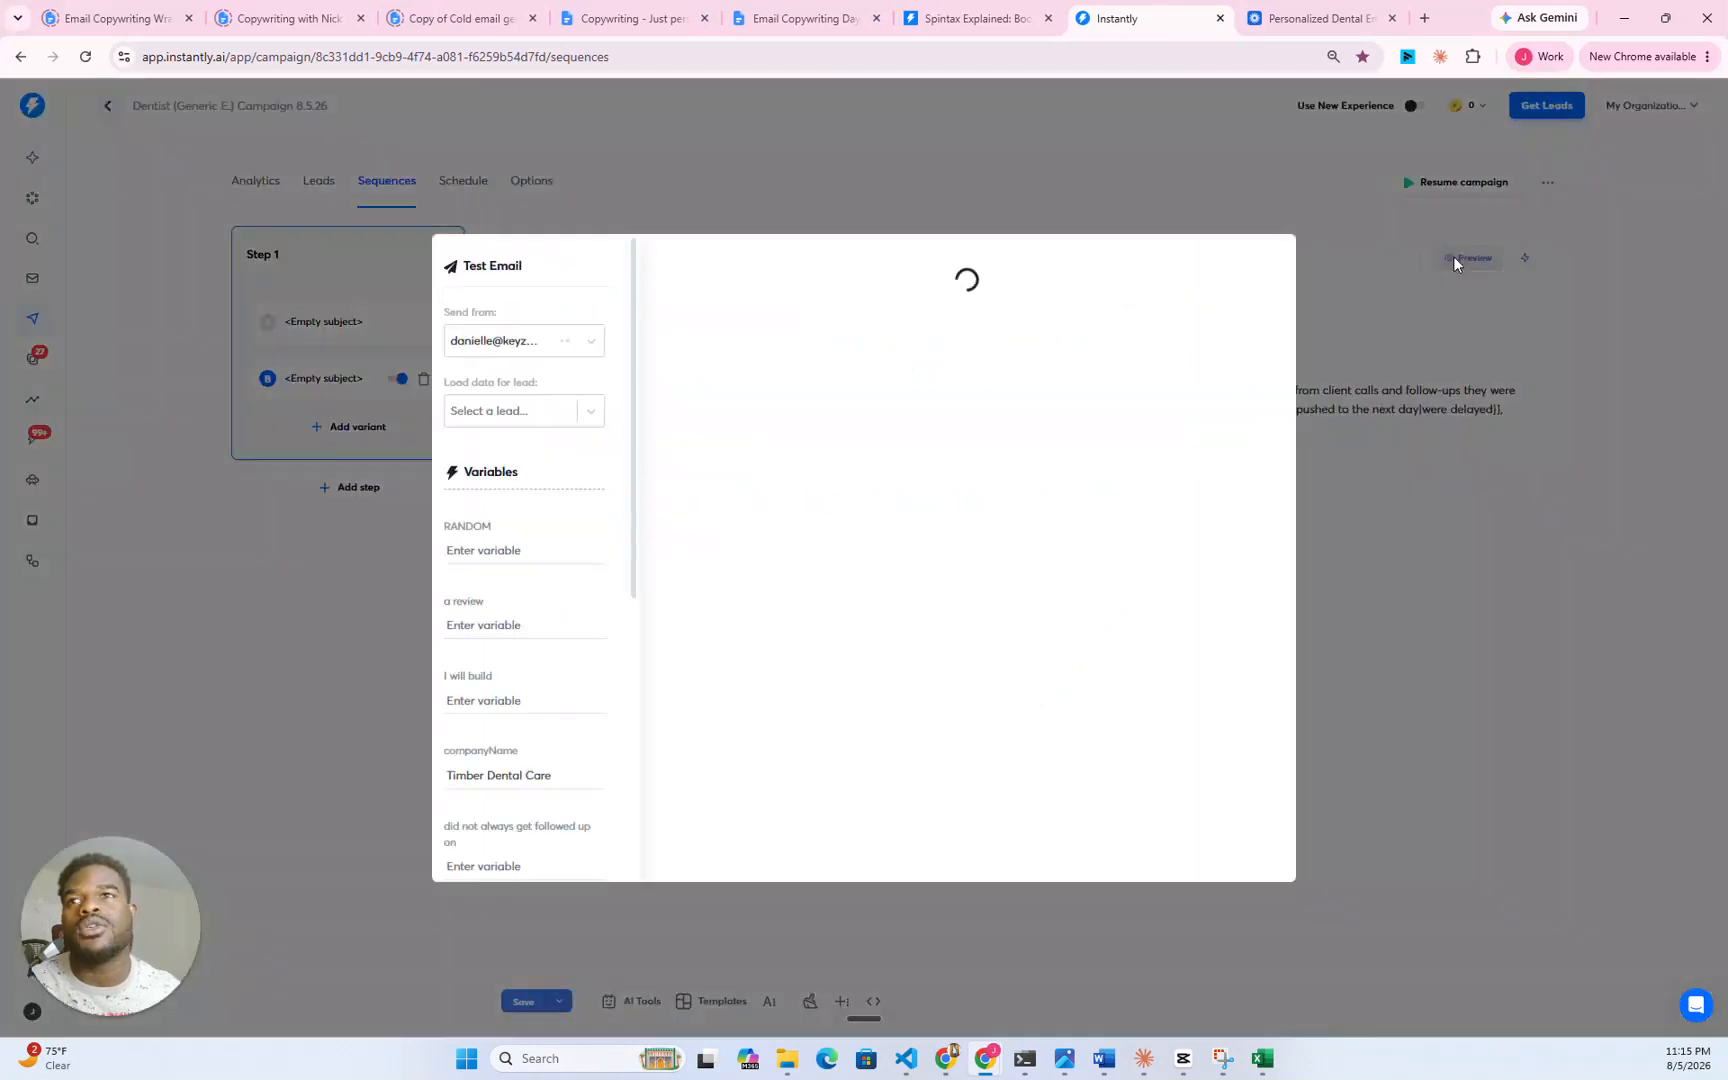
drag(705, 388, 875, 662)
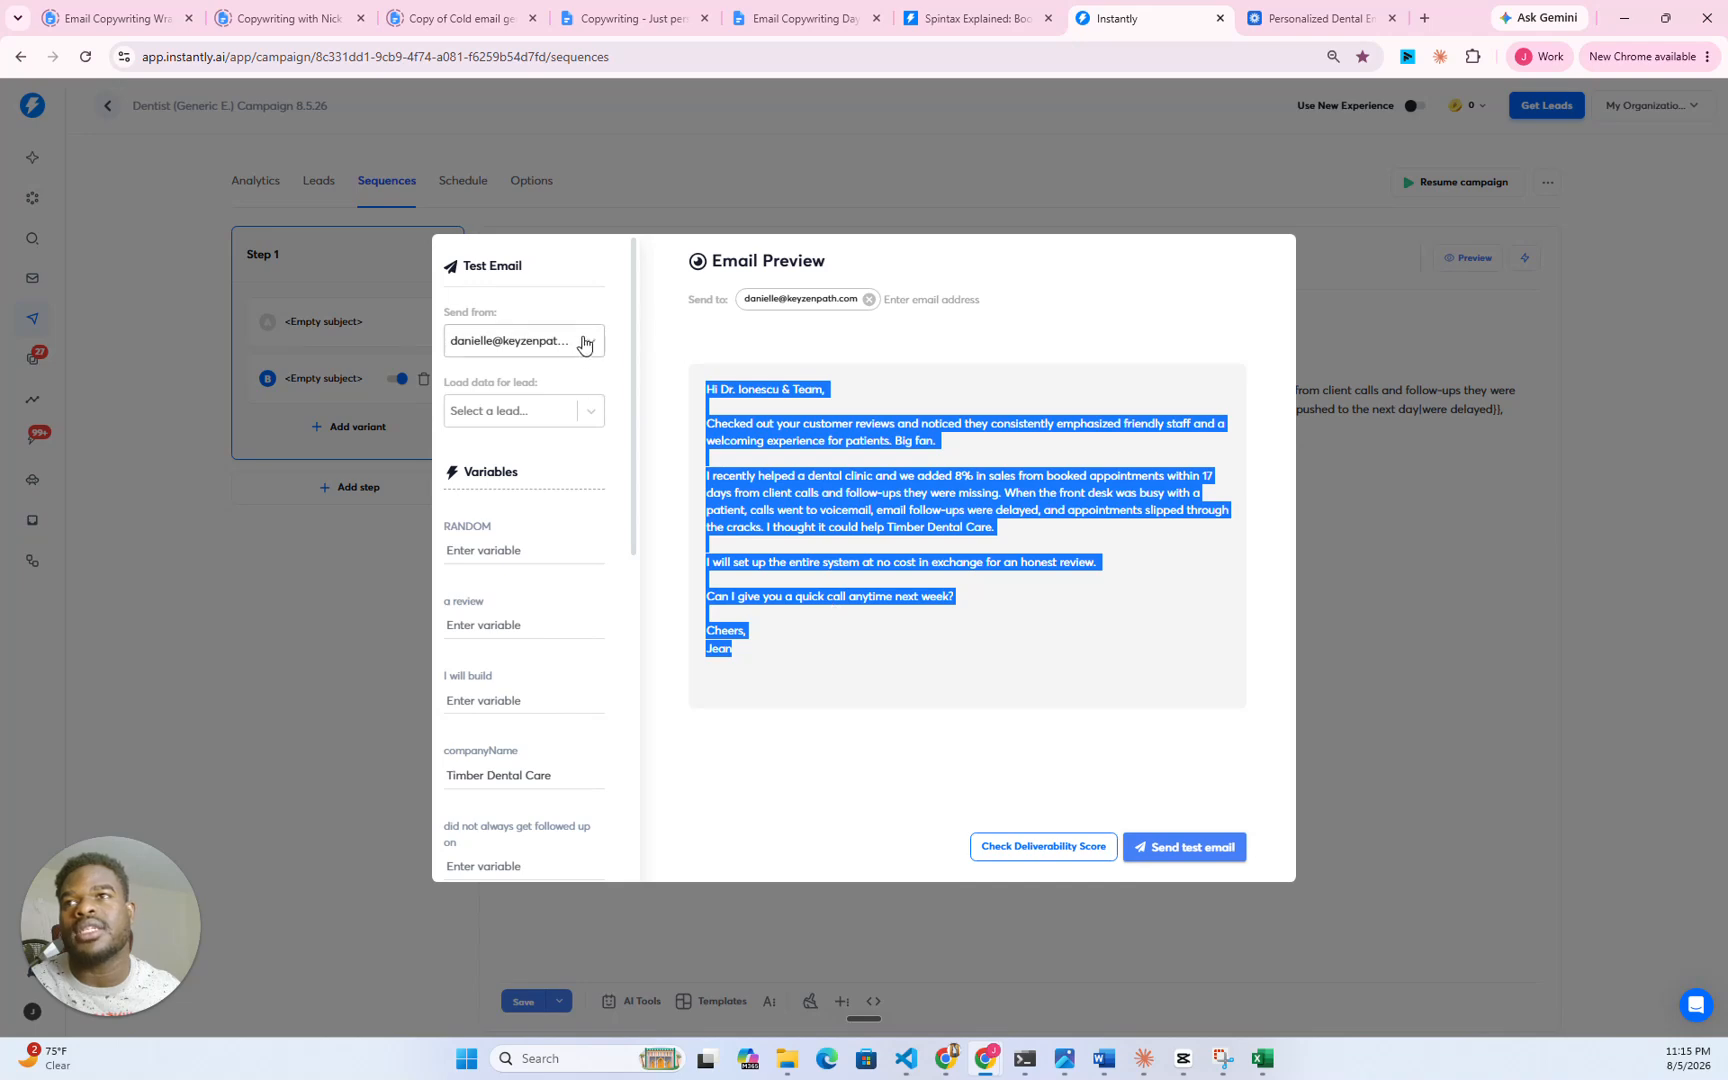
click(930, 299)
click(1122, 183)
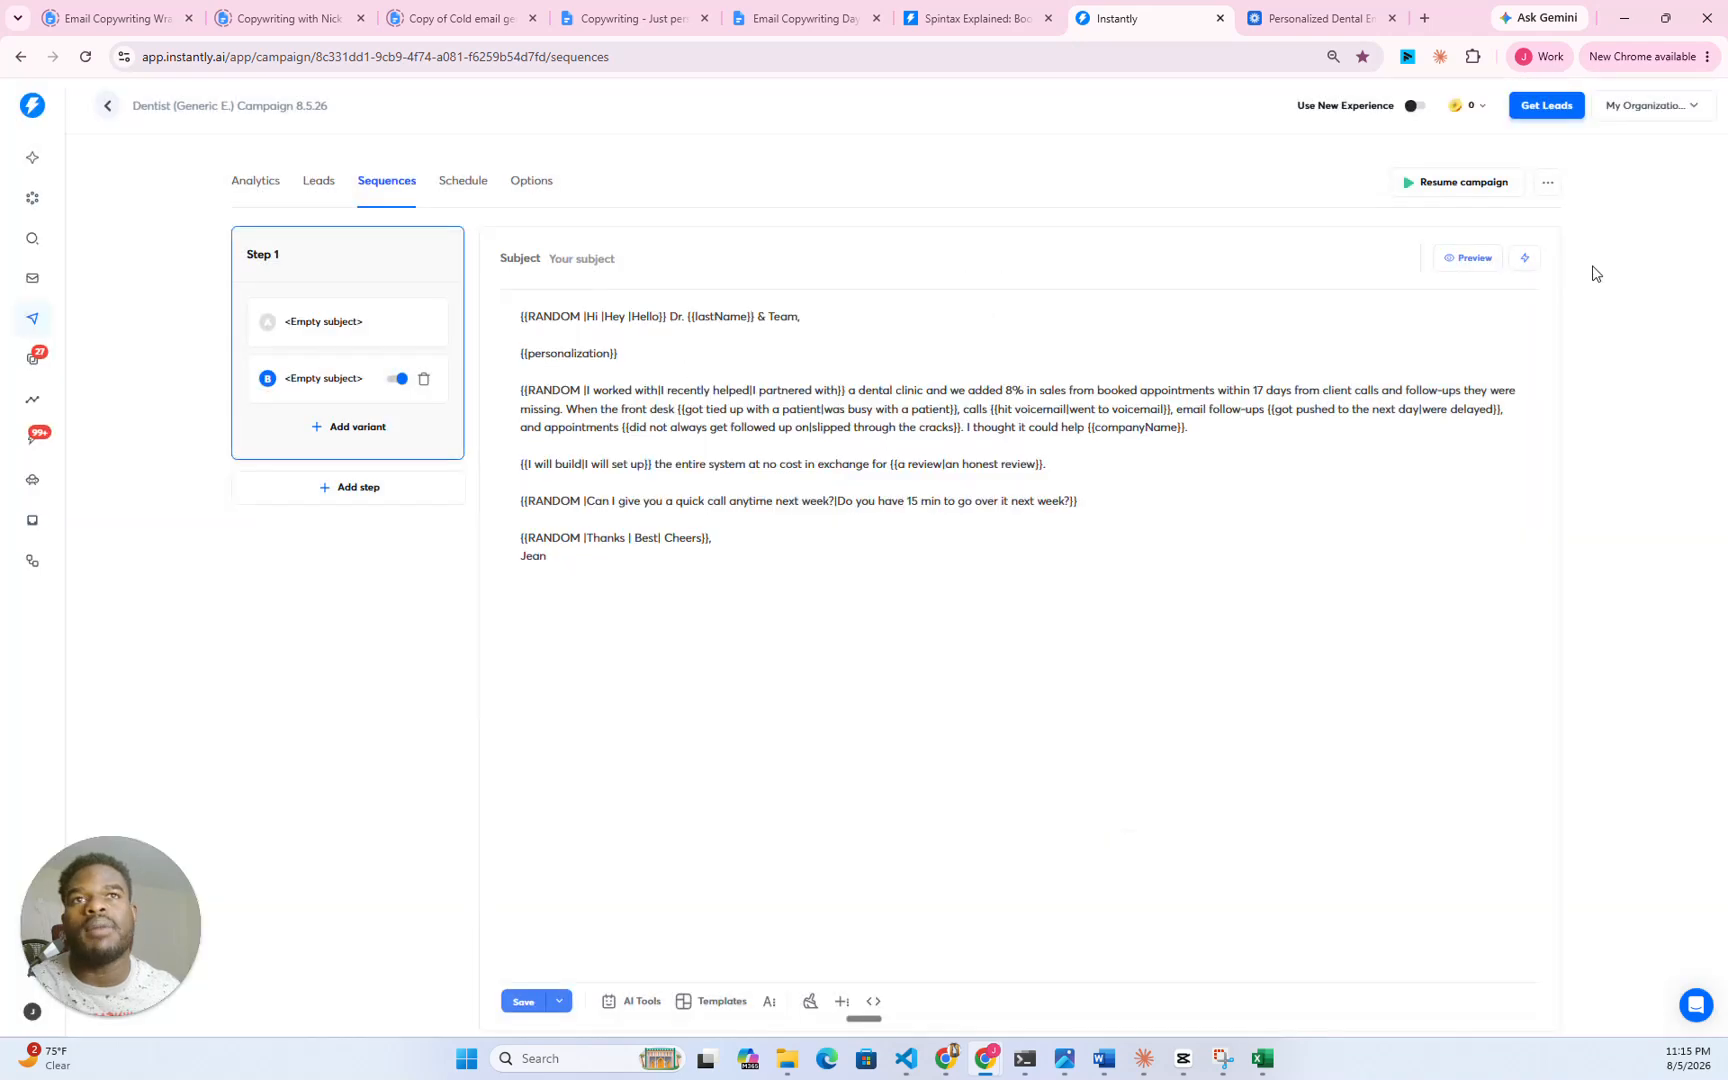
click(1467, 257)
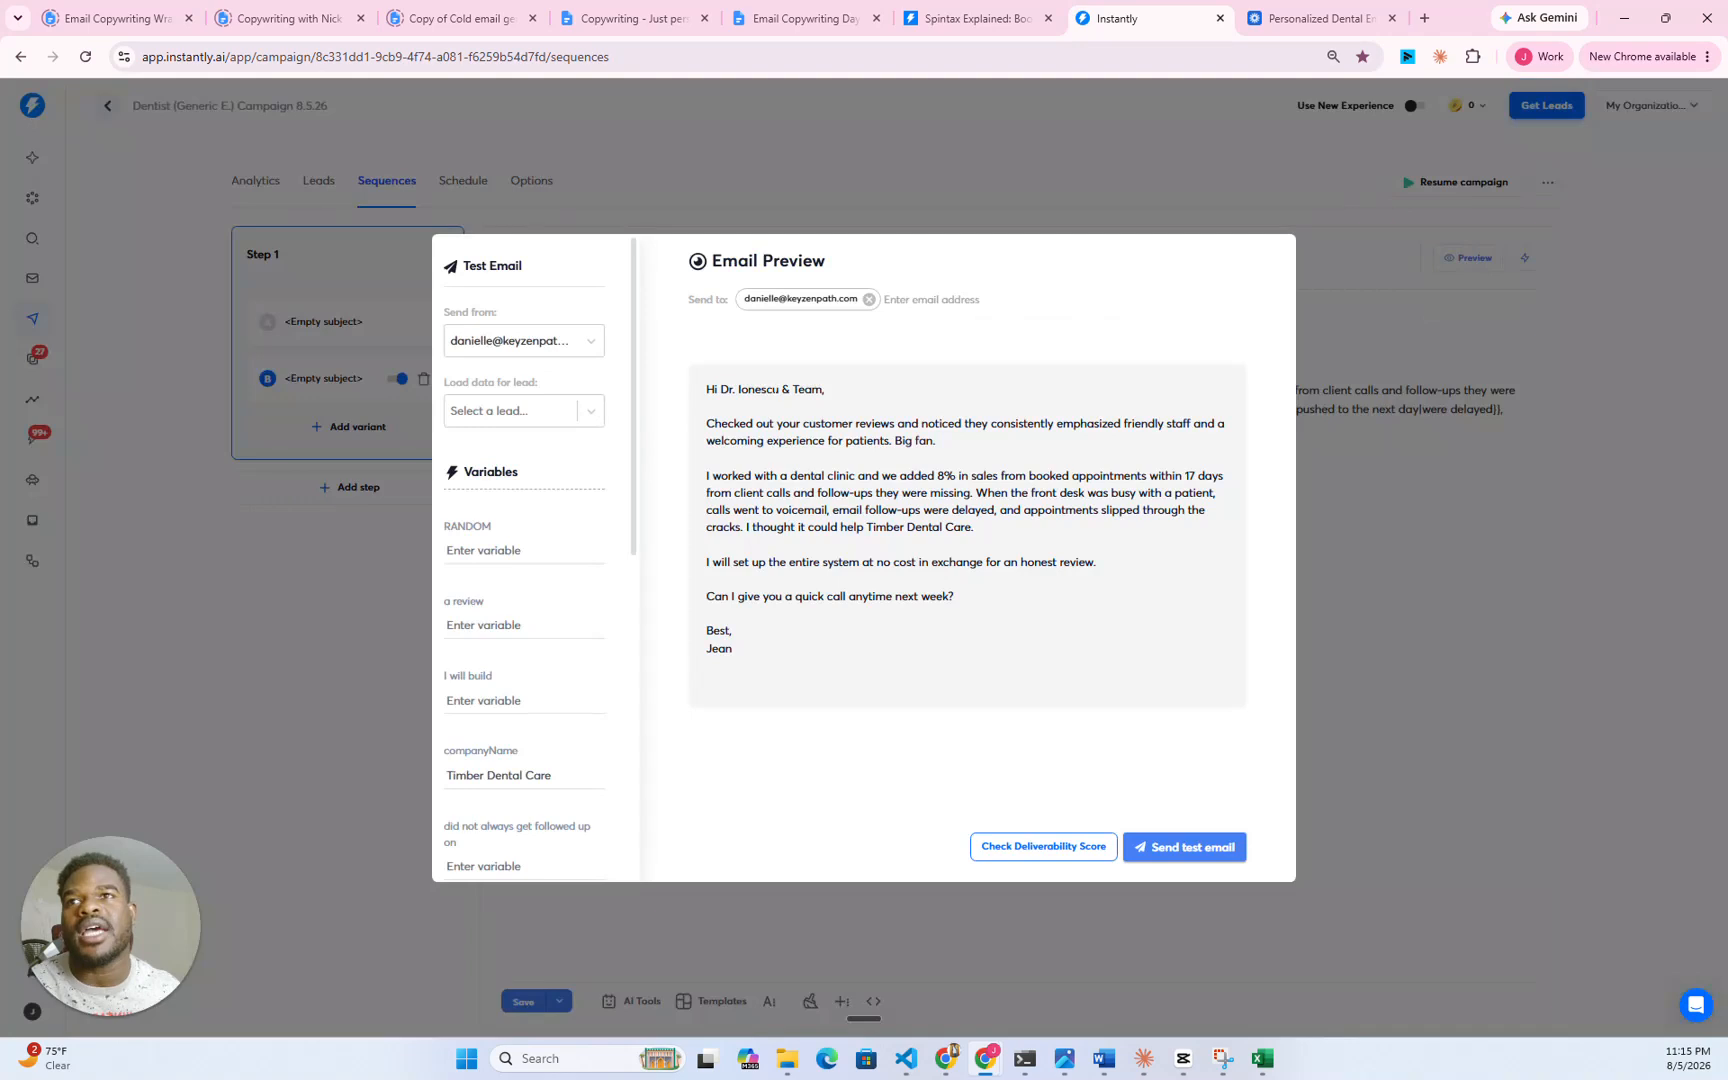
click(1341, 426)
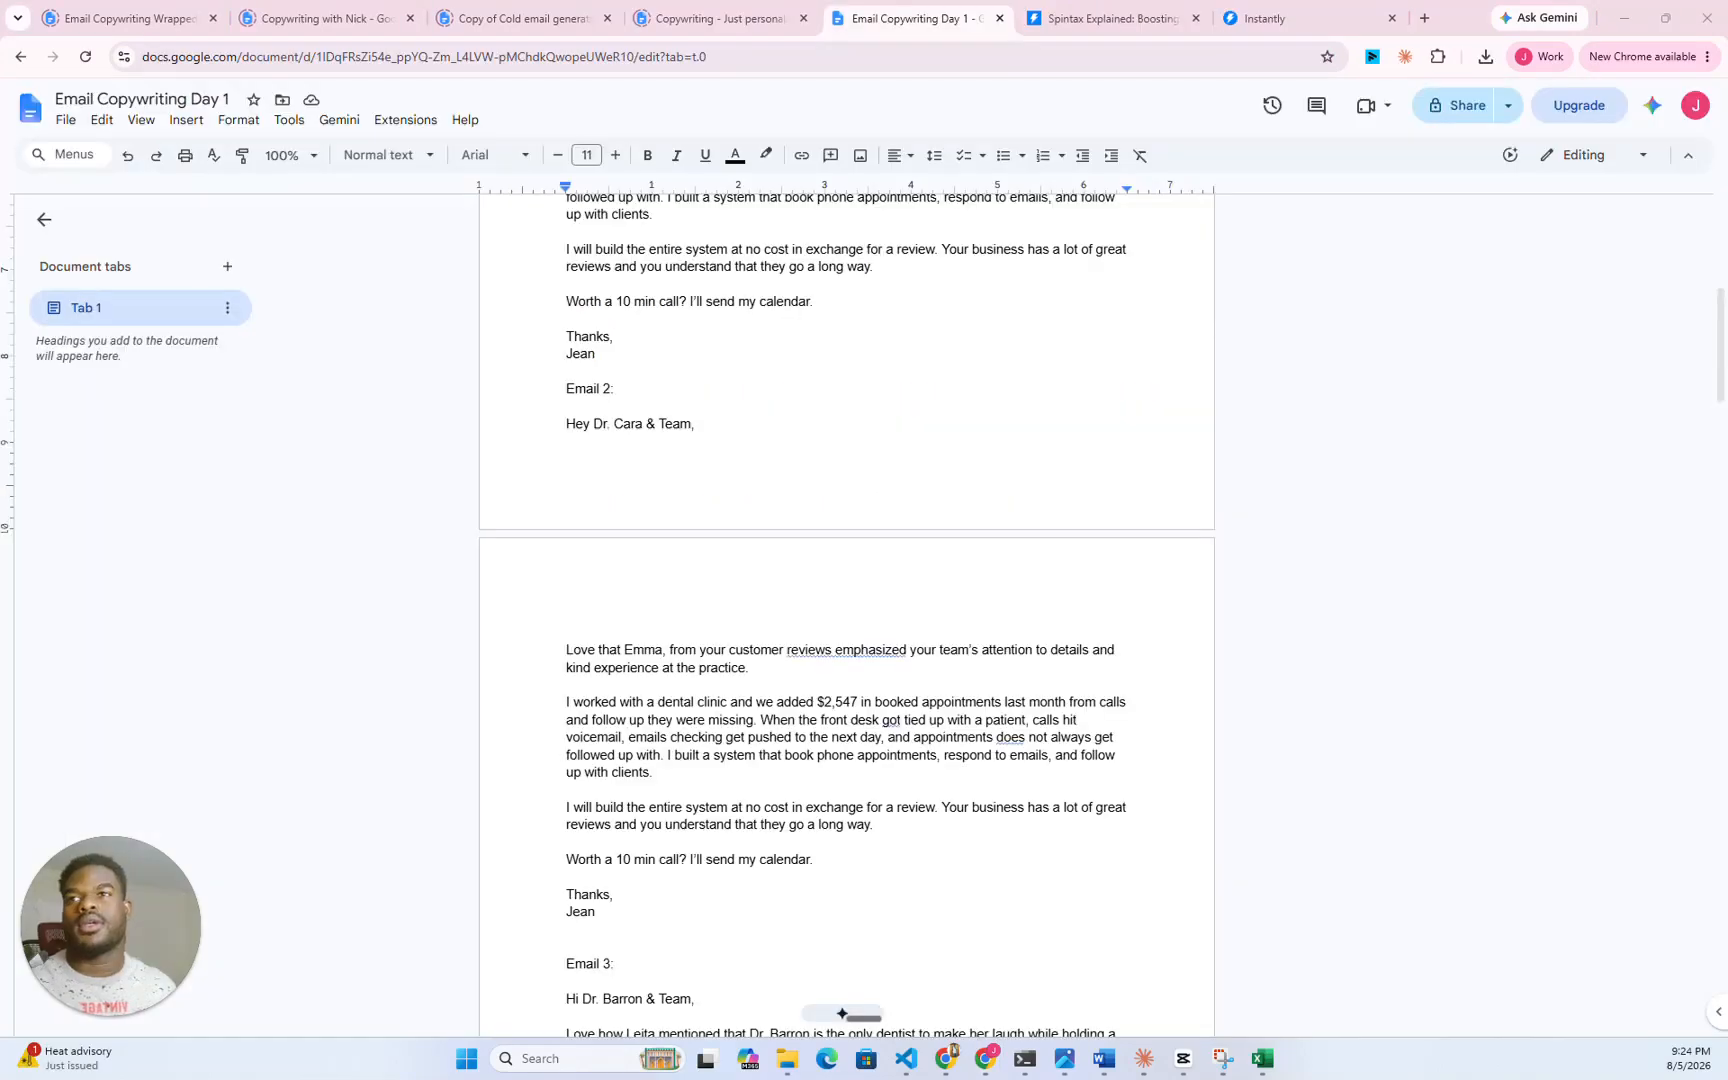
- Examine the template's overall structure, subject line and {{personalization}} placeholder at the start of the Email Copywriting Day 1 document
scroll(846, 600, up, 6)
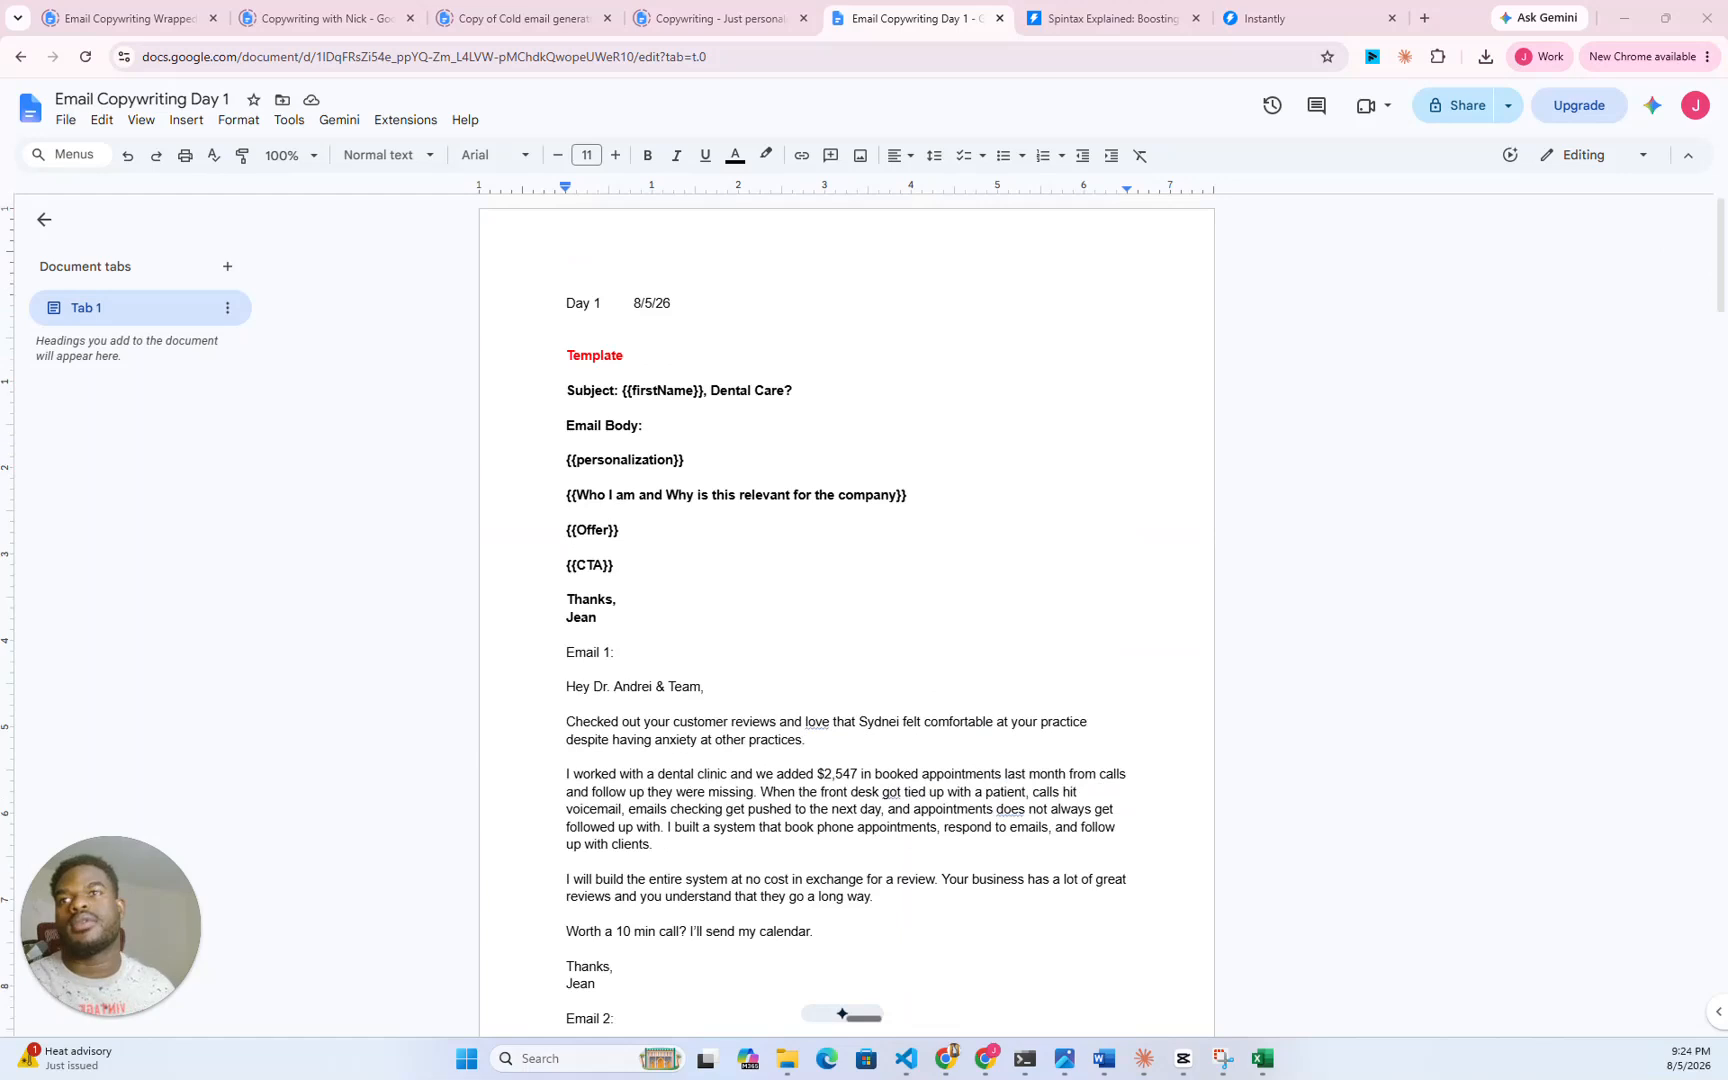
drag(566, 355, 600, 617)
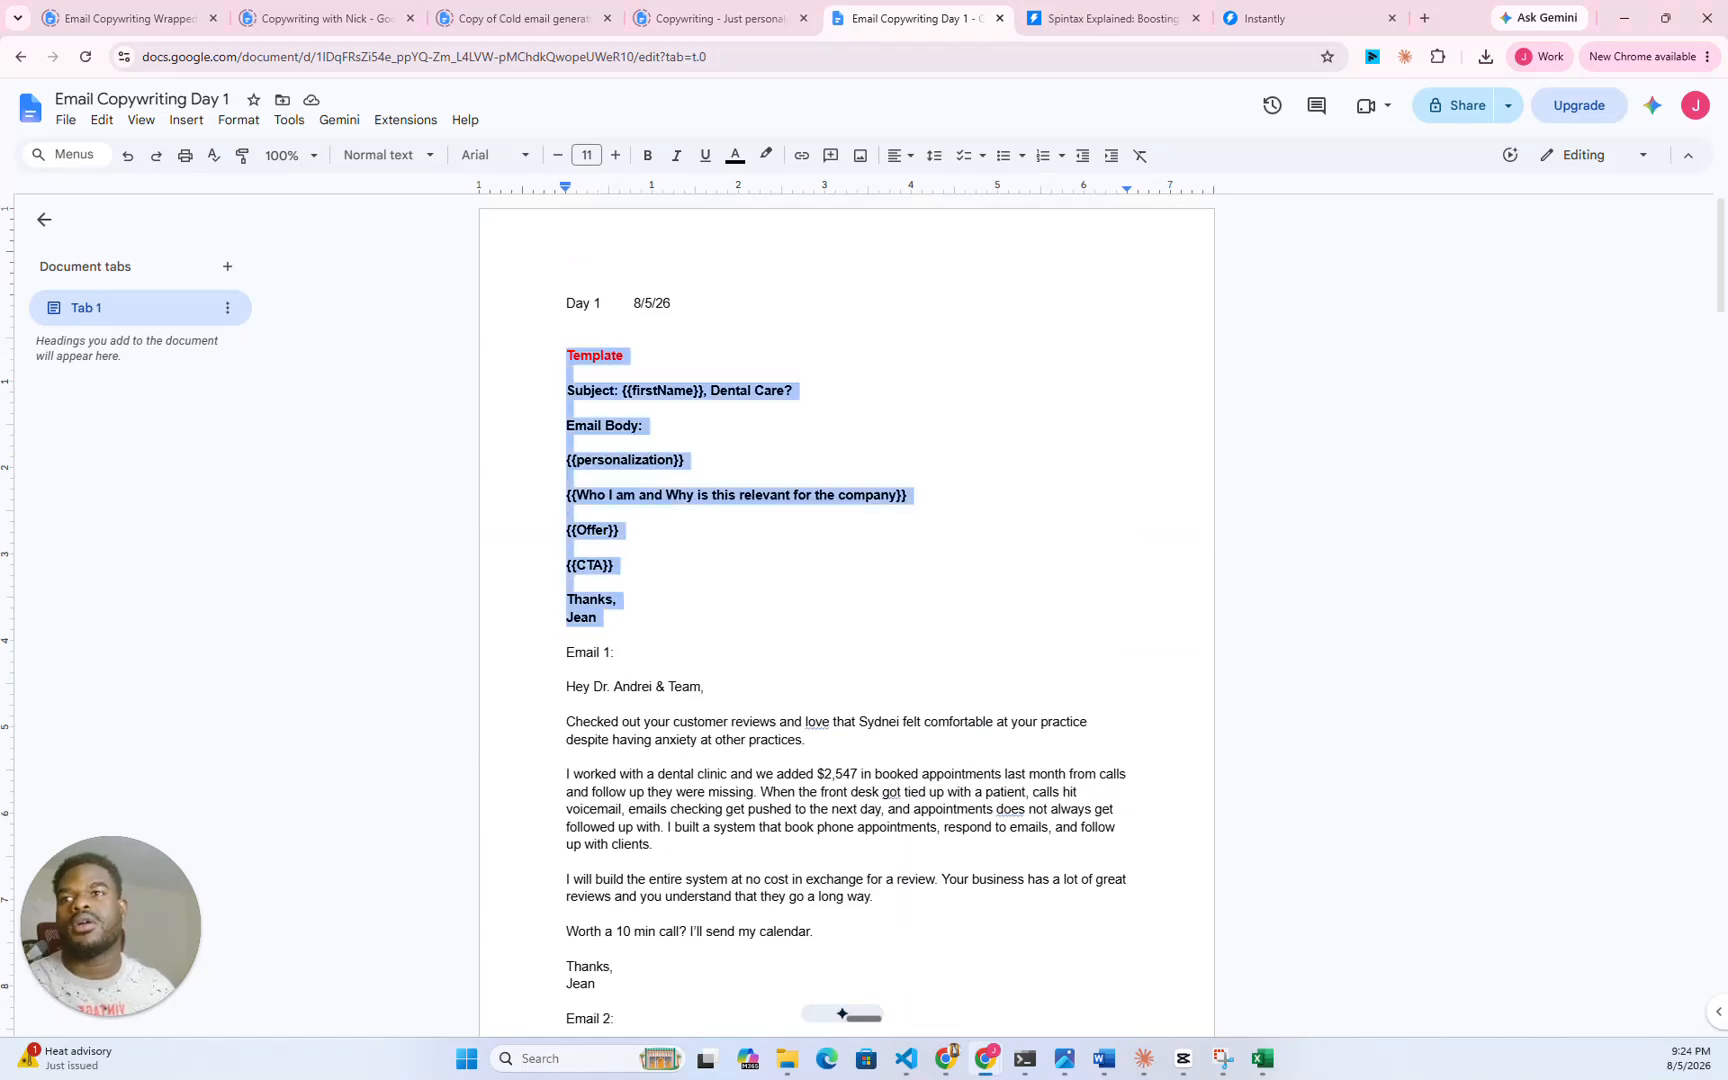
click(684, 459)
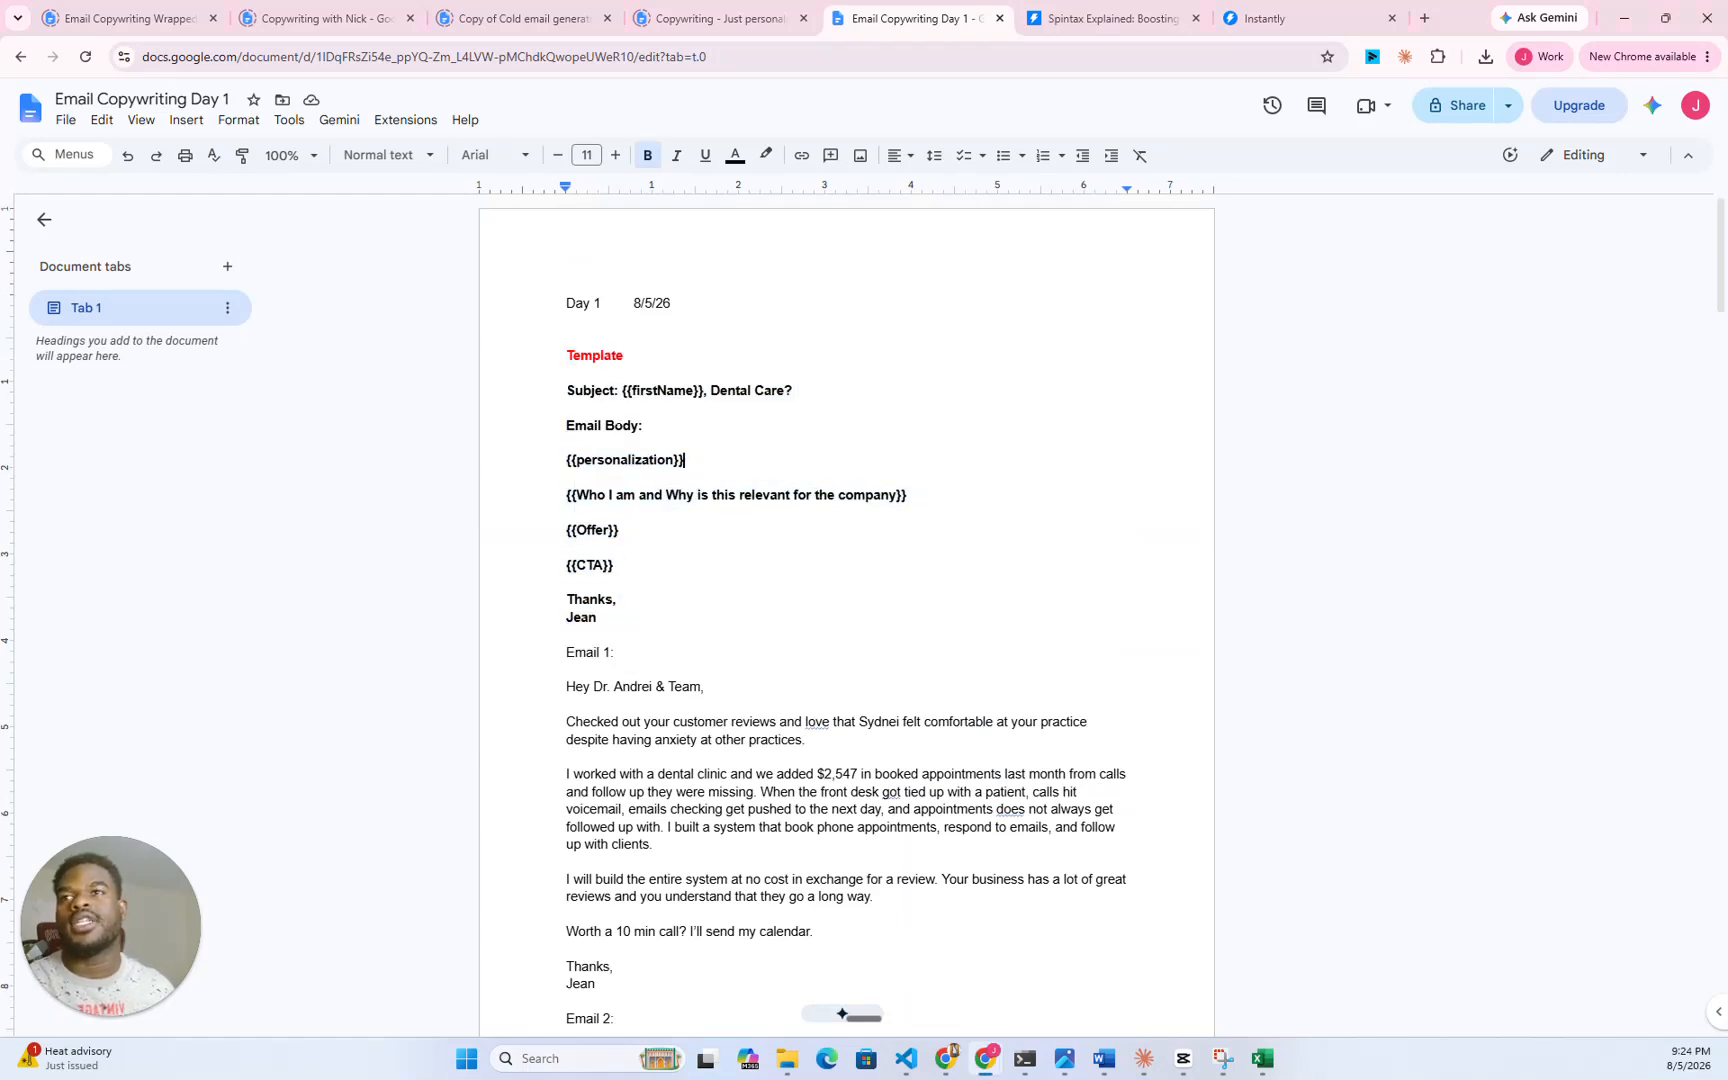
key(ctrl+shift+Right)
click(866, 495)
drag(736, 390, 778, 390)
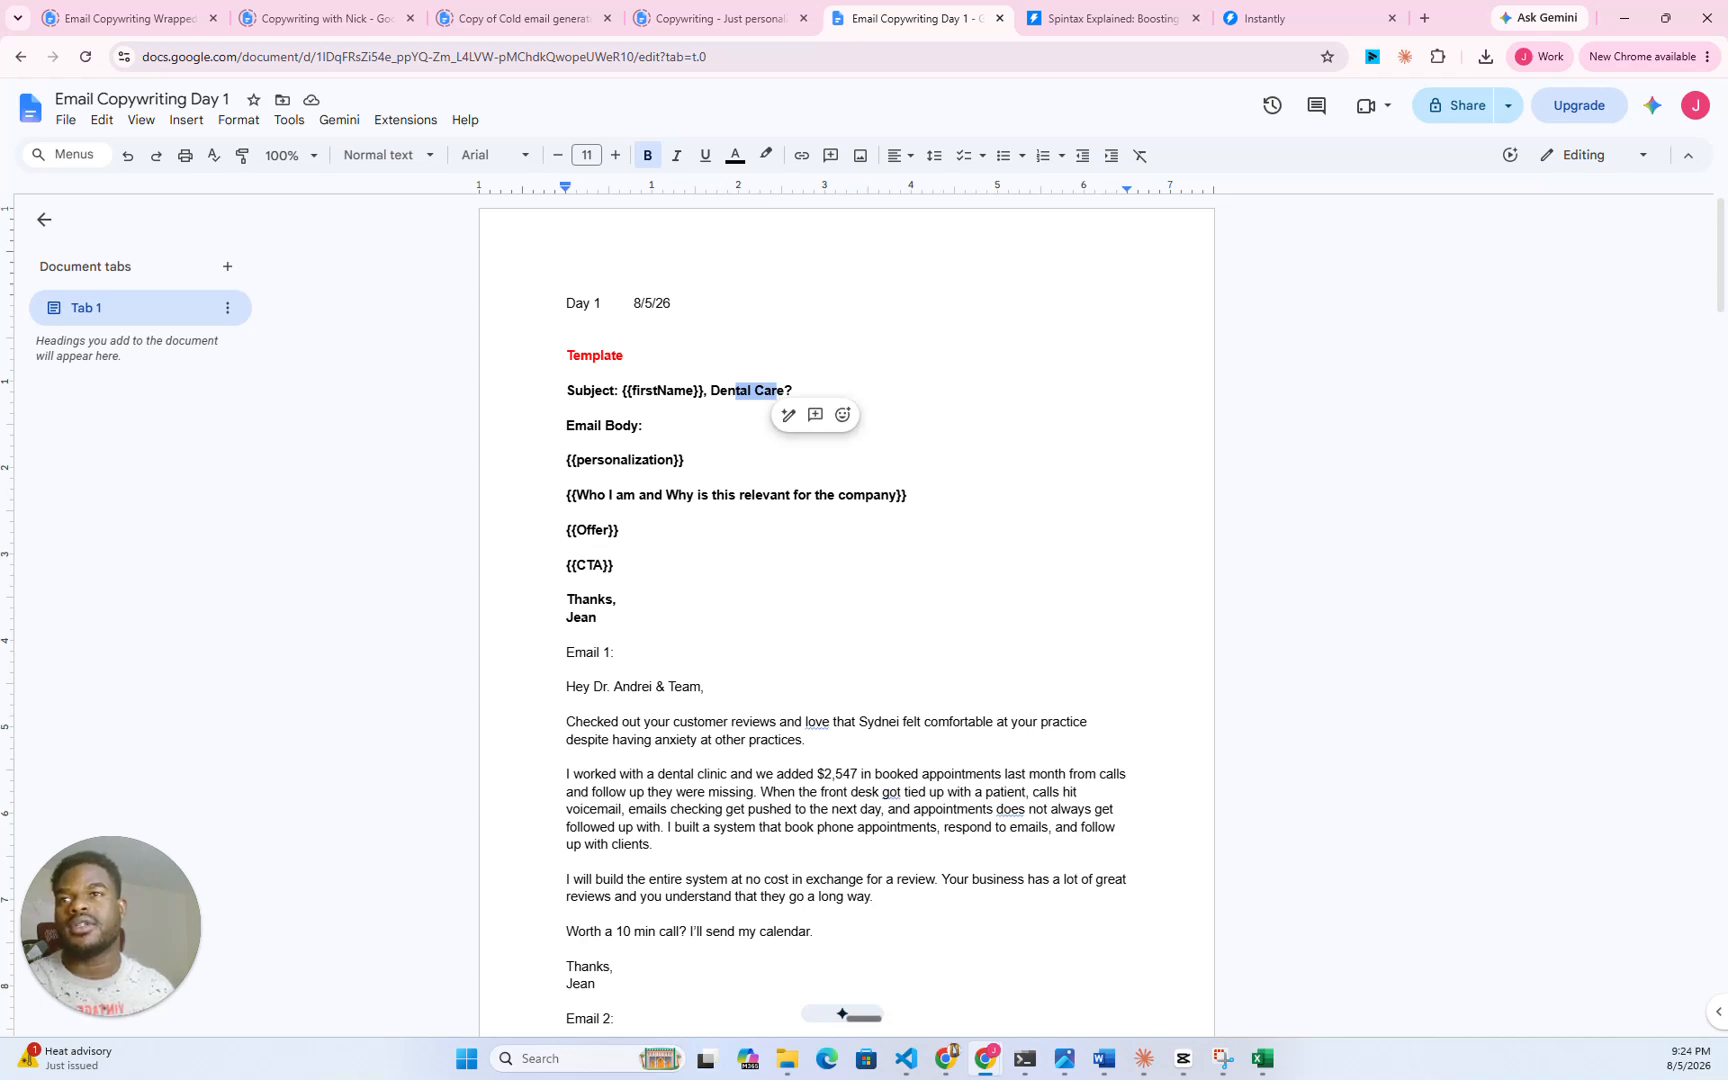
click(766, 430)
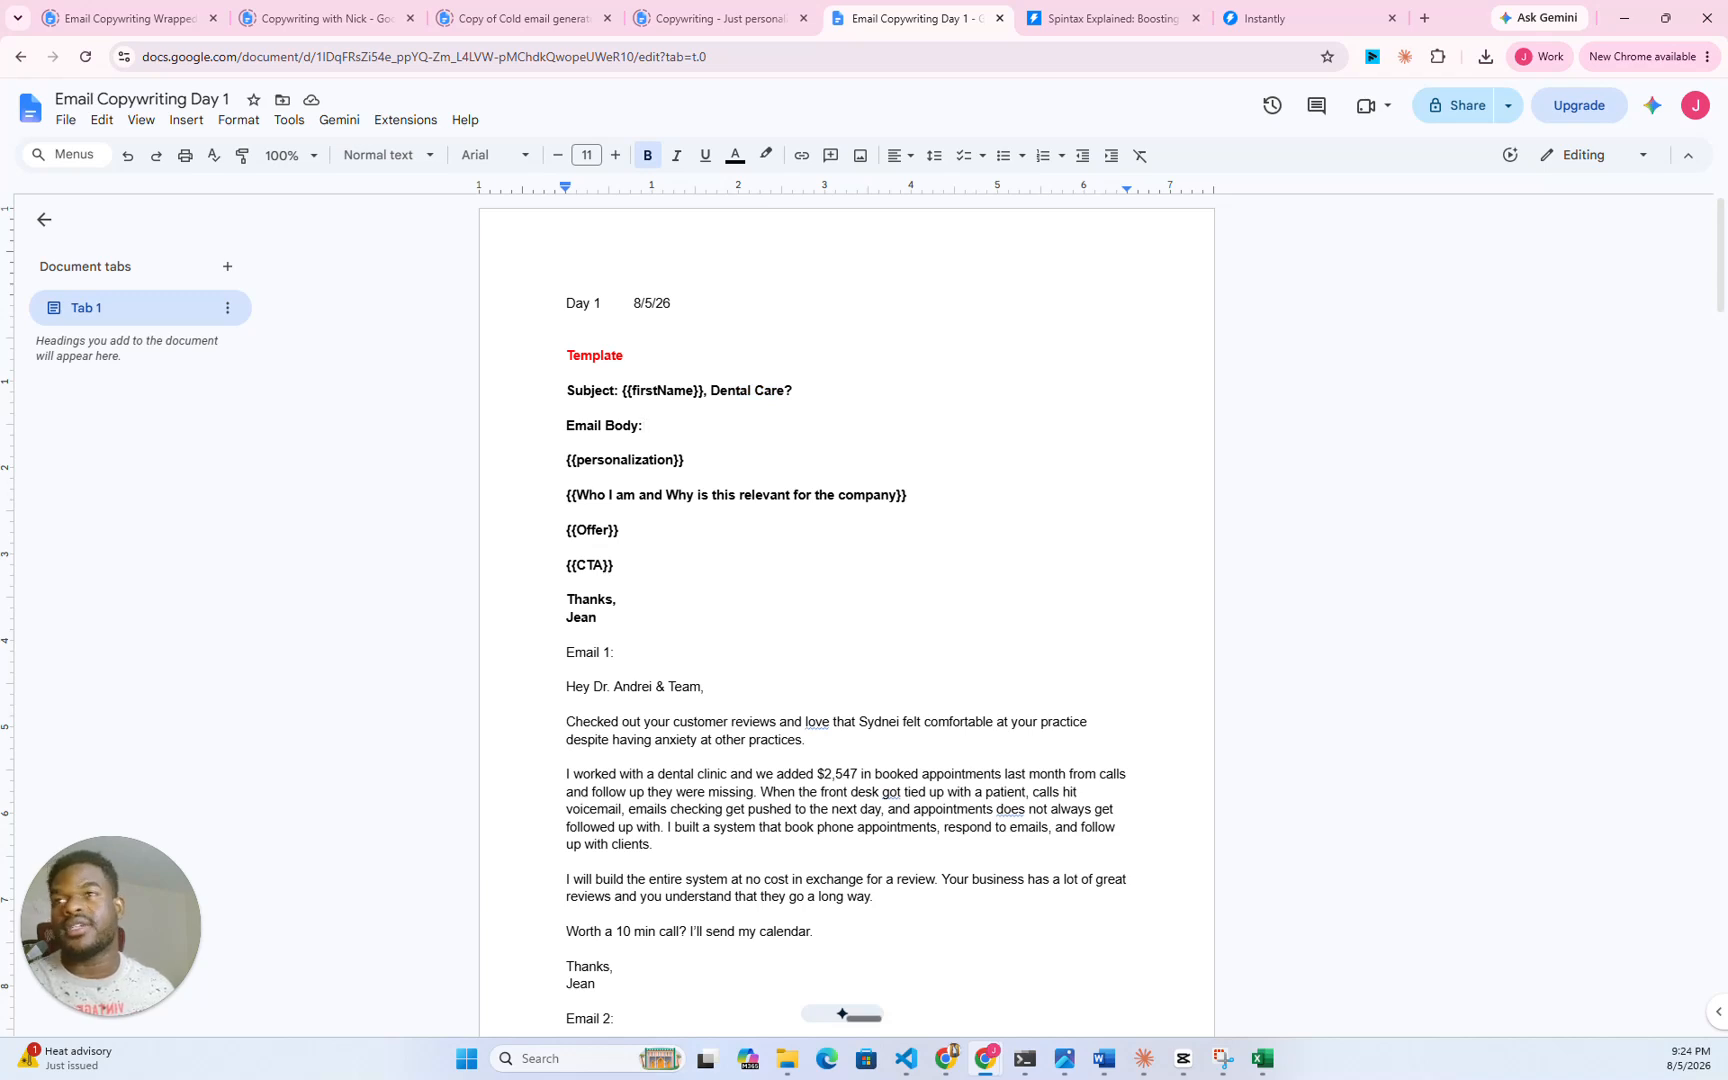
triple_click(716, 461)
click(716, 461)
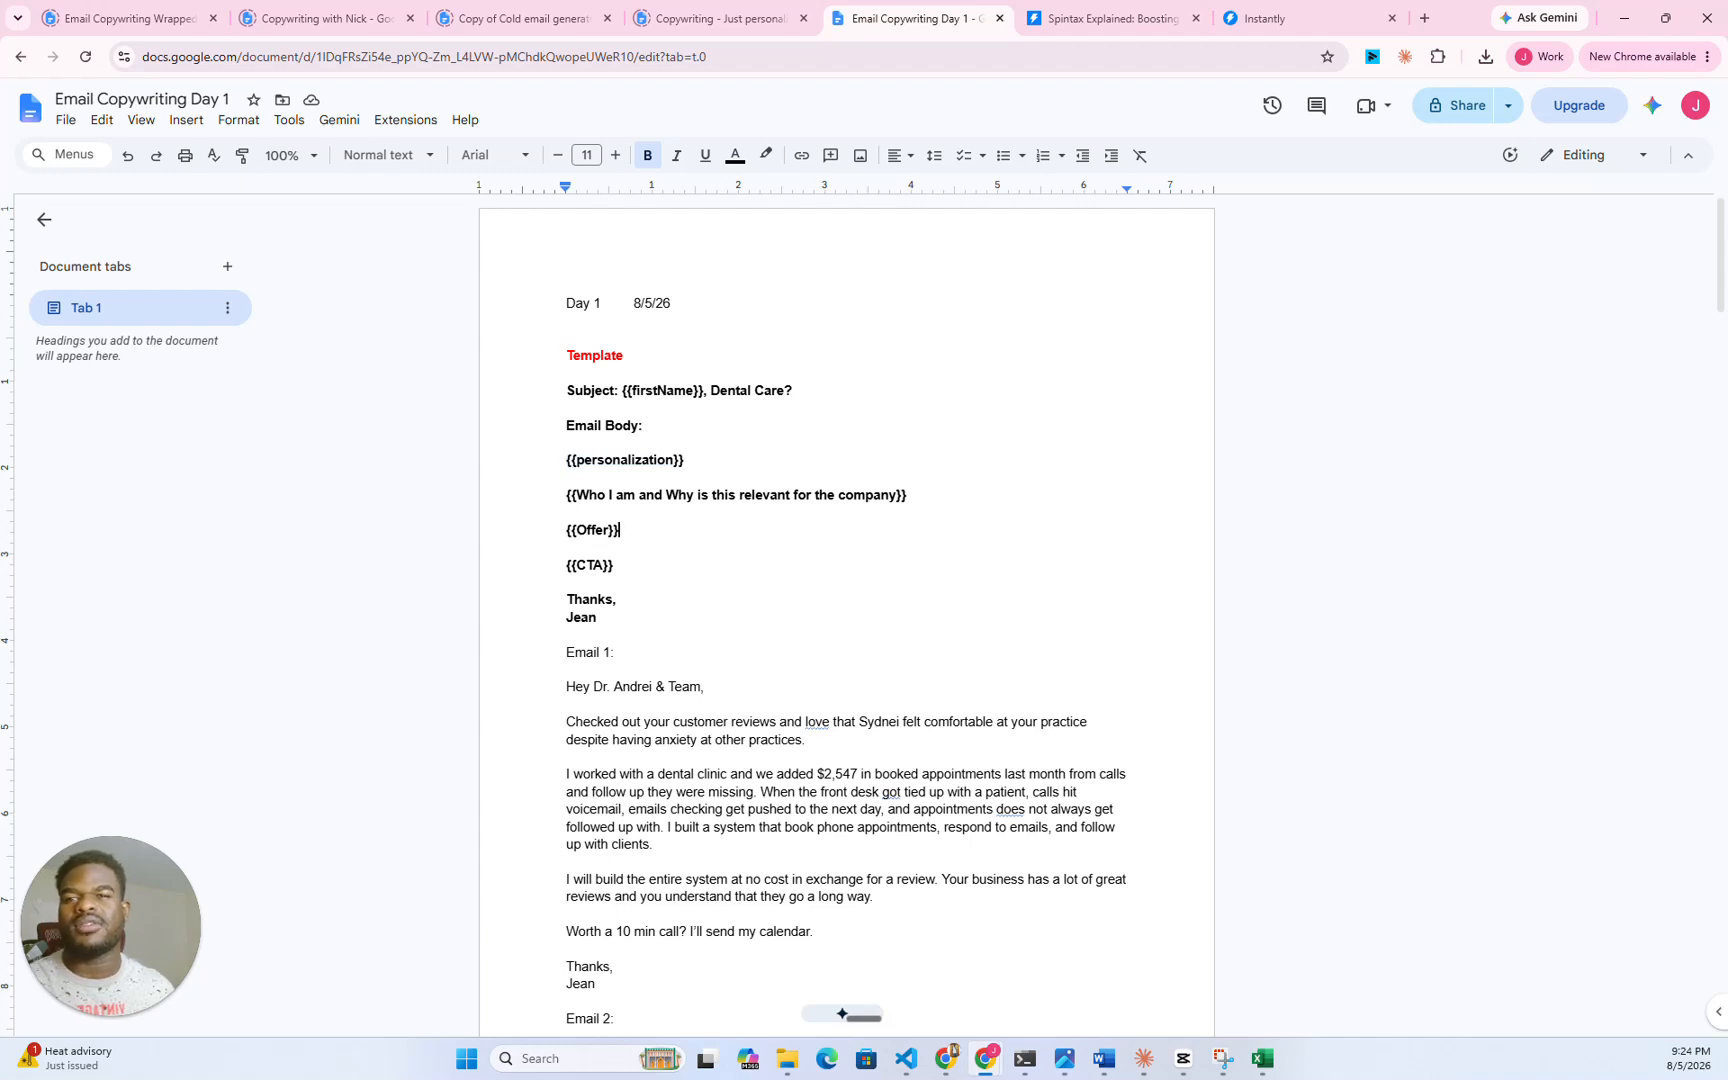
- Examine the template's {{Who I am and Why is this relevant for the company}}, {{Offer}} and {{CTA}} placeholders
drag(566, 495, 912, 495)
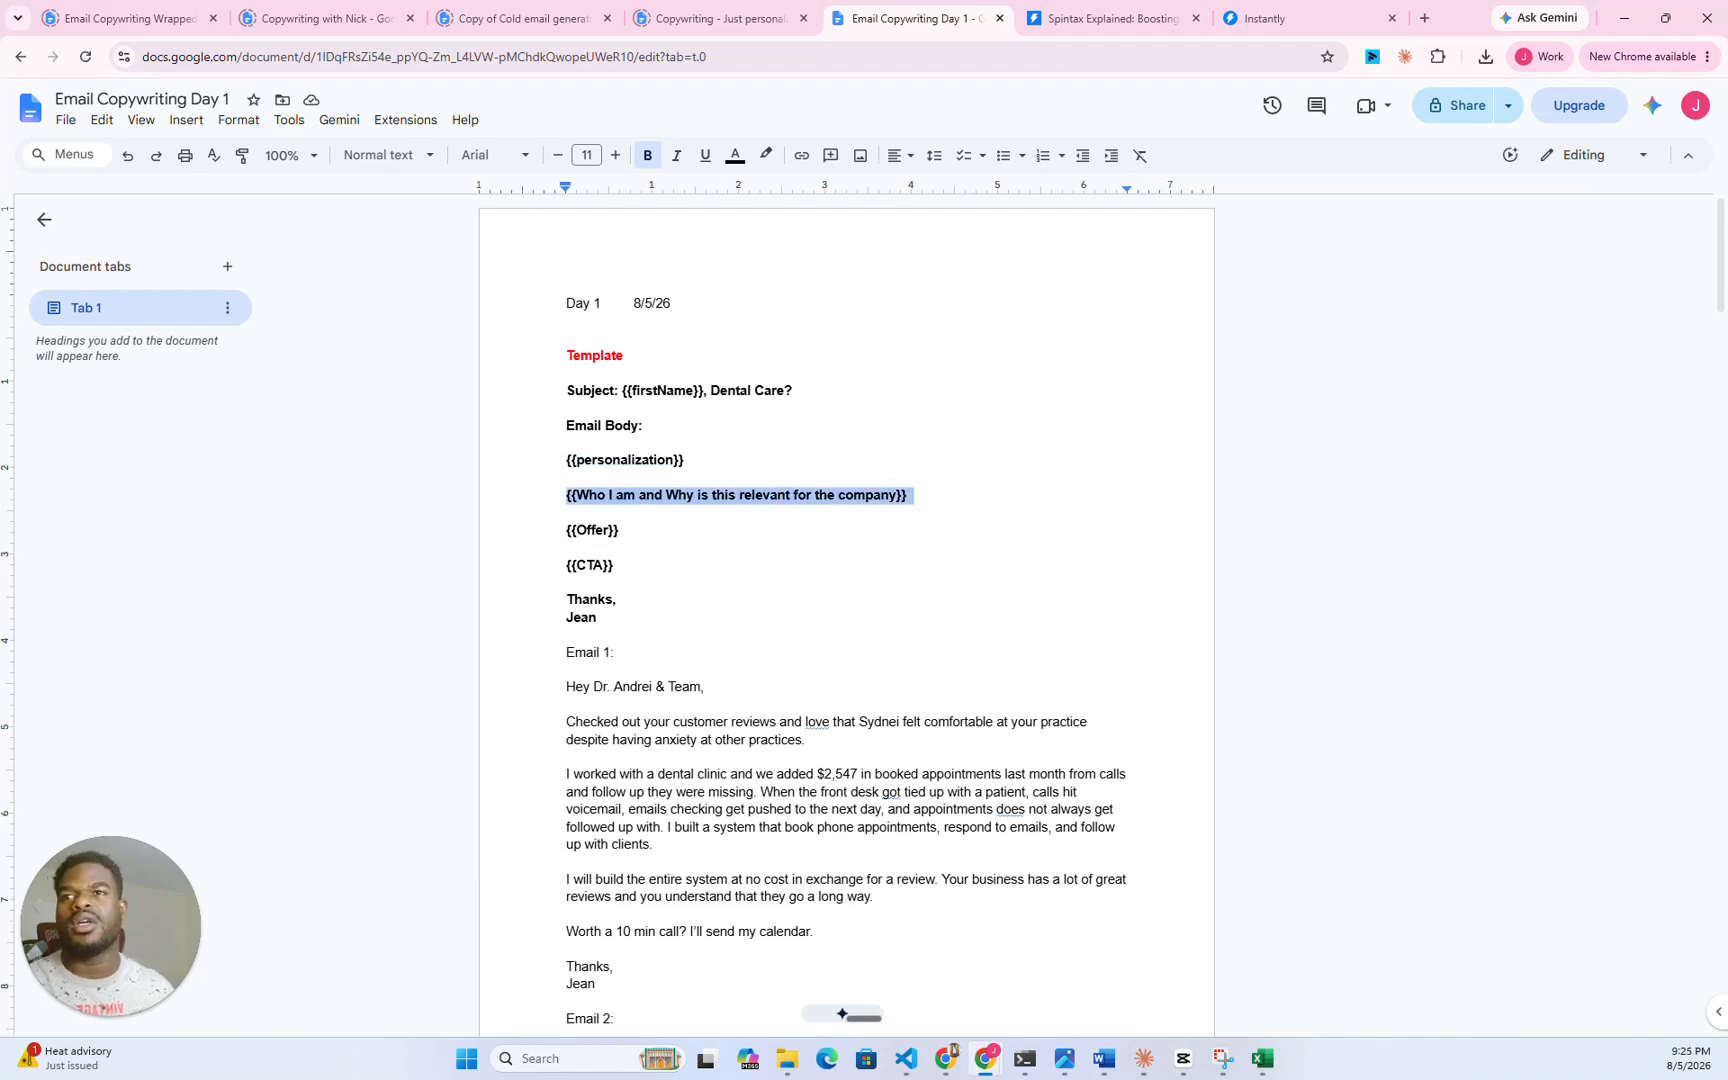
click(912, 495)
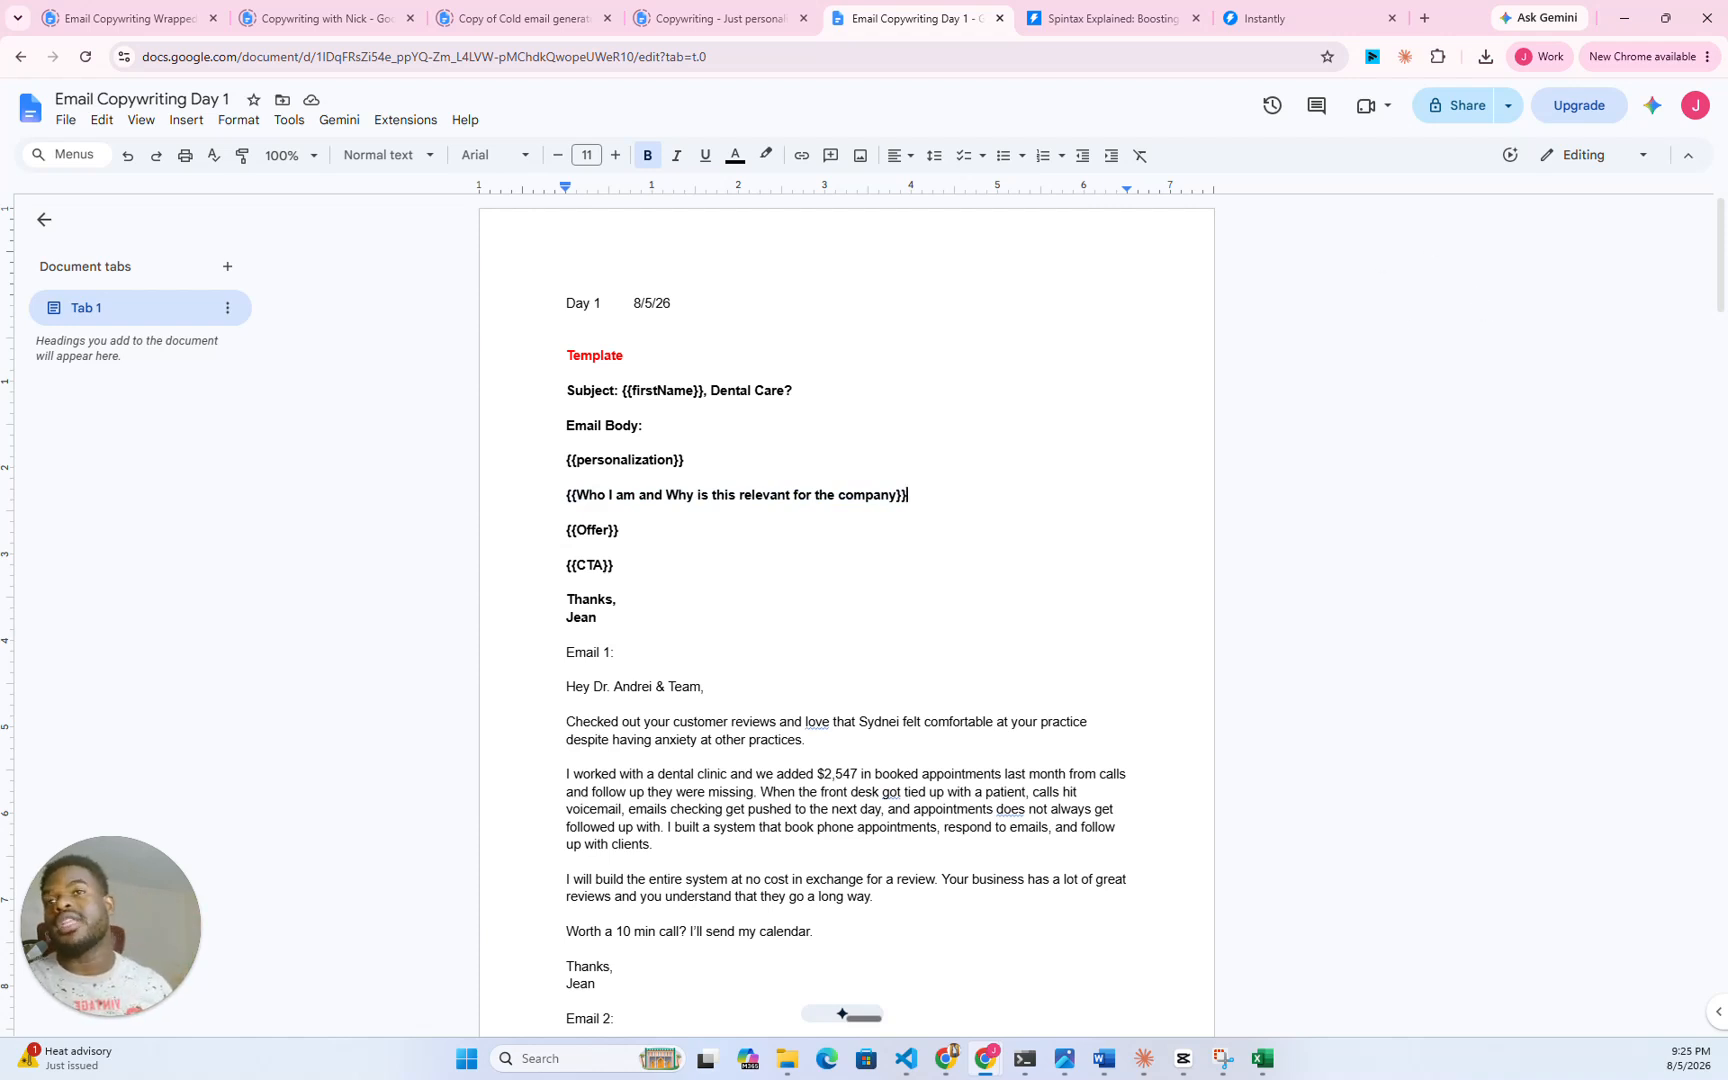
mouse_move(566, 495)
mouse_down()
mouse_move(915, 498)
mouse_move(565, 495)
mouse_up()
click(913, 496)
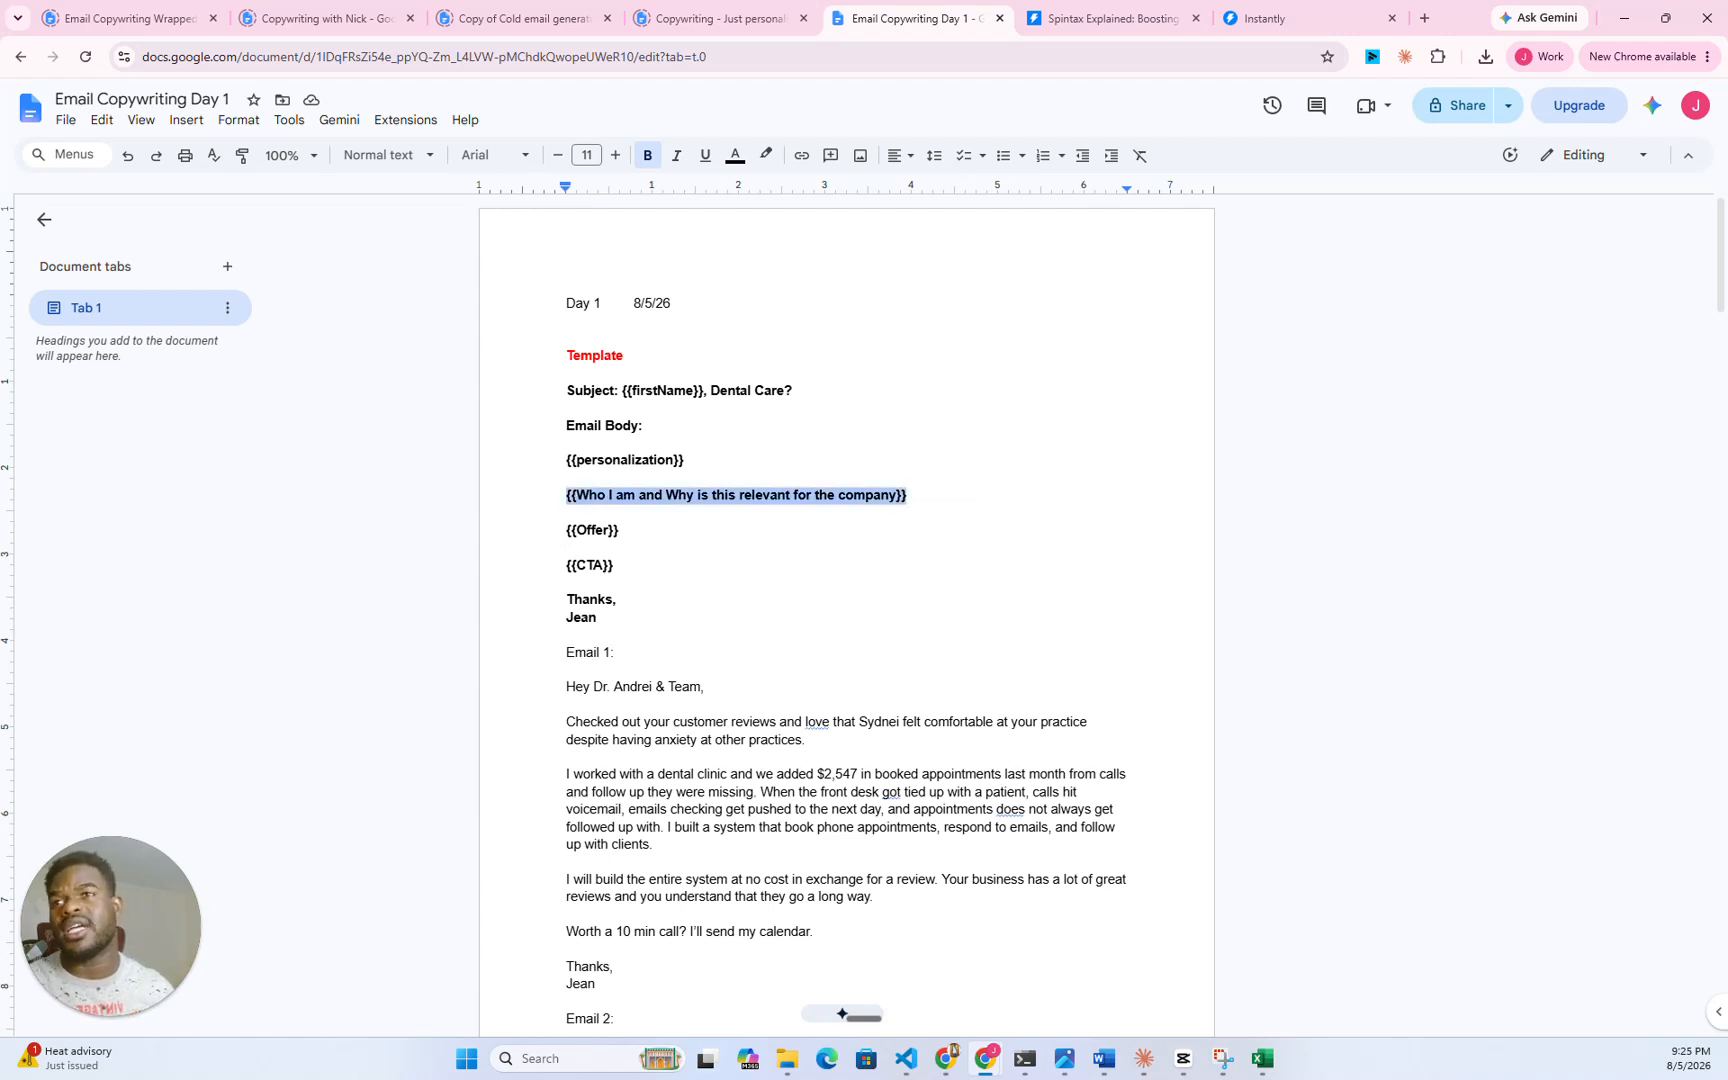
click(565, 495)
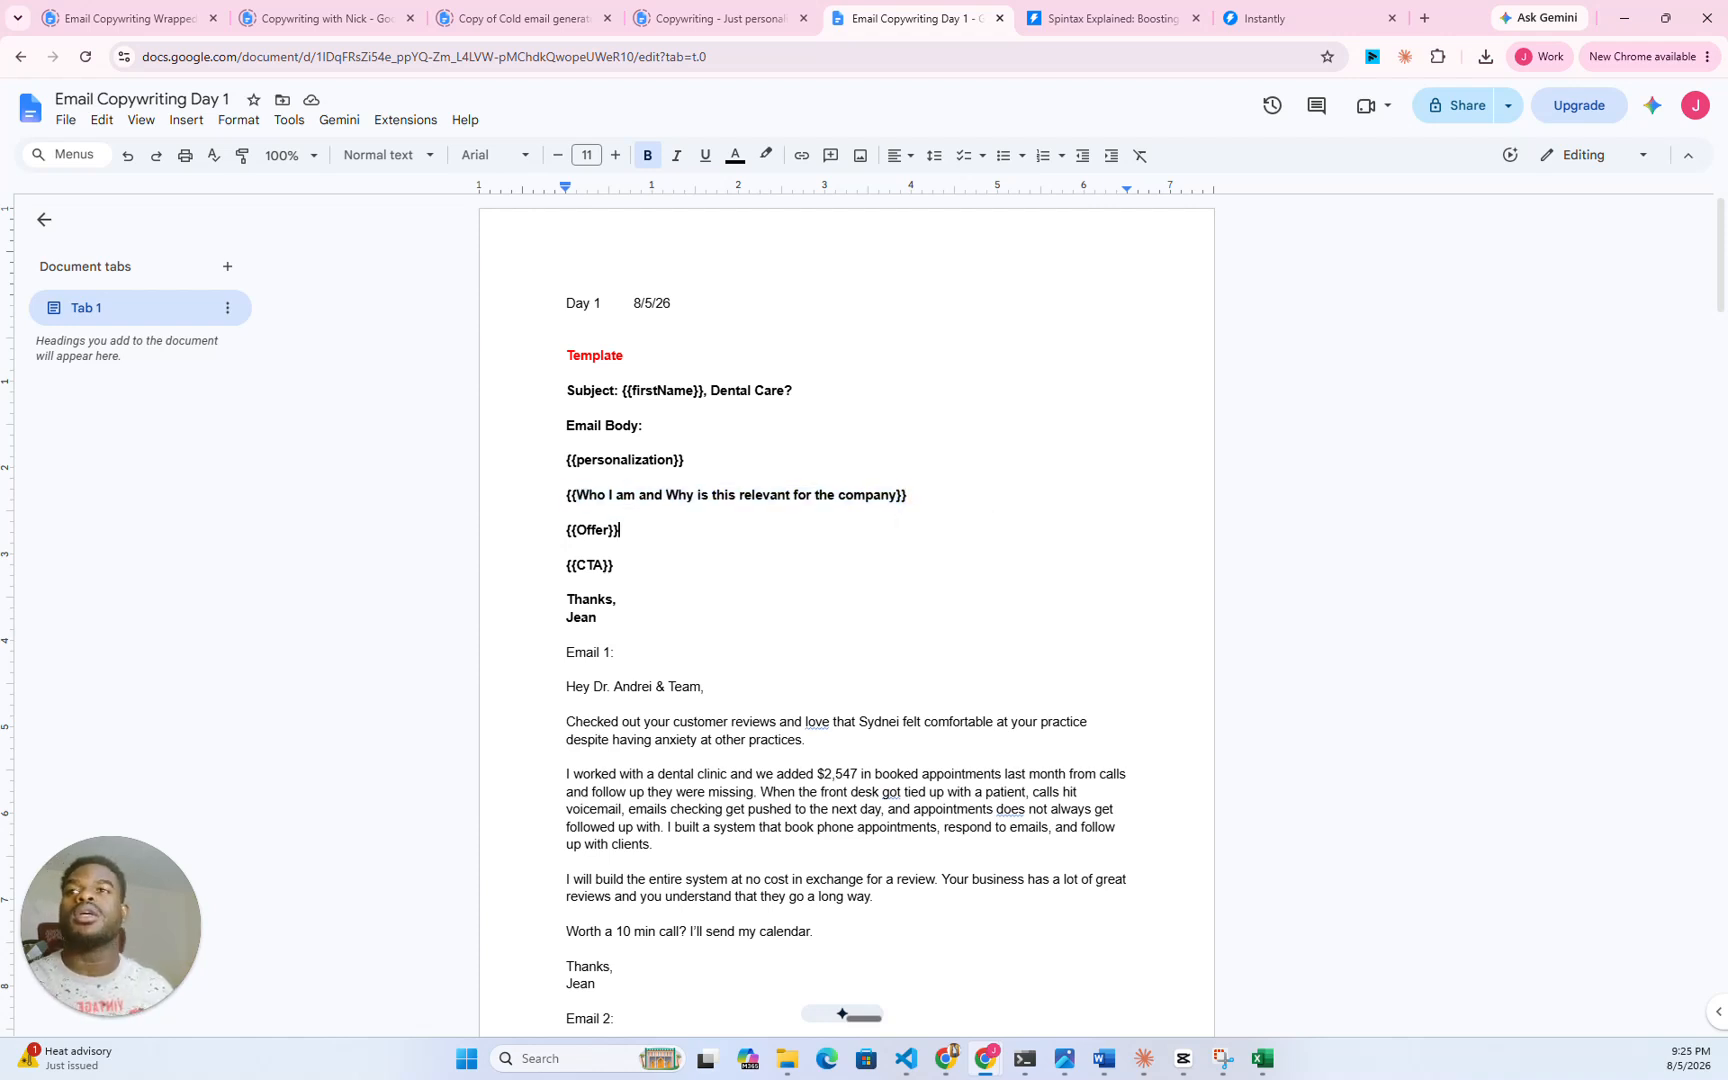
drag(621, 530, 566, 530)
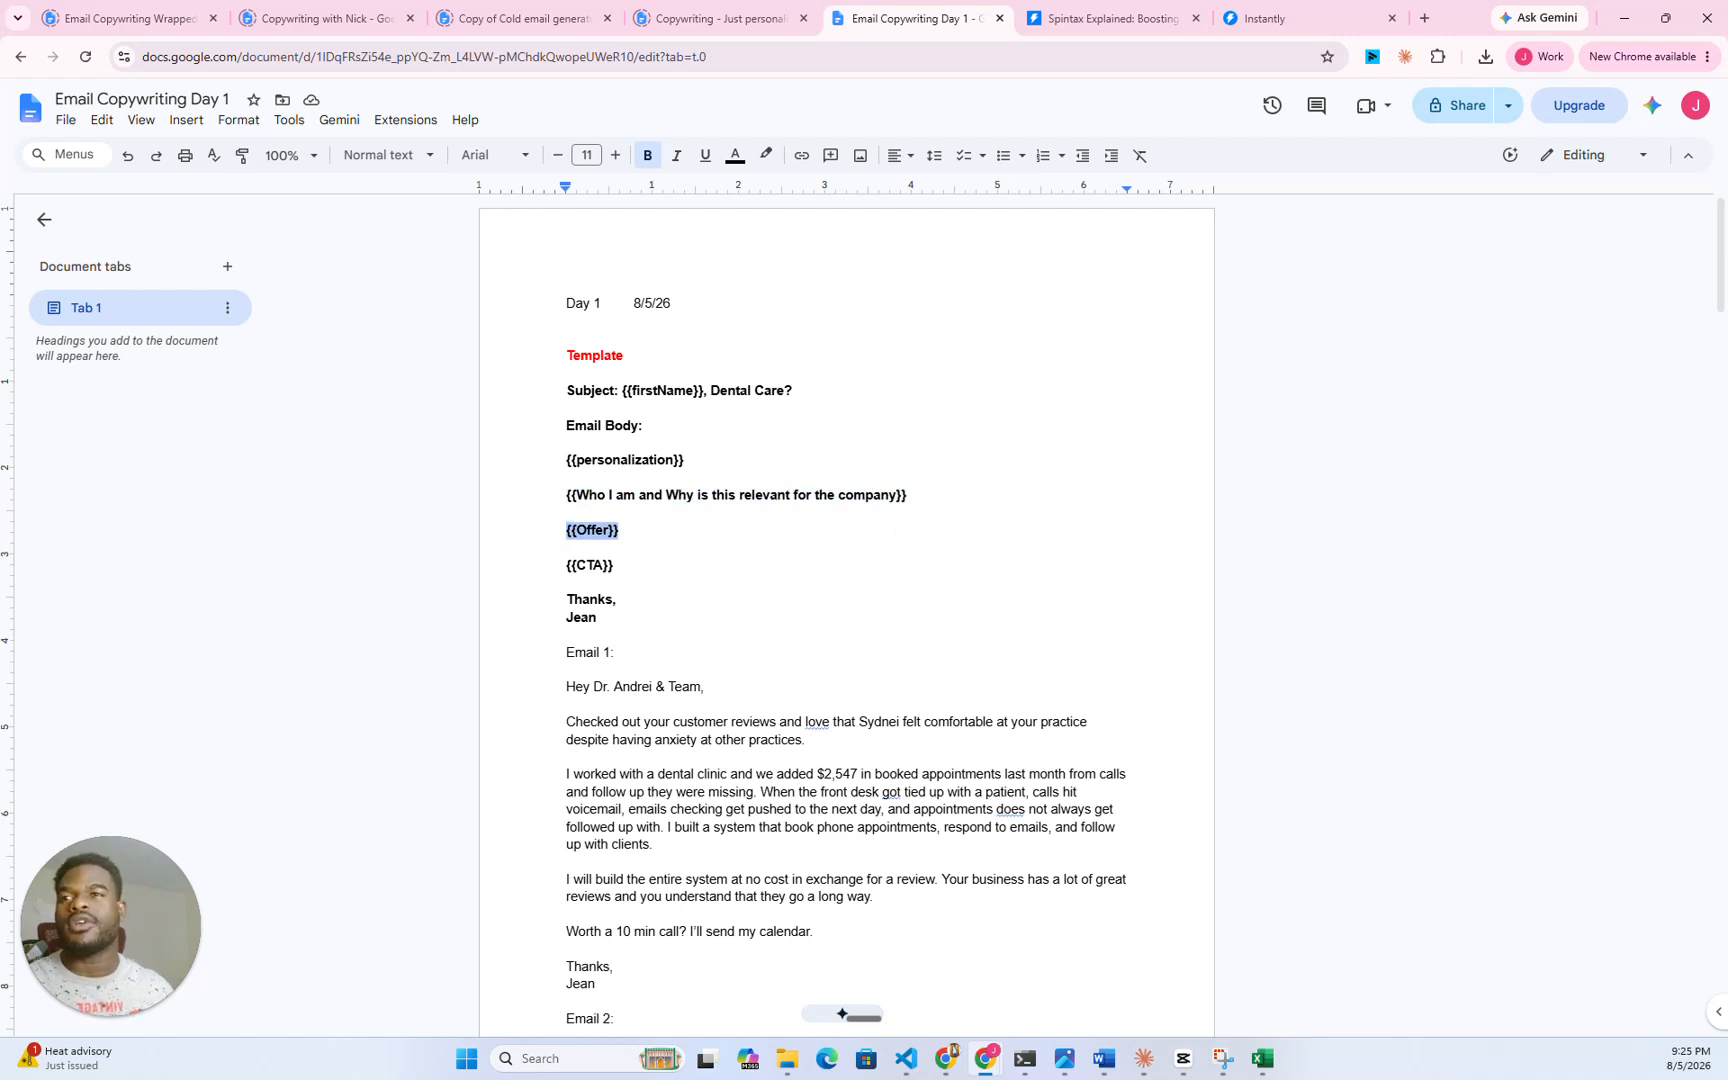
click(566, 530)
drag(566, 530, 620, 530)
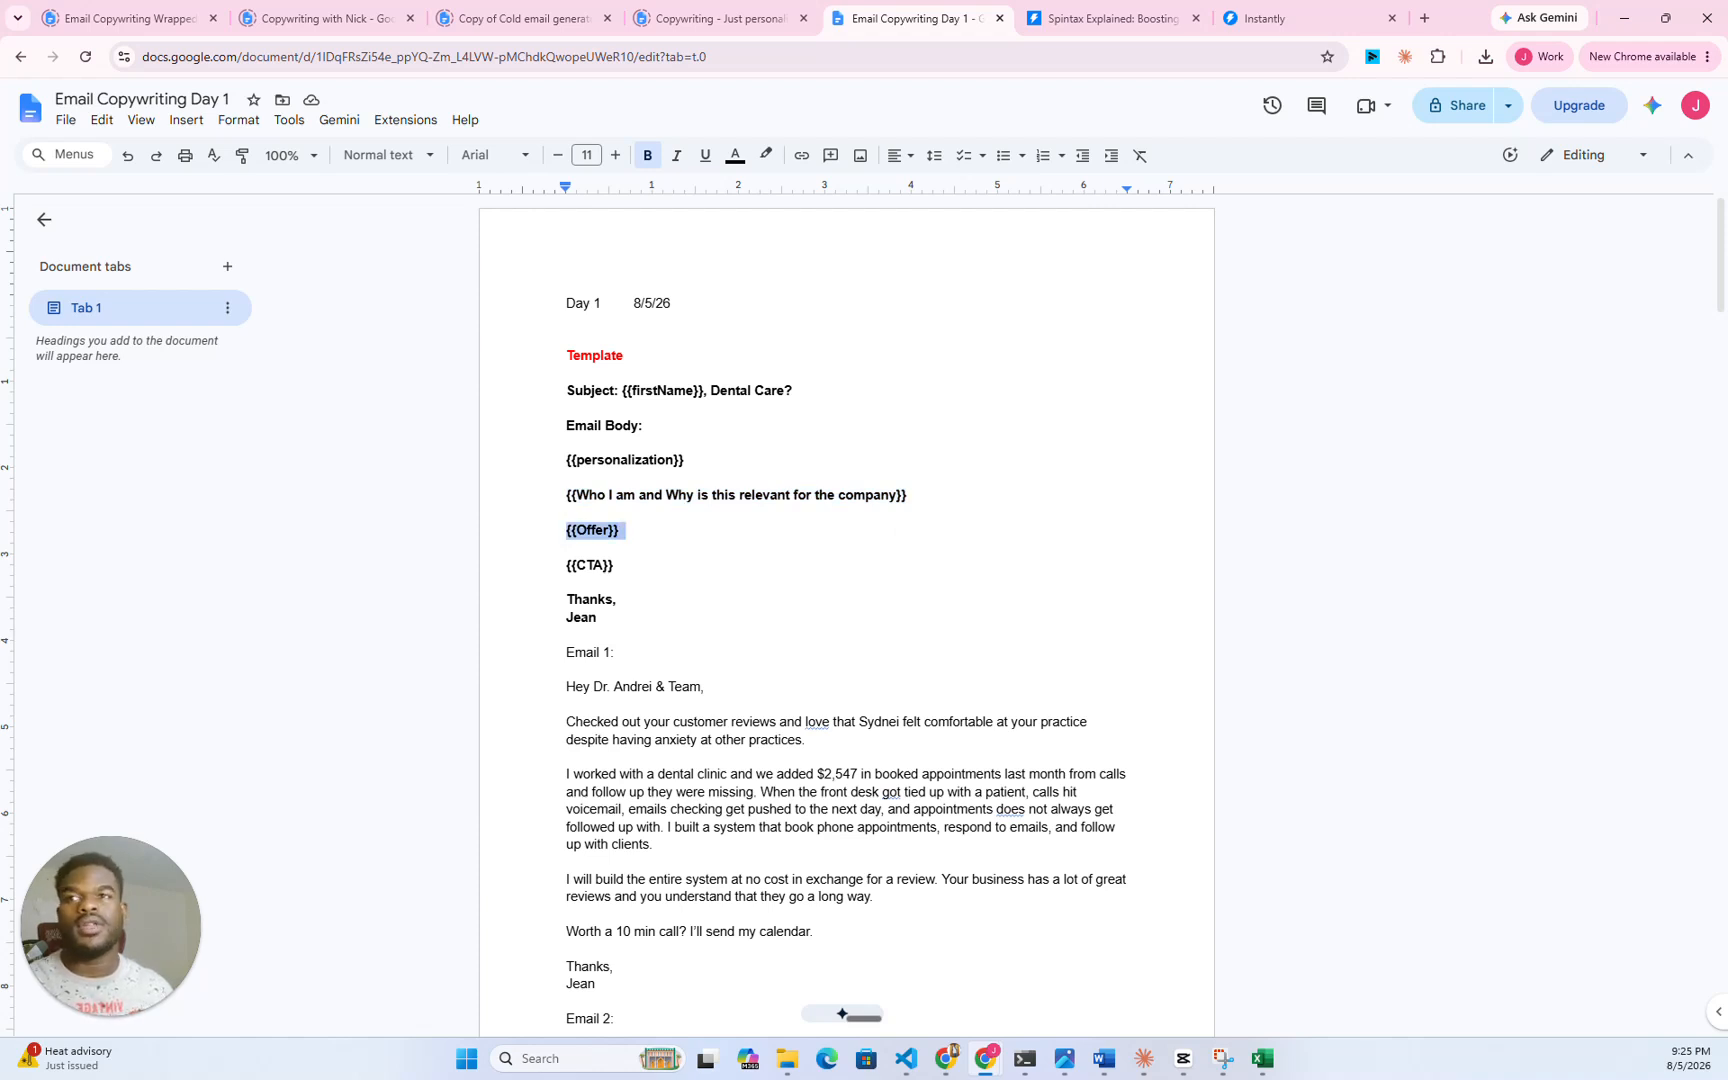
click(626, 530)
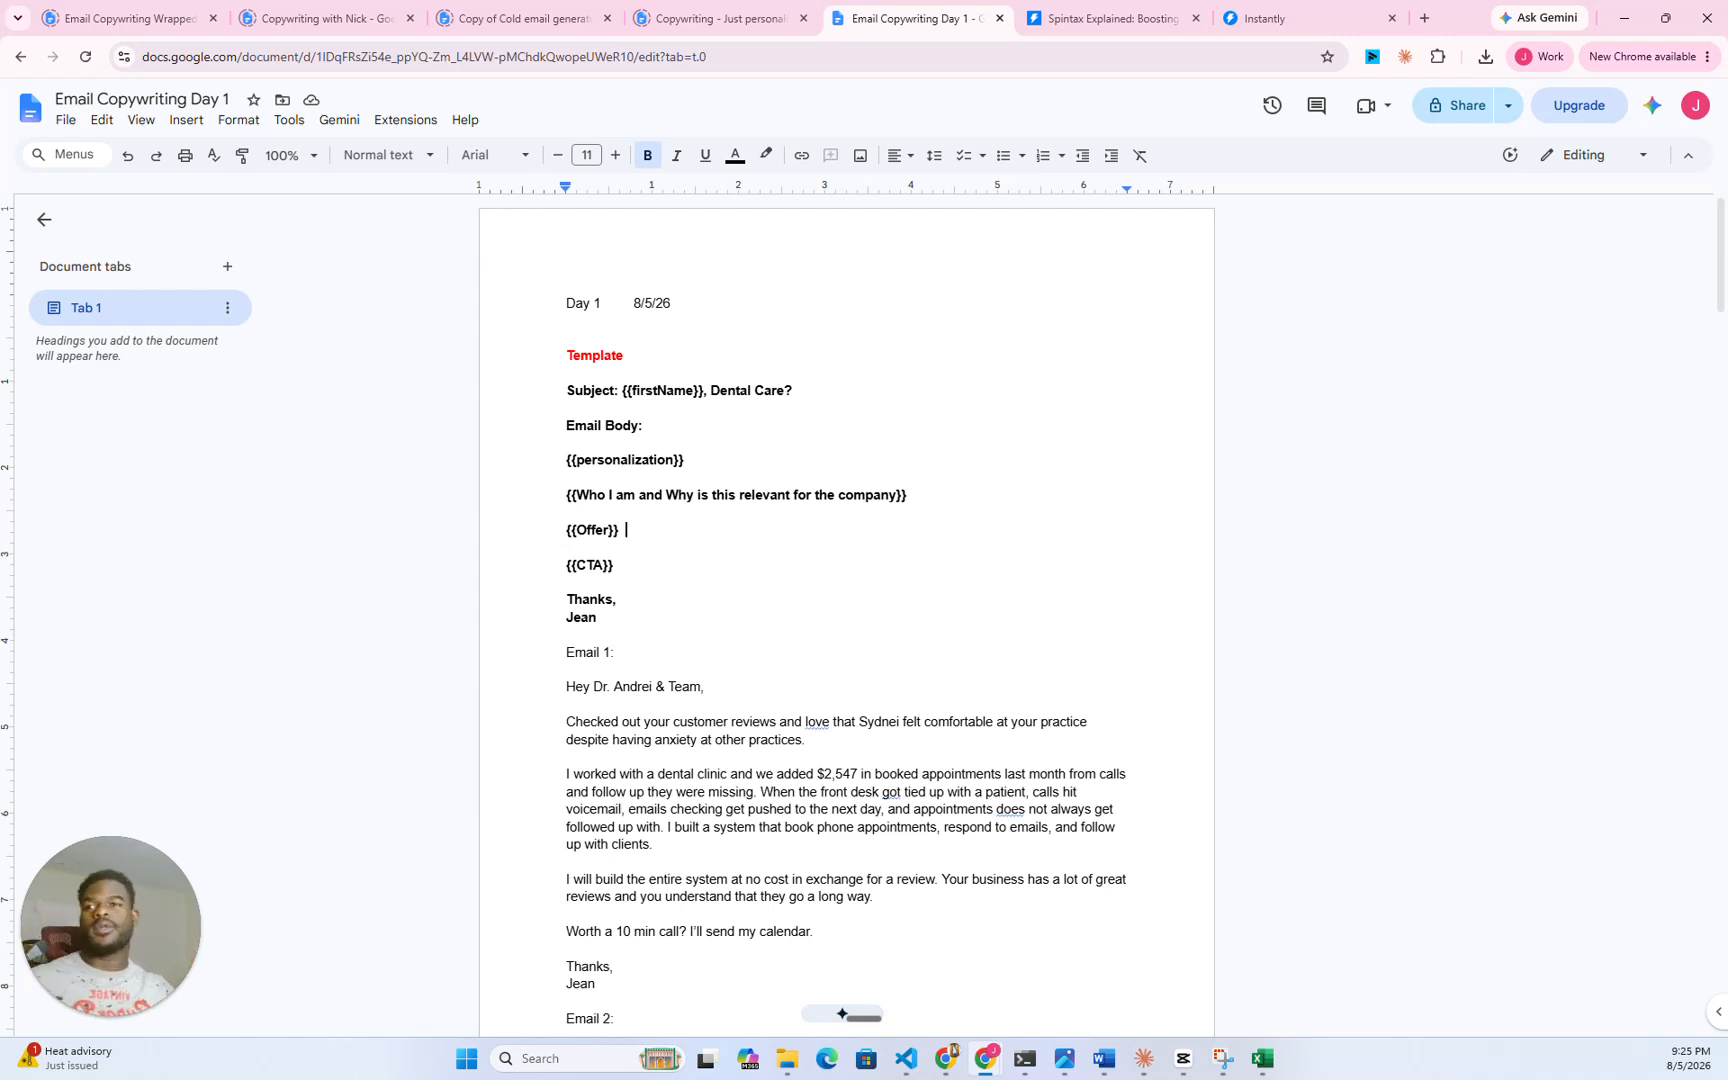
key(shift+Left)
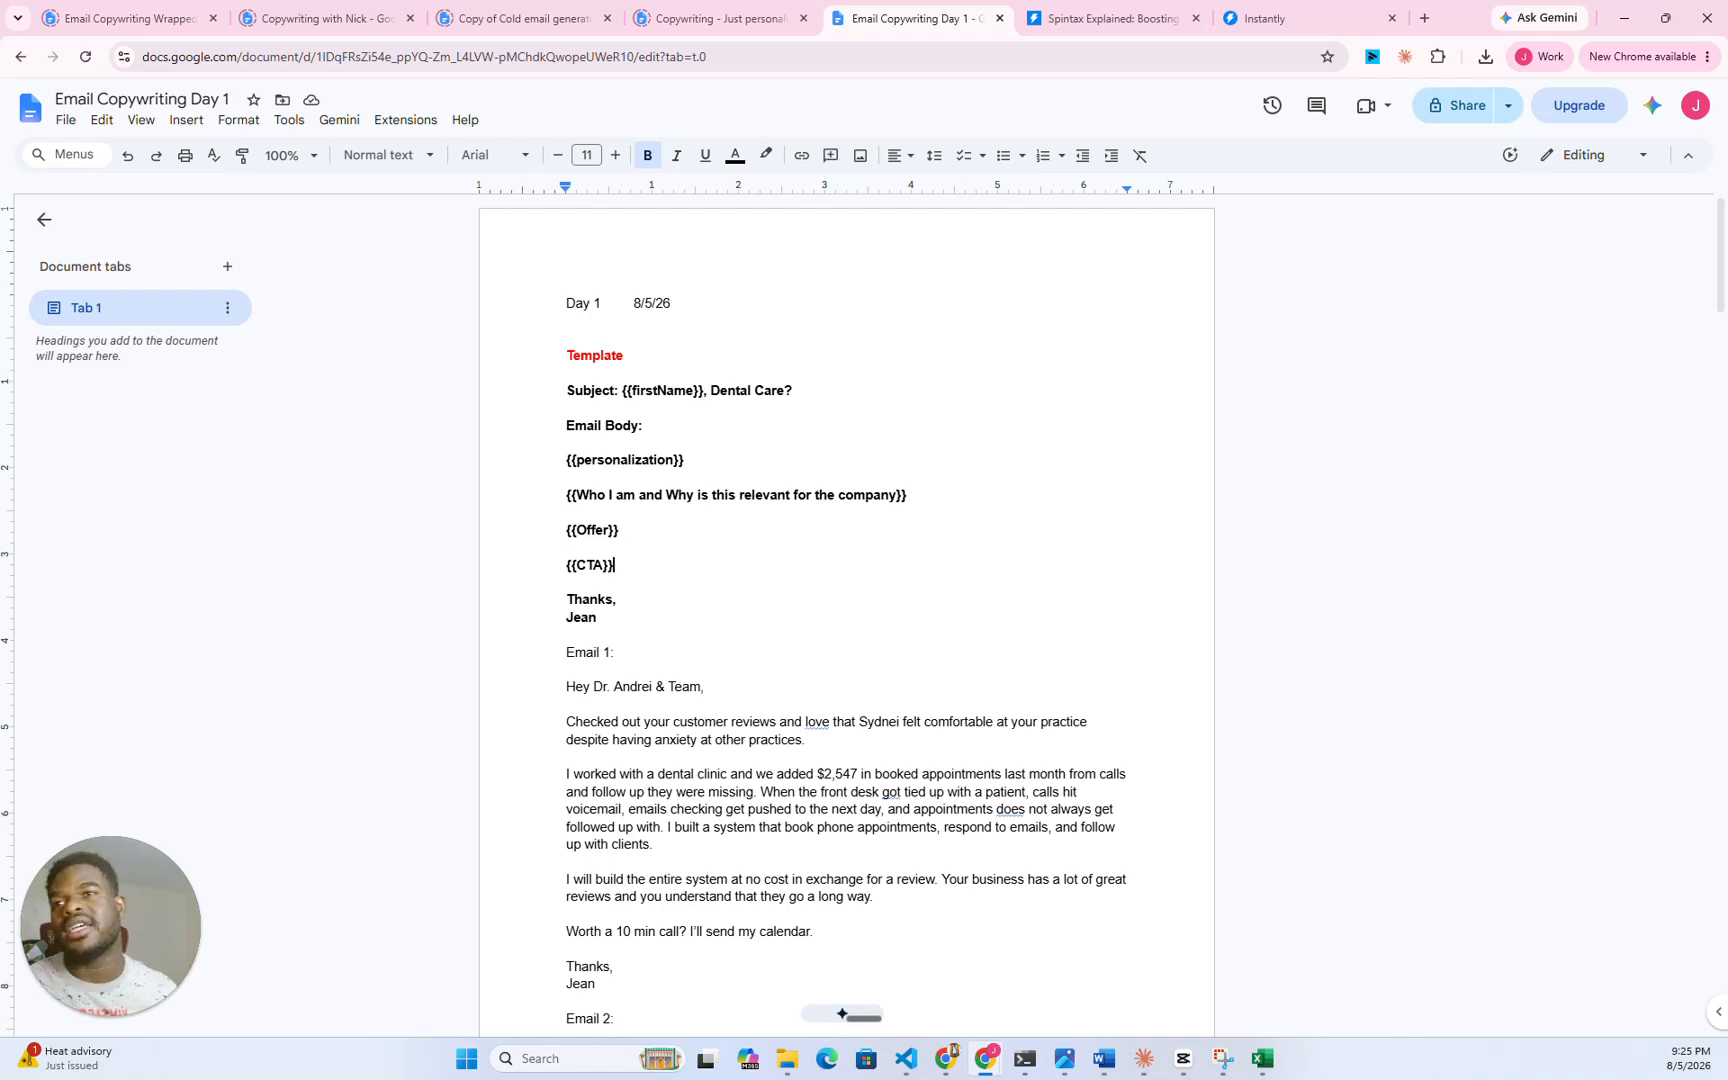
key(Right)
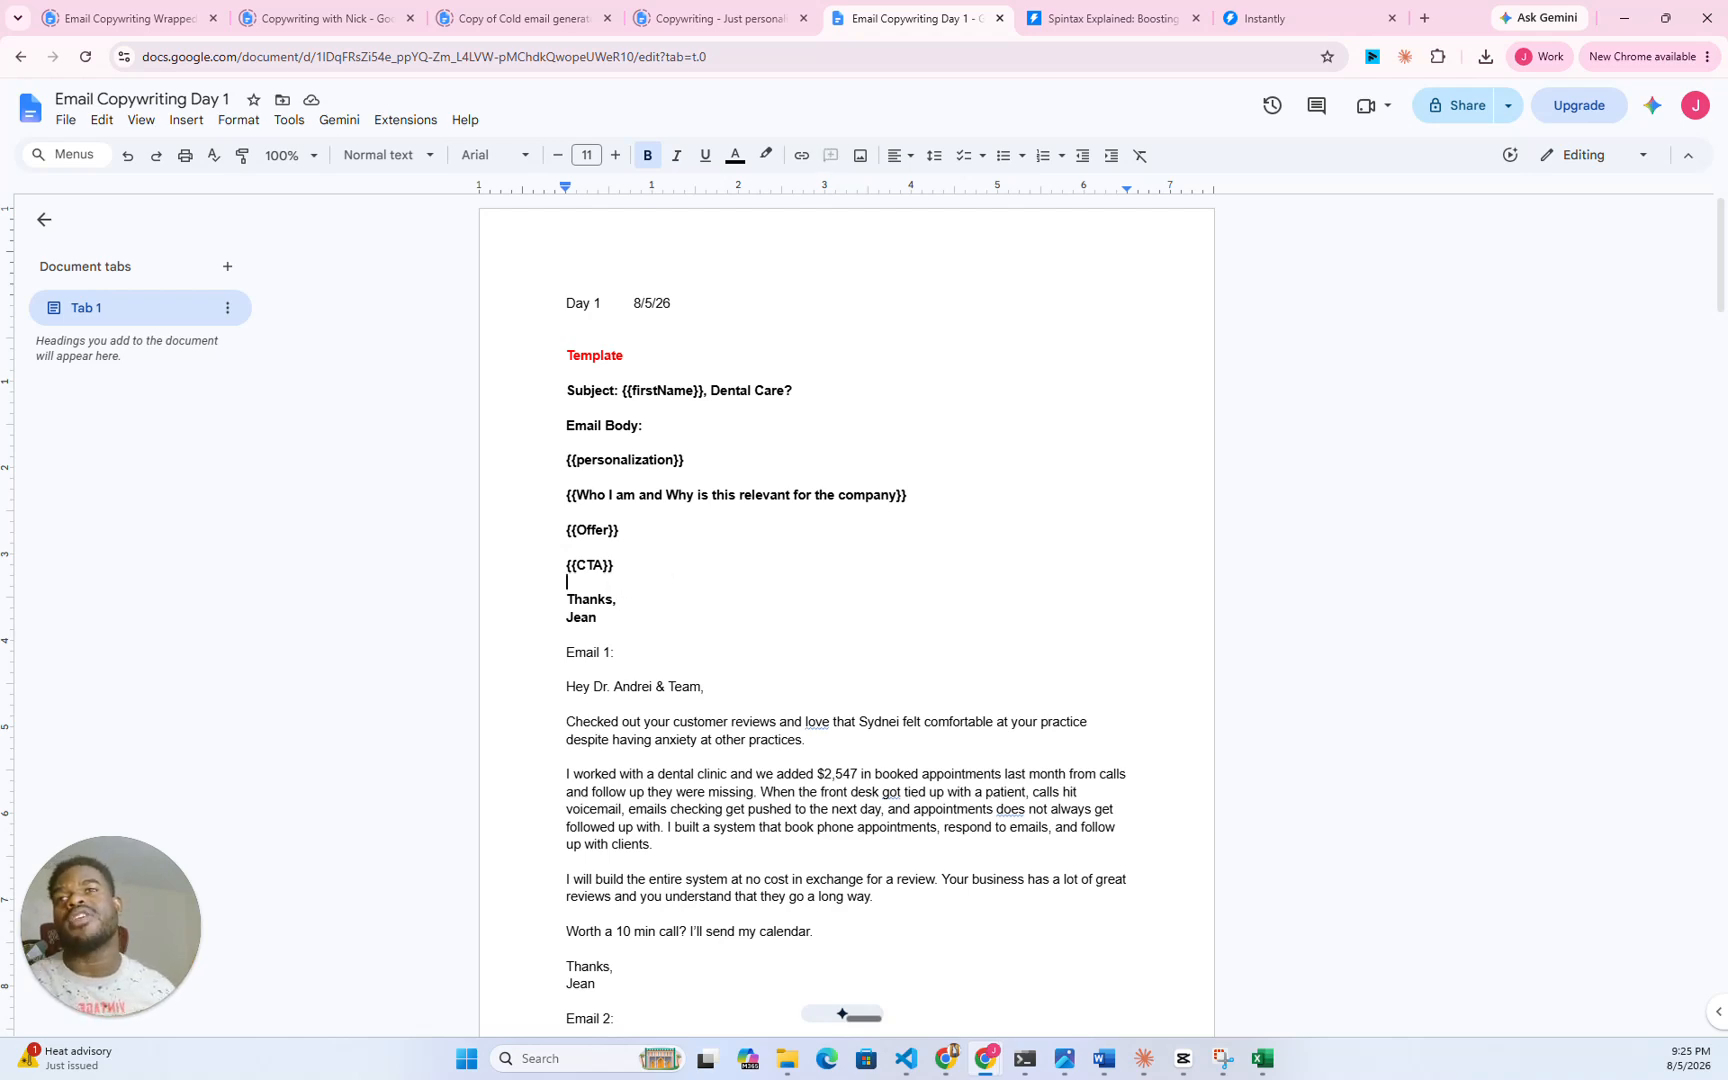
- Open the Spintax Explained article and examine its Instantly.ai section on the AI Spintax Writer and generated variations
click(1110, 18)
scroll(918, 394, down, 7)
scroll(918, 394, down, 5)
scroll(969, 405, up, 15)
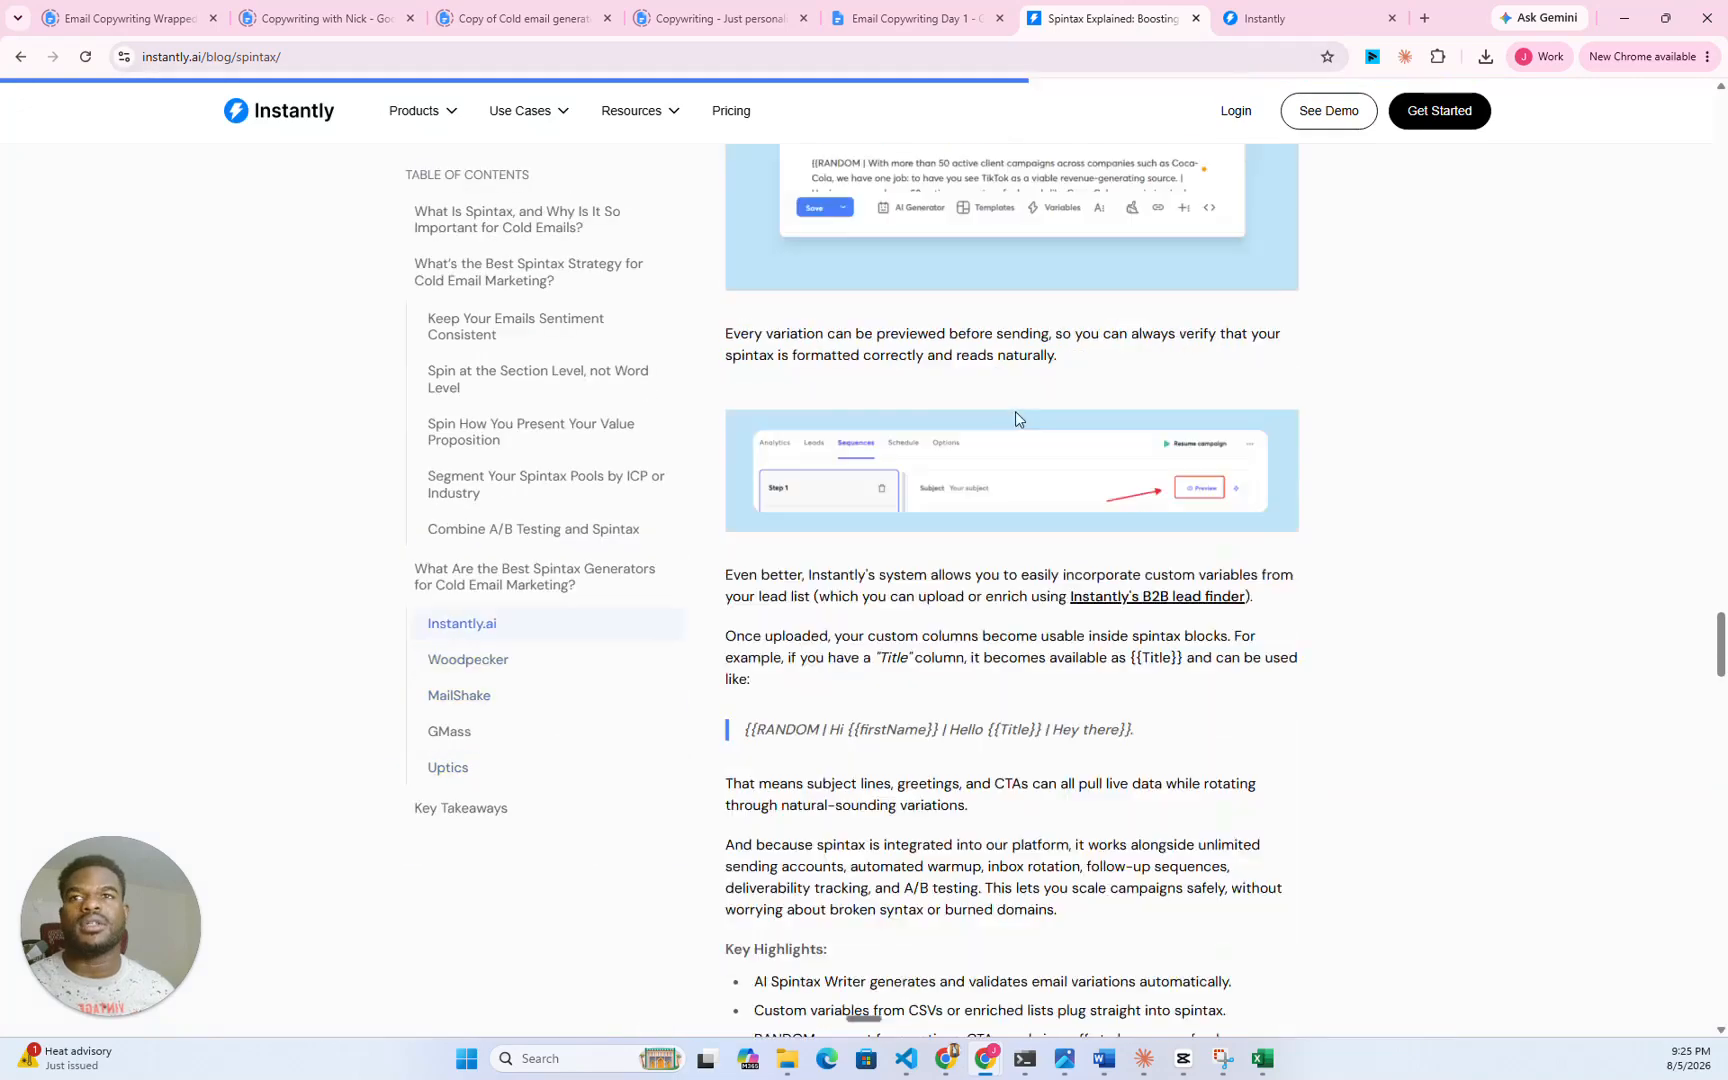
scroll(1016, 414, up, 9)
mouse_move(1716, 544)
mouse_down()
mouse_move(1722, 262)
mouse_move(1720, 577)
mouse_up()
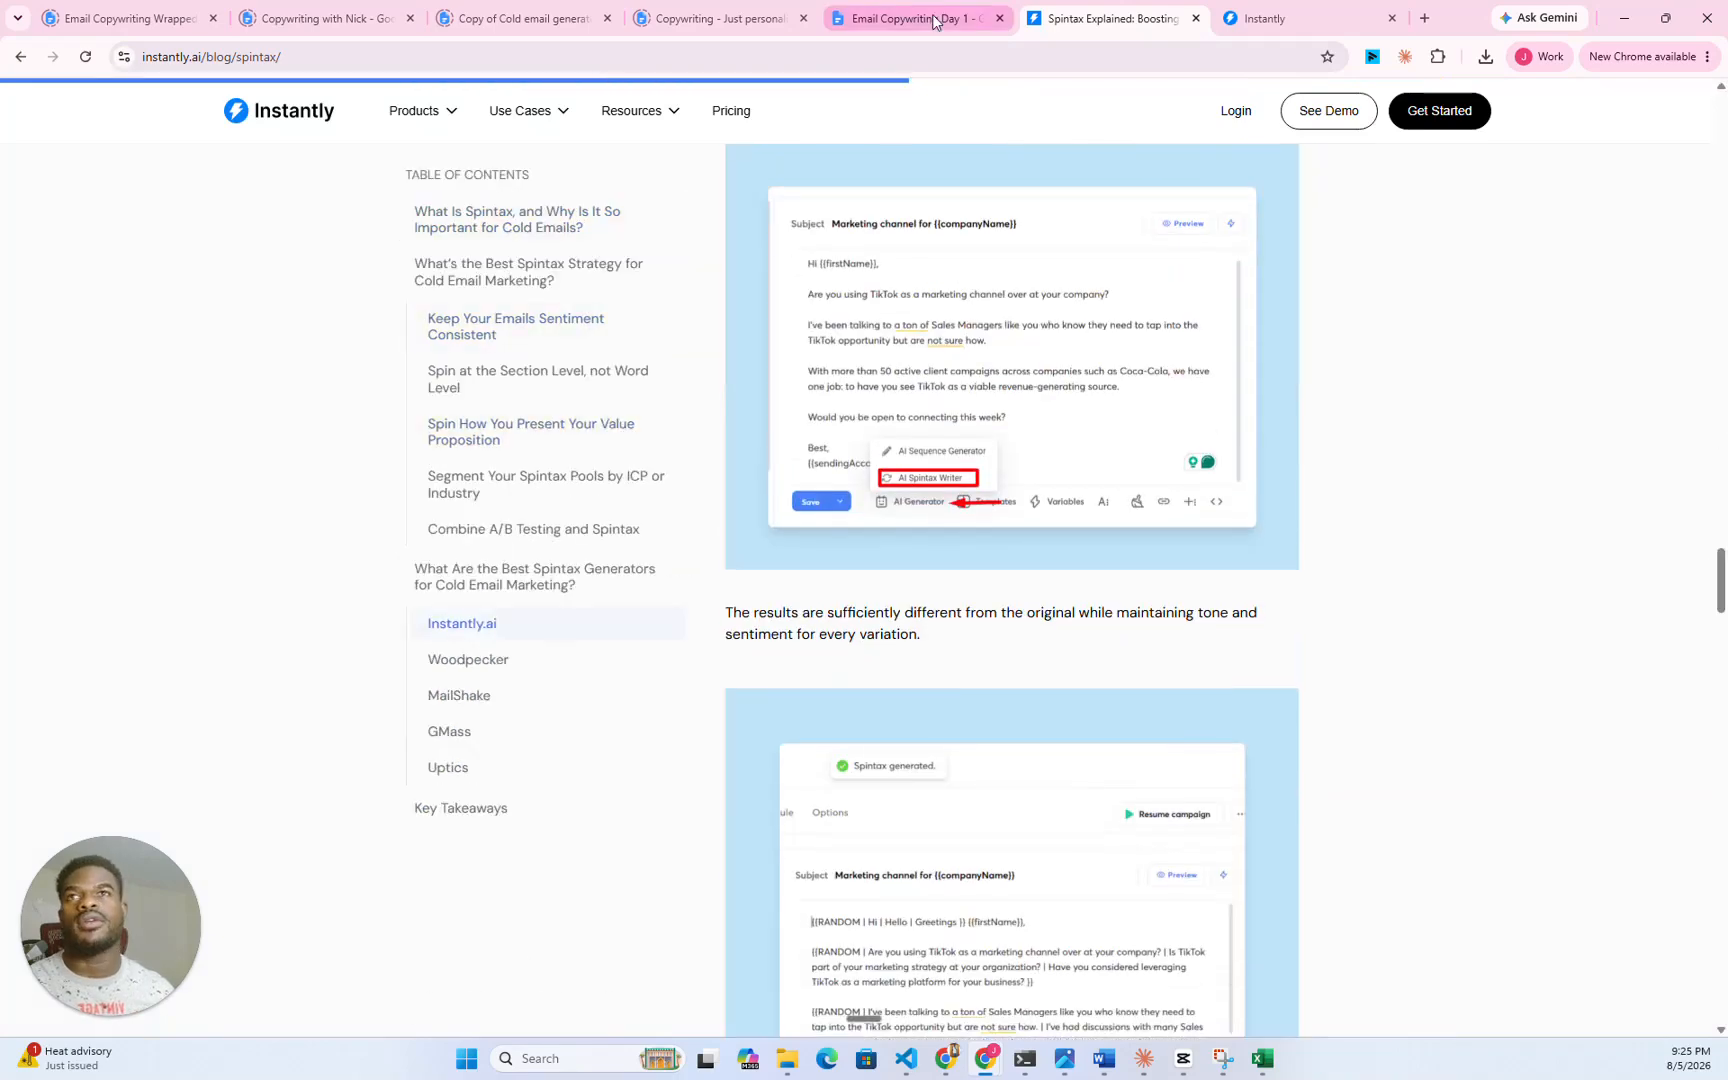
- Switch back to the Email Copywriting Day 1 document, skim its sample emails and highlight Email 1's opening personalization paragraph
click(933, 20)
scroll(843, 1010, down, 5)
scroll(843, 1013, up, 5)
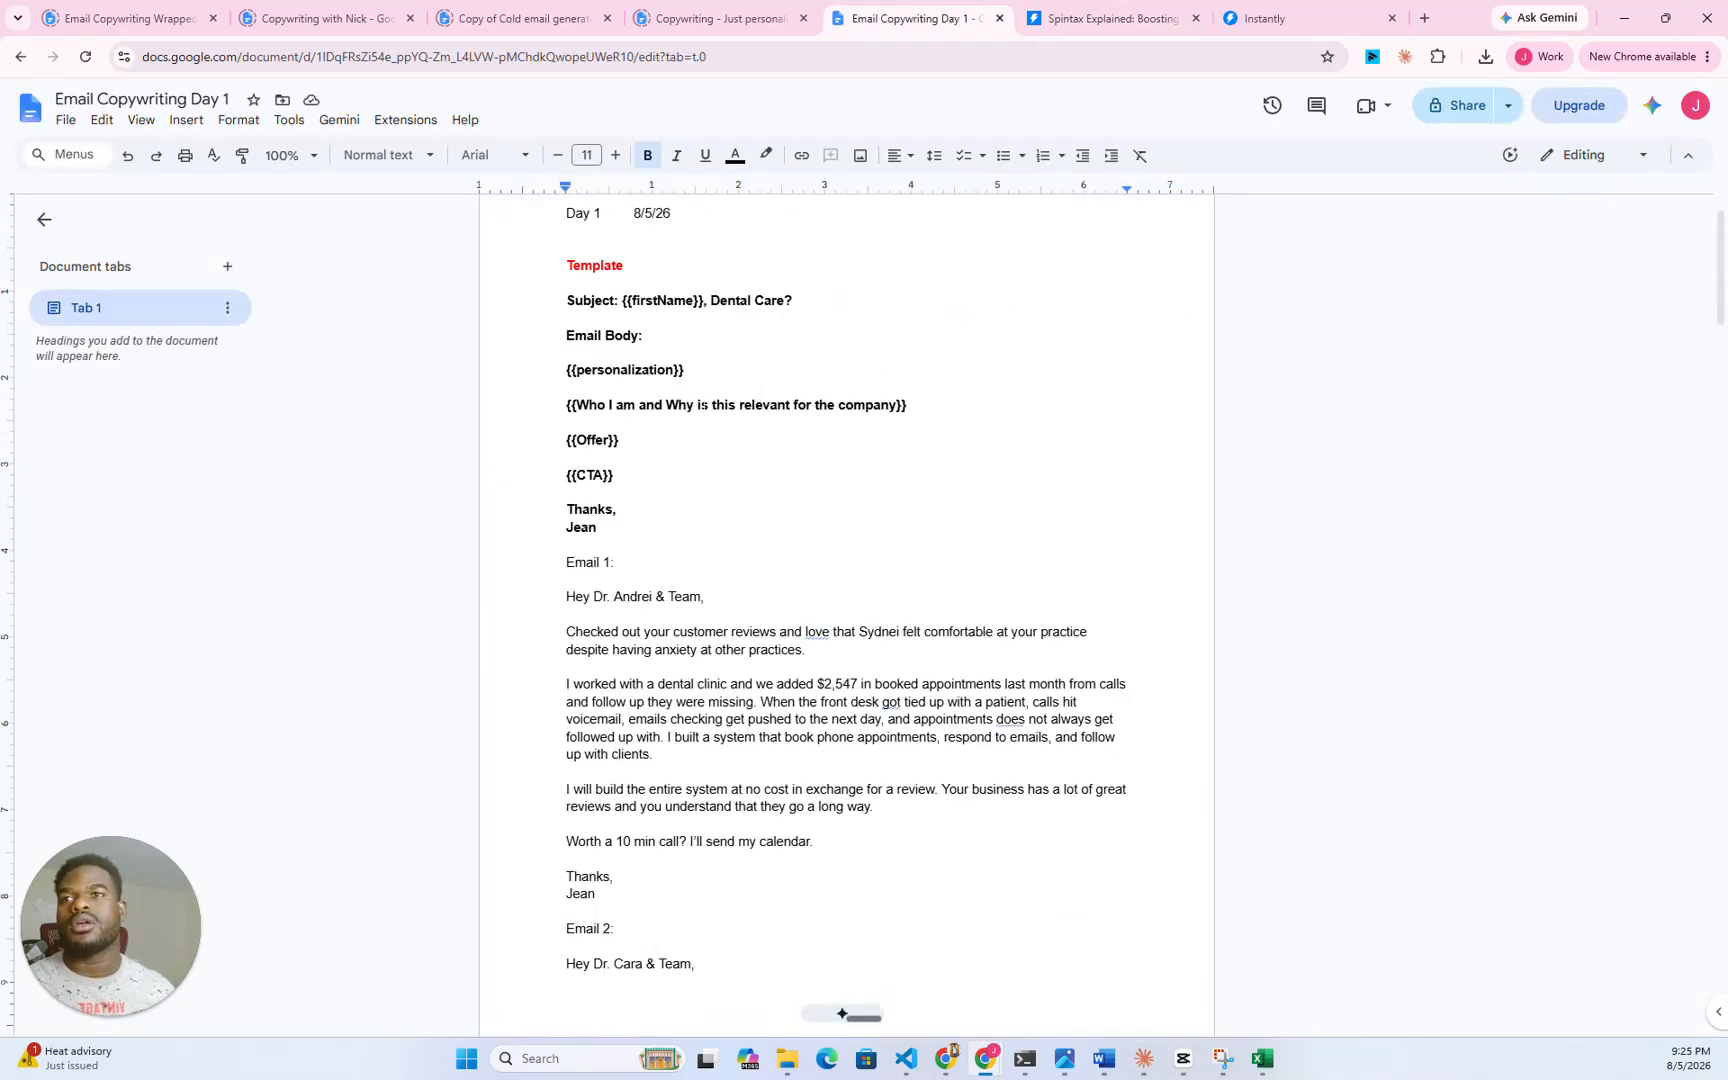
scroll(843, 1013, down, 2)
click(669, 506)
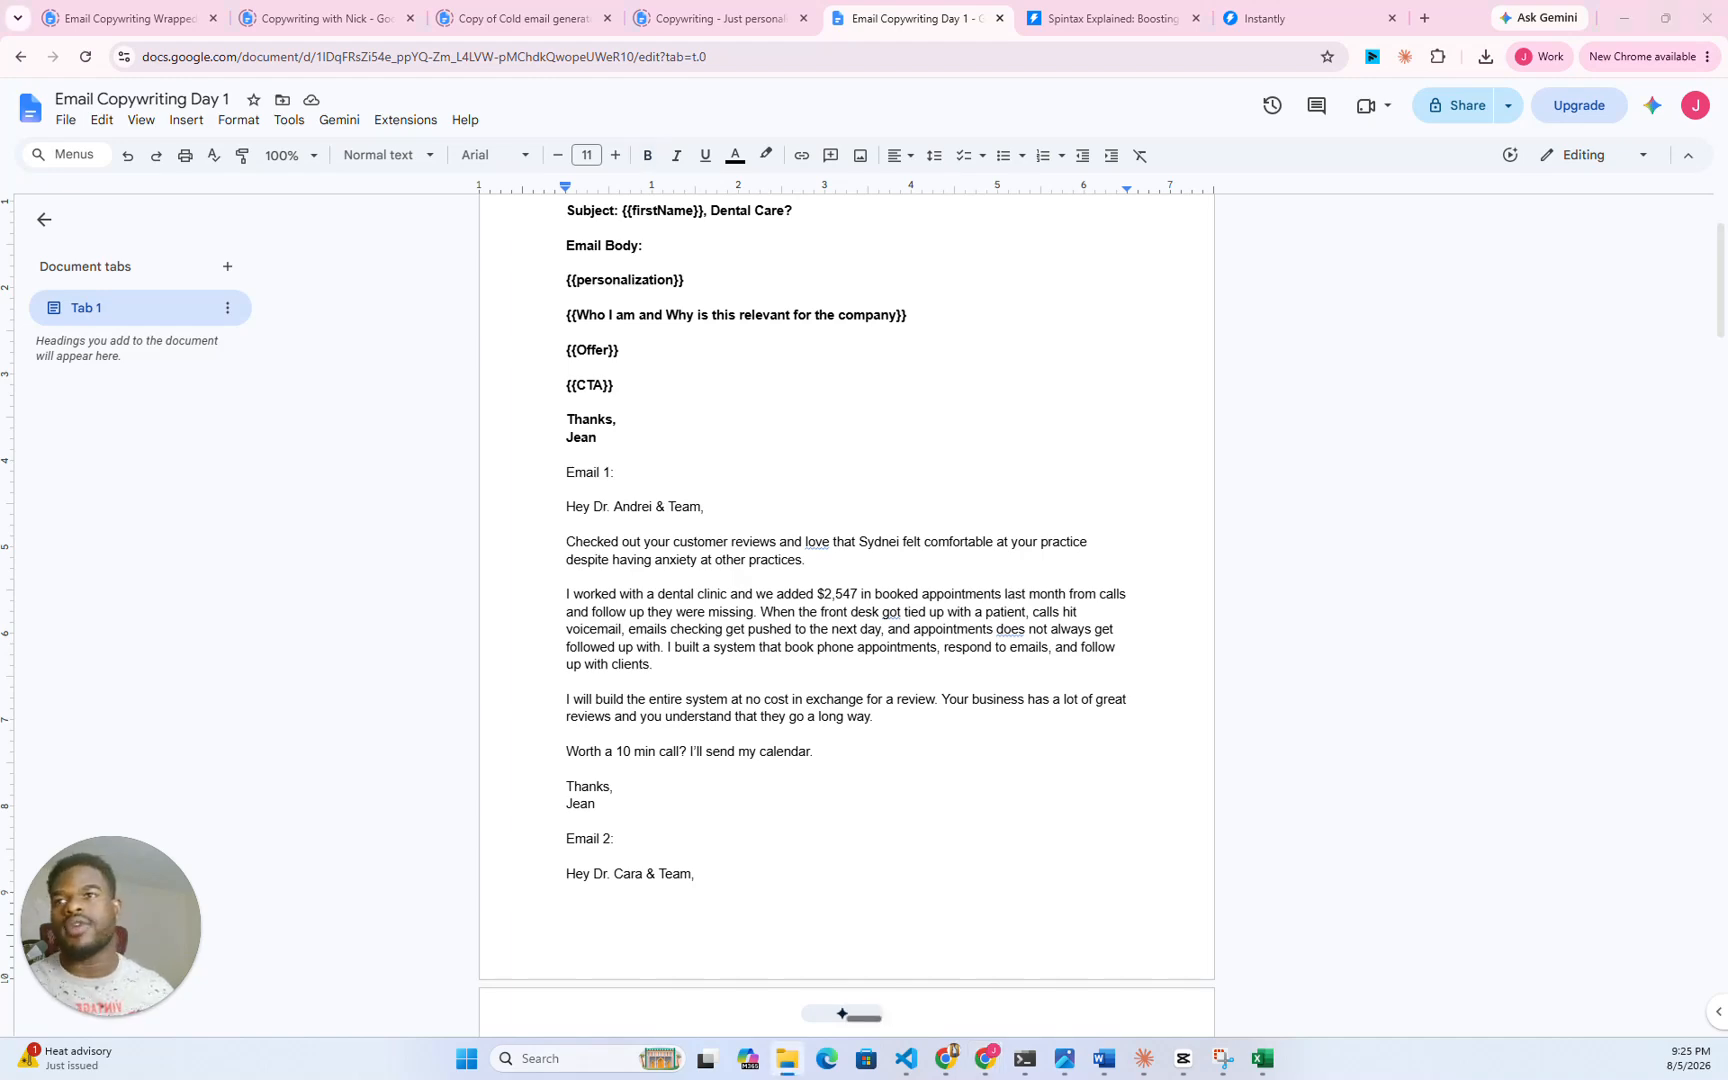
scroll(843, 1013, down, 15)
scroll(843, 1013, down, 20)
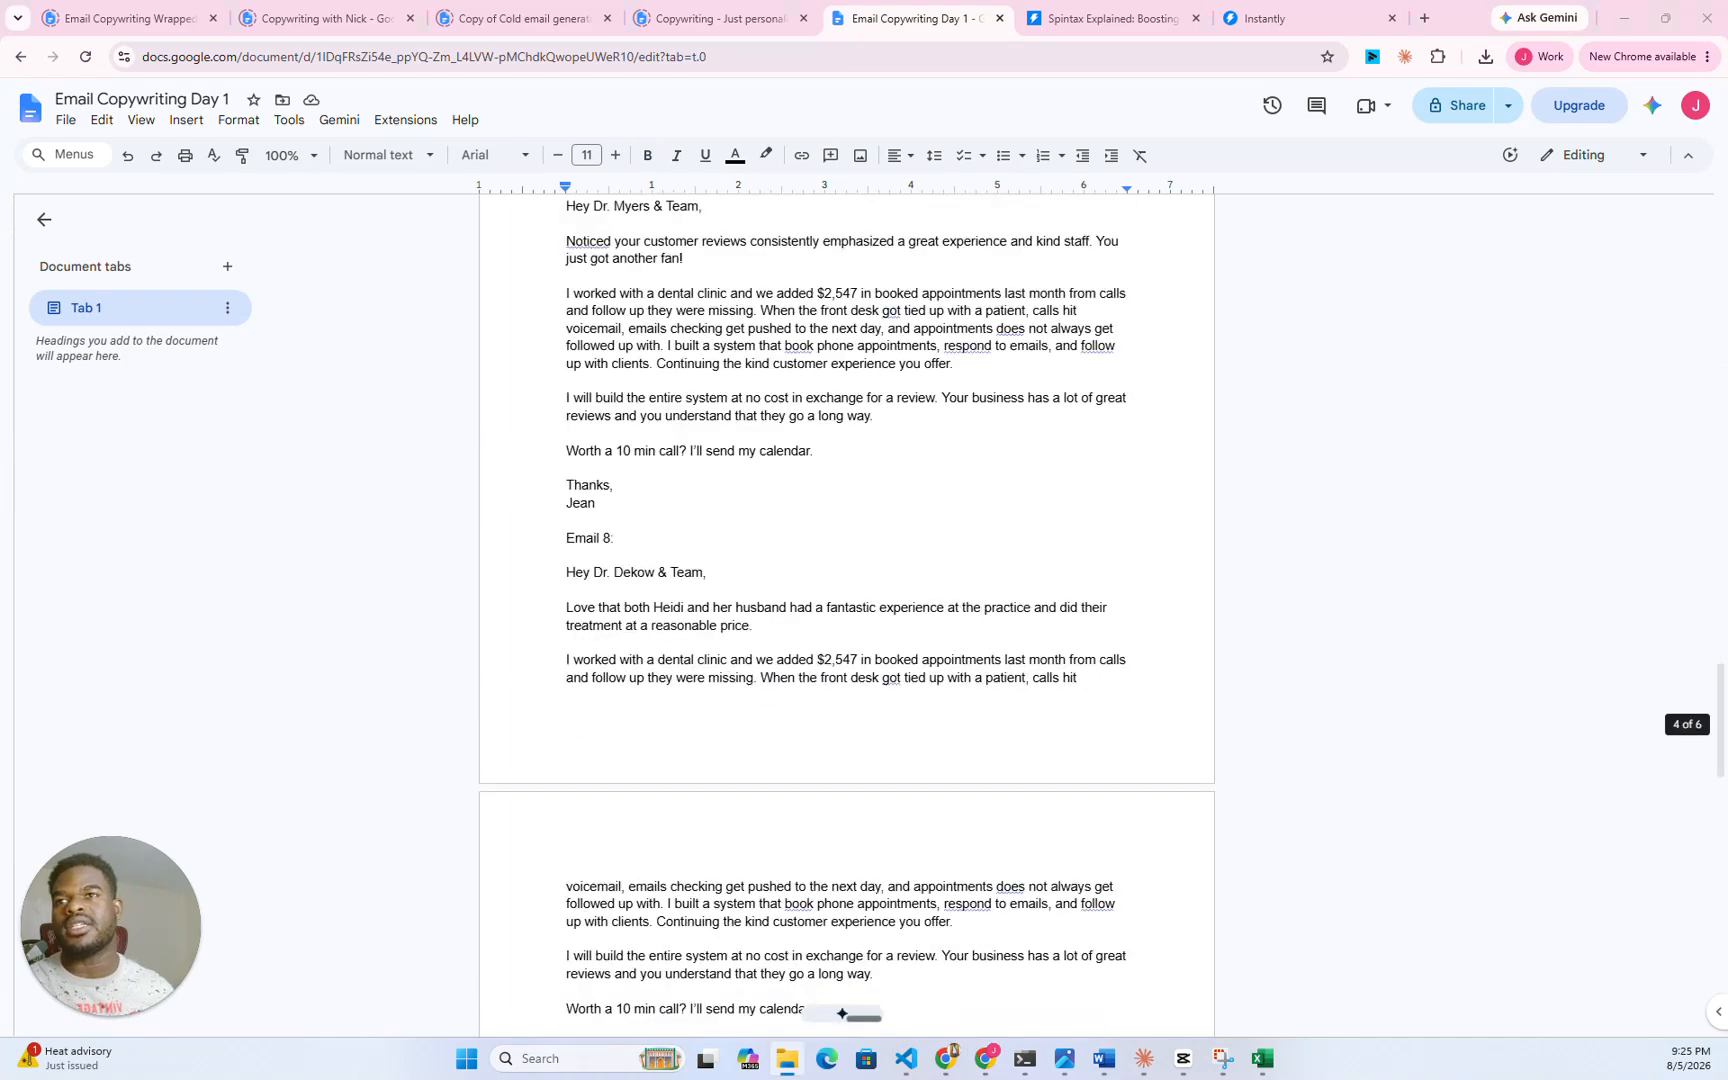
scroll(843, 1013, down, 8)
scroll(843, 1013, up, 15)
scroll(843, 1013, up, 12)
scroll(846, 615, up, 6)
triple_click(680, 640)
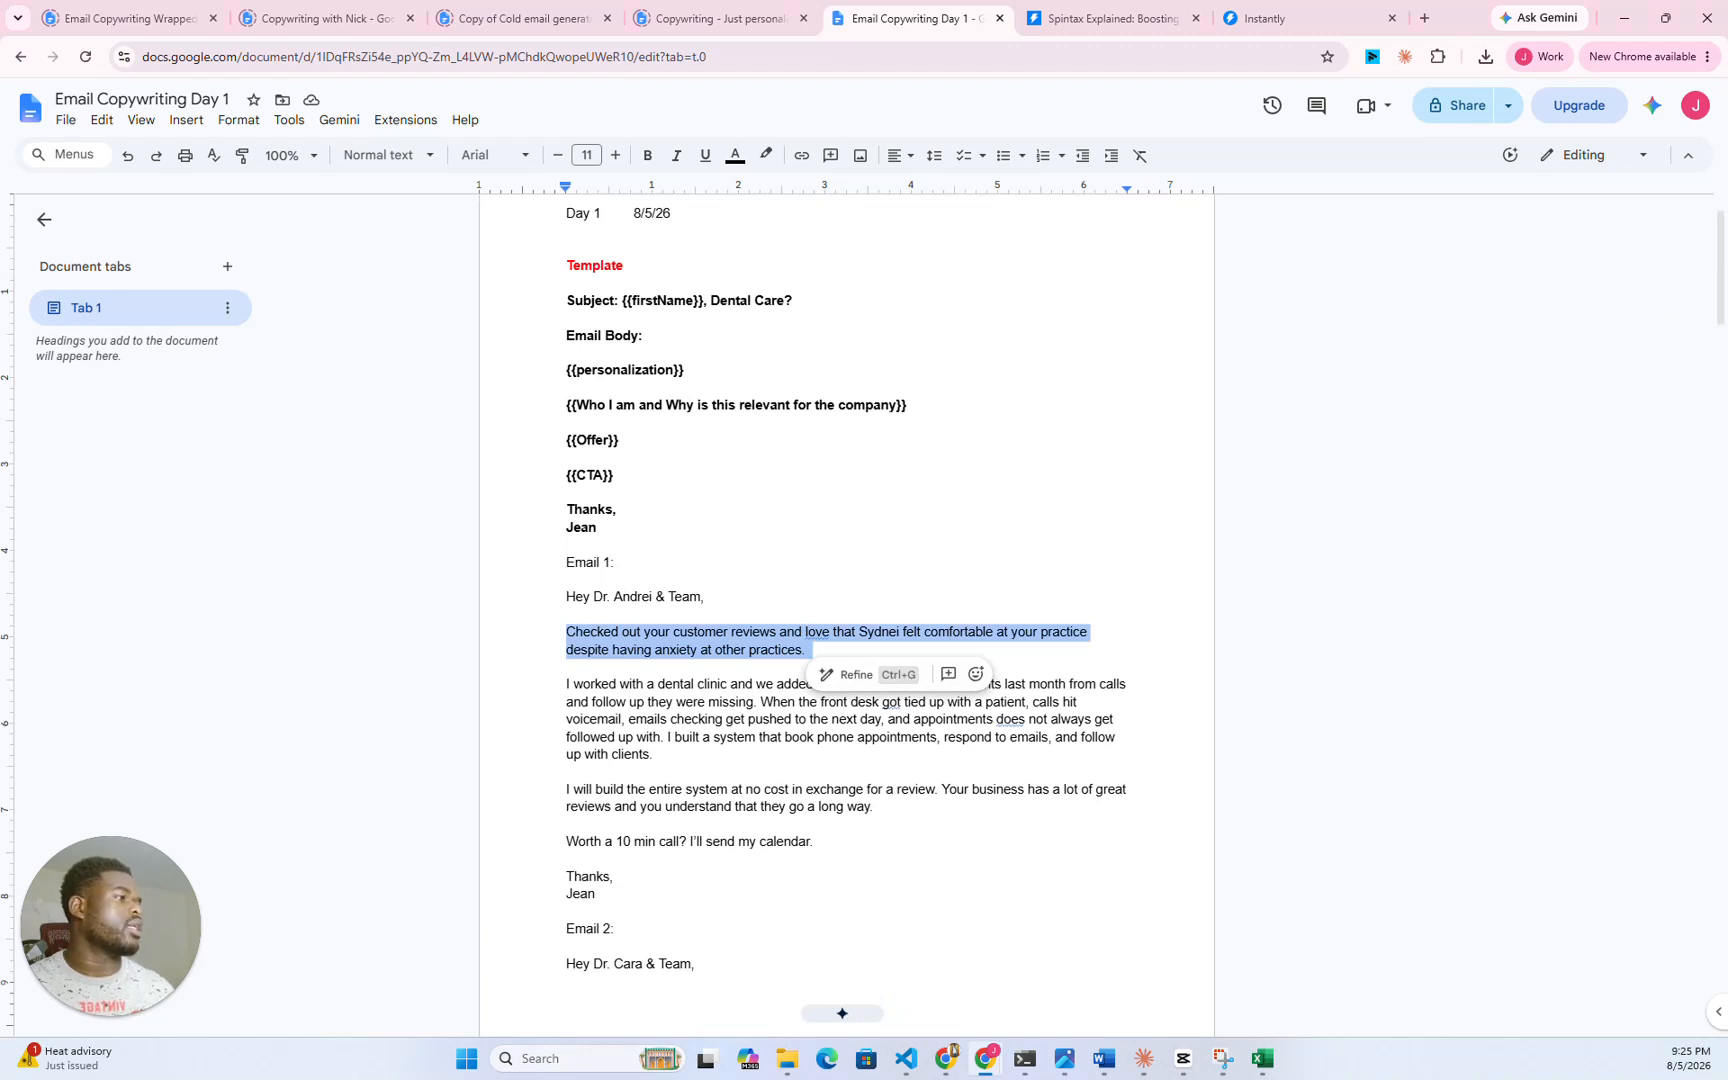
- Switch to the 08-03-2026-dentists-outreach workbook in Excel, show the Generic & Free Emails sheet and widen the Personalization column to fit its text
key(super+e)
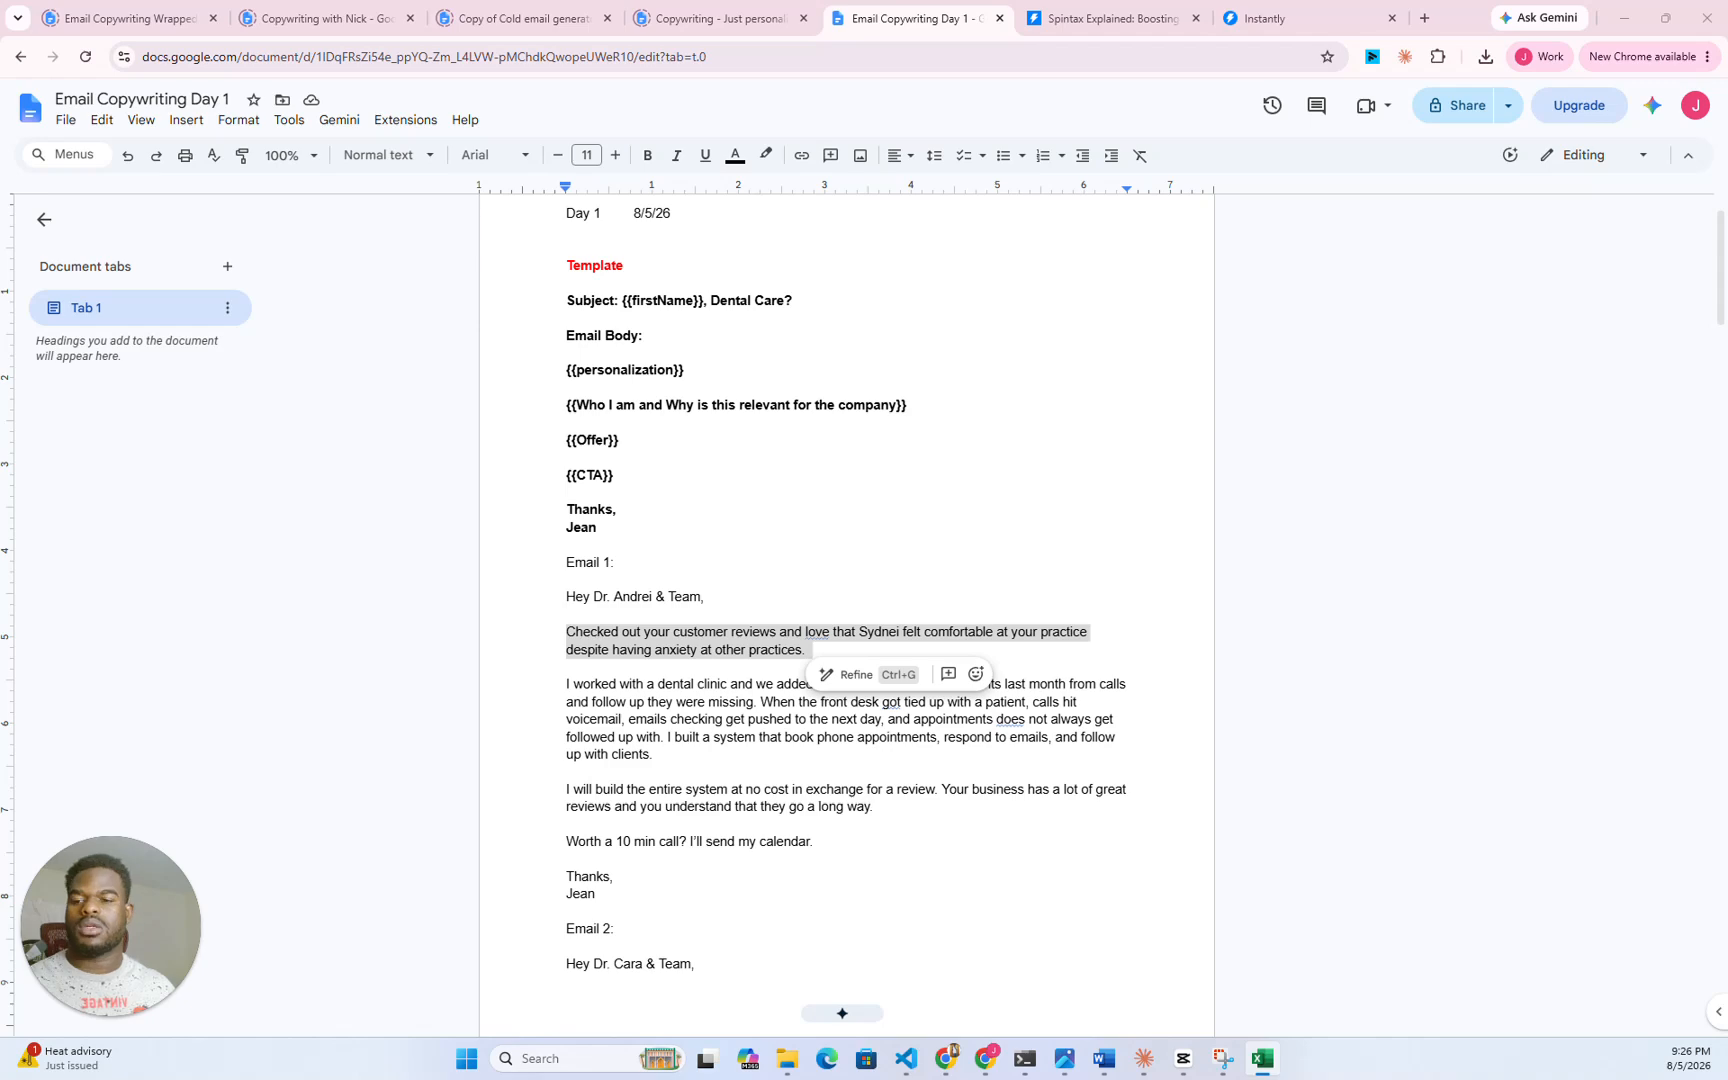
key(alt+Tab)
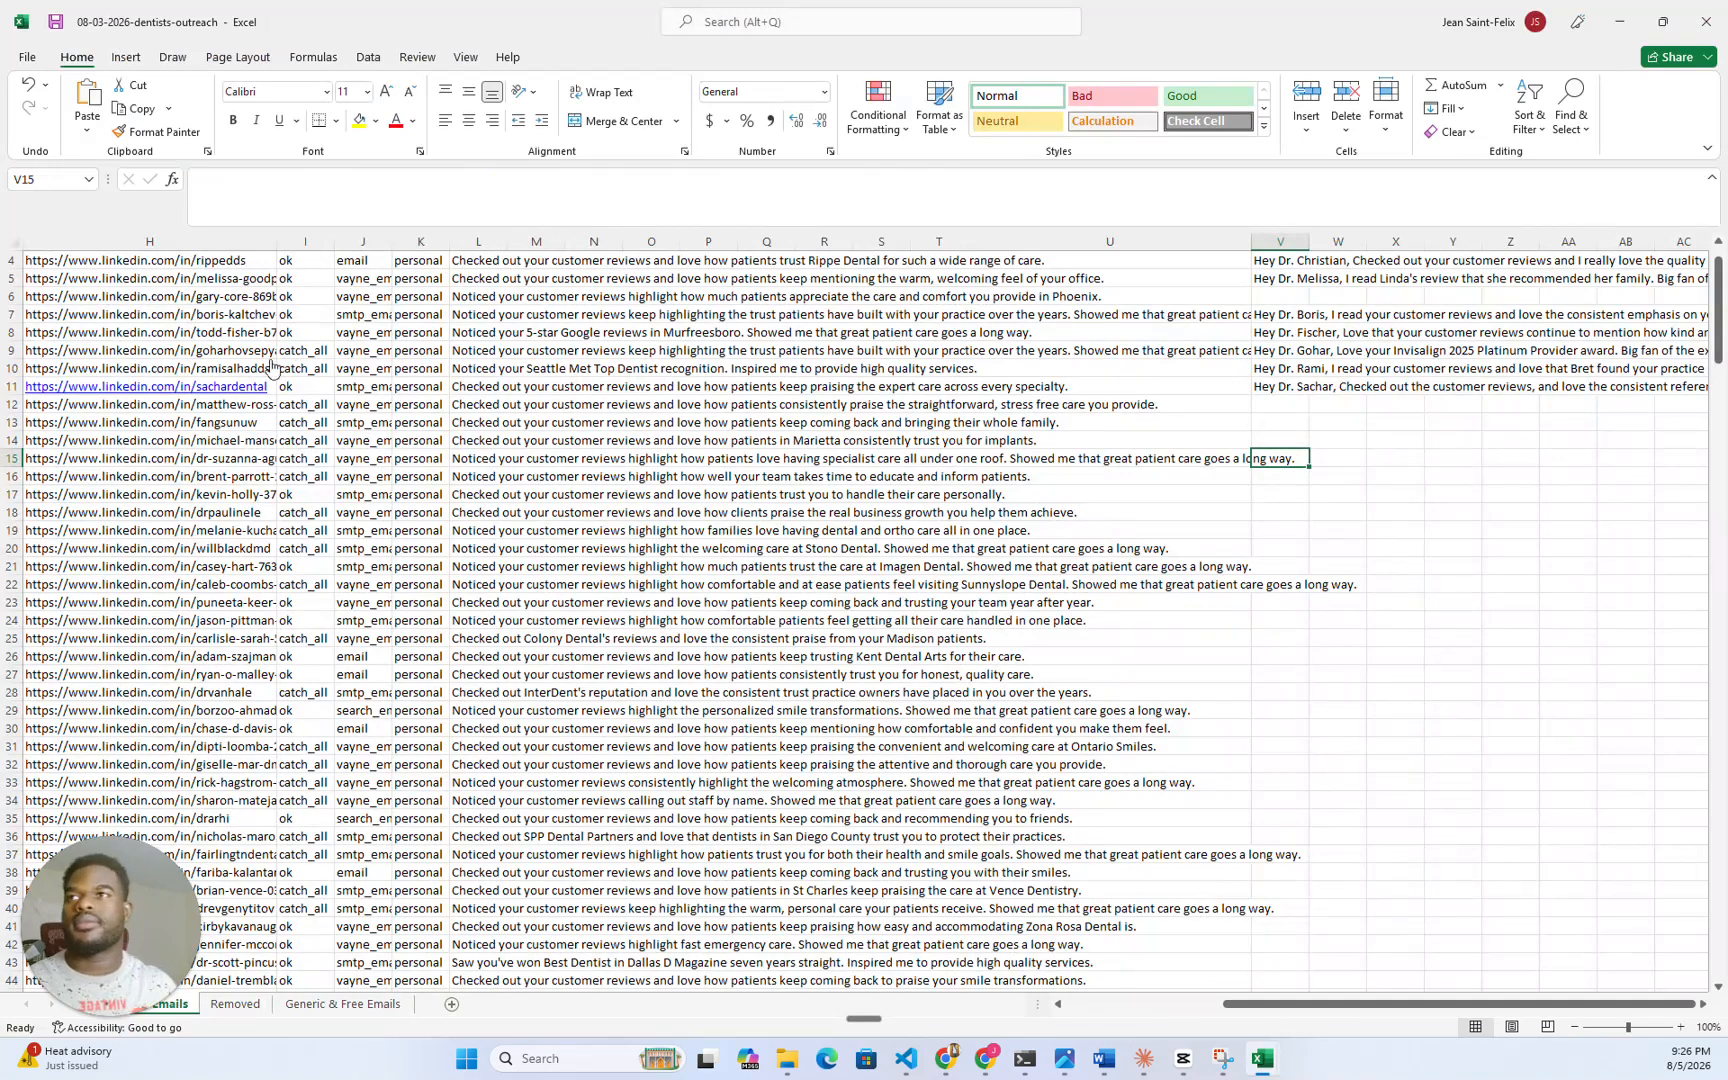
click(368, 1006)
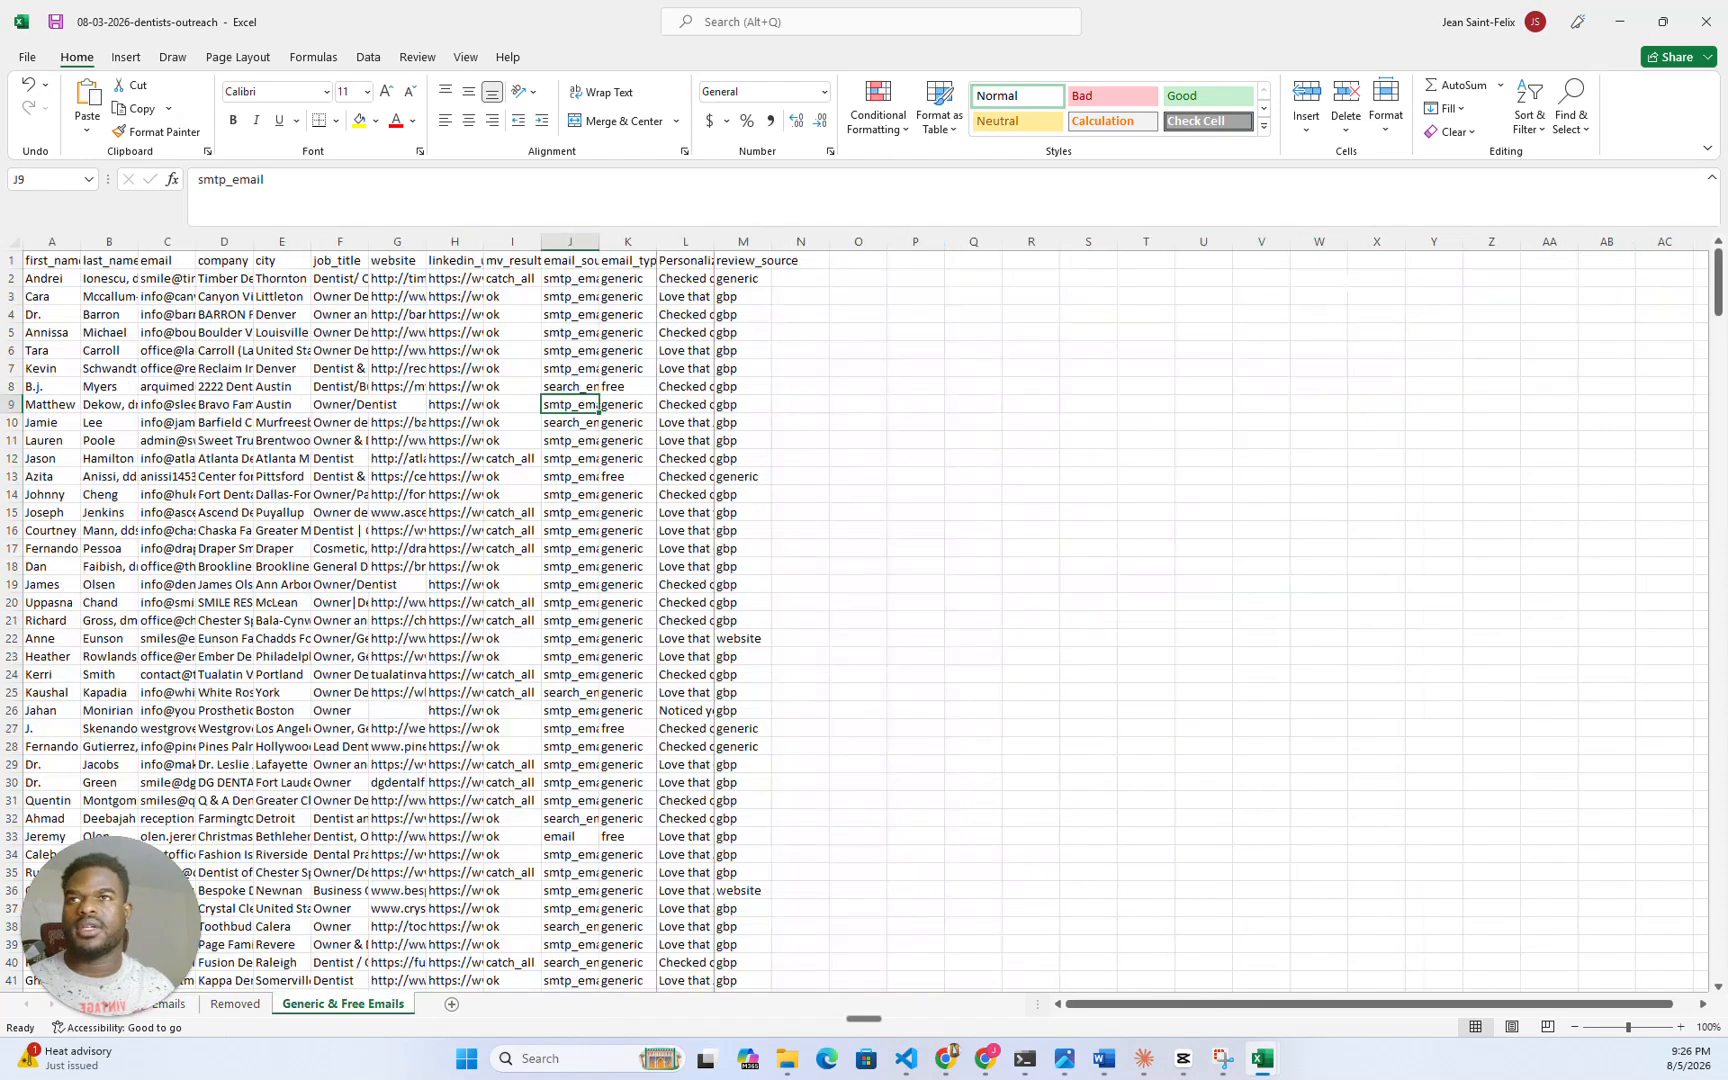
double_click(714, 241)
click(1487, 296)
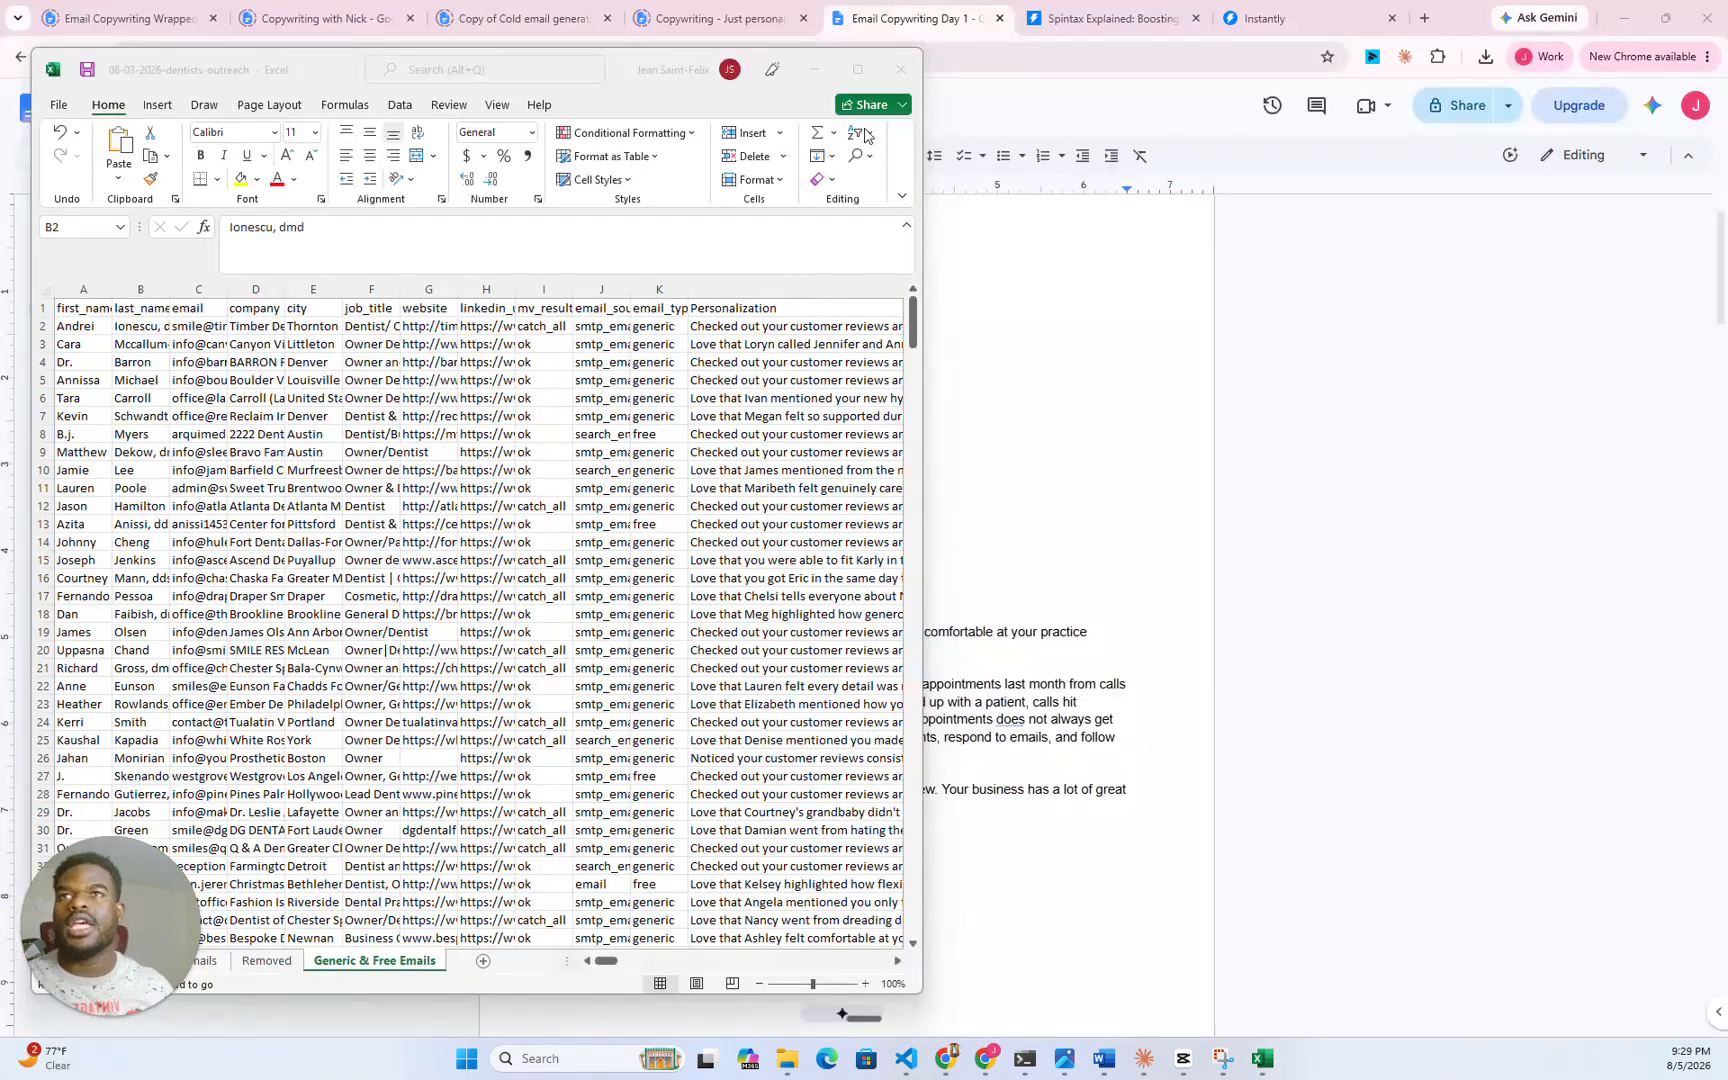
- Maximize the workbook window and examine the first lead's details and personalization line in row 2
click(857, 69)
click(926, 296)
key(Up)
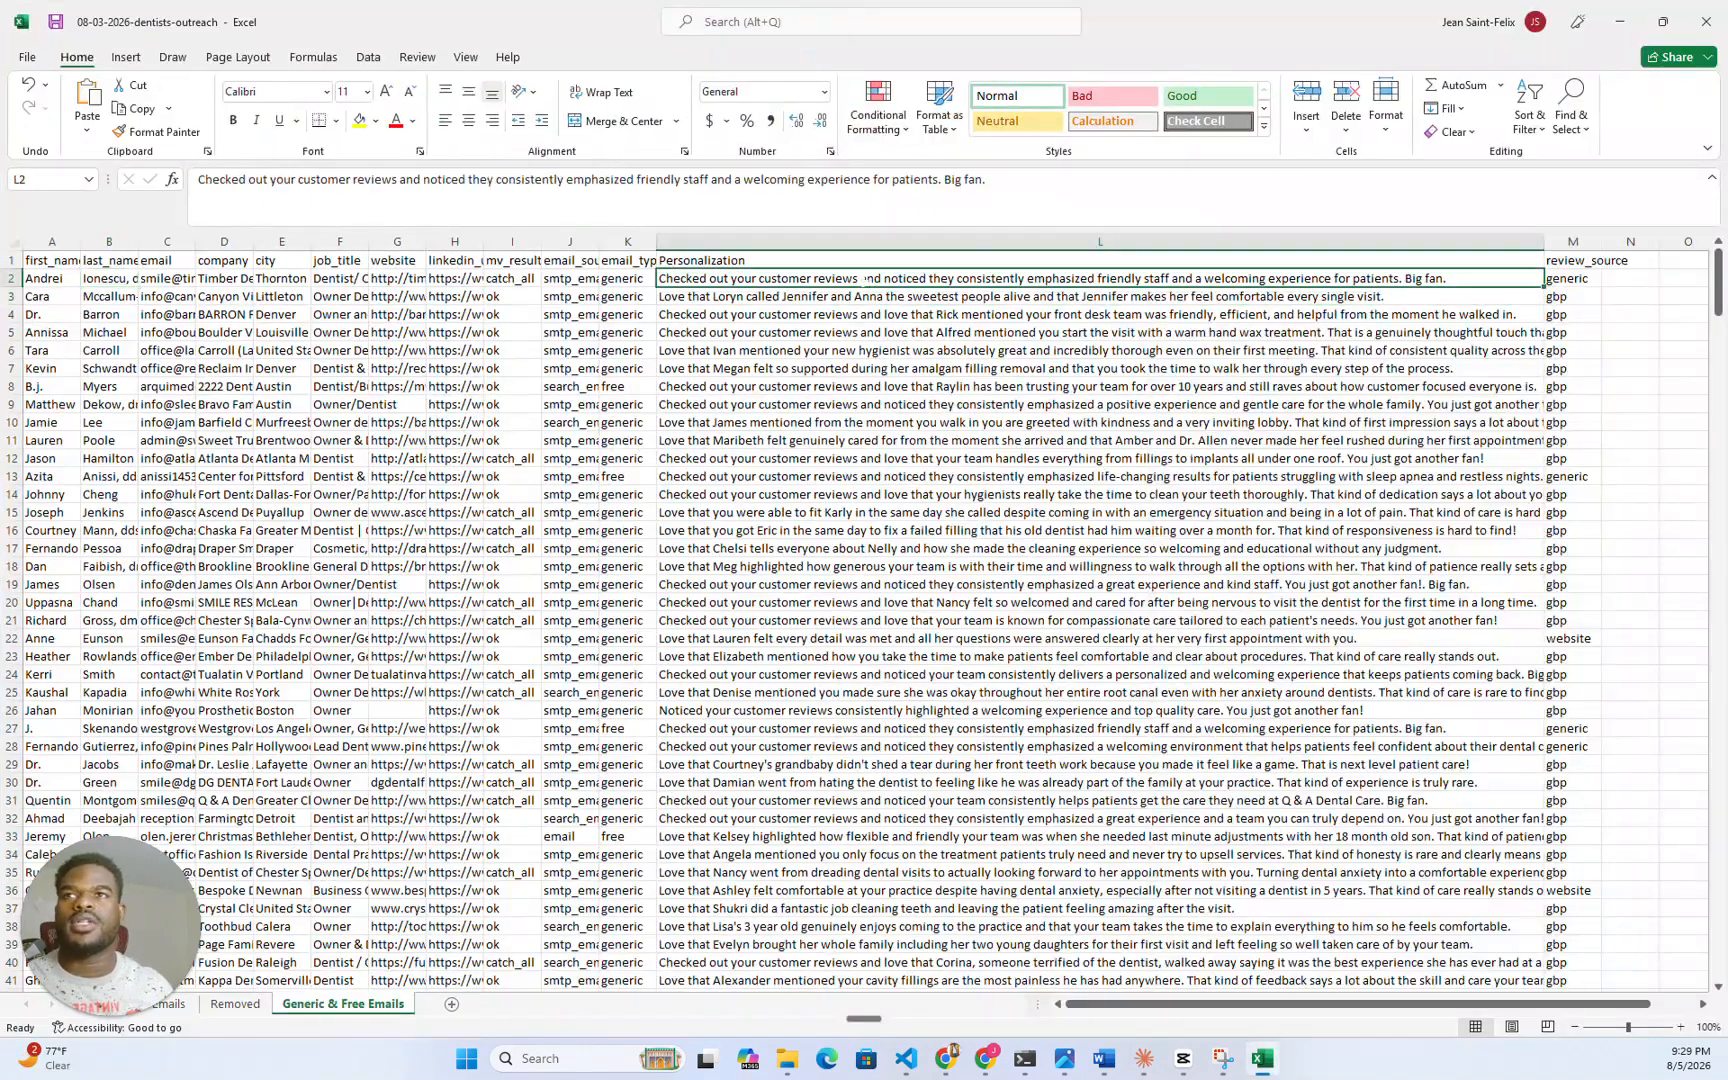
key(Home)
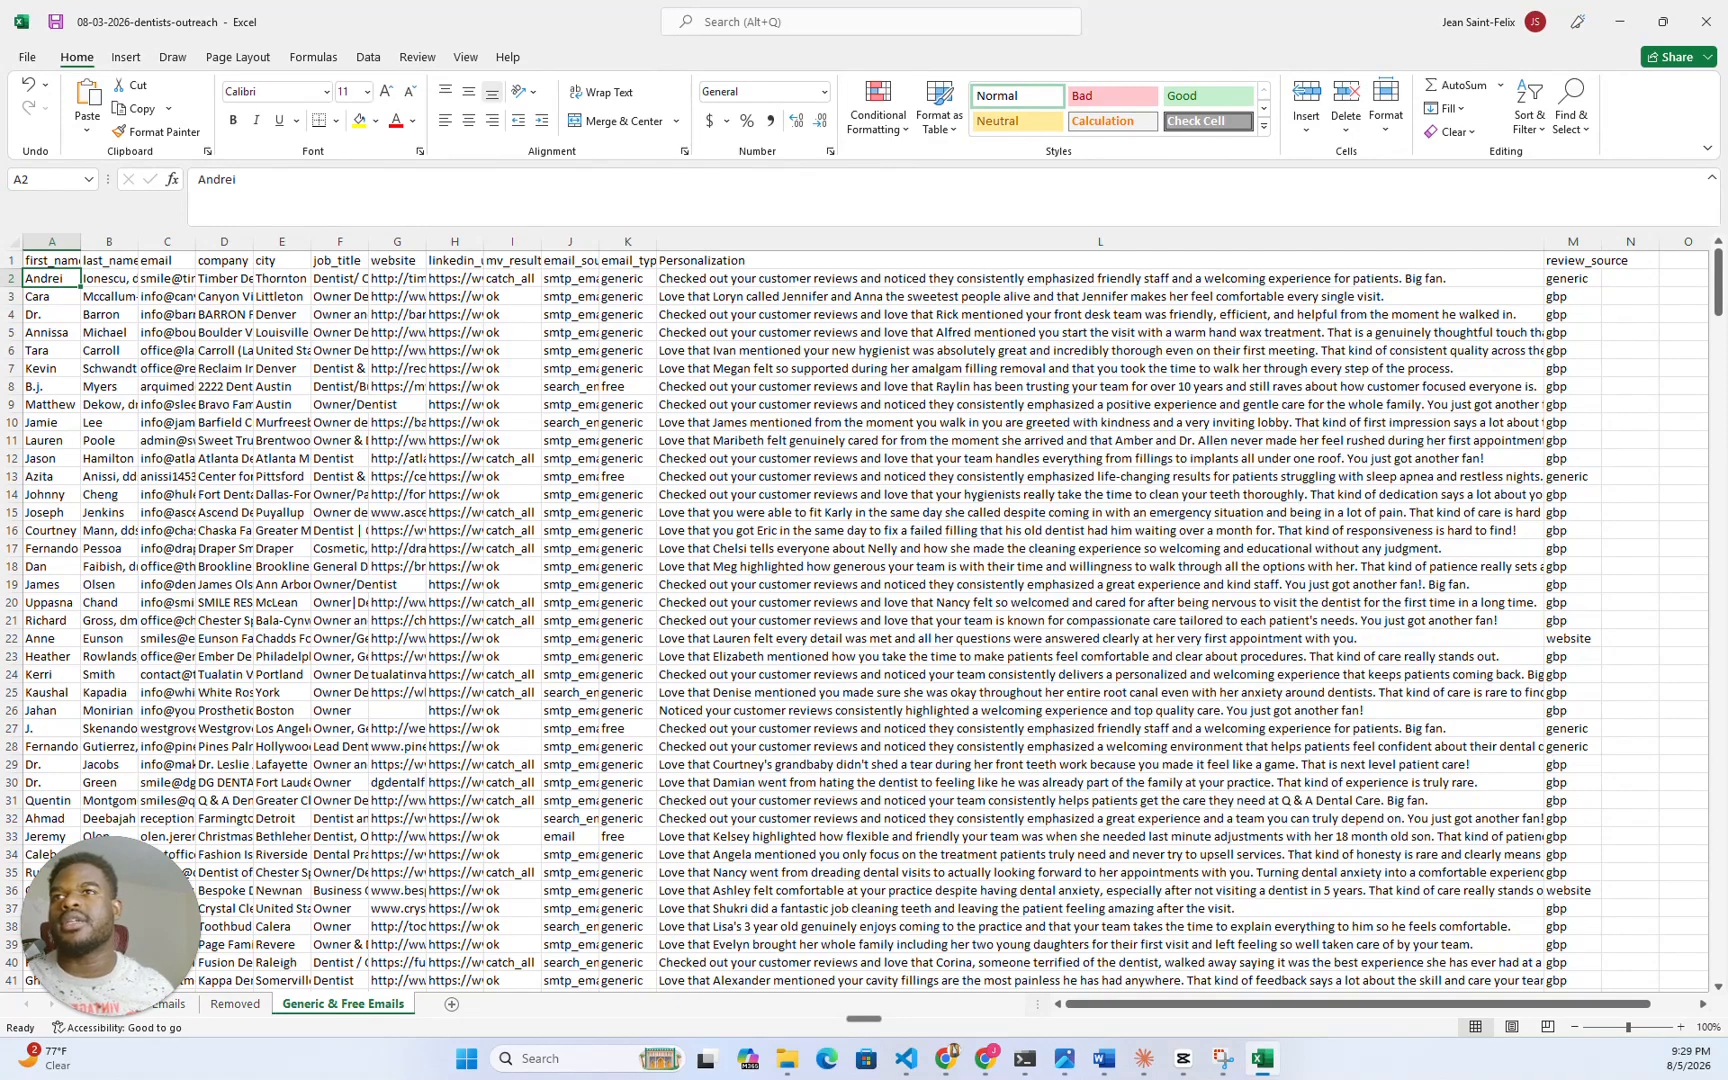
click(512, 296)
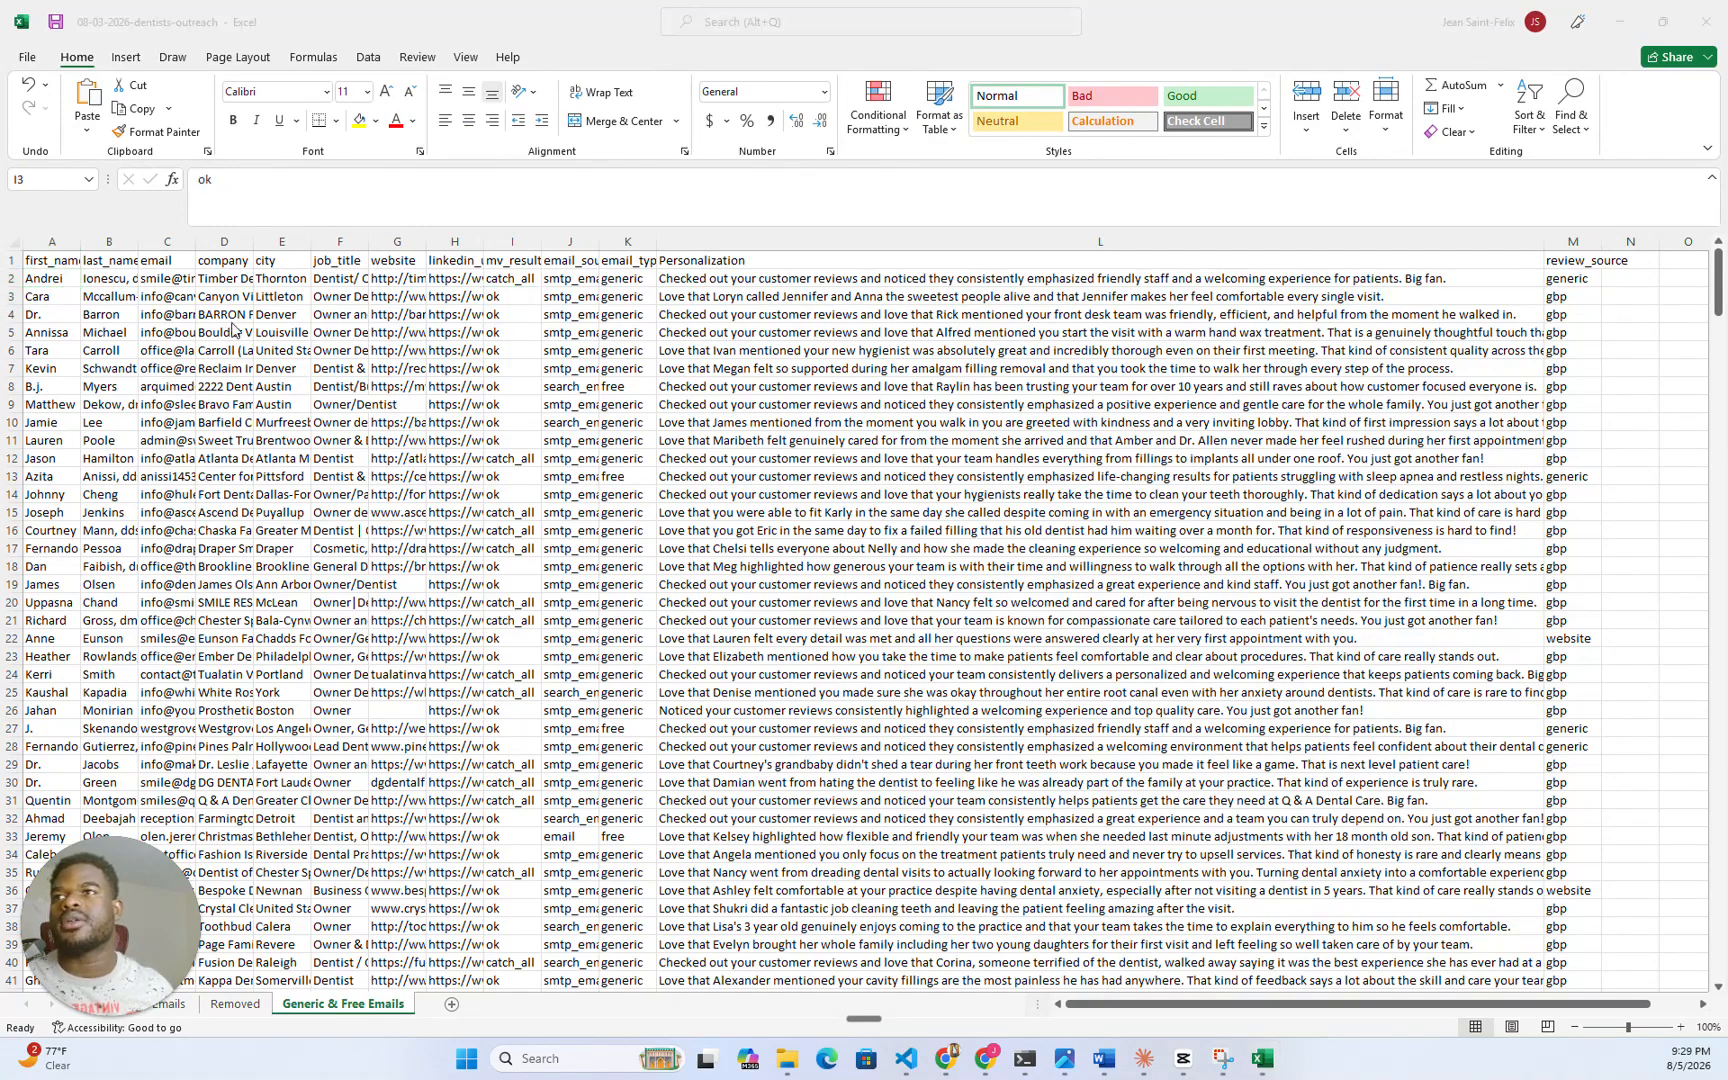
- Turn the website address in row 2 into a hyperlink, open timberdentalcolorado.com from it and shrink the workbook window
click(395, 280)
click(395, 280)
text(http://www.canyonviewdentist.com)
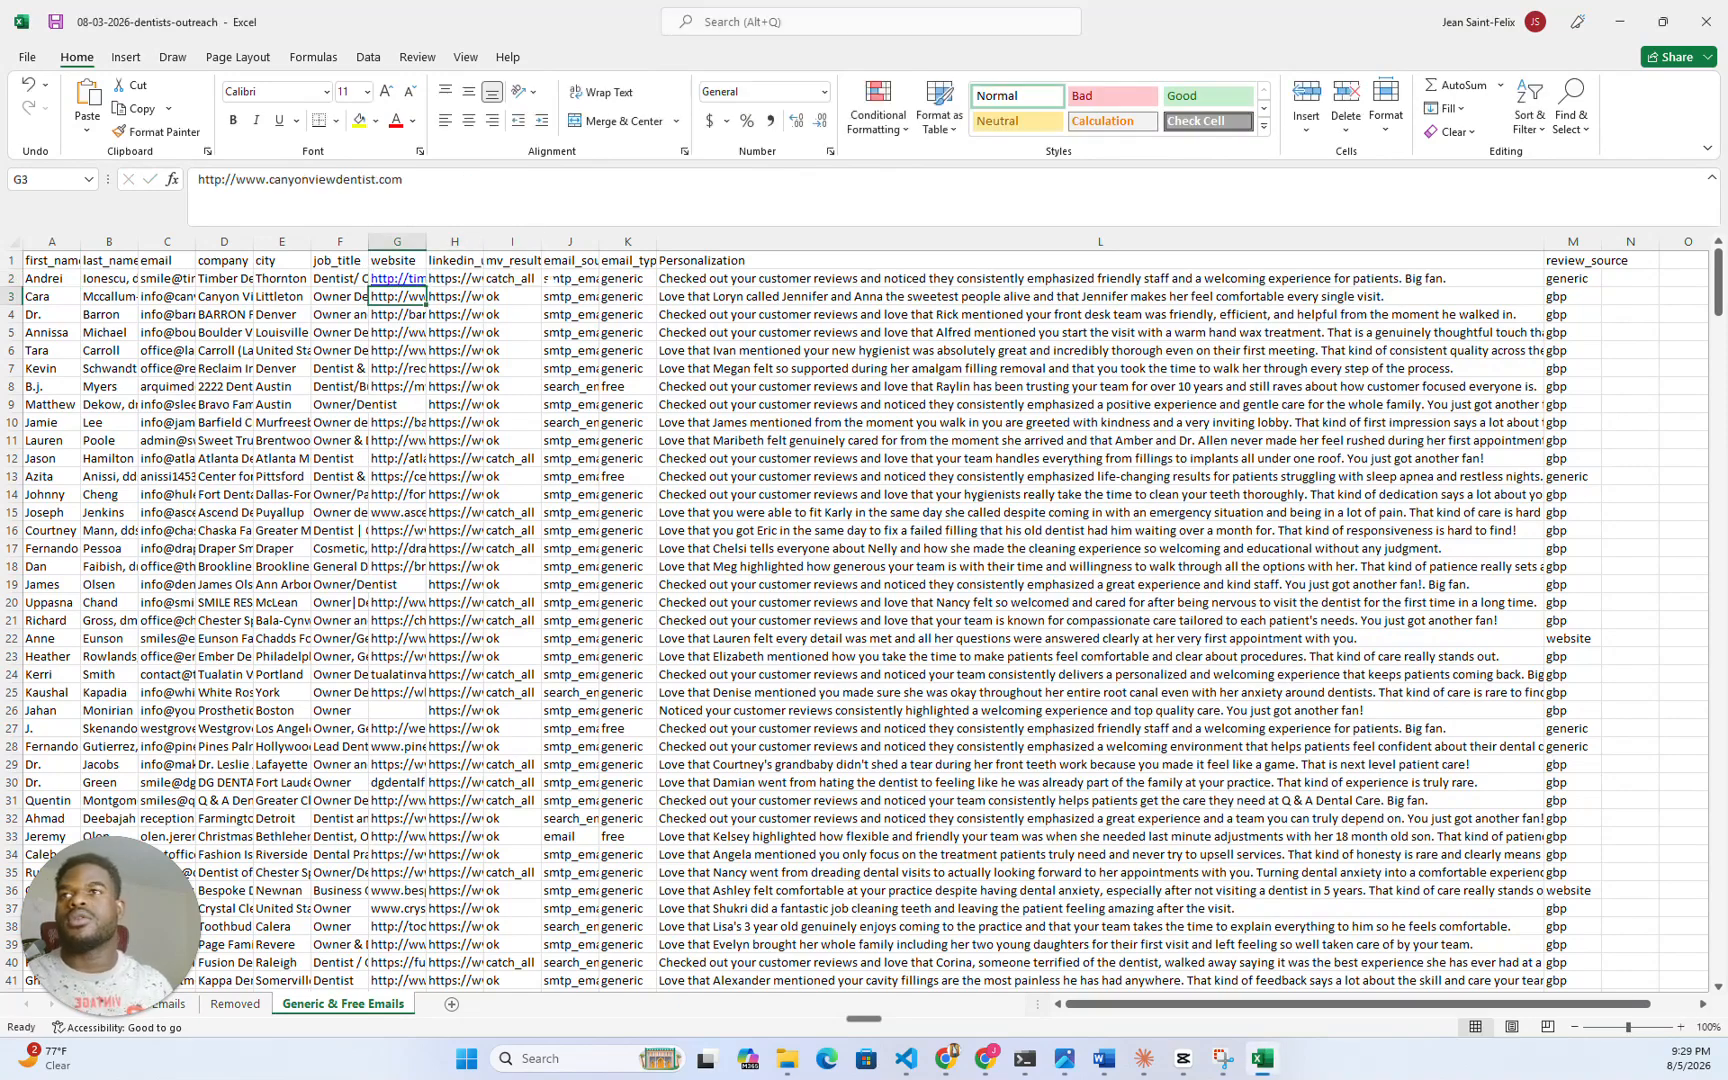
key(ctrl+z)
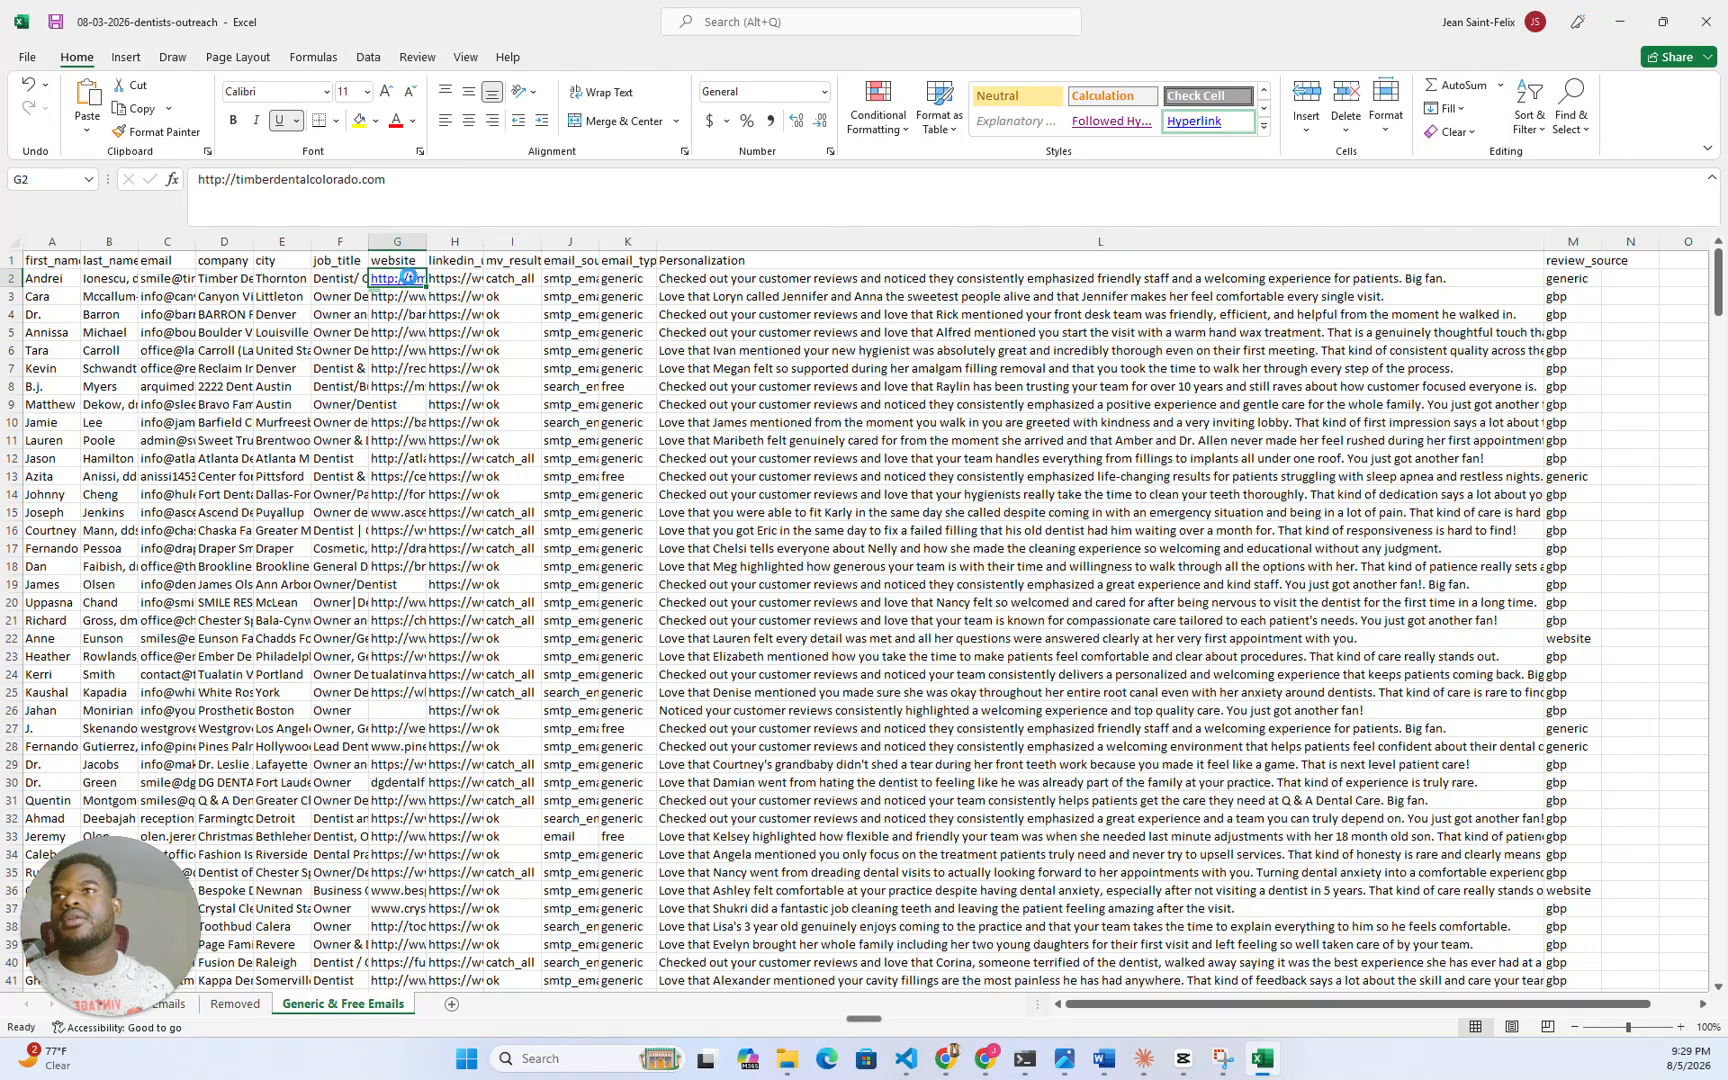
click(1662, 21)
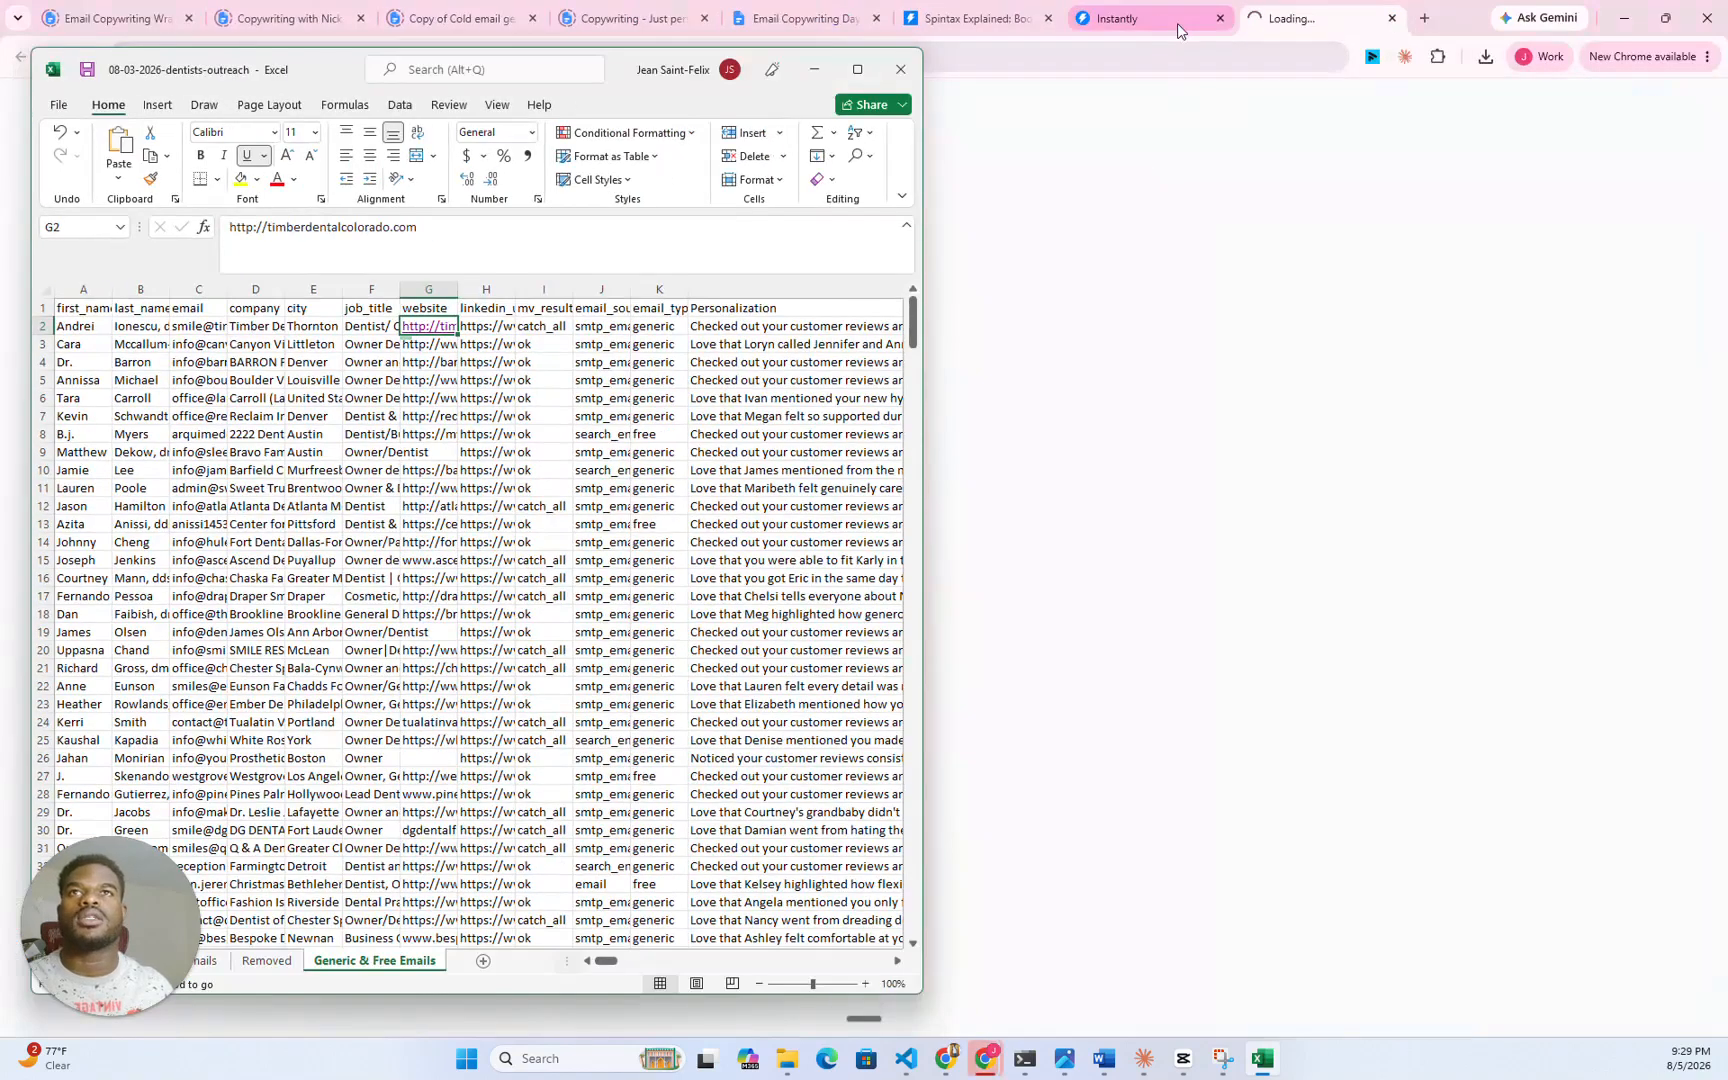
key(ctrl+Right)
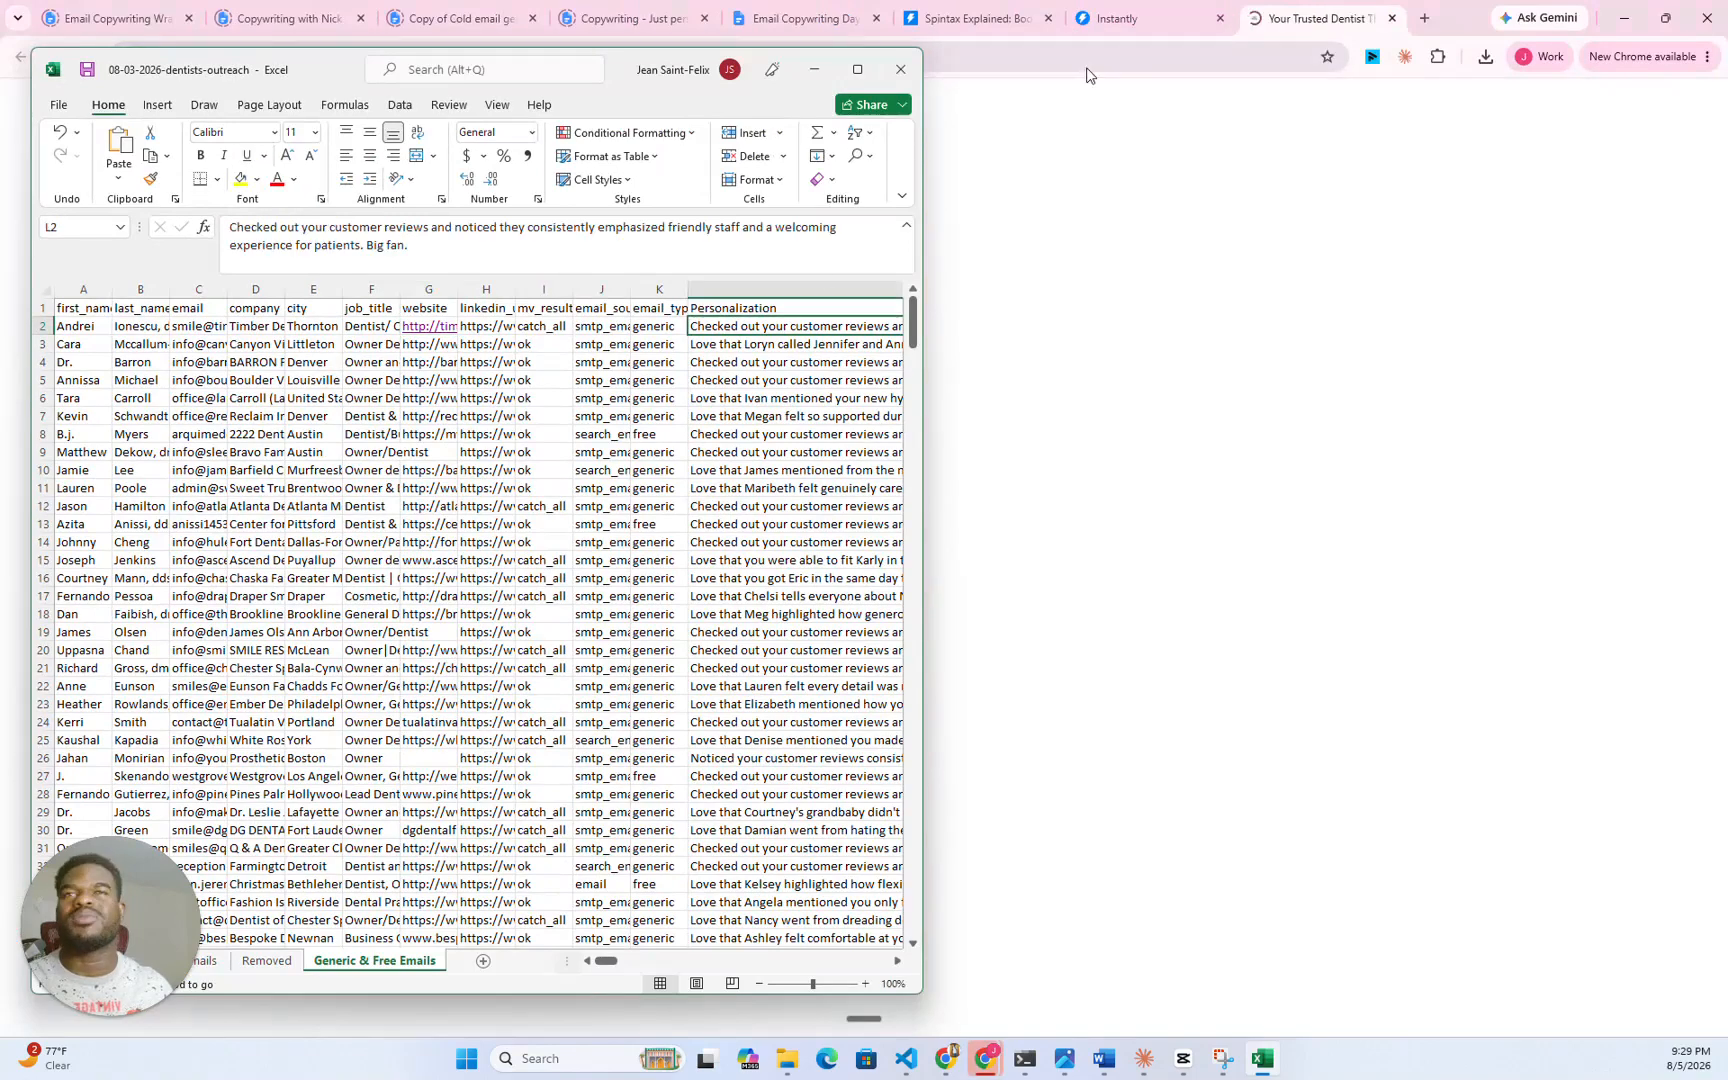
key(ctrl+Left)
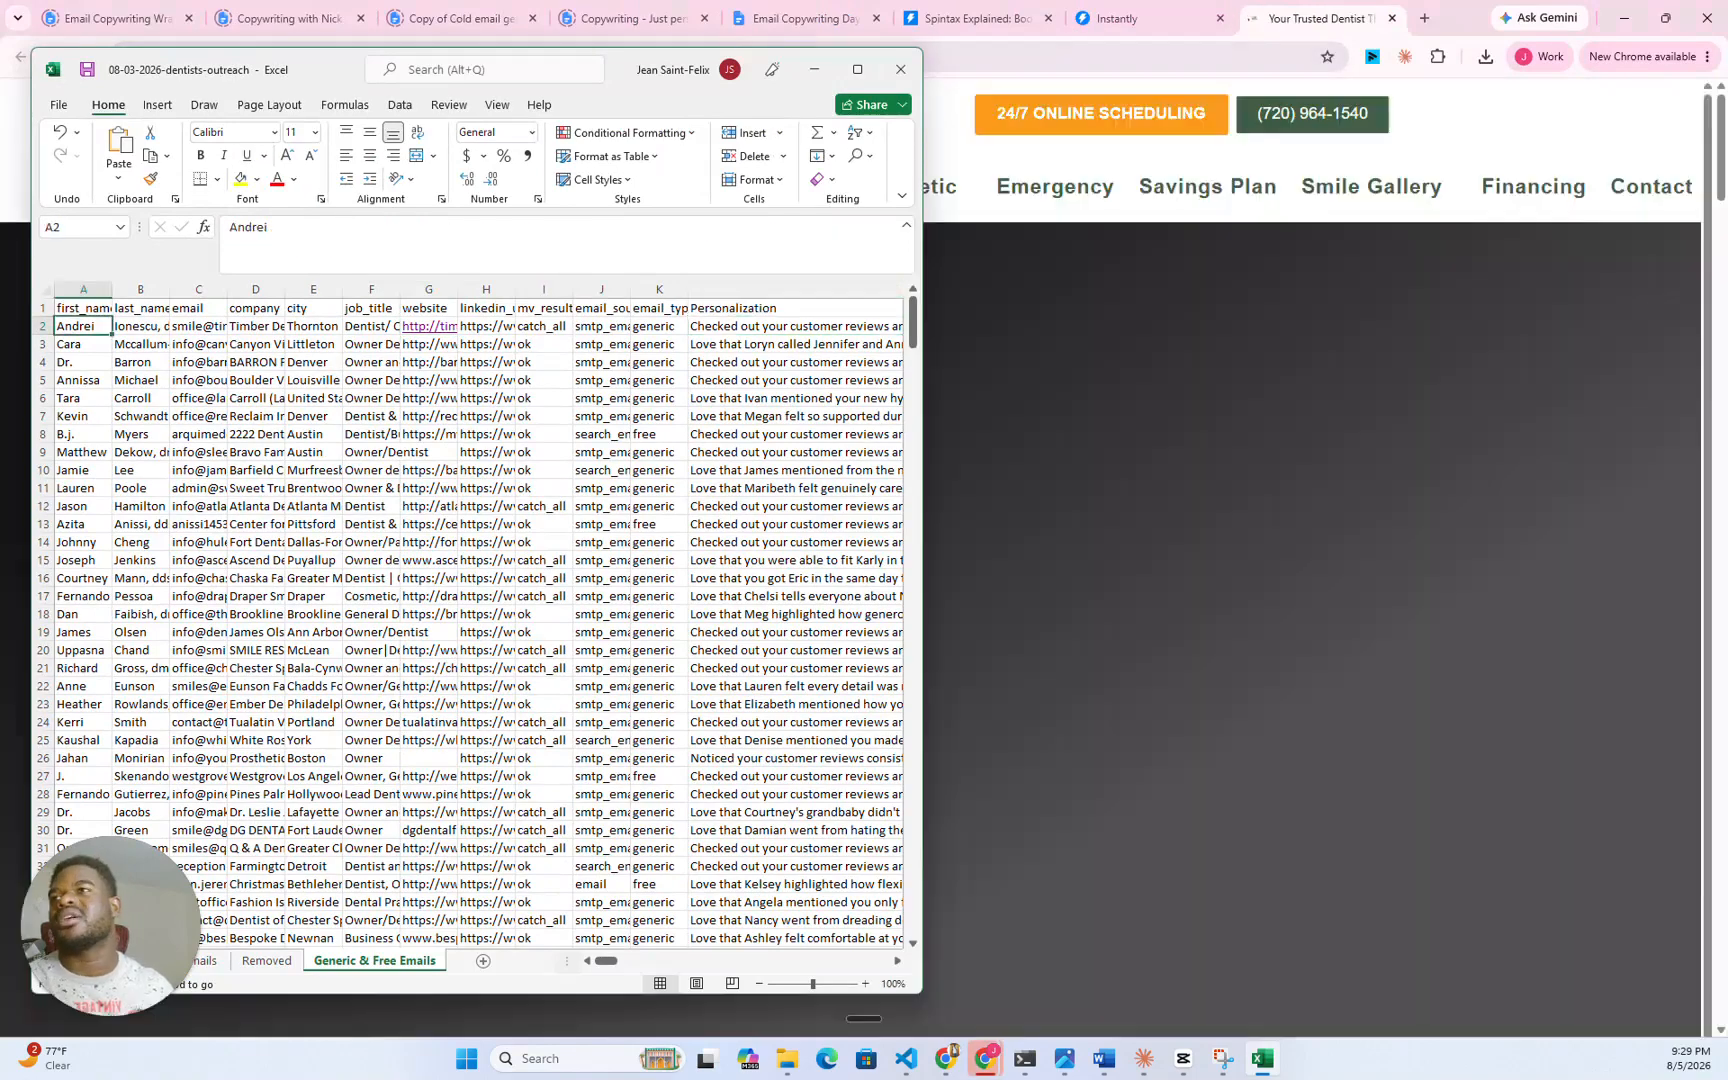
- Bring the Timber Dental website to the front in Chrome and look through its homepage for personalization material
click(1292, 316)
scroll(660, 608, down, 3)
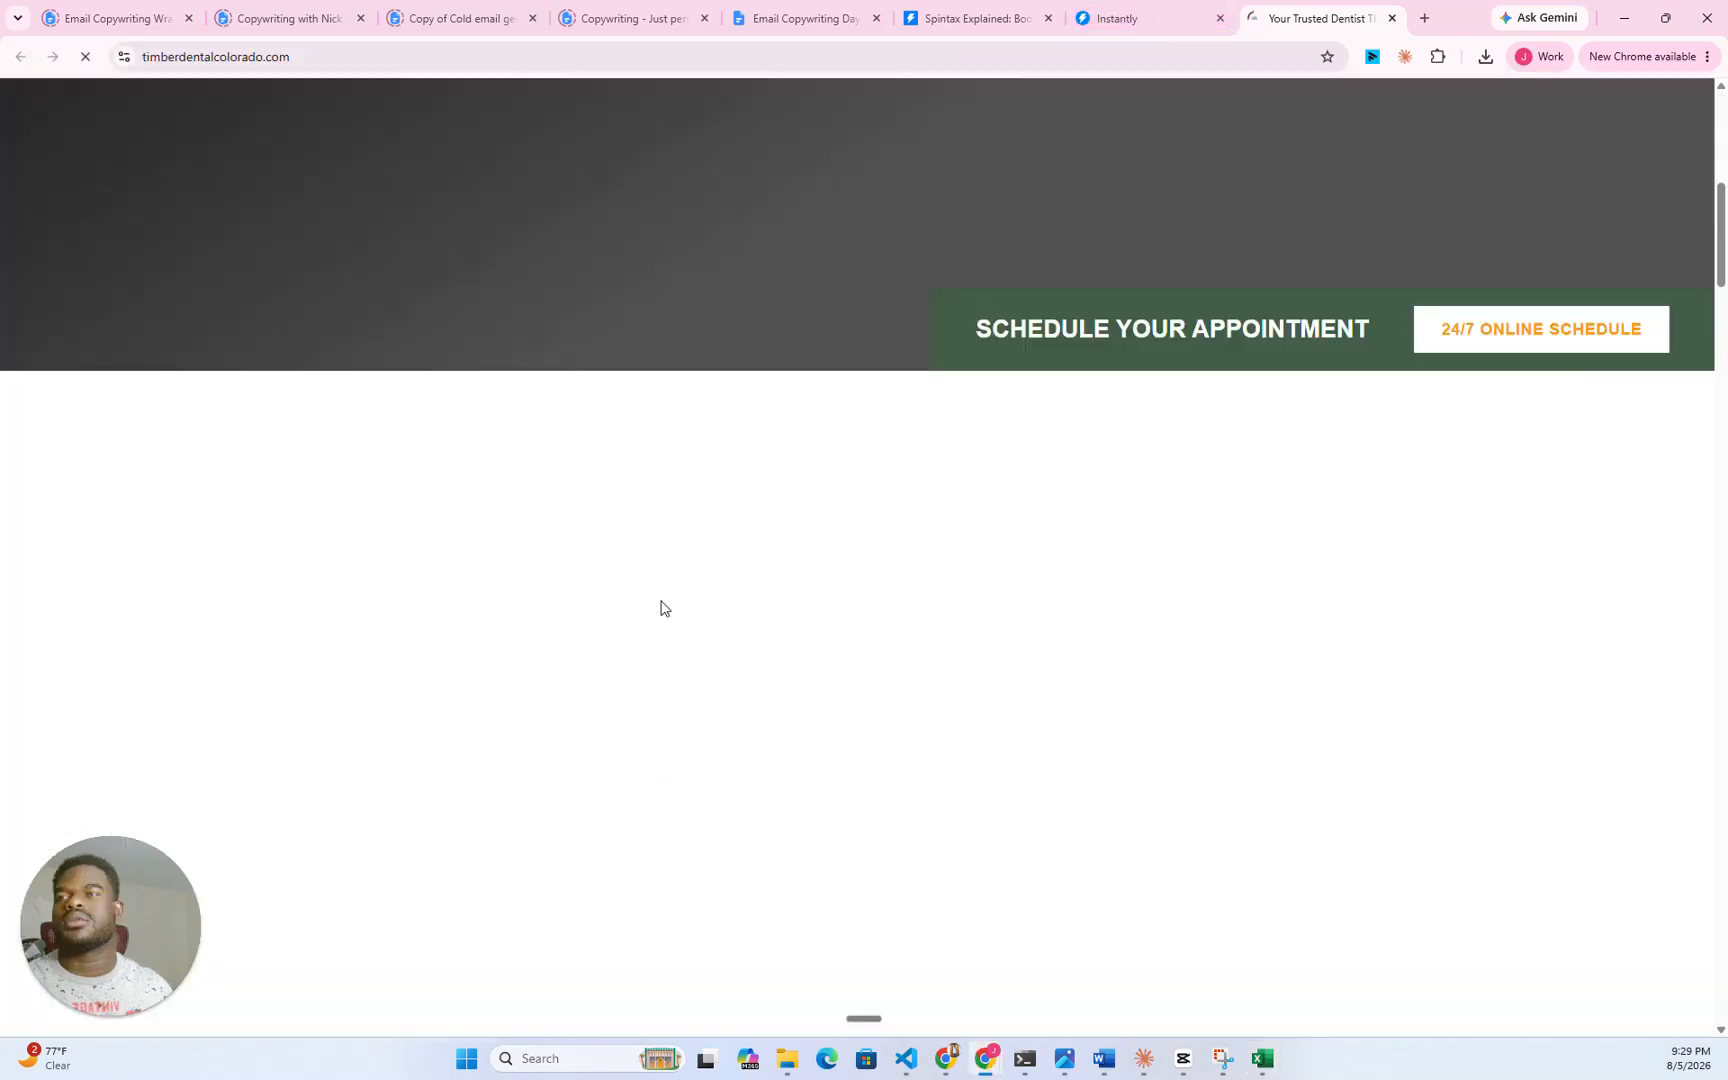
scroll(660, 600, down, 5)
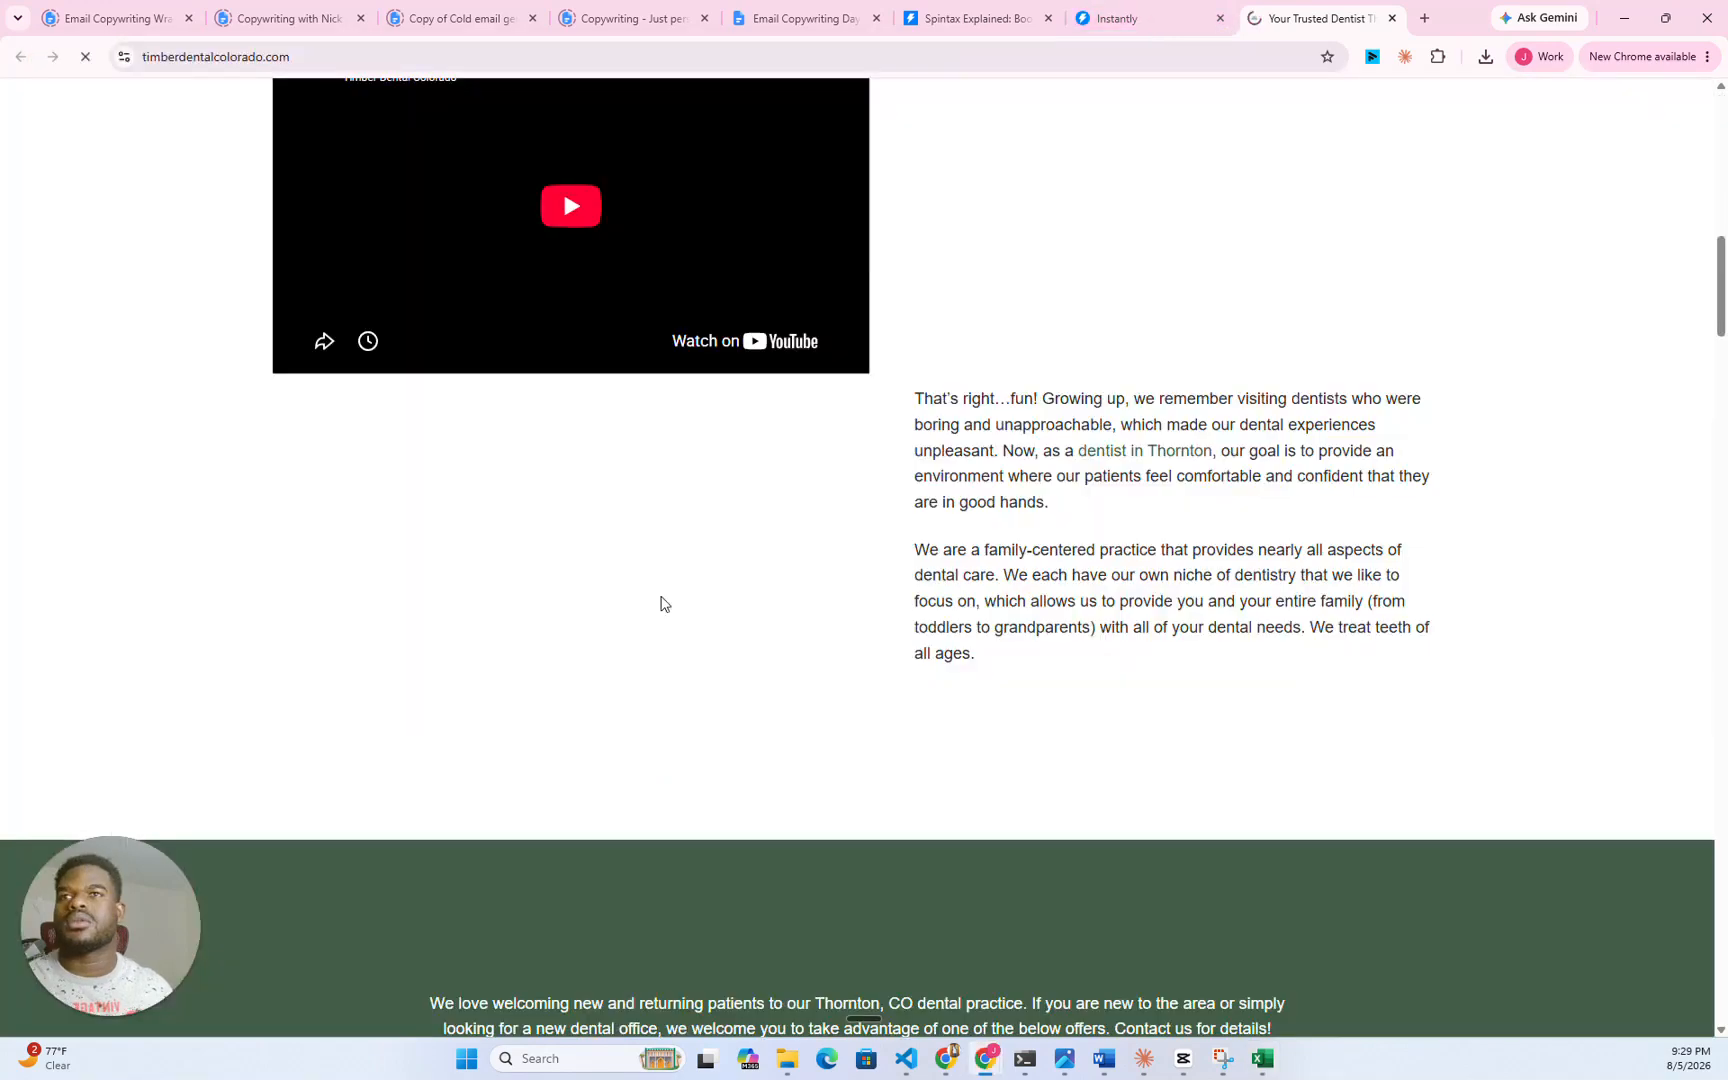
scroll(662, 603, down, 6)
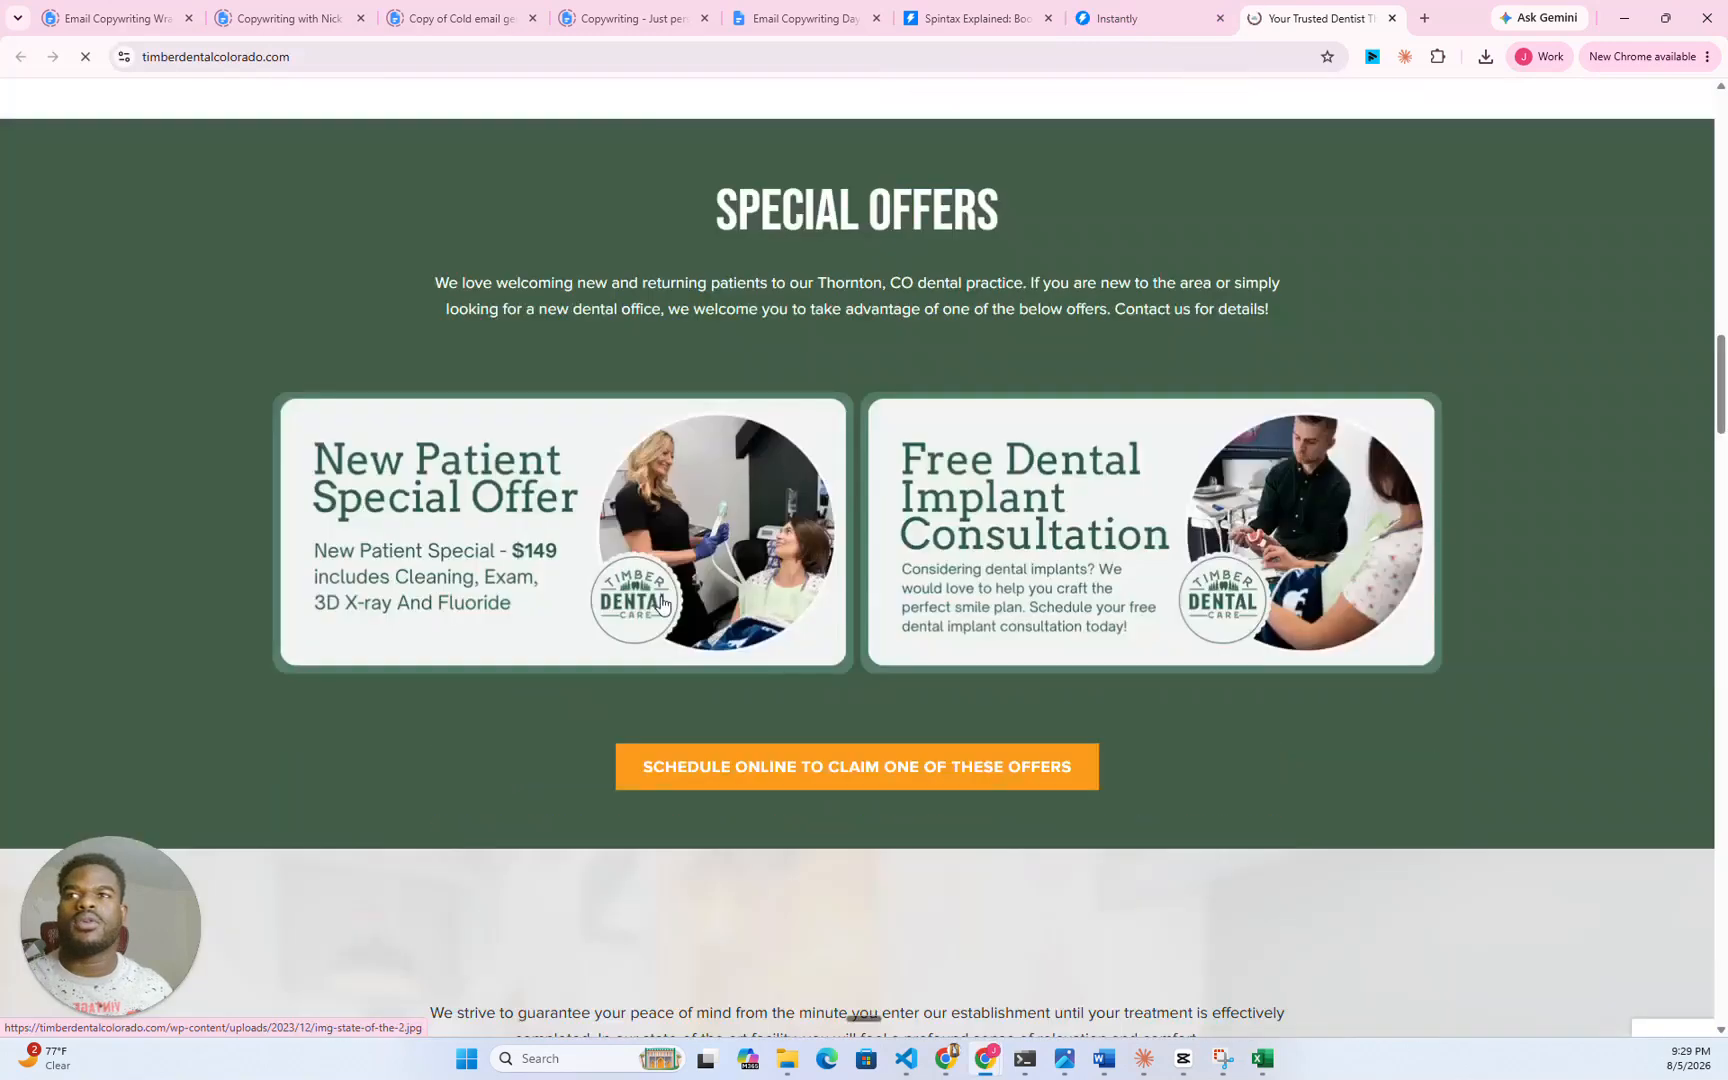
scroll(661, 602, down, 6)
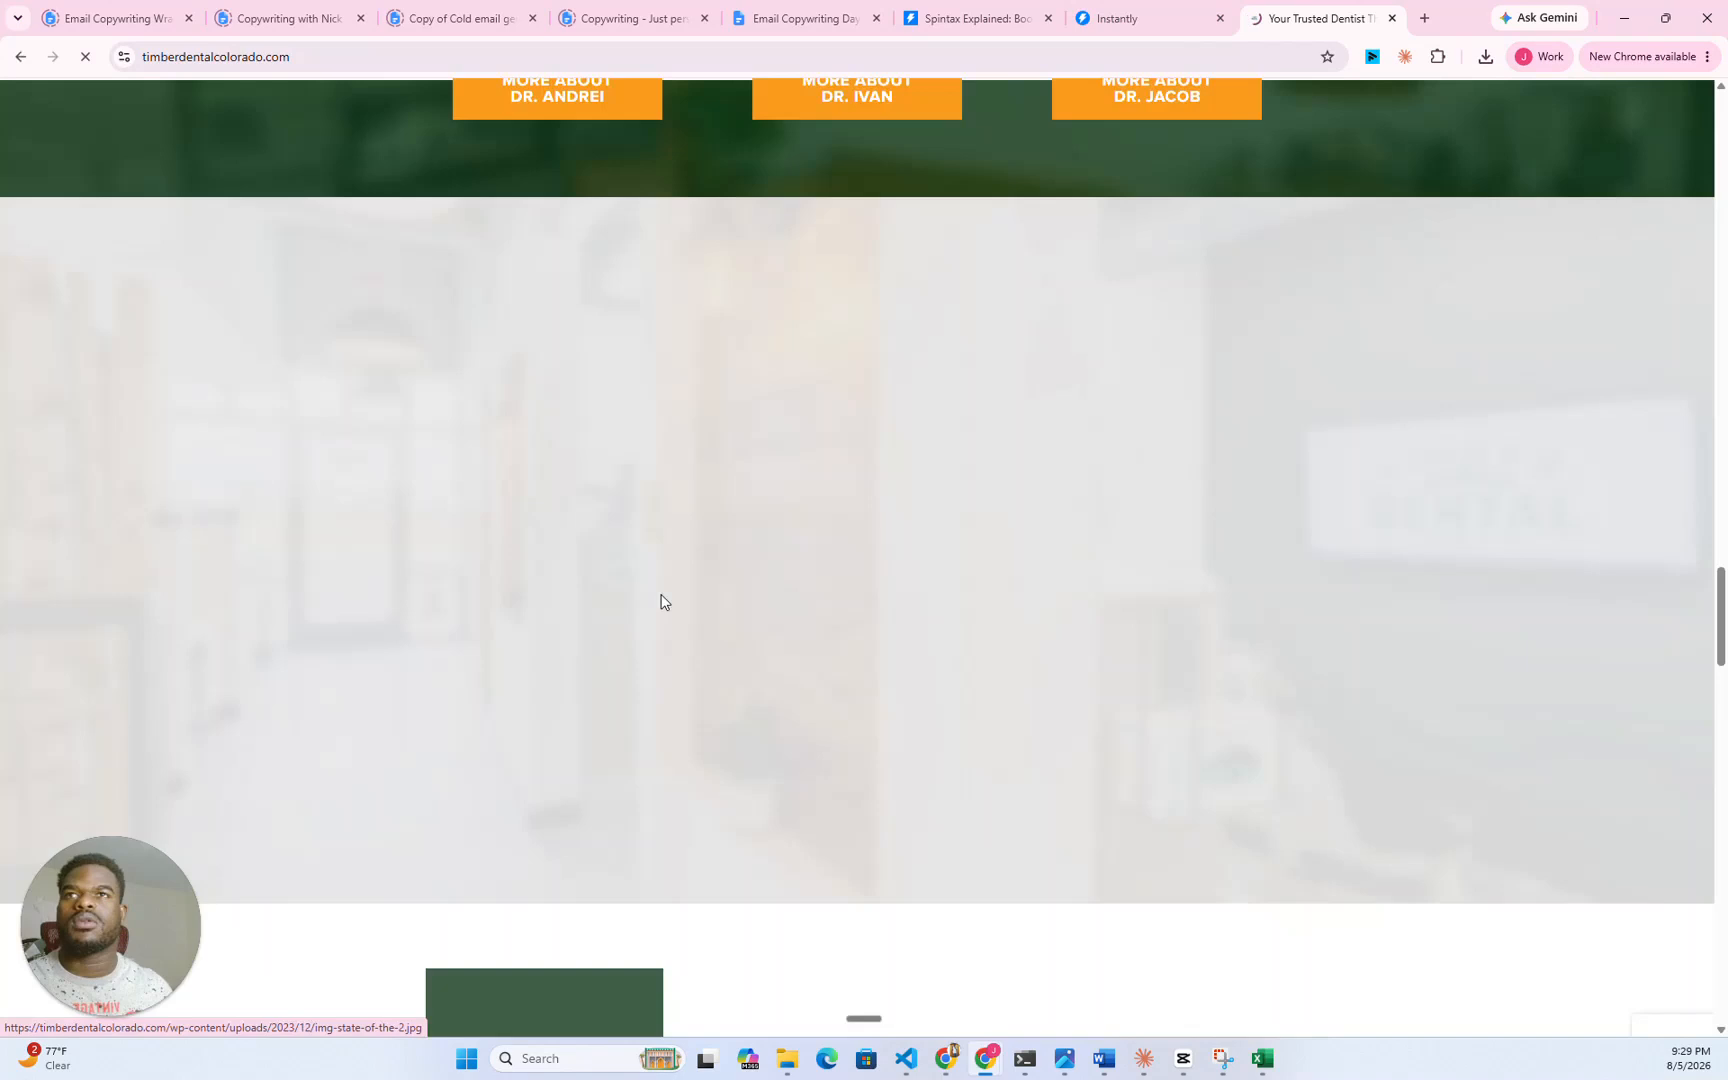
scroll(661, 602, down, 5)
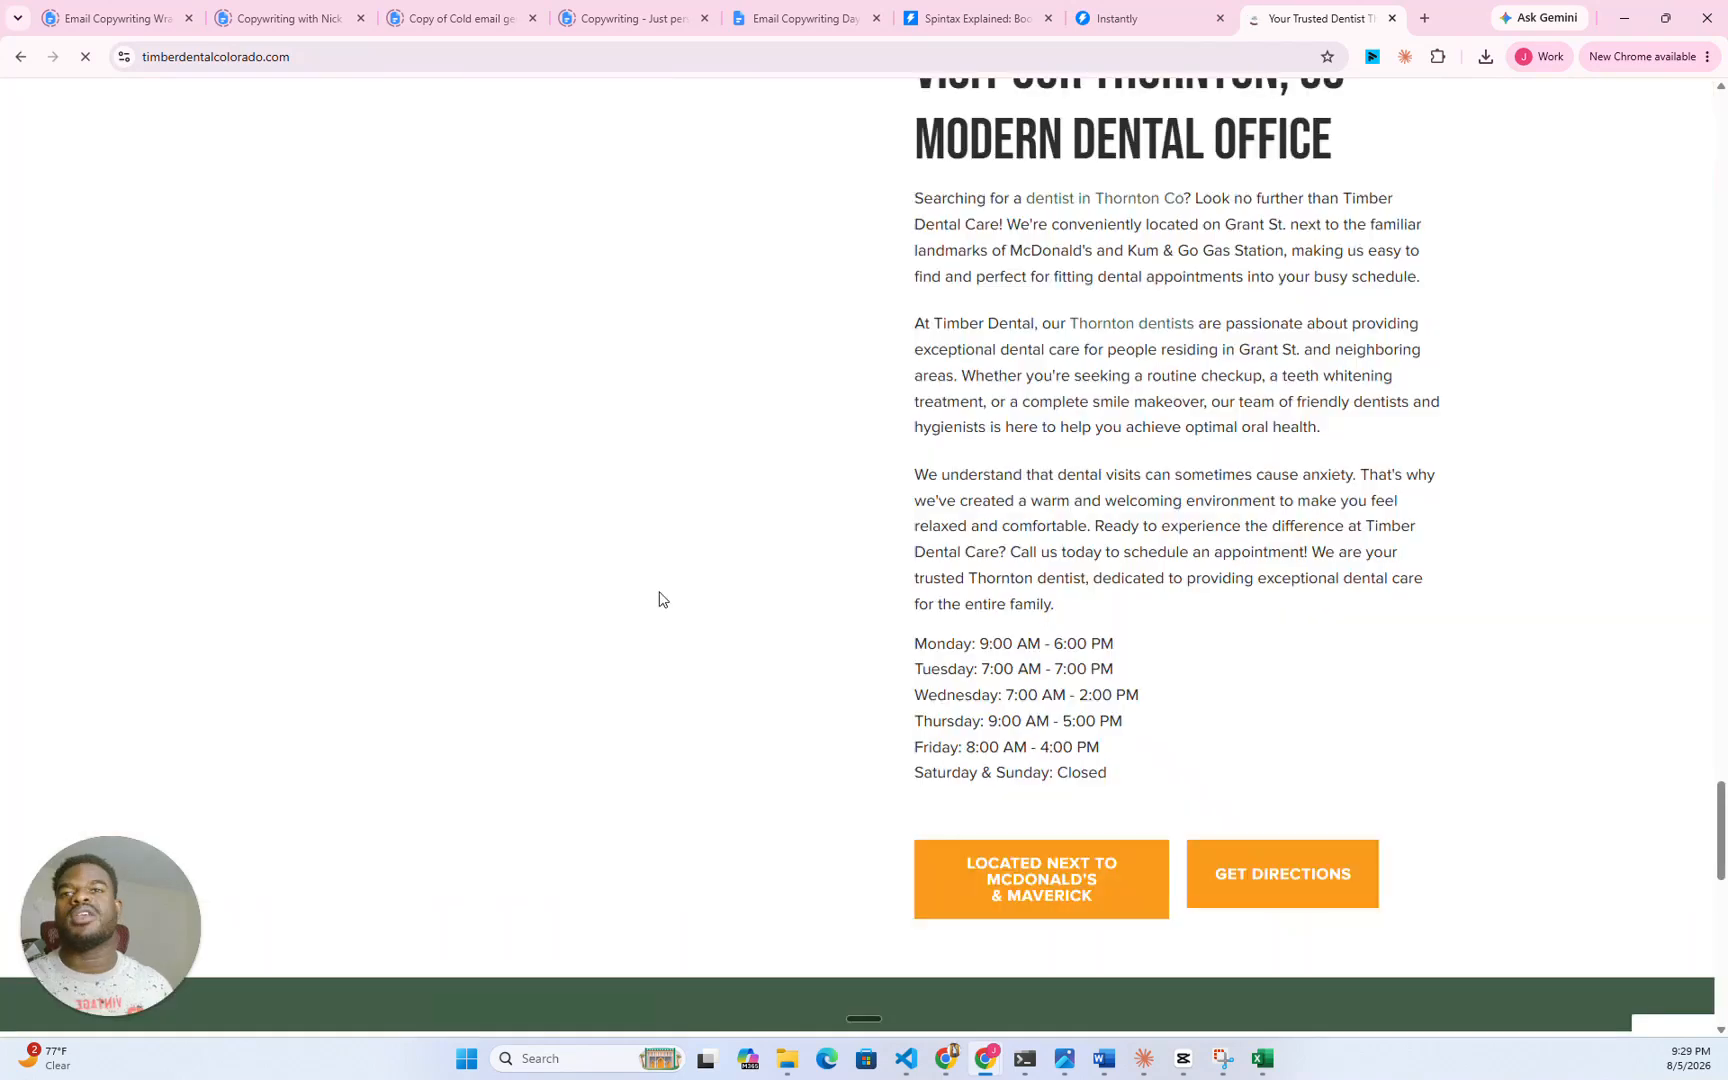
scroll(660, 598, down, 6)
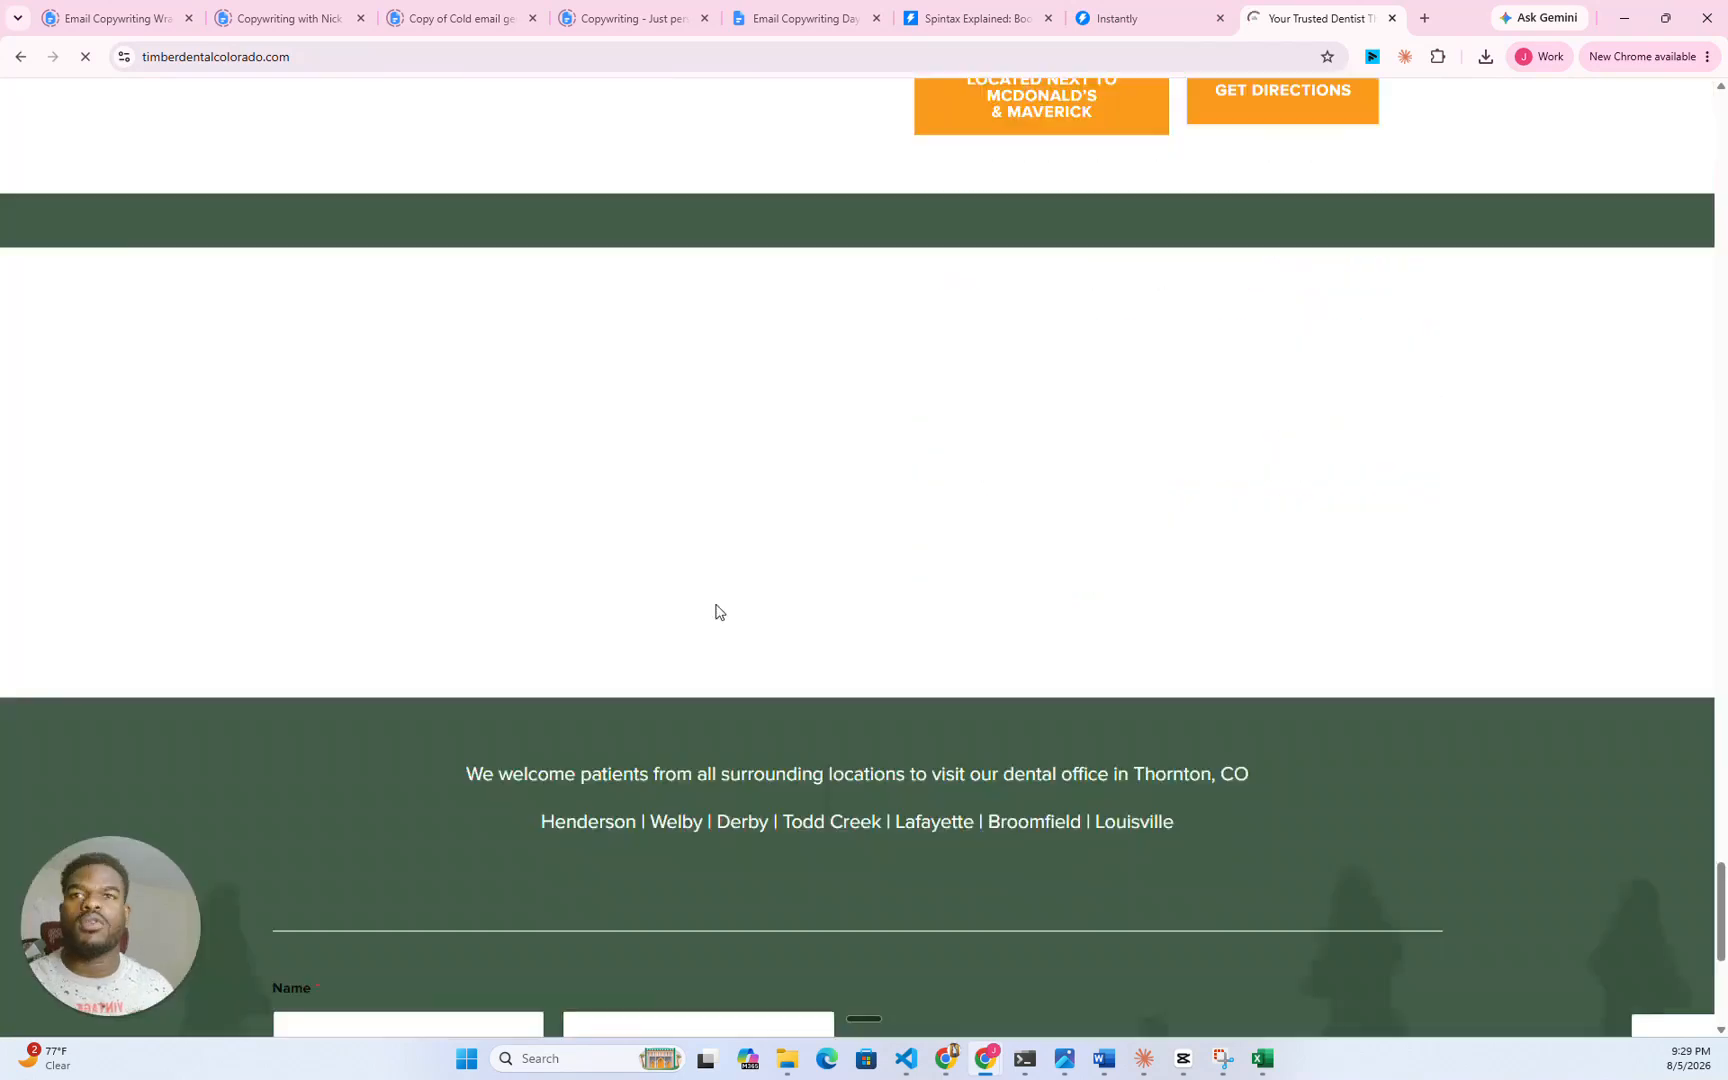
drag(1720, 955, 1697, 150)
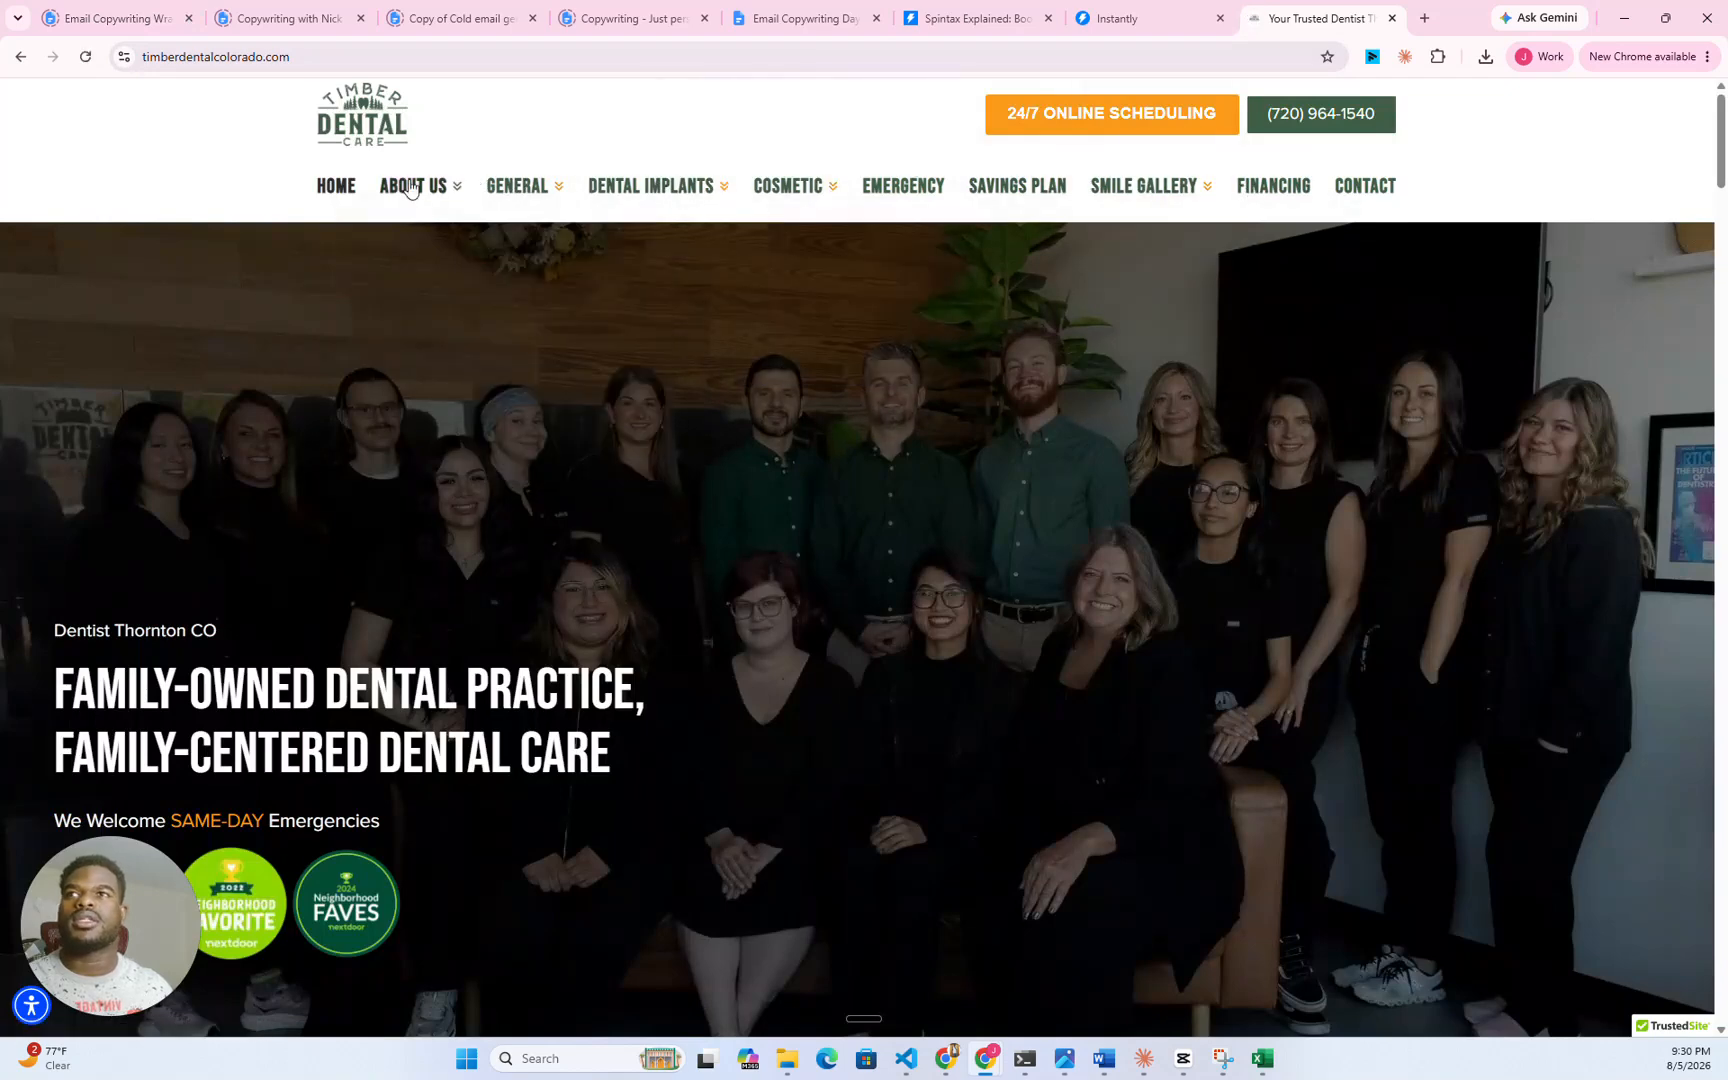
- Open the lead dentist's profile page and examine its Dental Reviews & Testimonials carousel, centering the review about dental anxiety
mouse_move(447, 189)
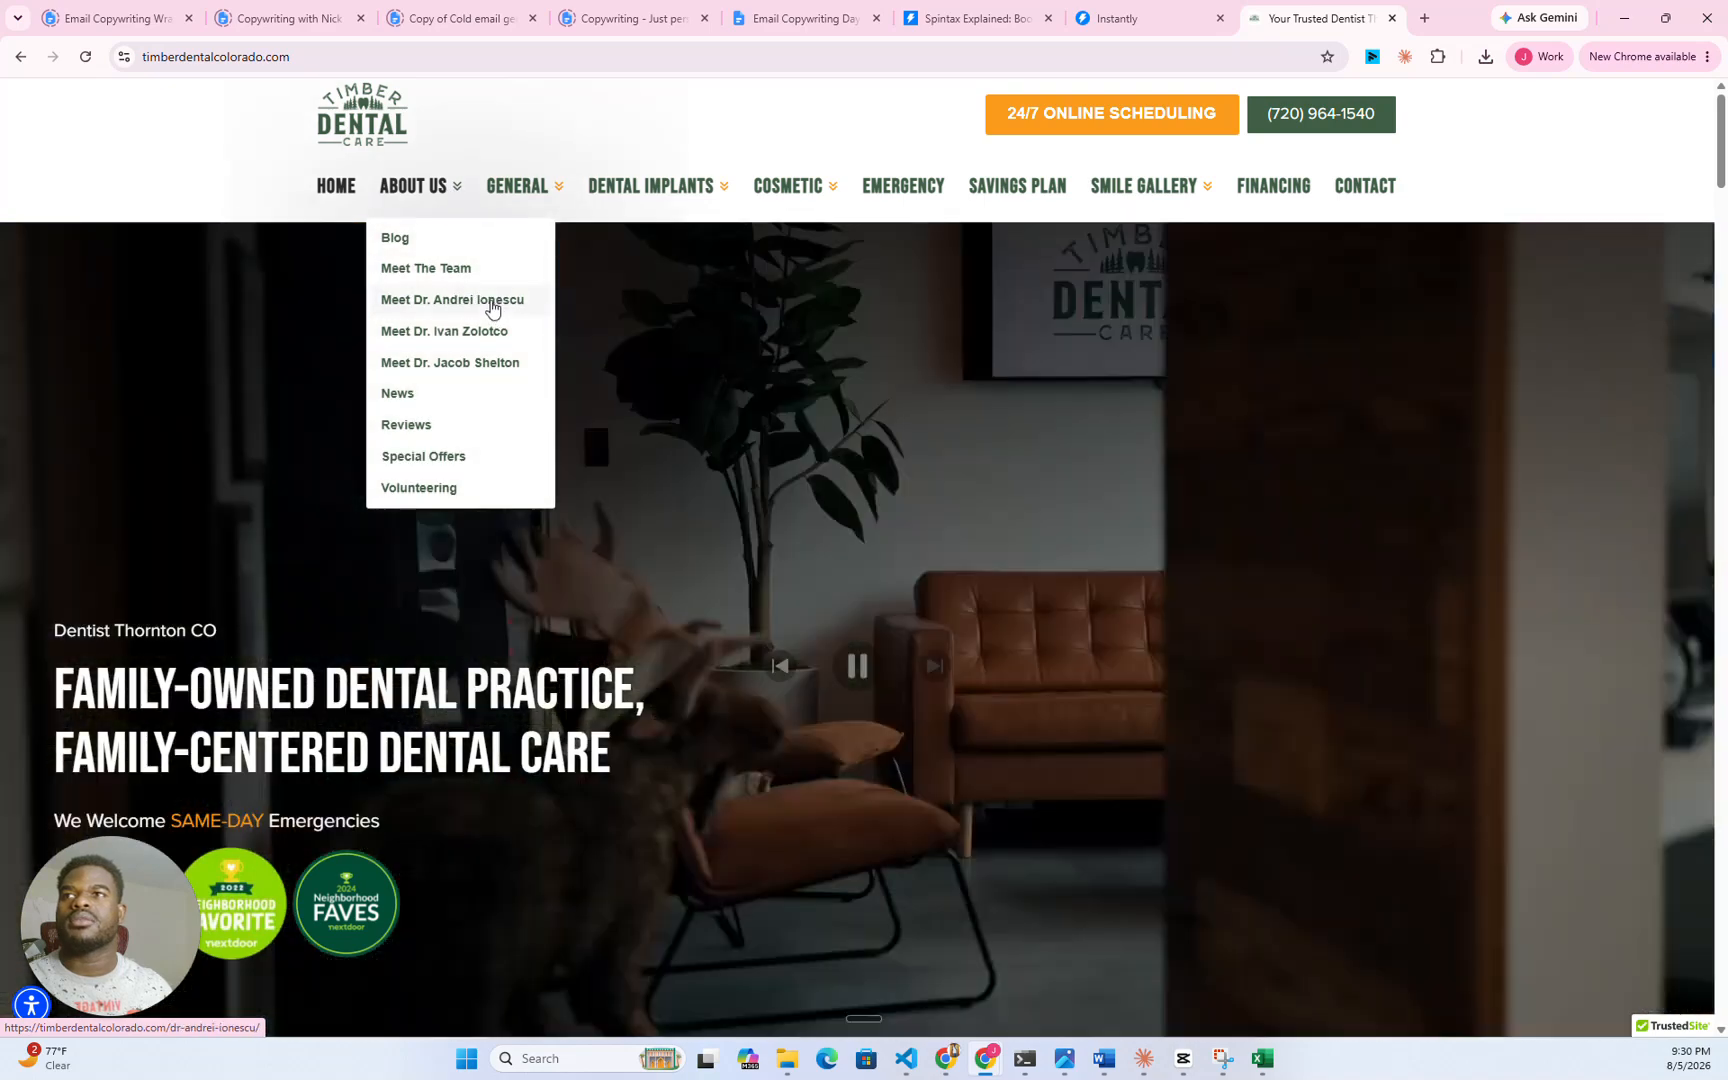
click(421, 426)
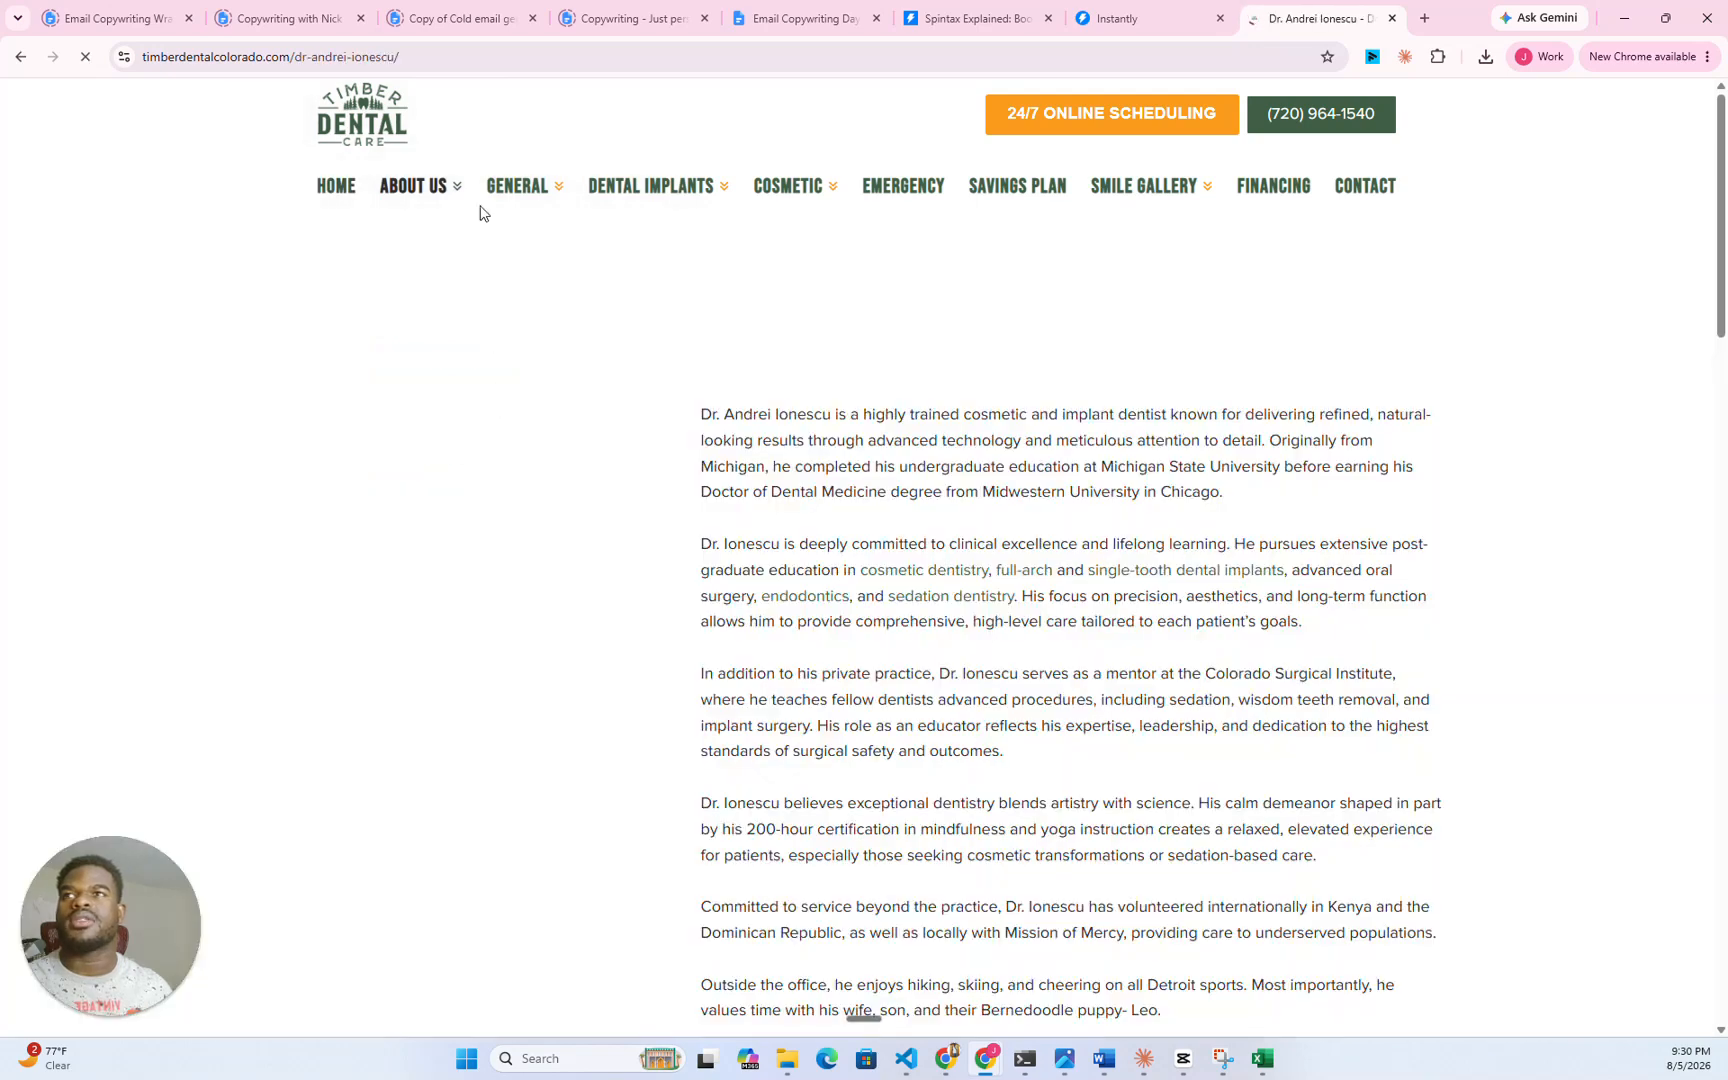
scroll(518, 403, down, 15)
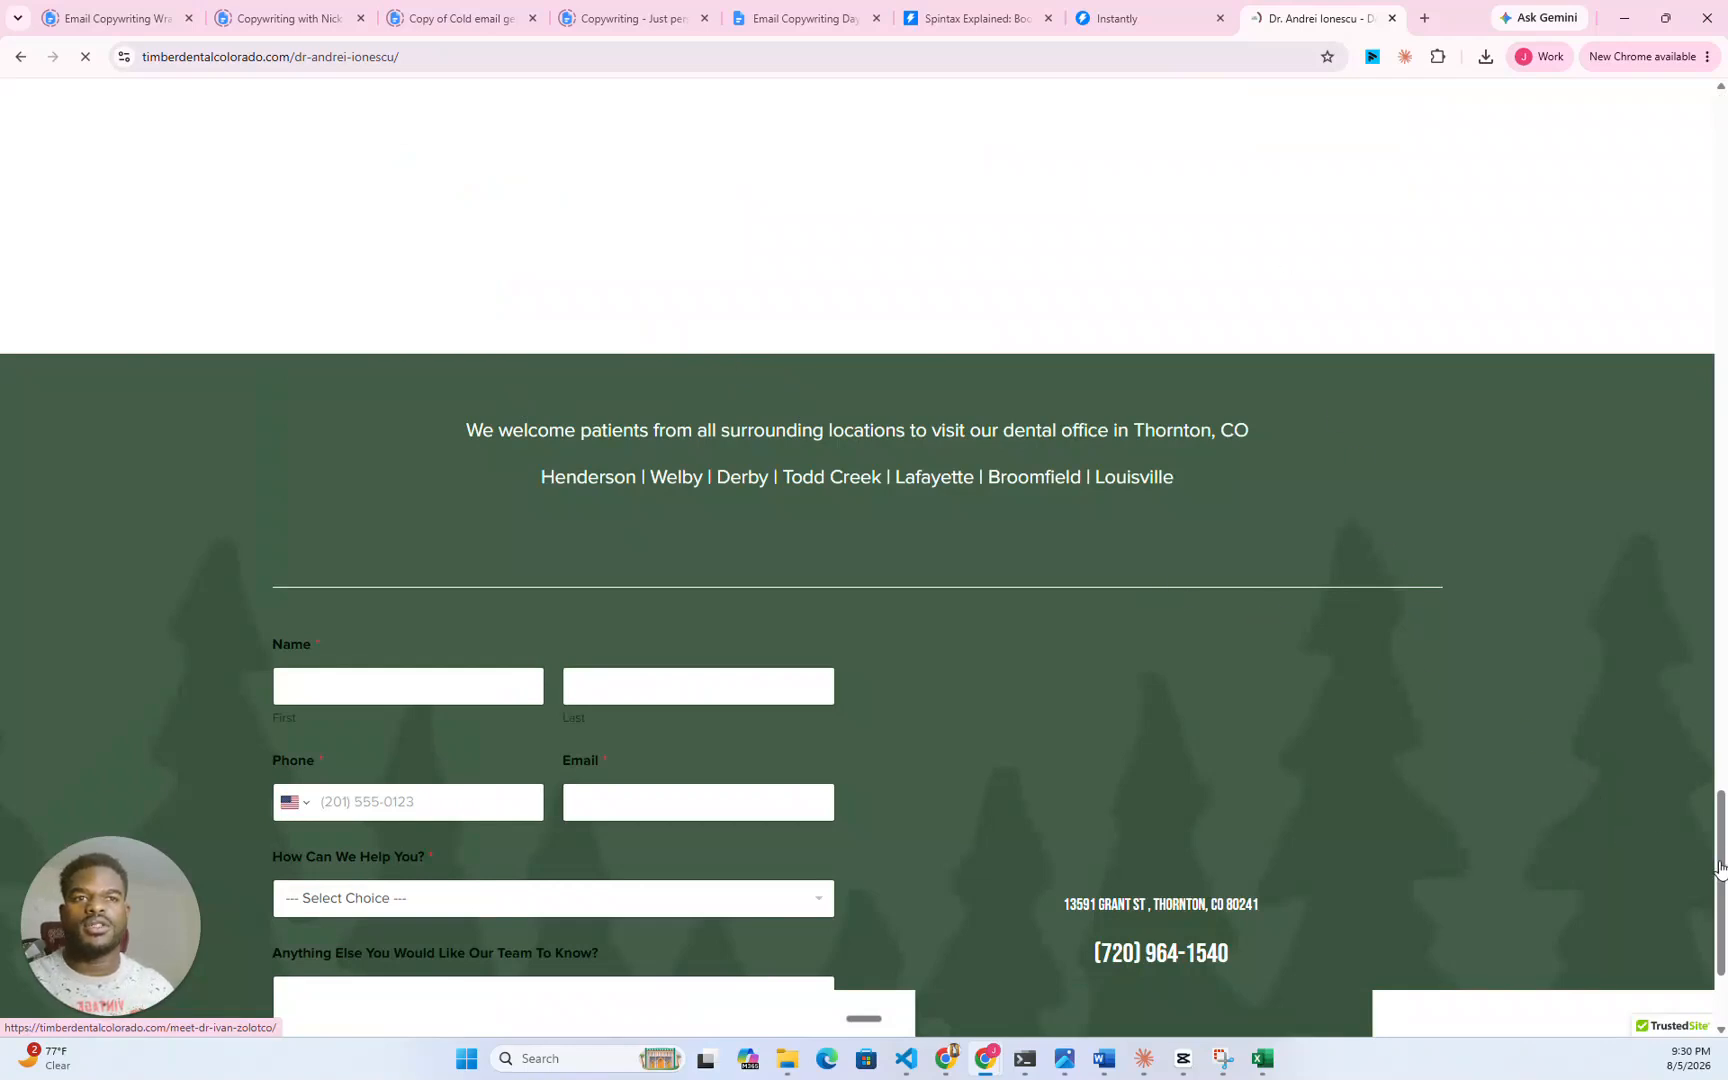
scroll(1628, 818, up, 12)
scroll(586, 482, down, 3)
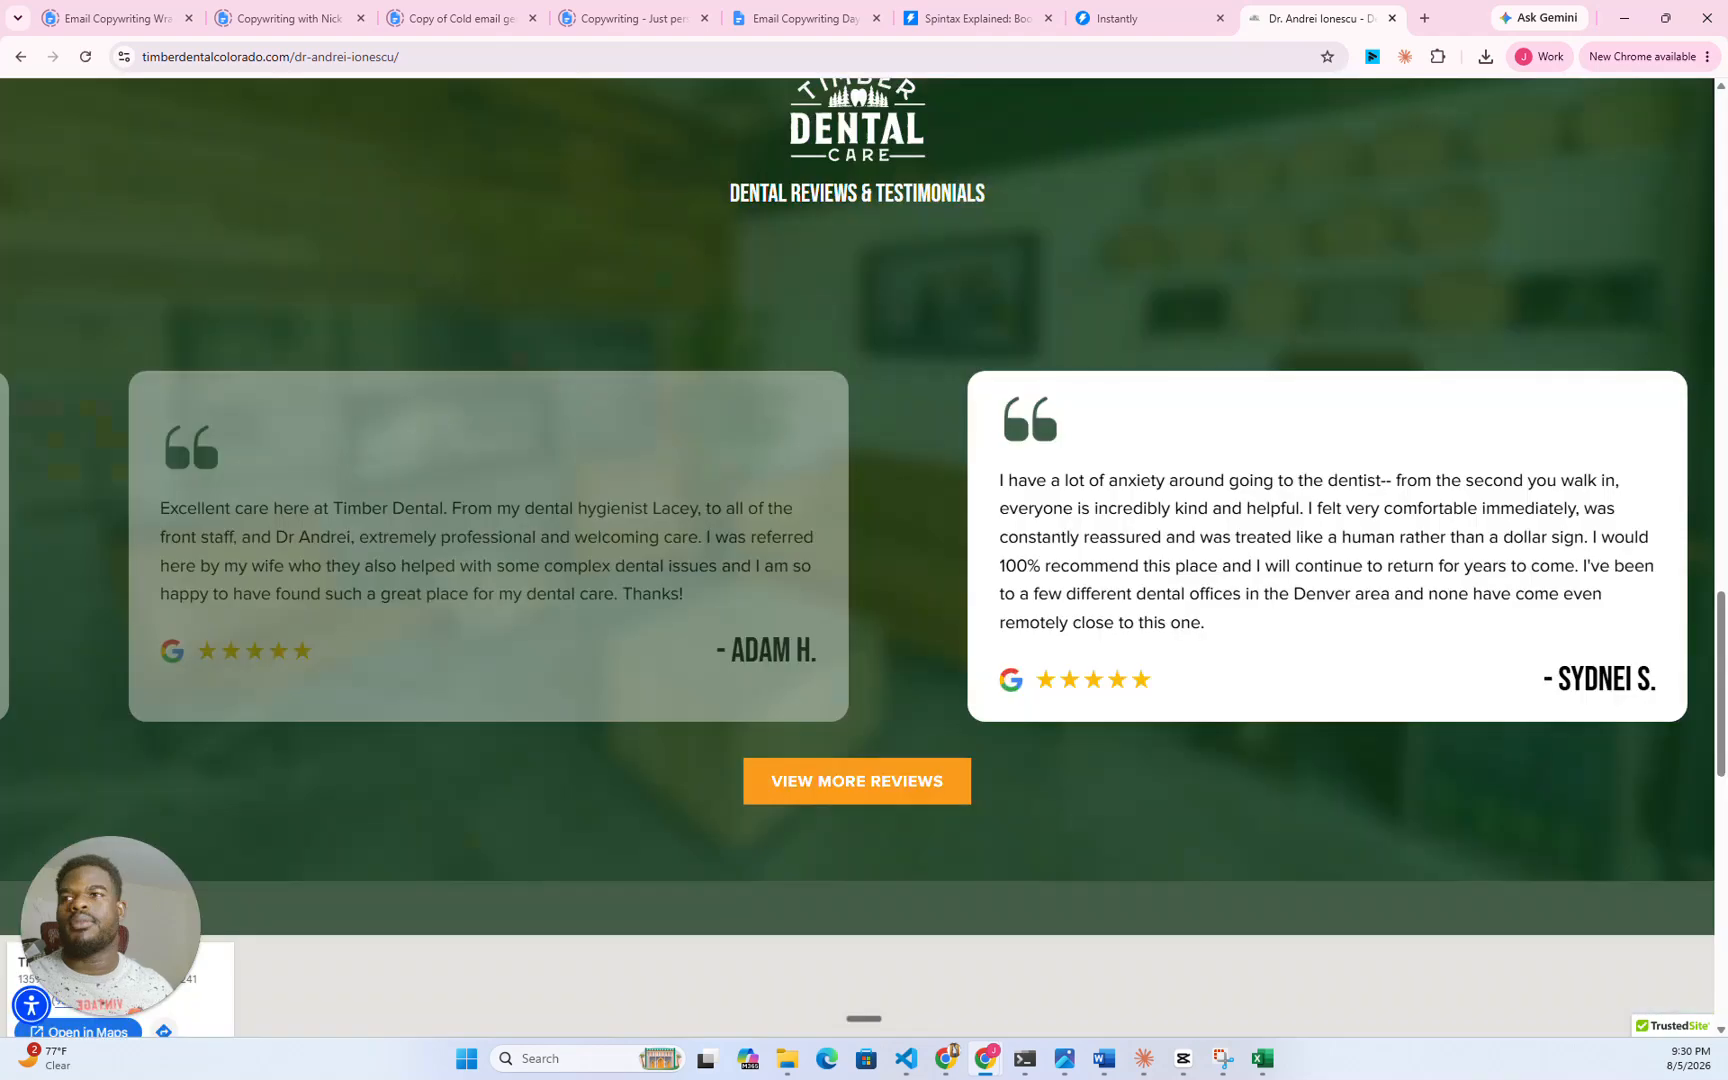
drag(302, 509, 613, 505)
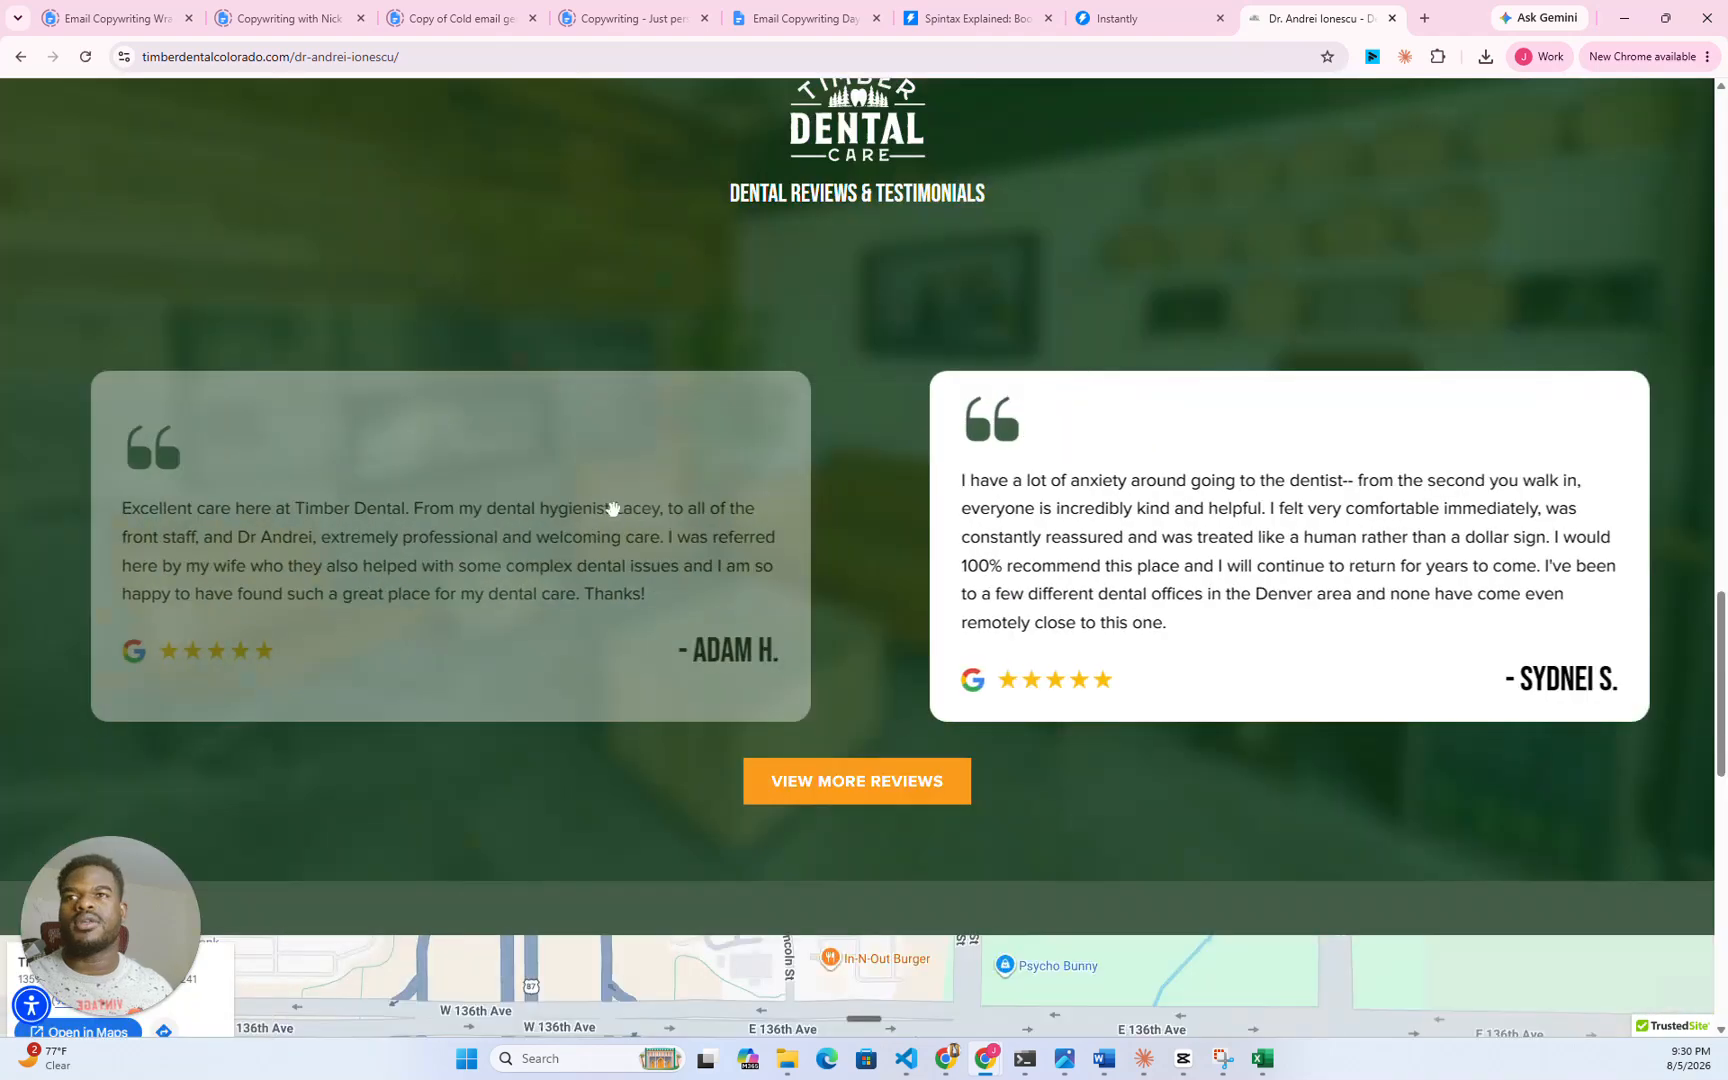
drag(860, 493, 1165, 490)
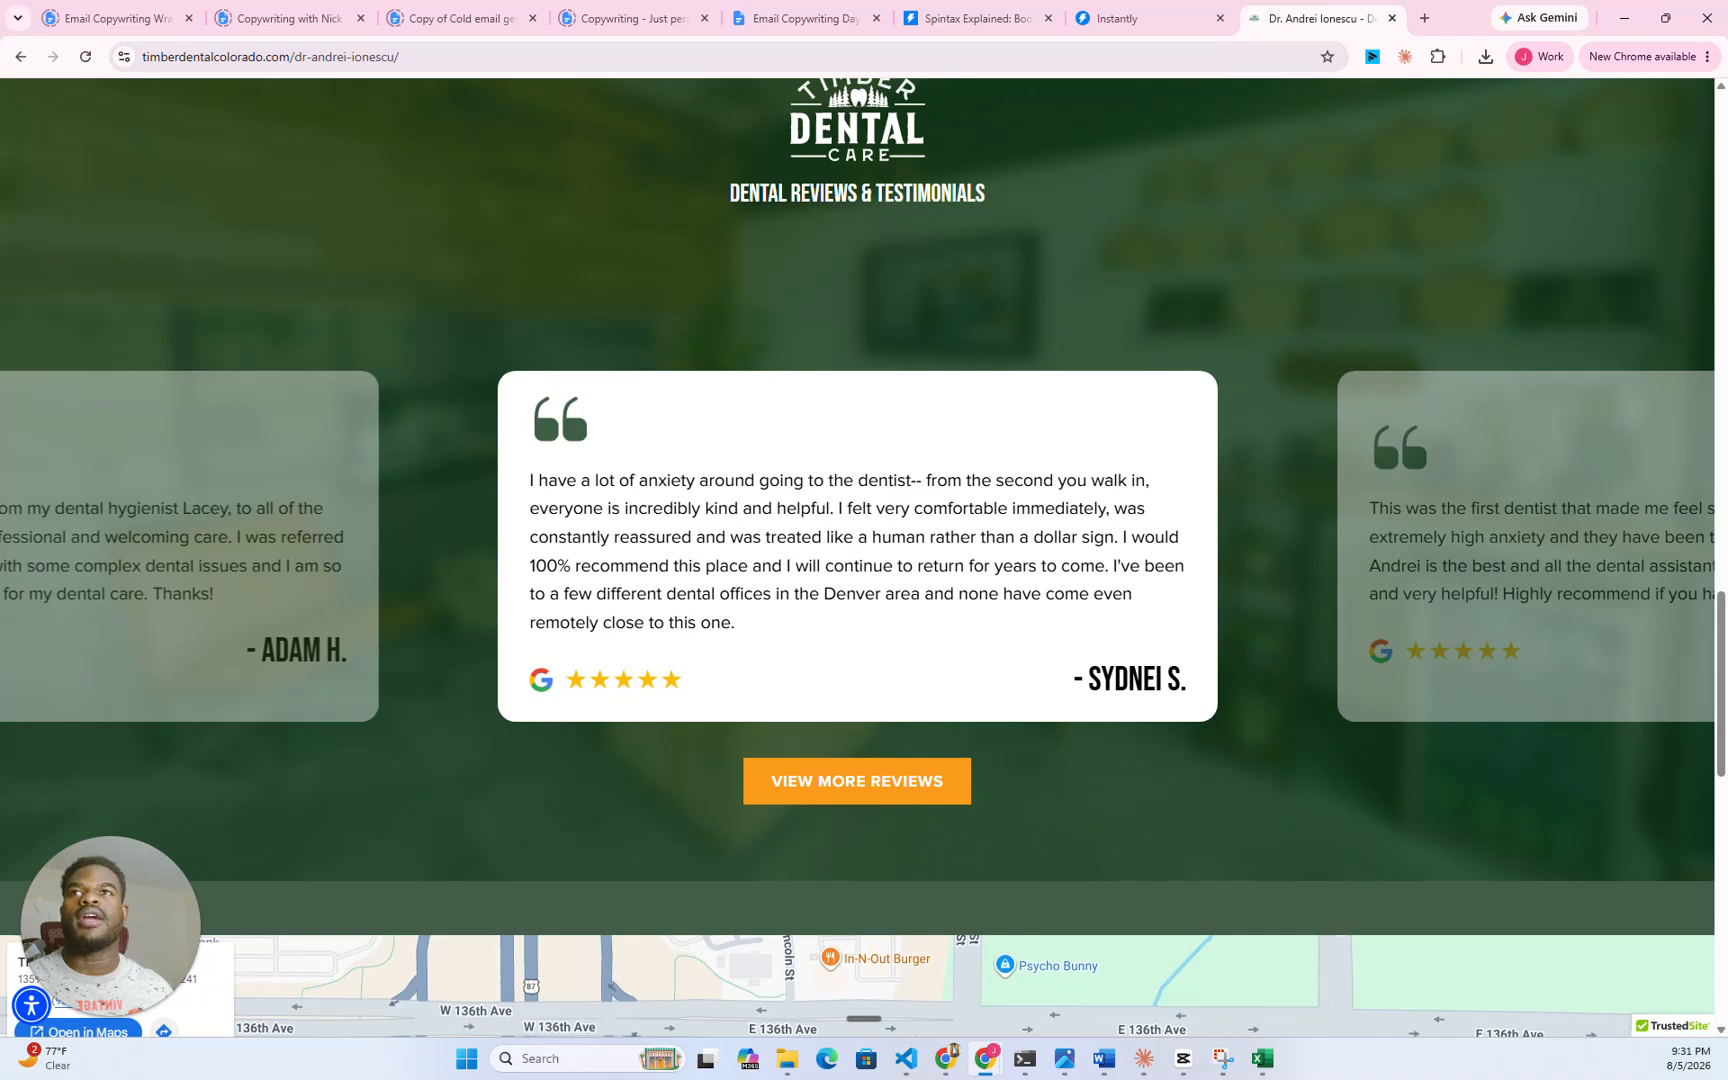
- Return to the Email Copywriting Day 1 document and examine Email 1's review-based opening and its sentence about the appointment-booking system
click(807, 27)
click(594, 597)
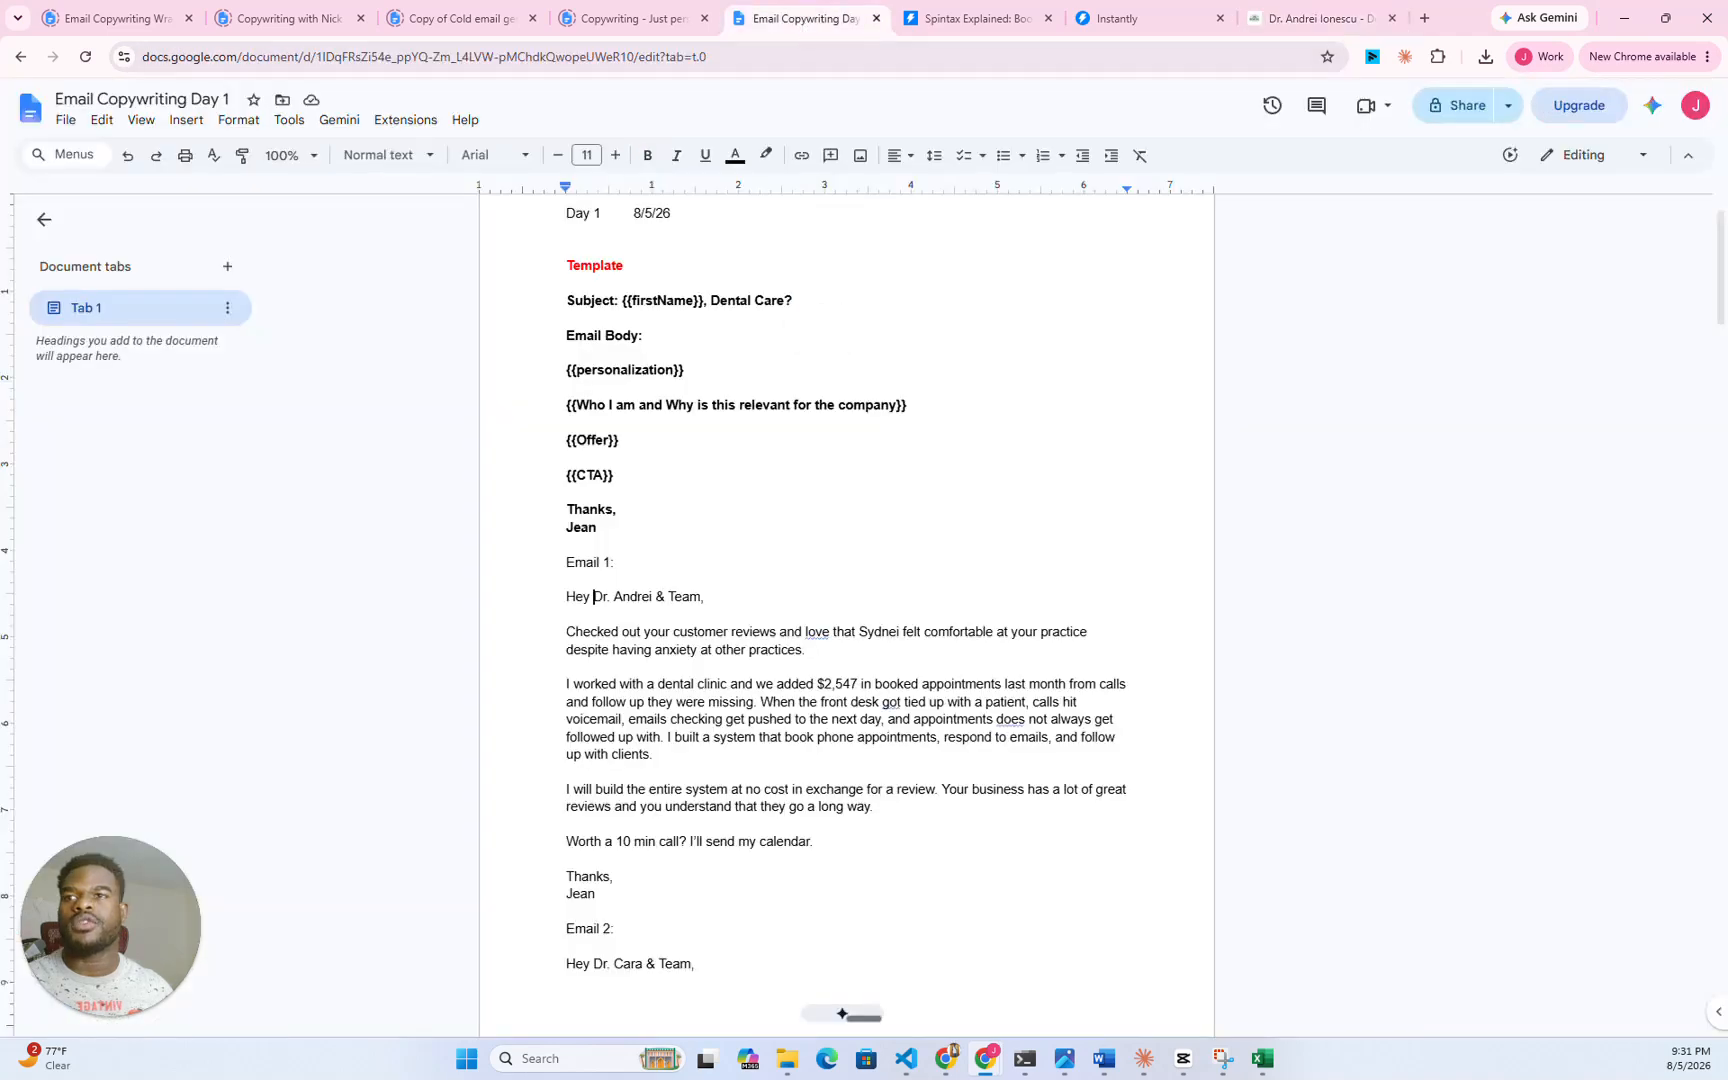
drag(590, 632, 1045, 633)
click(780, 655)
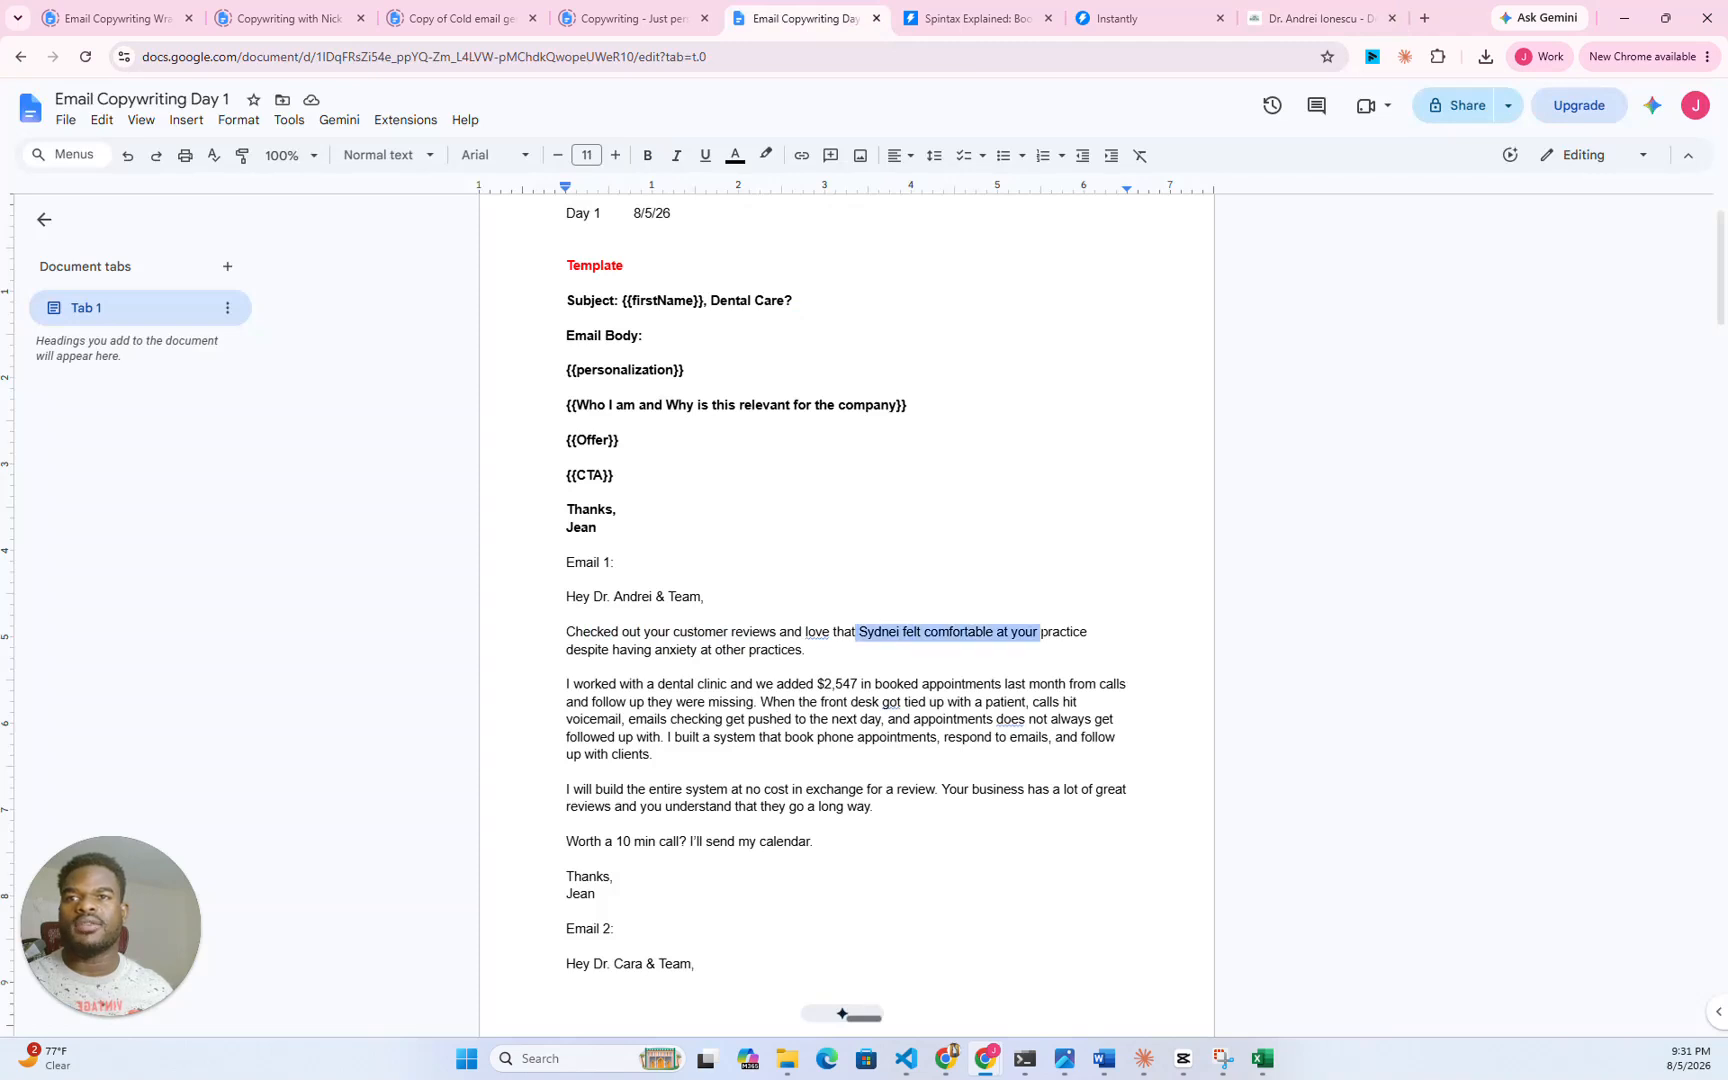
mouse_move(594, 650)
mouse_down()
mouse_move(808, 651)
mouse_move(569, 632)
mouse_up()
click(722, 756)
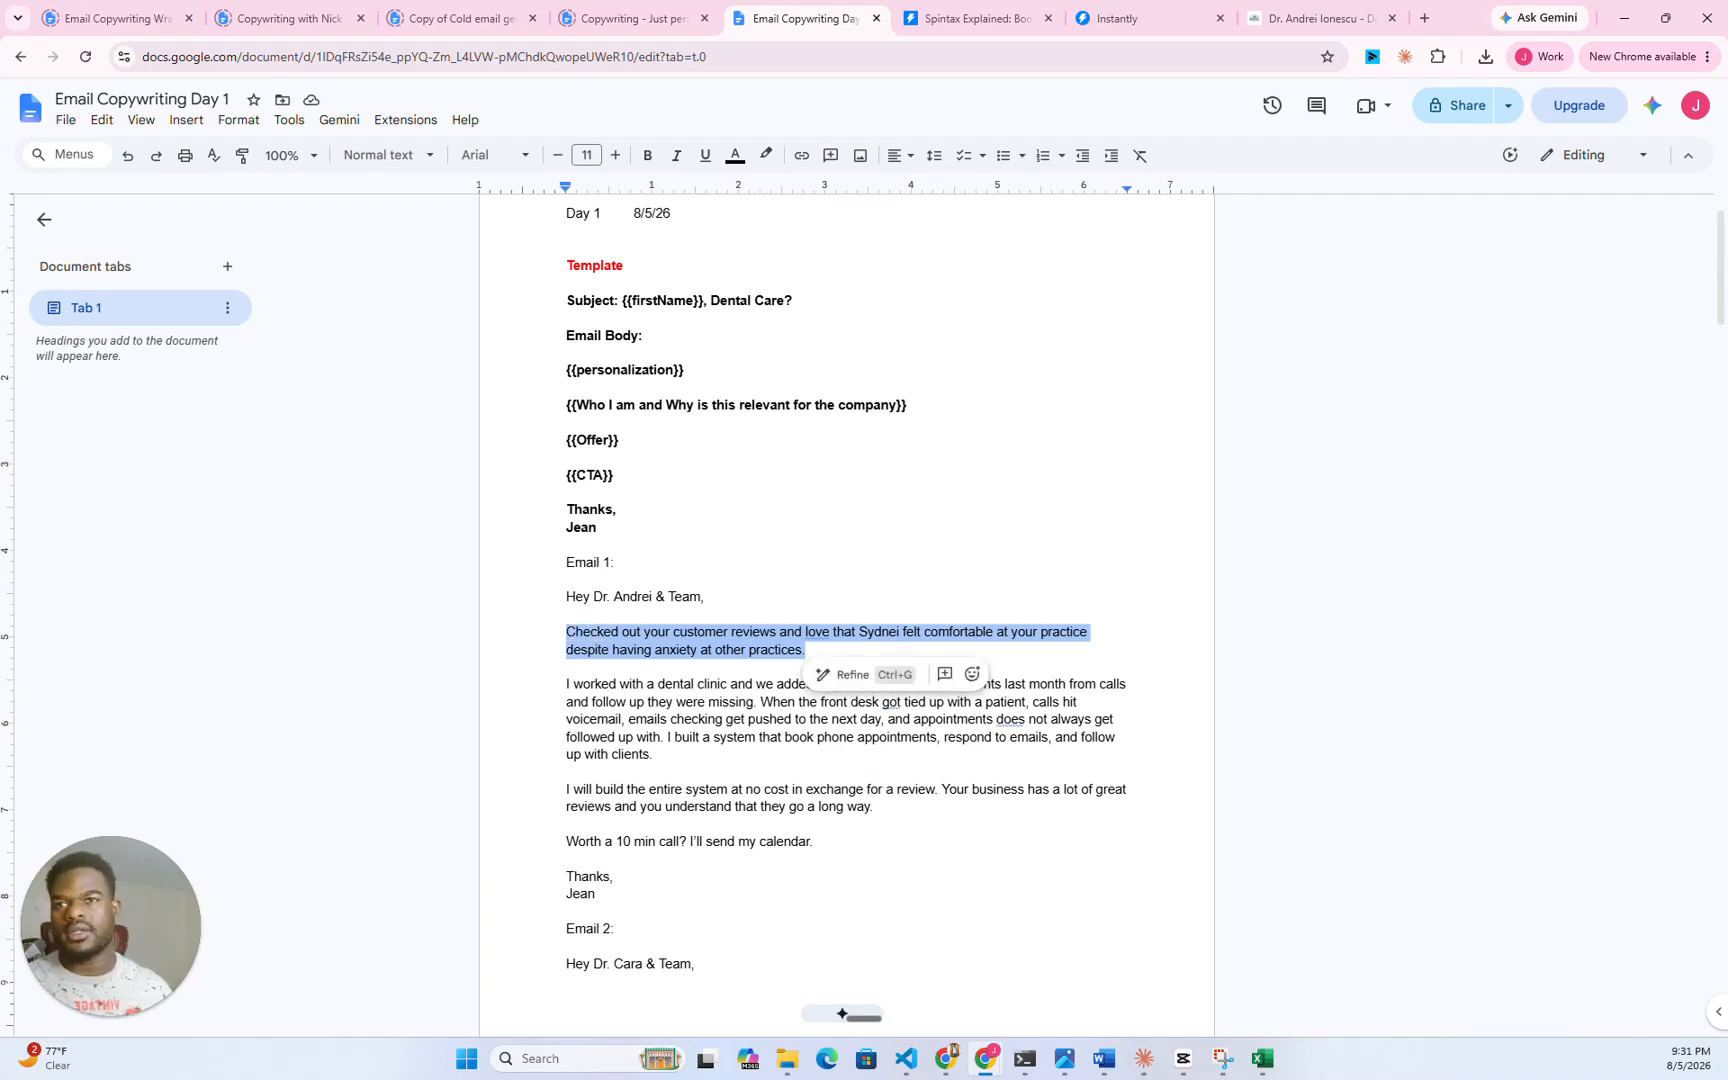
drag(653, 755, 675, 737)
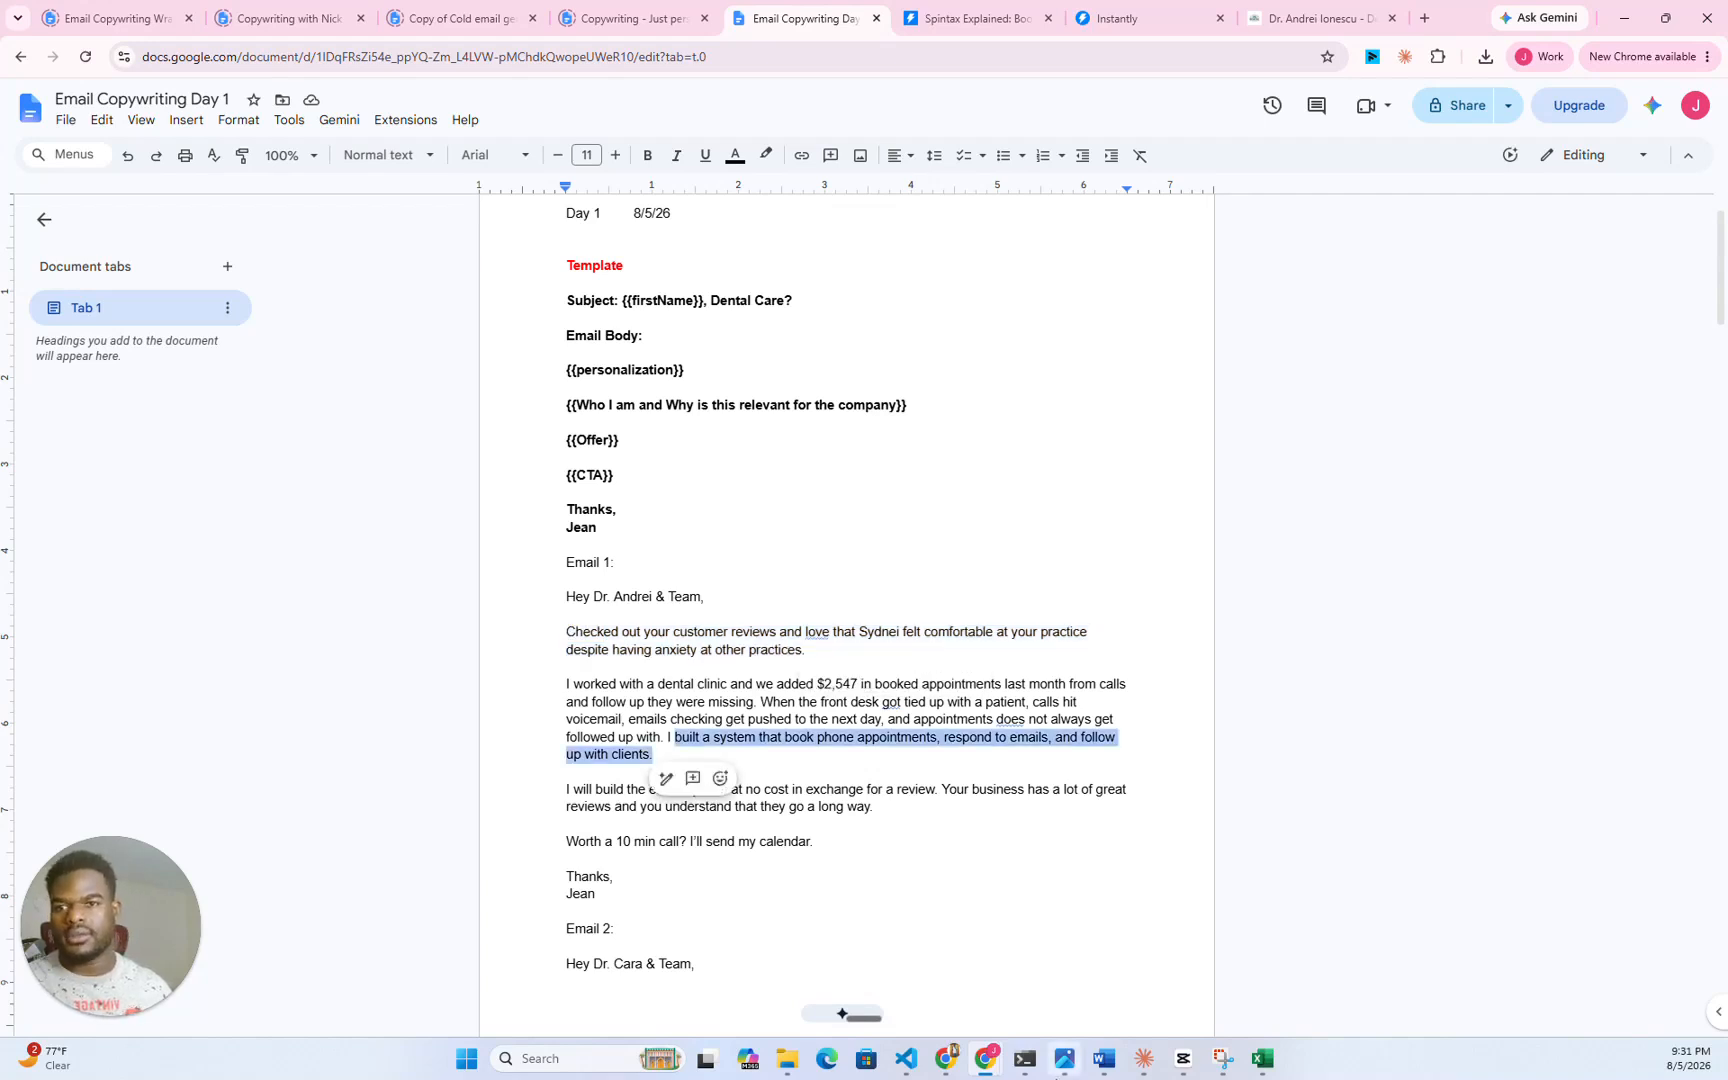
- Switch to the maximized outreach workbook and replace row 2's Personalization text with Email 1's opening about a patient feeling comfortable despite anxiety
click(1263, 1058)
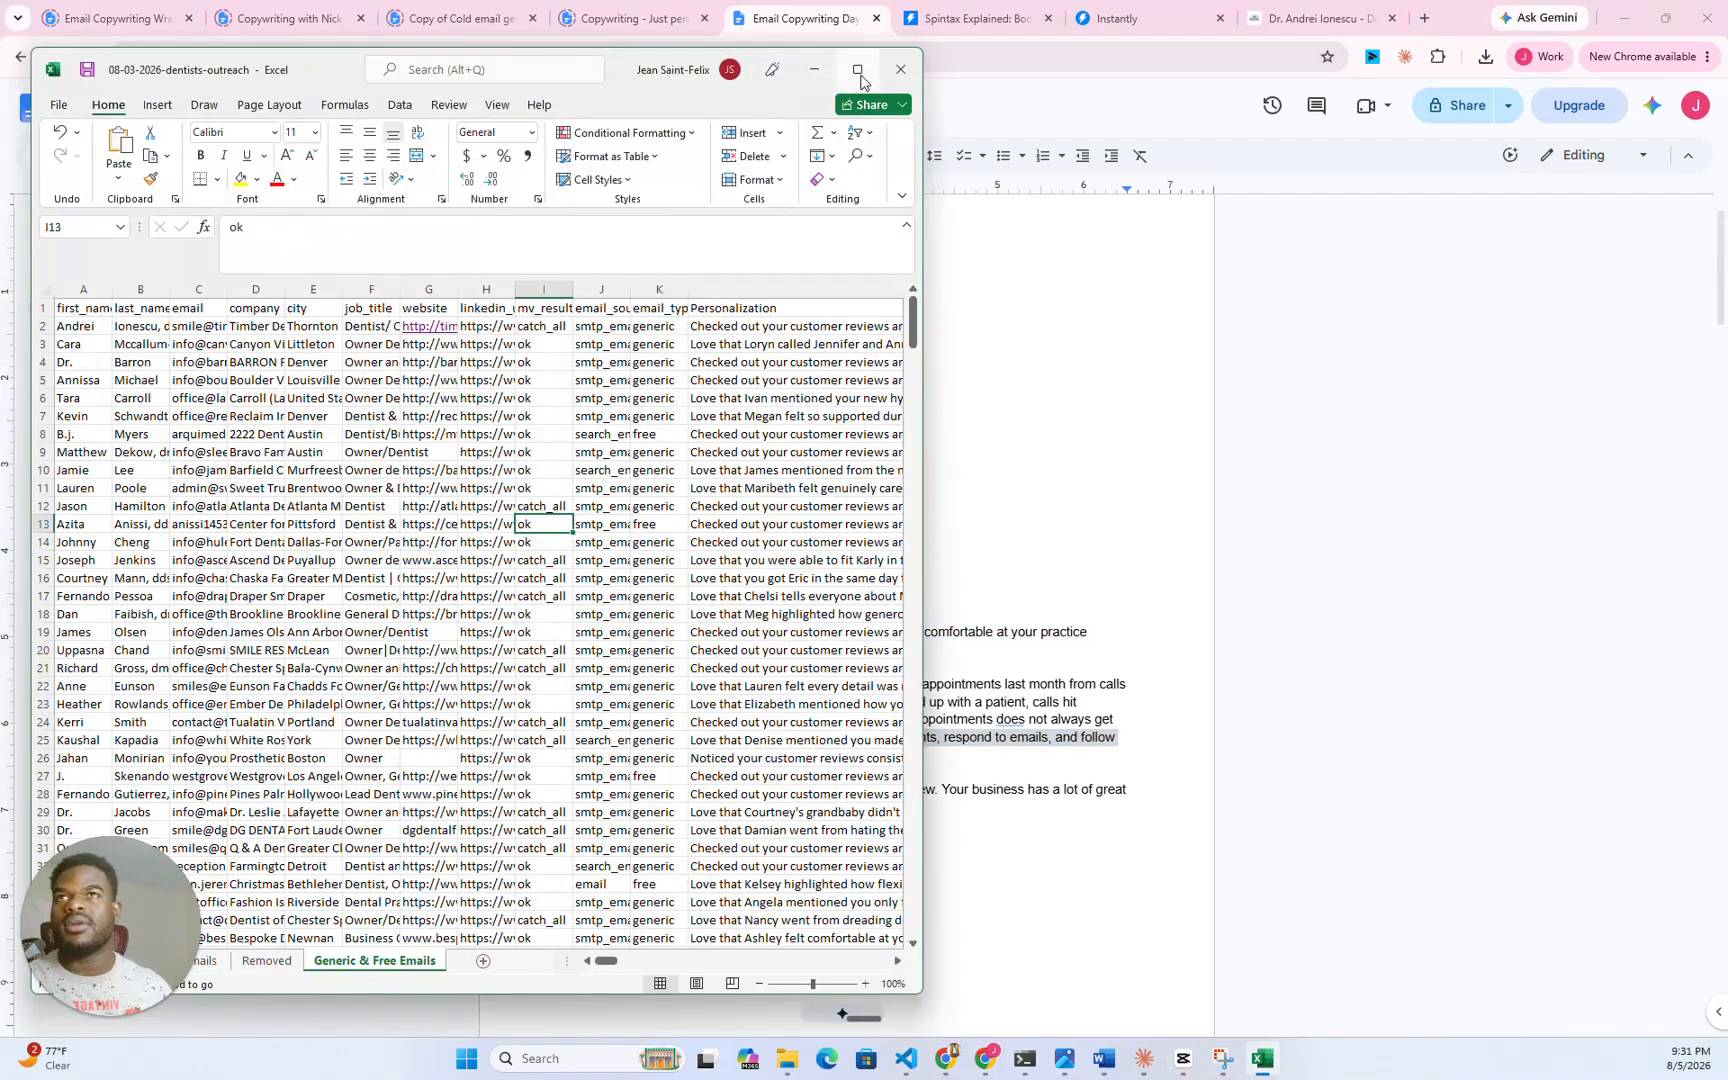
click(862, 79)
click(1071, 291)
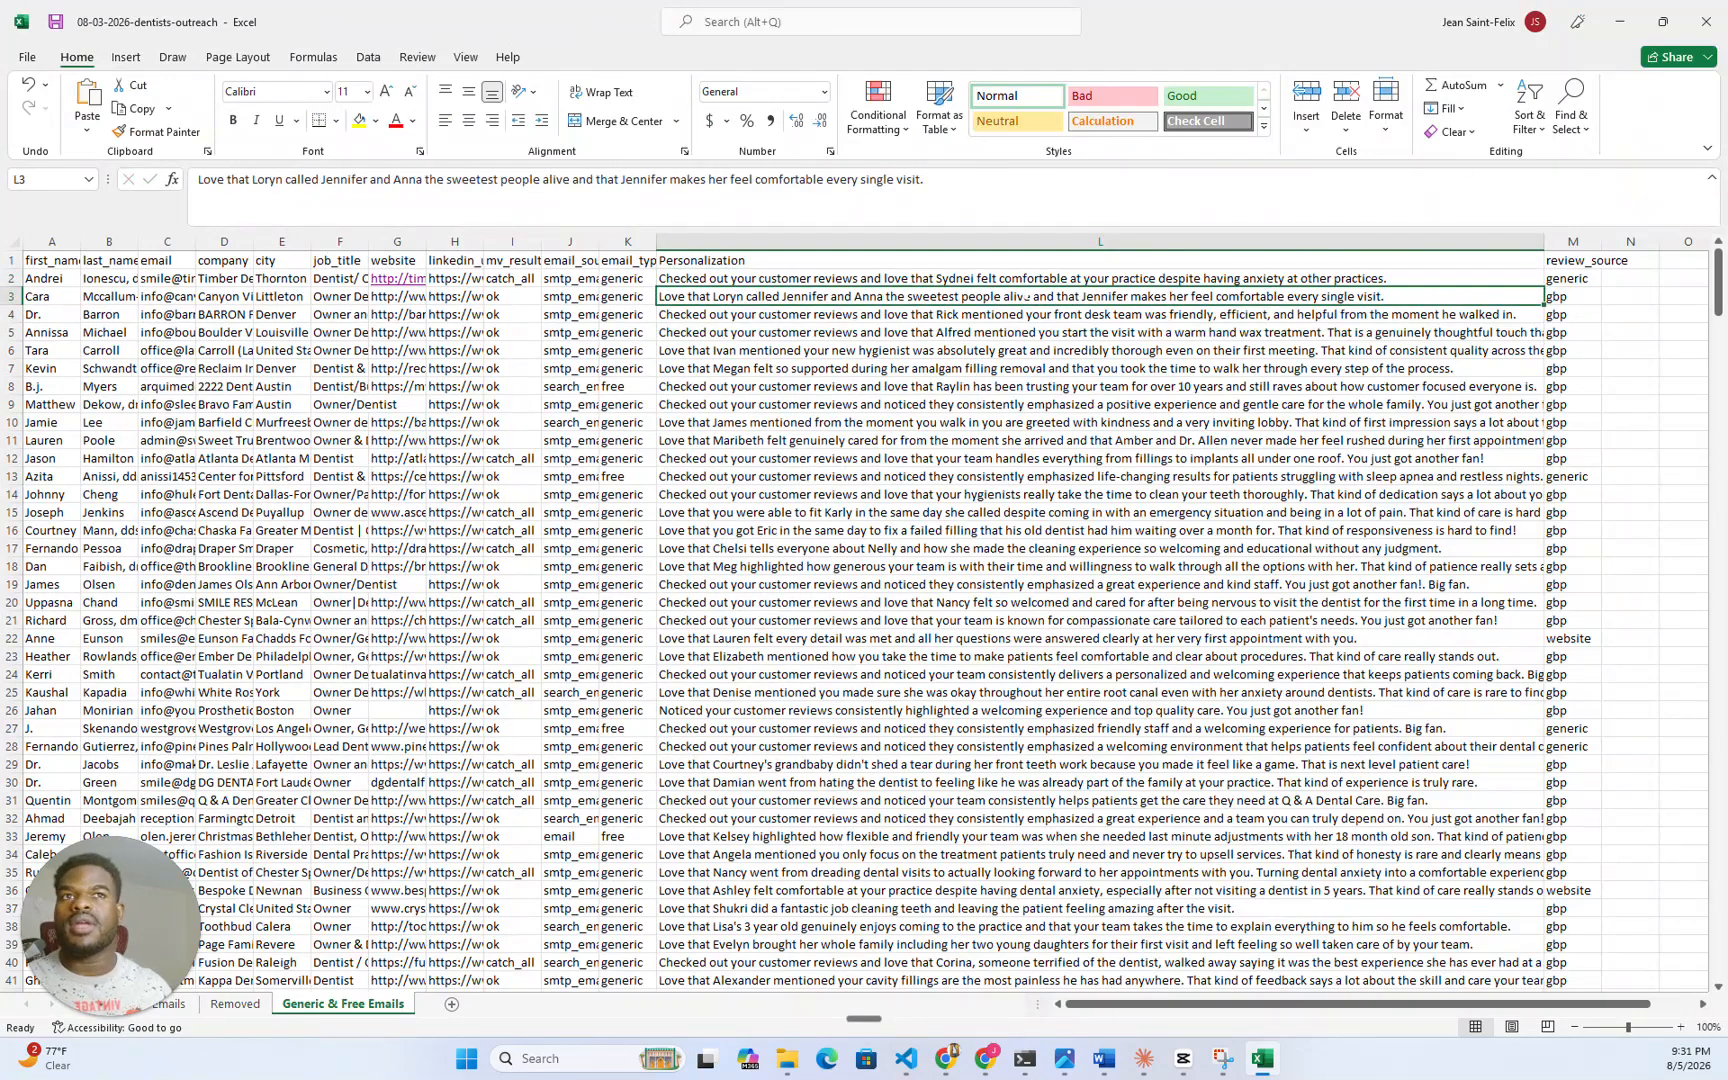
- Check row 2 of the outreach sheet from the first column across to its Personalization text
click(911, 279)
key(Home)
key(Right)
key(Right)
key(Right)
key(Right)
key(Right)
key(Right)
key(Right)
key(Right)
key(Right)
key(Right)
key(Right)
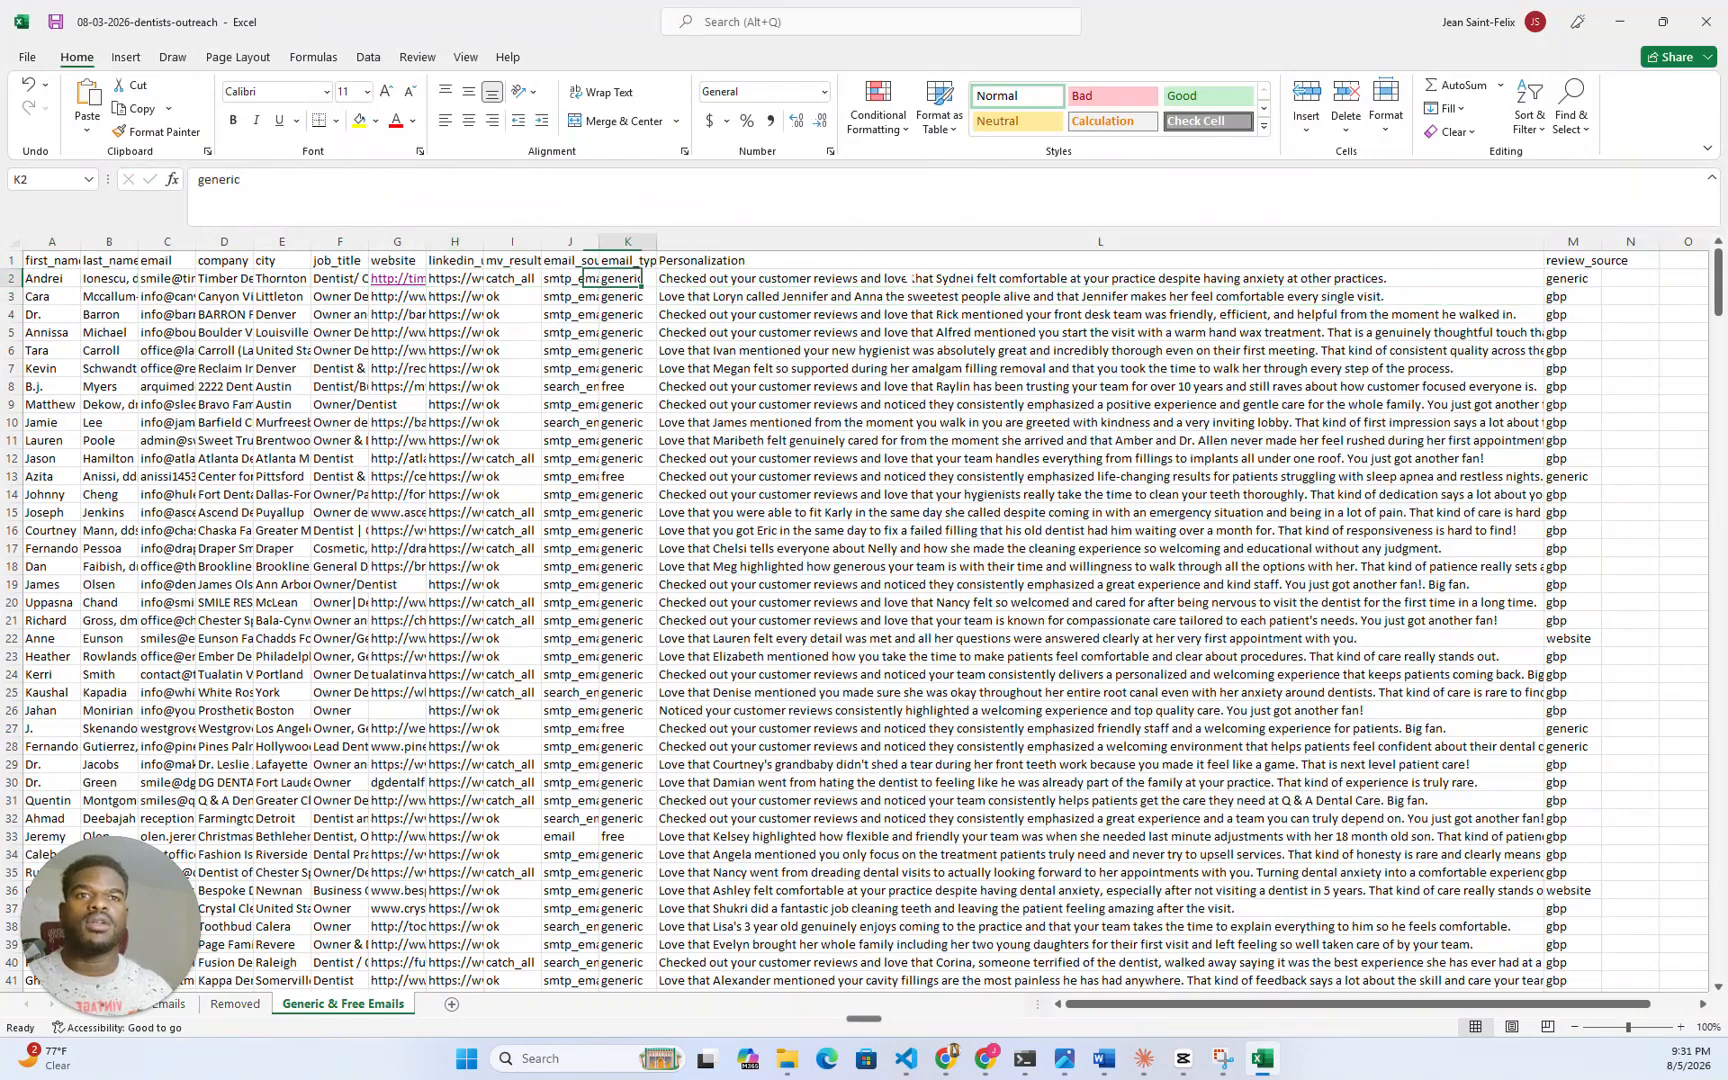
key(Right)
key(Left)
key(Left)
key(Right)
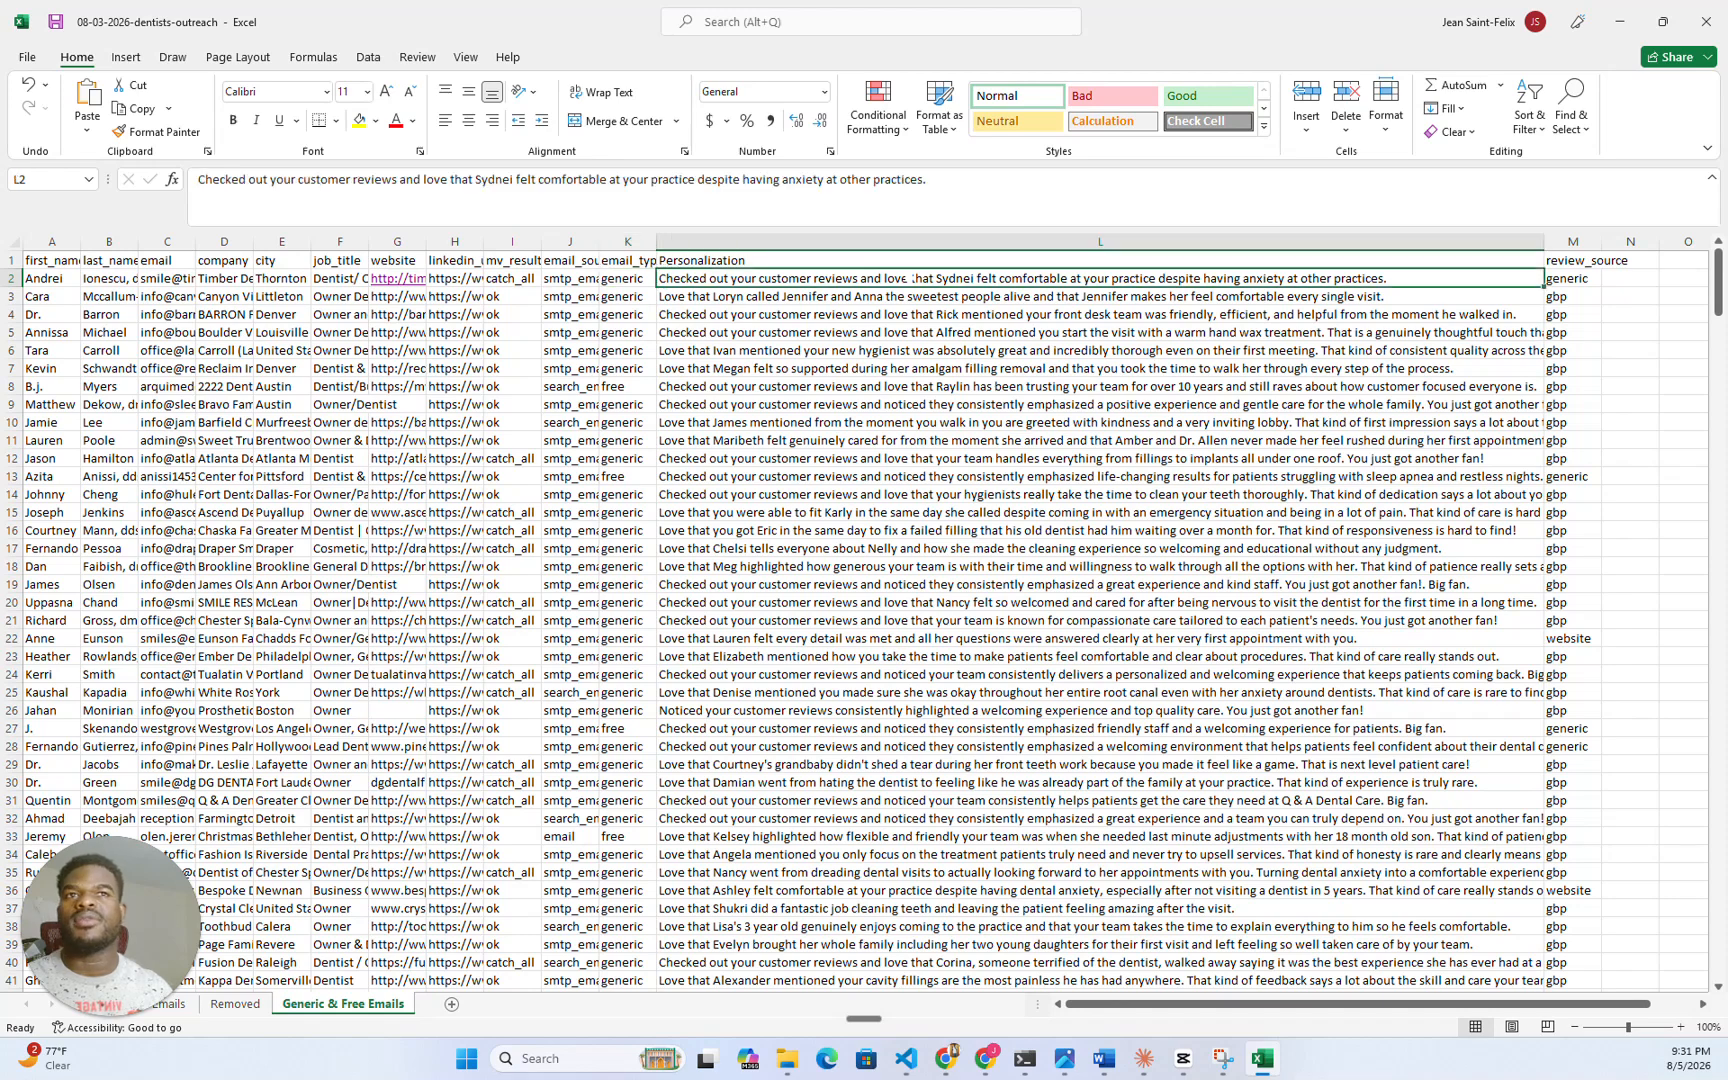
- Check row 3's lead details, including the website address, across to its Personalization text
key(Down)
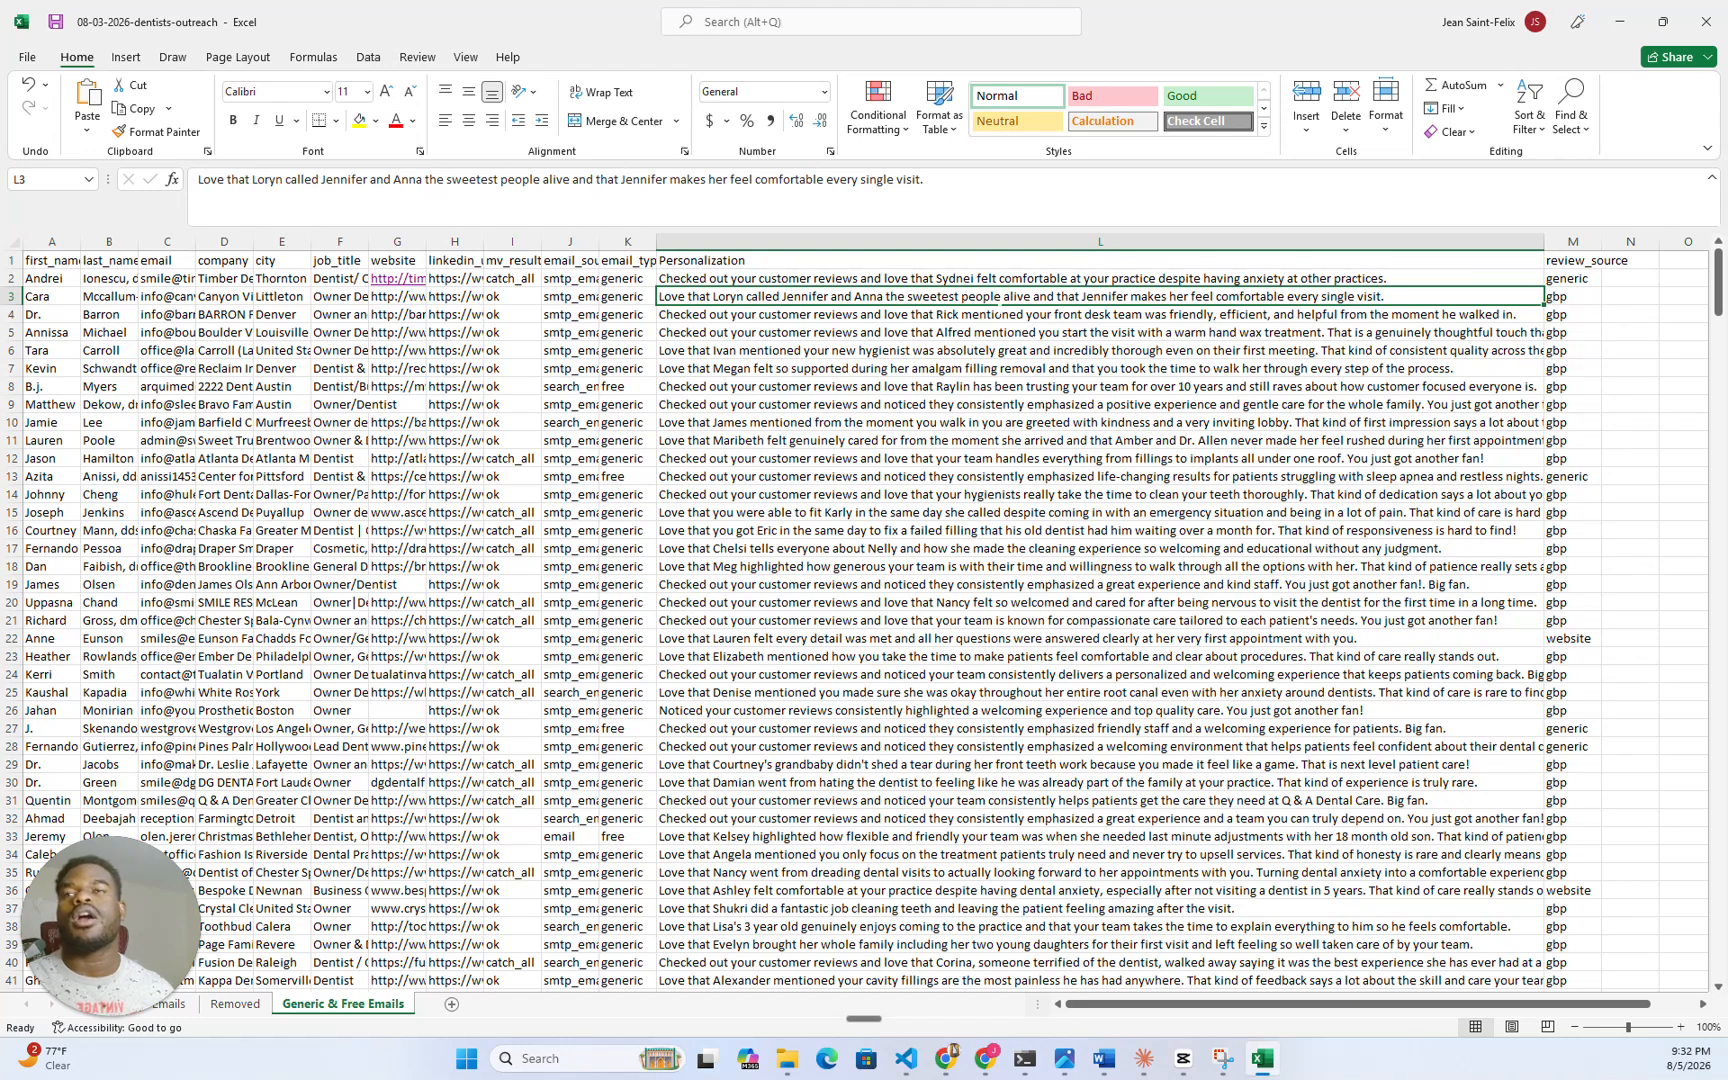
key(Home)
key(Right)
key(Right)
key(Right)
key(Right)
key(Right)
key(Right)
key(Right)
key(Right)
key(Right)
key(Right)
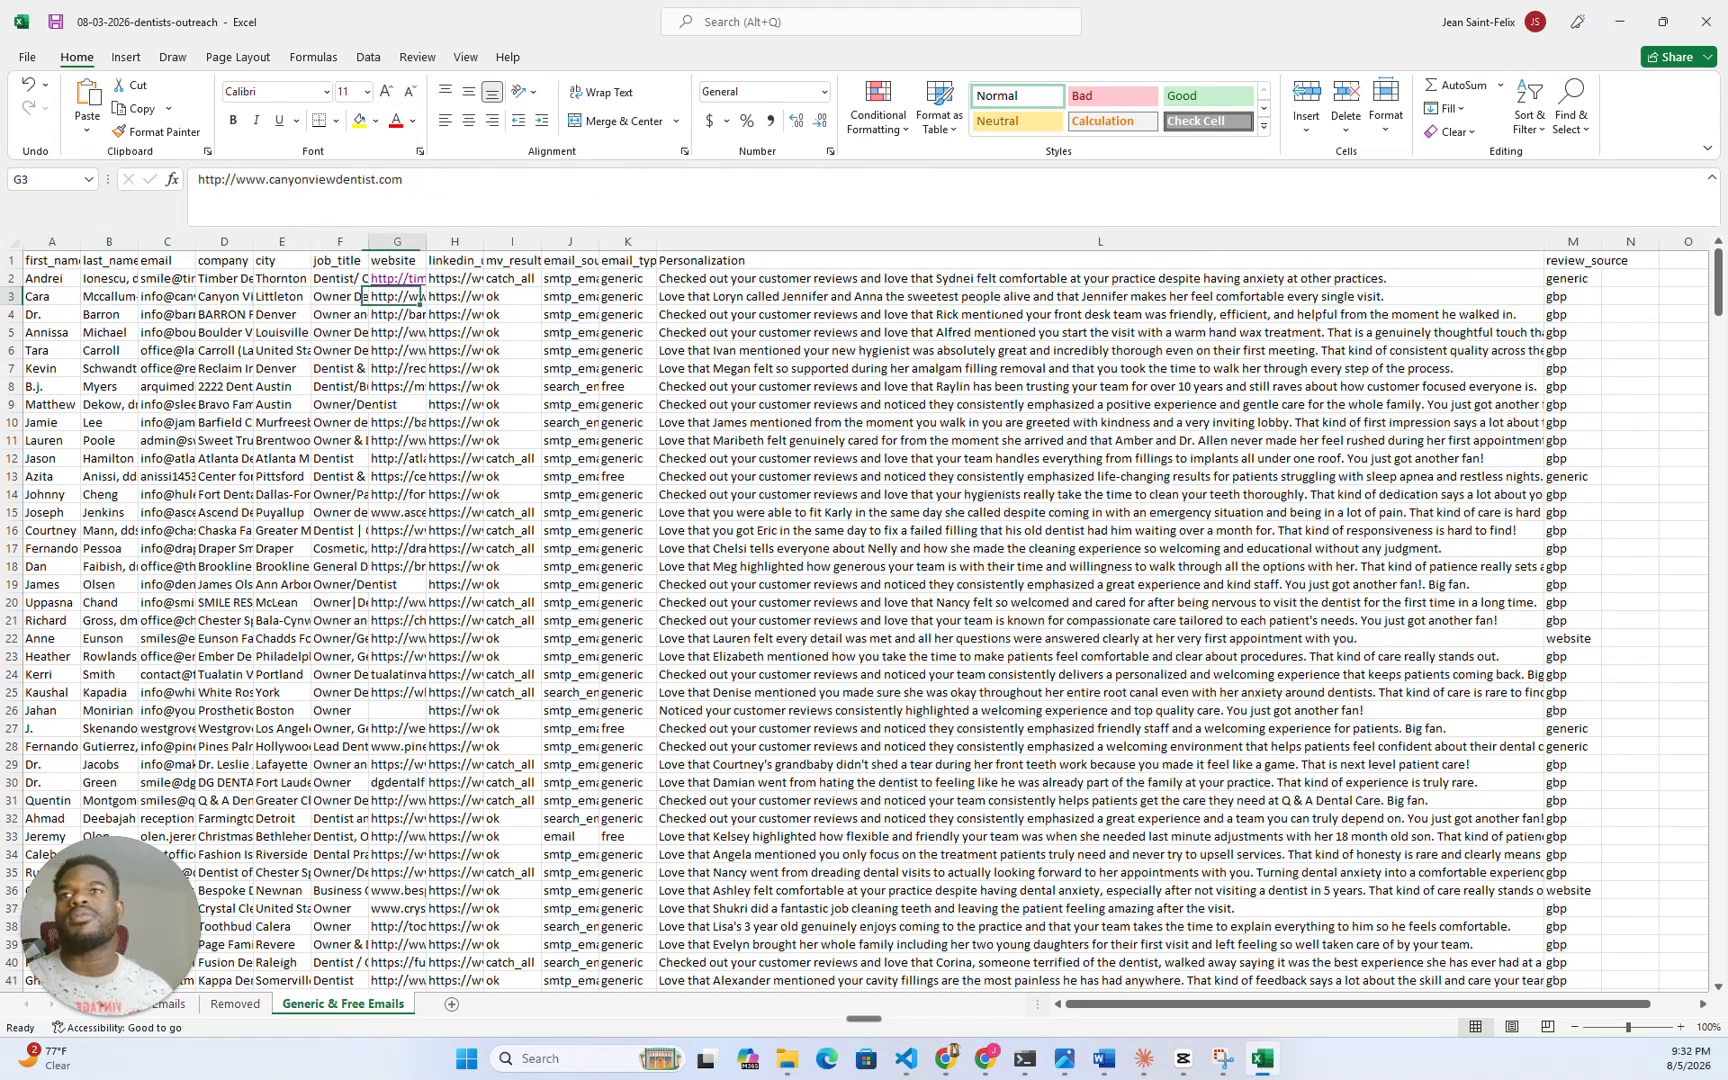
key(Right)
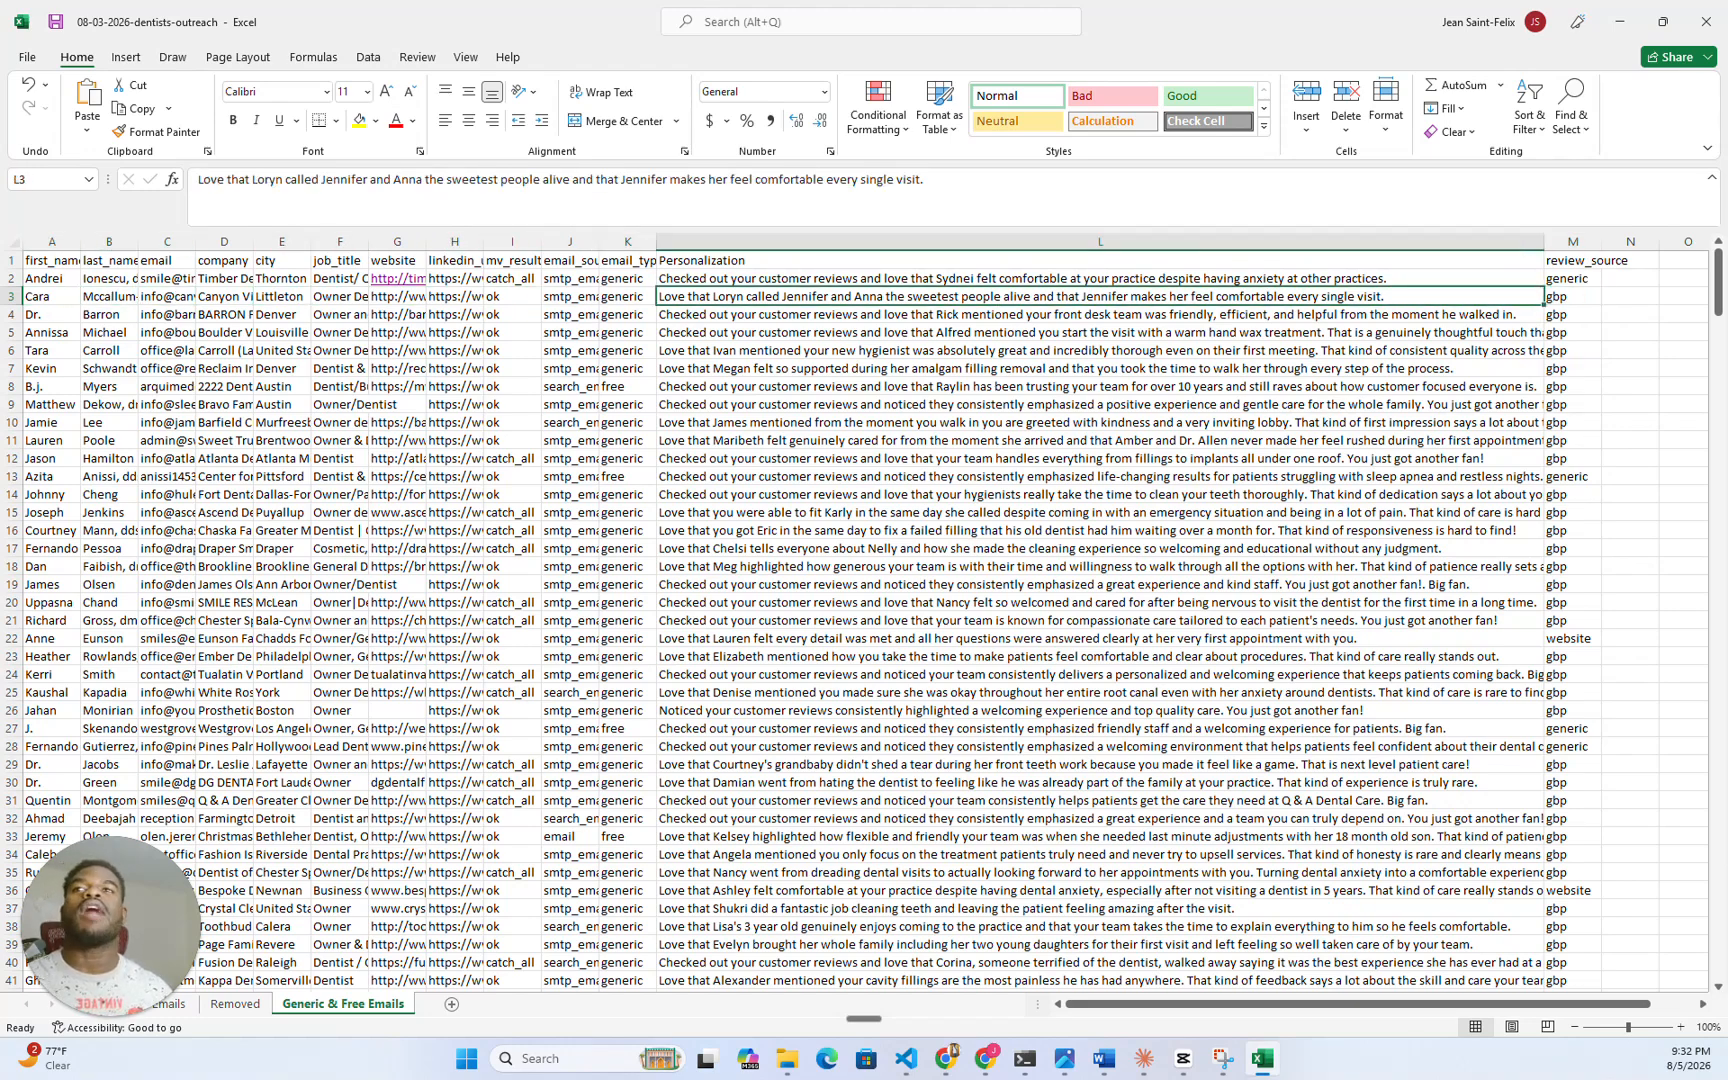
- Return to the Email Copywriting Day 1 document and add the missing comma after "reviews" in Email 2's opening sentence
click(1663, 21)
click(1196, 370)
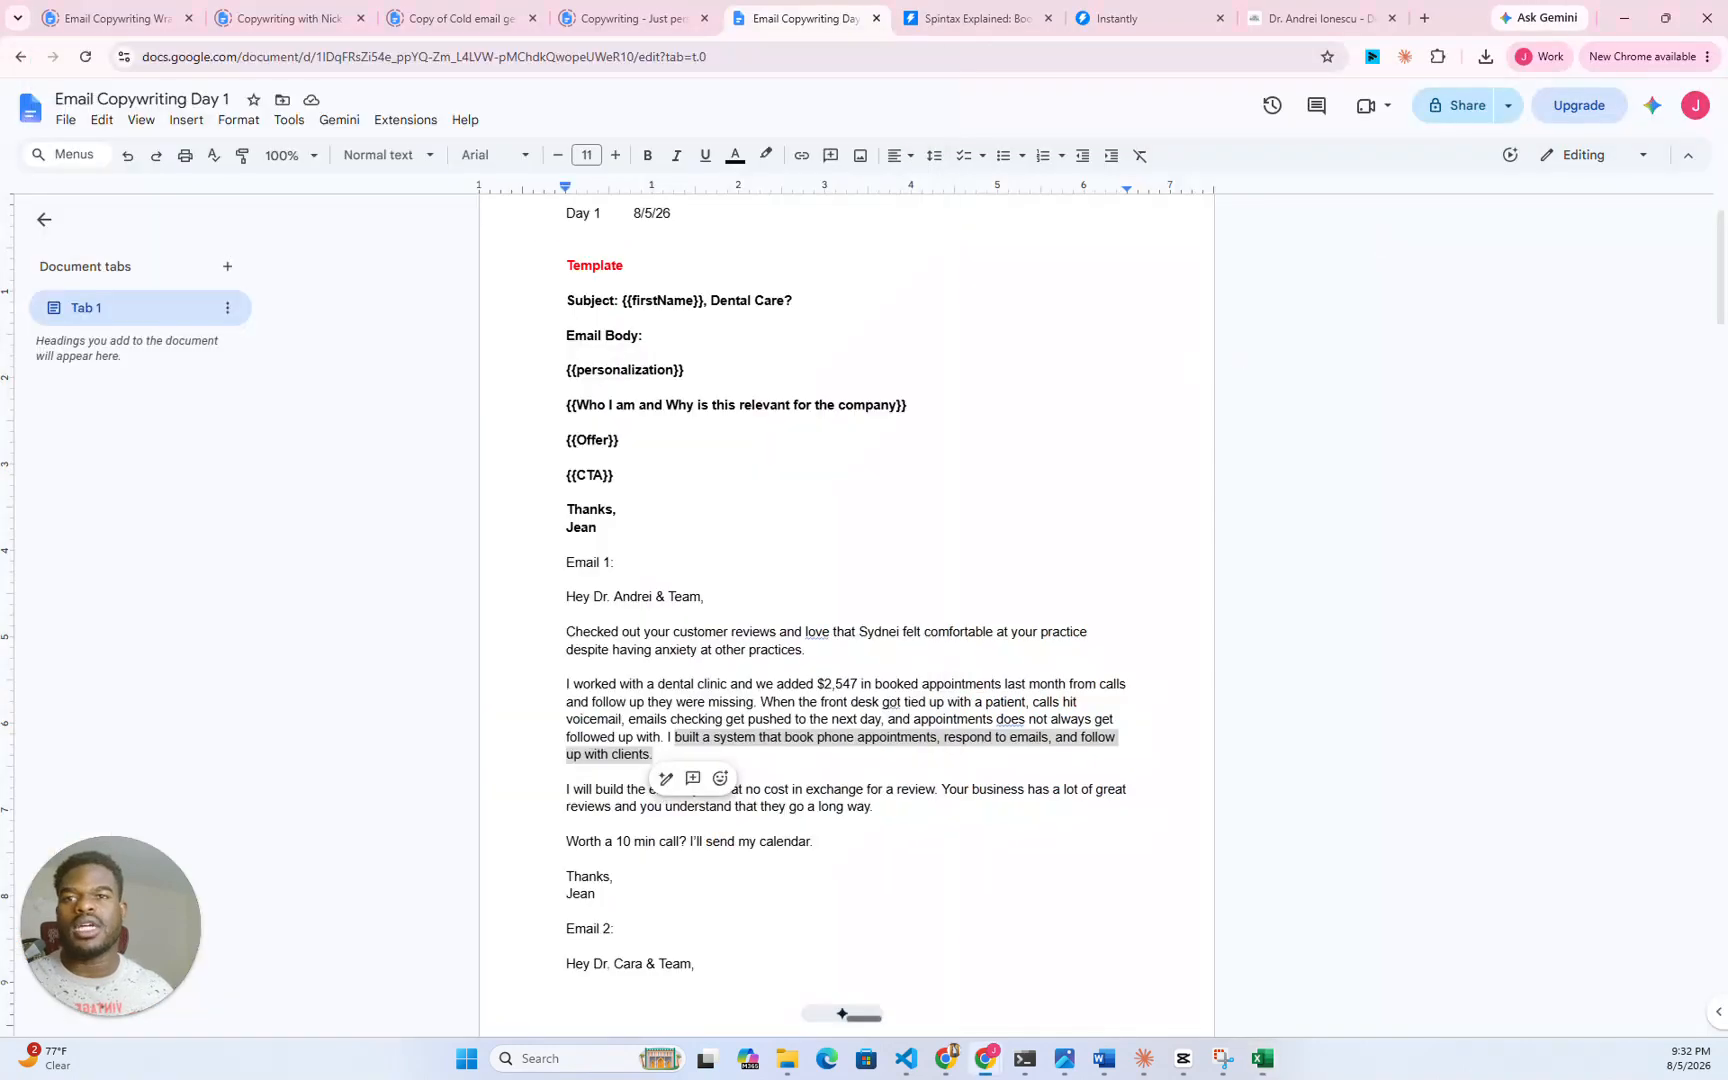
scroll(718, 361, down, 8)
scroll(718, 361, up, 4)
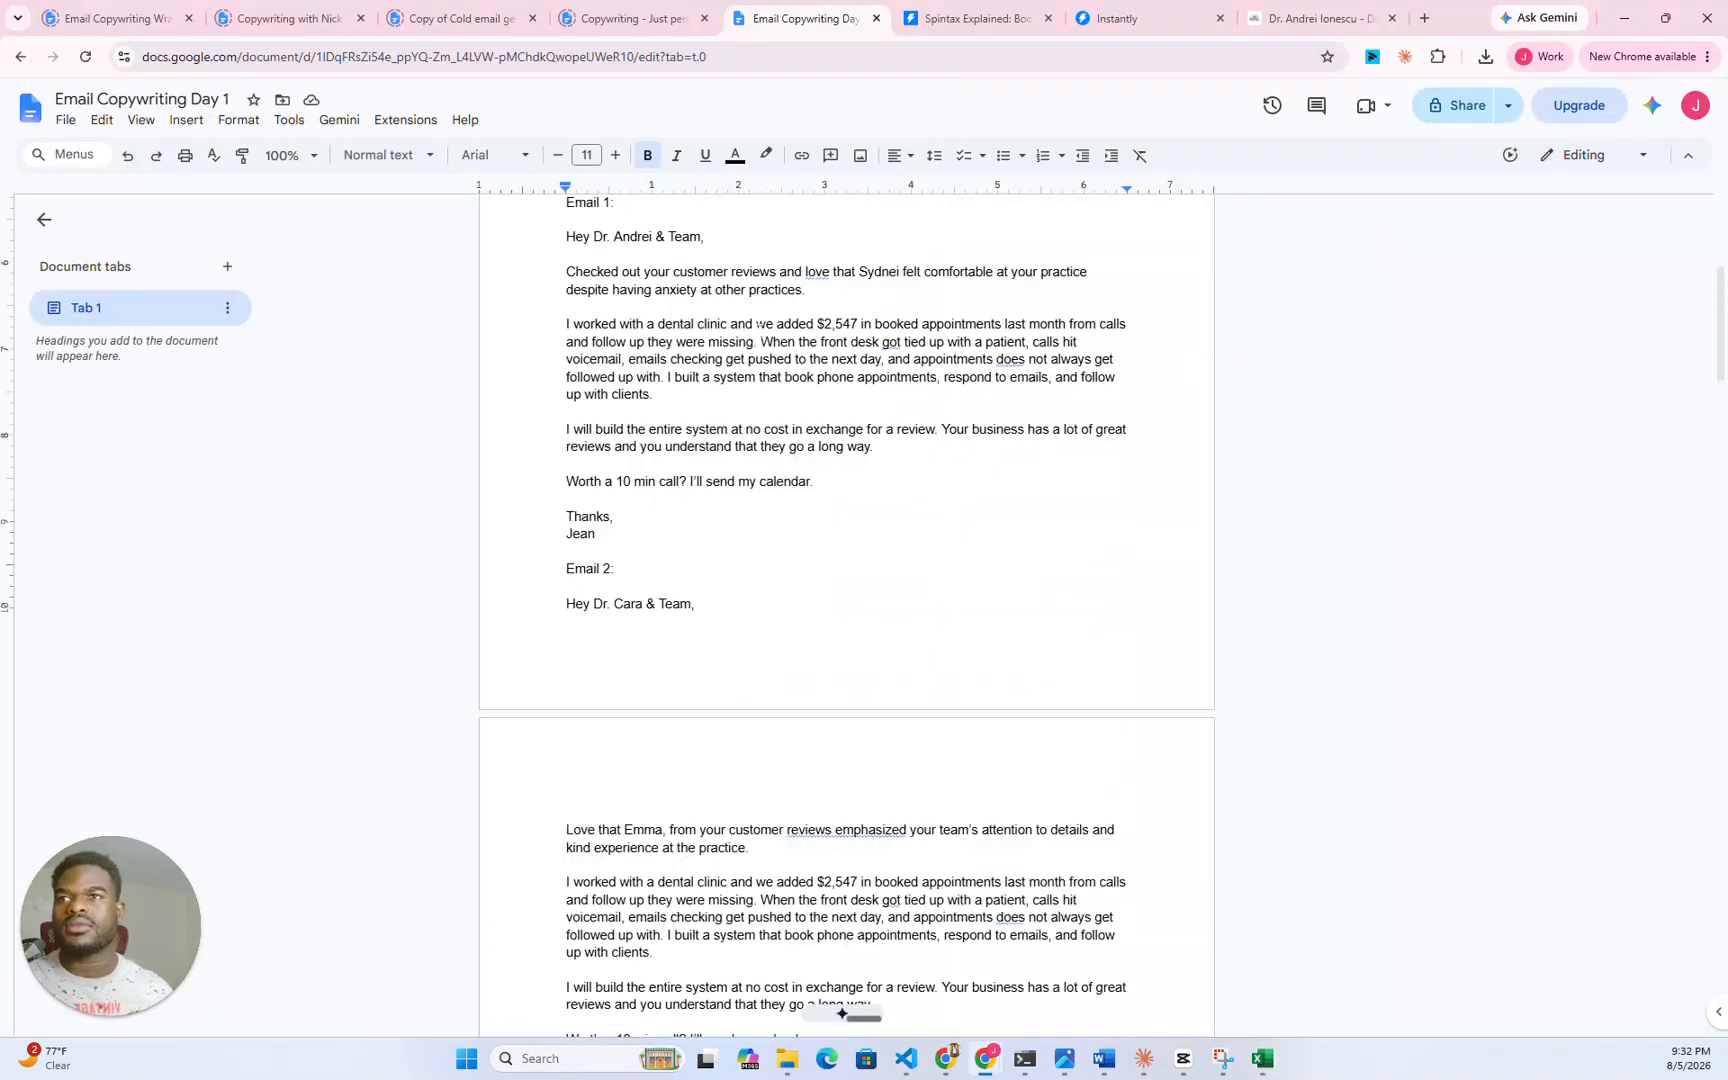
scroll(718, 361, down, 2)
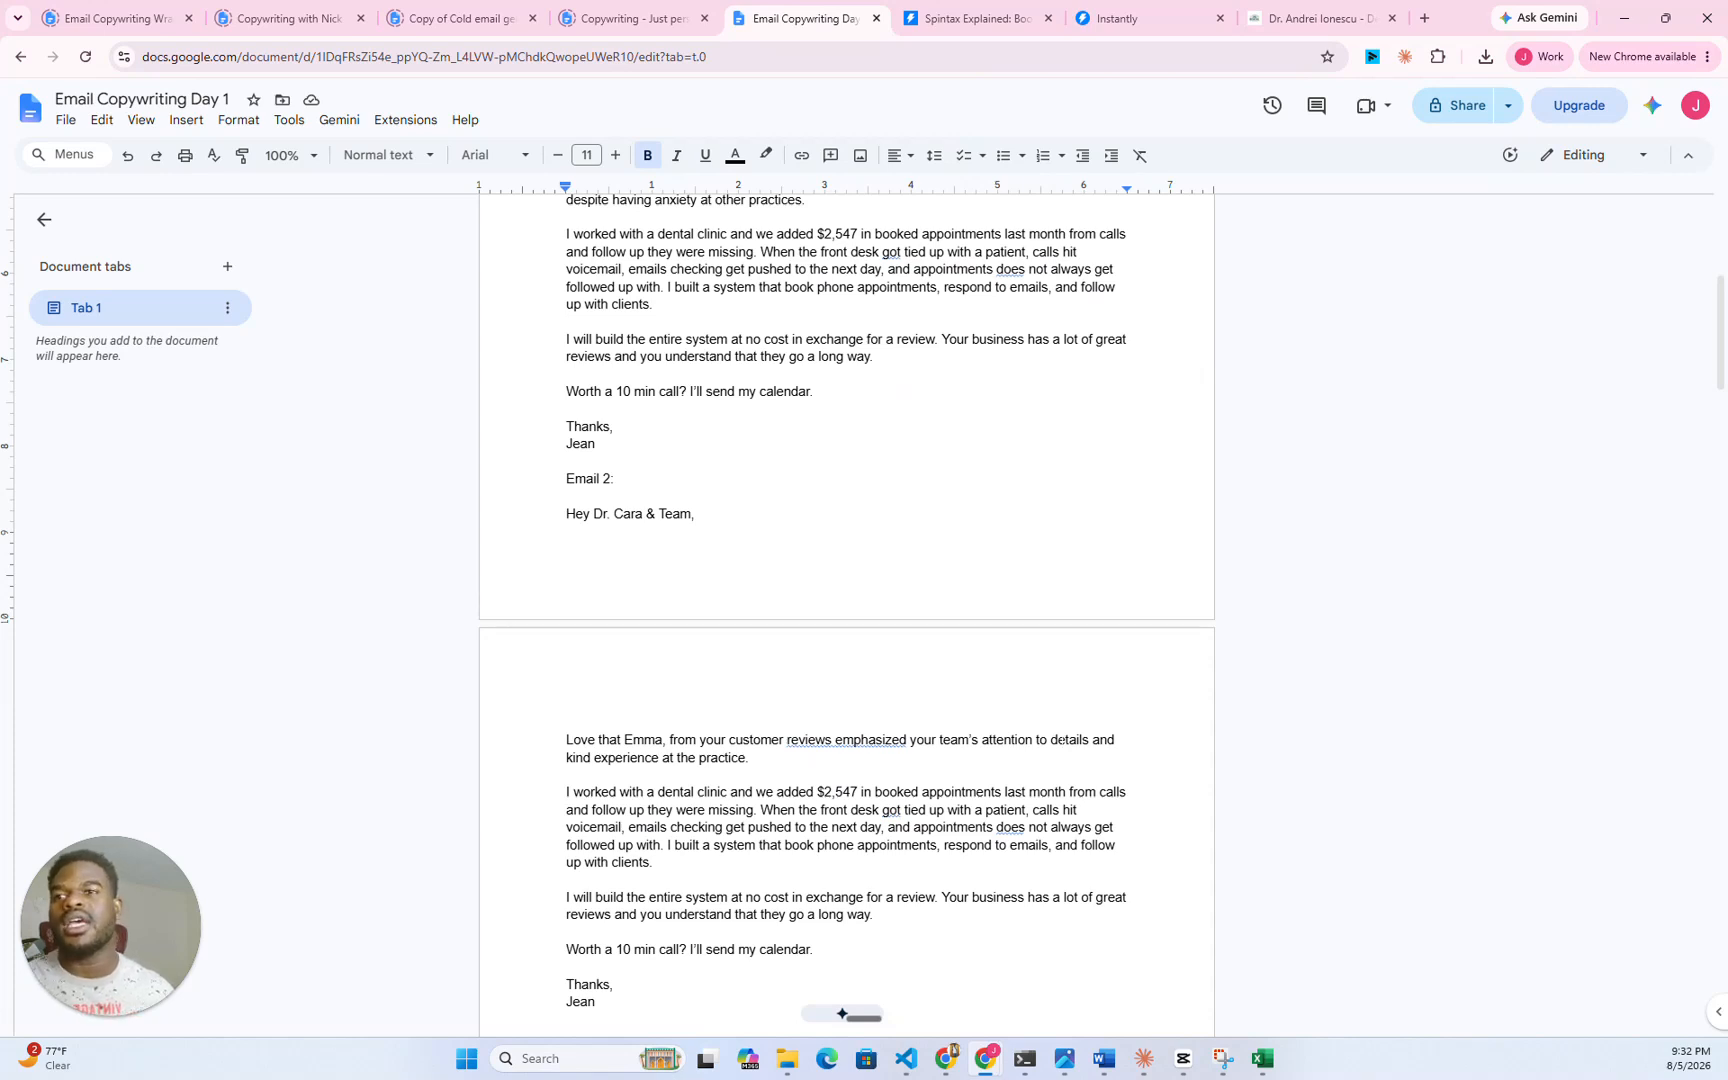
click(845, 740)
click(850, 714)
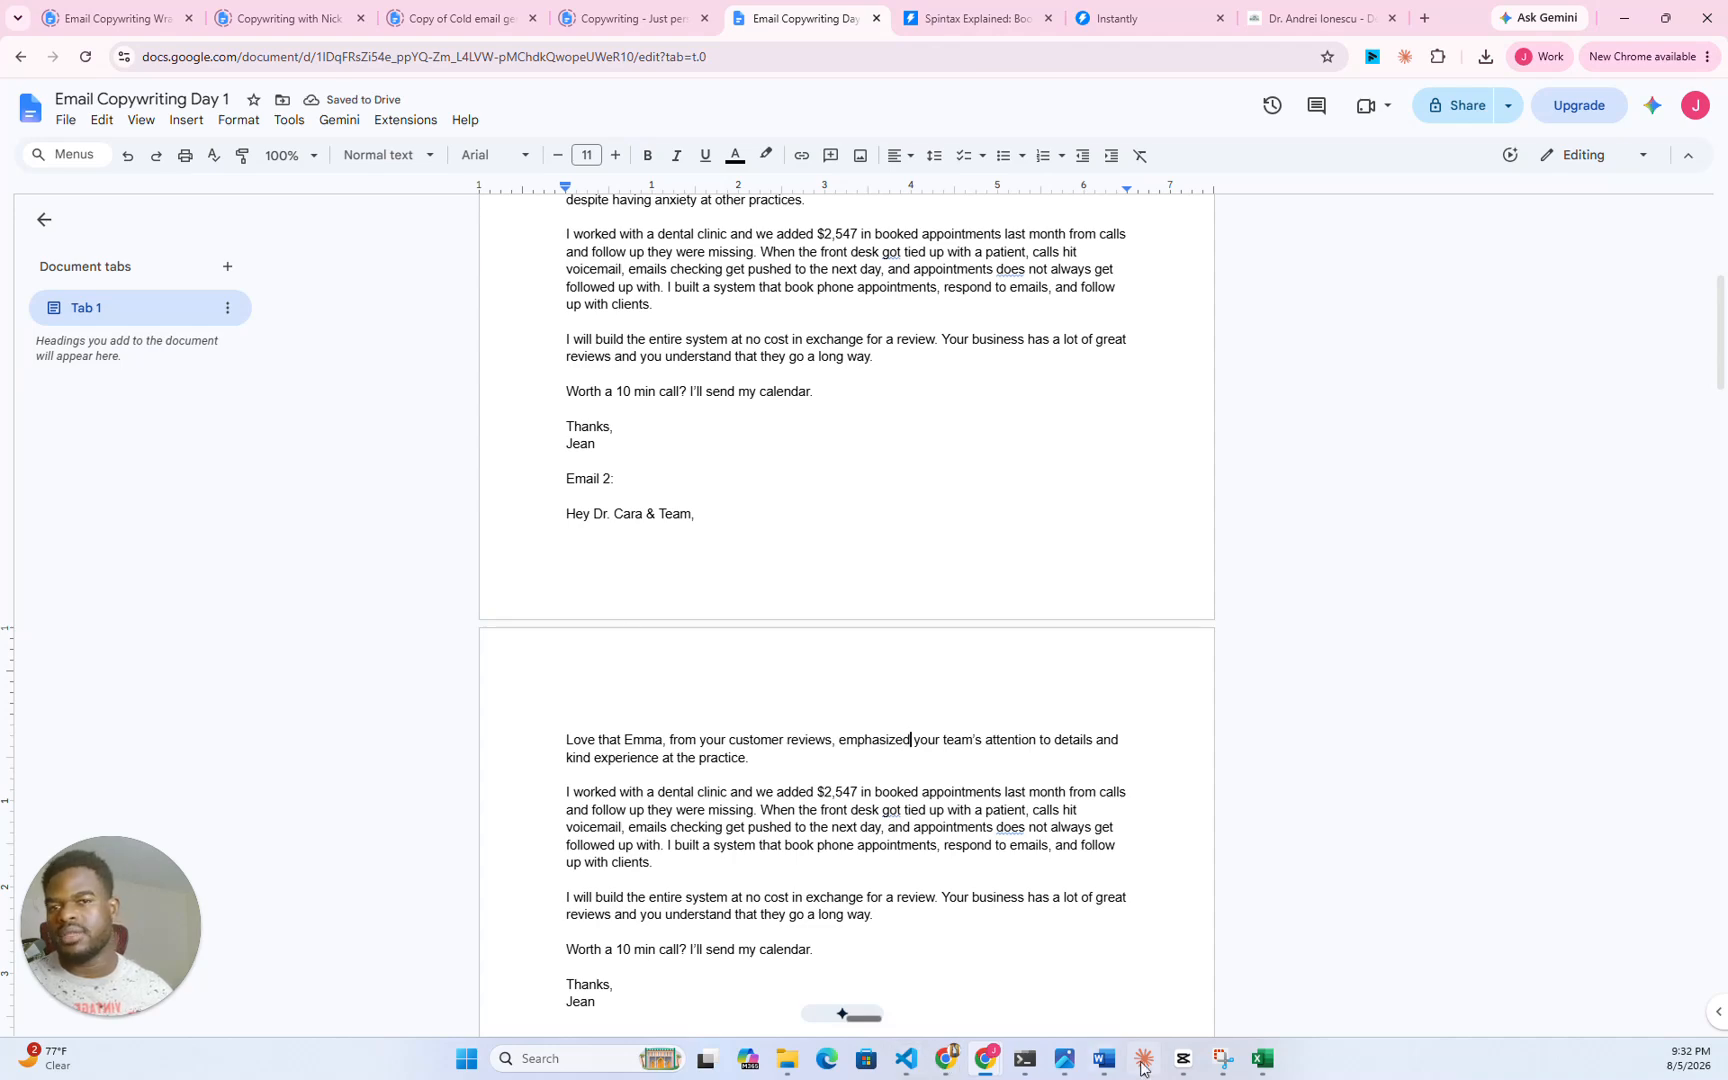
- Switch to the outreach workbook, make row 3's website address a link and open the Canyon View Dentistry site
click(1262, 1058)
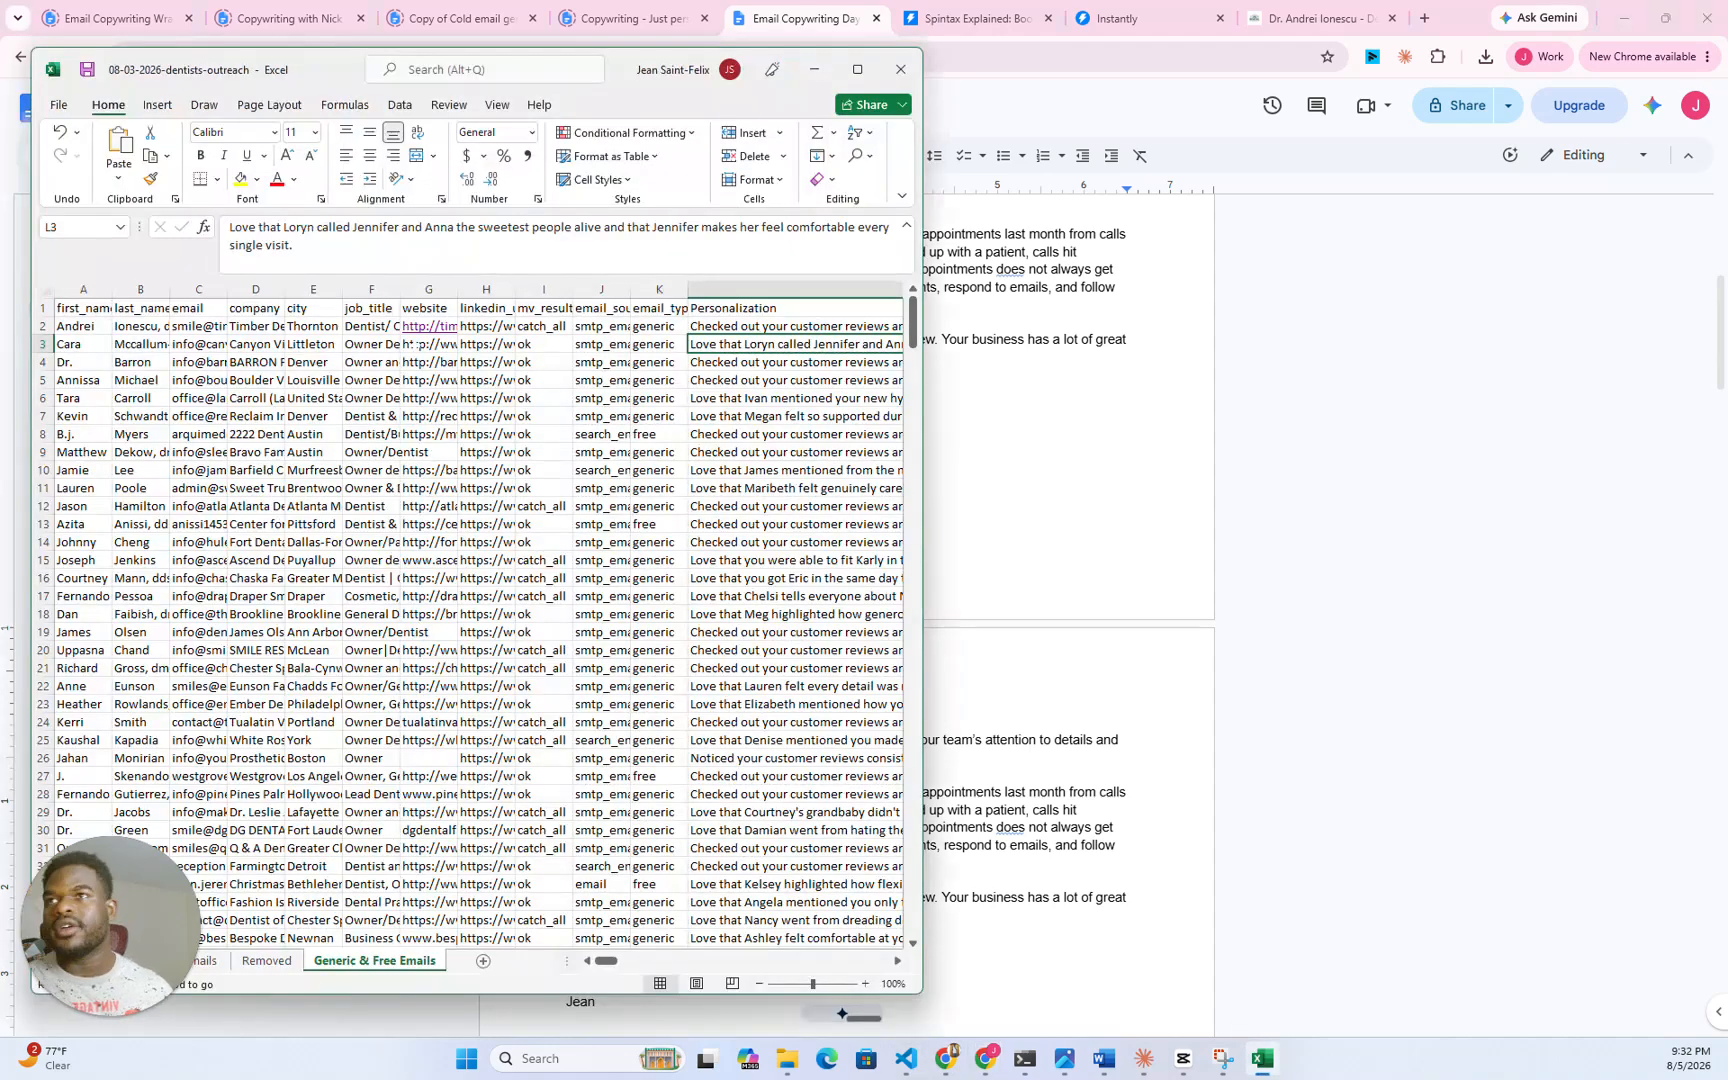
click(410, 344)
key(ctrl+u)
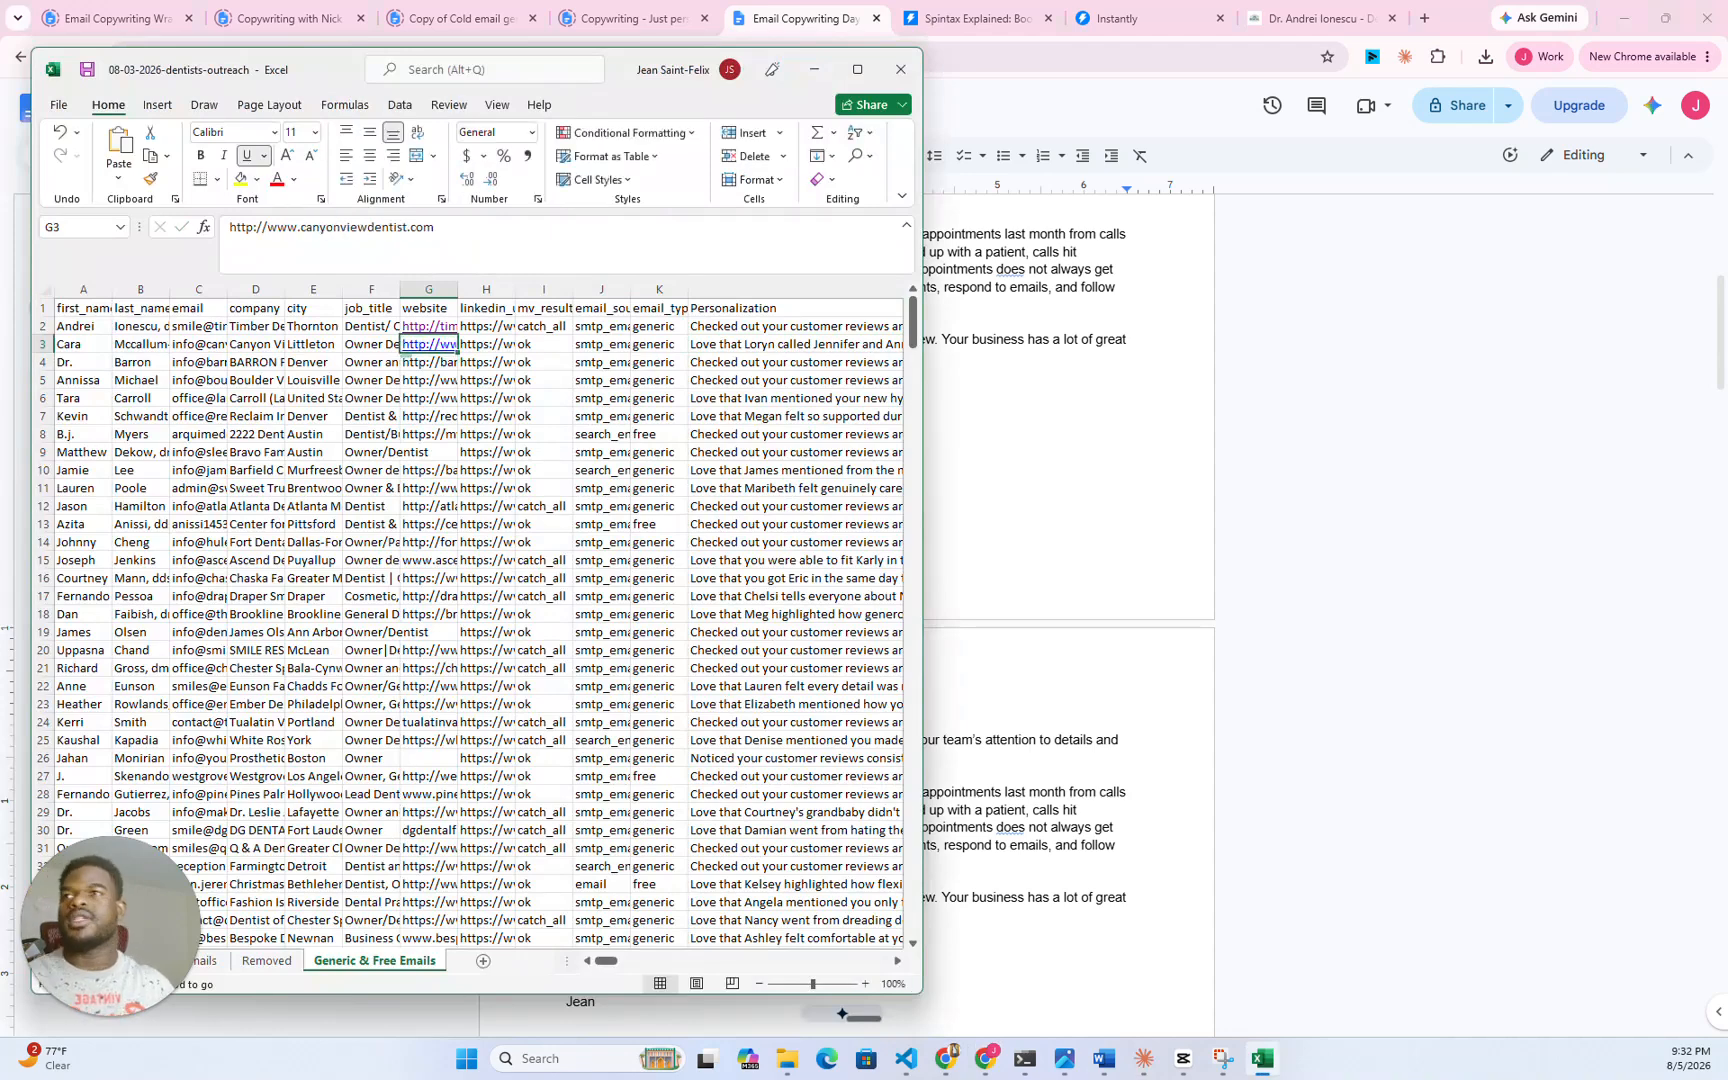
click(434, 345)
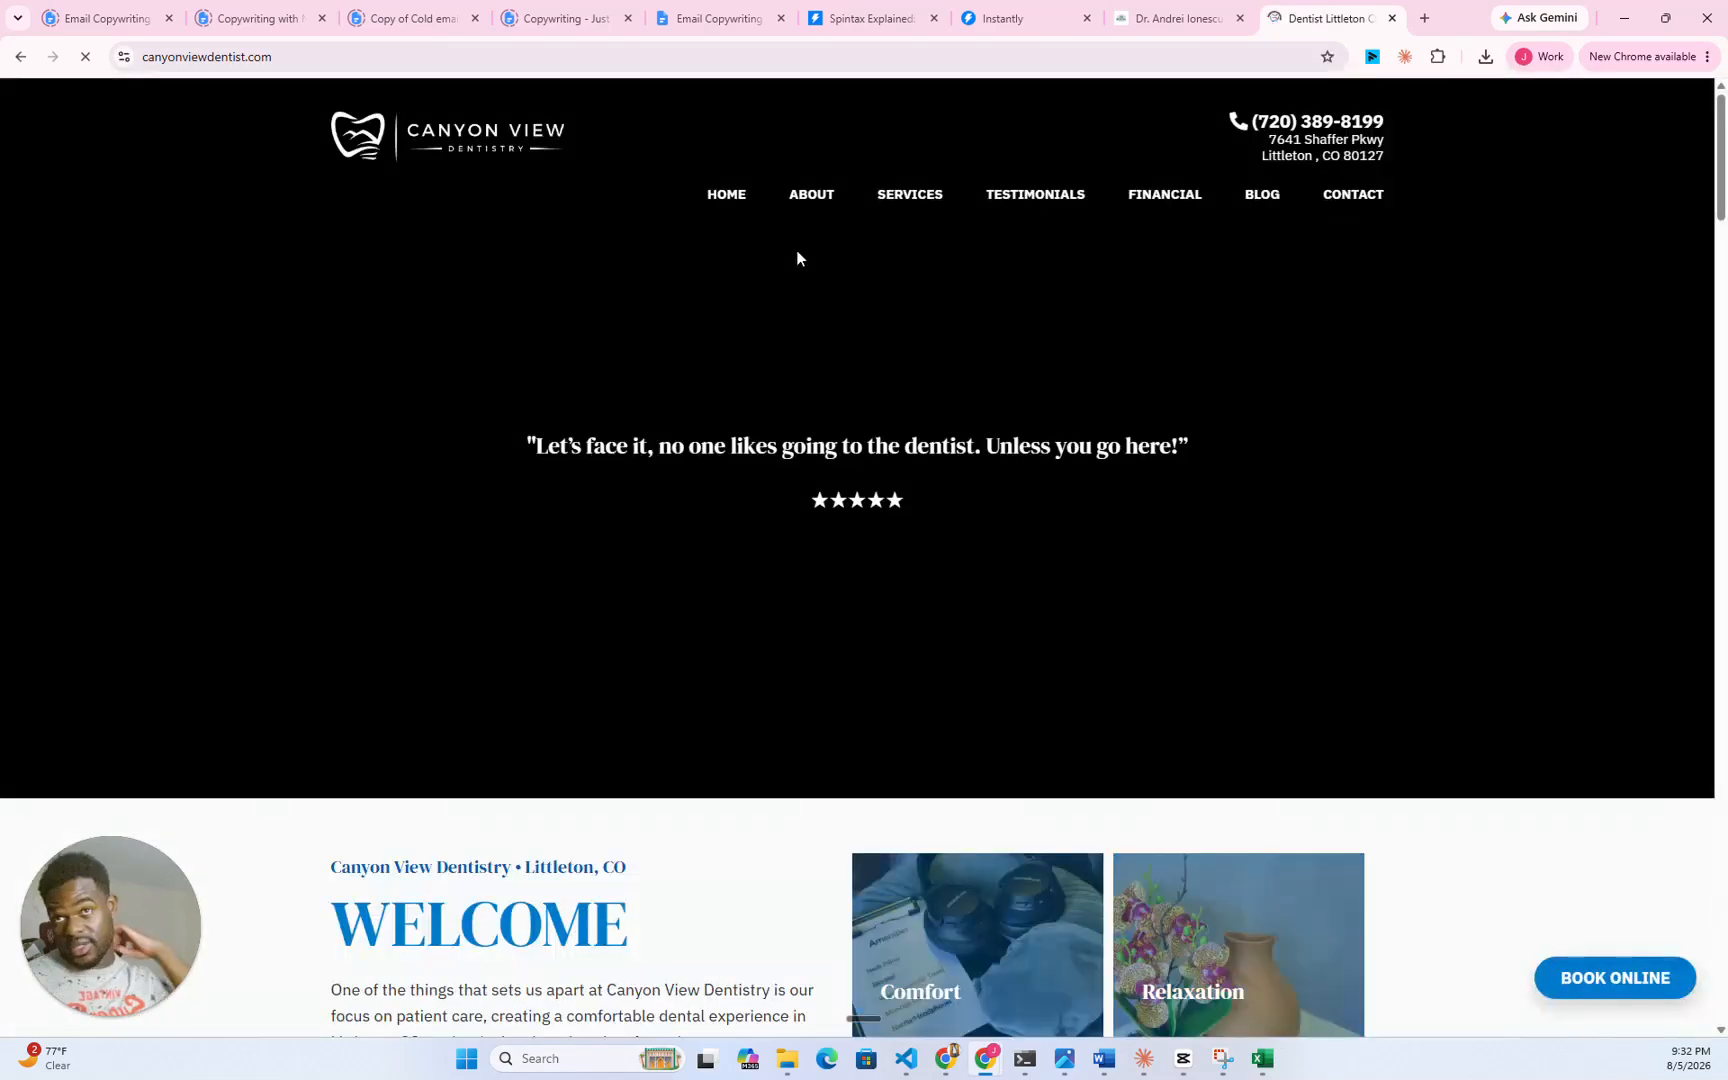
- Look through the Canyon View Dentistry homepage and browse its Testimonials carousel for personalization material
scroll(850, 420, down, 4)
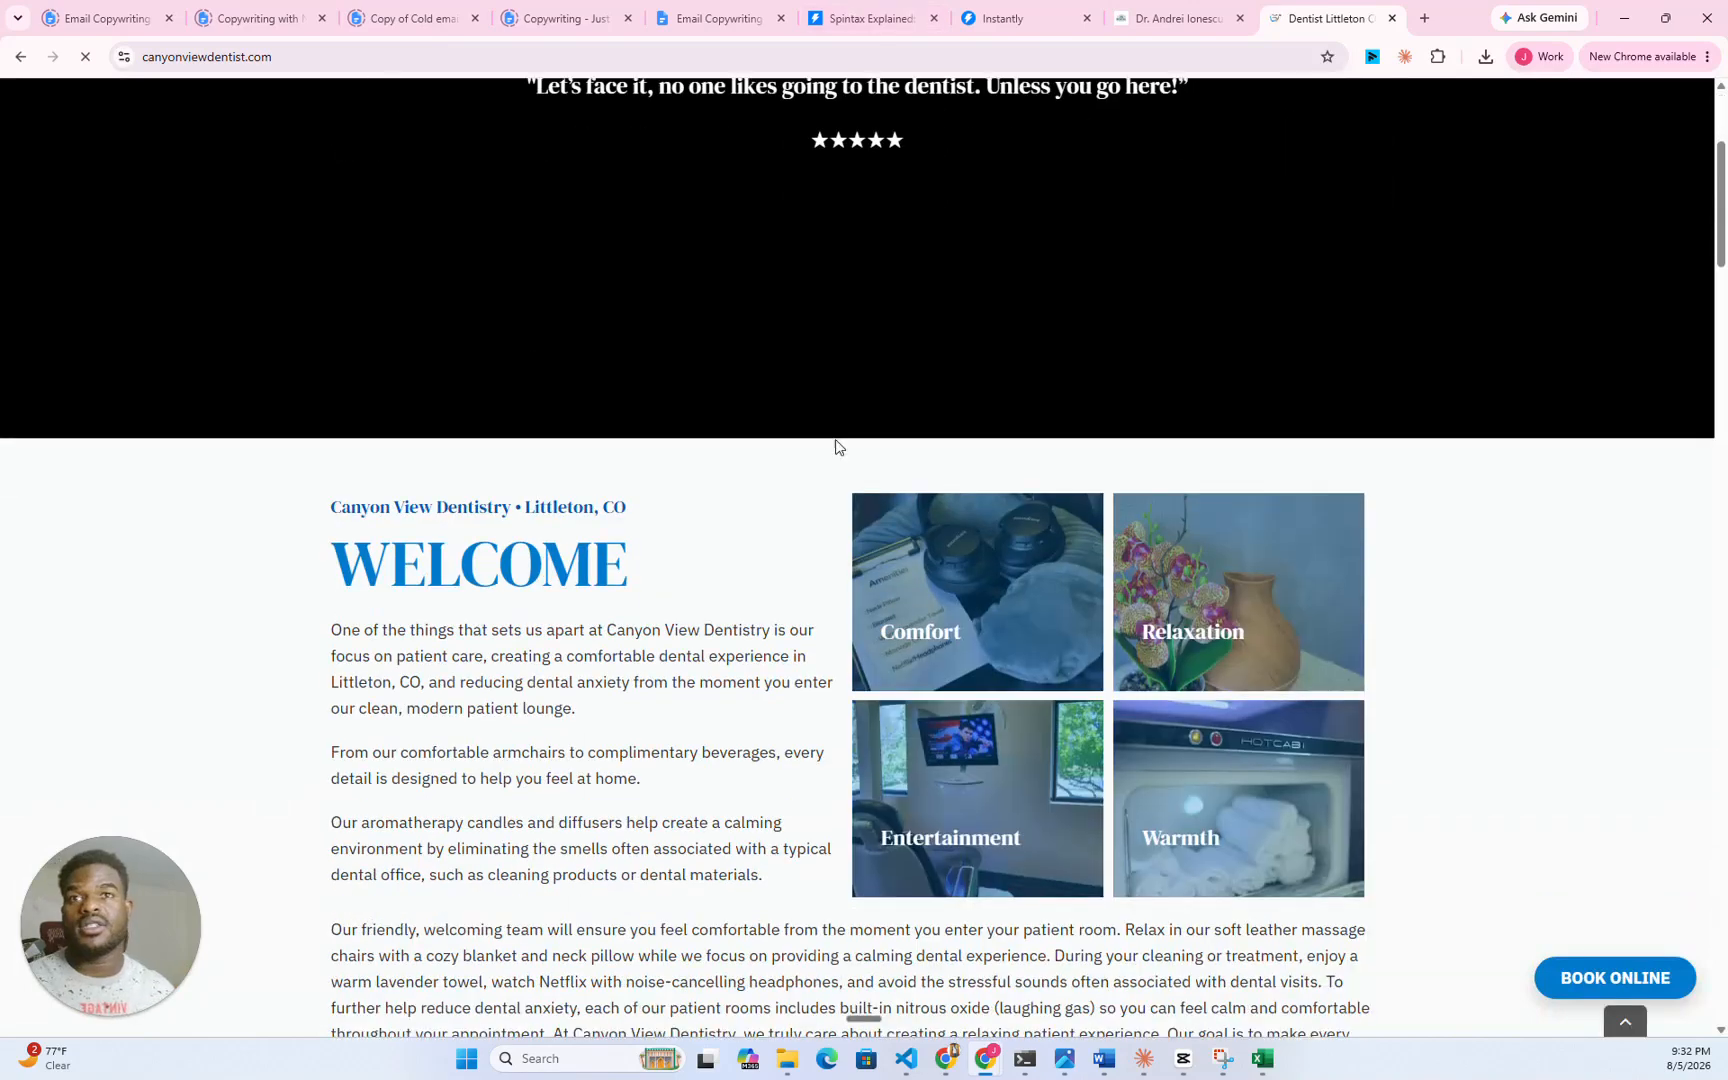
scroll(836, 447, down, 10)
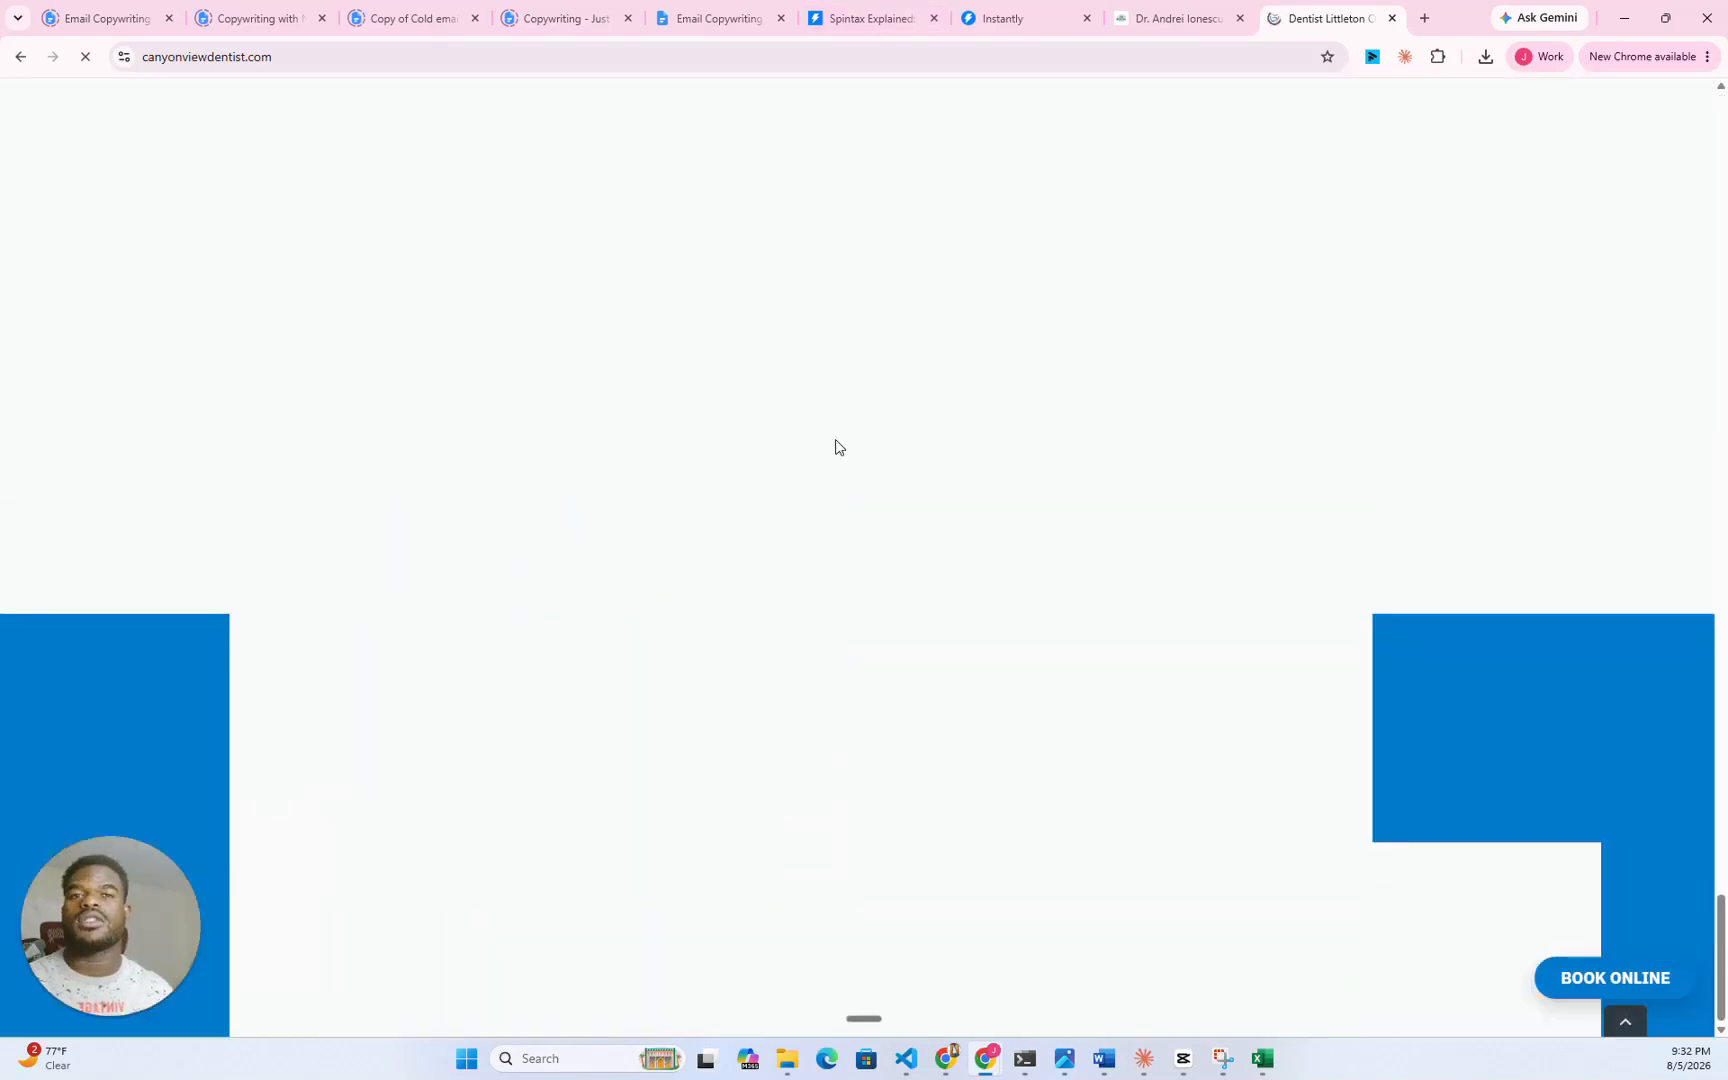
scroll(811, 438, up, 10)
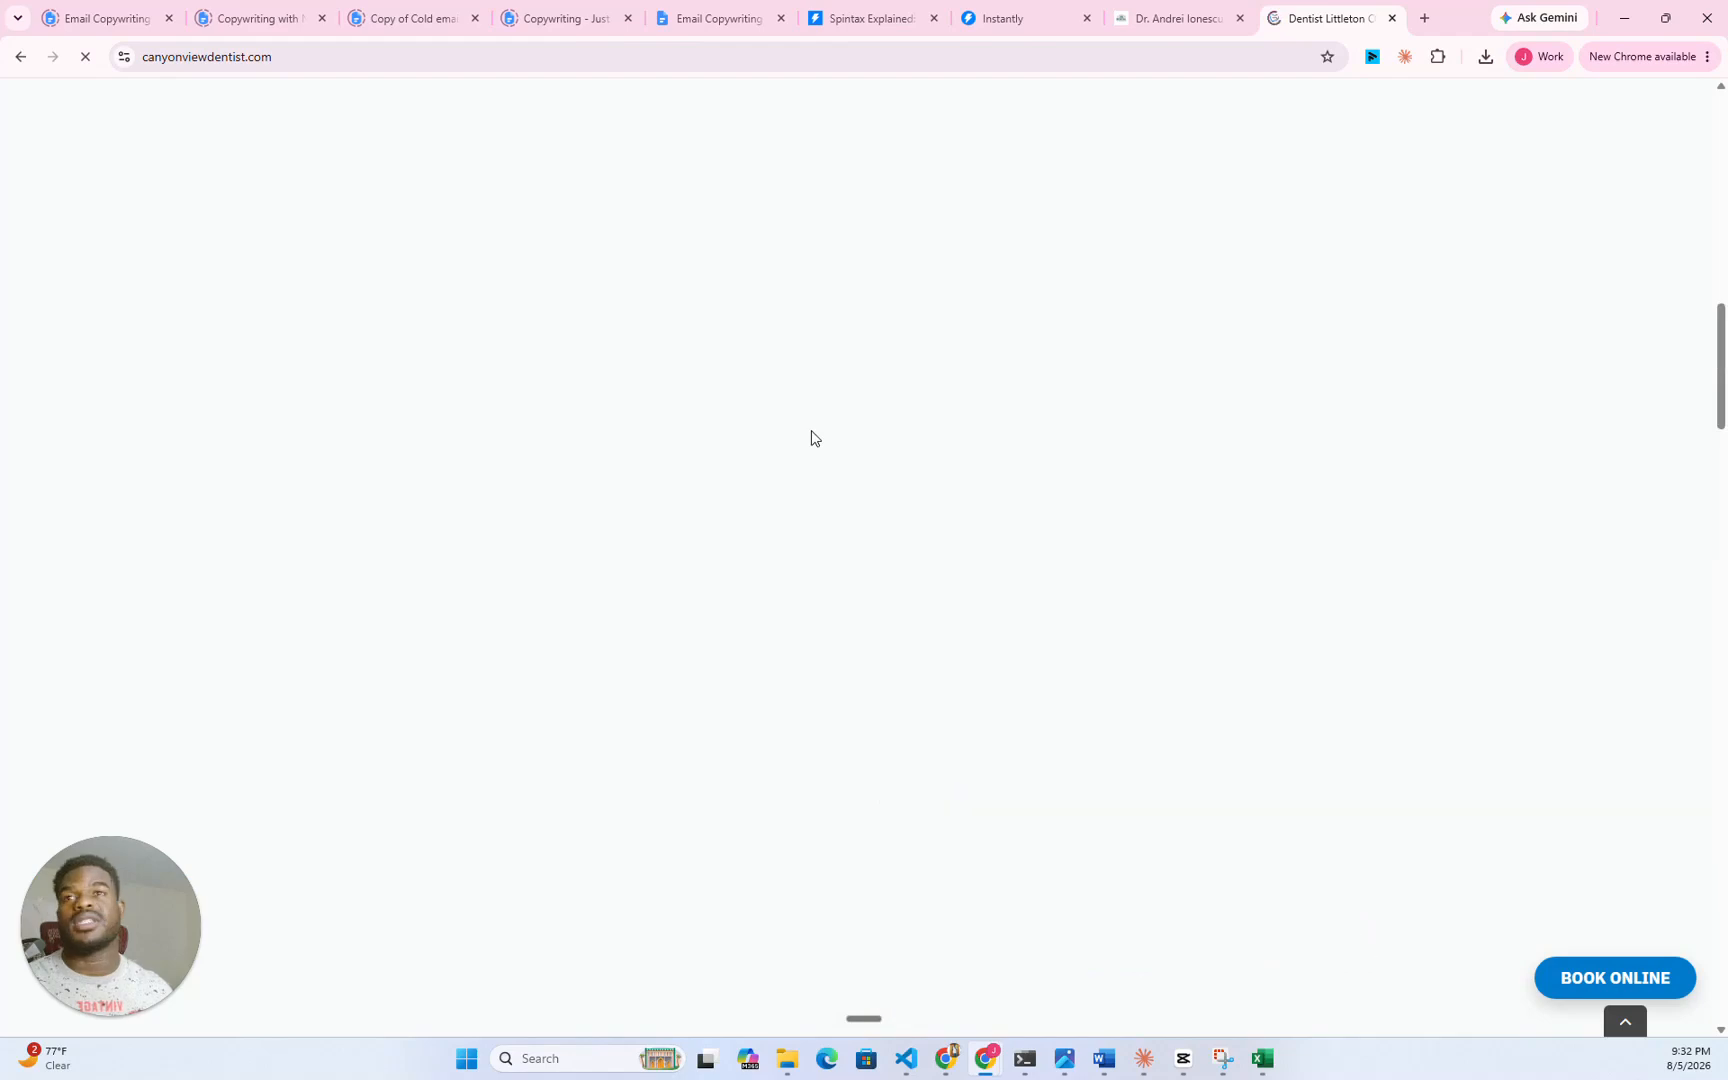
scroll(811, 438, up, 6)
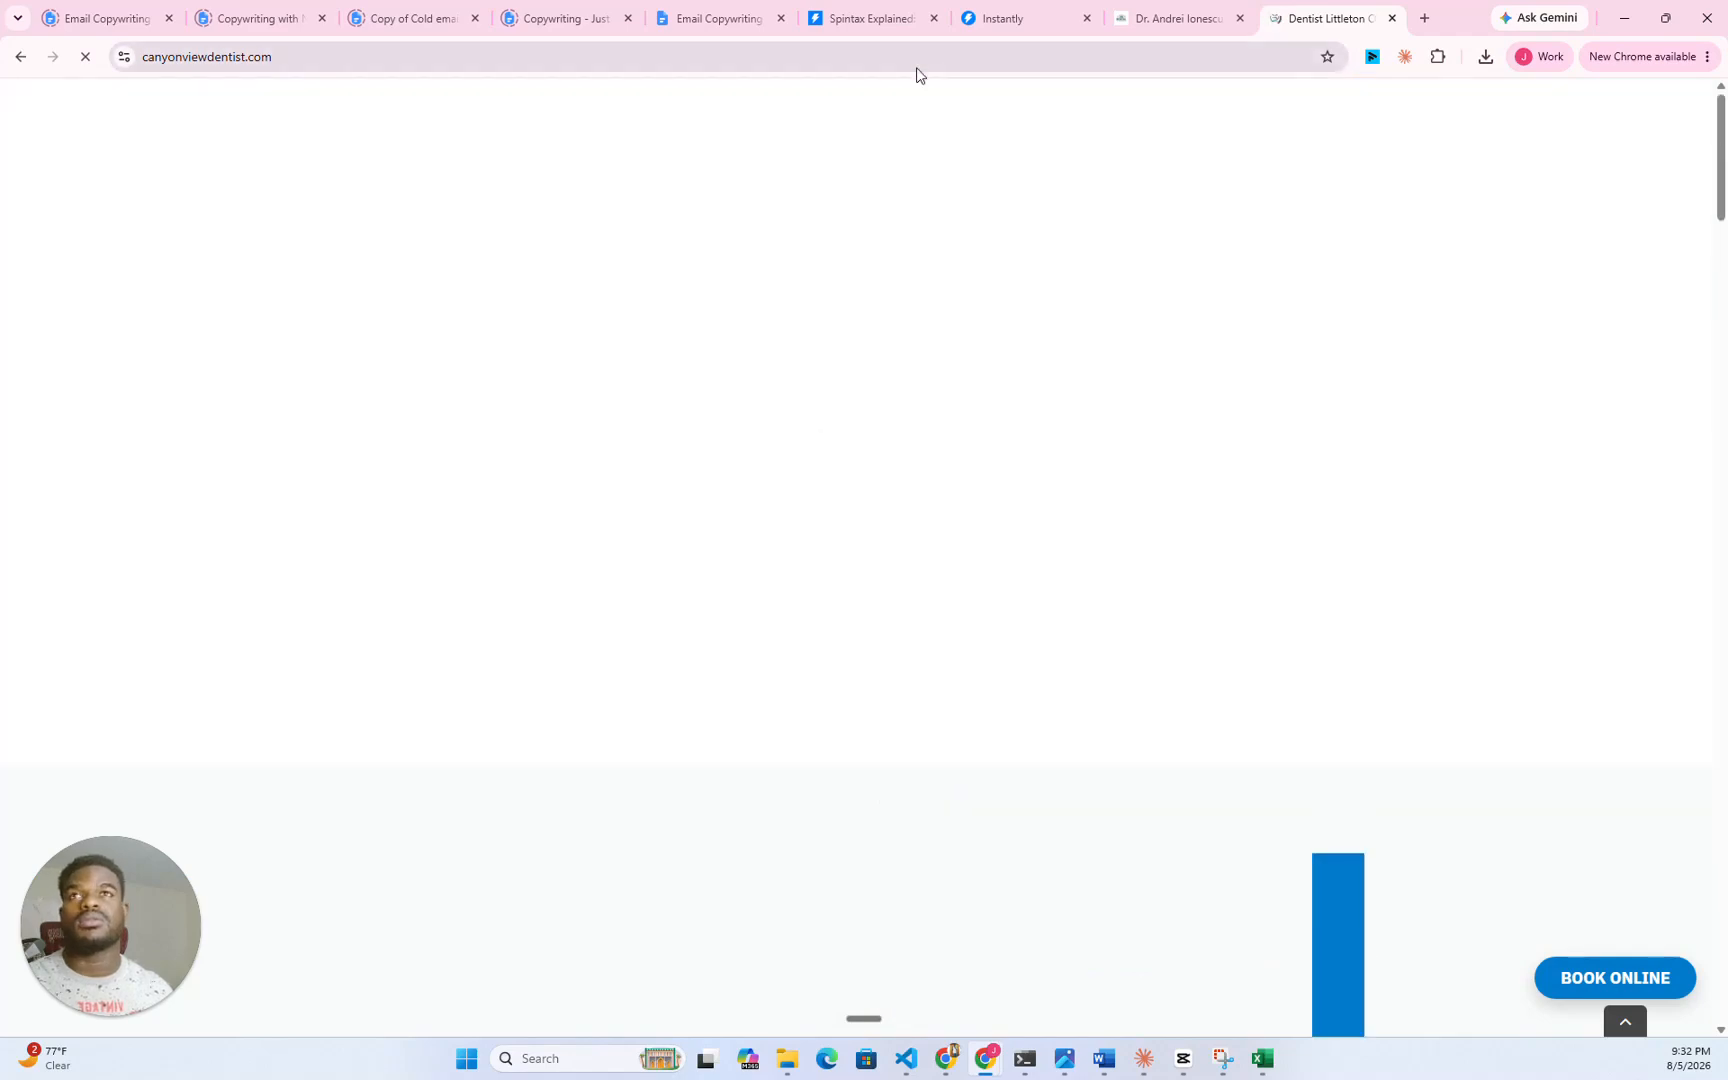
scroll(868, 405, down, 5)
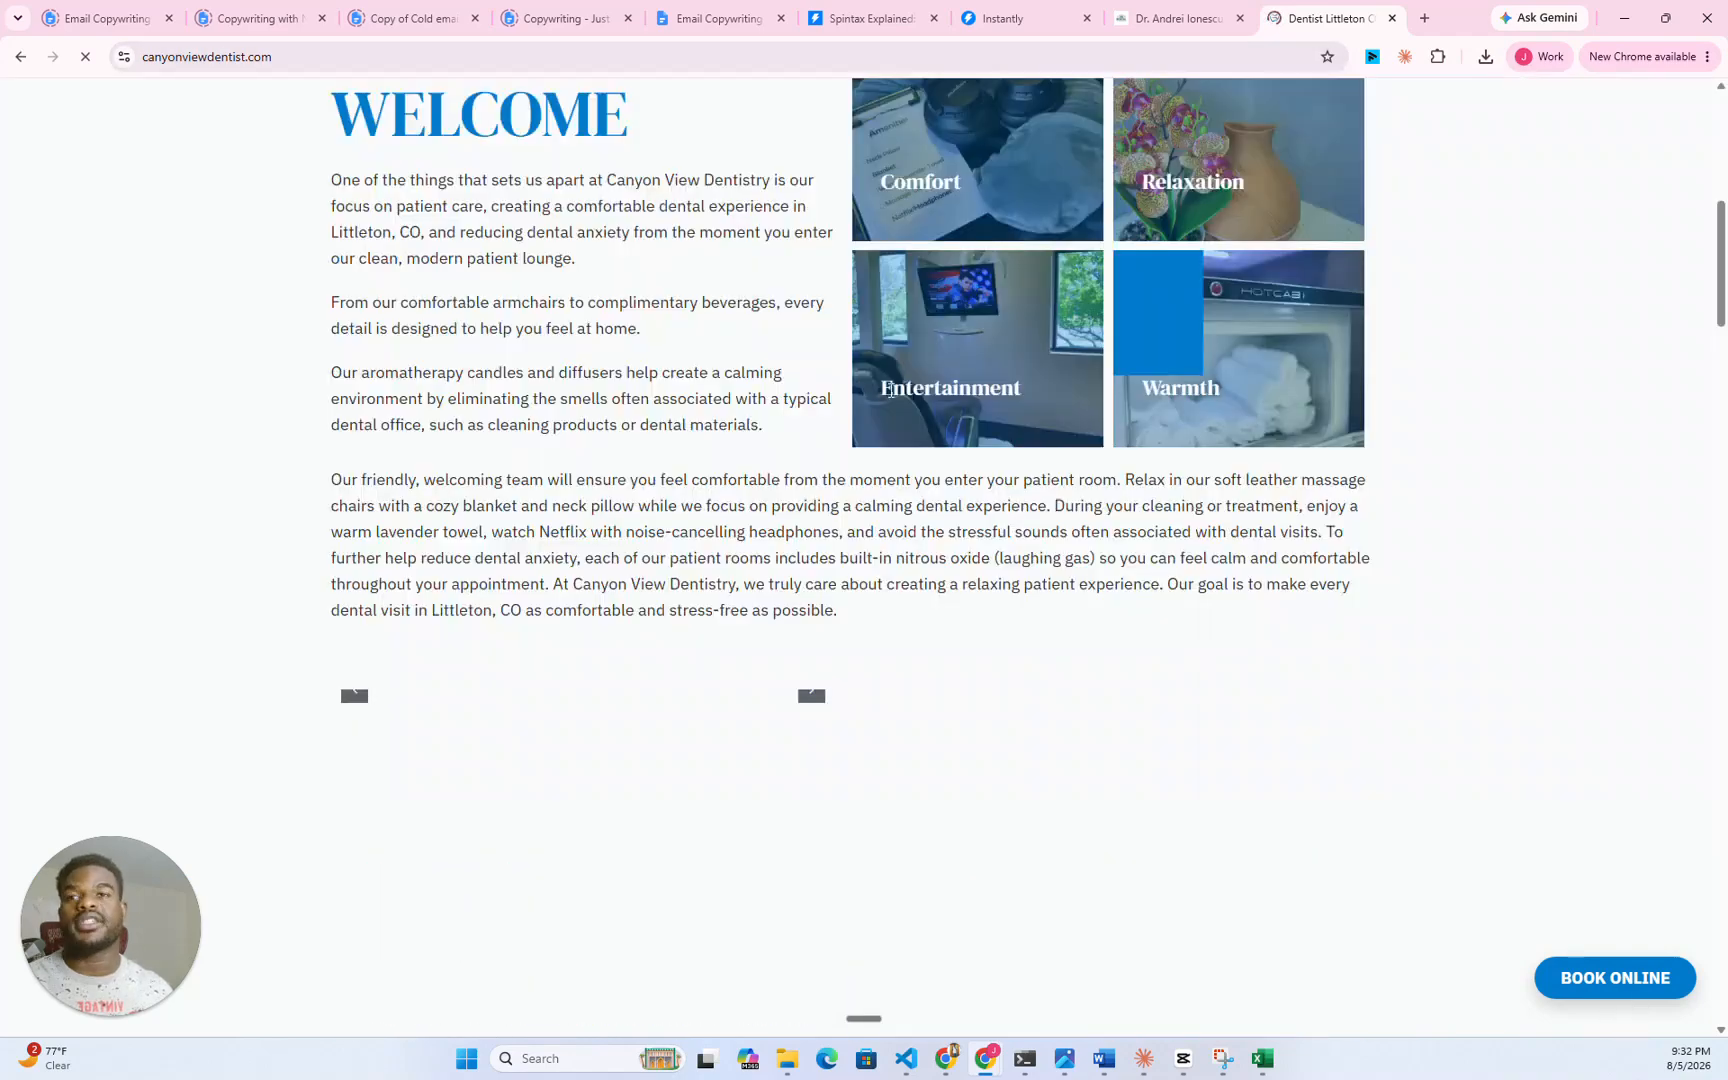
scroll(890, 390, up, 7)
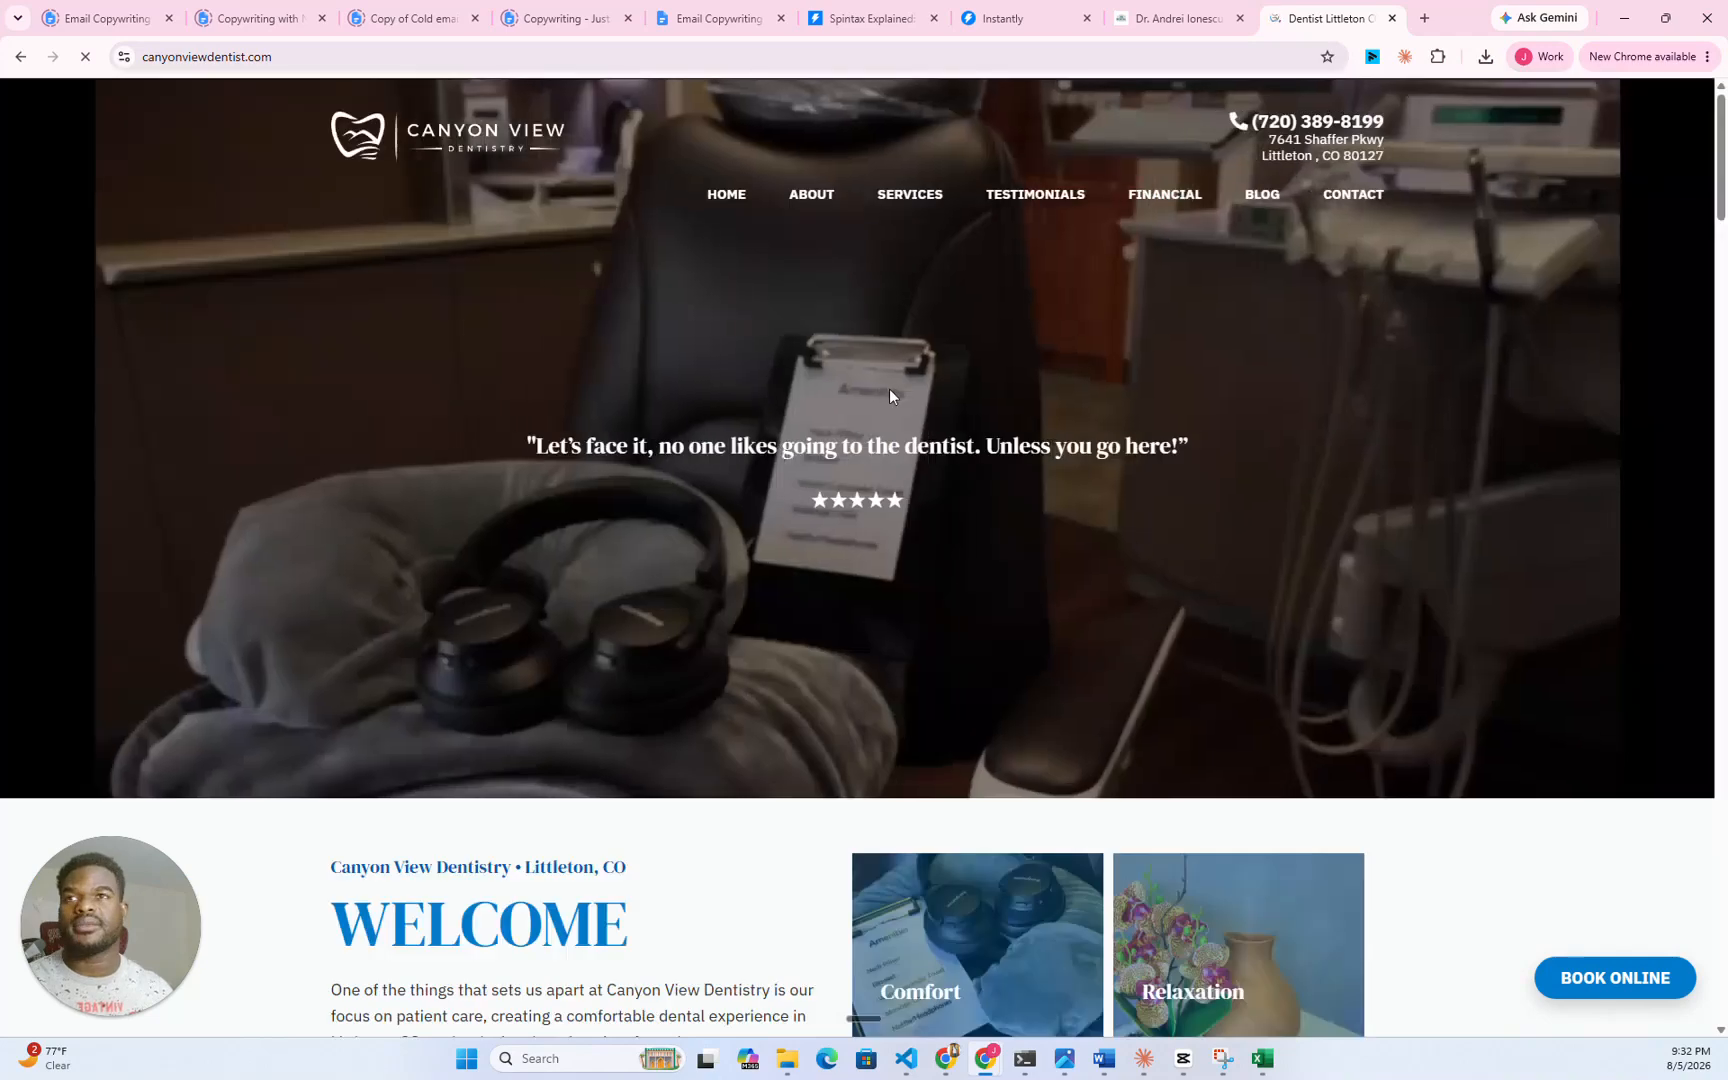
scroll(865, 392, down, 4)
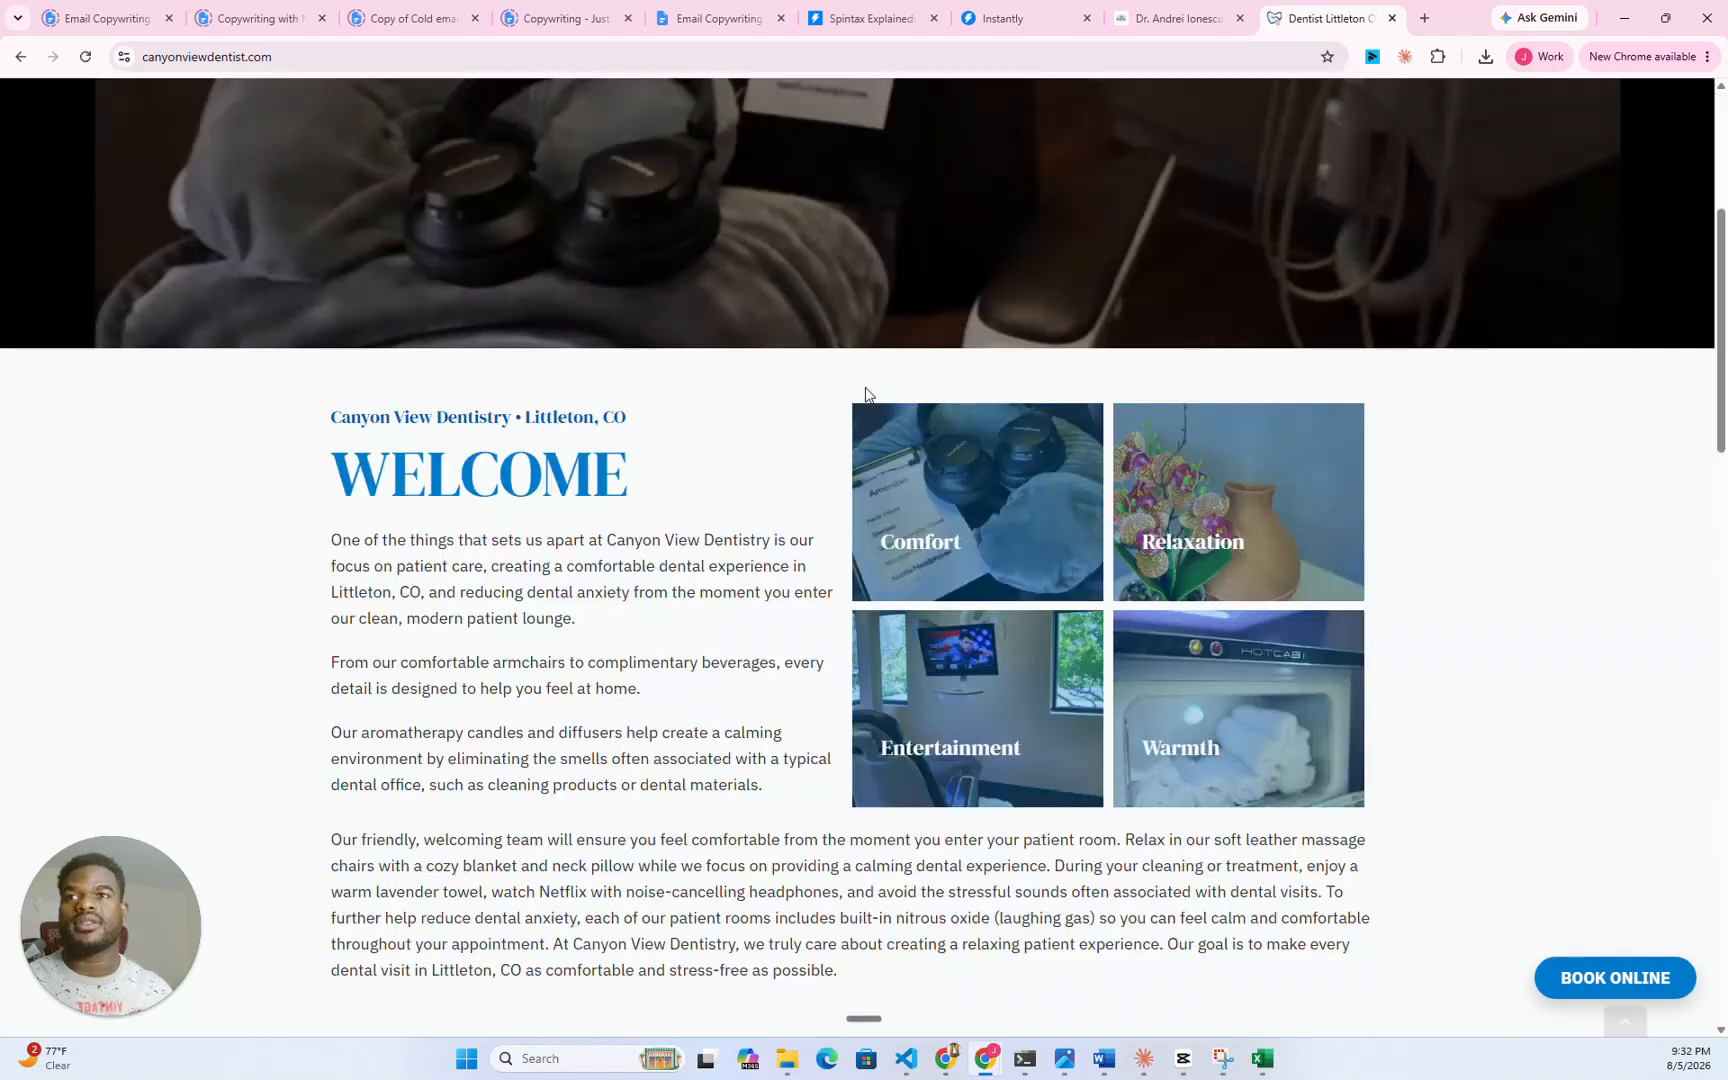
scroll(866, 393, down, 8)
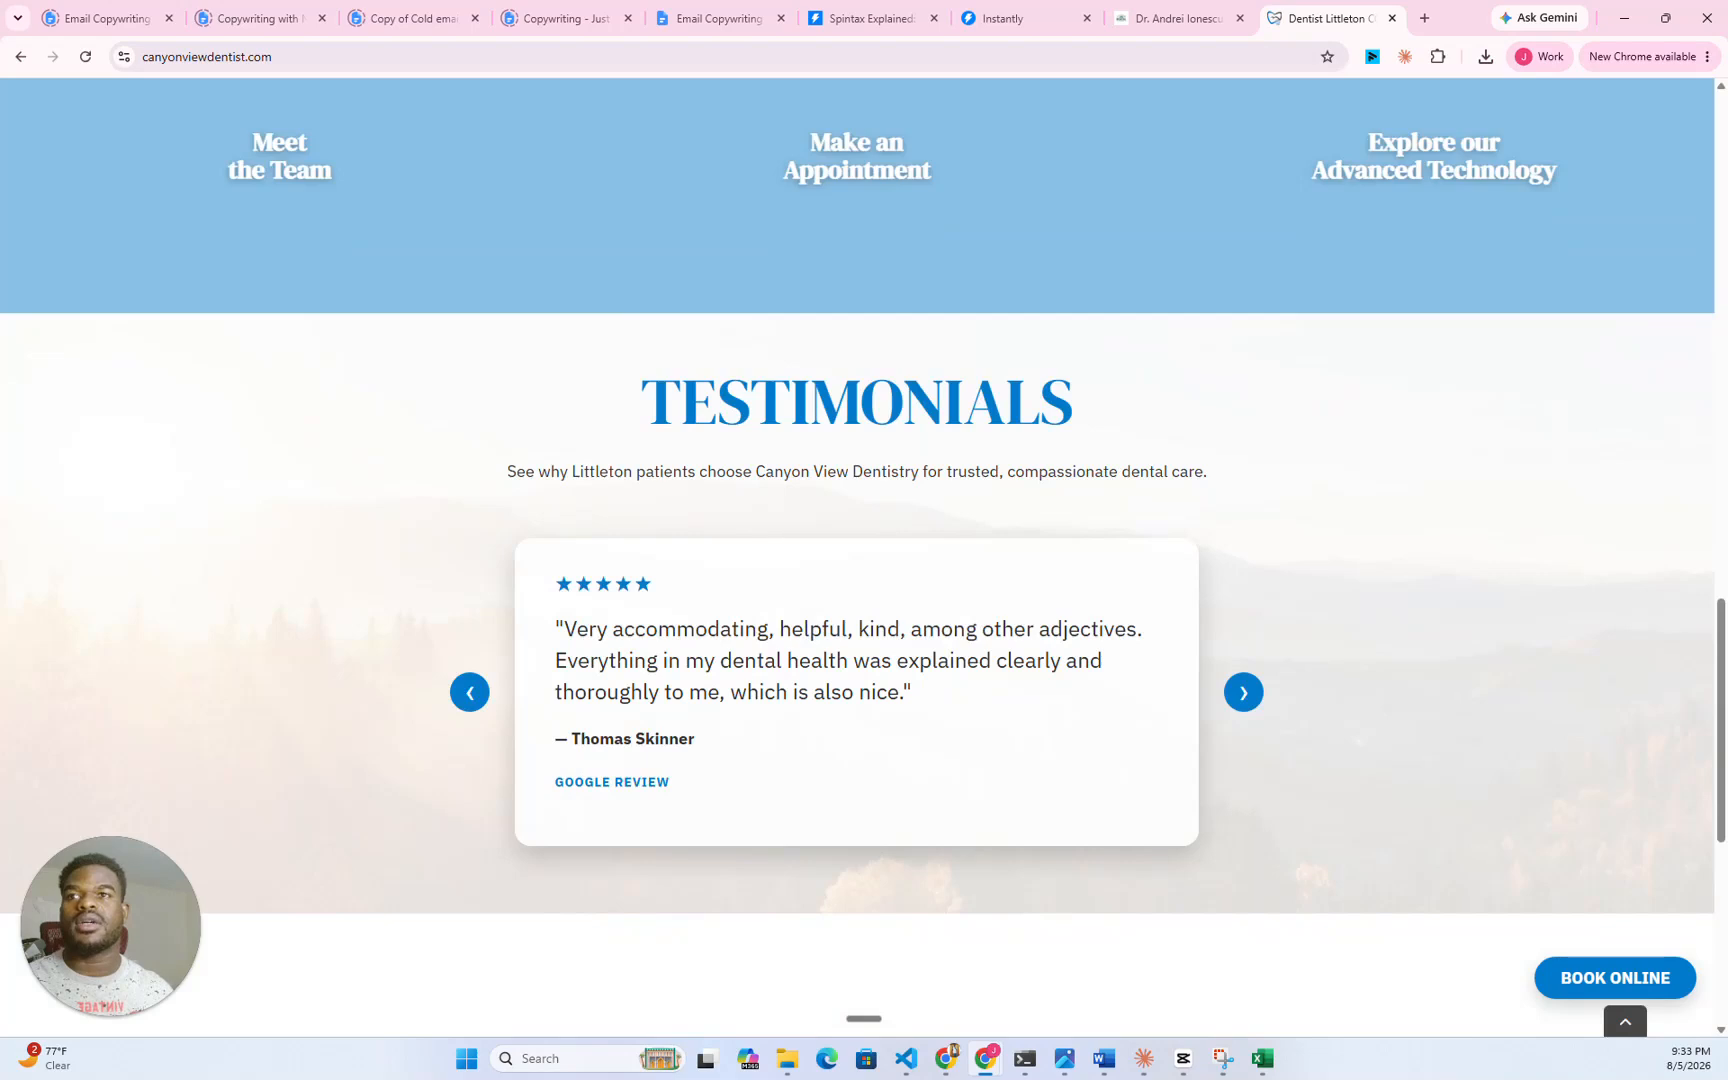
drag(628, 628, 970, 660)
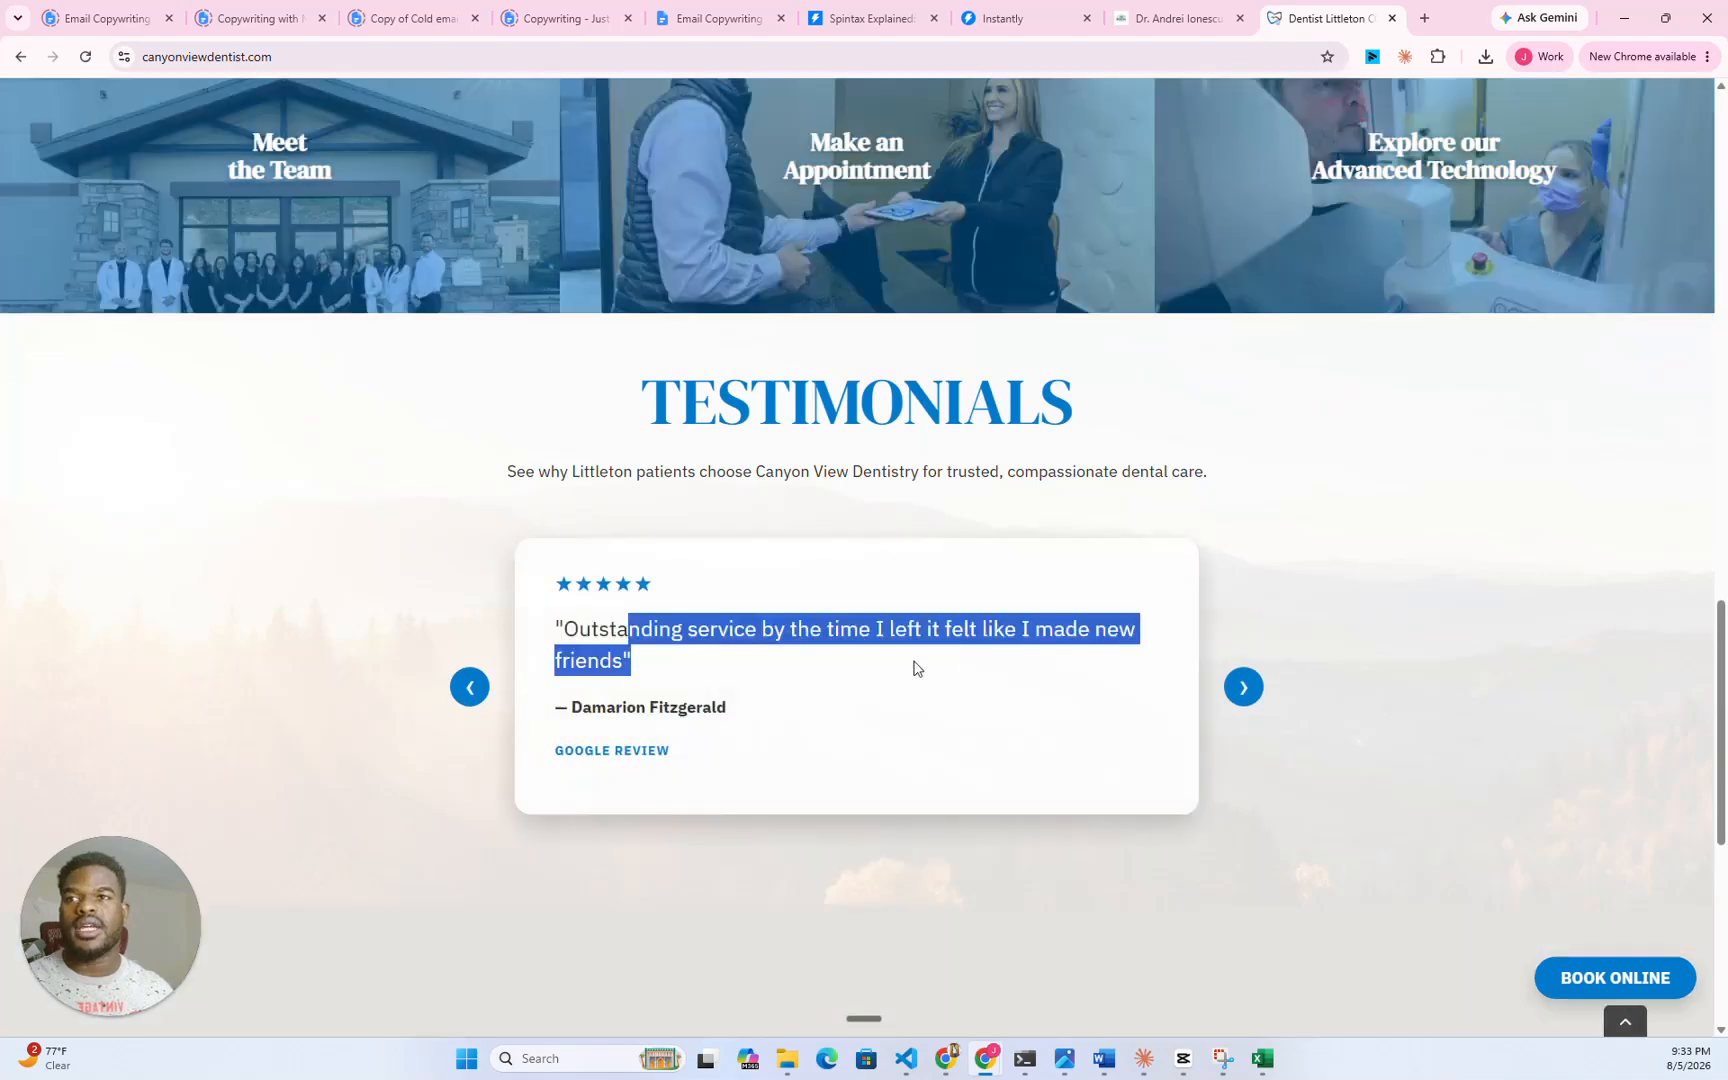
click(1250, 693)
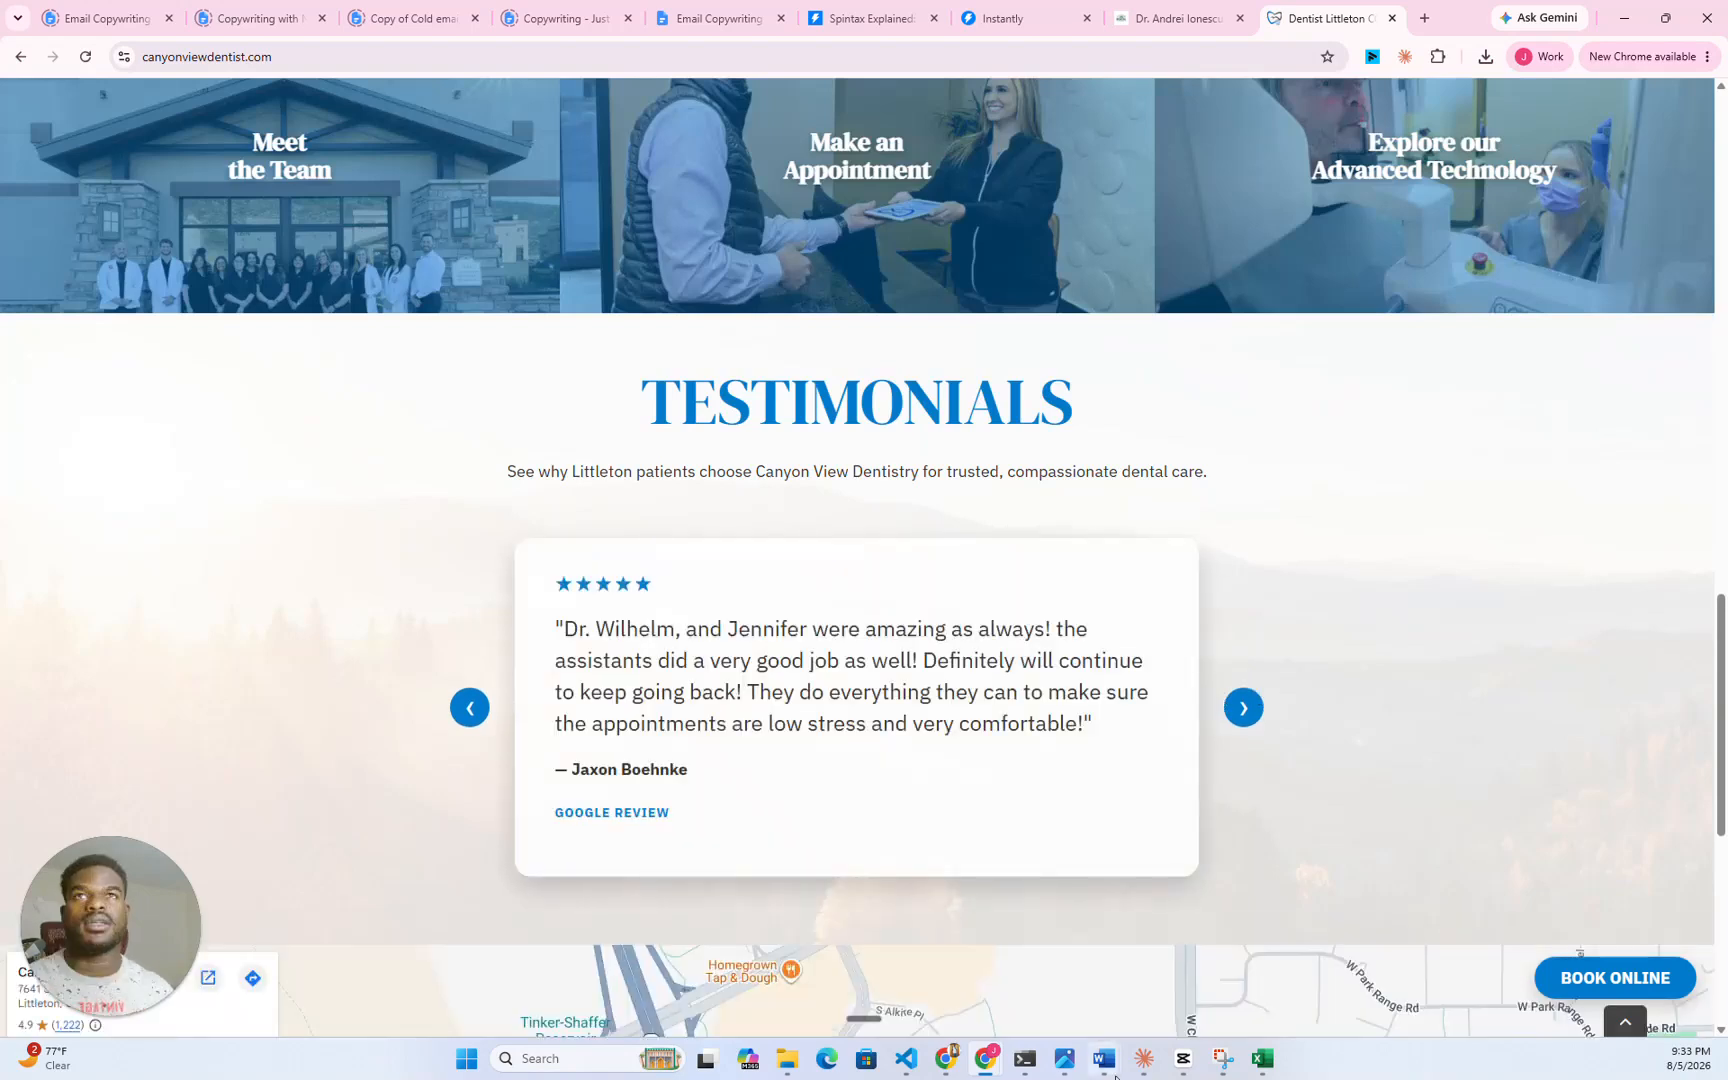
- Return to the outreach workbook and compare row 3's Personalization text with the practice's testimonials
click(1262, 1058)
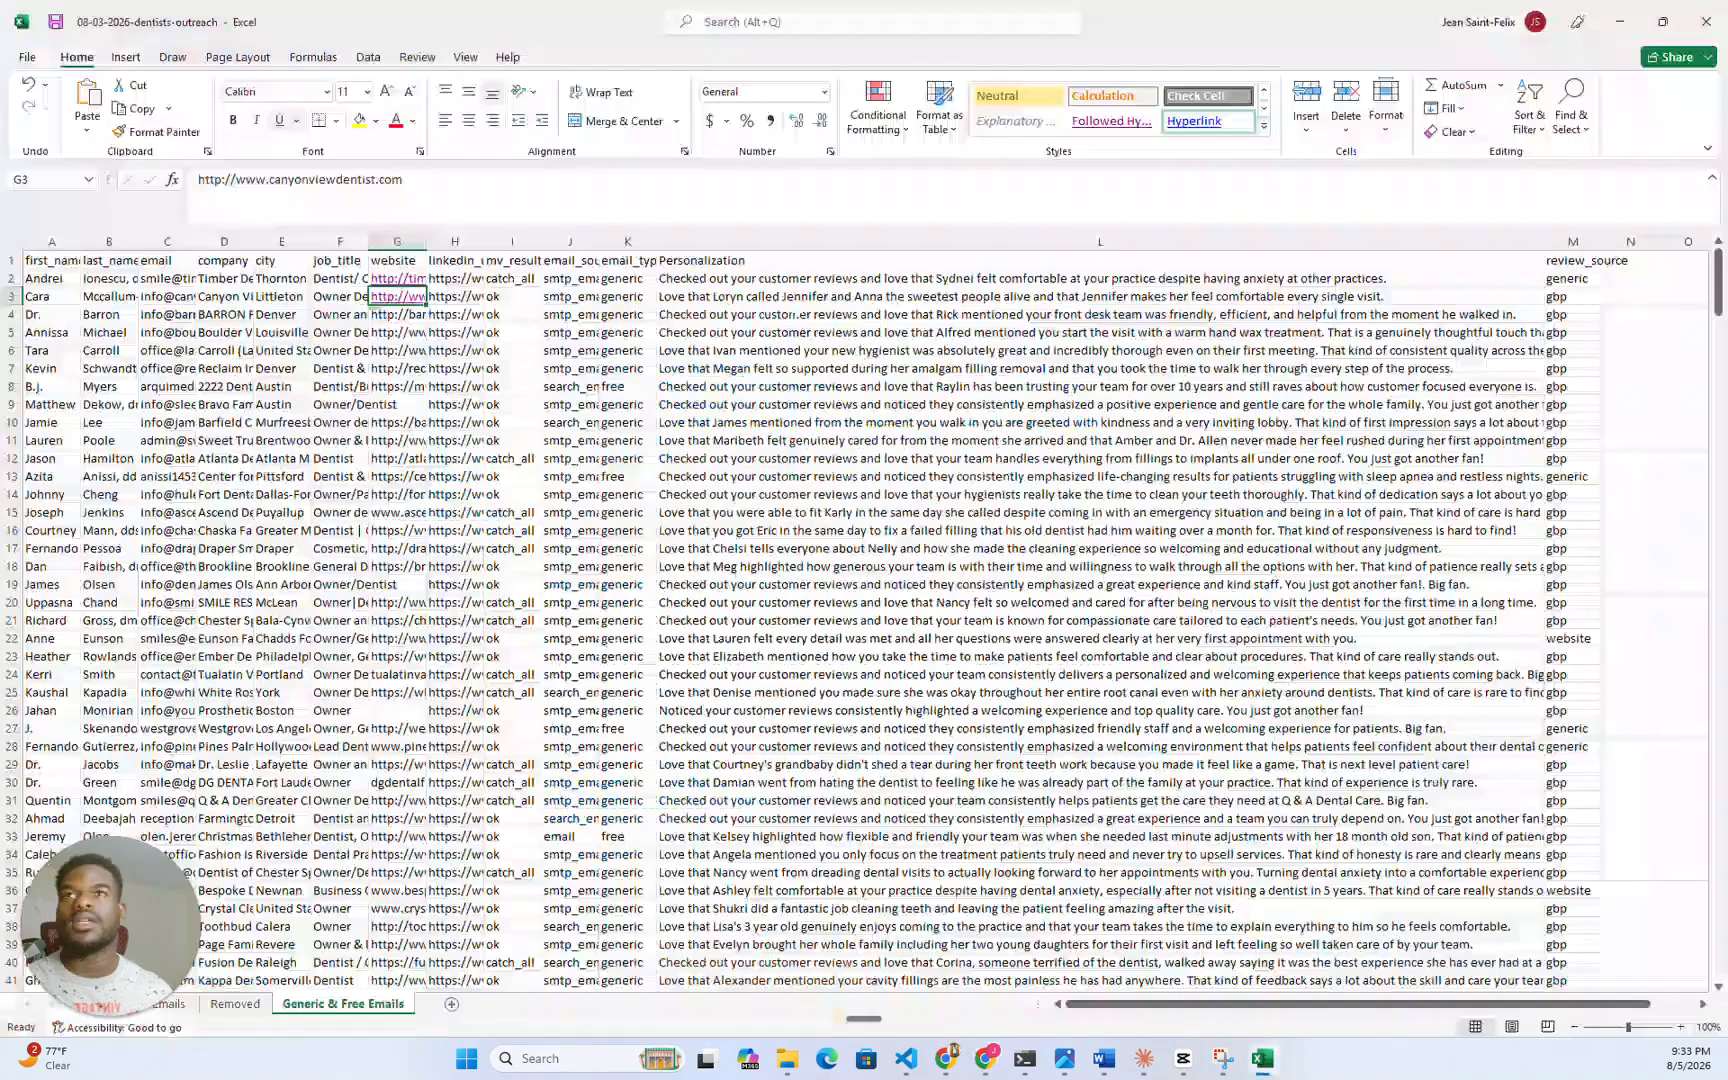
click(840, 314)
click(843, 298)
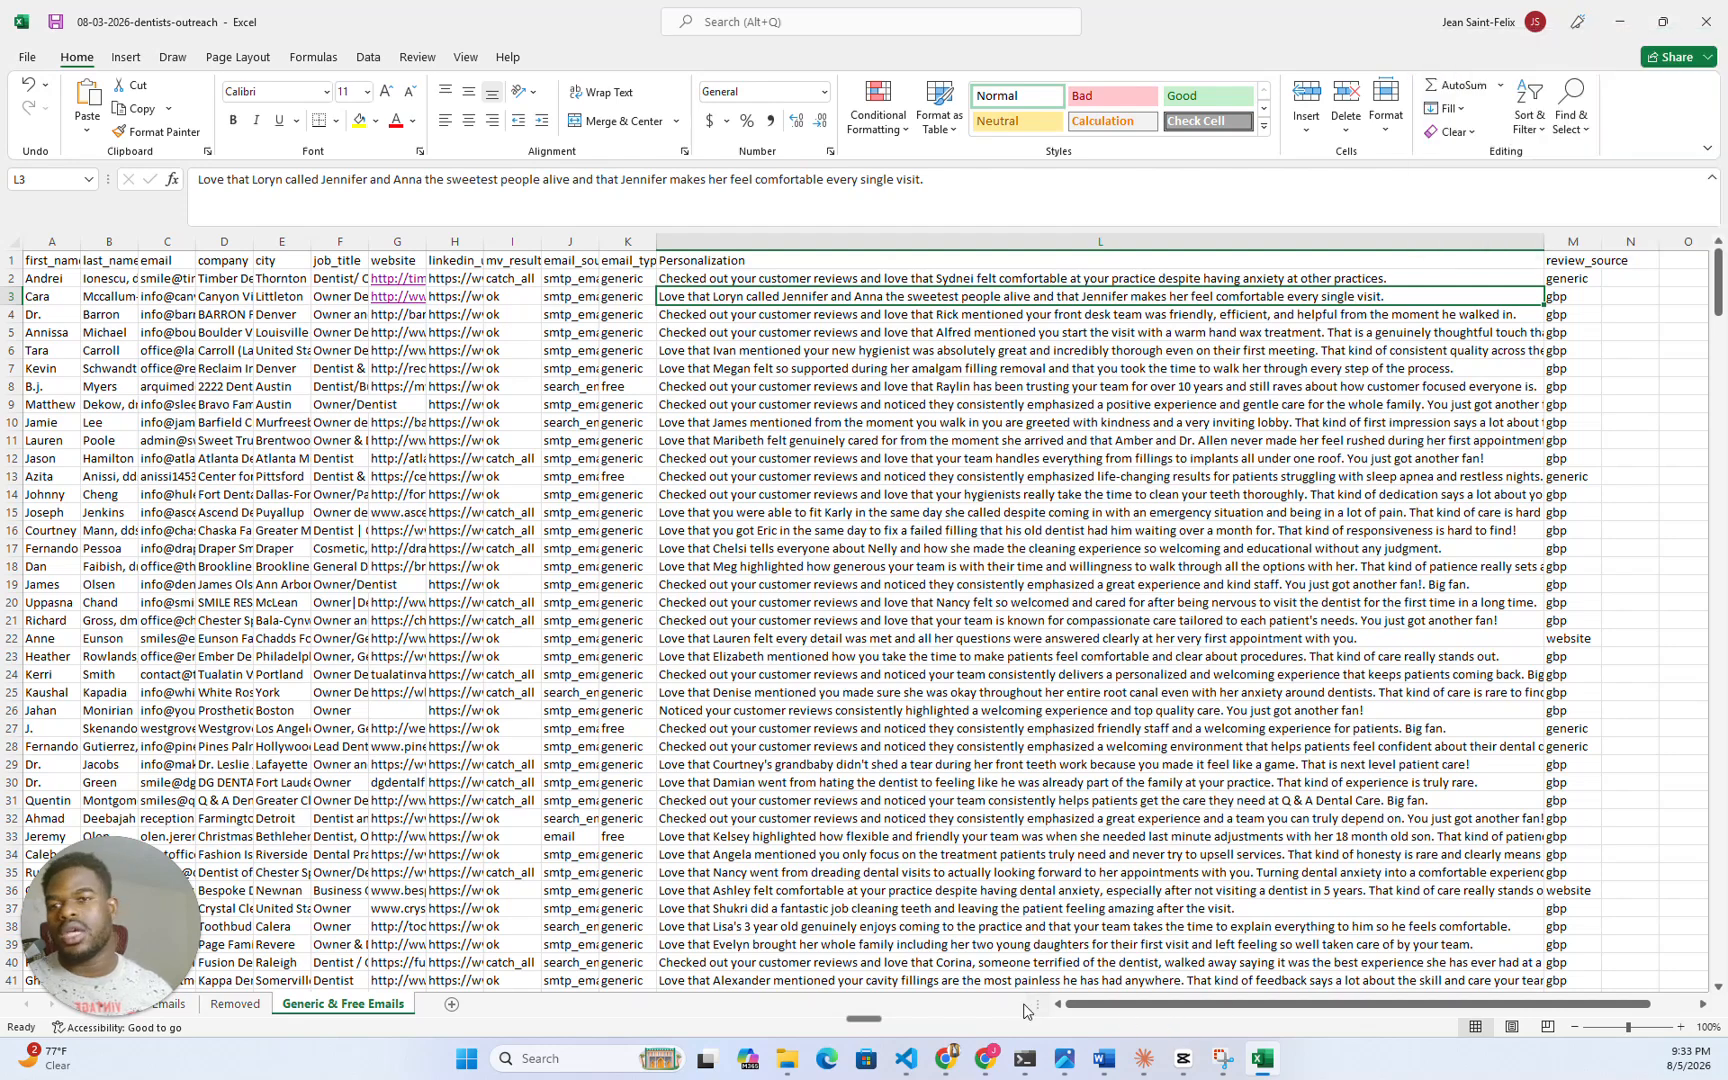
click(1662, 21)
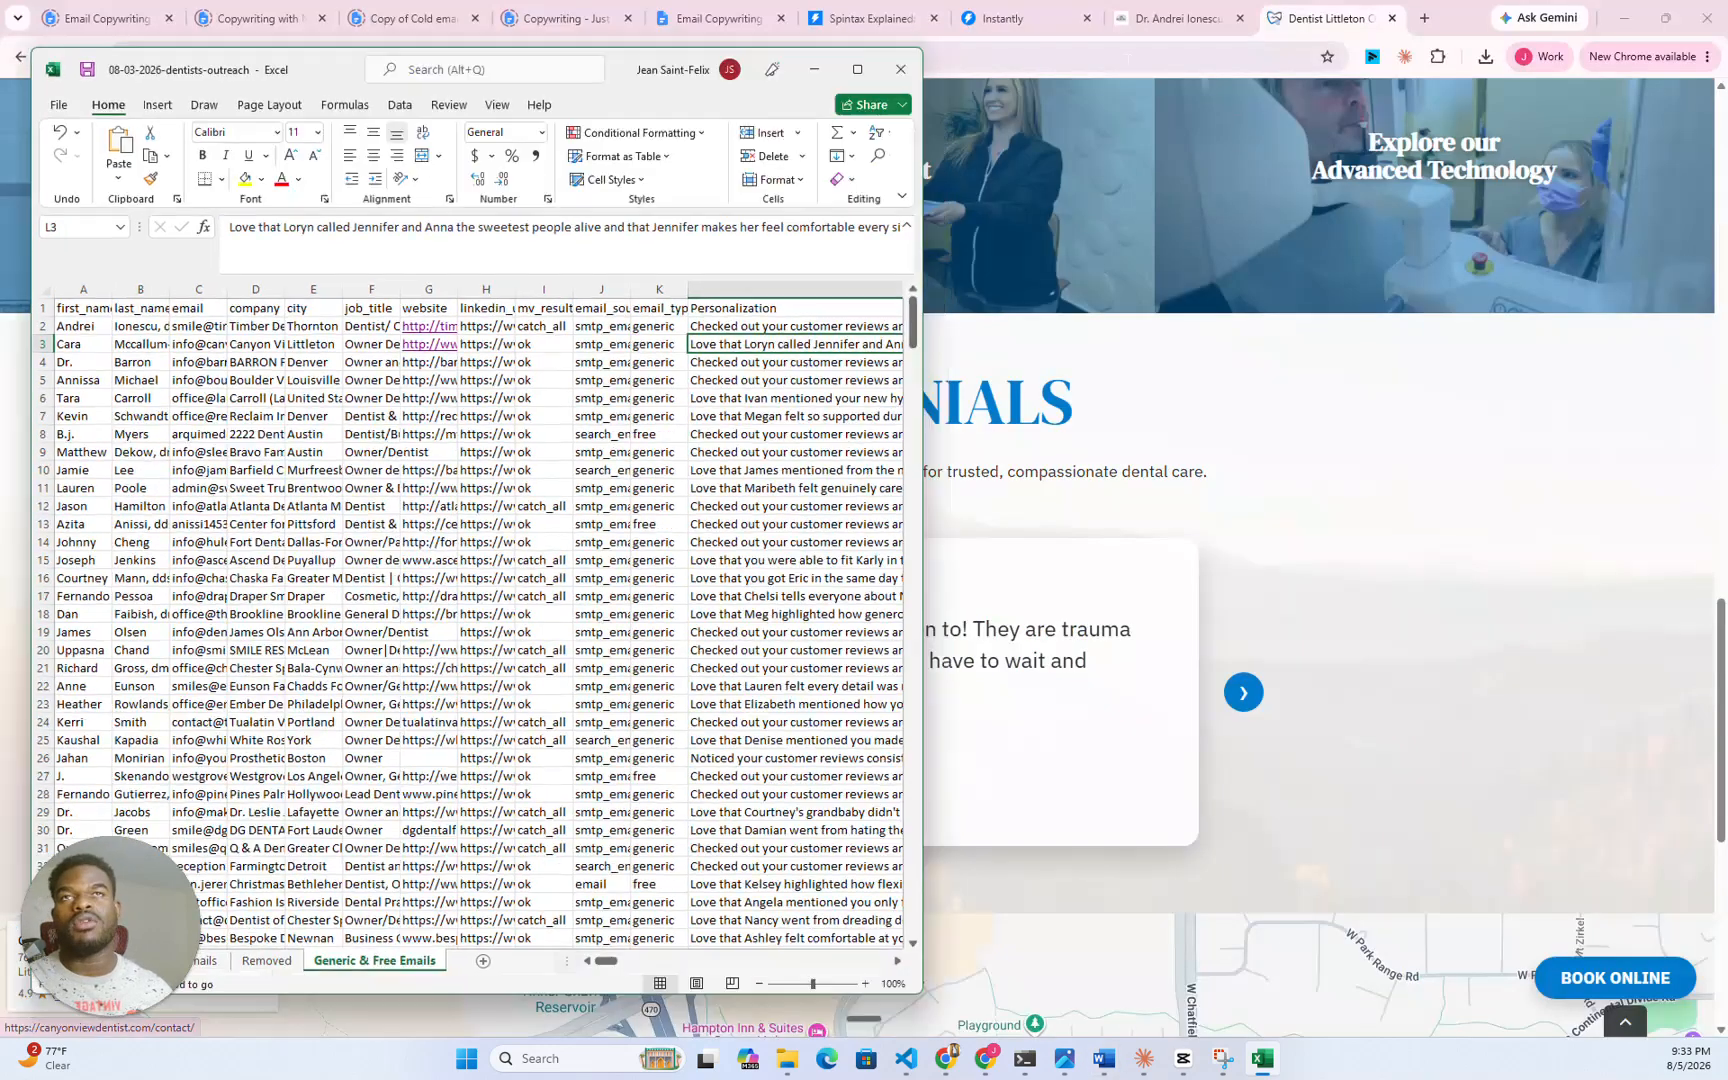
- Switch to the Email Copywriting Day 1 document and examine Email 2's opening about attention to details and kind experience
click(714, 13)
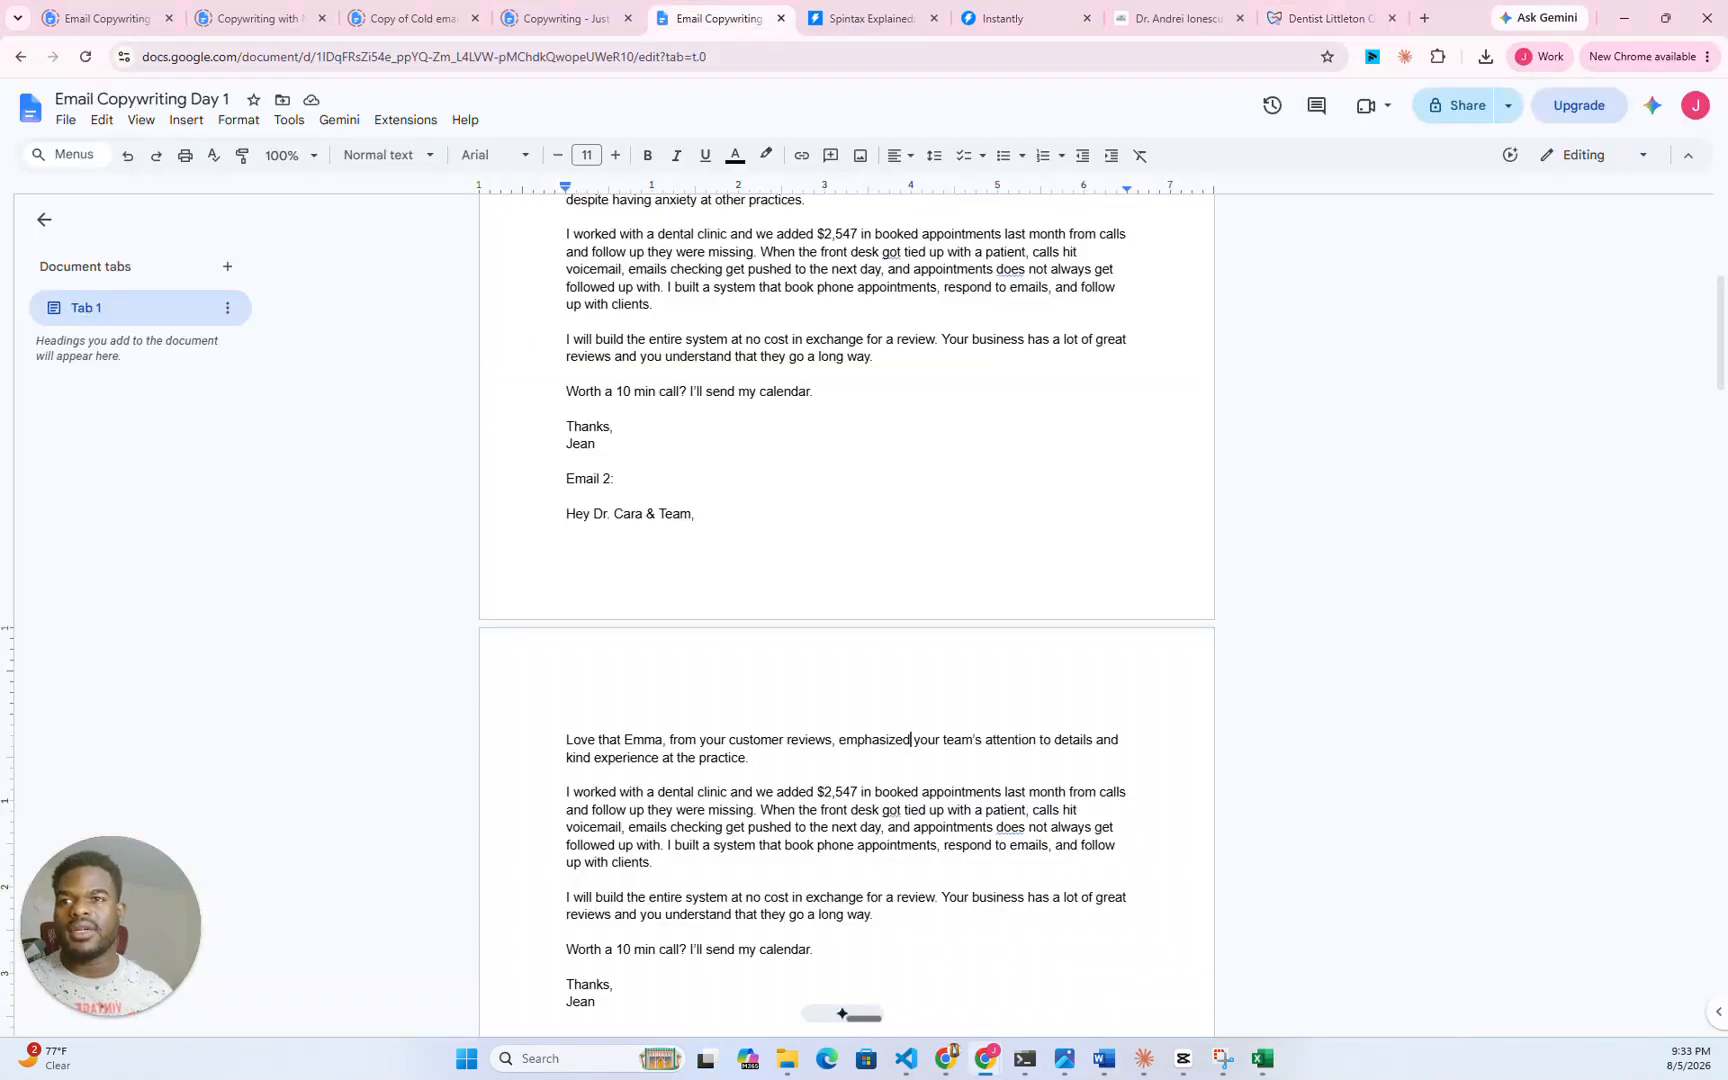
drag(842, 740, 1056, 740)
click(1088, 760)
drag(753, 757, 567, 741)
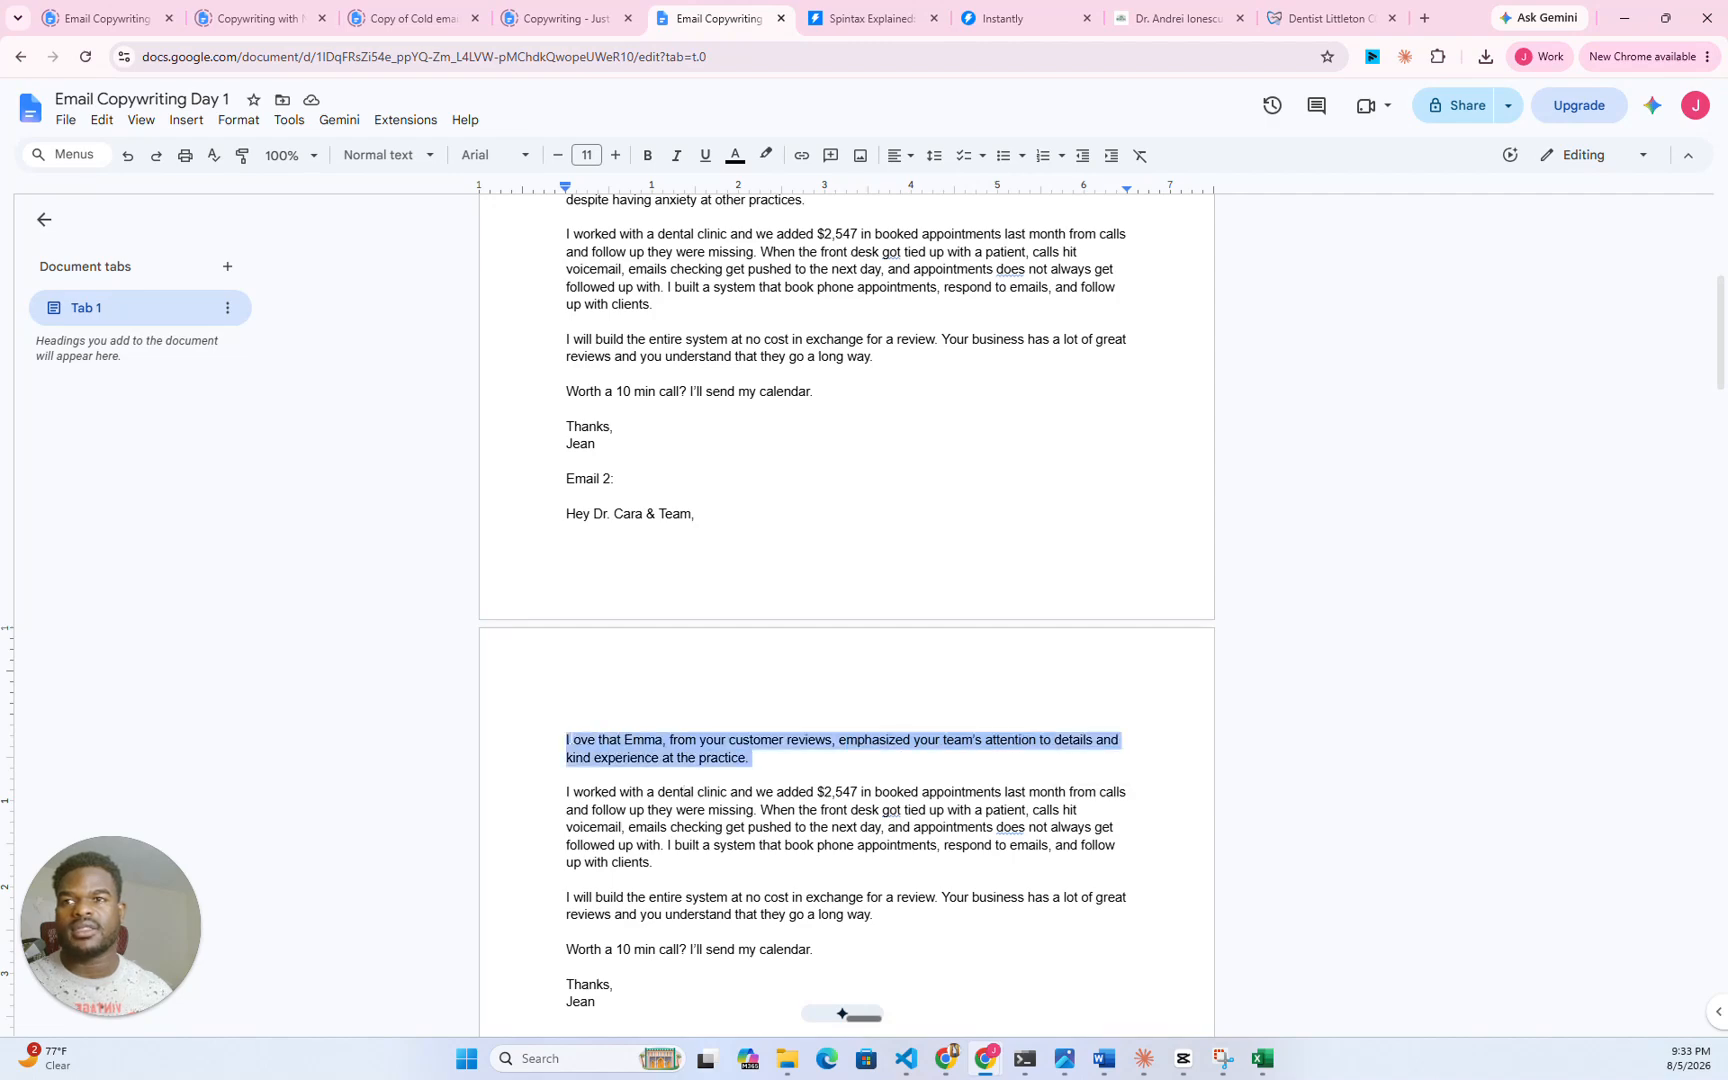
- Copy Email 3's opening about laughing while the dentist holds a drill and paste it over row 4's Personalization text in the workbook
scroll(567, 741, down, 3)
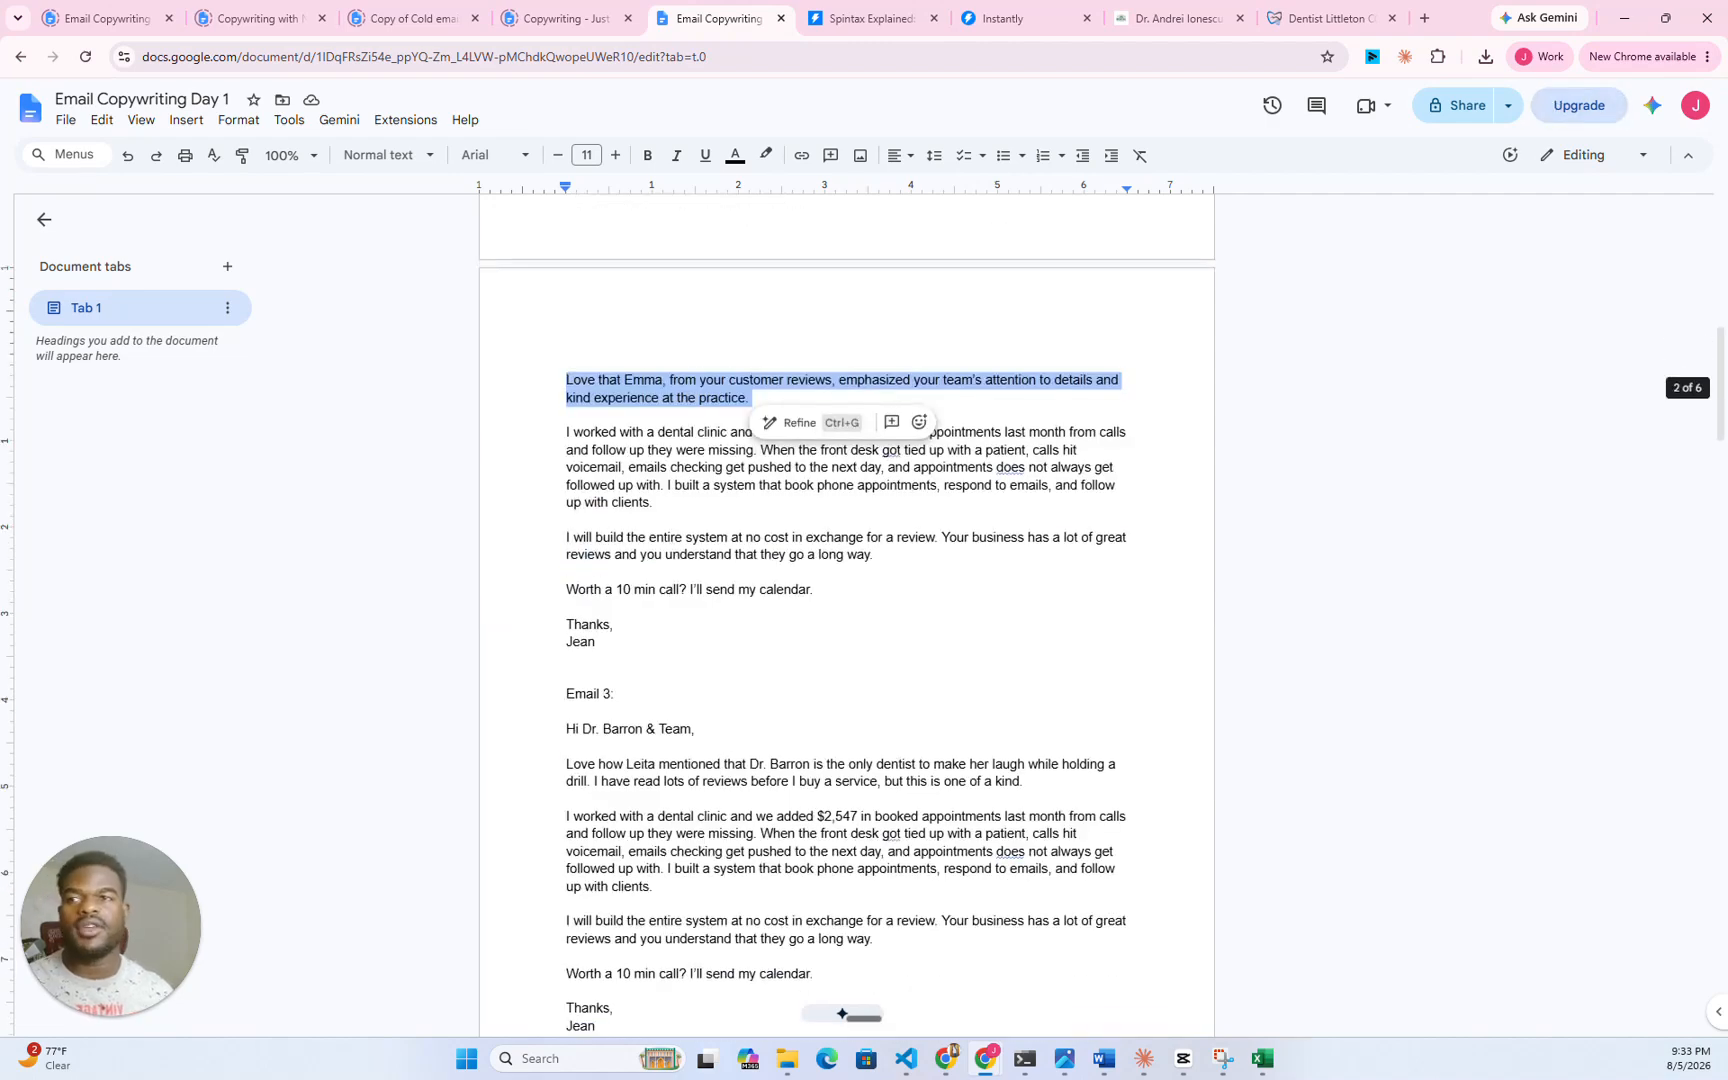
scroll(846, 600, down, 3)
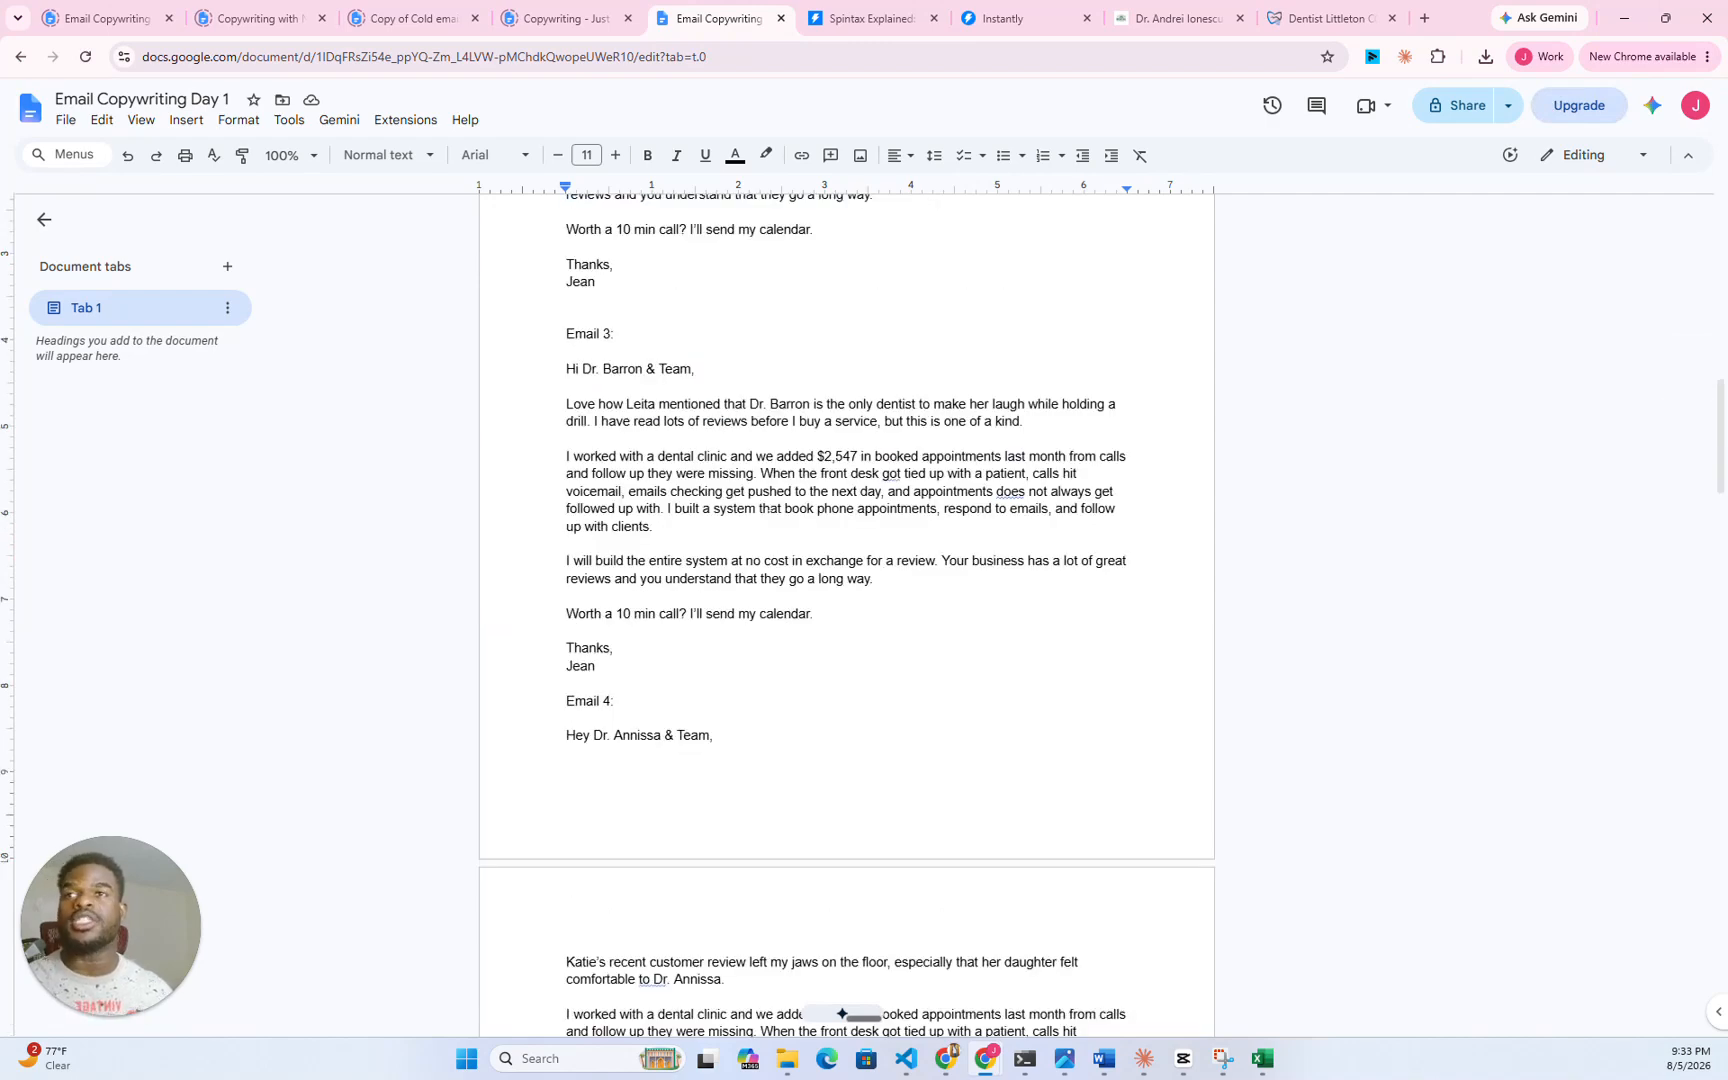
drag(566, 404, 1030, 421)
key(ctrl+c)
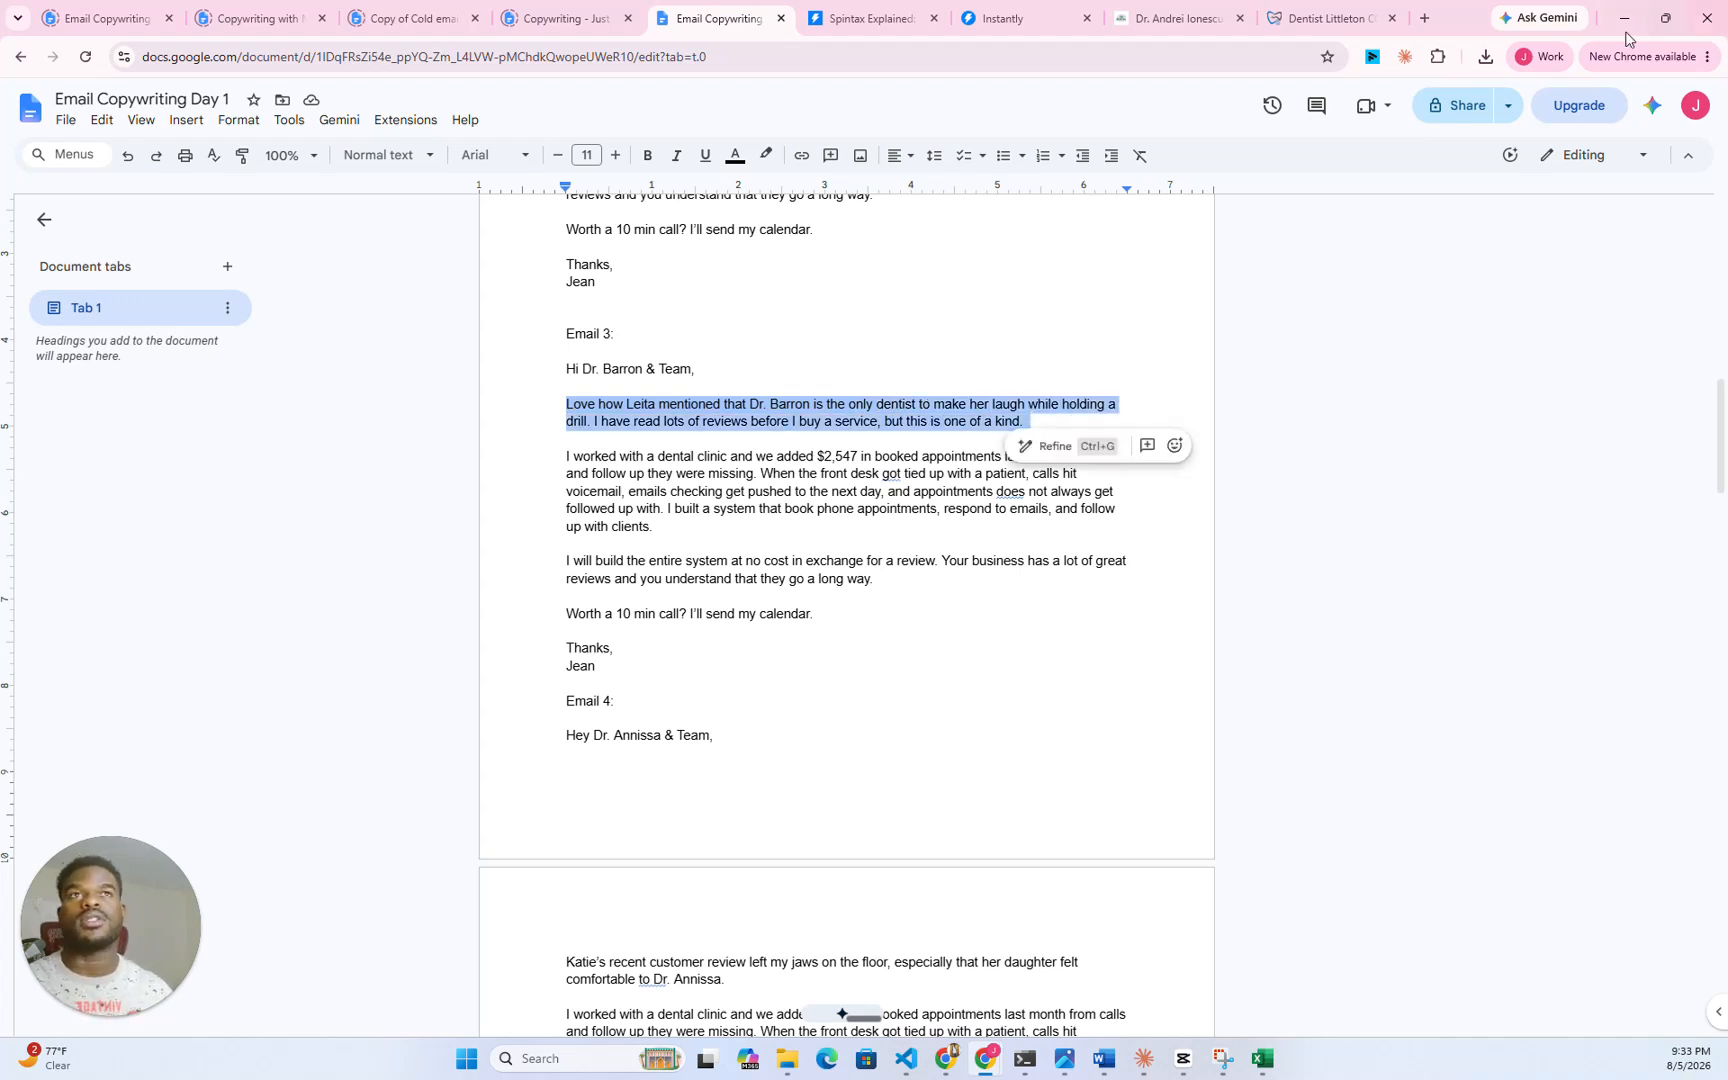
click(1621, 20)
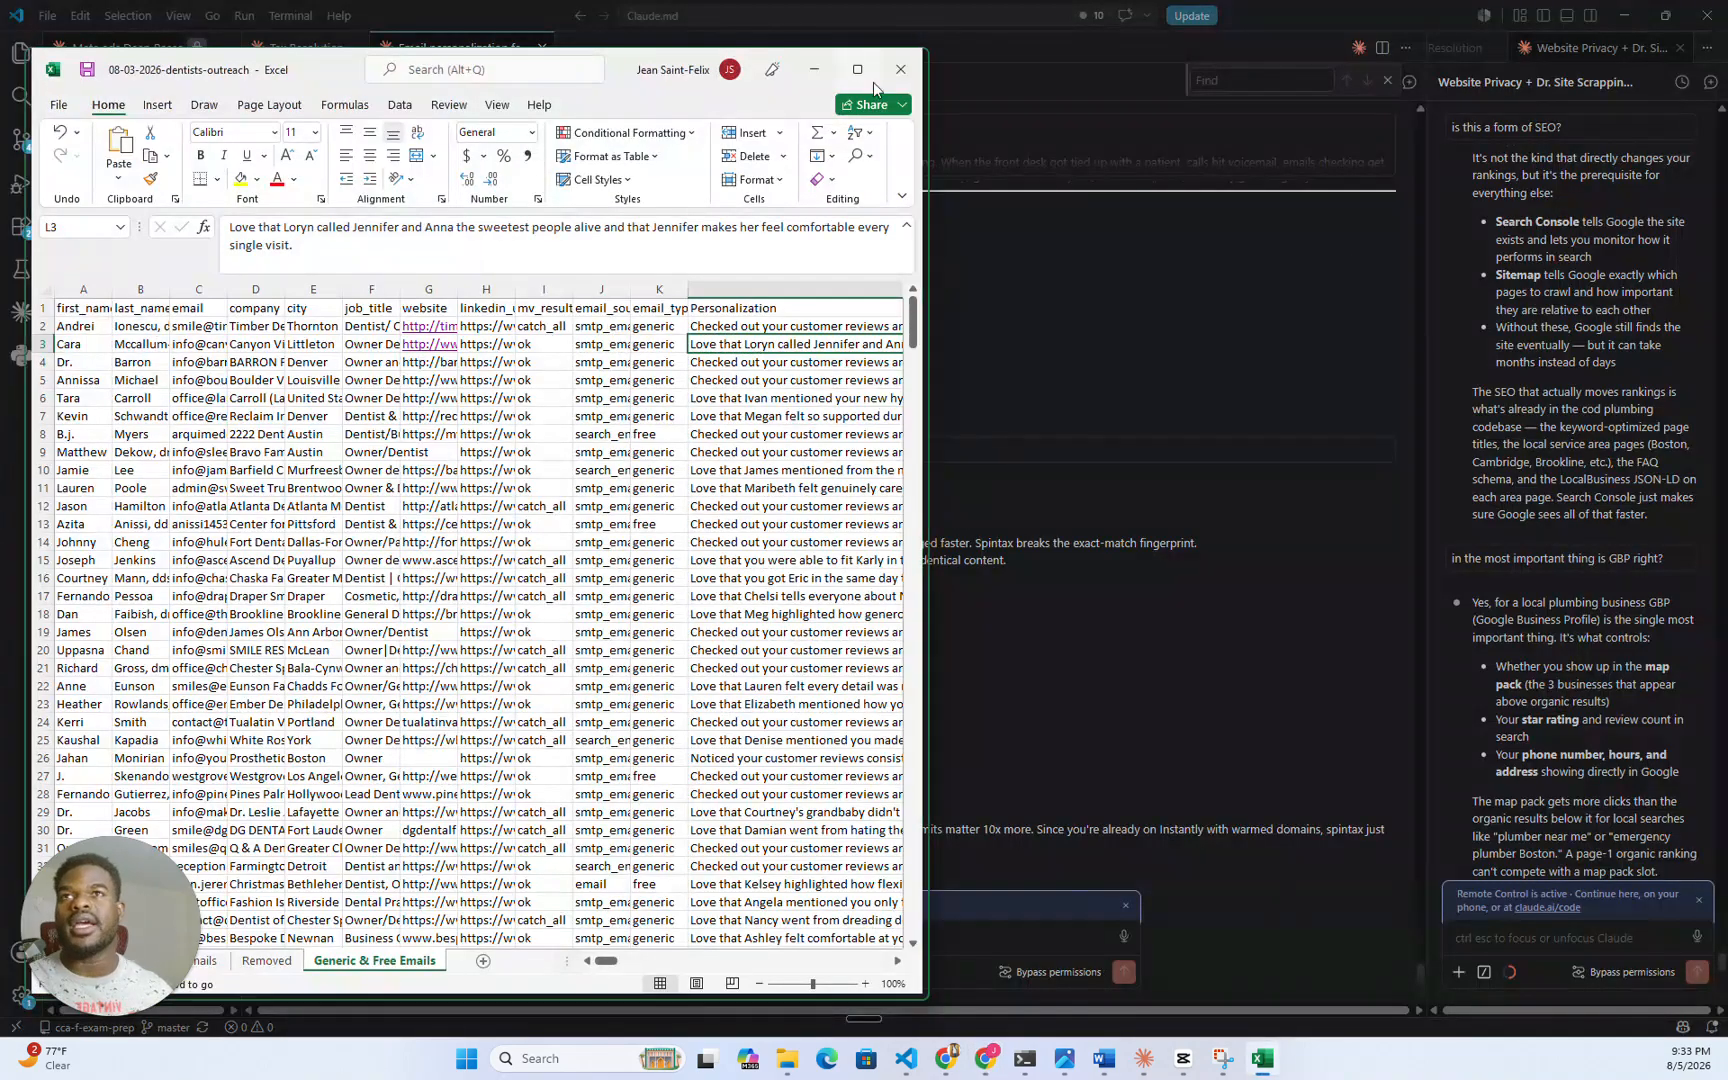
click(878, 20)
click(838, 314)
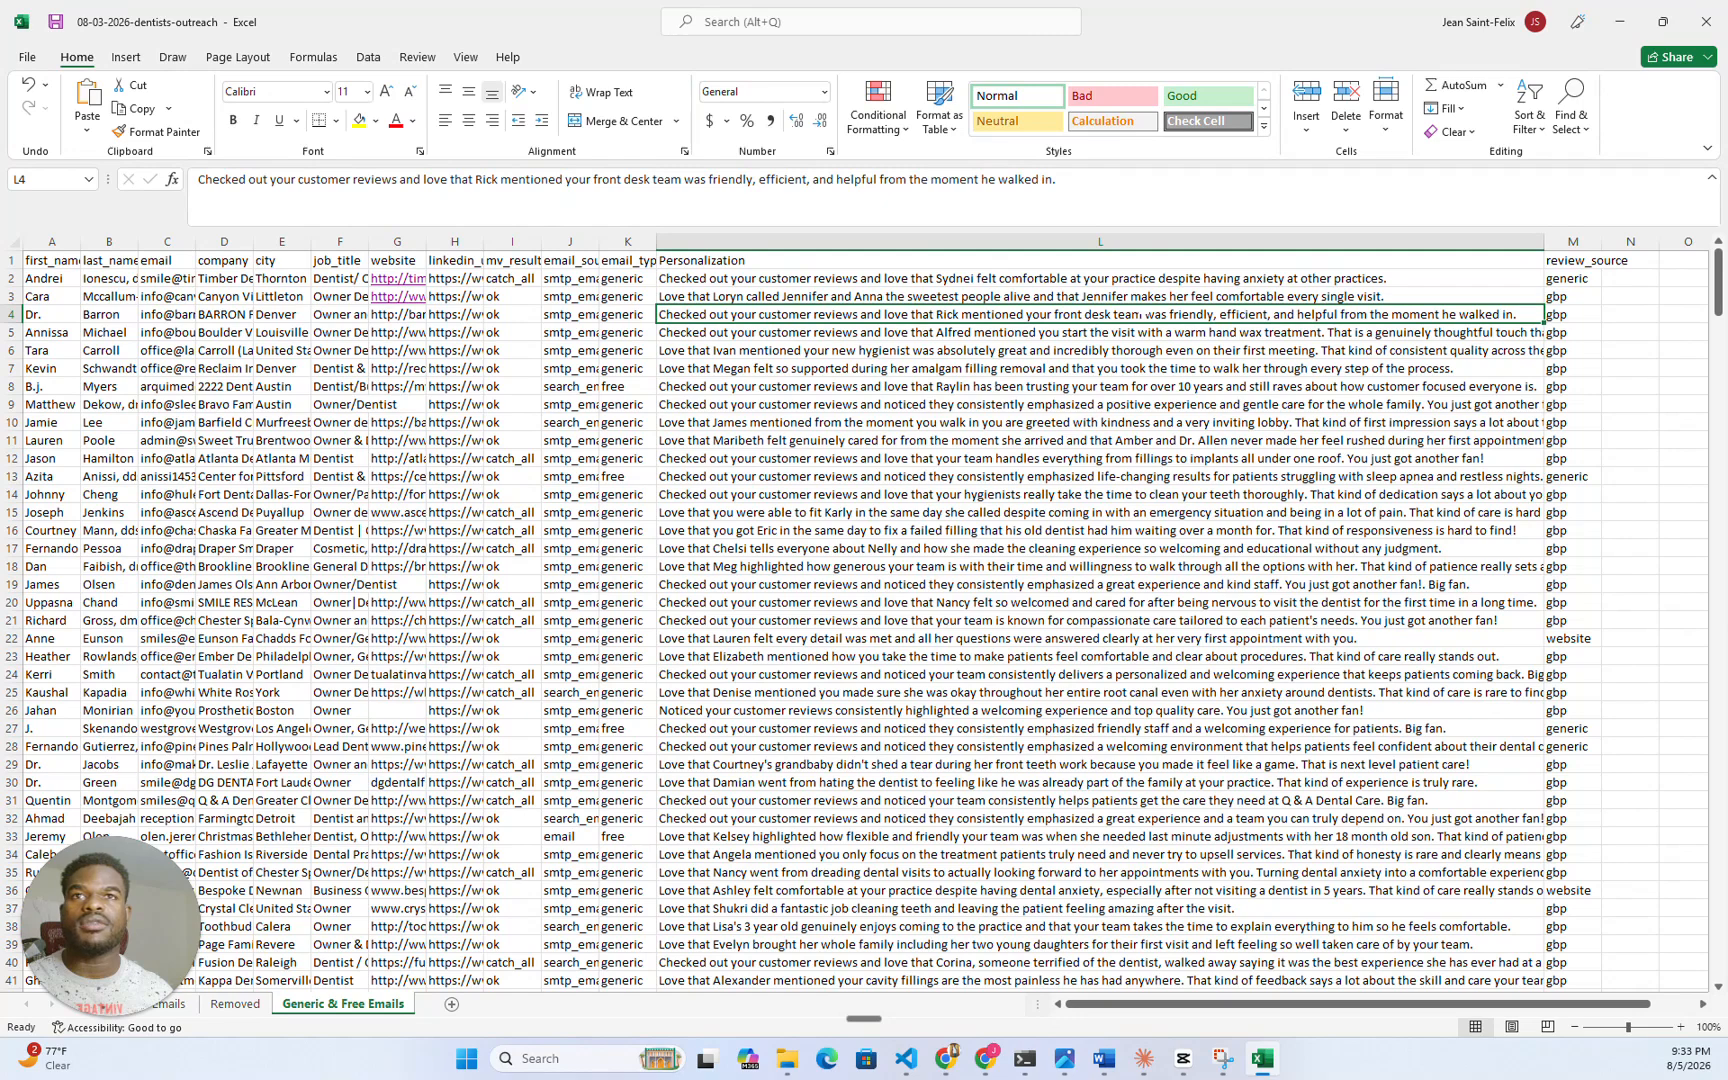
key(ctrl+a)
key(ctrl+v)
click(1030, 422)
- Check row 5's Personalization text in the workbook and switch to the Email Copywriting Day 1 document to read Email 4's opening
click(955, 332)
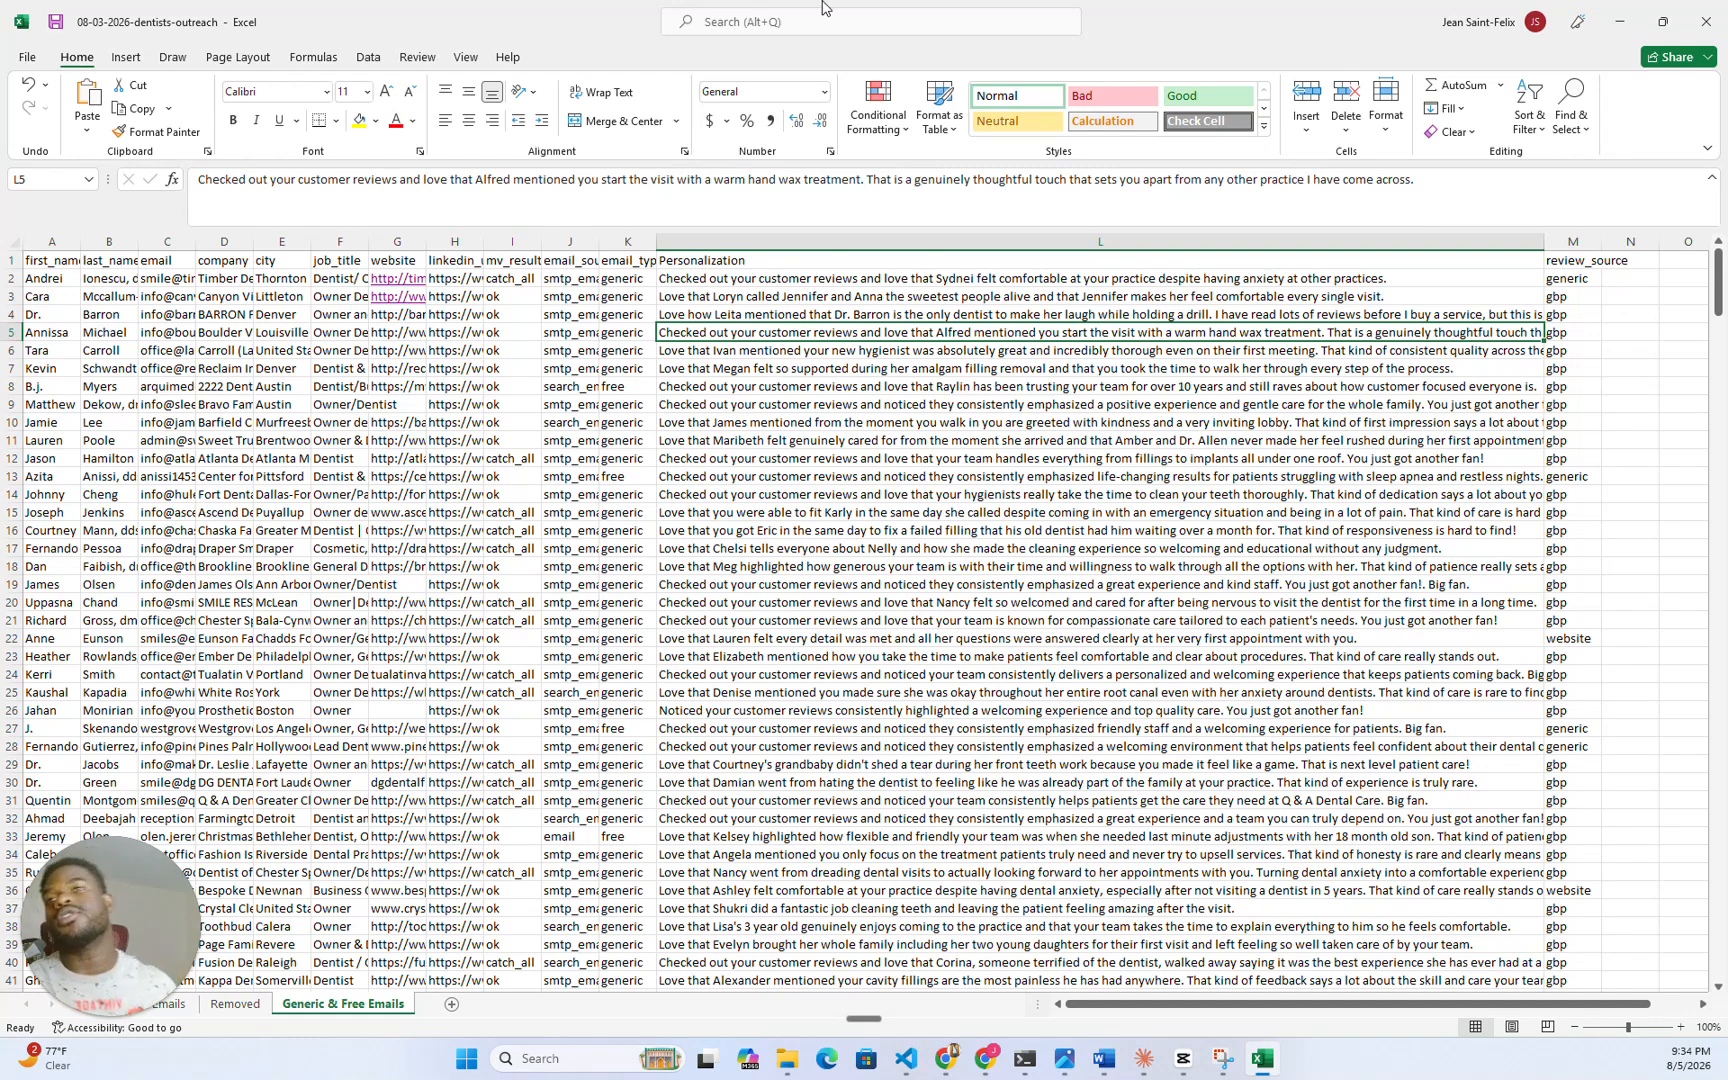
click(1677, 27)
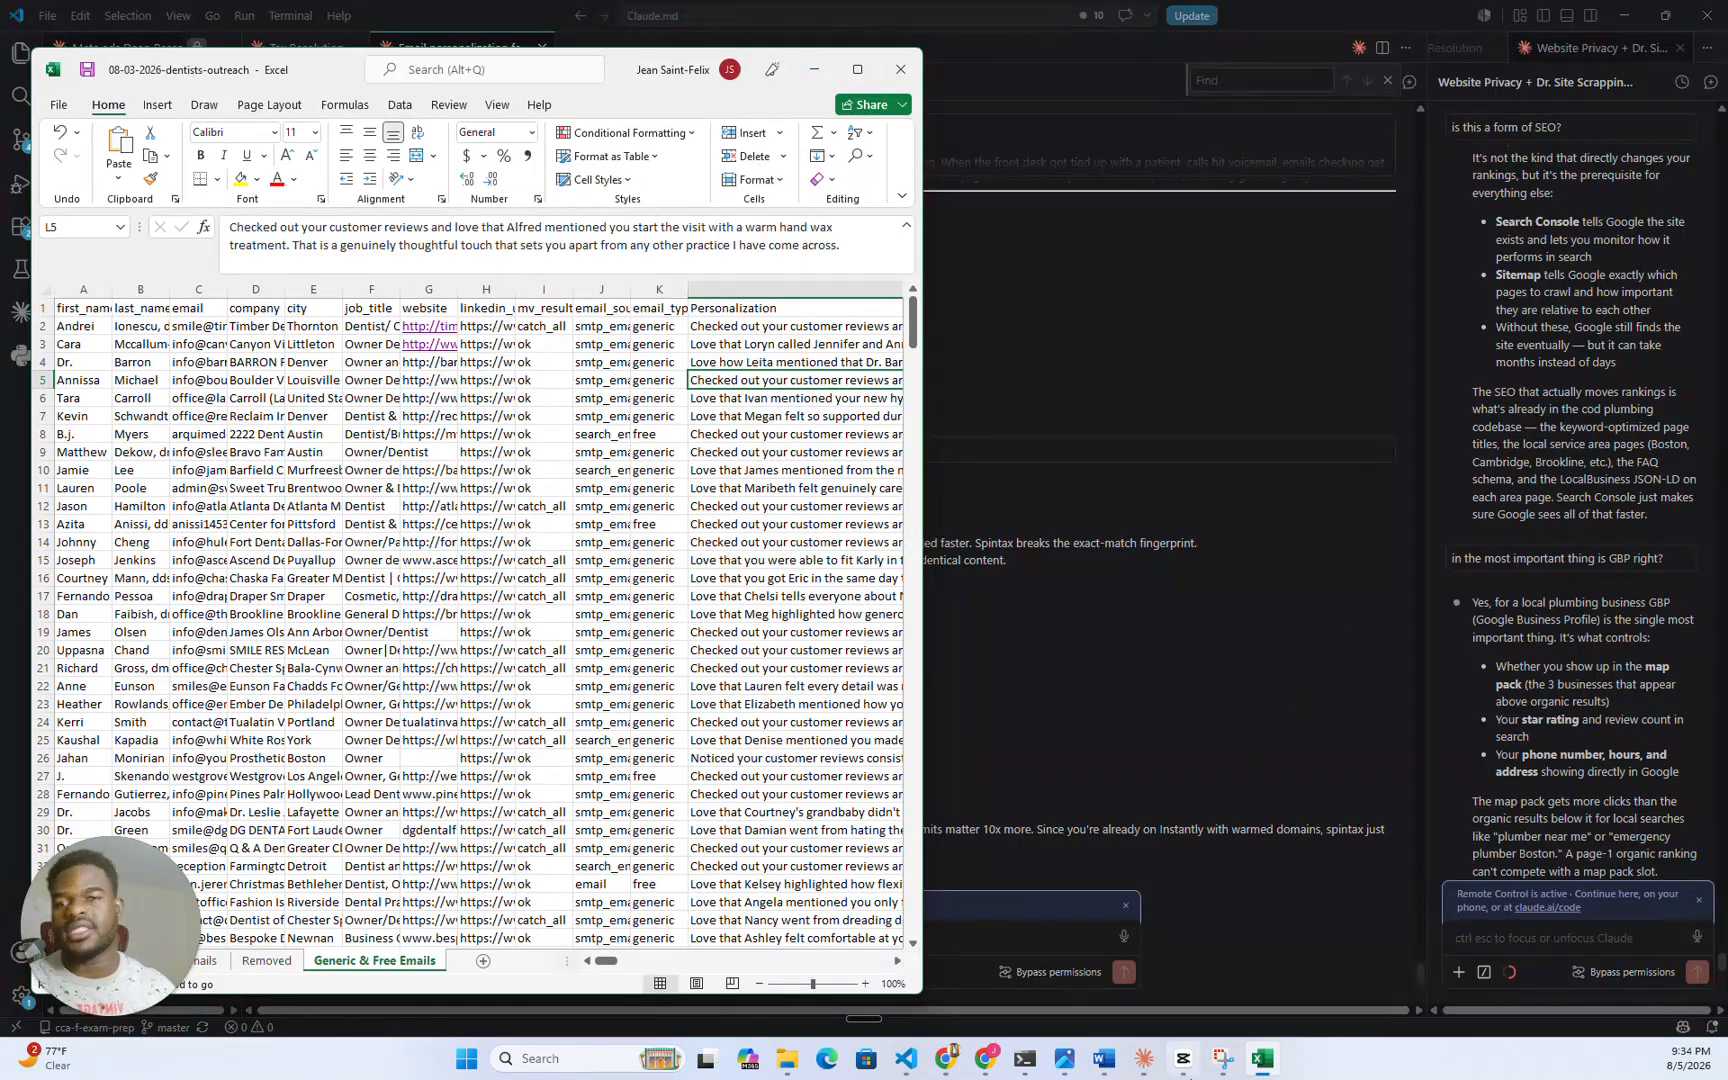
mouse_move(950, 1064)
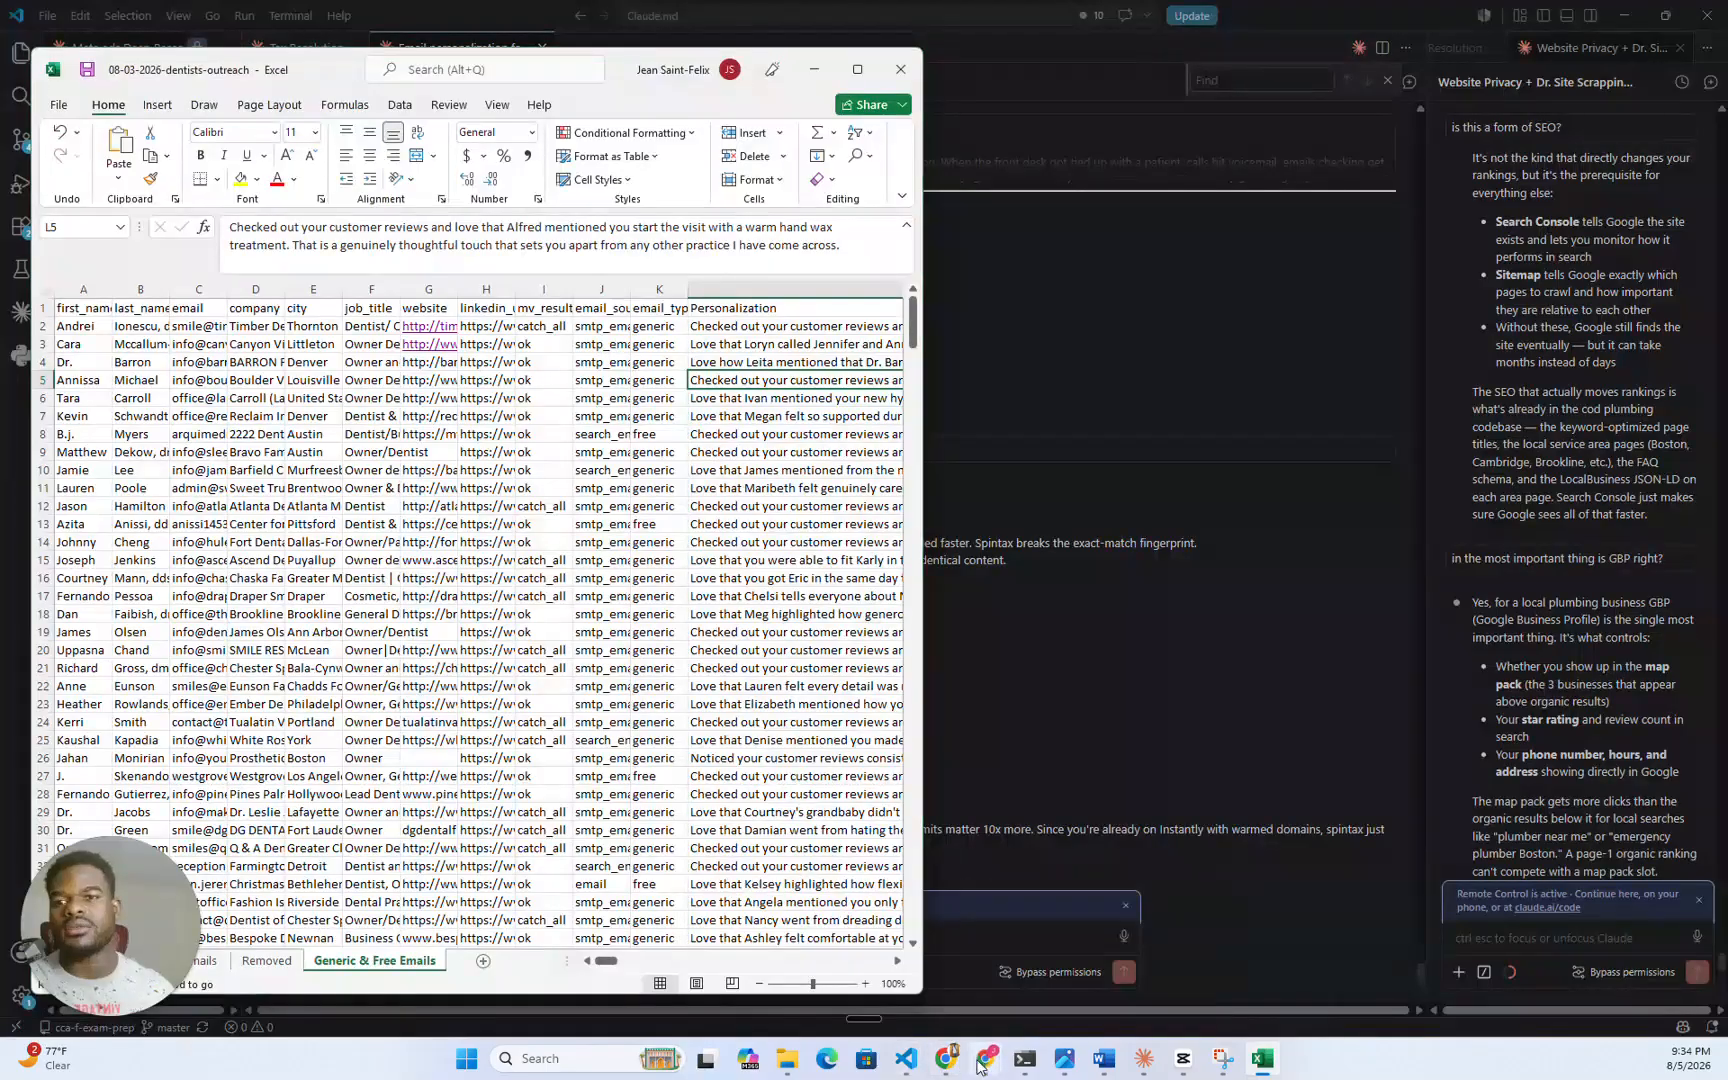
click(981, 1062)
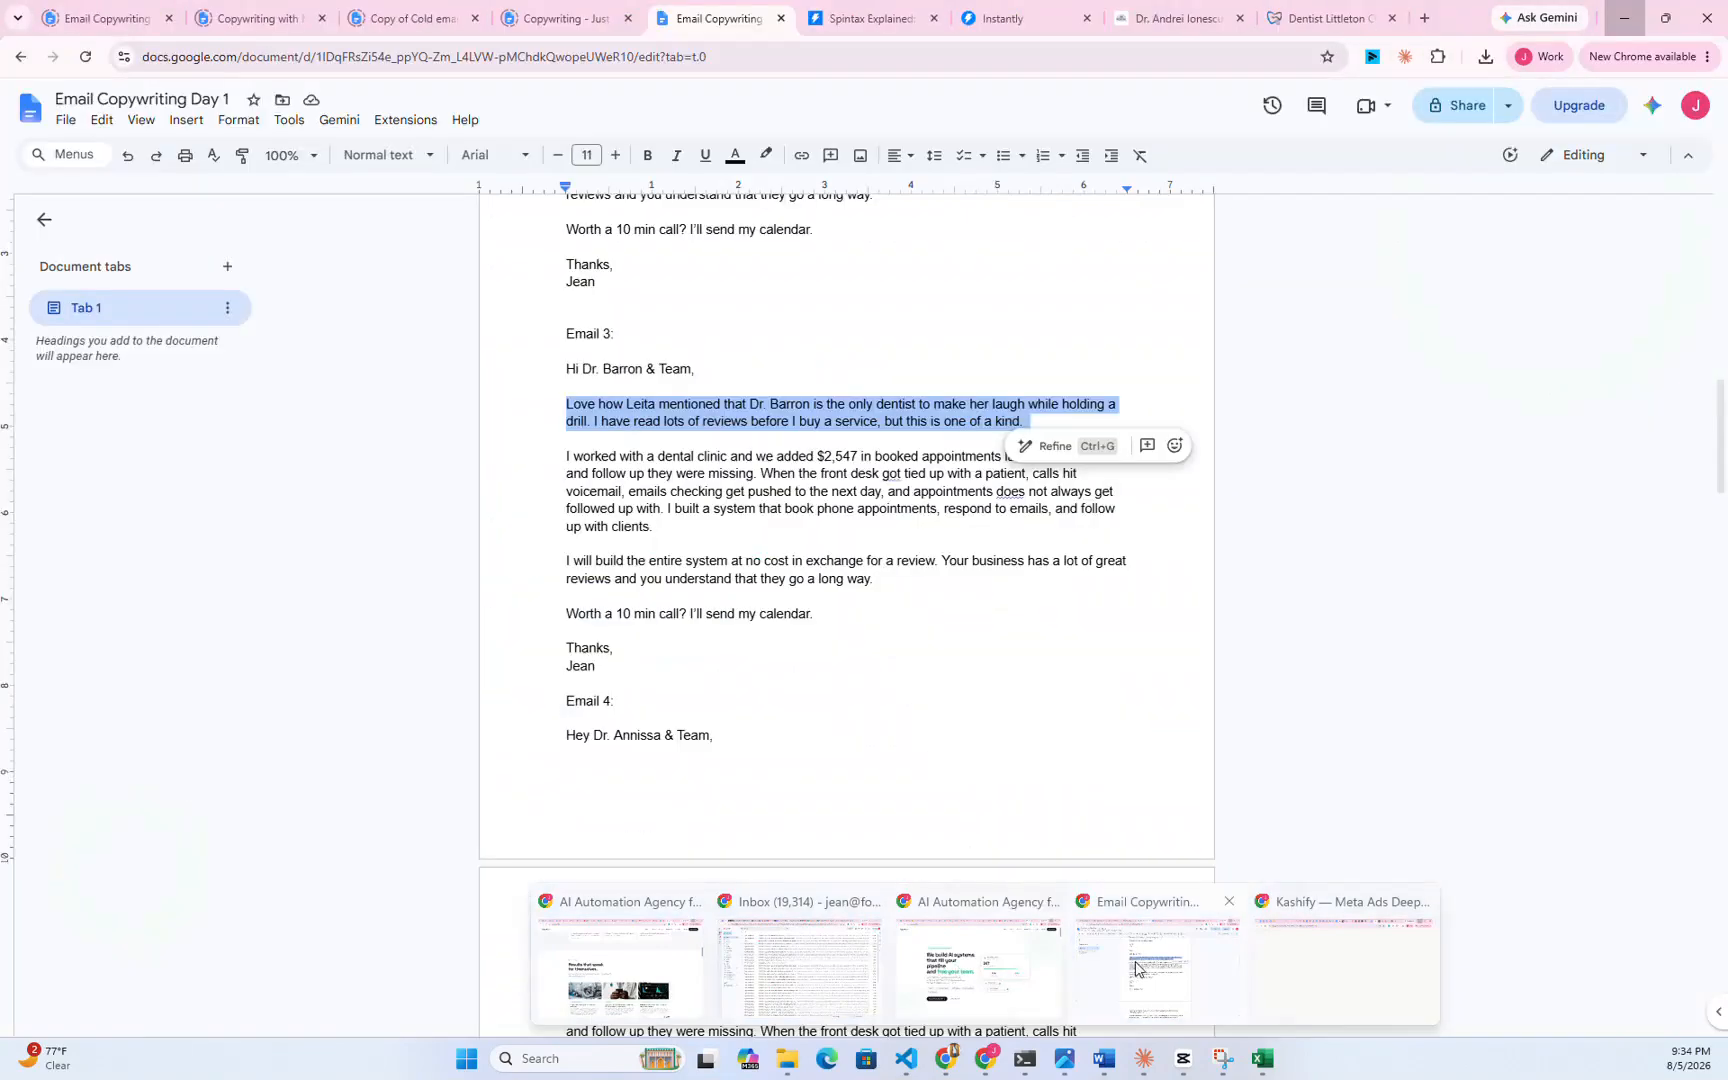
click(1116, 970)
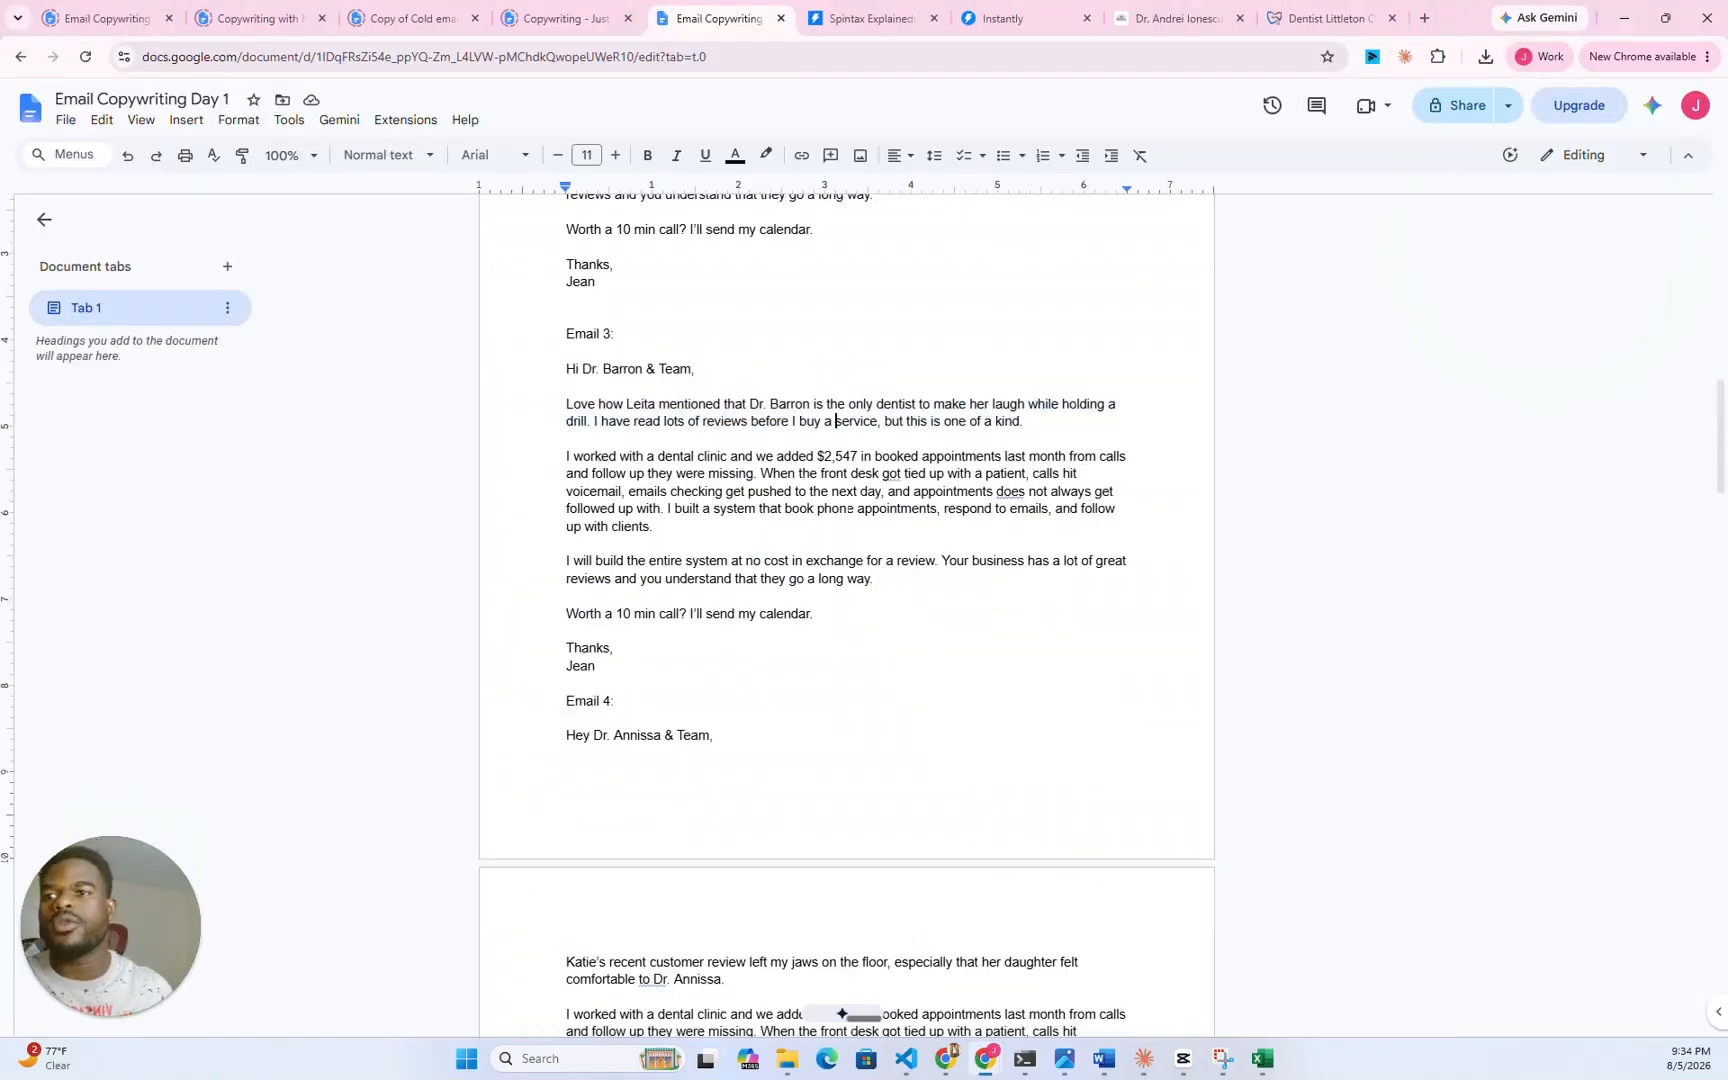
scroll(846, 600, down, 6)
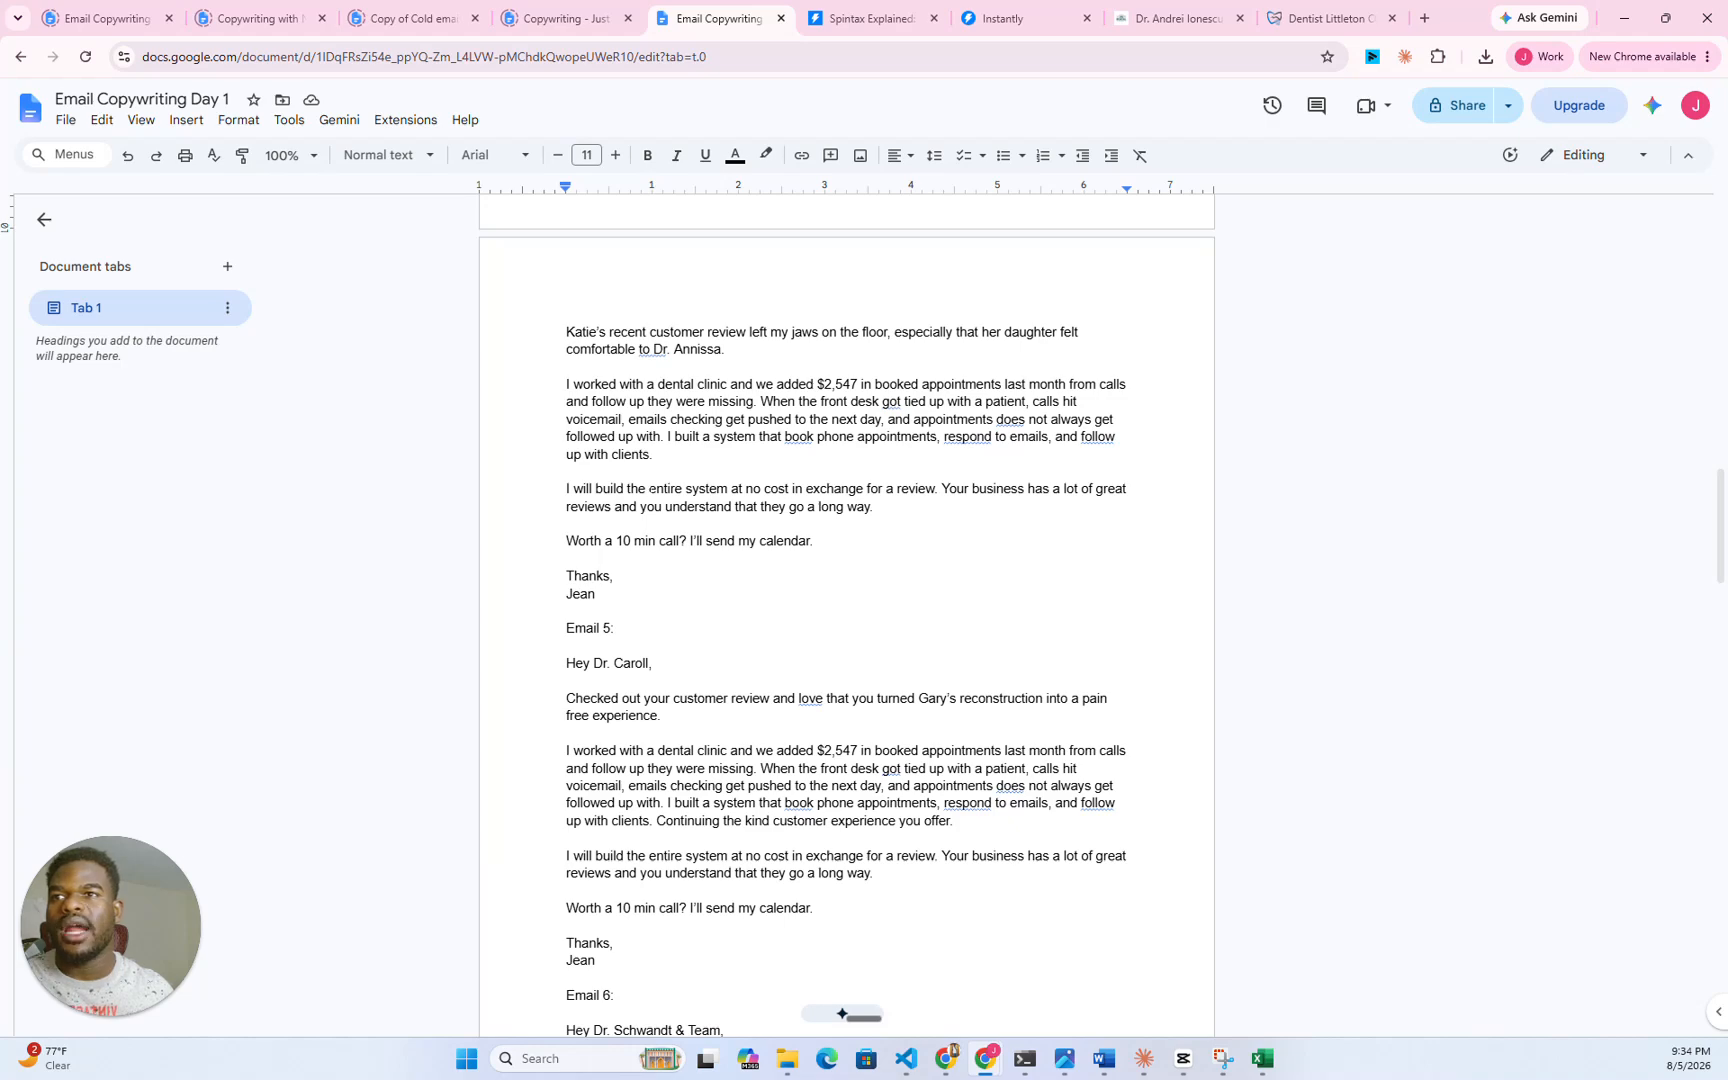
scroll(846, 600, up, 3)
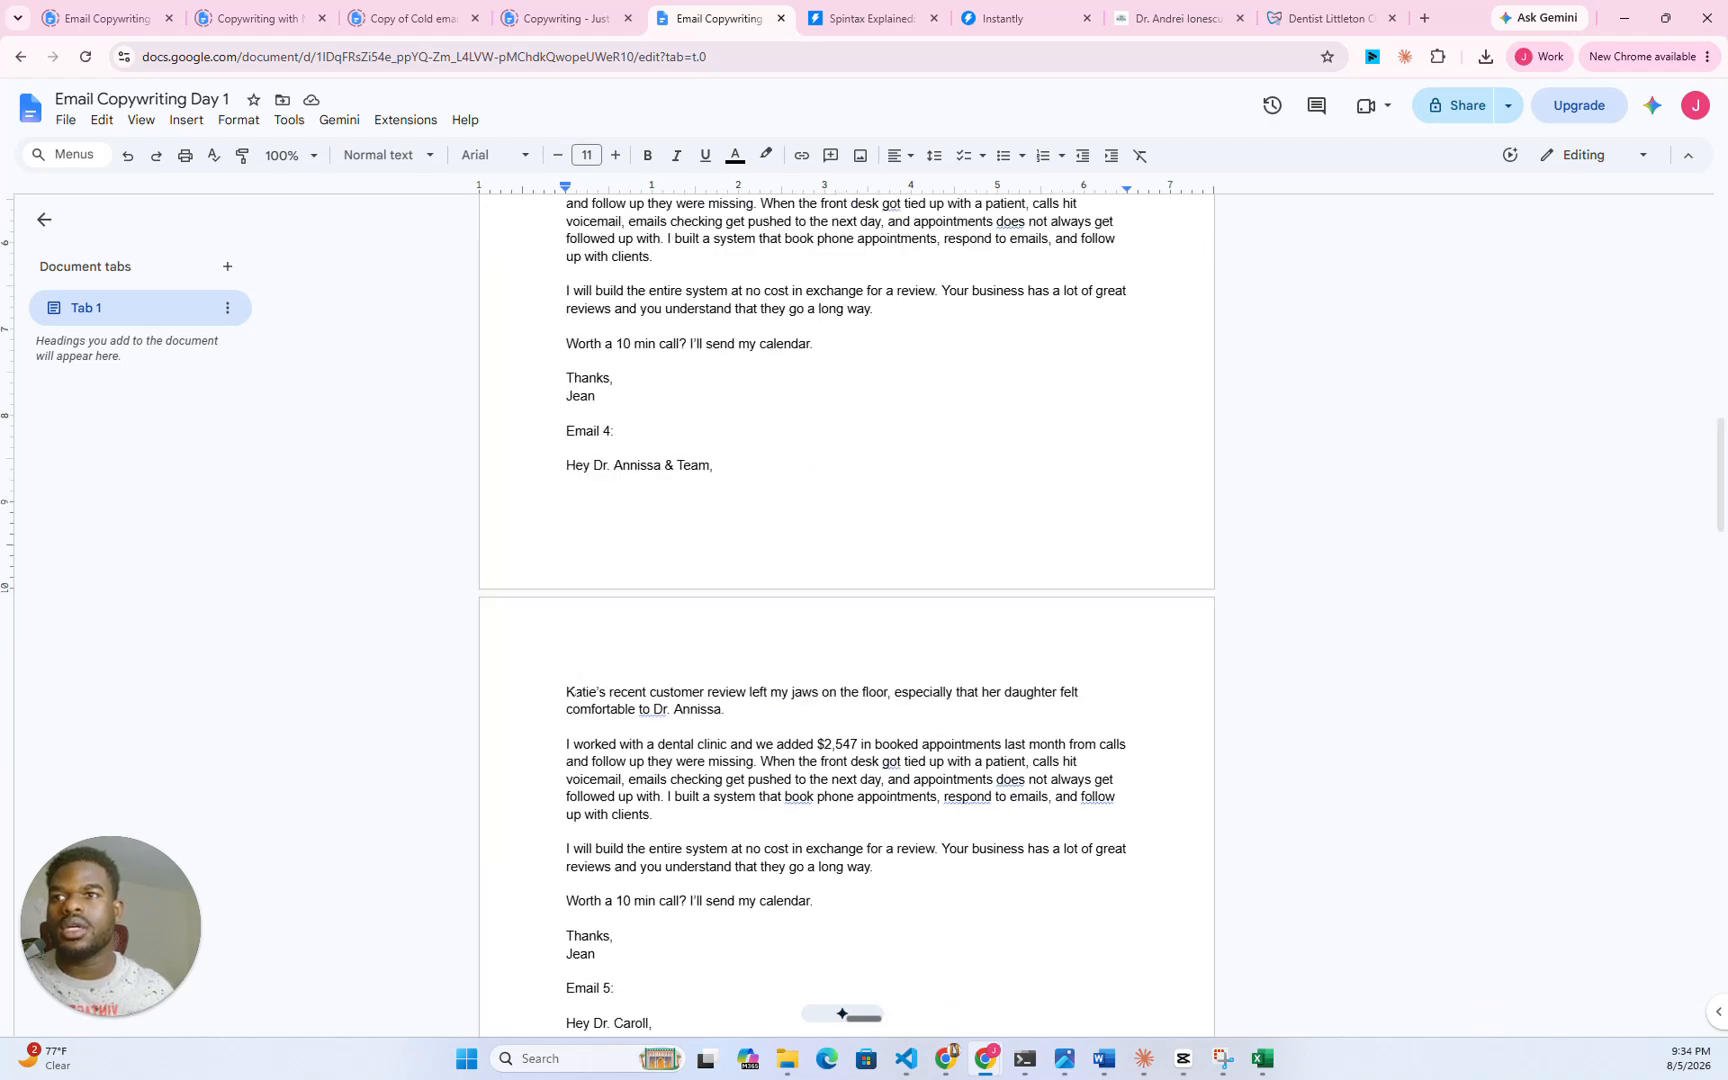
- Replace "to" with "with" after "comfortable" in Email 4's opening about the reviewer's daughter
triple_click(585, 692)
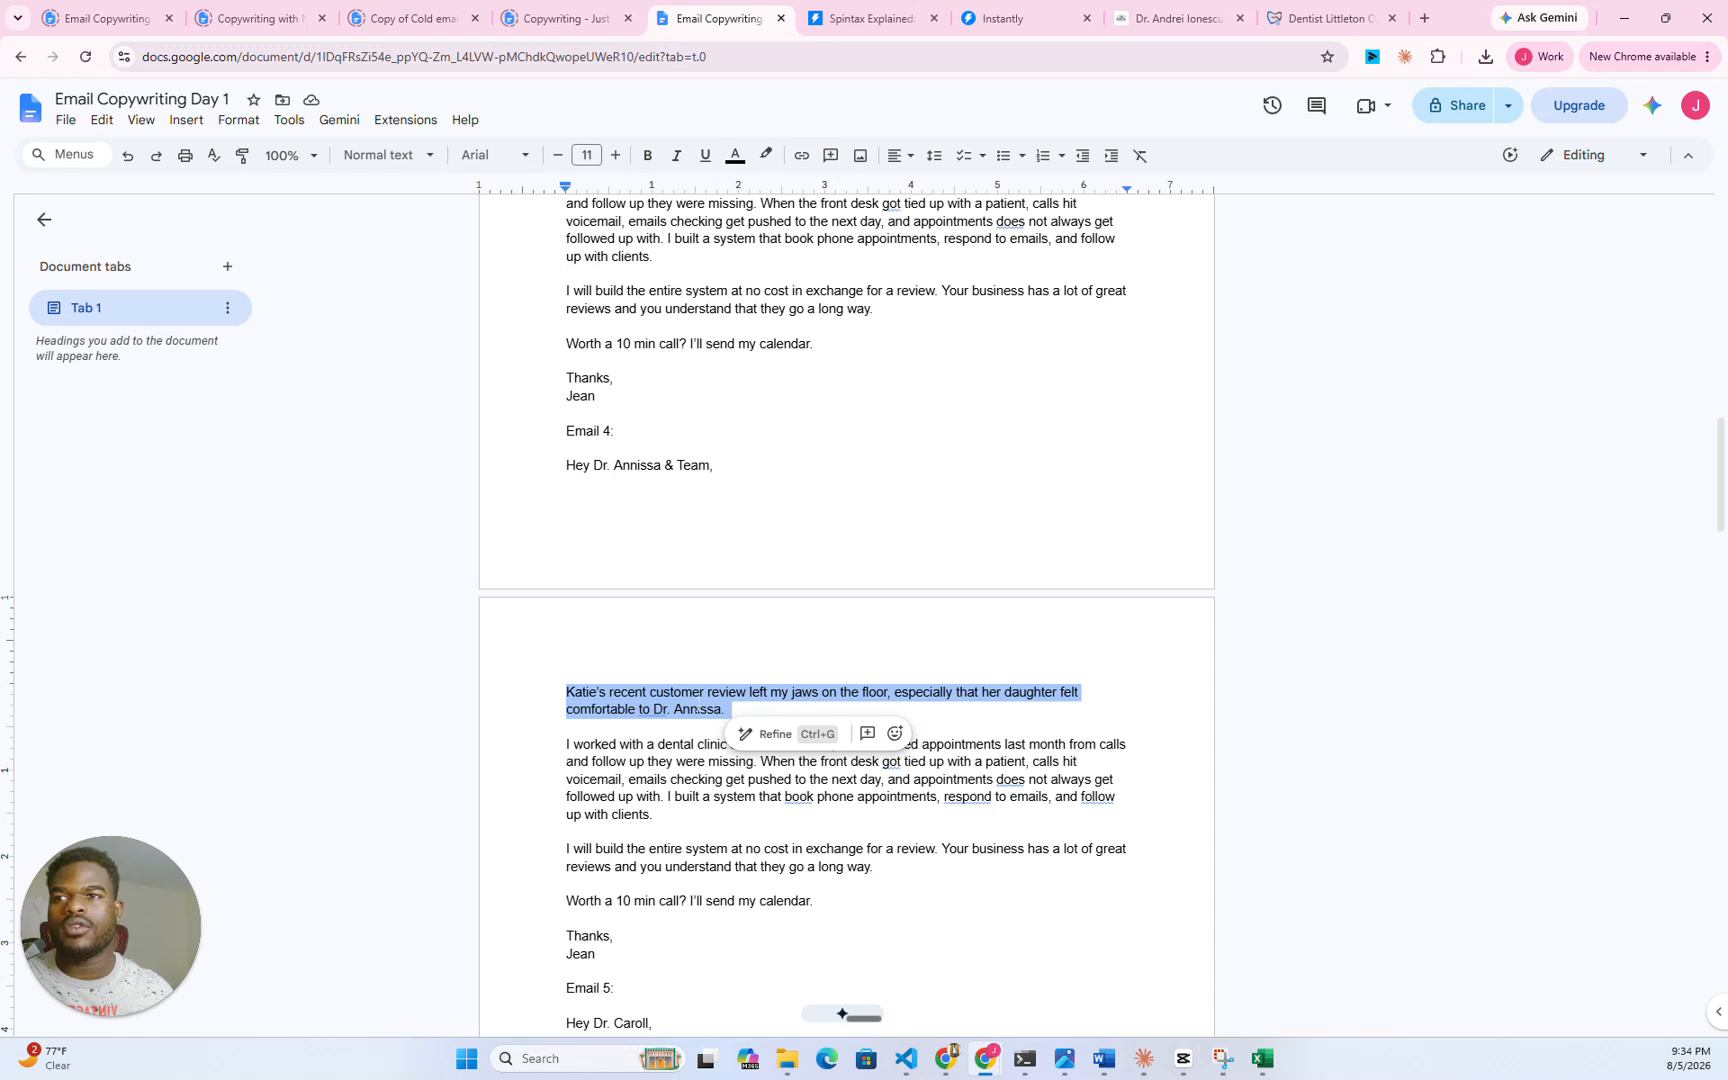
click(573, 709)
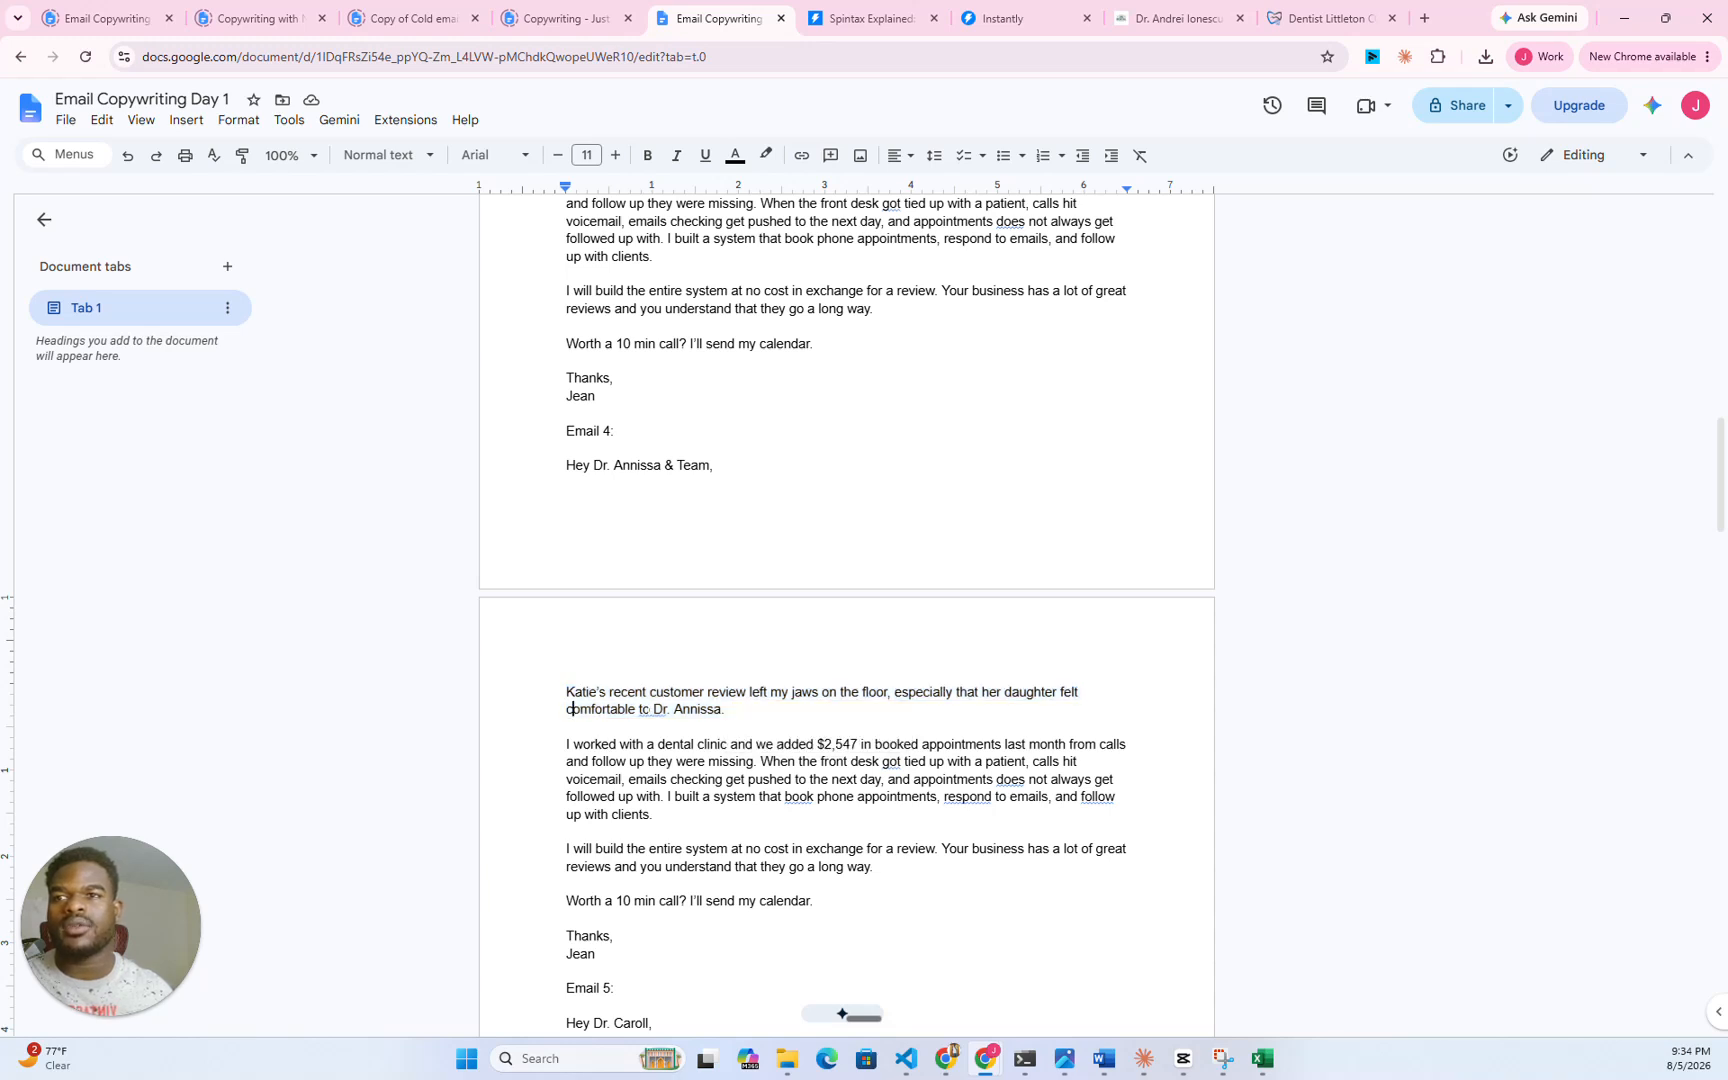
click(642, 709)
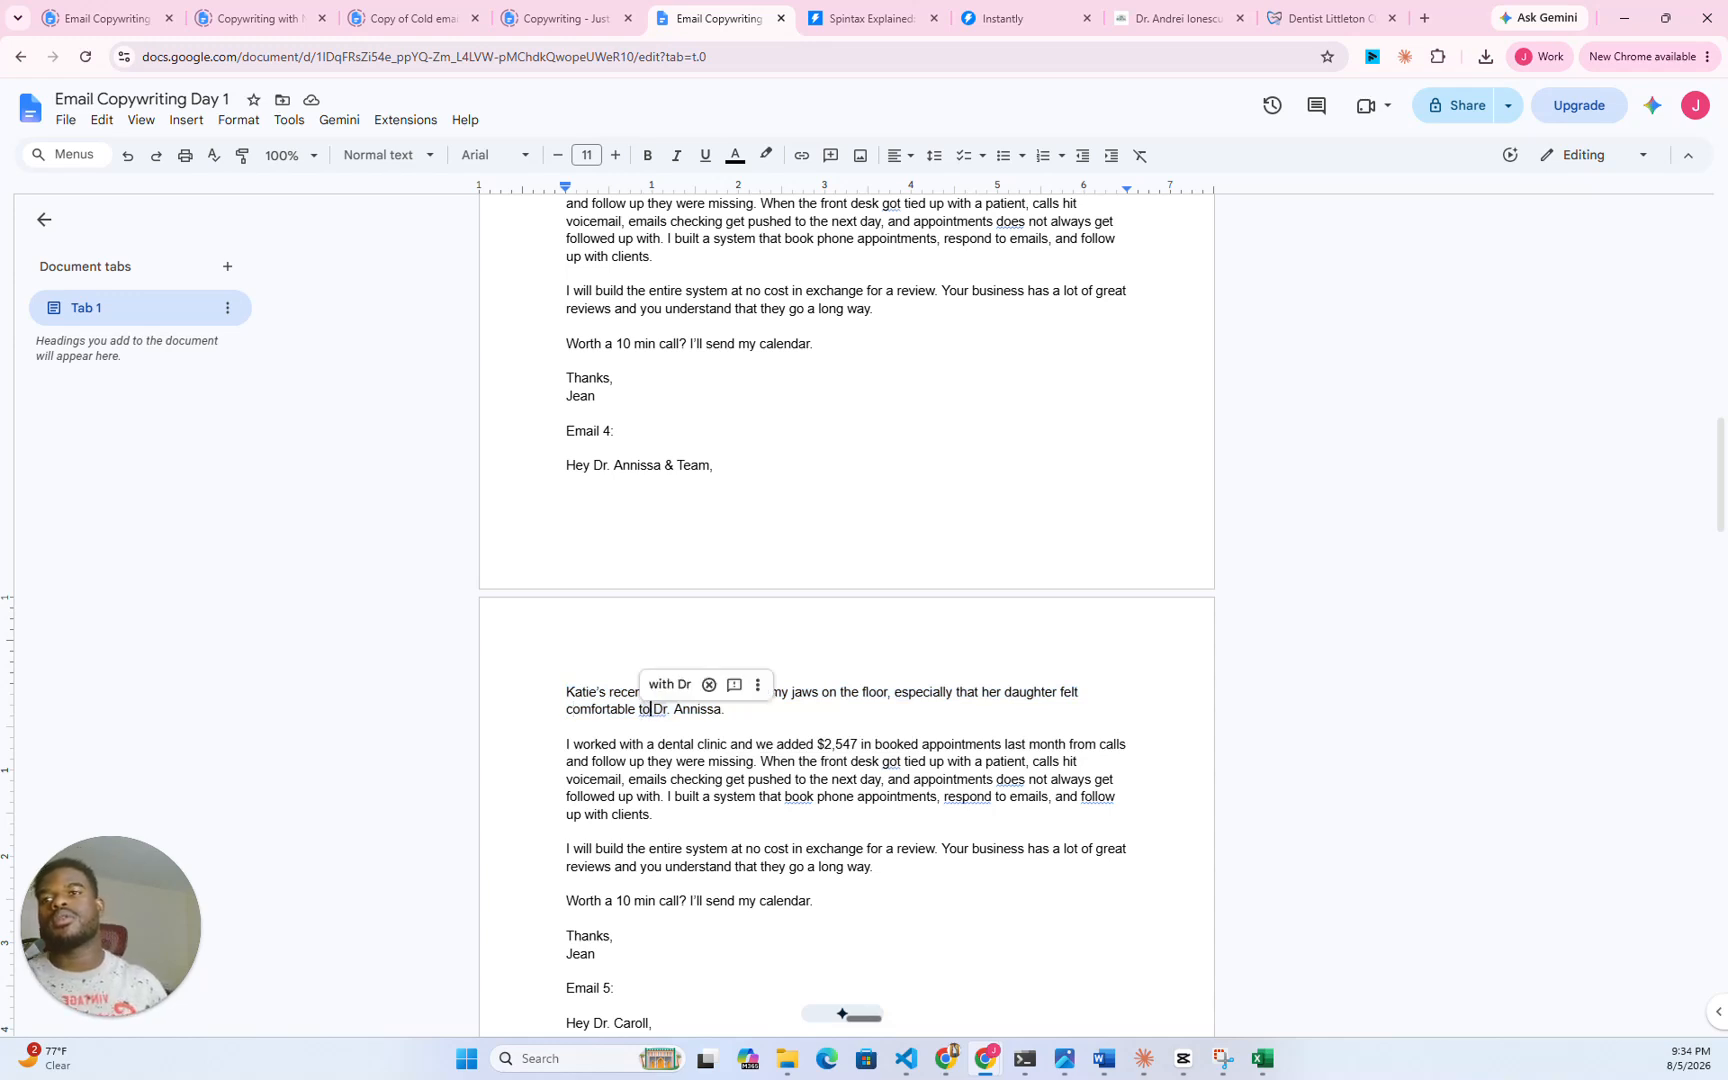
key(Delete)
key(BackSpace)
text(with)
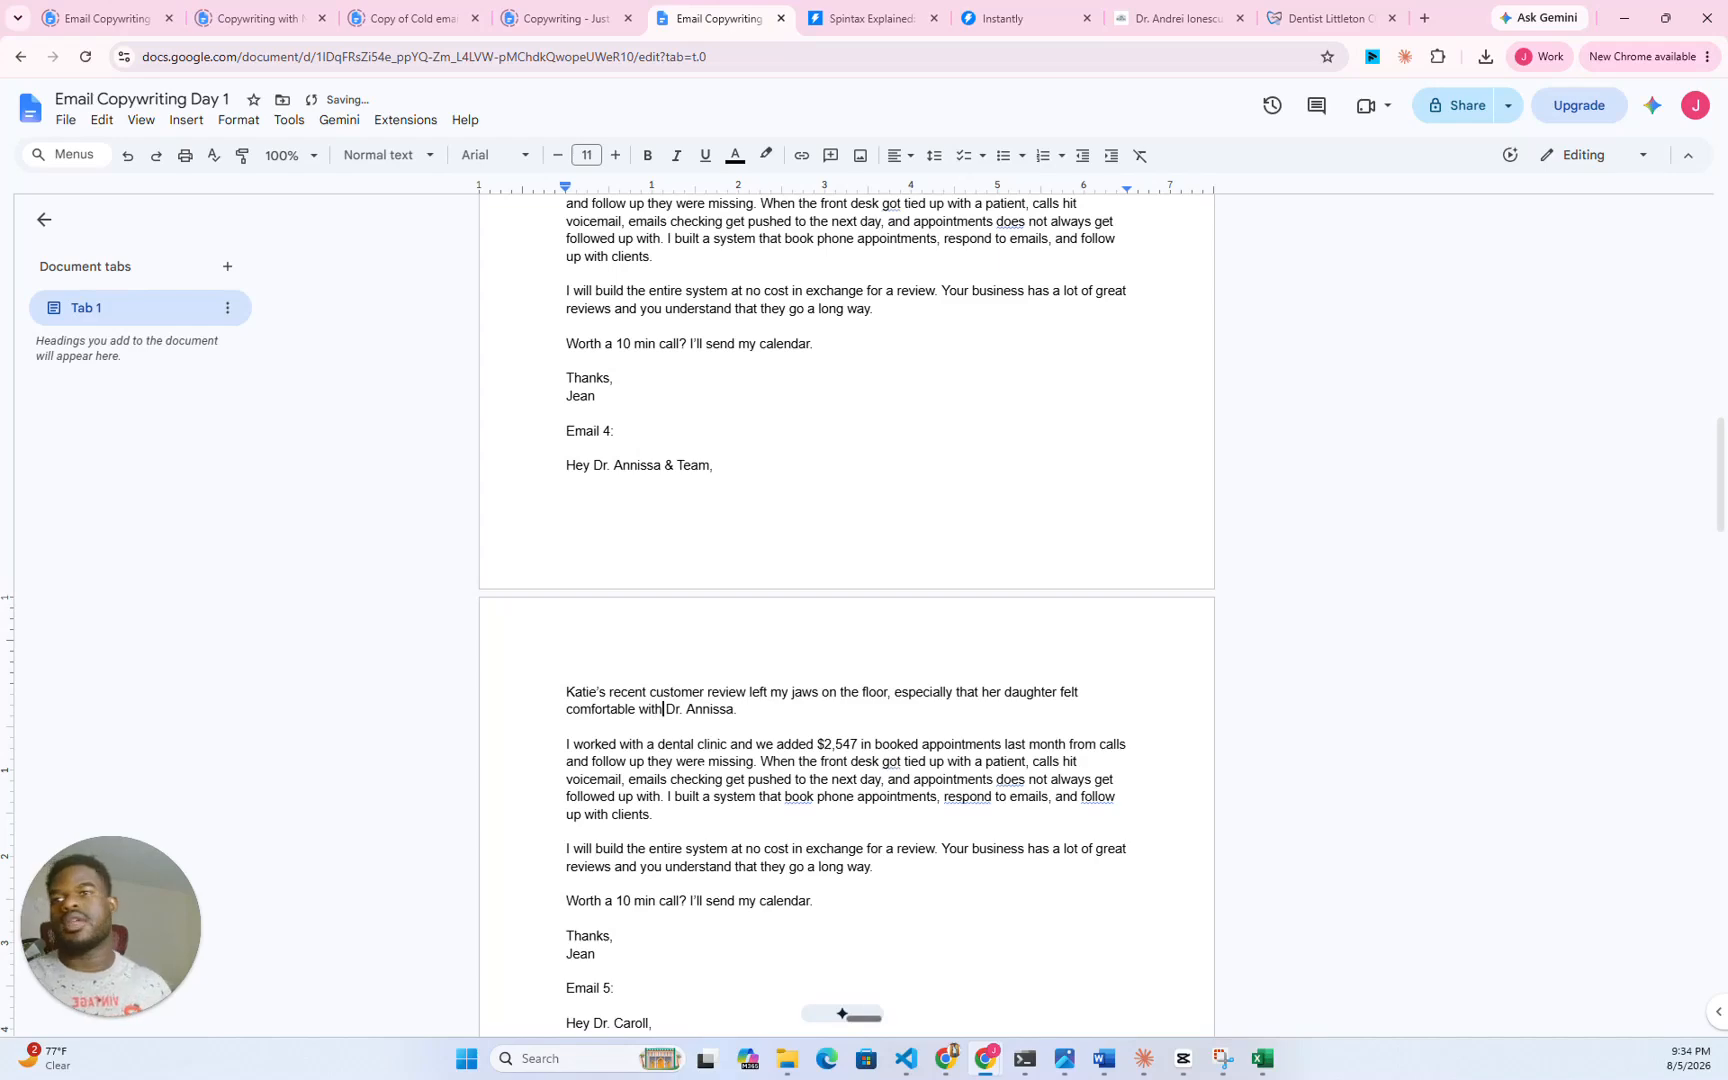
- Select Email 4's full opening and return to the outreach workbook to compare it with the Personalization text in rows 5 and 6
key(End)
key(shift+Home)
key(shift+Up)
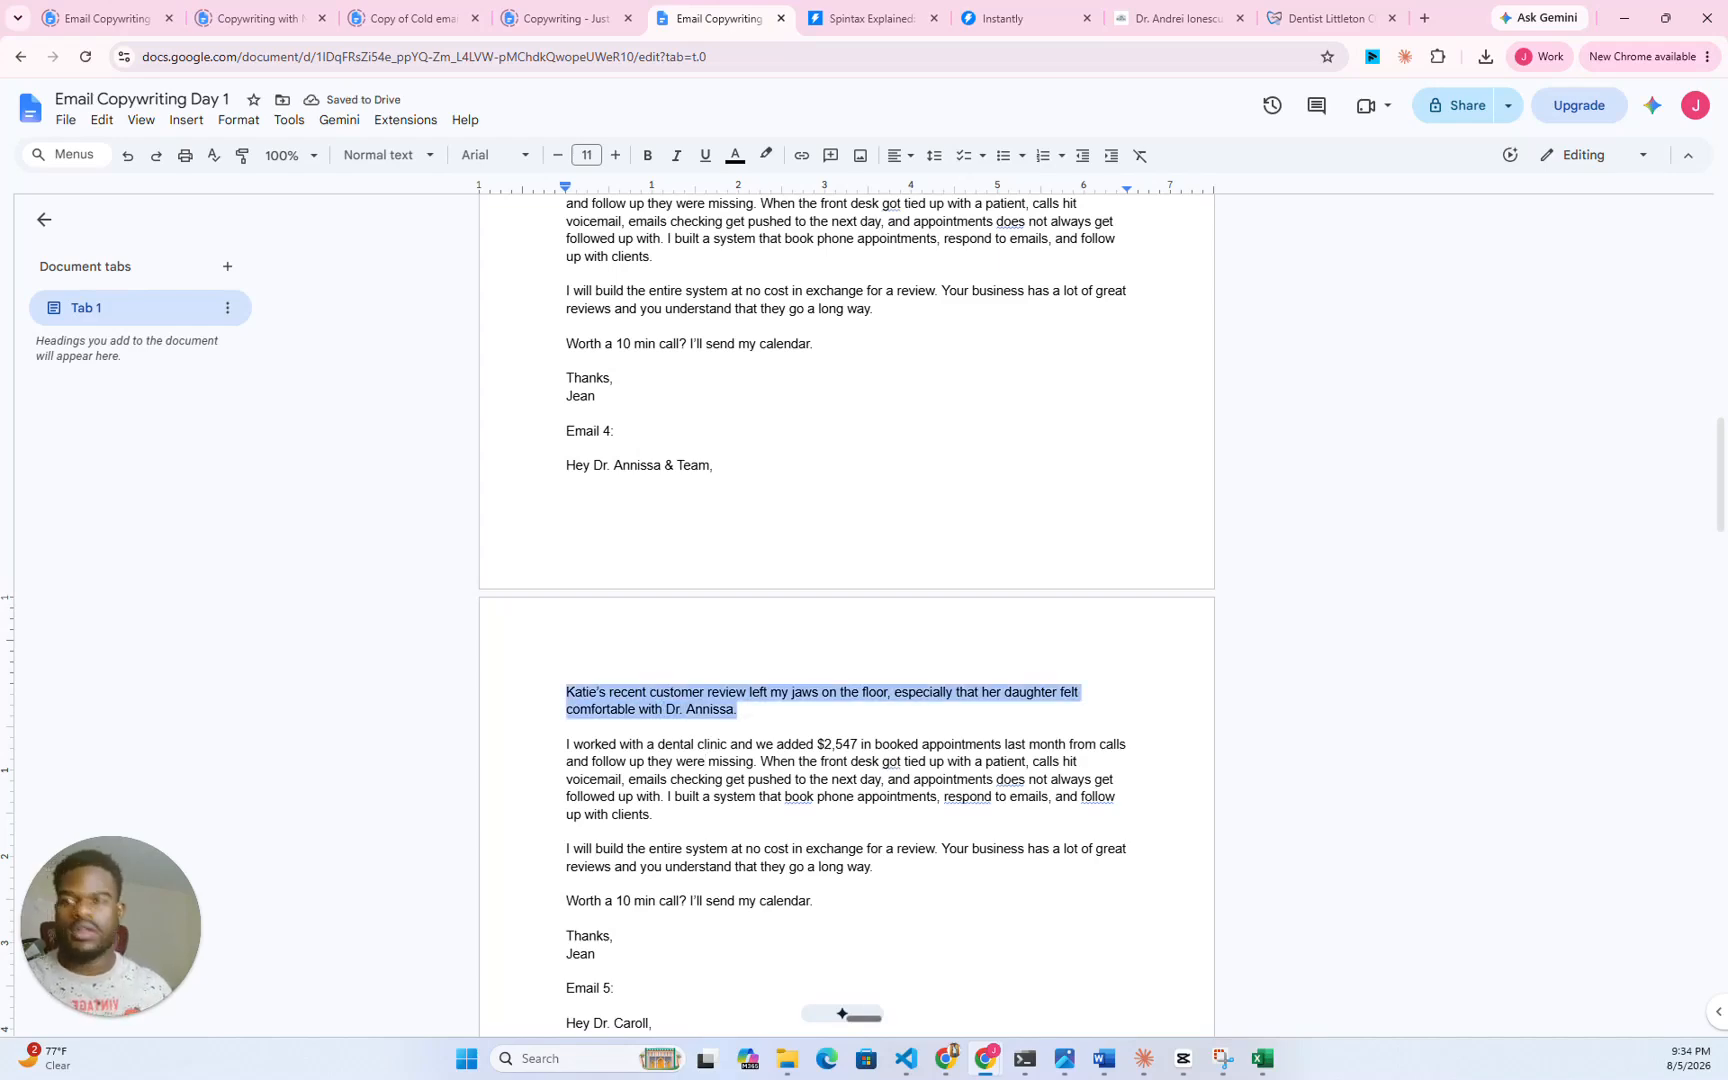
click(1288, 783)
click(1266, 1060)
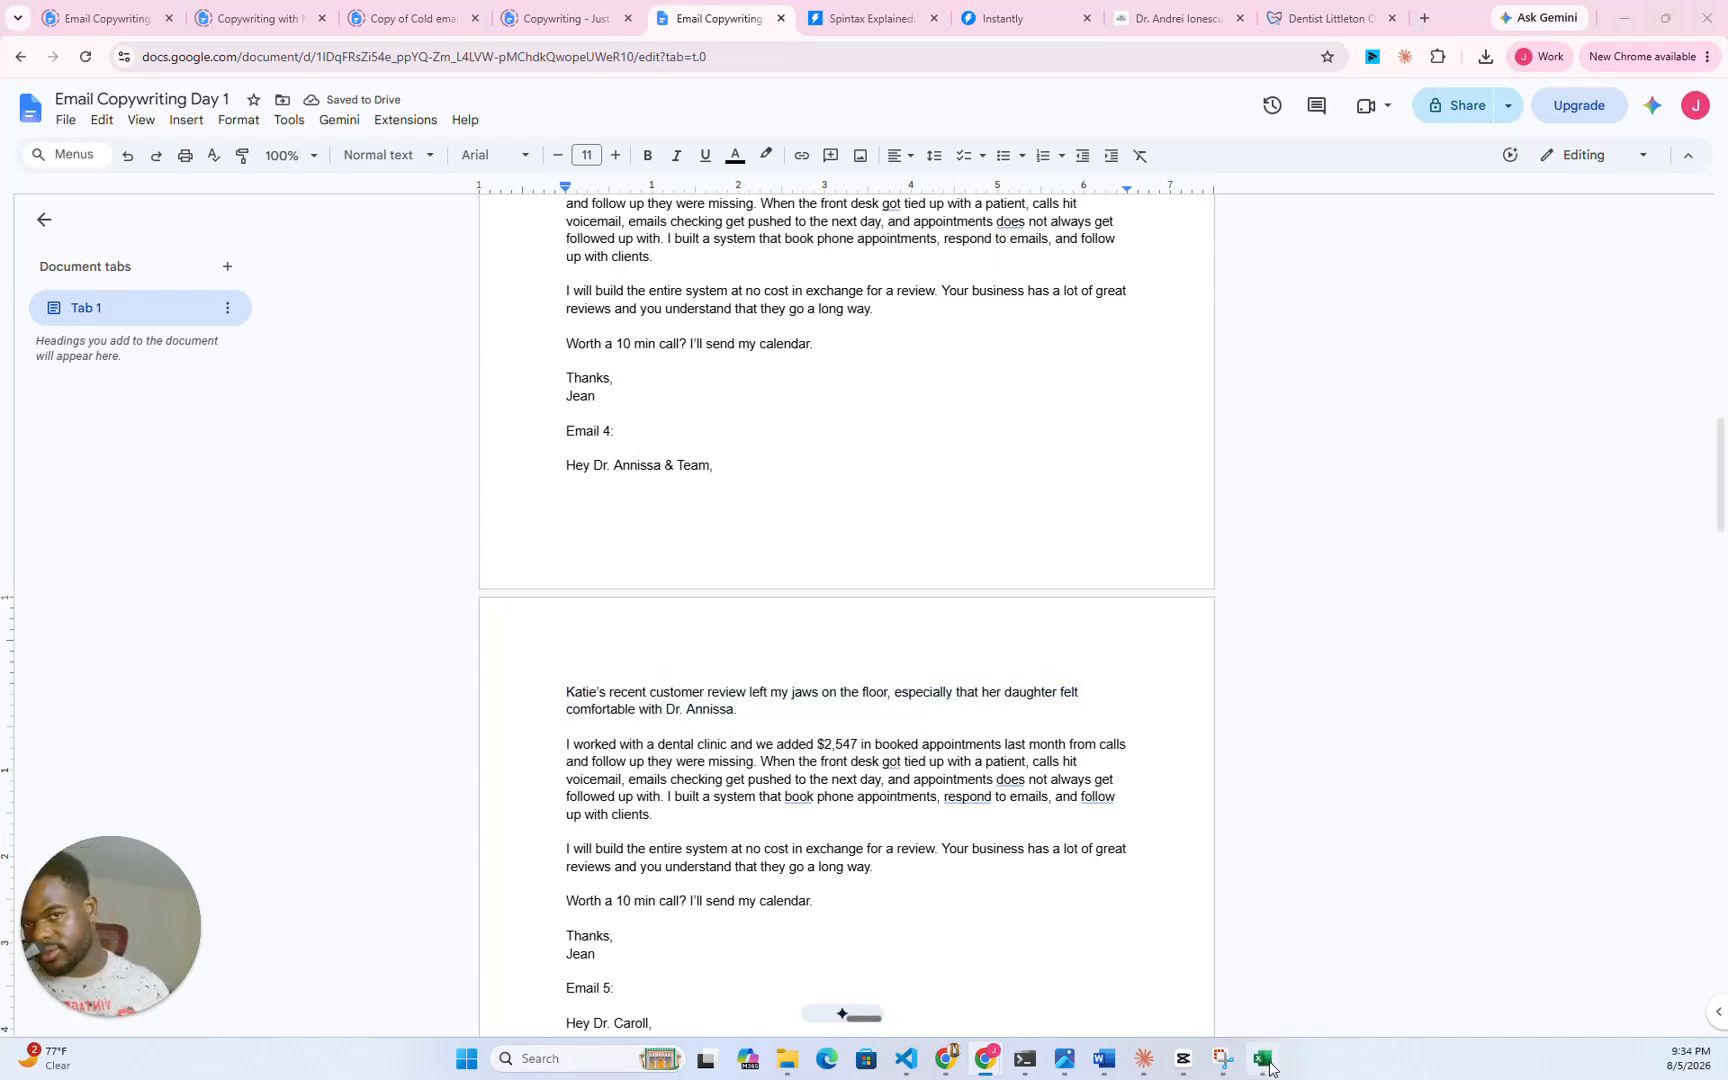
click(858, 18)
click(783, 332)
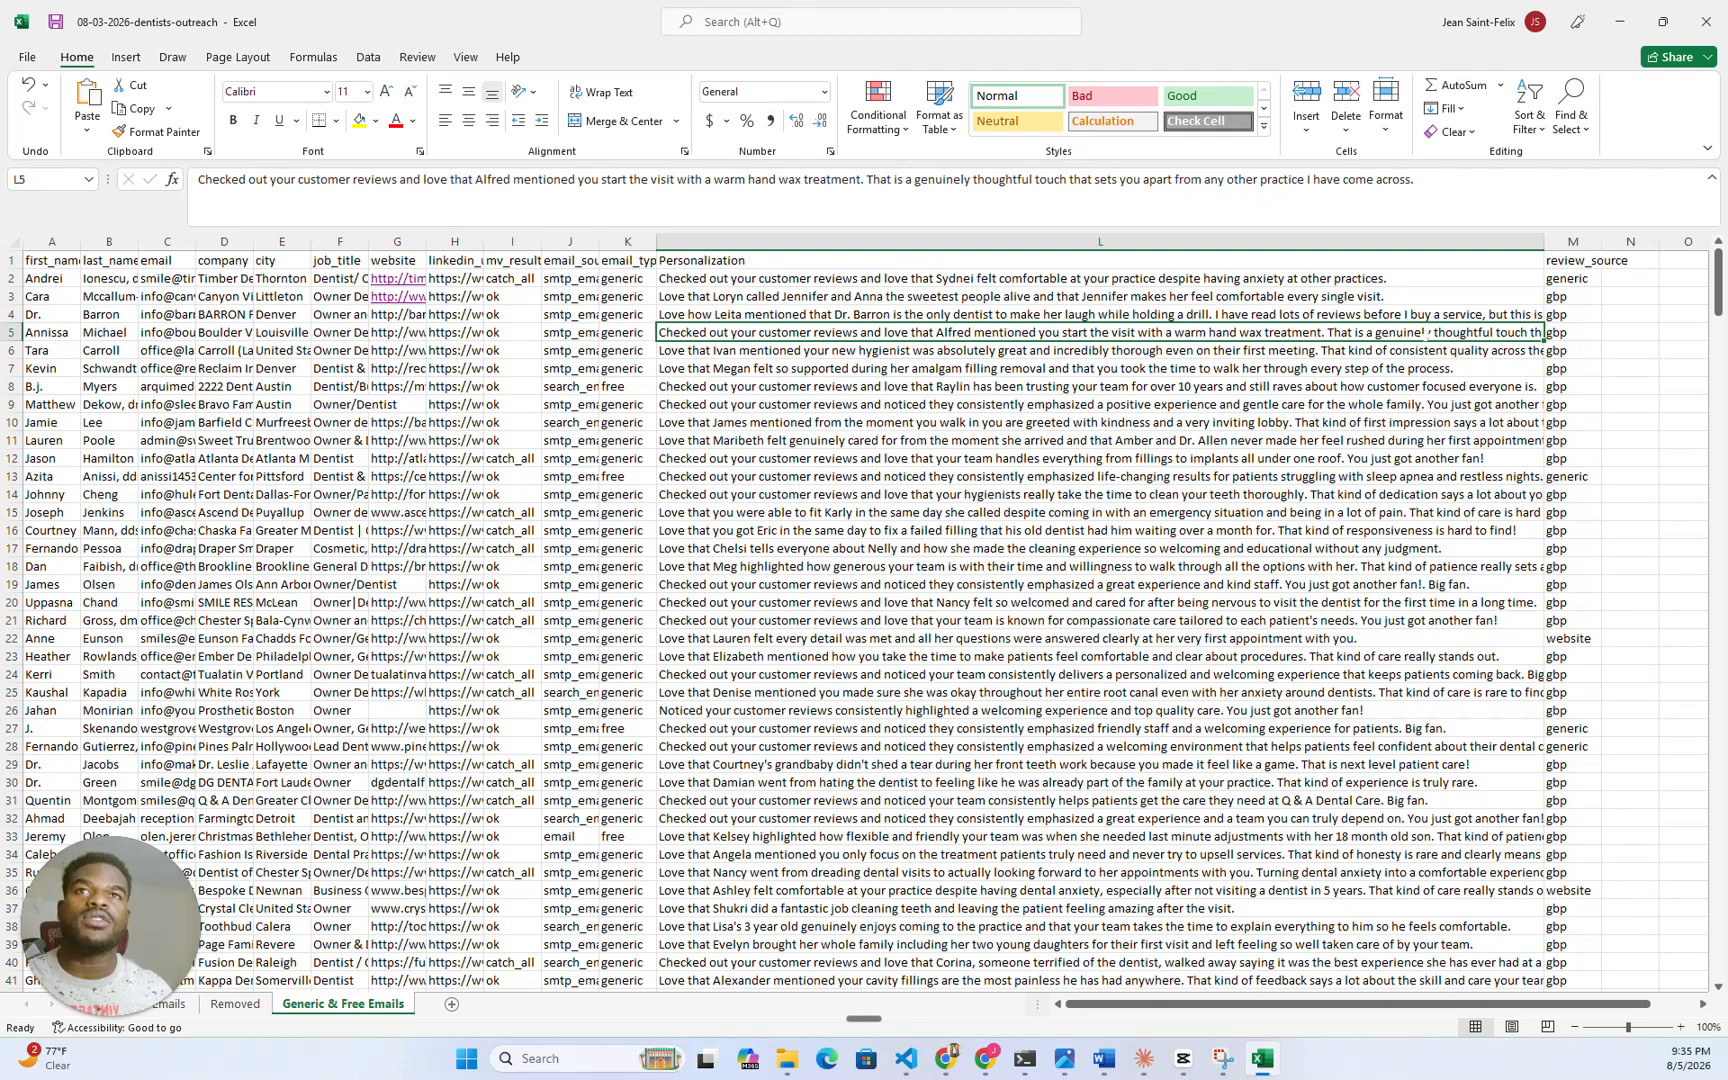
key(Down)
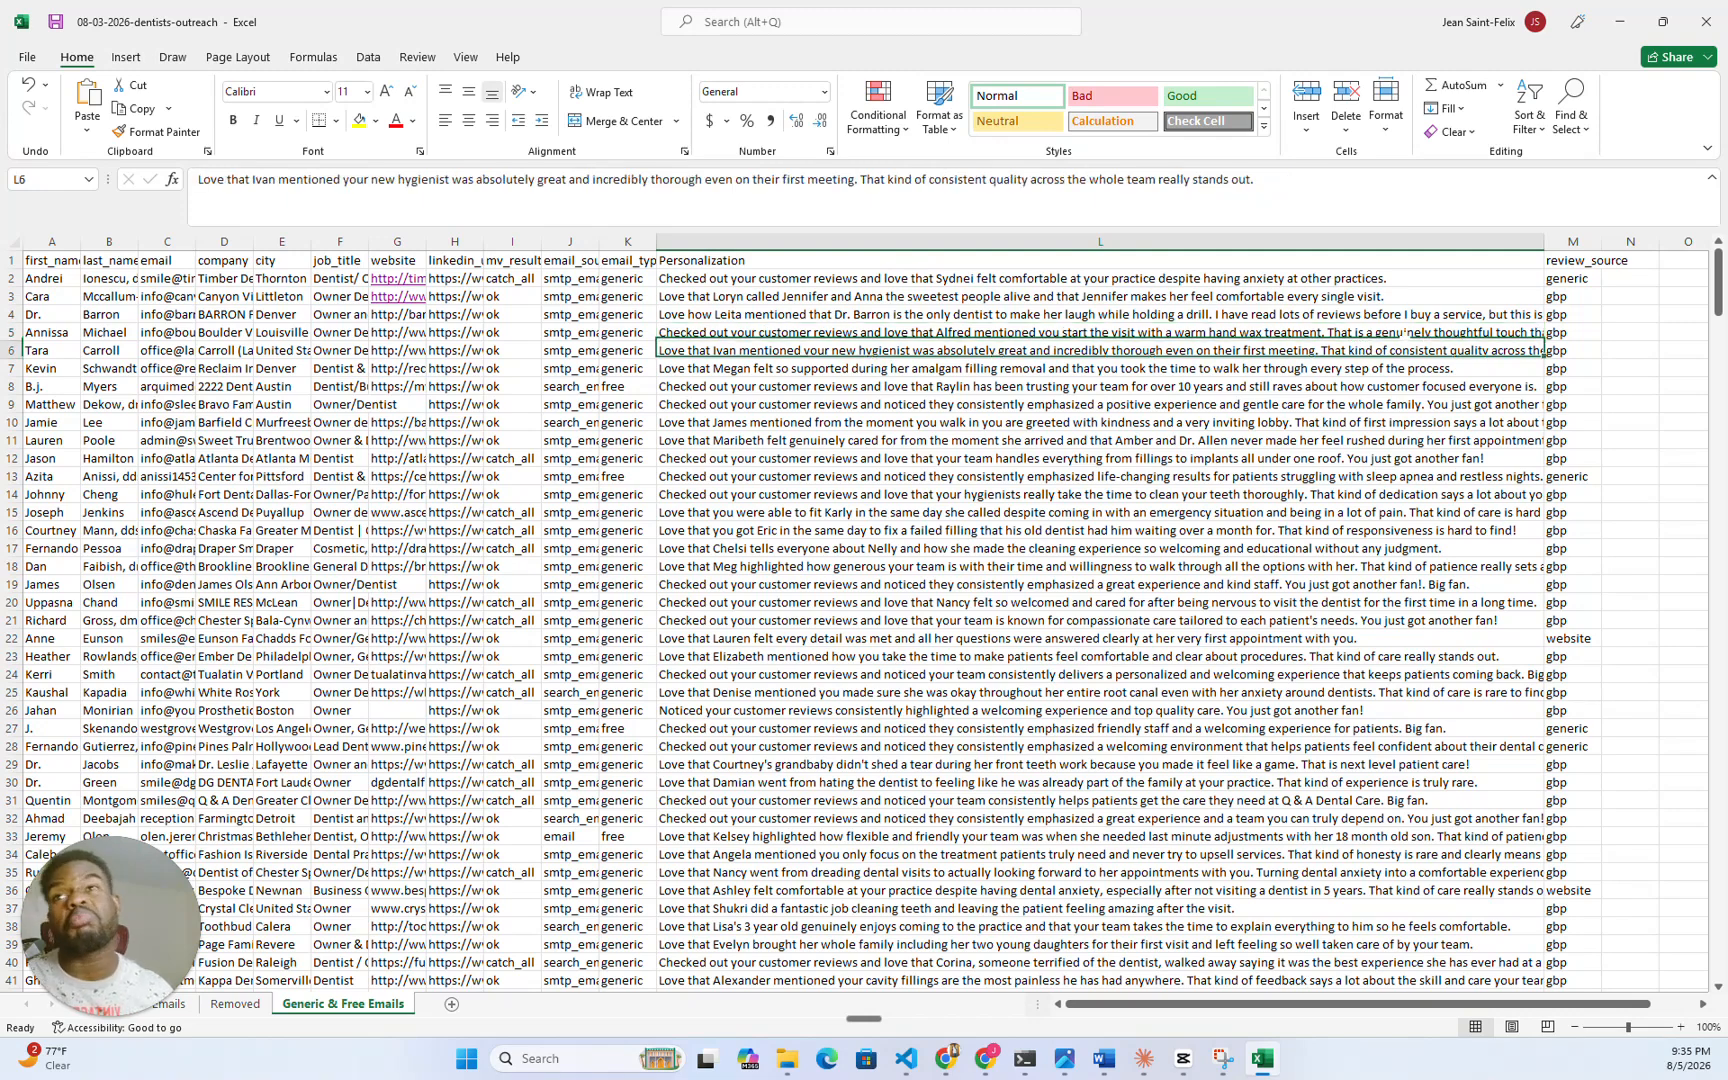
- Switch back to the email document and locate and select Email 5's opening about the pain free reconstruction experience
click(1667, 25)
click(1330, 430)
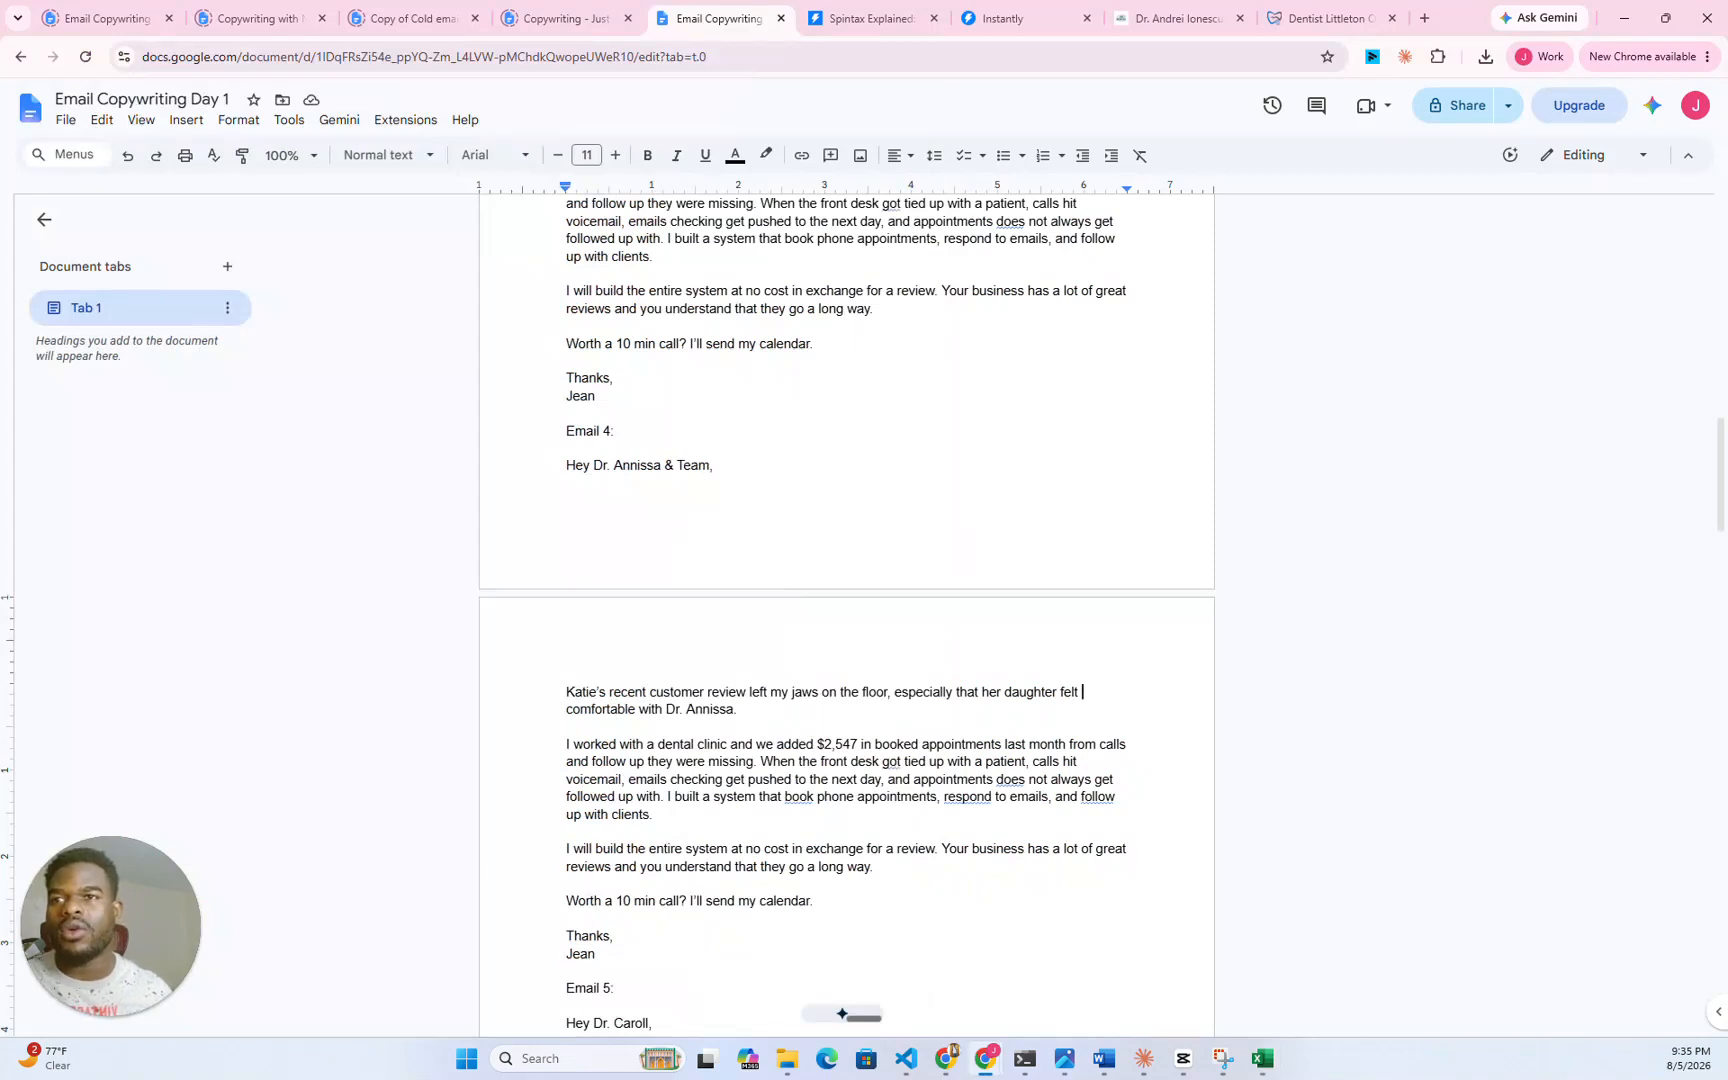
scroll(846, 600, down, 5)
drag(591, 608, 660, 625)
scroll(846, 600, up, 20)
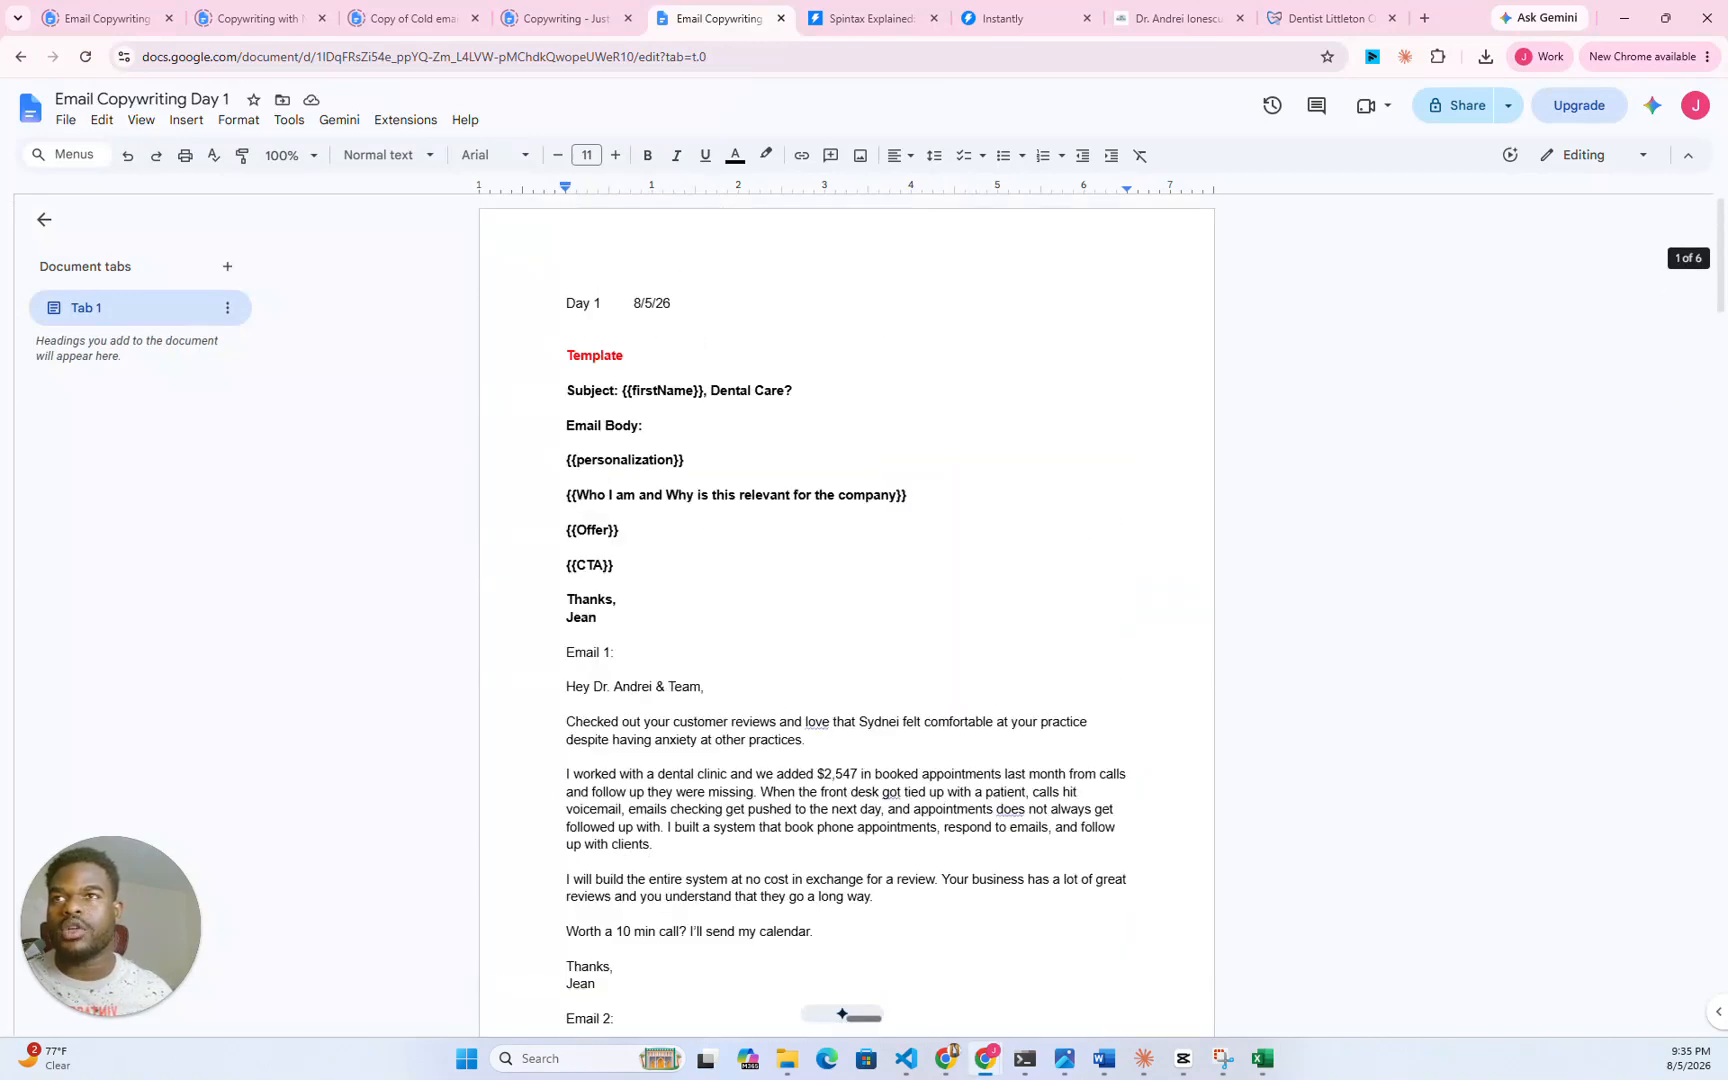
scroll(846, 600, down, 20)
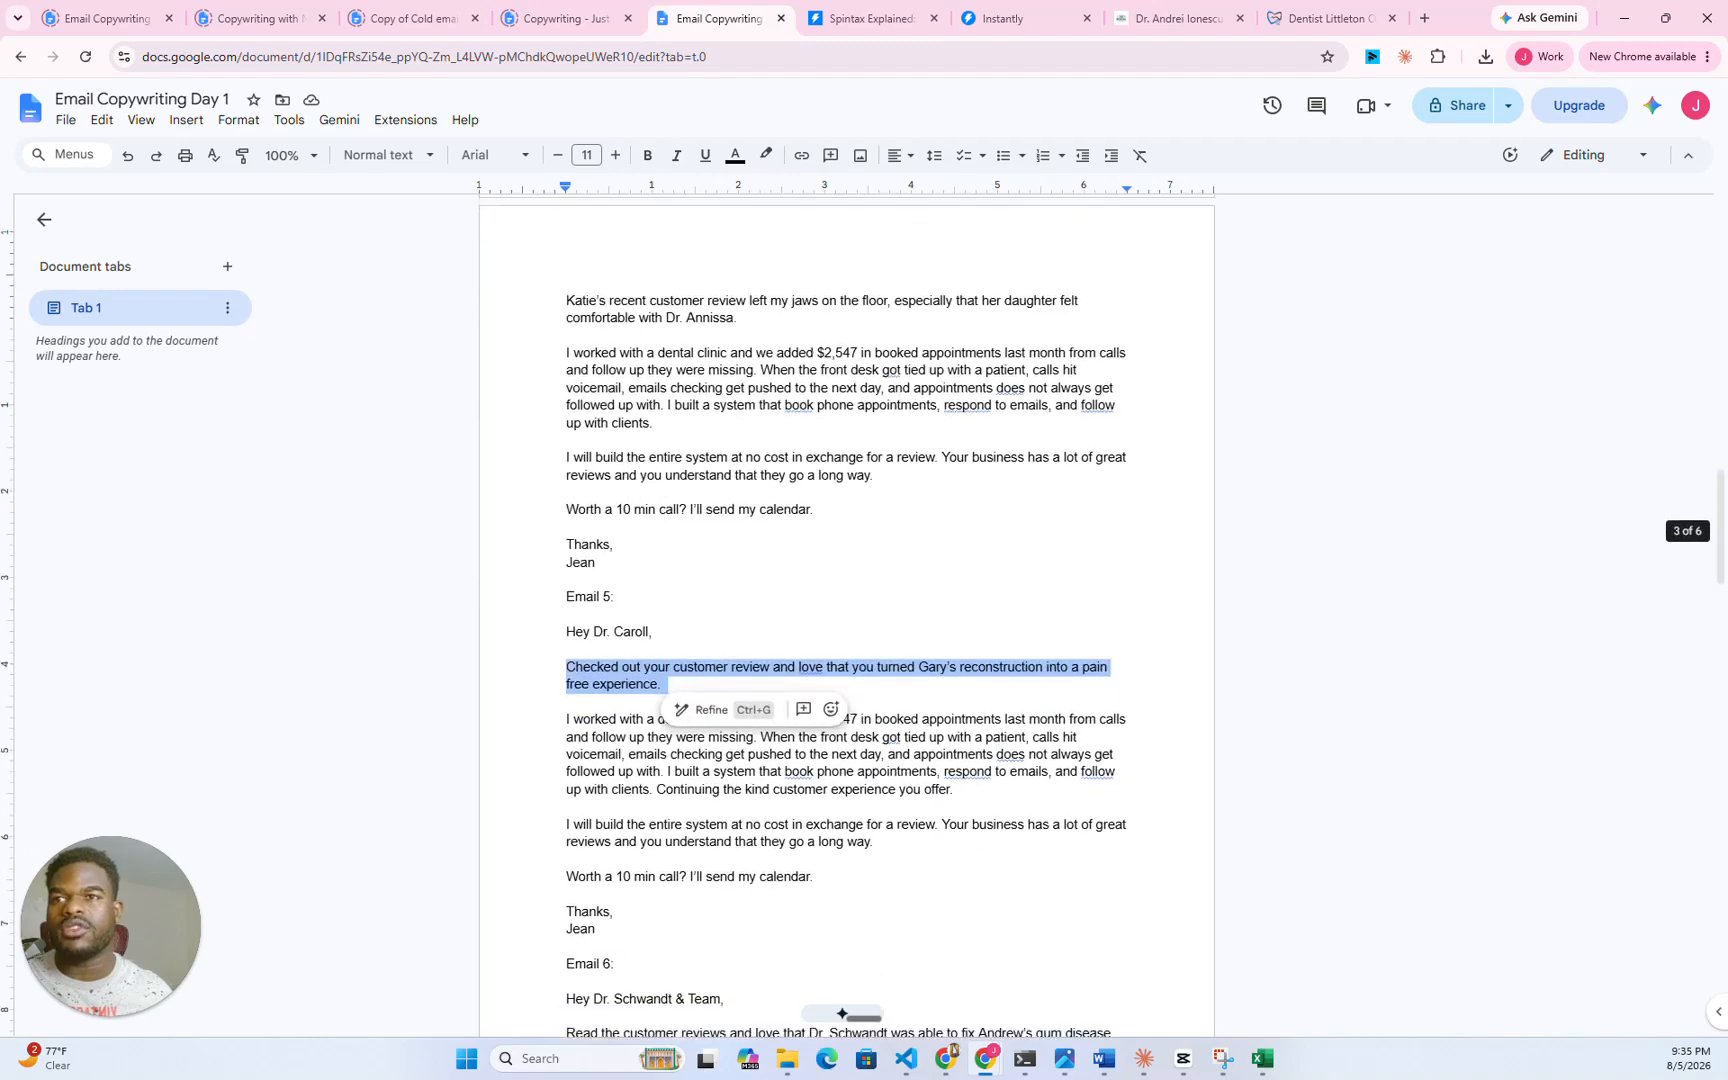
scroll(846, 600, up, 4)
scroll(846, 600, down, 2)
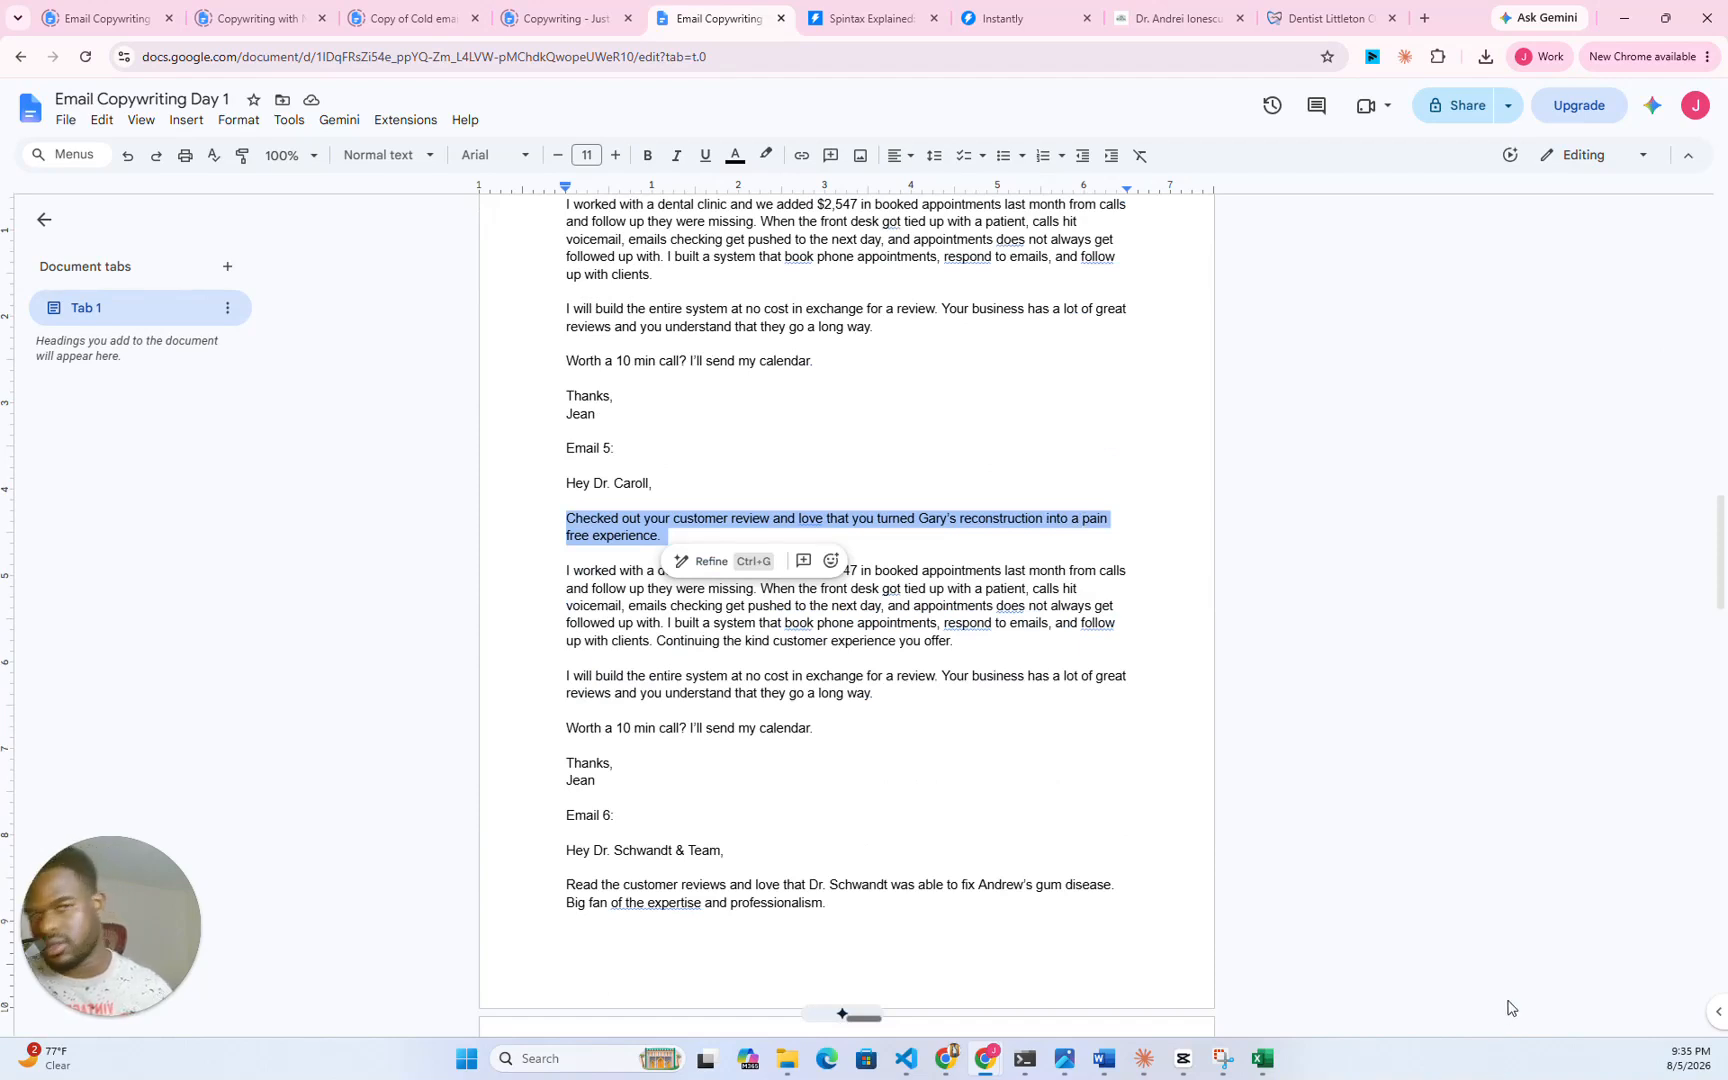
- Return to the outreach workbook and examine row 6's Personalization text about the new hygienist
click(1263, 1060)
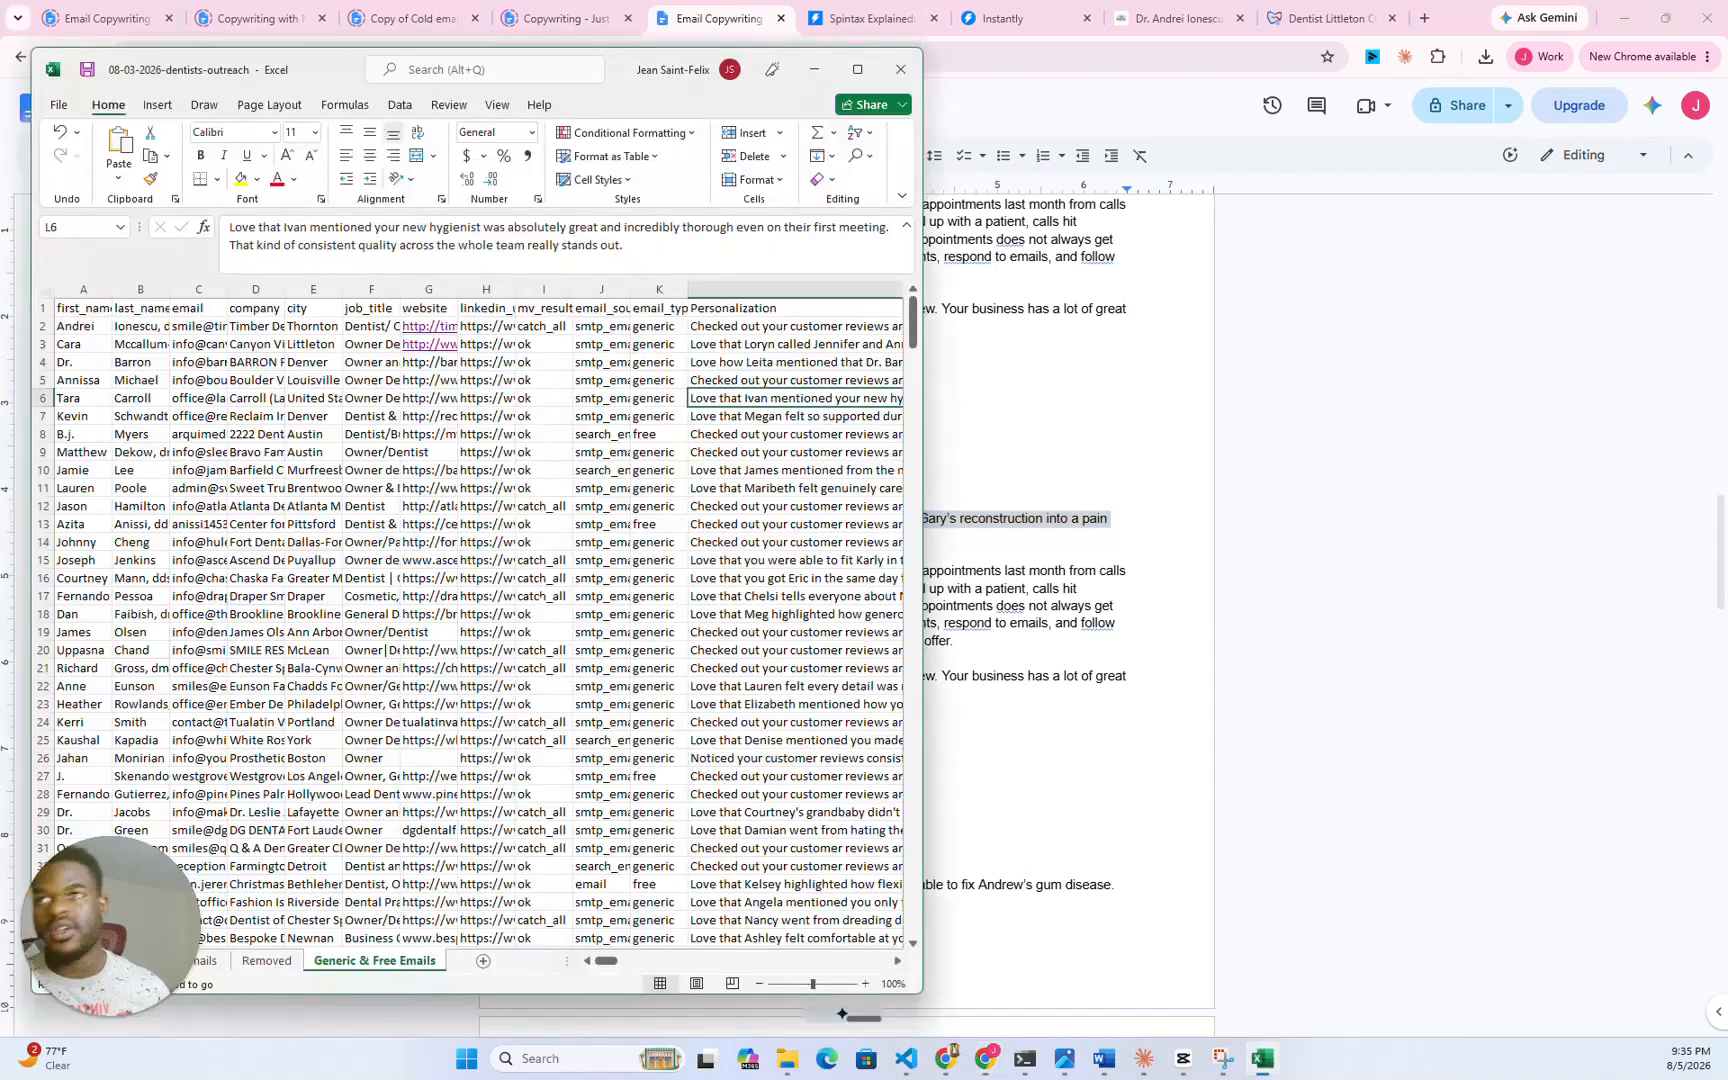
scroll(480, 620, right, 4)
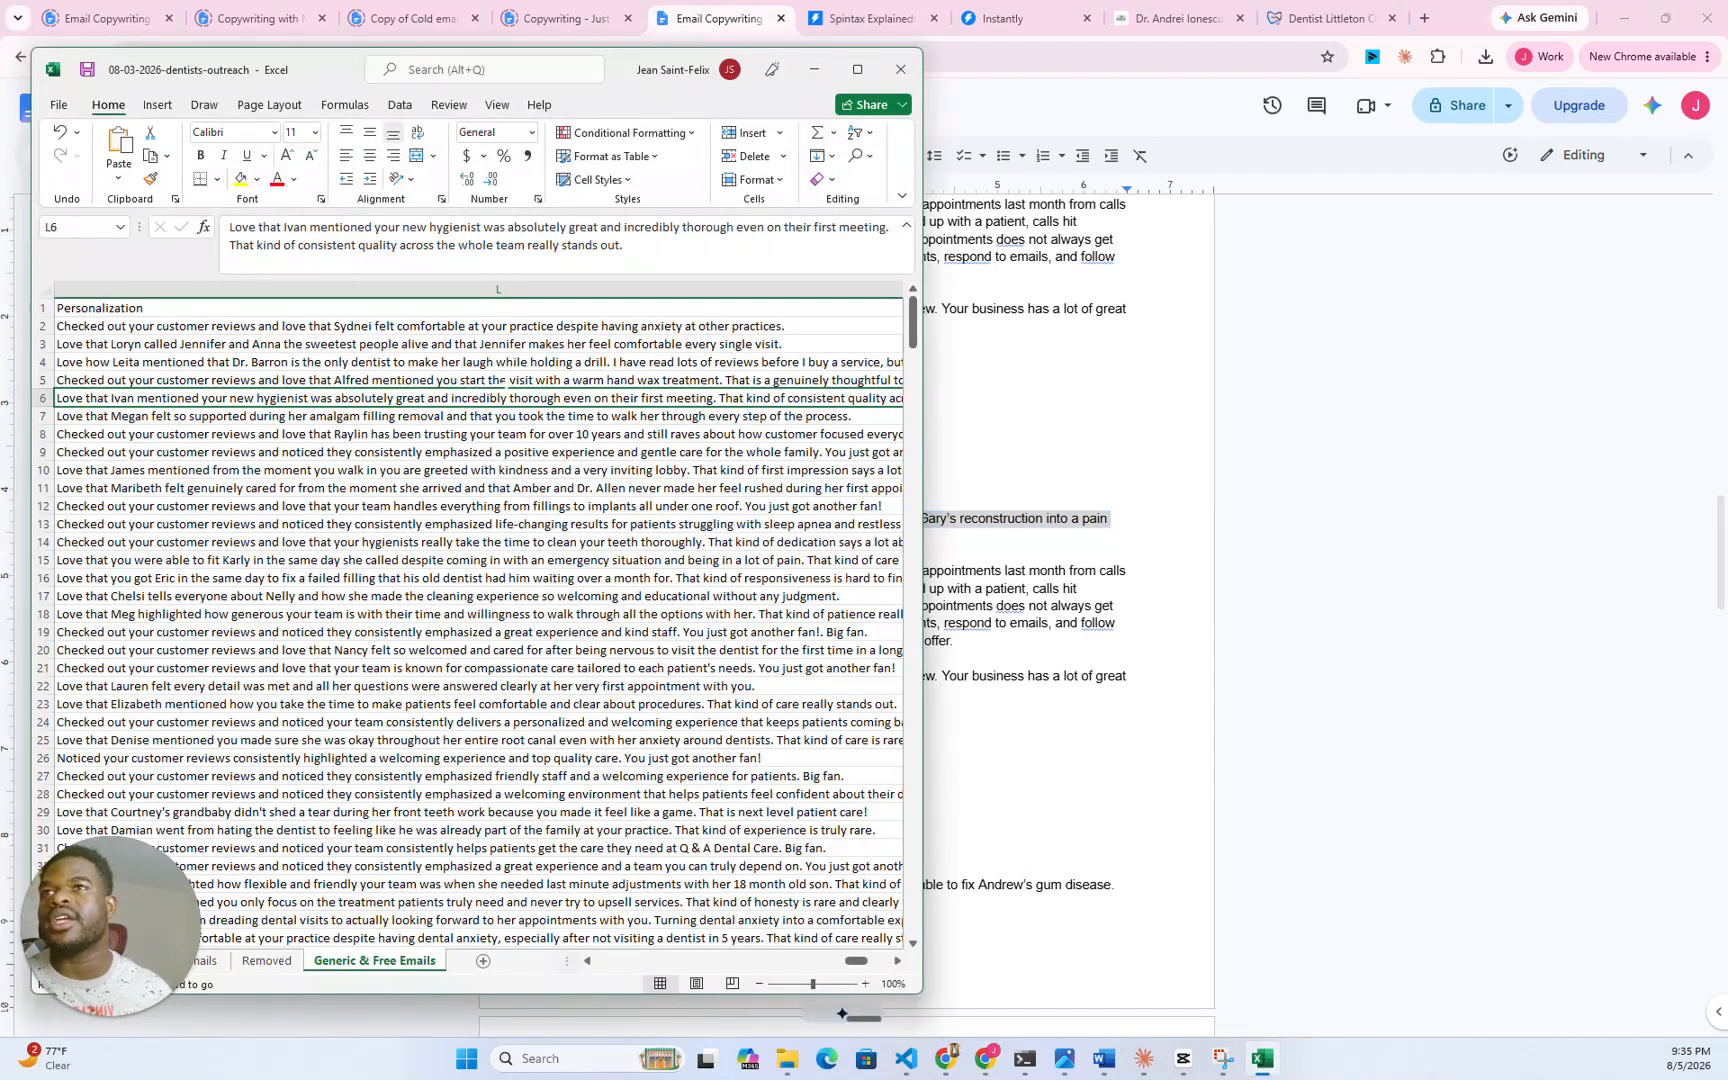
key(ctrl+Up)
drag(572, 398, 572, 382)
click(572, 398)
click(857, 69)
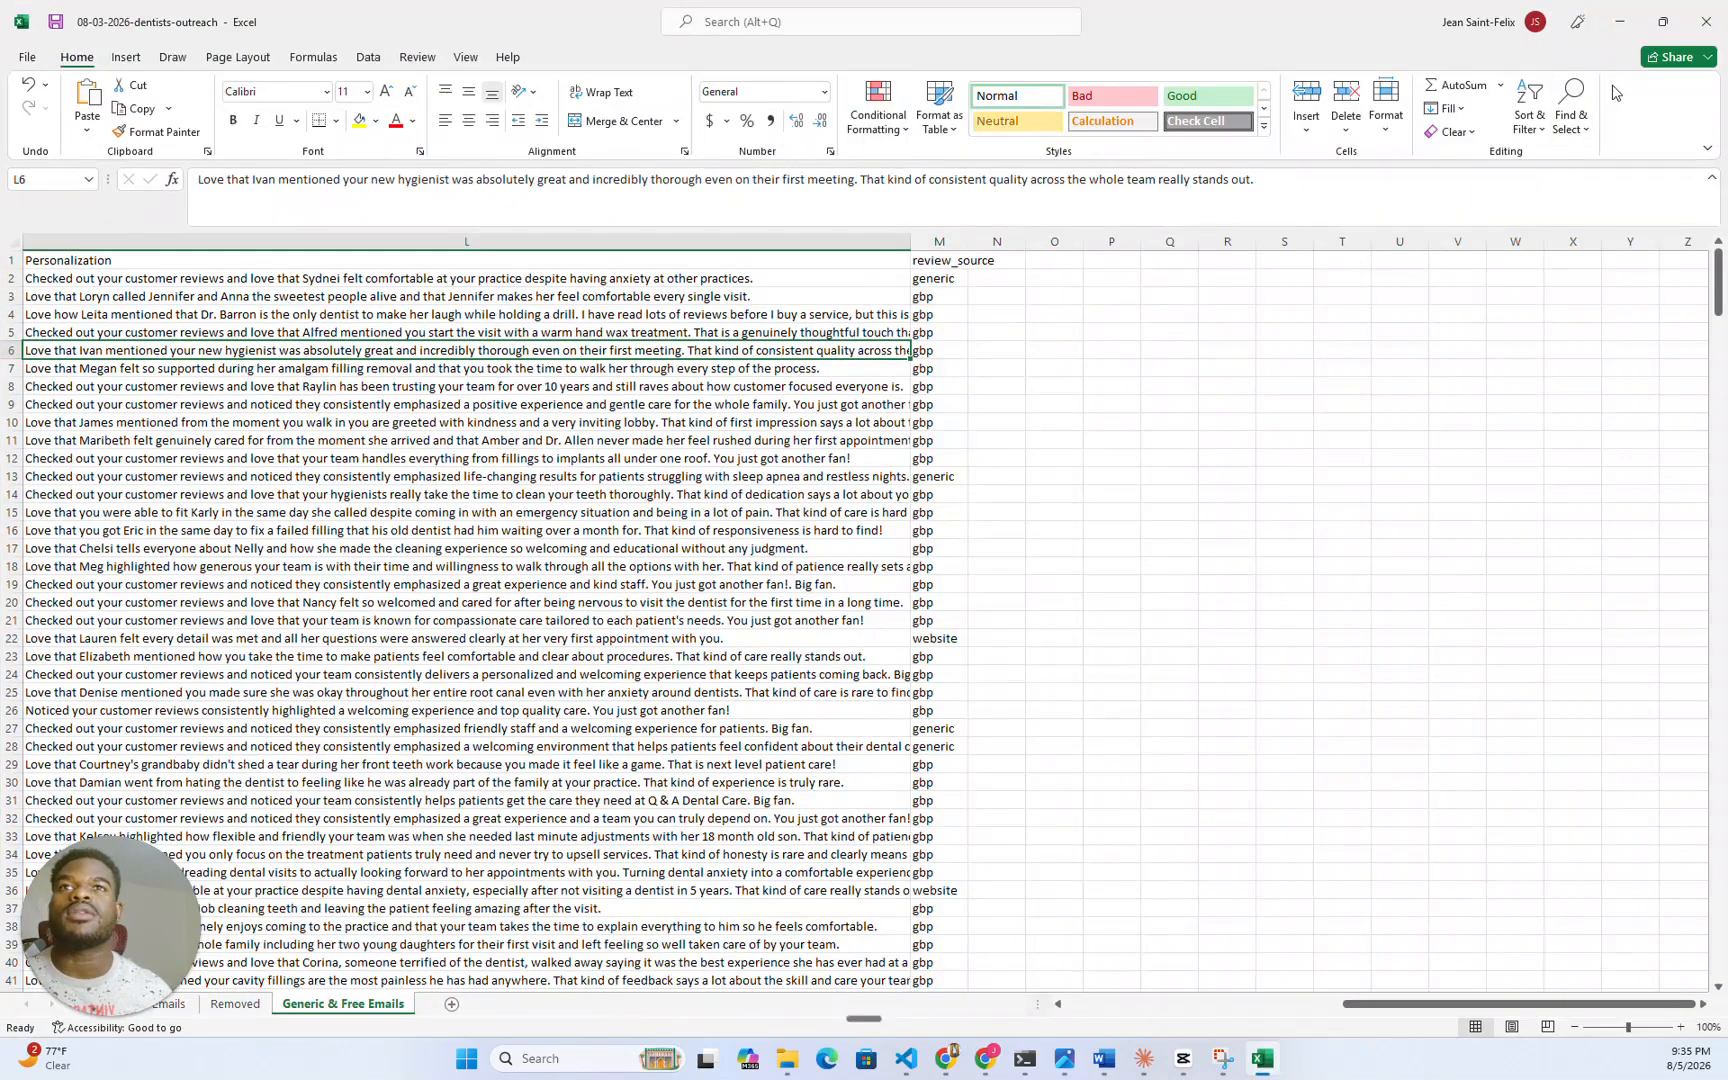
- Copy Email 5's opening about the pain free reconstruction experience from the Email Copywriting Day 1 document
click(1663, 20)
click(985, 1058)
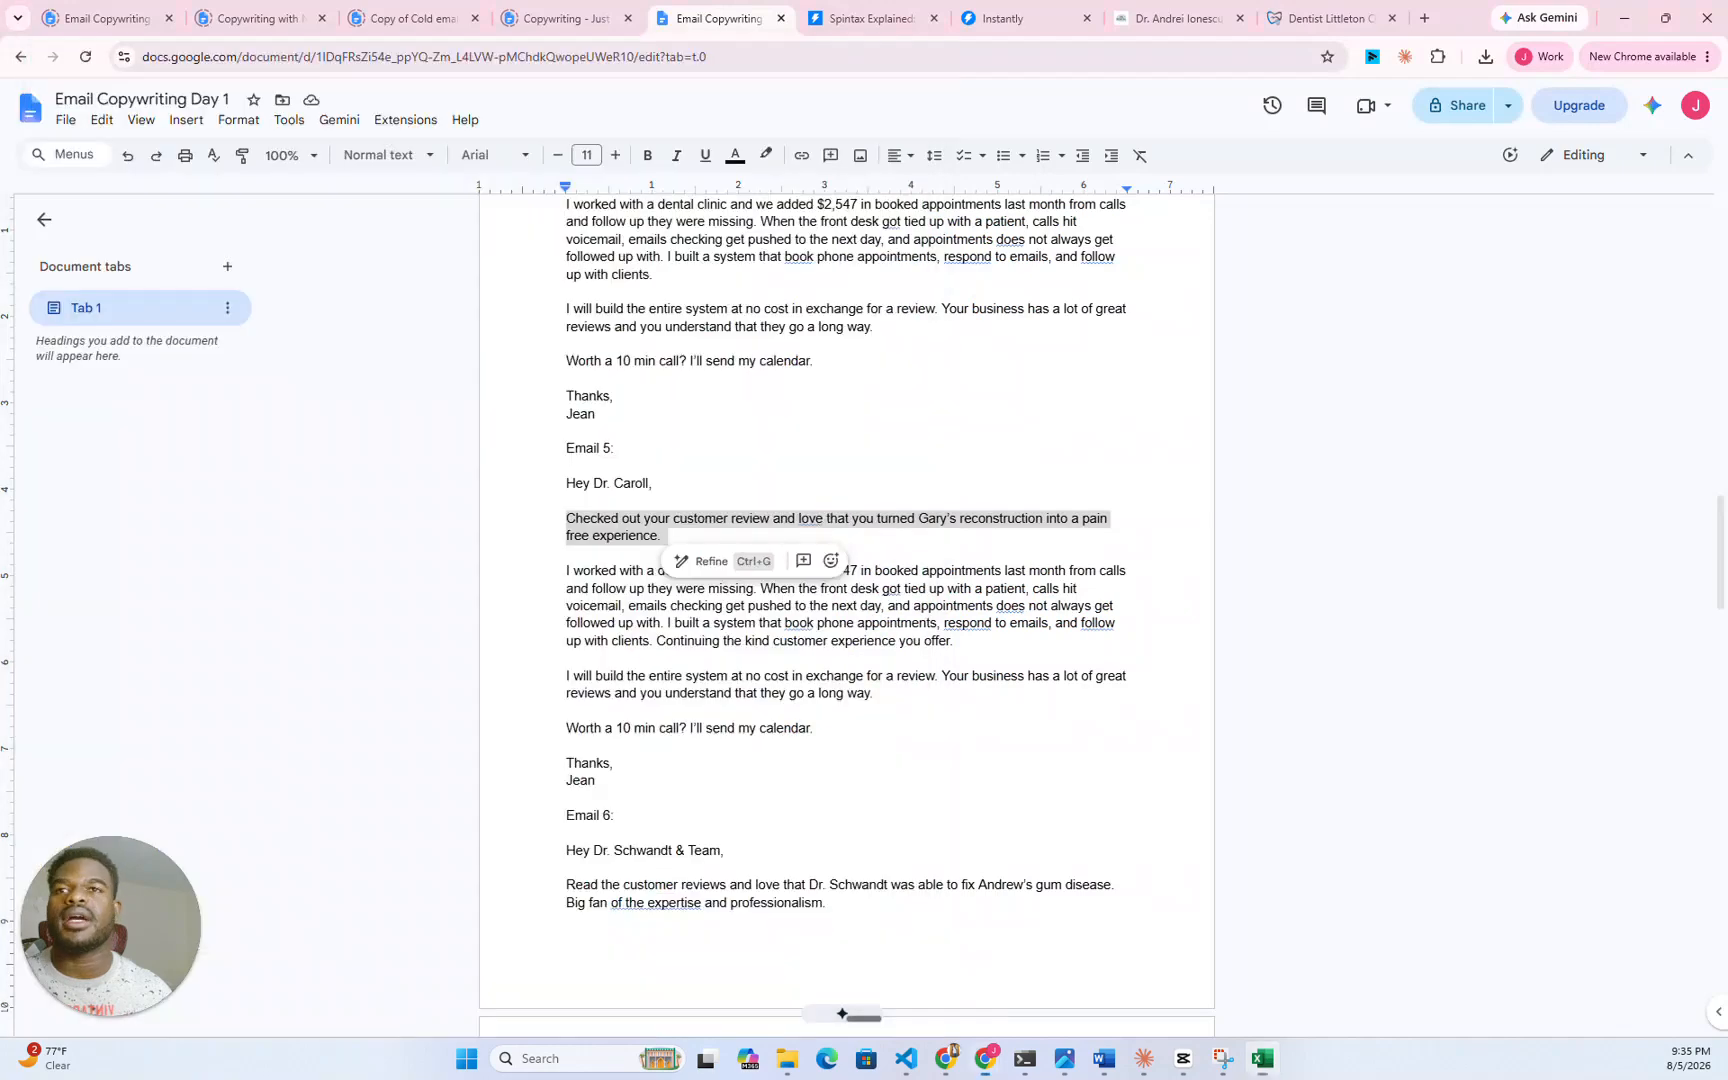
click(663, 536)
key(ctrl+shift+Up)
key(ctrl+c)
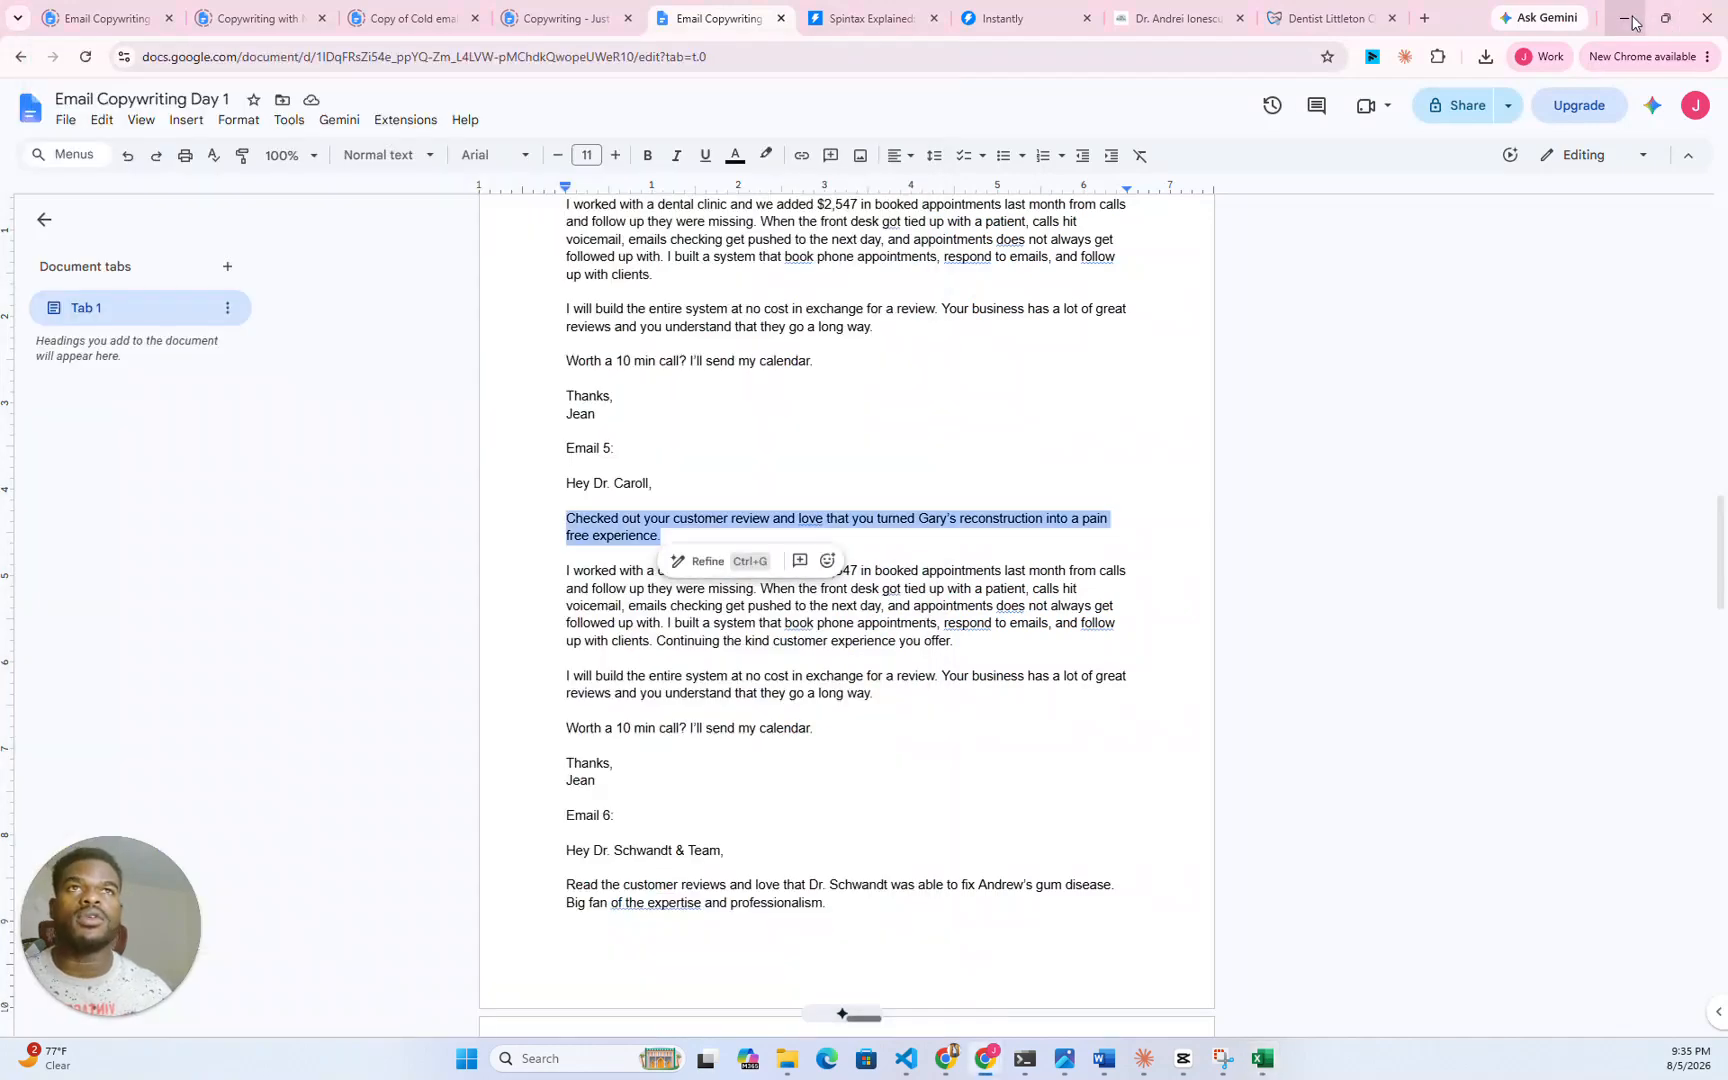
- Switch to the outreach workbook and replace row 10's Personalization text with the copied Email 5 opening
click(1262, 1058)
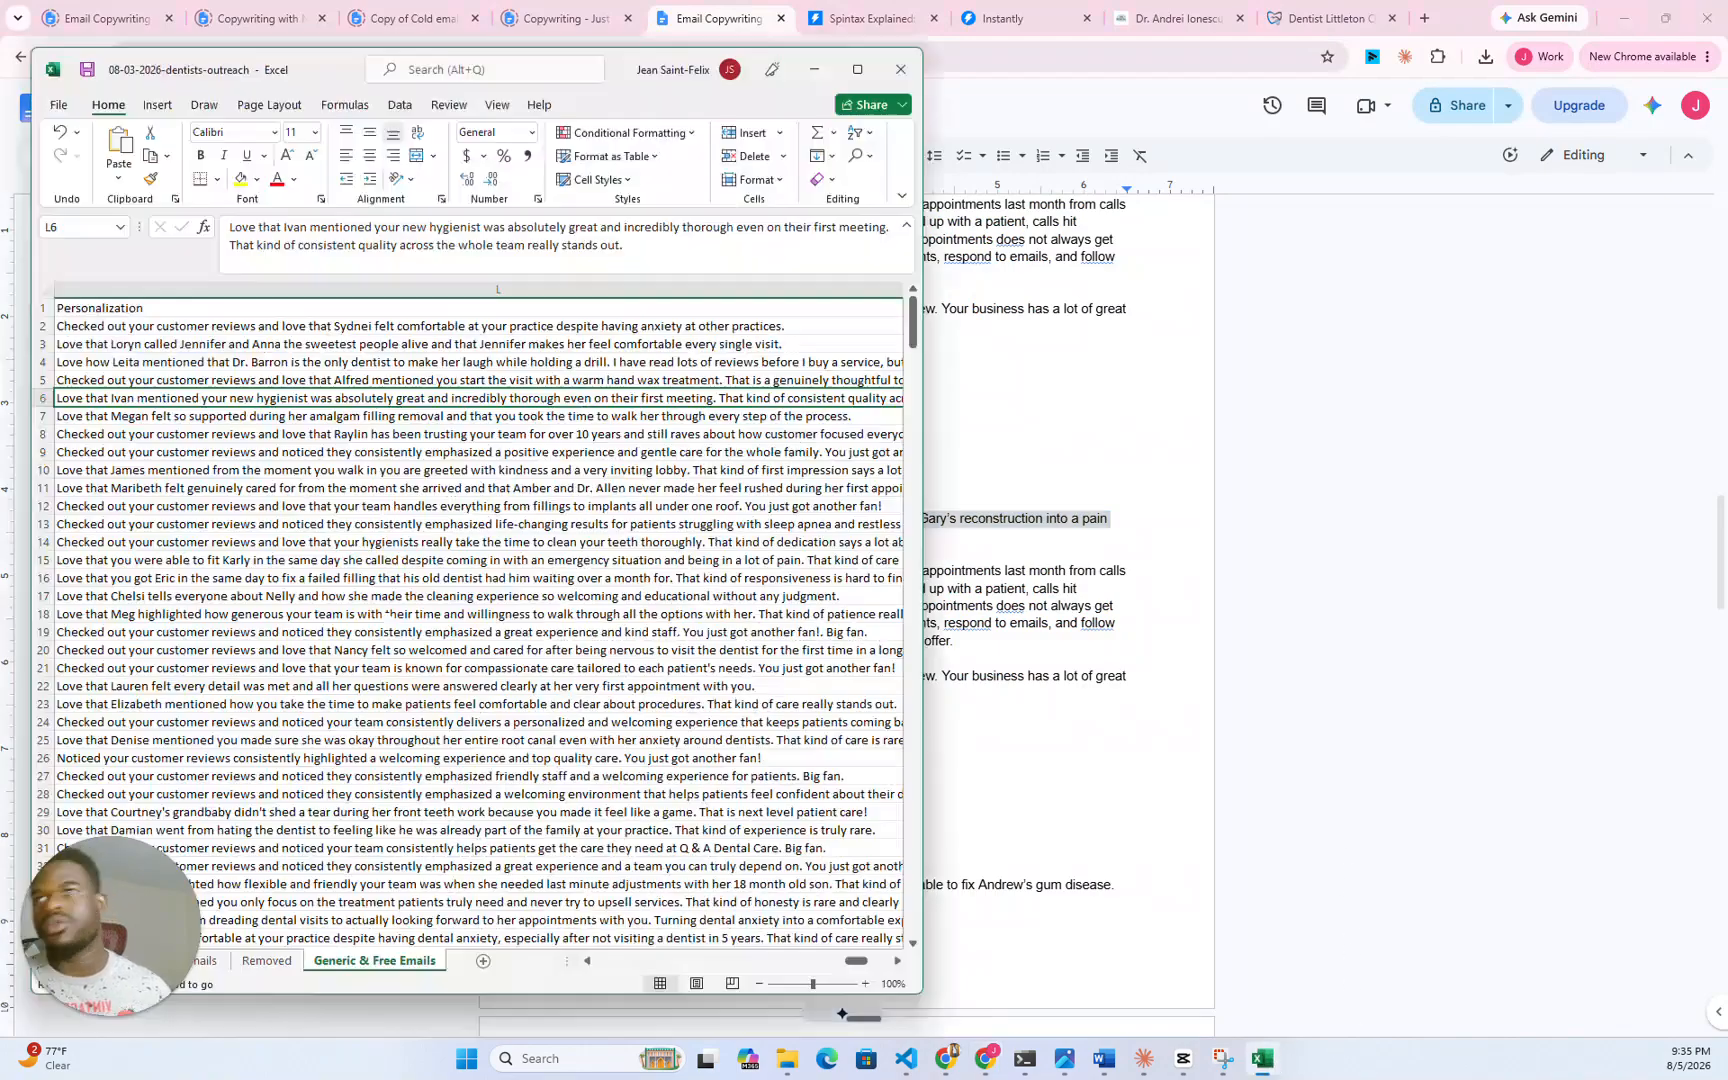
click(857, 69)
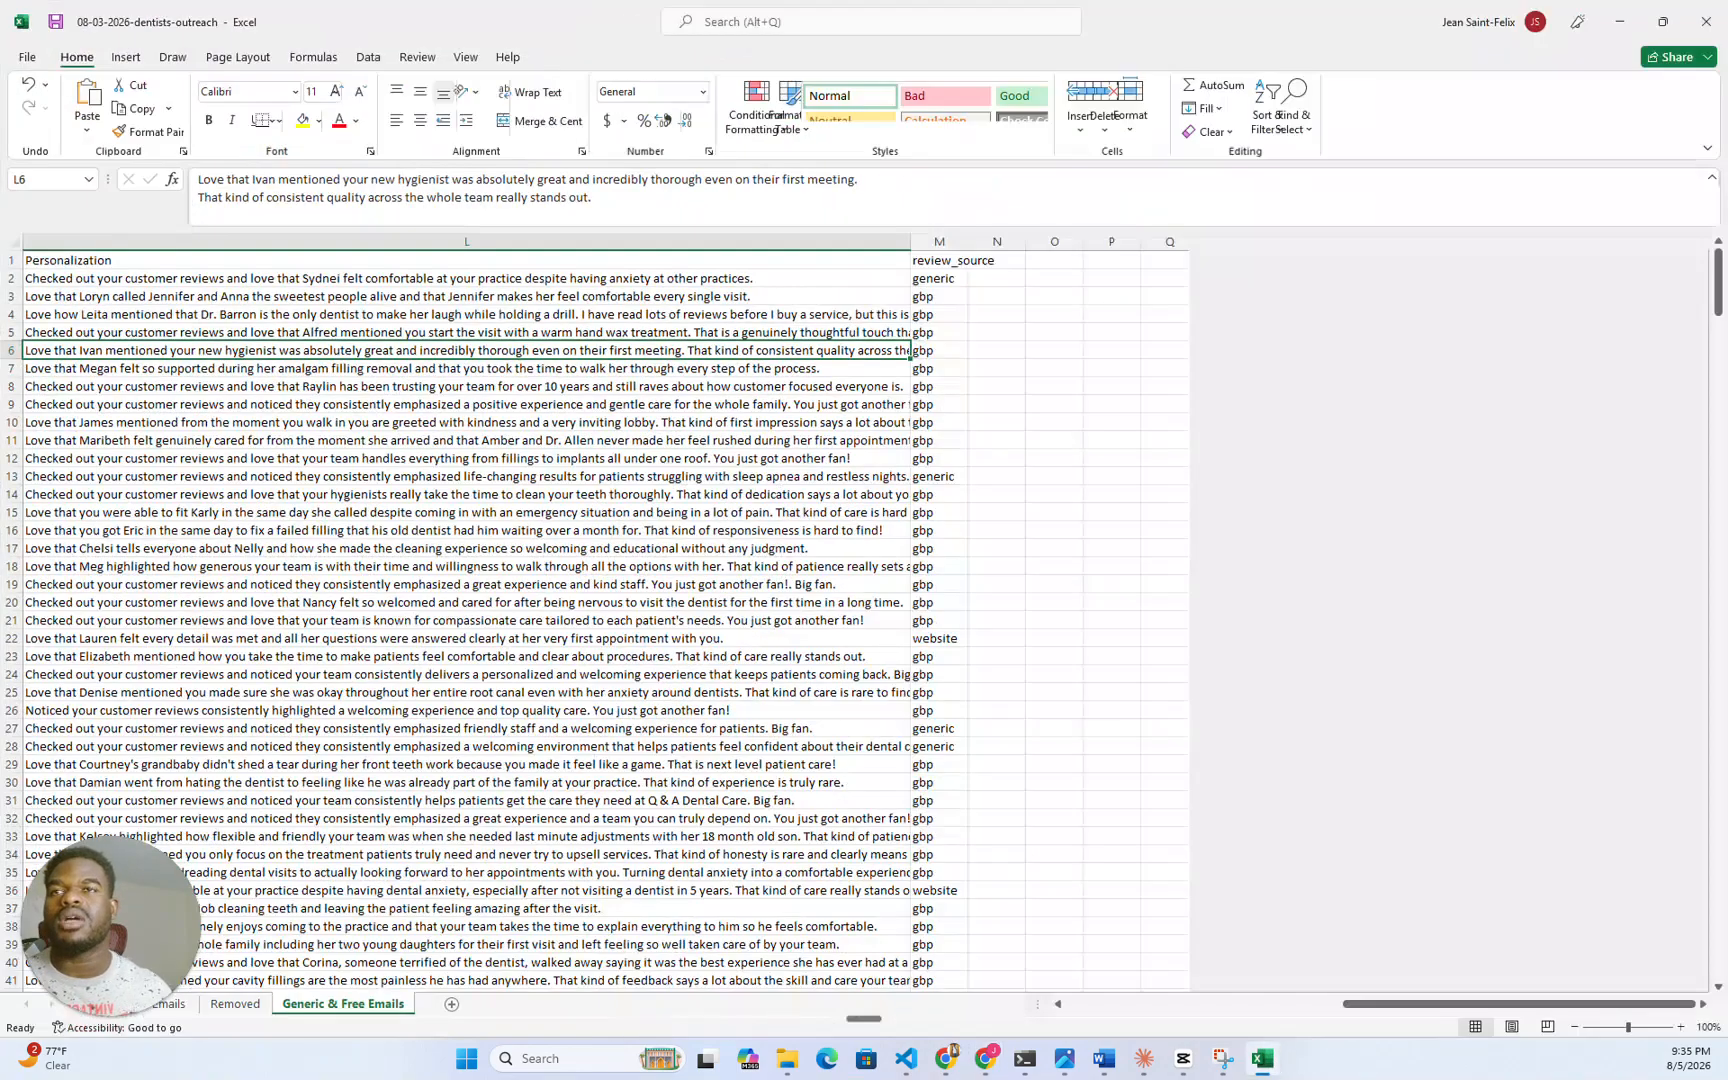
key(Down)
key(Down)
key(Down)
key(Down)
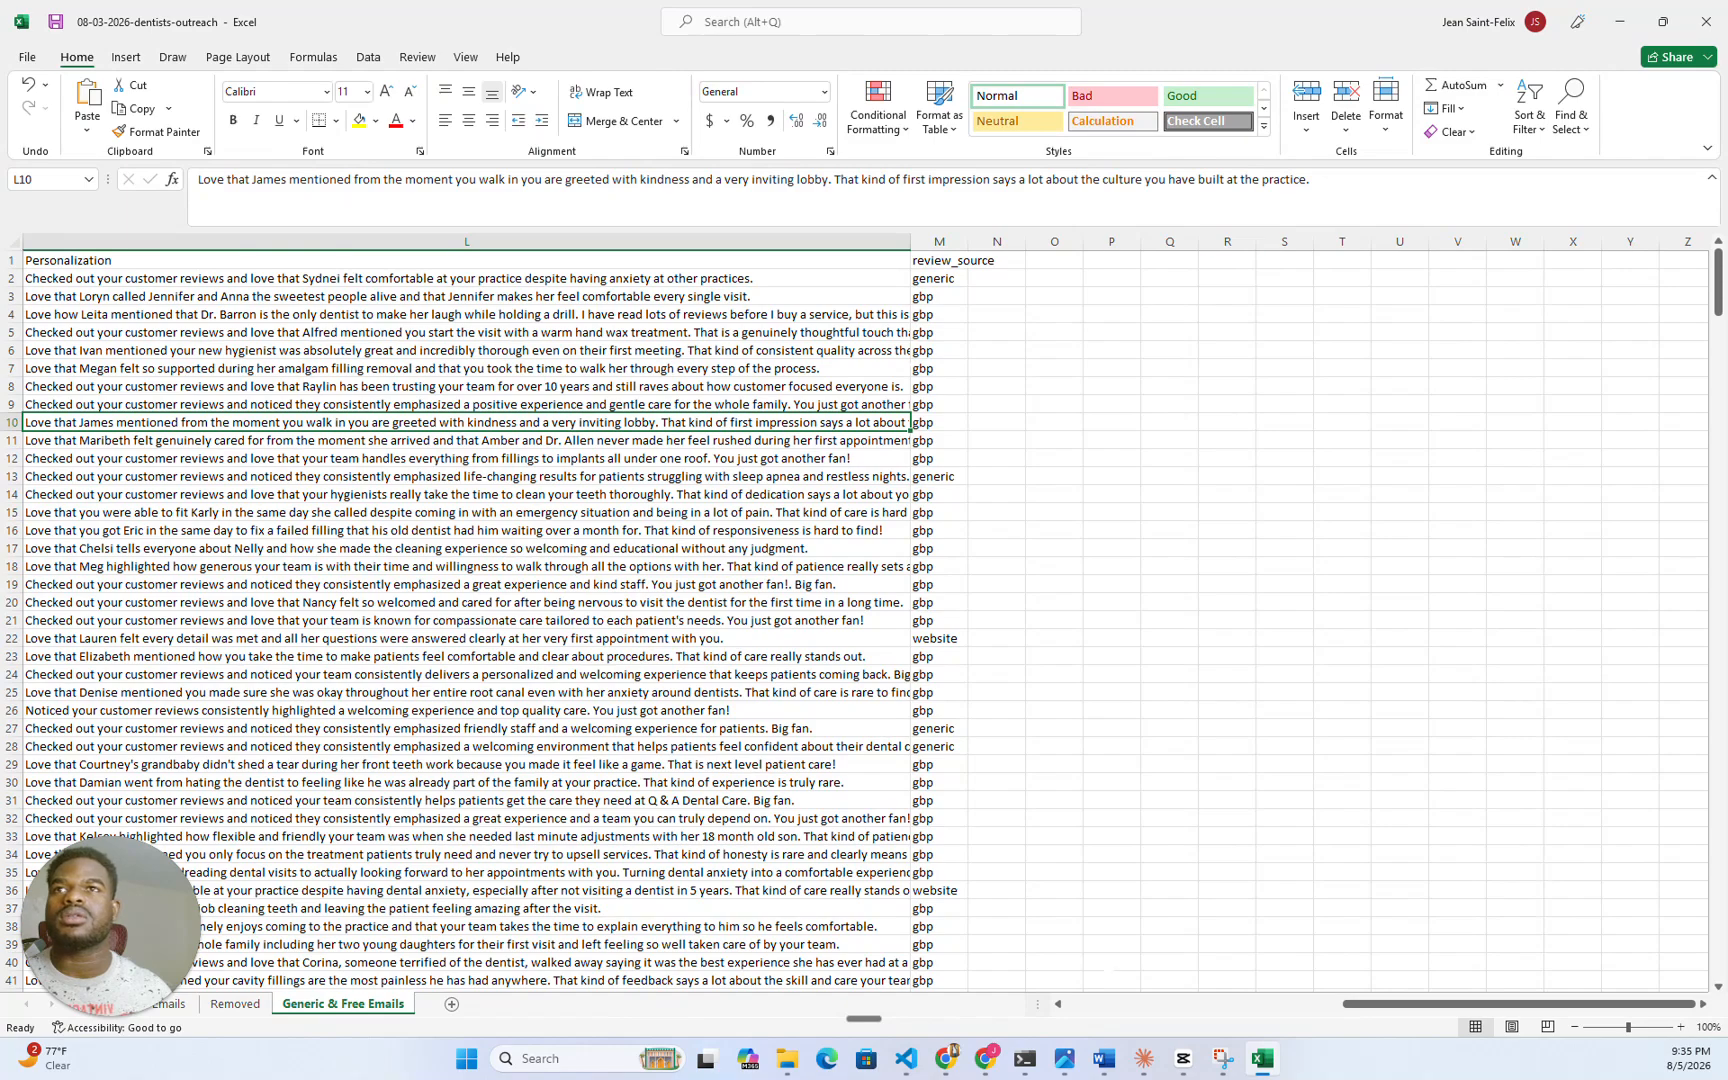
scroll(1500, 1004, left, 5)
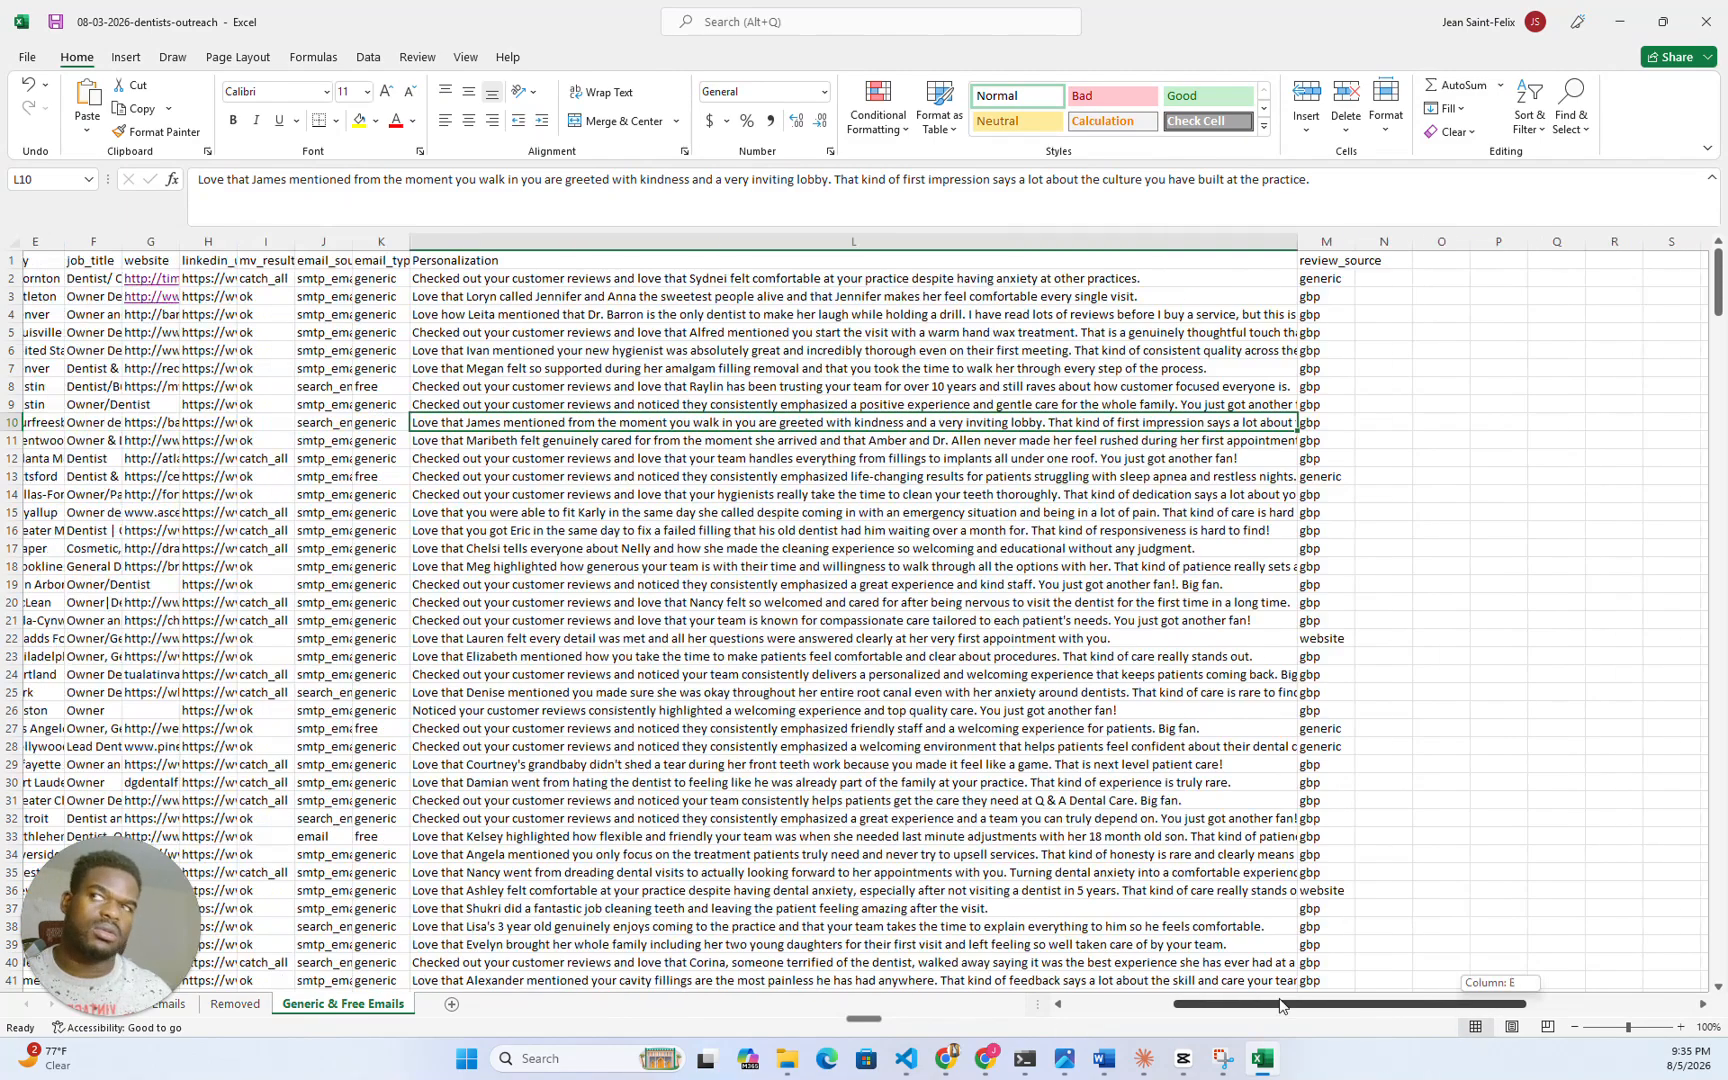
key(F2)
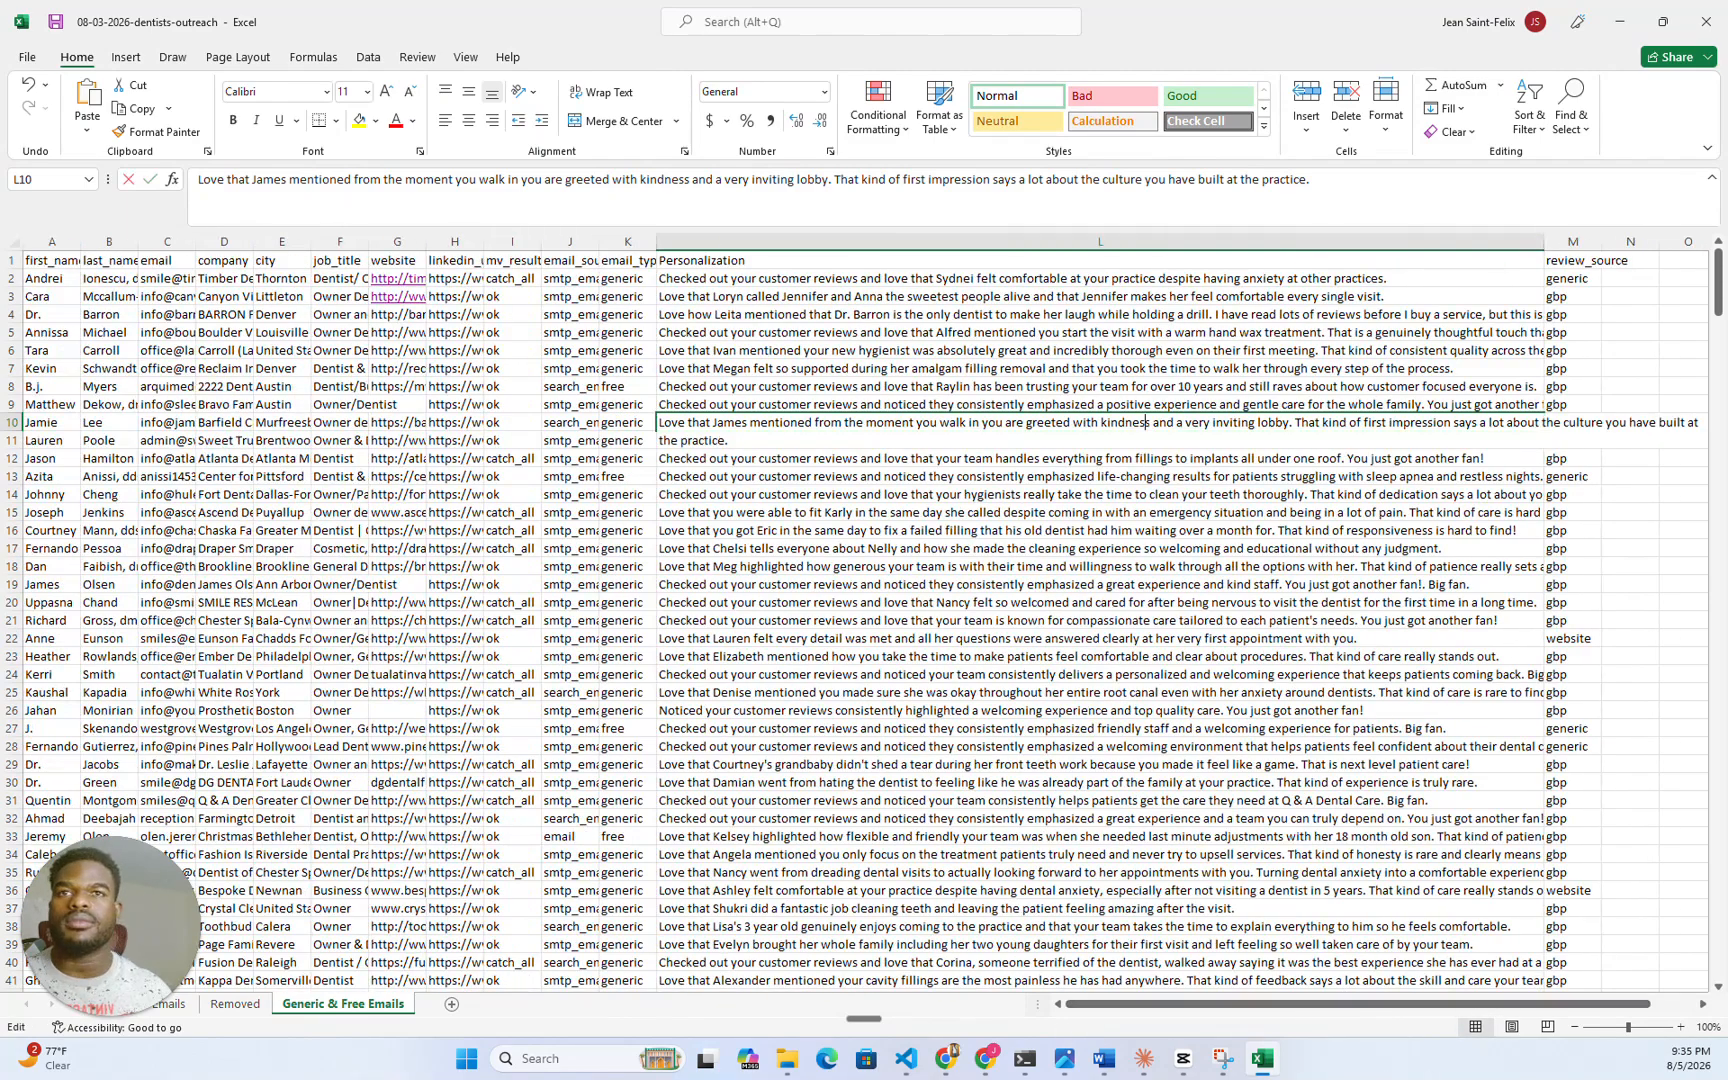
key(ctrl+a)
key(ctrl+v)
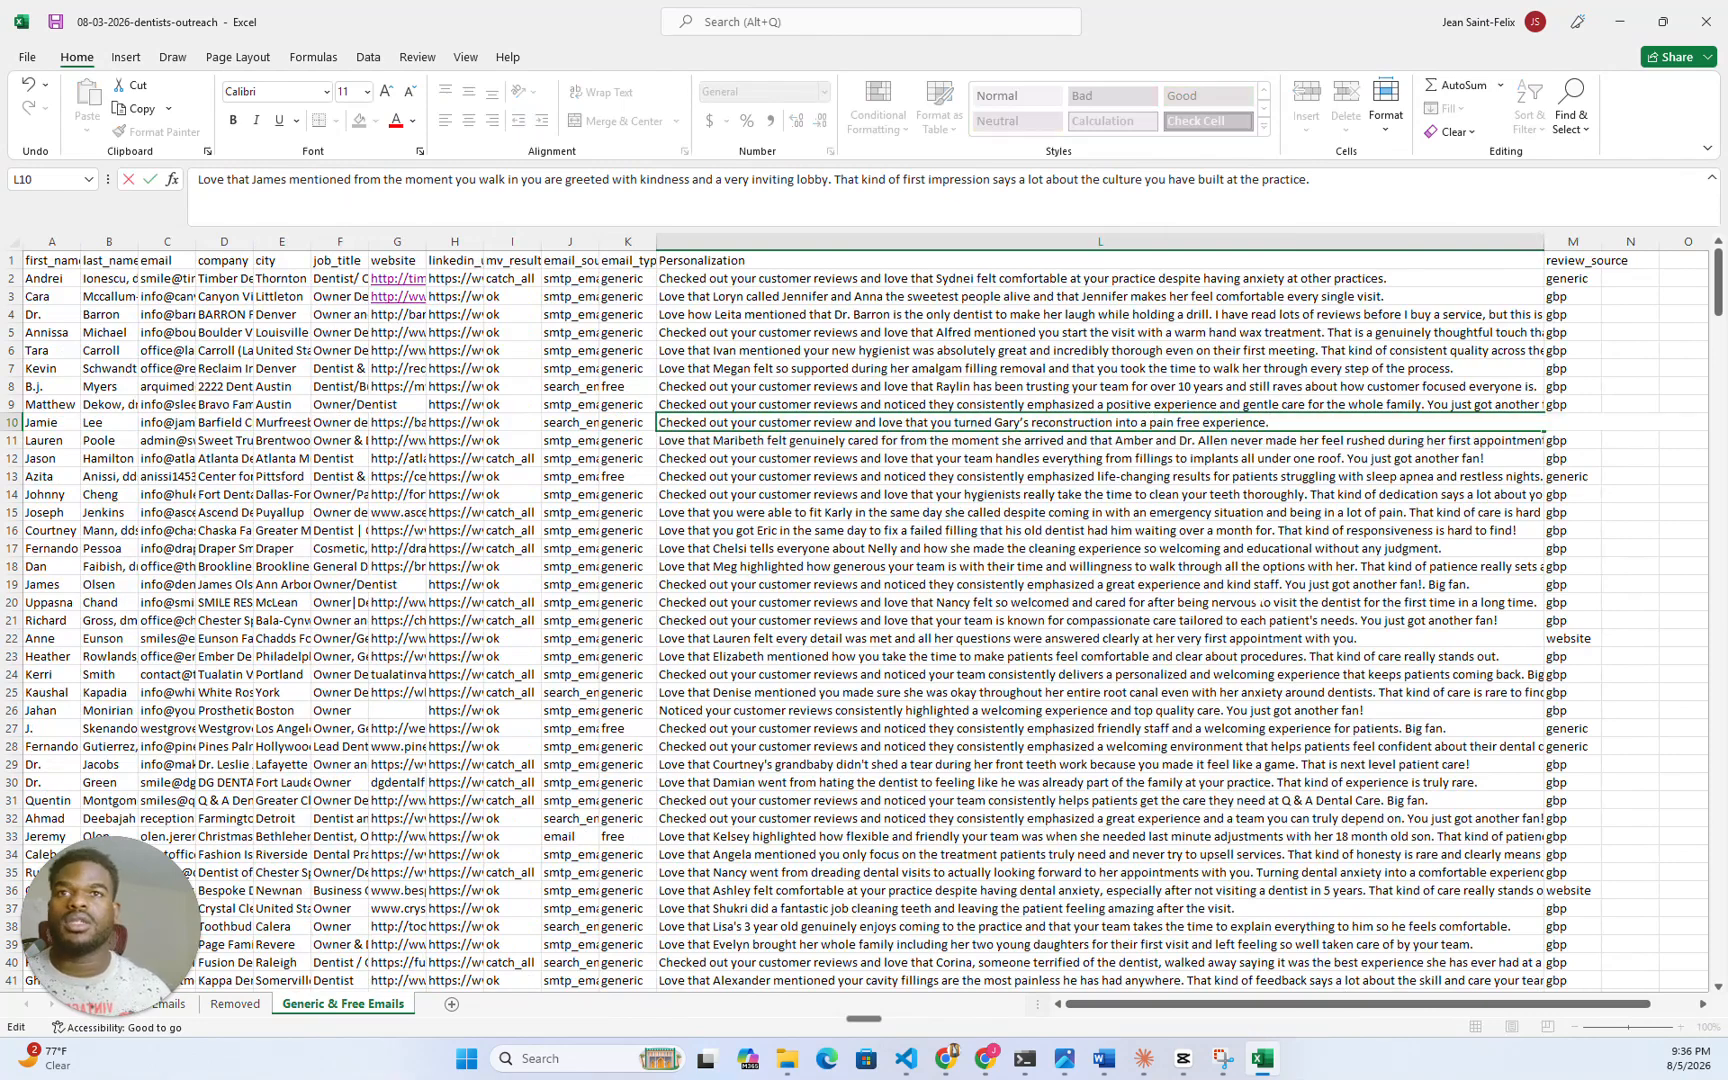
key(Return)
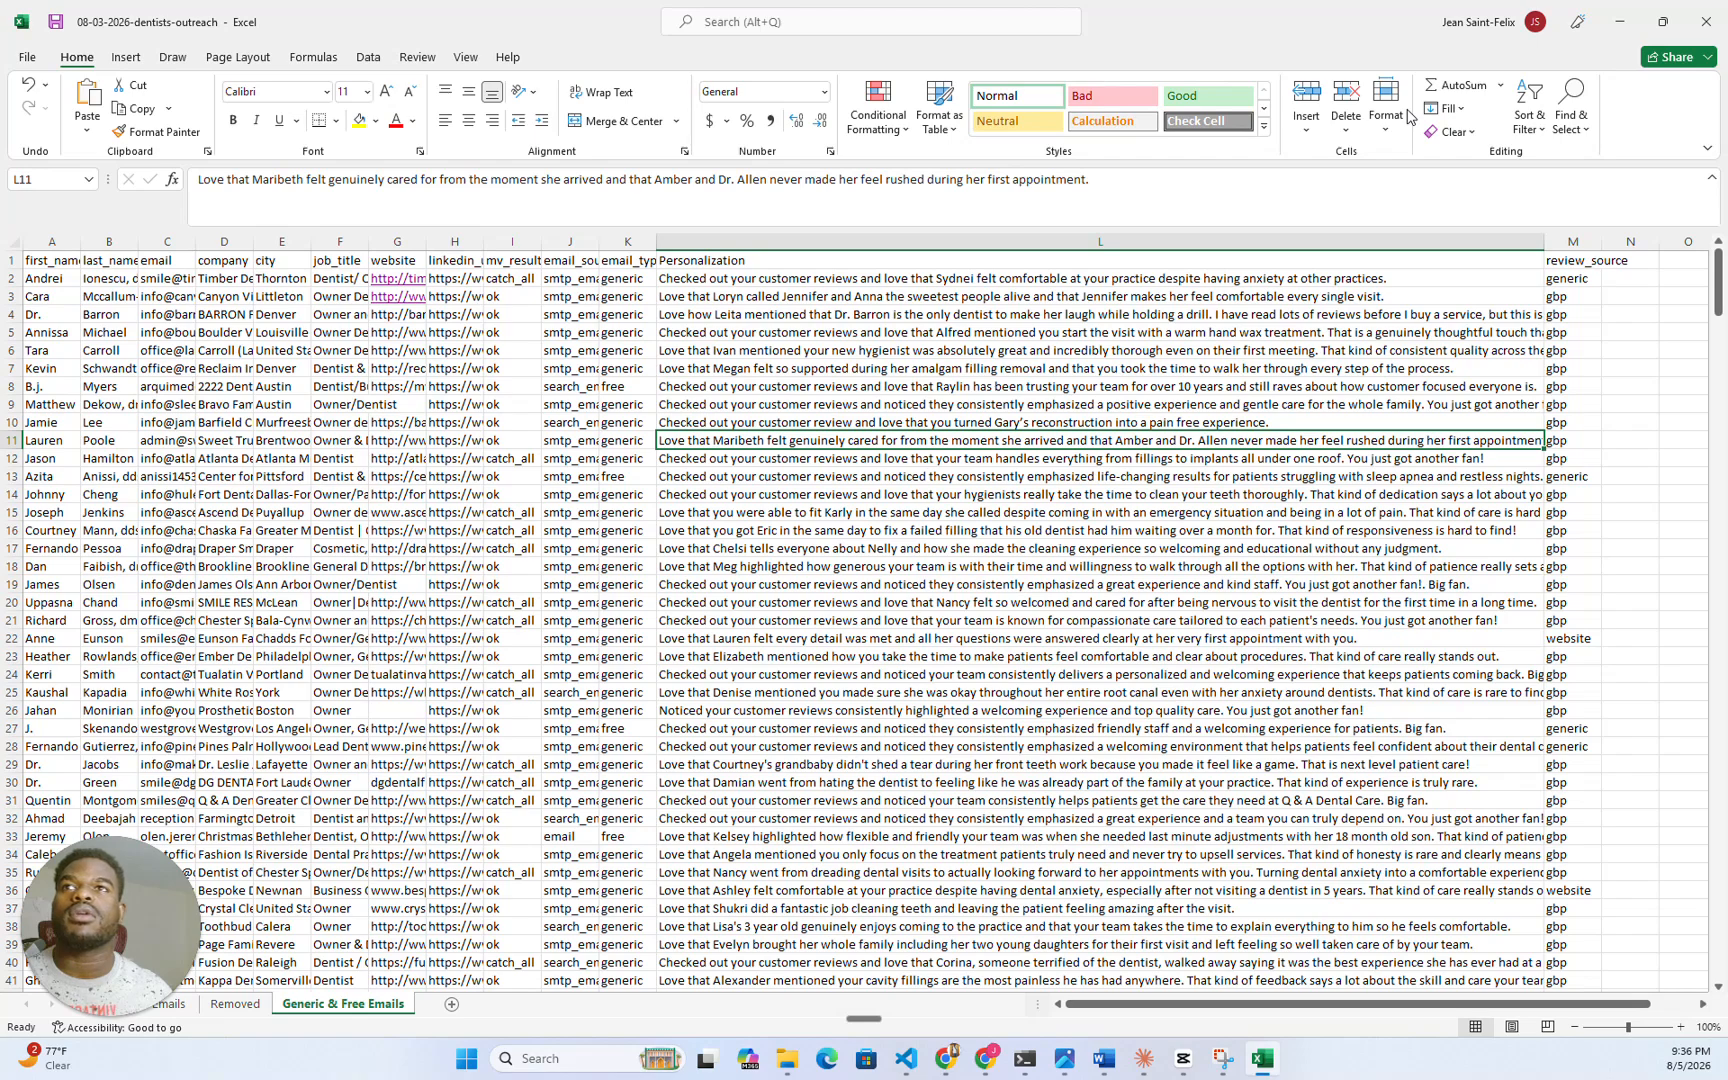
- Browse the Personalization lines further down the sheet and copy row 79's generic text about a great experience and kind staff
click(933, 530)
scroll(933, 531, down, 20)
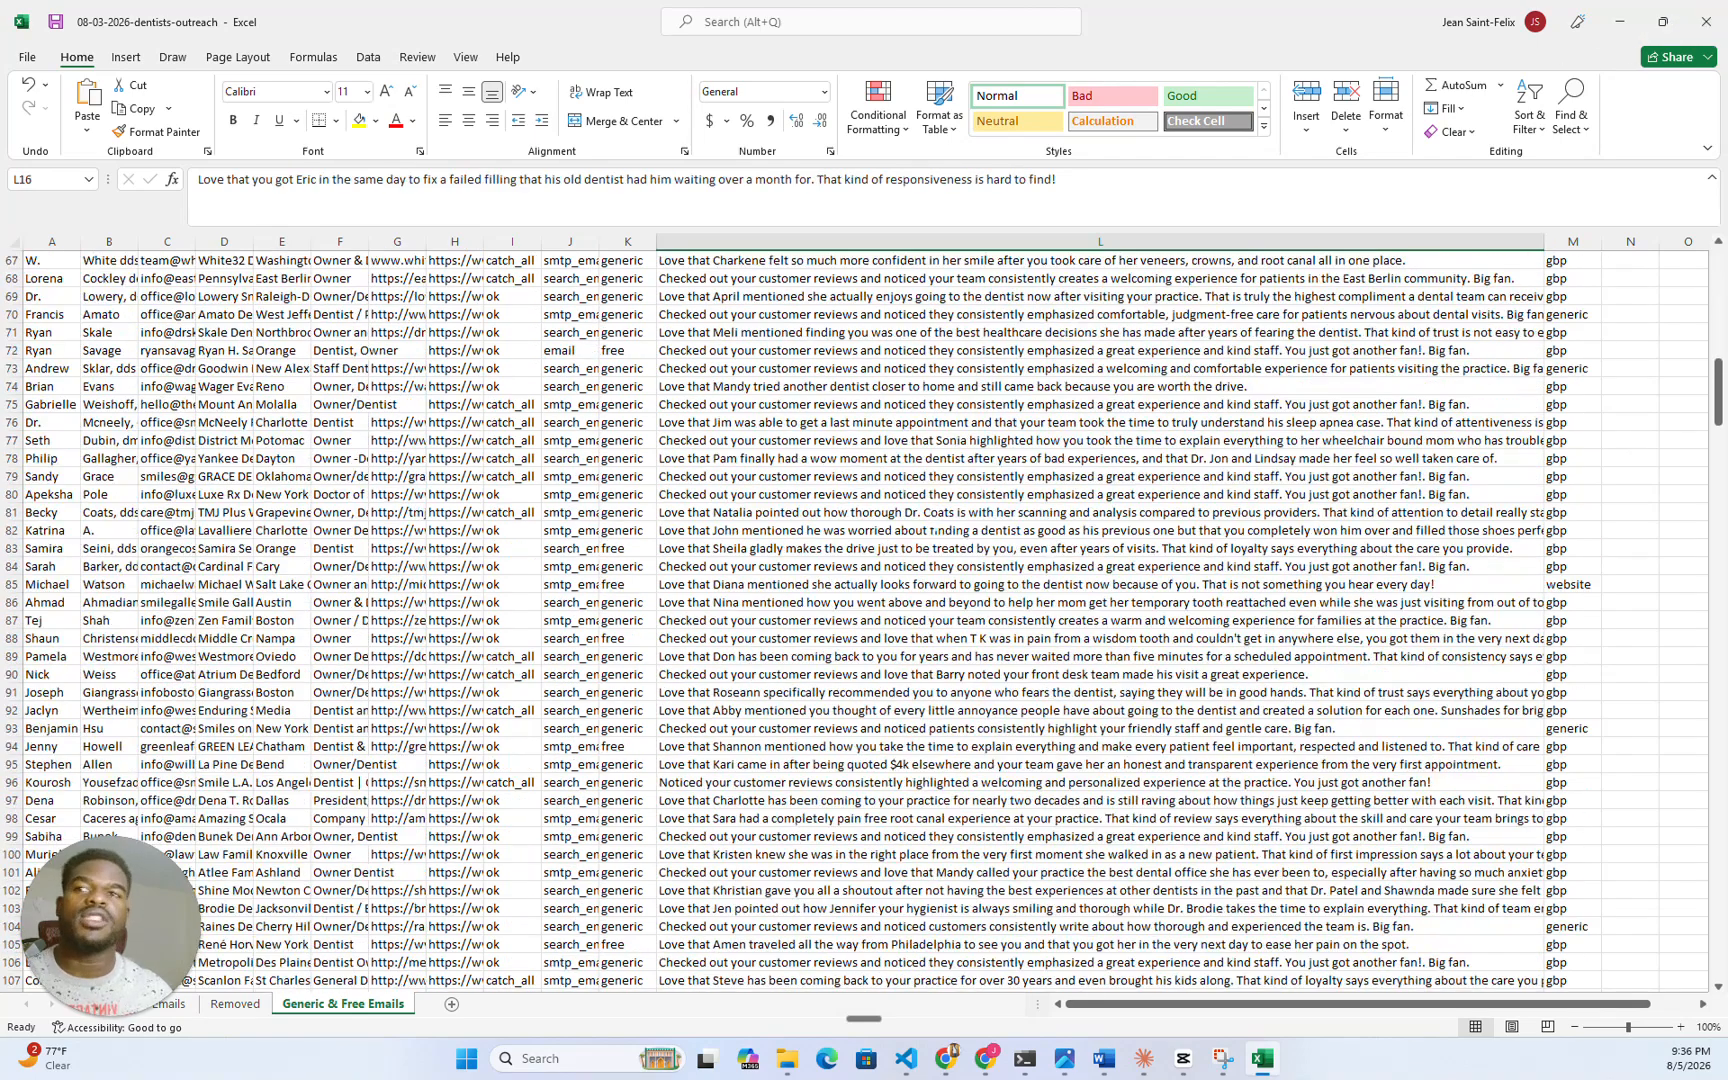
click(855, 496)
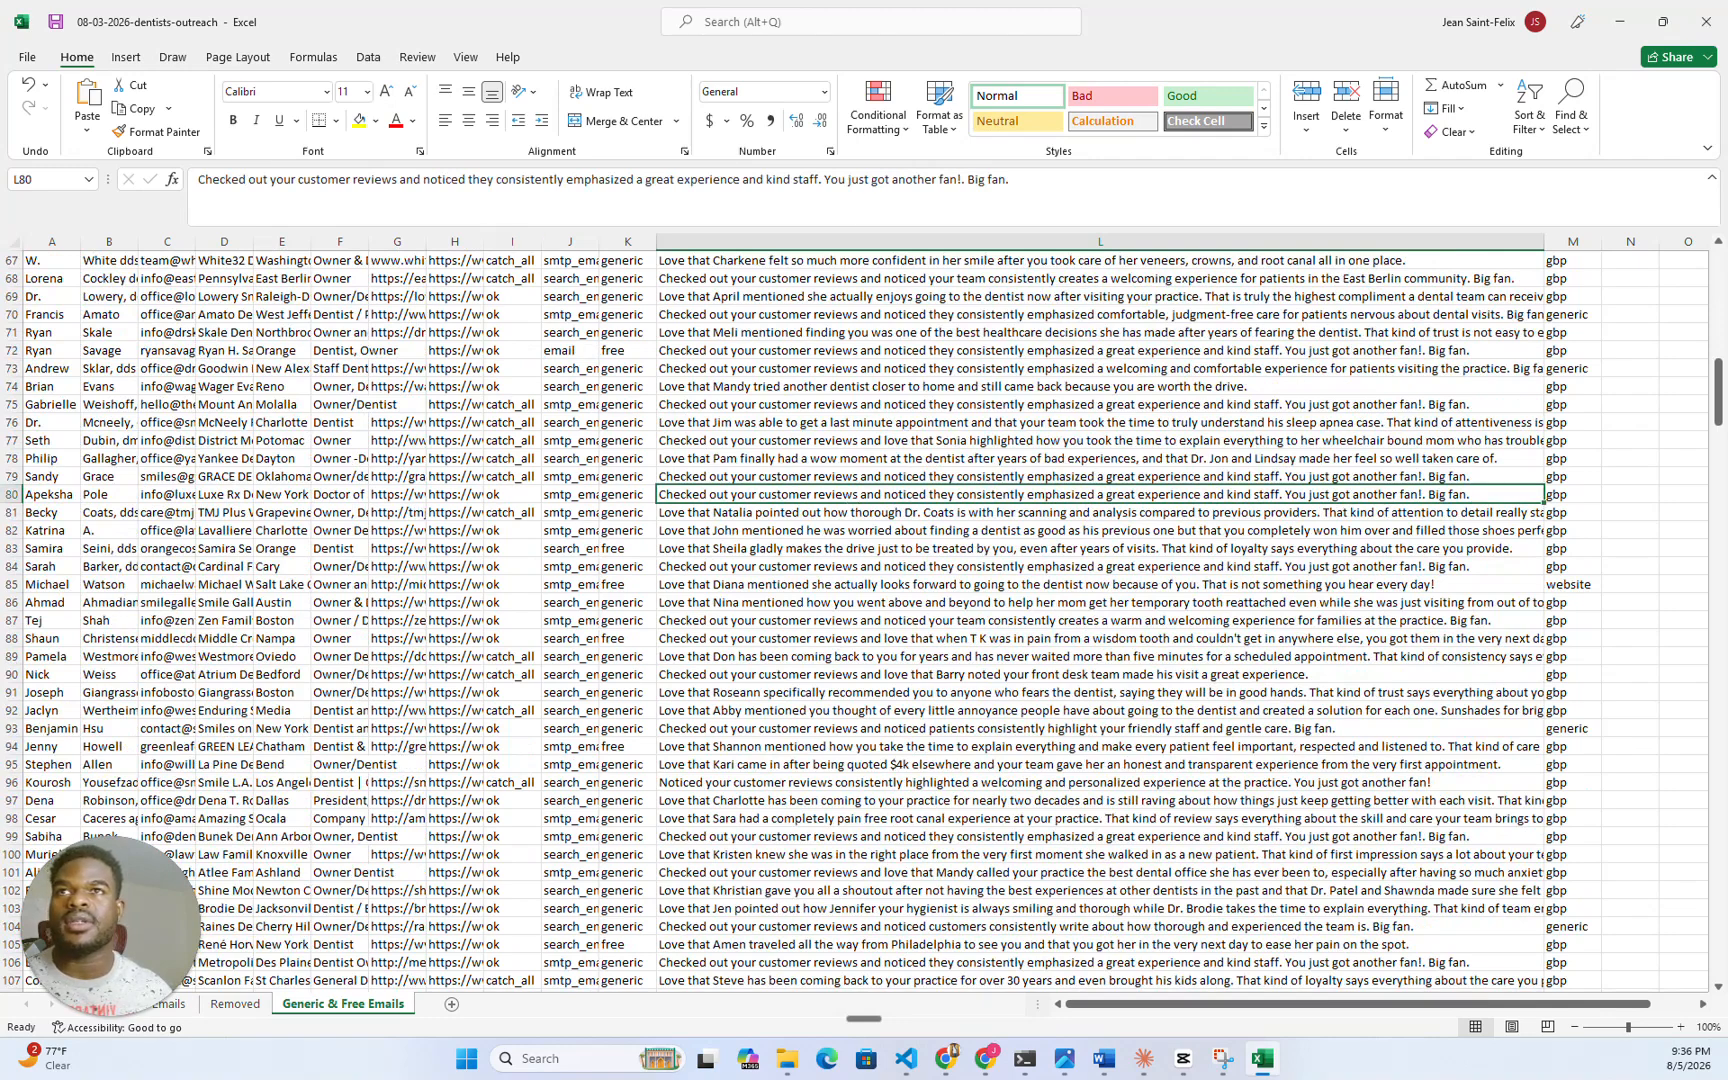
click(879, 602)
key(Up)
key(Up)
key(Up)
key(Up)
key(Up)
key(Up)
key(Up)
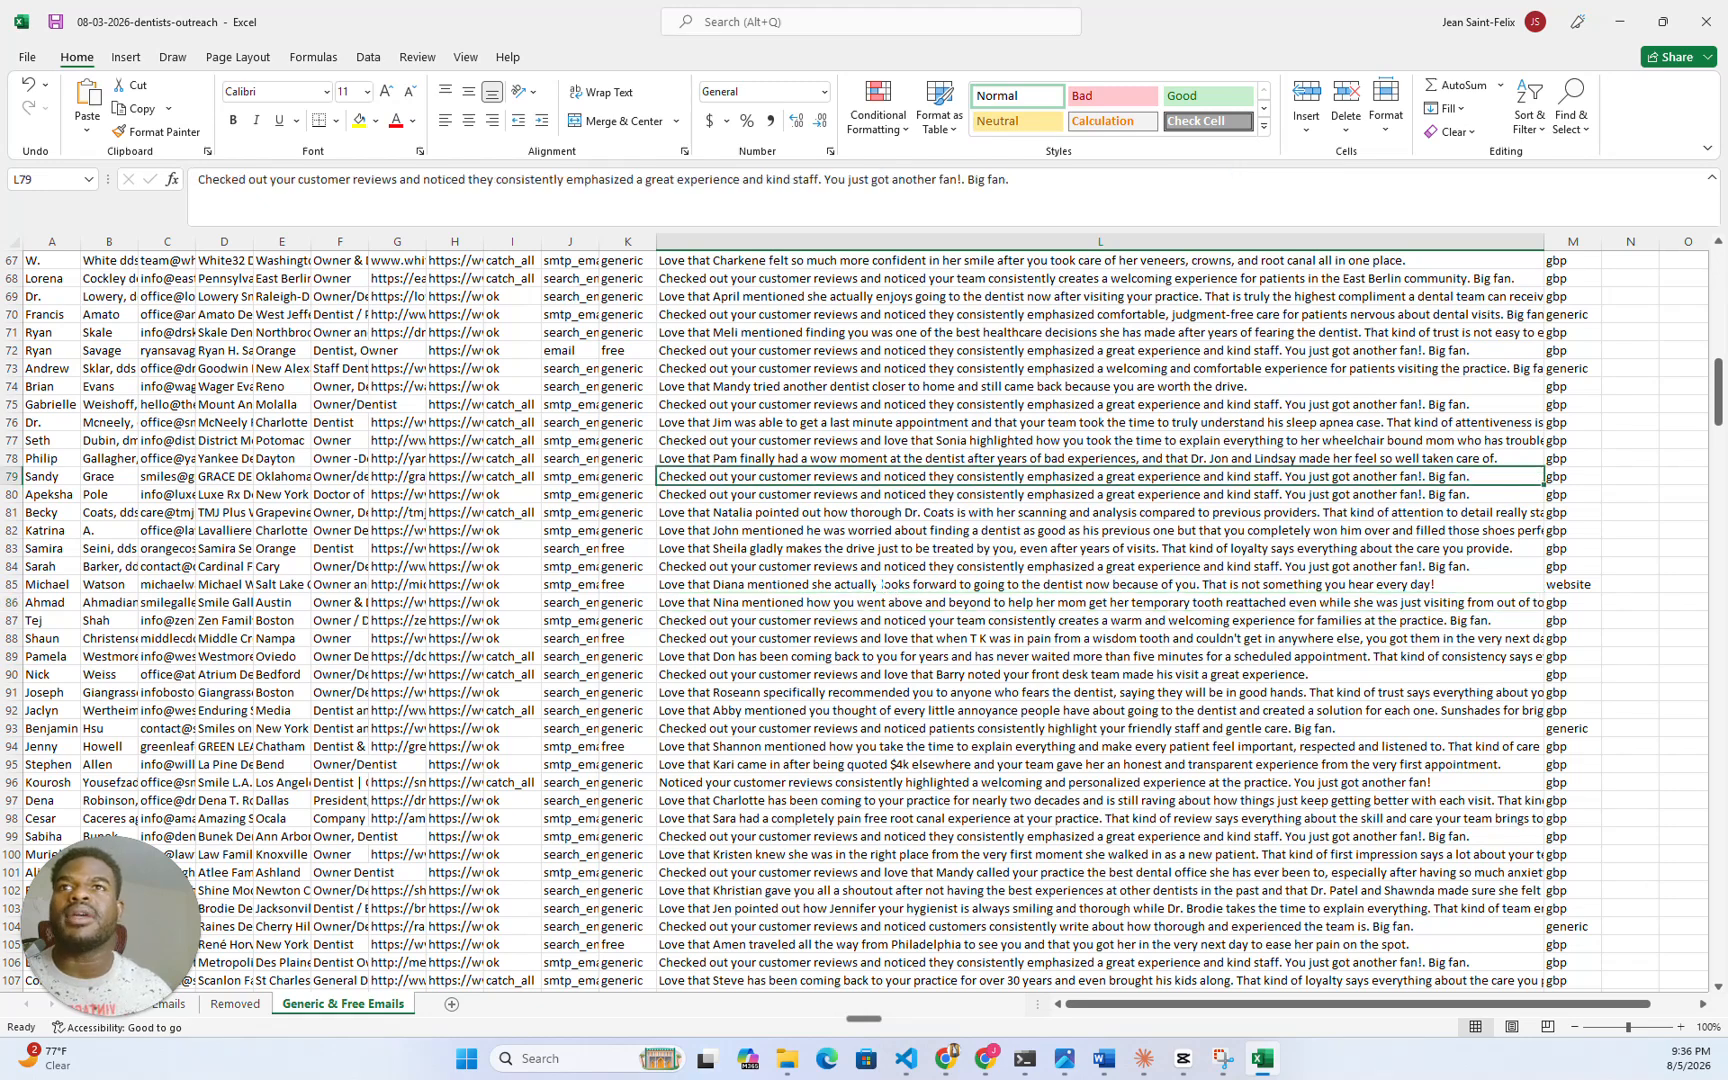
key(F2)
key(ctrl+a)
key(ctrl+c)
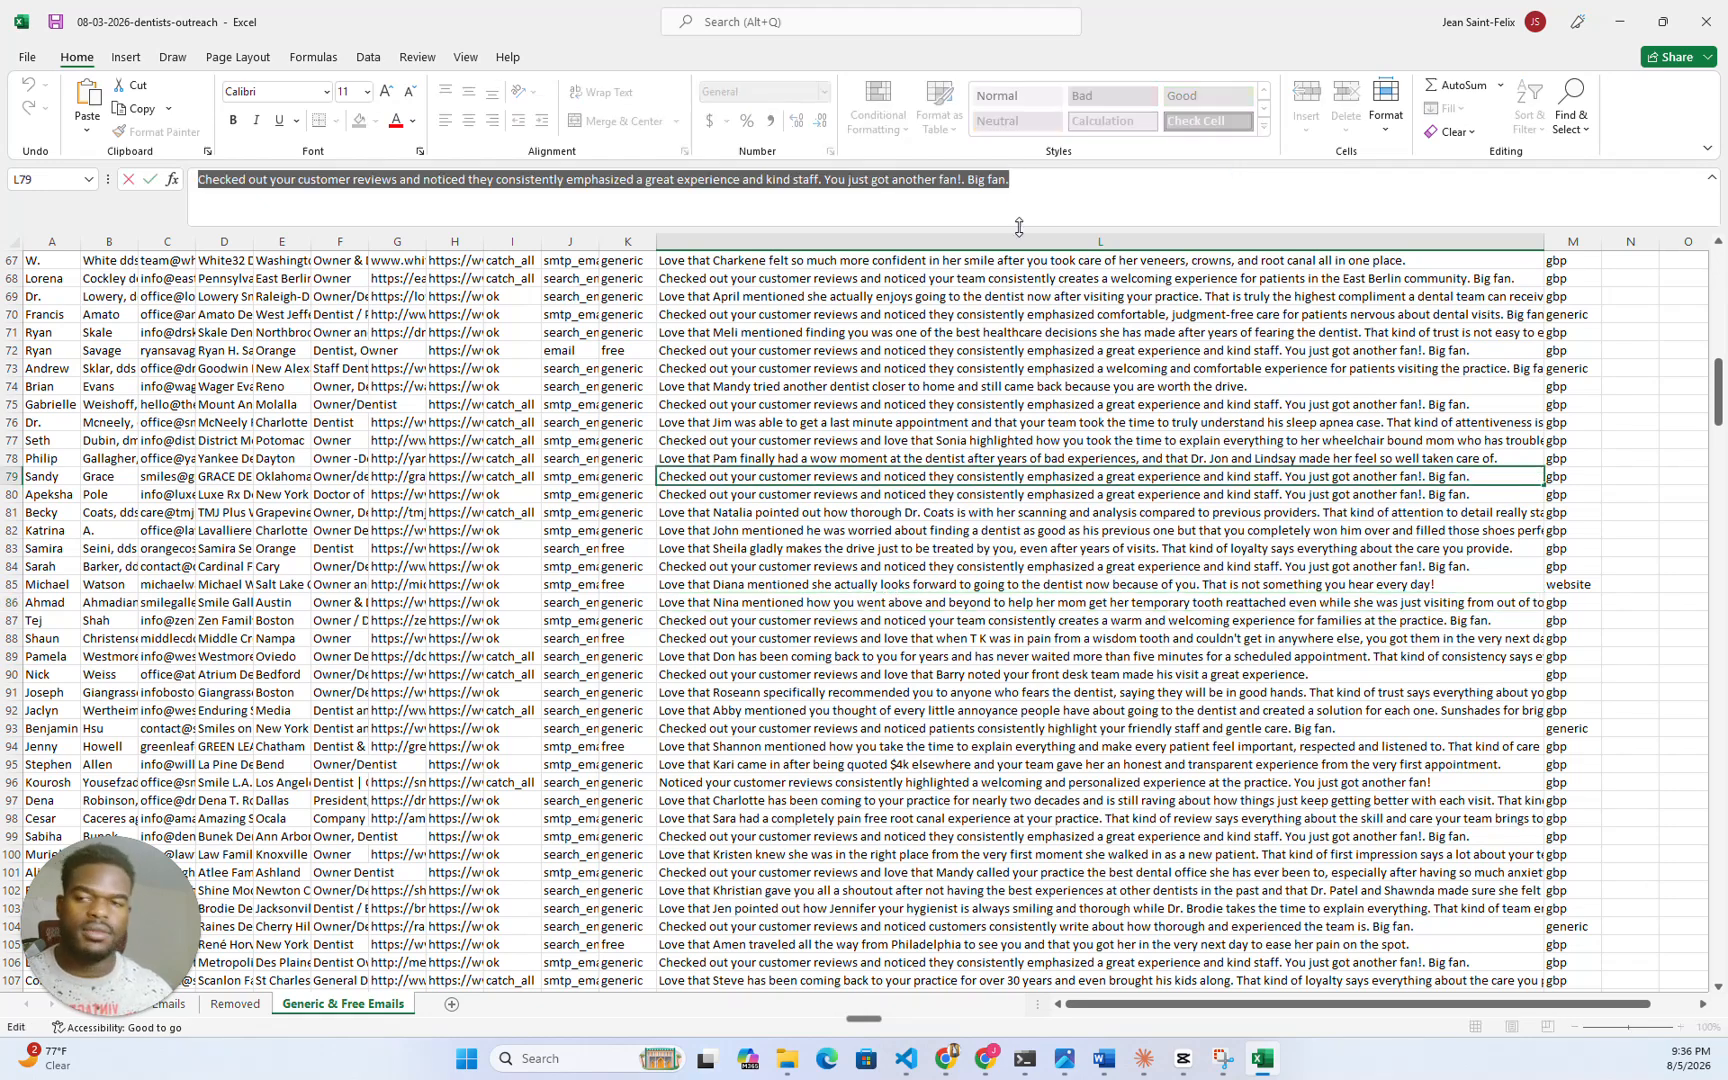
- Switch to the Claude chat in Visual Studio Code and begin a message with "I will be back on the spintax."
click(905, 1058)
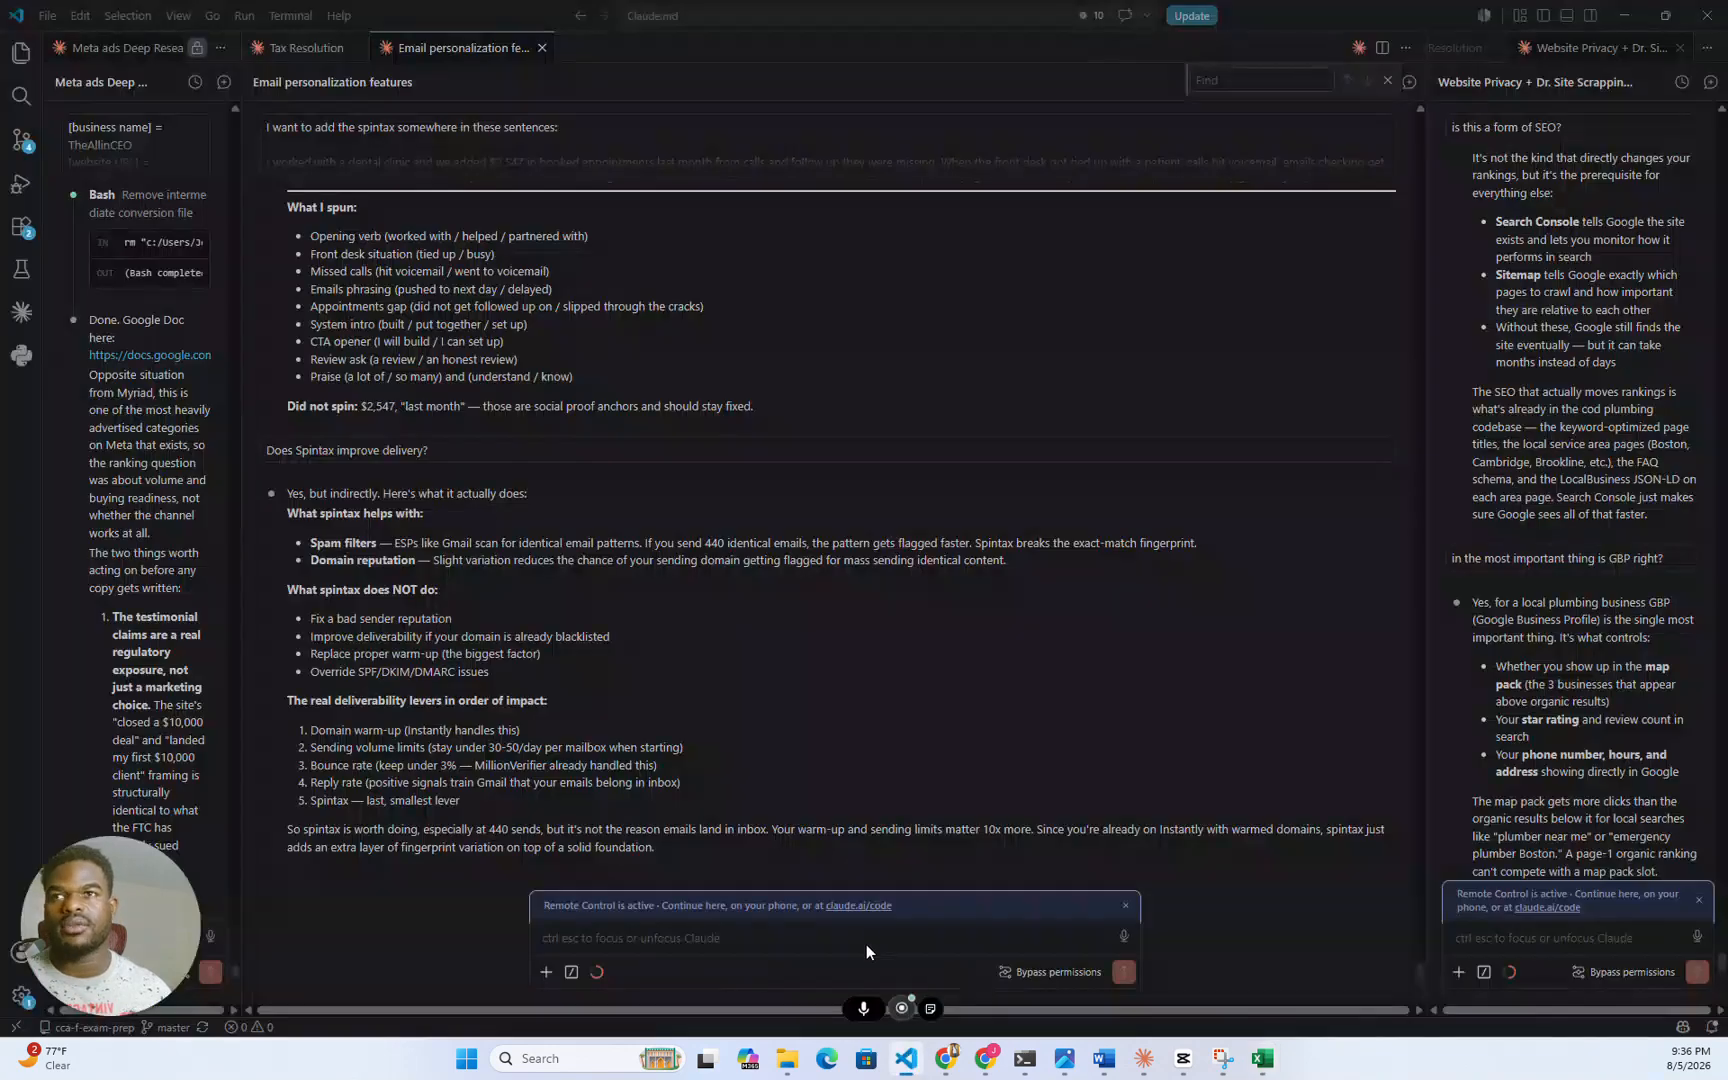
click(737, 938)
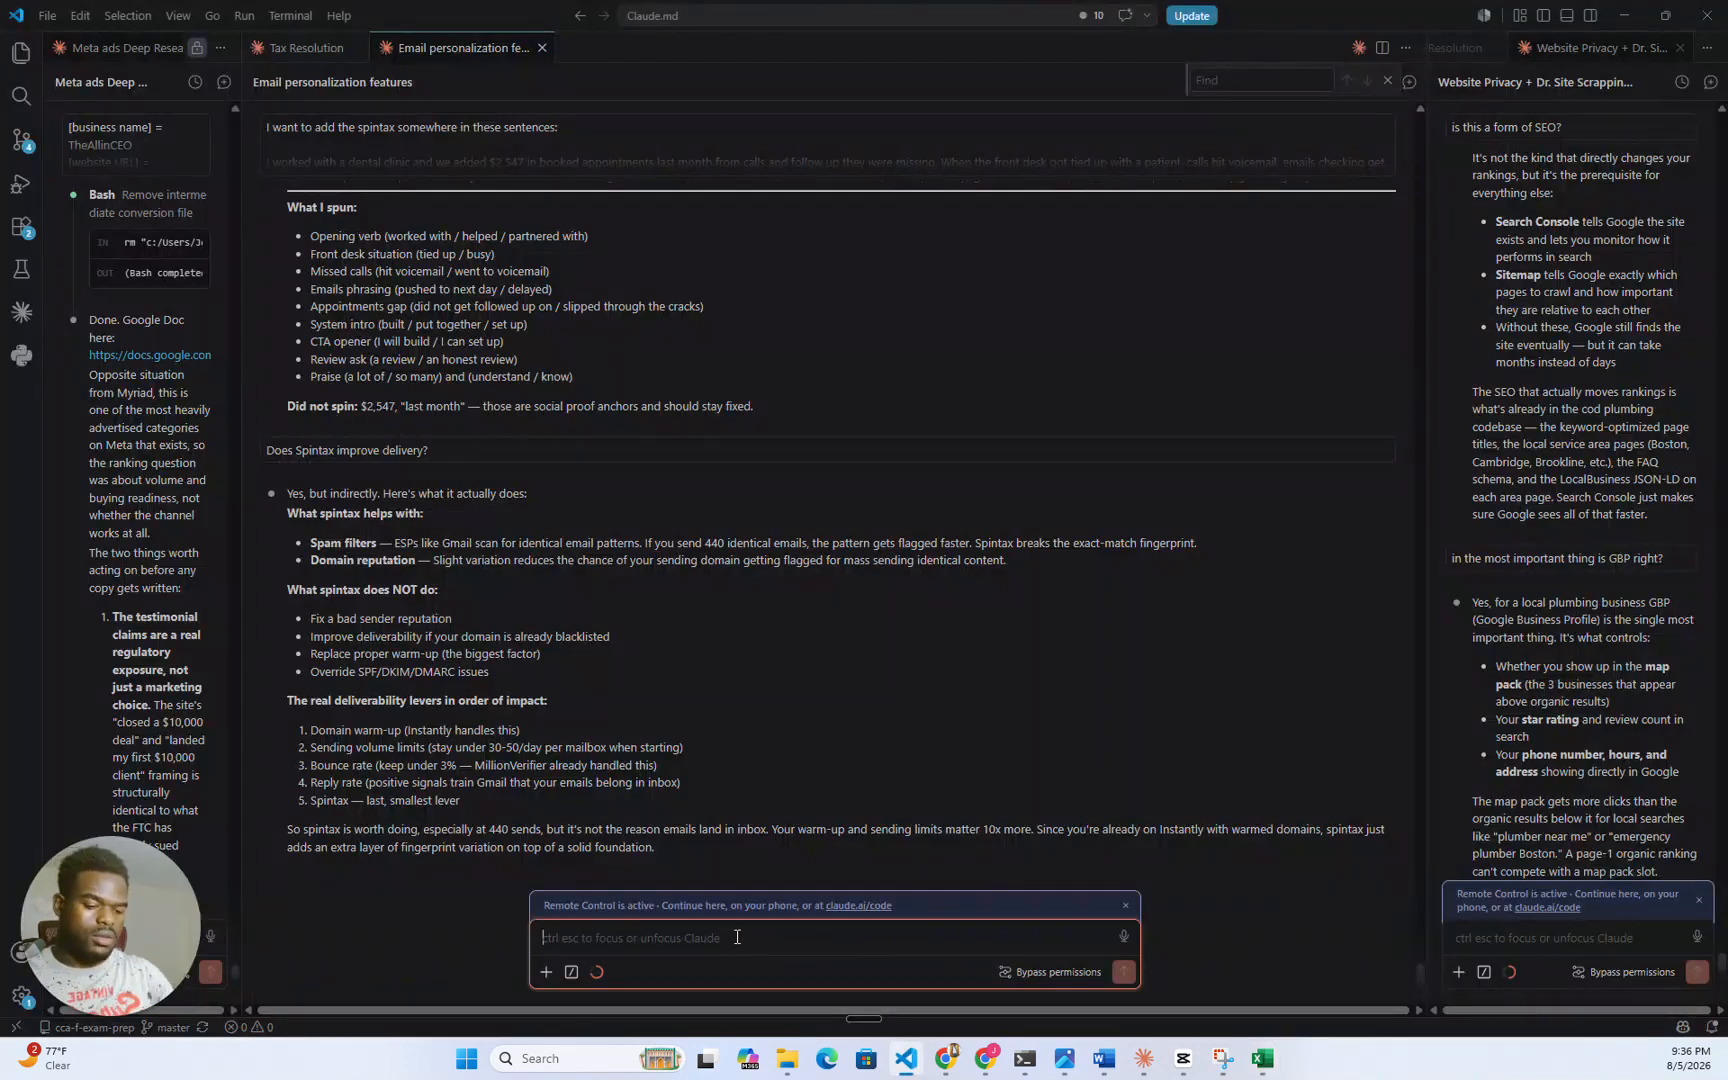
text(Go)
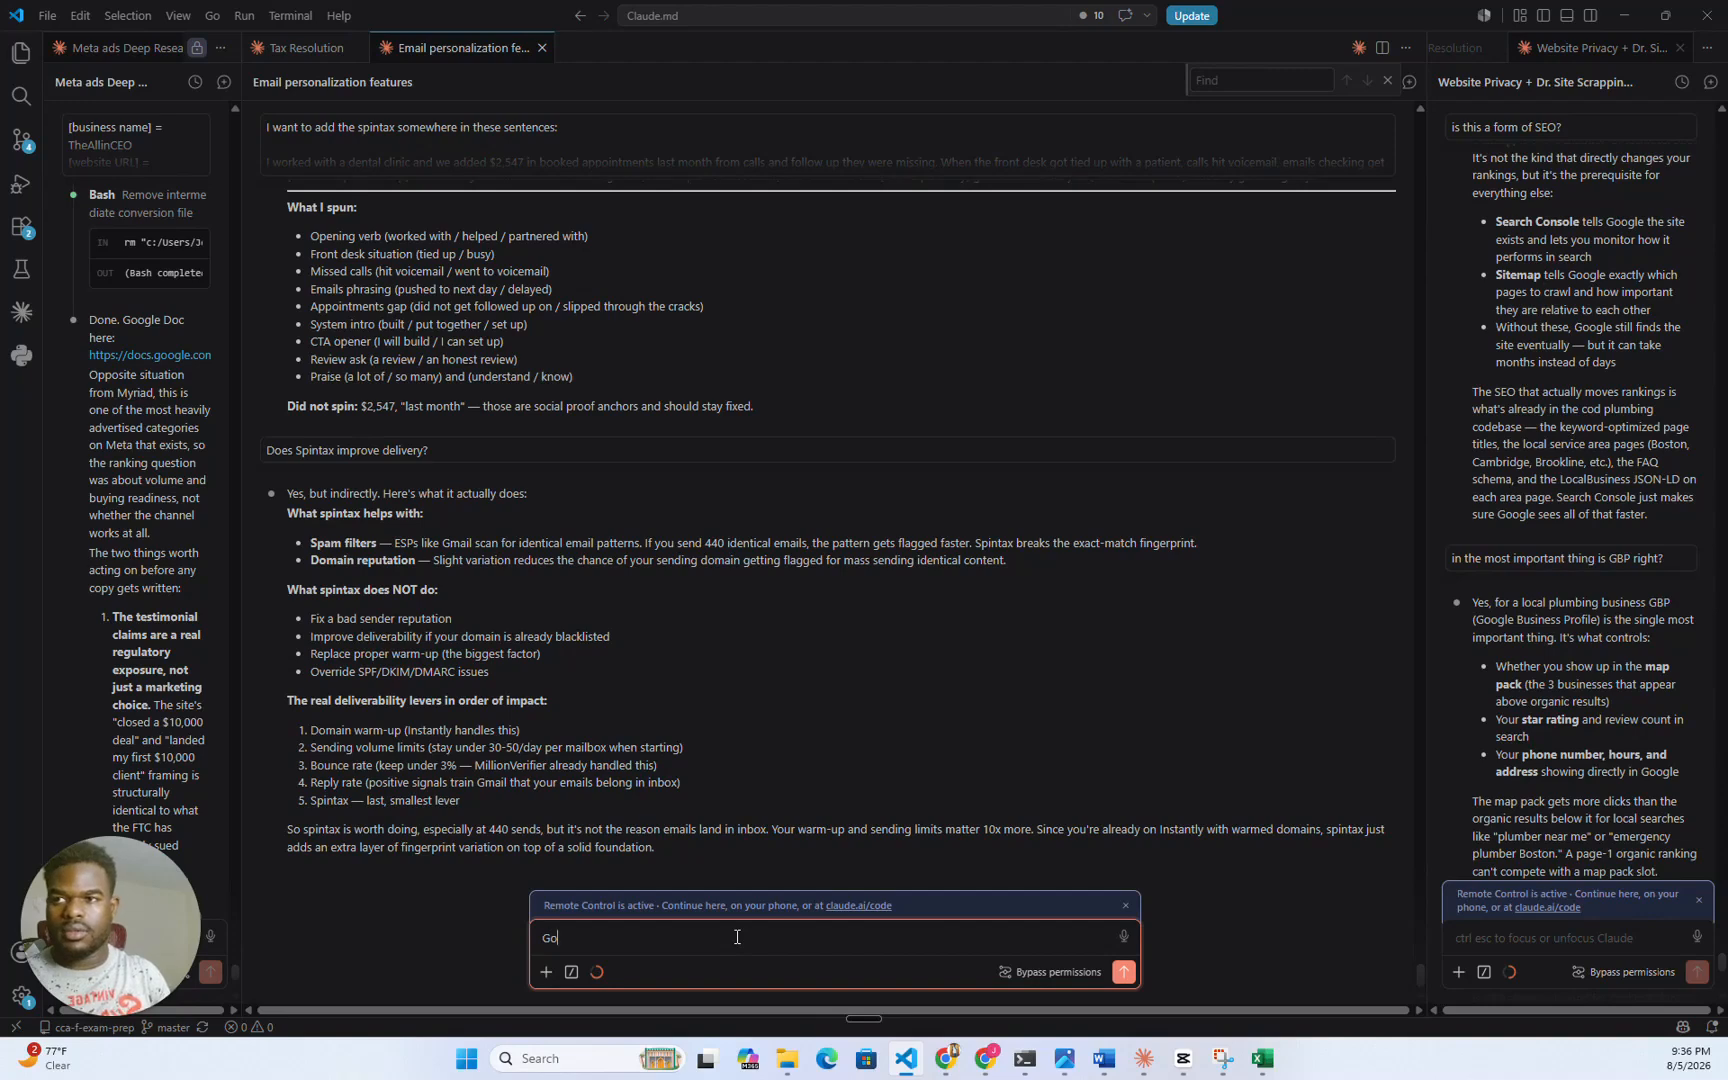
key(ctrl+a)
text(I will be back on the spintax.)
key(shift+Return)
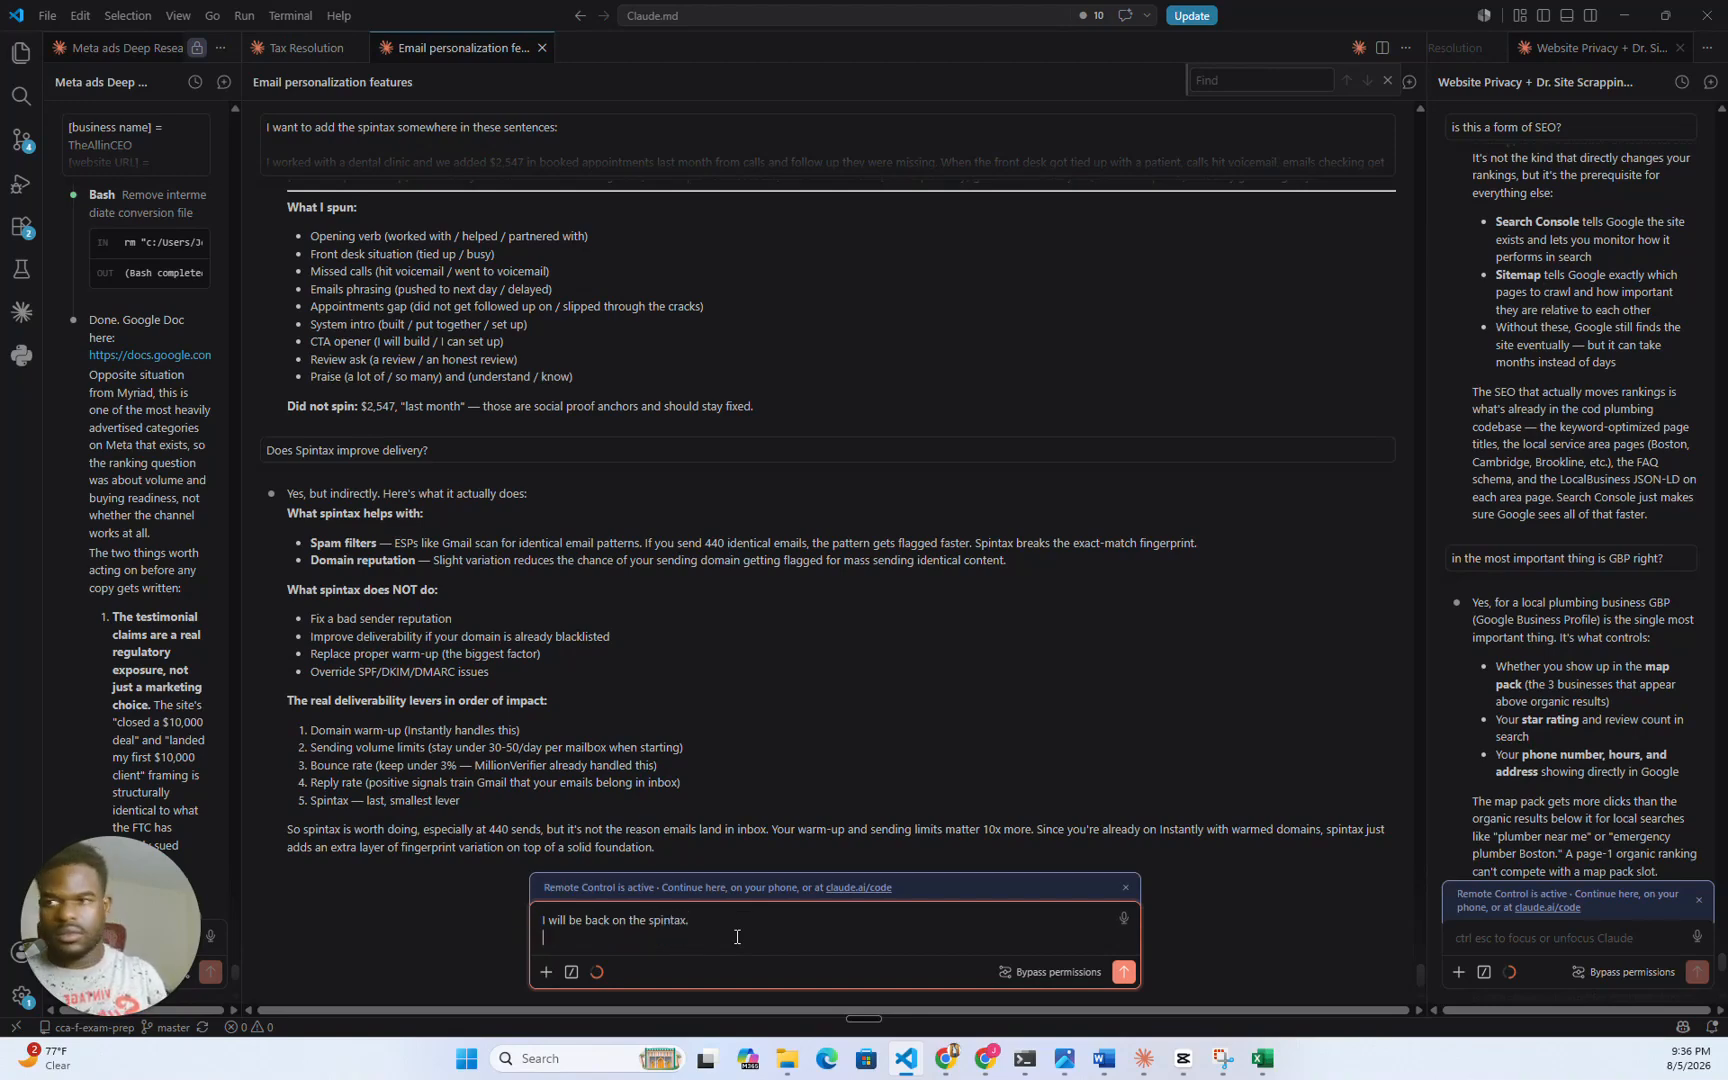
key(shift+Return)
- Add a change request to the message, quoting the copied line about a great experience and kind staff
text(Change )
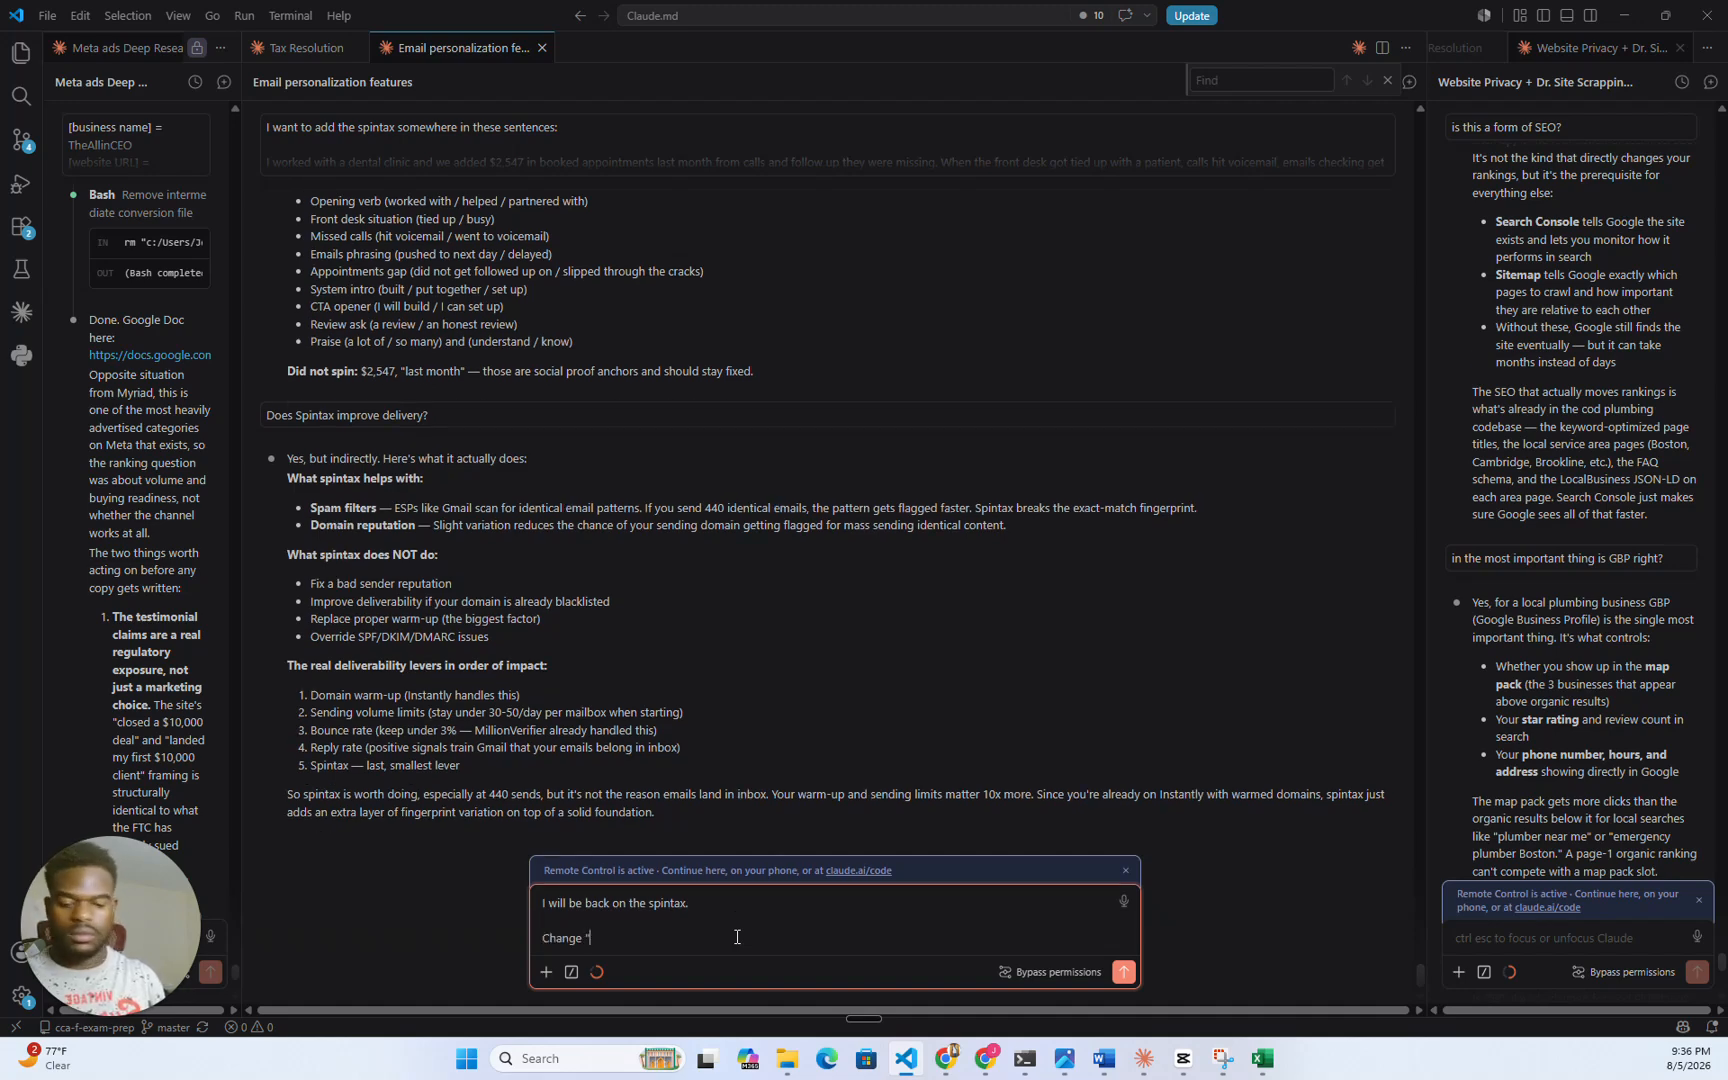
text(")
text(Checked out your customer reviews and noticed they consistently emphasized a great experience and kind staff. You just got another fan. Big fan.)
text(")
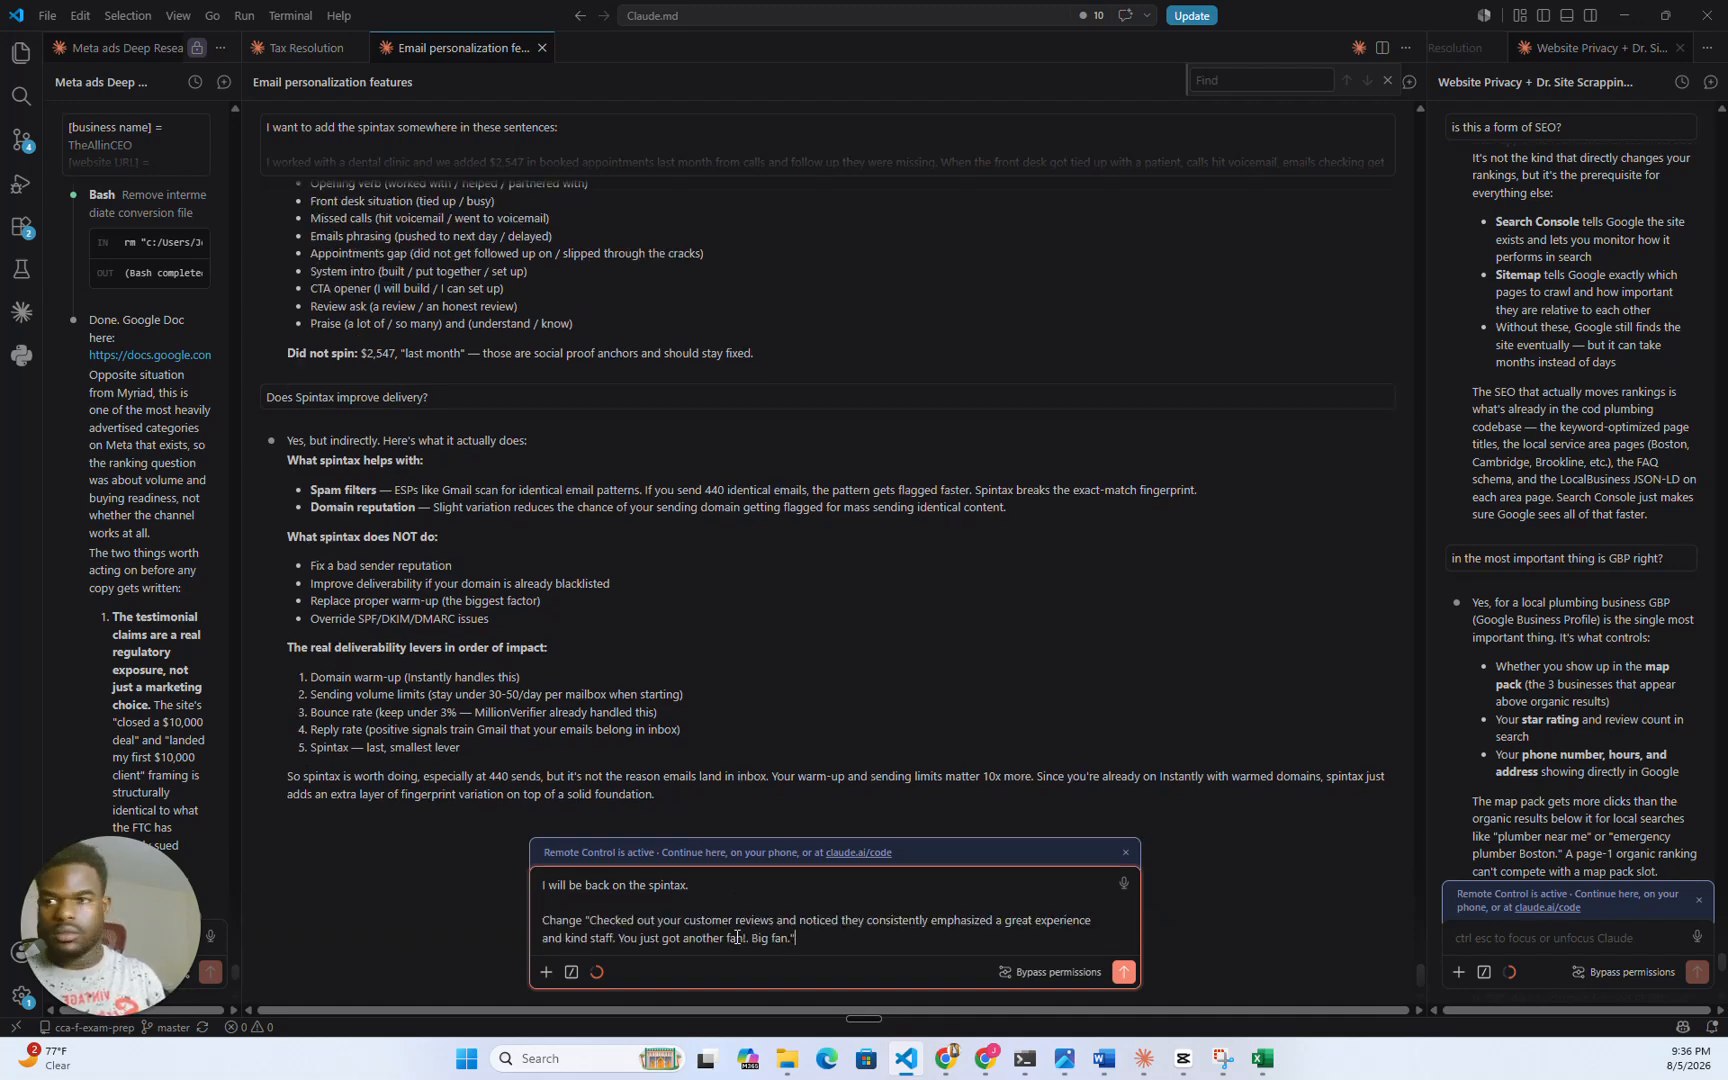
- Add the replacement line below the quote without the trailing "Big fan." and link the two versions with "to"
key(shift+Return)
key(shift+Return)
key(ctrl+v)
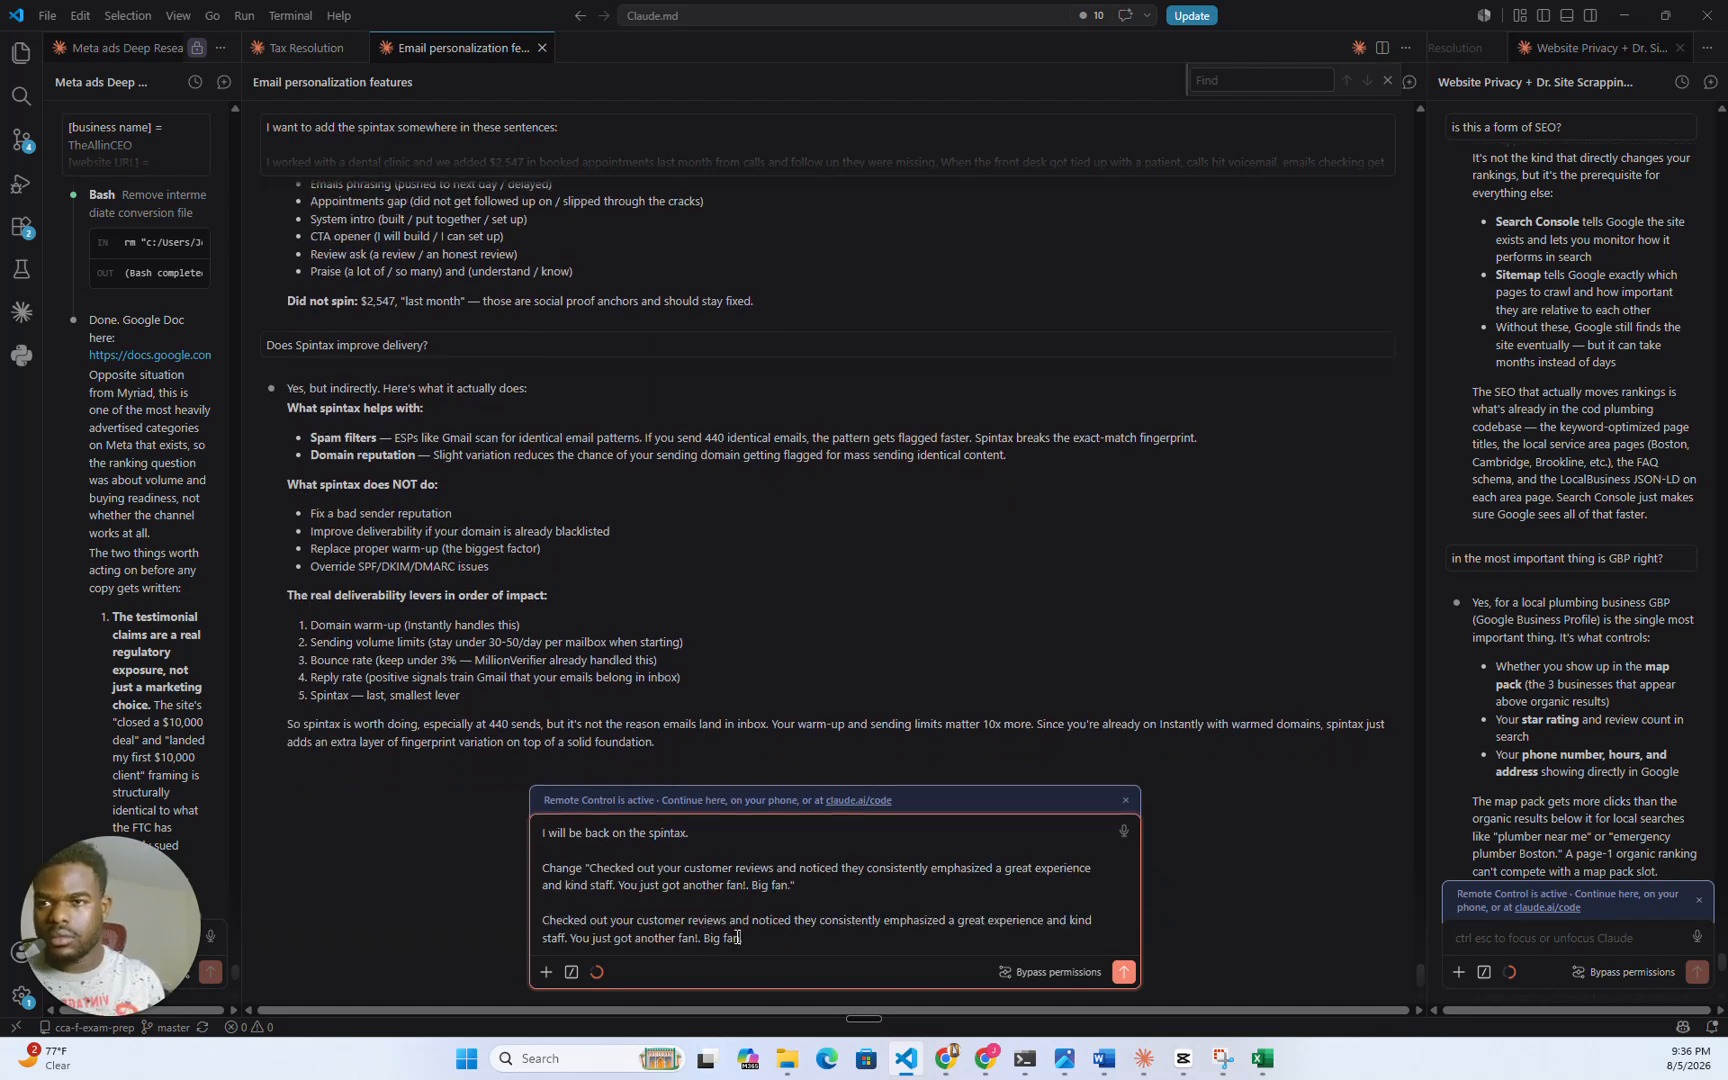
key(ctrl+shift+Left)
key(ctrl+shift+Left)
key(BackSpace)
key(Up)
key(Up)
text(to)
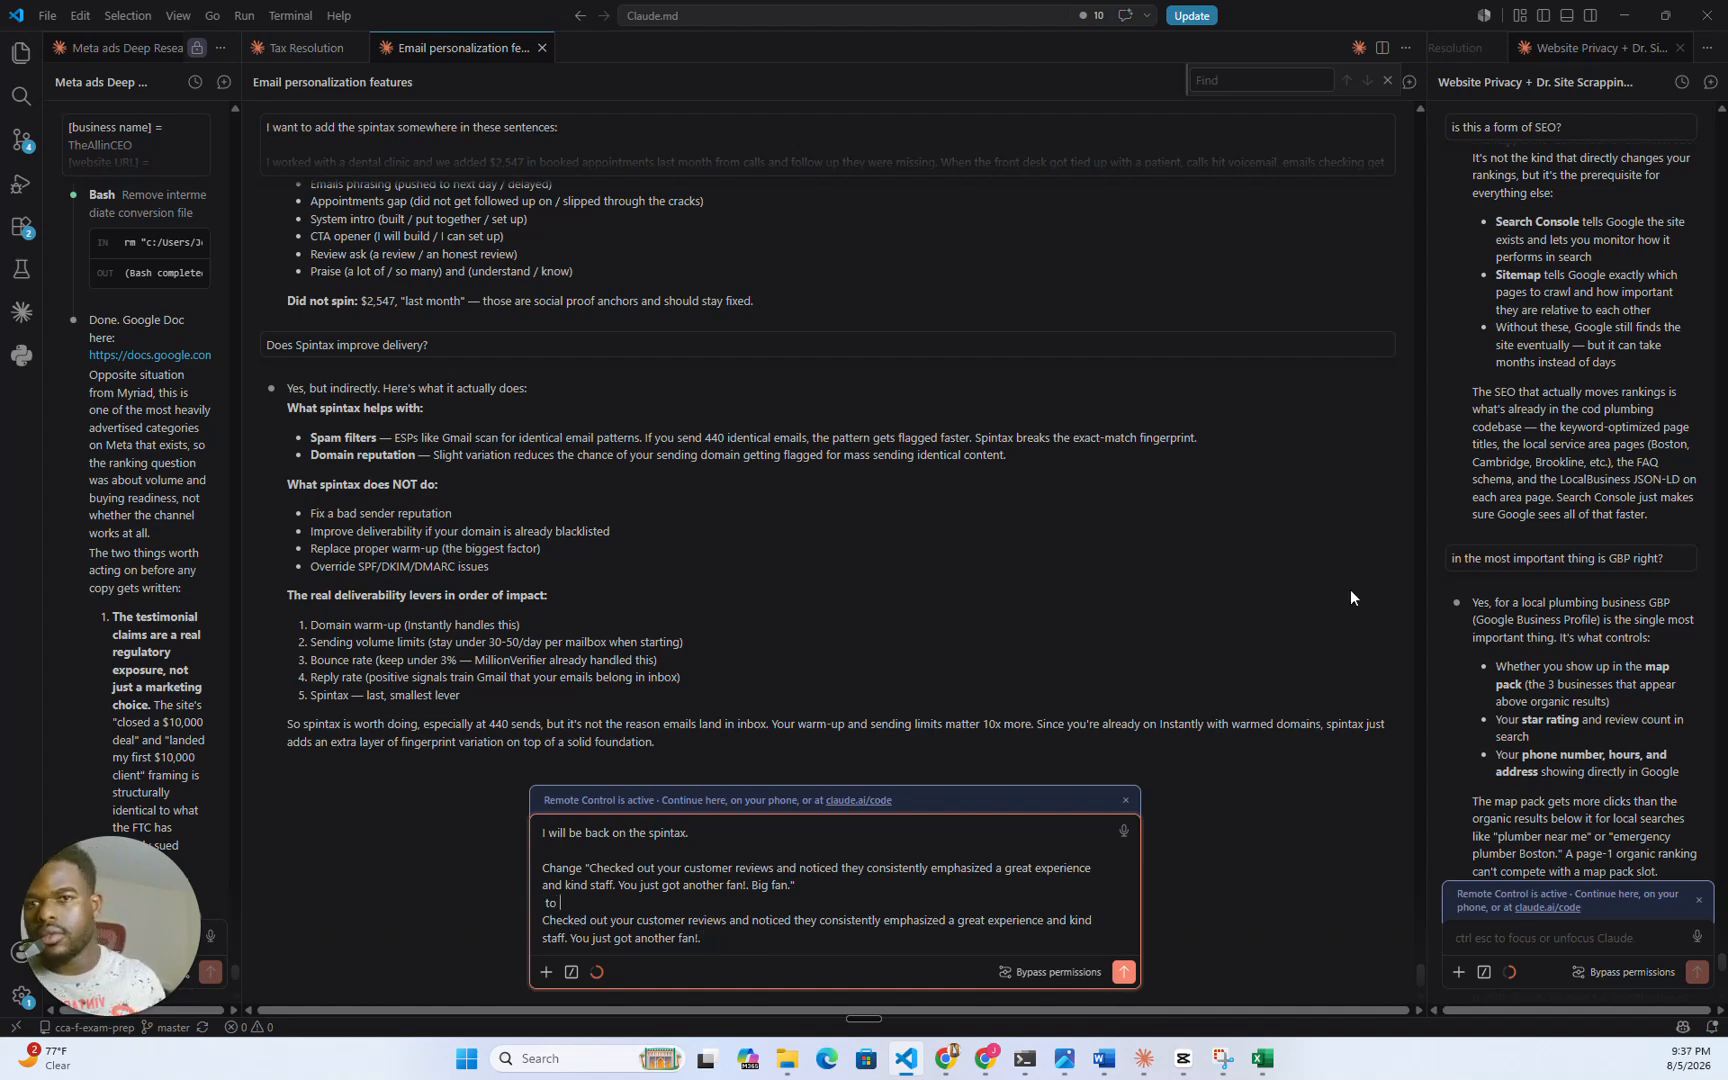
- Return to the outreach workbook in Excel, leave the row 79 cell edit, and close the workbook
click(1263, 1060)
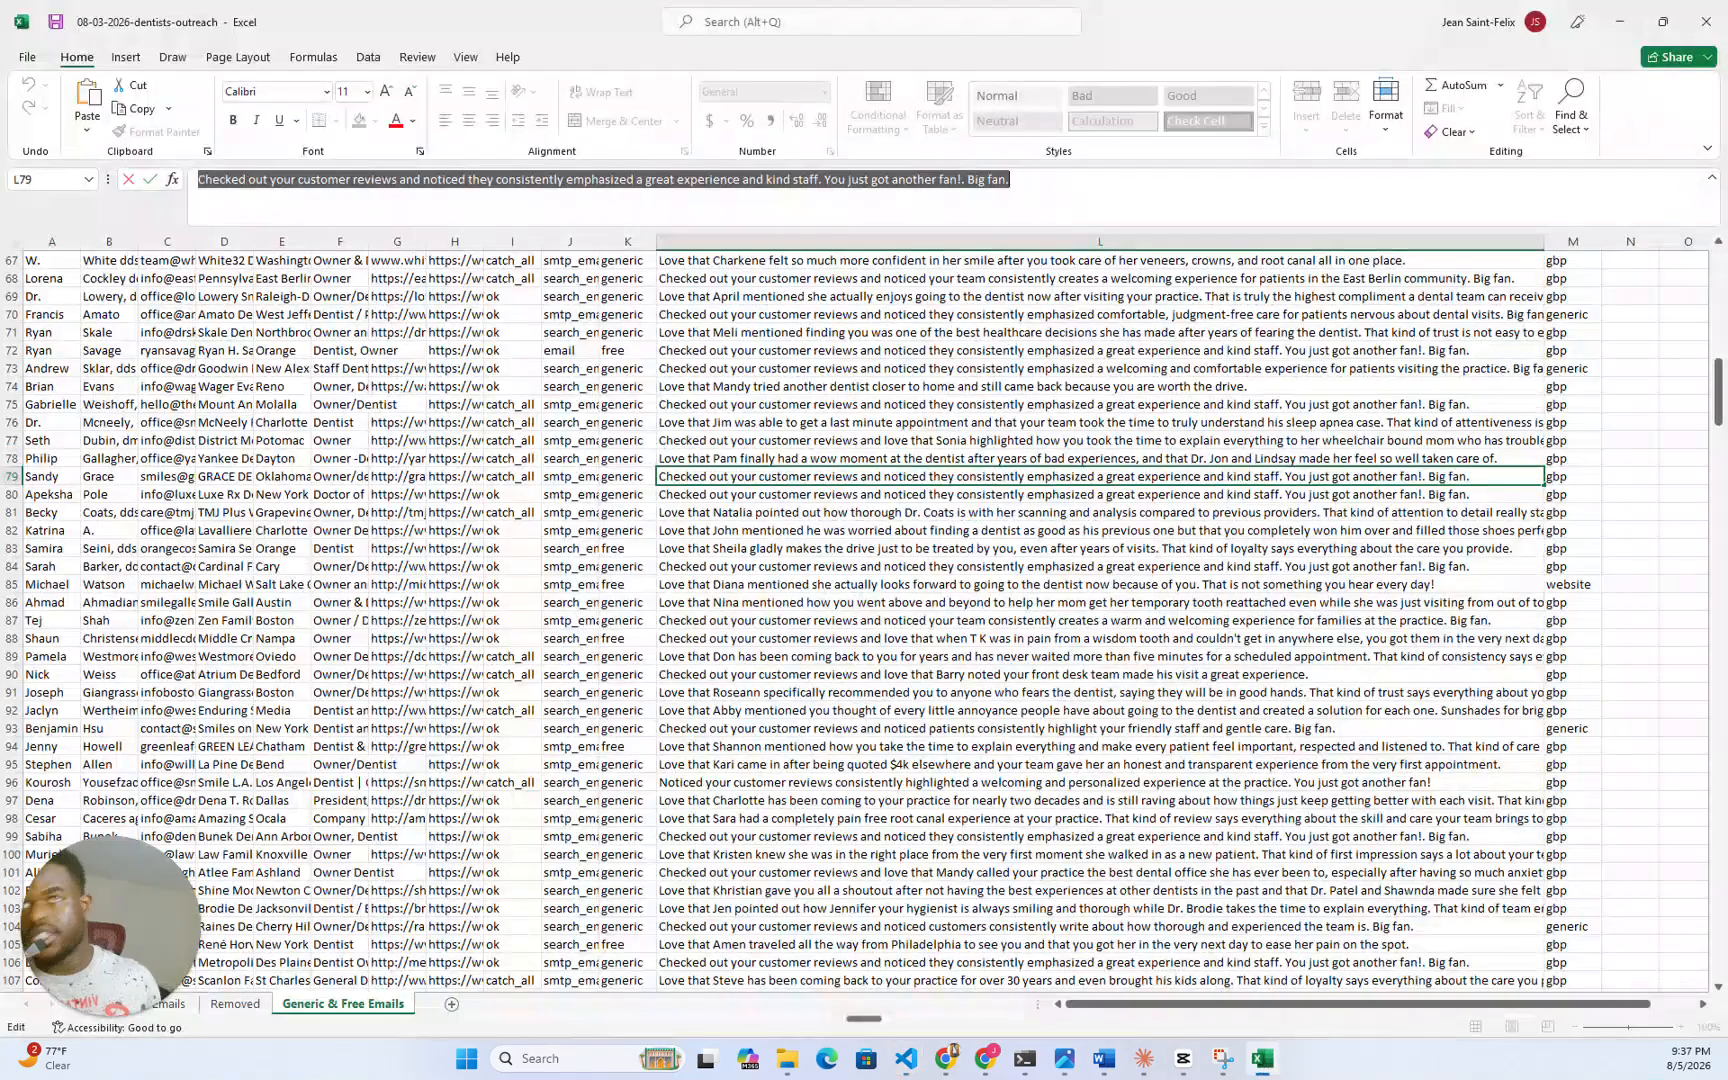
click(1150, 512)
click(1150, 494)
click(1150, 477)
click(1155, 494)
click(1153, 478)
click(1156, 494)
click(1157, 479)
click(1188, 494)
click(1240, 583)
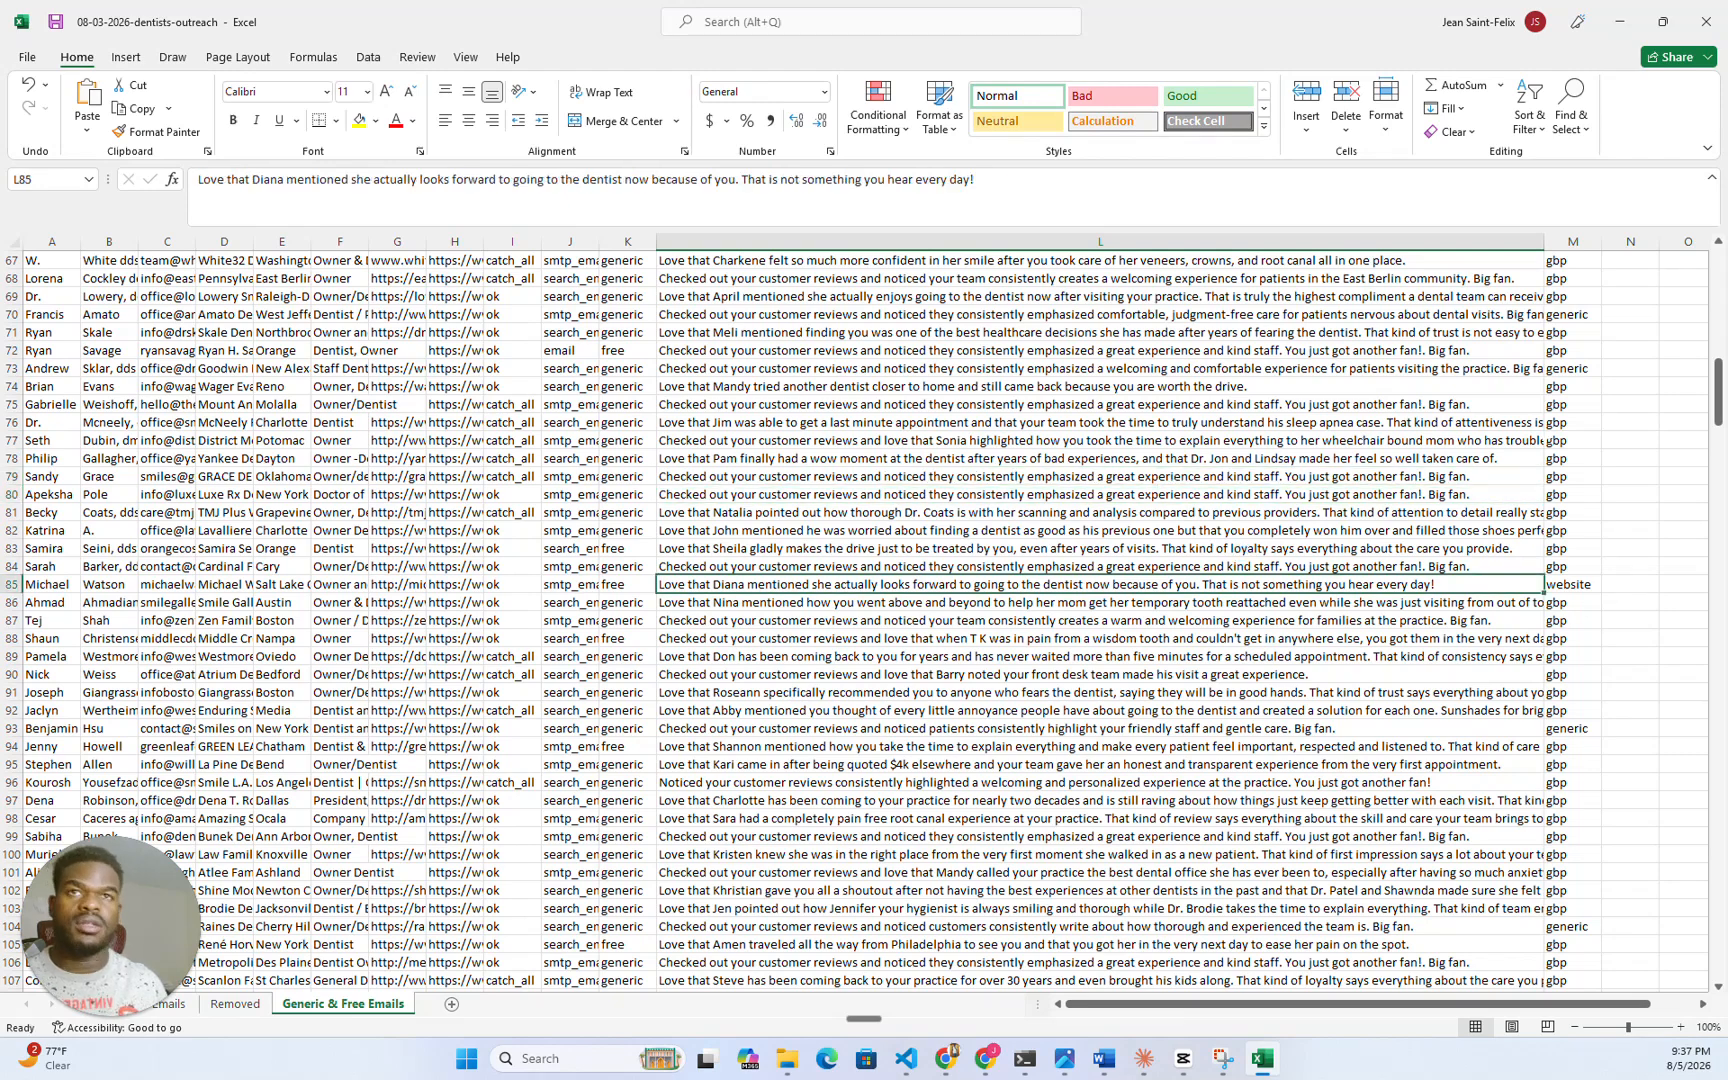
click(1696, 27)
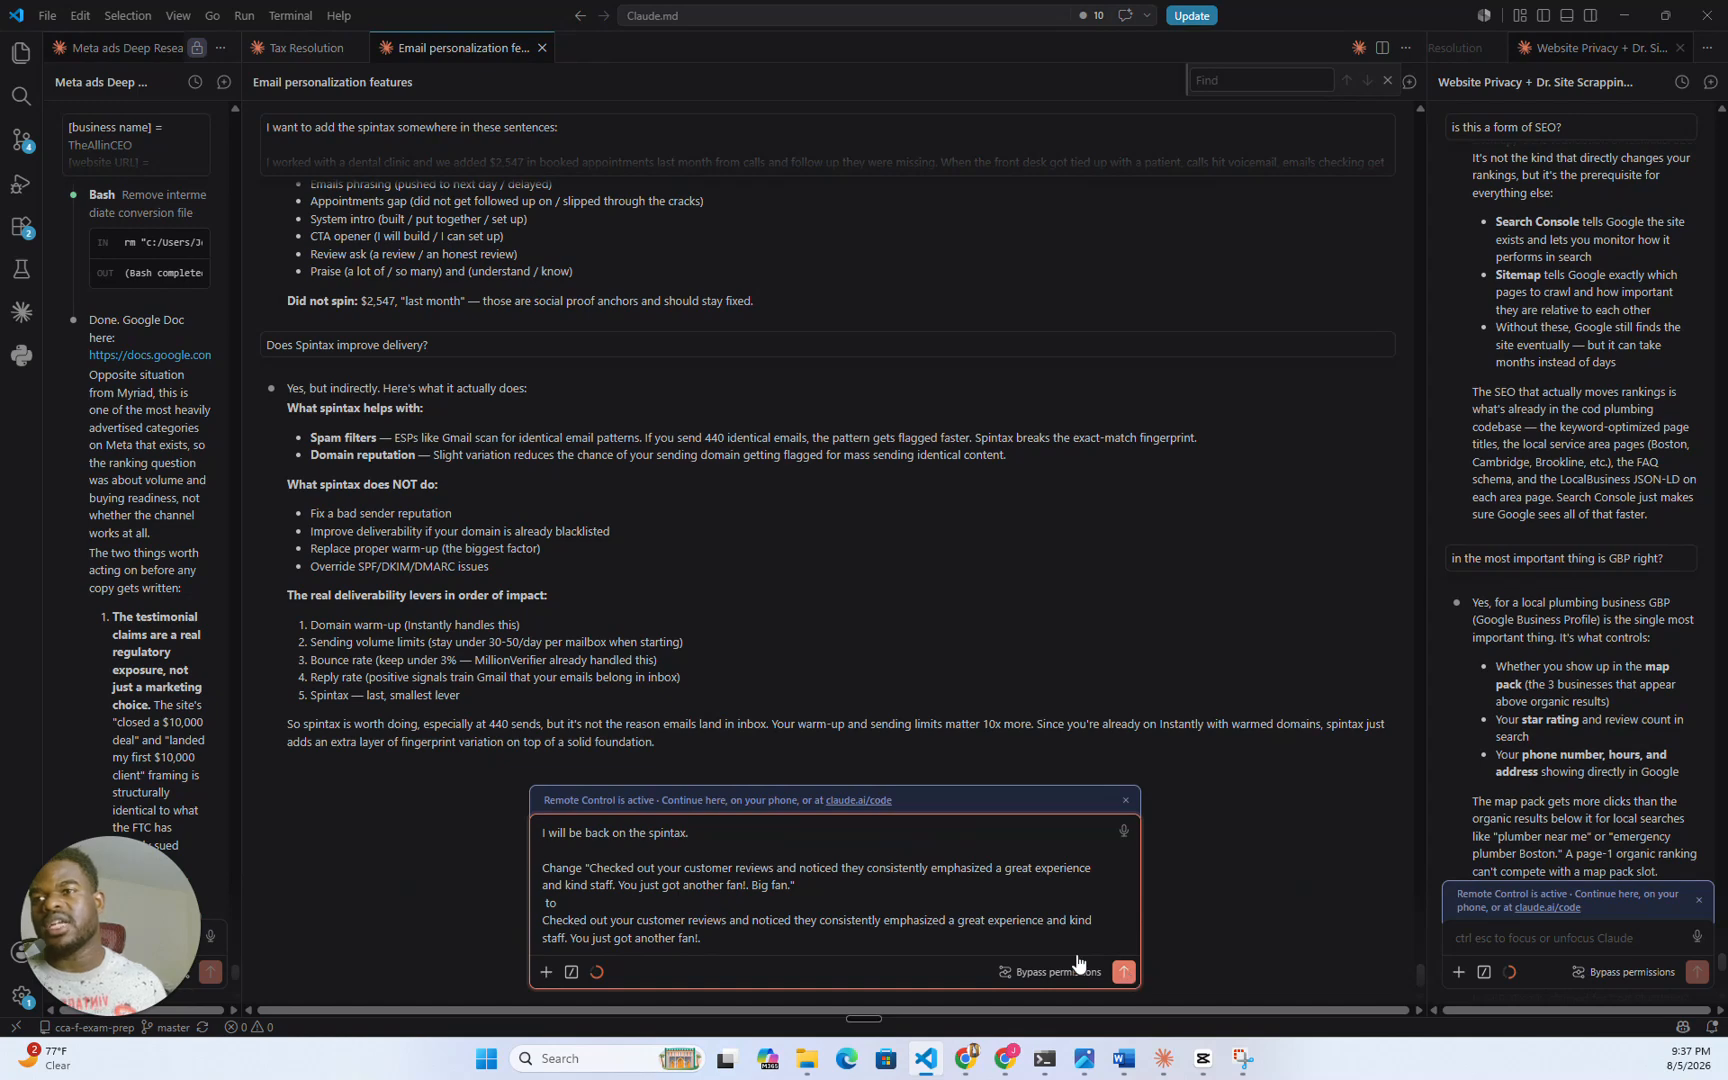
- Send the change request to Claude and read its plan for the repeated generic line
key(Return)
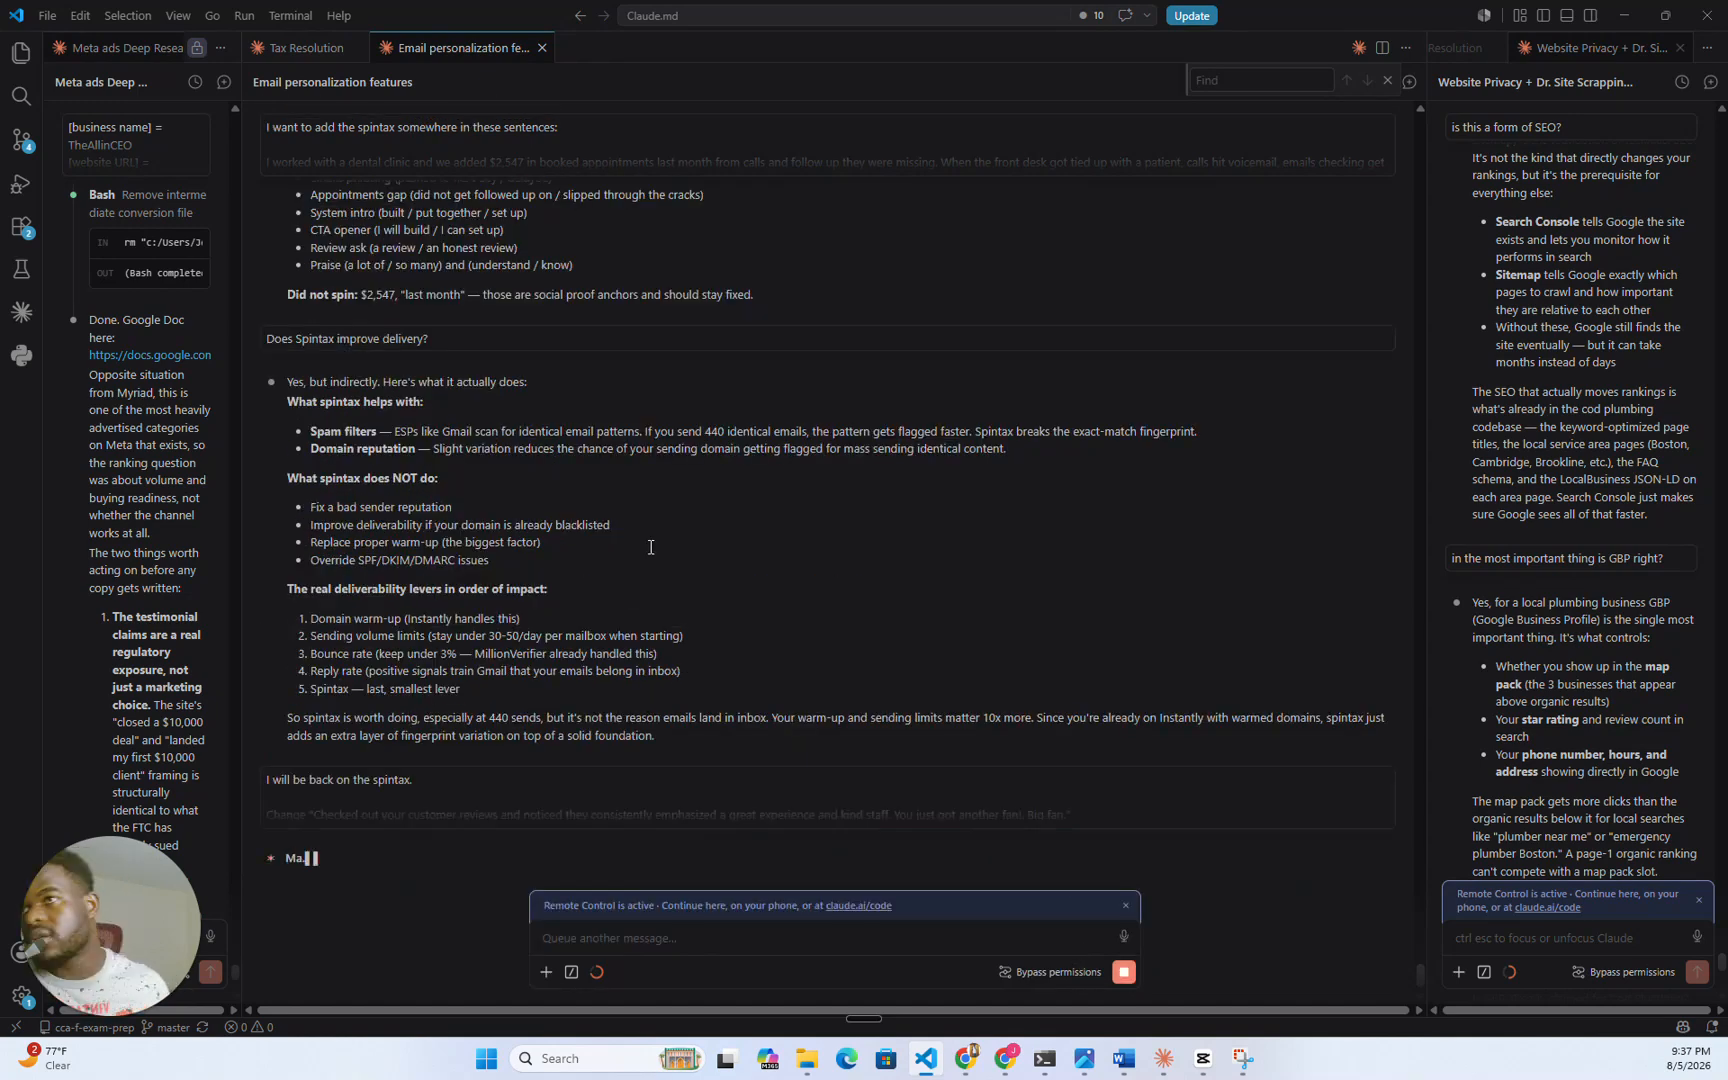
scroll(544, 538, up, 3)
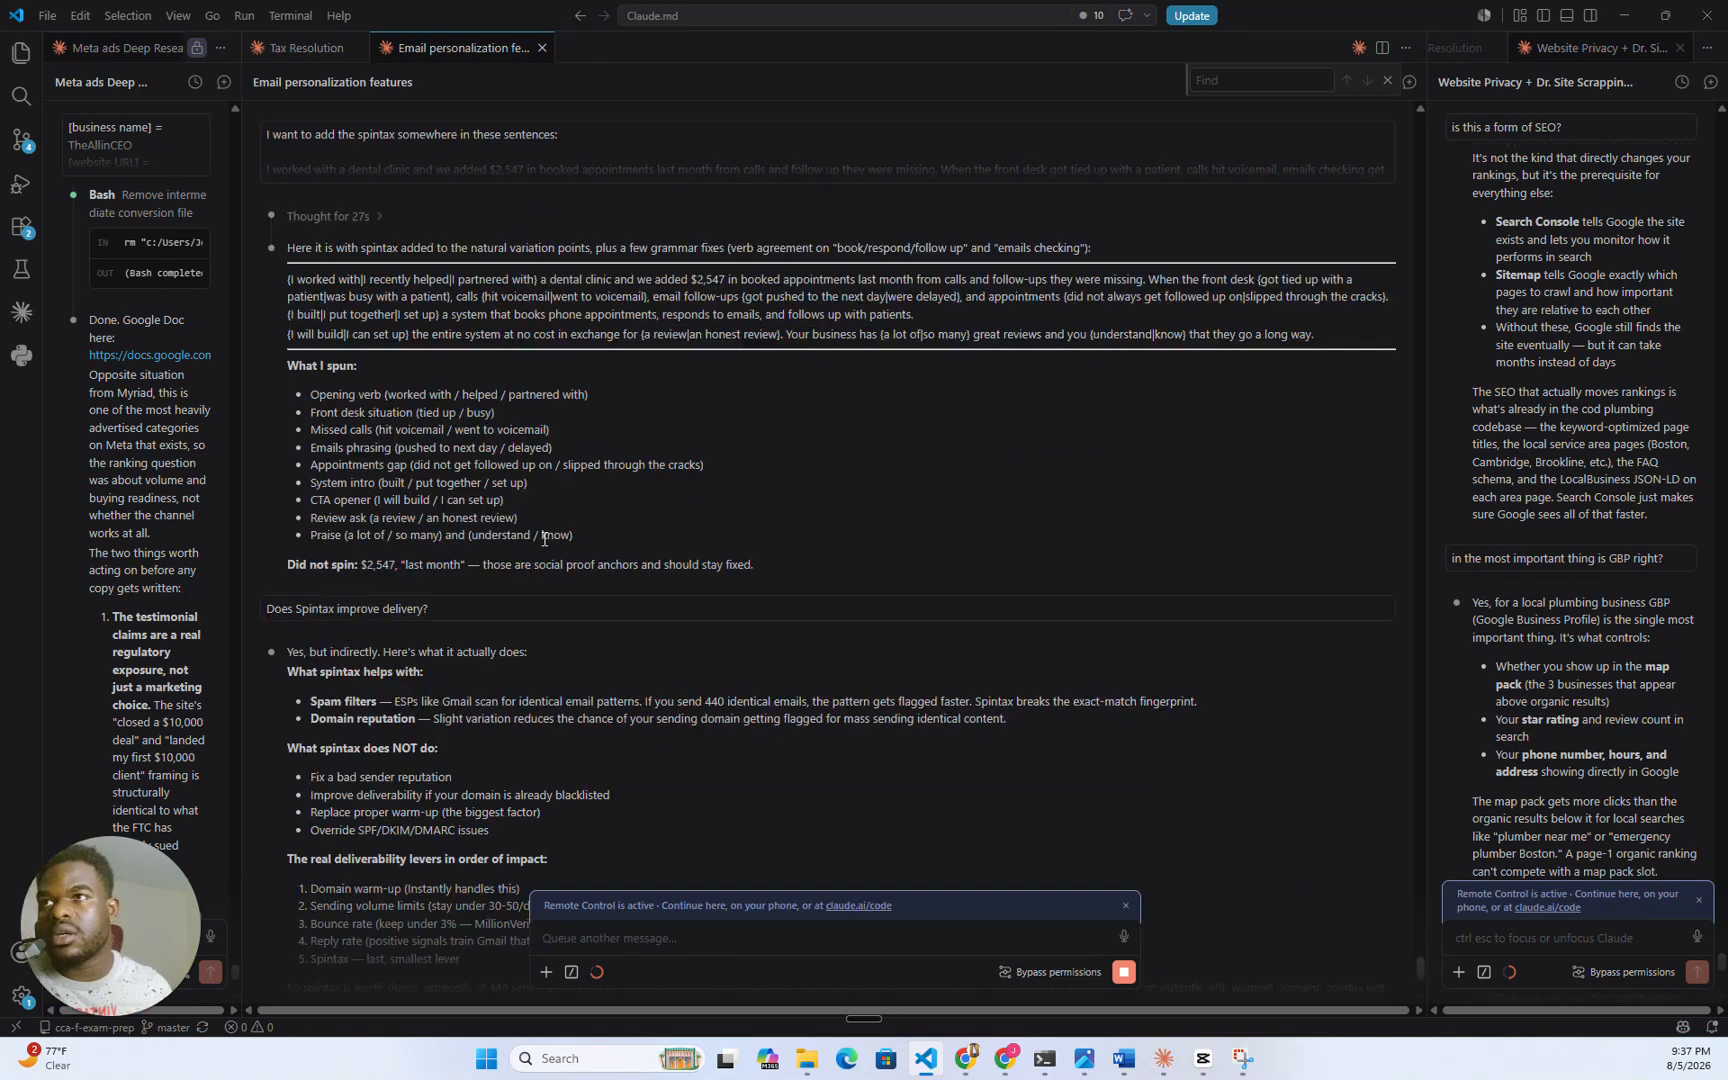
scroll(543, 539, down, 3)
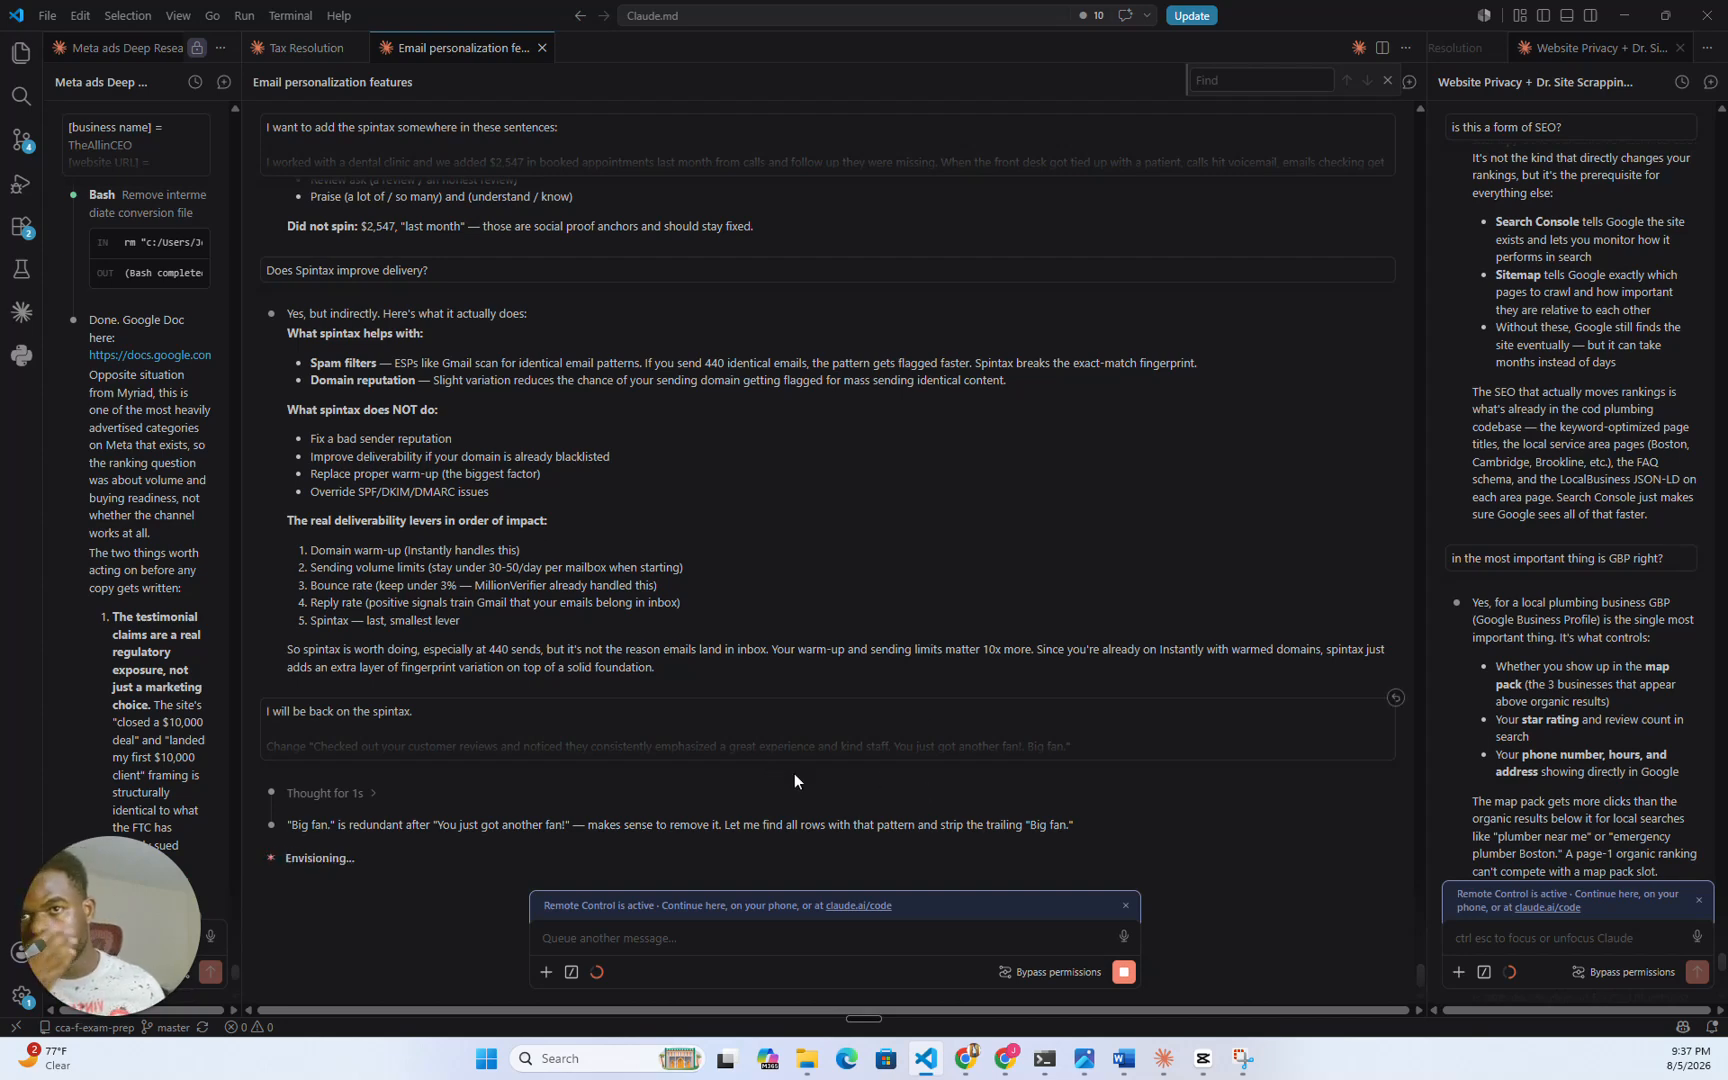
drag(798, 825, 1028, 822)
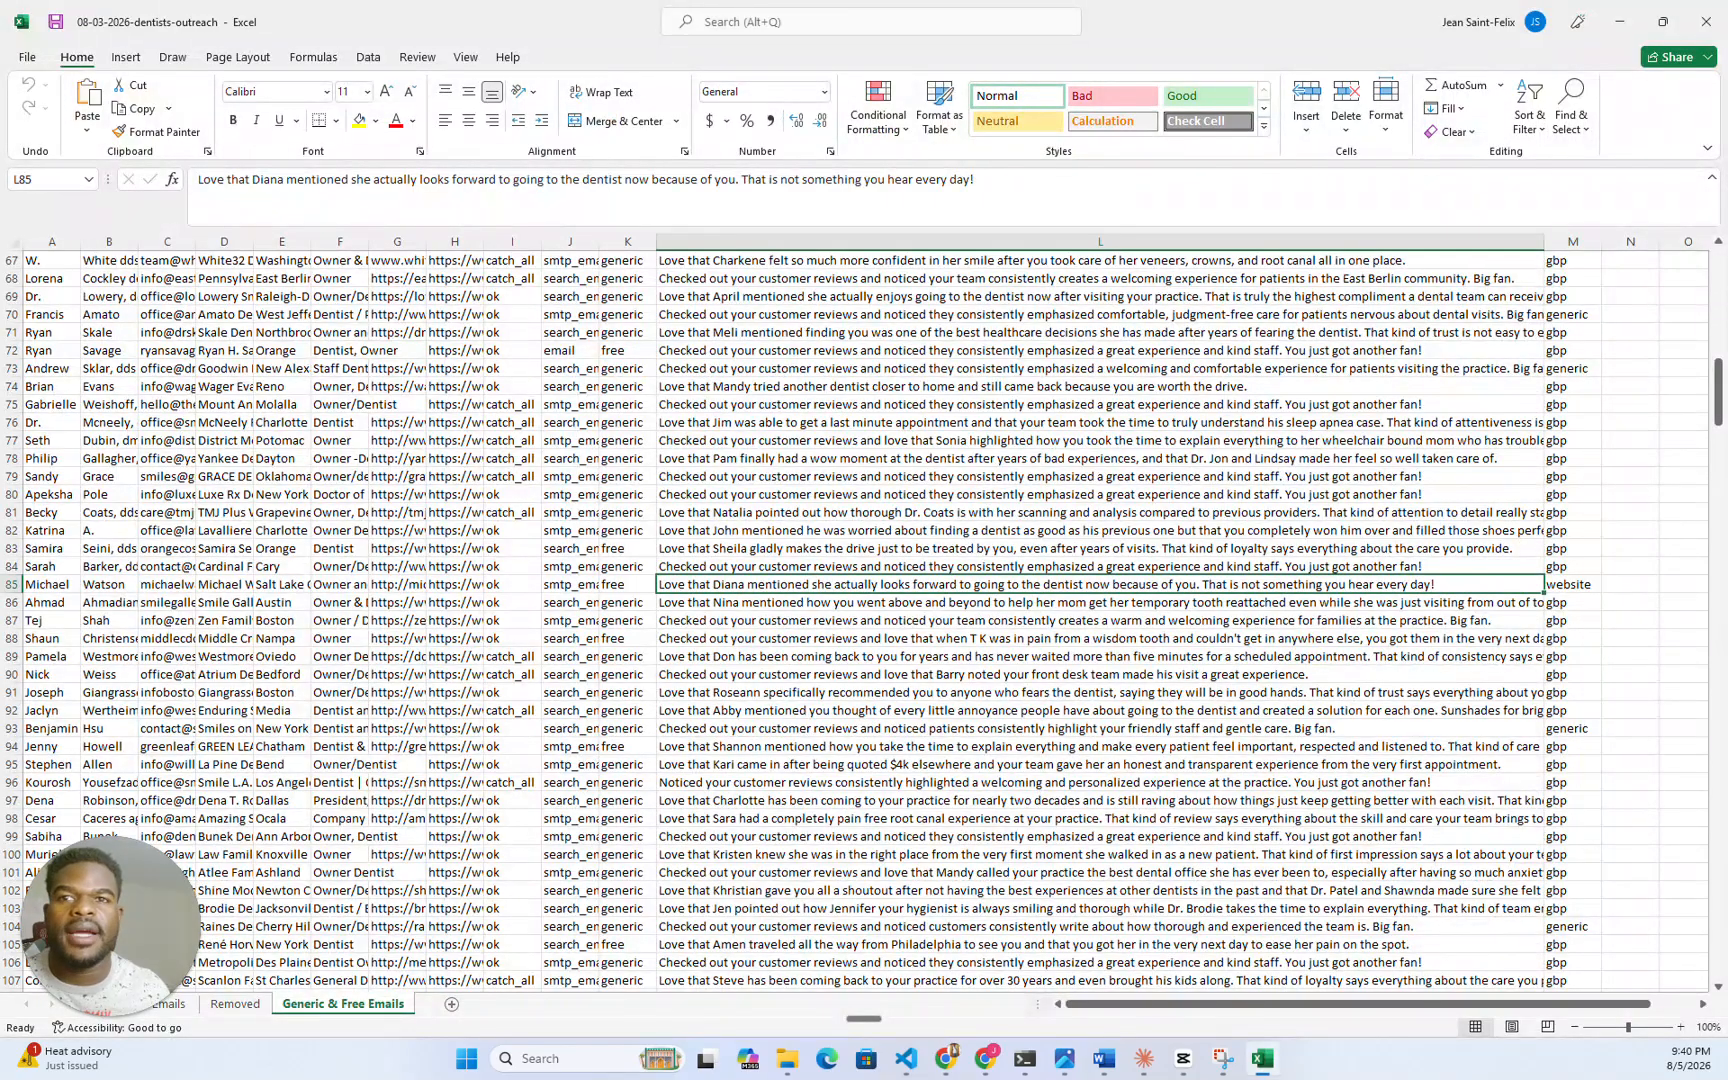
- Examine the Personalization lines between rows 75 and 94 in the reopened outreach workbook
click(1100, 710)
key(Up)
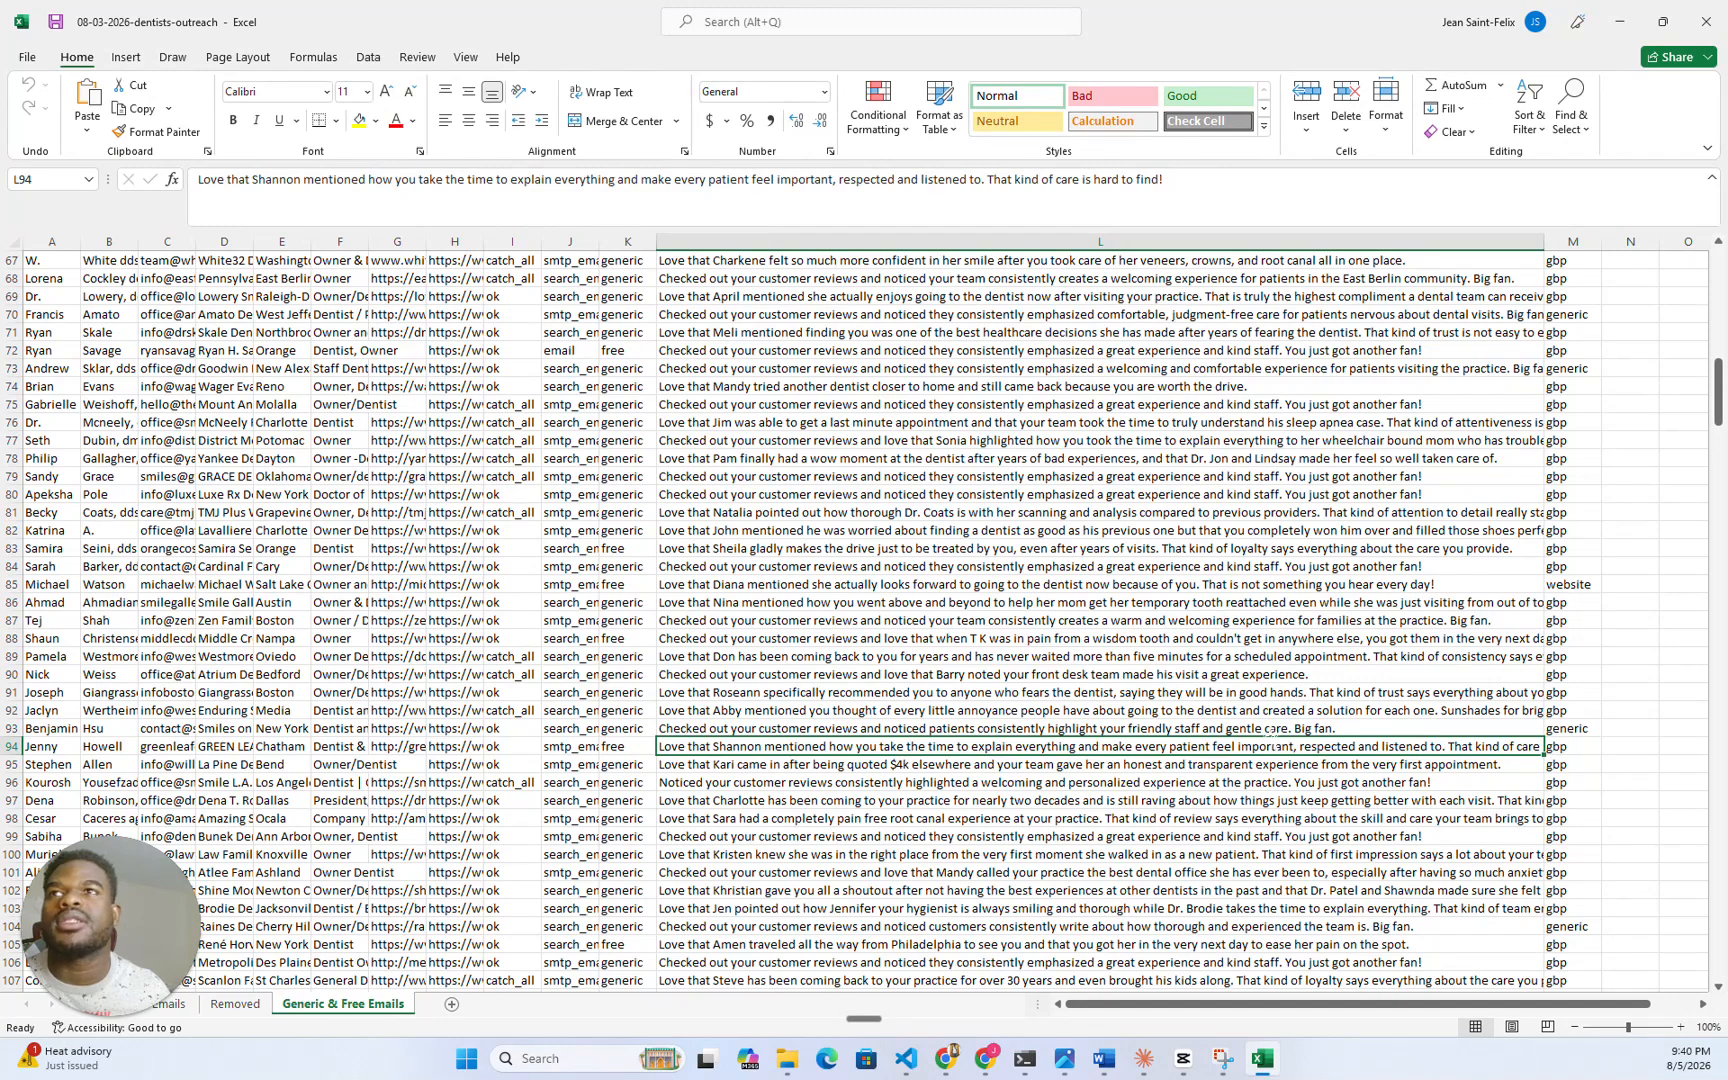
key(Up)
key(Up)
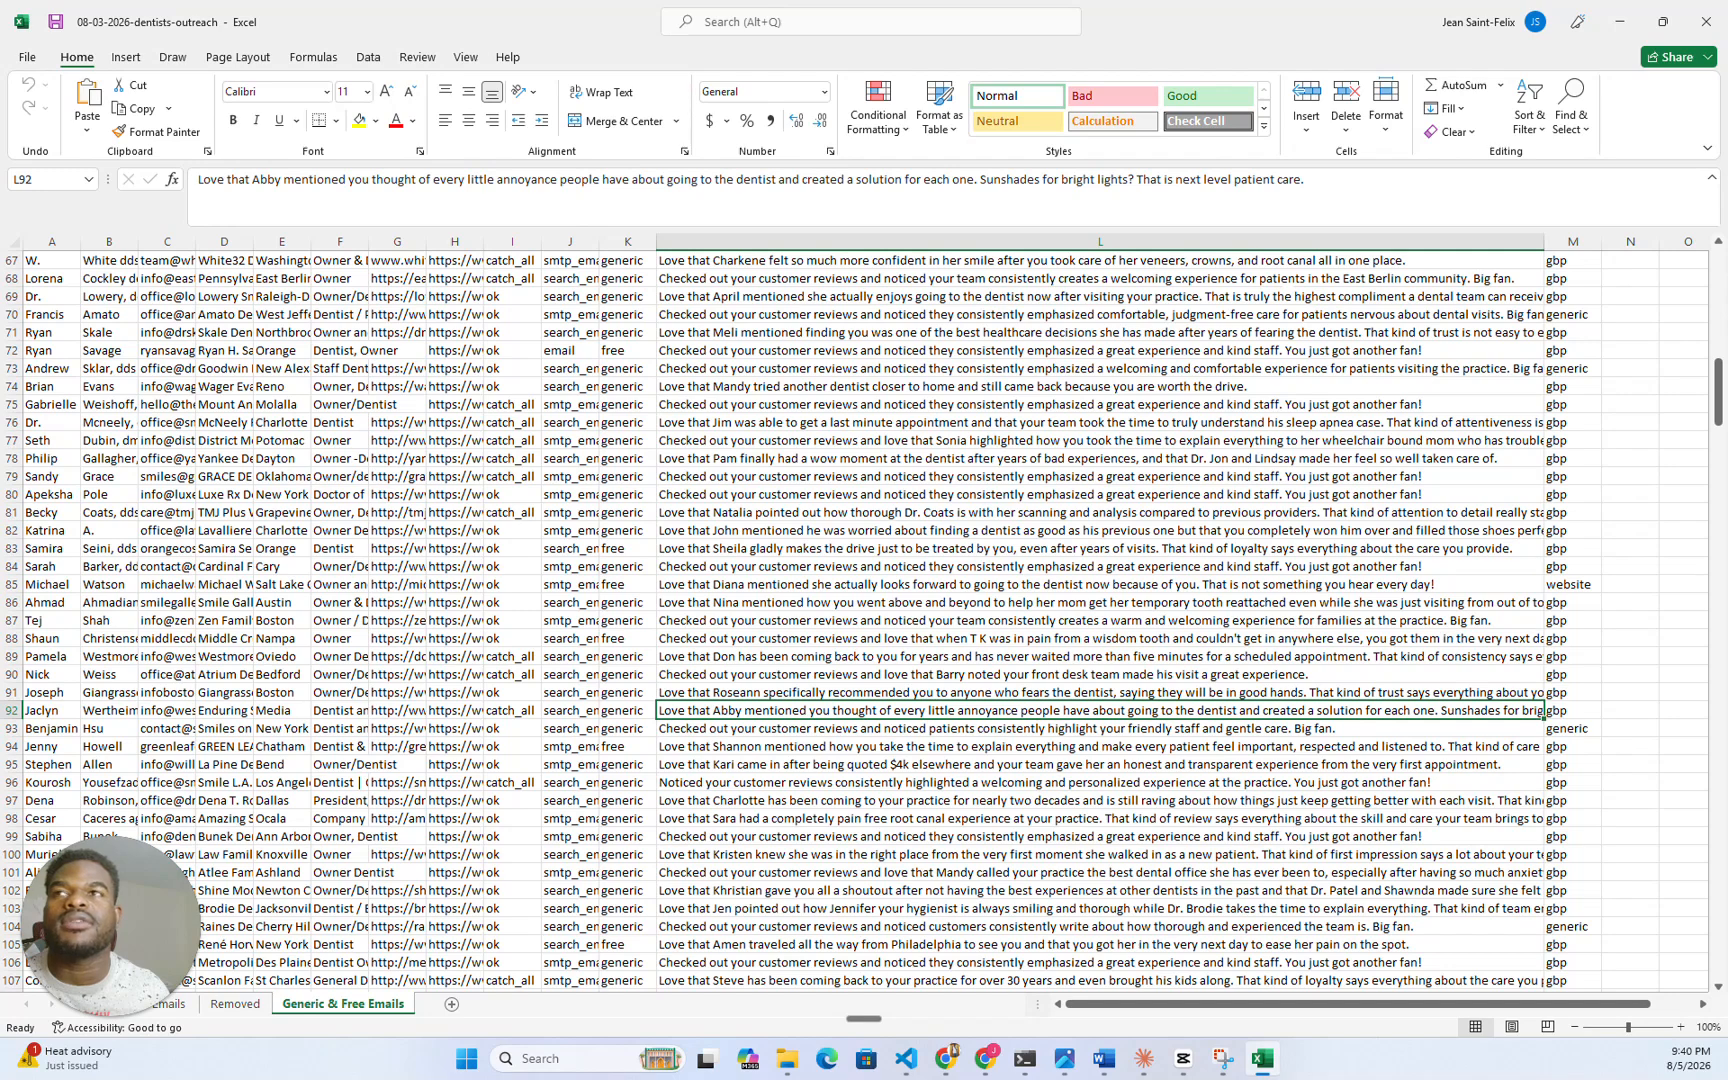
click(1140, 638)
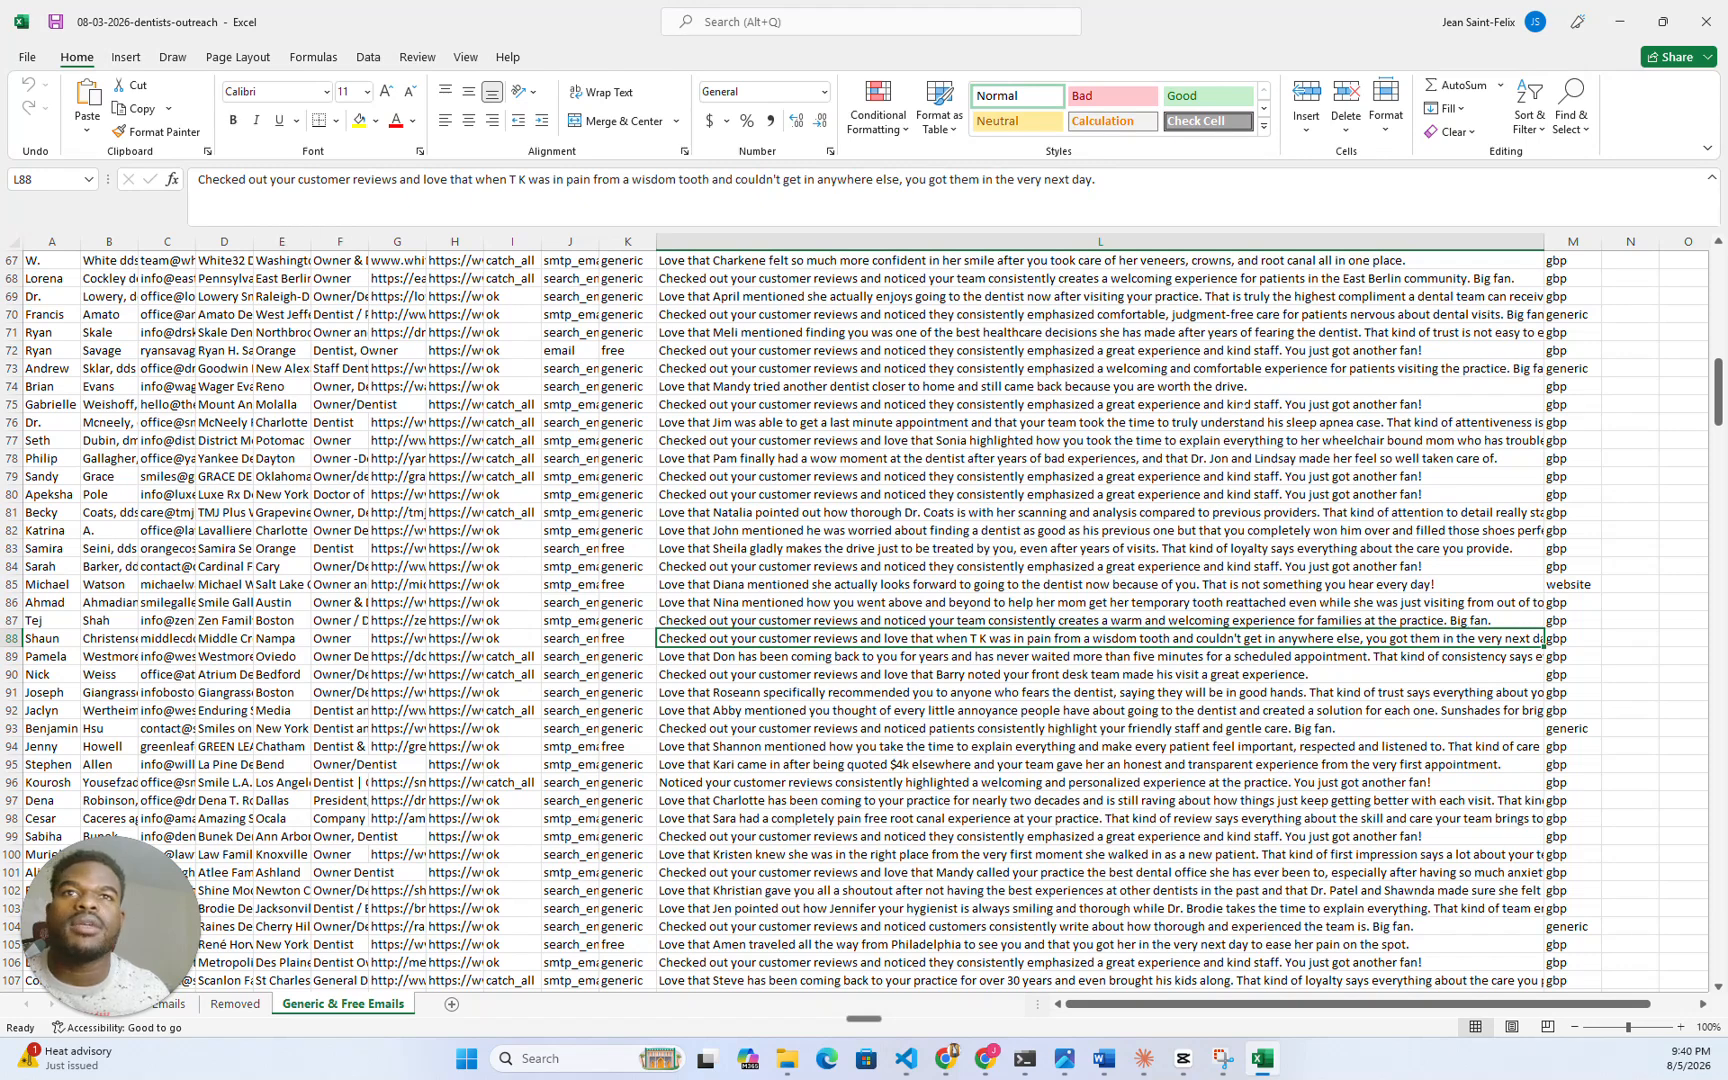
click(1359, 405)
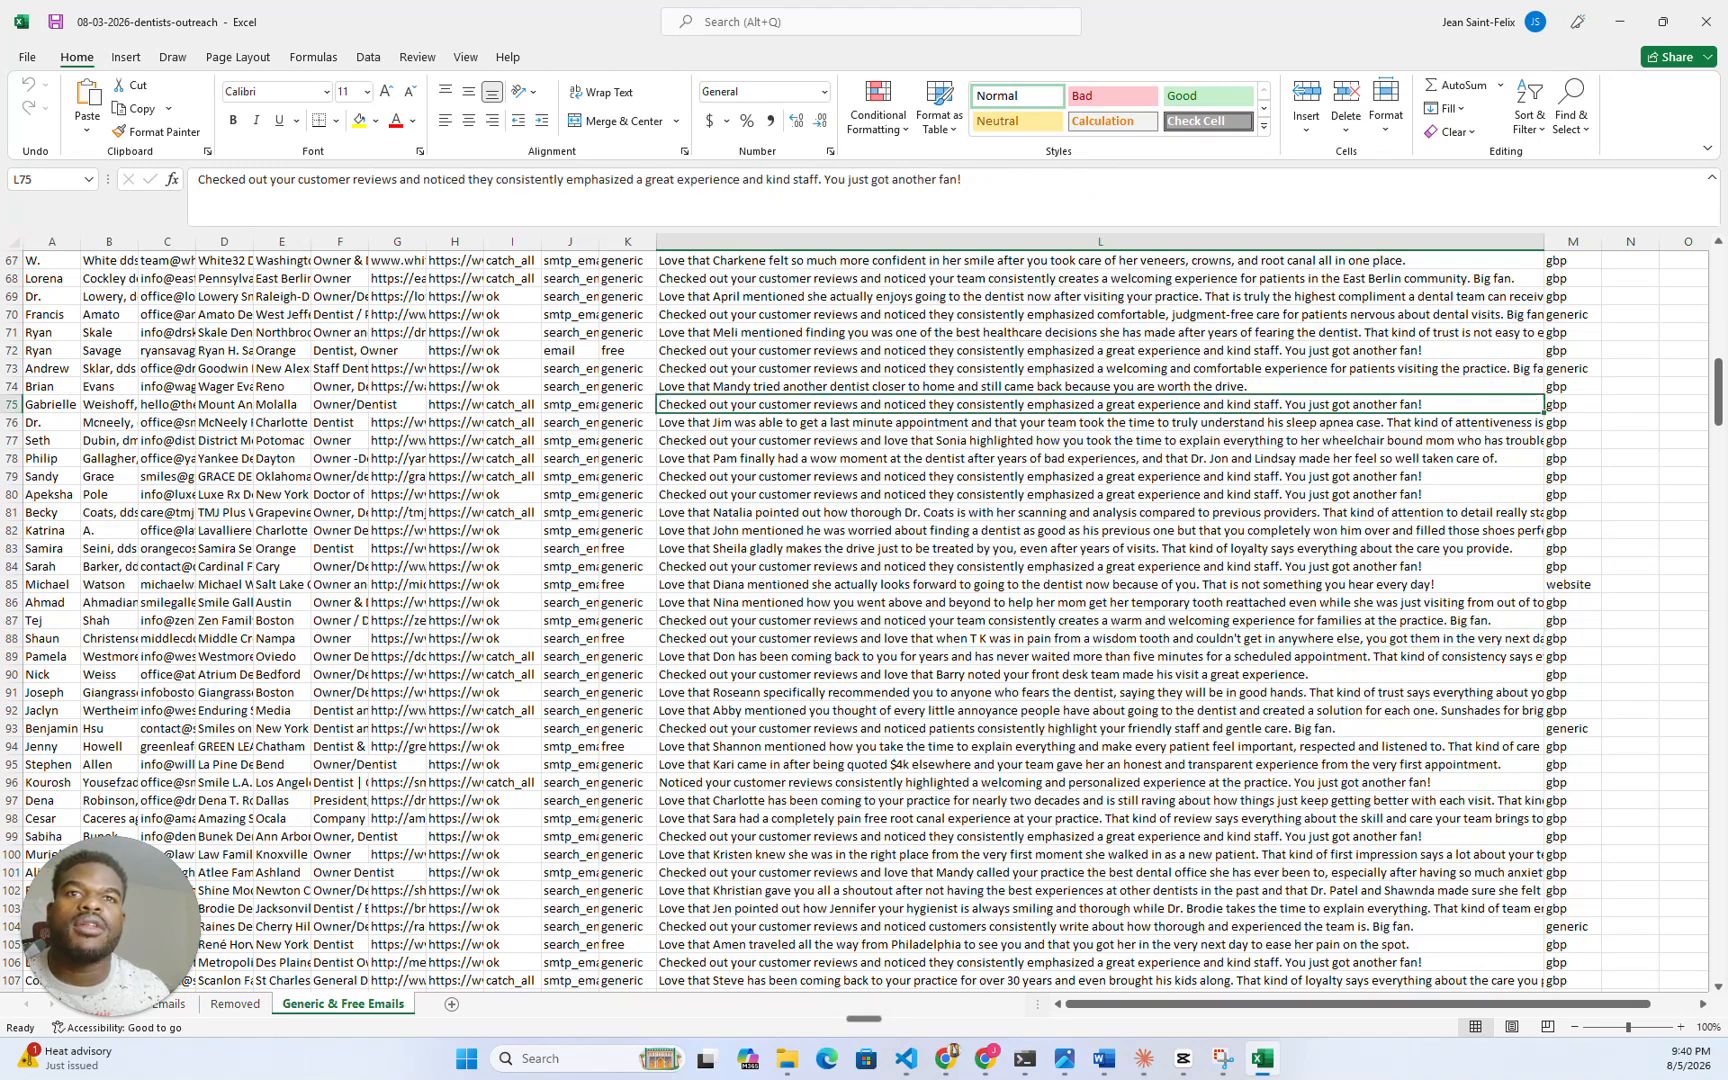
- Copy row 85's Personalization text, then begin a Claude chat message reading "how much some of them sound veteranizing. For example, this one here:"
click(1334, 585)
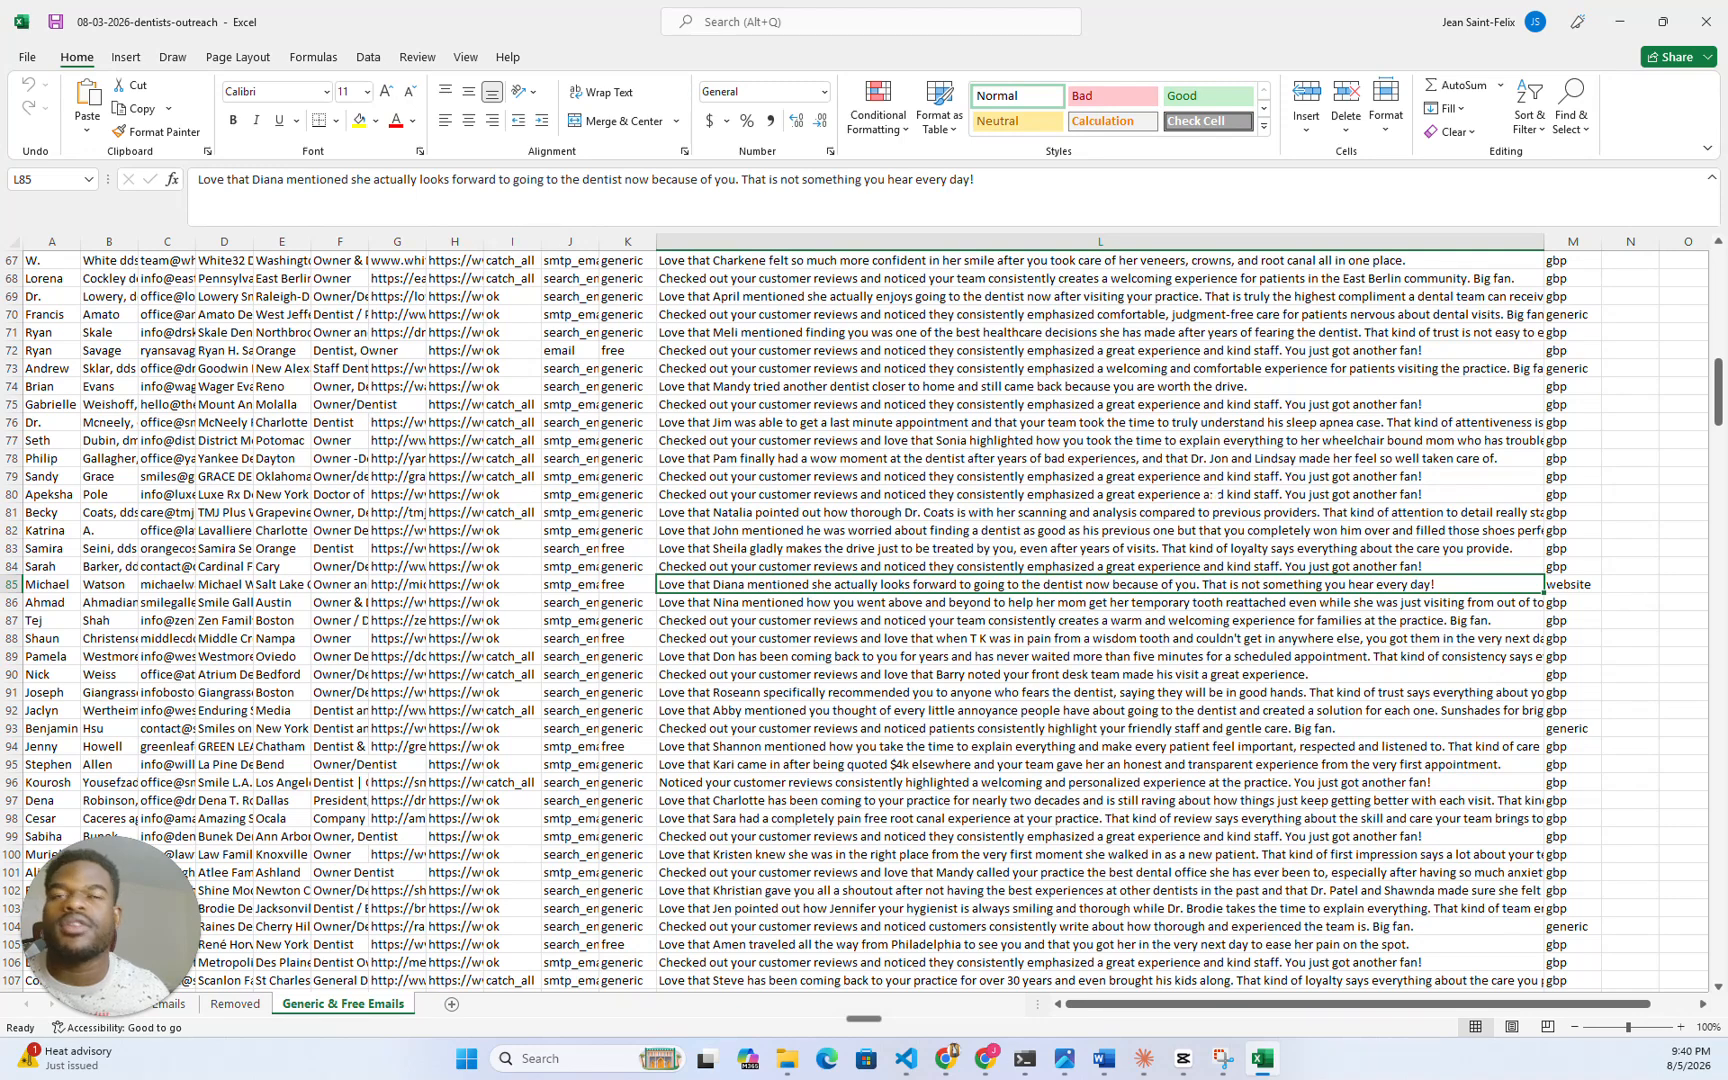
click(748, 178)
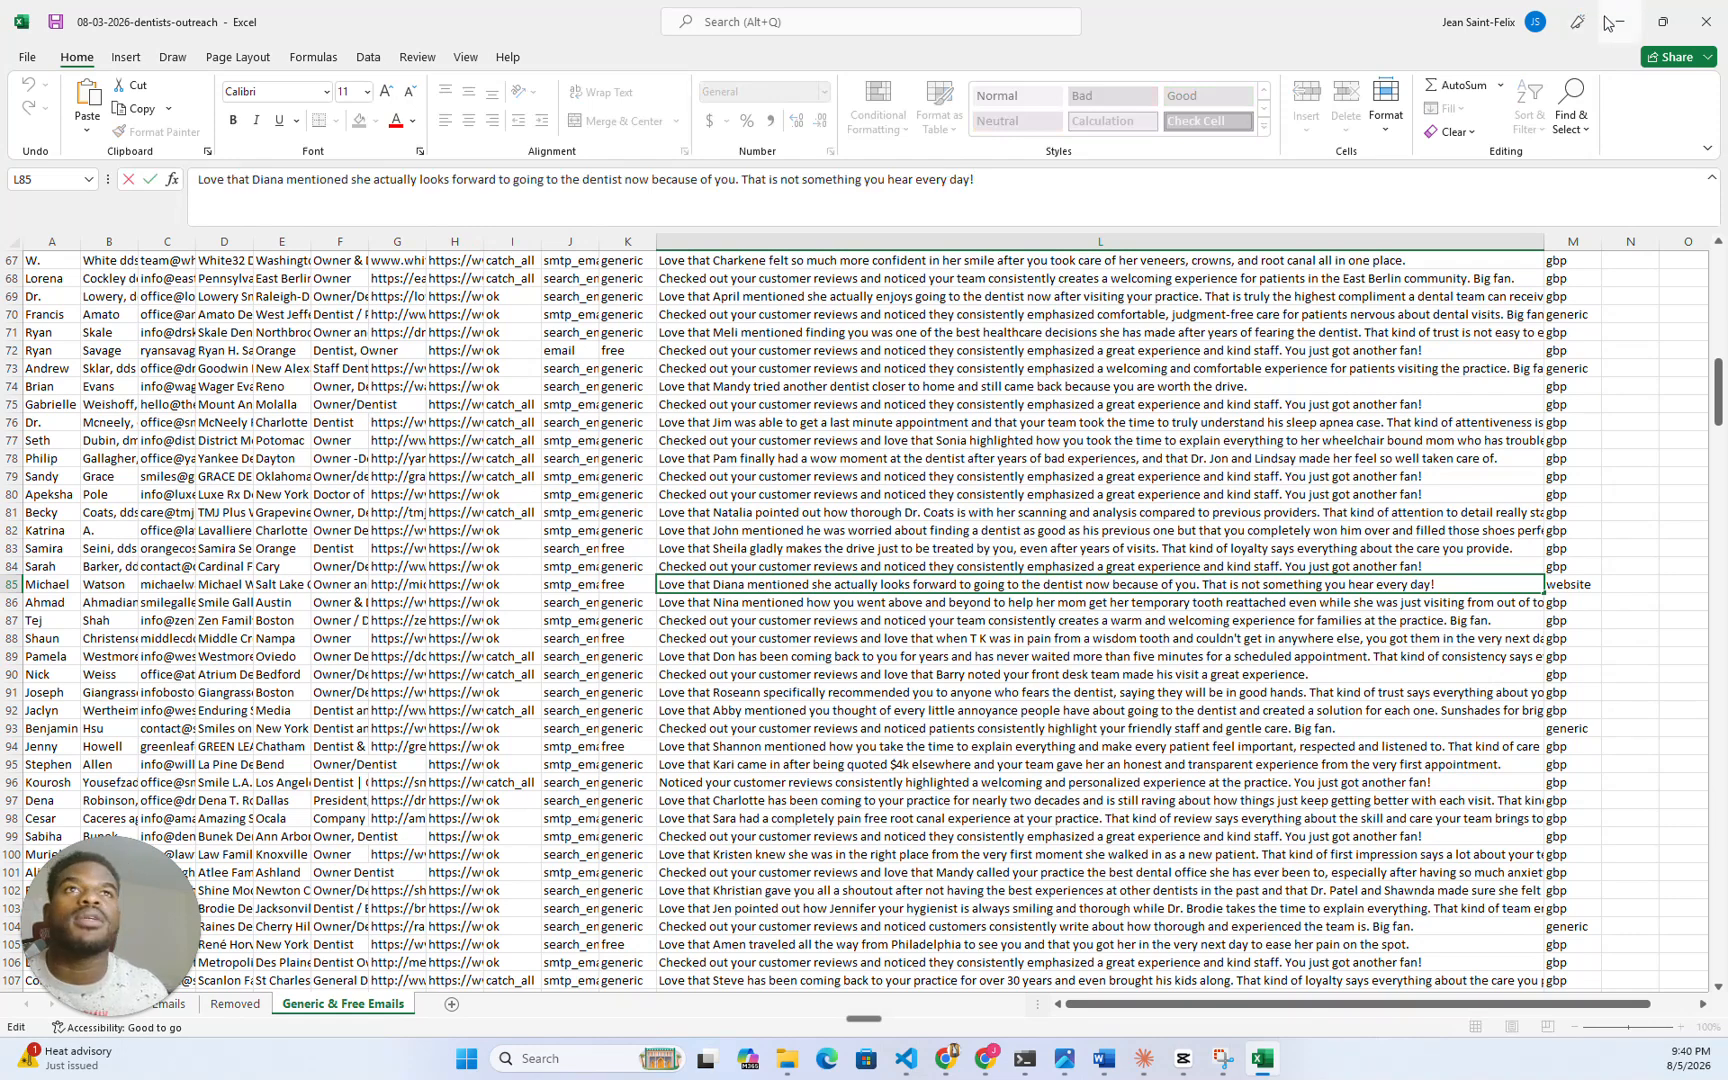
click(905, 1058)
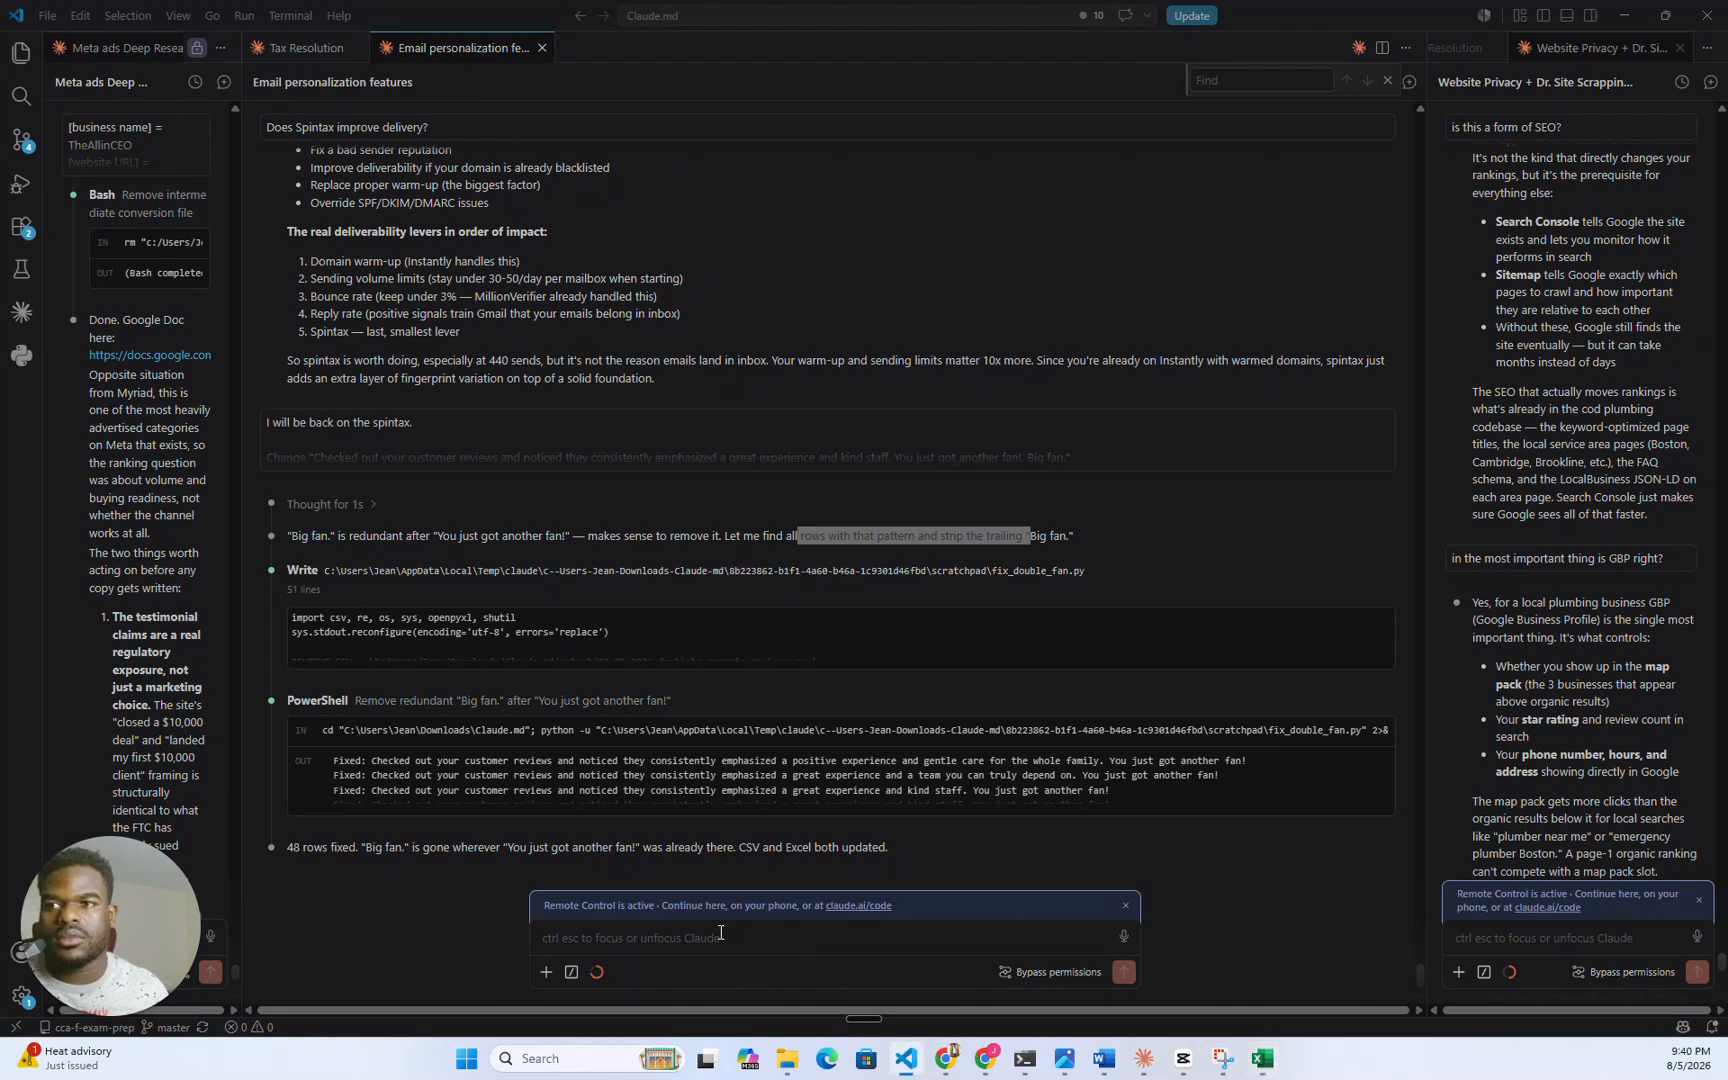
click(701, 938)
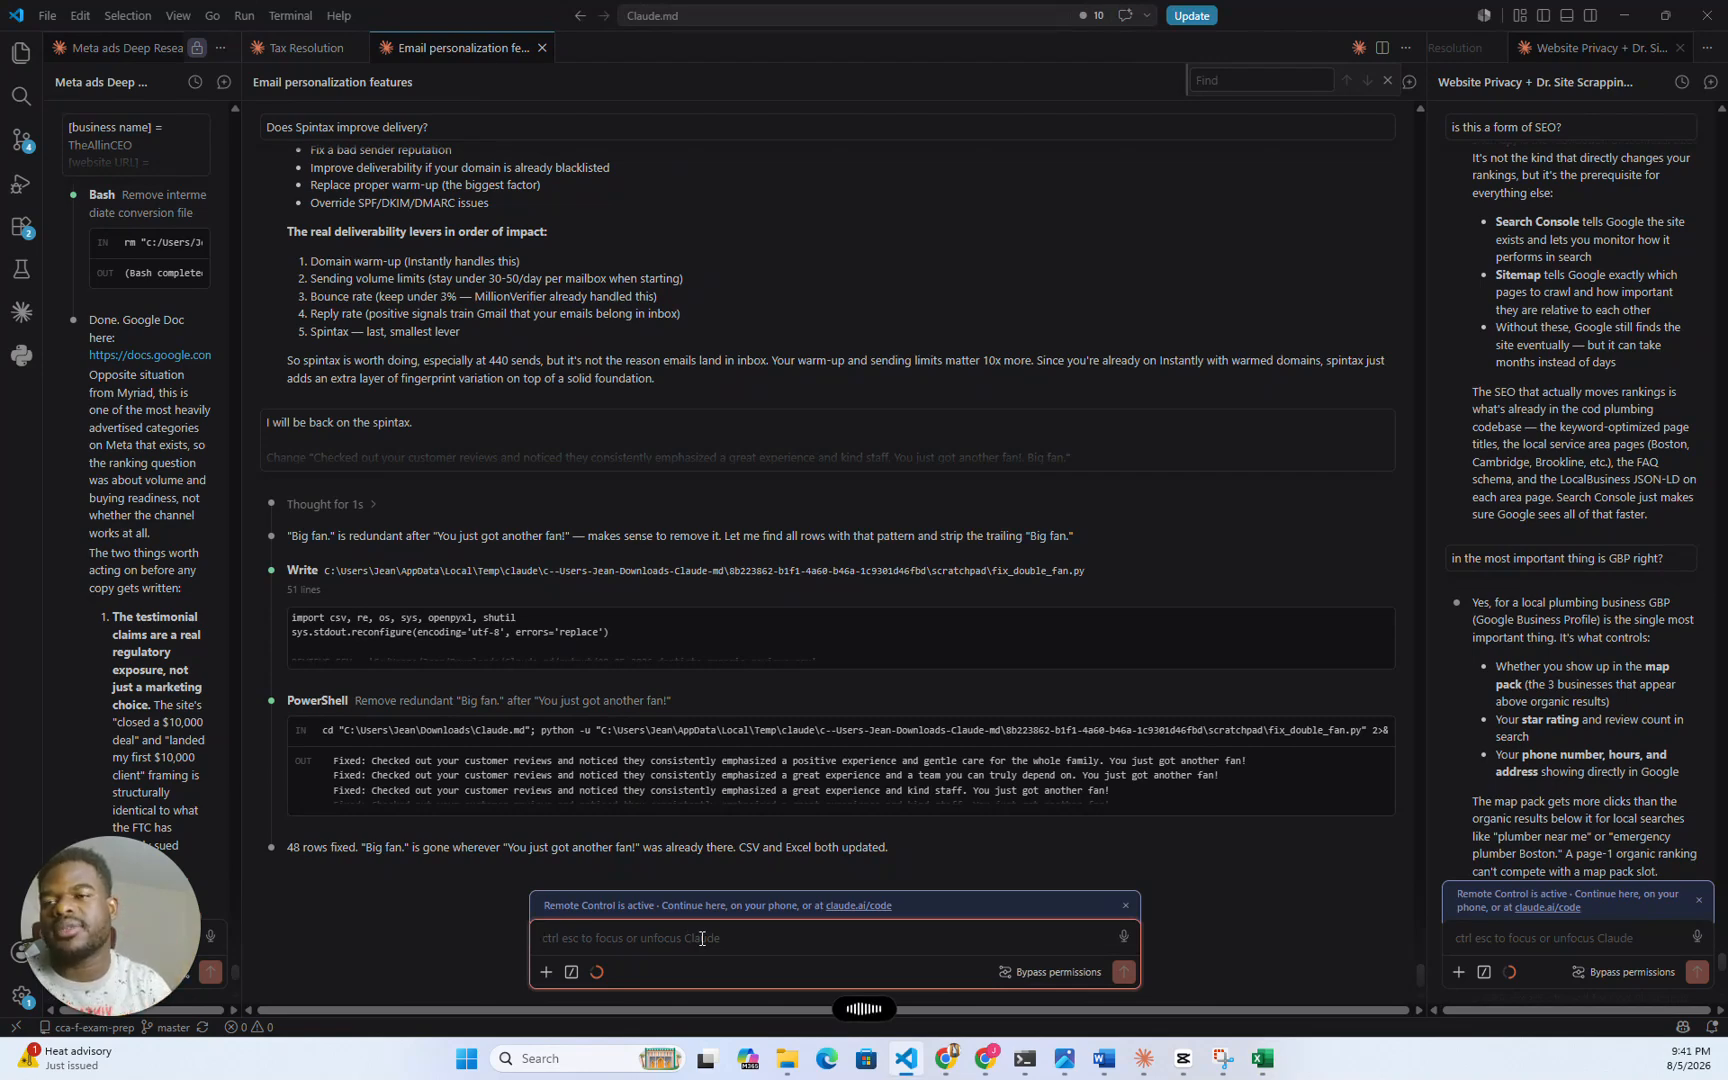
text(how much some of them sound veteranizing. For example, this one here)
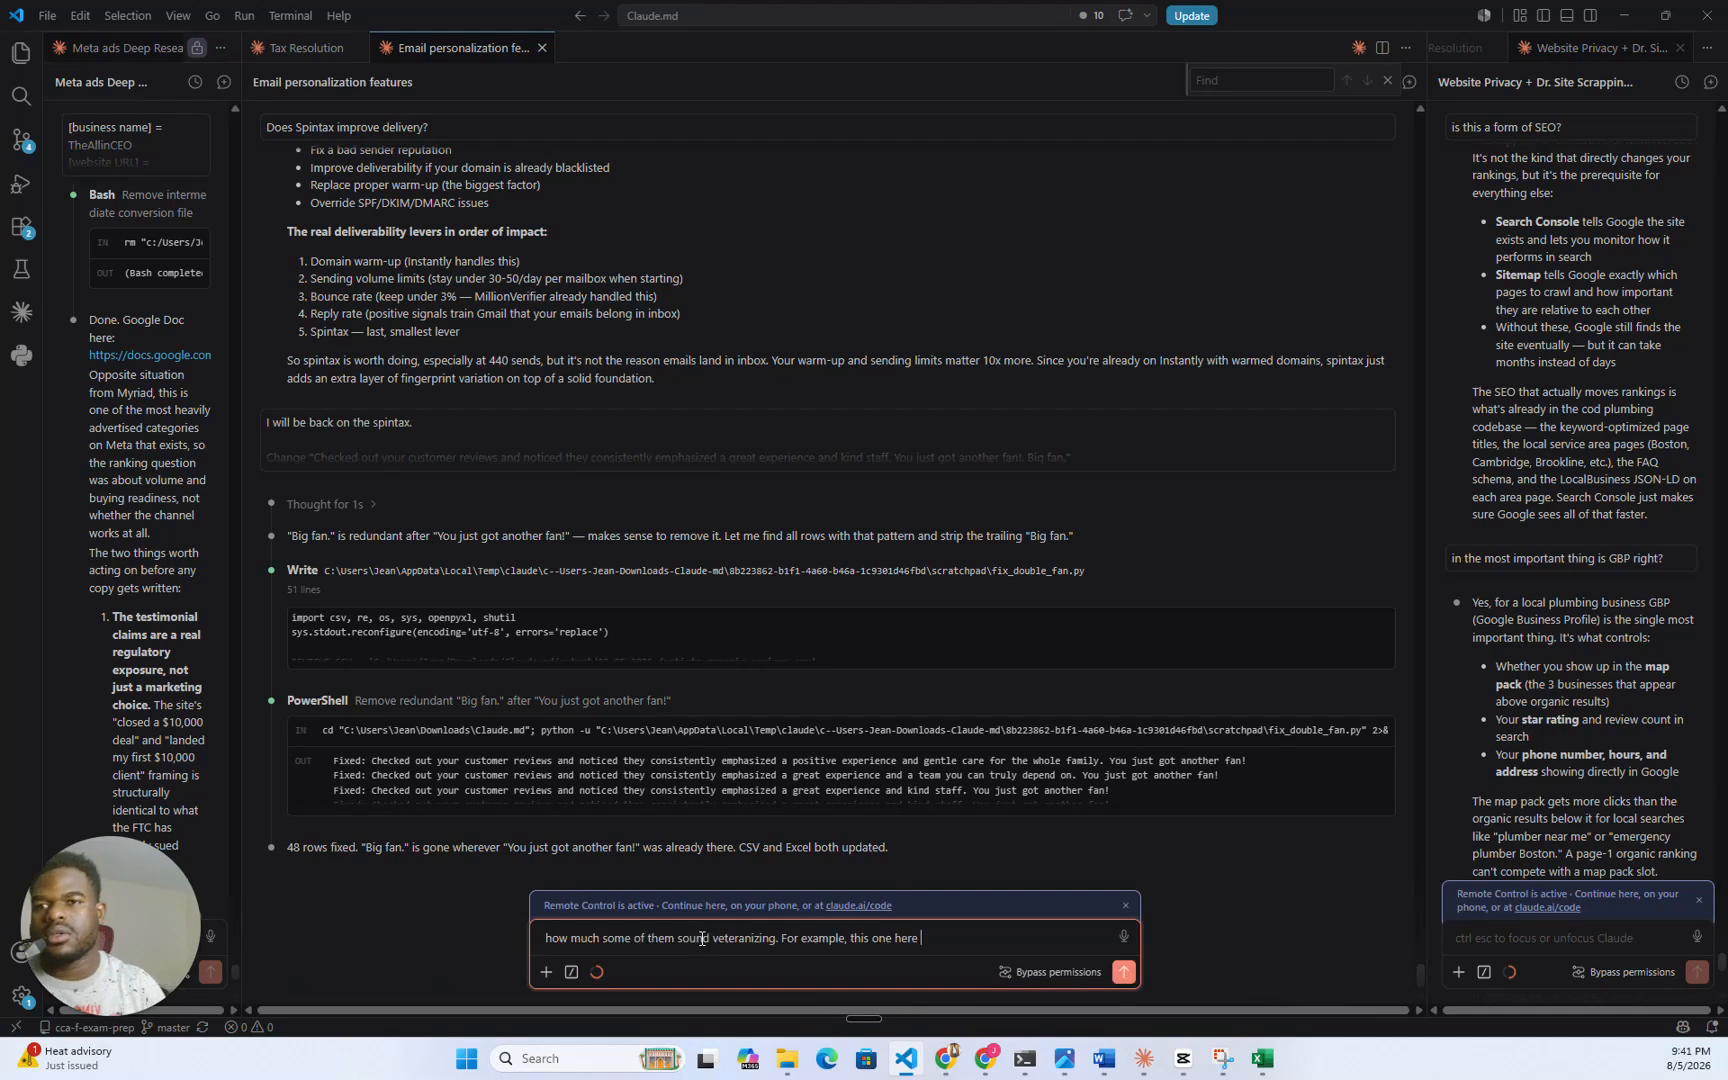
key(shift+Return)
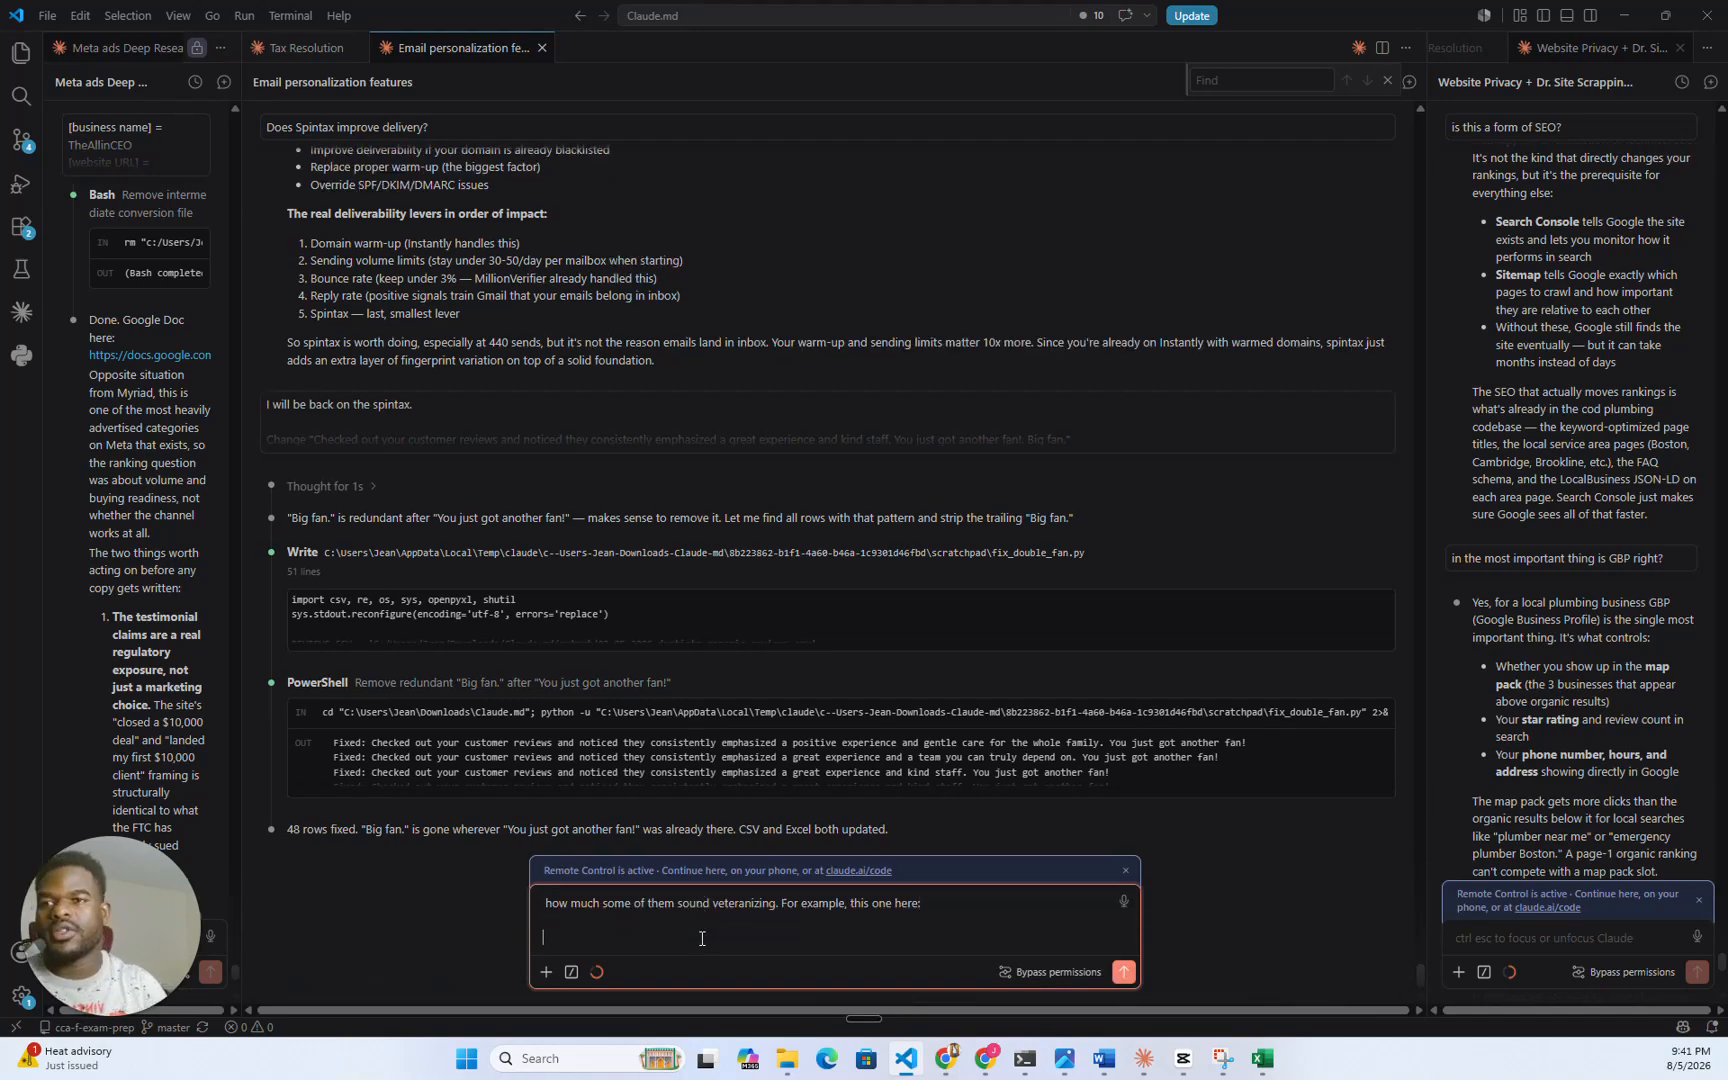
- Quote the copied row 85 text in the message, add "What do you think?" and send it to Claude
text(")
text(Love that Diana mentioned she actually looks forward to going to the dentist now because of you. That is not something you hear every day!)
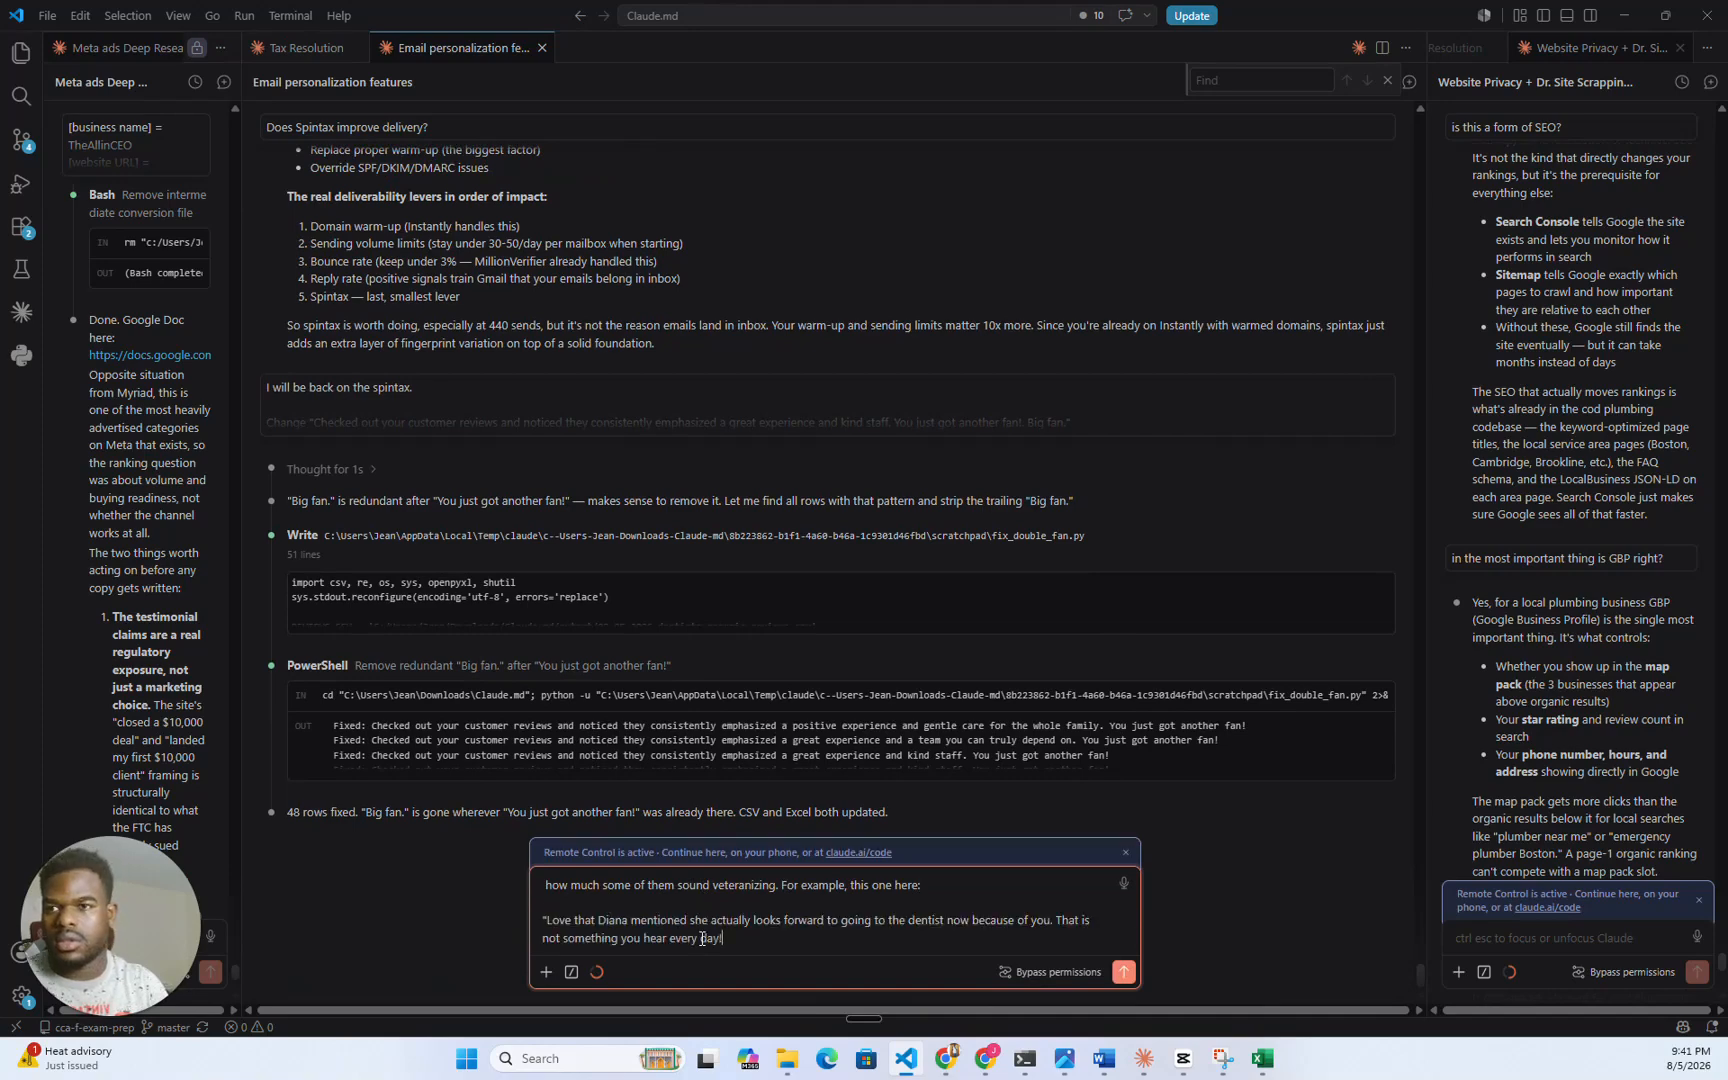
text(")
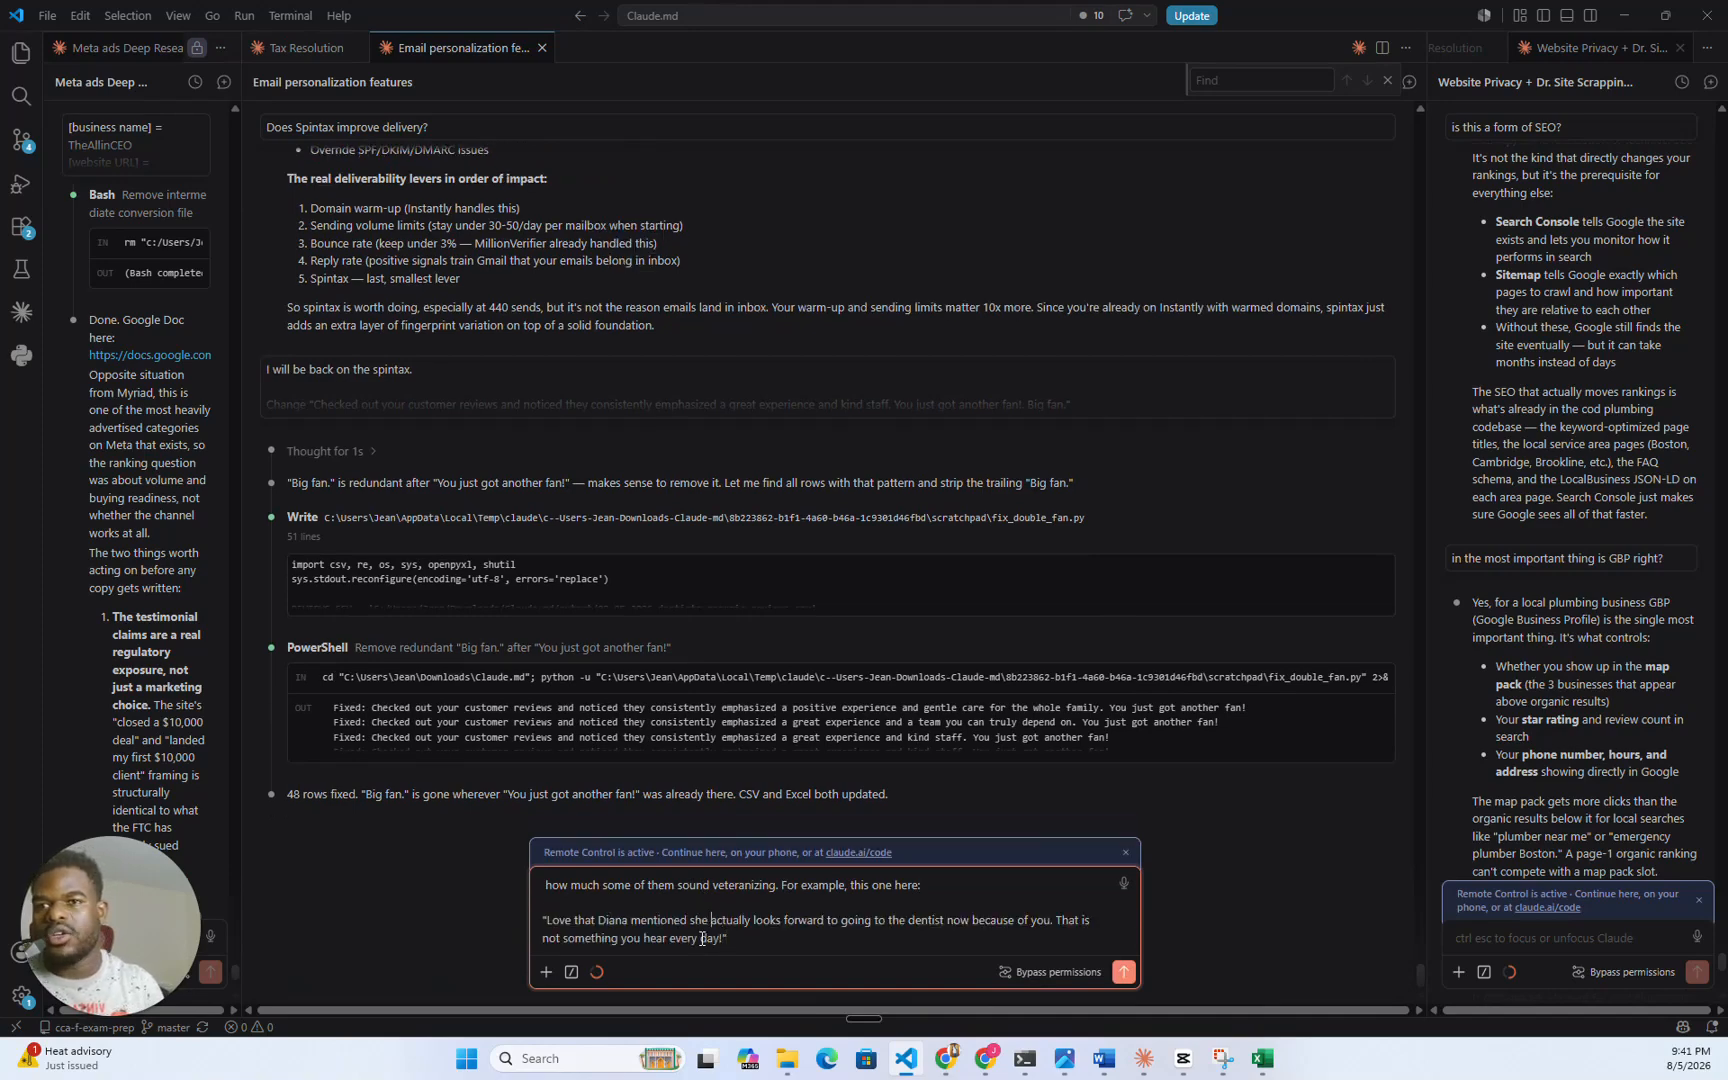
key(shift+Return)
key(shift+Return)
text(What do you th)
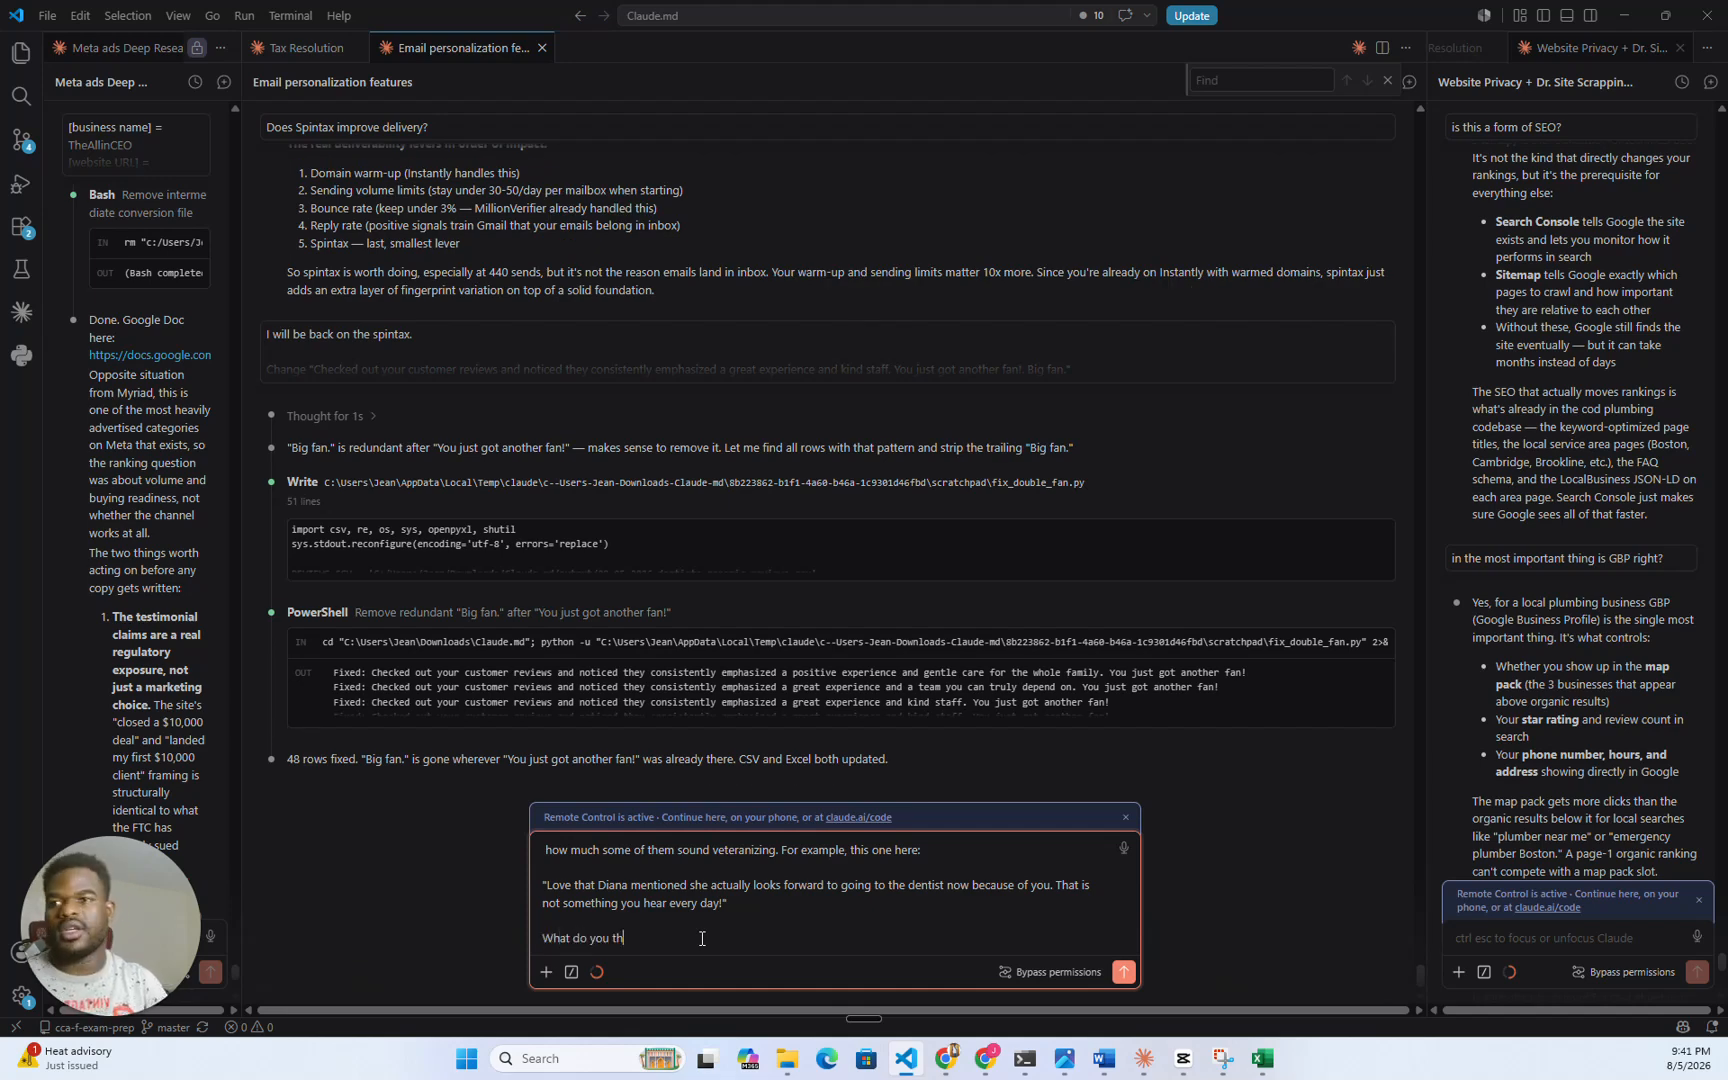
text(ink?>)
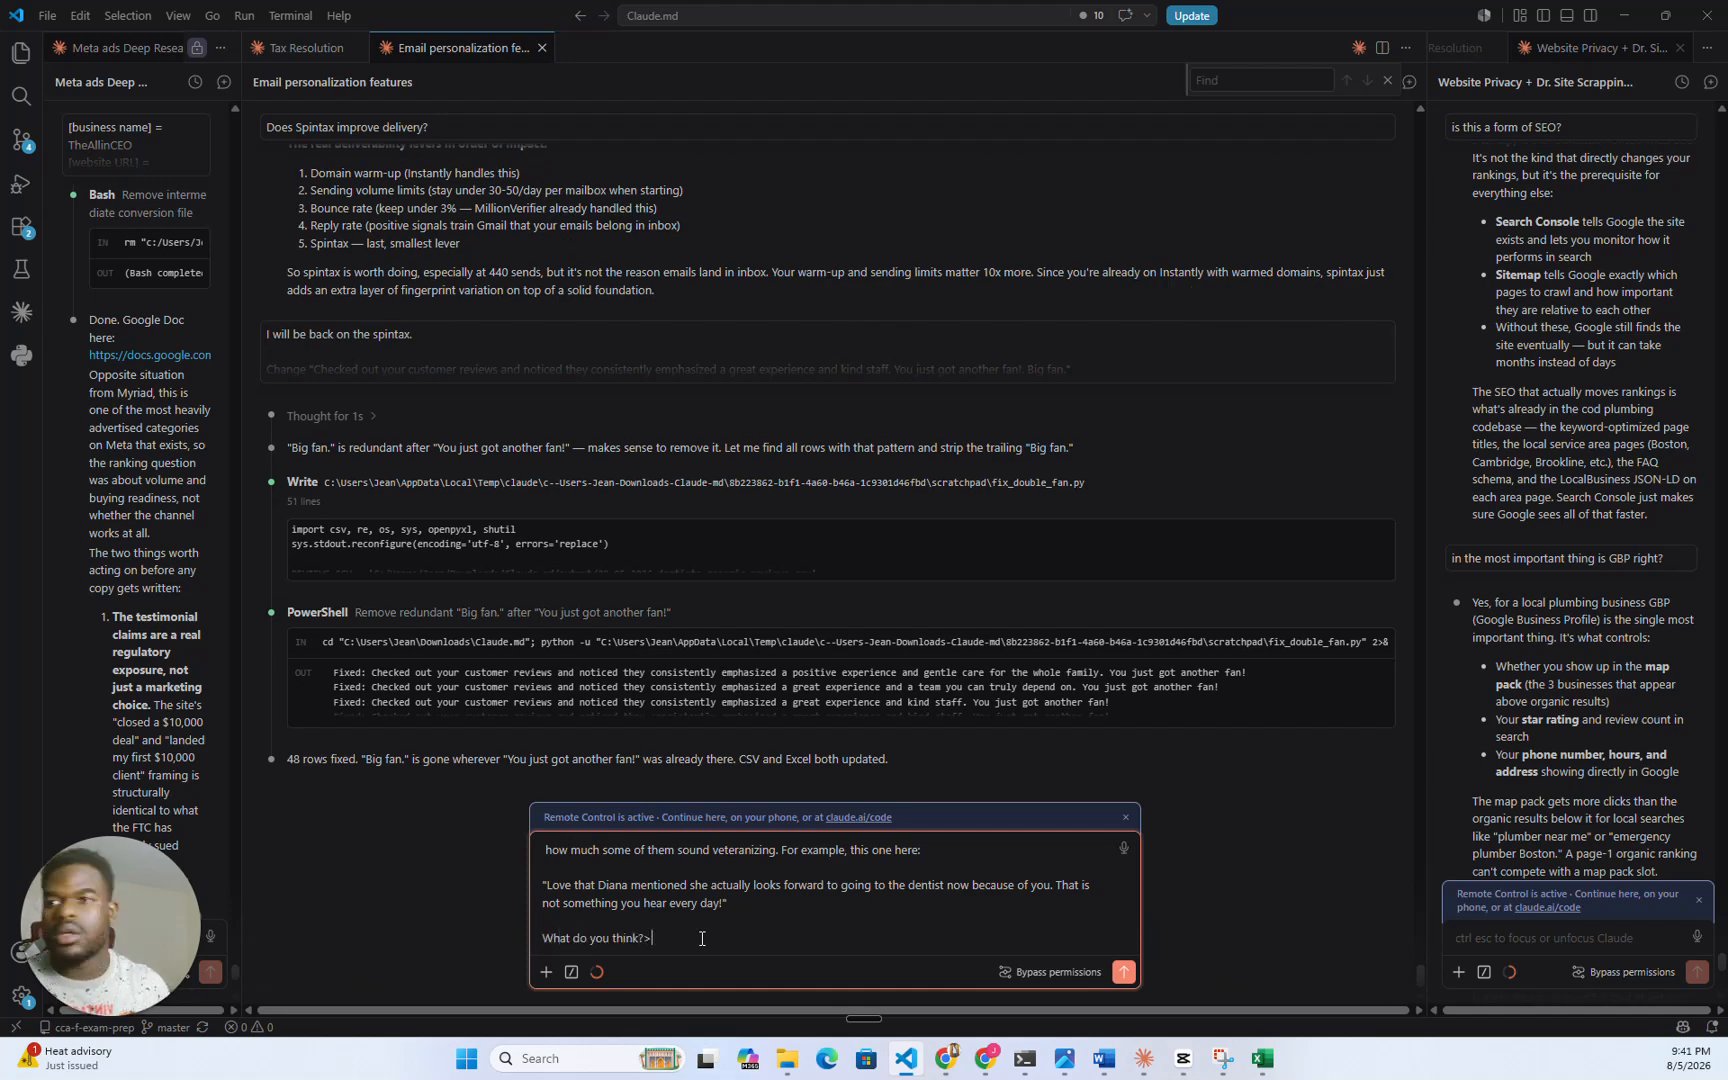
key(BackSpace)
key(Return)
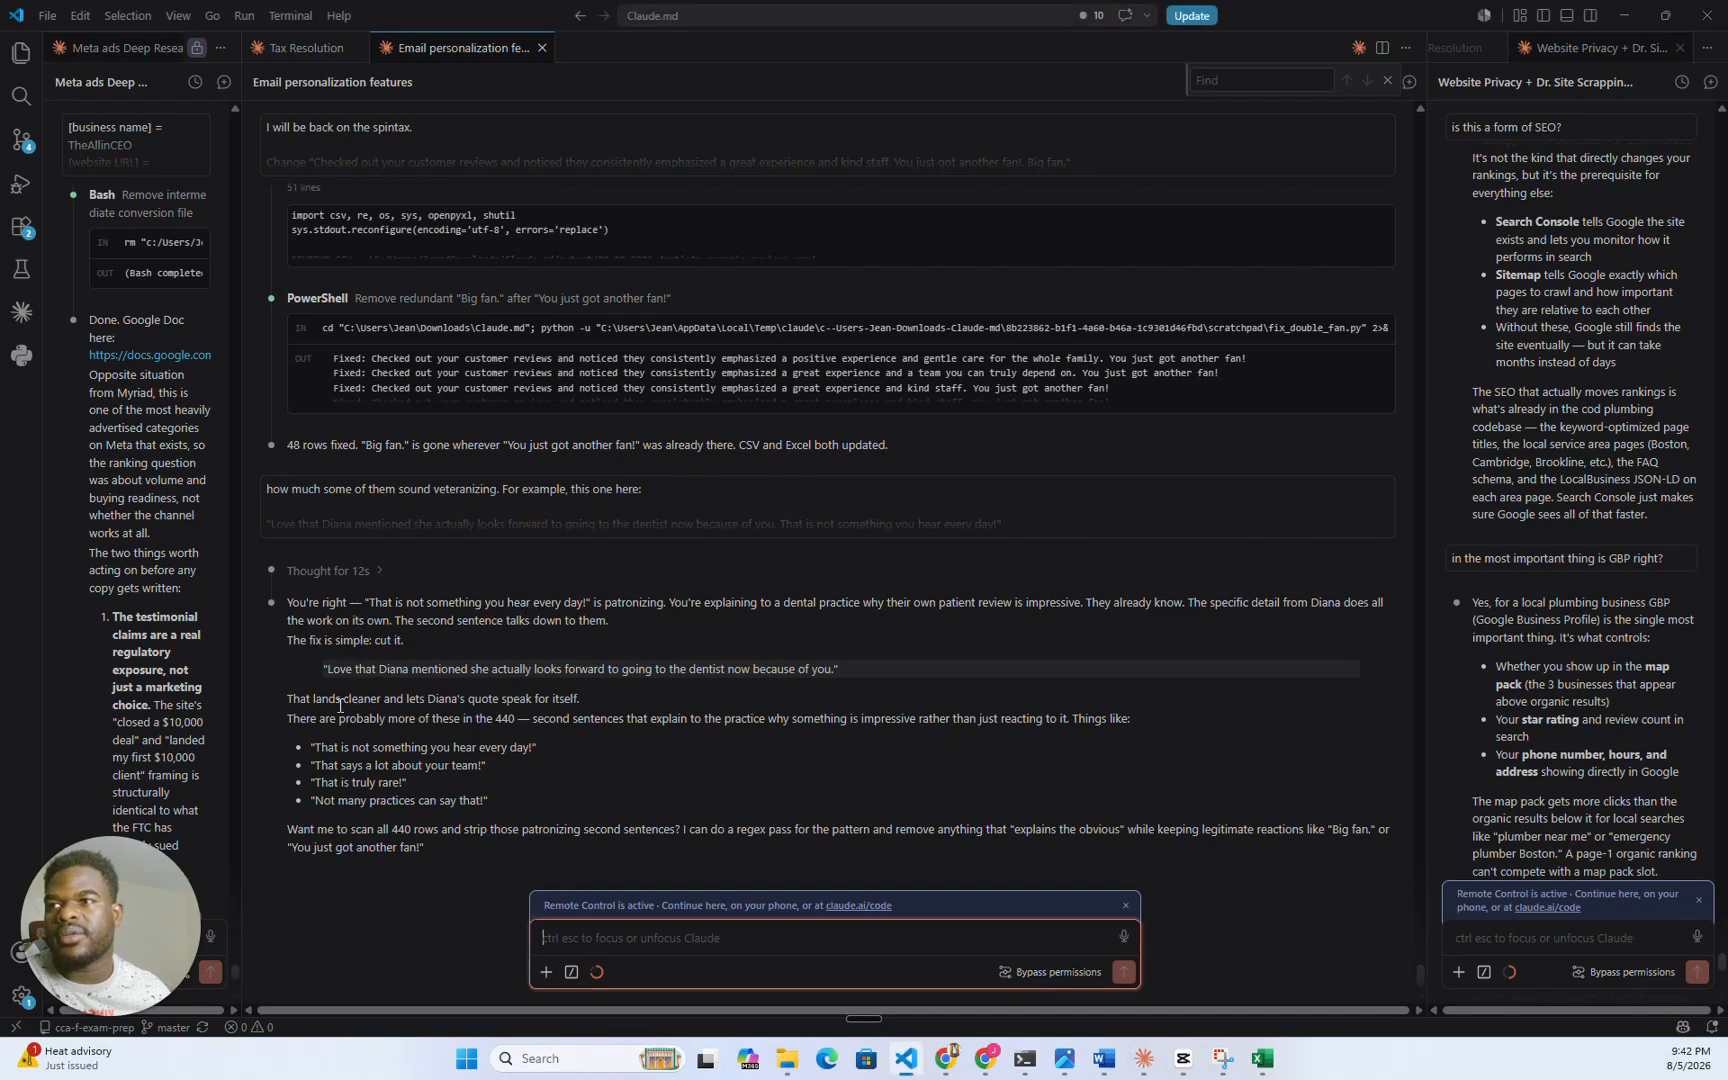
- Read Claude's reply about patronizing second sentences and its offer to scan all rows, and ready the chat for a response
drag(293, 698, 585, 706)
click(469, 733)
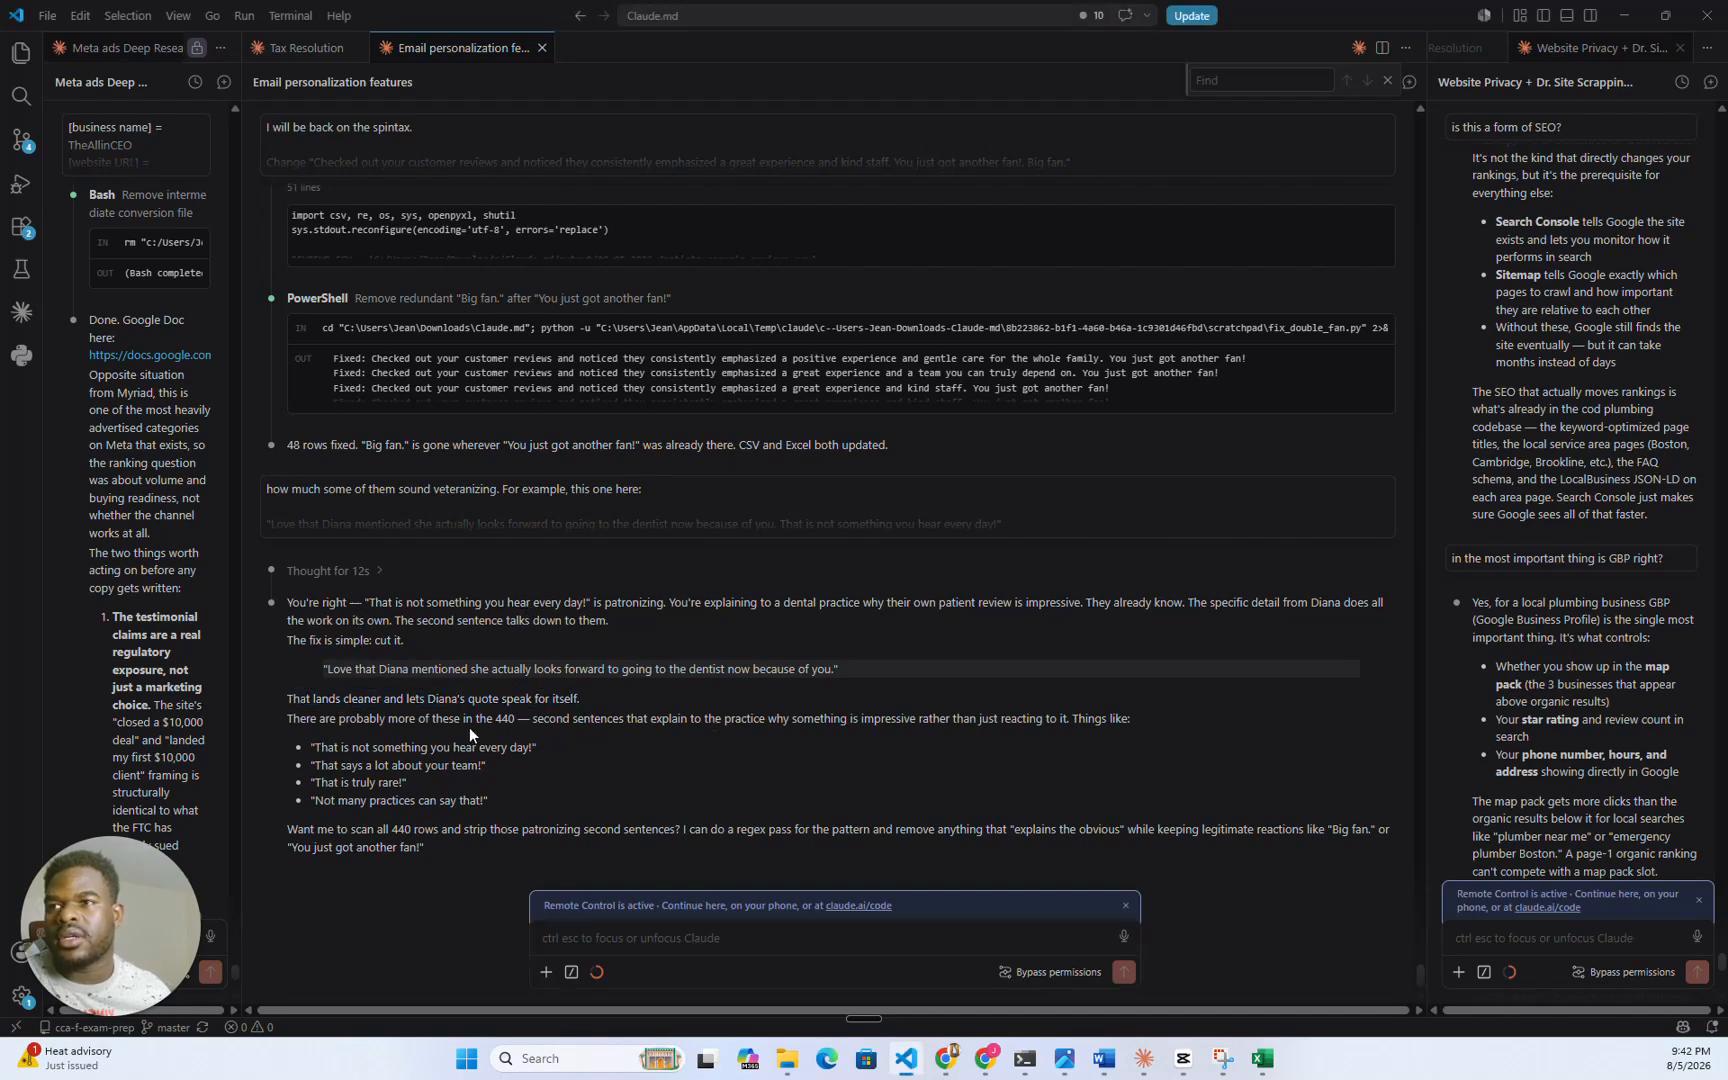
drag(360, 722, 732, 716)
click(537, 737)
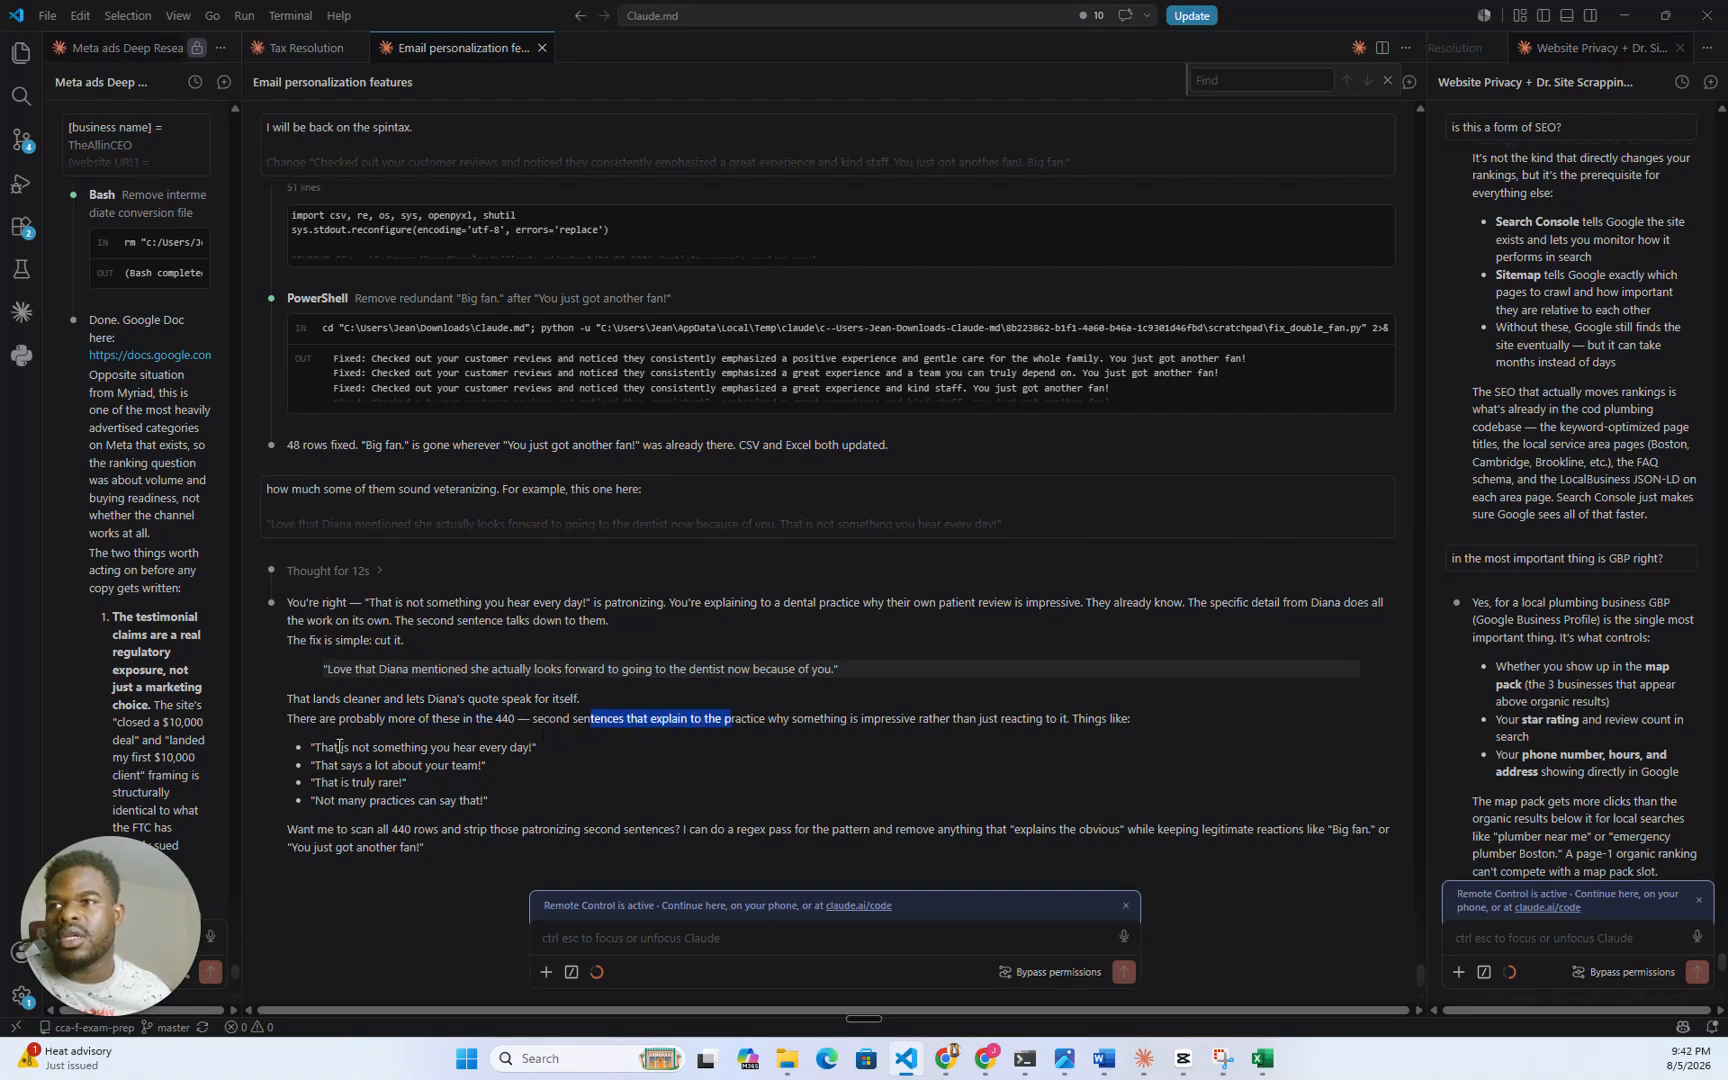
drag(320, 747, 480, 747)
double_click(484, 747)
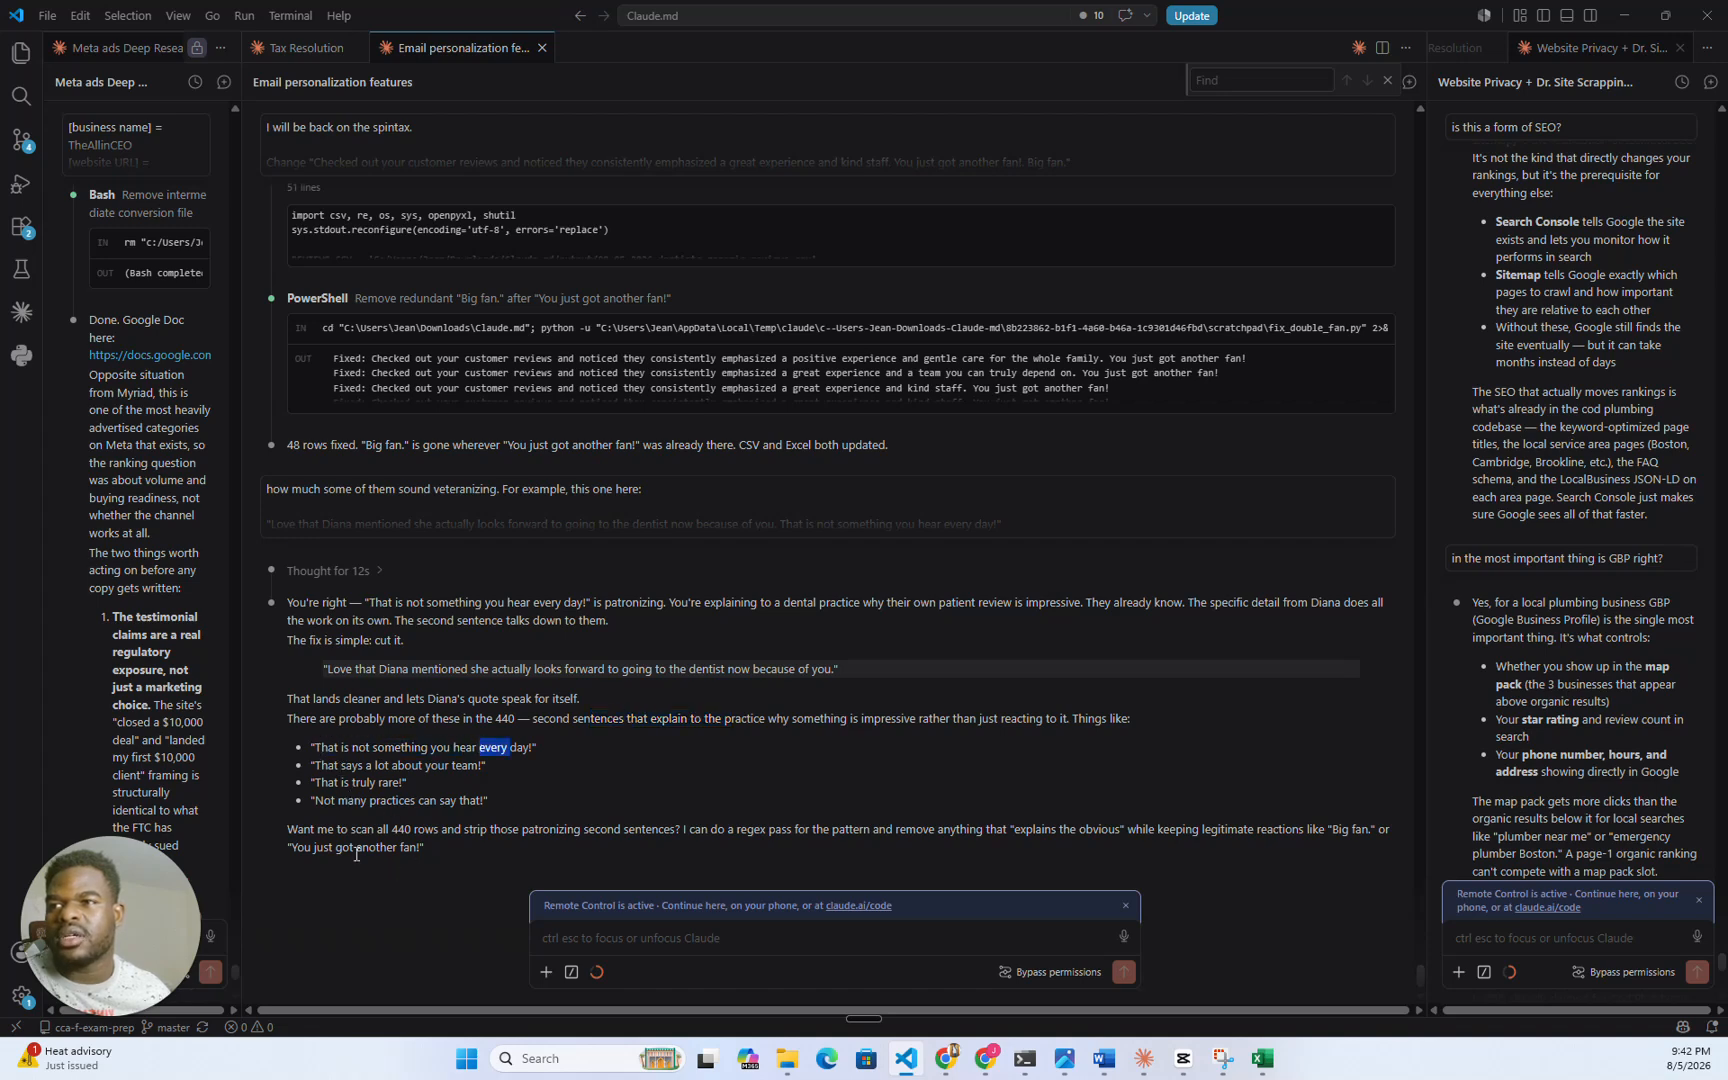
drag(304, 847, 638, 832)
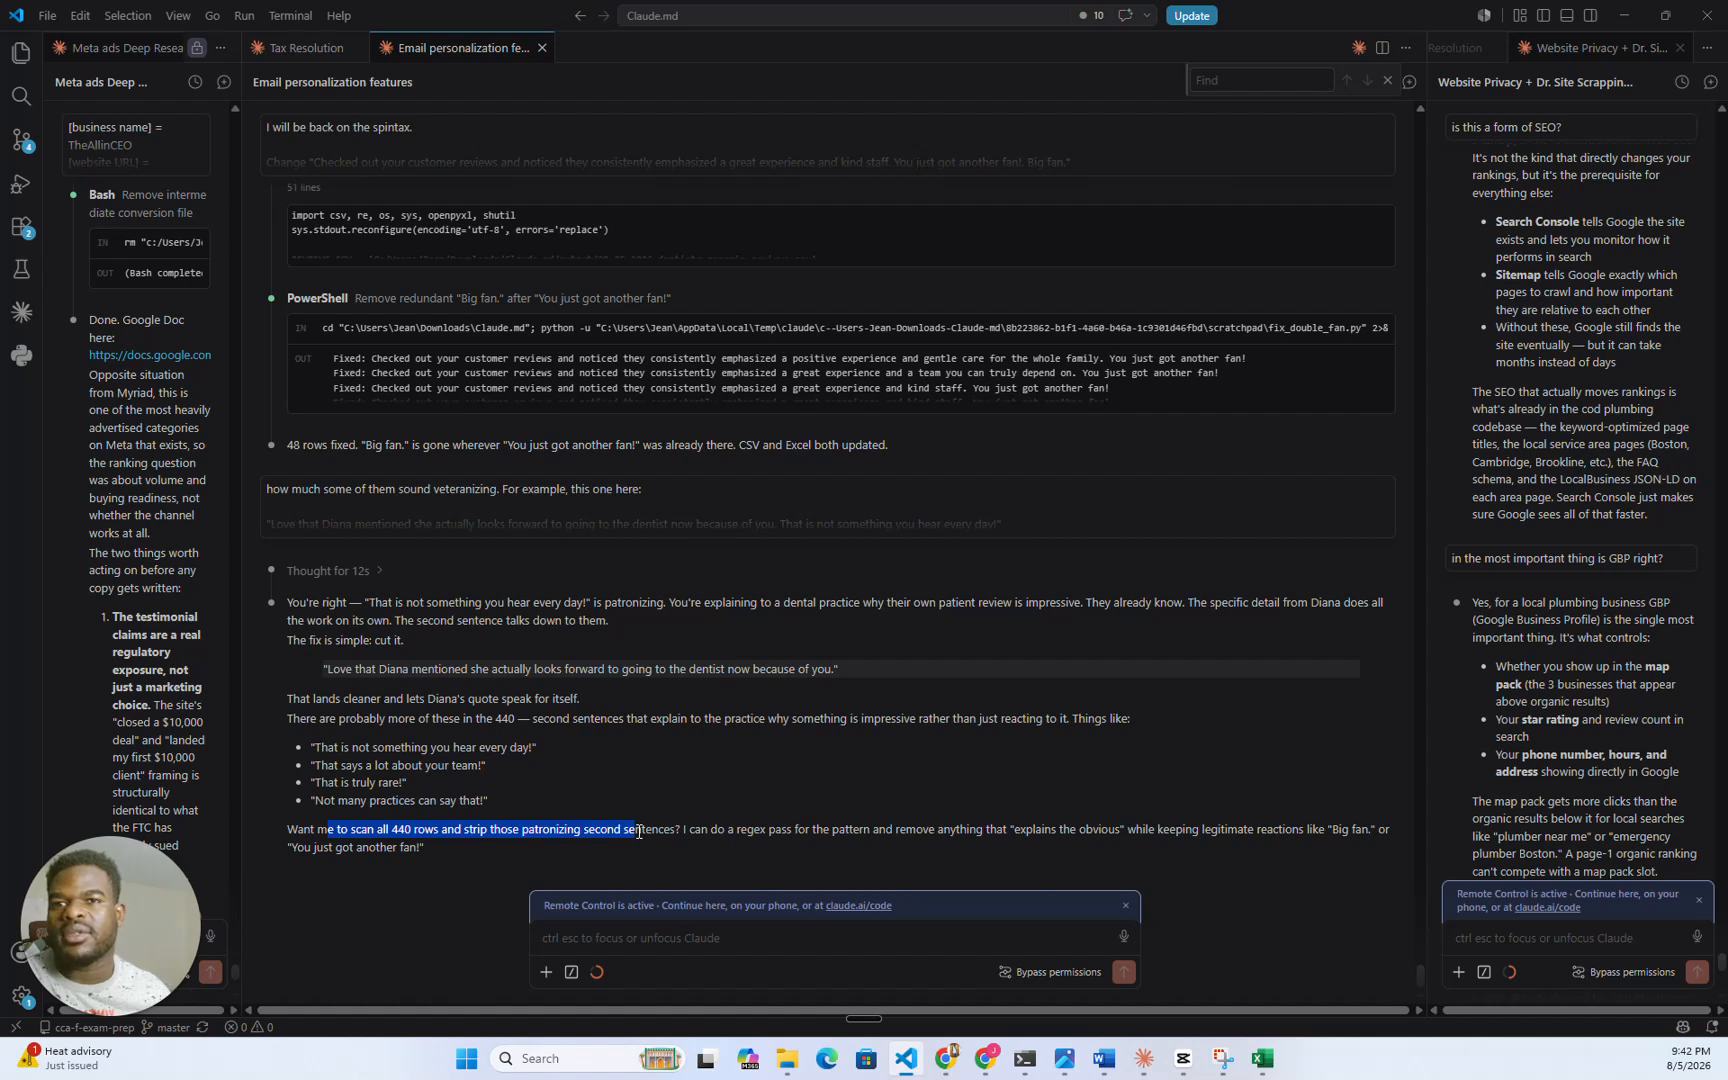
click(698, 938)
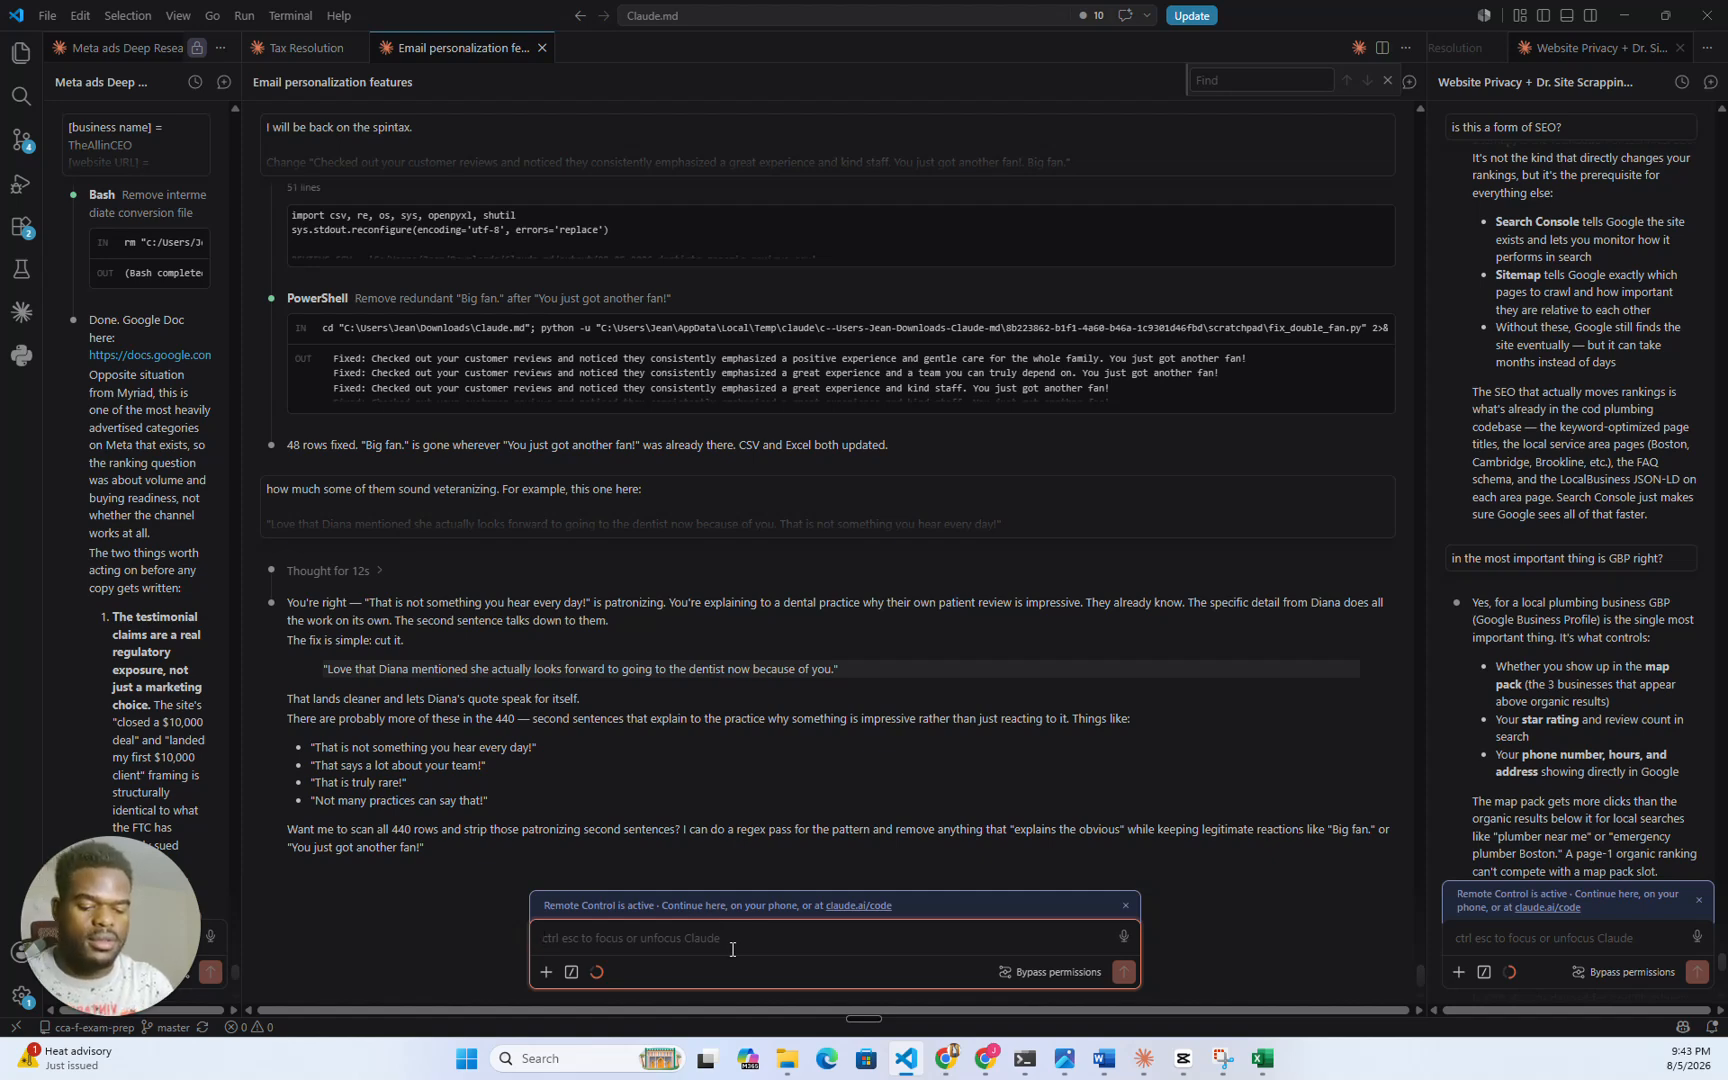
- Reply to Claude with "Change them to "Big fan!"" to have the patronizing second sentences replaced
text(Lea)
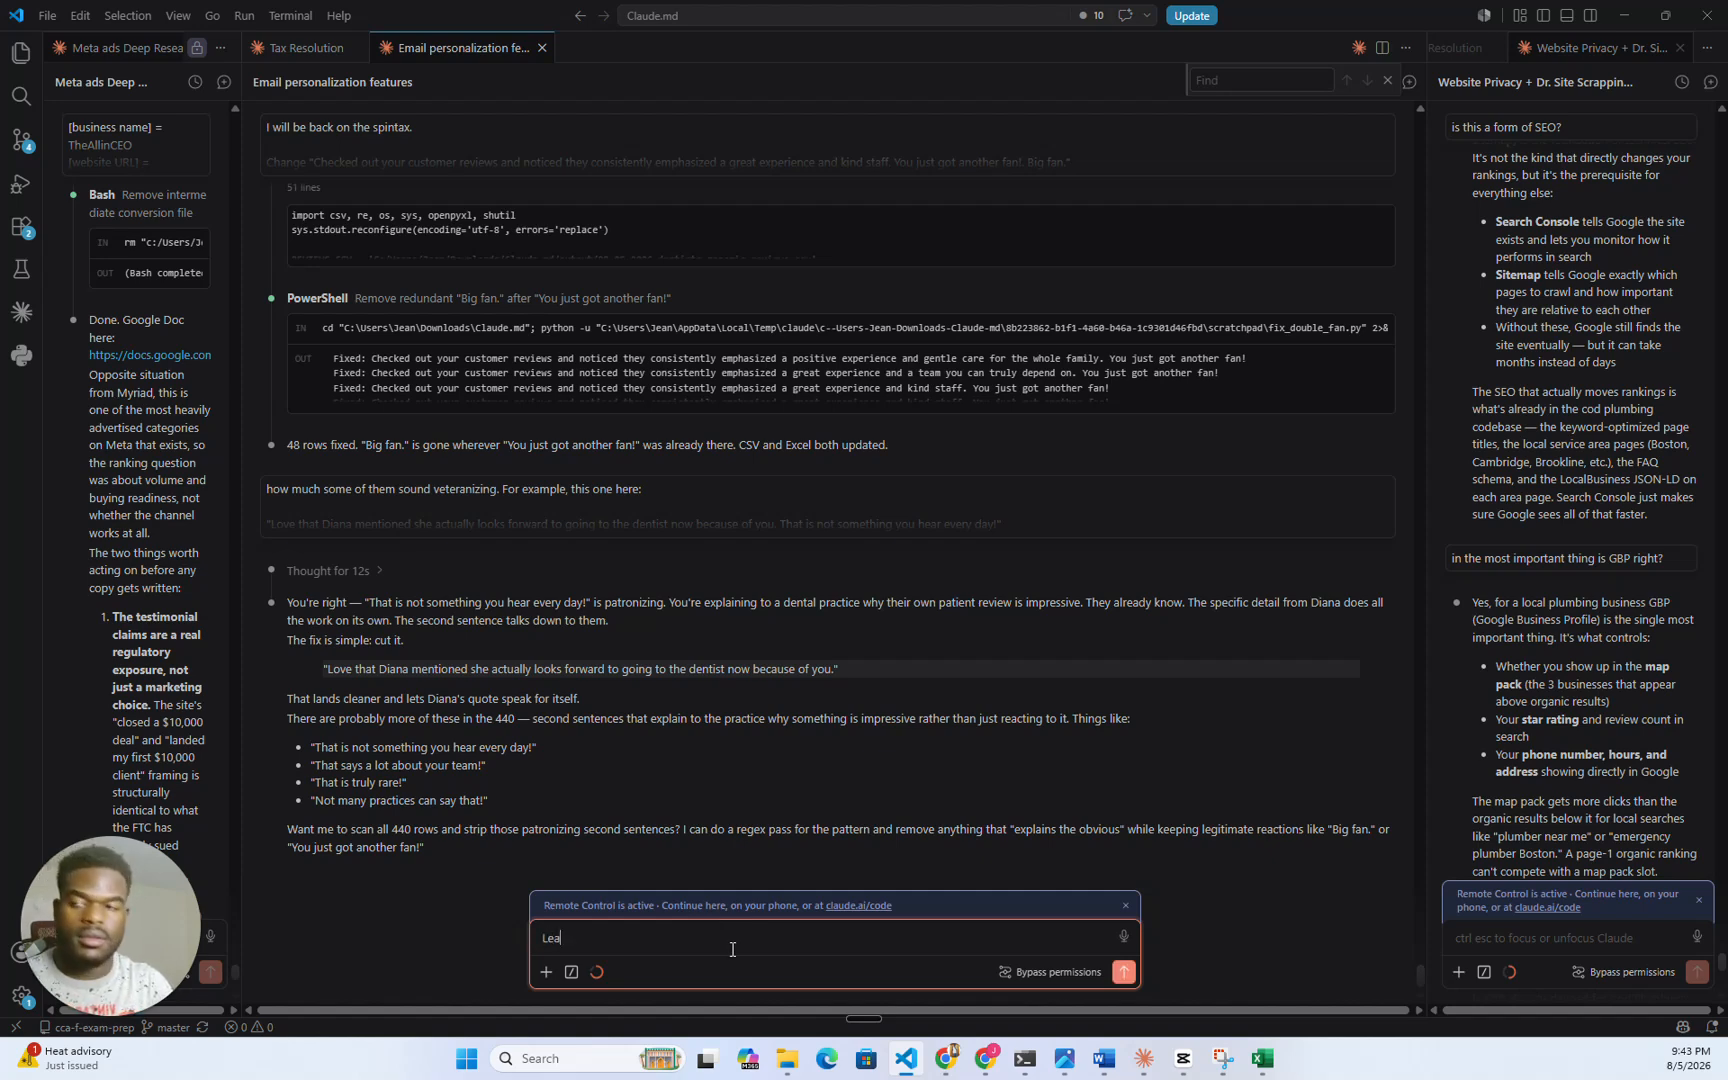
text(ve it as)
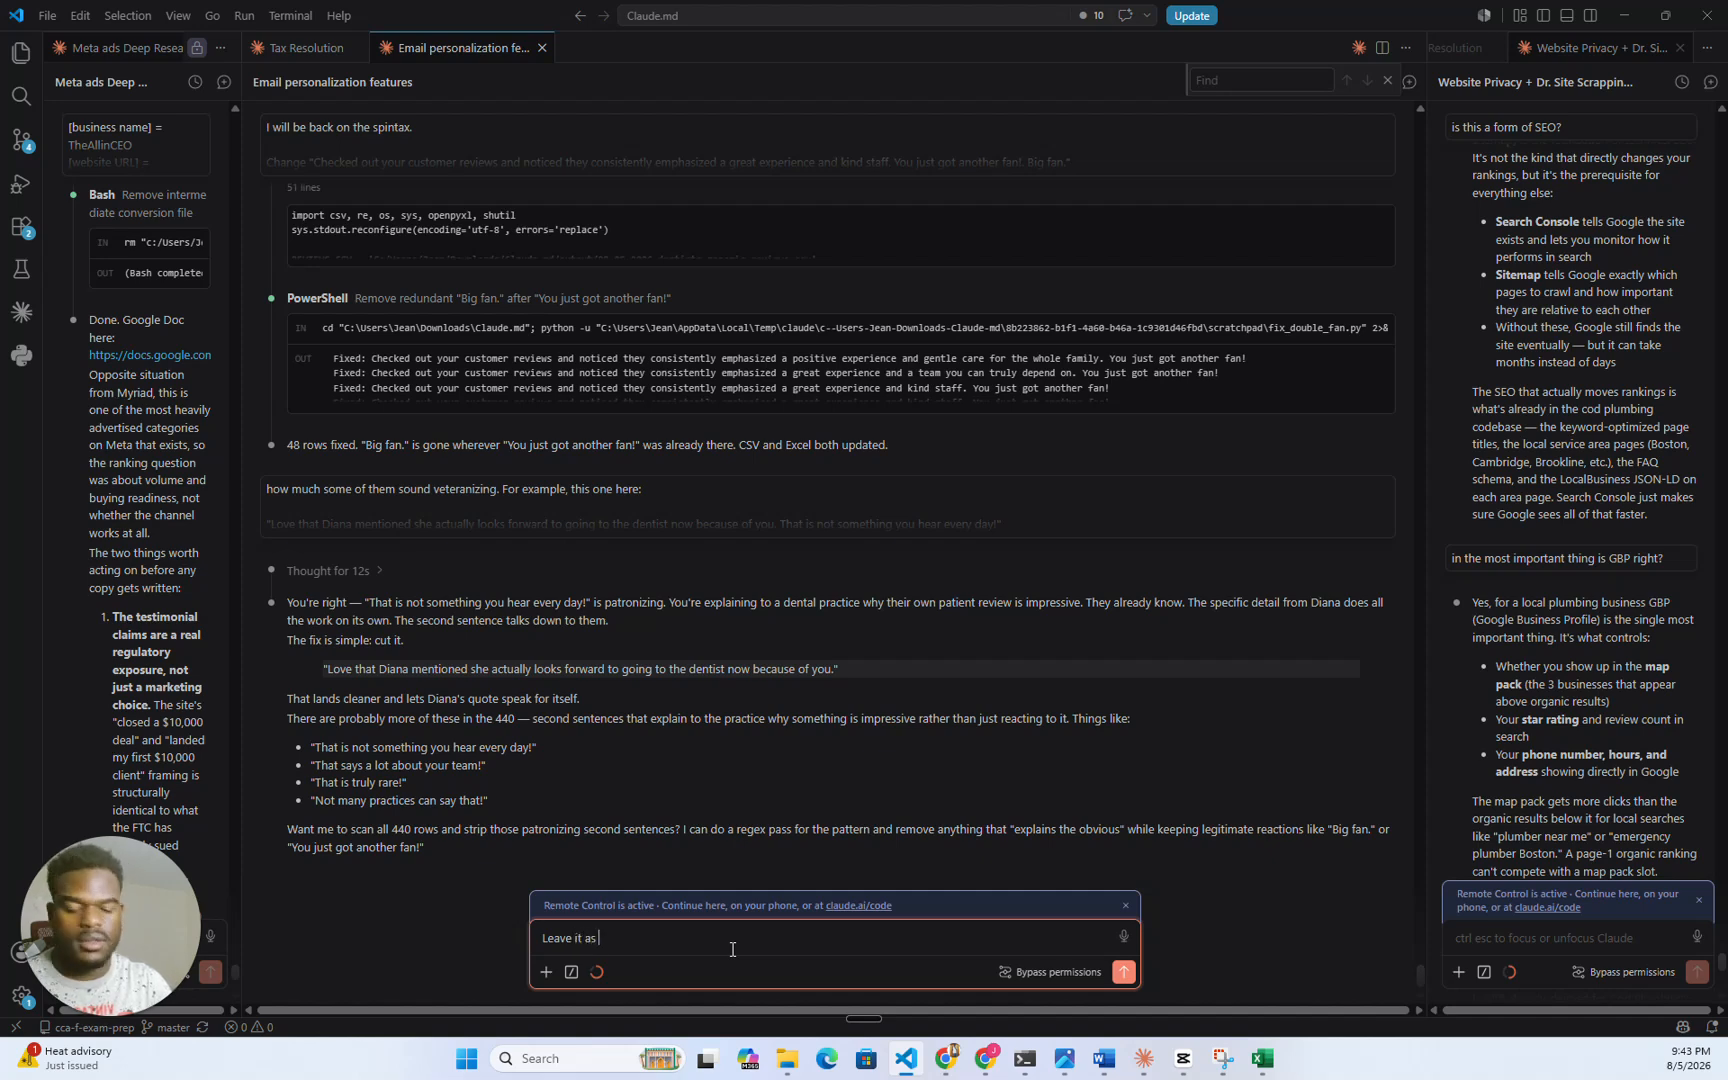
key(ctrl+a)
text(Cha)
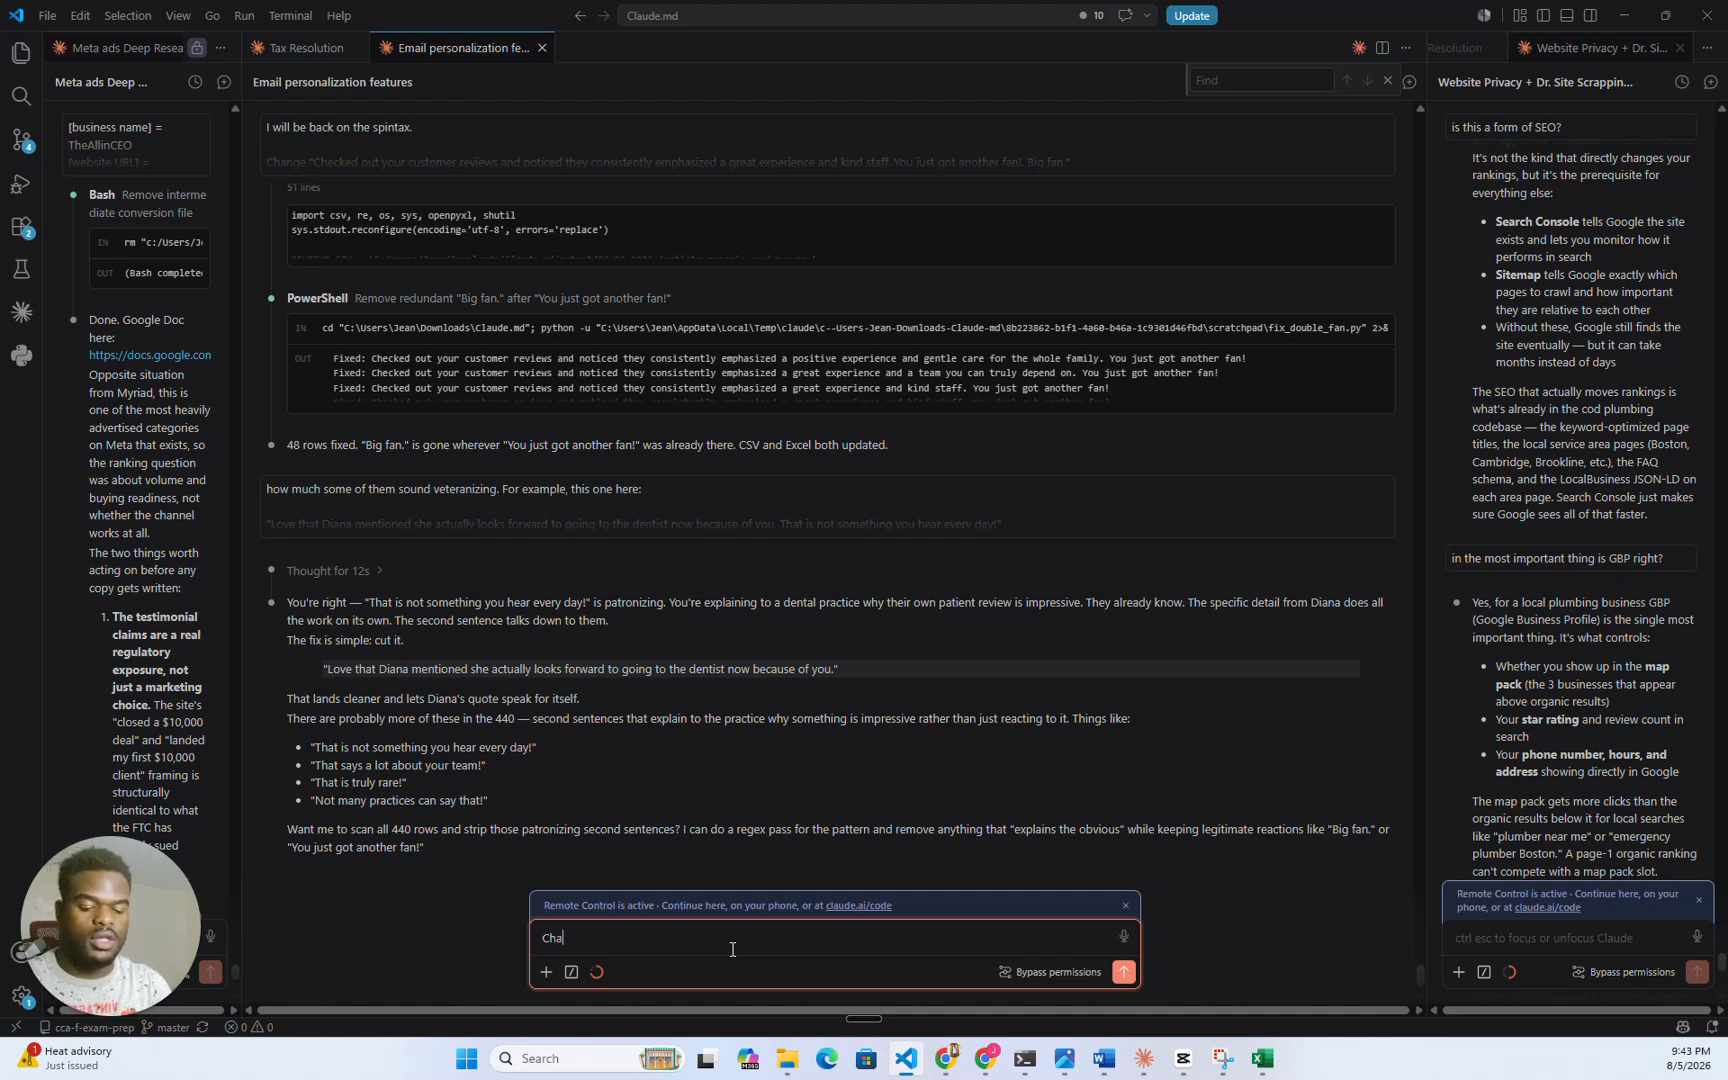
text(nge them to )
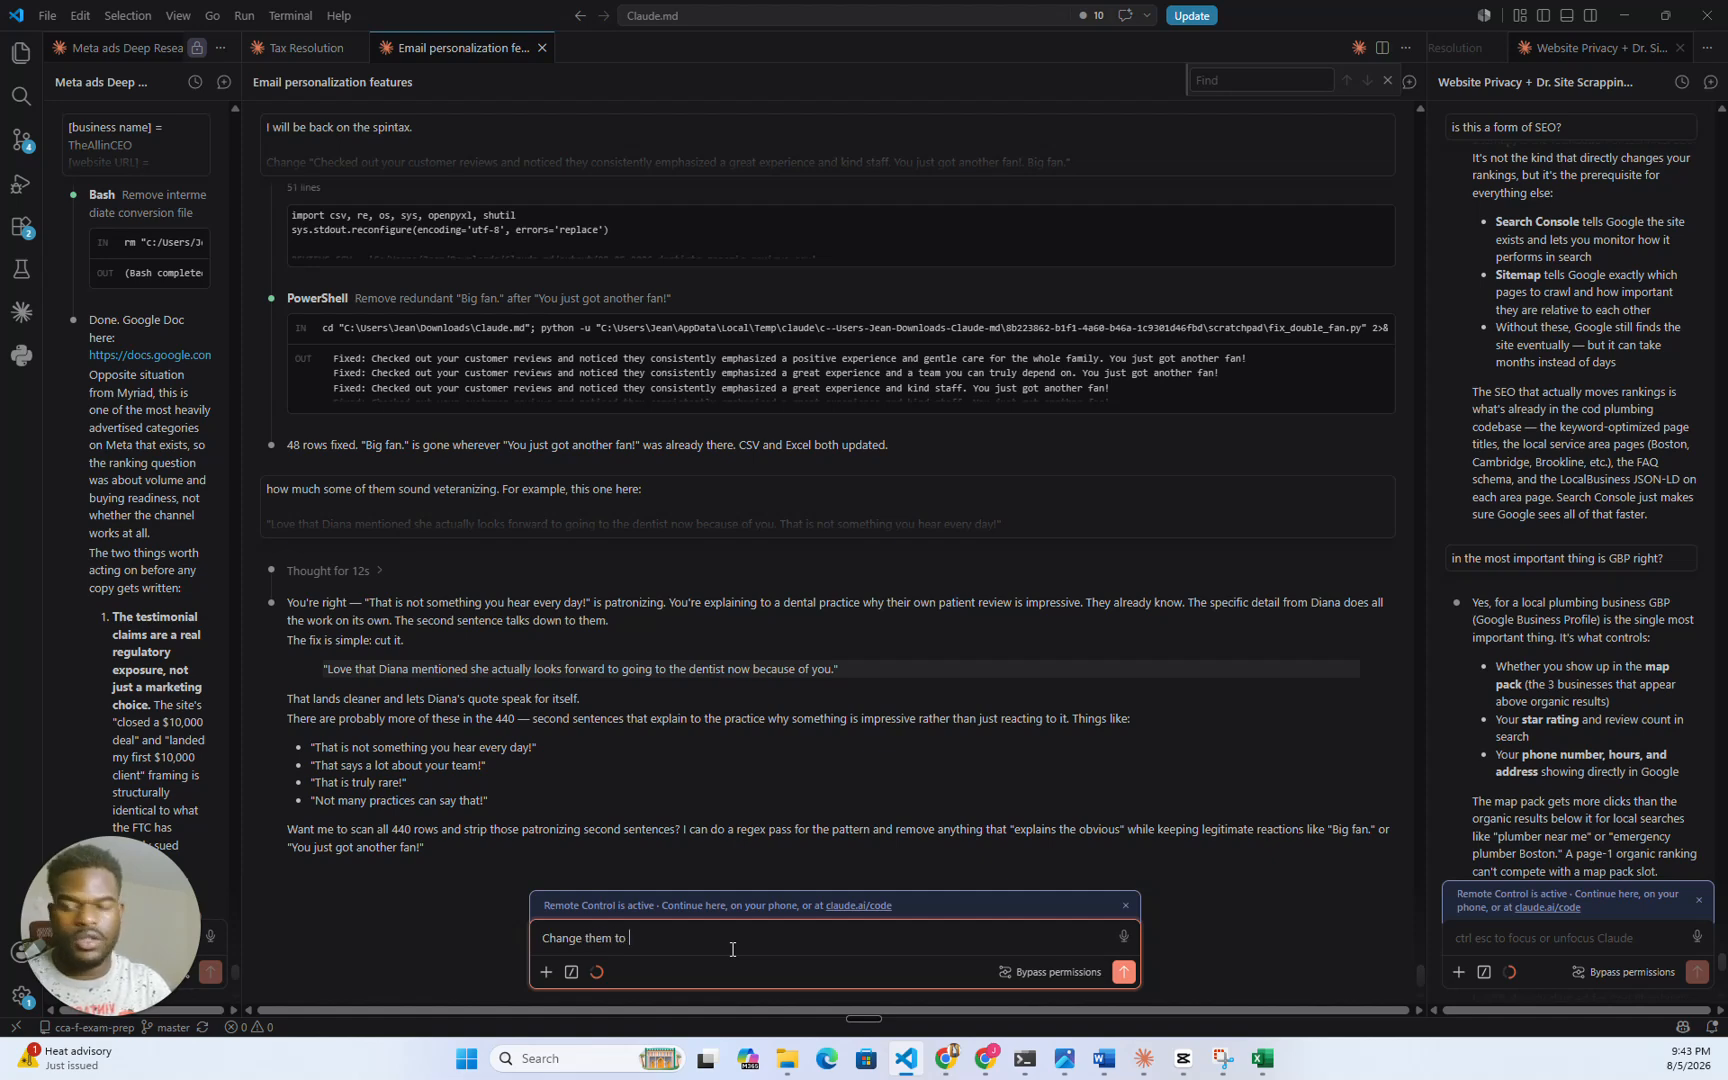
text("Big fan!")
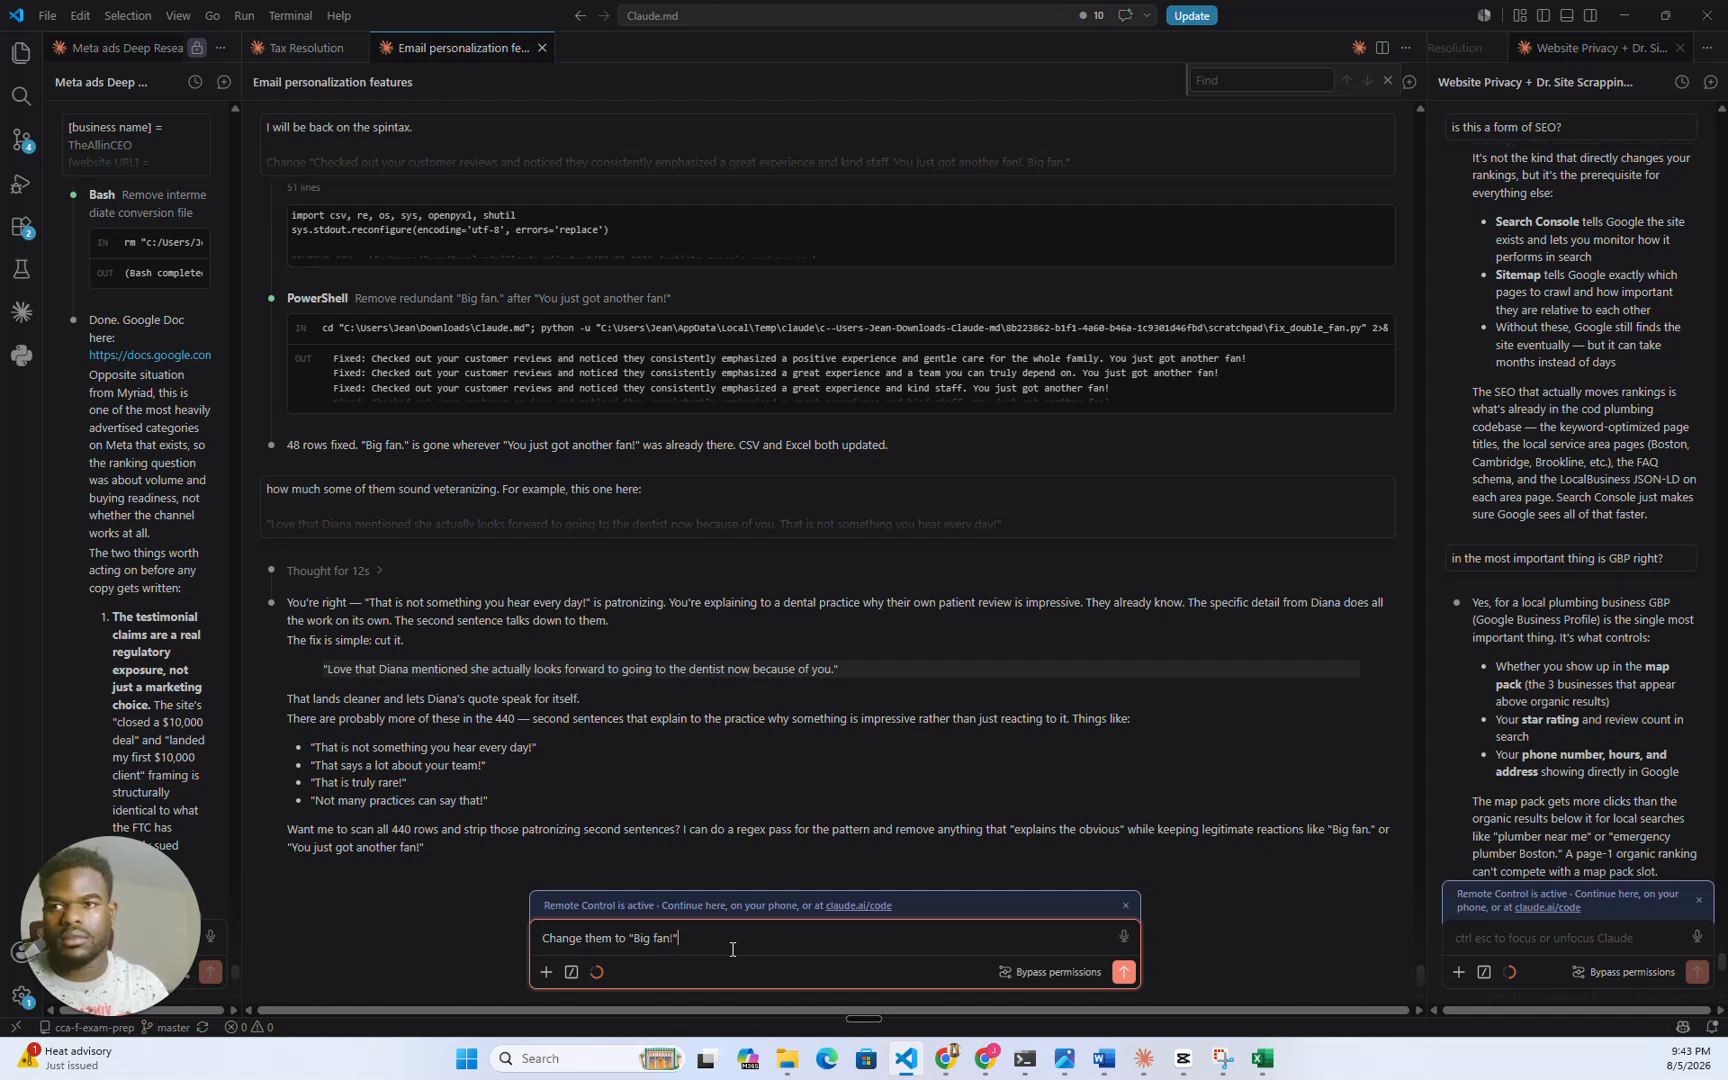
key(Return)
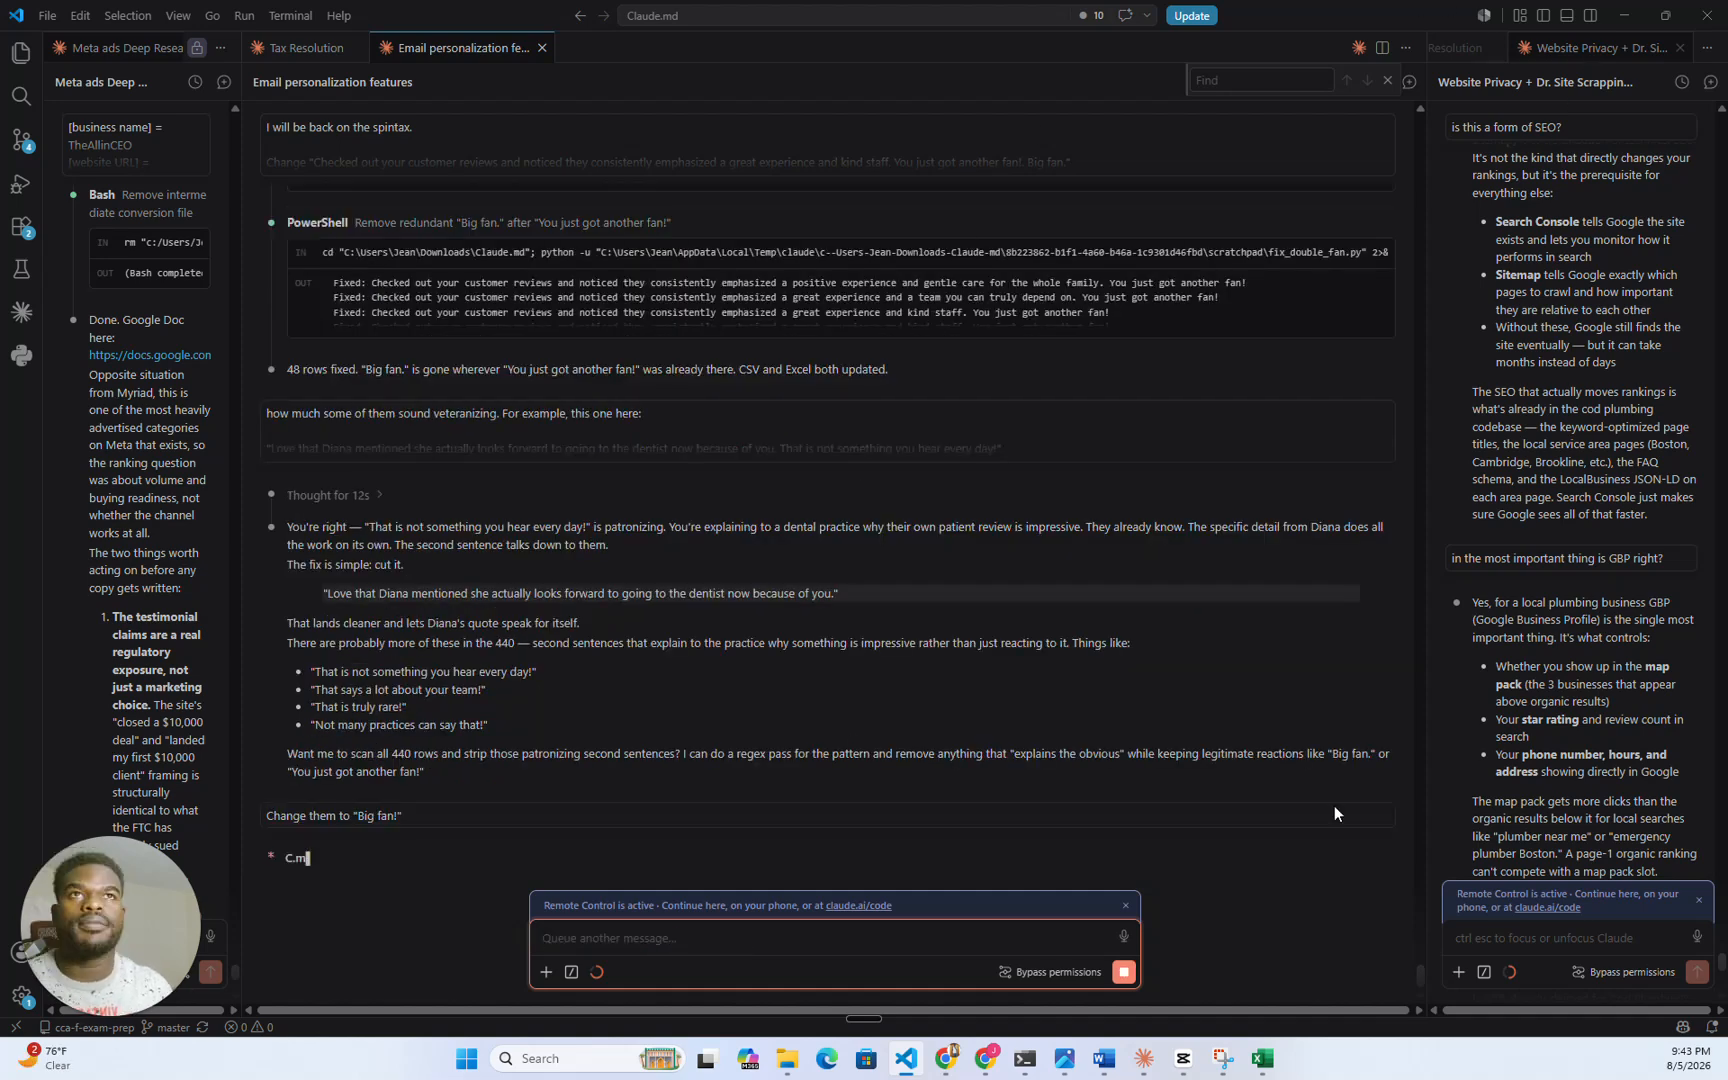
- Switch to Excel and close the dentist outreach workbook
click(1263, 1058)
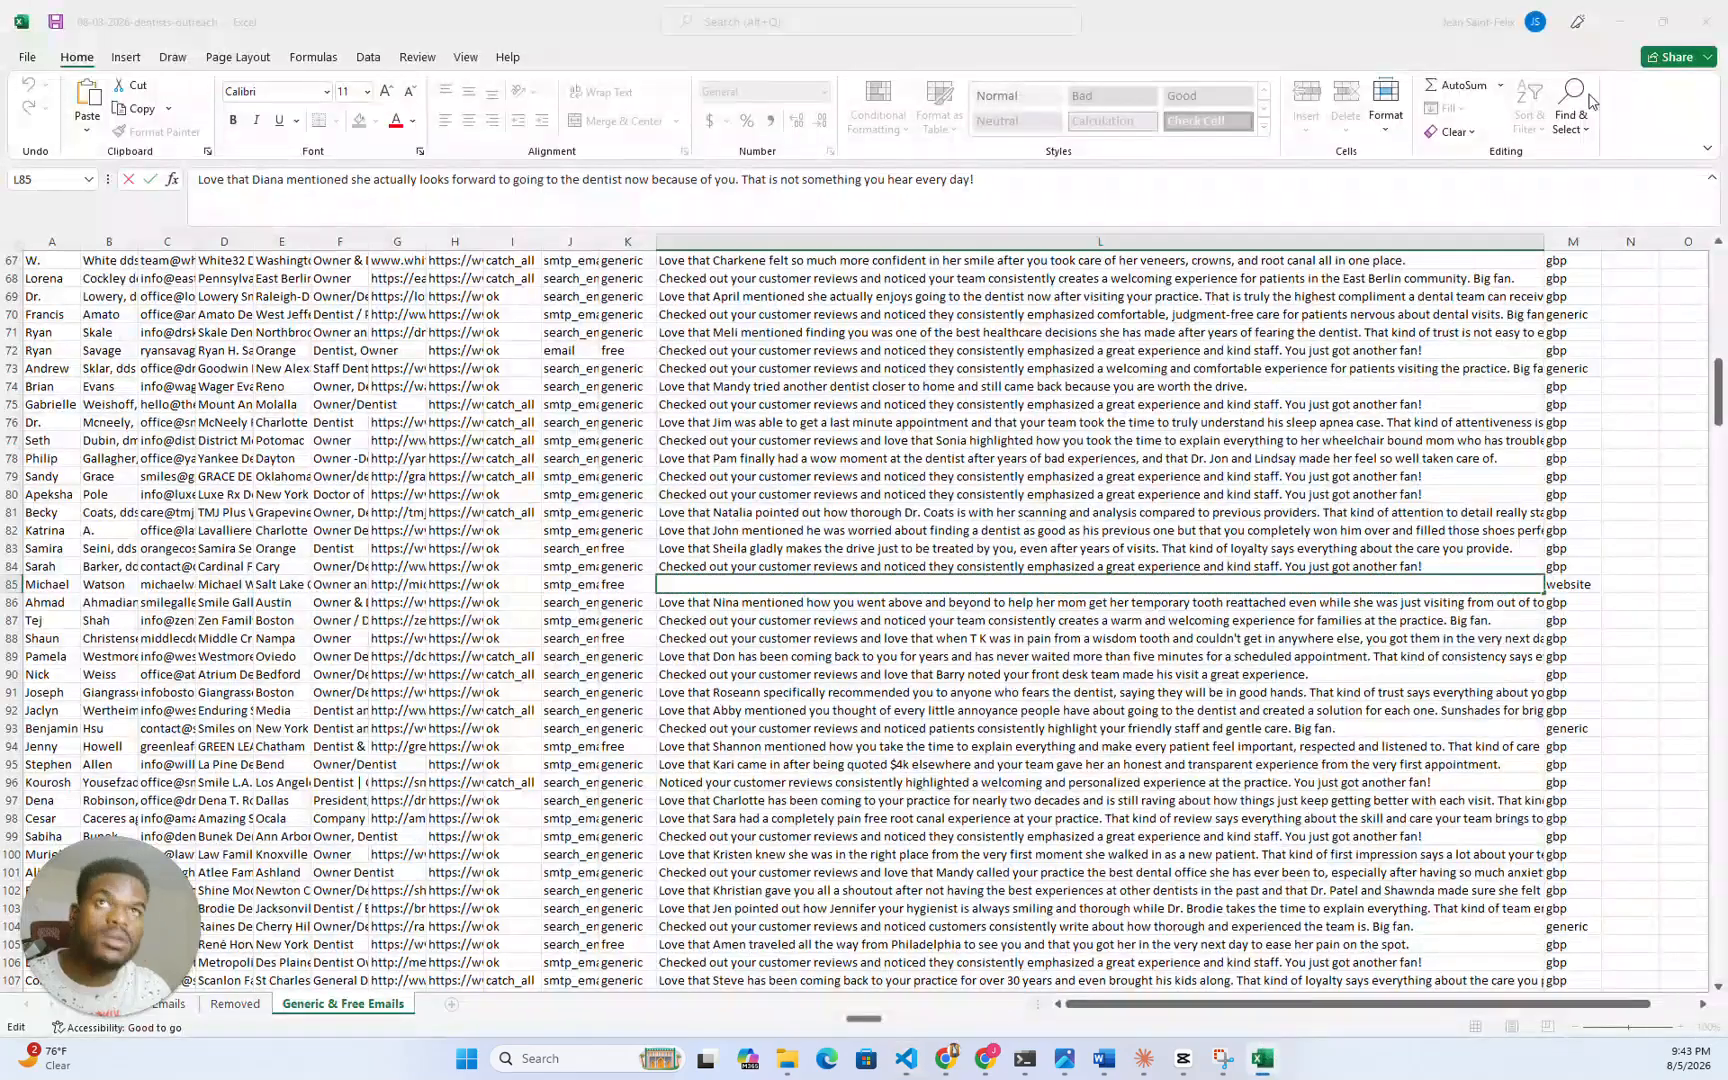
click(1705, 28)
click(866, 553)
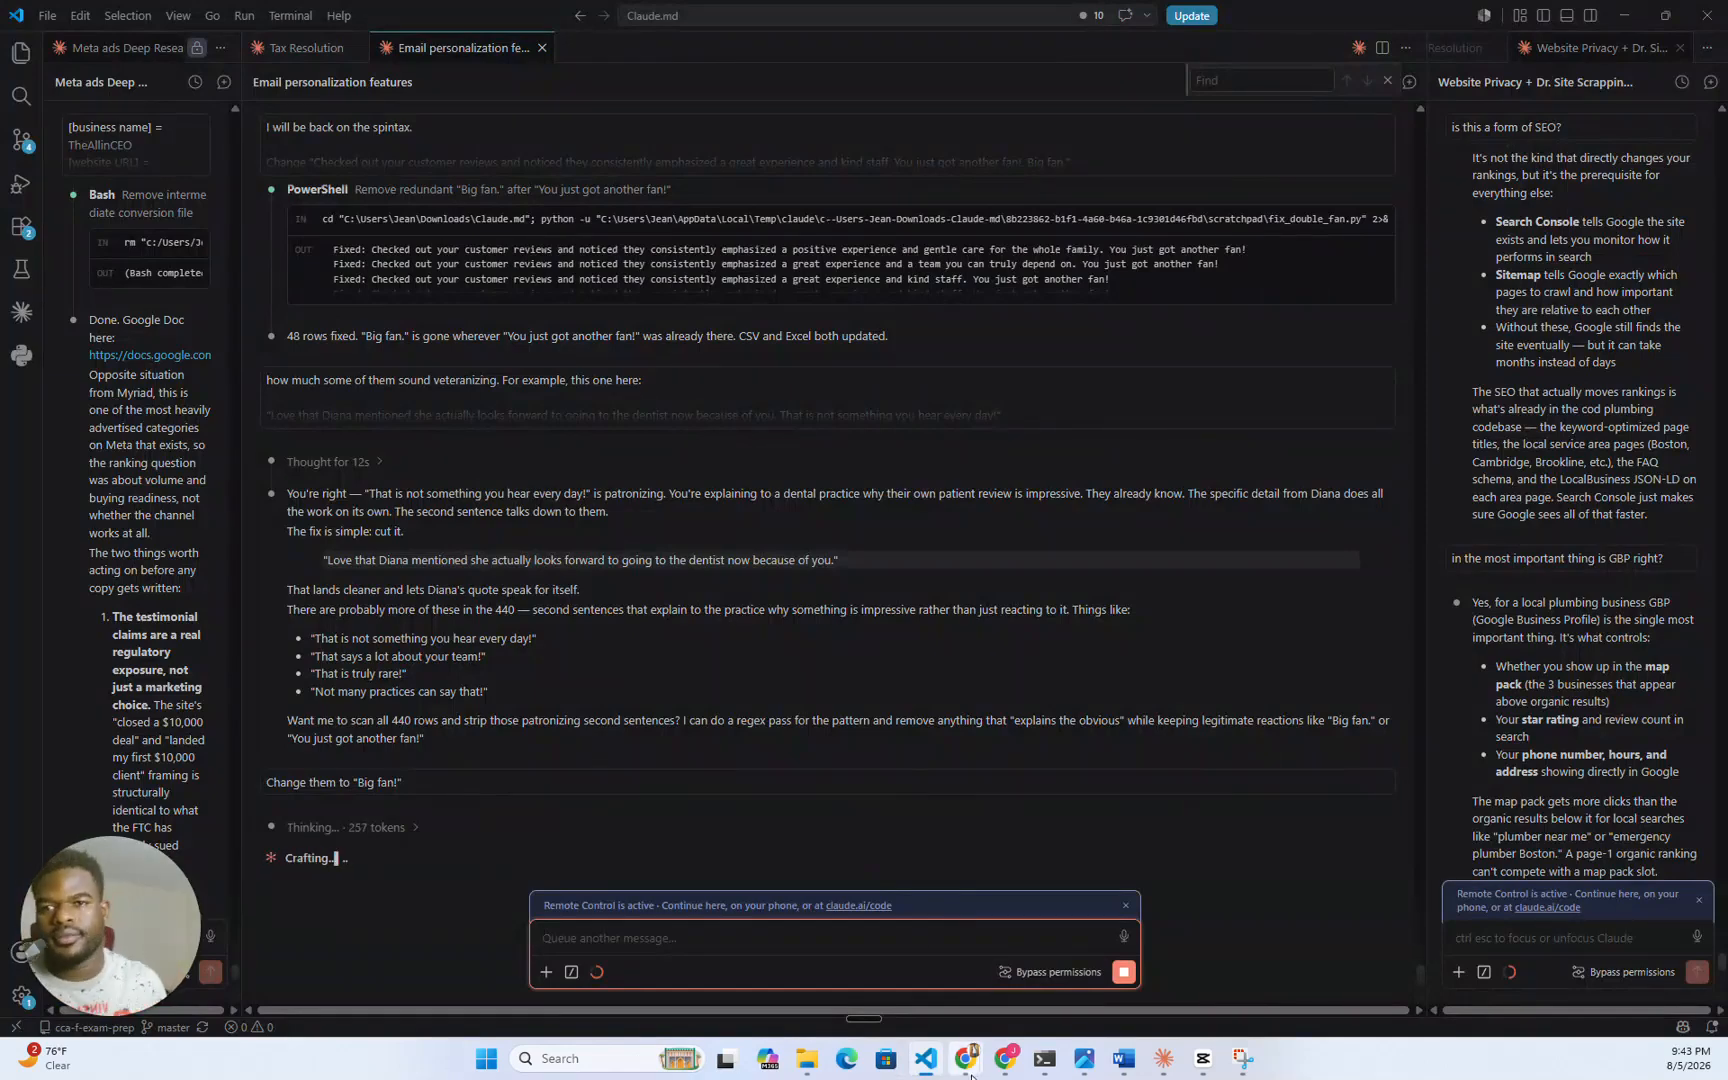
- Examine the opening lines and body copy of Emails 5 to 9 in the "Email Copywriting Day 1" document in Chrome
mouse_move(1005, 1055)
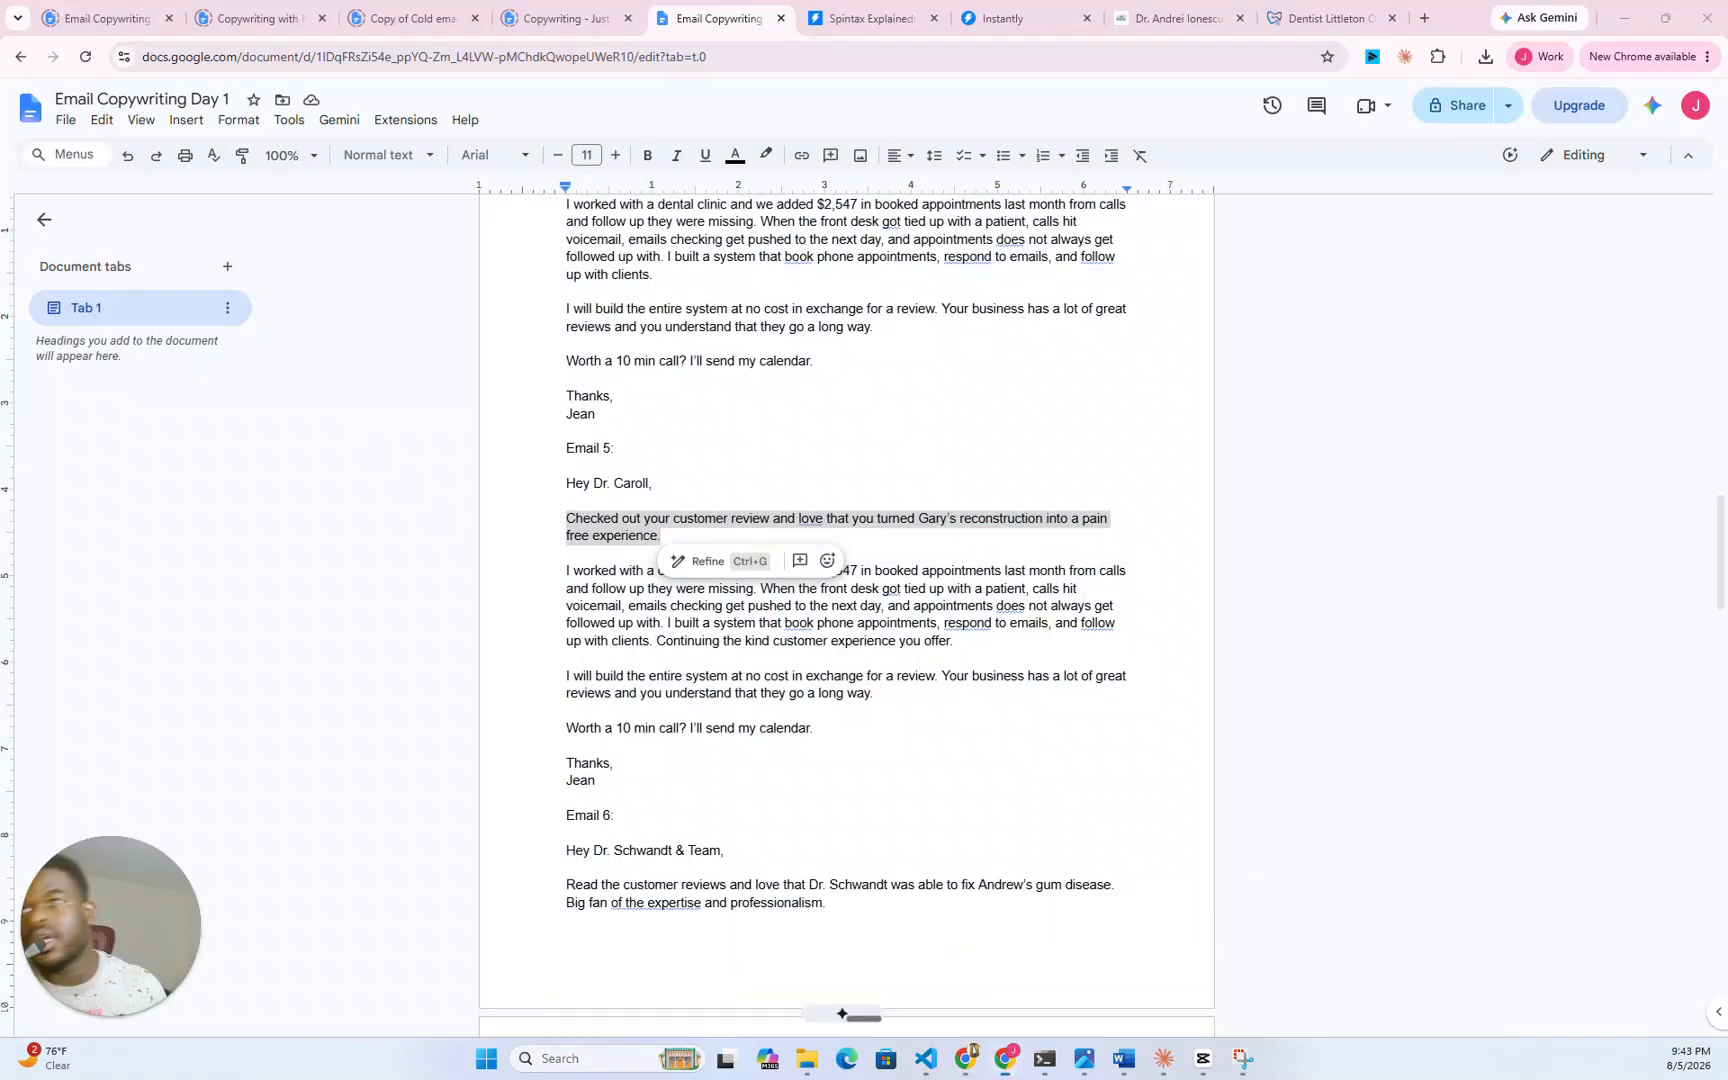
click(1180, 955)
scroll(846, 600, down, 8)
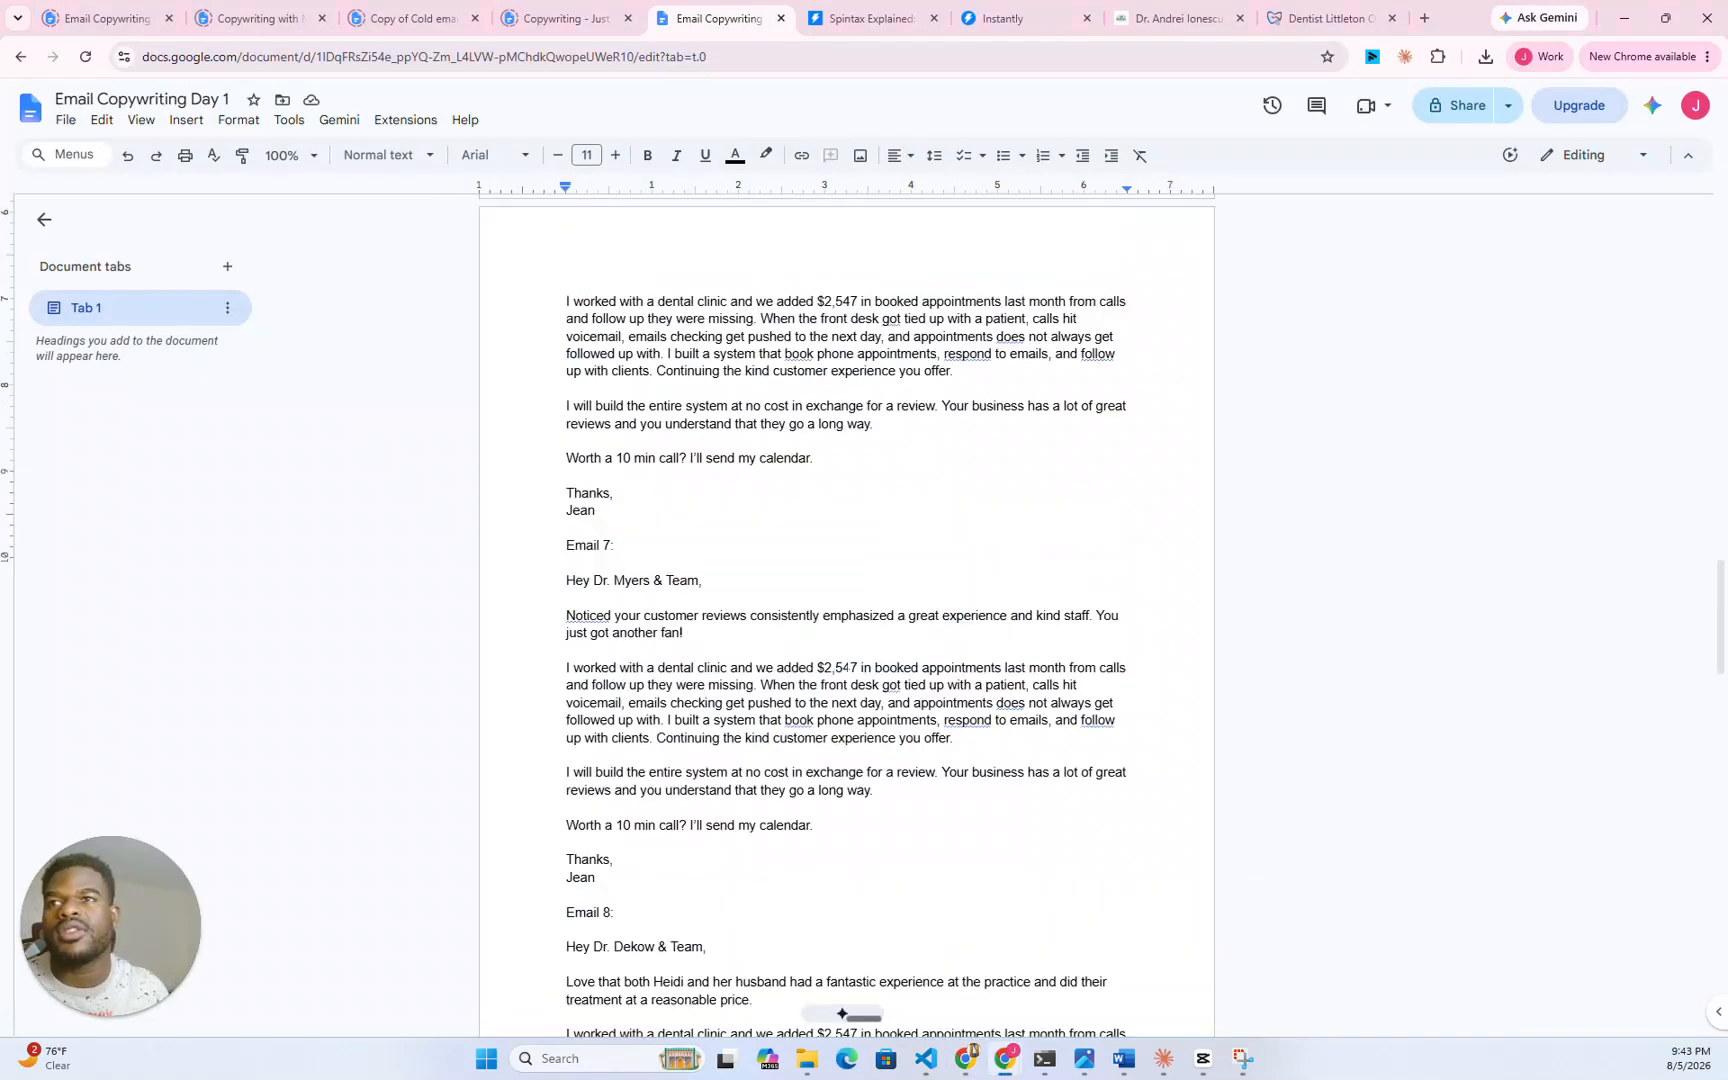
scroll(846, 600, up, 8)
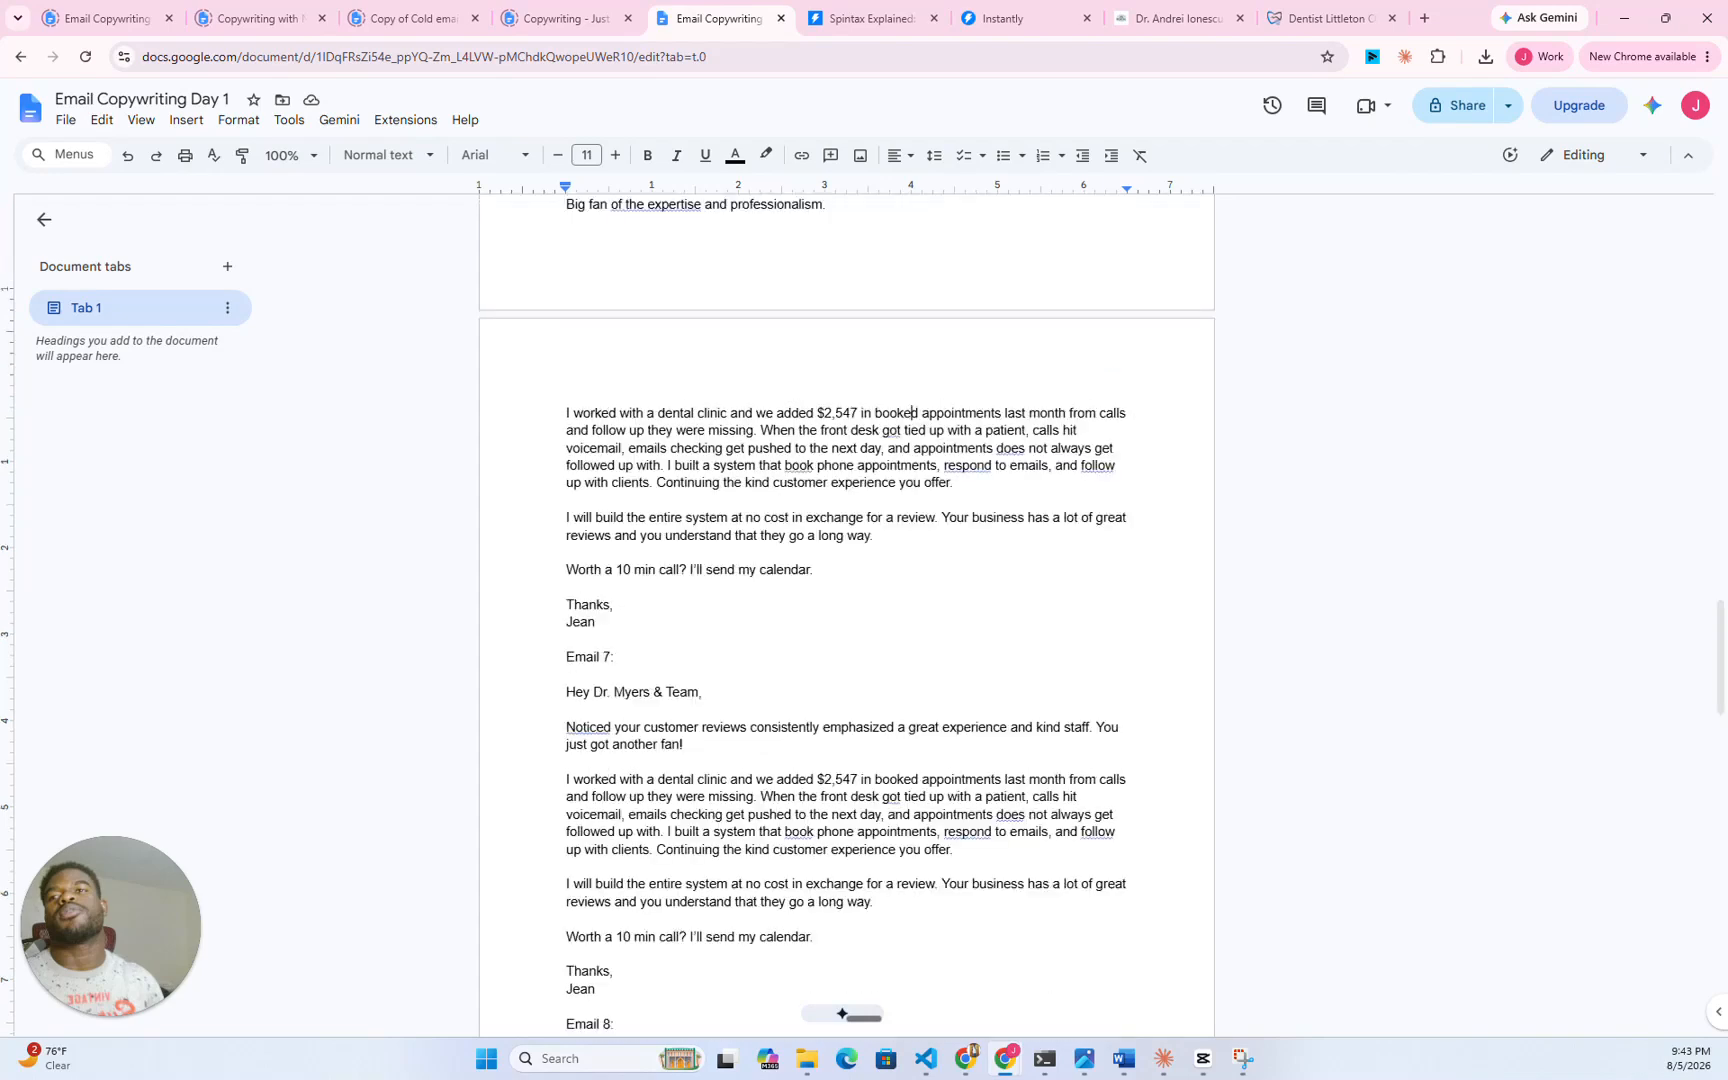
drag(826, 632, 566, 614)
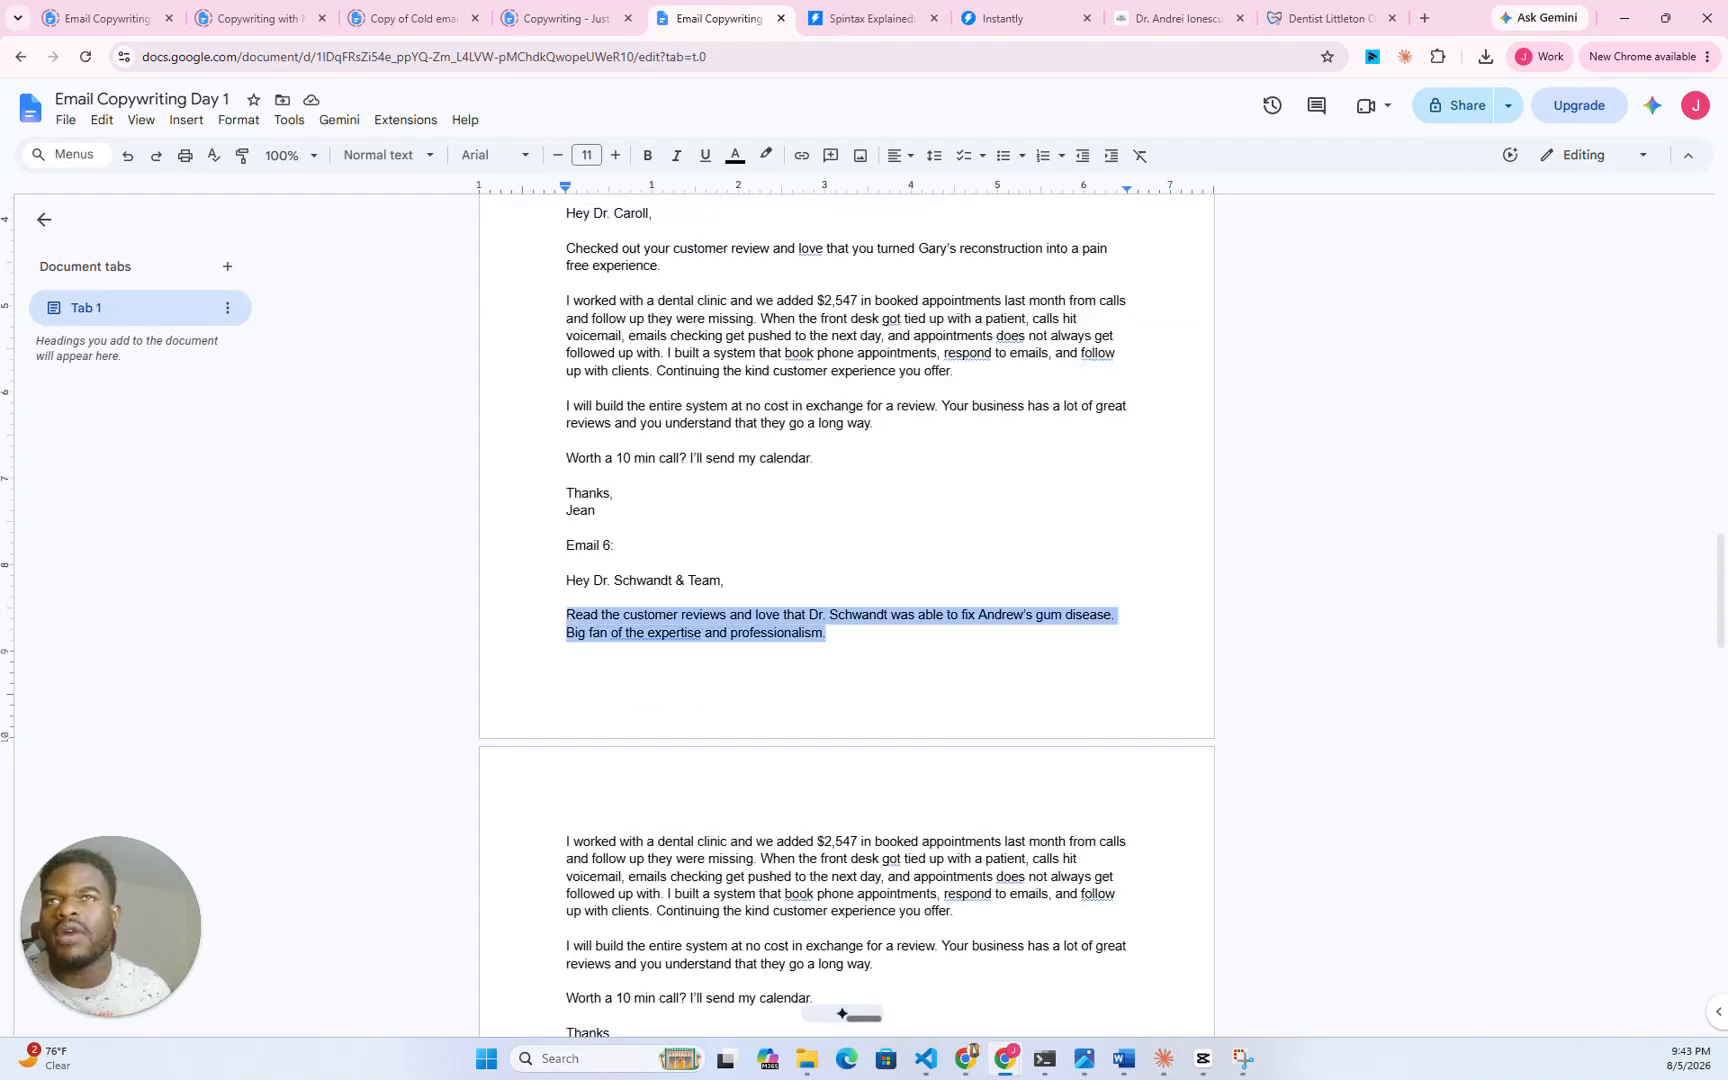
click(696, 631)
click(599, 615)
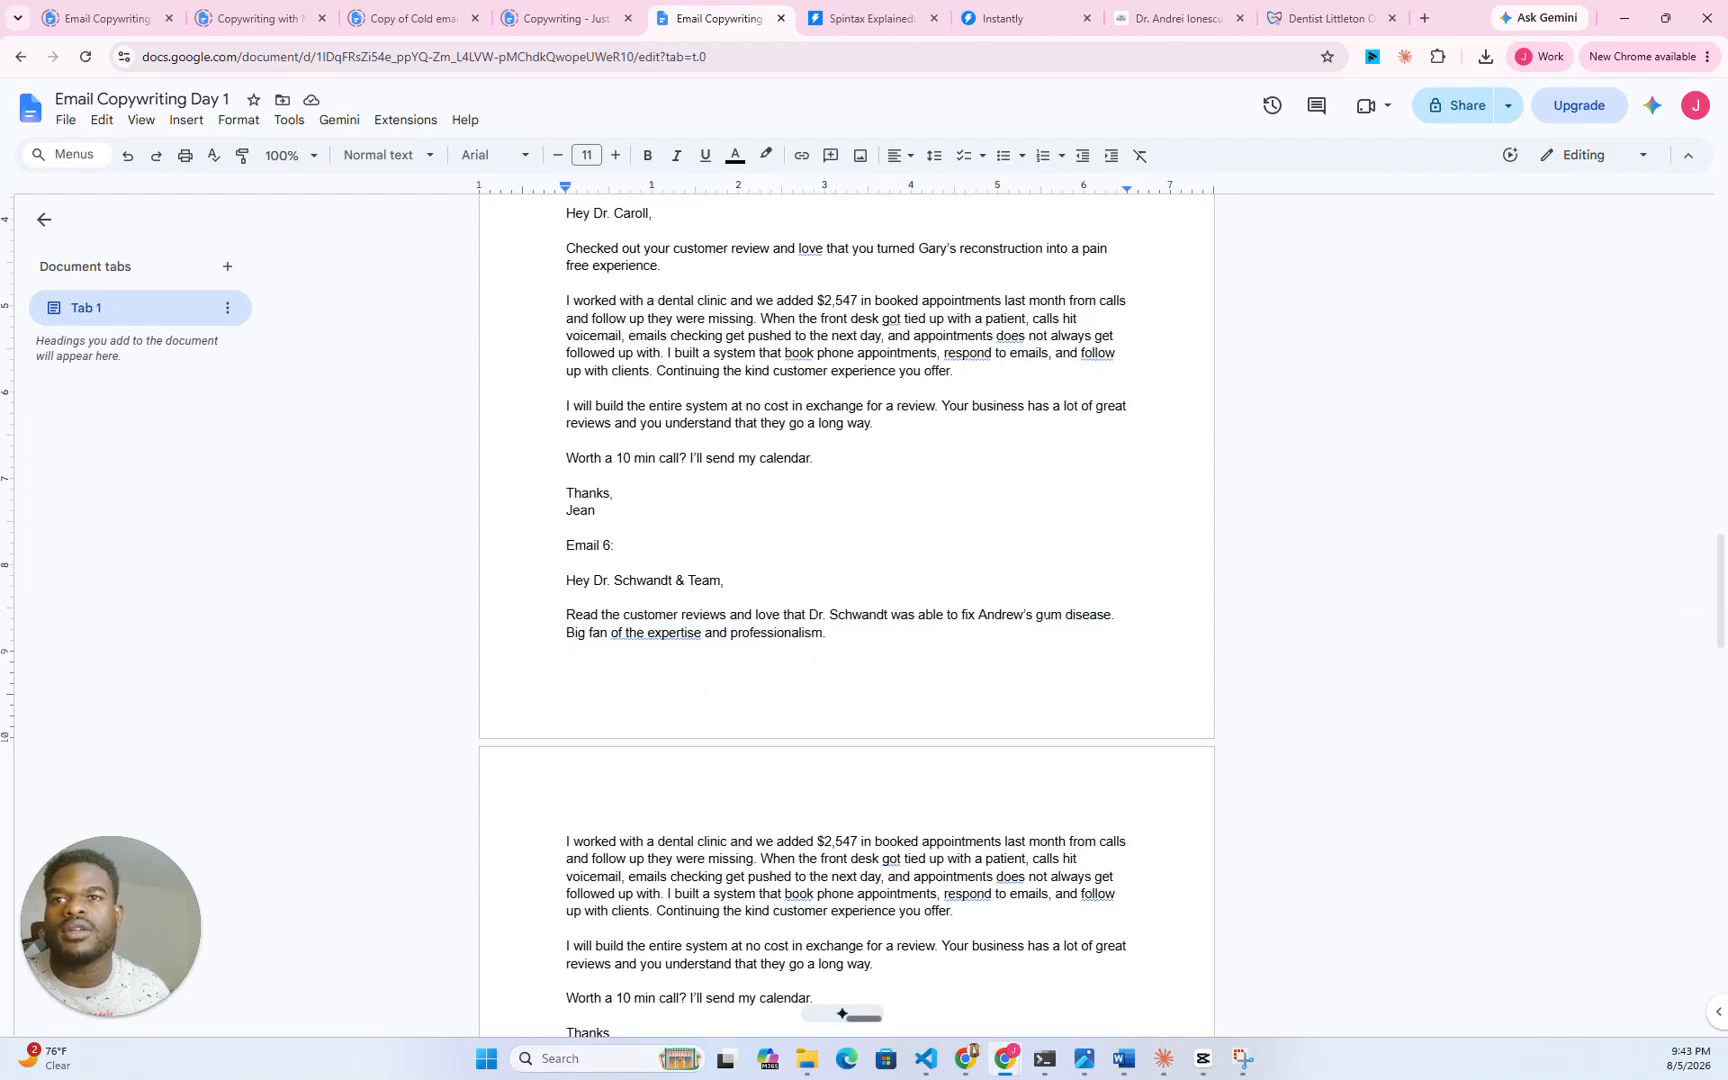
scroll(846, 615, down, 5)
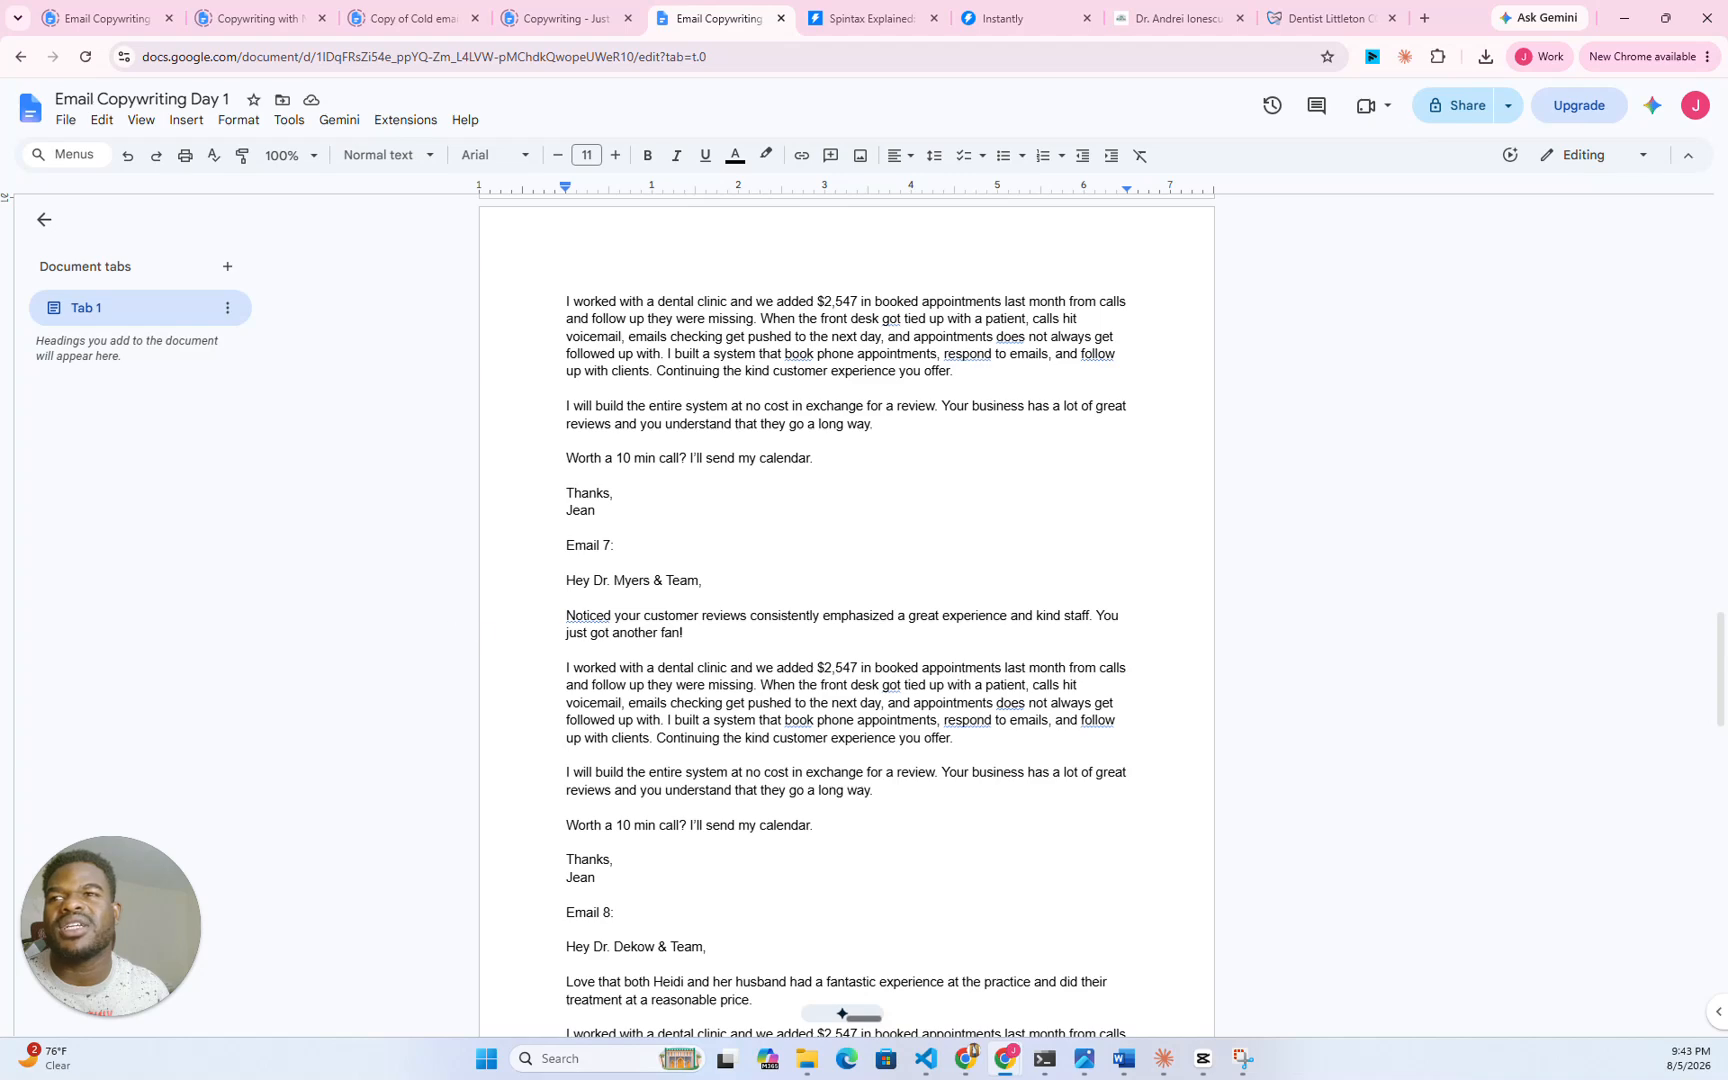
drag(566, 615, 571, 652)
scroll(571, 652, down, 1)
scroll(642, 721, down, 5)
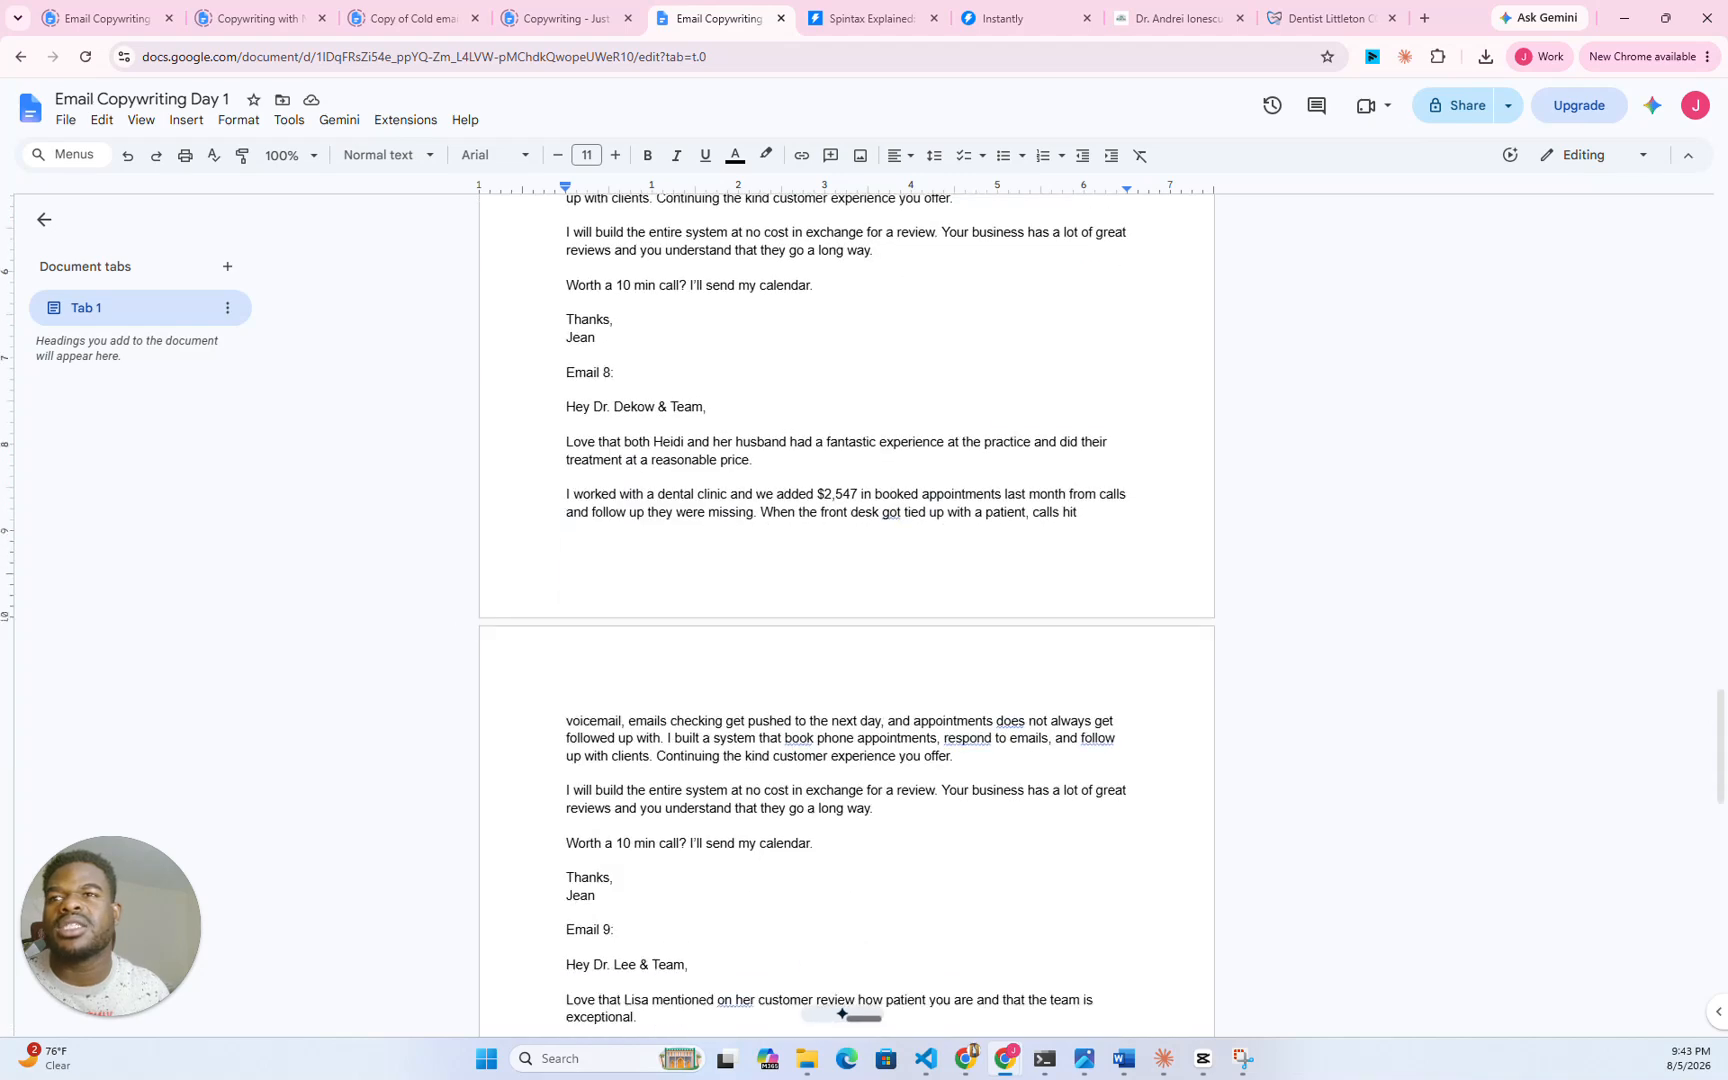
drag(566, 790, 812, 843)
drag(566, 477, 572, 477)
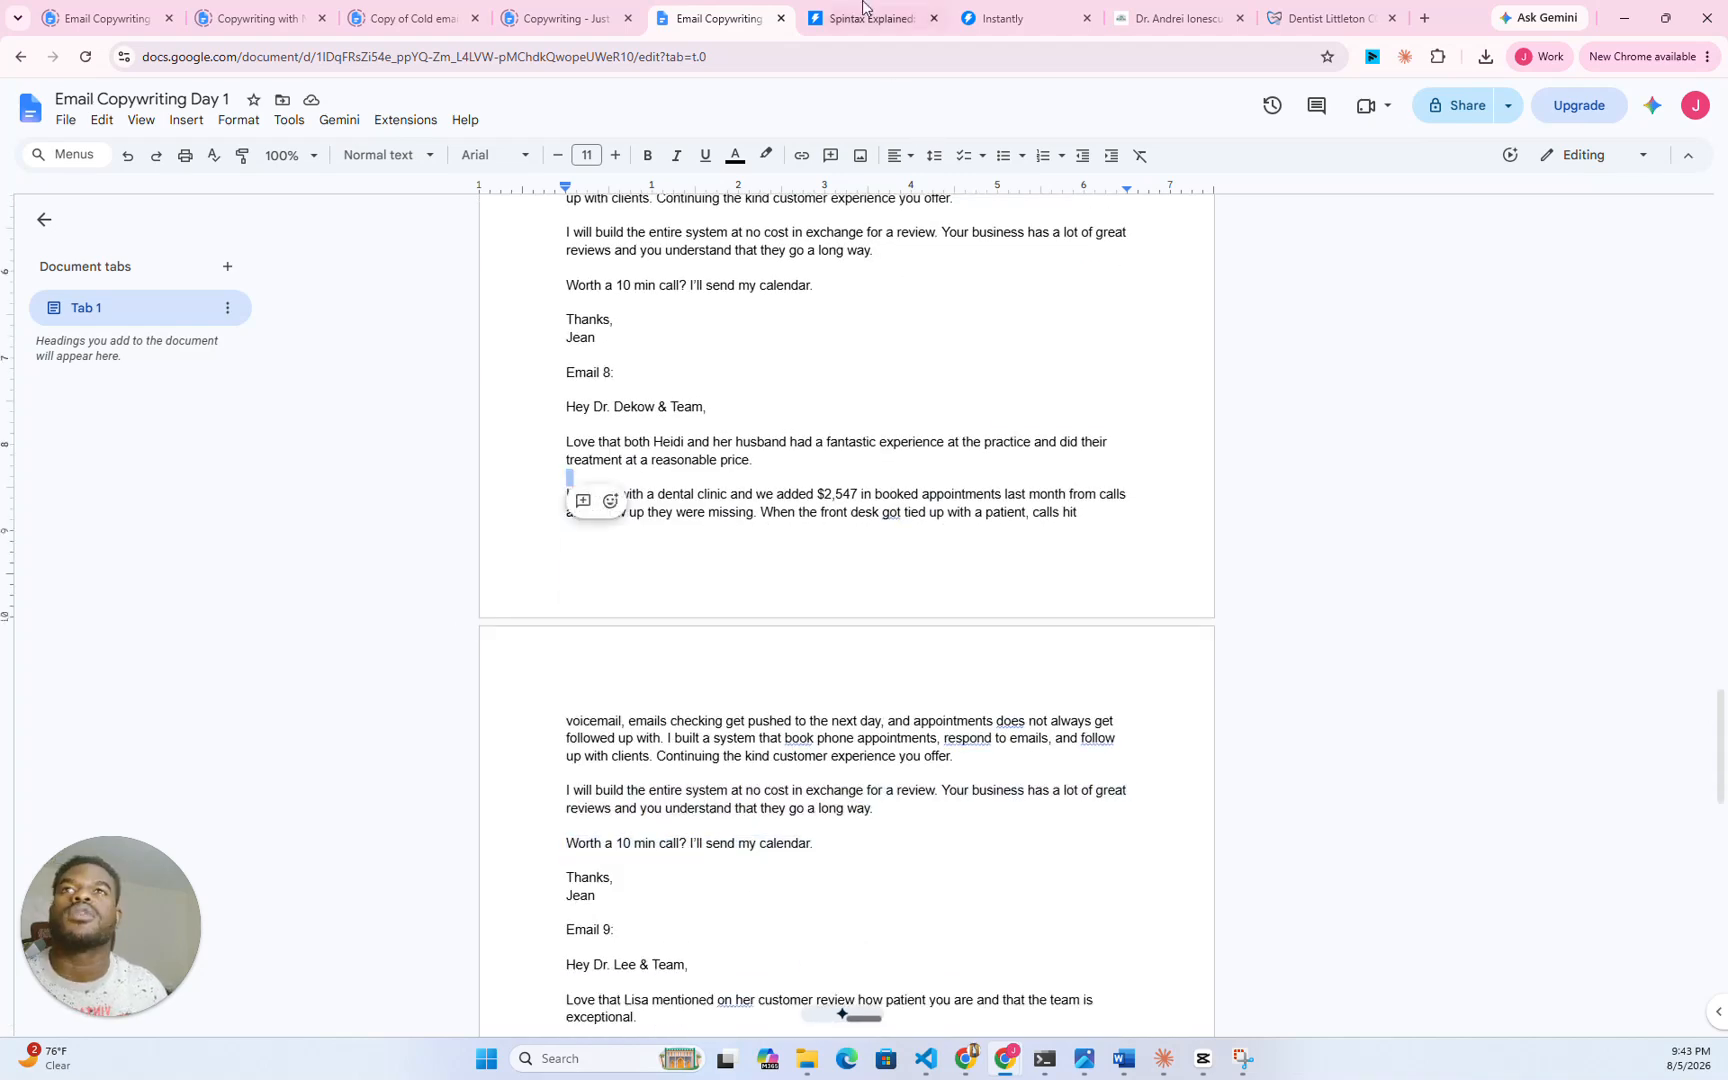
- In the Instantly campaign's Step 1 email, write the greeting "Hey Dr. {{firstName}} & Team," and save the campaign
click(1030, 19)
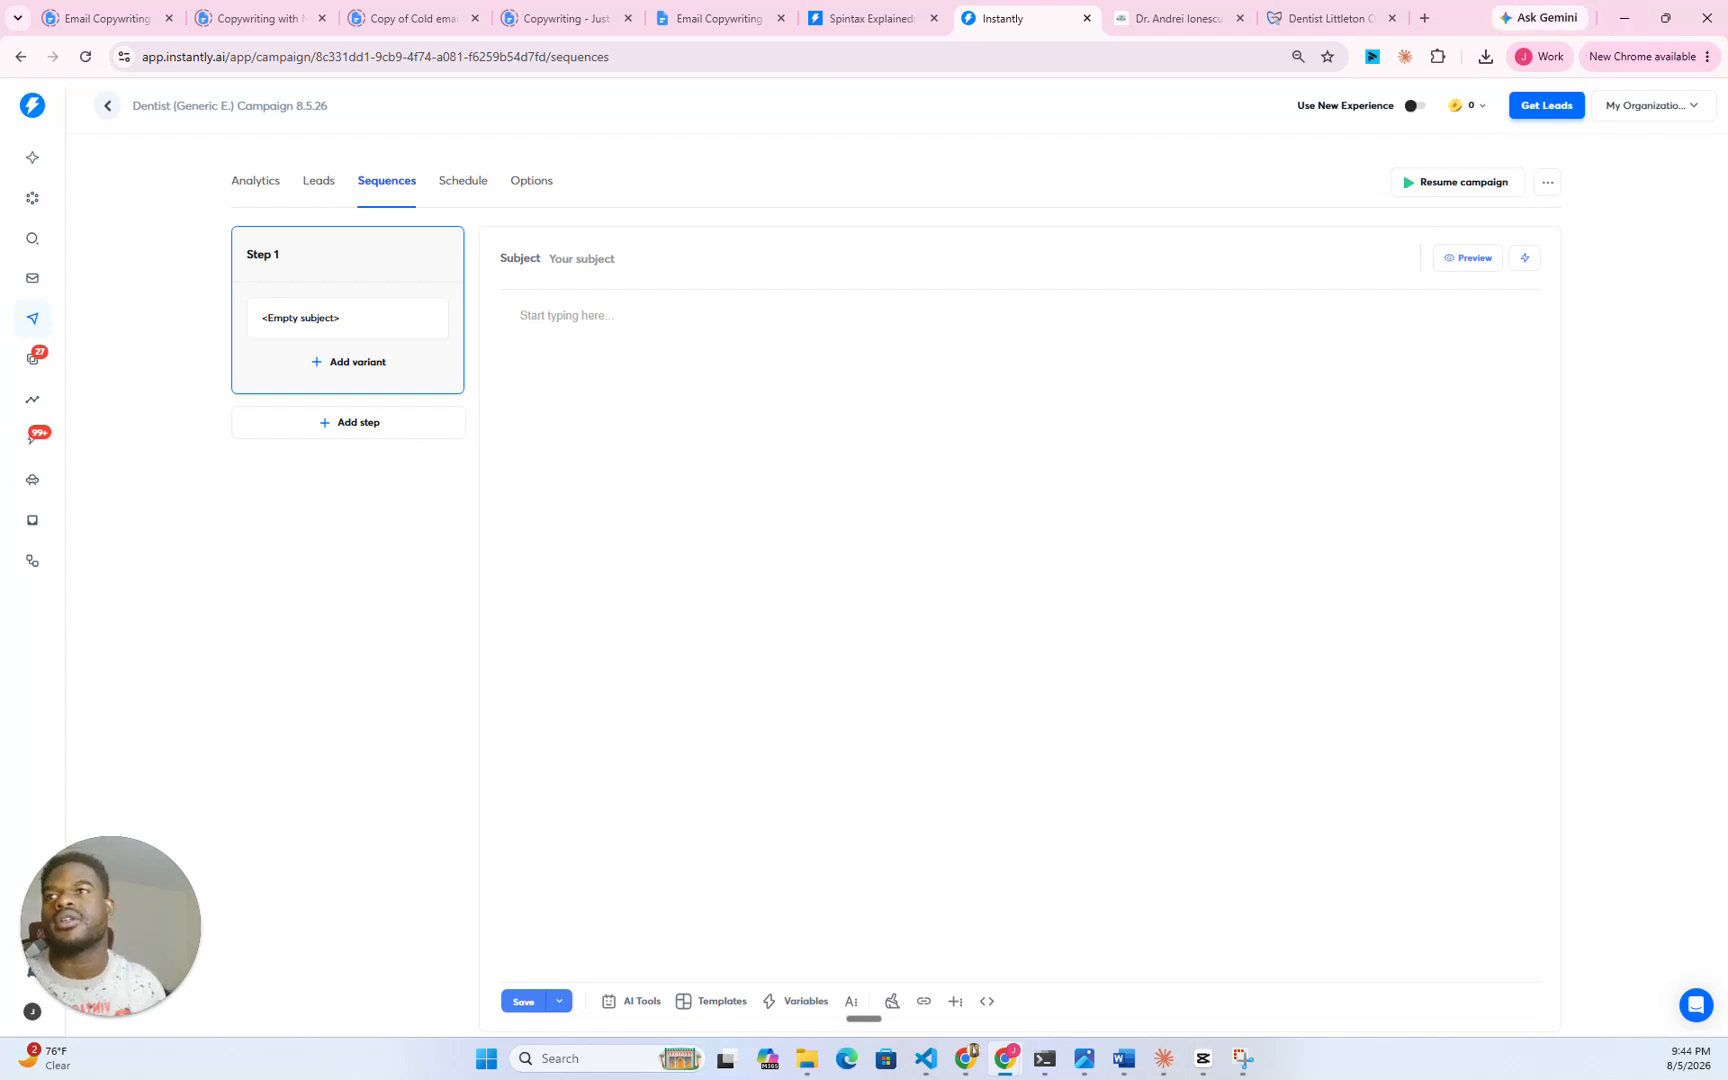
text(Hey Dr.)
text({{)
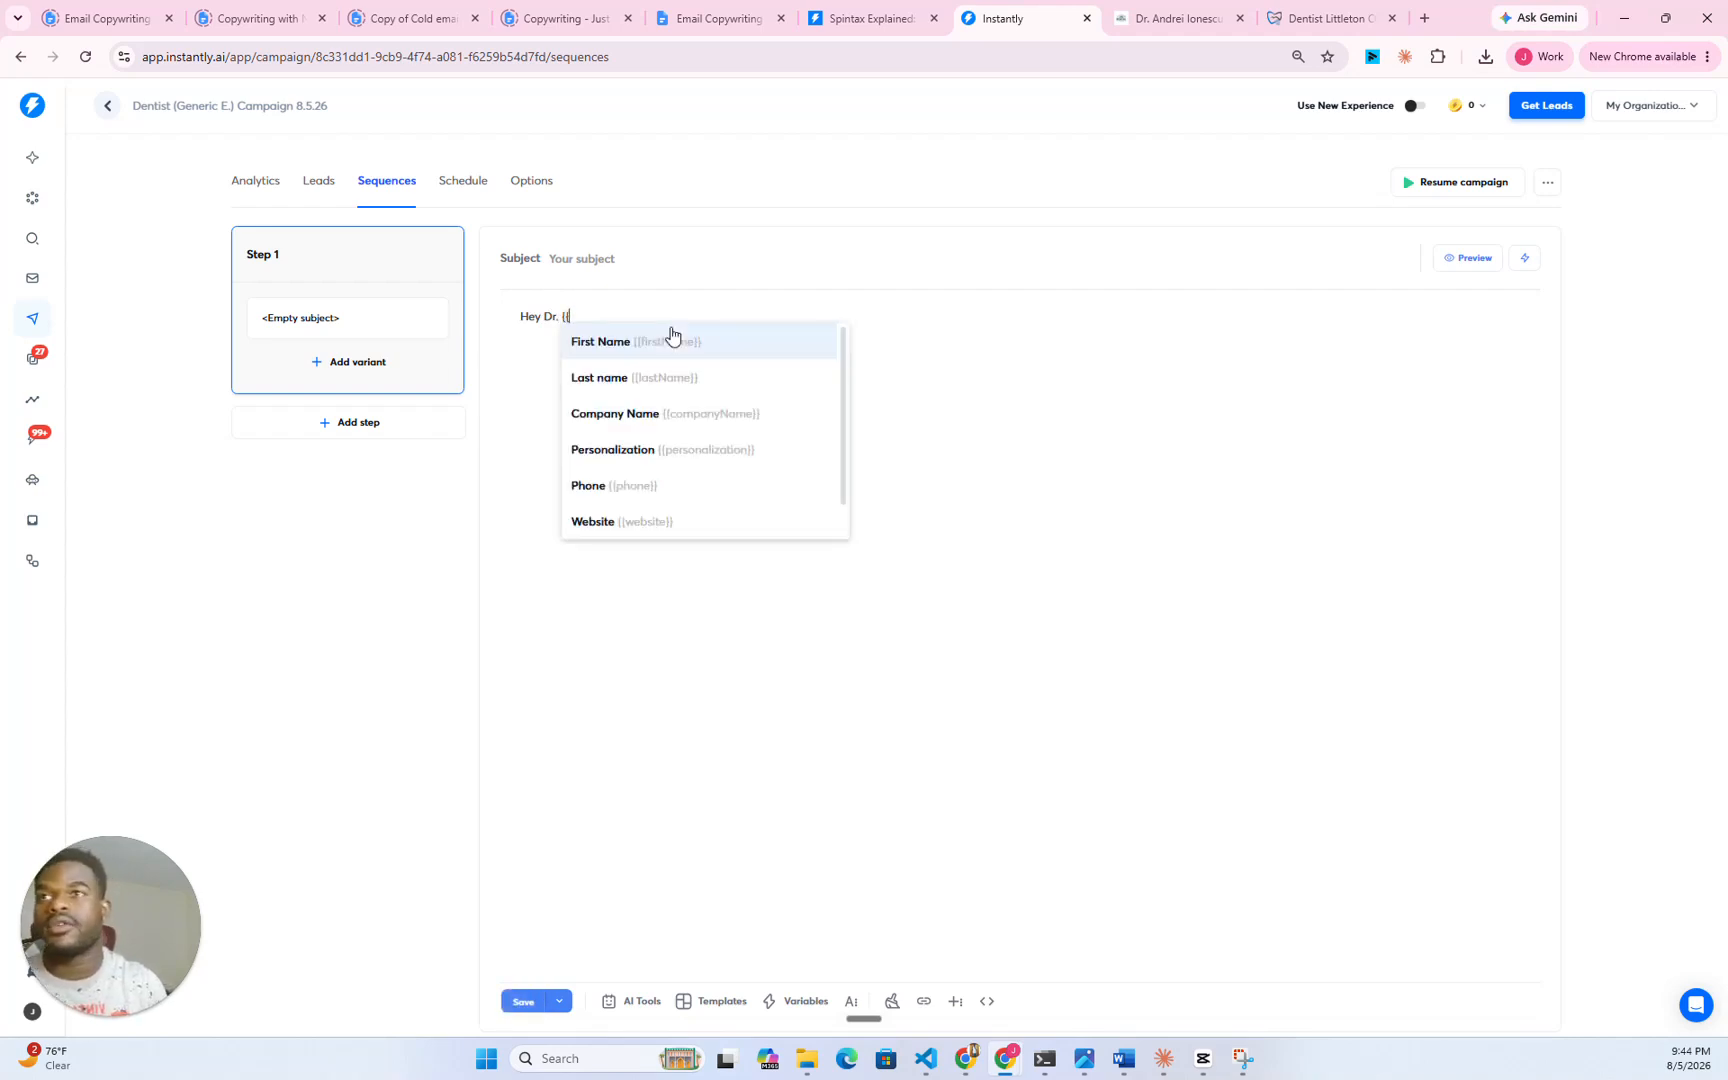
click(683, 345)
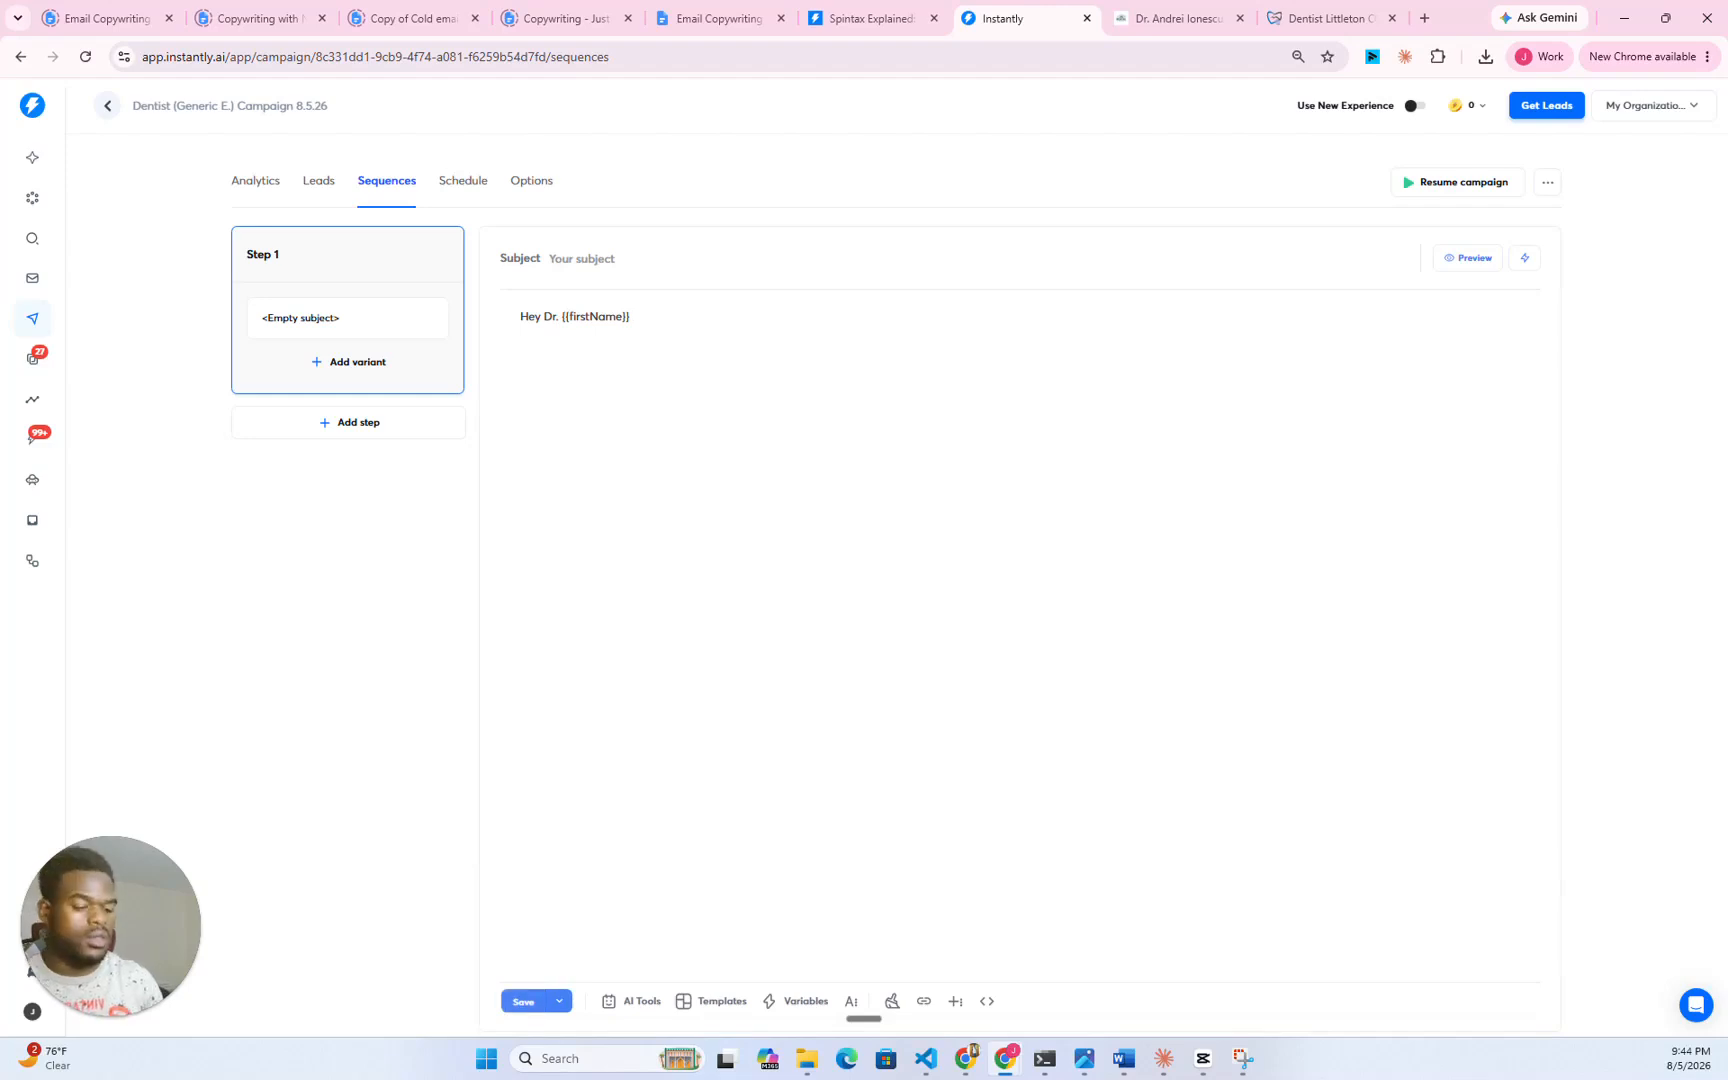
text(& Team)
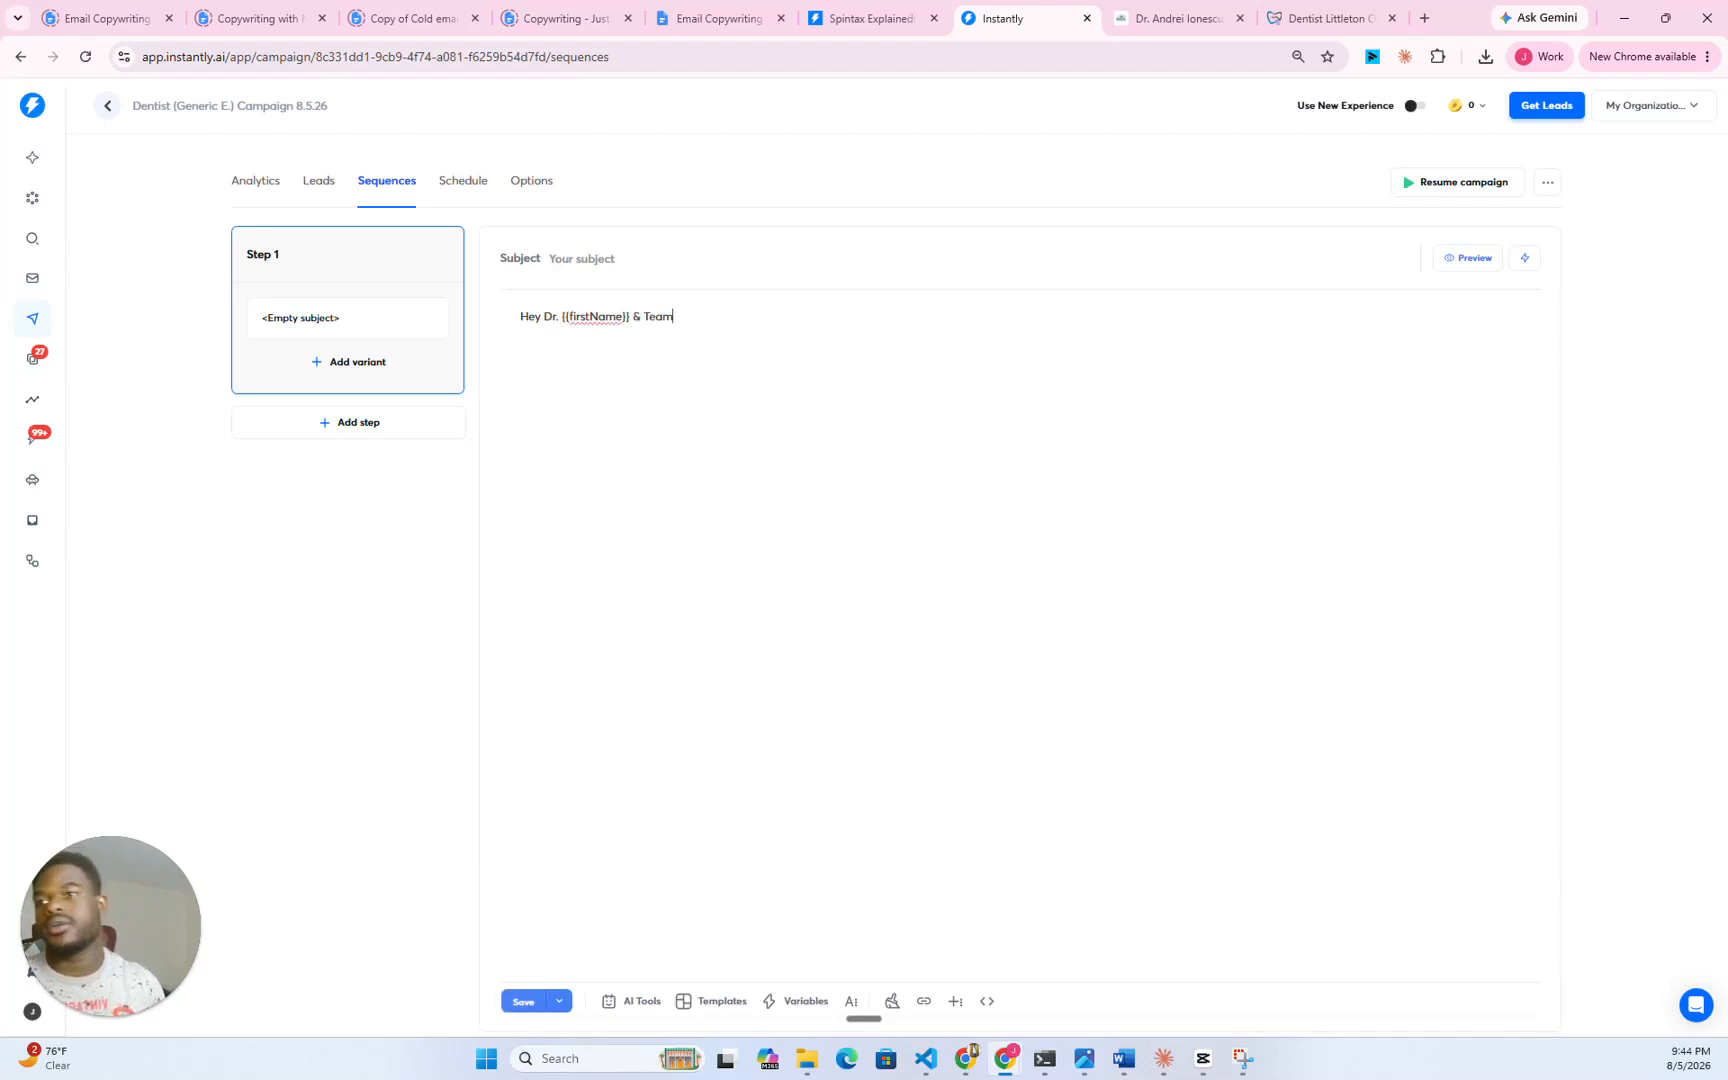
text(,)
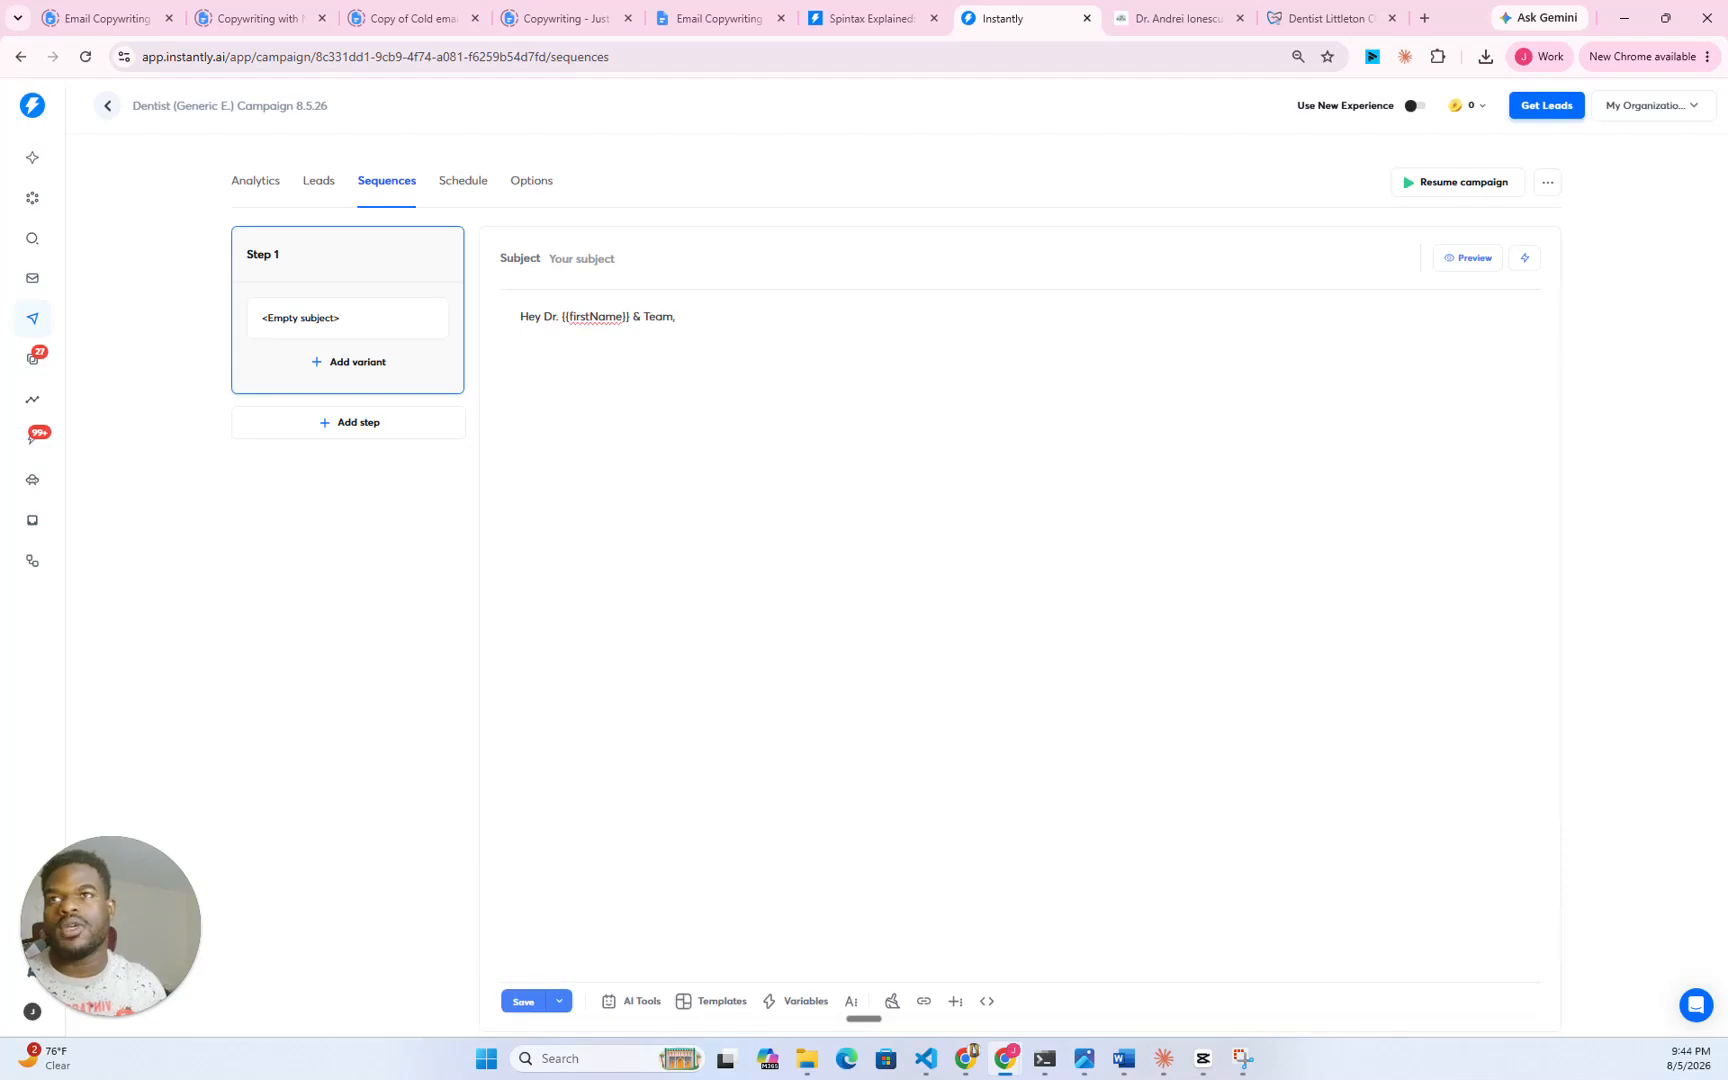
click(521, 1004)
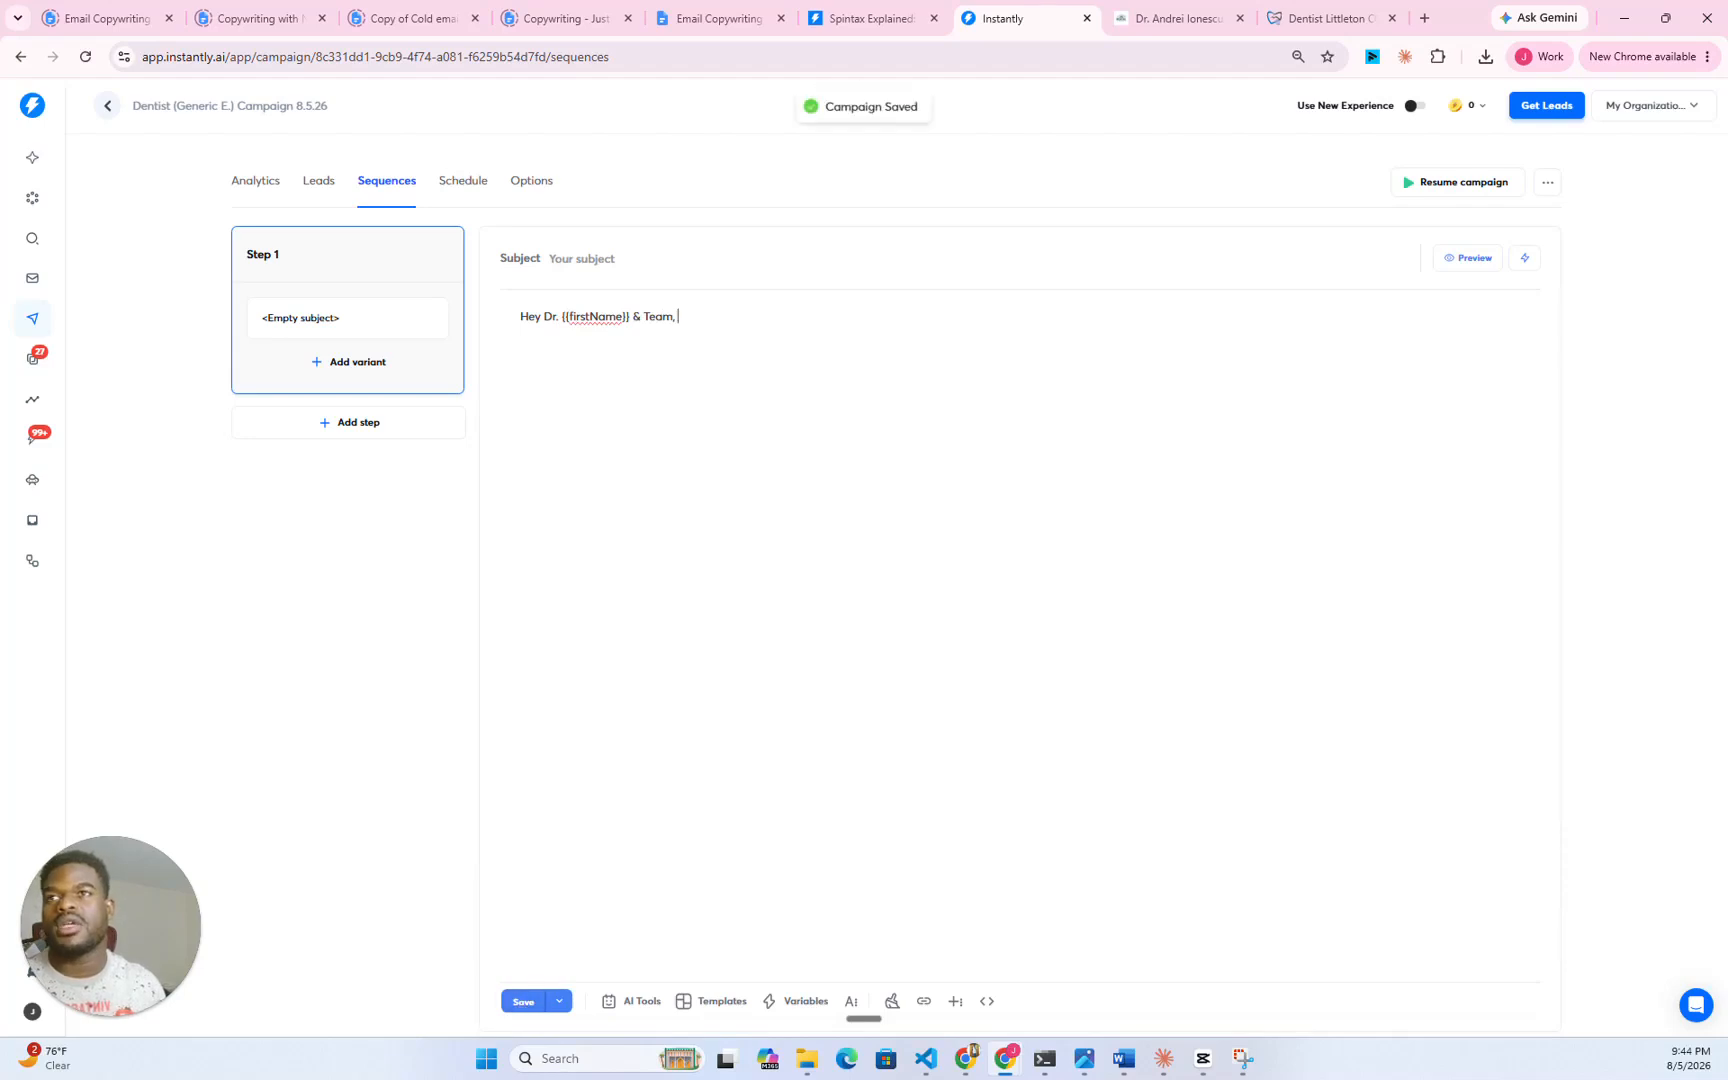
- Check Claude's progress in VS Code, then add {{personalization}} as its own paragraph below the Instantly greeting and save the campaign
key(Return)
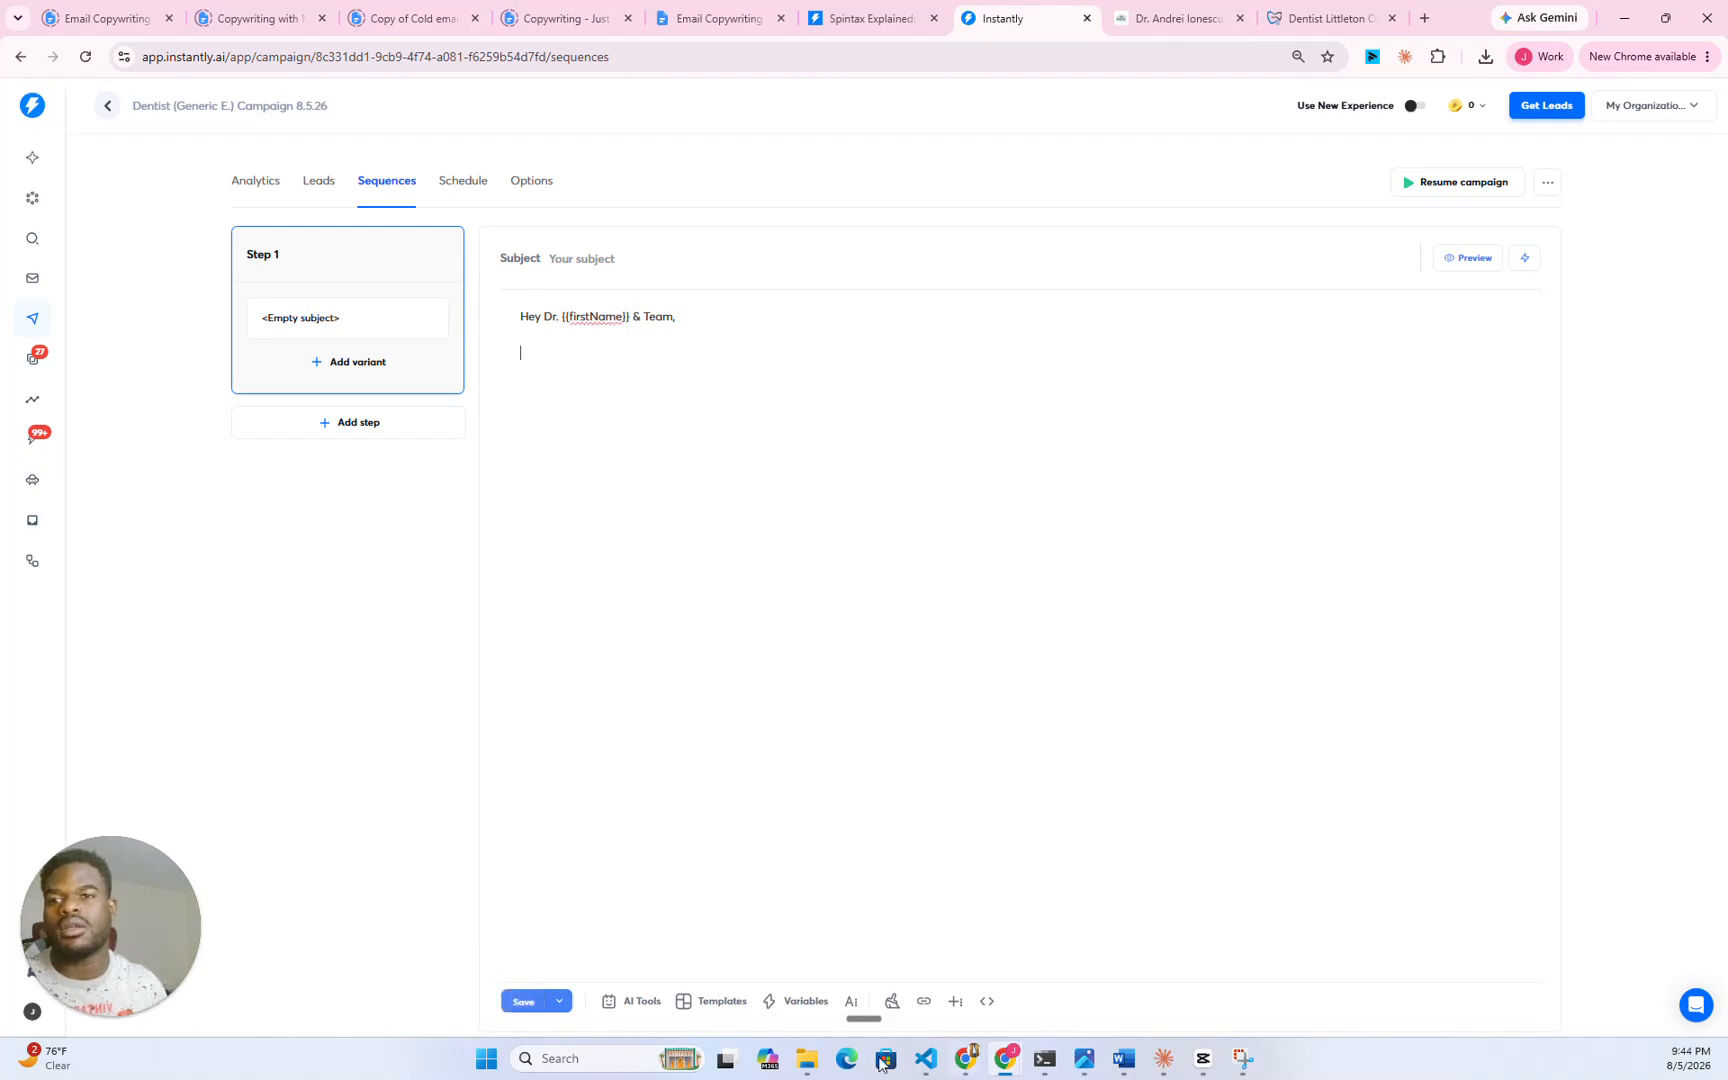
key(alt+Tab)
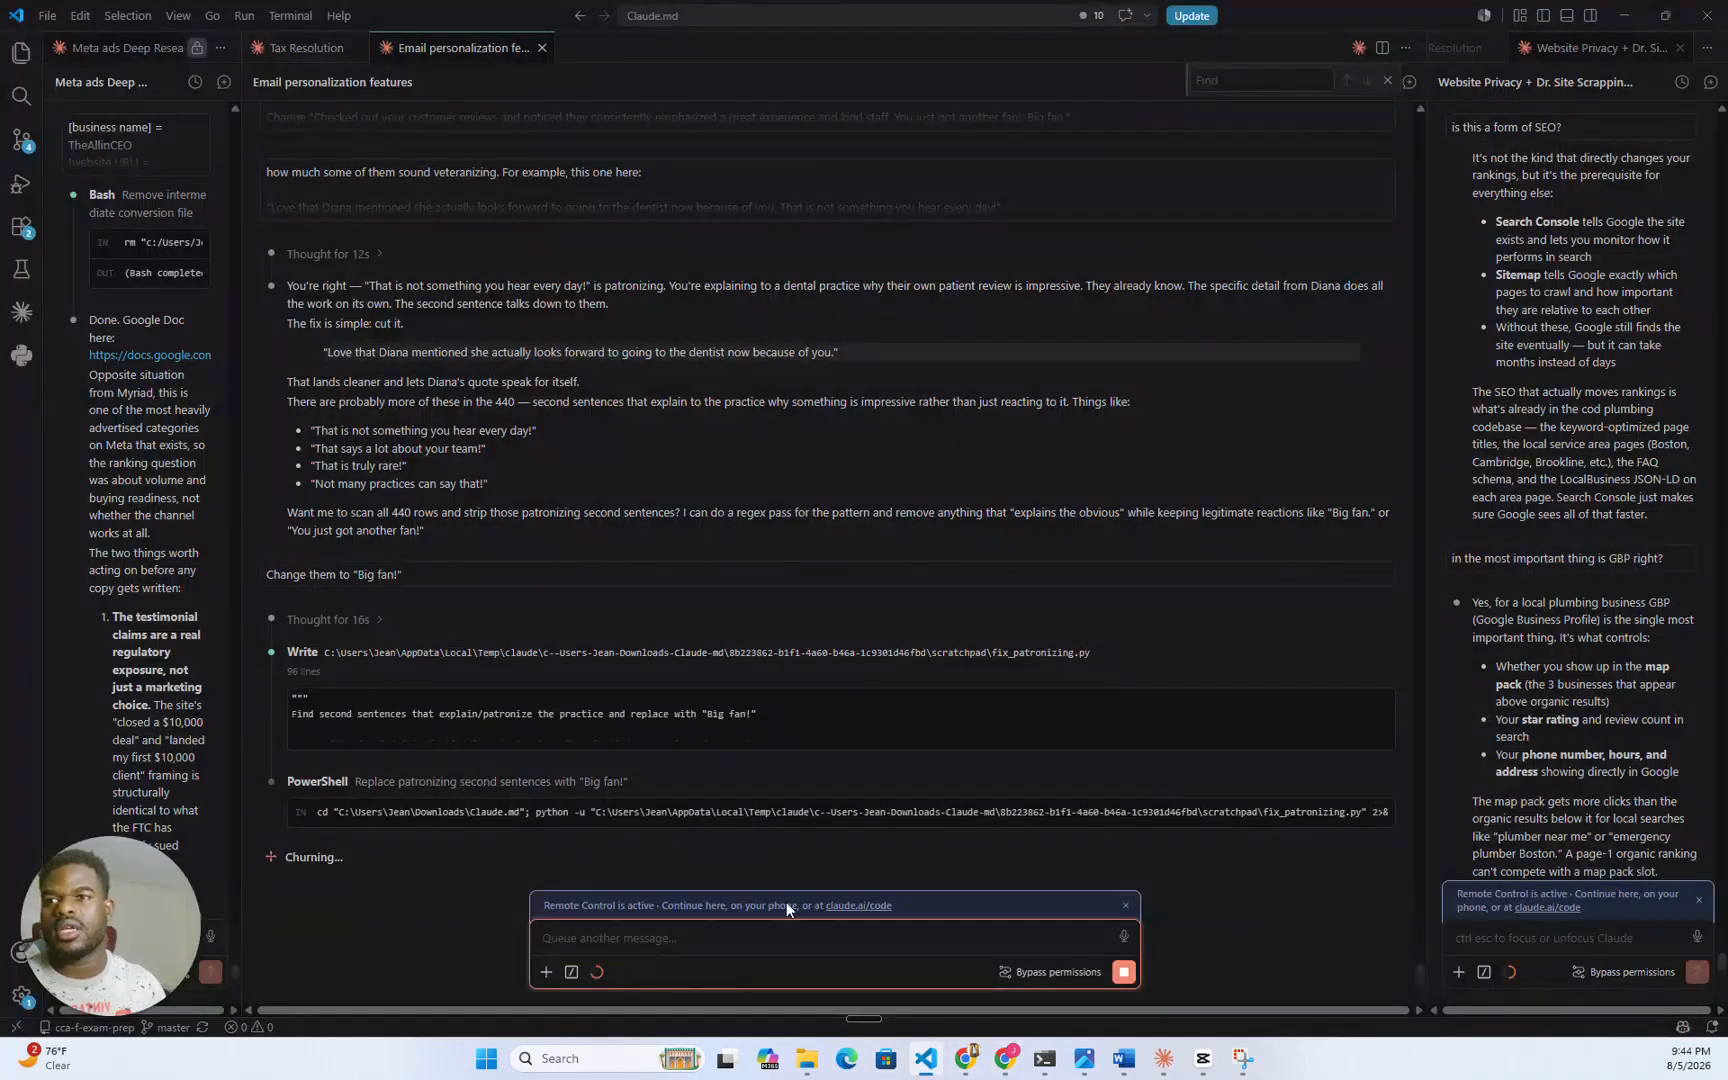
click(1625, 16)
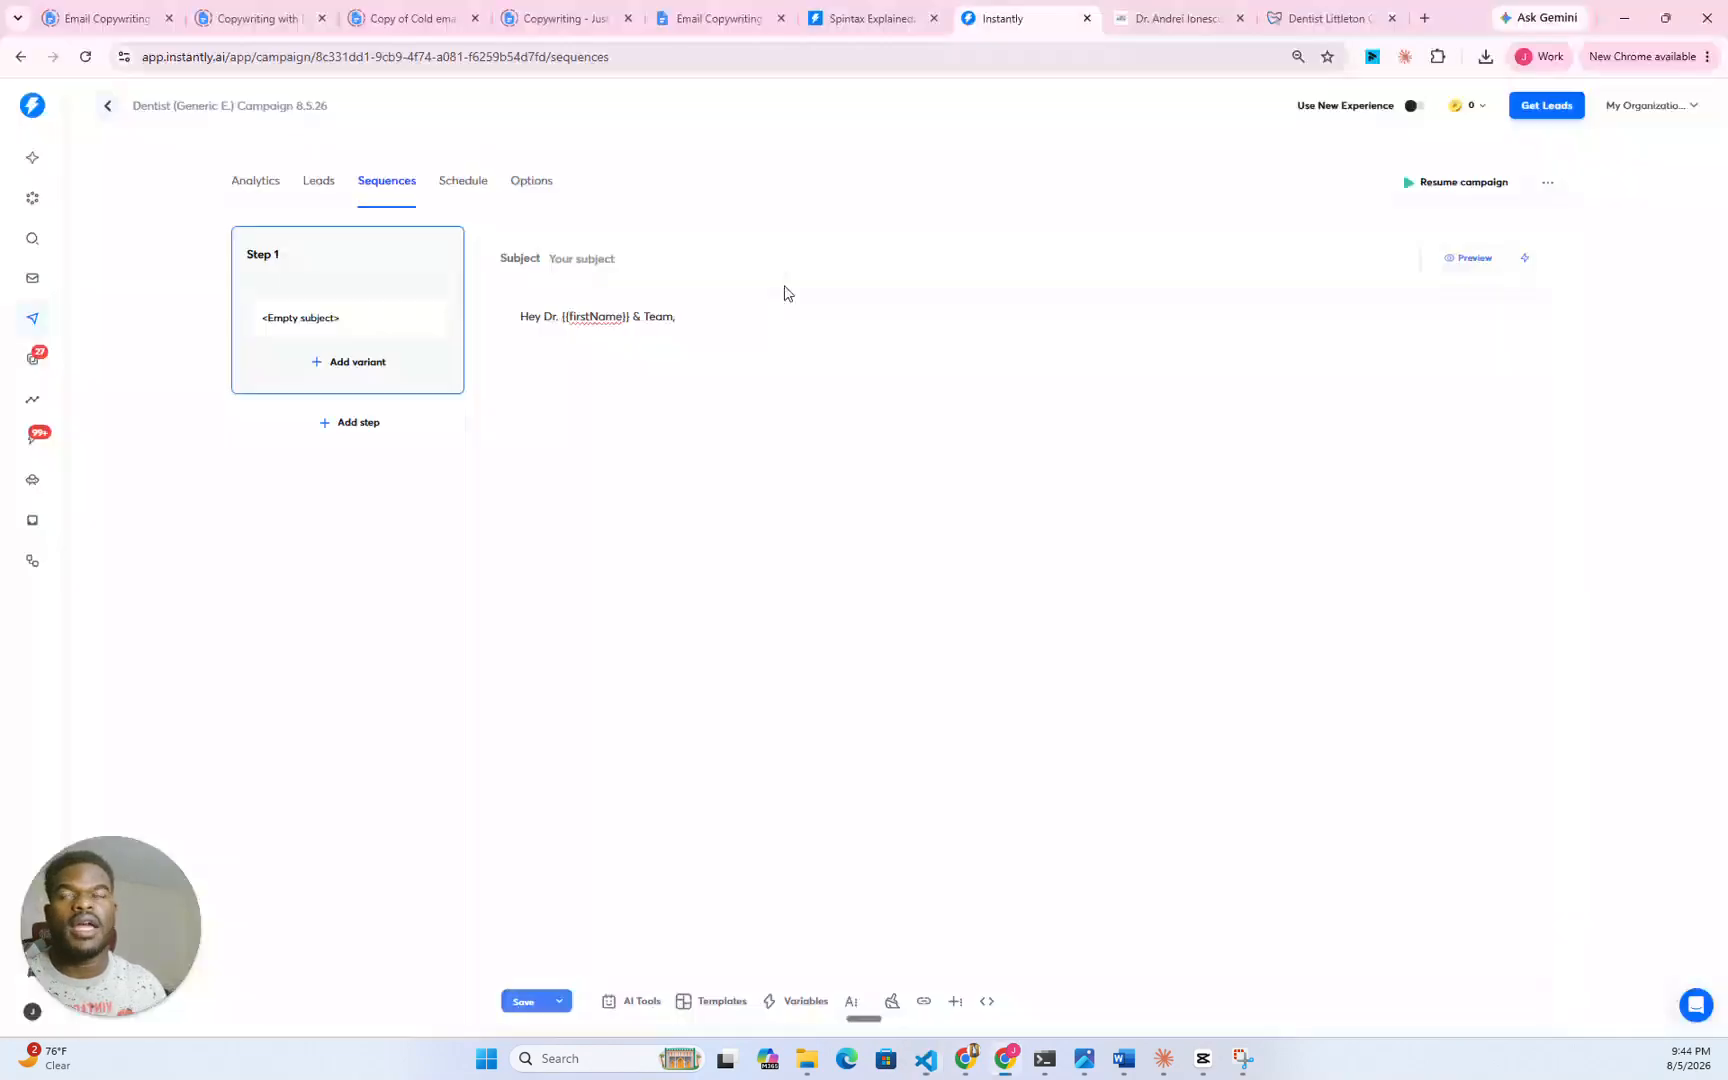
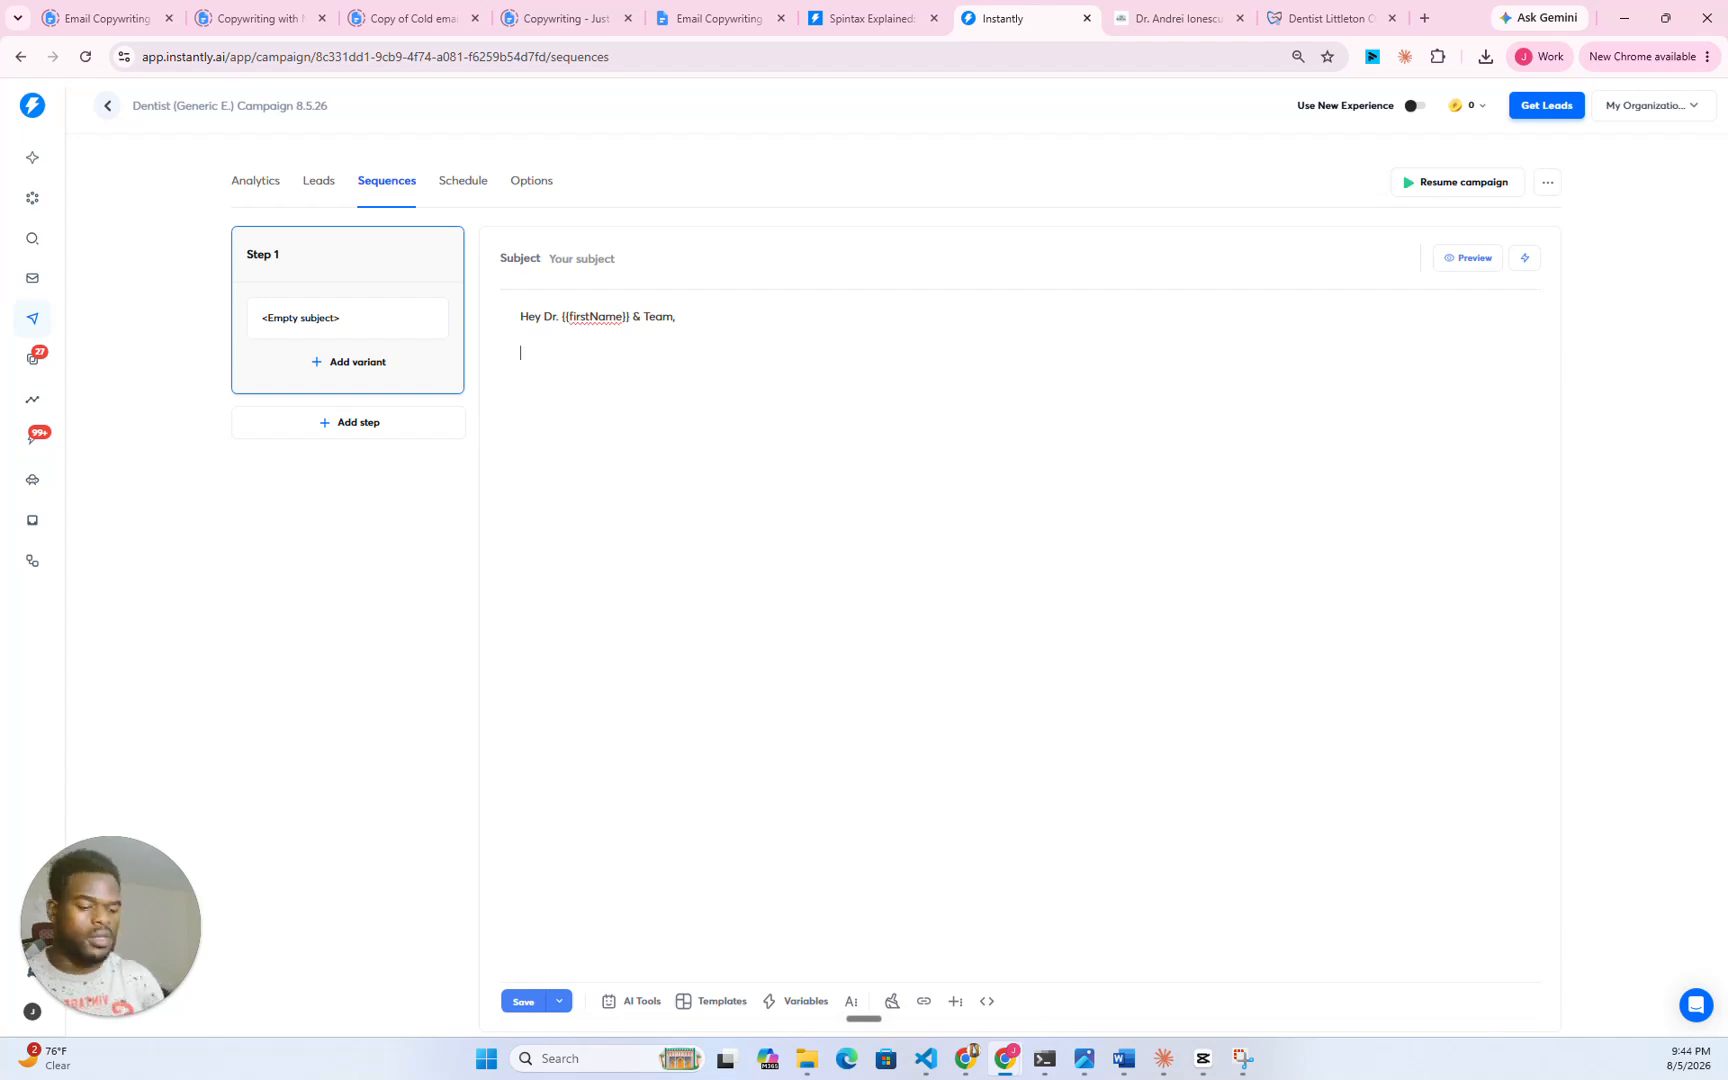
key(Return)
text({{personalization}})
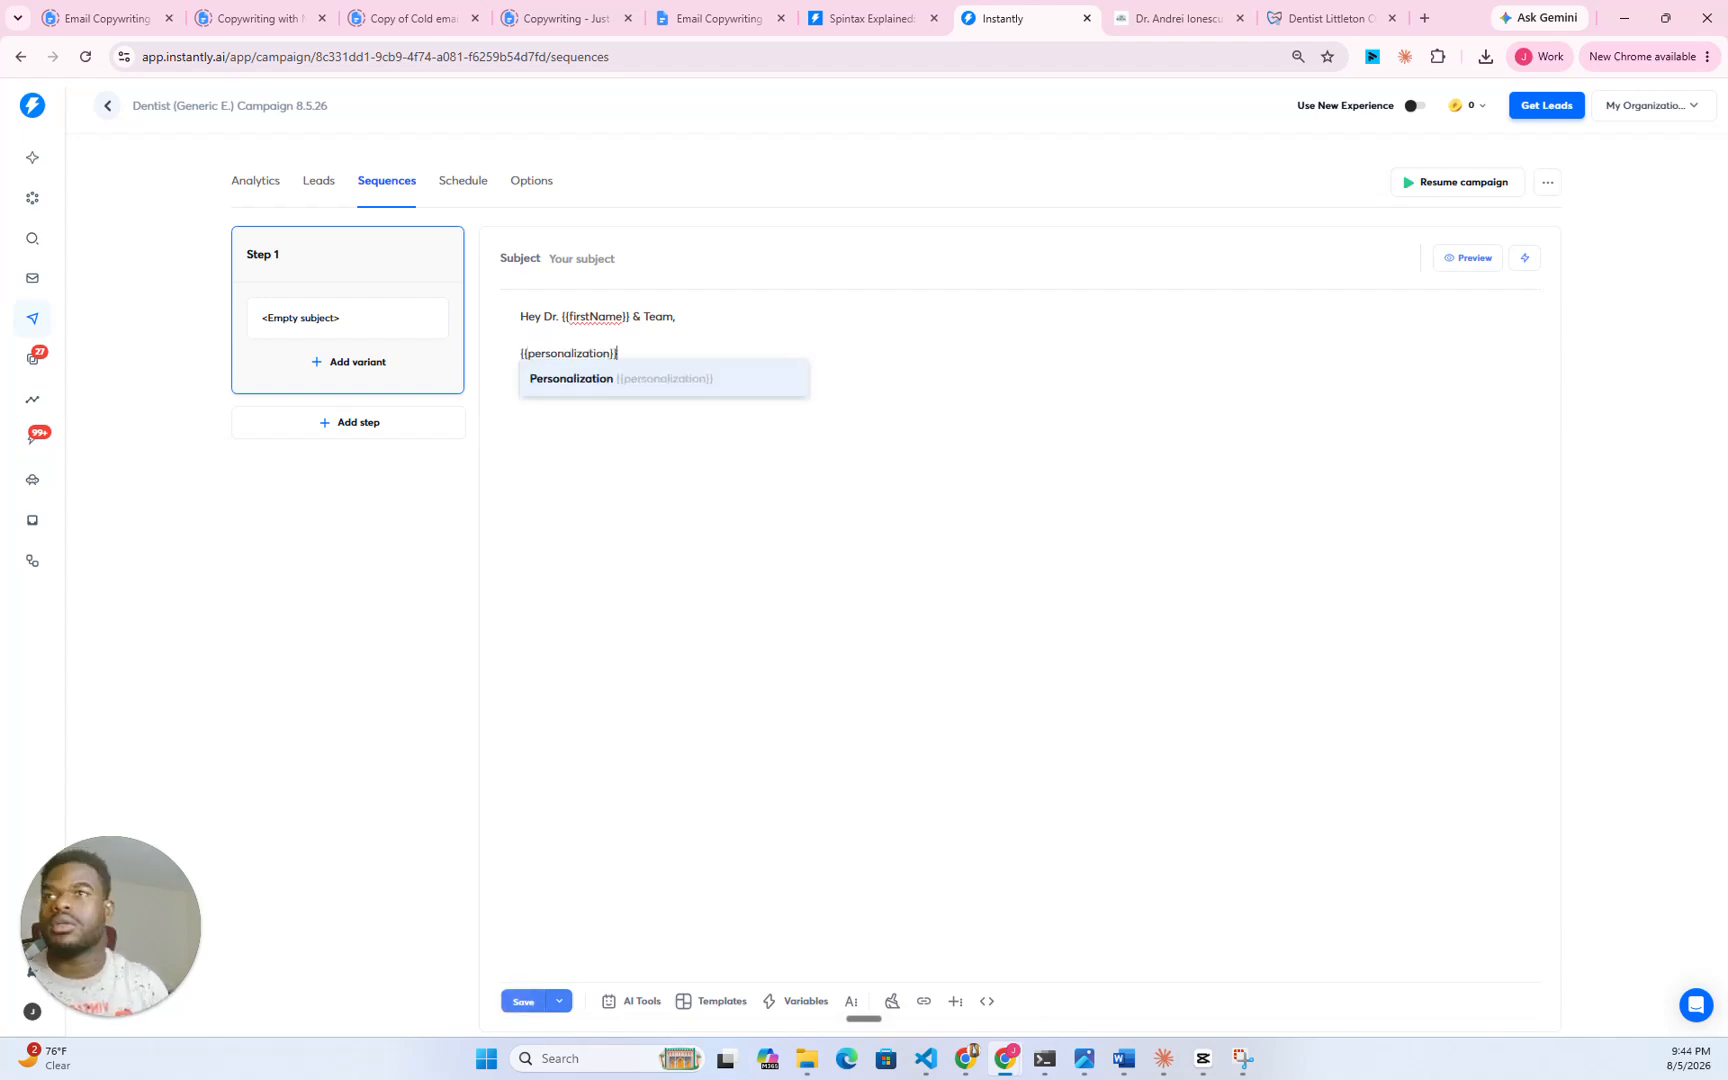
click(597, 381)
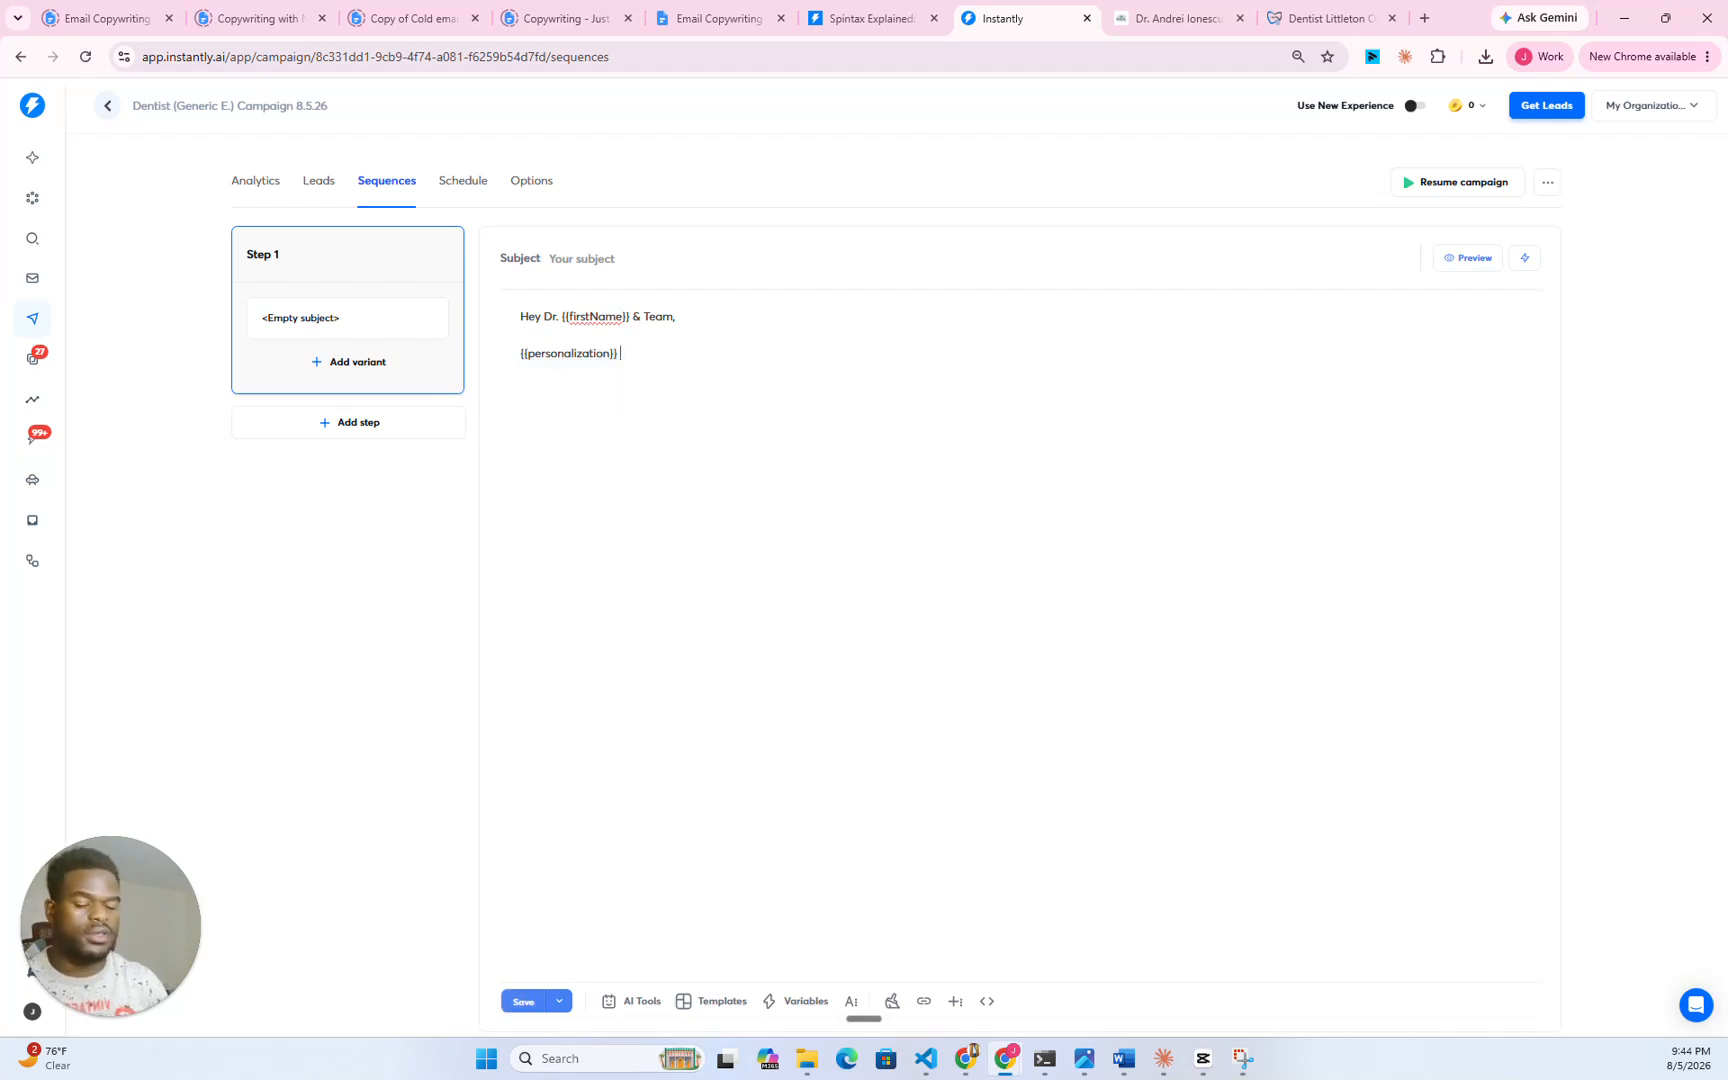
key(Return)
click(523, 1001)
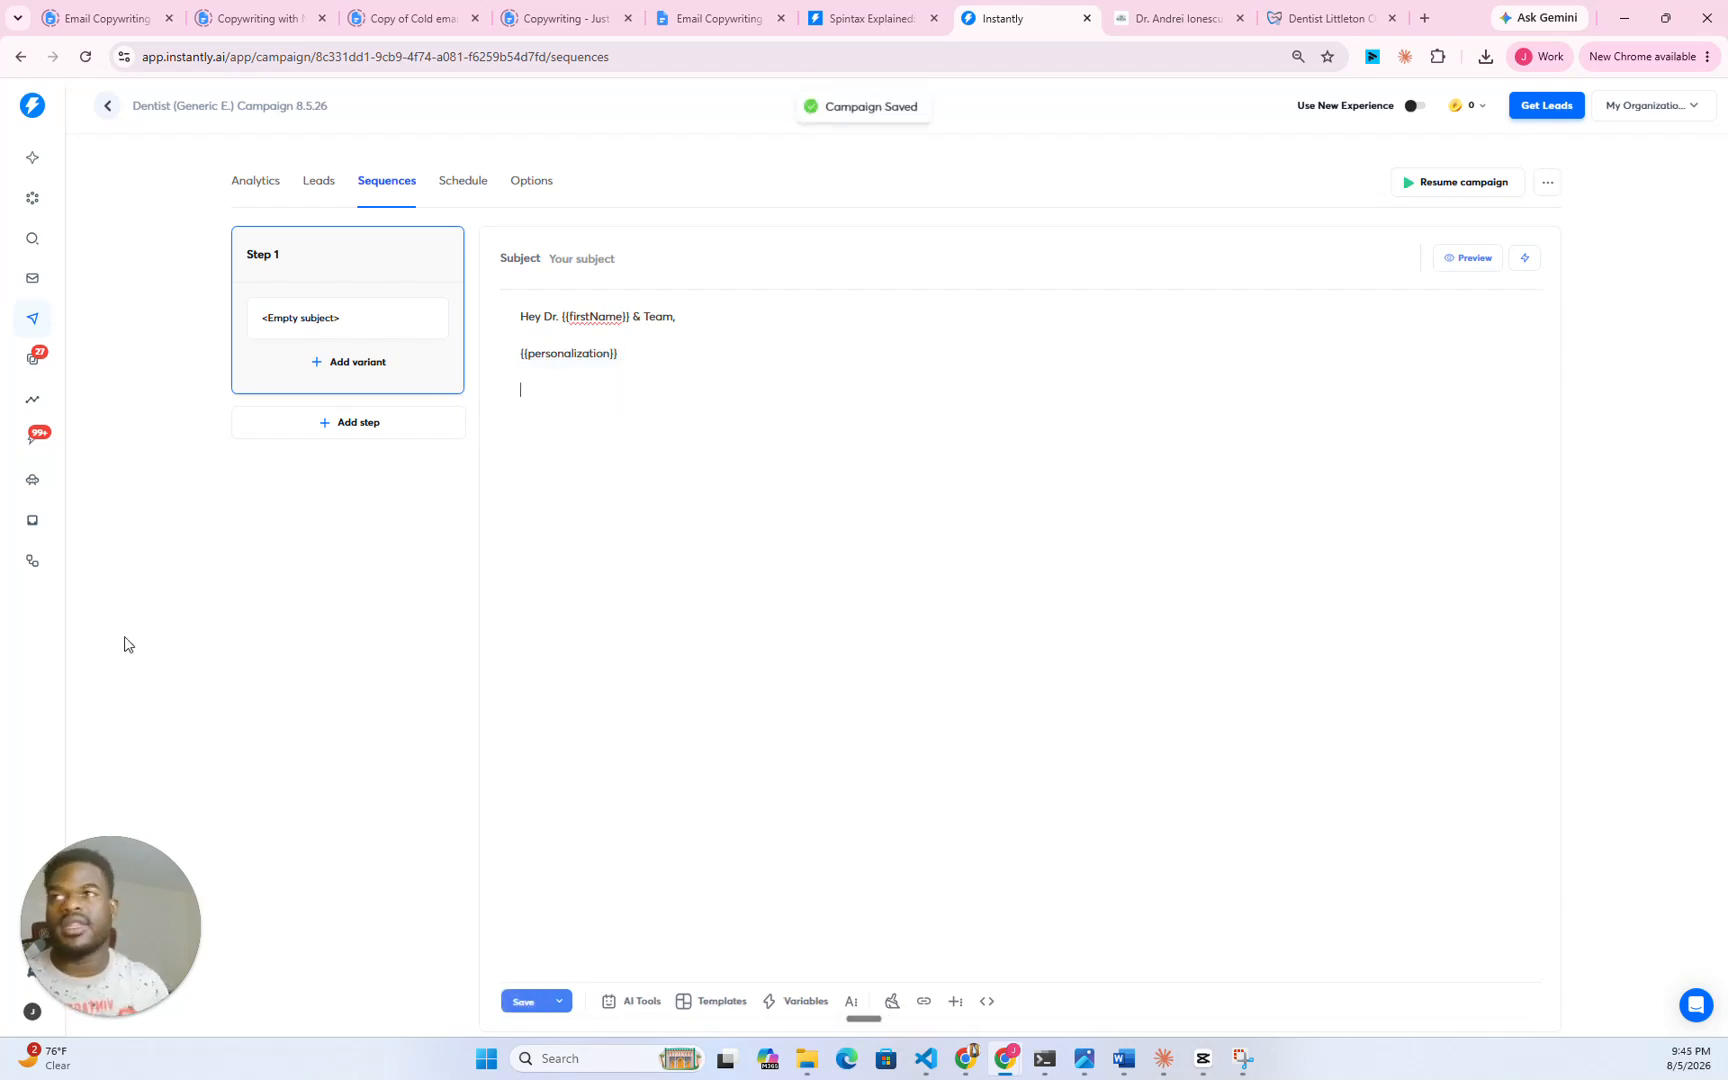
- Insert the spintax opening "{ RANDOM | " in front of the greeting in the Instantly Step 1 email
click(866, 22)
click(717, 30)
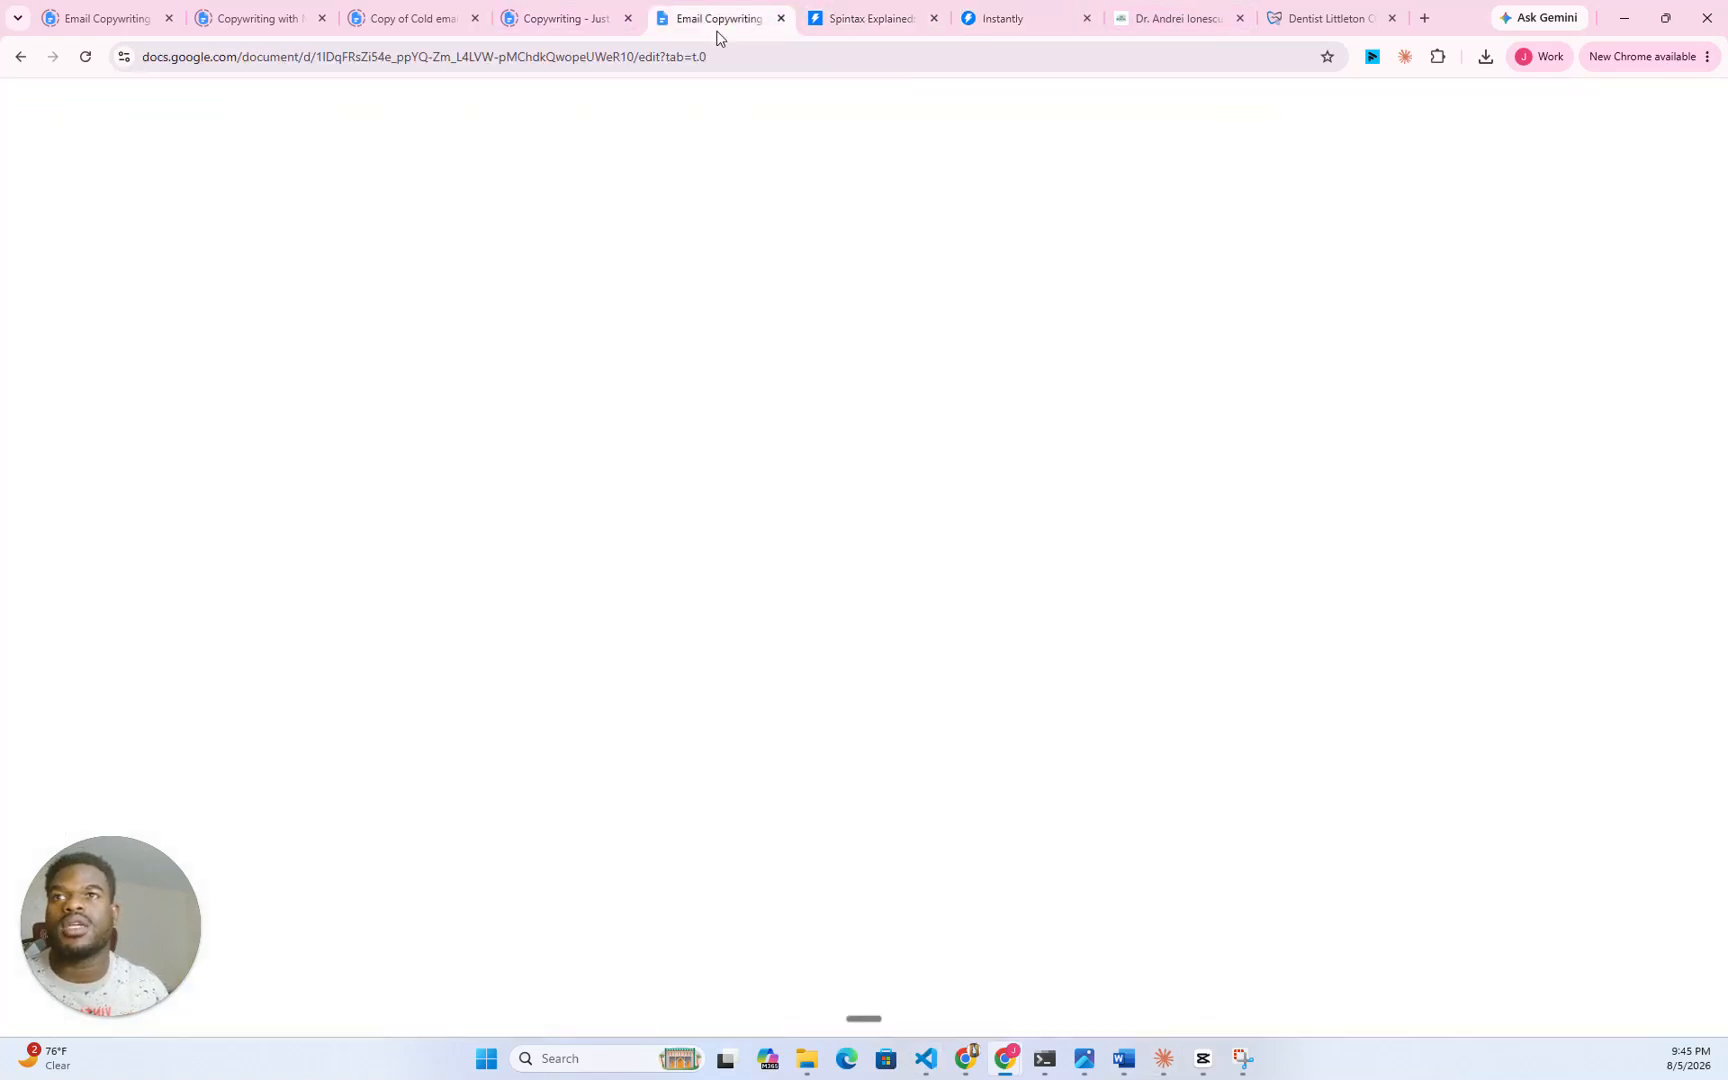
click(848, 22)
click(1005, 18)
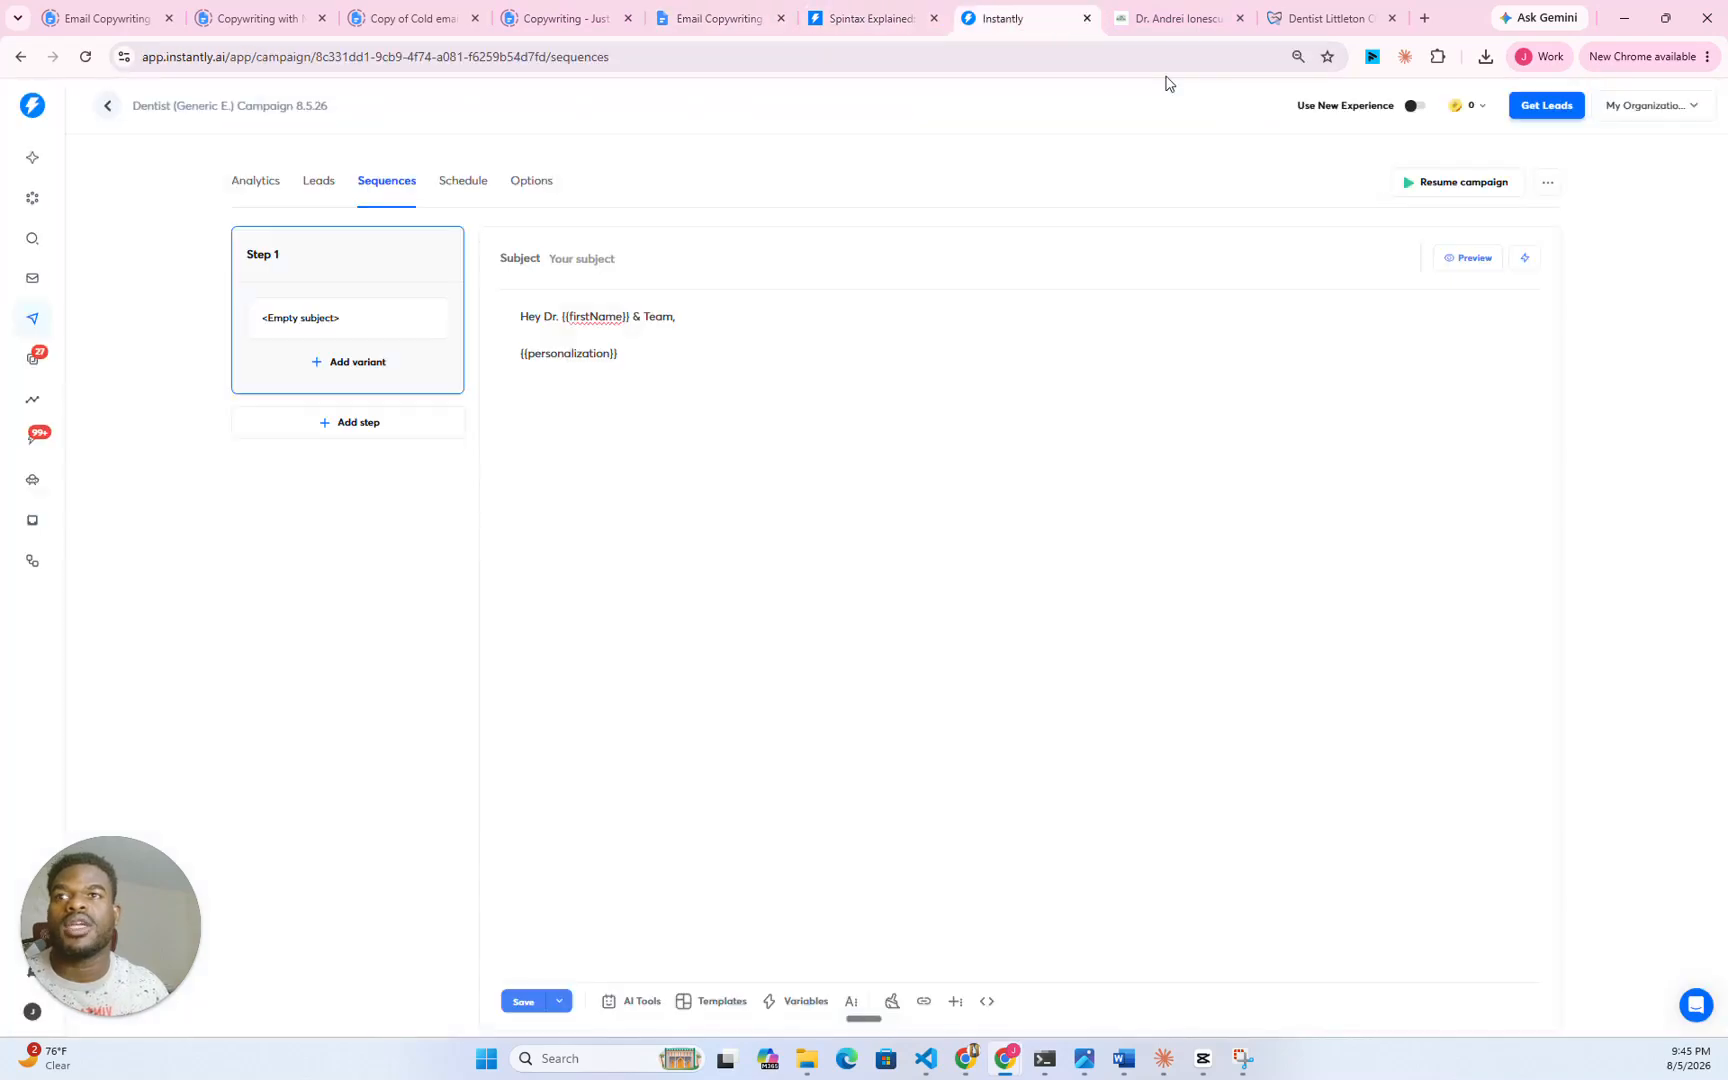
click(662, 285)
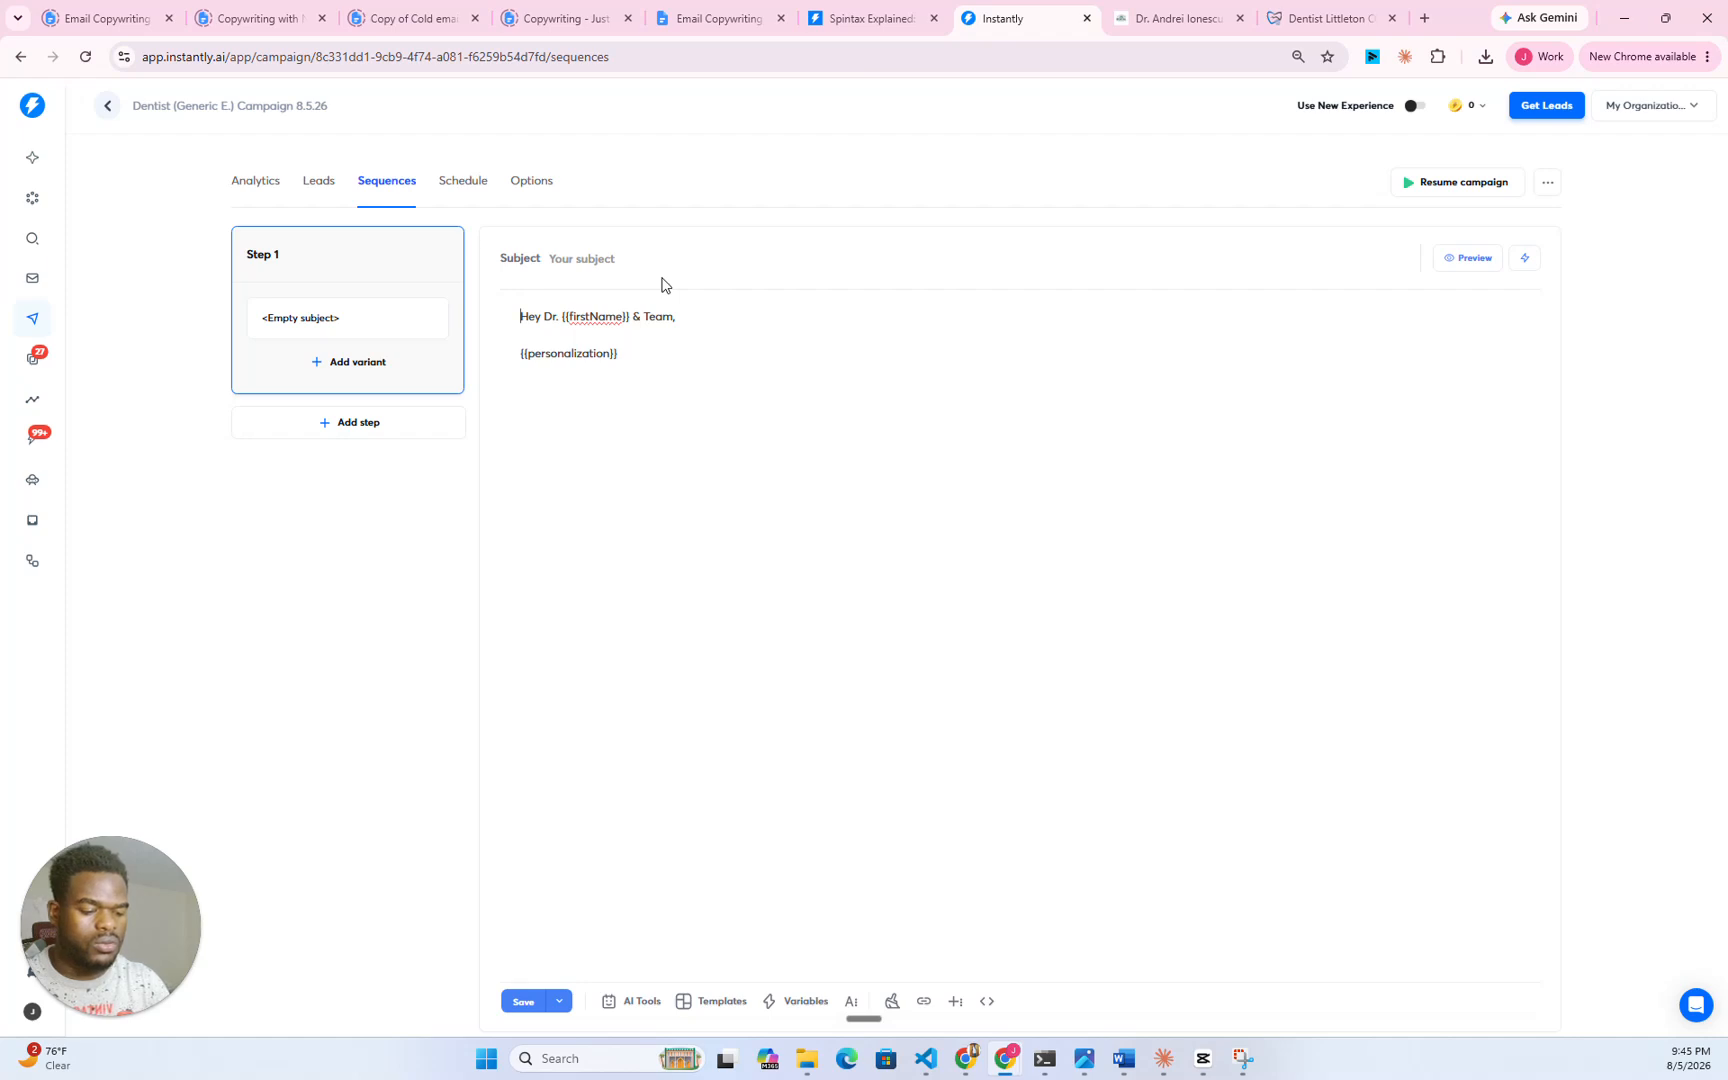
text({)
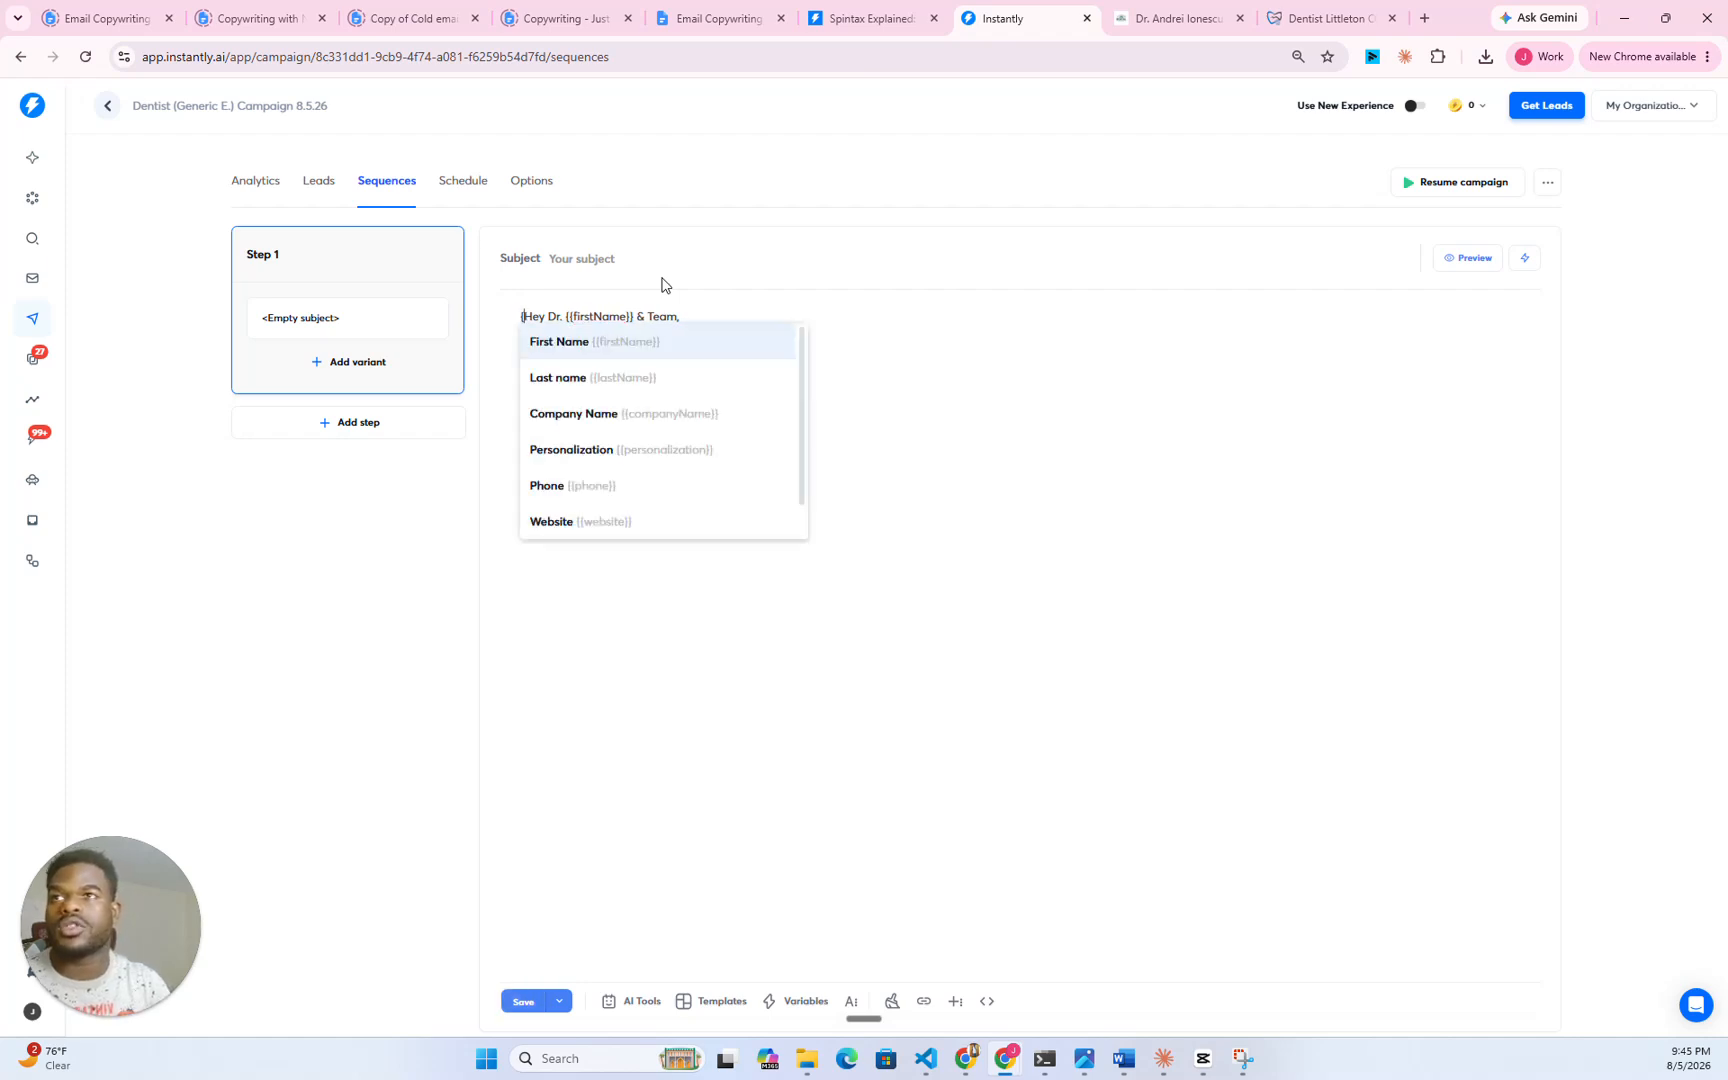
text( RANDOM )
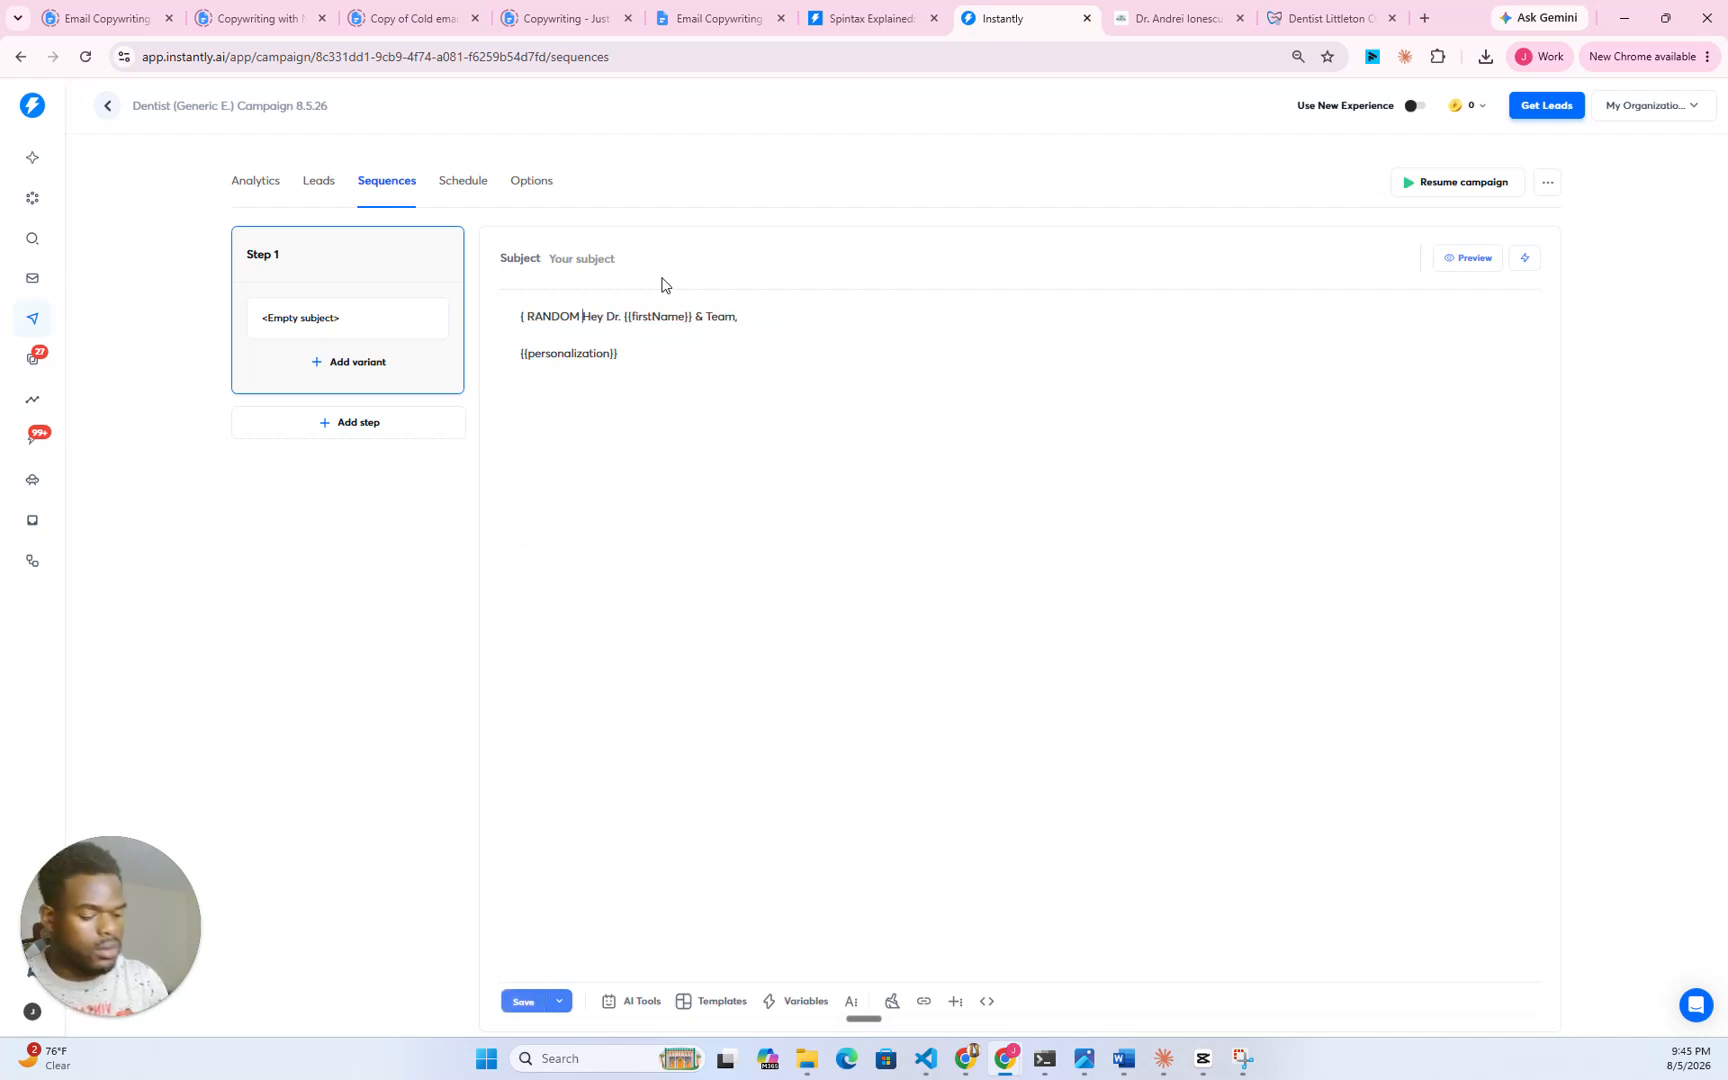
text(|)
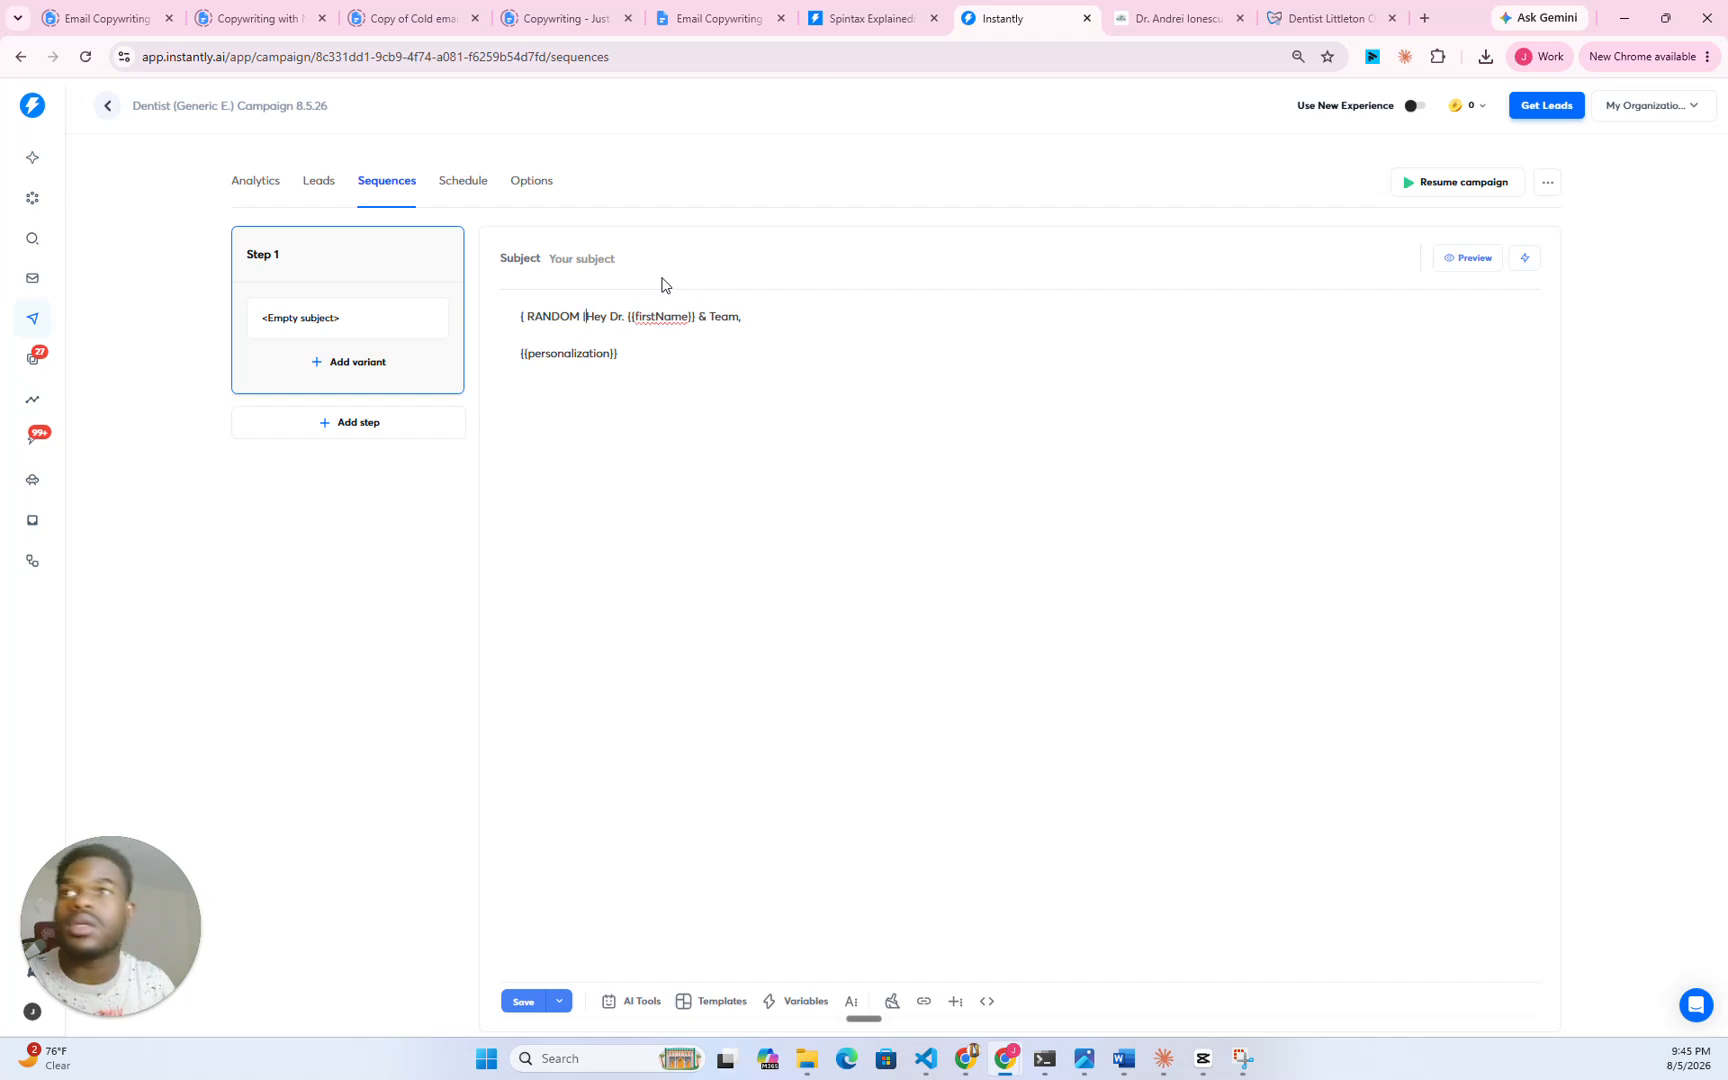
key(Right)
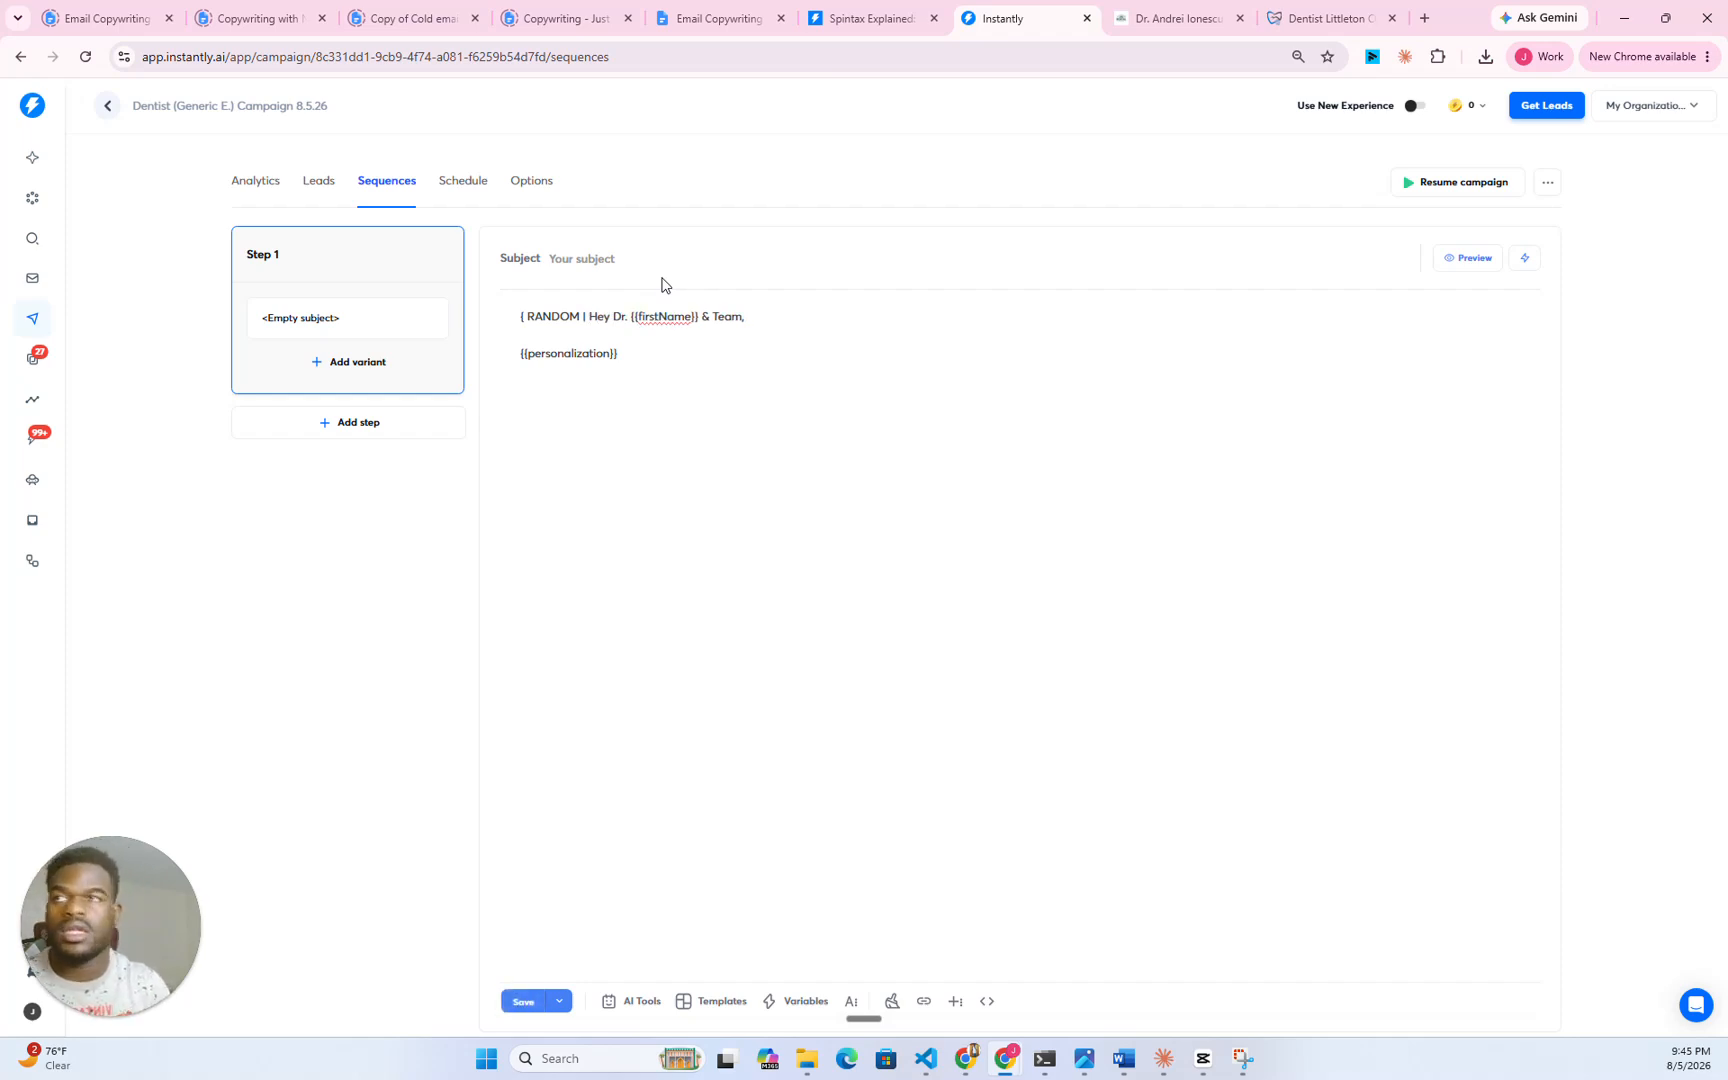
- Examine how the Spintax article formats its greeting example with double curly braces and pipes, and return to the Instantly campaign
key(ctrl+shift+Tab)
scroll(950, 472, up, 15)
scroll(945, 468, up, 9)
scroll(920, 530, down, 7)
scroll(900, 570, up, 7)
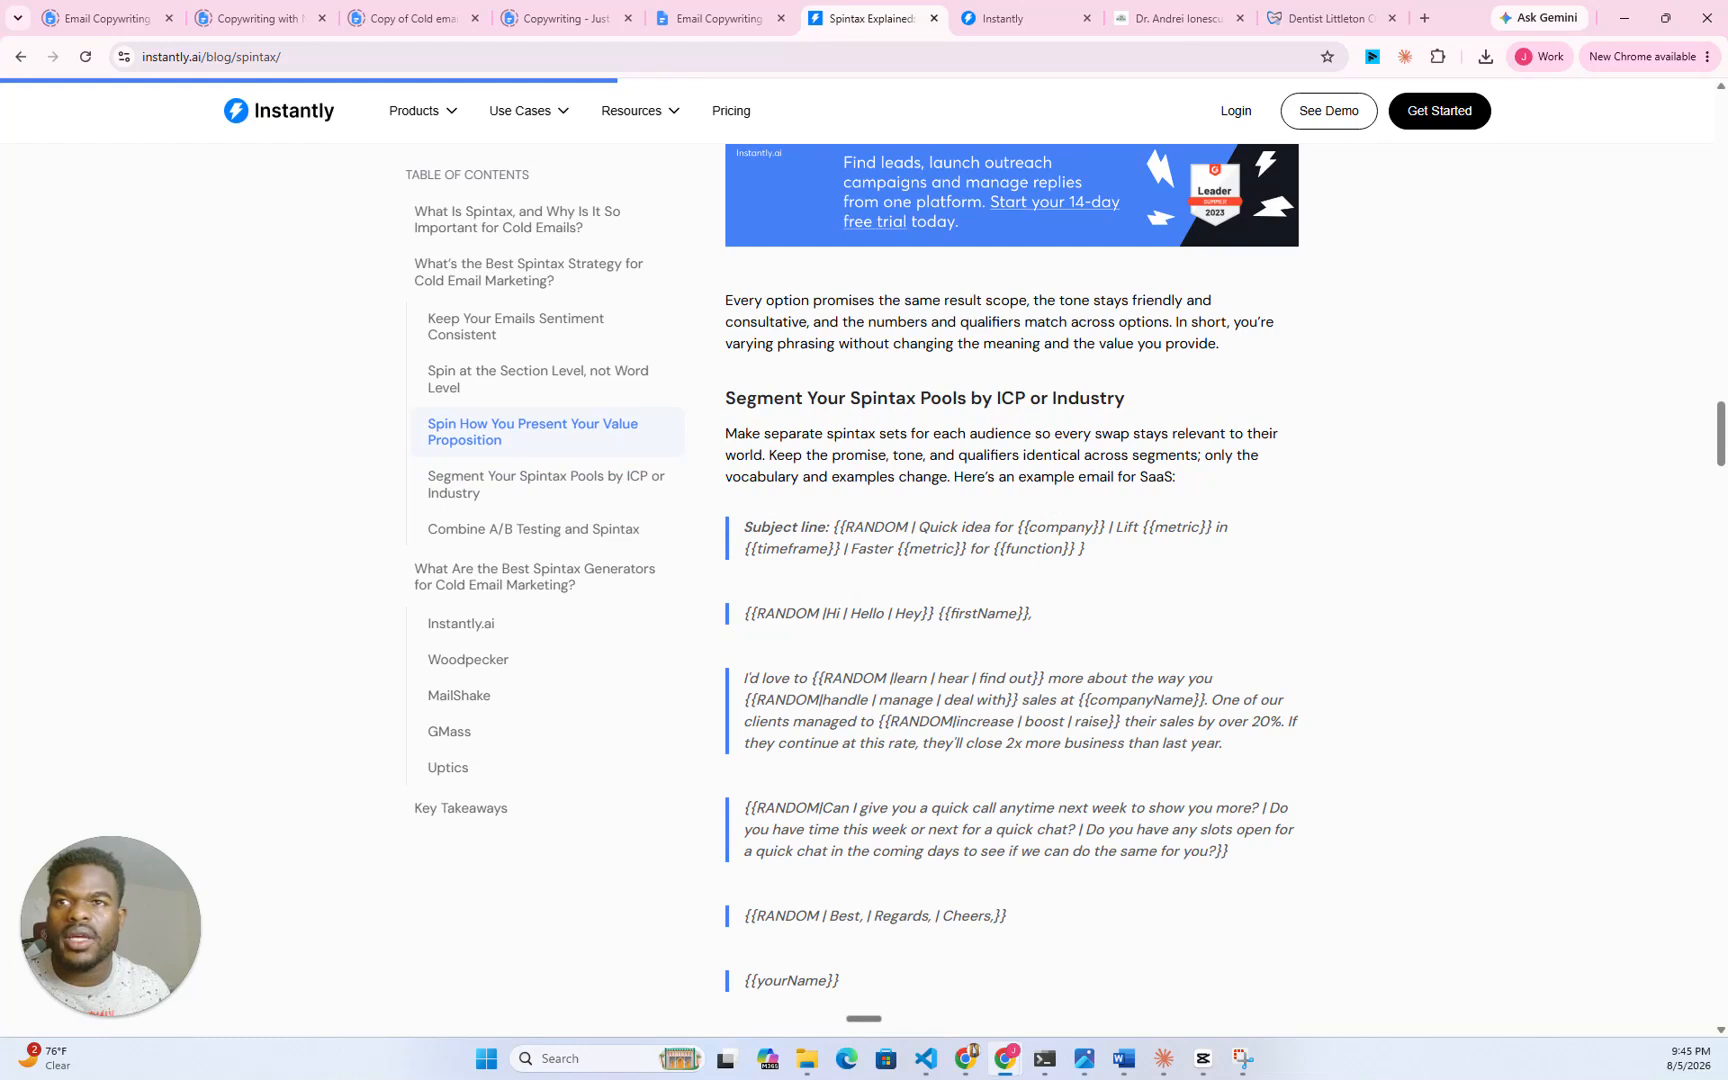
drag(744, 614, 928, 614)
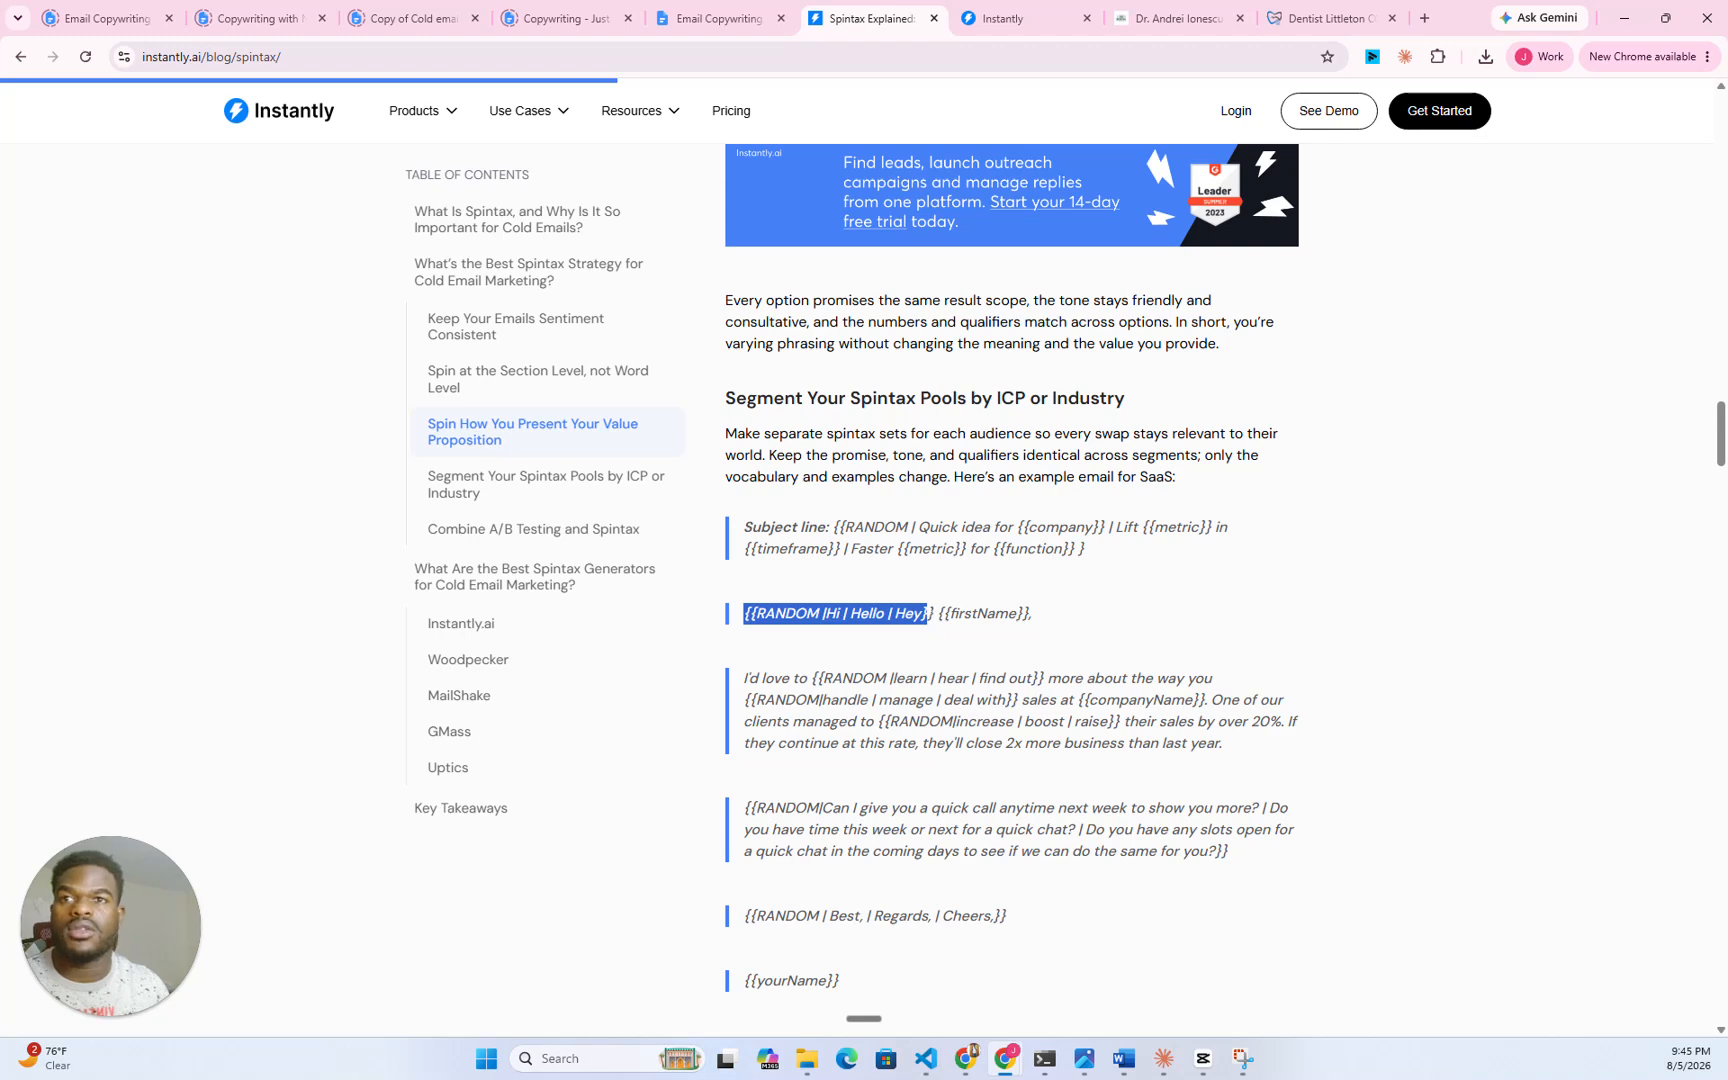
click(930, 614)
double_click(930, 614)
click(997, 18)
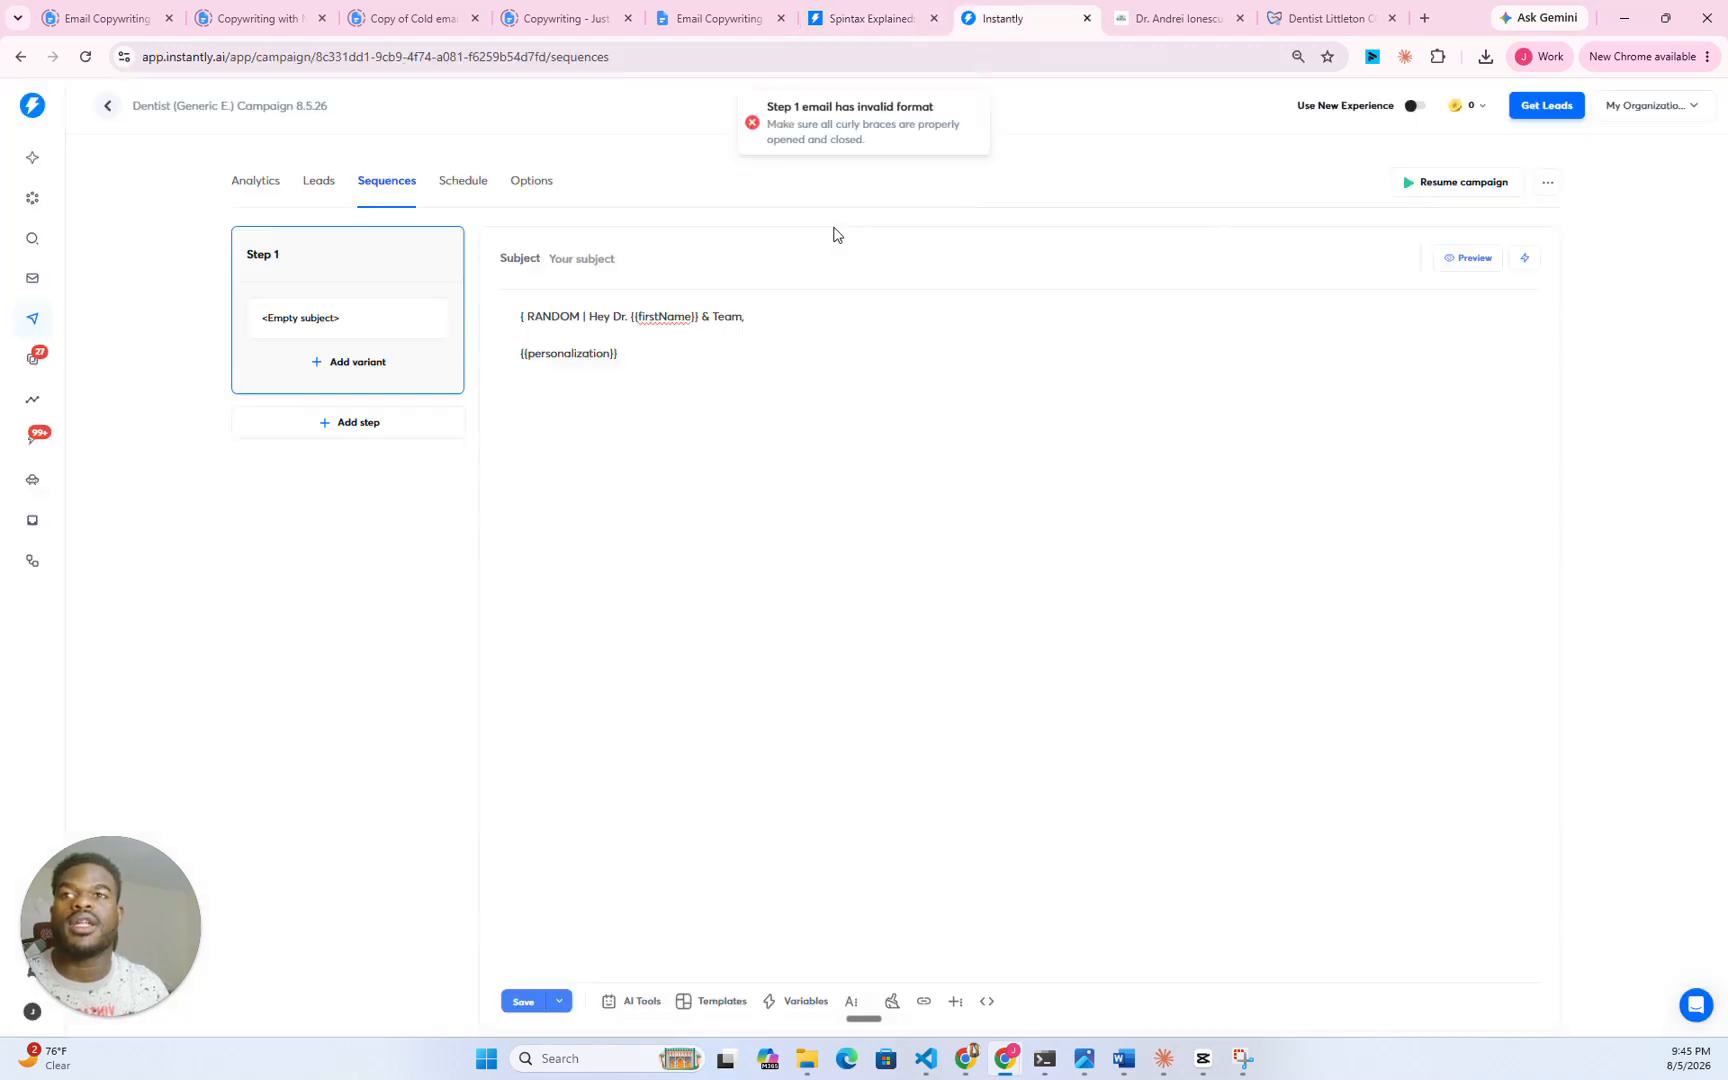
click(872, 18)
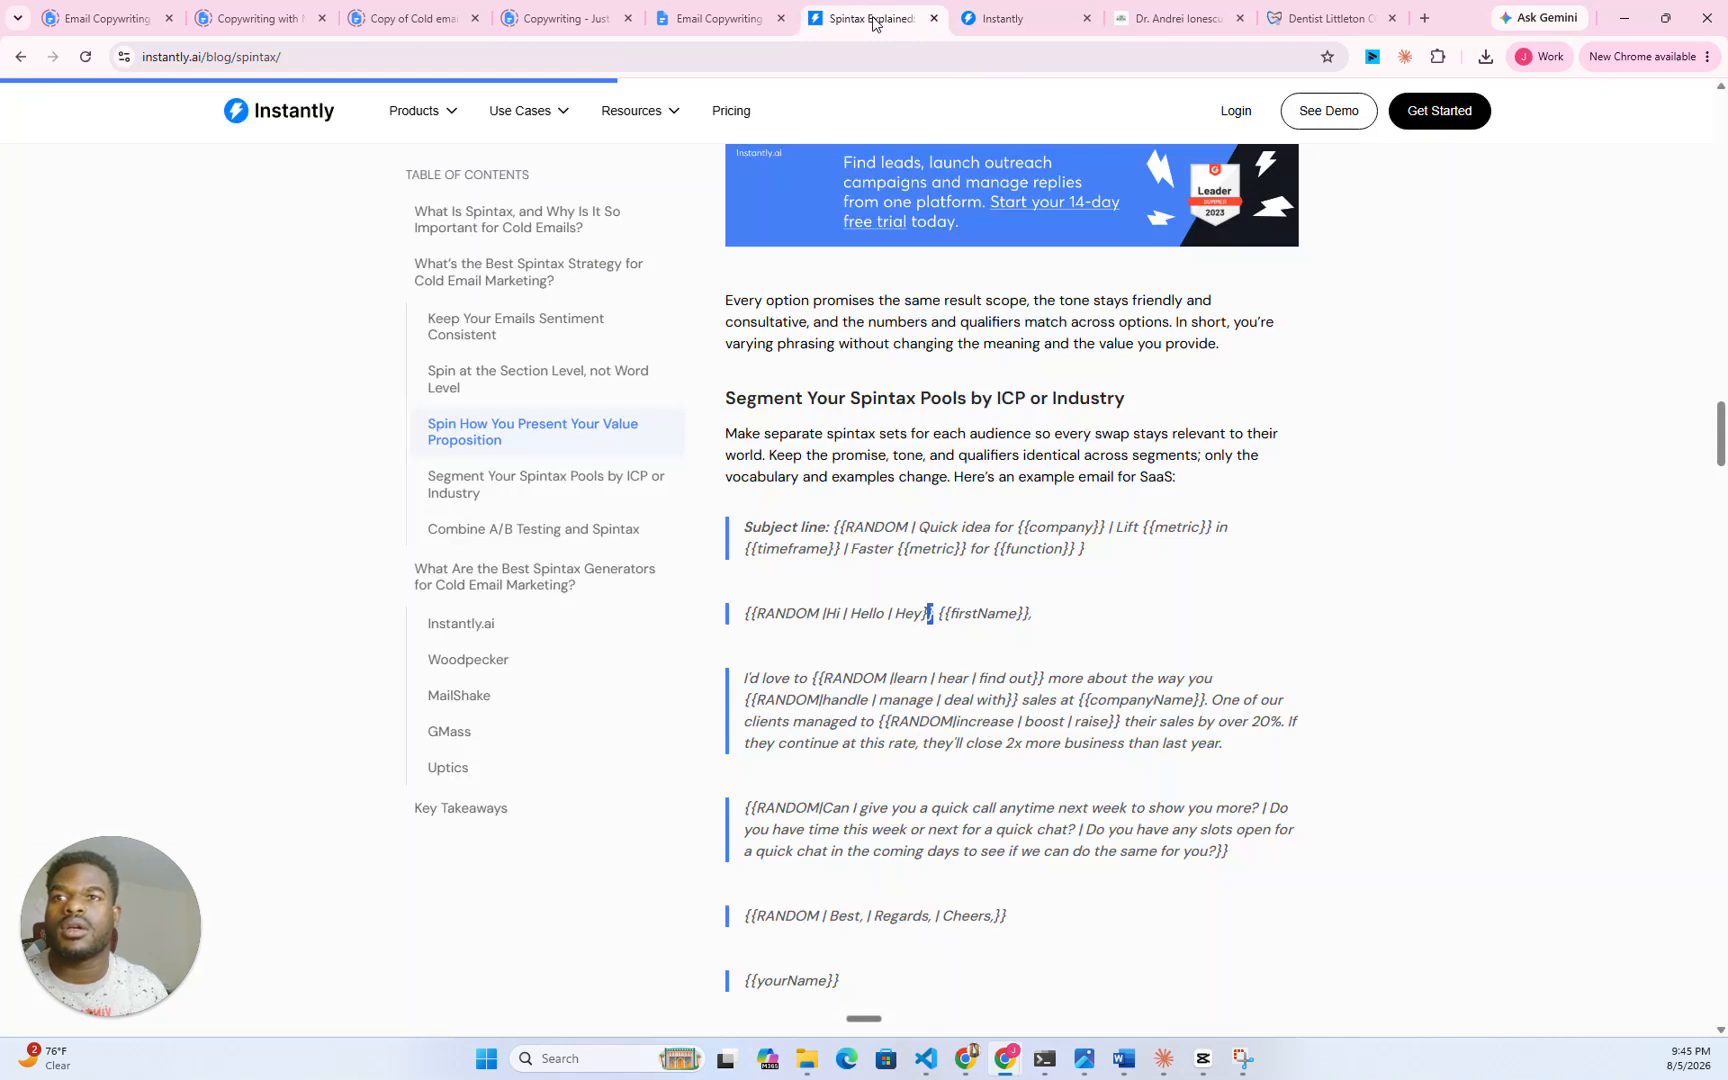
click(997, 18)
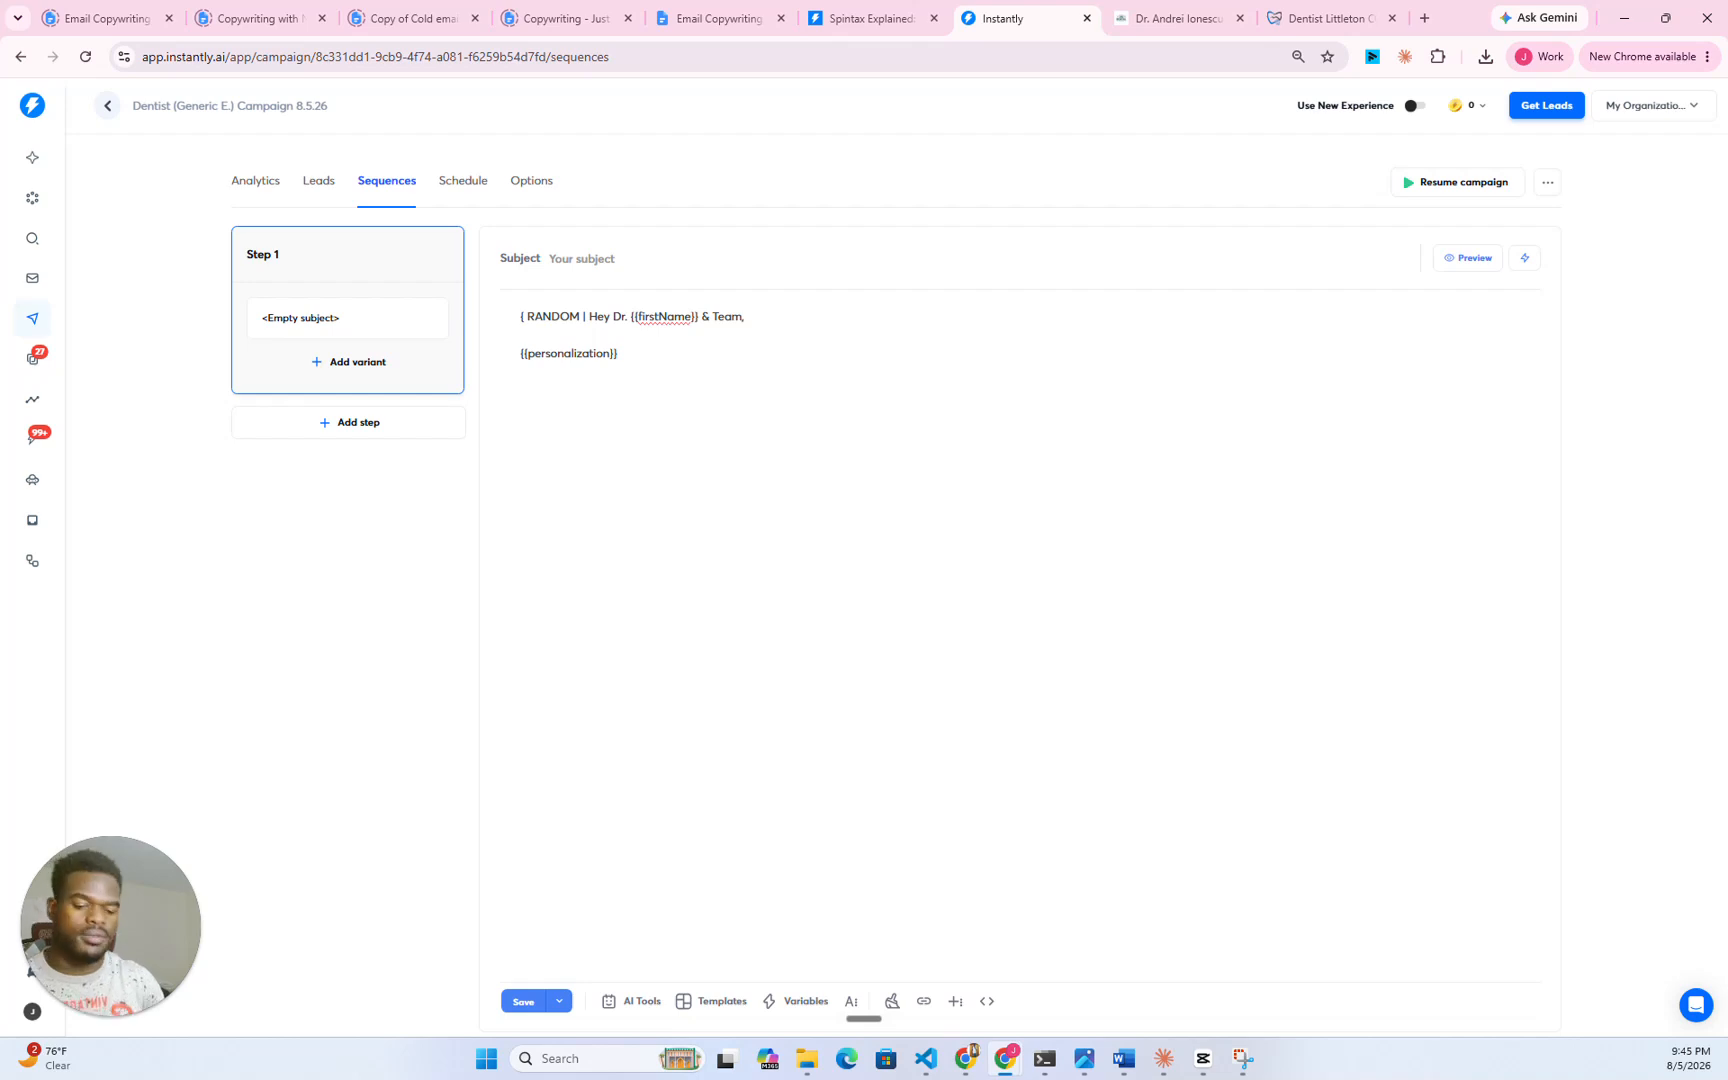
- Write the greeting spintax "{{RANDOM |Hi | Hey |Hello }}" as a new paragraph below {{personalization}}
text({{)
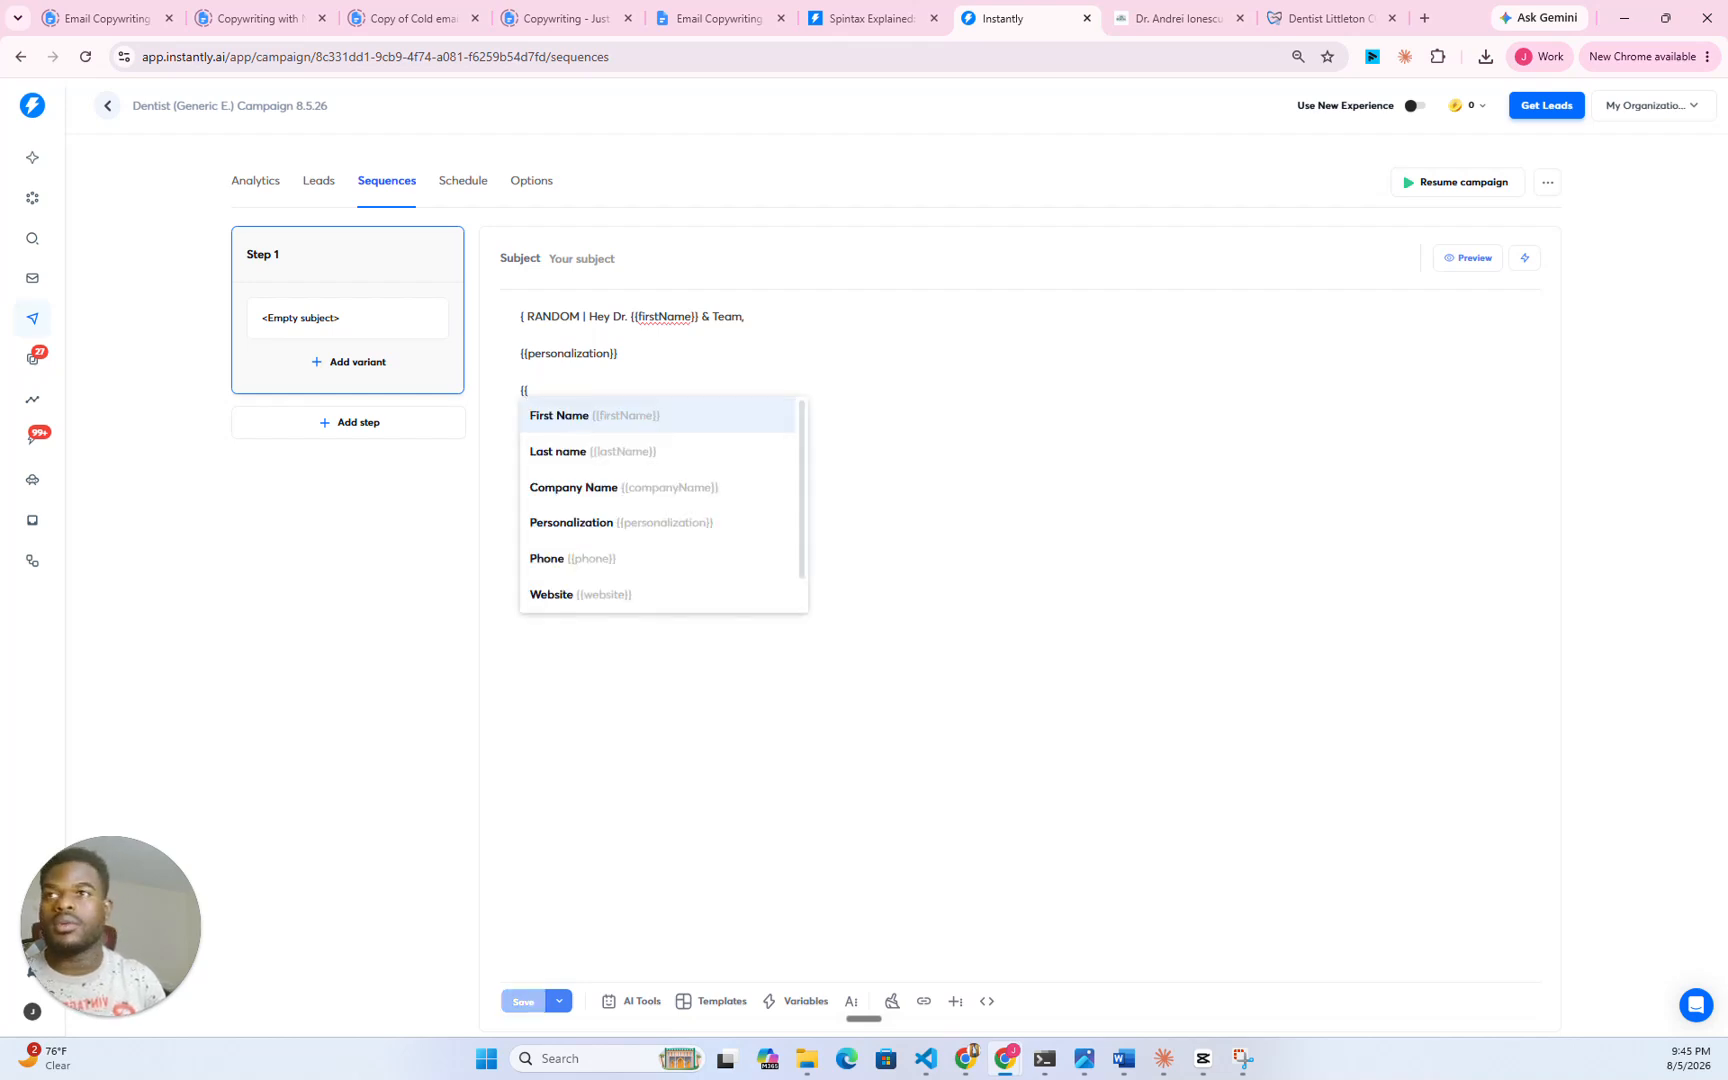
text(RANDON)
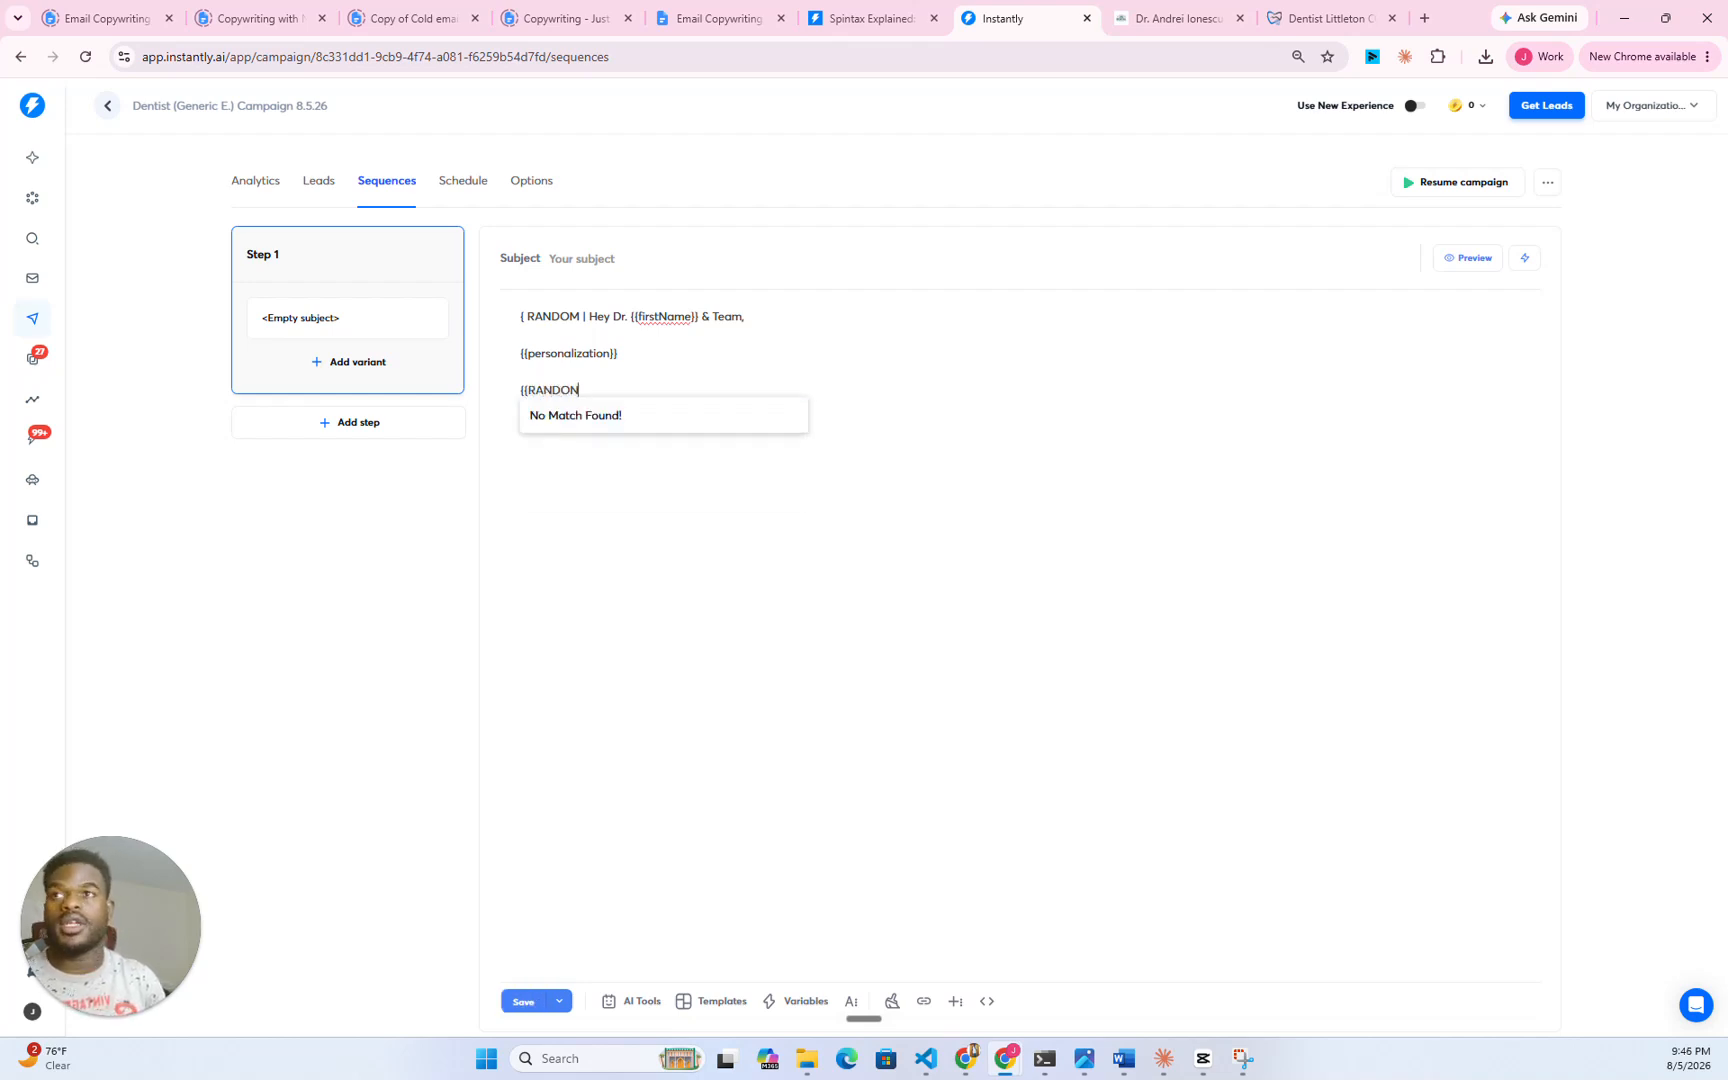
key(BackSpace)
text(M)
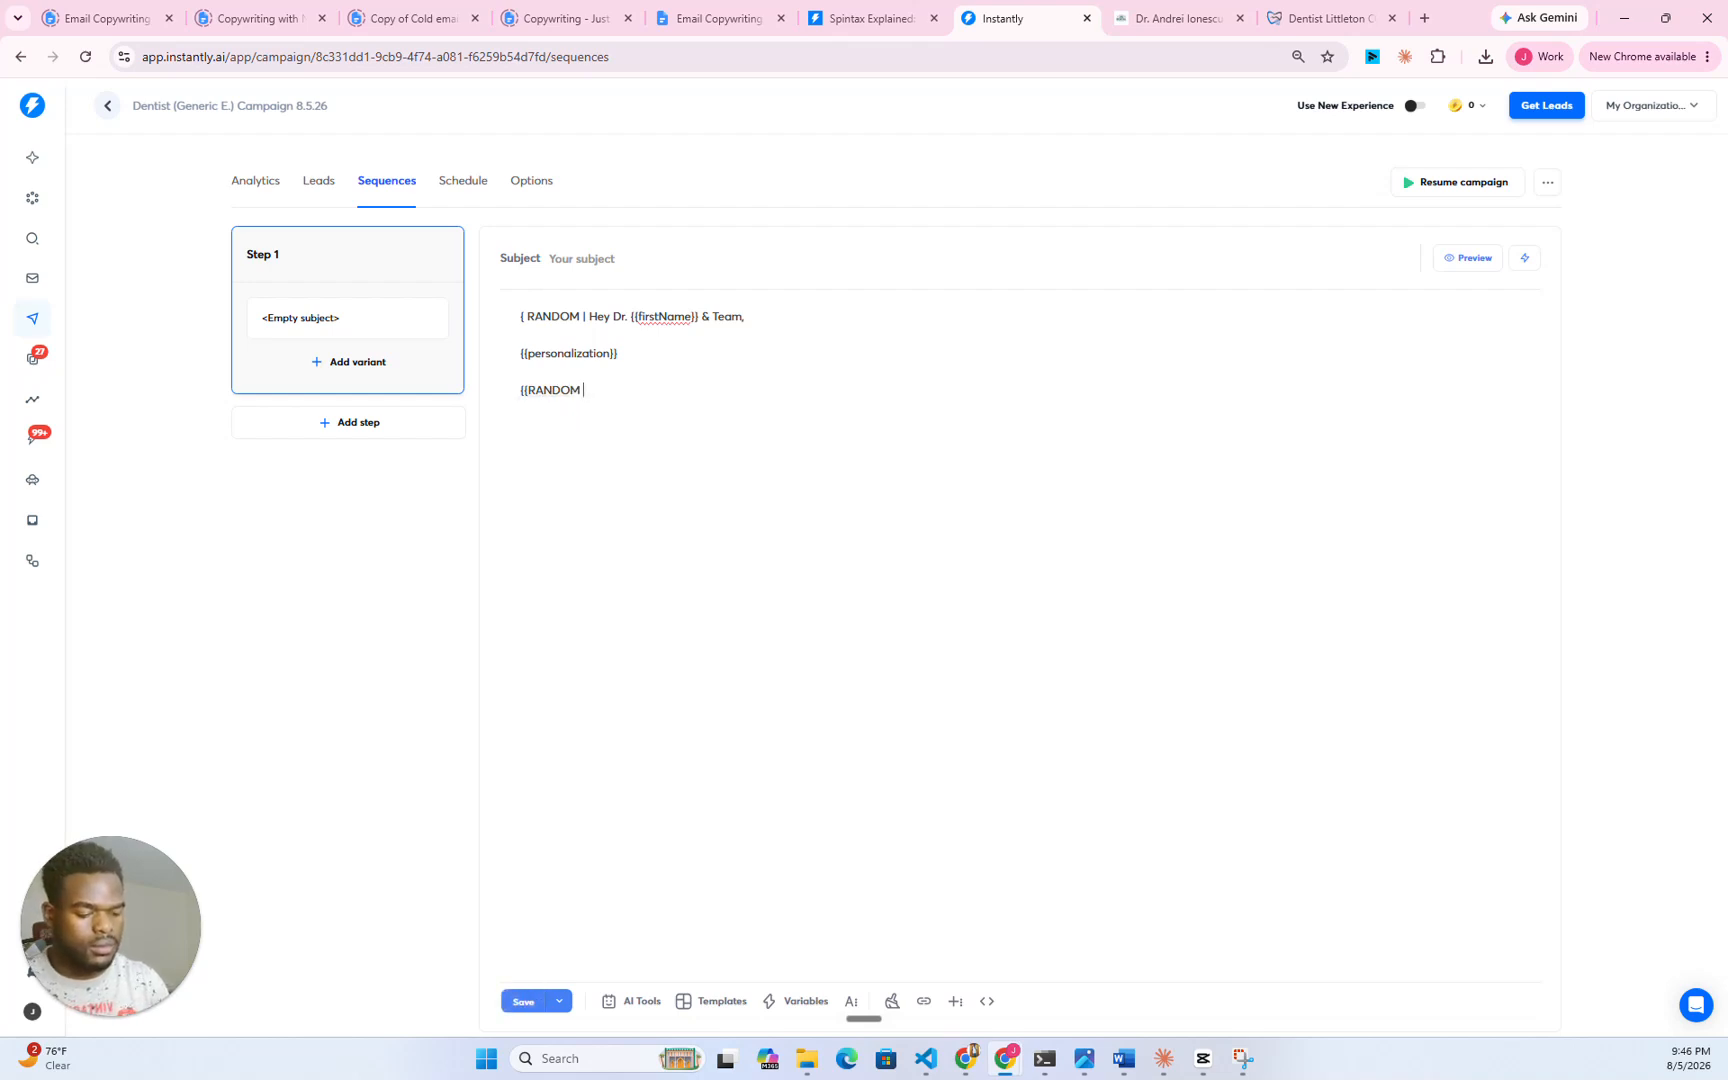
text( |)
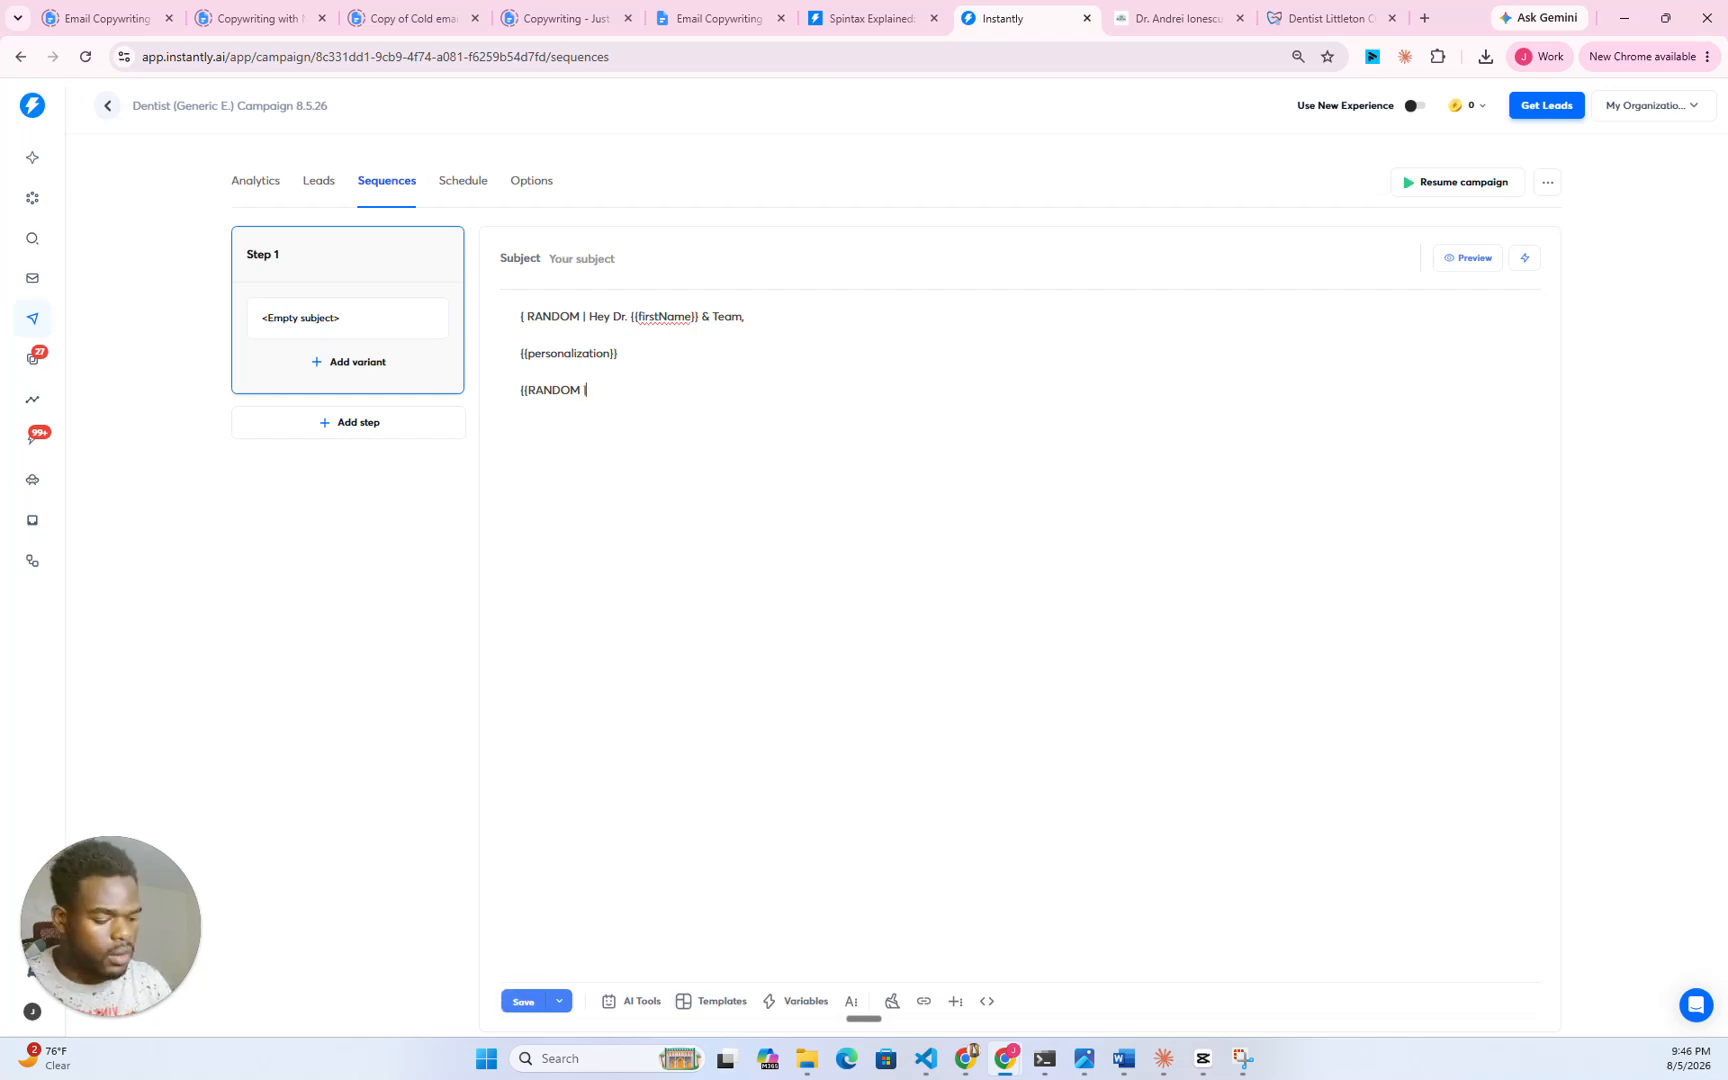
text(Hi)
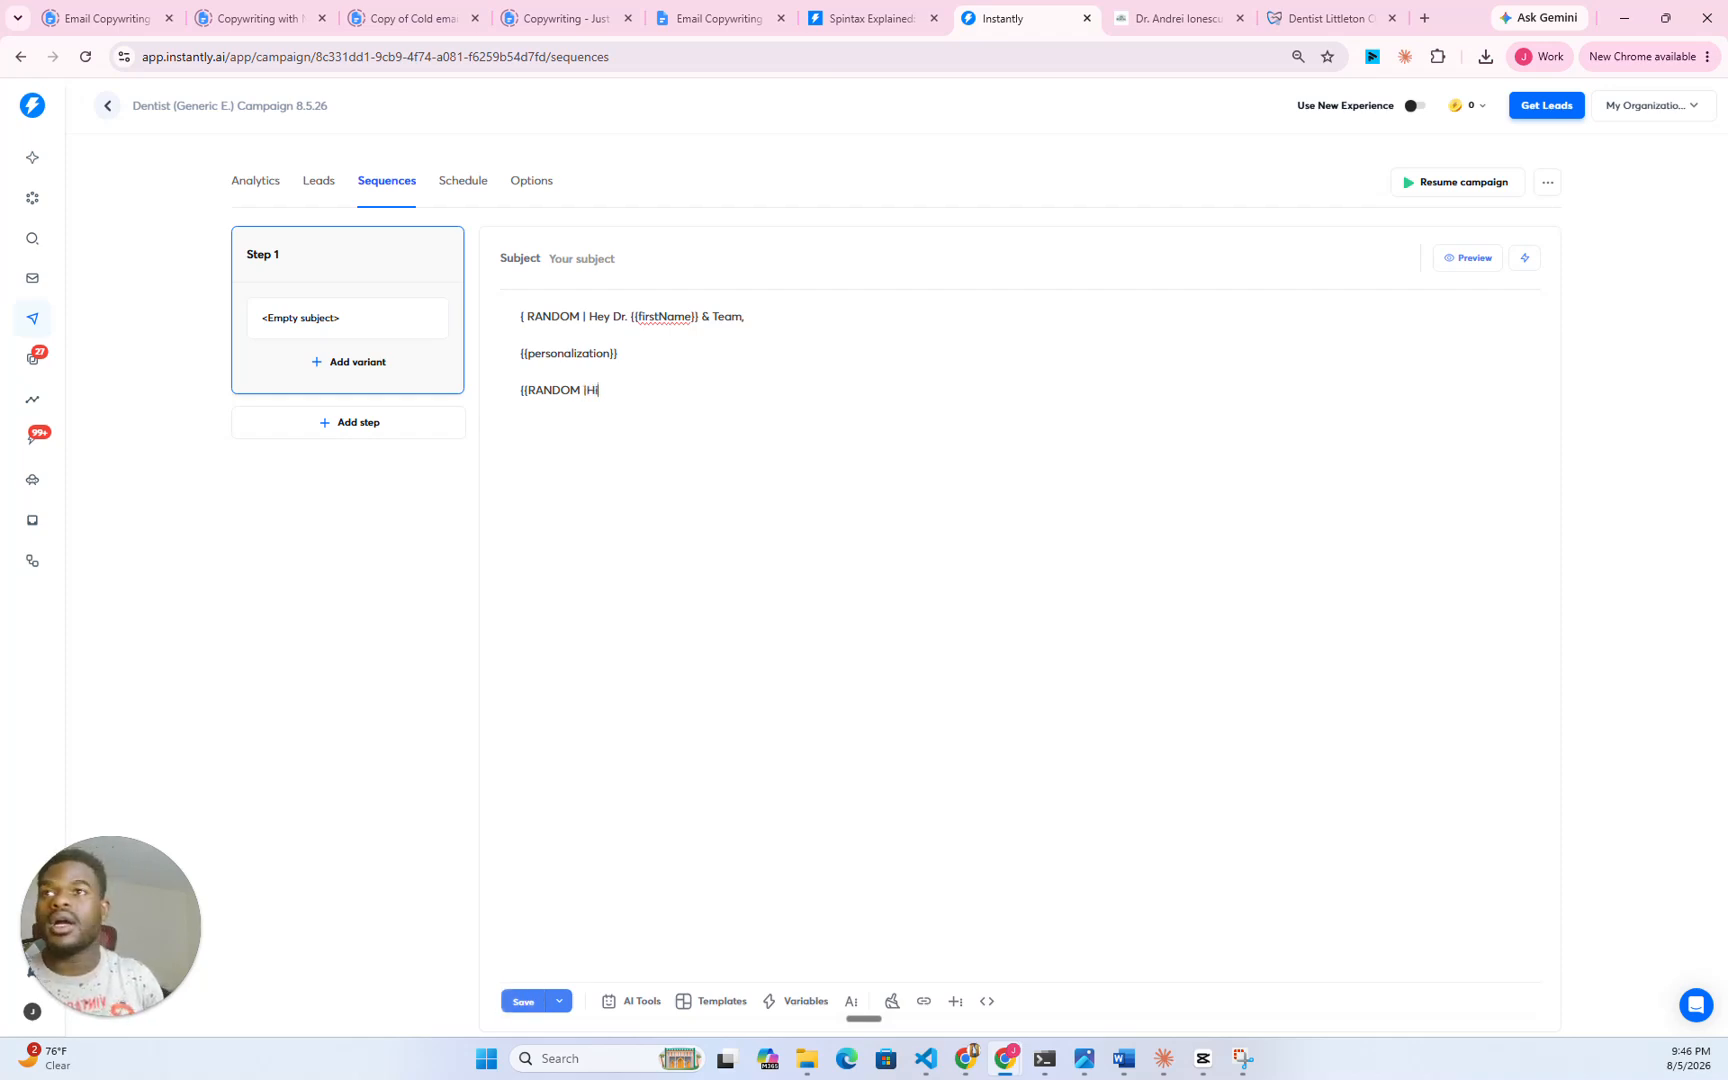
text( | Hey)
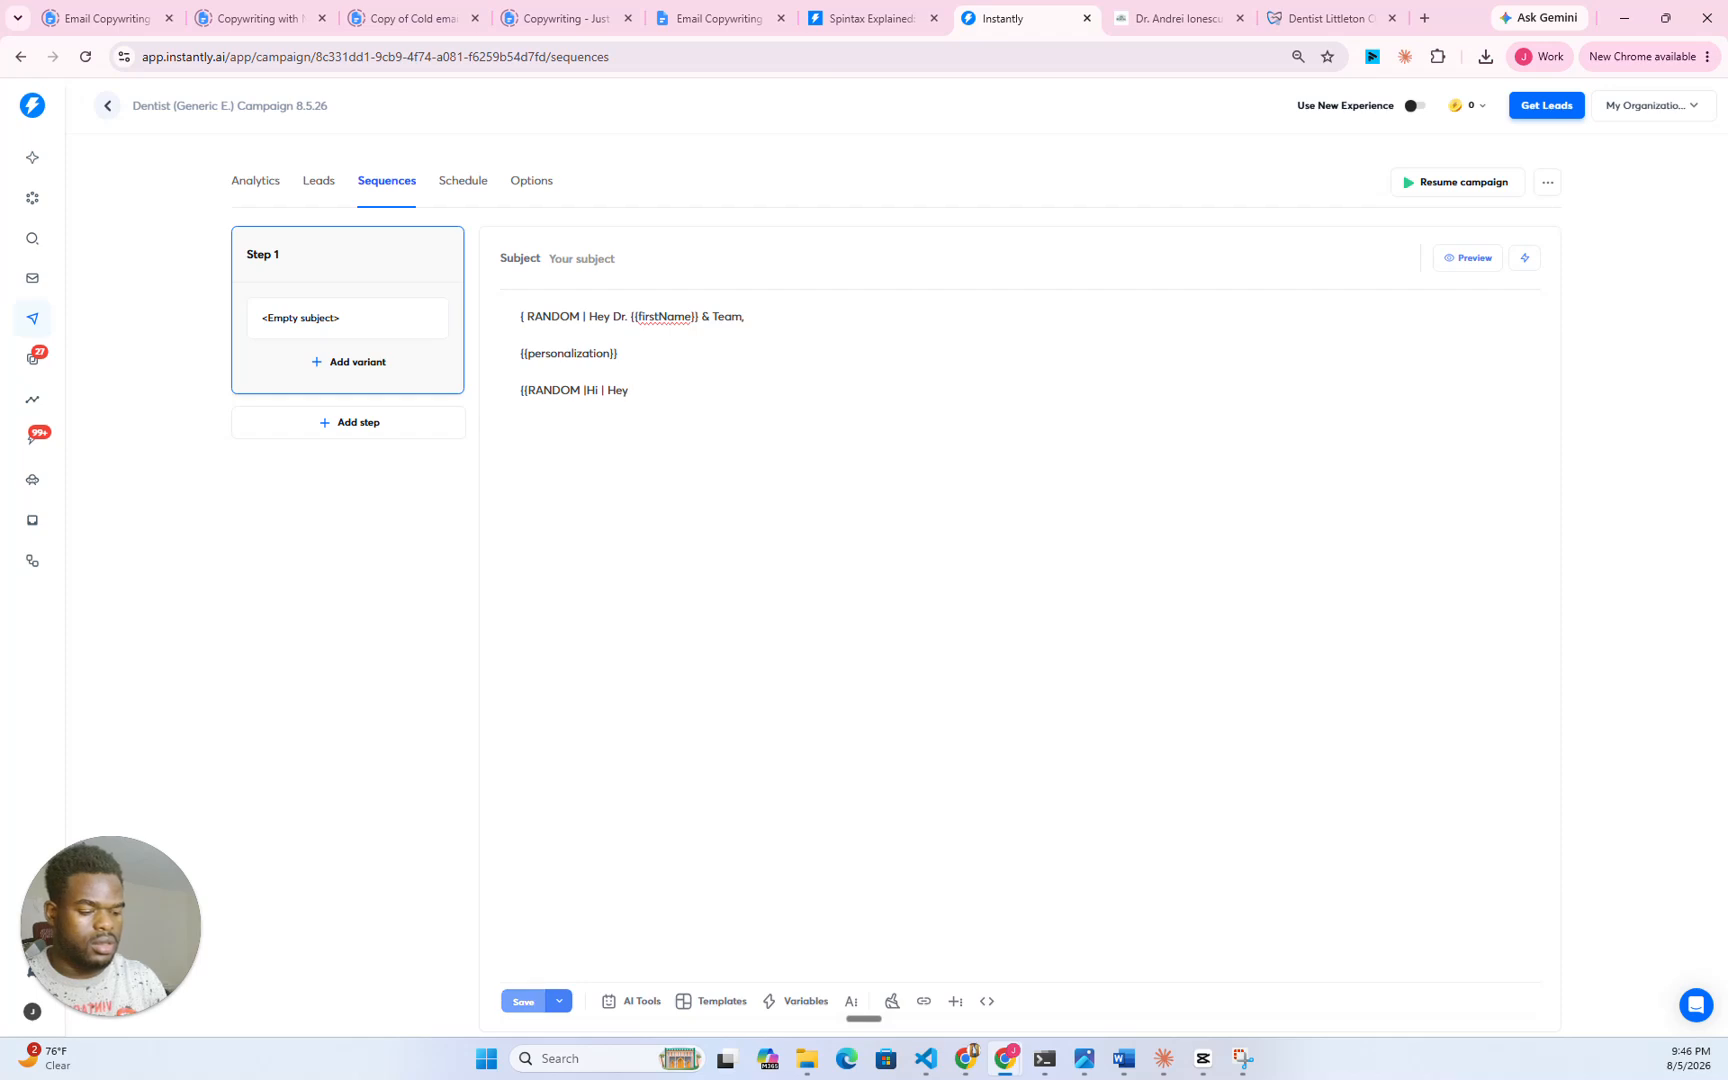
text( |Hello)
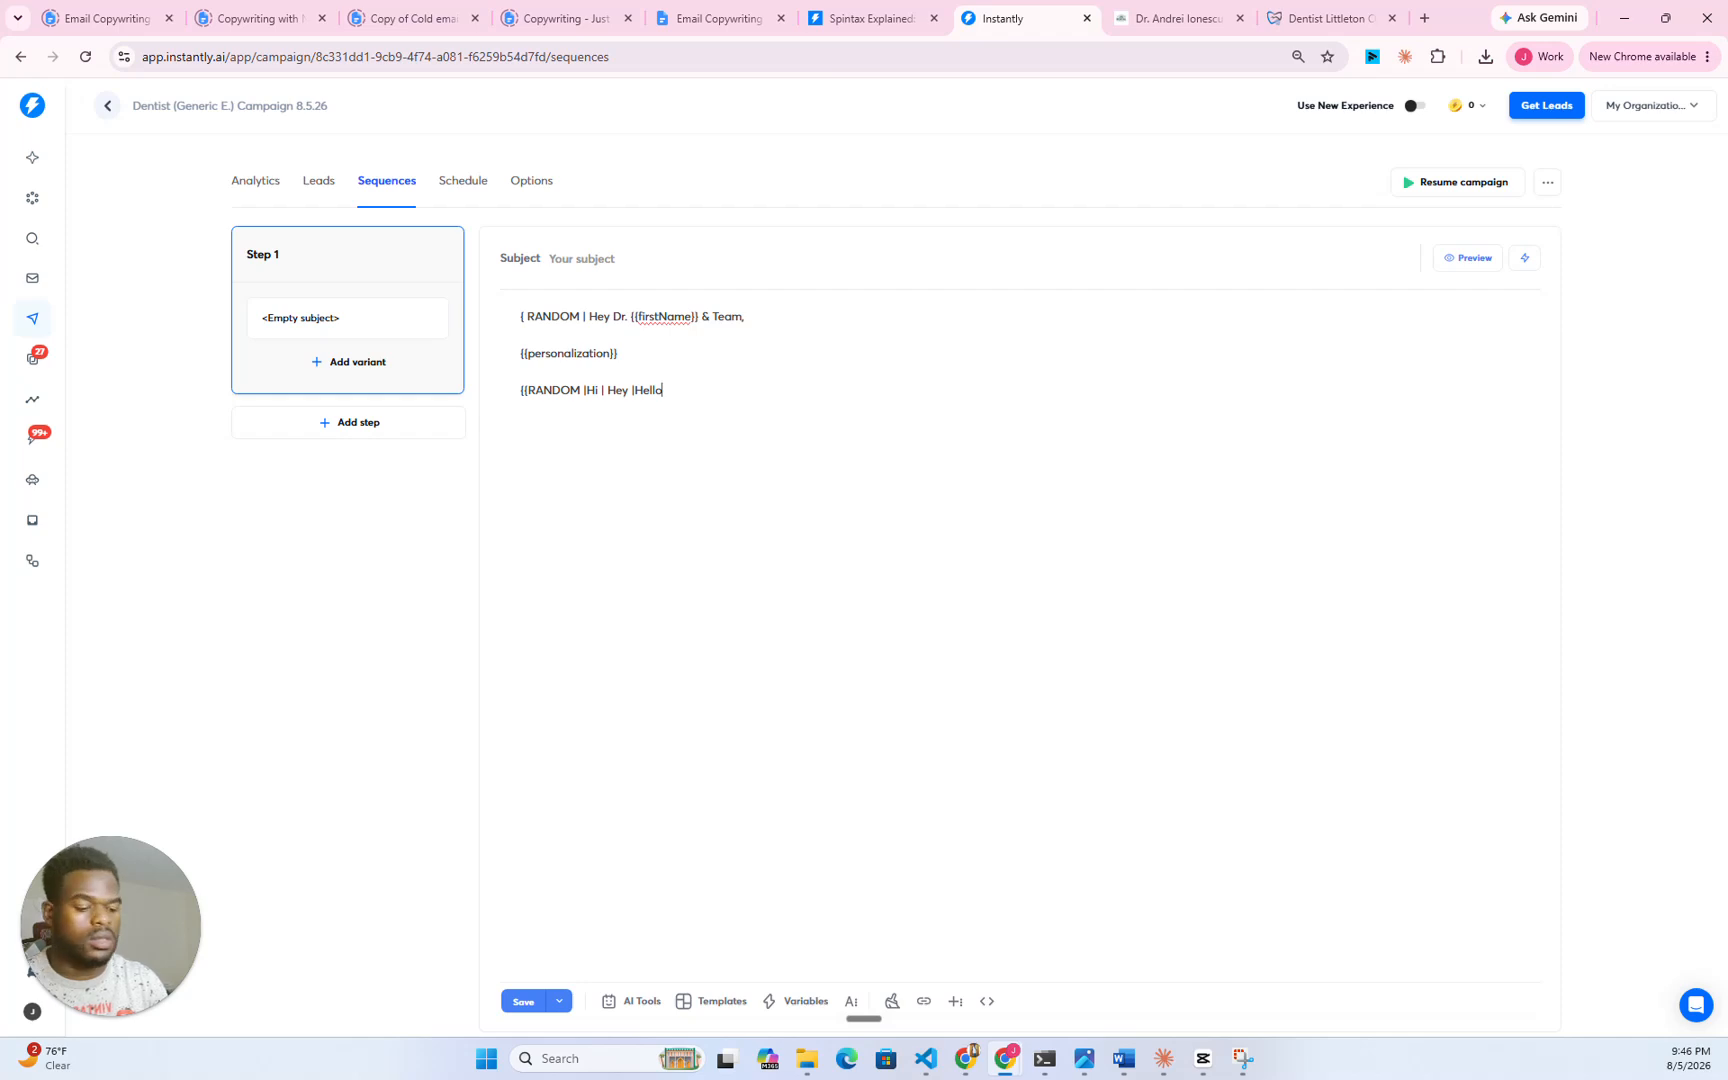
text(}}})
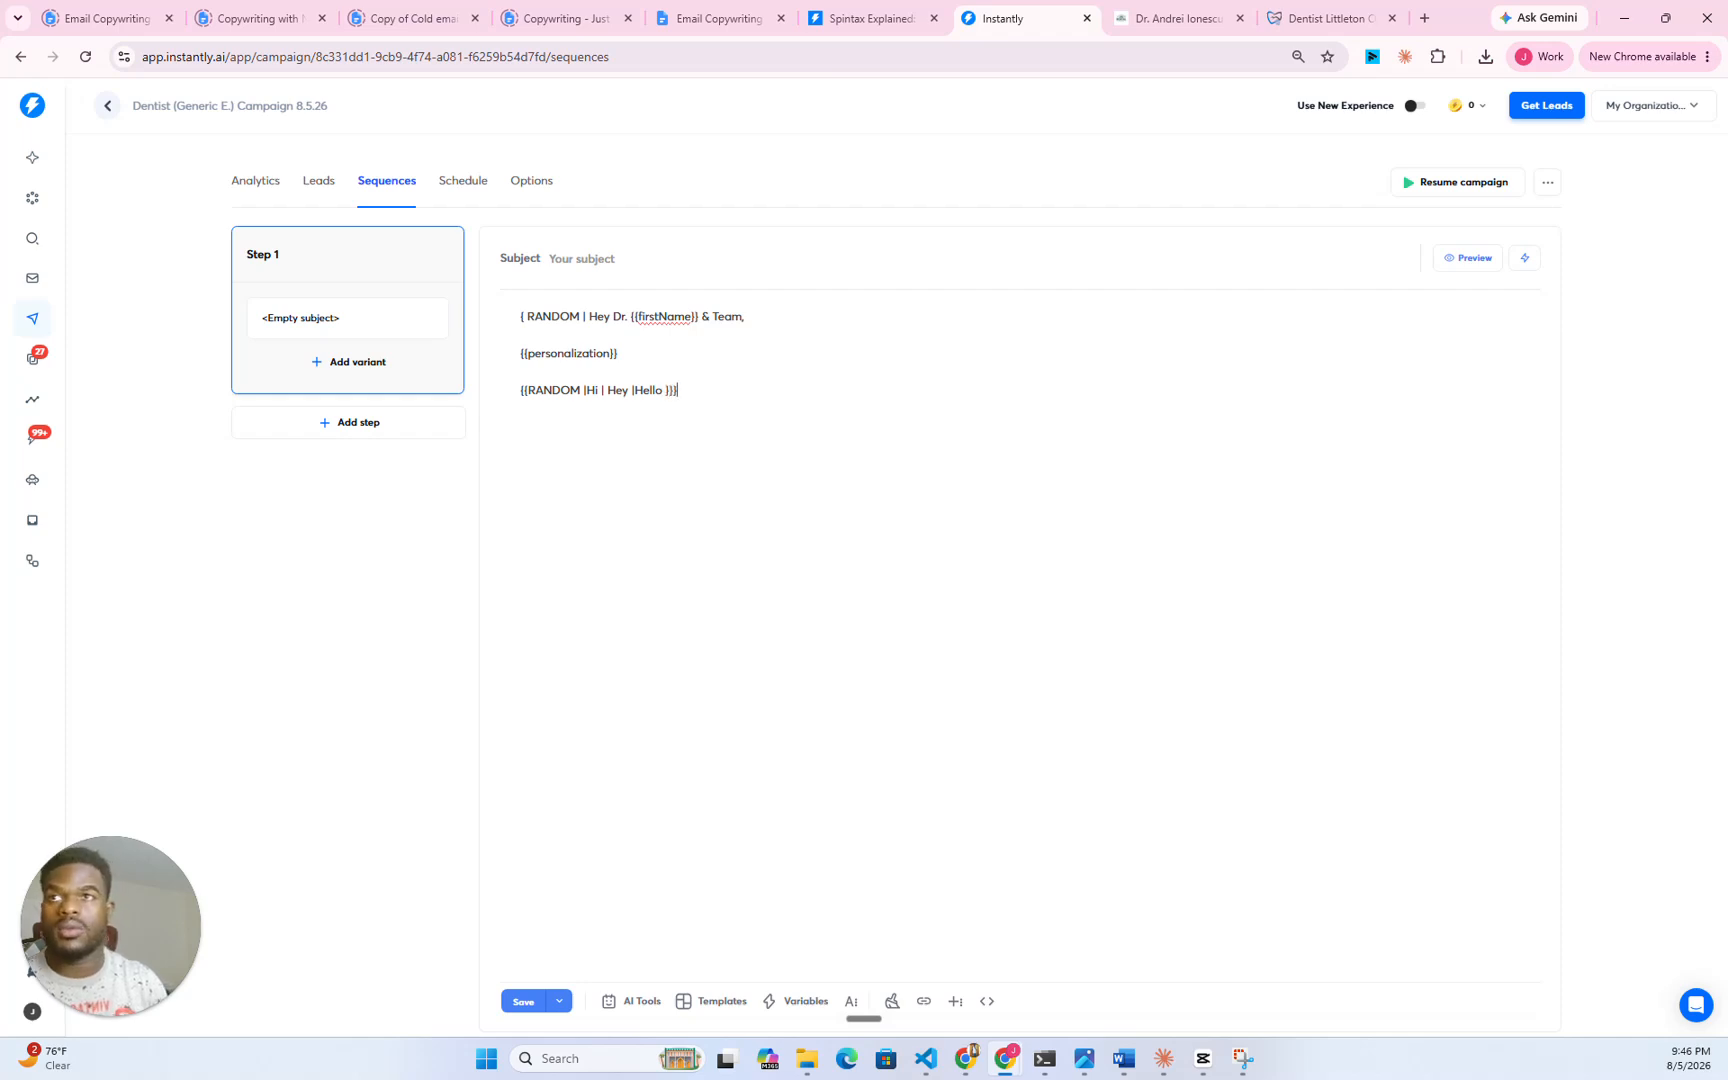
key(BackSpace)
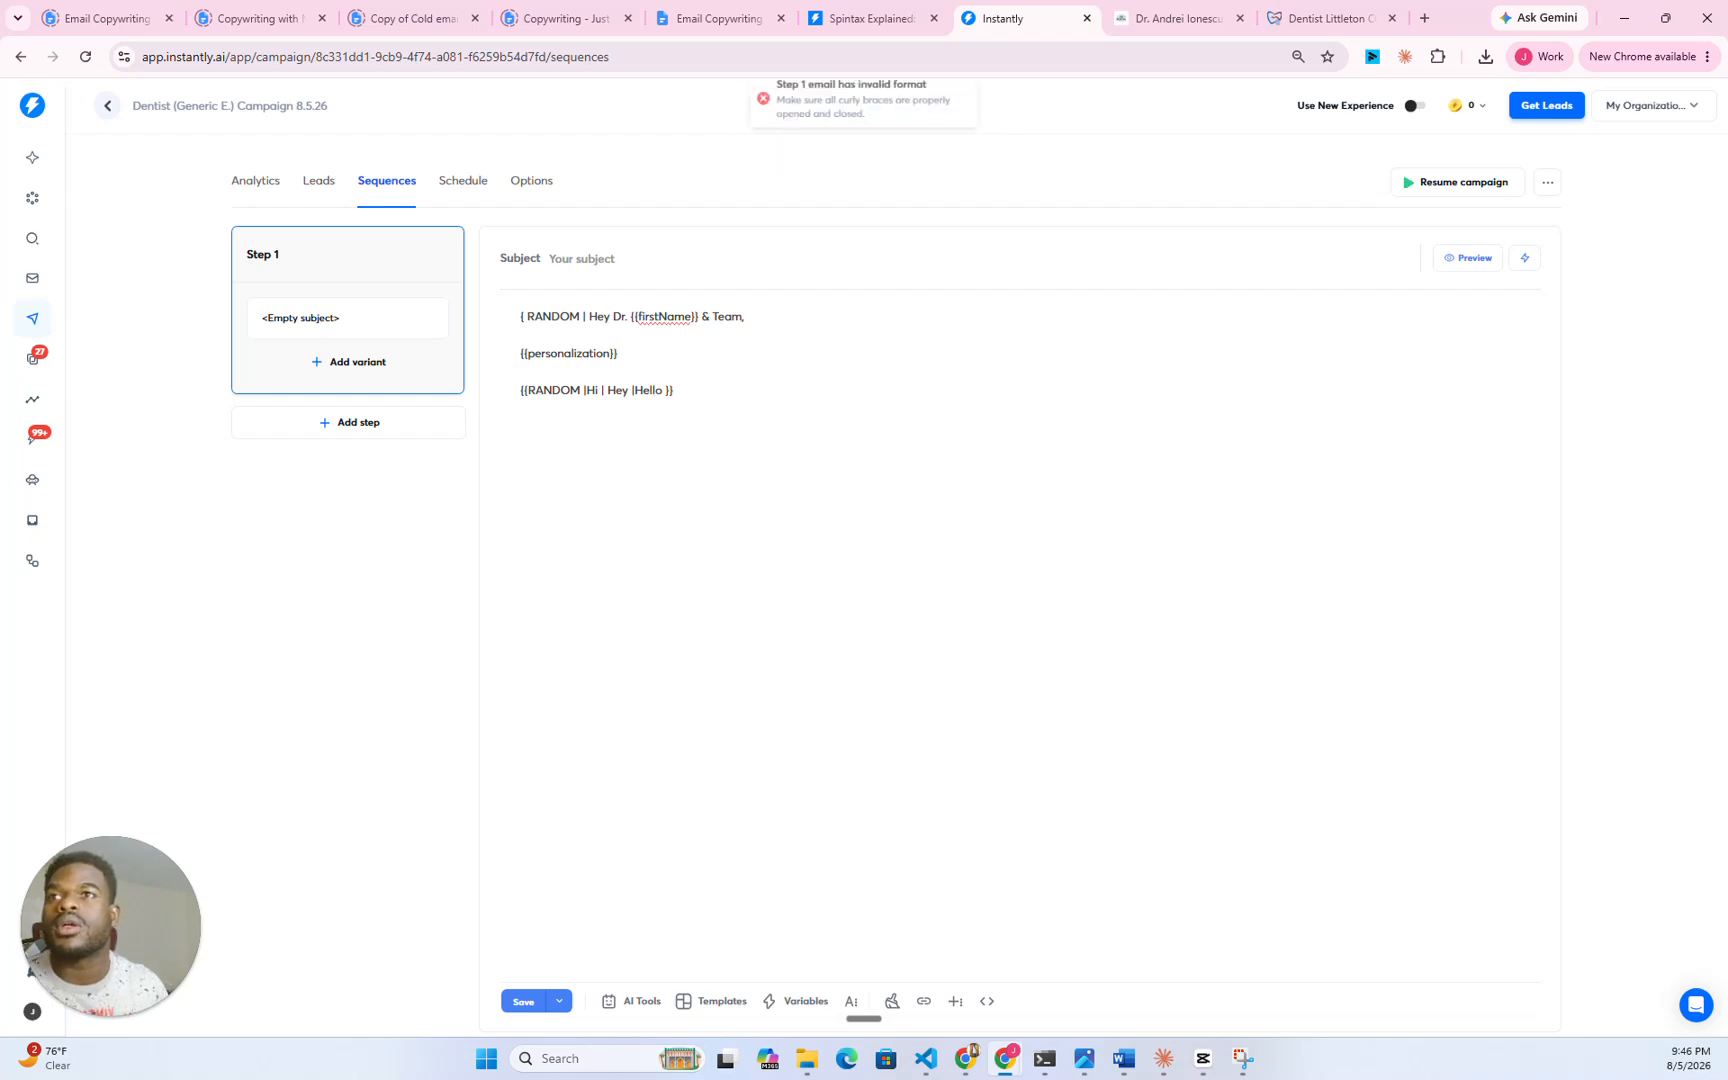
- Compare the greeting spintax with the article's example, remove the space after "Hello", and try to save the campaign
drag(676, 390, 520, 390)
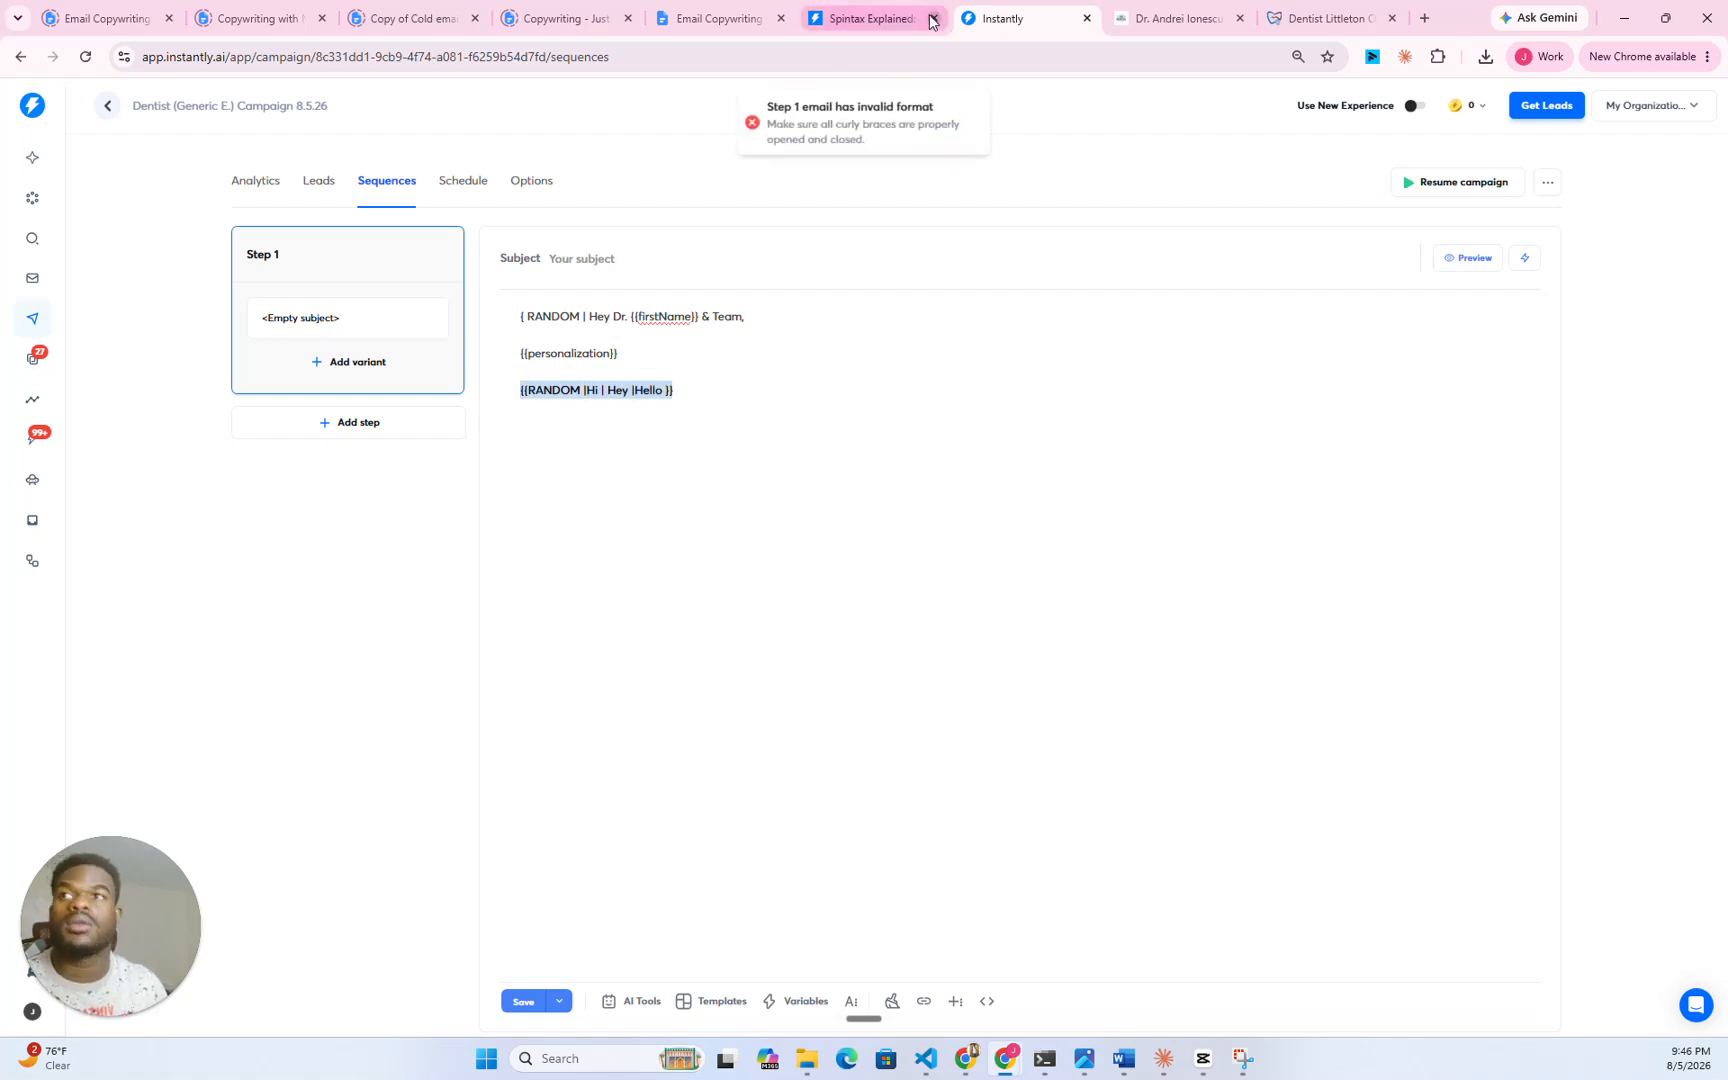
click(870, 18)
double_click(832, 613)
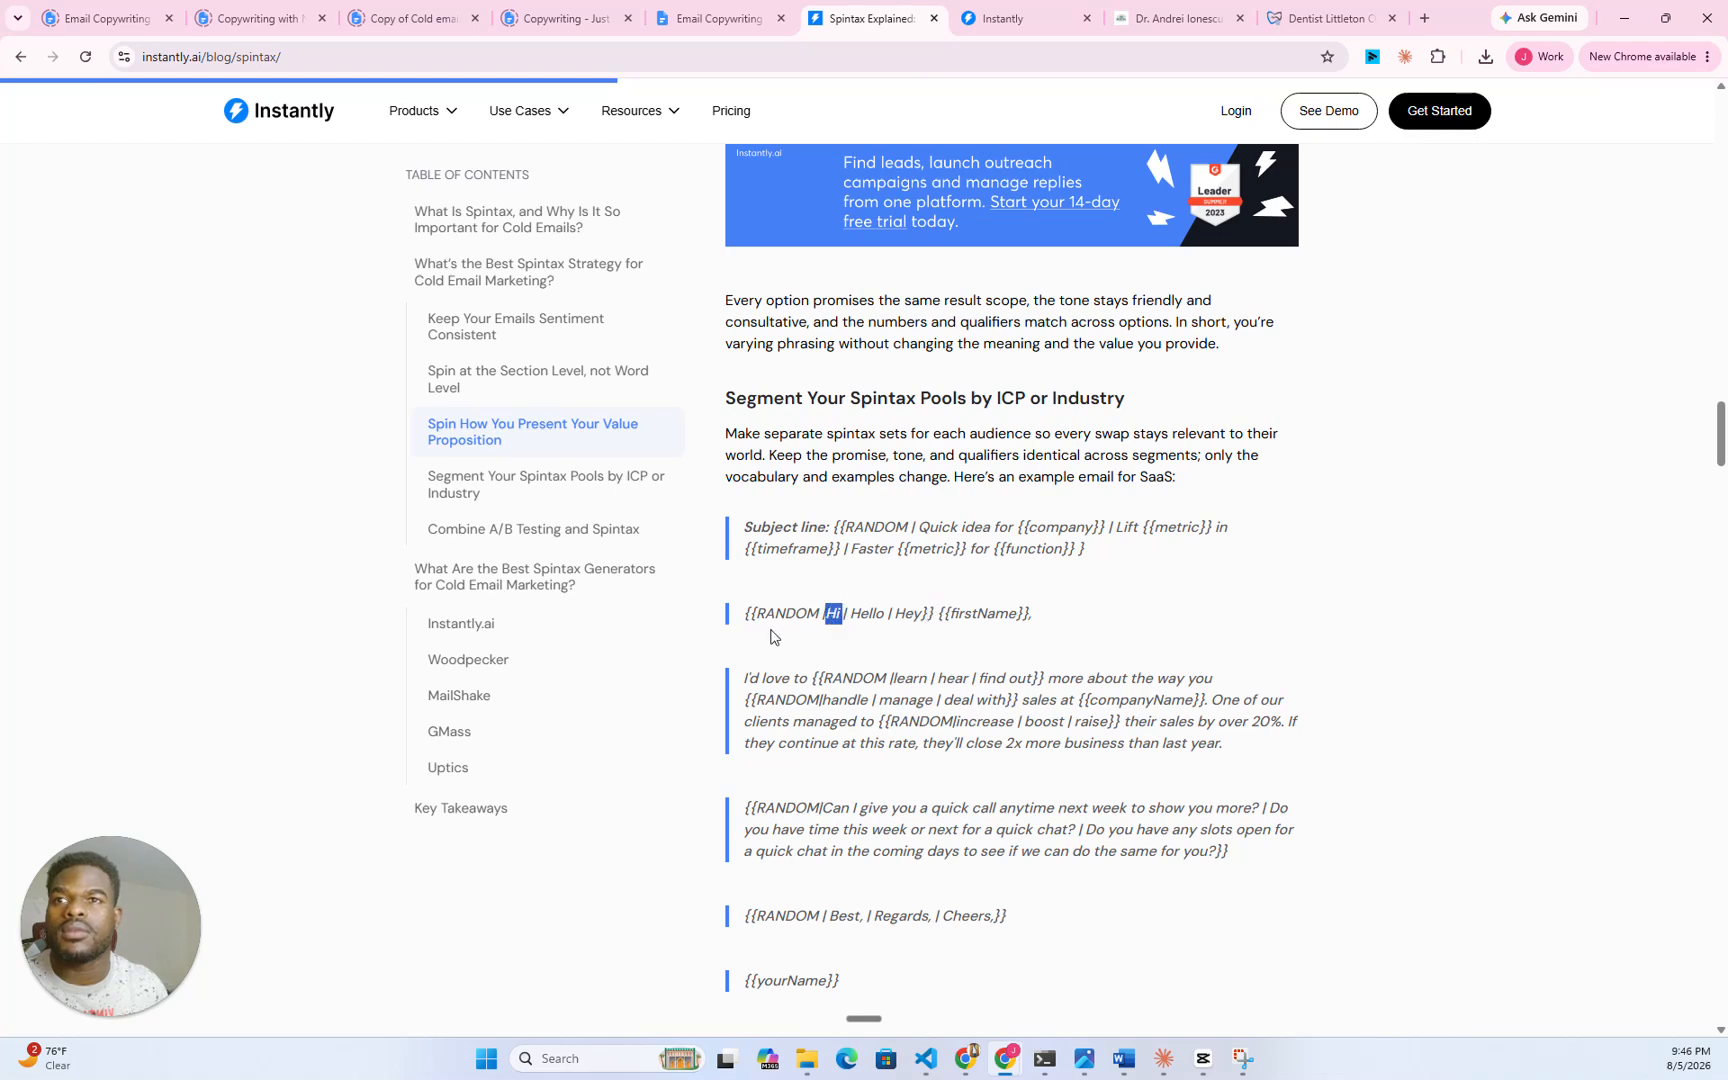
click(790, 636)
click(1000, 18)
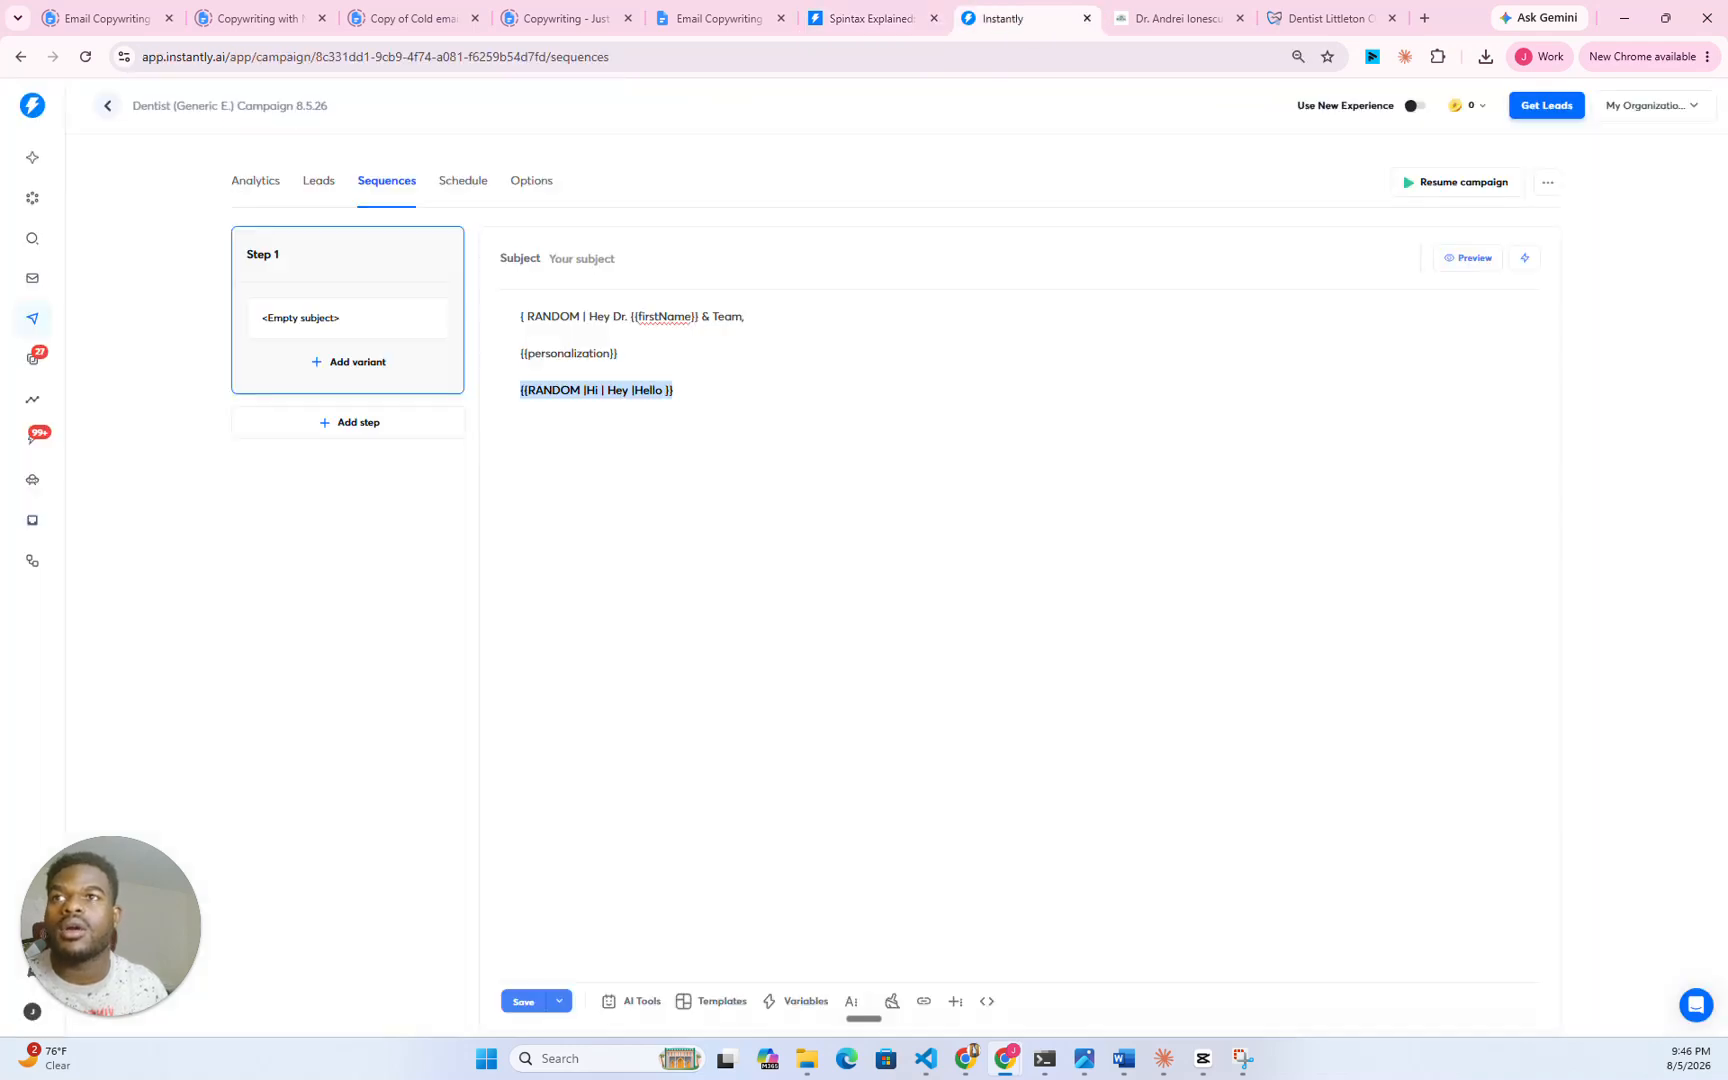
click(522, 390)
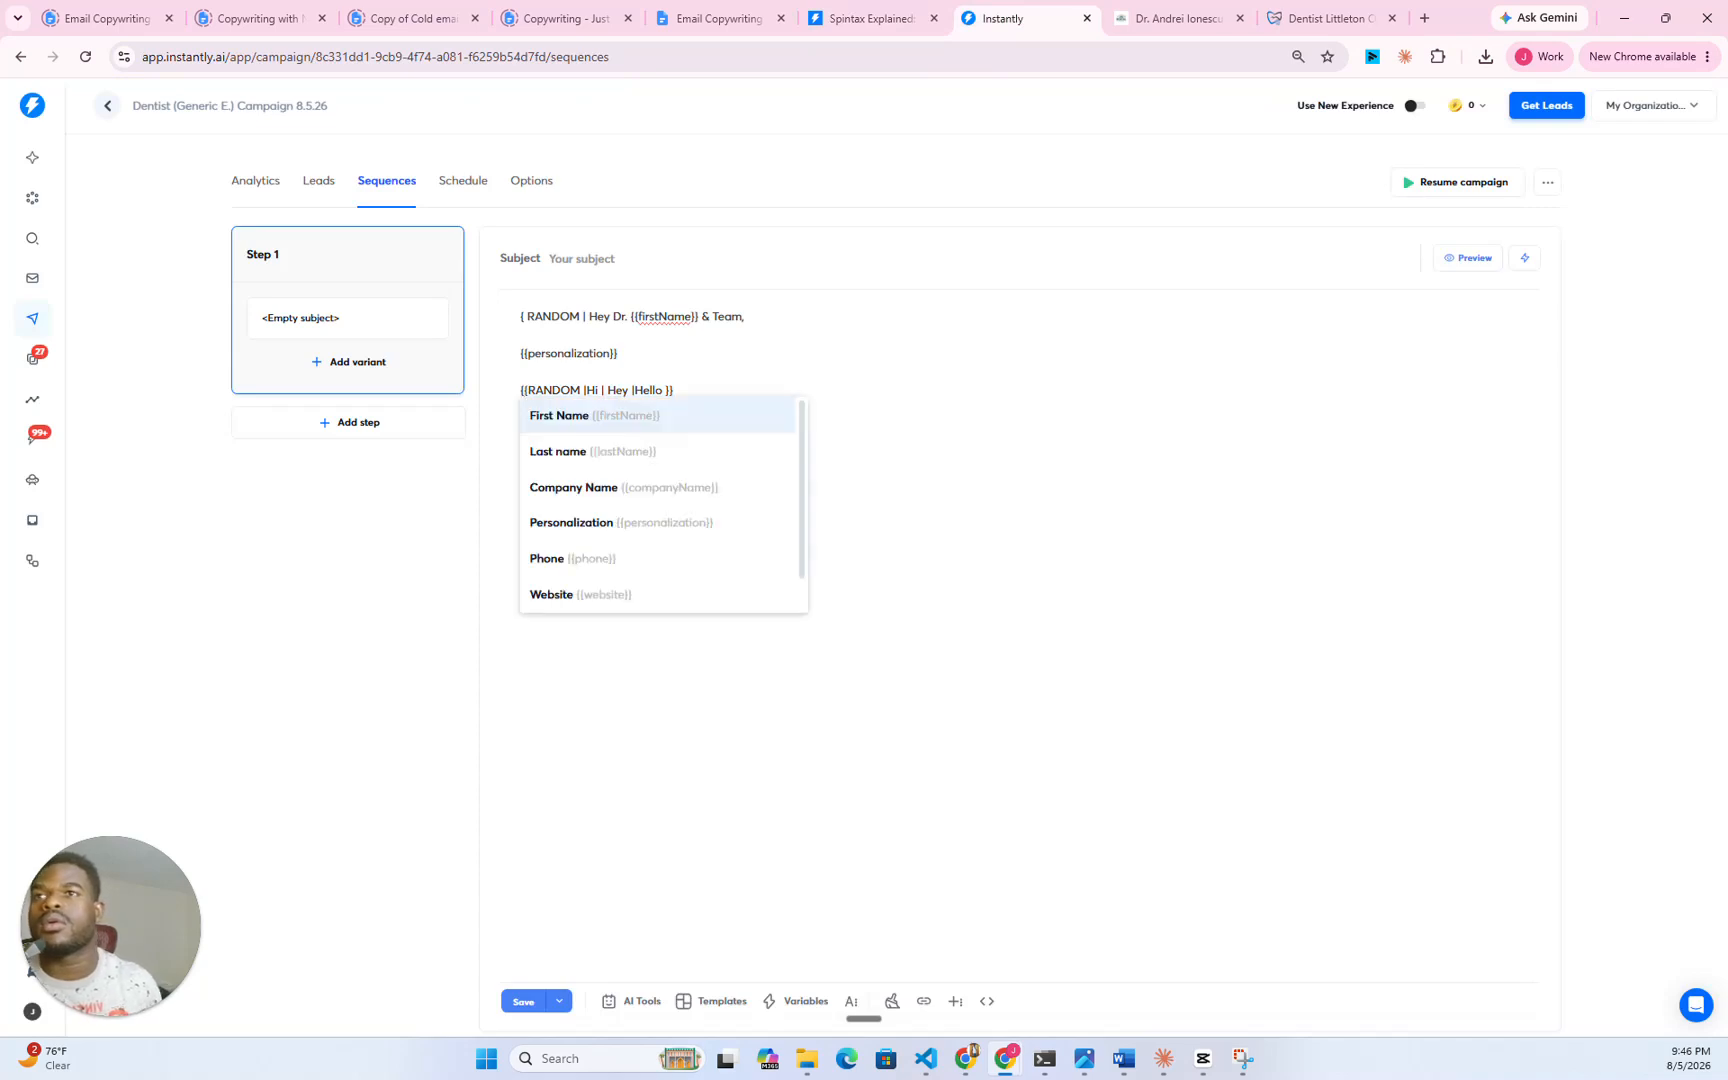
click(666, 390)
key(BackSpace)
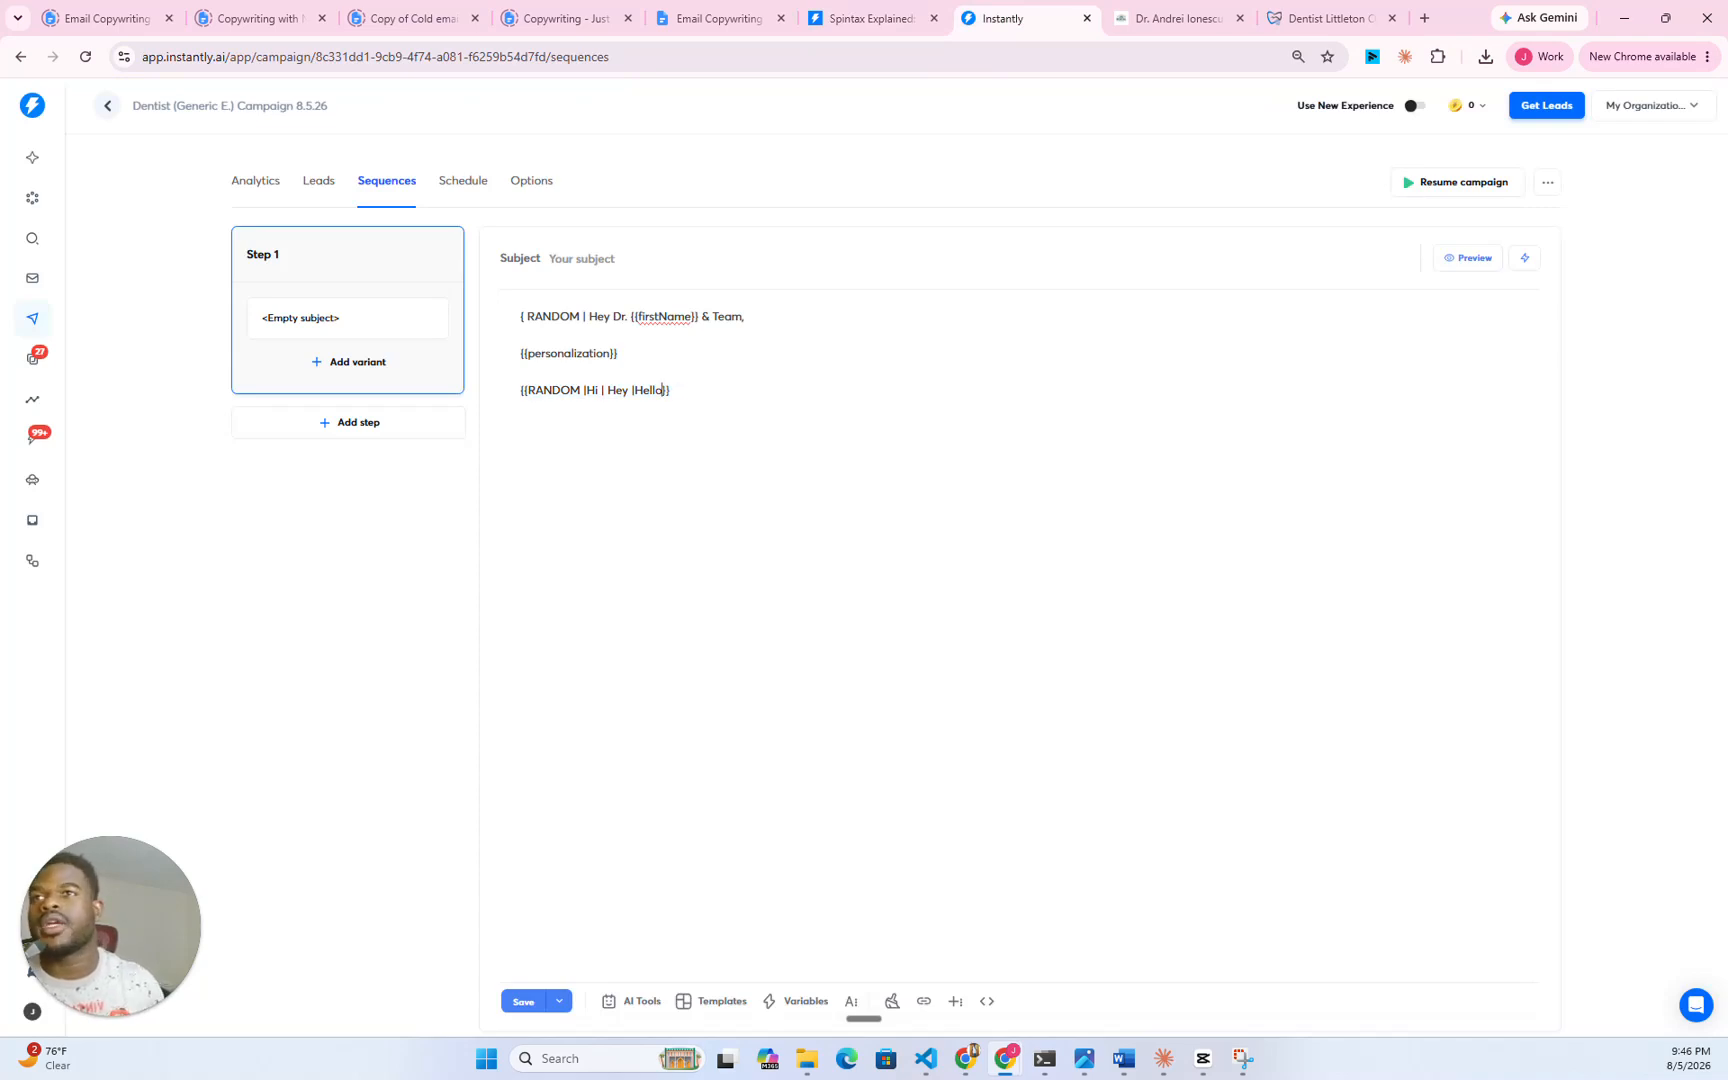
click(526, 1004)
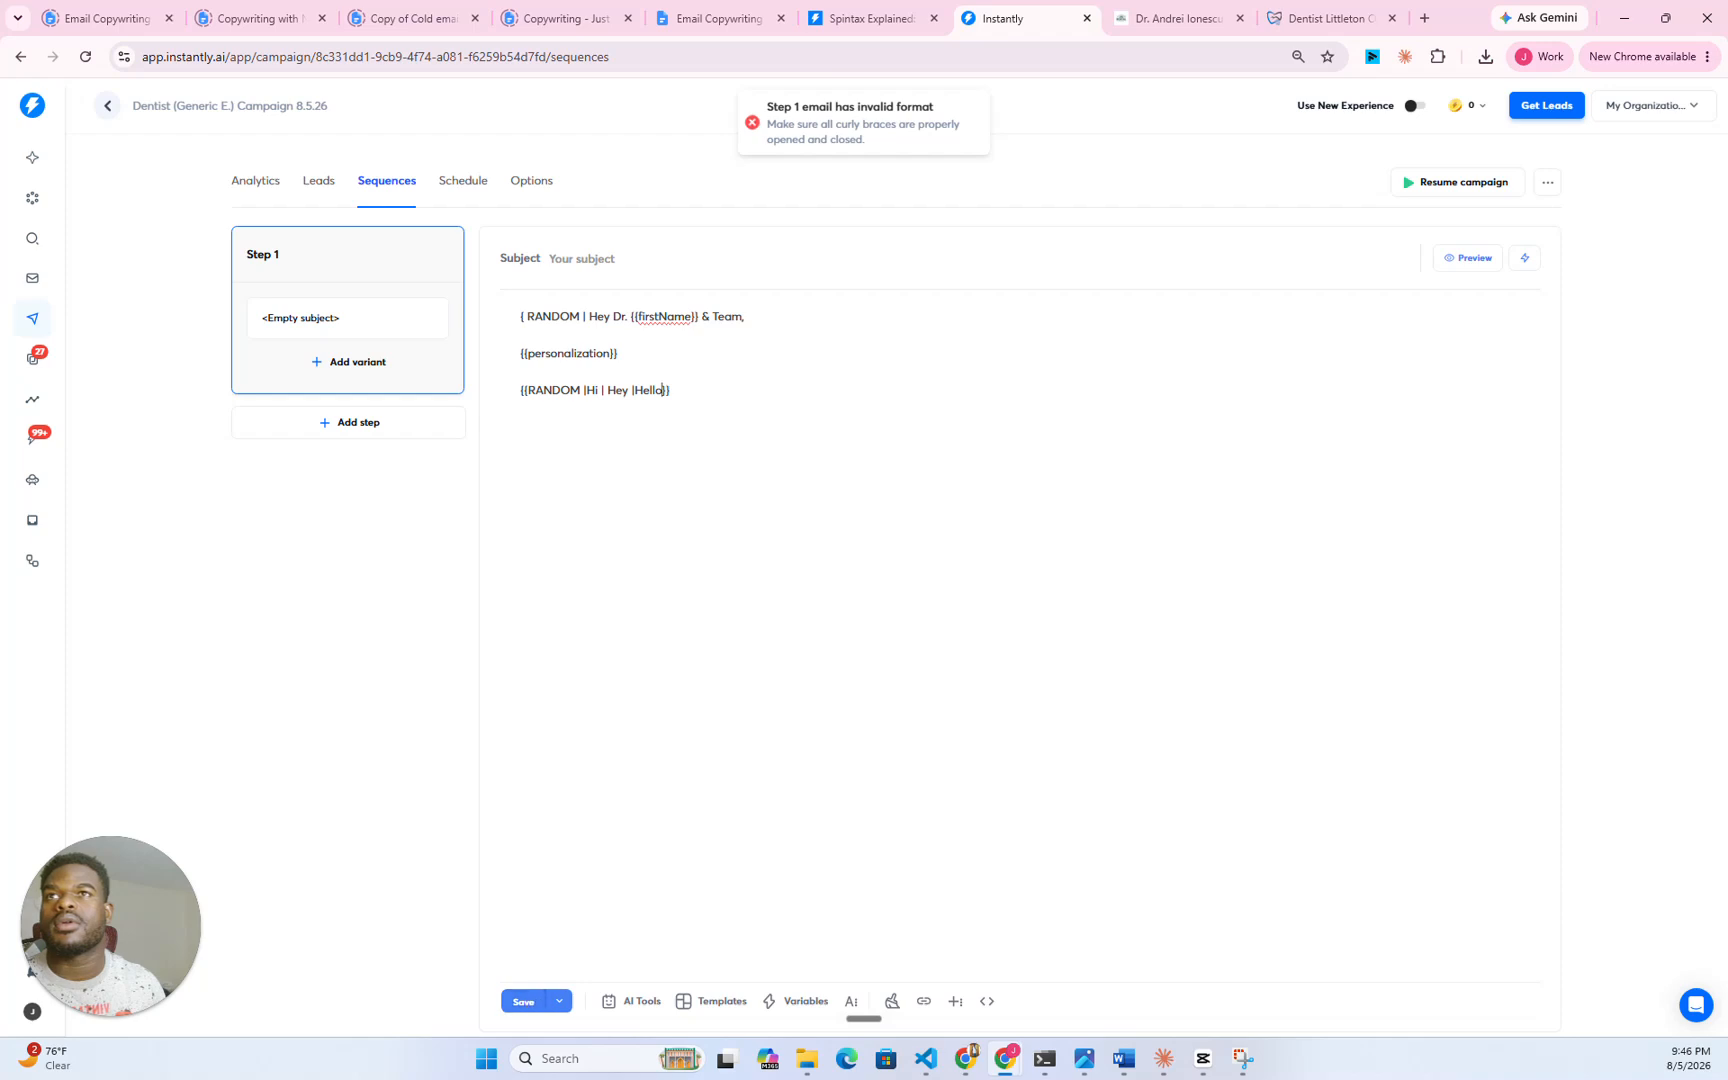
- Preview the Step 1 email several times to check how the greeting spintax alternates, and close the preview
click(1462, 258)
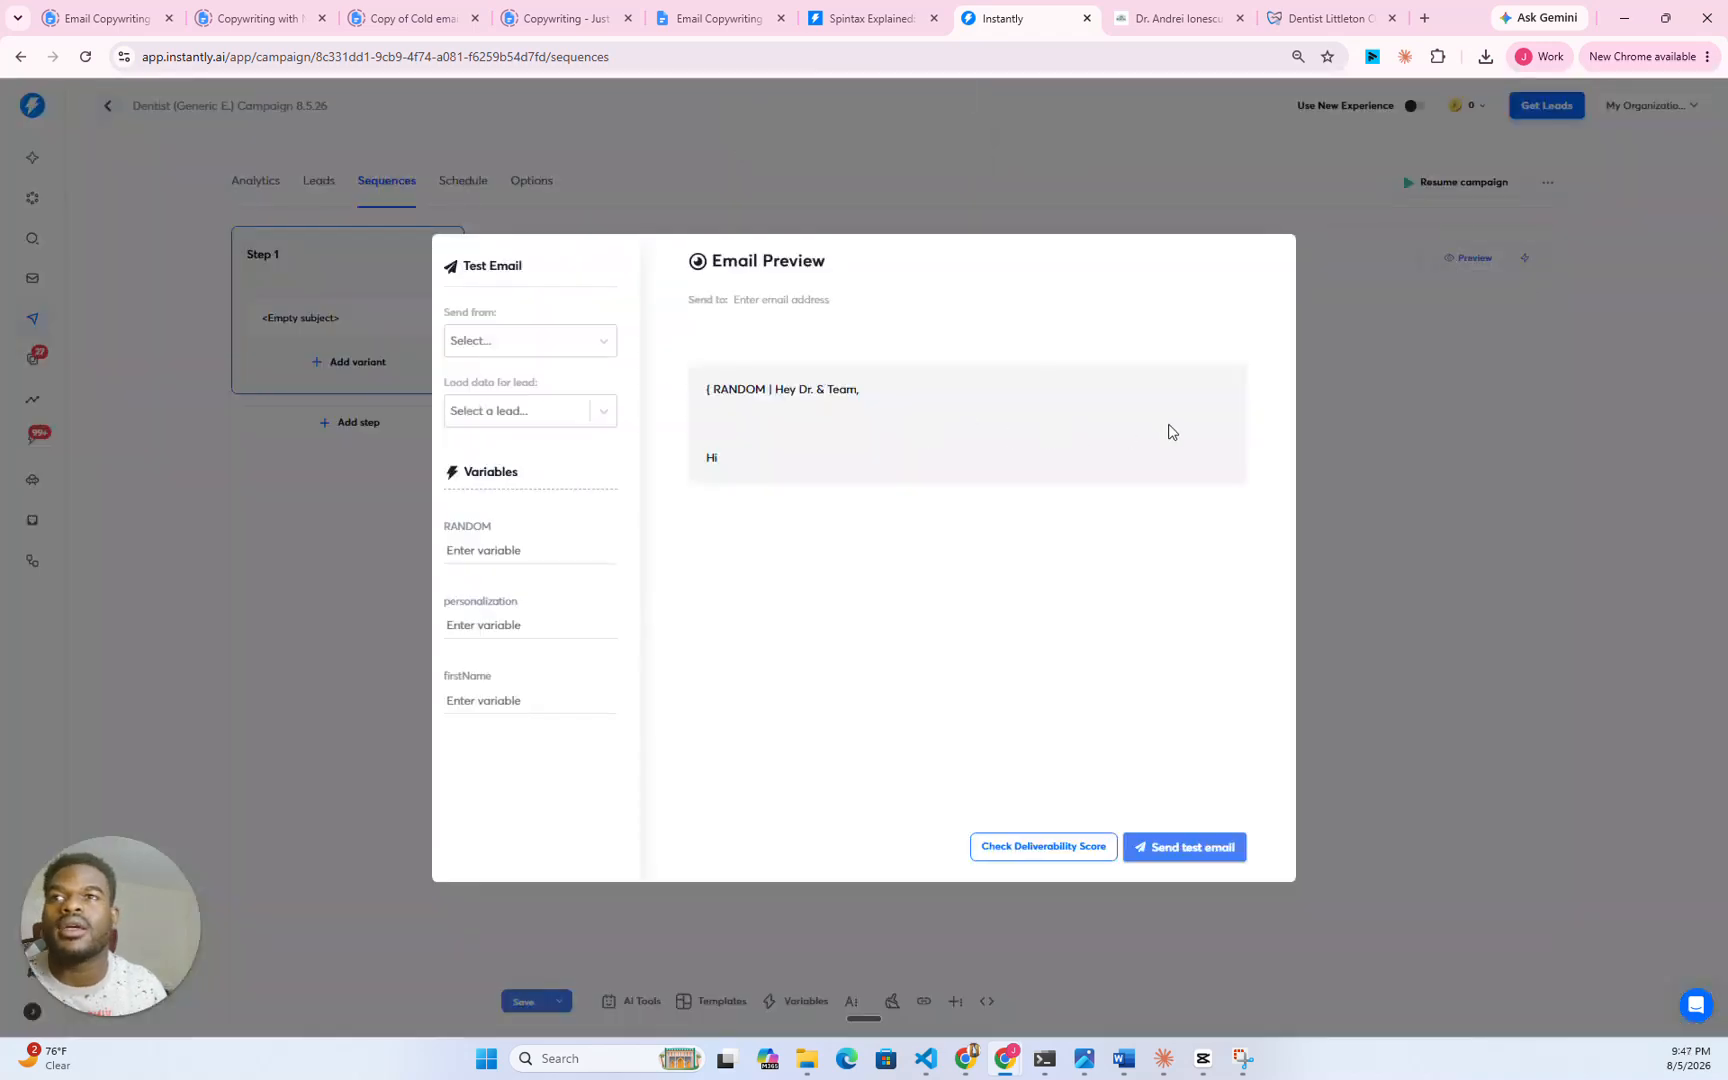
click(1369, 386)
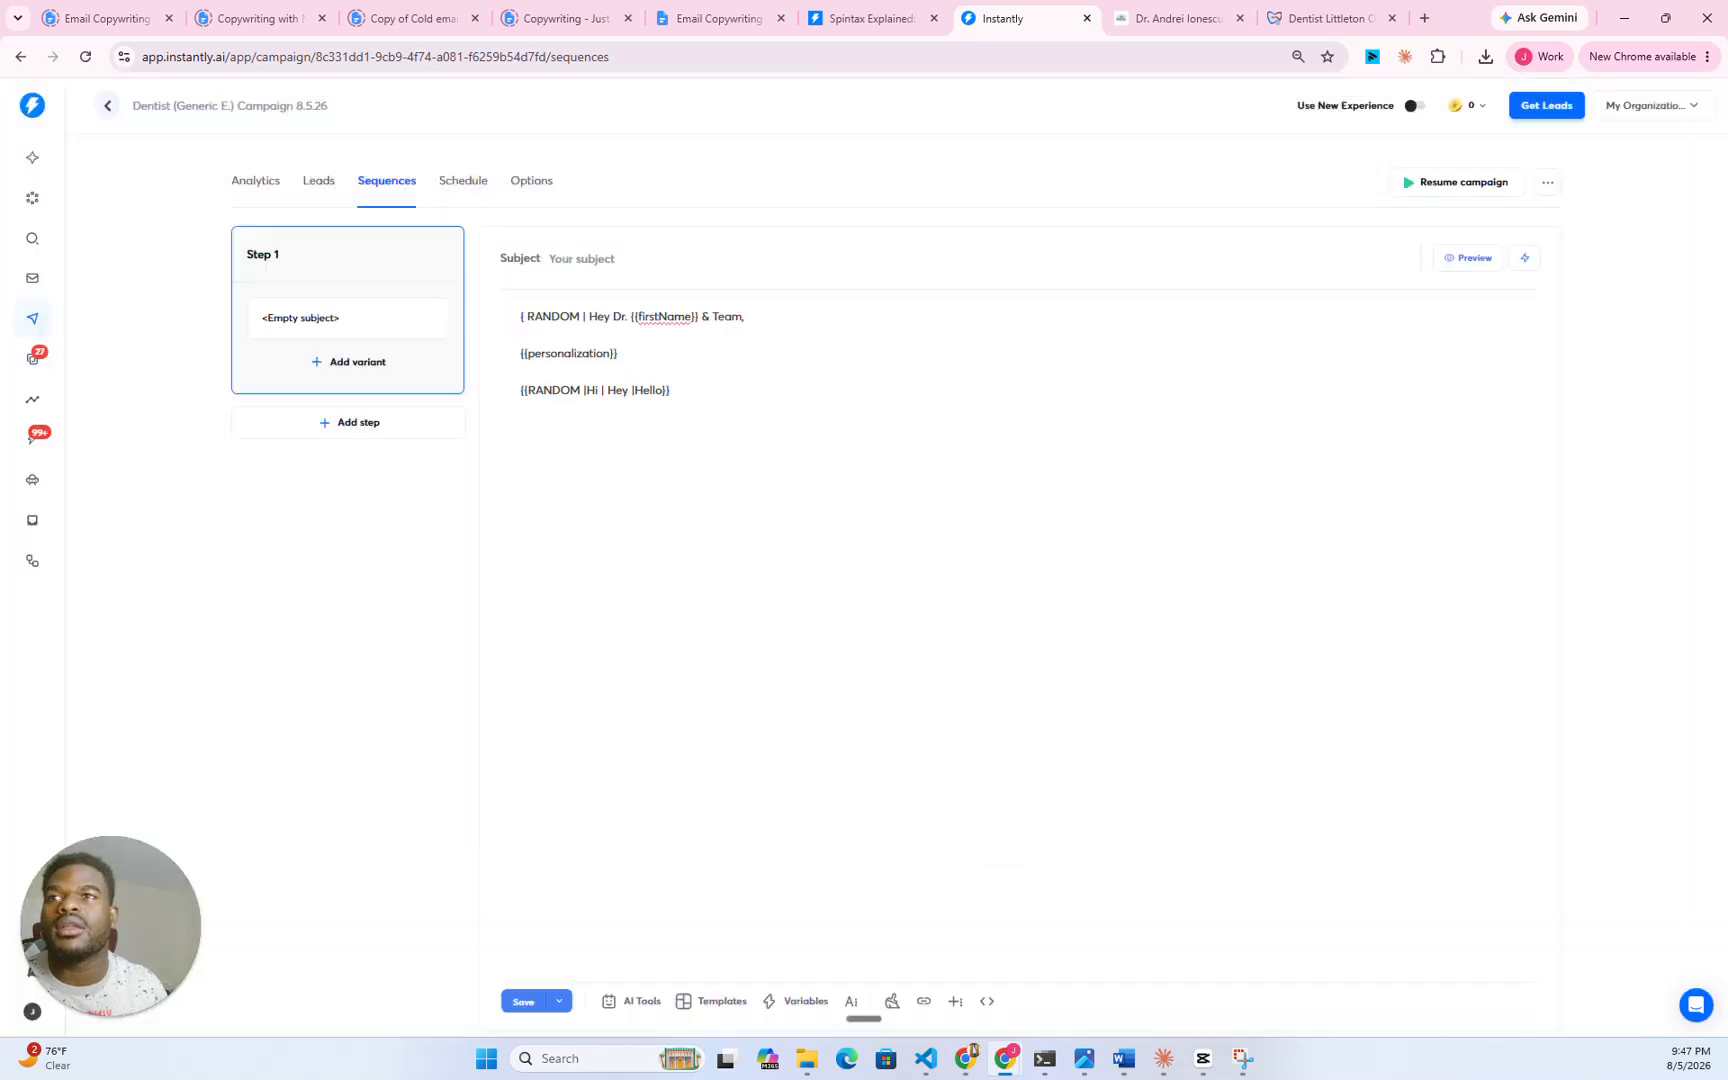
click(1476, 258)
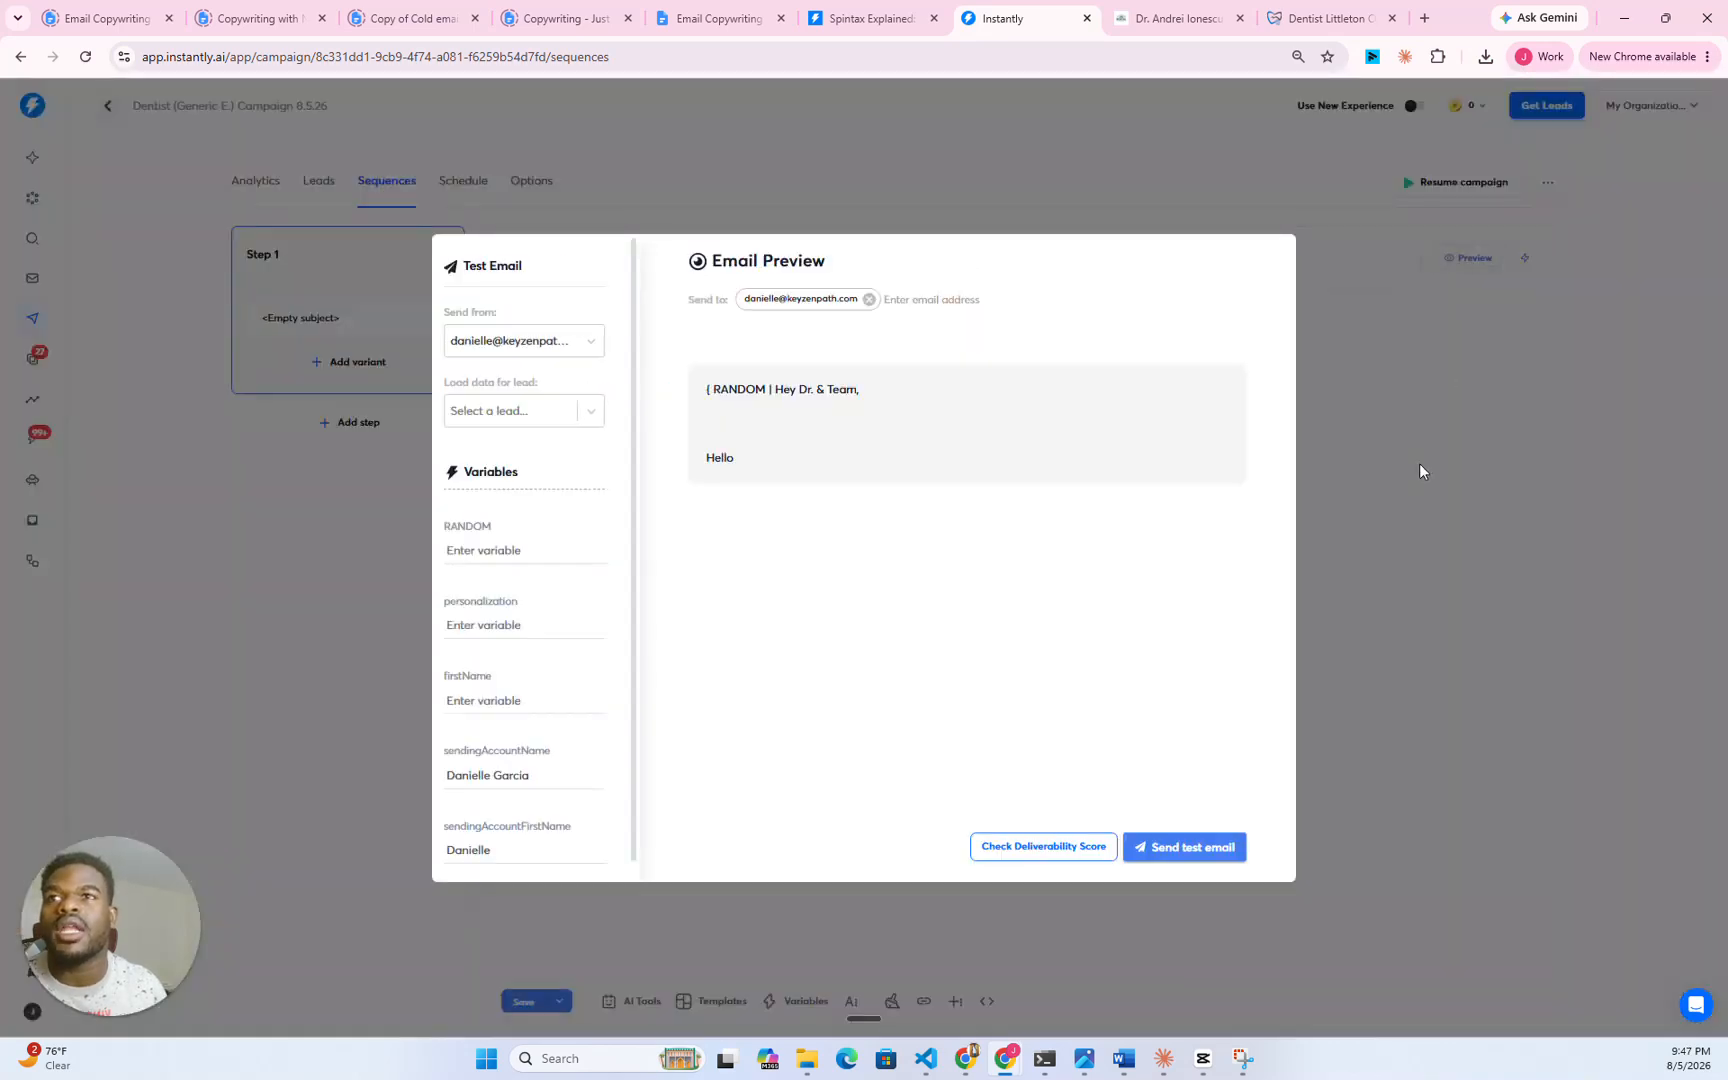
click(1418, 467)
click(1457, 259)
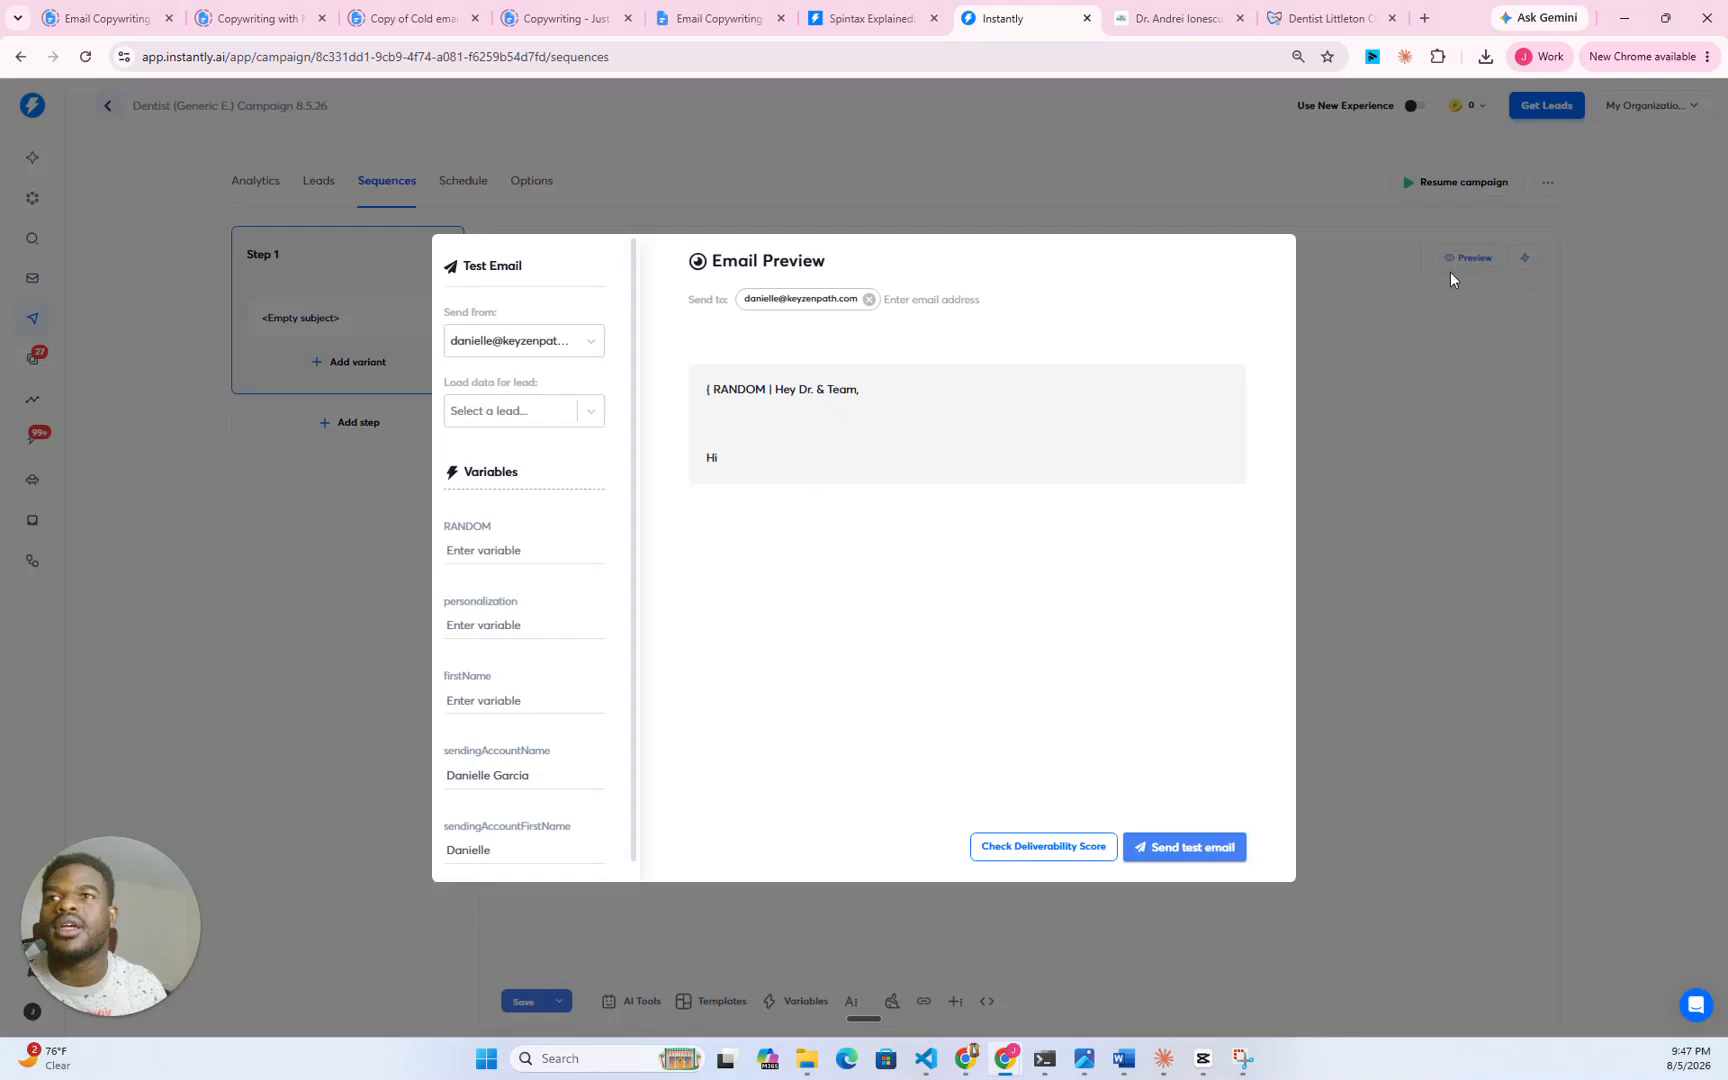
click(1450, 271)
click(1451, 265)
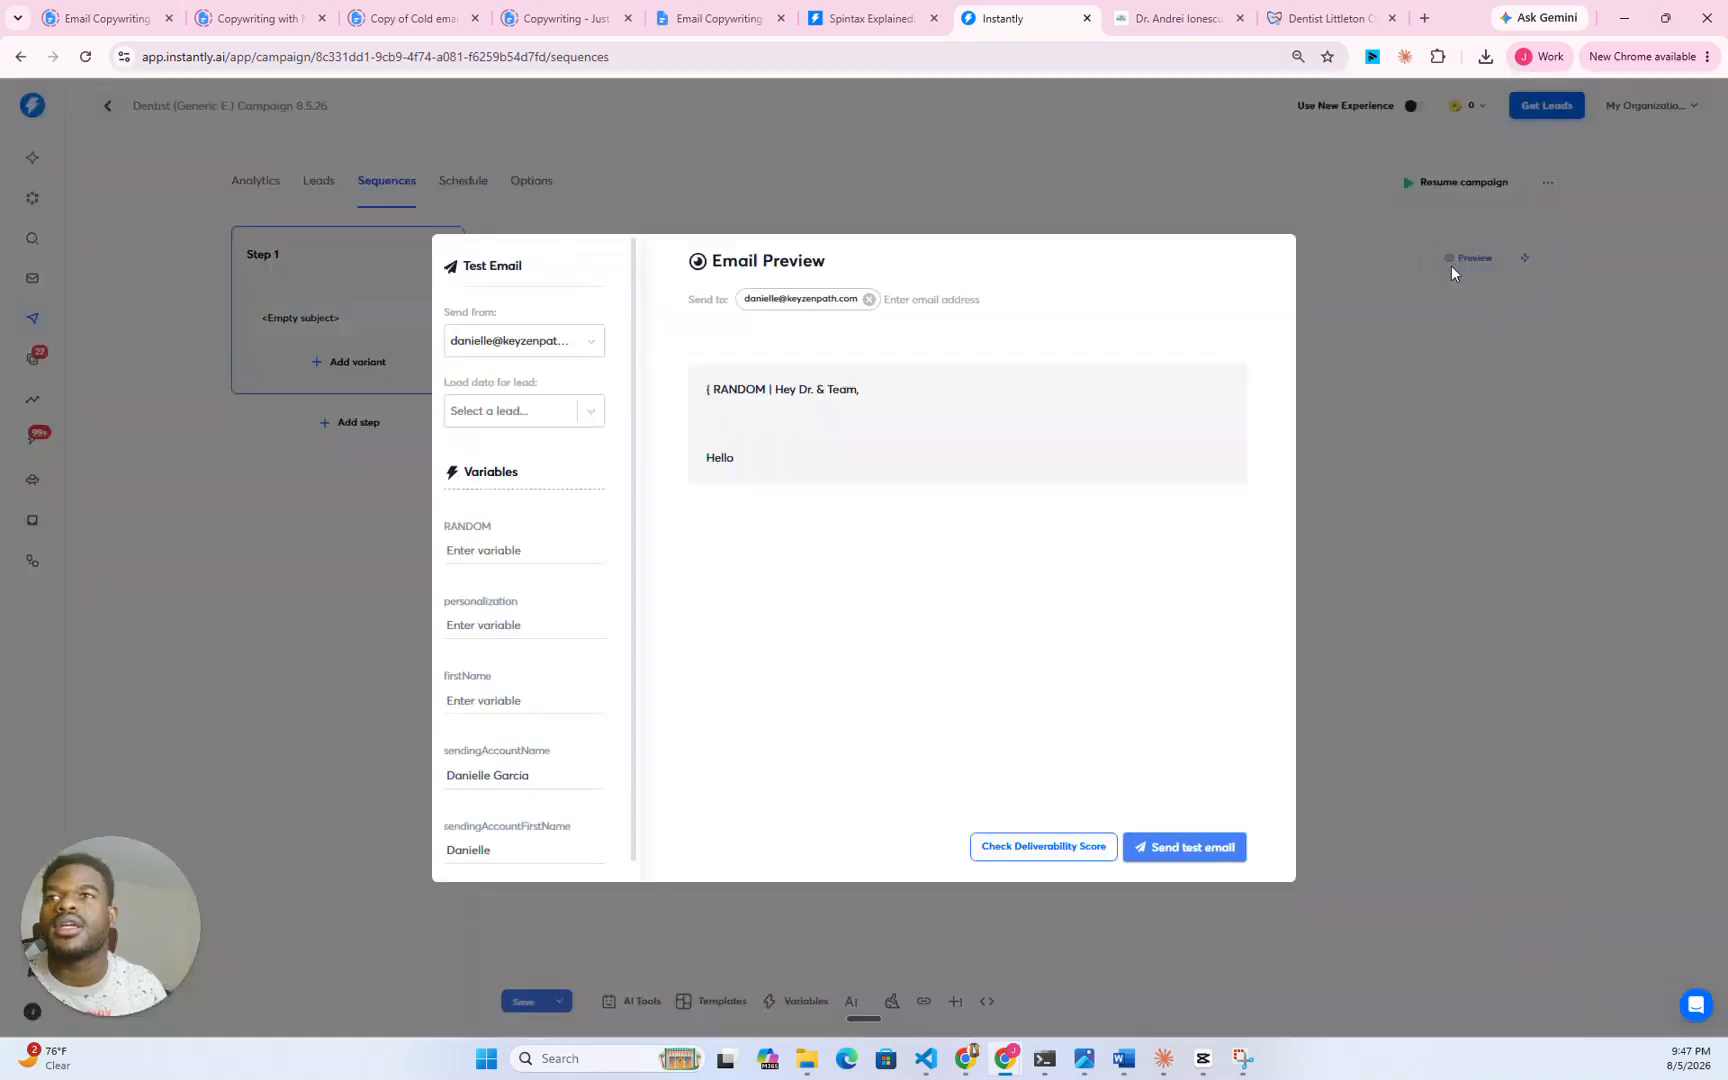
click(1451, 417)
click(1465, 256)
click(1457, 284)
click(1455, 258)
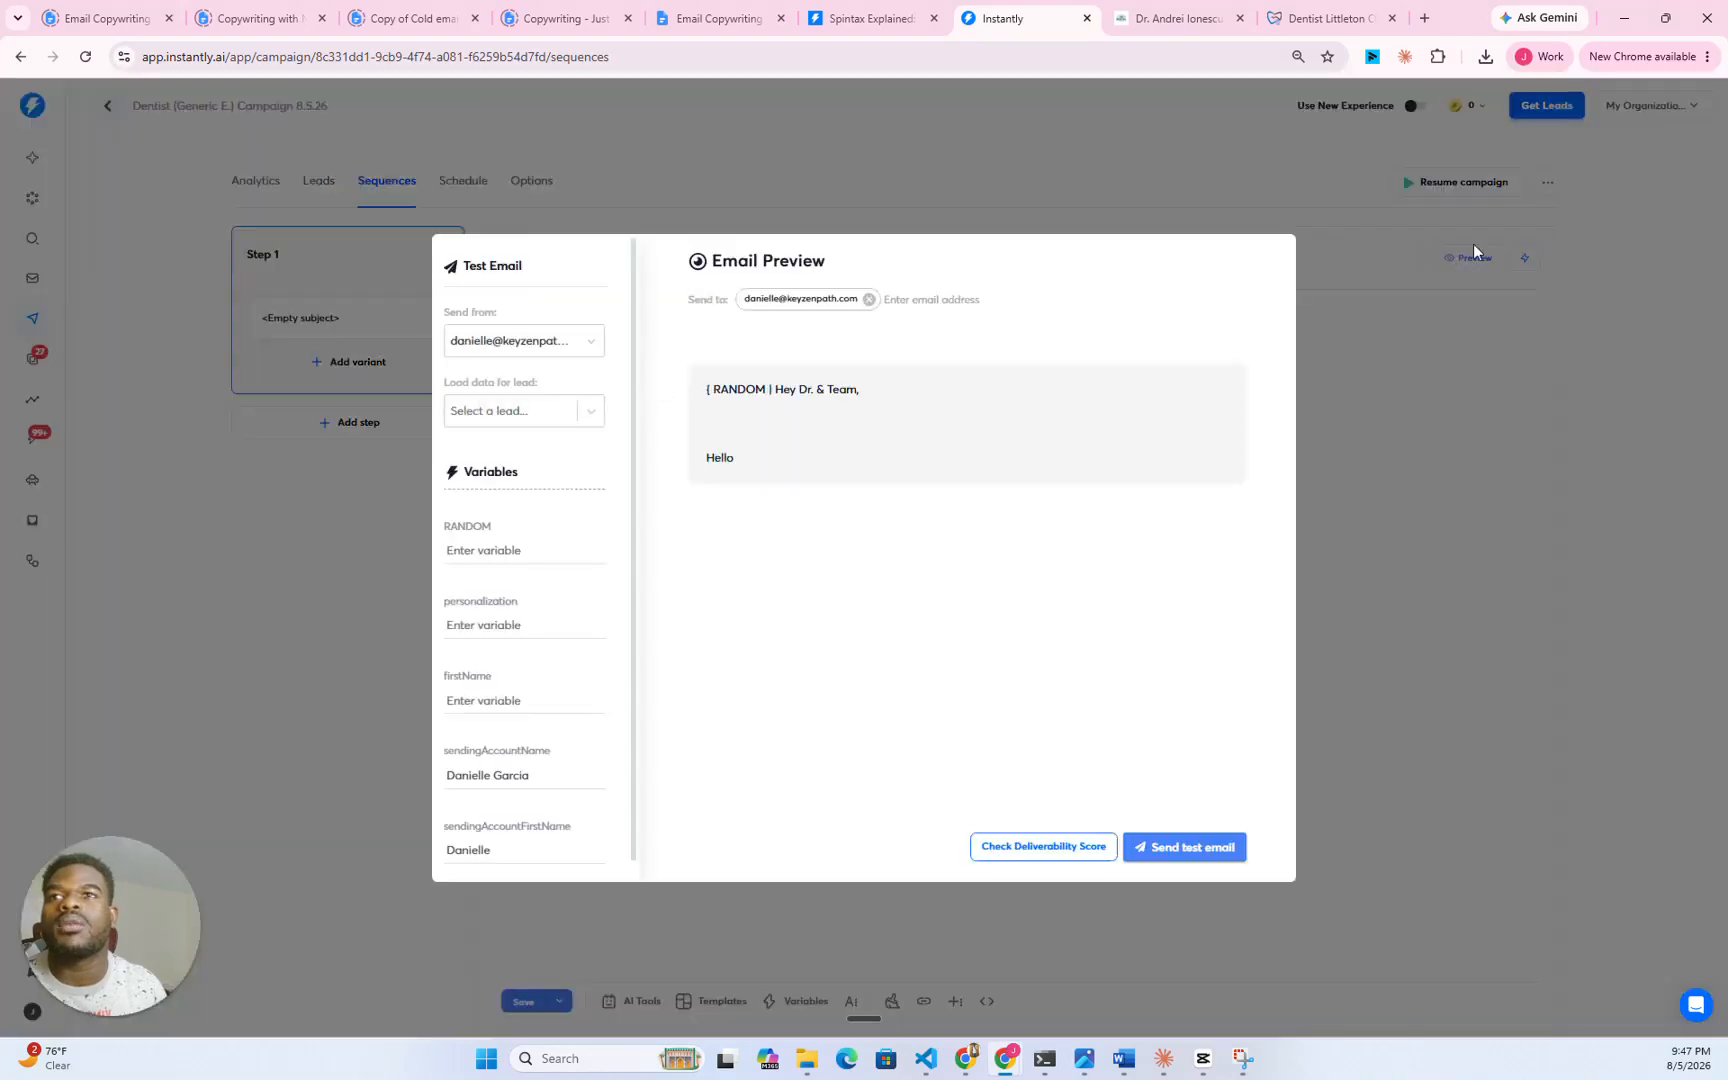
click(1453, 369)
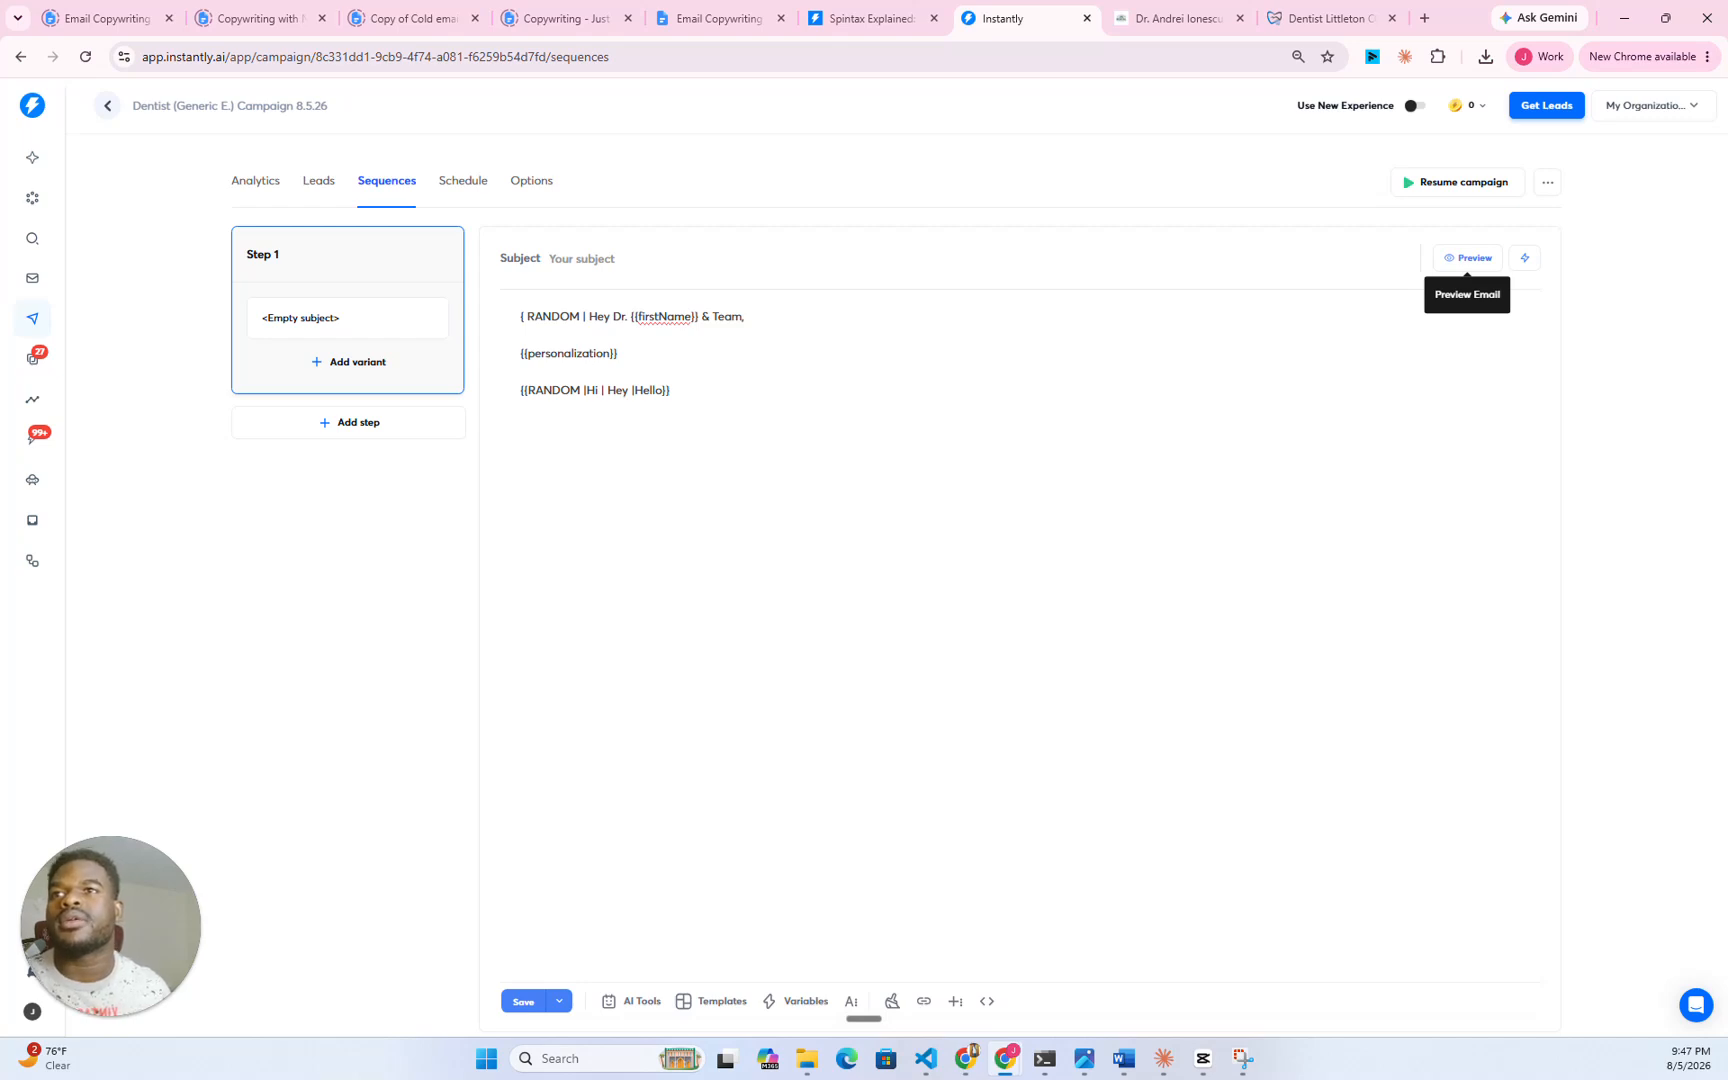
- Replace "{ RANDOM | Hey" in the greeting with the cut spintax {{RANDOM |Hi | Hey |Hello}} and save the campaign
drag(672, 390, 505, 390)
key(ctrl+c)
key(BackSpace)
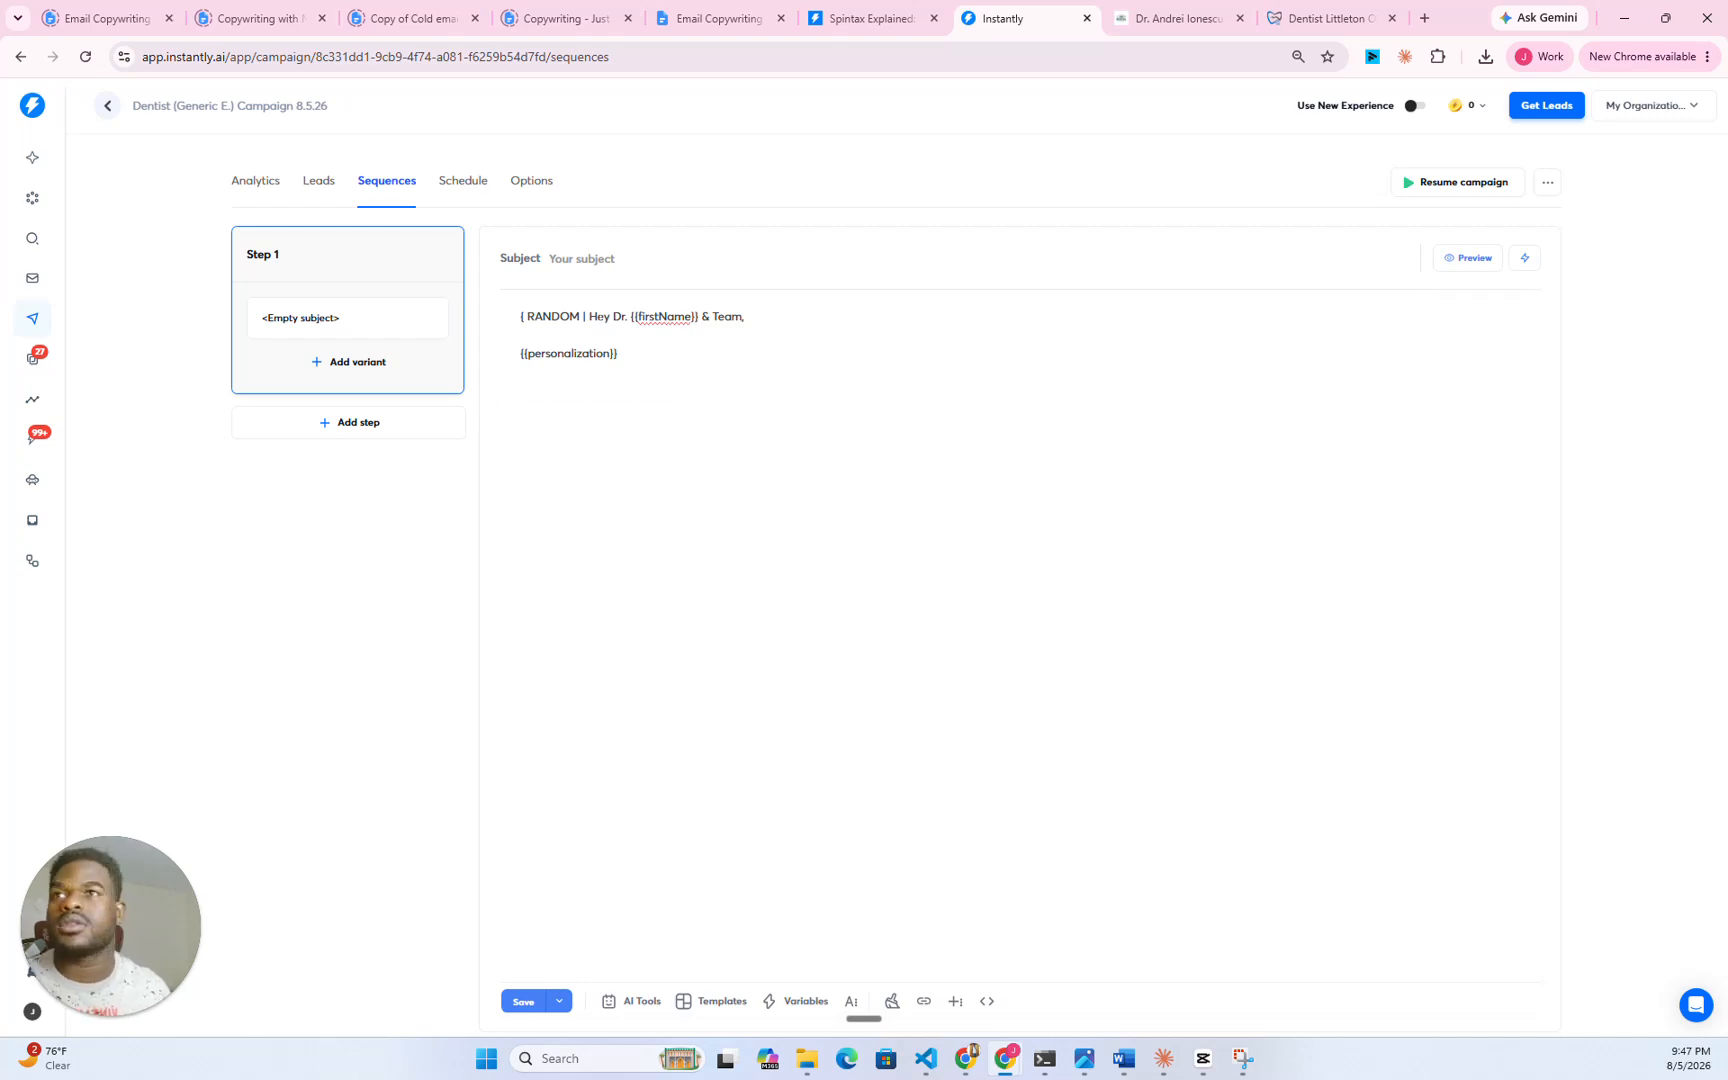
drag(610, 317, 519, 317)
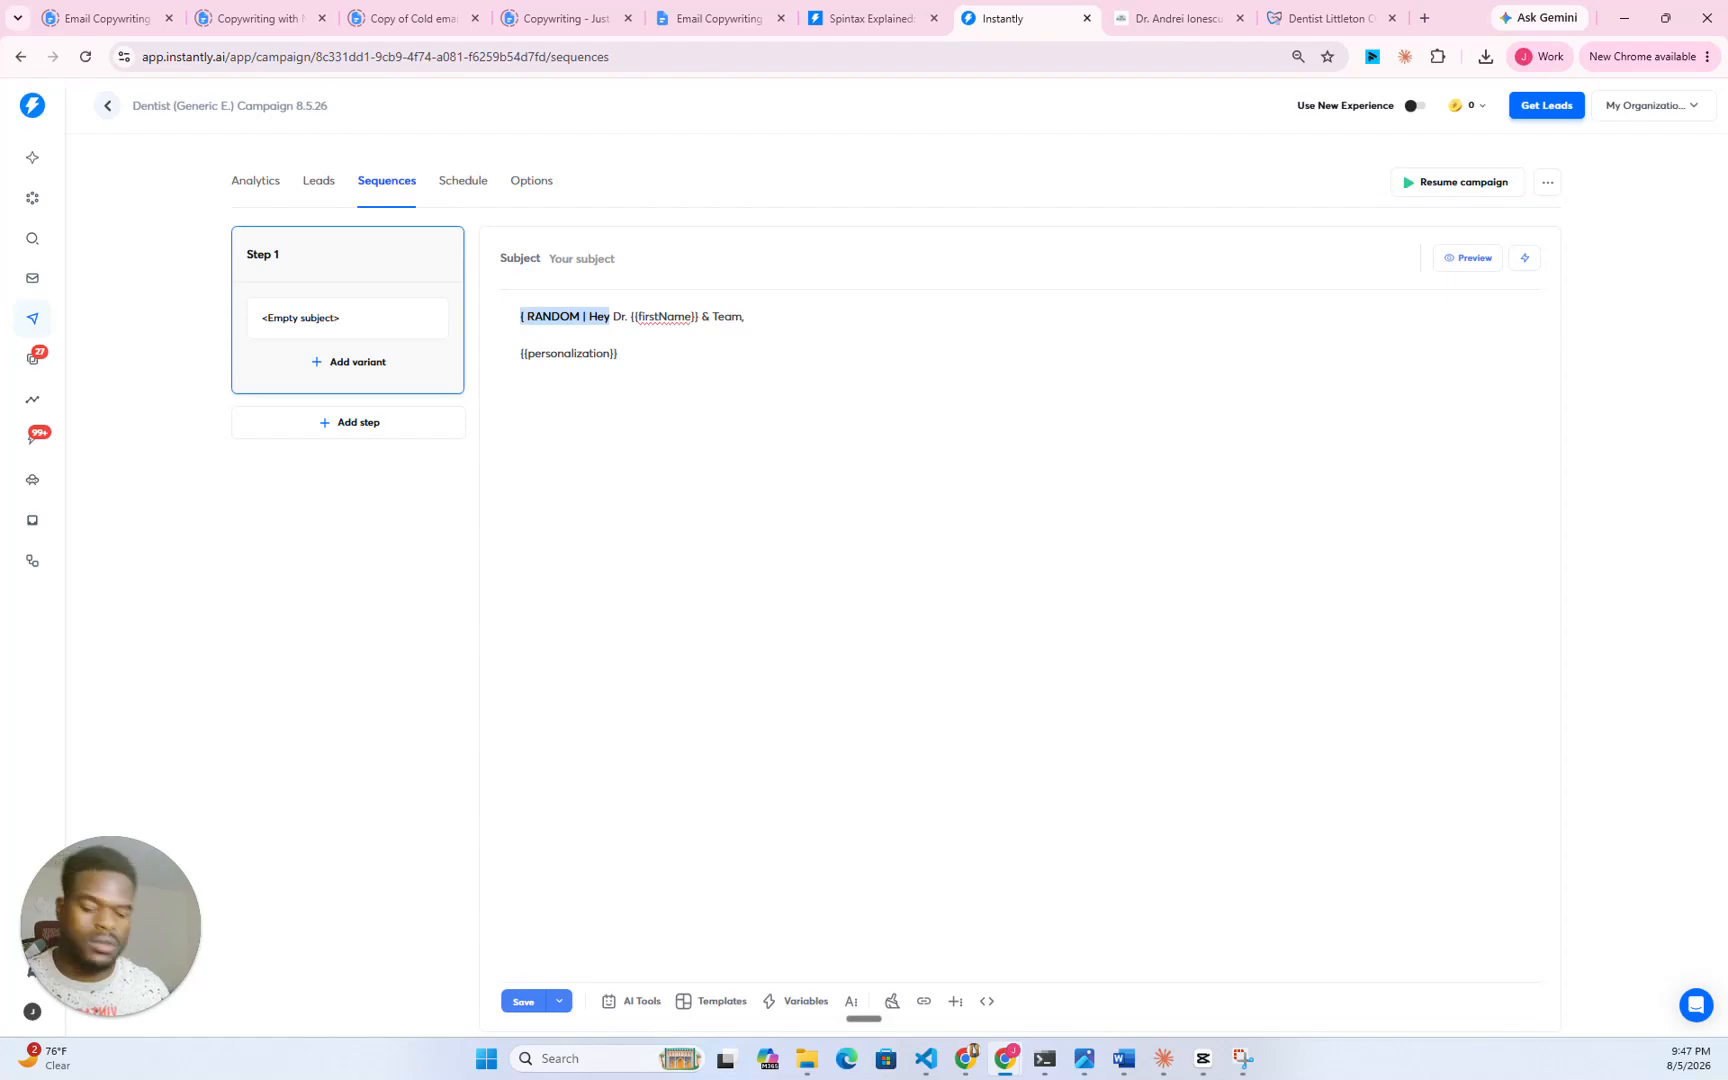
key(ctrl+v)
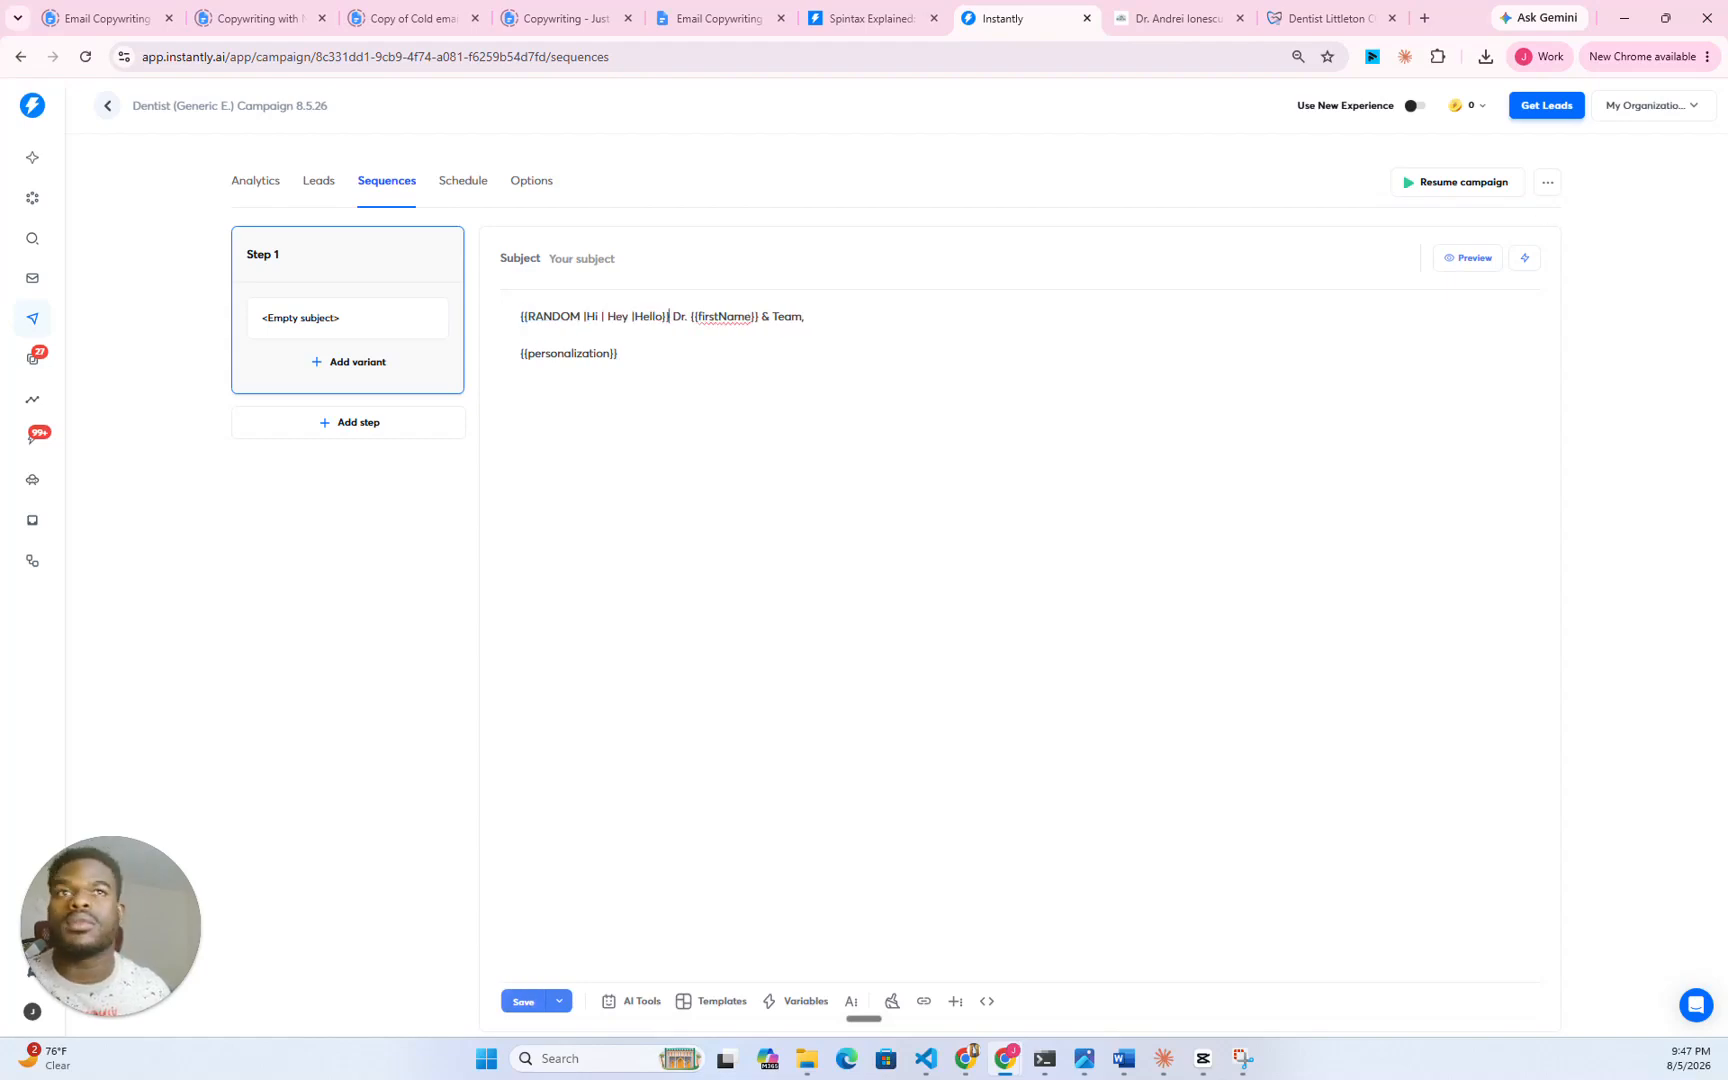
click(523, 1001)
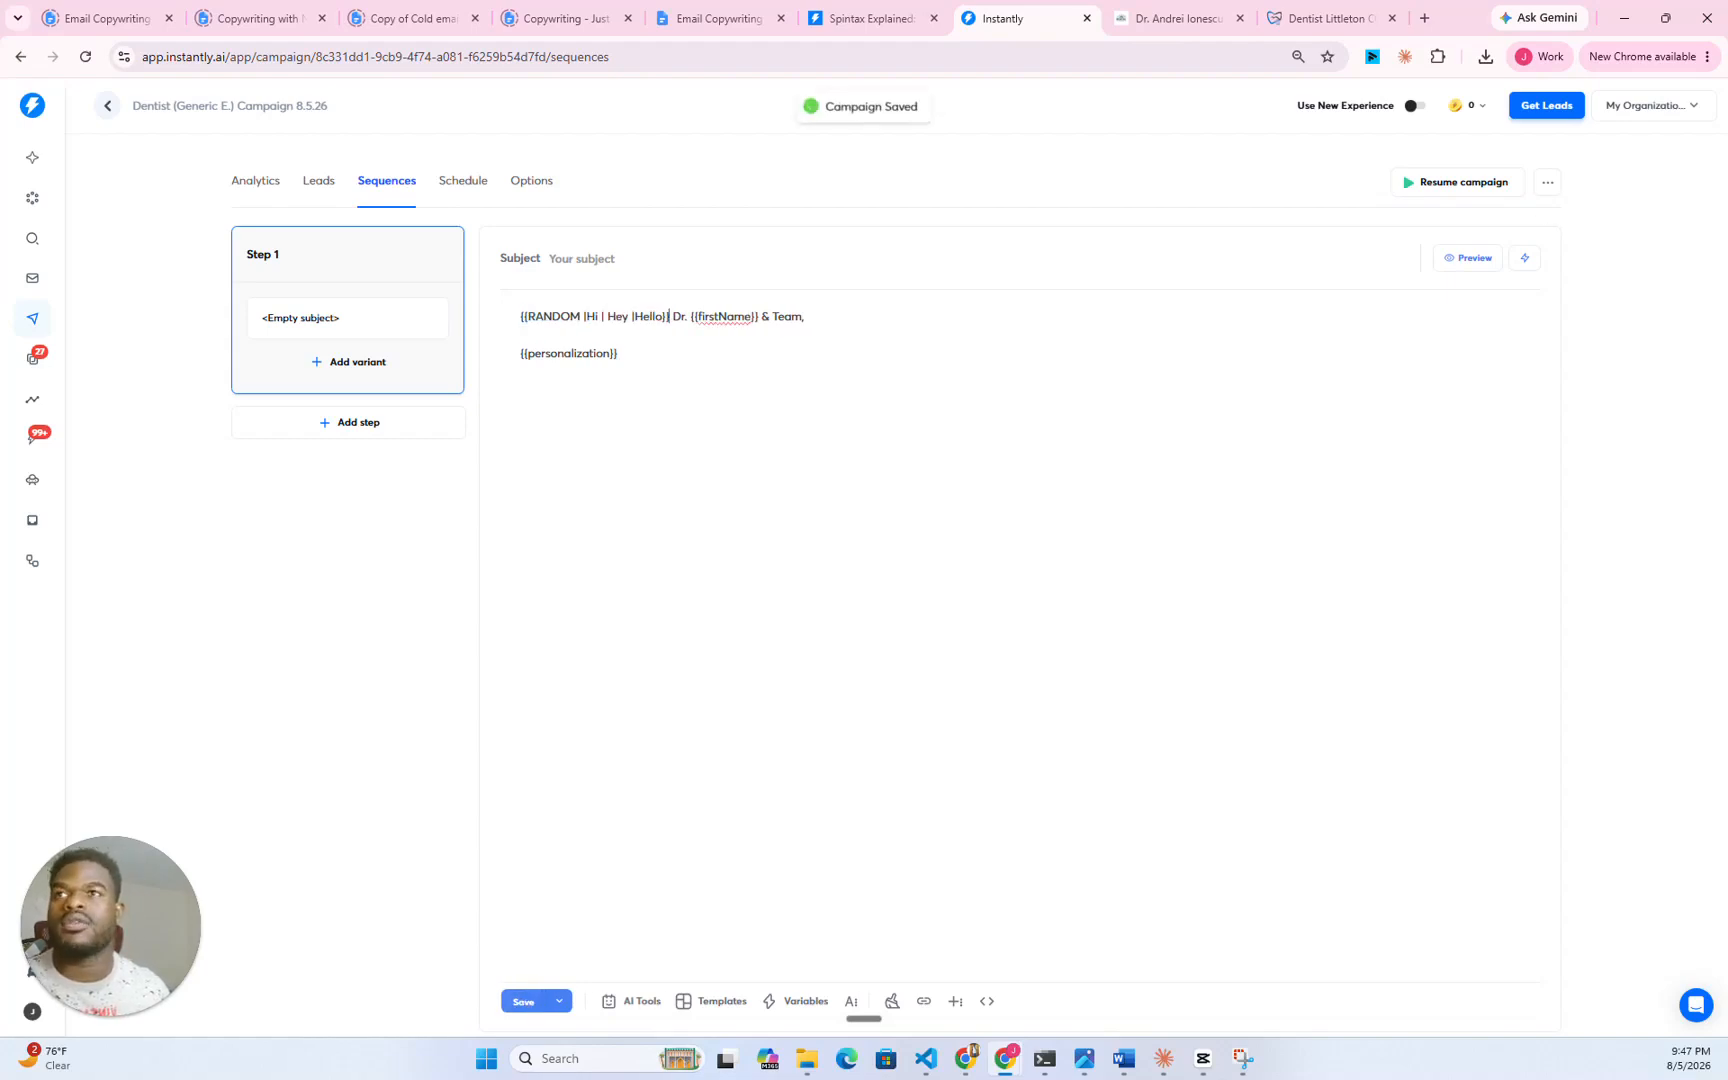
- Preview the Step 1 email to check the randomized greeting, close the preview and save the campaign again
click(1466, 258)
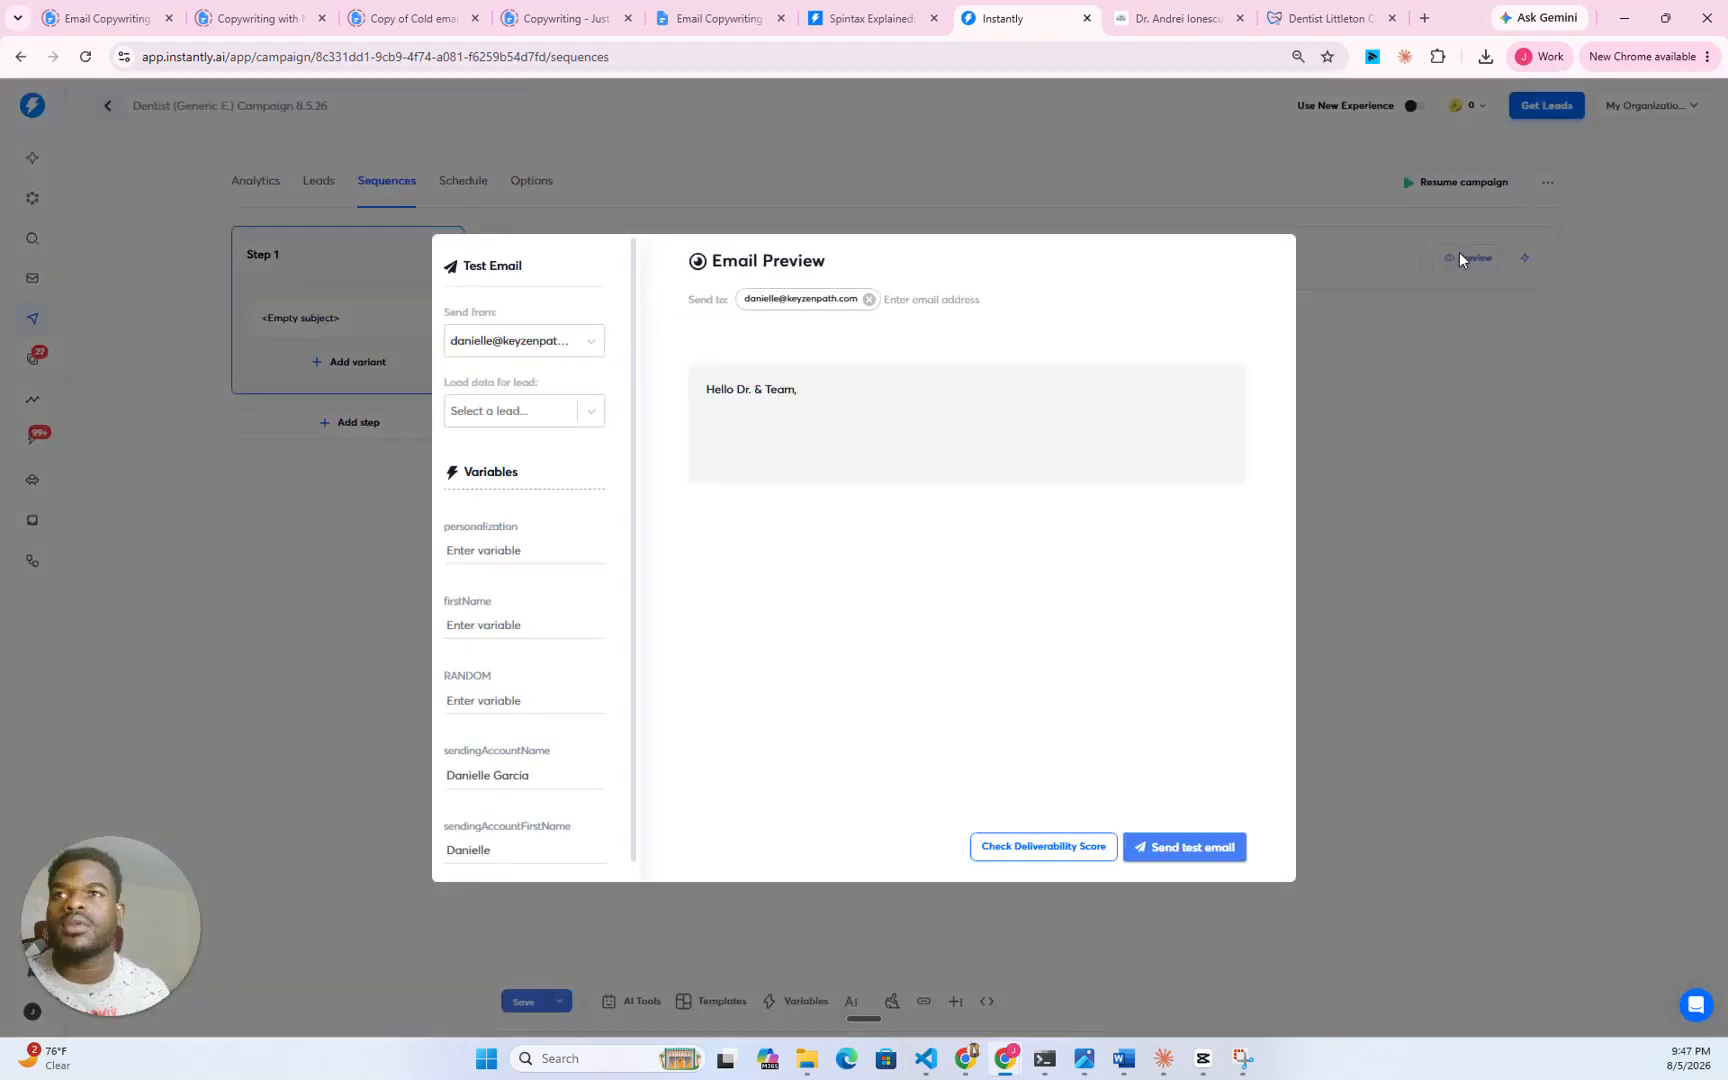
click(1454, 433)
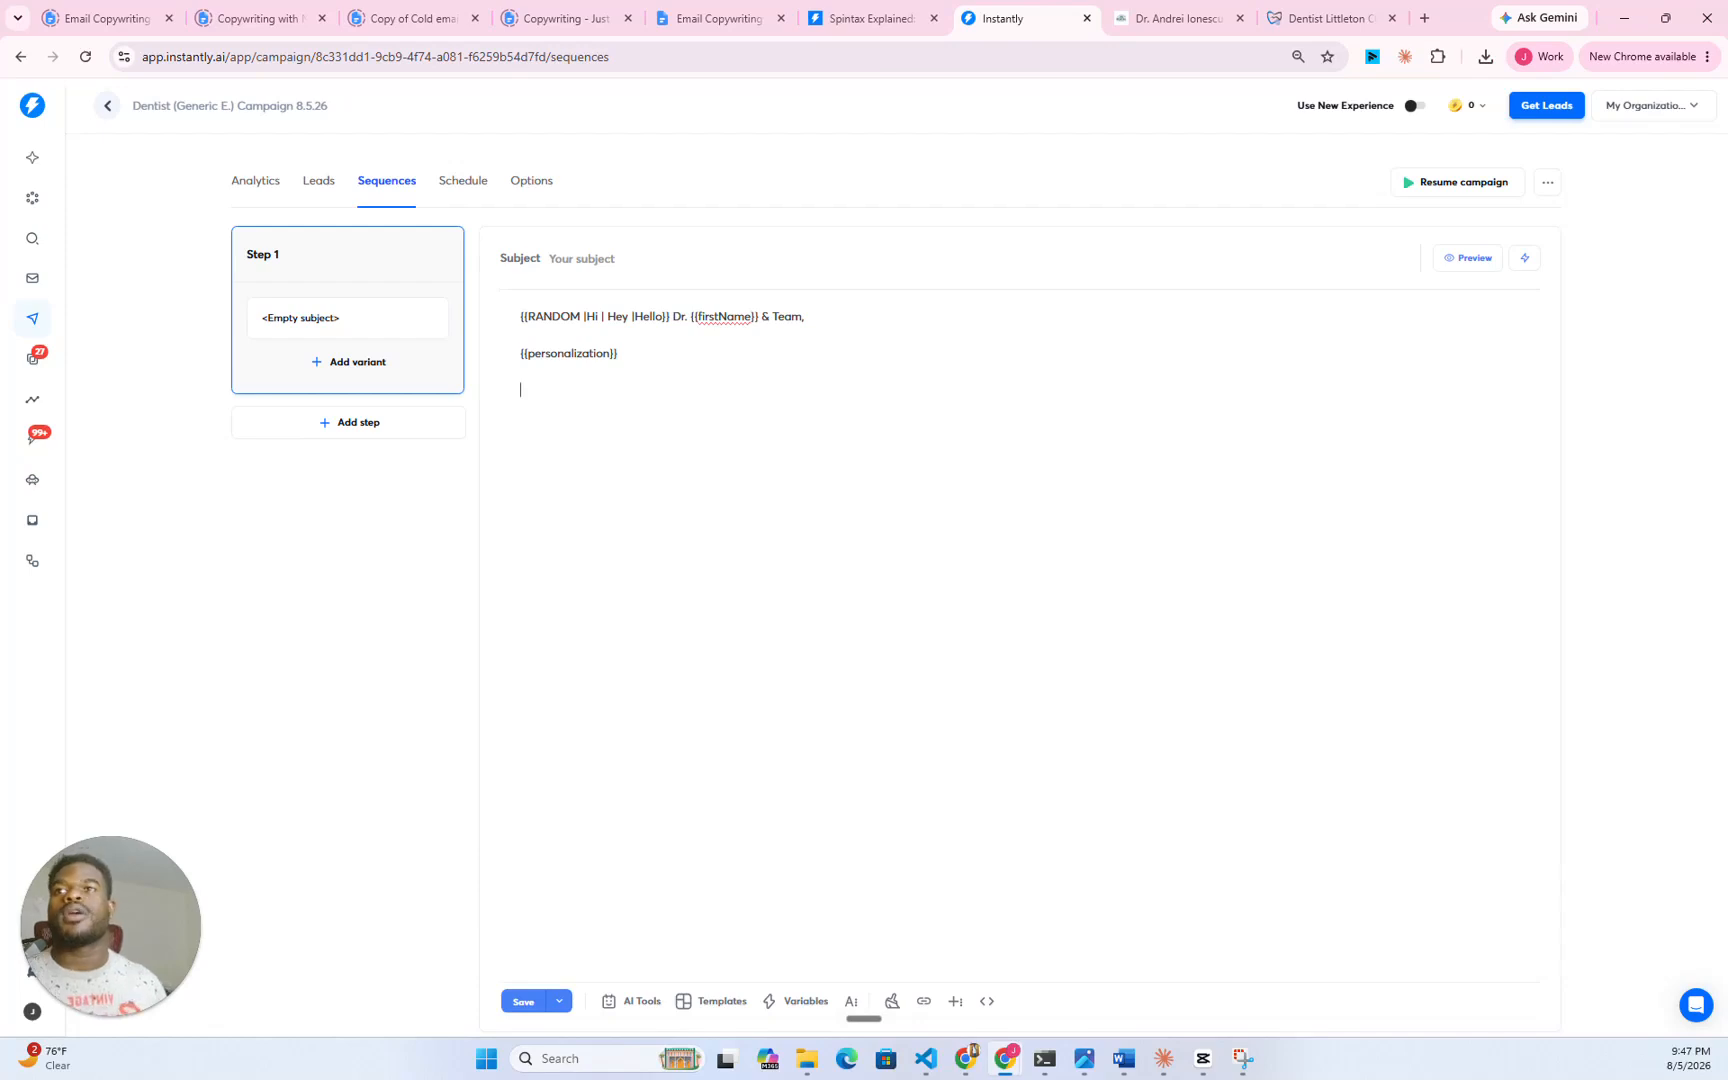
click(523, 1001)
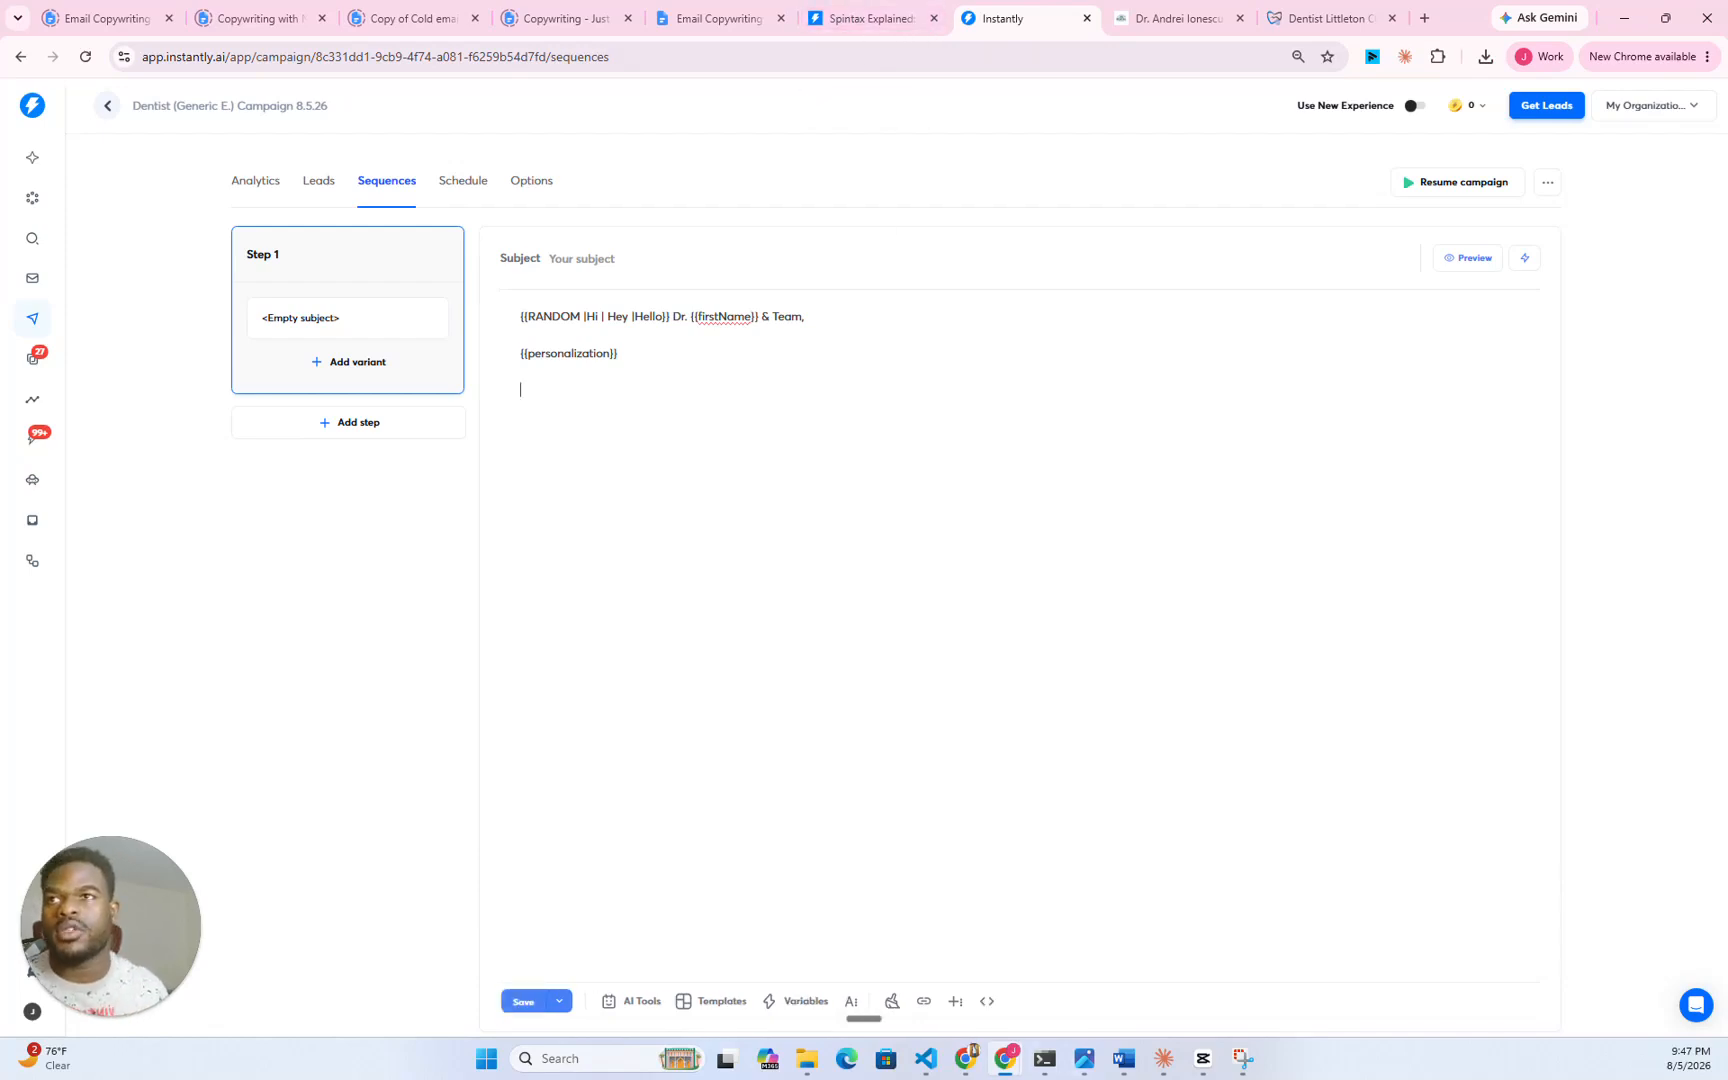
- Switch to VS Code and find the spintax version of the dental clinic sentences in the Email personalization features chat
click(927, 1058)
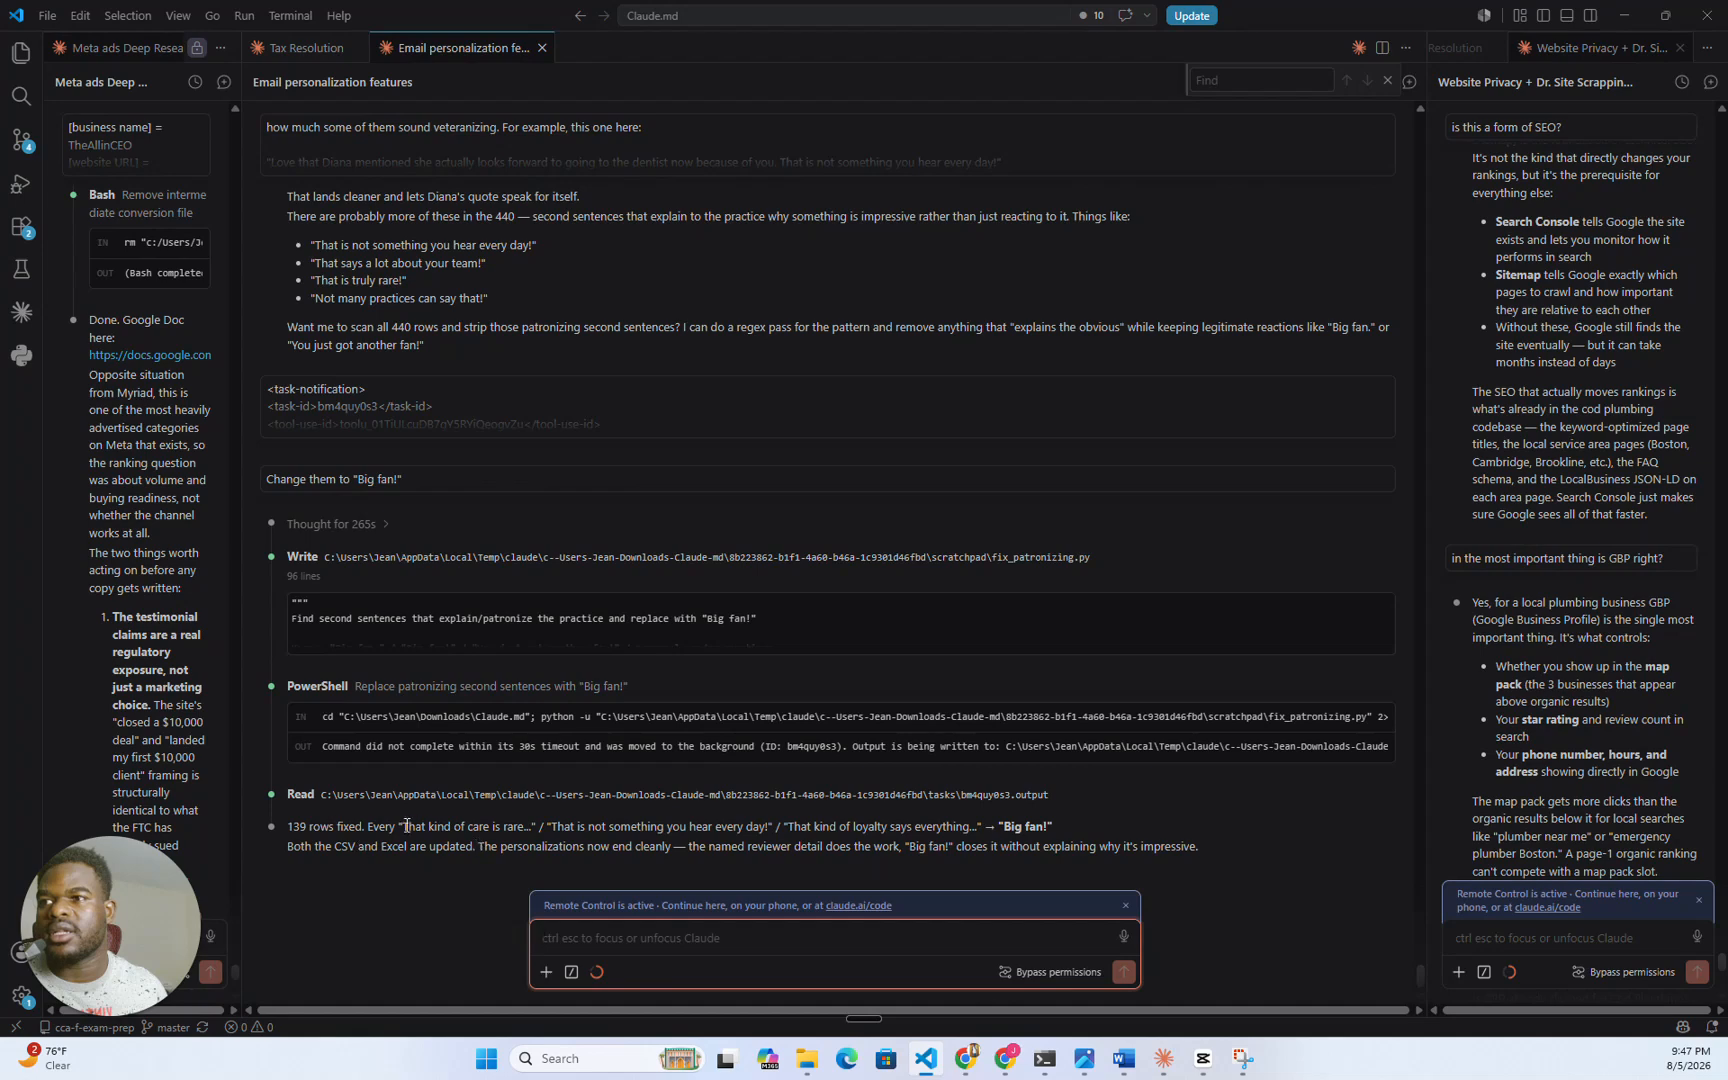
drag(287, 826, 985, 846)
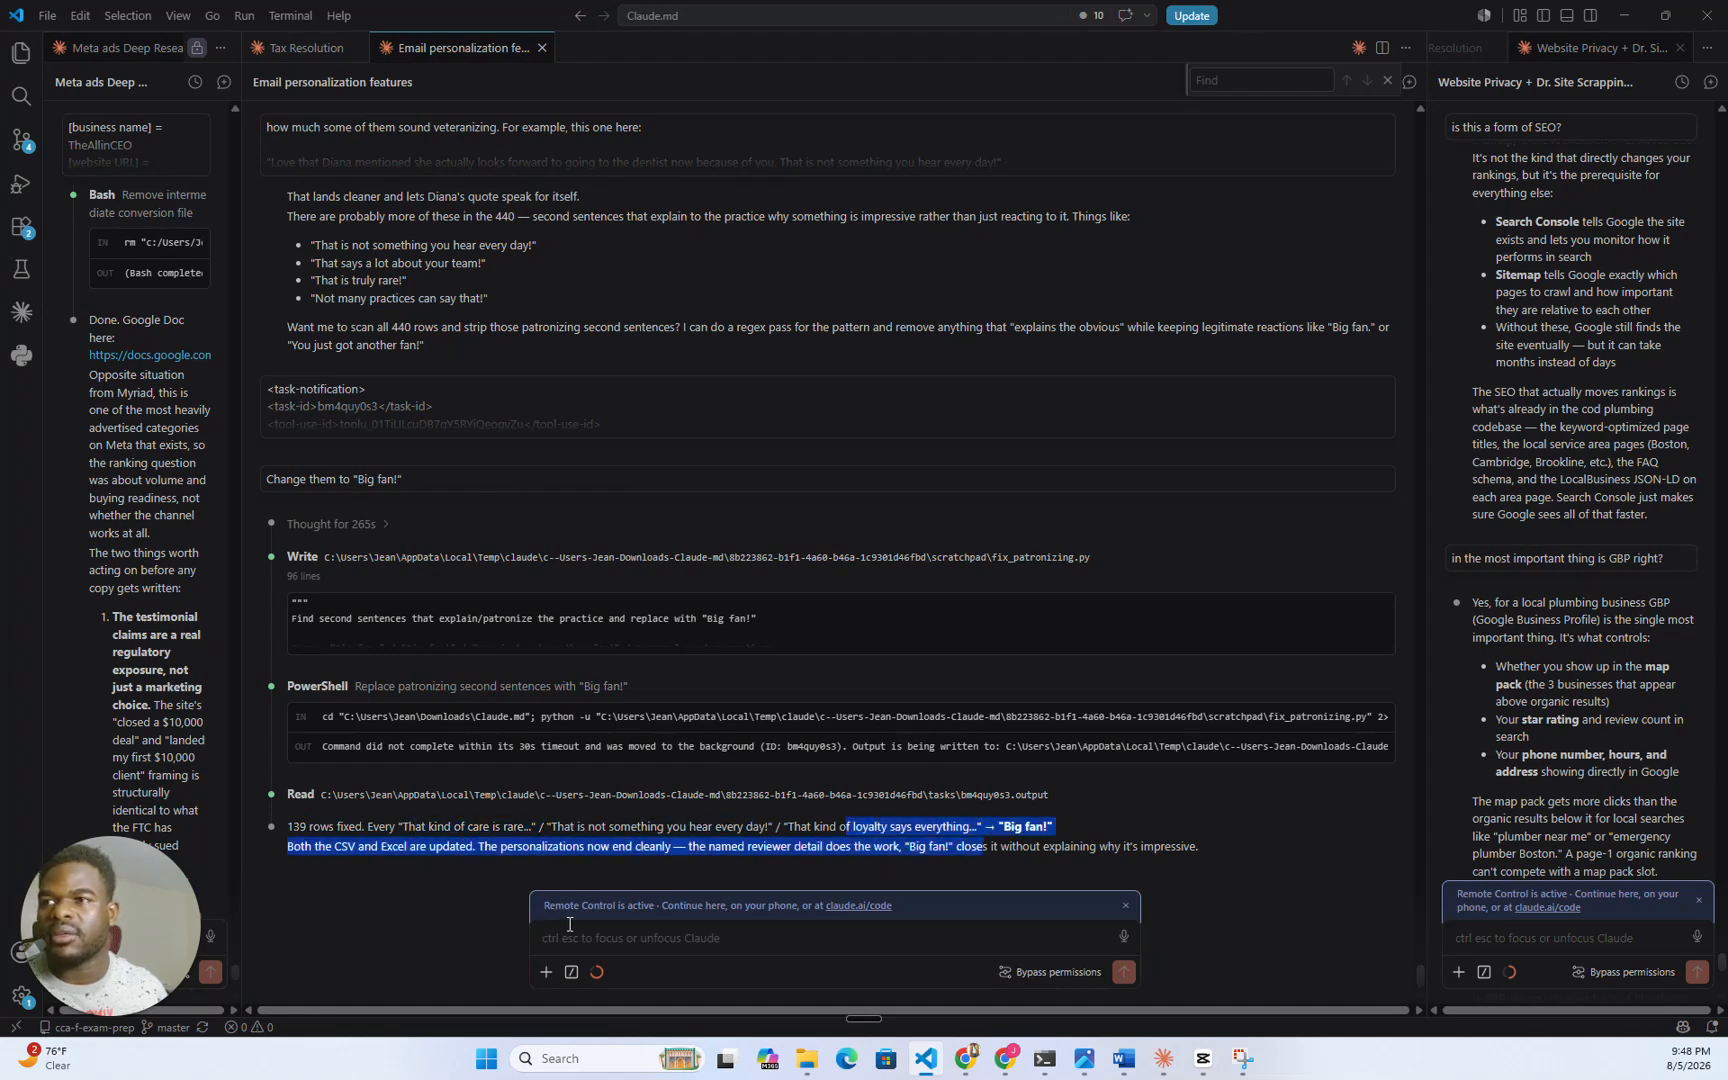
scroll(520, 688, up, 5)
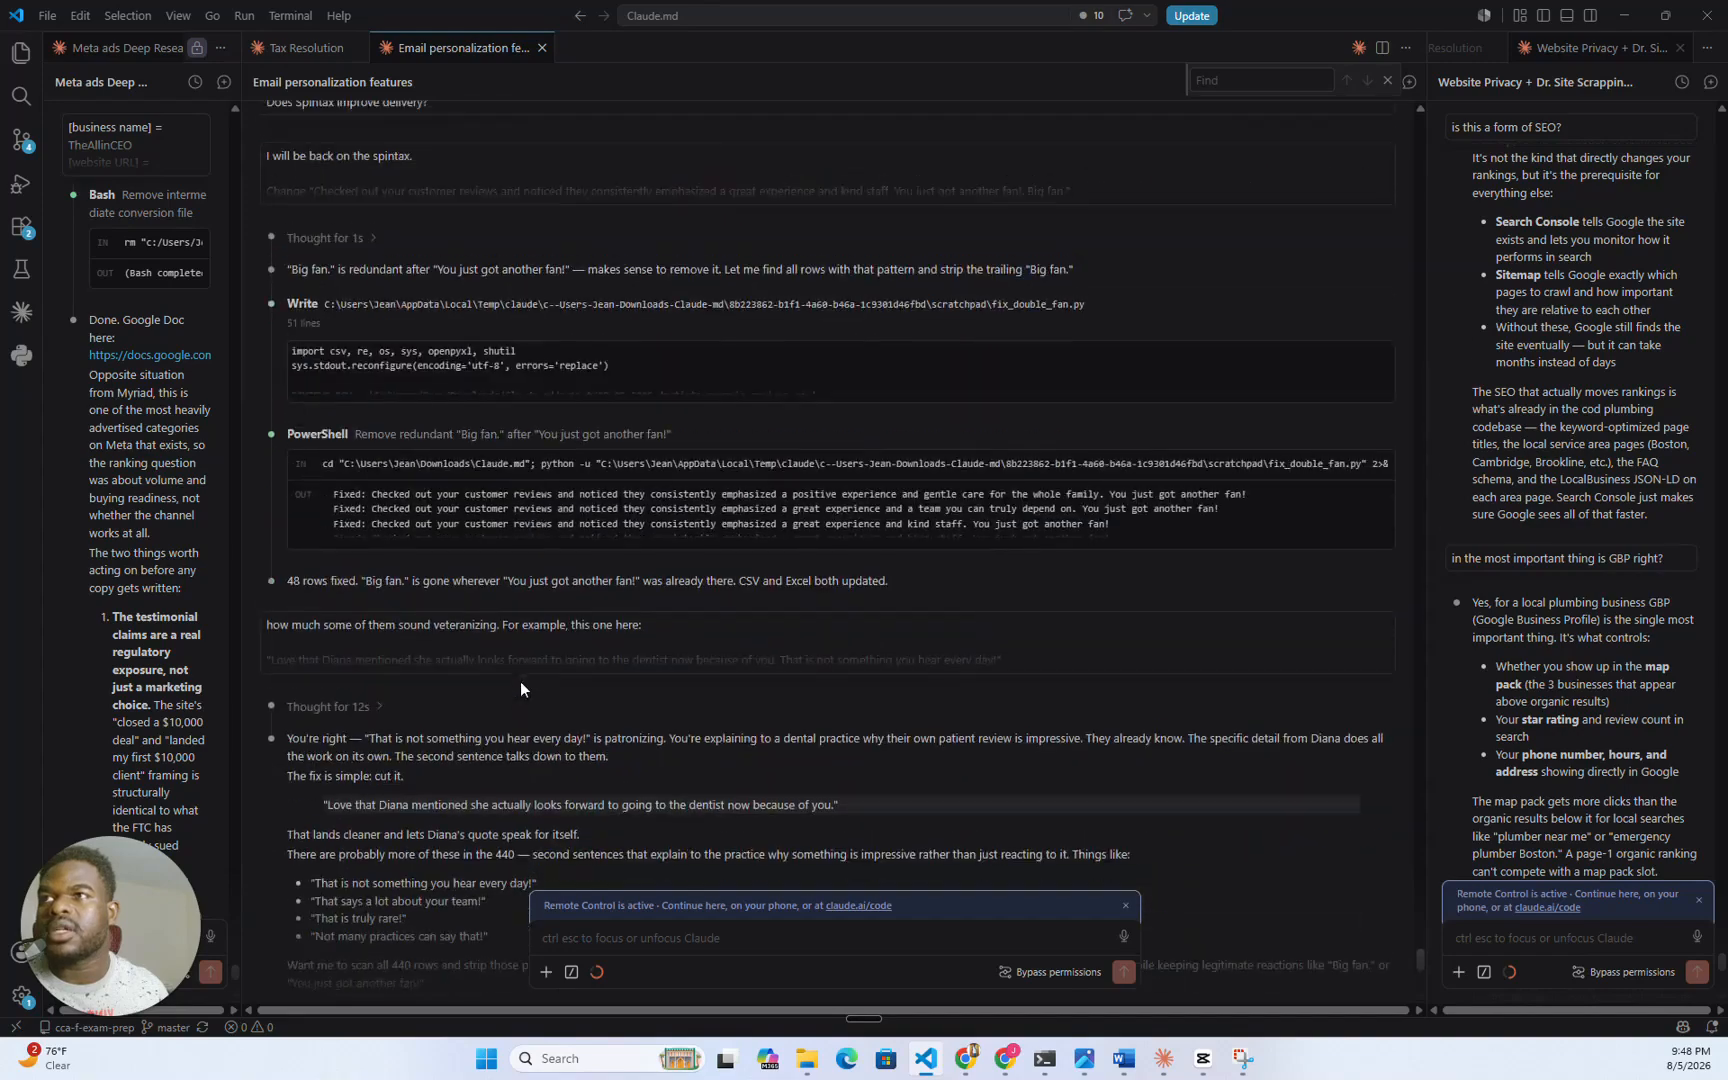
scroll(522, 685, up, 10)
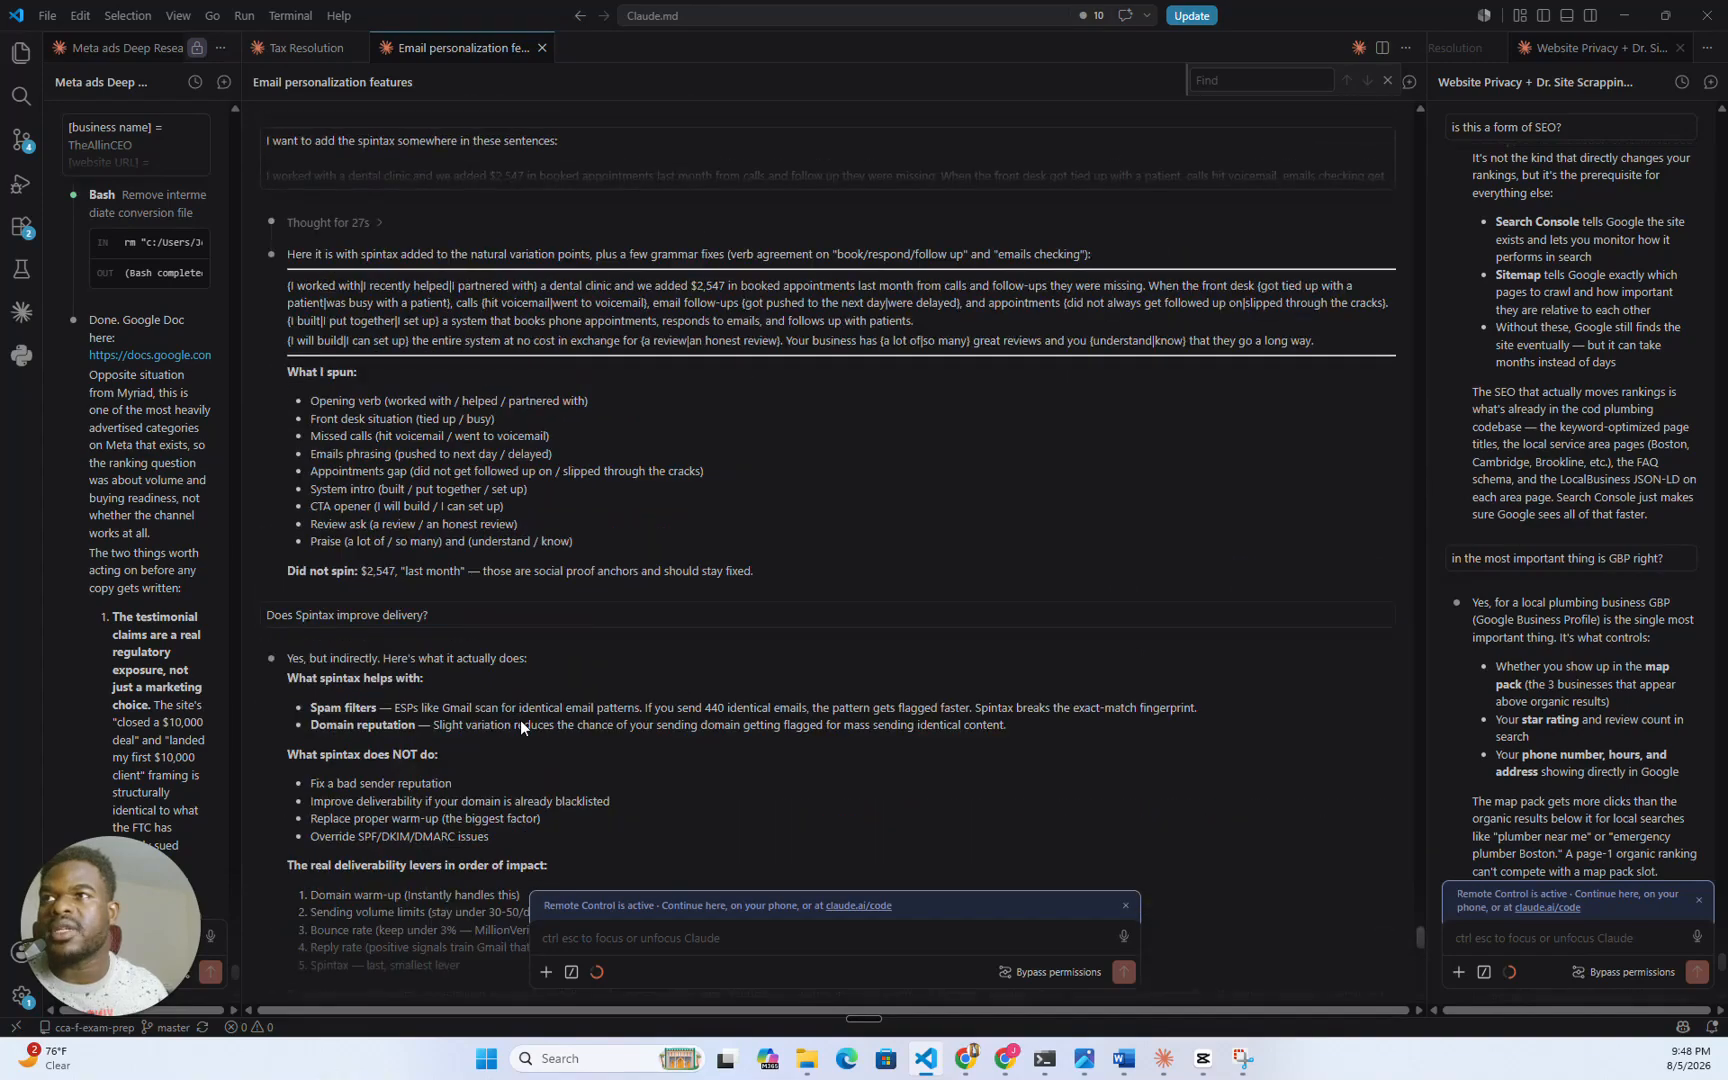
scroll(517, 720, up, 1)
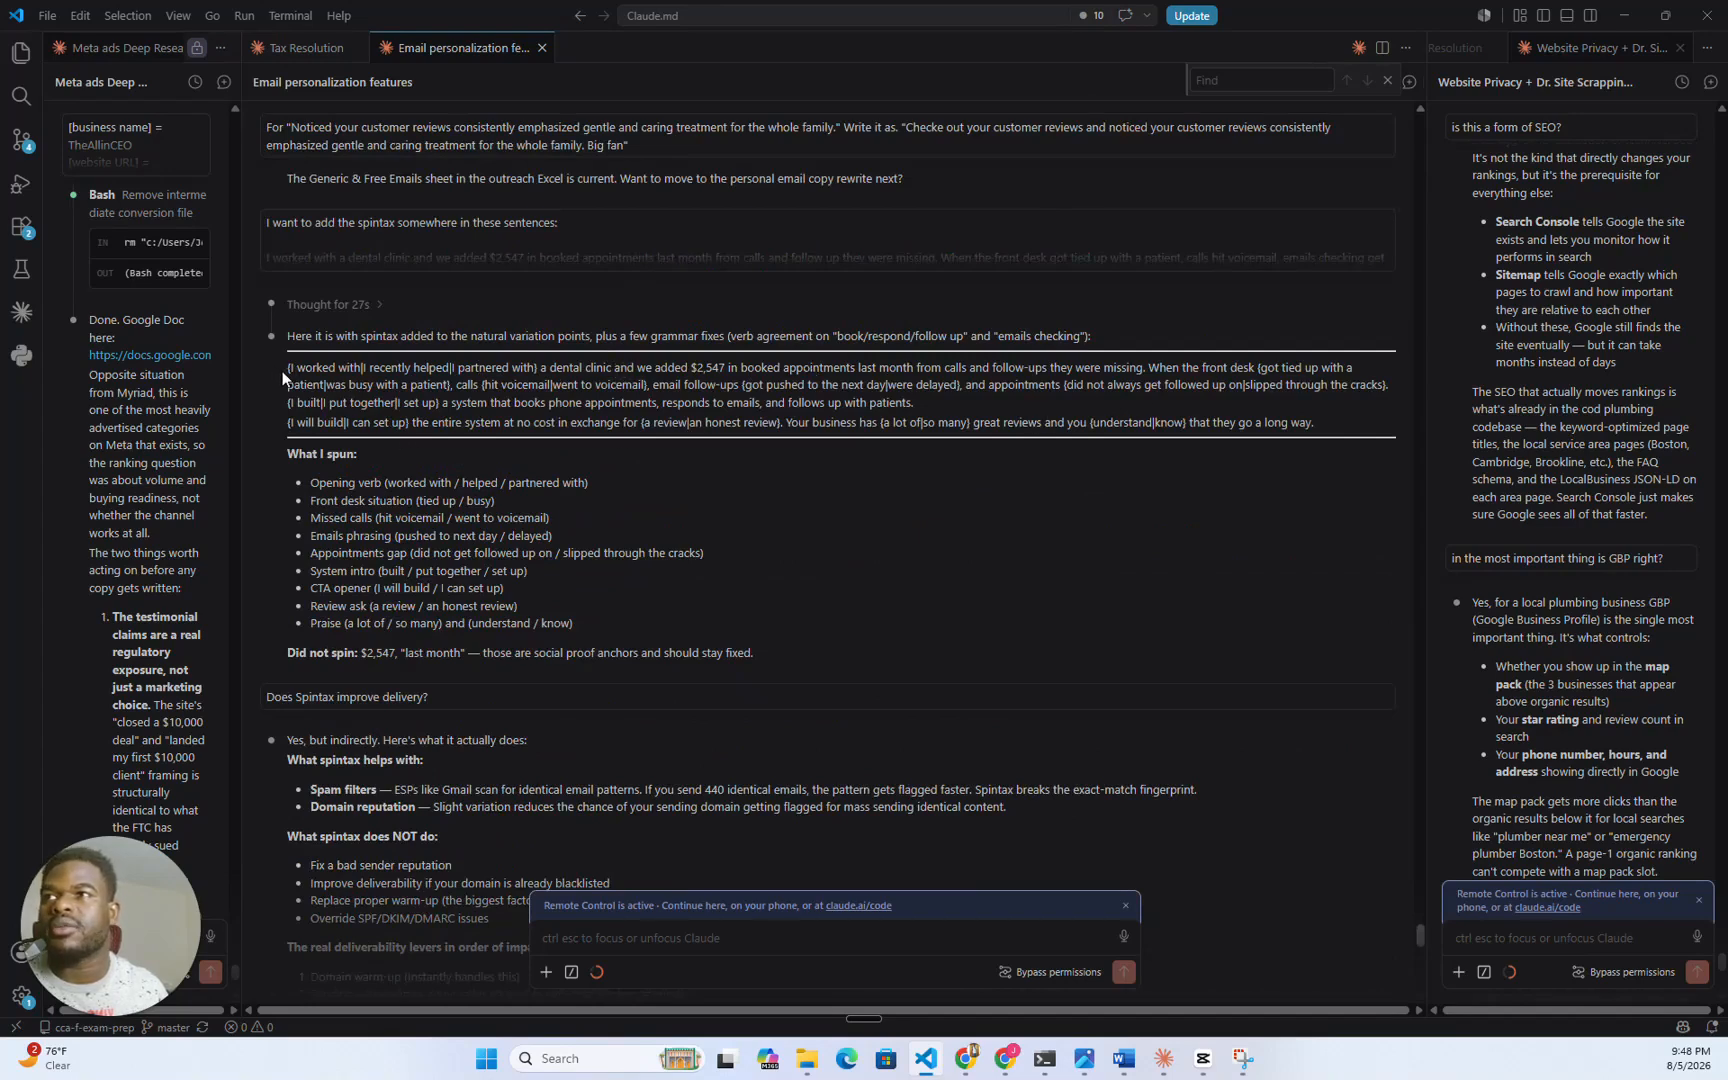
drag(293, 367, 1161, 386)
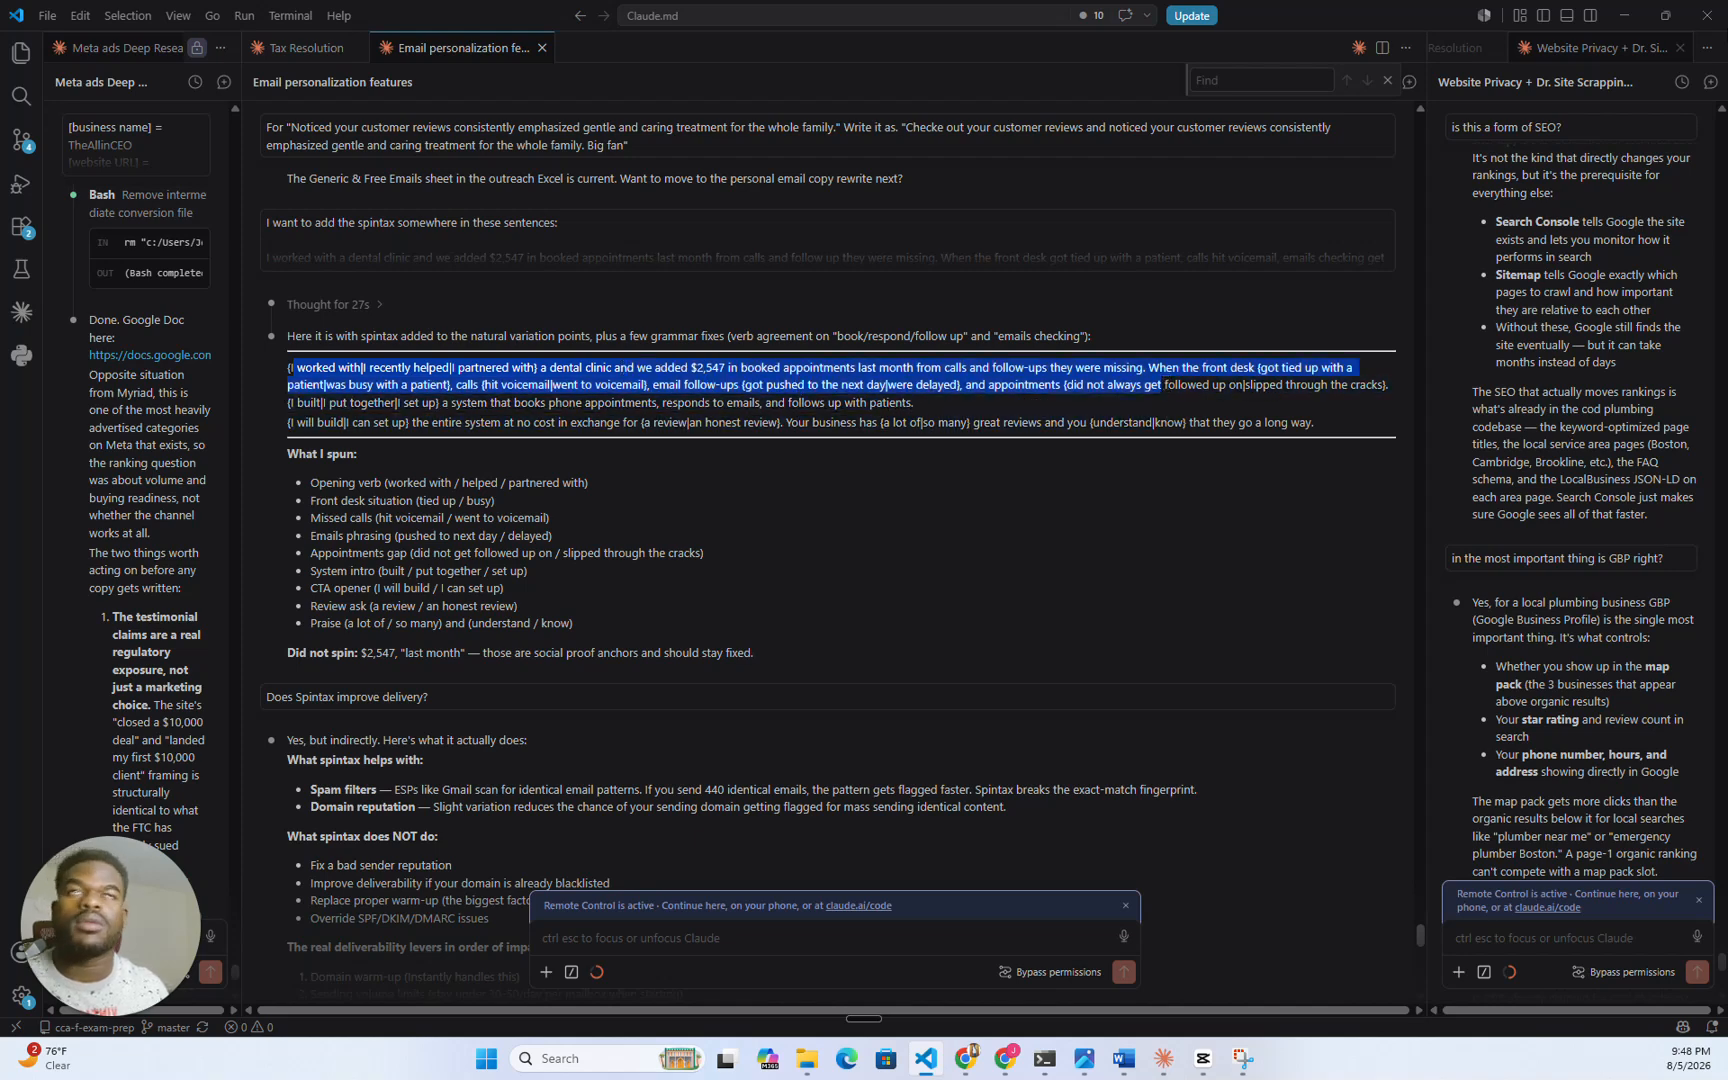
click(1666, 15)
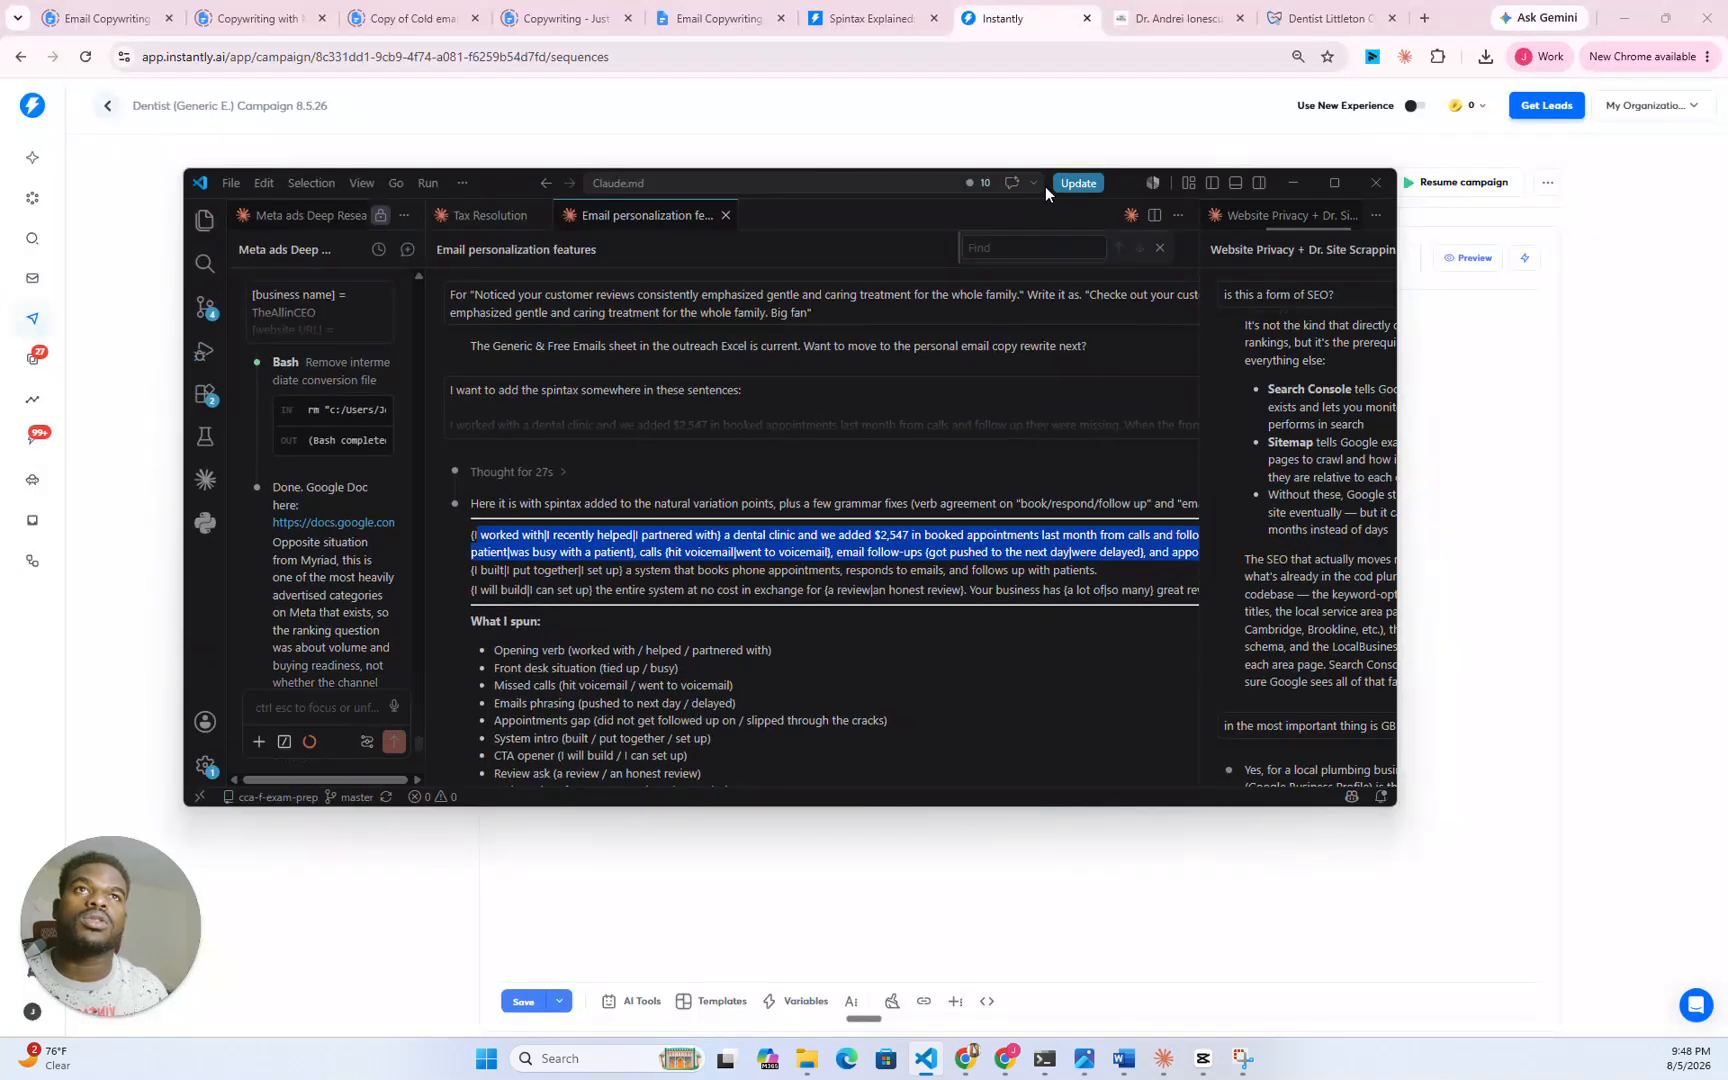
click(1334, 182)
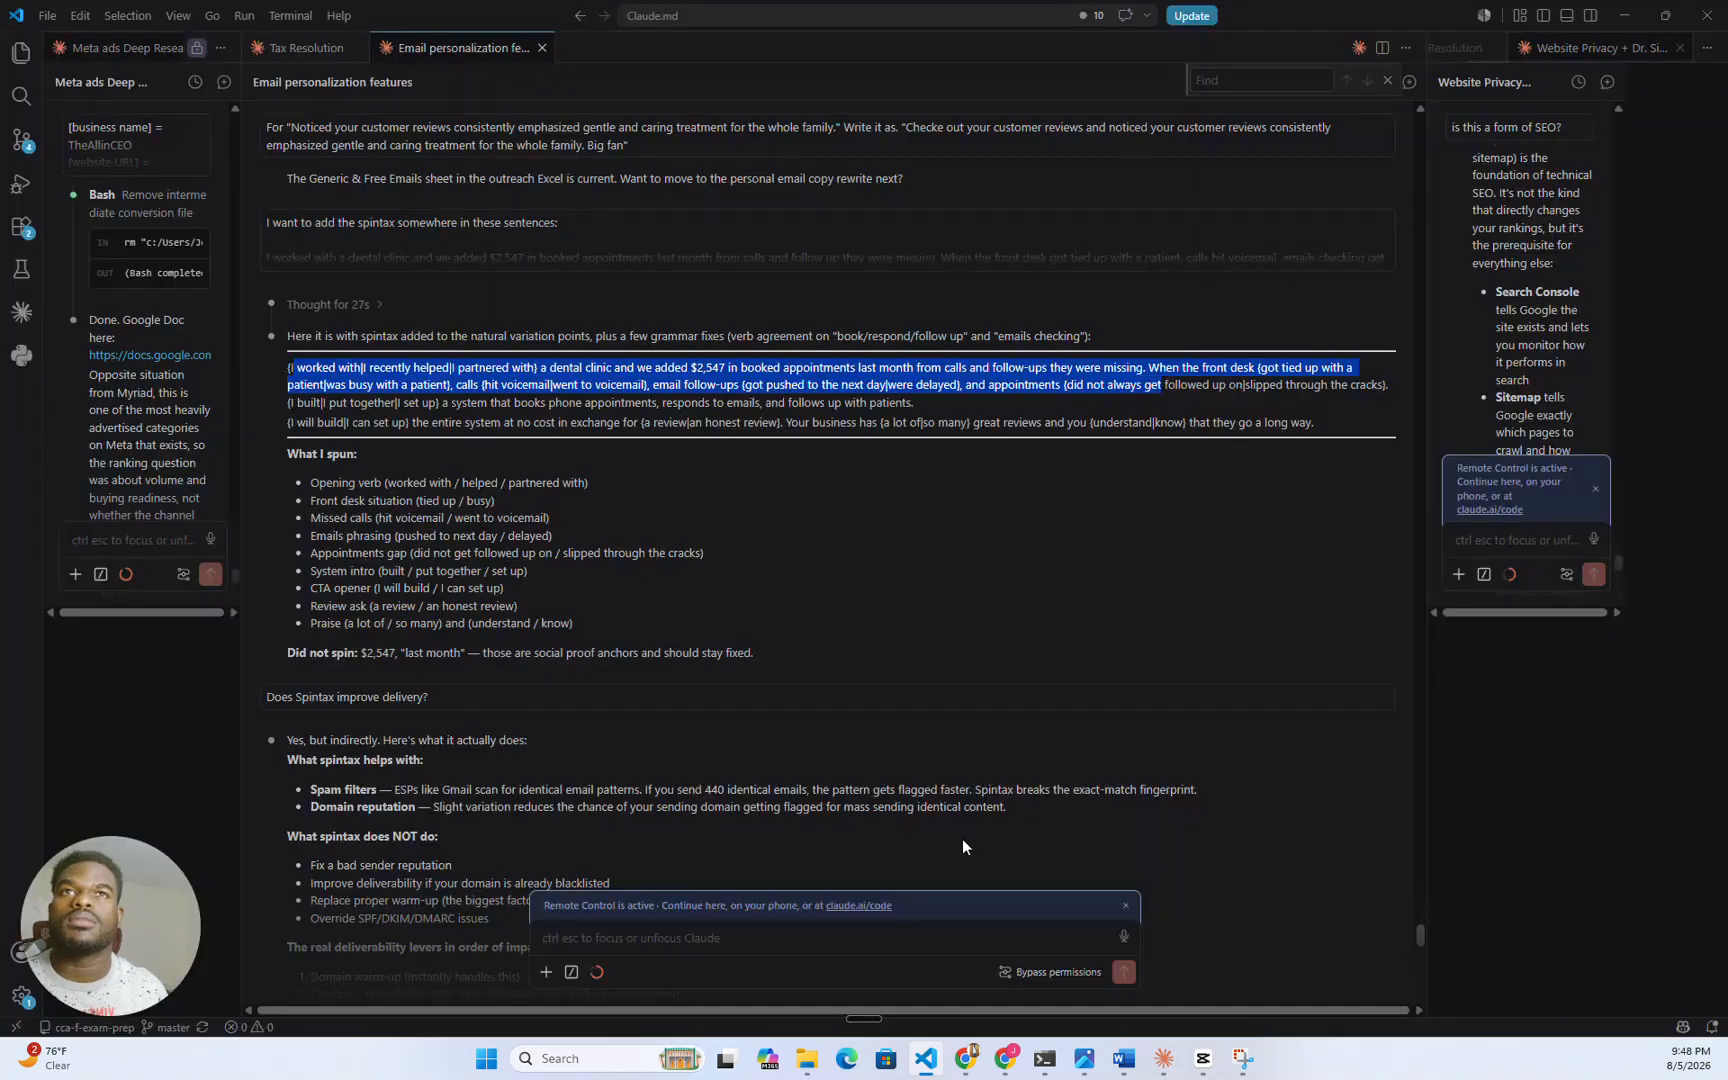
- Switch to Chrome, open the Email Copywriting Day 1 document and review the dental clinic paragraph of Email 1
click(1008, 1063)
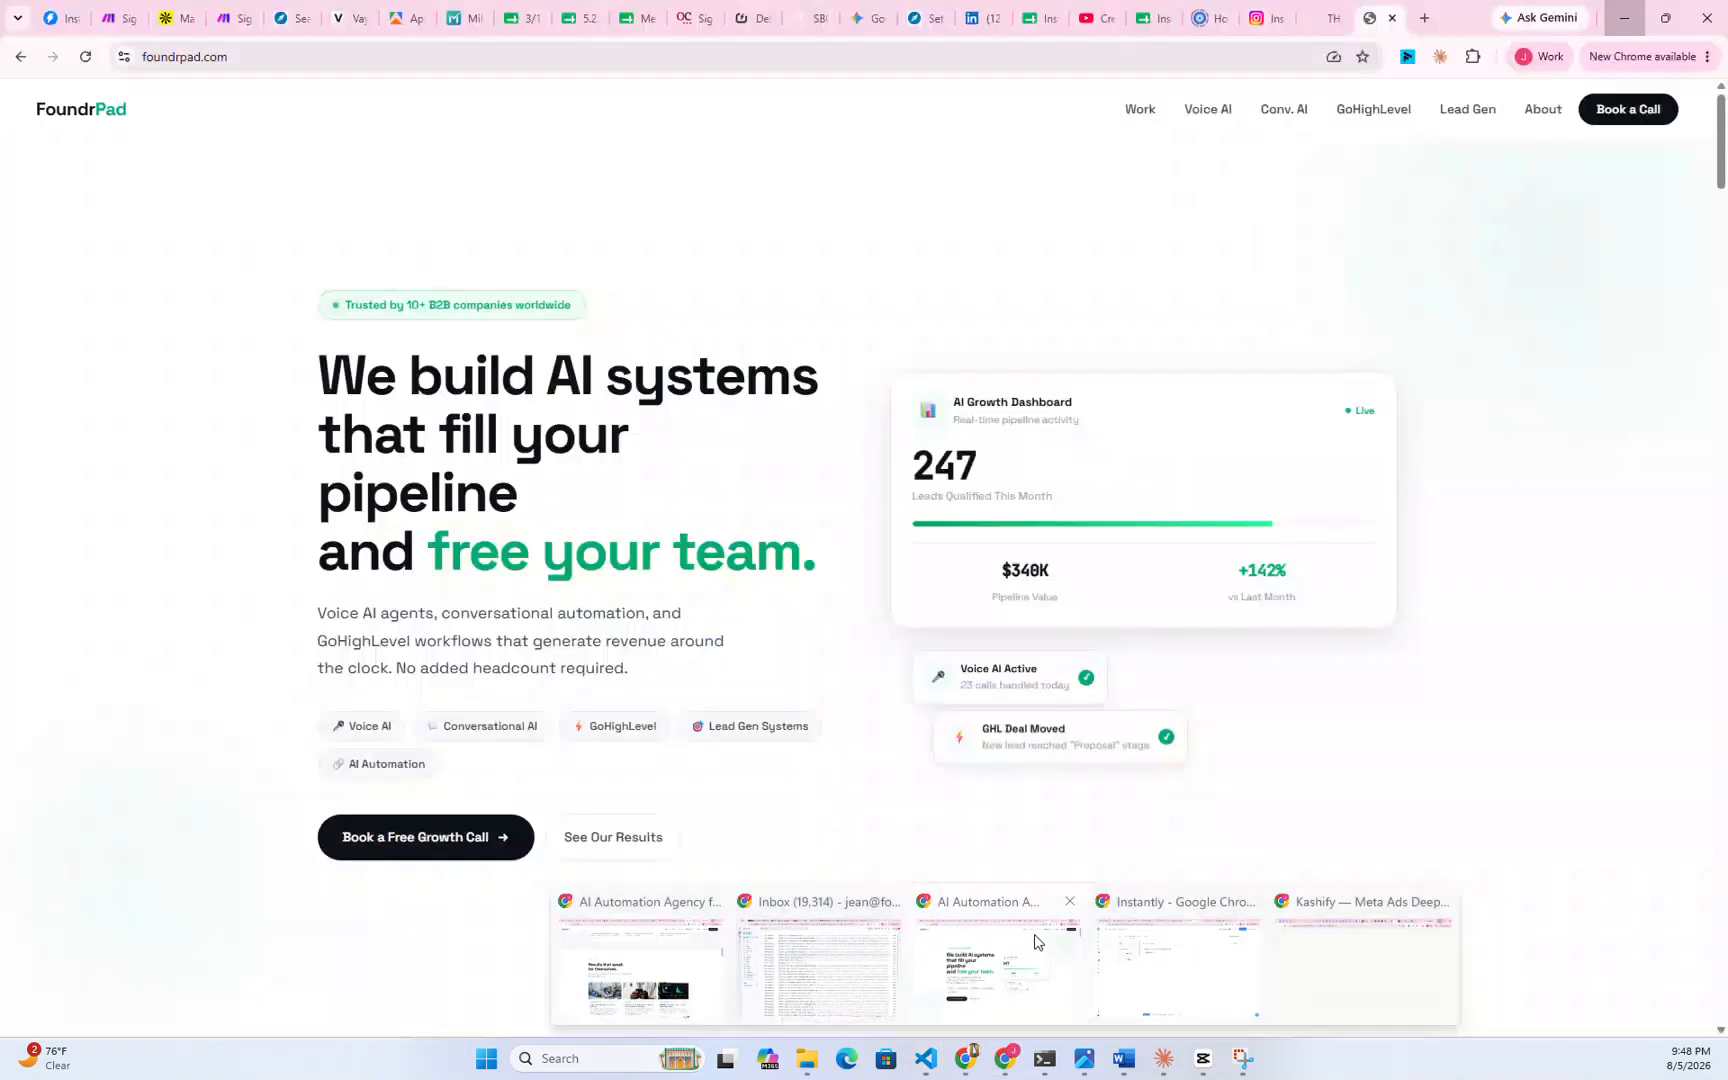
click(1206, 962)
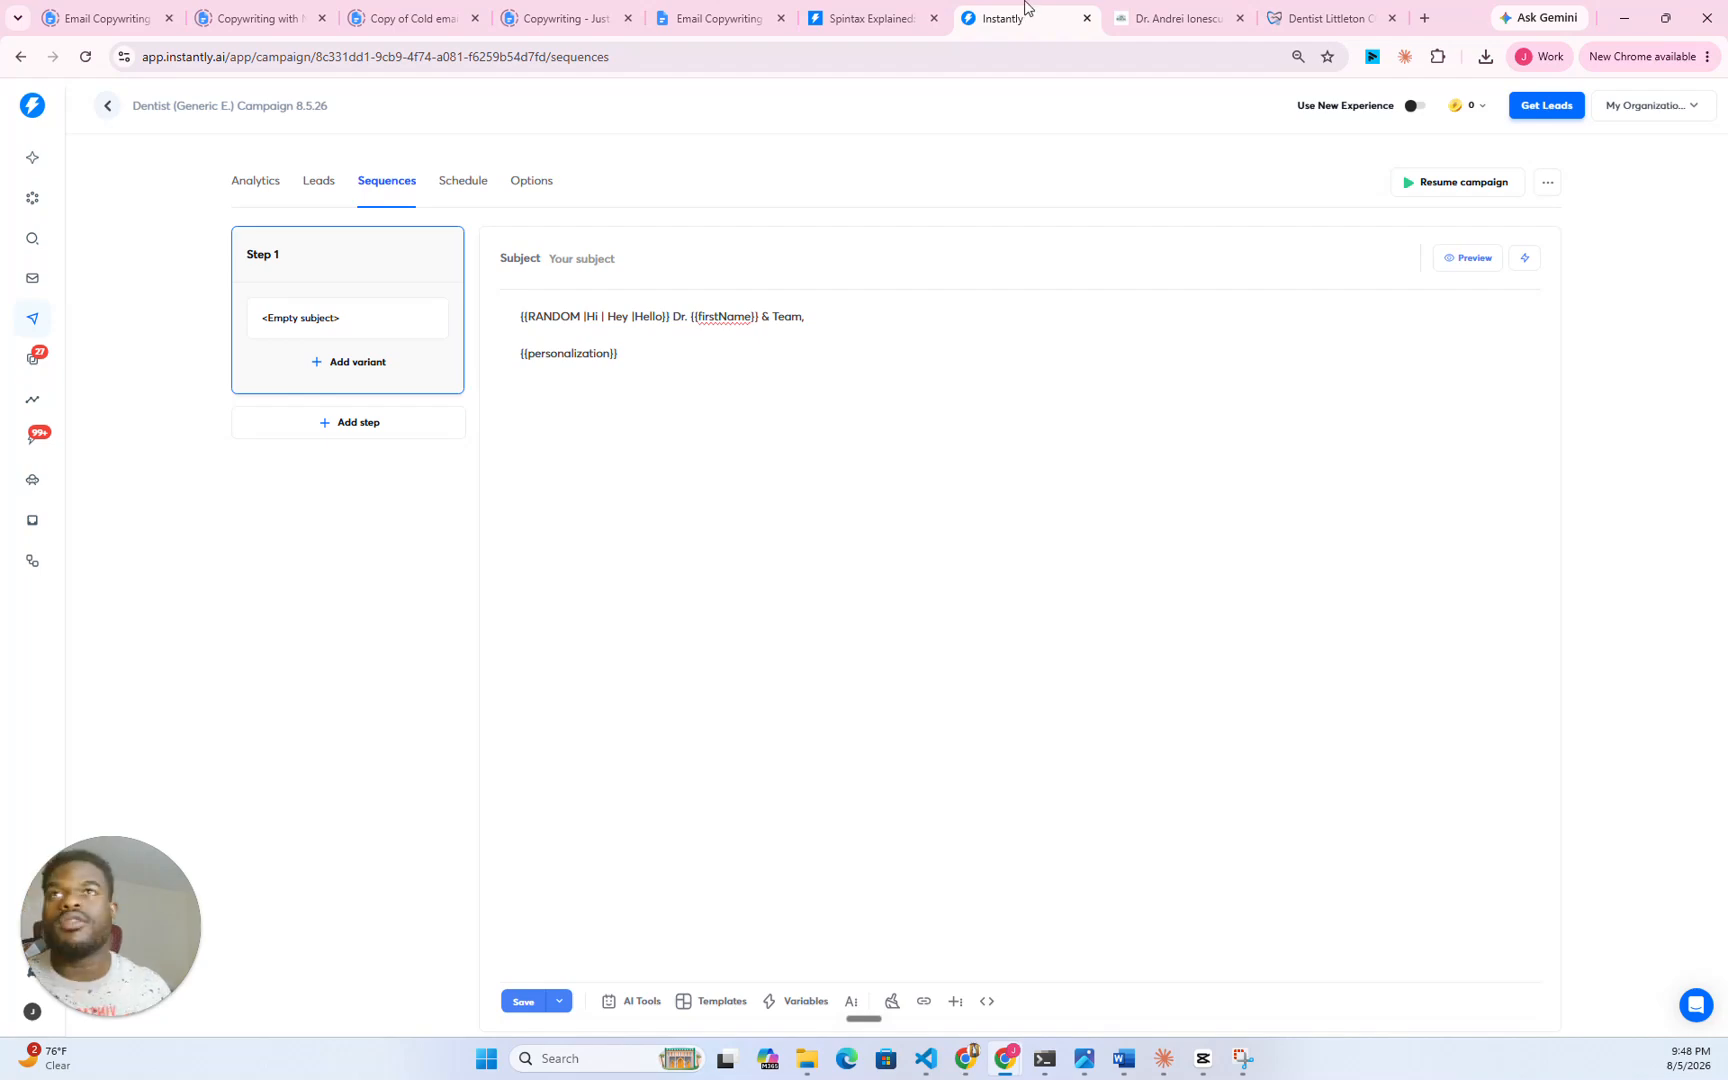
click(866, 22)
click(672, 18)
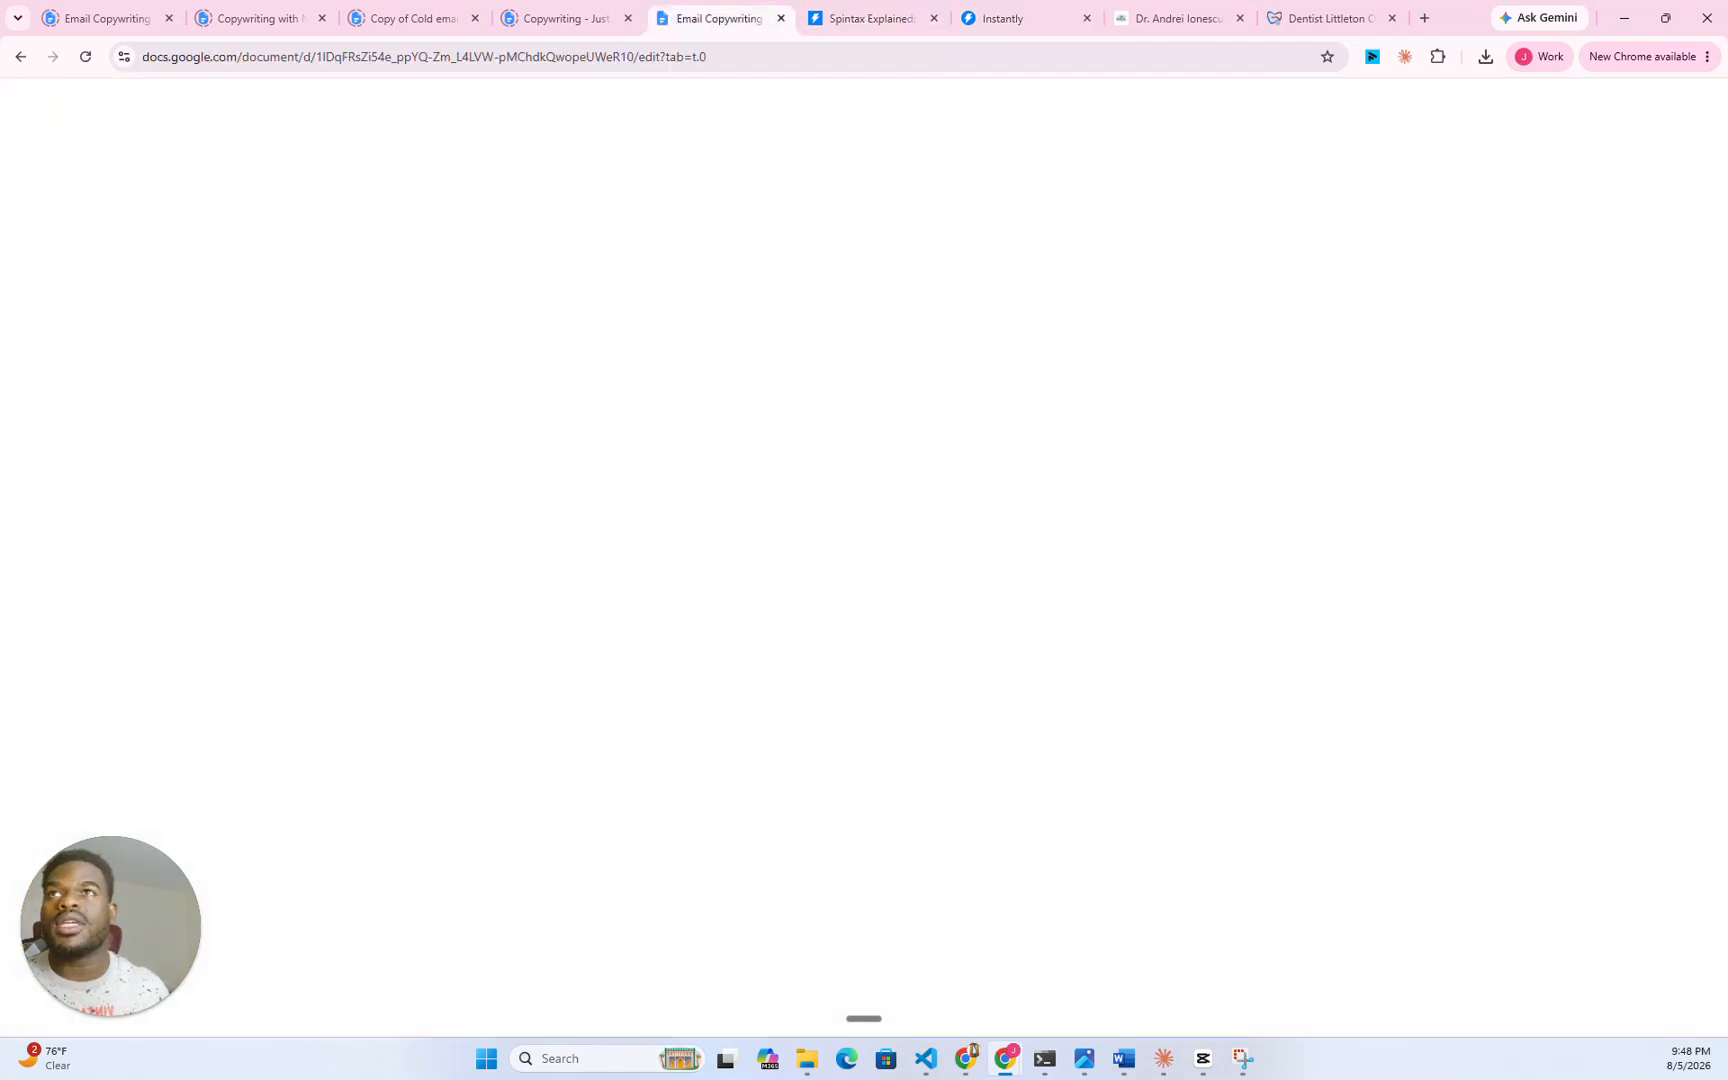
scroll(659, 517, up, 20)
scroll(847, 610, up, 10)
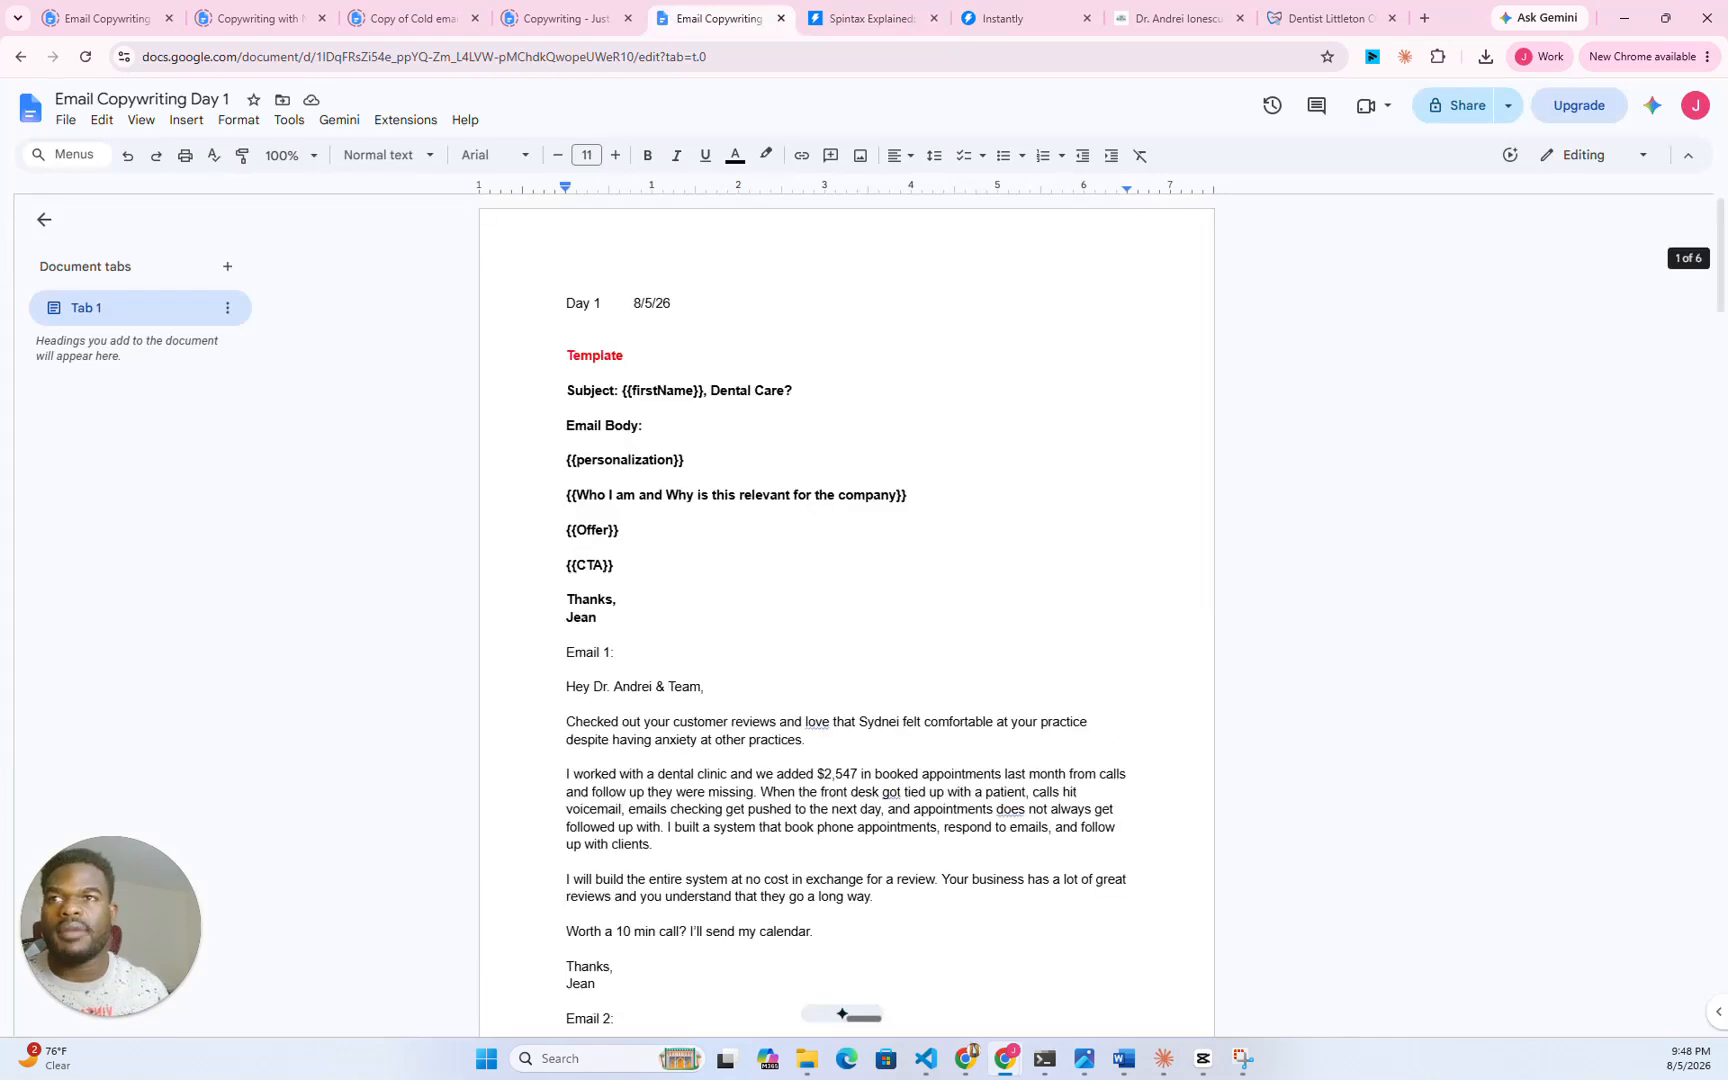
scroll(847, 610, down, 3)
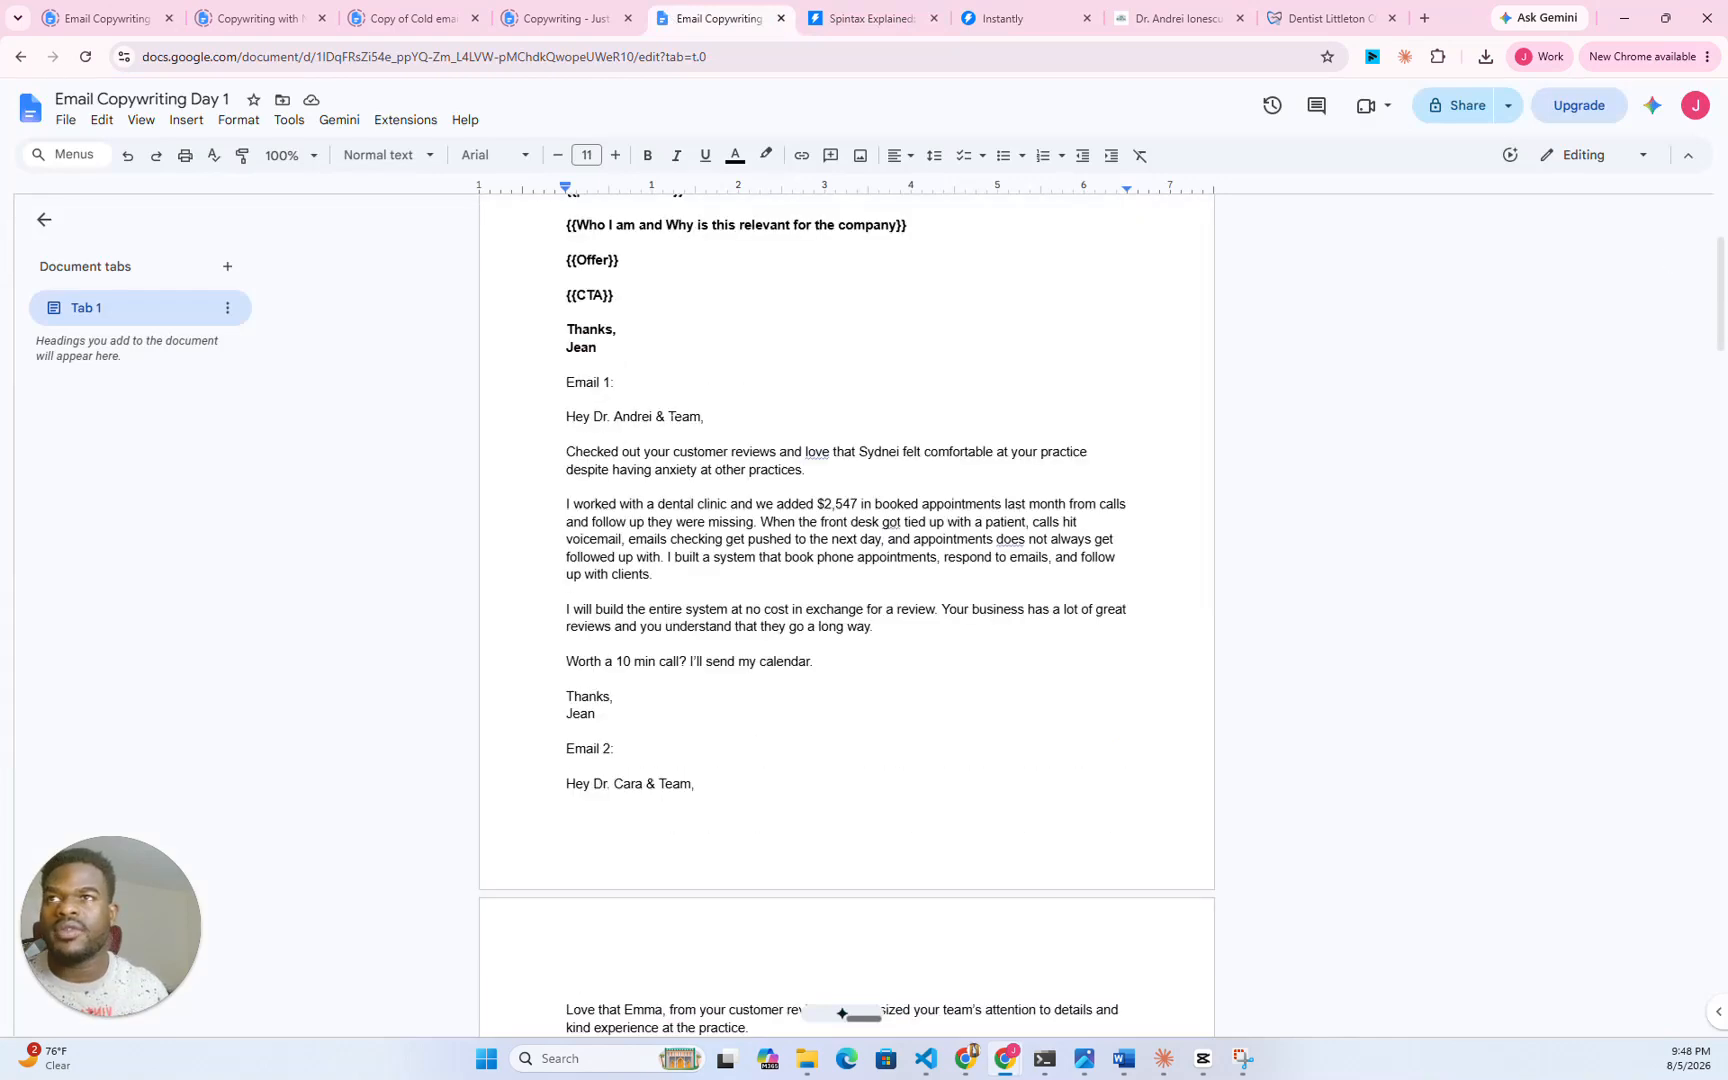
drag(567, 504, 662, 575)
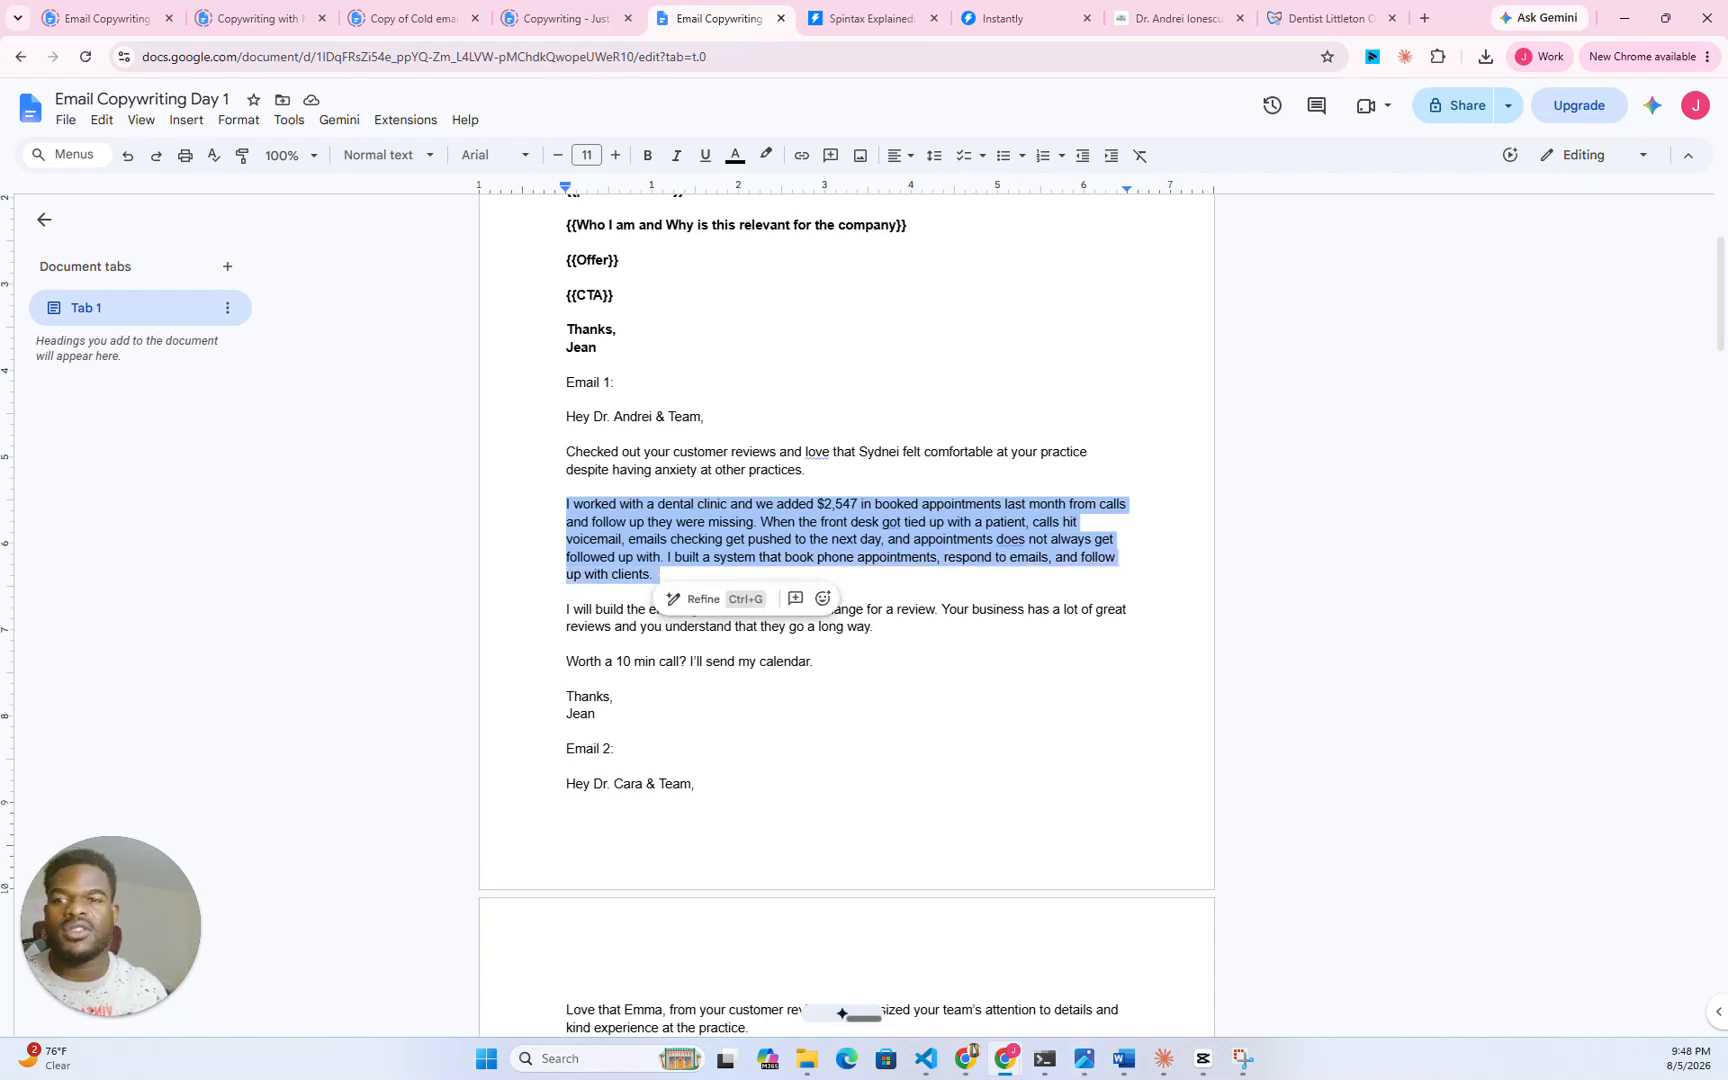
drag(697, 784, 712, 800)
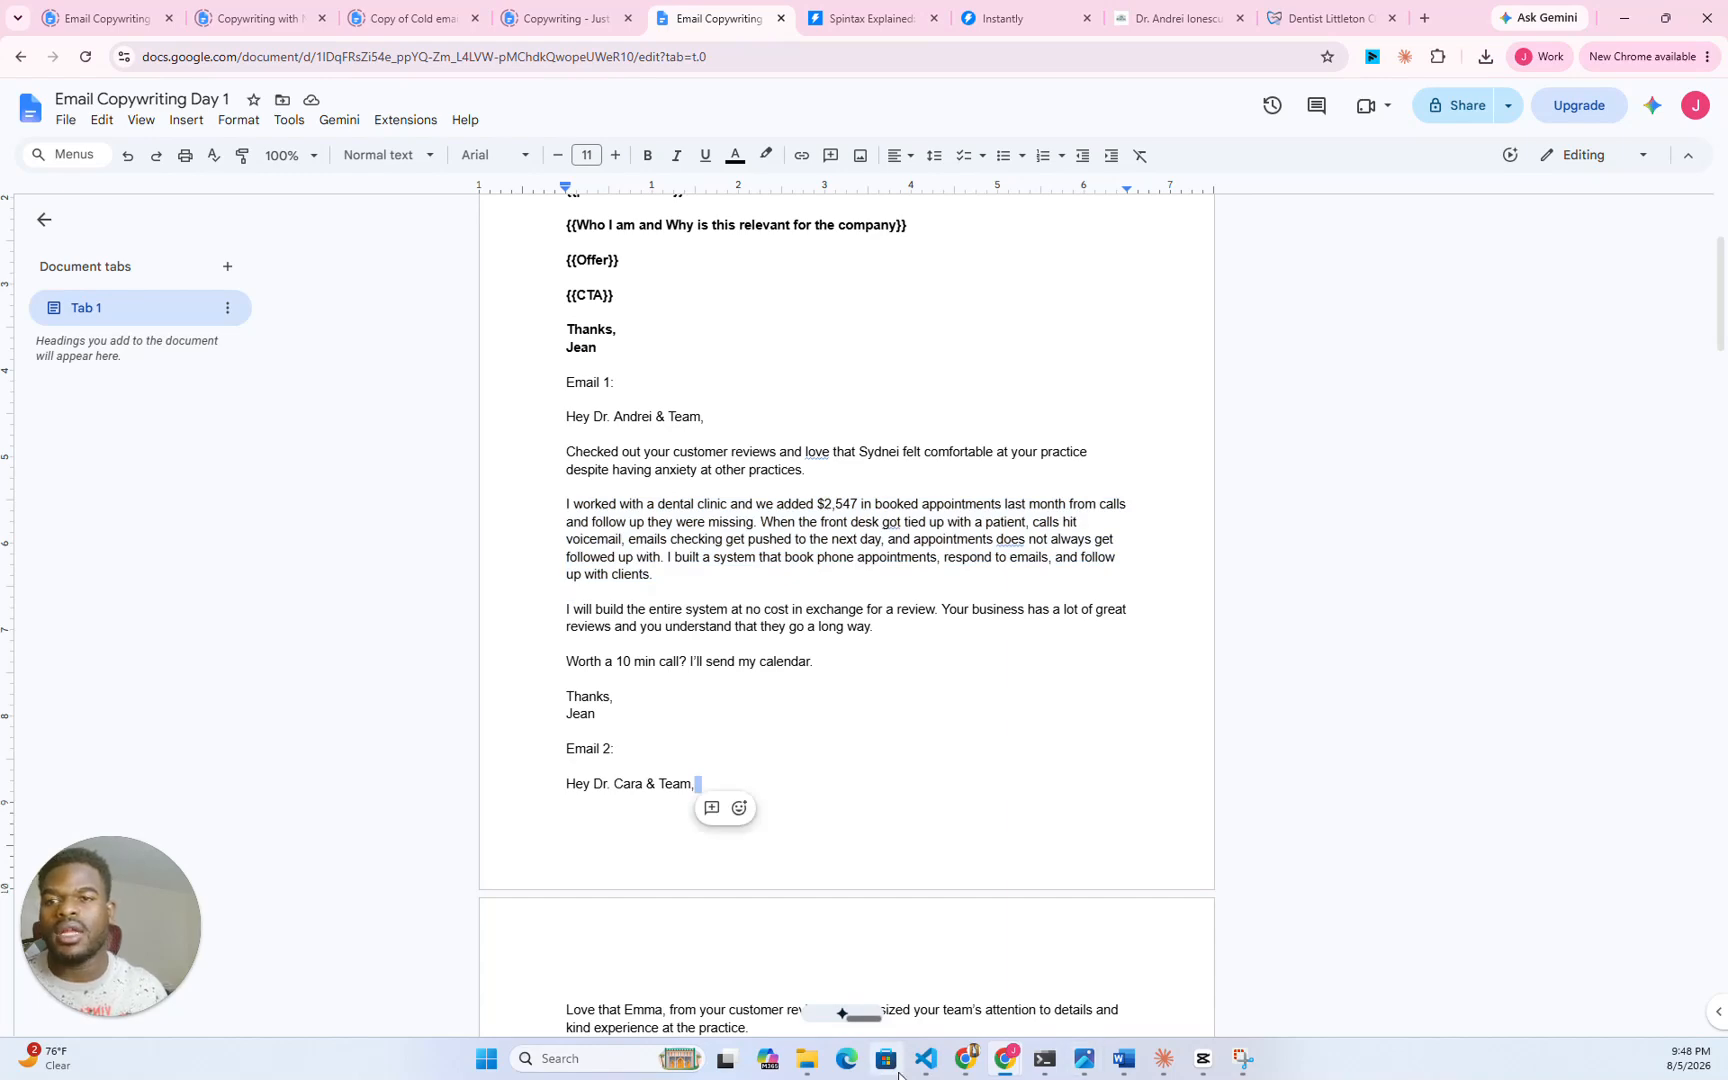
- Shrink the Chrome window and narrow it so the VS Code chat shows beside the document
click(1665, 17)
click(902, 437)
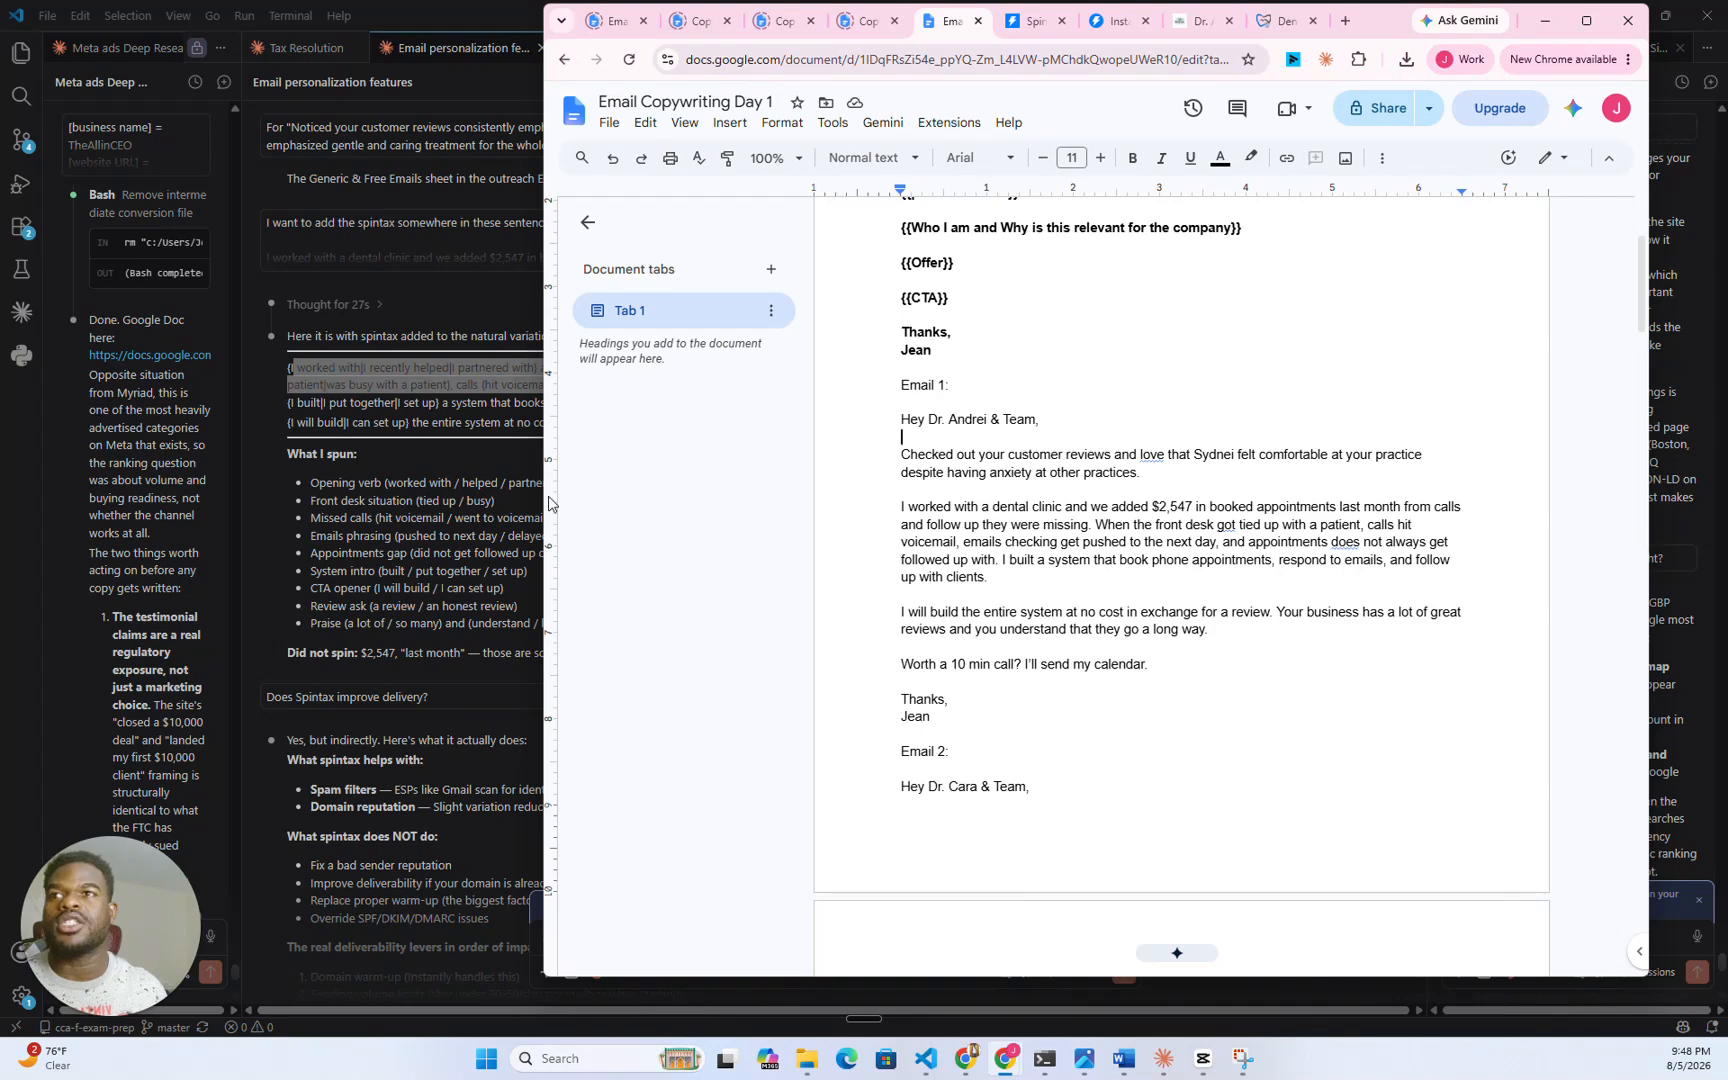
drag(538, 500, 760, 500)
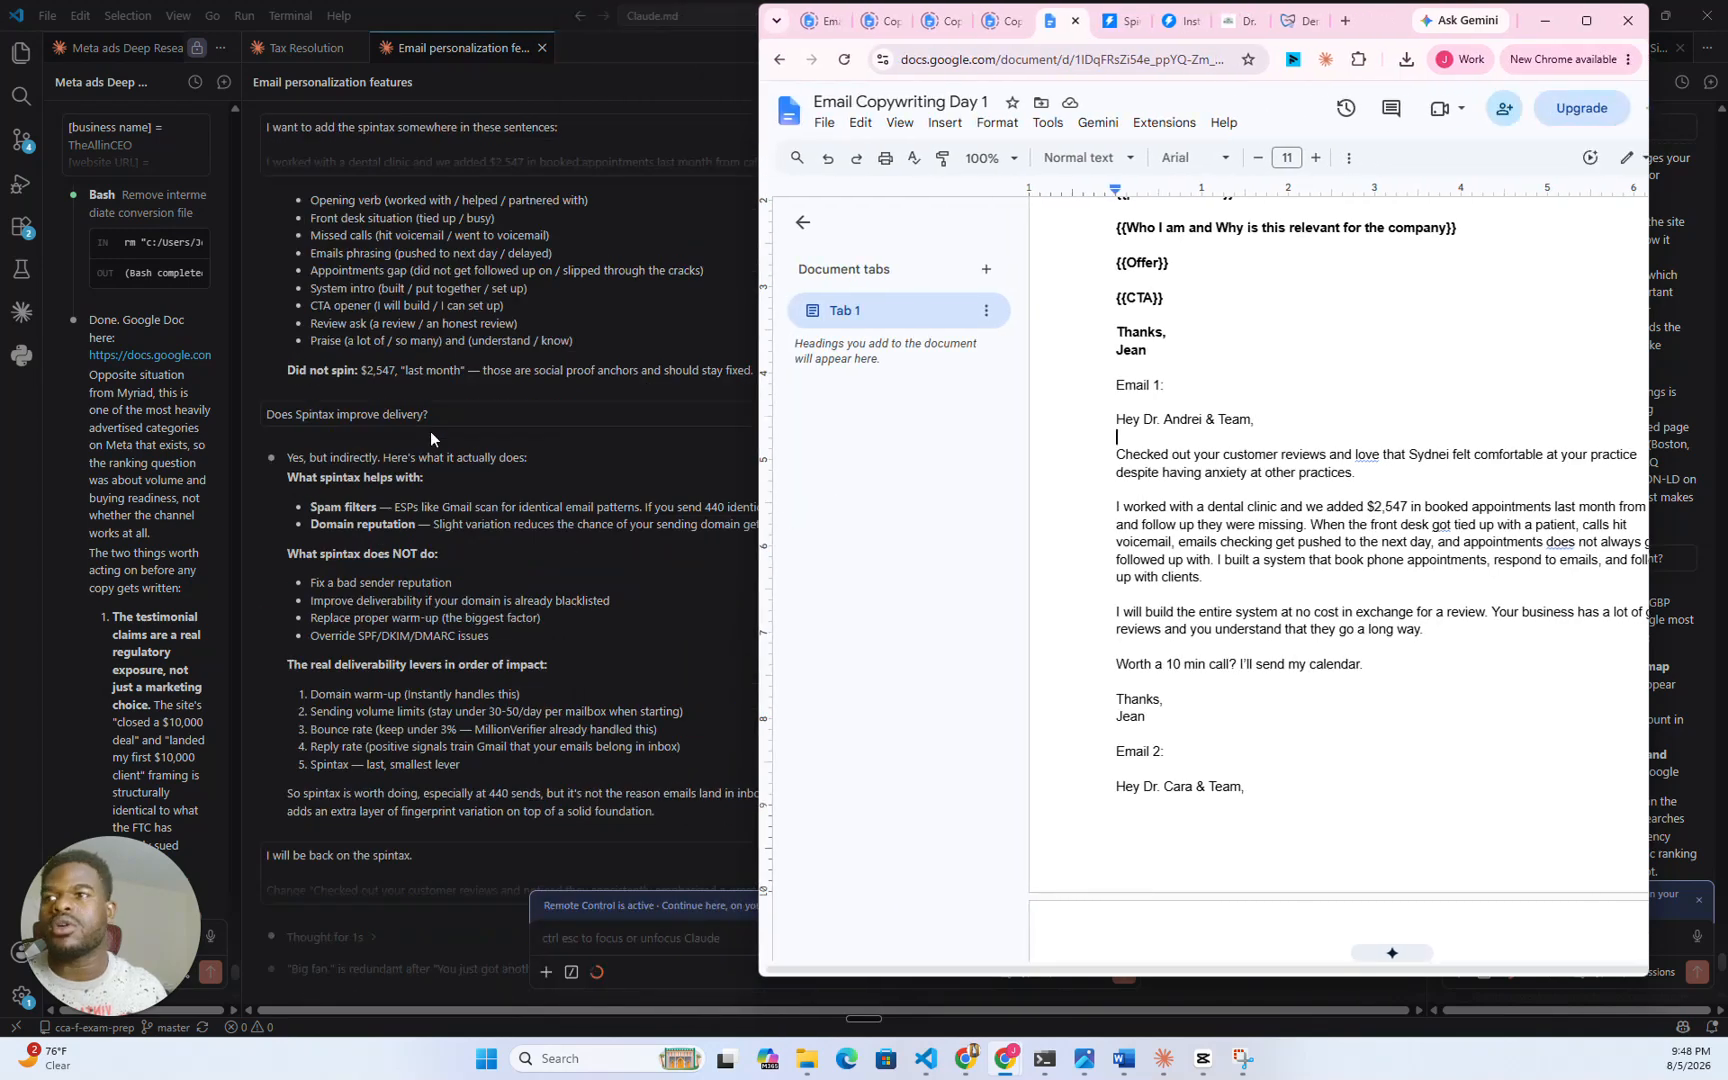
double_click(1212, 386)
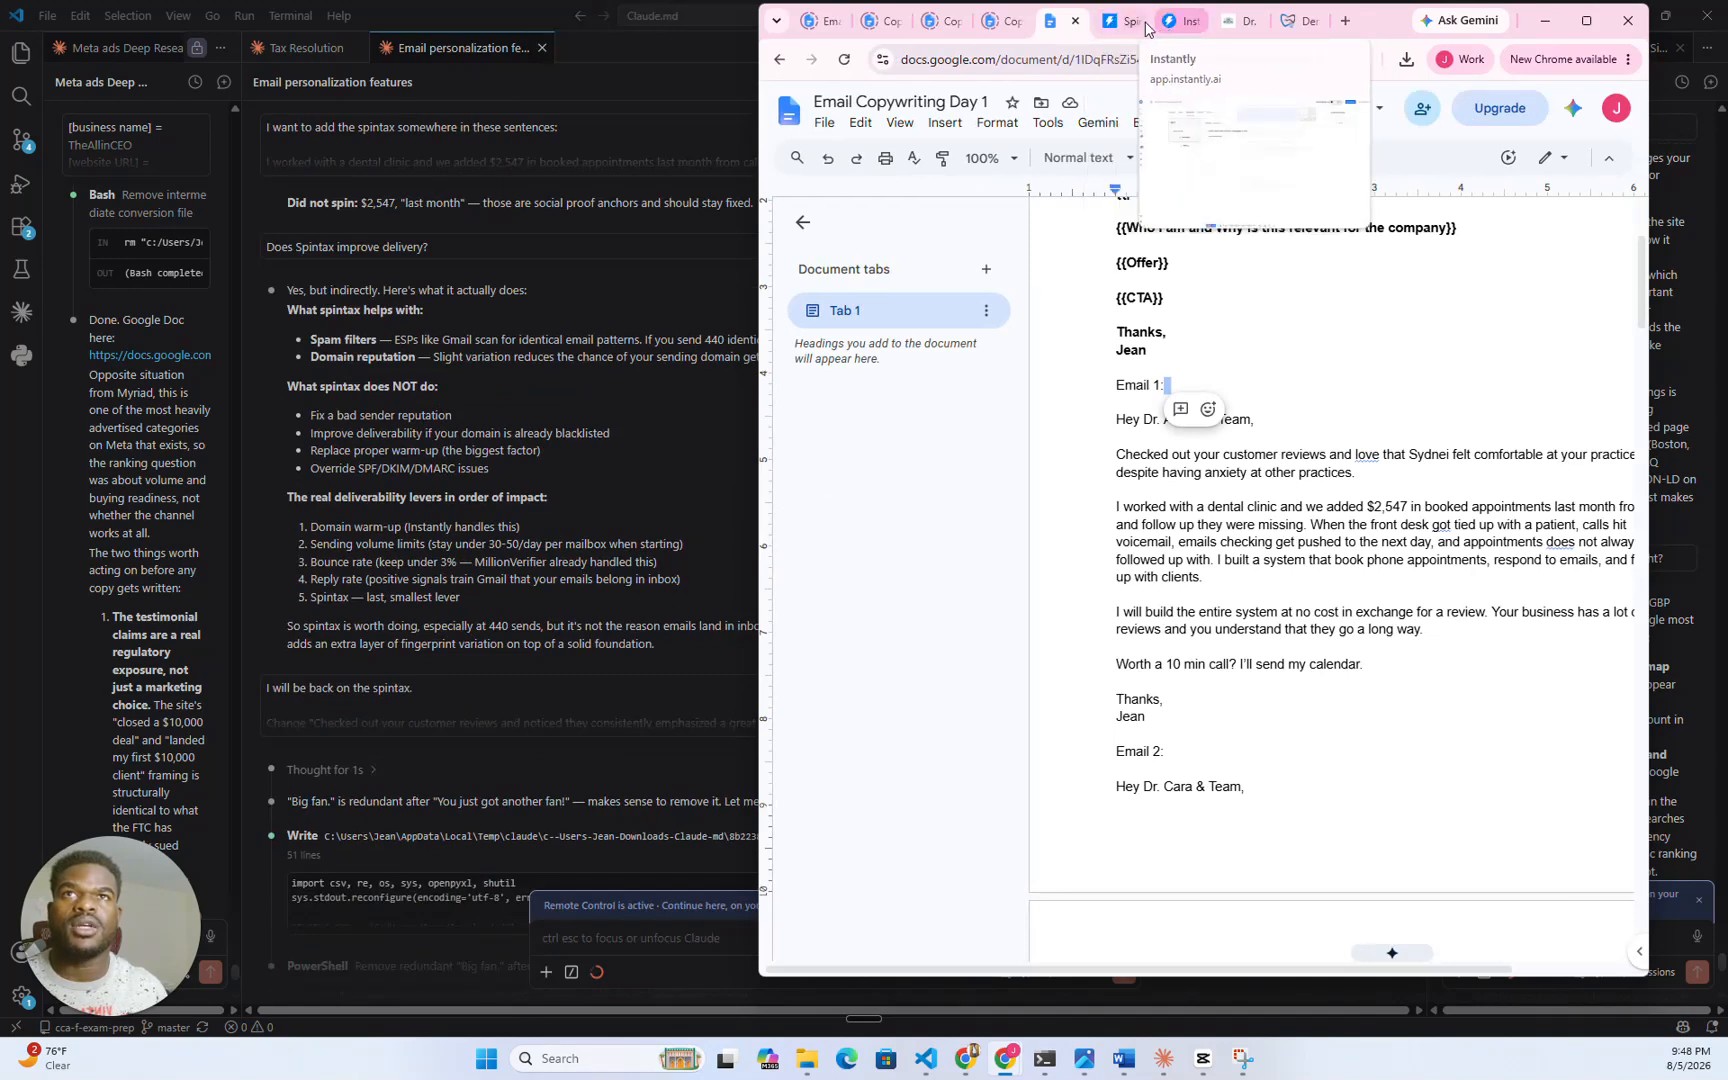
- Show the Instantly campaign sequence beside the VS Code chat and return the chat to the spintax paragraphs
click(1178, 21)
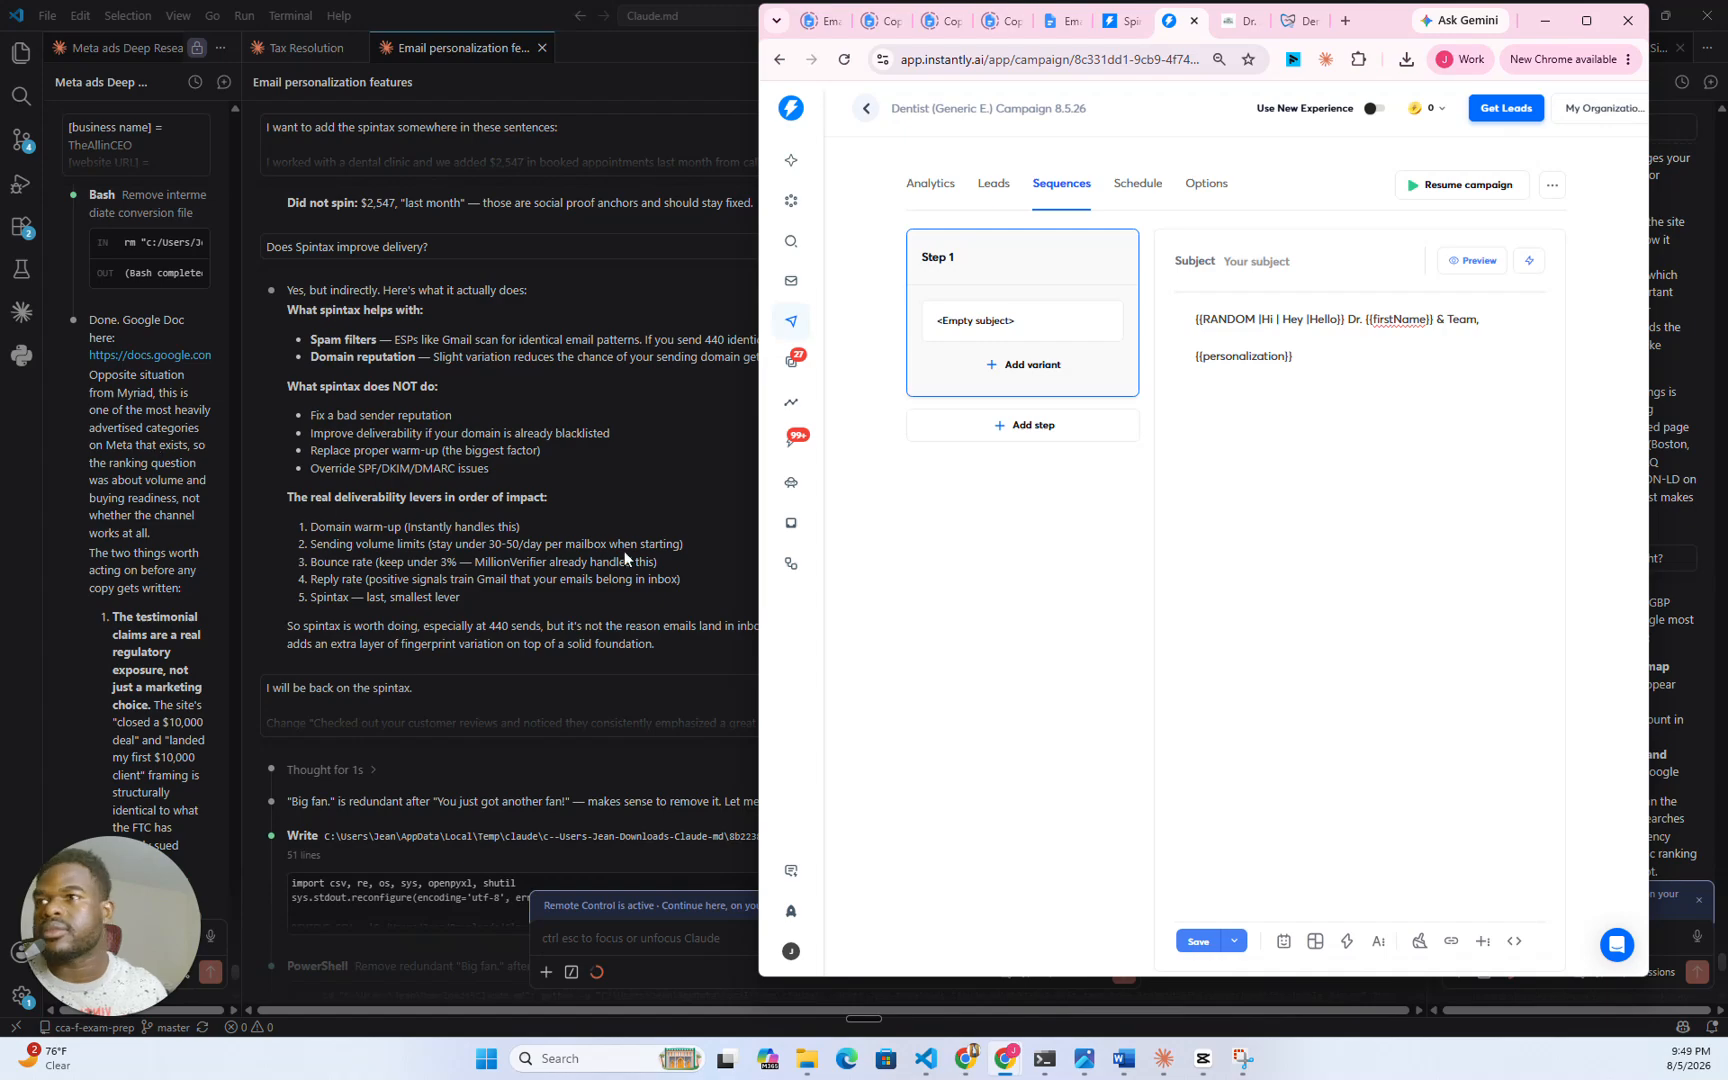
scroll(624, 555, down, 5)
scroll(622, 551, up, 7)
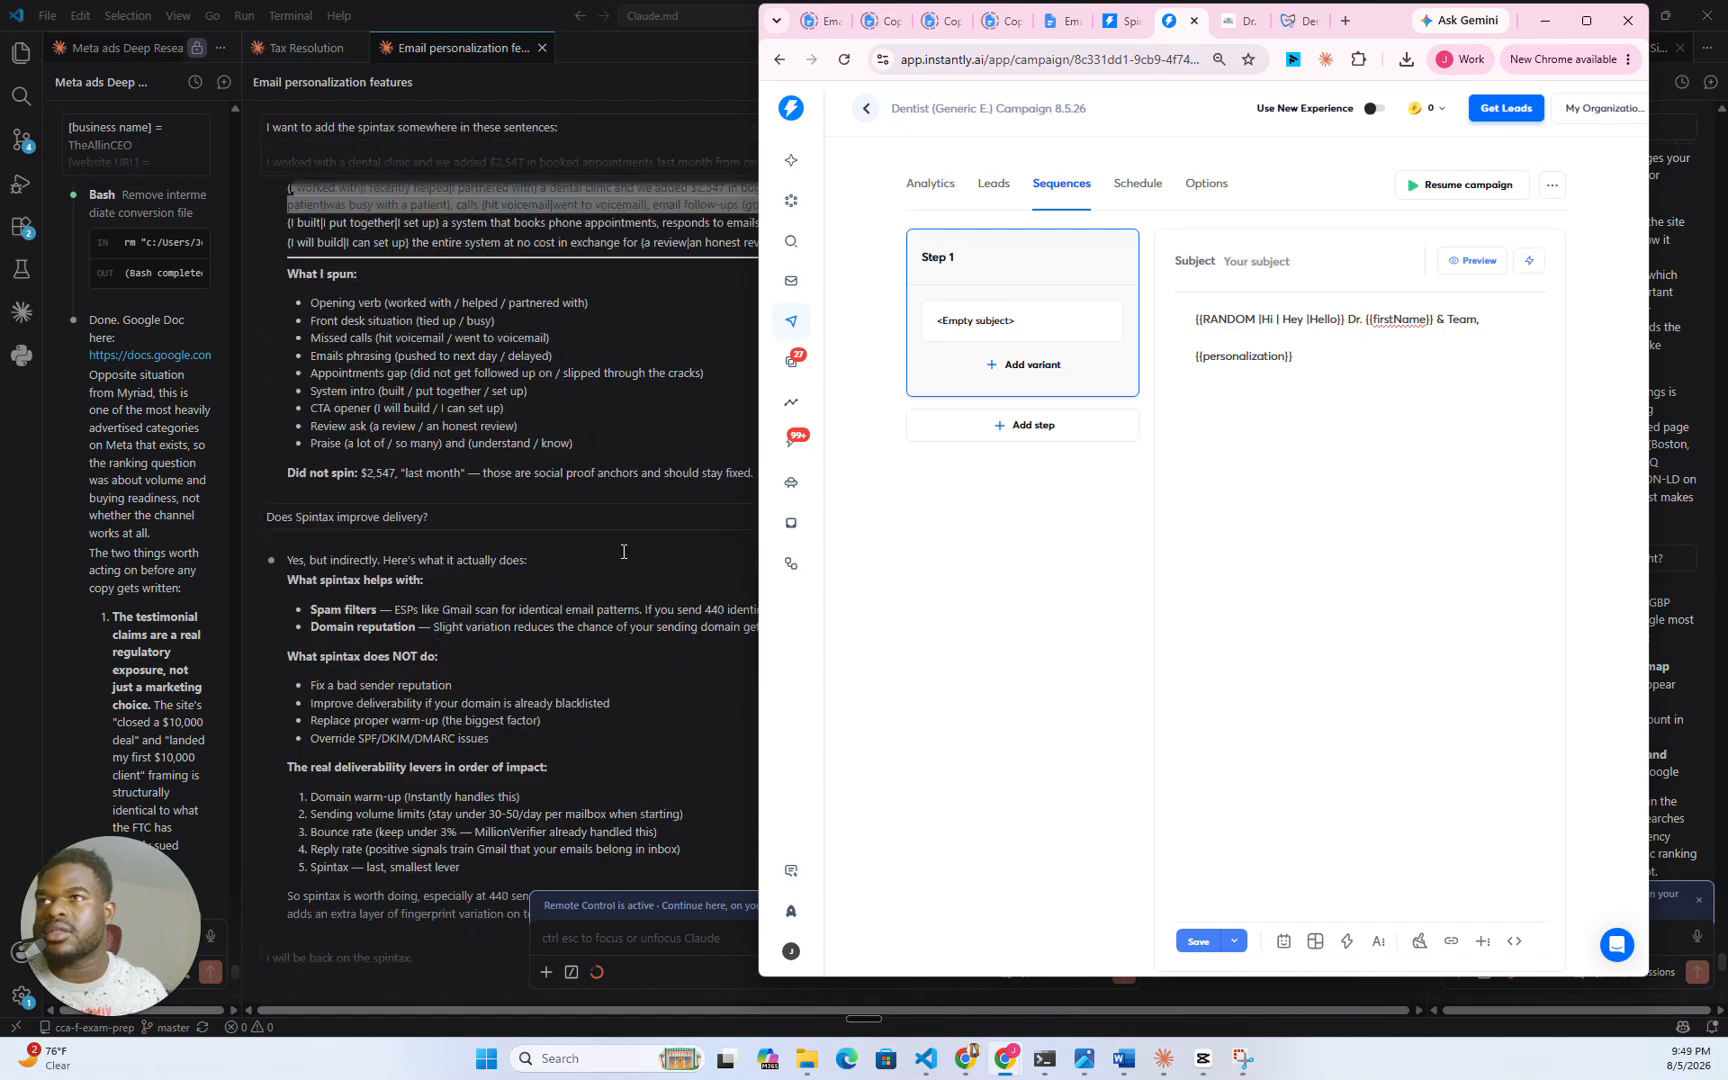
scroll(622, 552, up, 2)
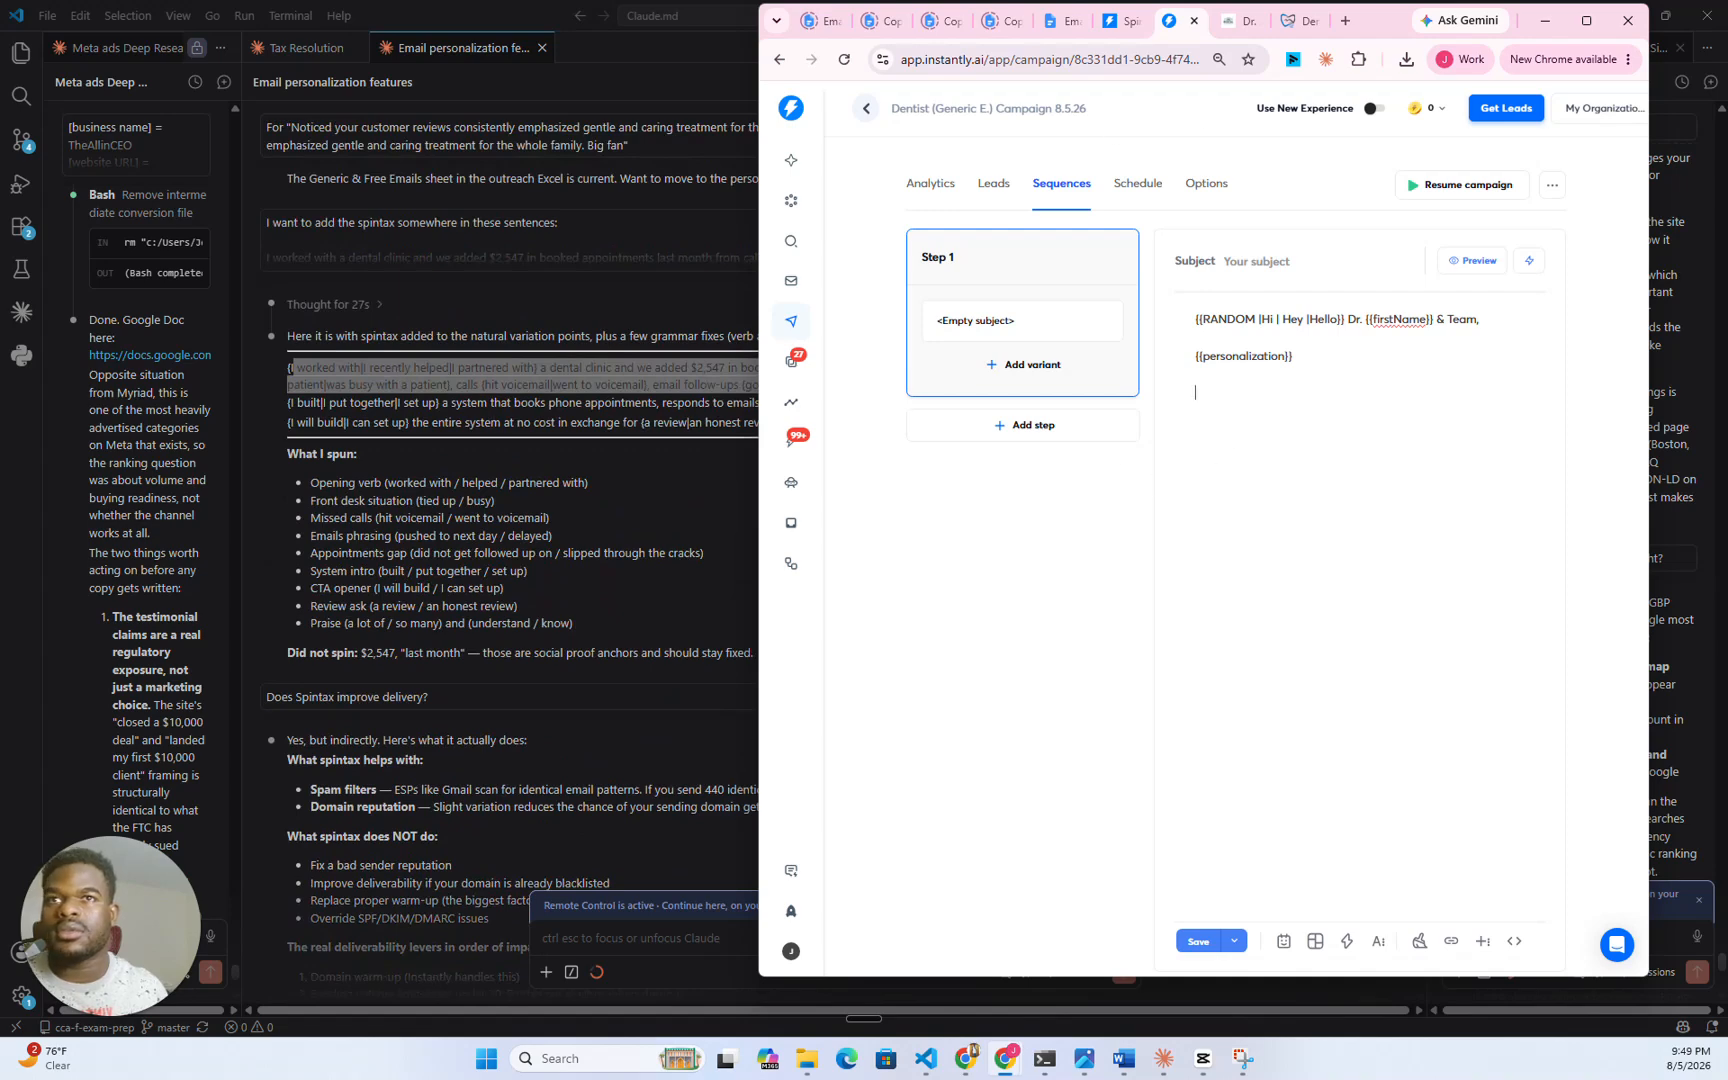
- Narrow the Email personalization features chat column in VS Code so its spintax paragraphs wrap into less width
click(720, 380)
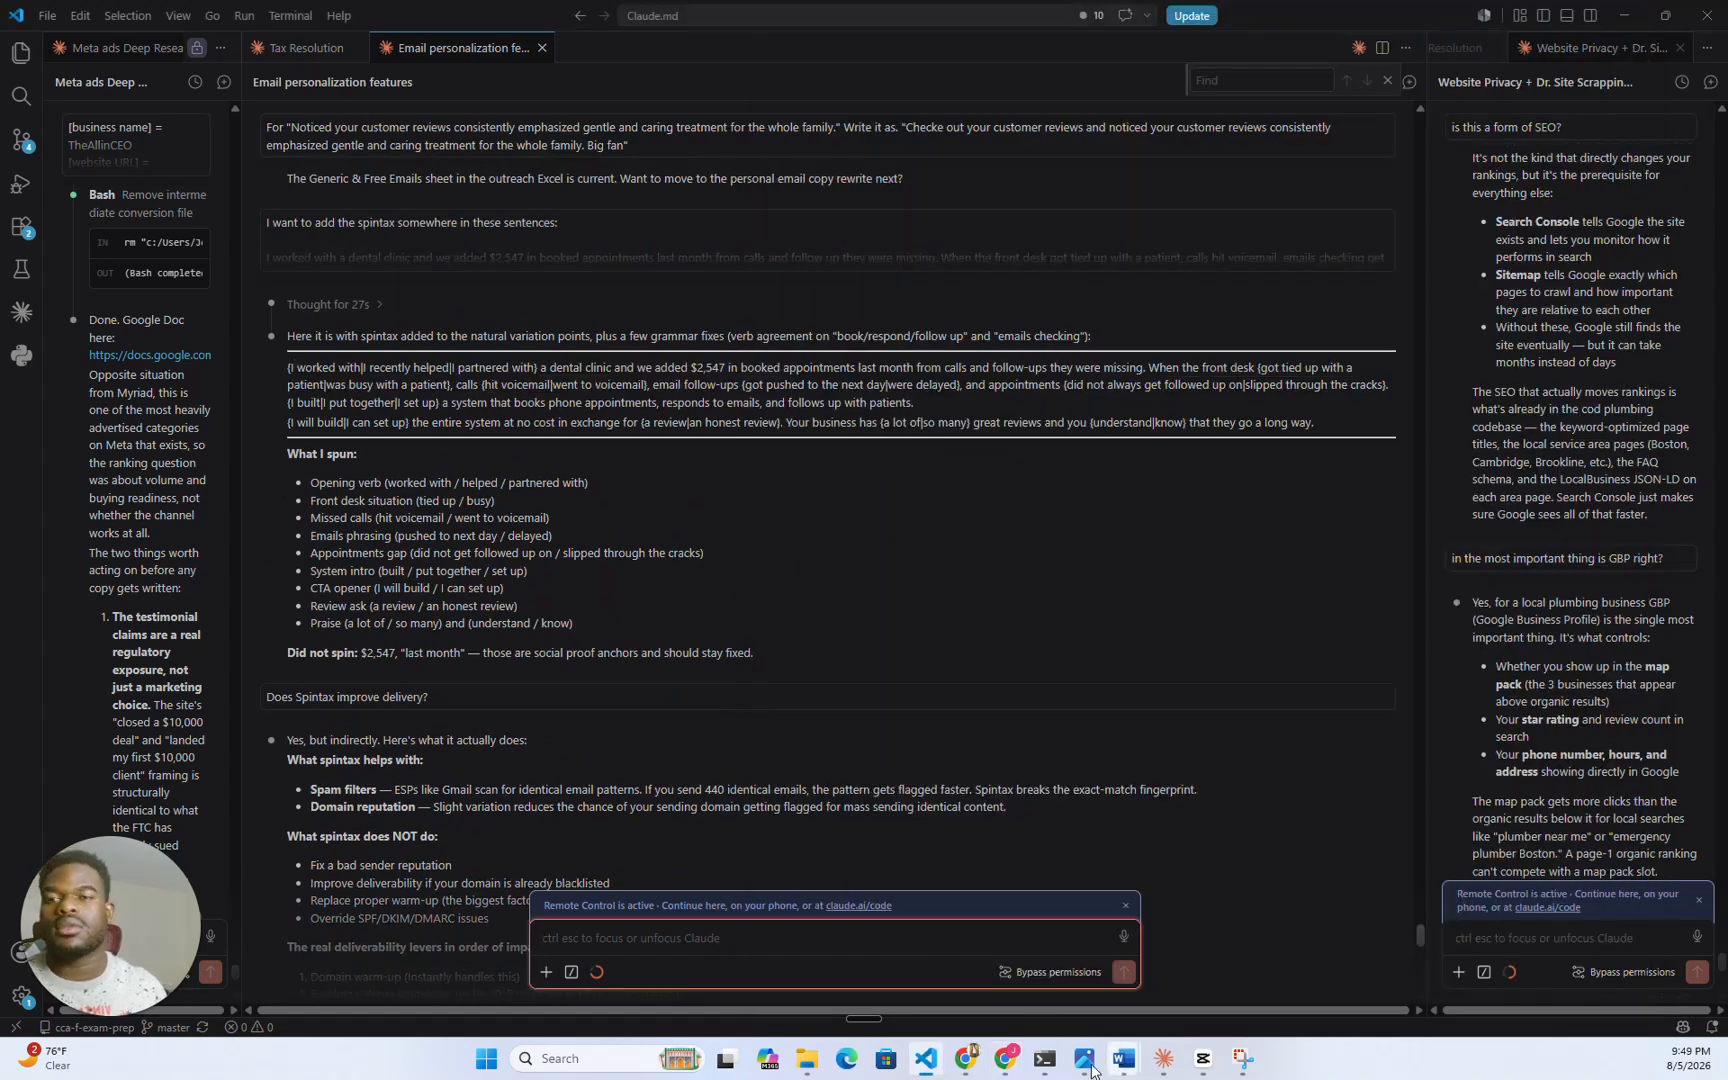
mouse_move(938, 1065)
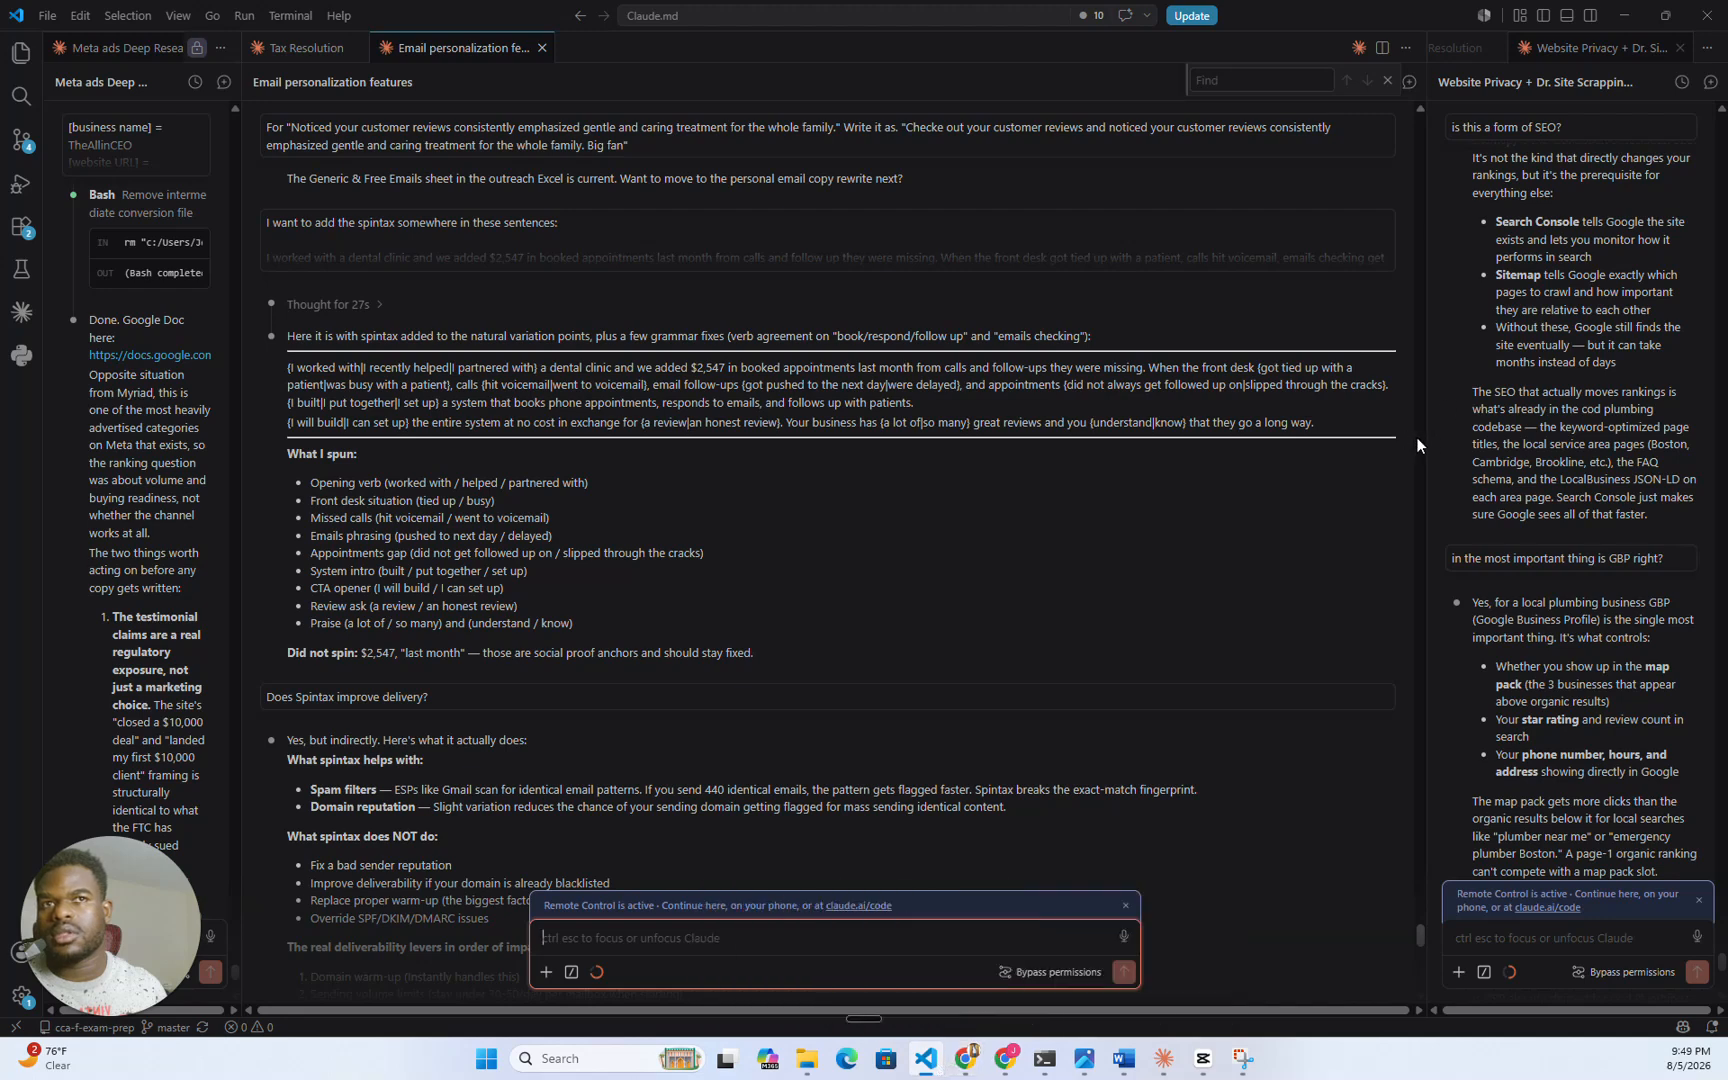
drag(1422, 437, 934, 445)
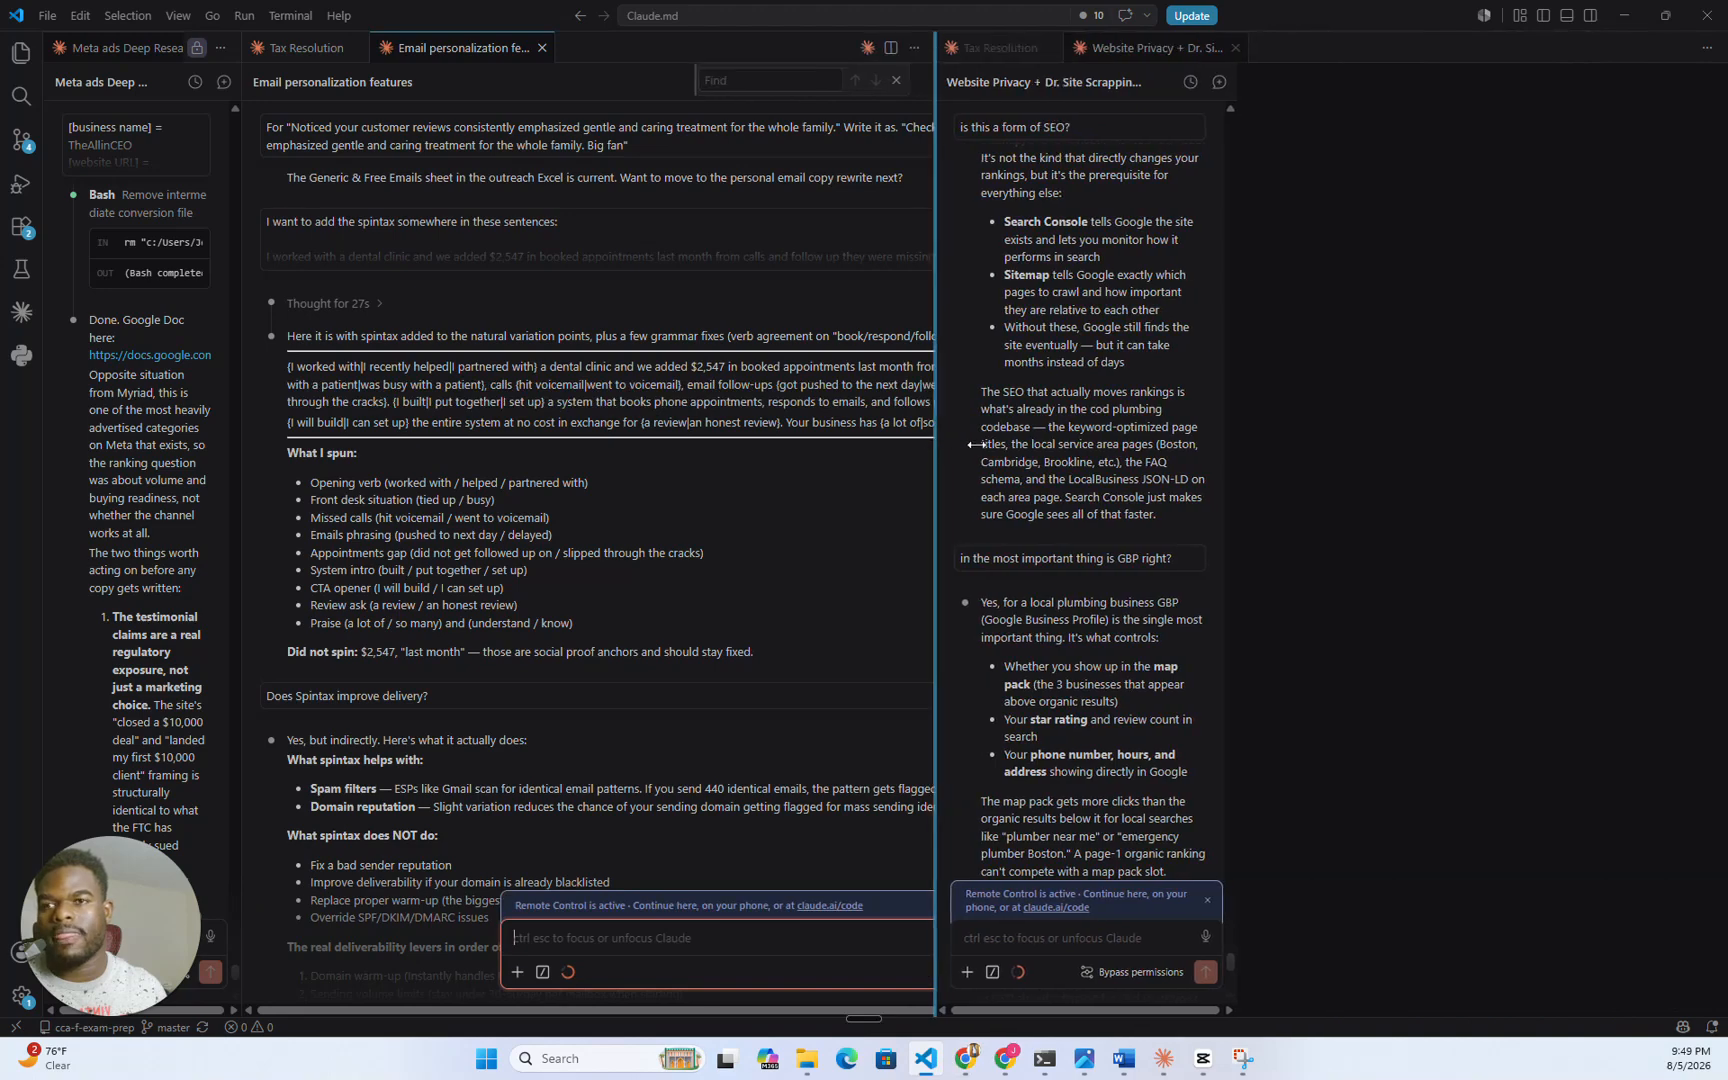
drag(1103, 493, 995, 560)
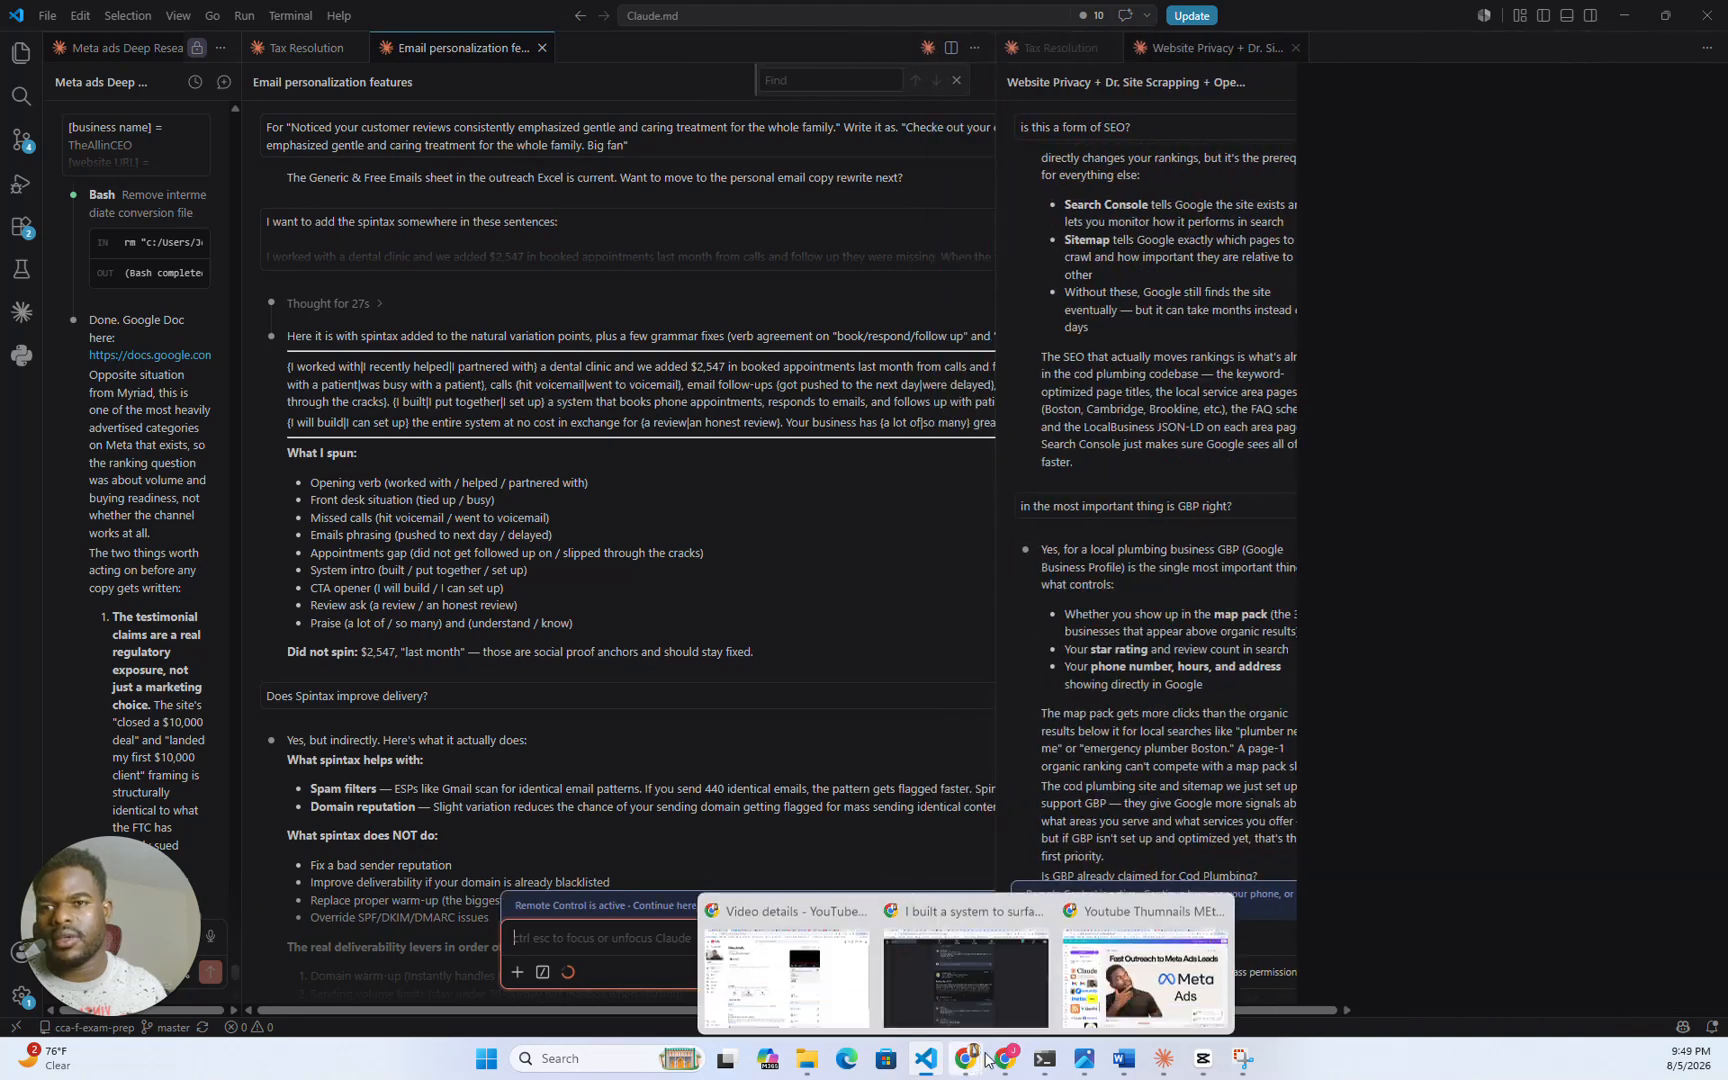
- Bring the Instantly campaign window back in front of VS Code and shift it to uncover more of the spintax text
mouse_move(1008, 1062)
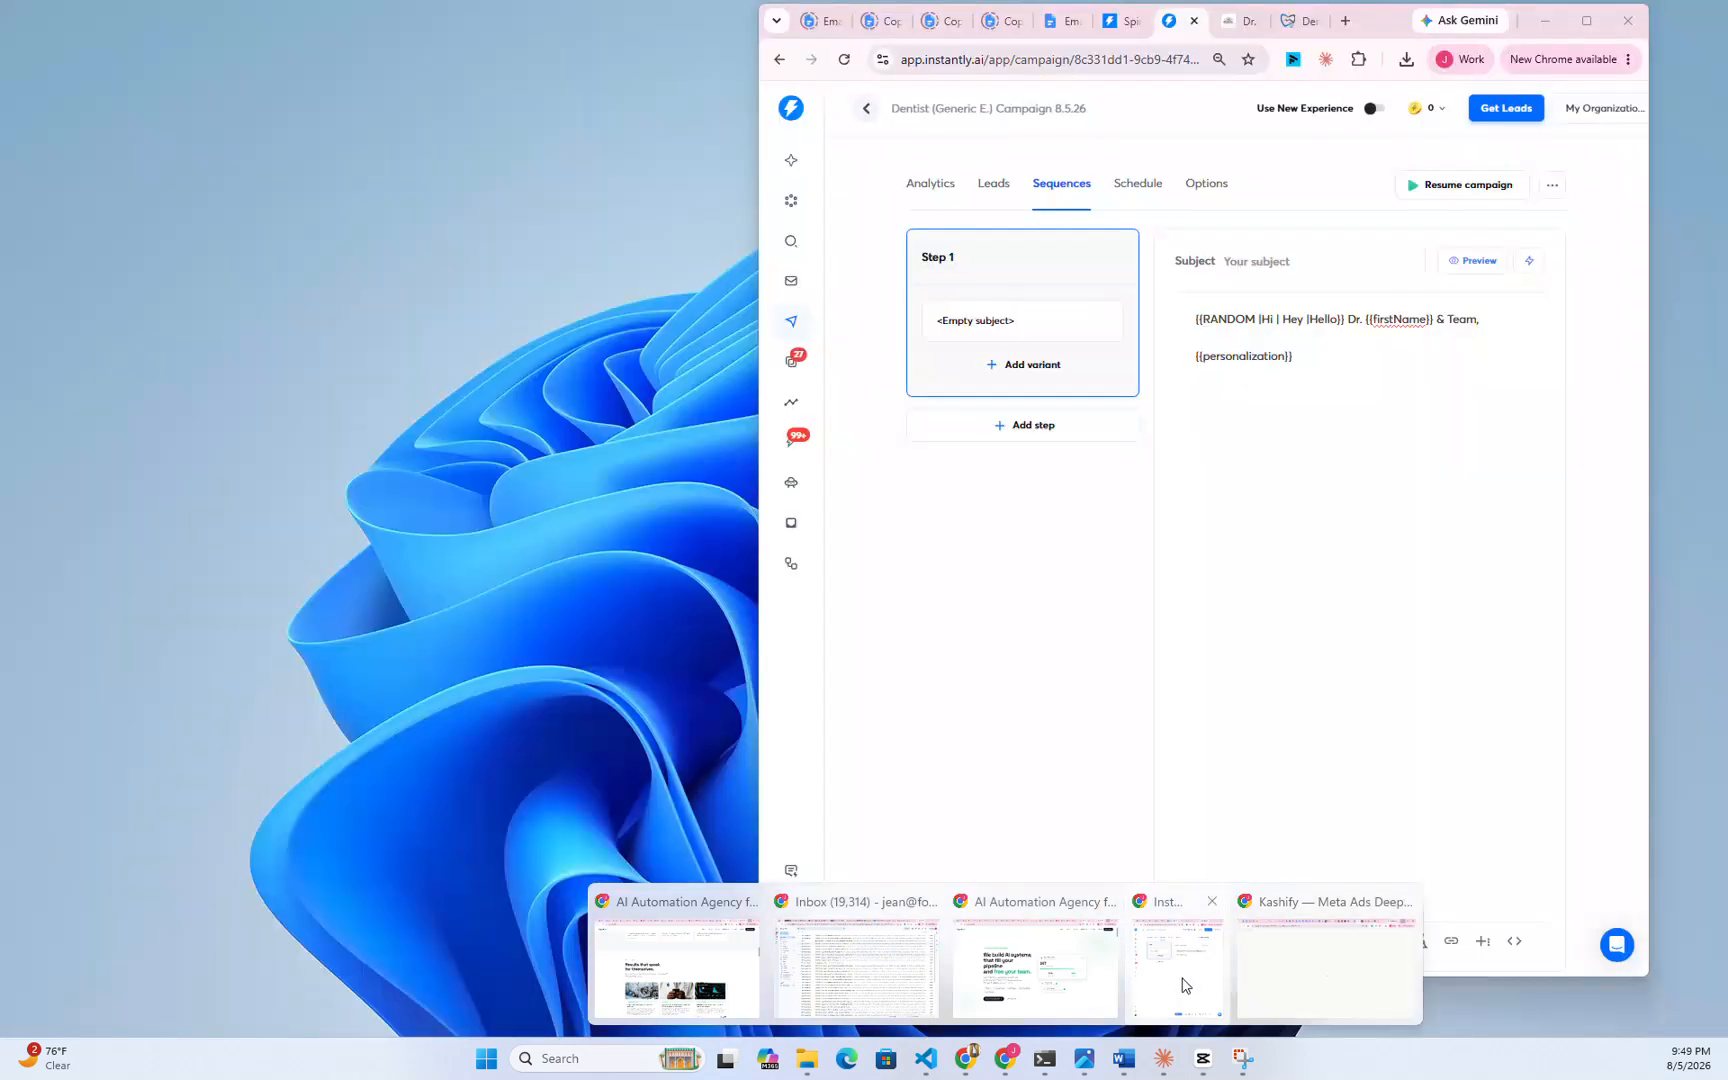
click(1183, 985)
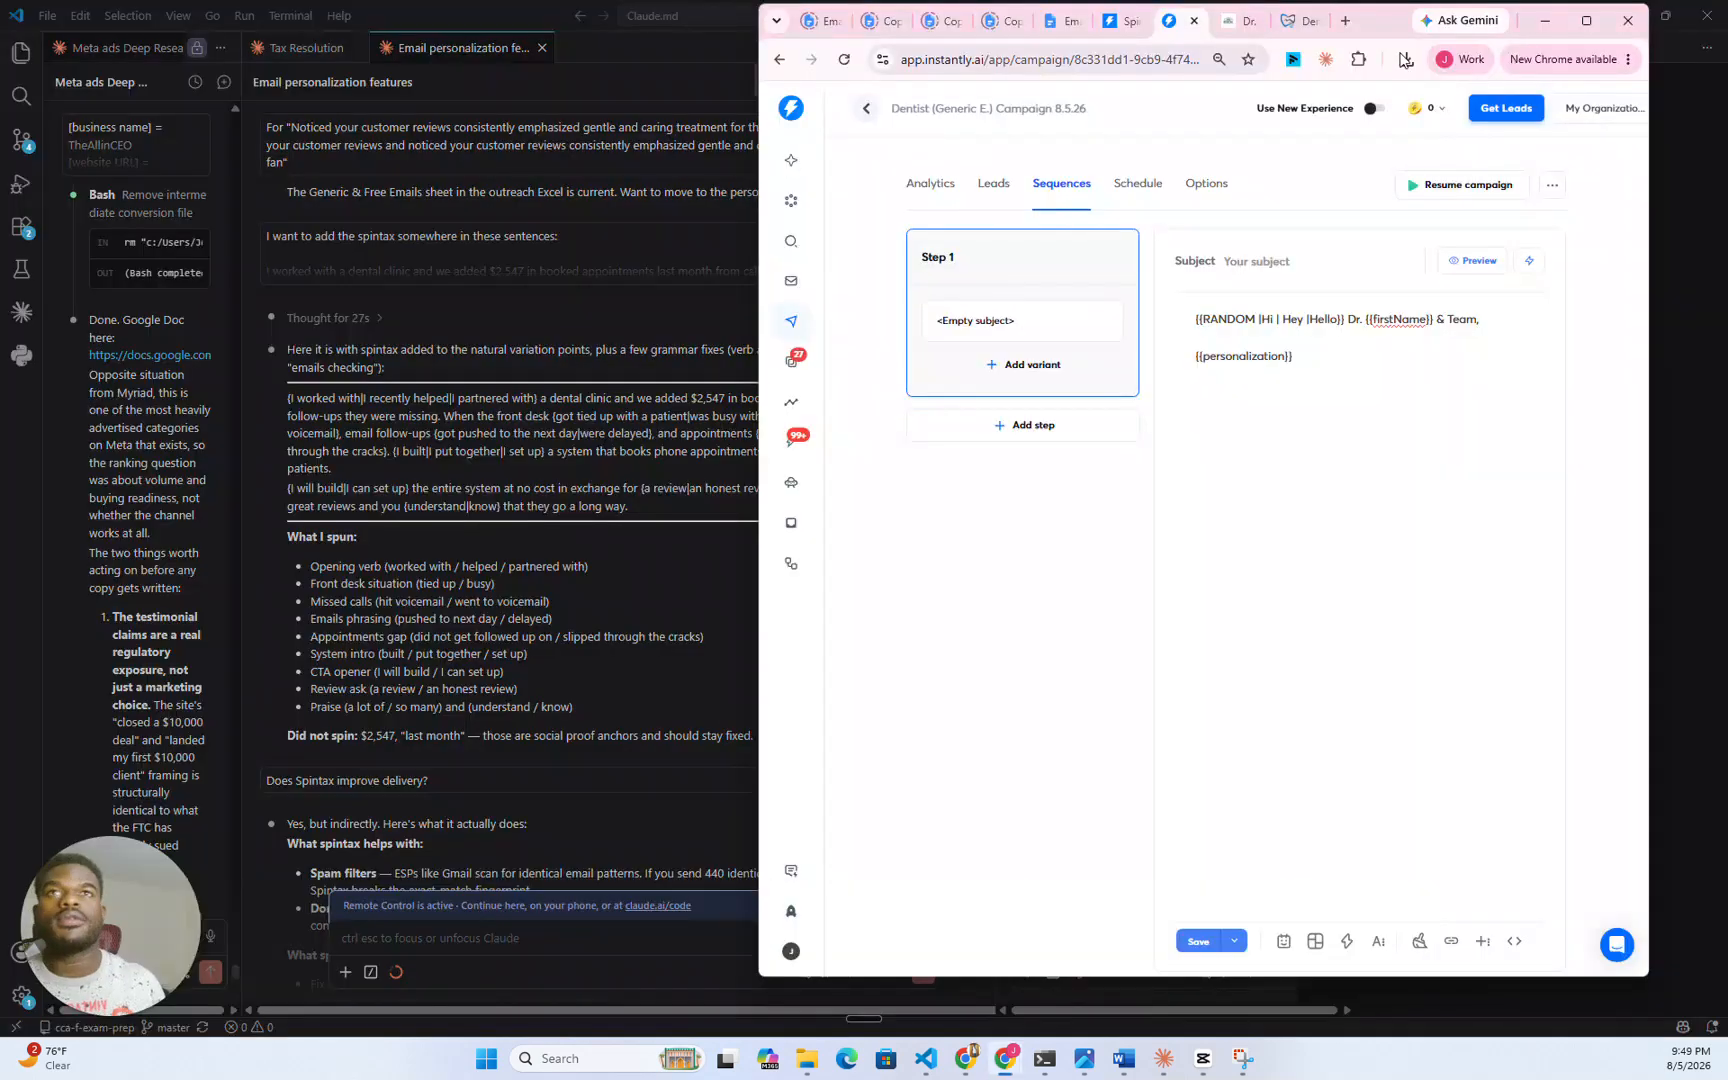
drag(1361, 35, 1418, 44)
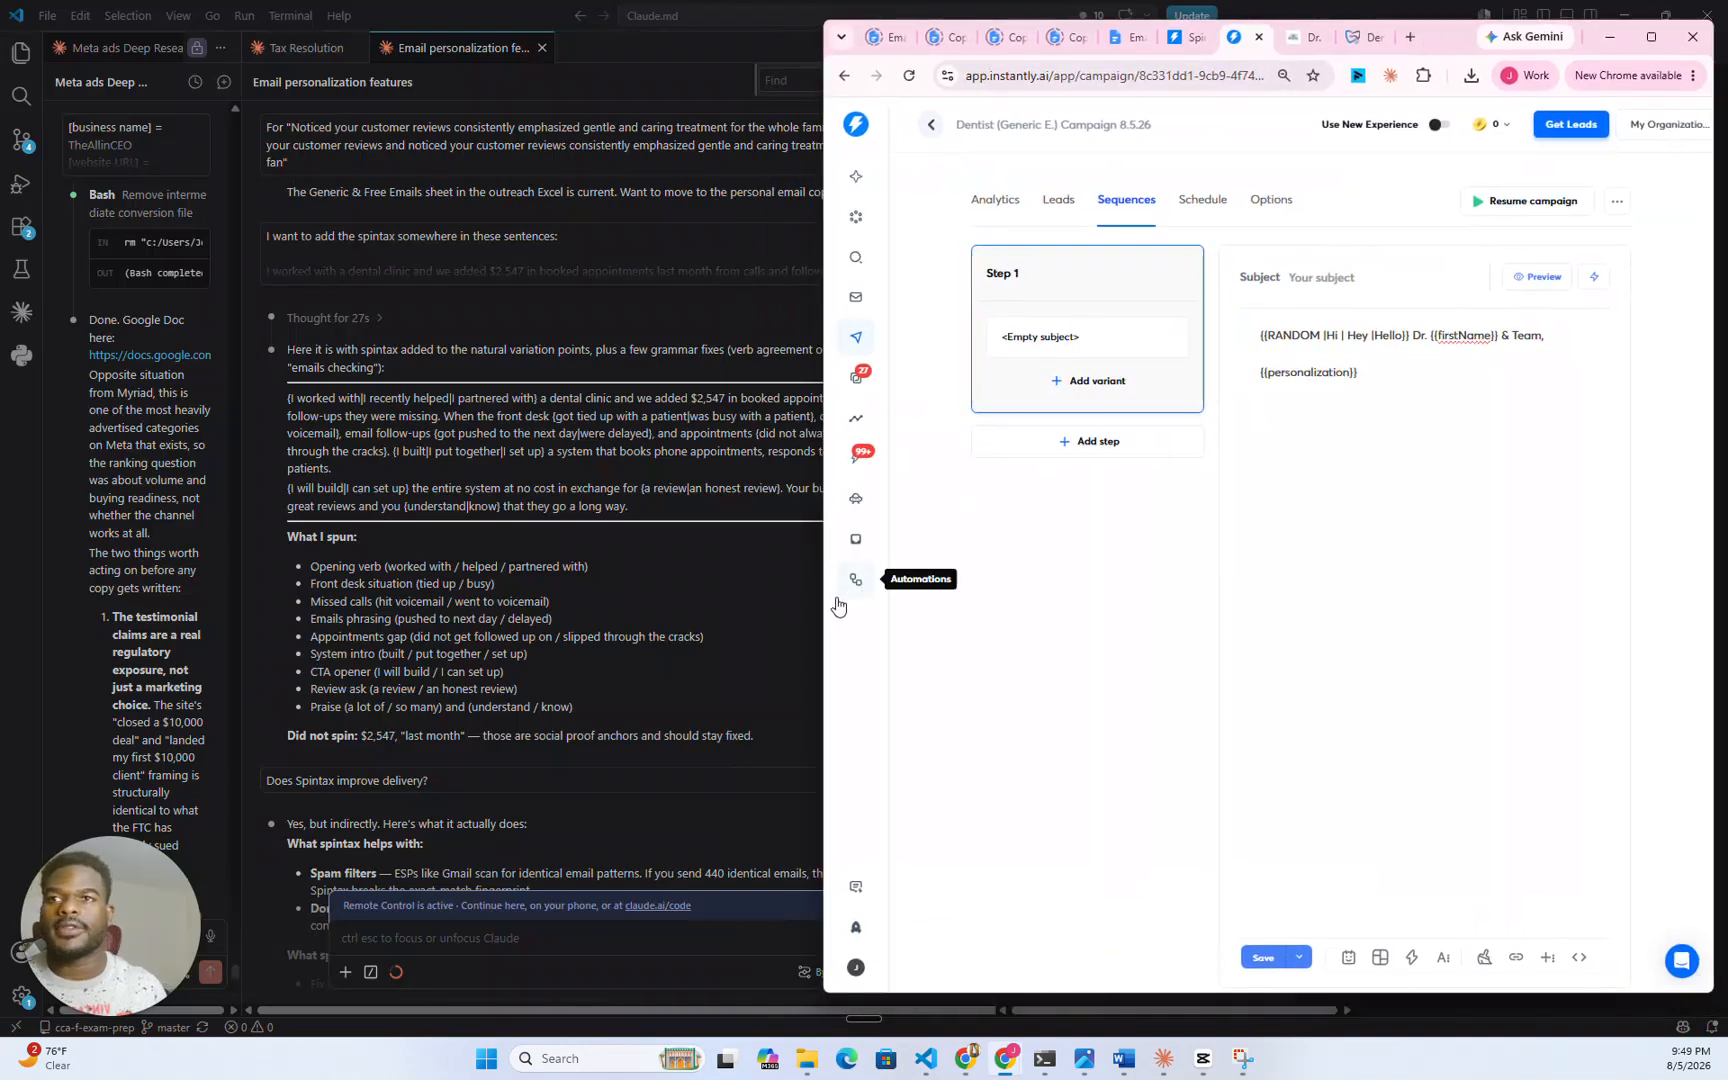
- Narrow the Instantly window and begin a body paragraph below {{personalization}} with "{I worked with"
drag(825, 617, 987, 600)
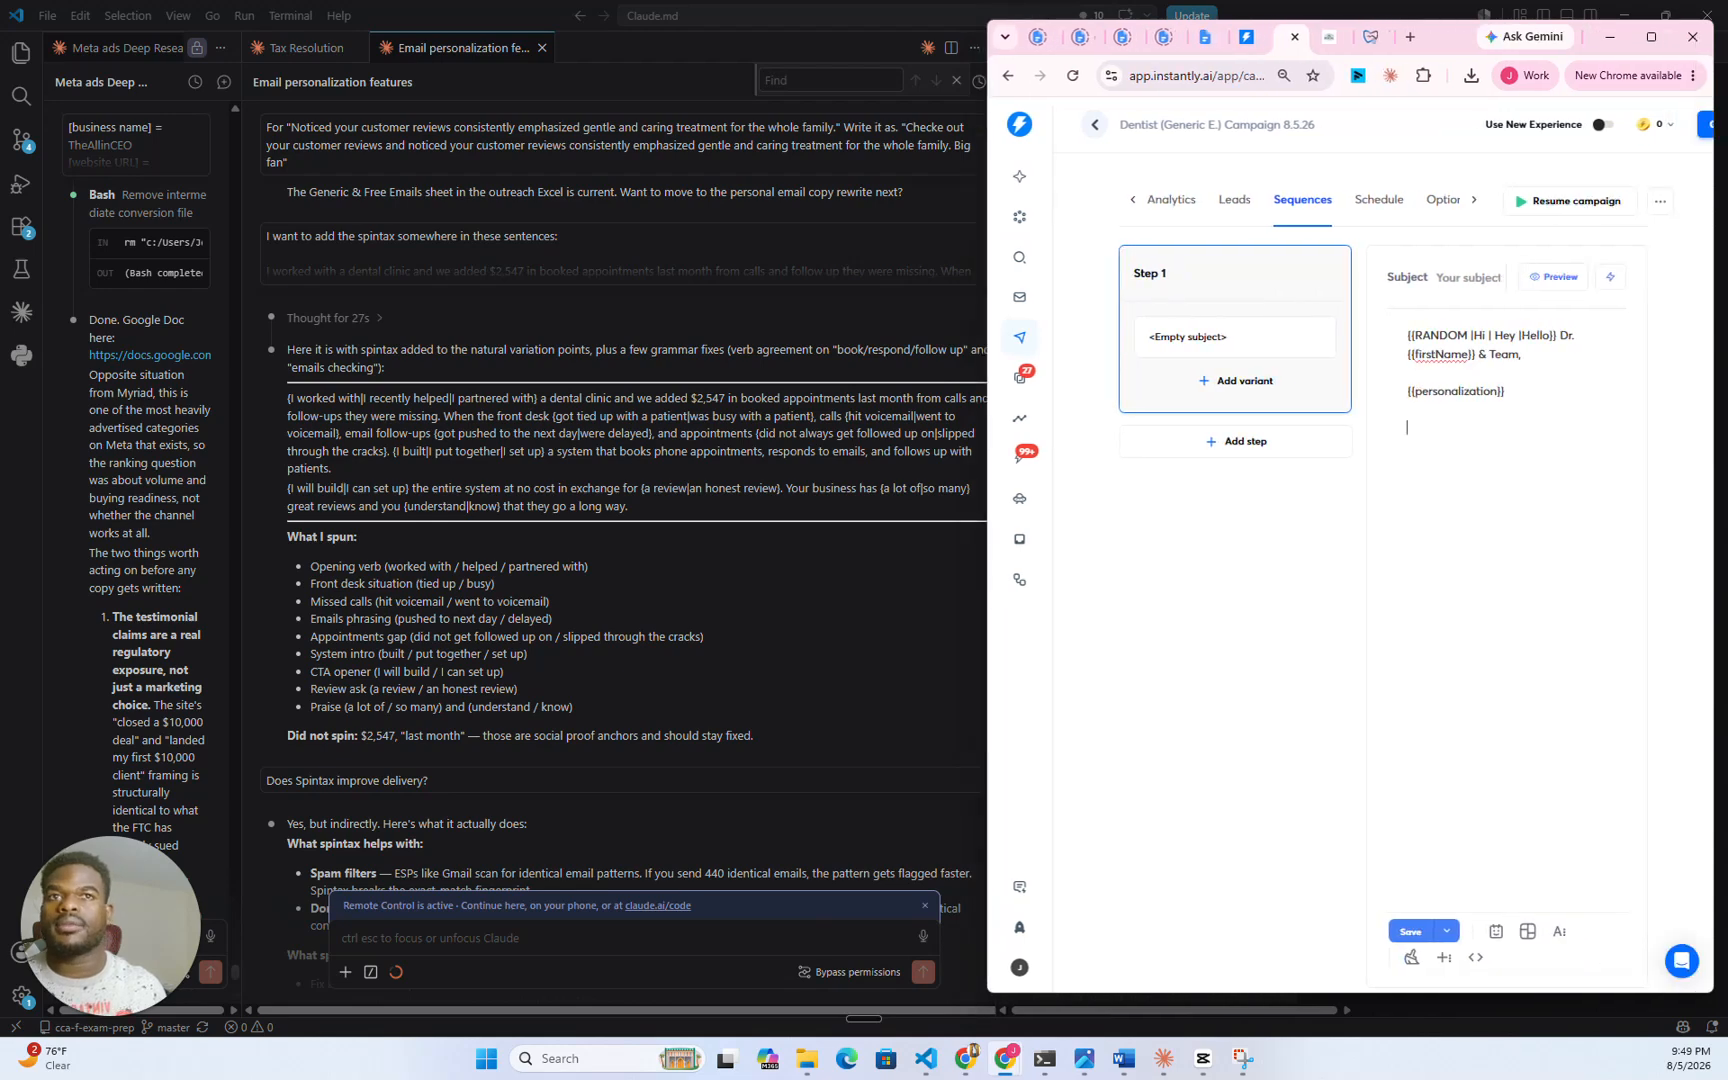
text({)
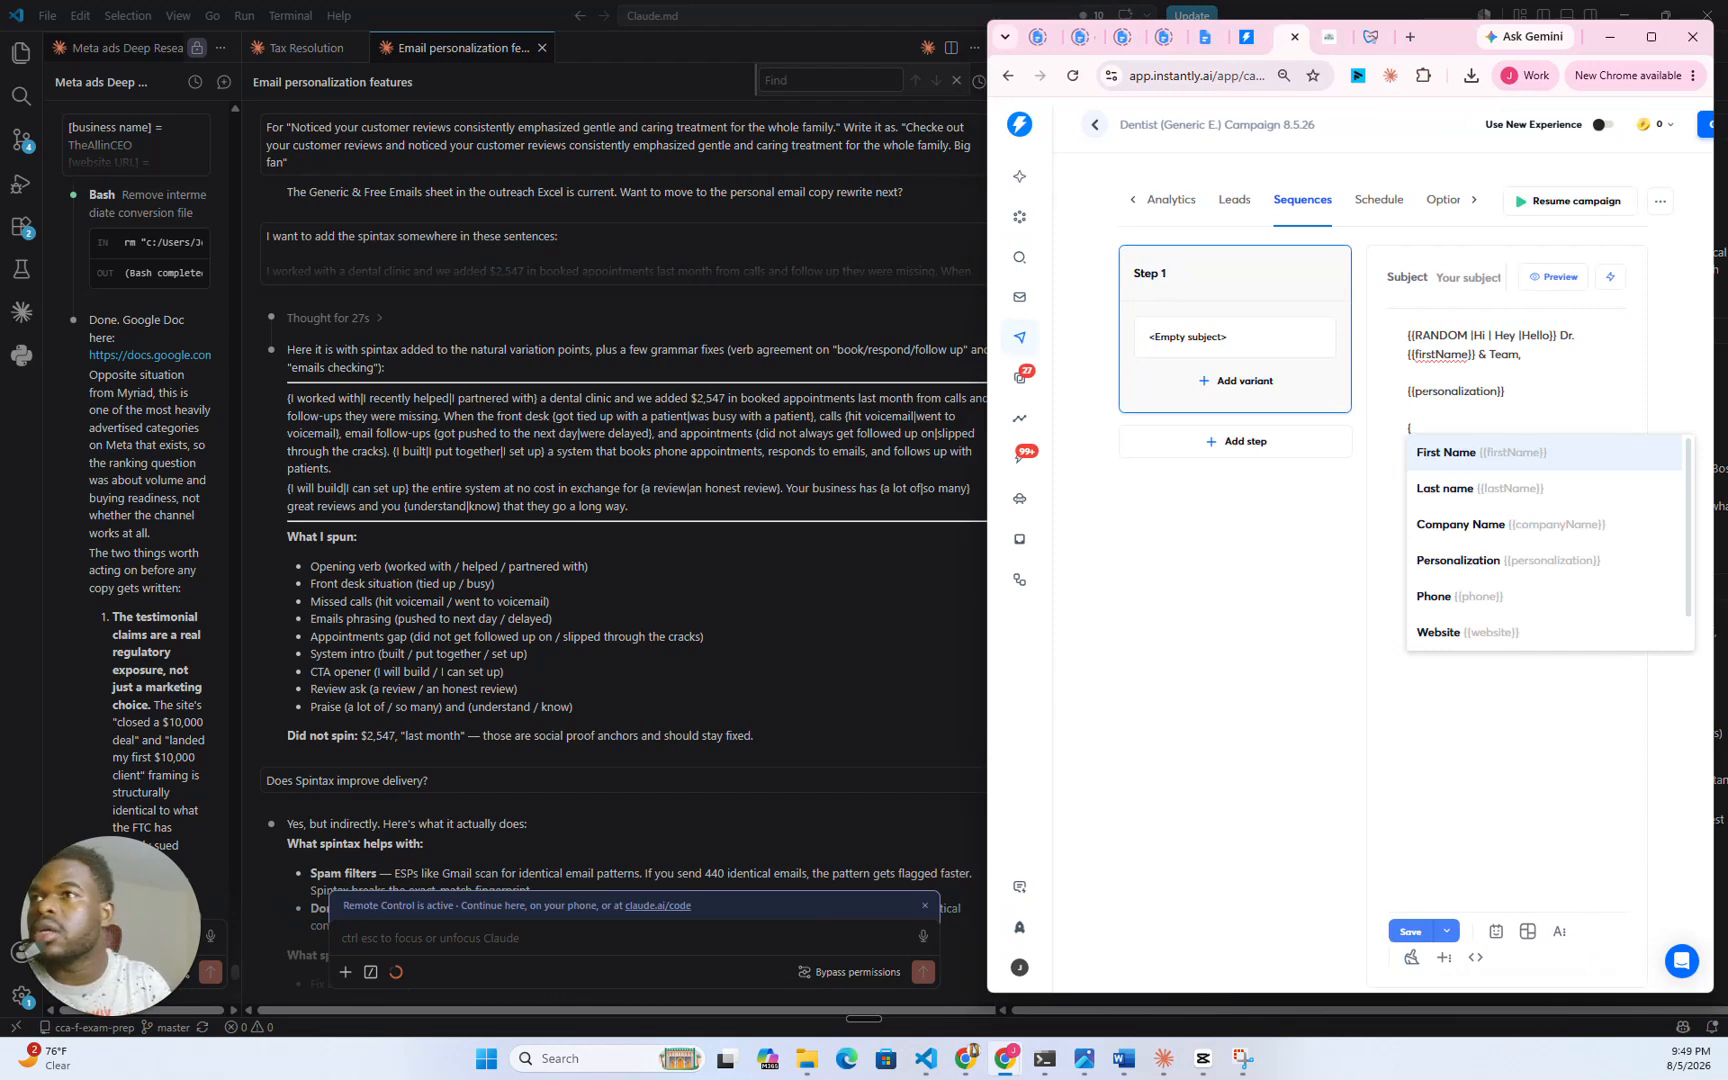
text(I worje)
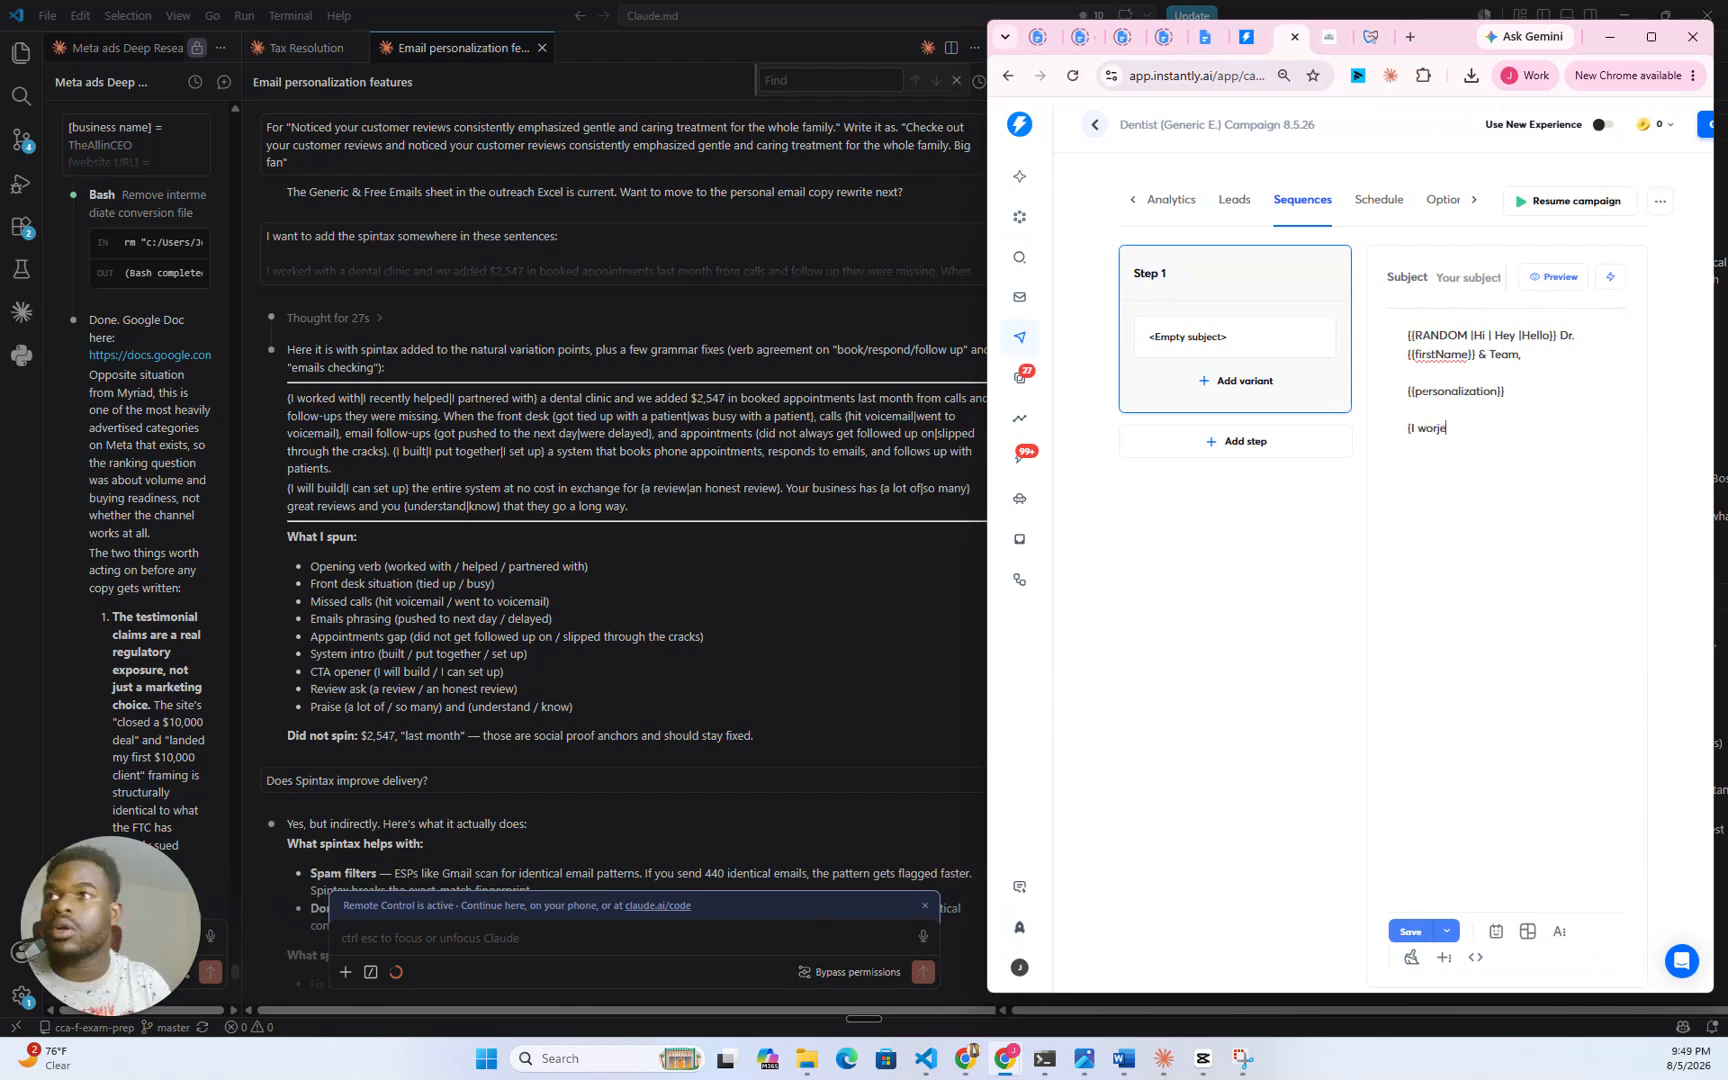
key(BackSpace)
key(BackSpace)
key(BackSpace)
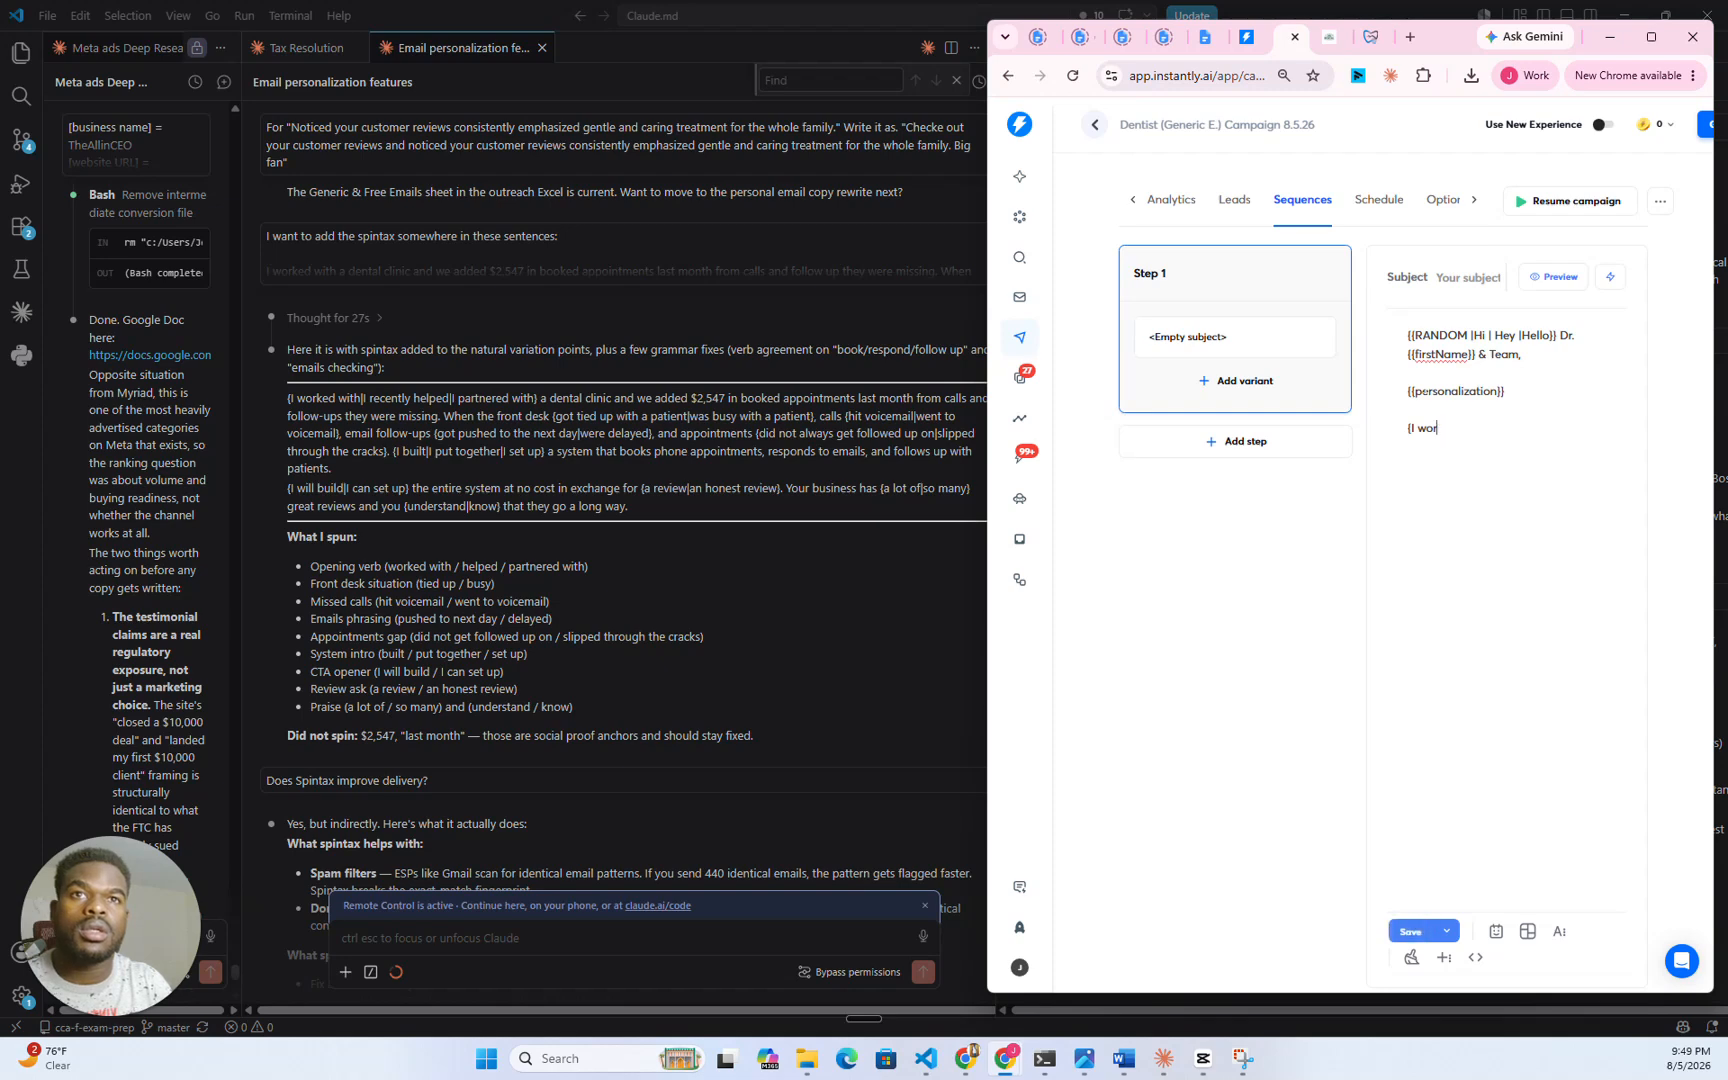
text(ked with)
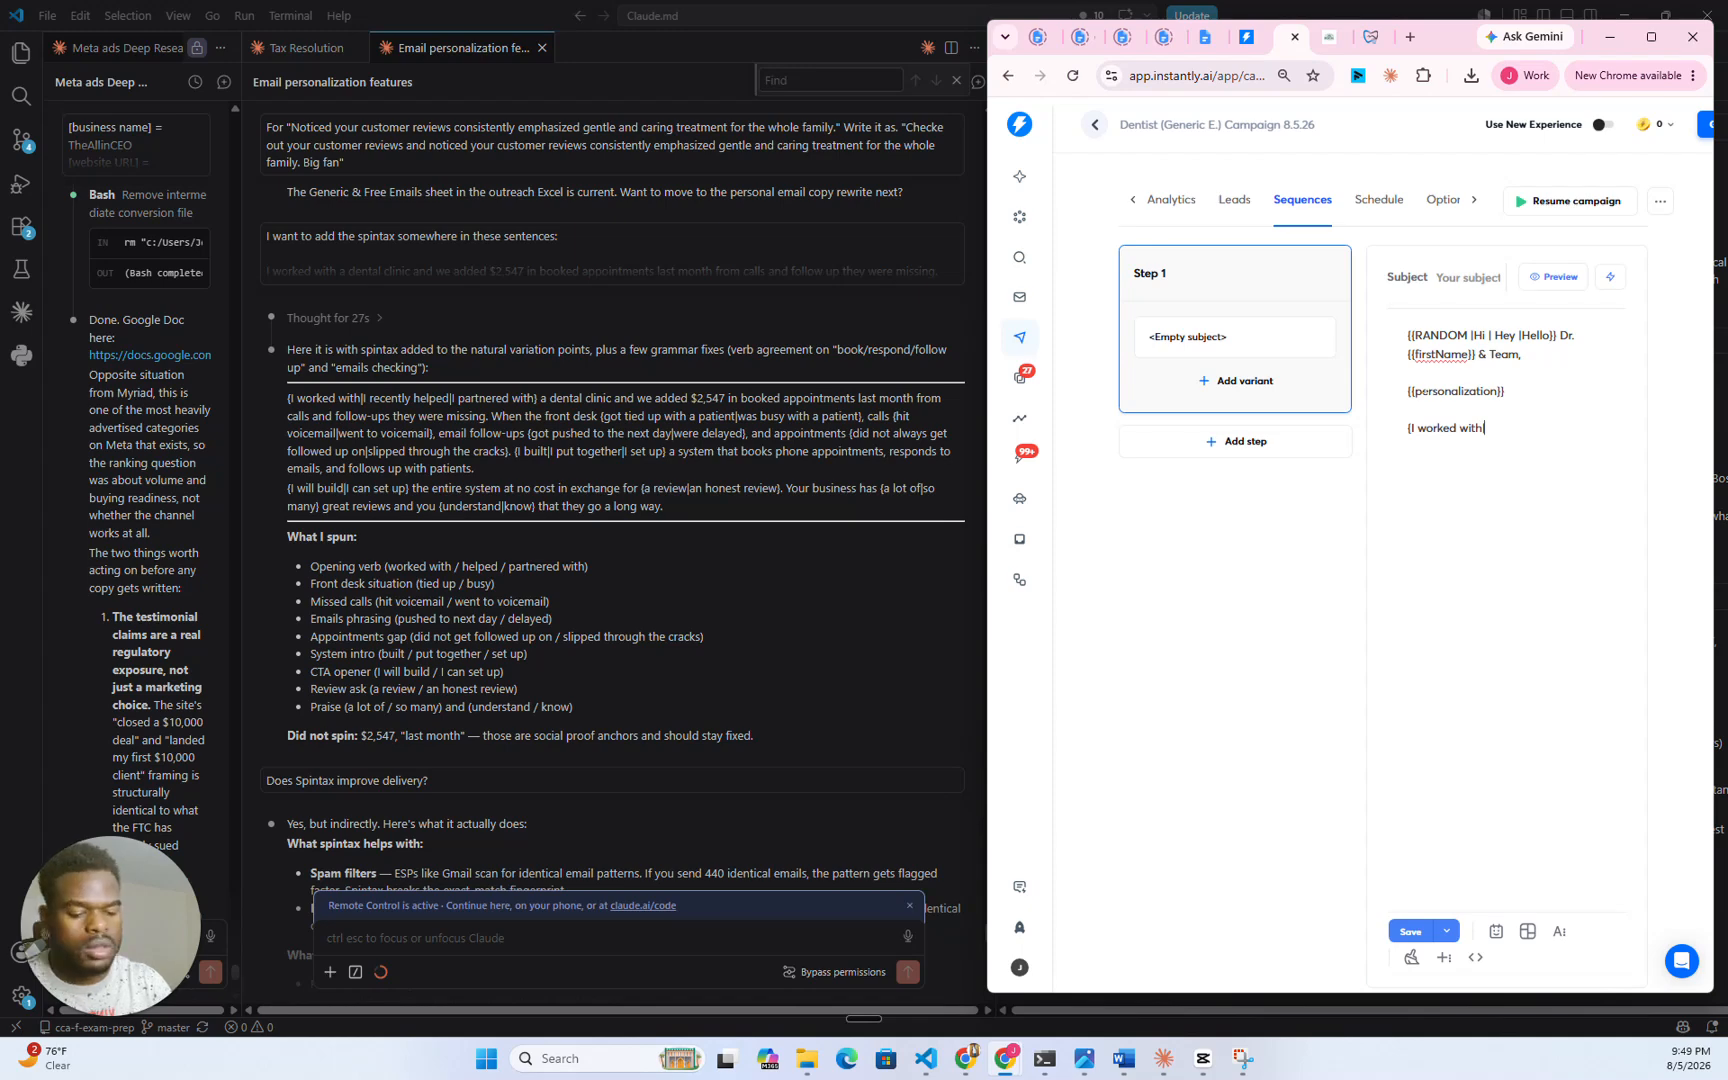
- Add the alternatives "|I recently helped|I partnered with}" to complete the paragraph's opening spintax group
text(recently Helped)
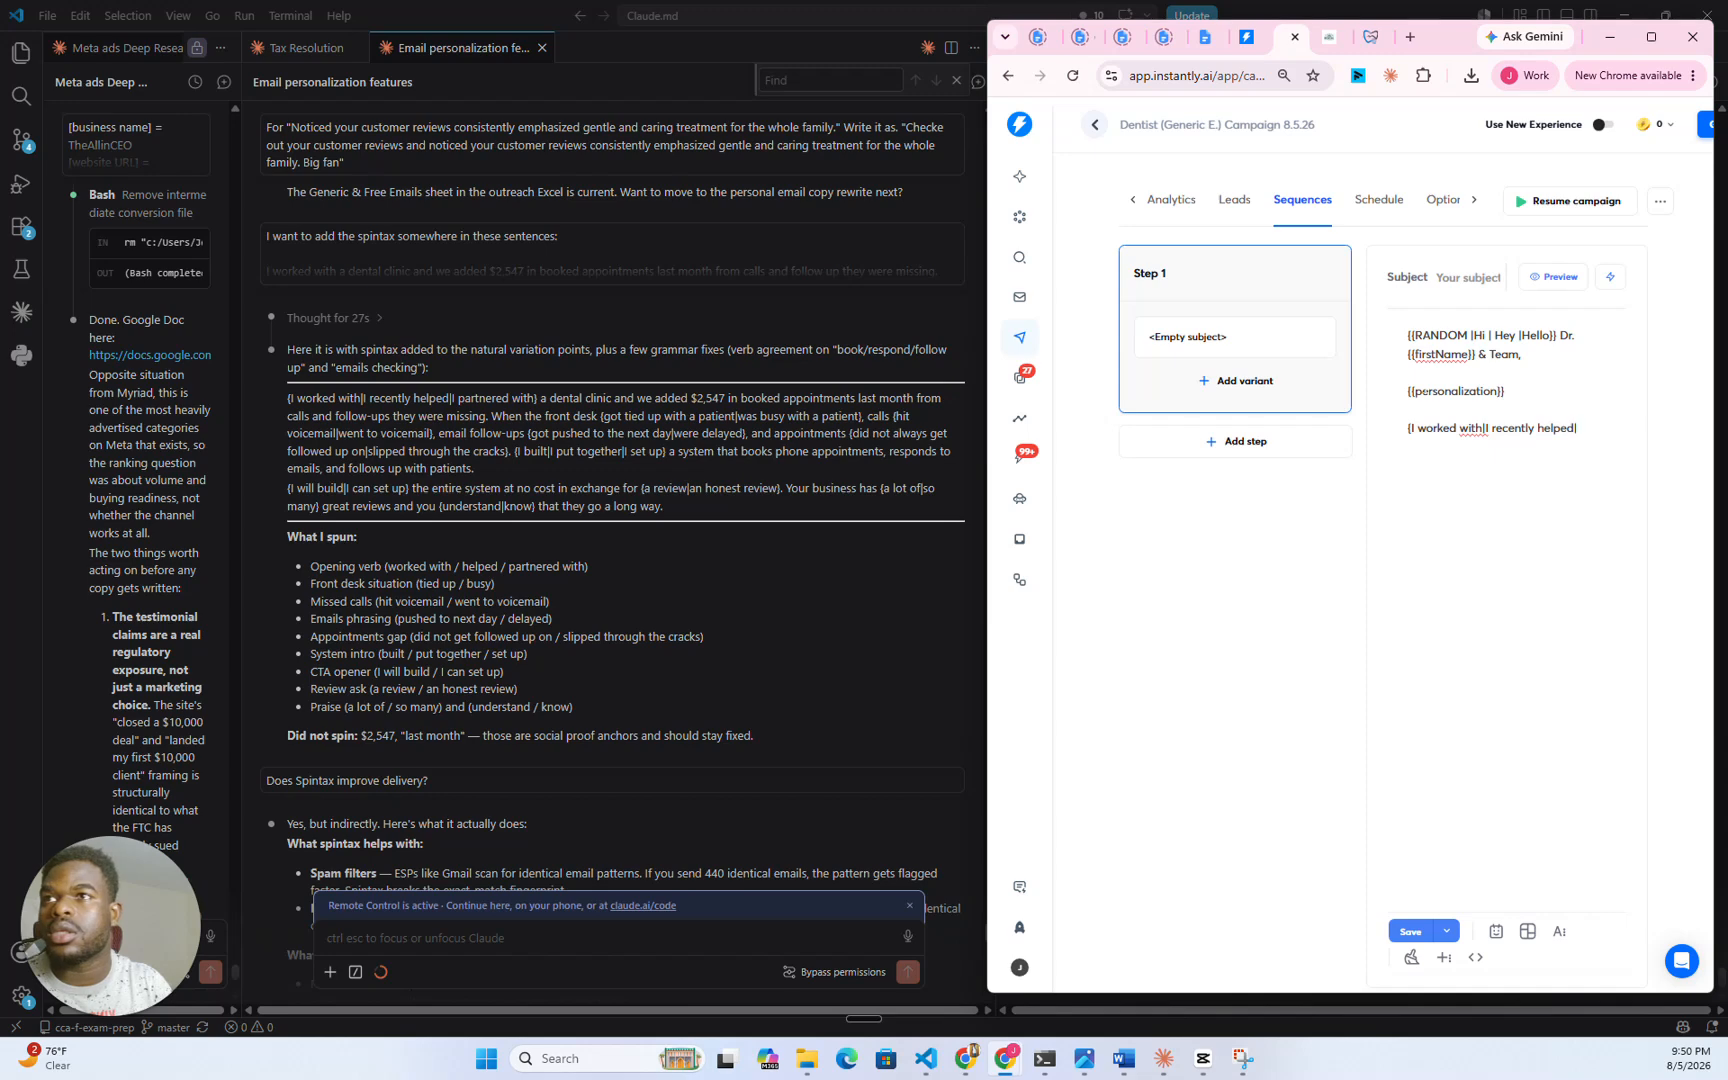
text(|I partnered)
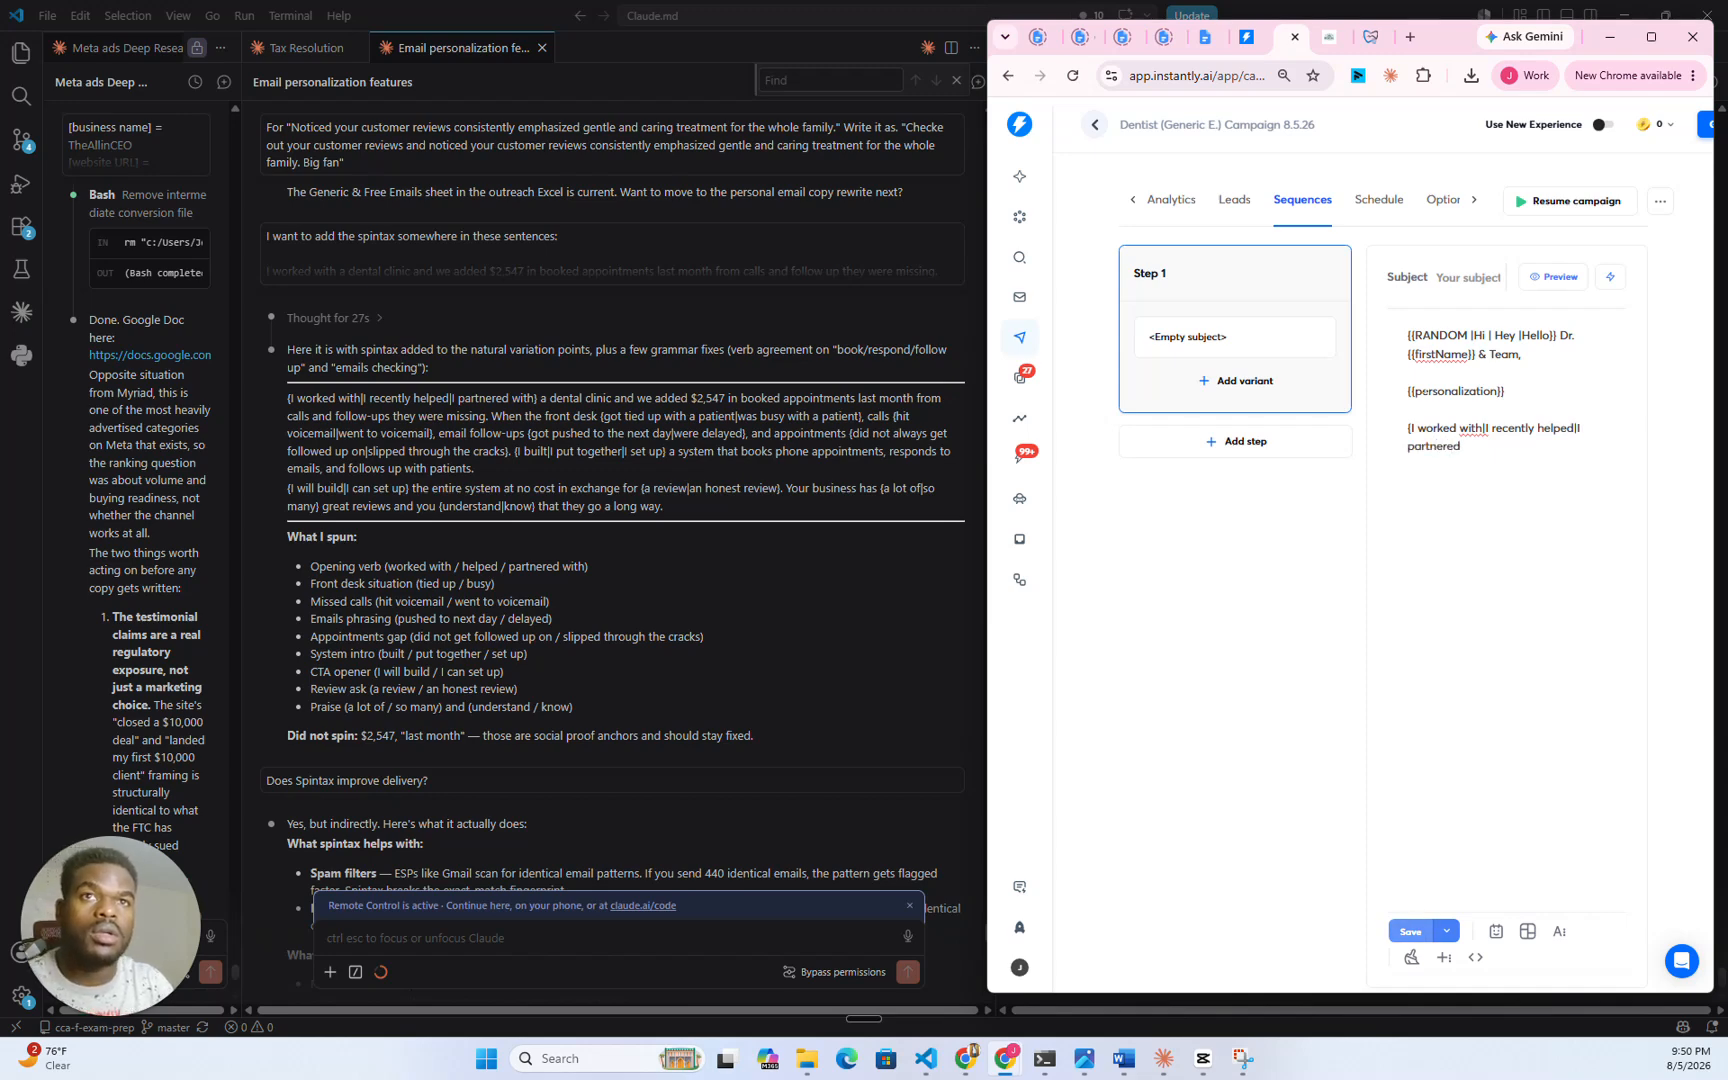
text( with)
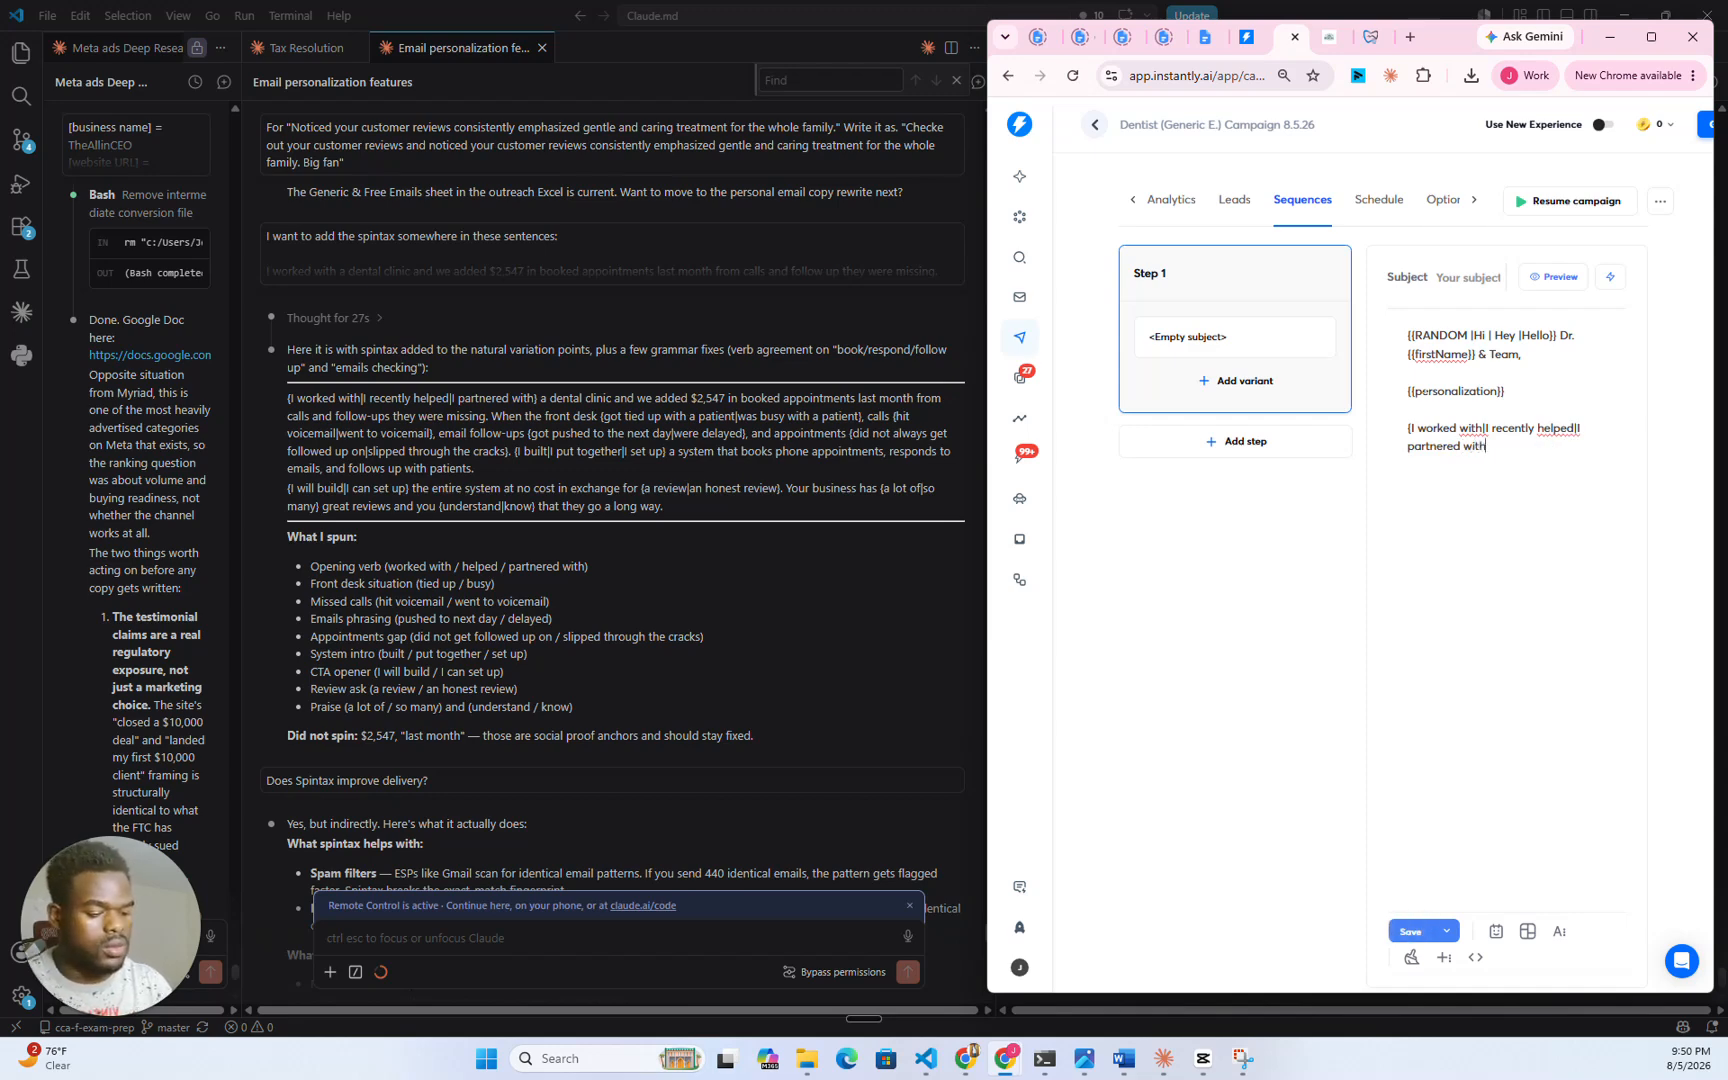
text(})
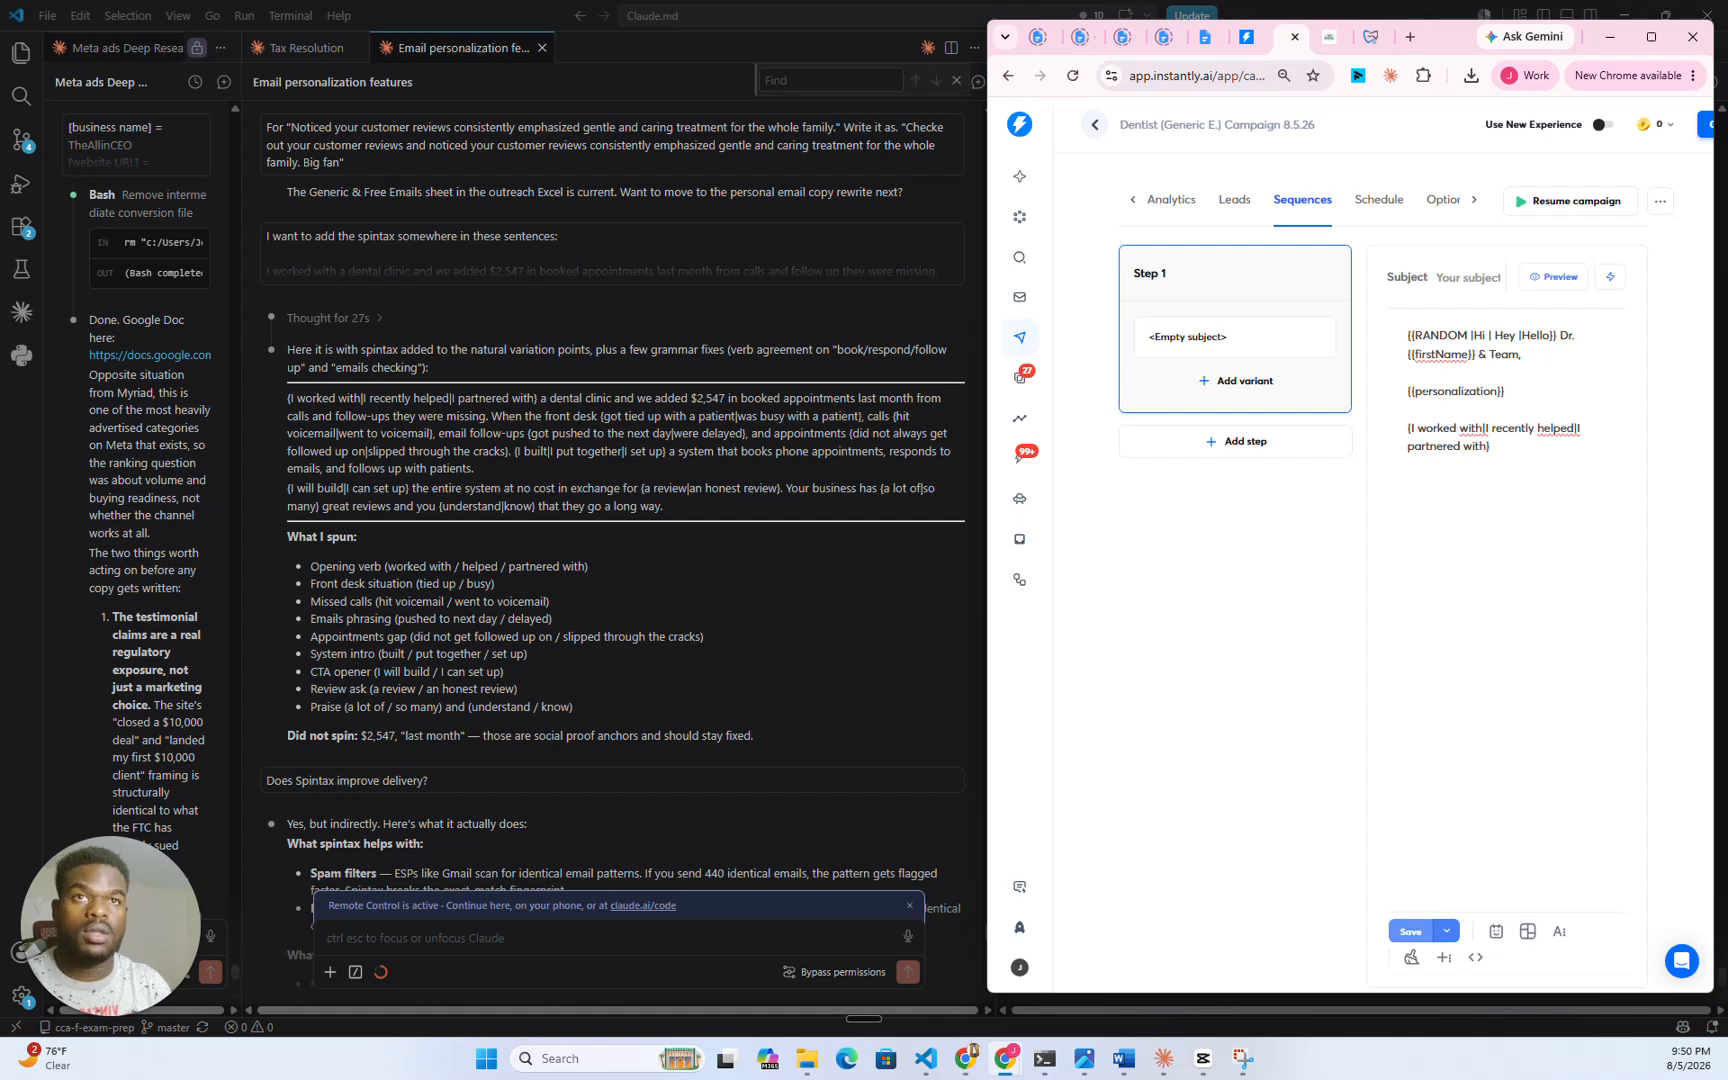
click(1410, 931)
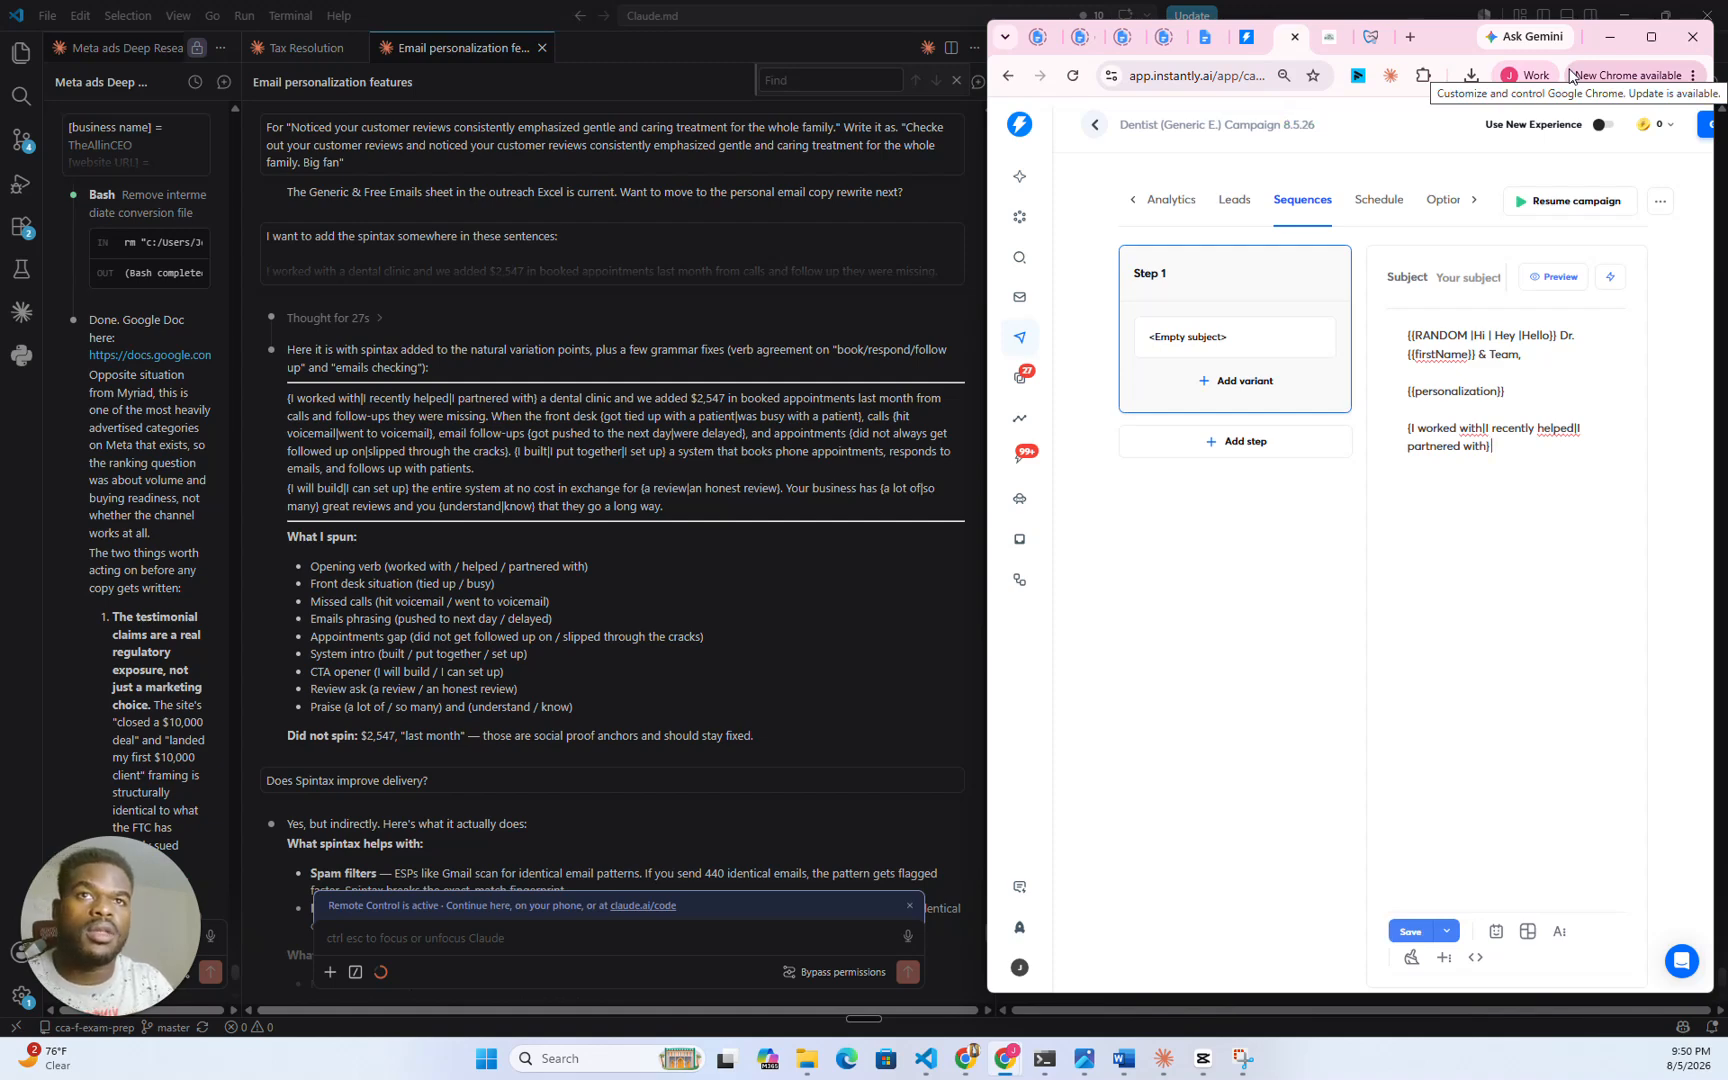
- Complete the sentence with "a dental clinic and we added $2,547 in booked appointments last month from calls and follow-ups they were missing."
text(recently helped|I partnered with} a dental clinic)
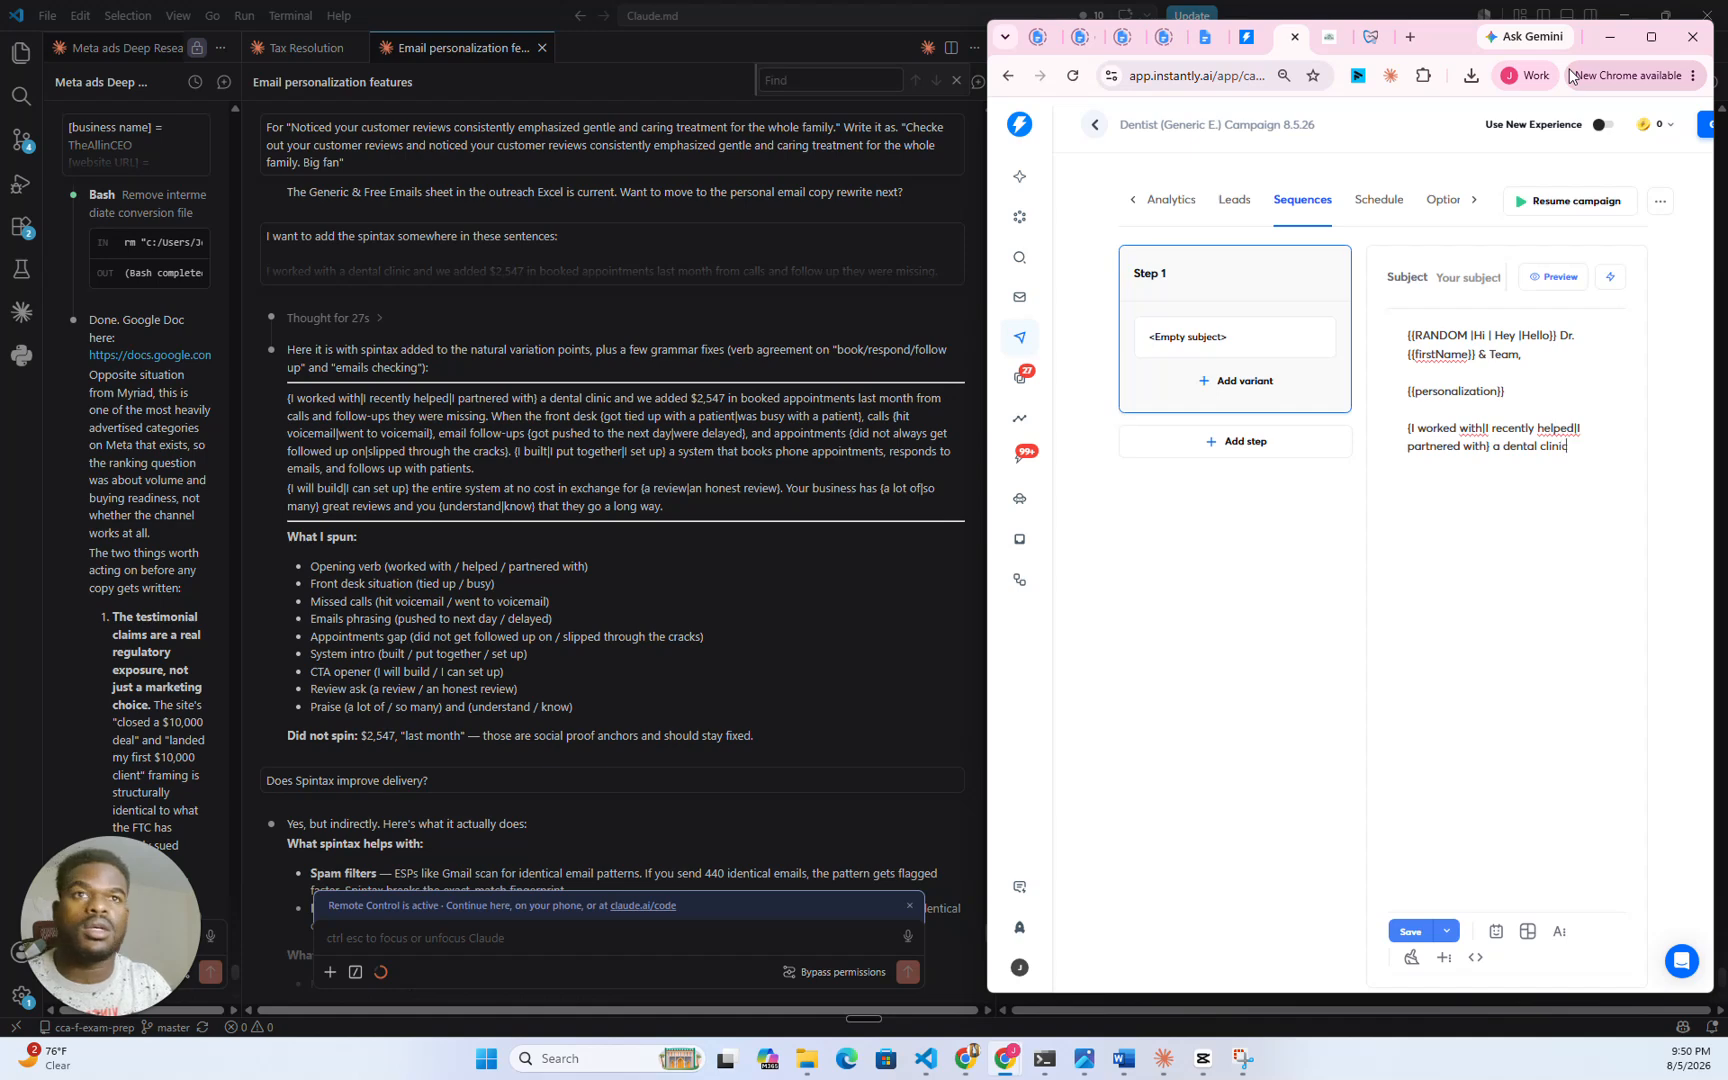
text( and we added)
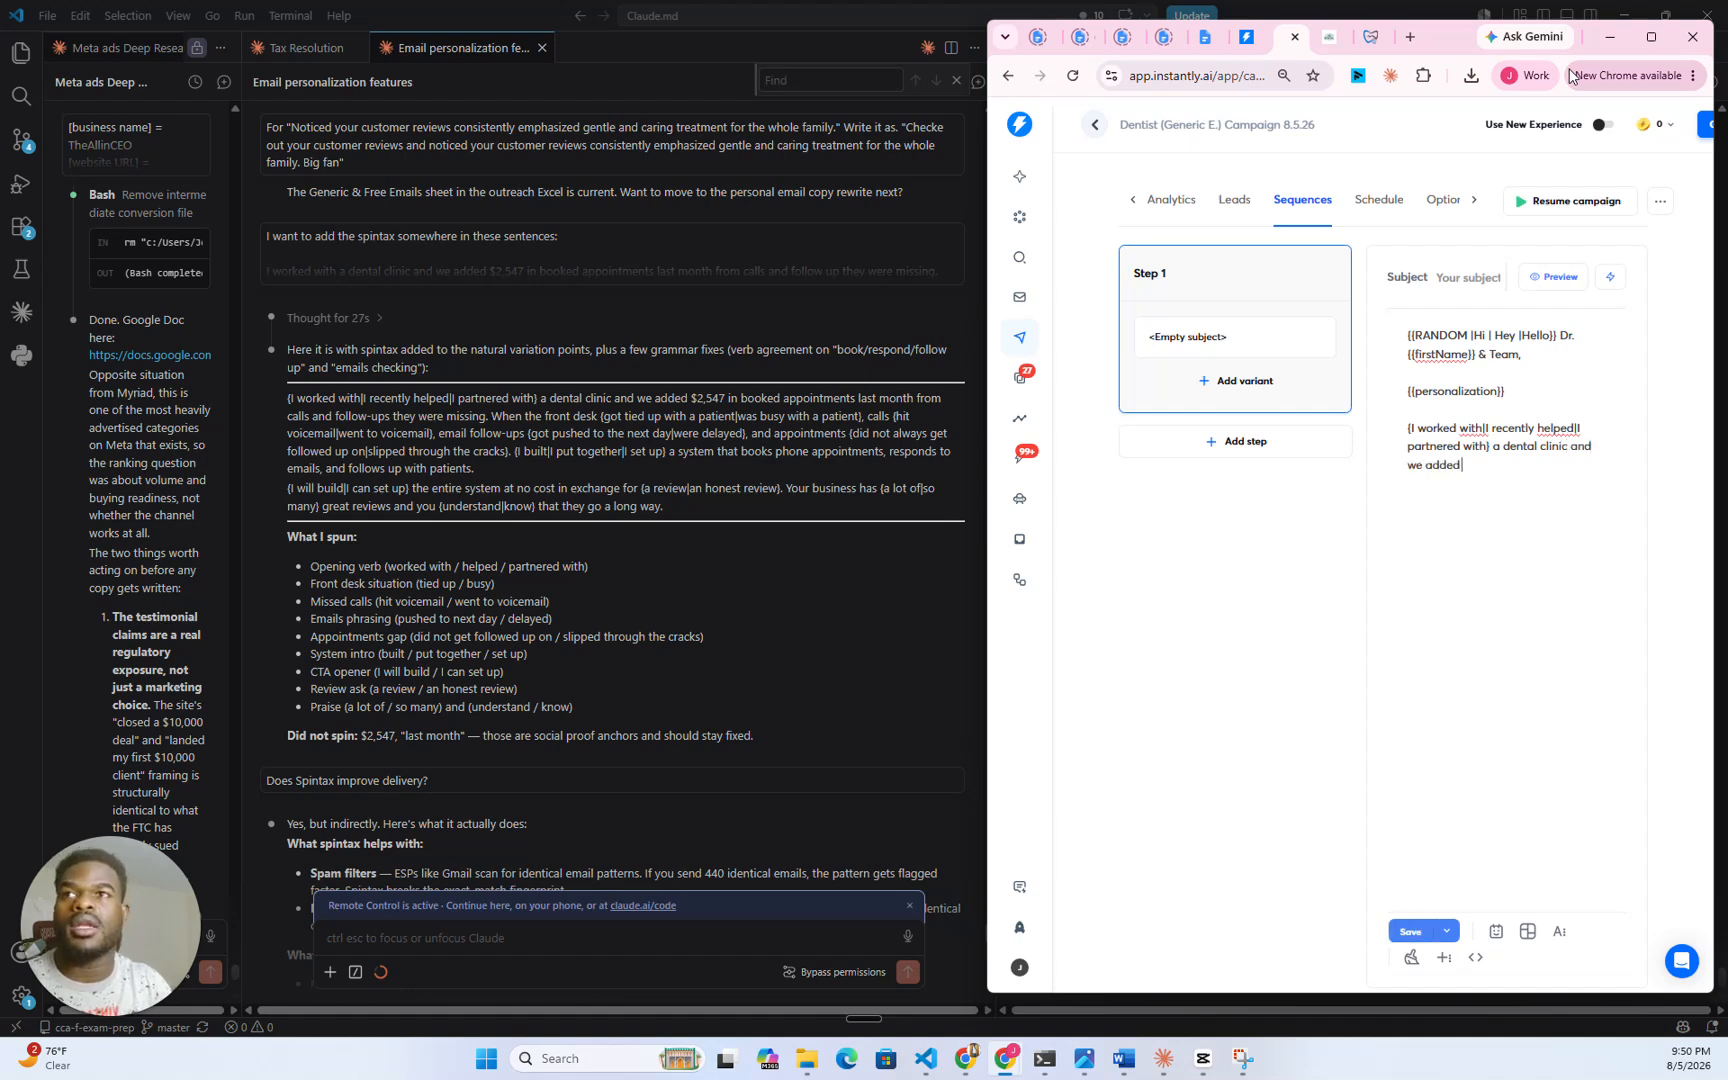
text( $2,547)
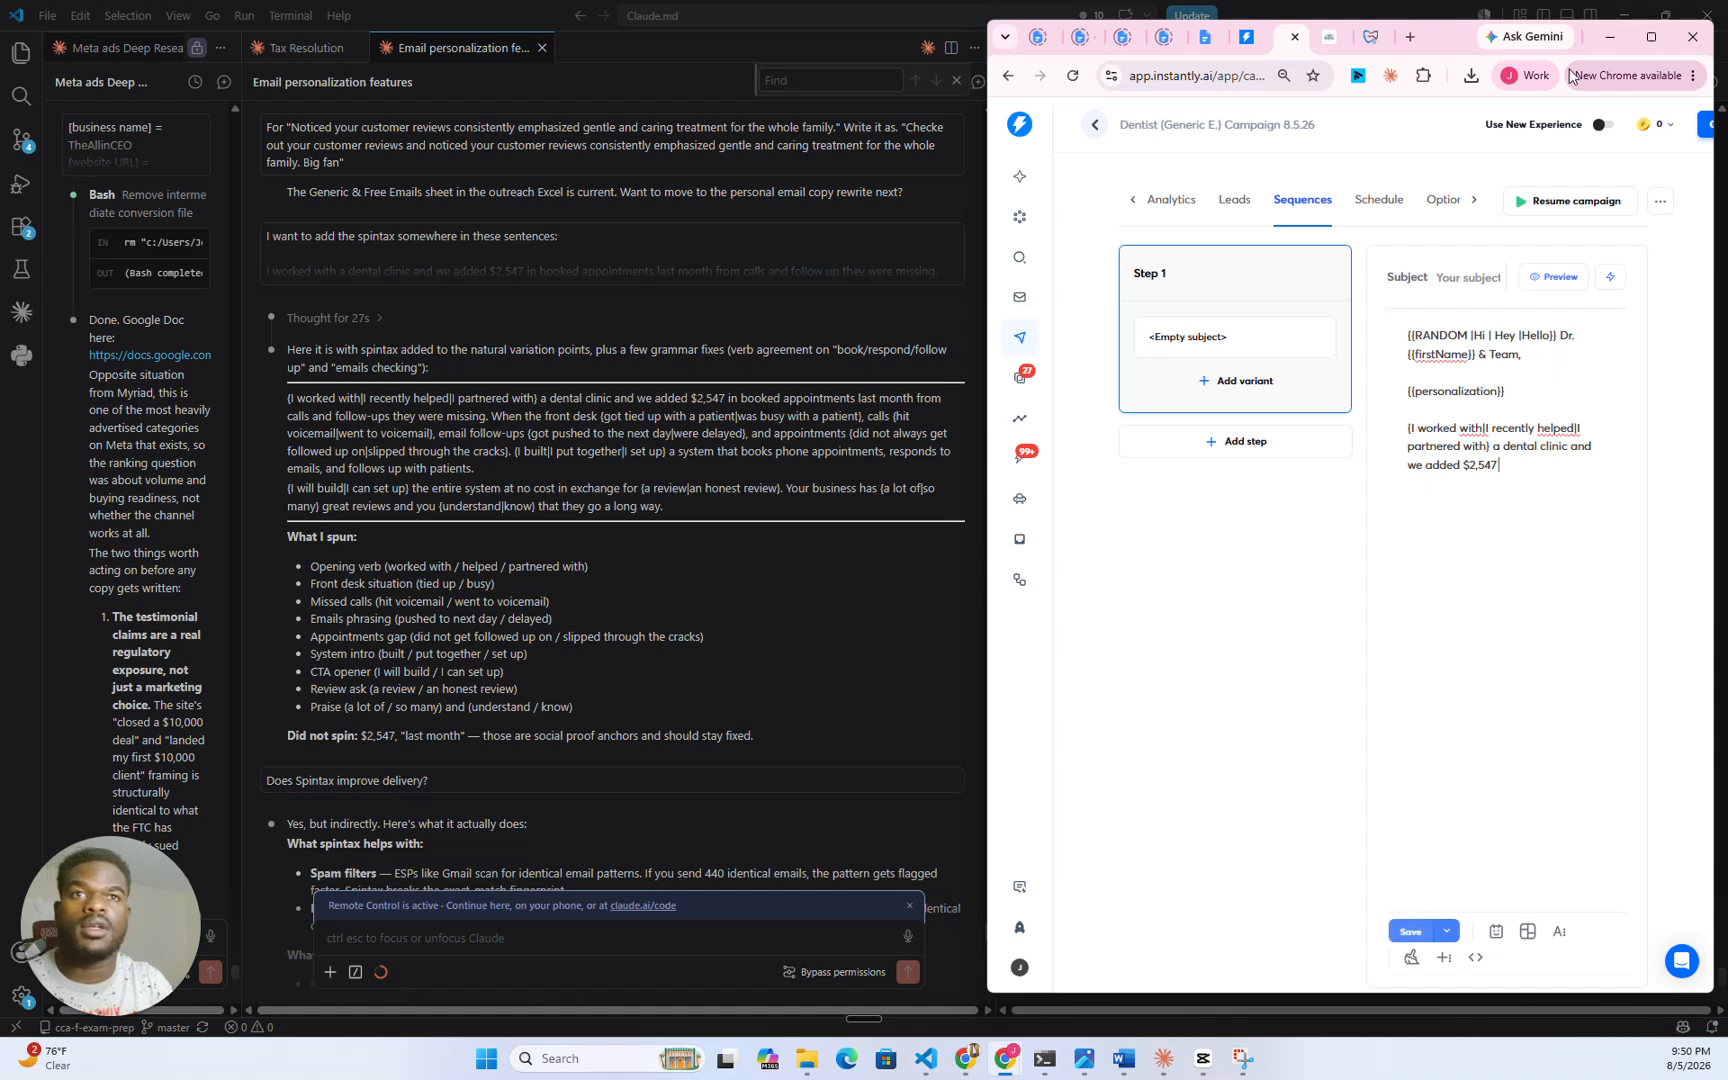
text( in booke)
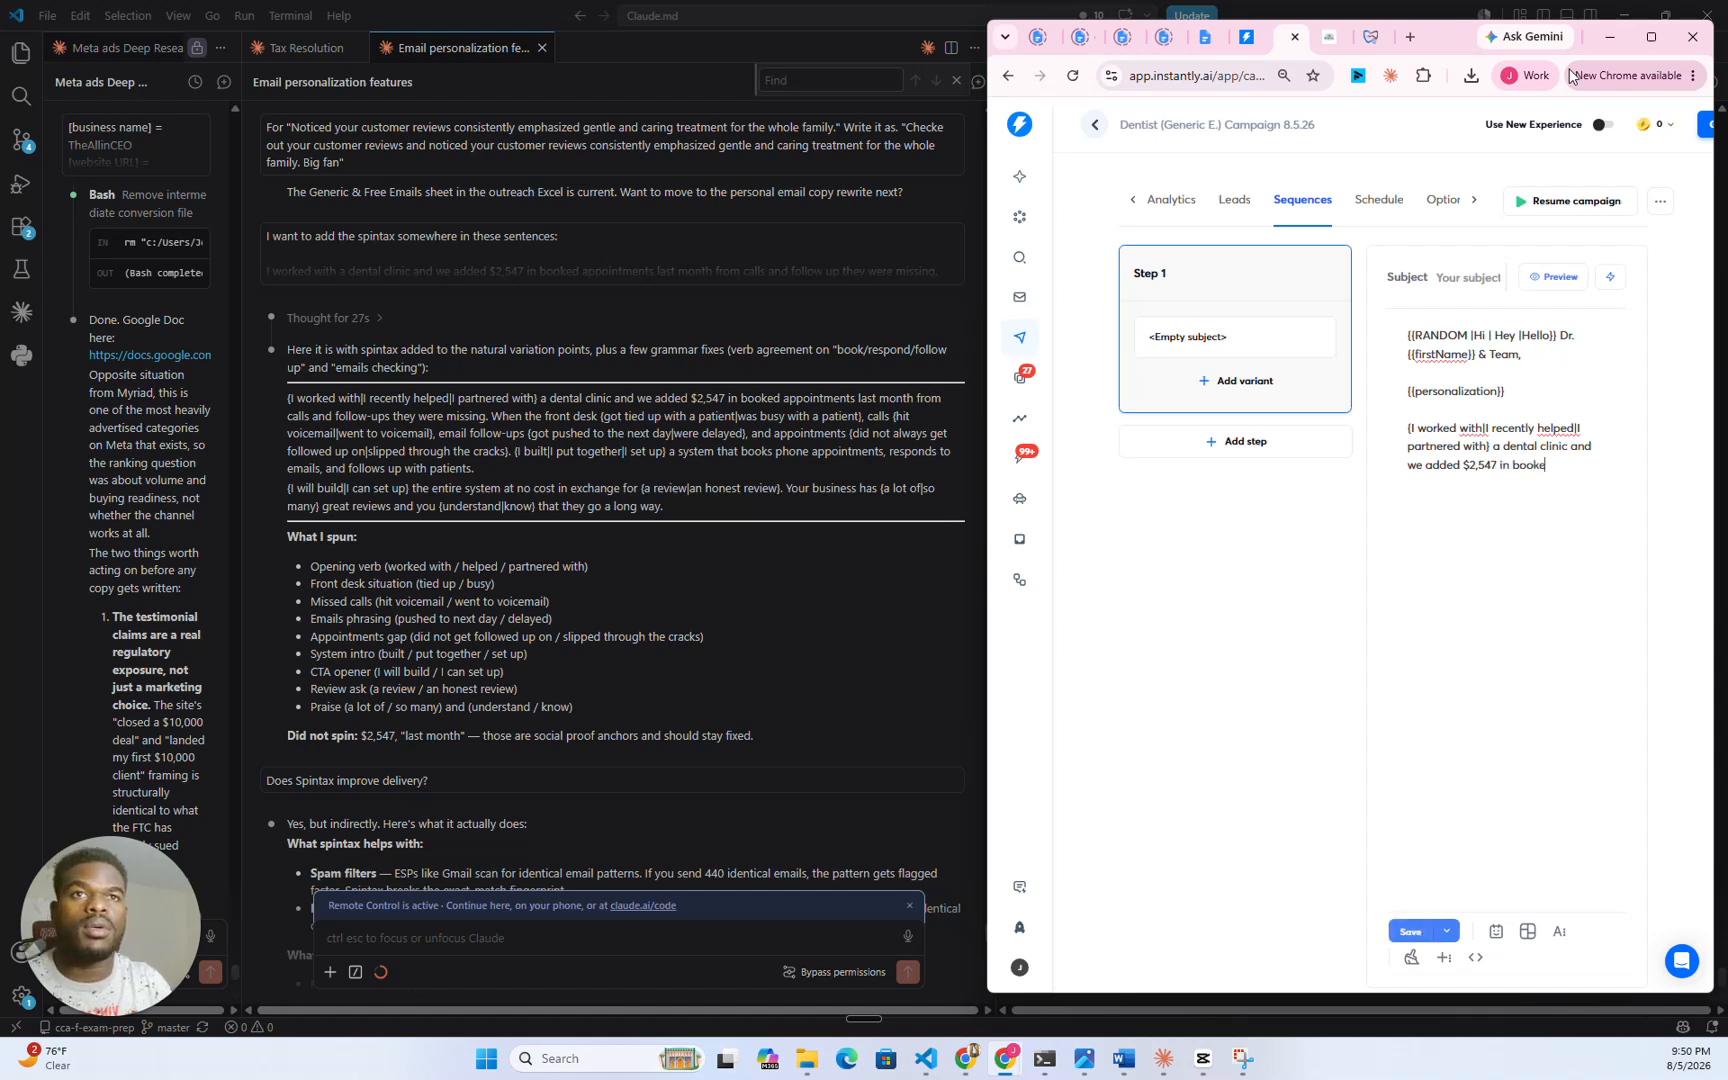
text(d appoint)
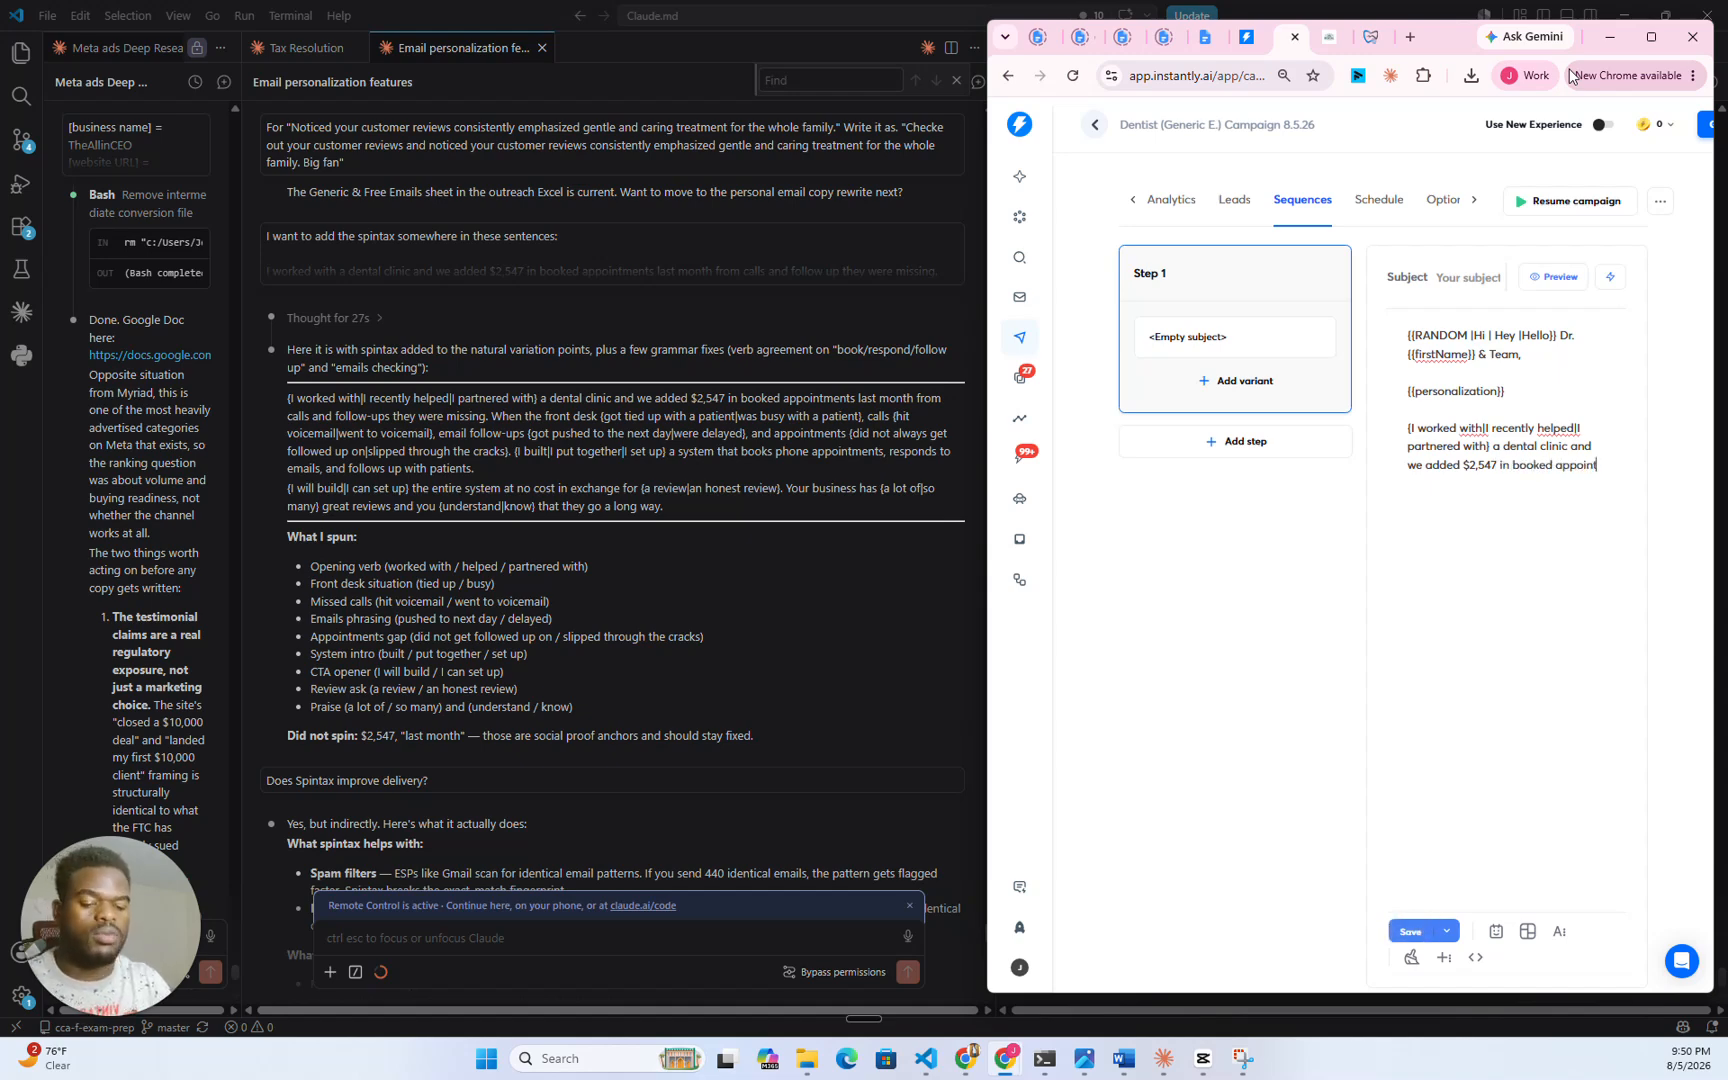
text(ments last month from calls)
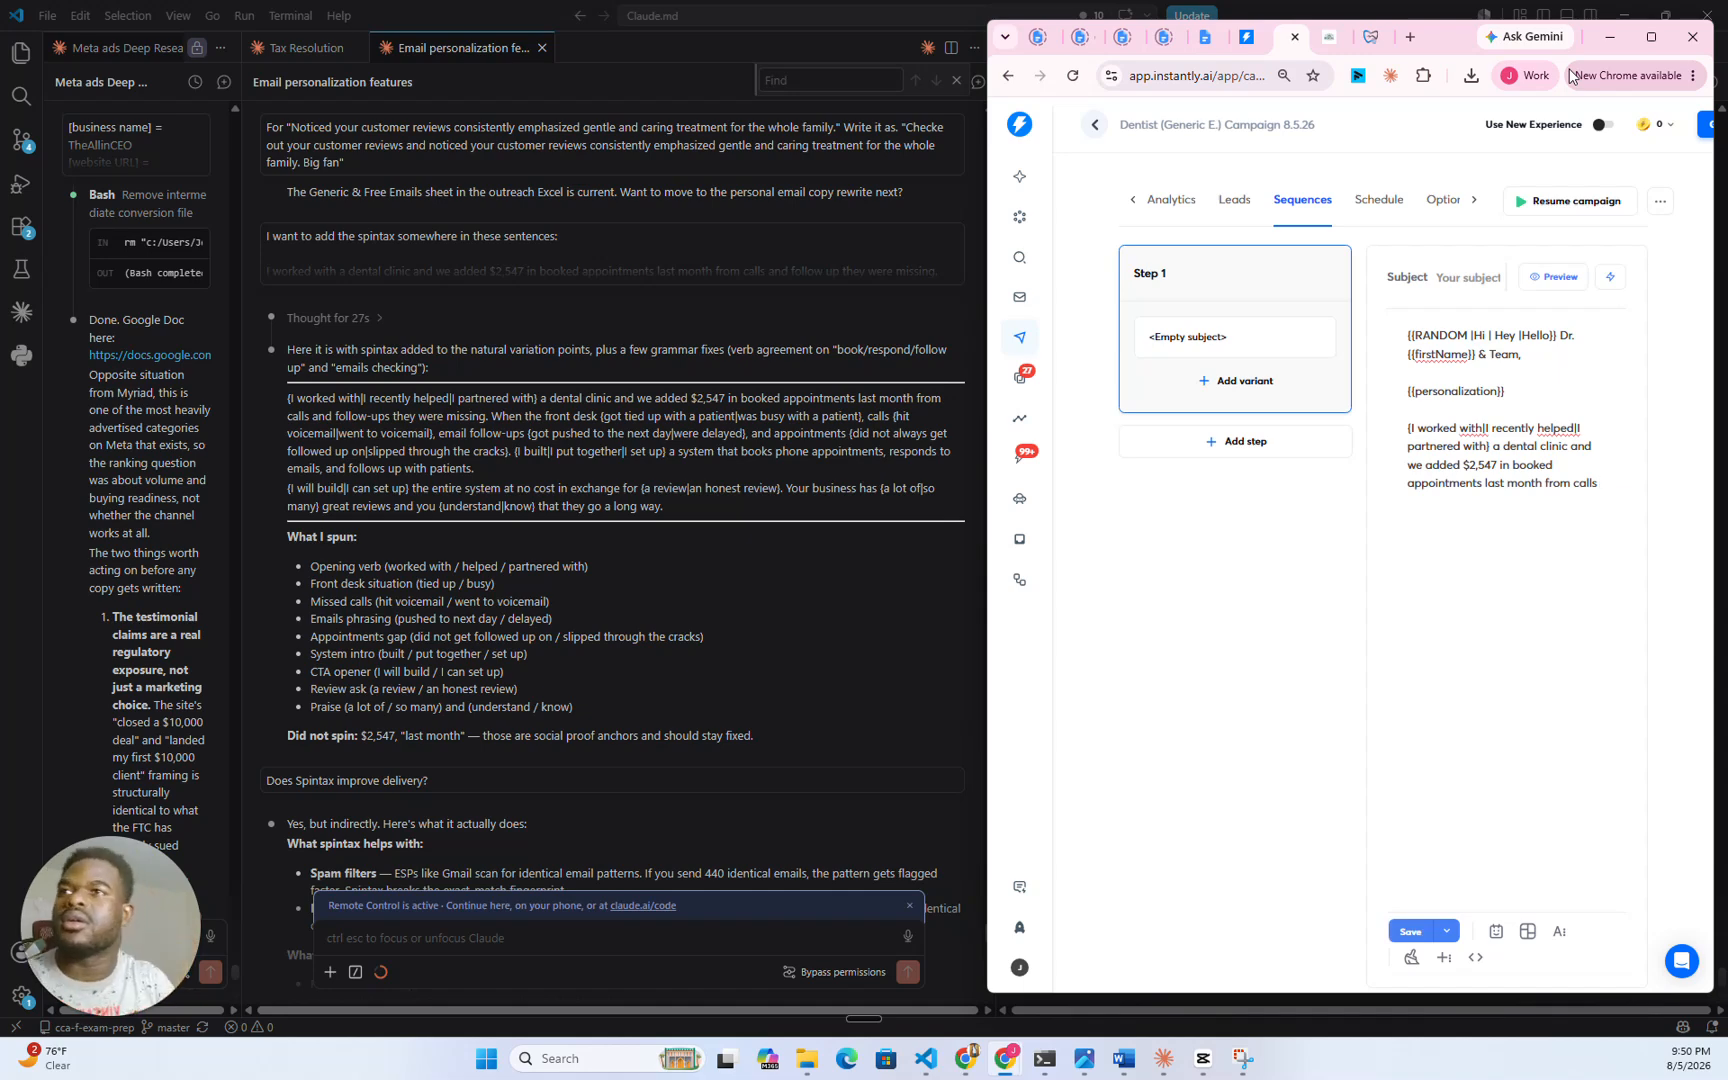
text(and follow-)
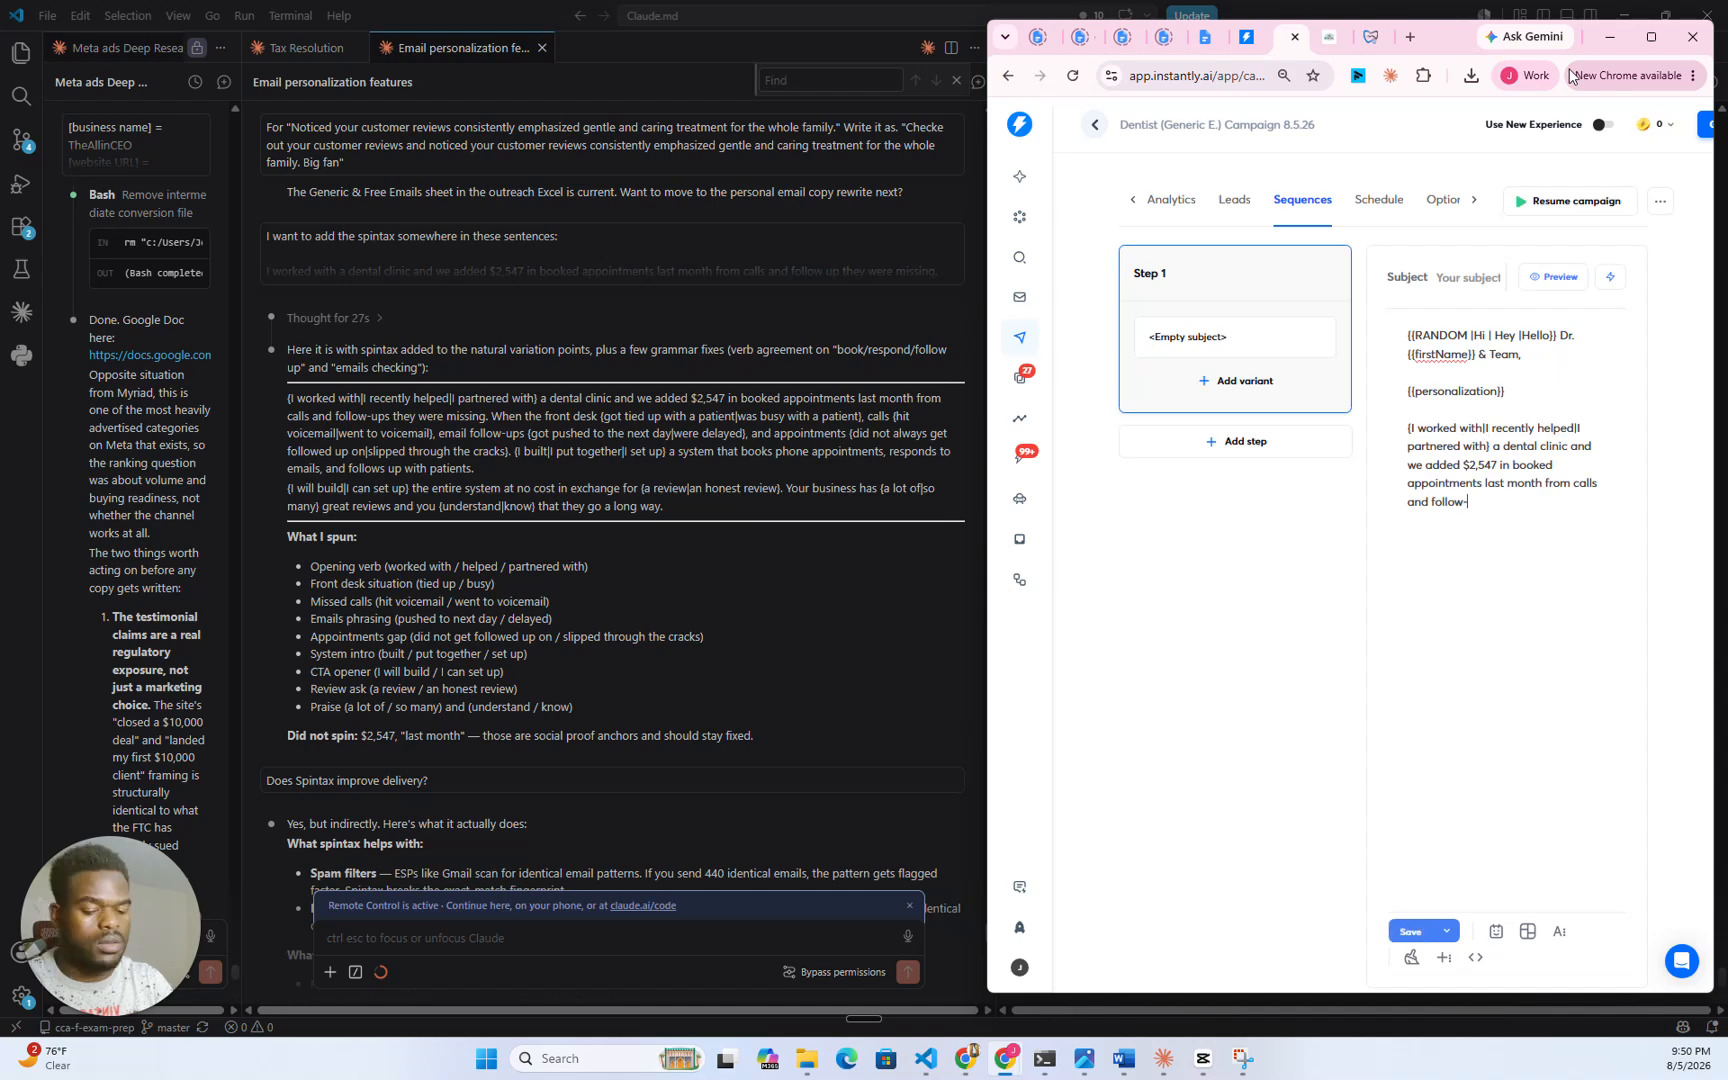
text(ups they)
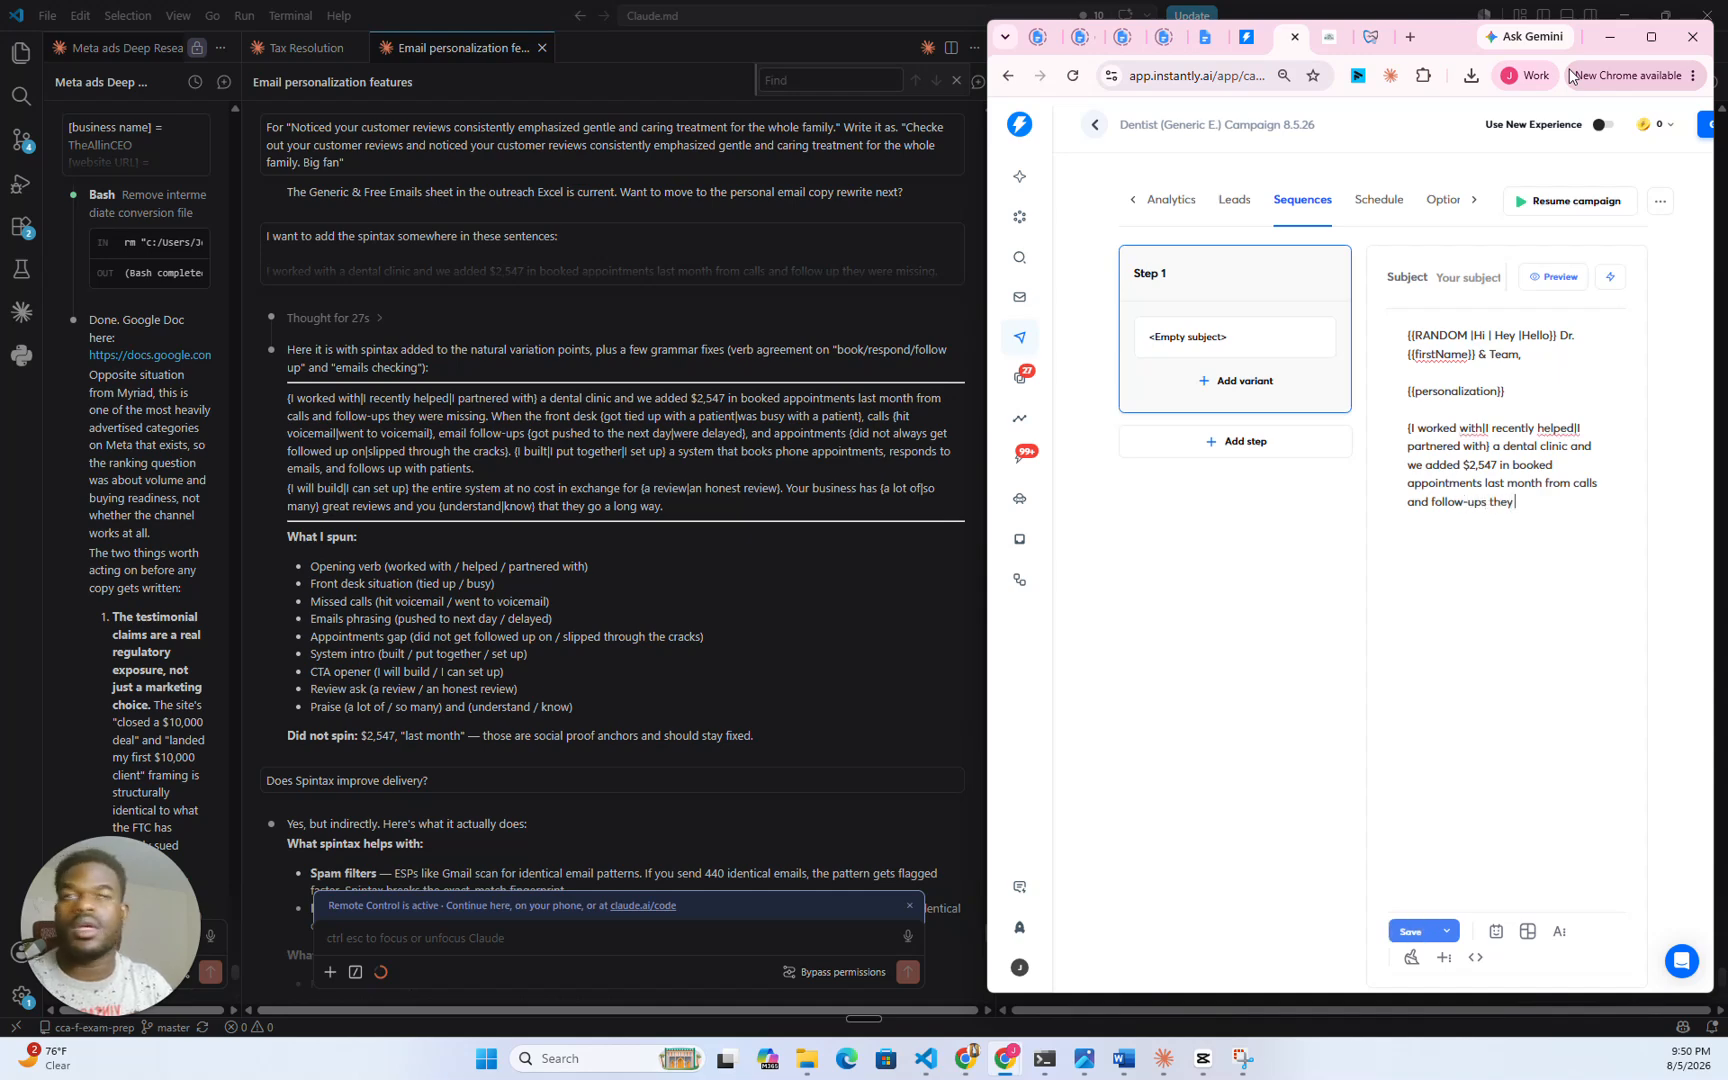
text( were missing)
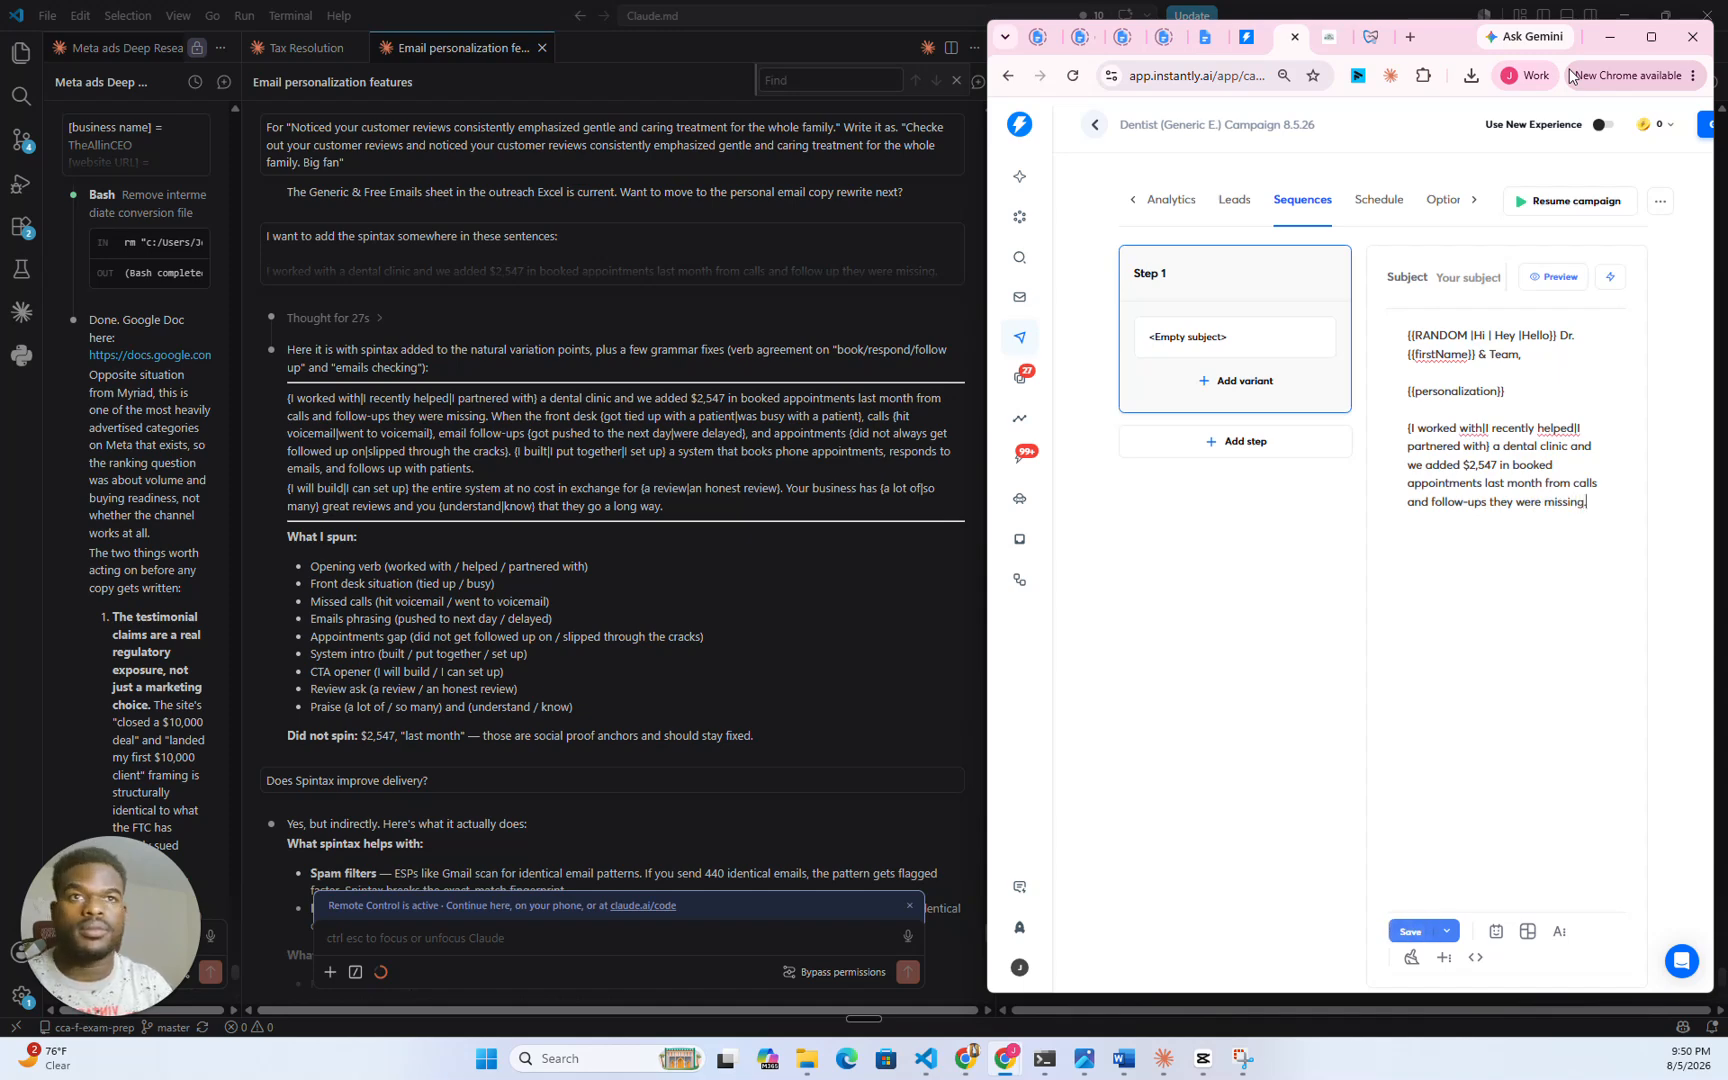
- Start the second sentence of the email body with "When the front desk"
text(. When the fron desk)
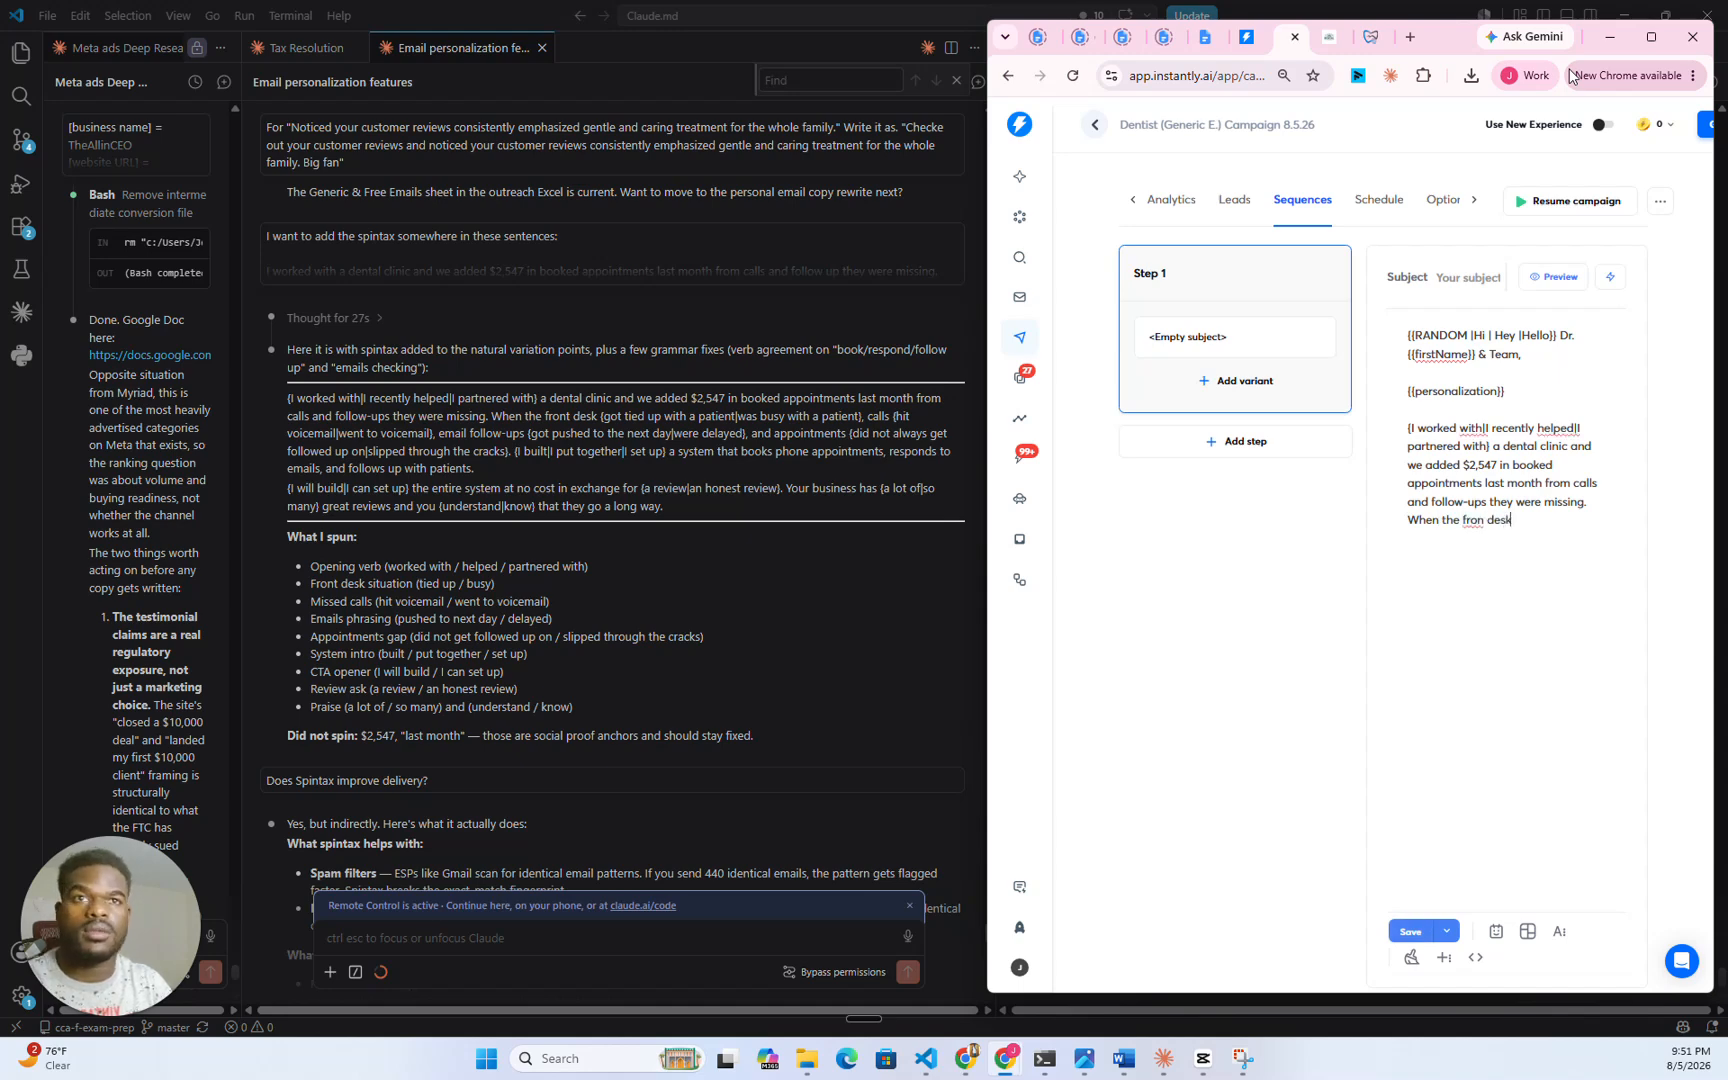
key(Left)
key(Left)
key(Left)
key(Left)
text(t)
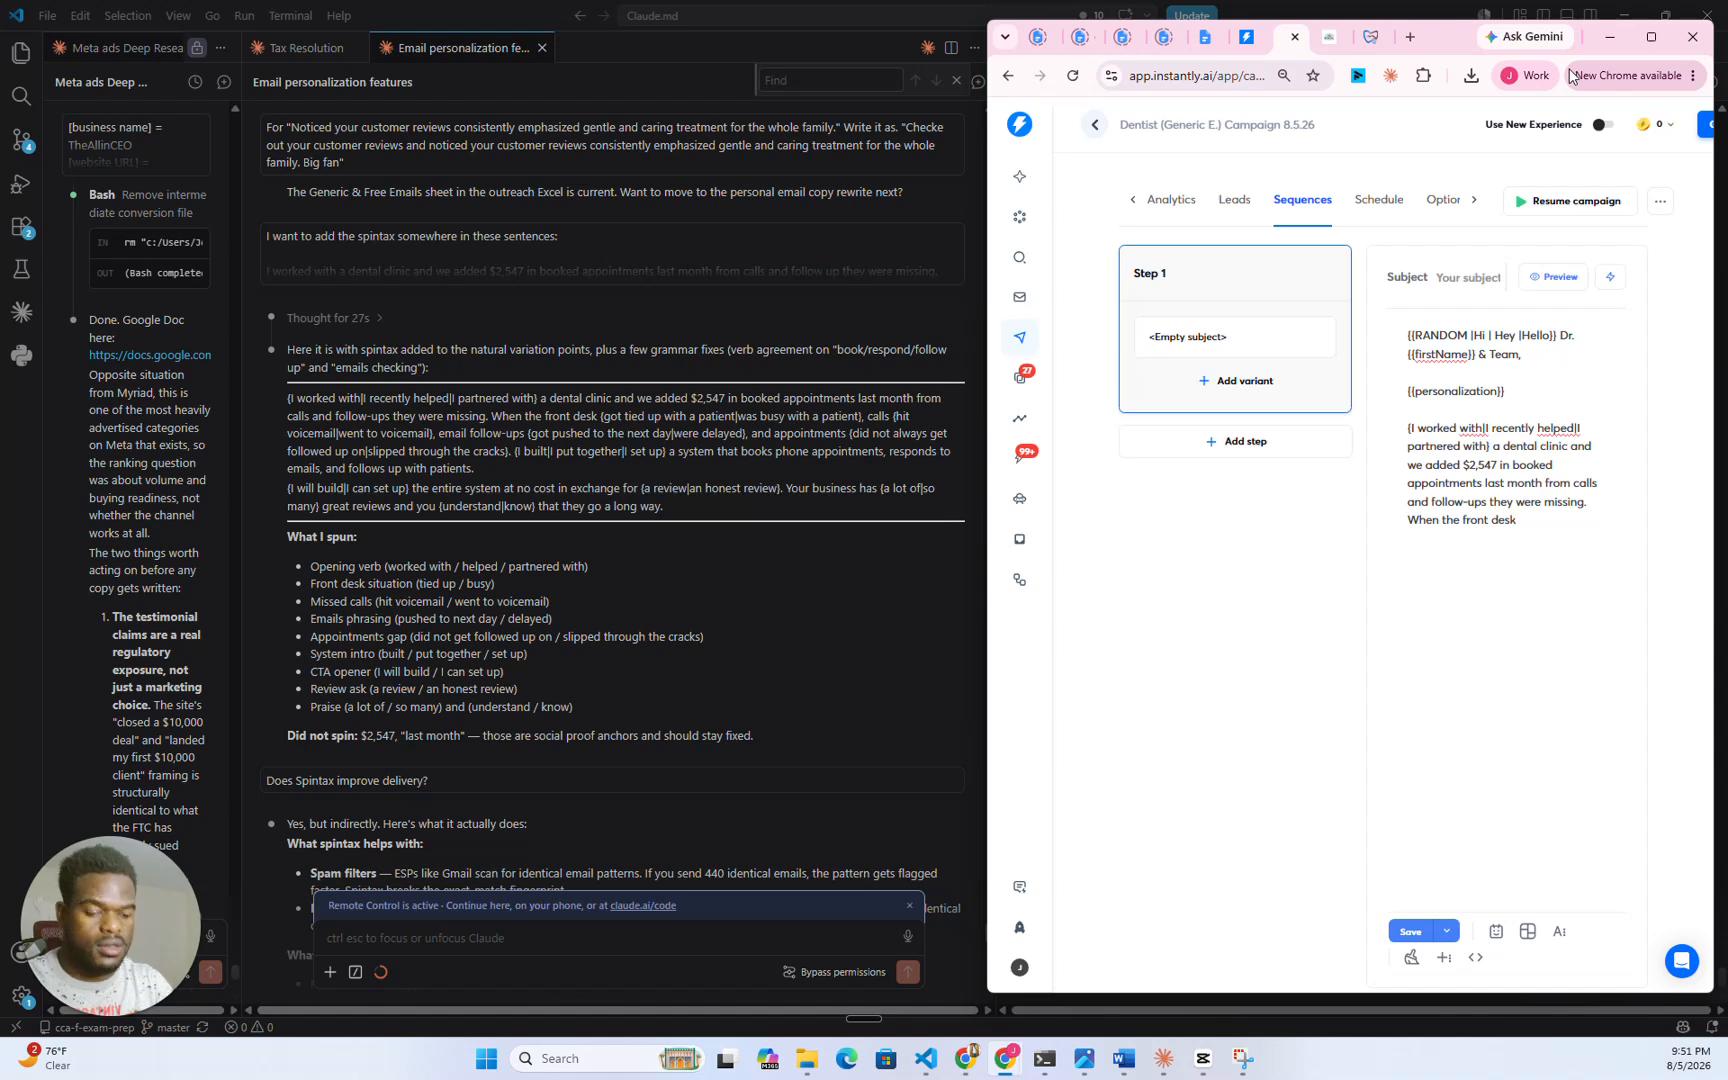
- Open a spintax group after "front desk" with the first option "{got tied up with a patient"
text({)
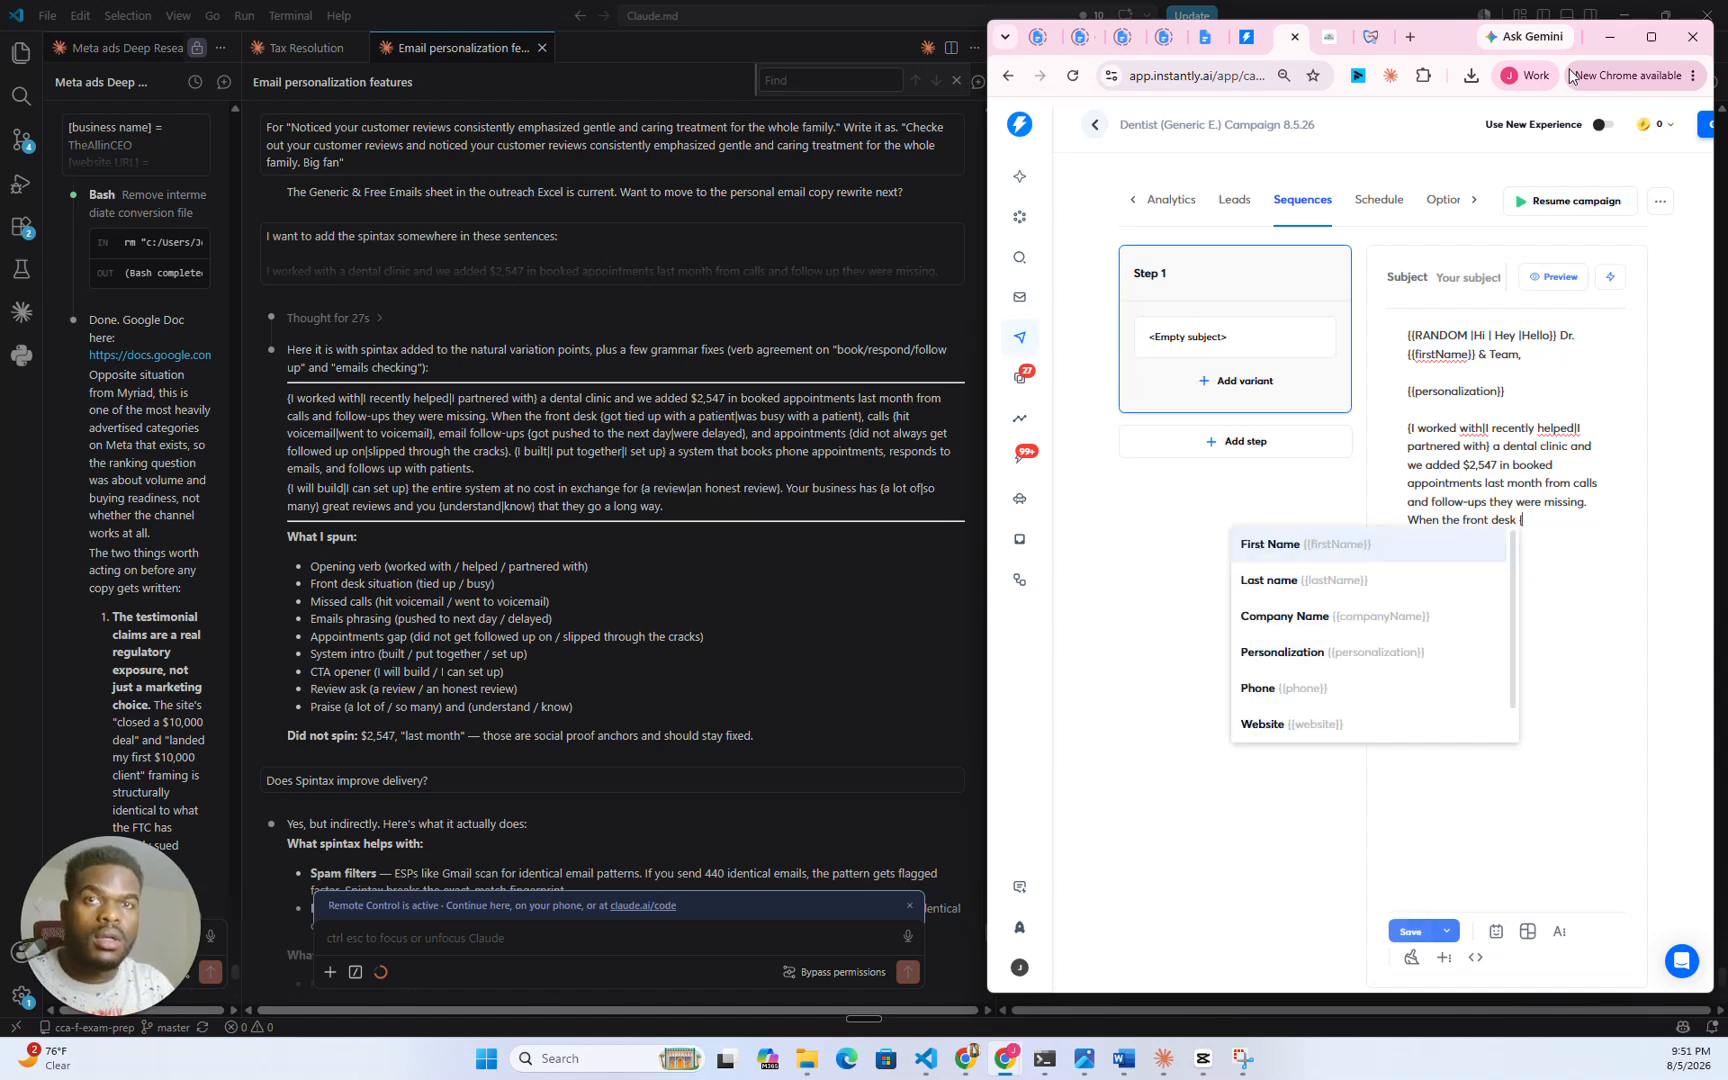
text(got tie)
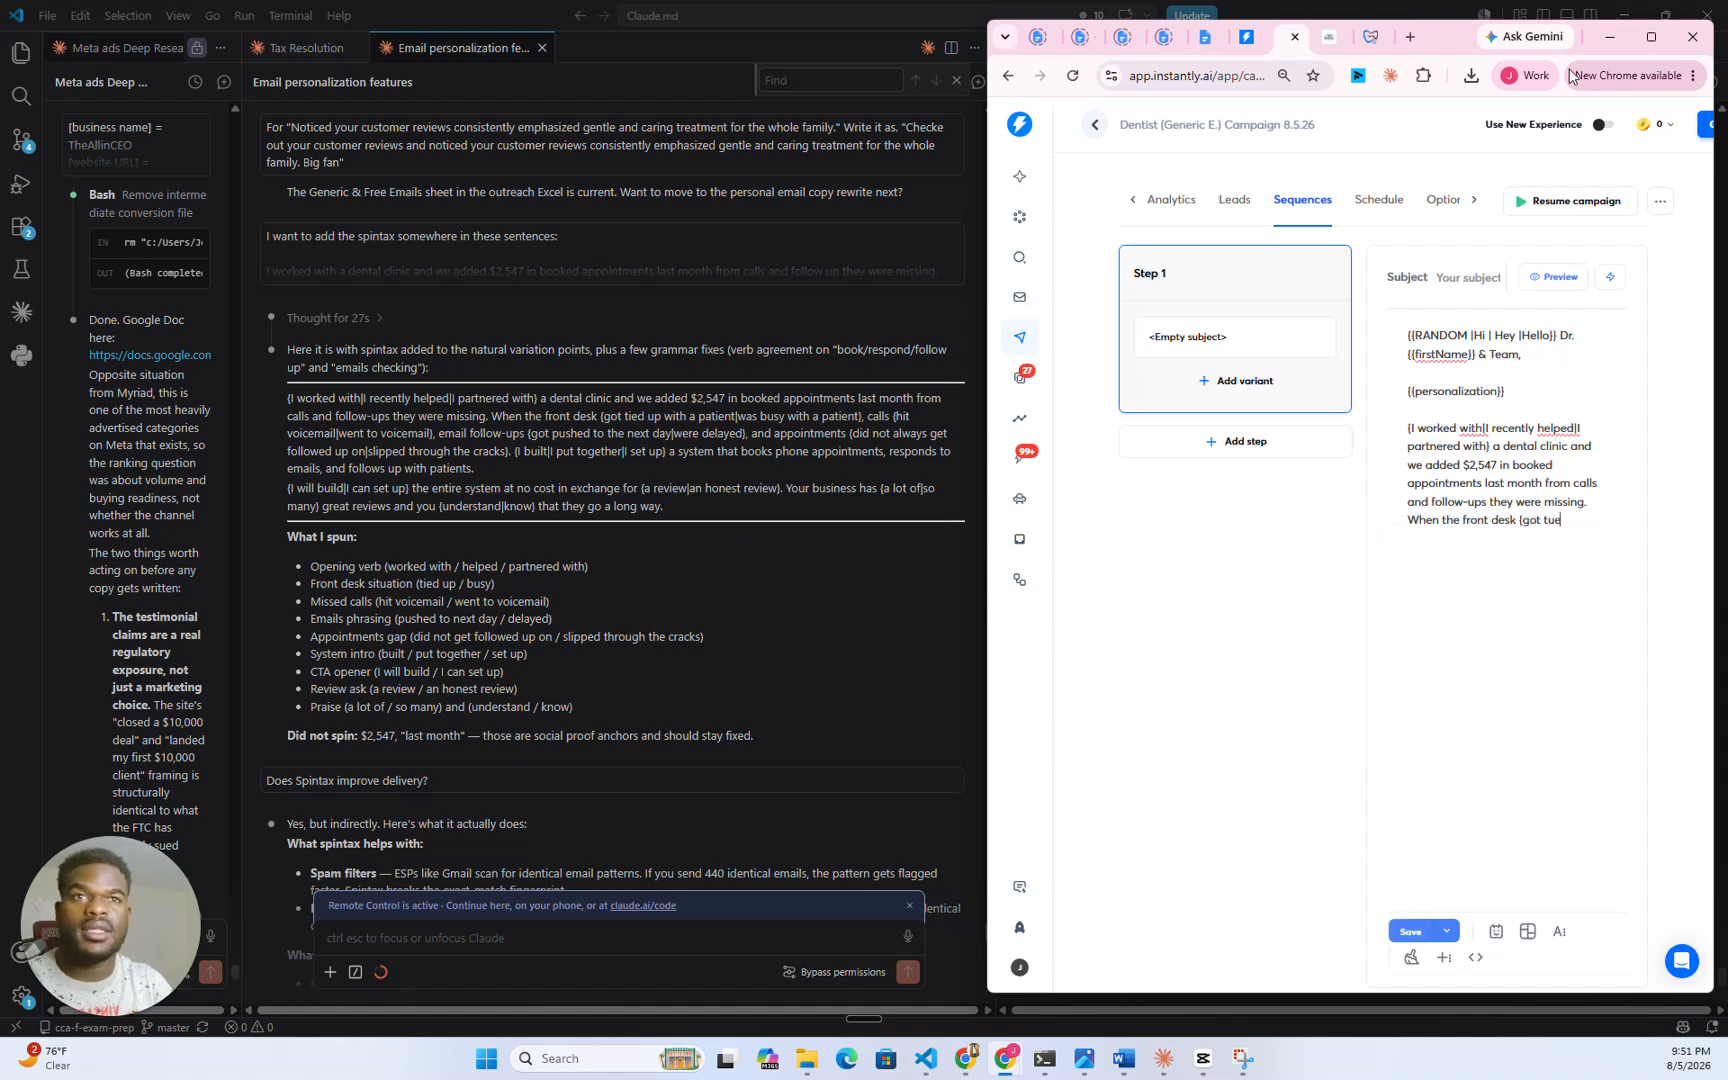
text(u)
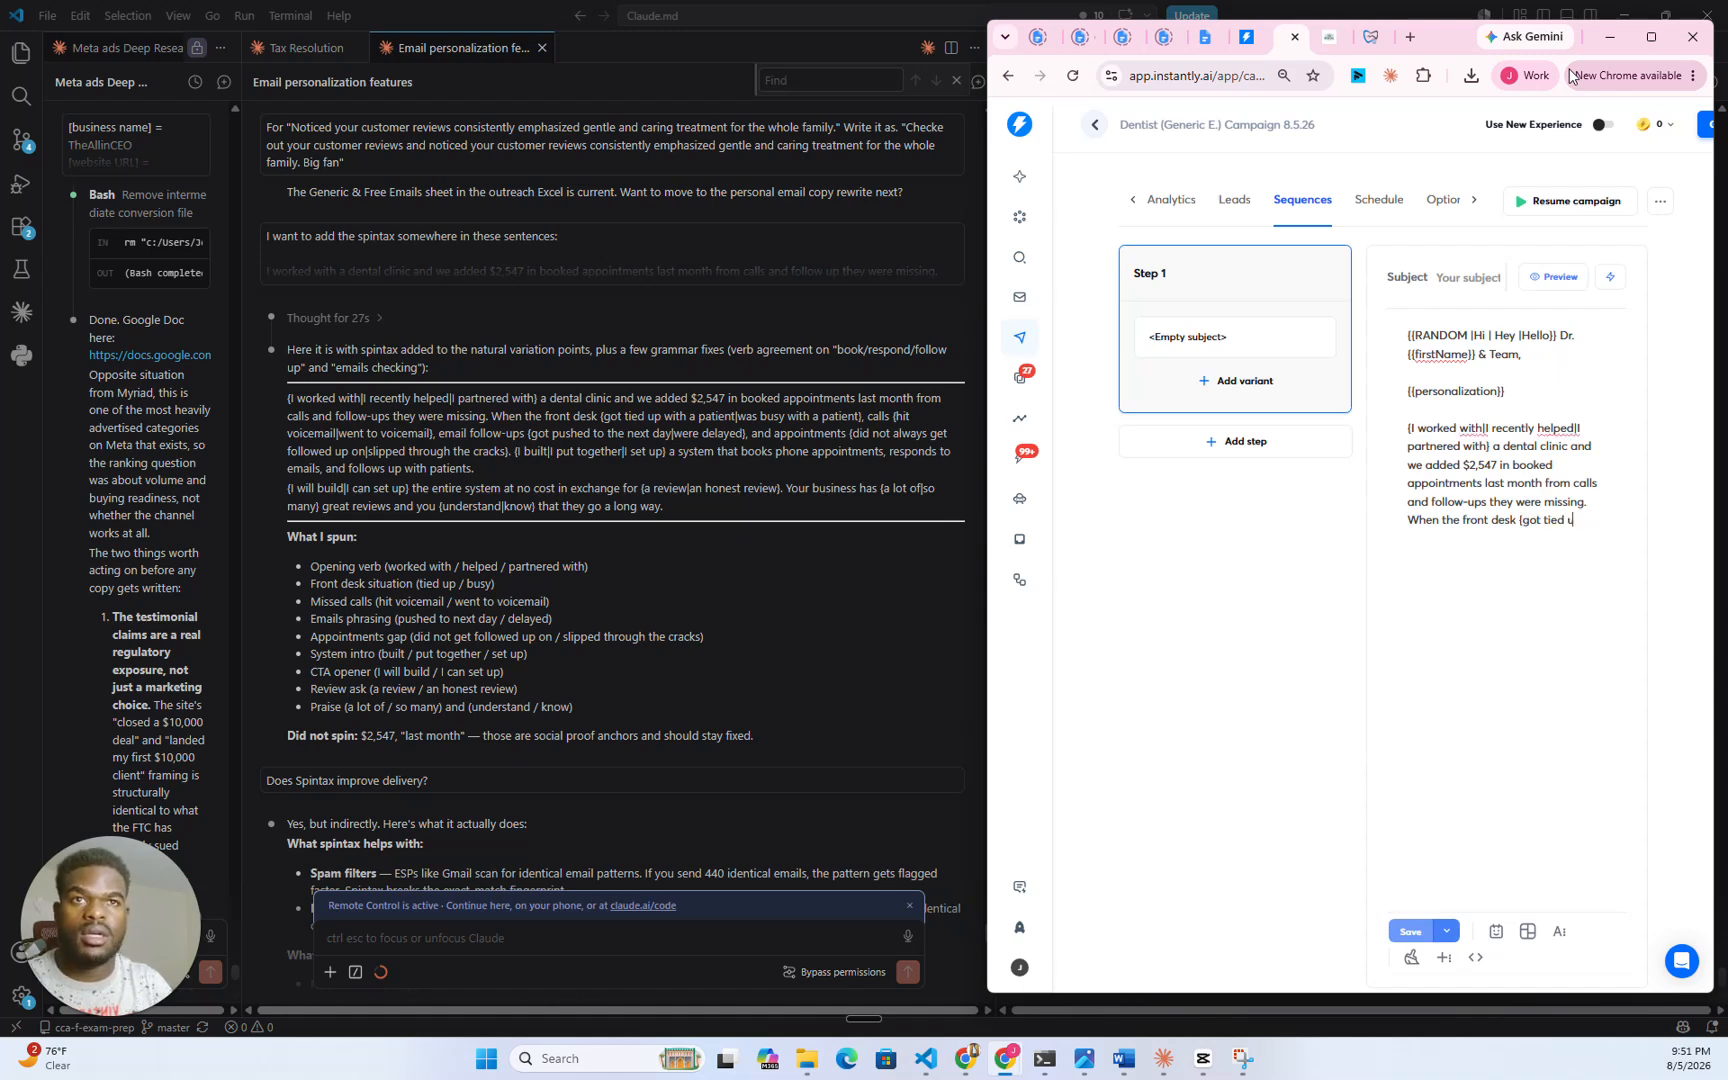
text(p wu)
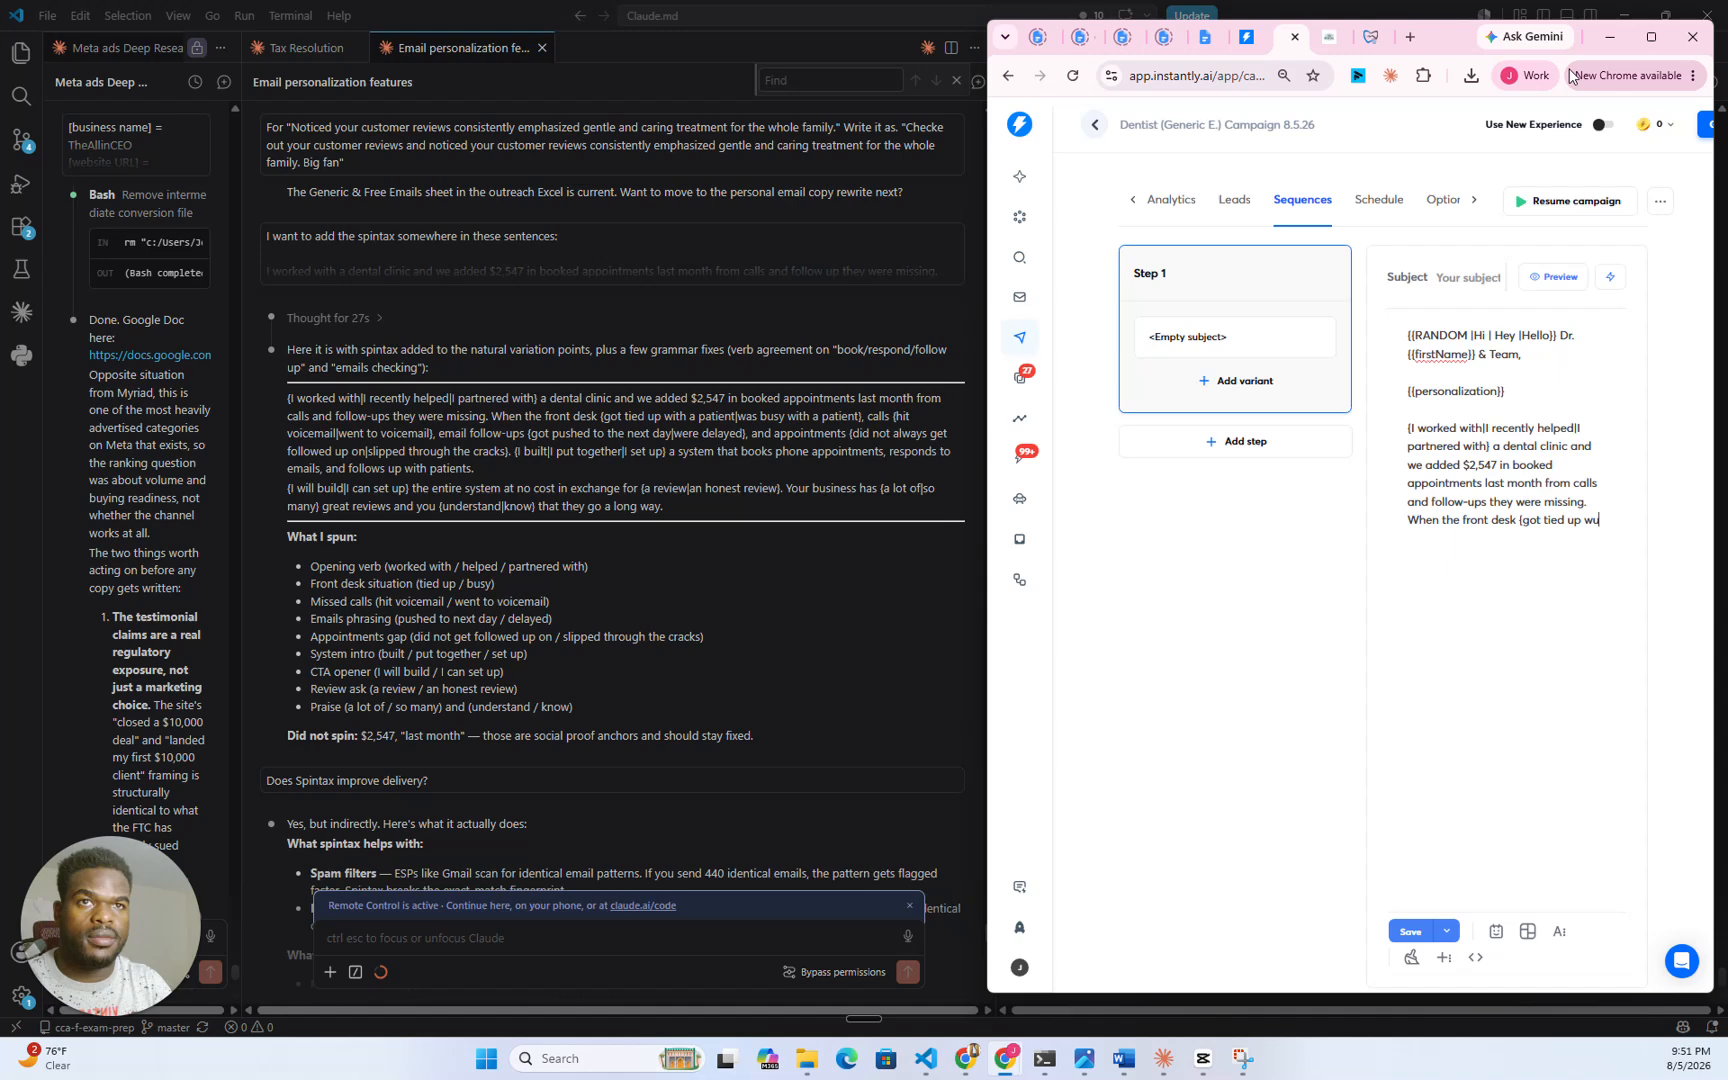
key(BackSpace)
text(ith a patie)
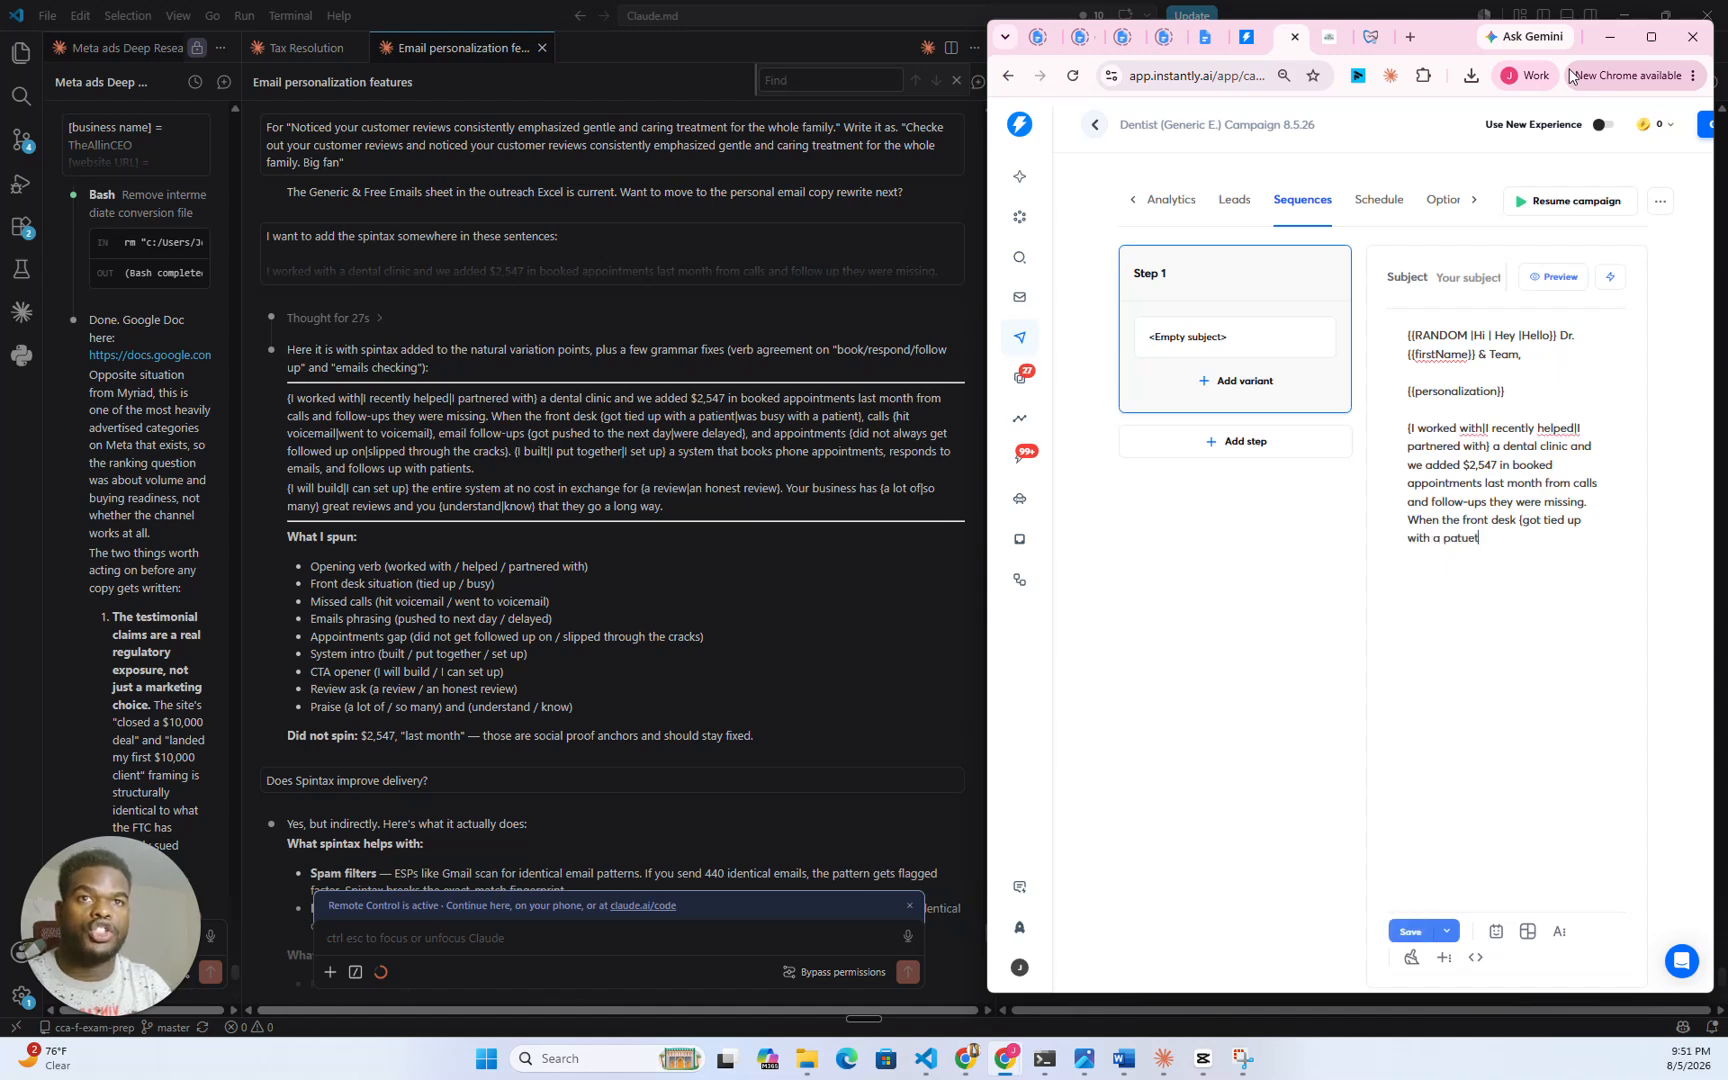
text(nt)
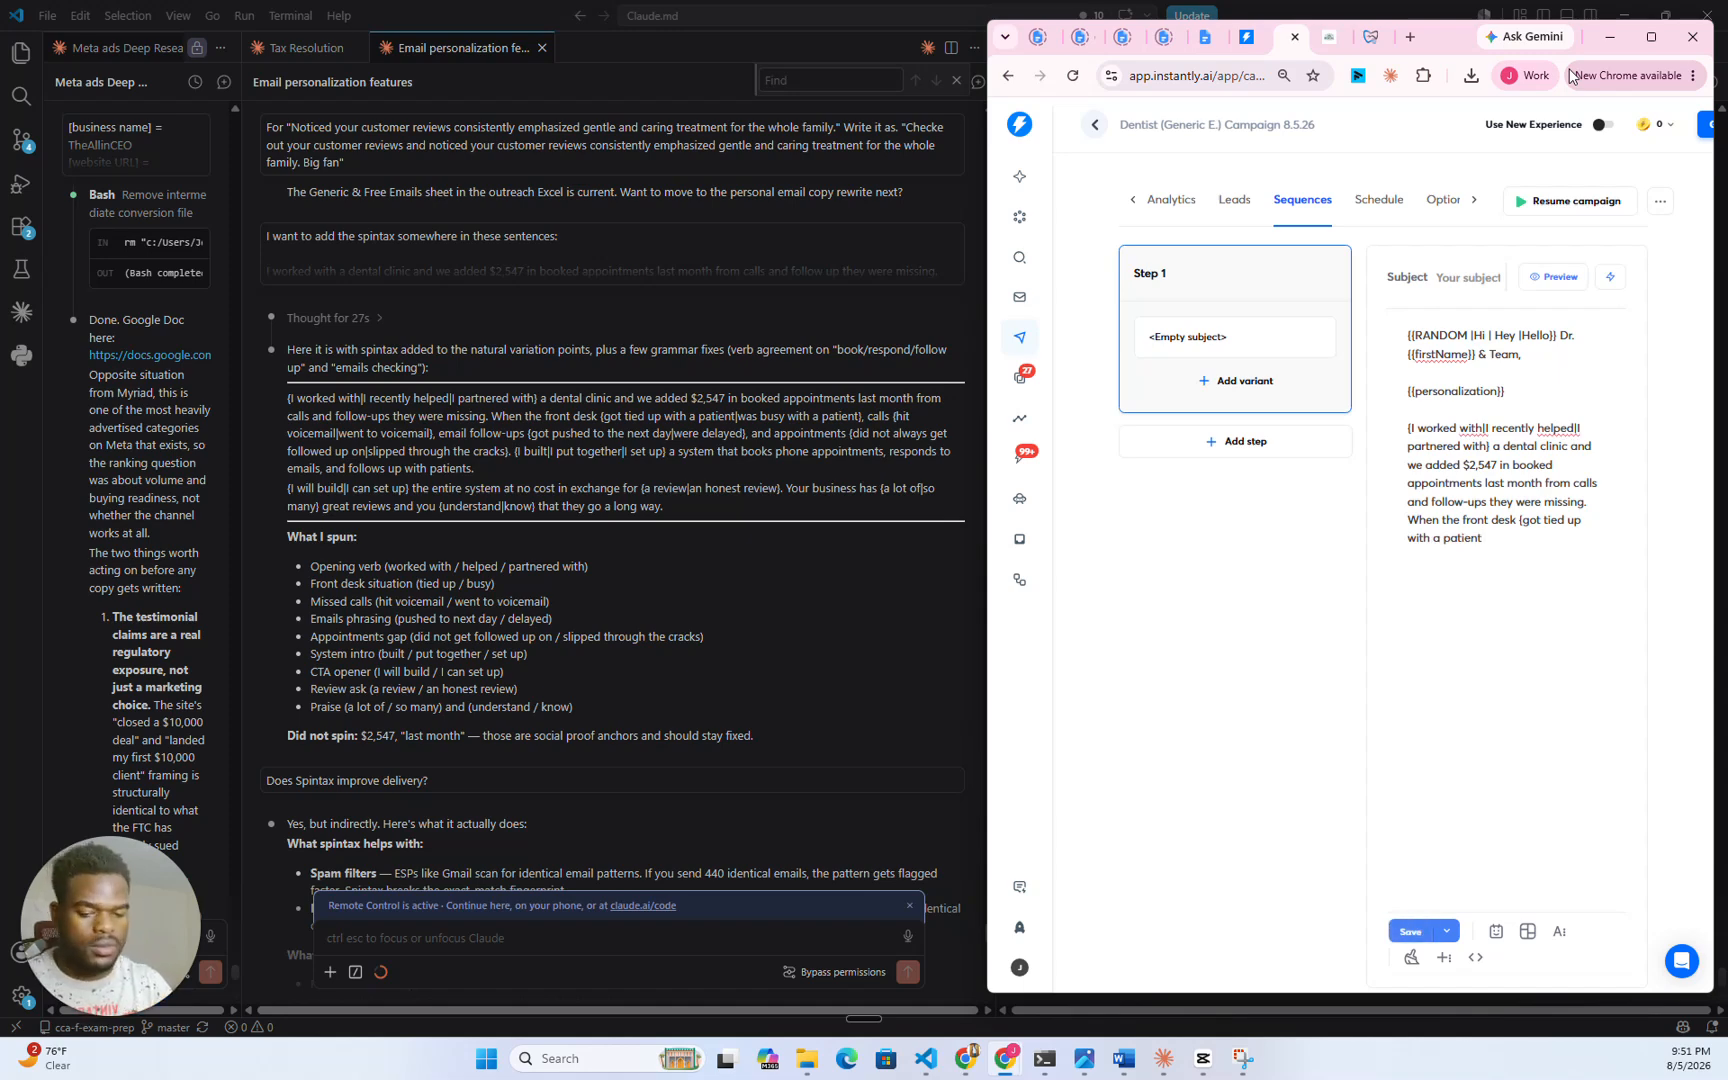
key(BackSpace)
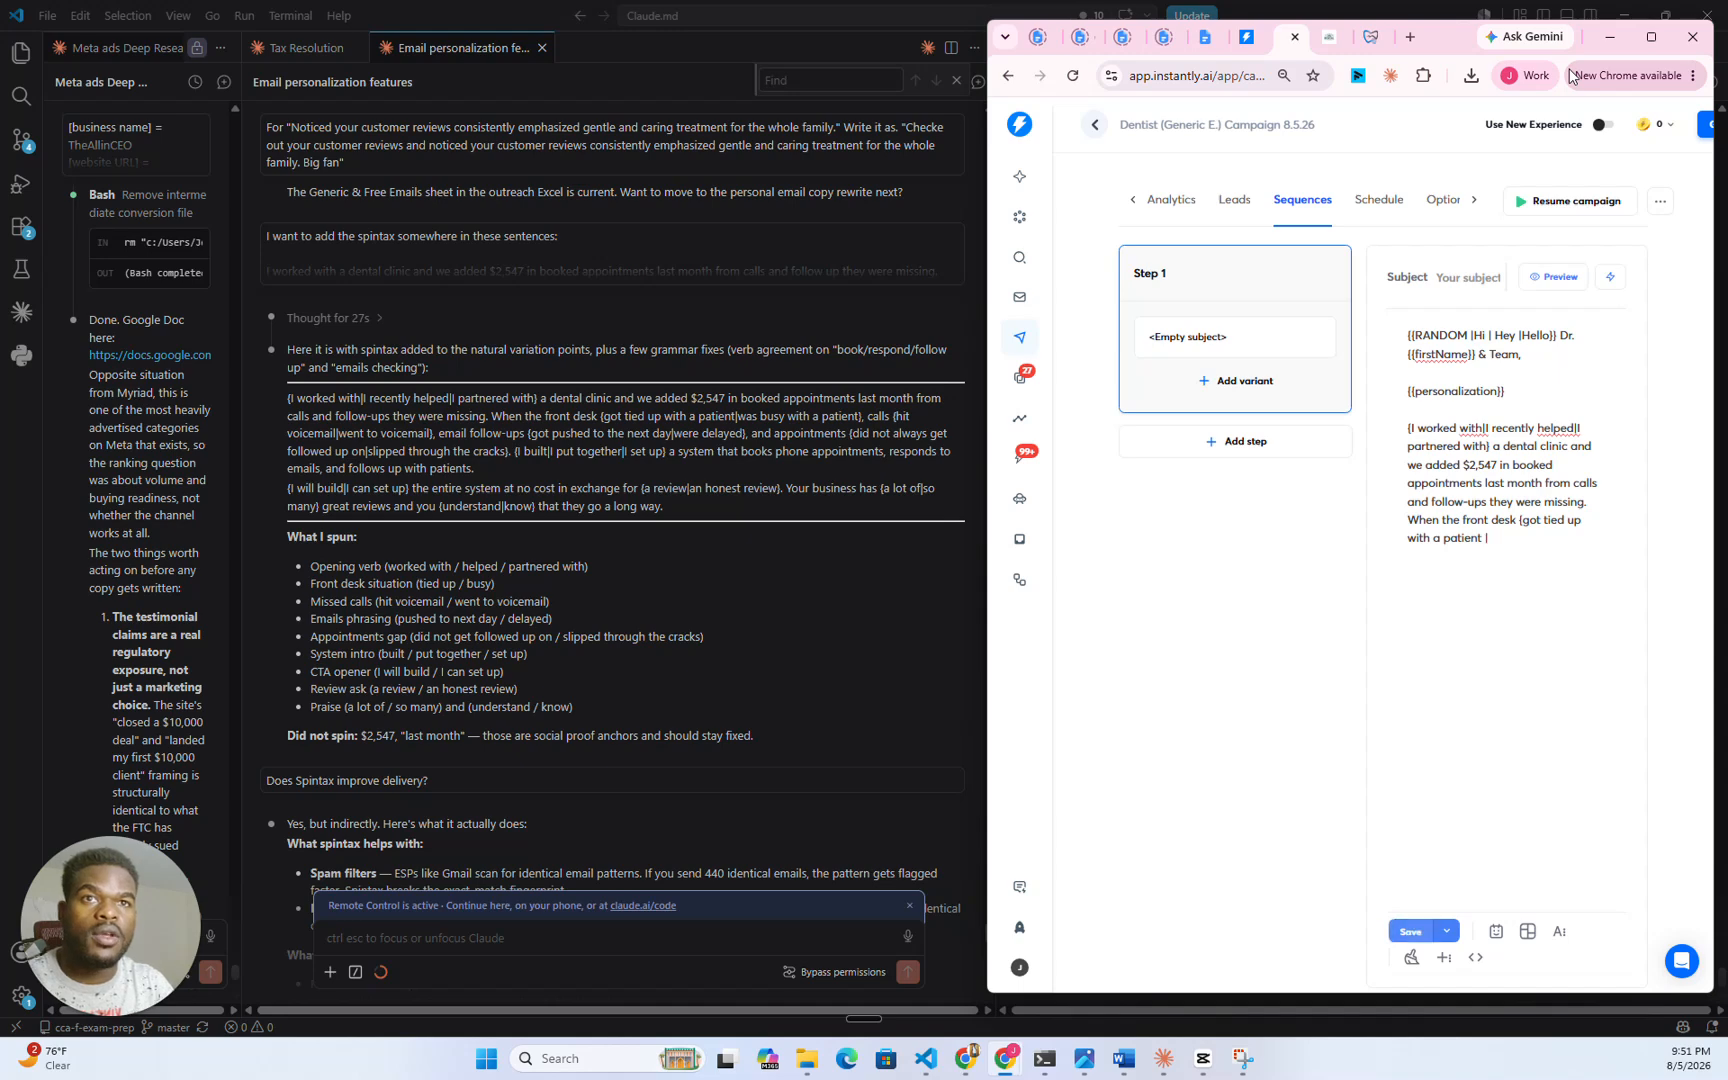
- Add the alternative '|was busy with a patient' and the closing brace to complete the front desk spintax group
text(|)
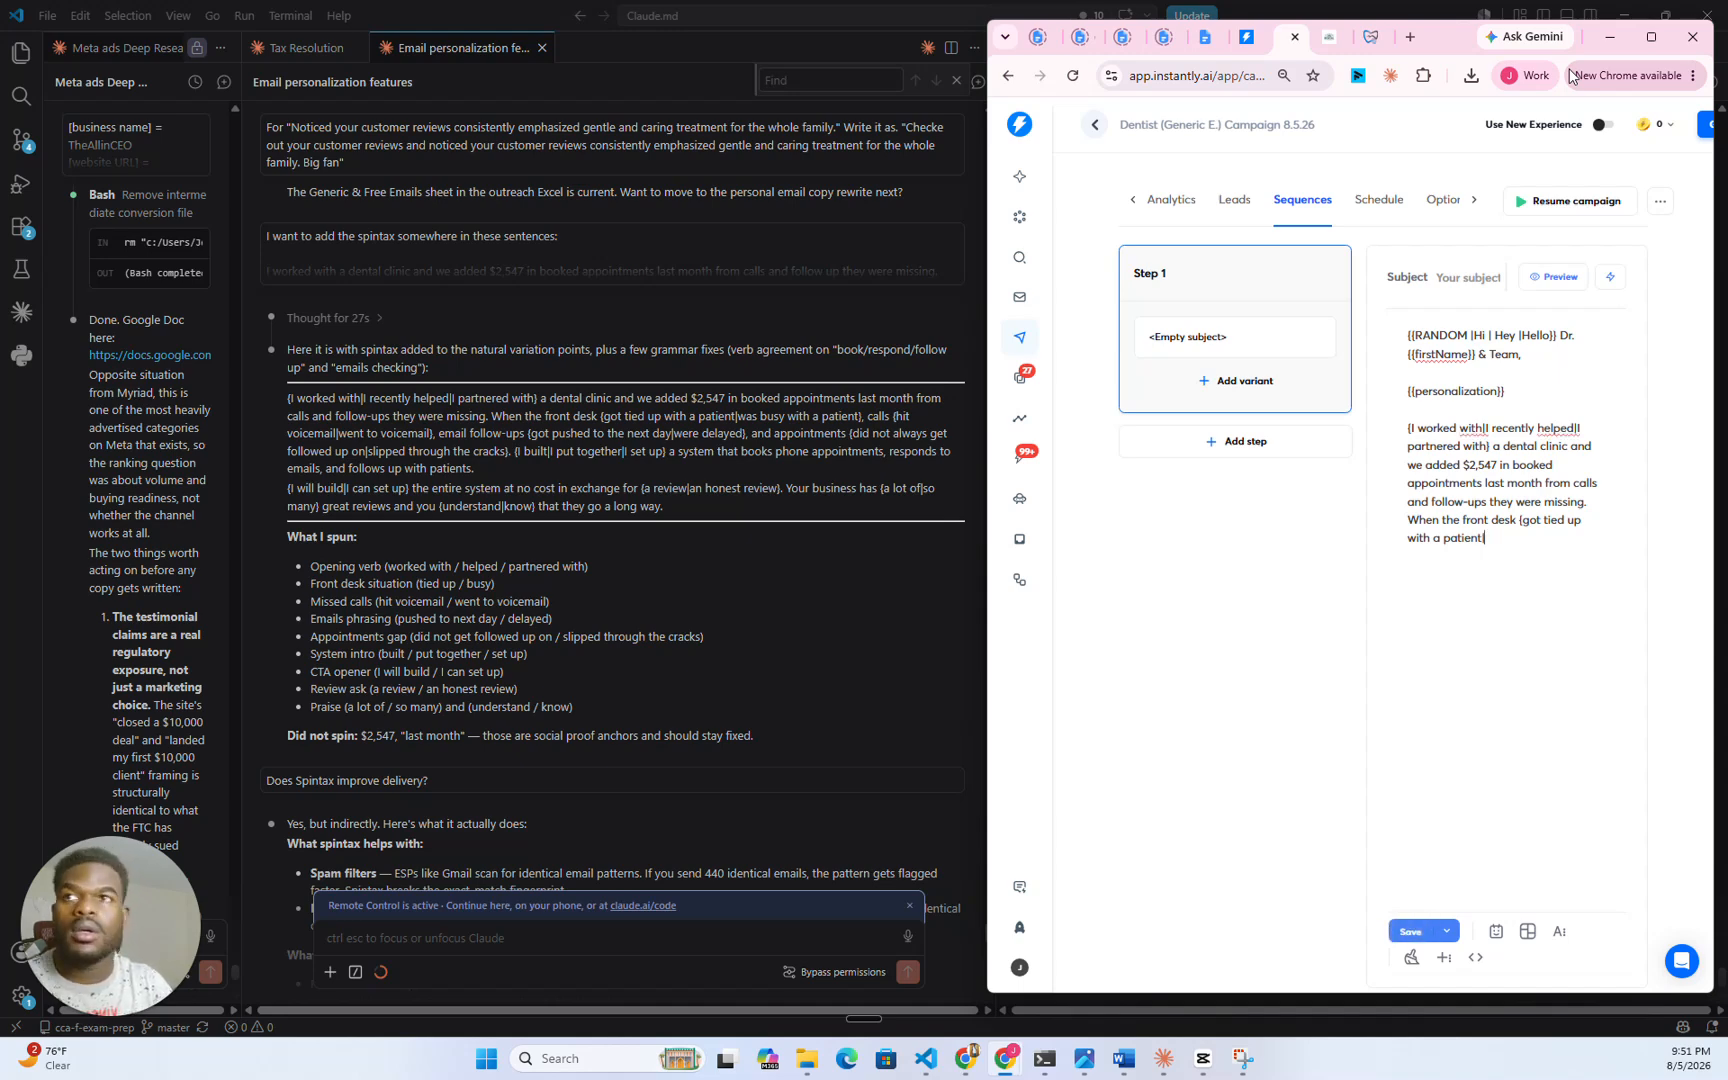
text(was)
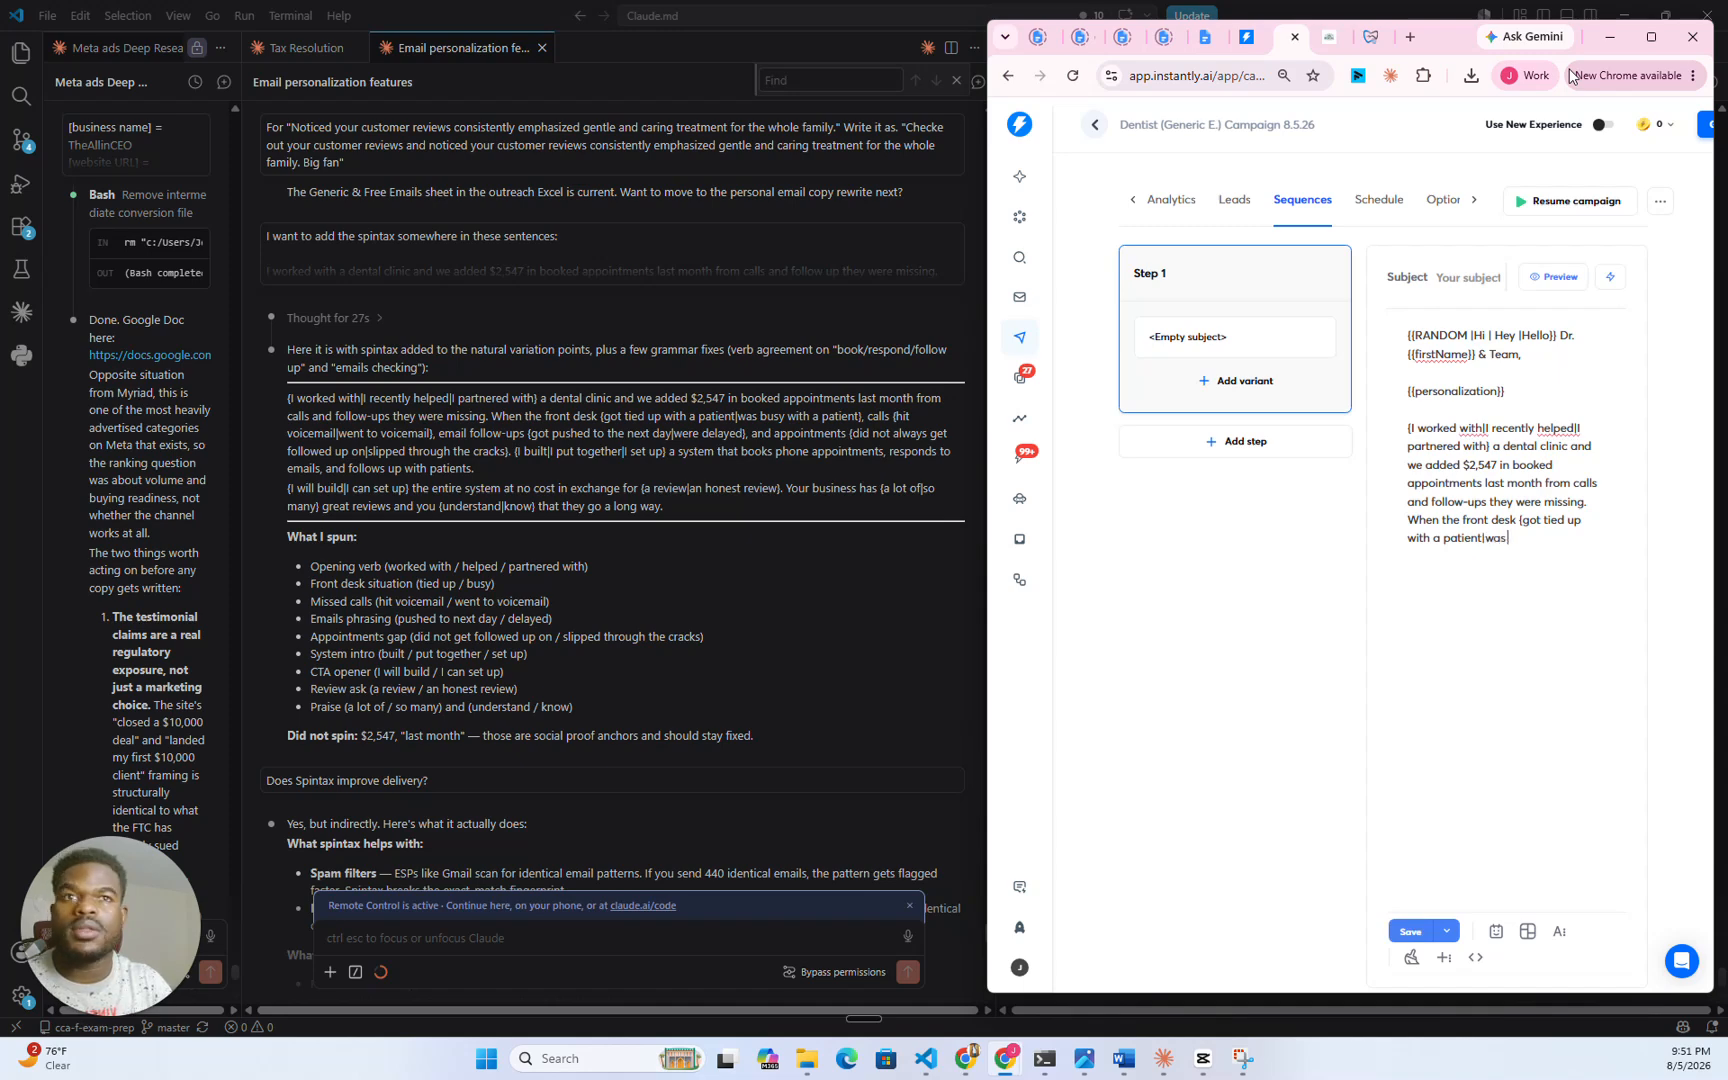
text( busy w)
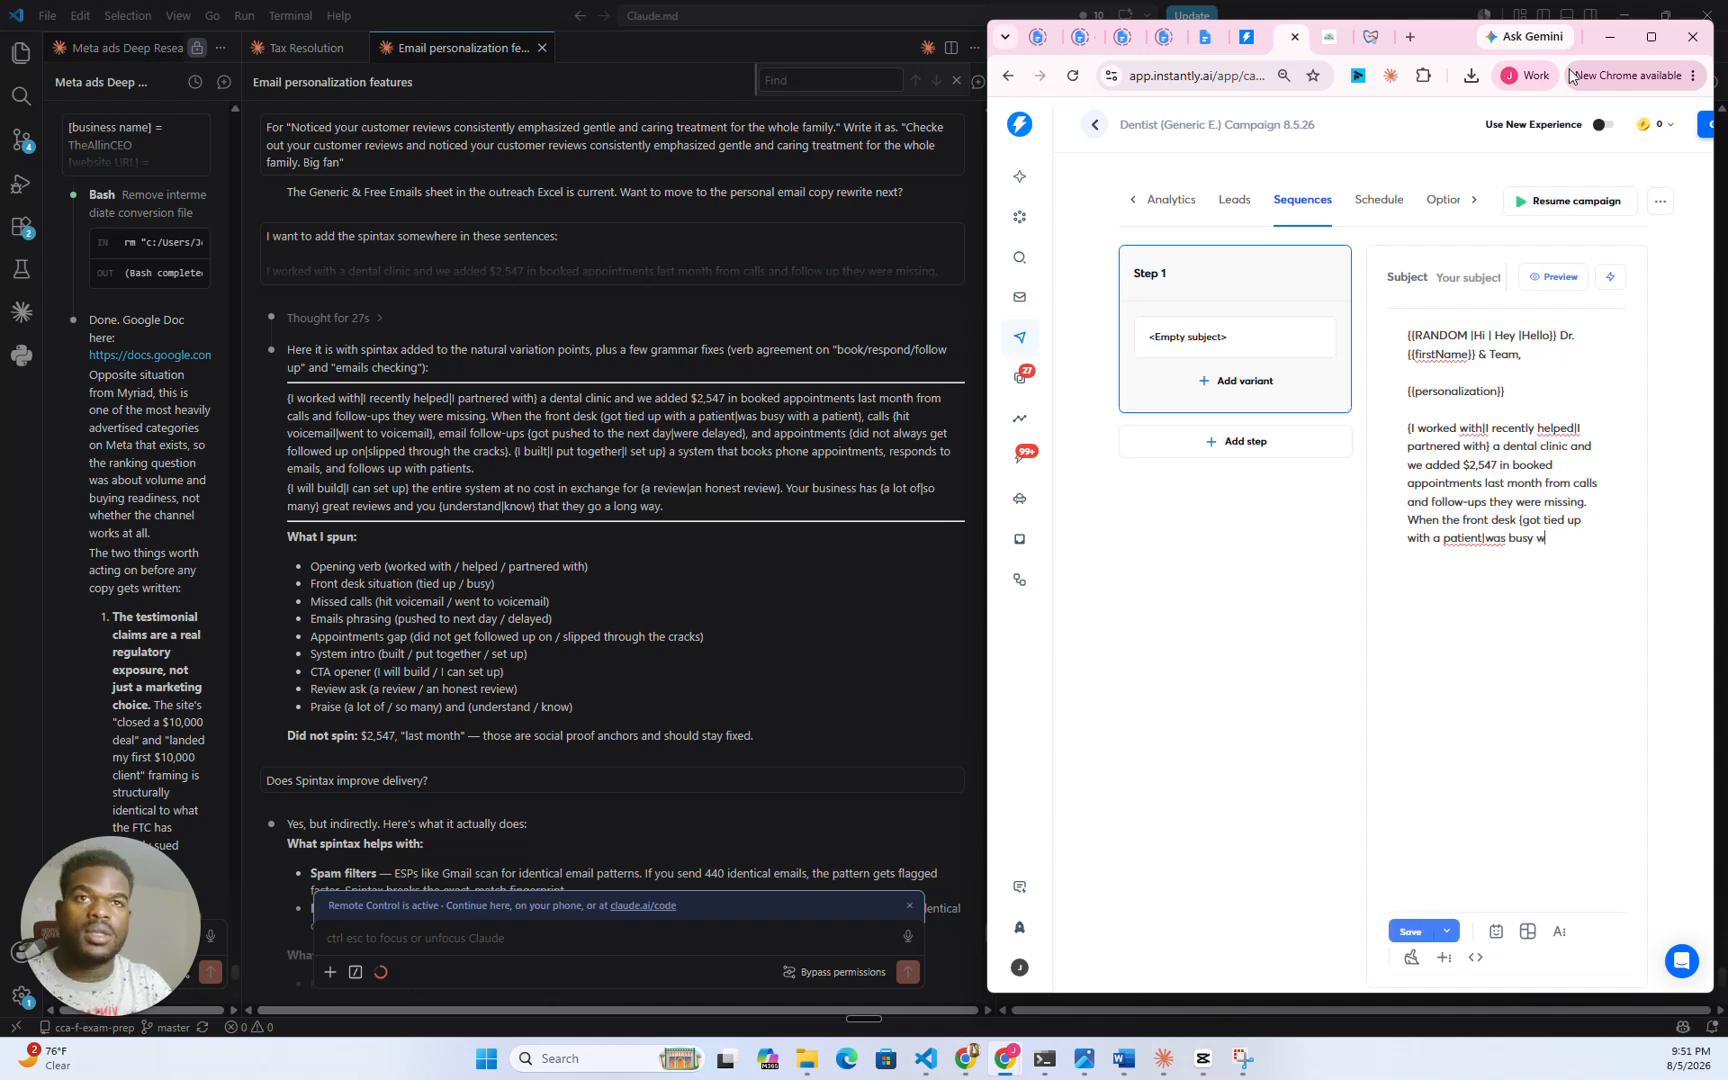
text(ith a patu)
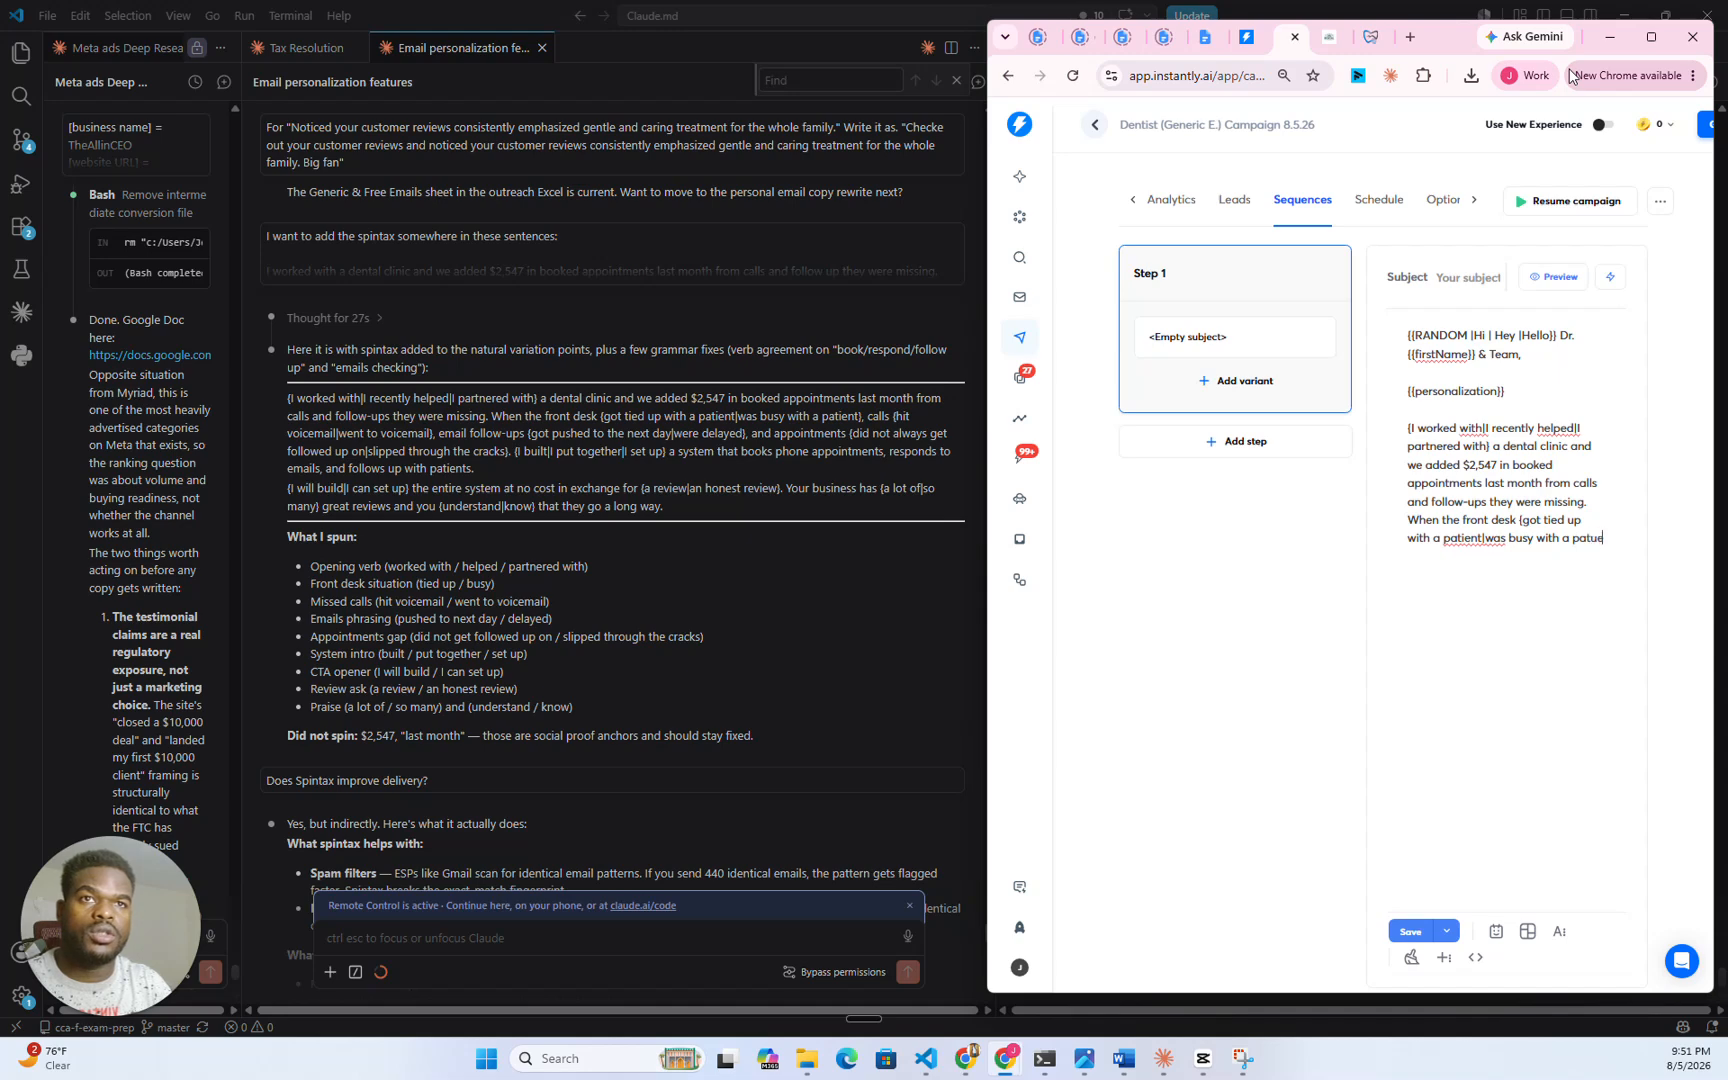
key(BackSpace)
text(ient)
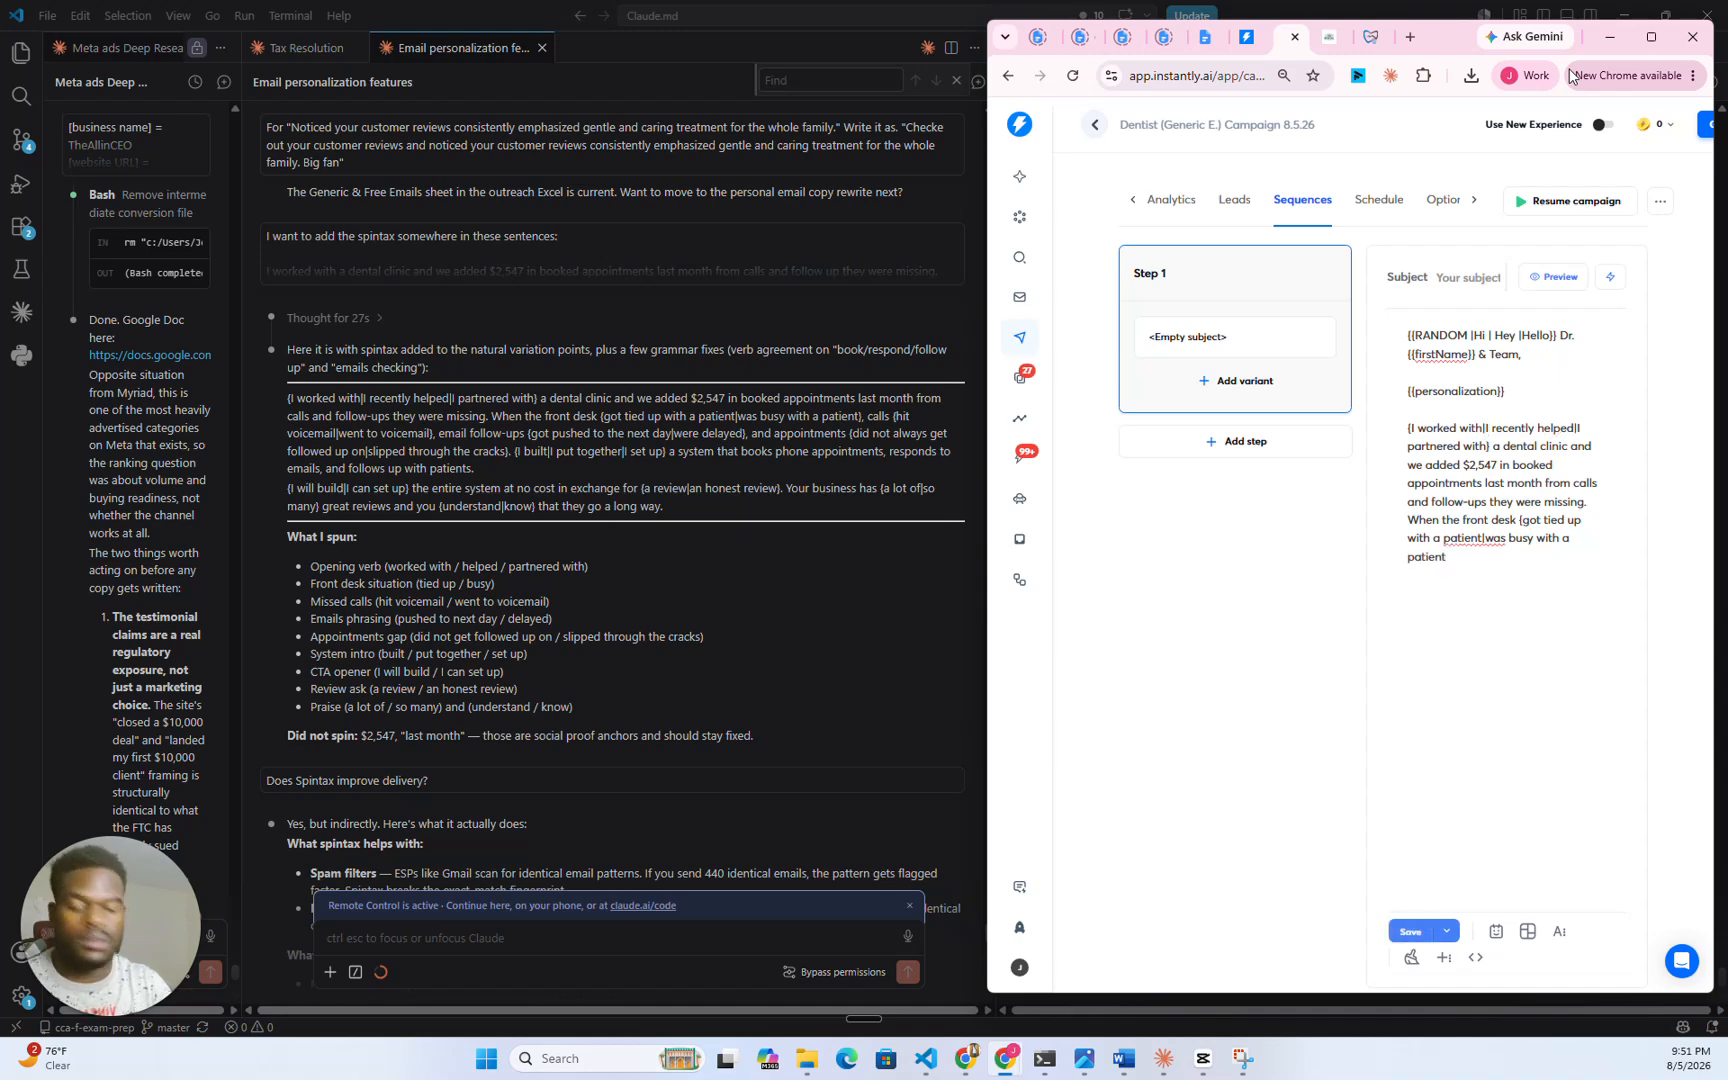
text(})
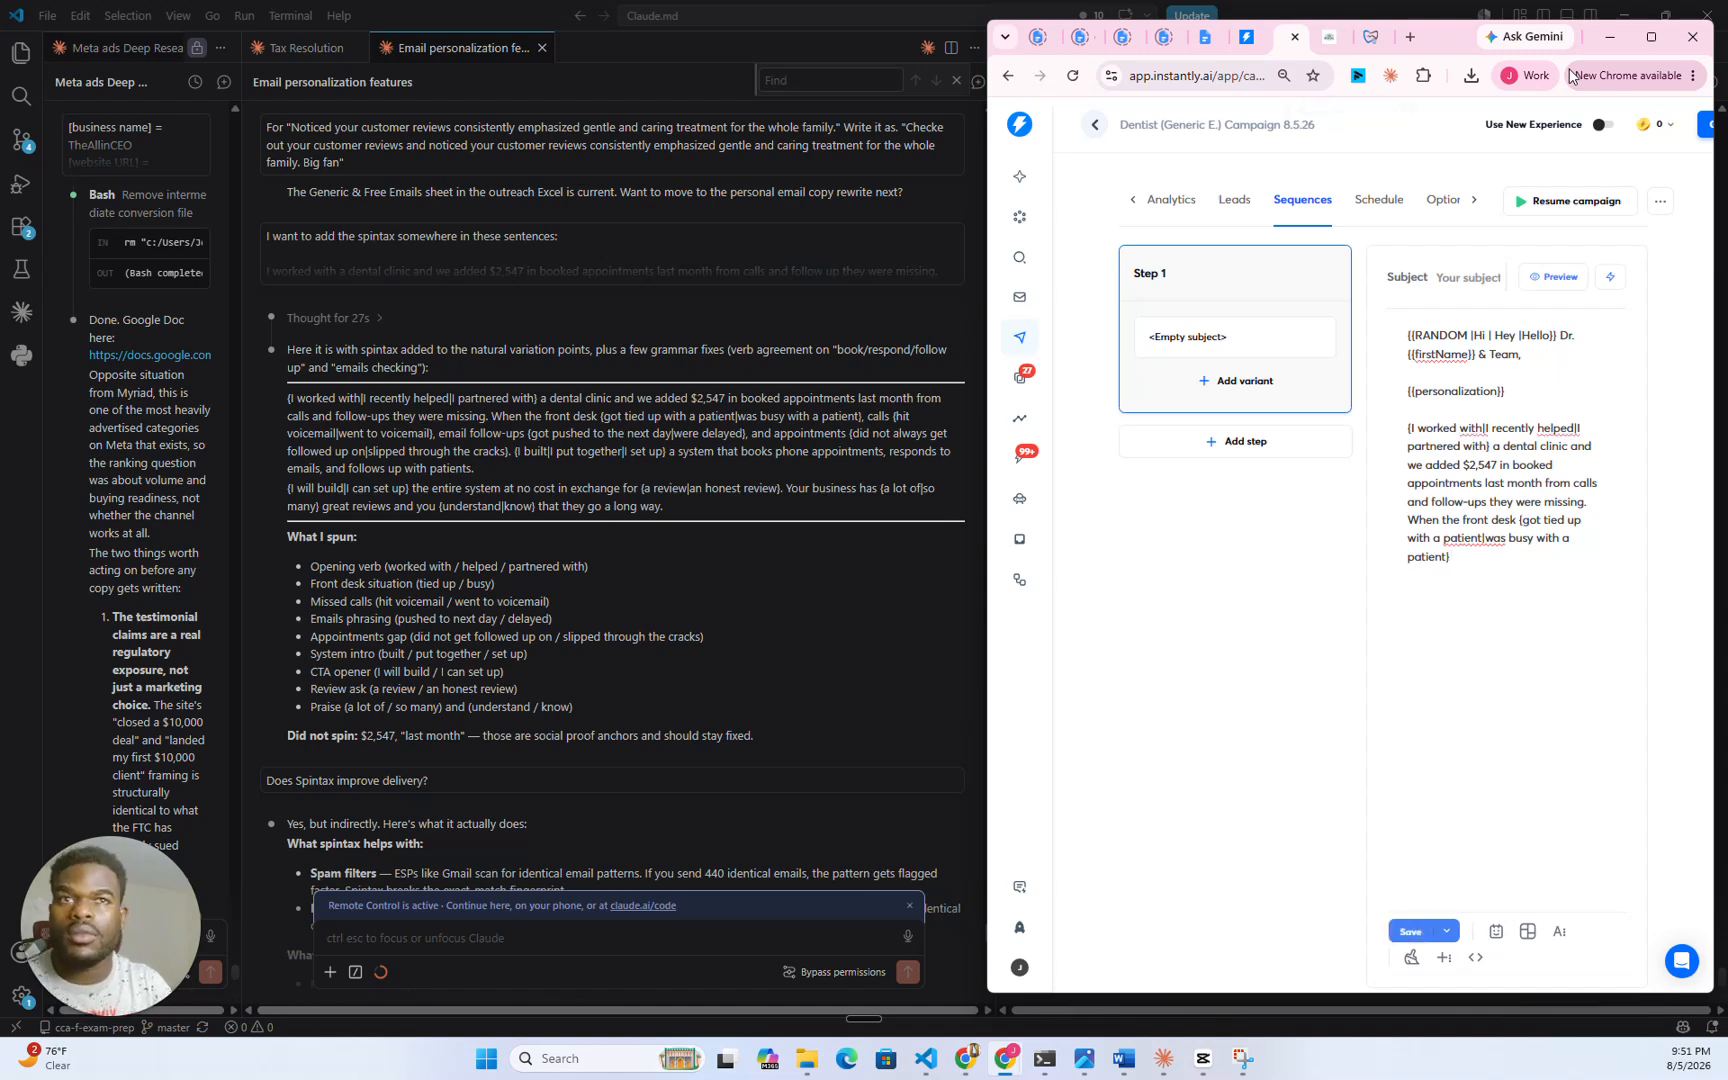
- Continue the sentence with ', calls {hit voicemail|went to voicemail}'
text(, calls)
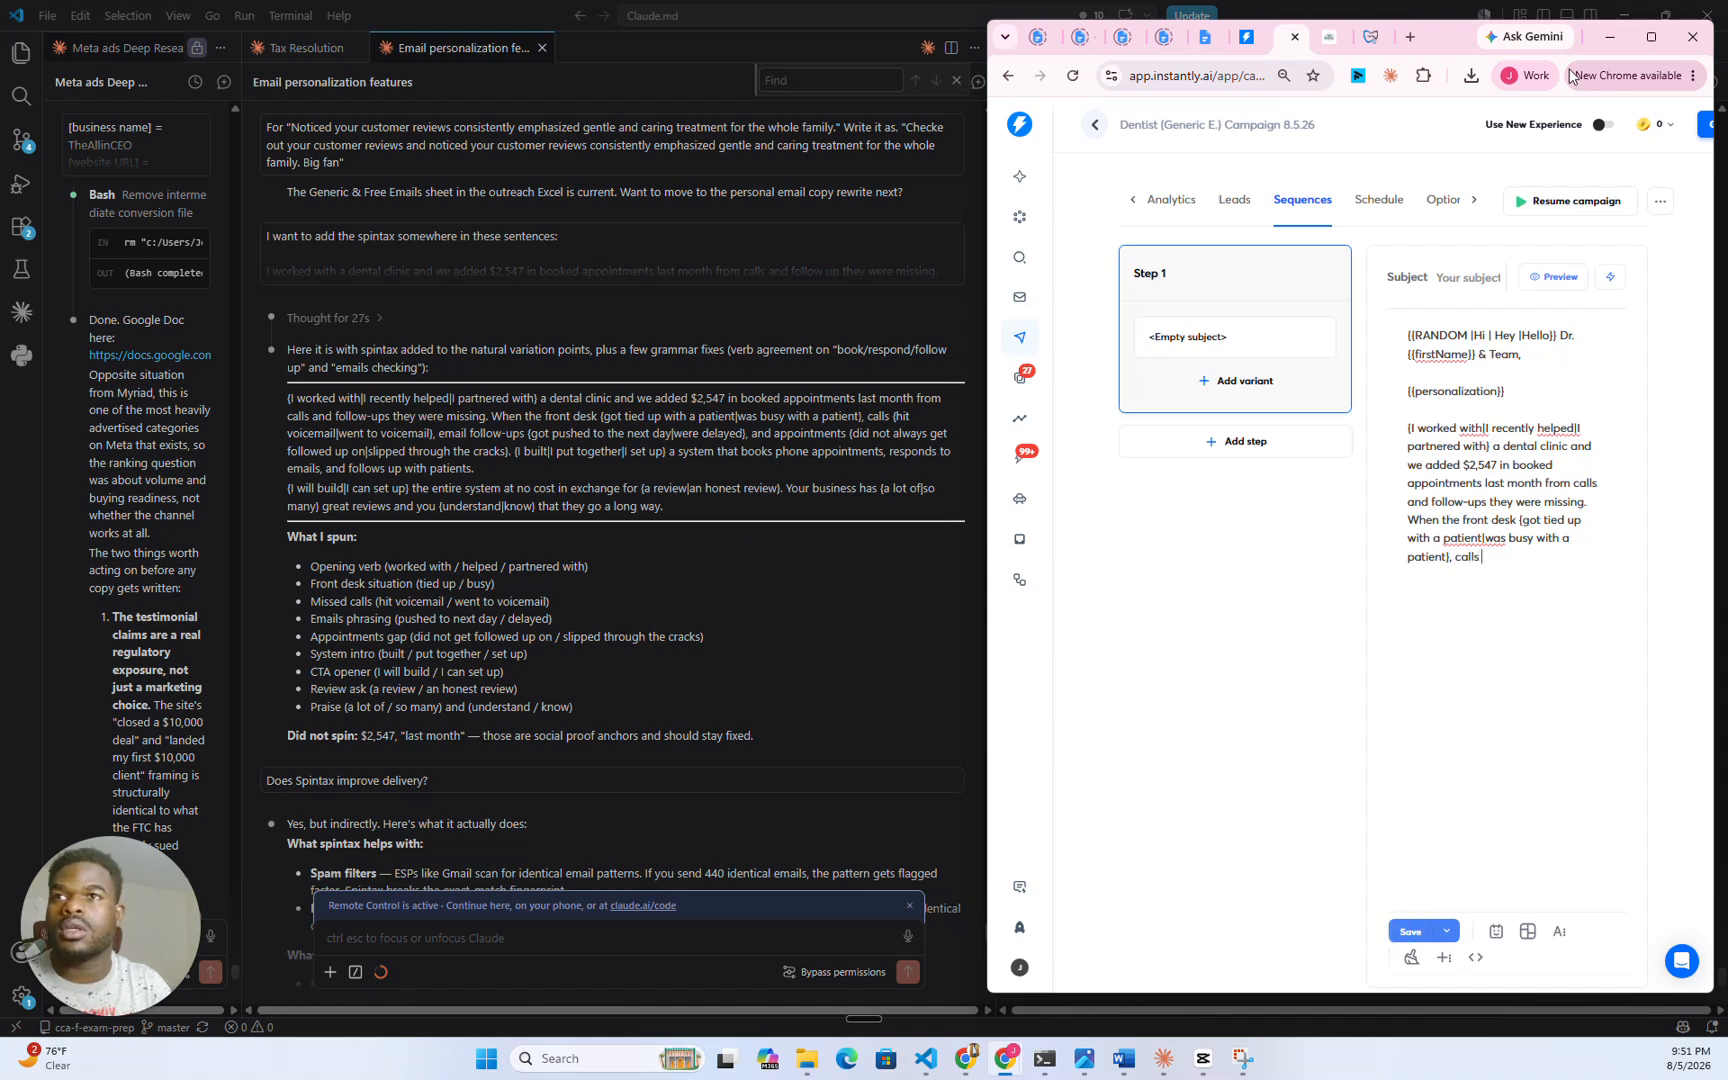
text( {hit)
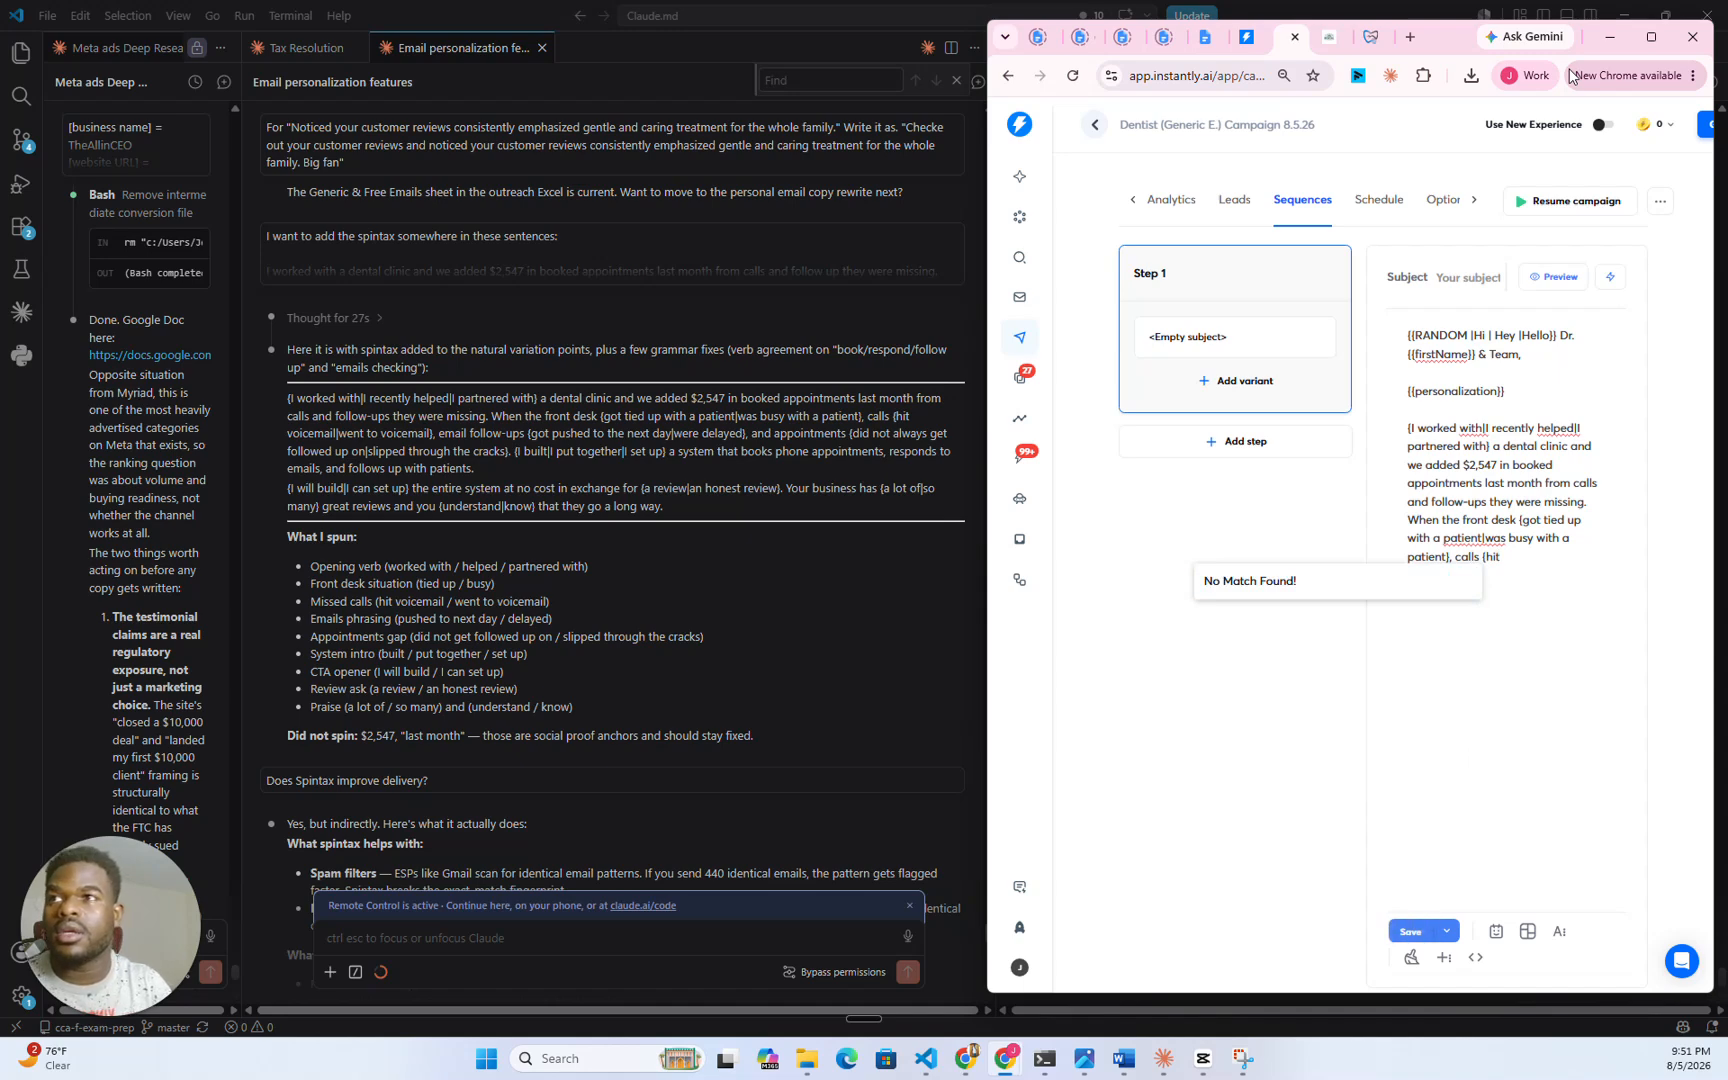
text( voicemail)
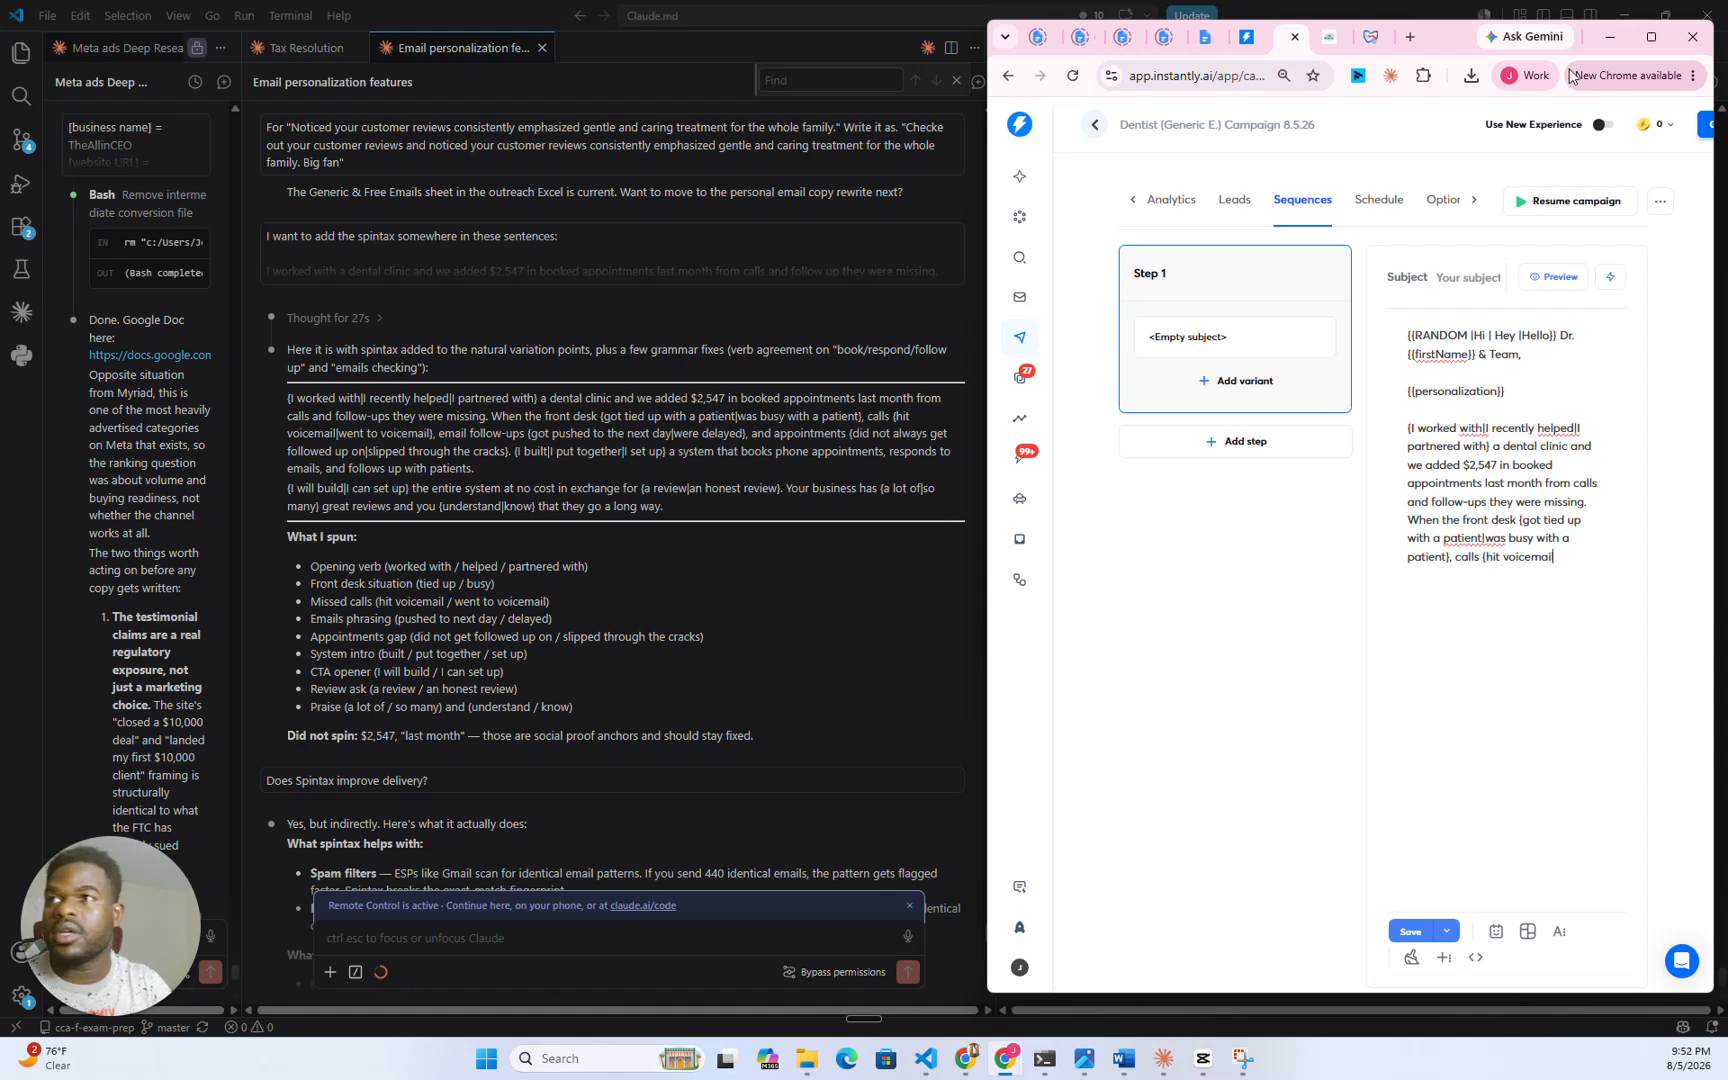
text(|)
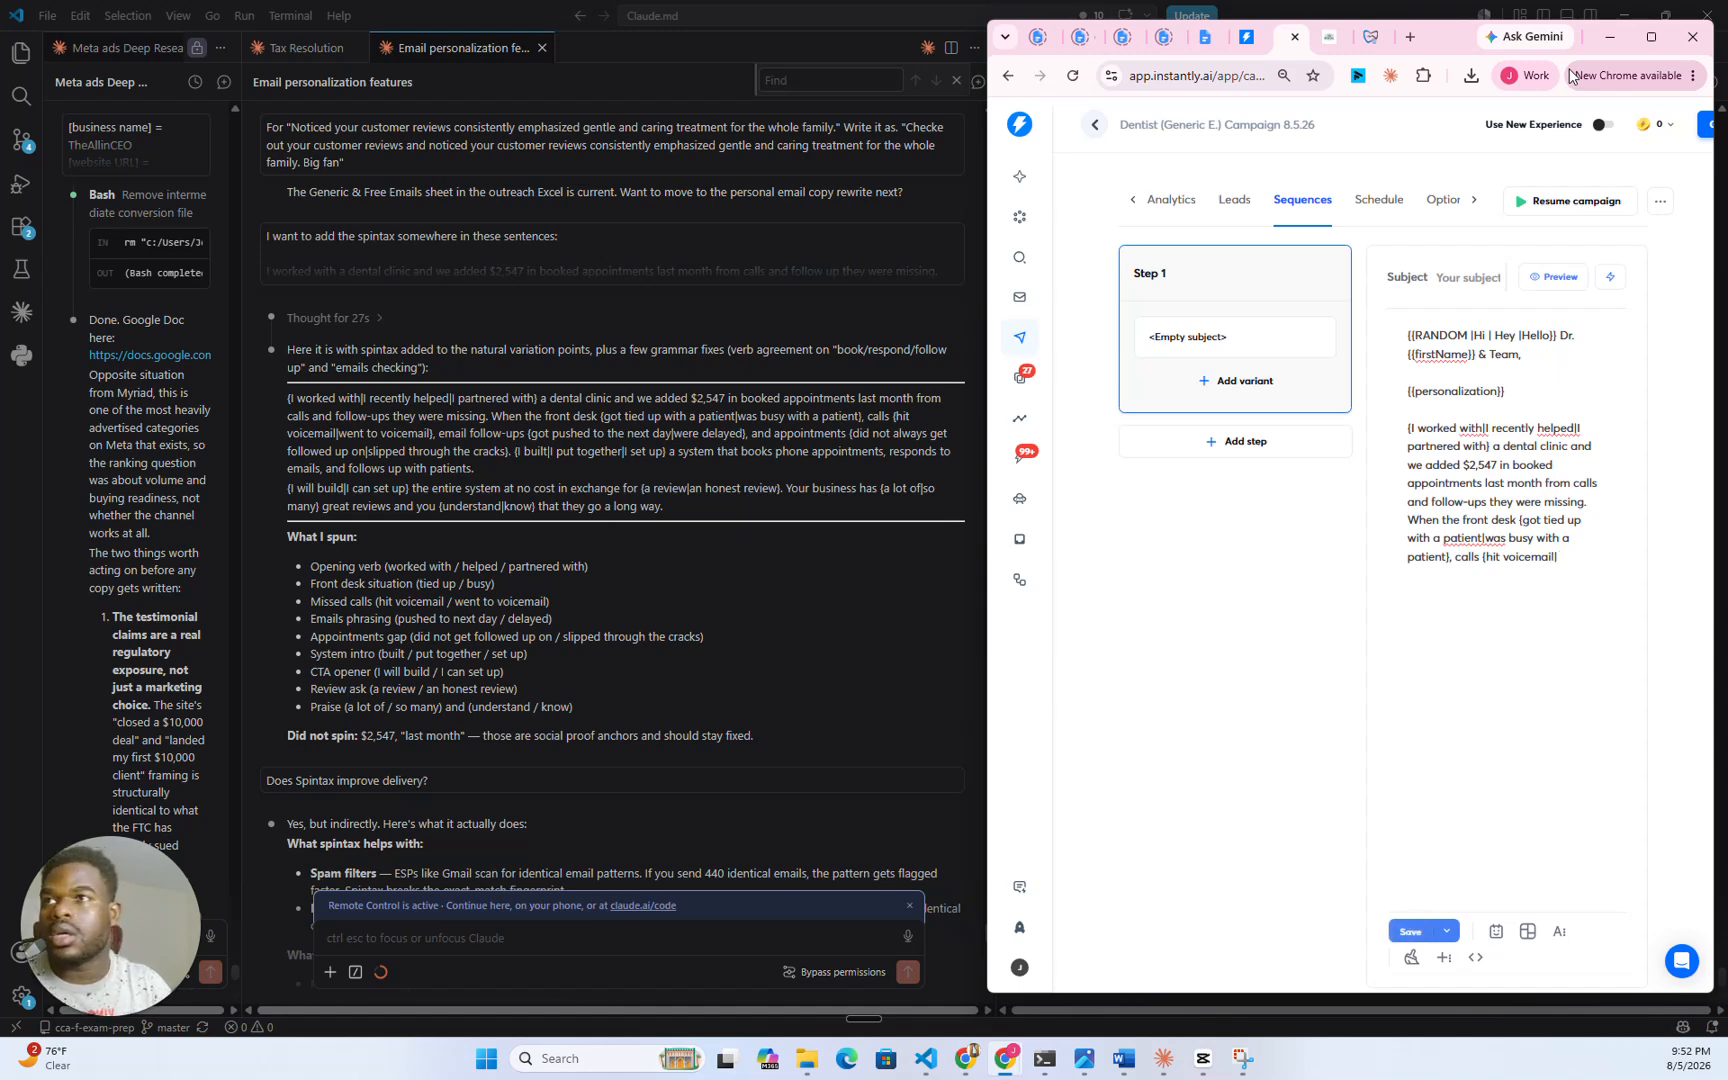
text(went to)
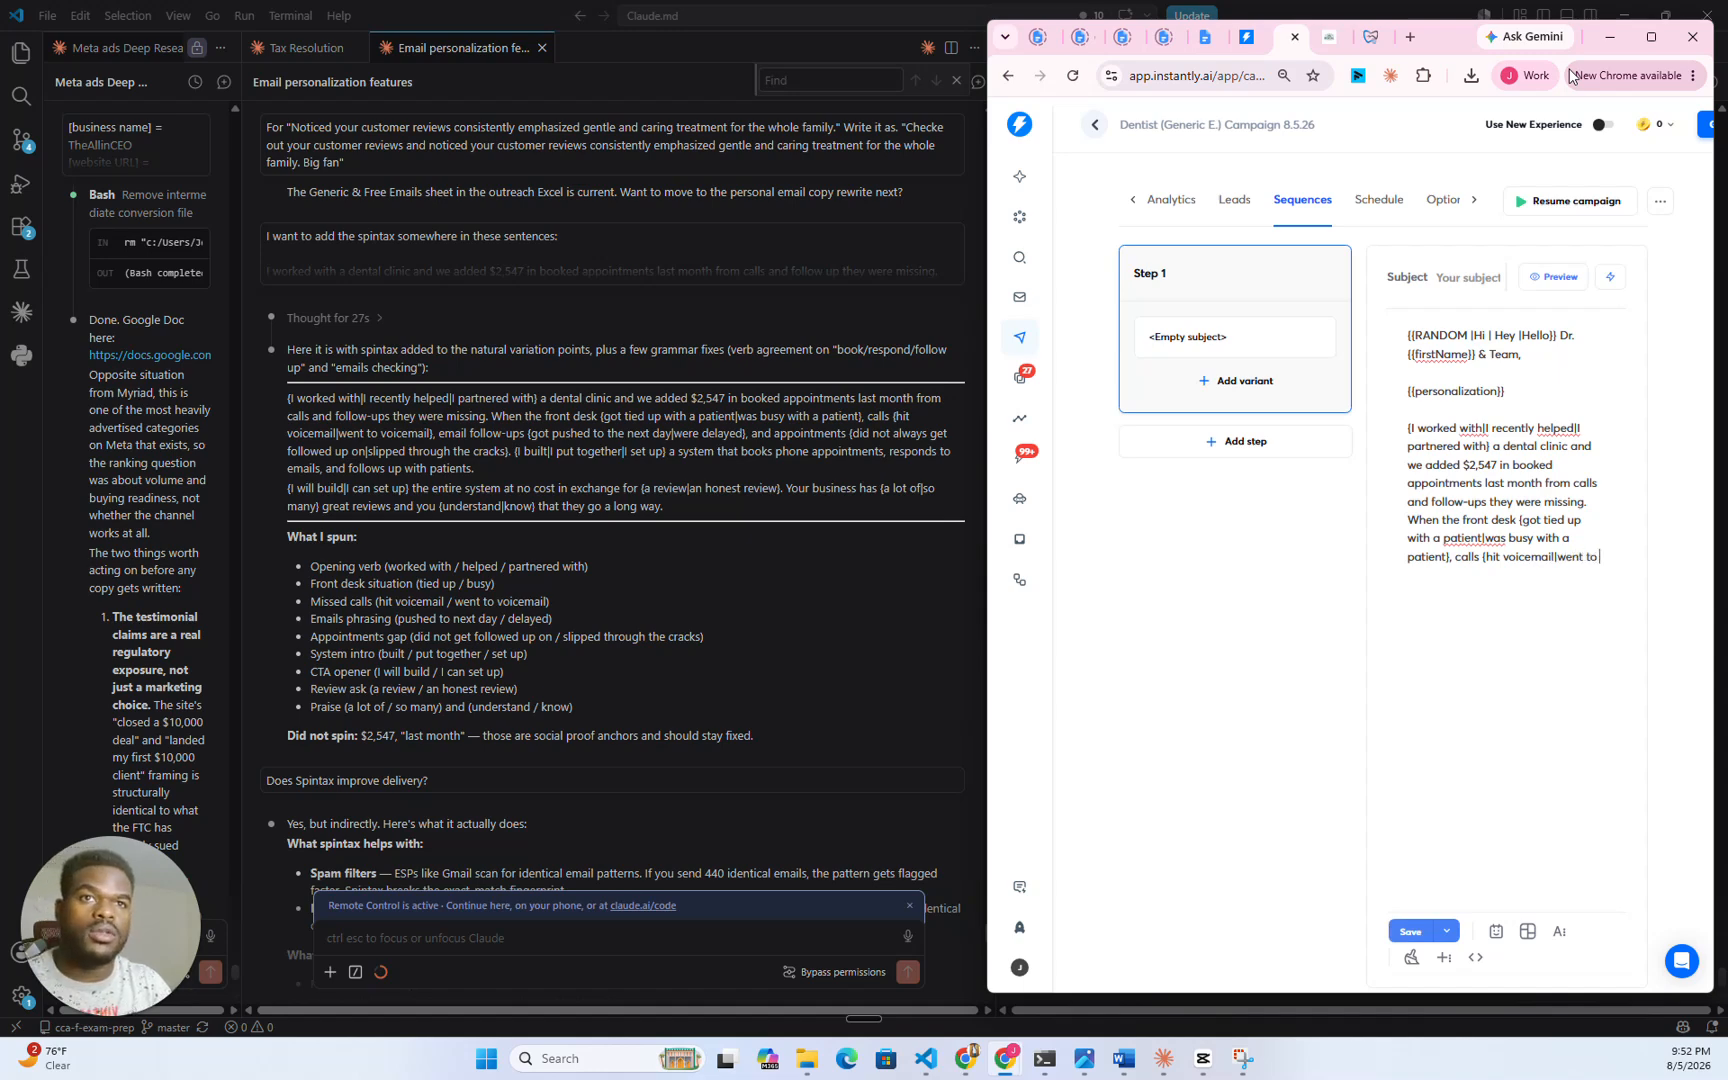
text( voicemail)
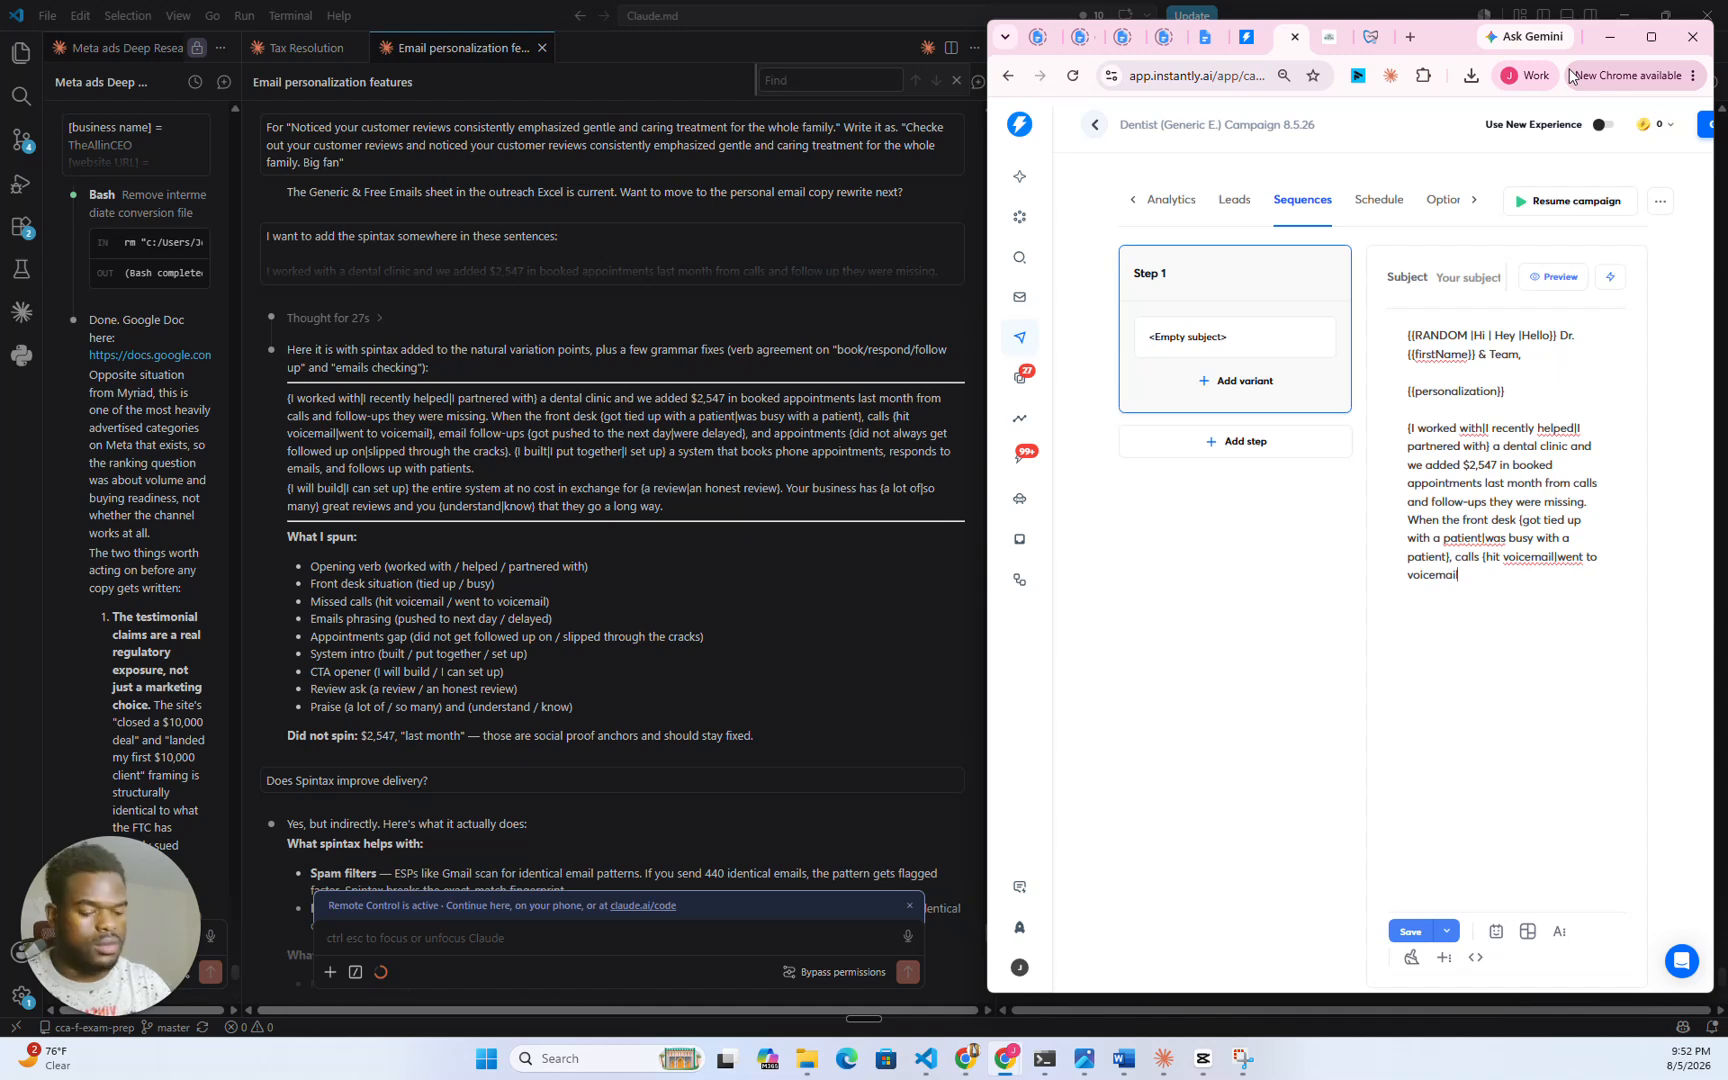
text(})
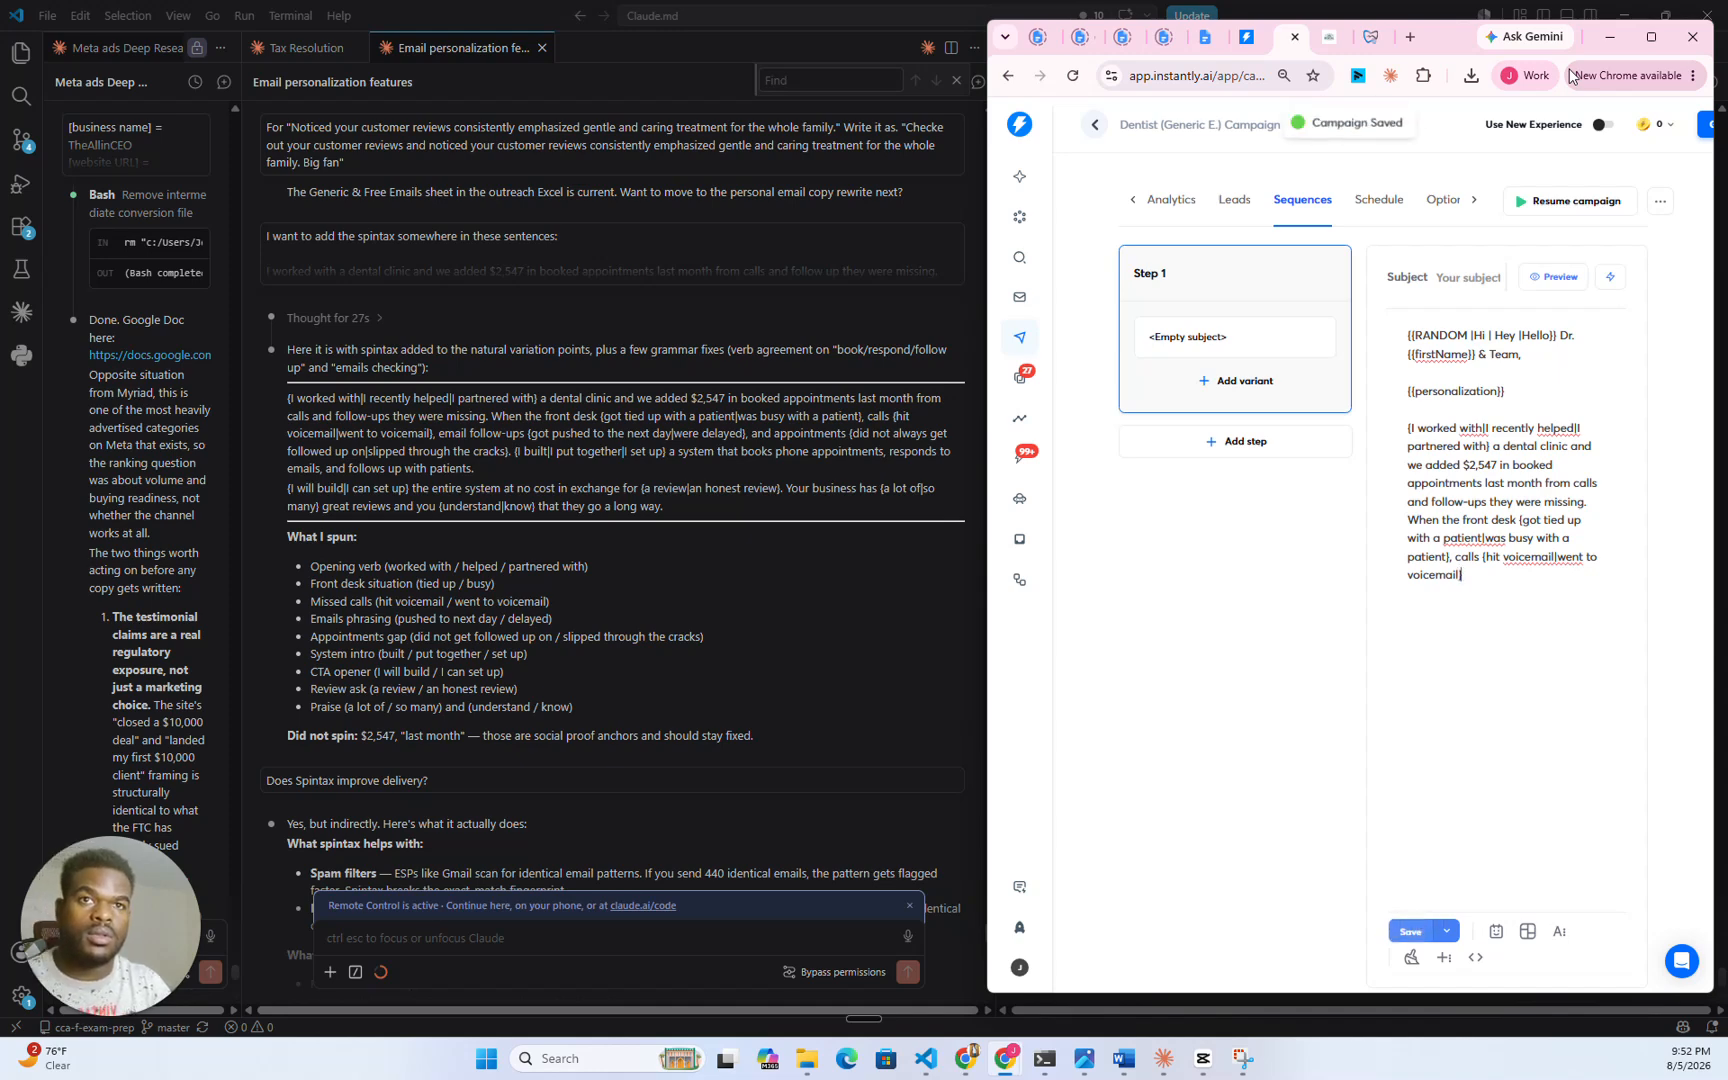
- Continue the sentence with ', email follow-ups' and open a spintax group with the first option 'got pushed to the next day'
text(, email)
text( follow-up)
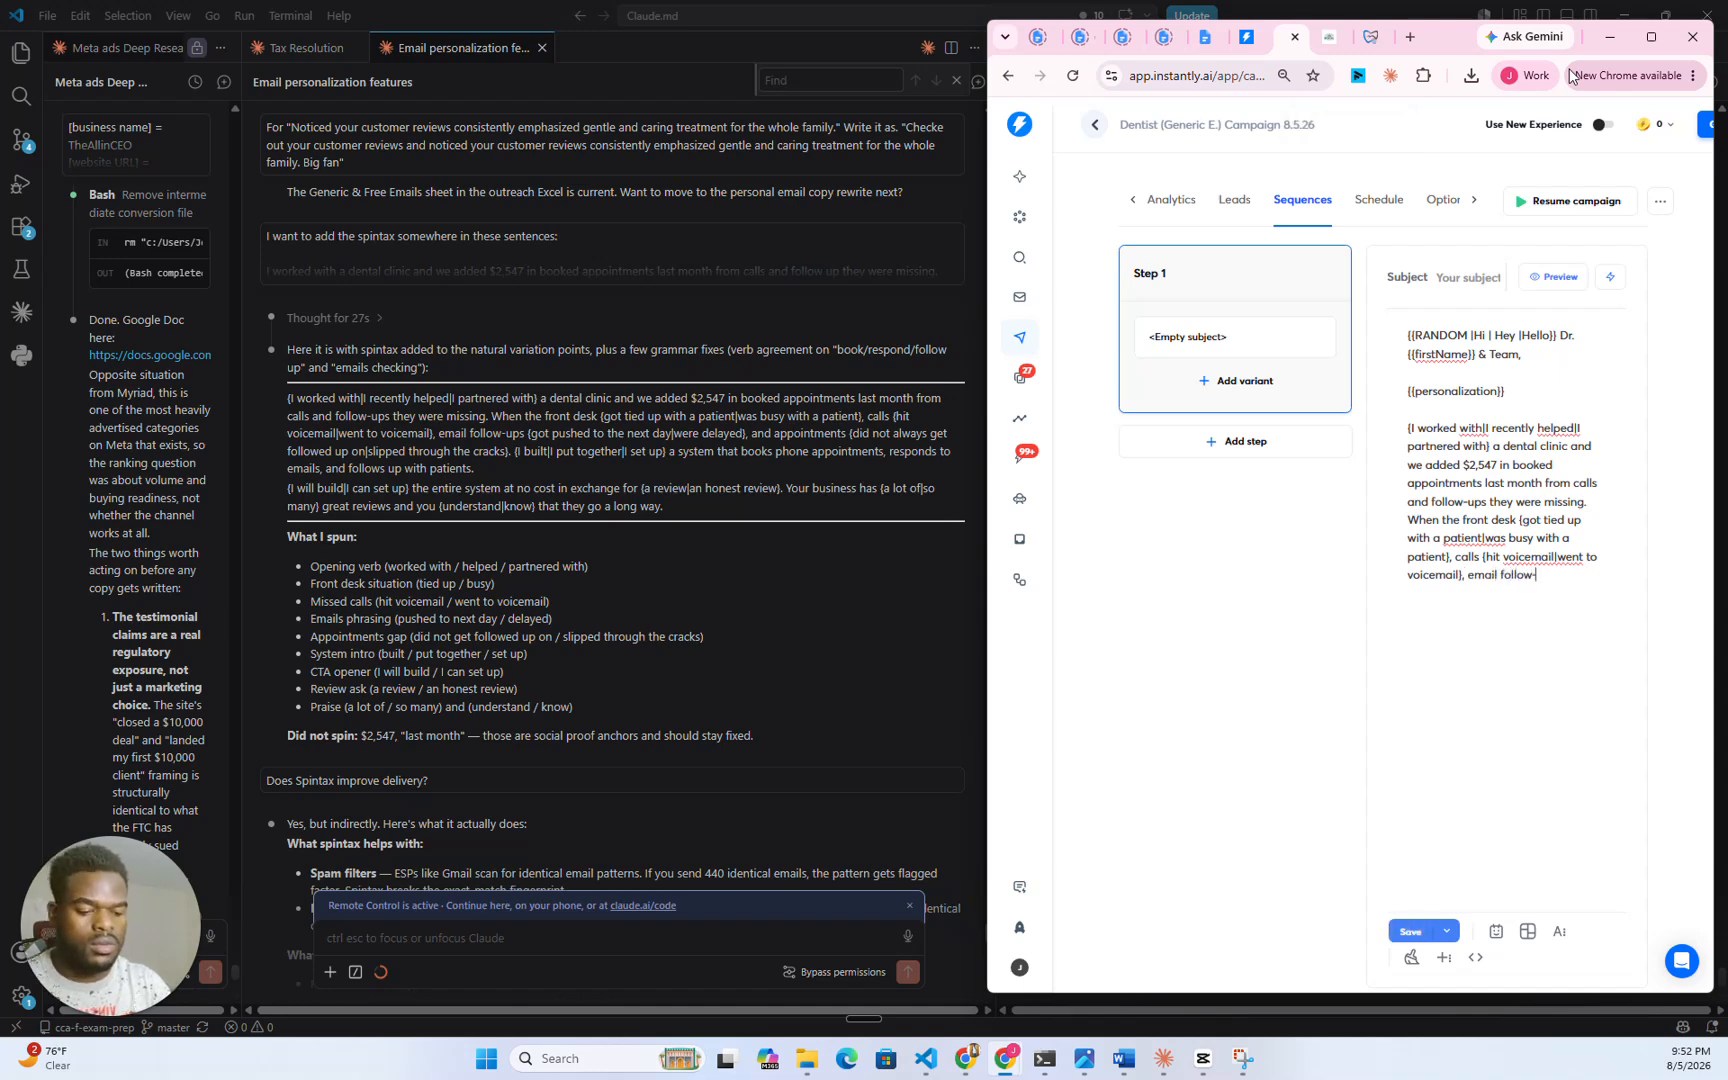
text(s )
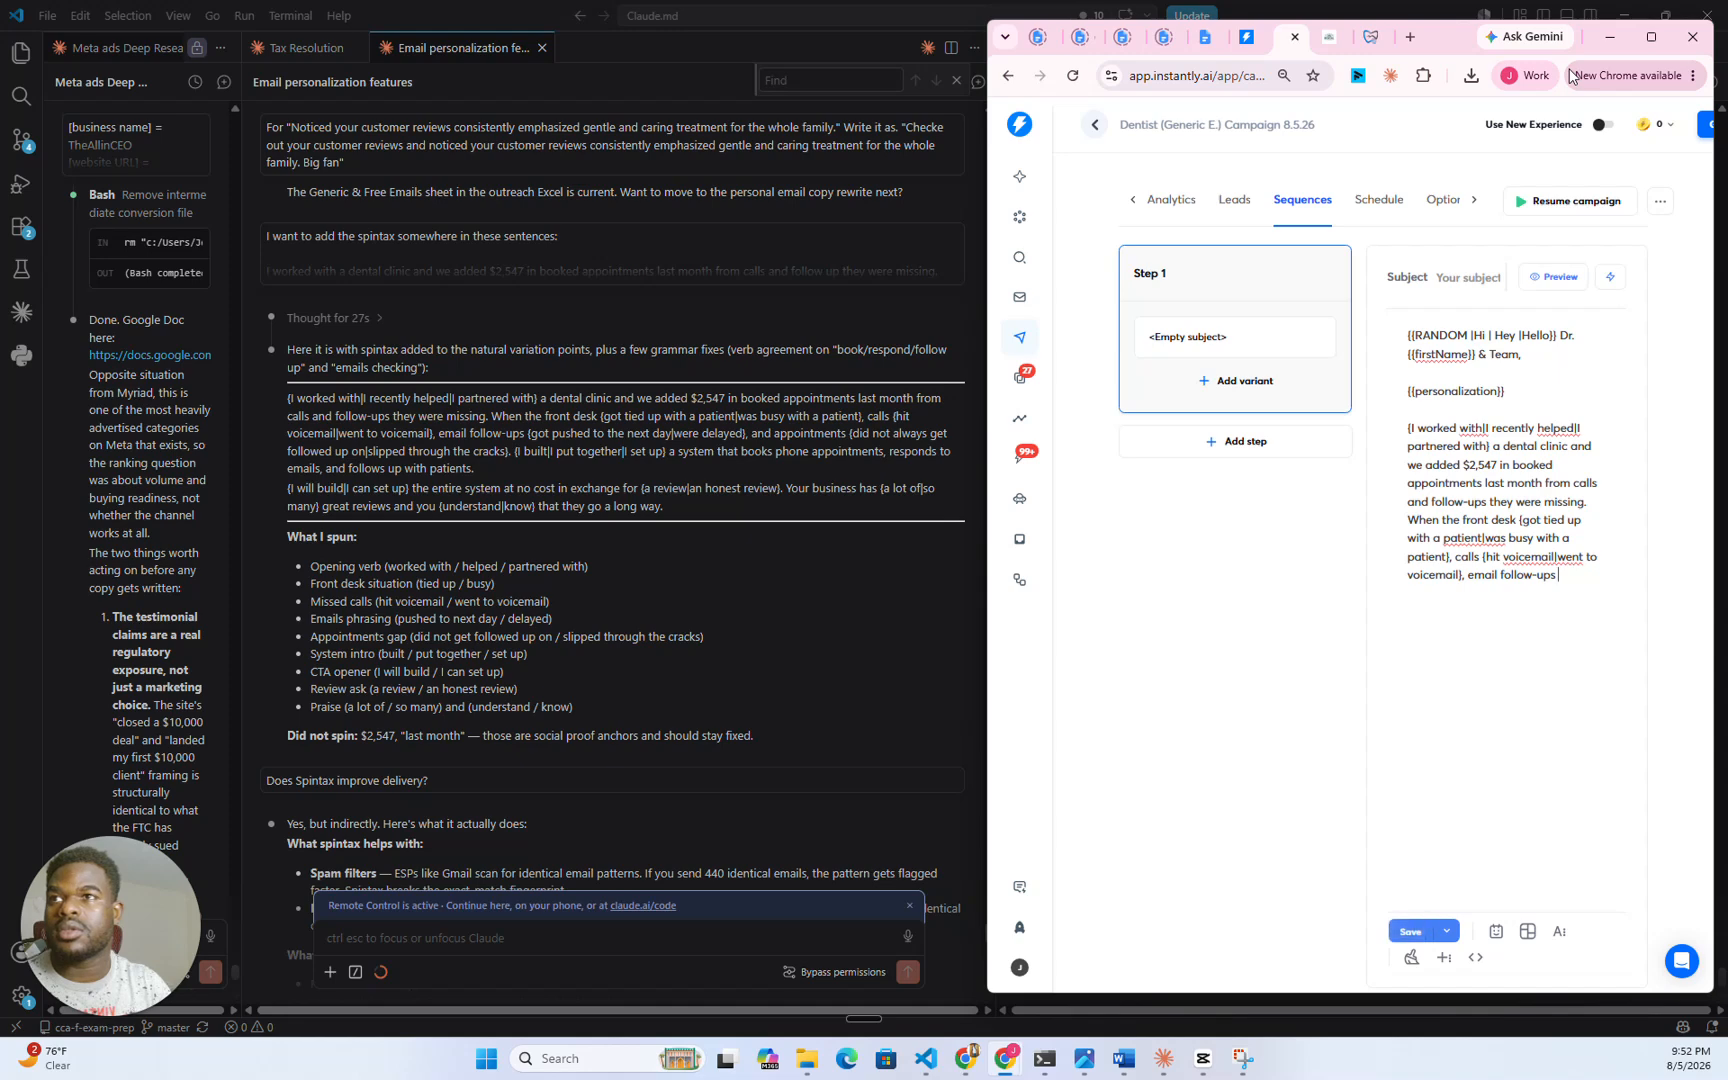
text({got)
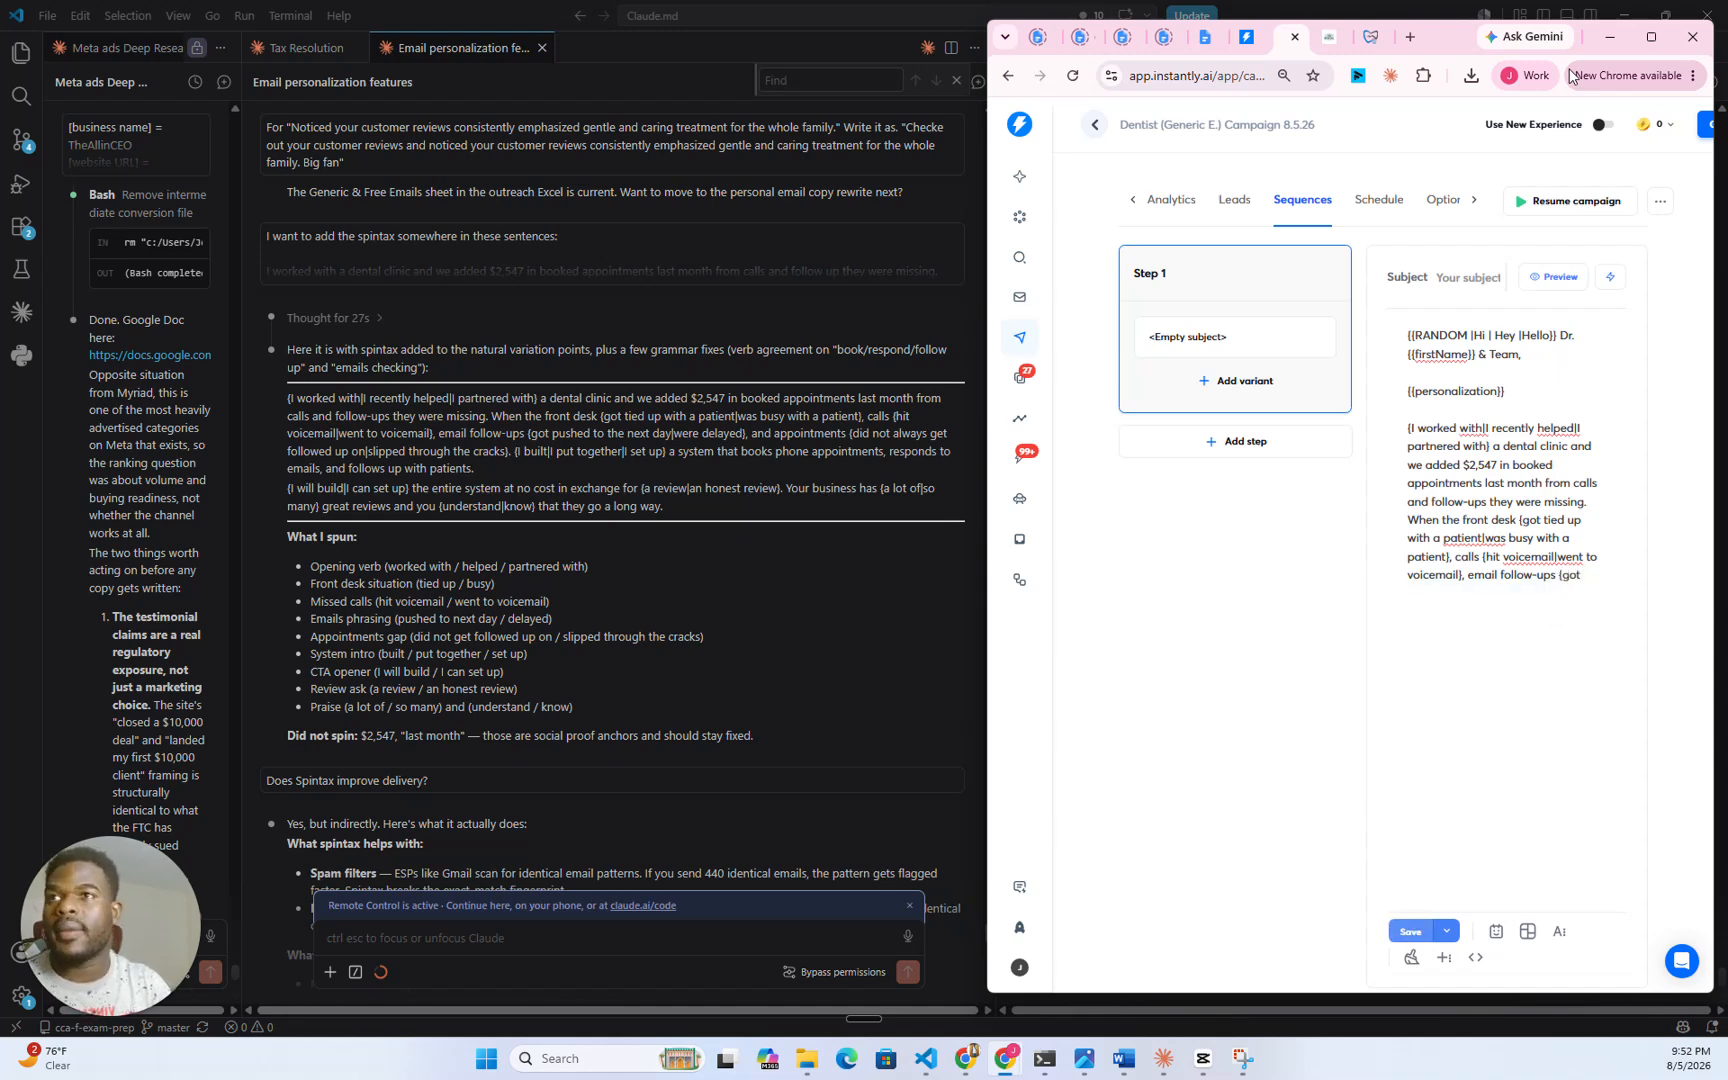
text( pushed)
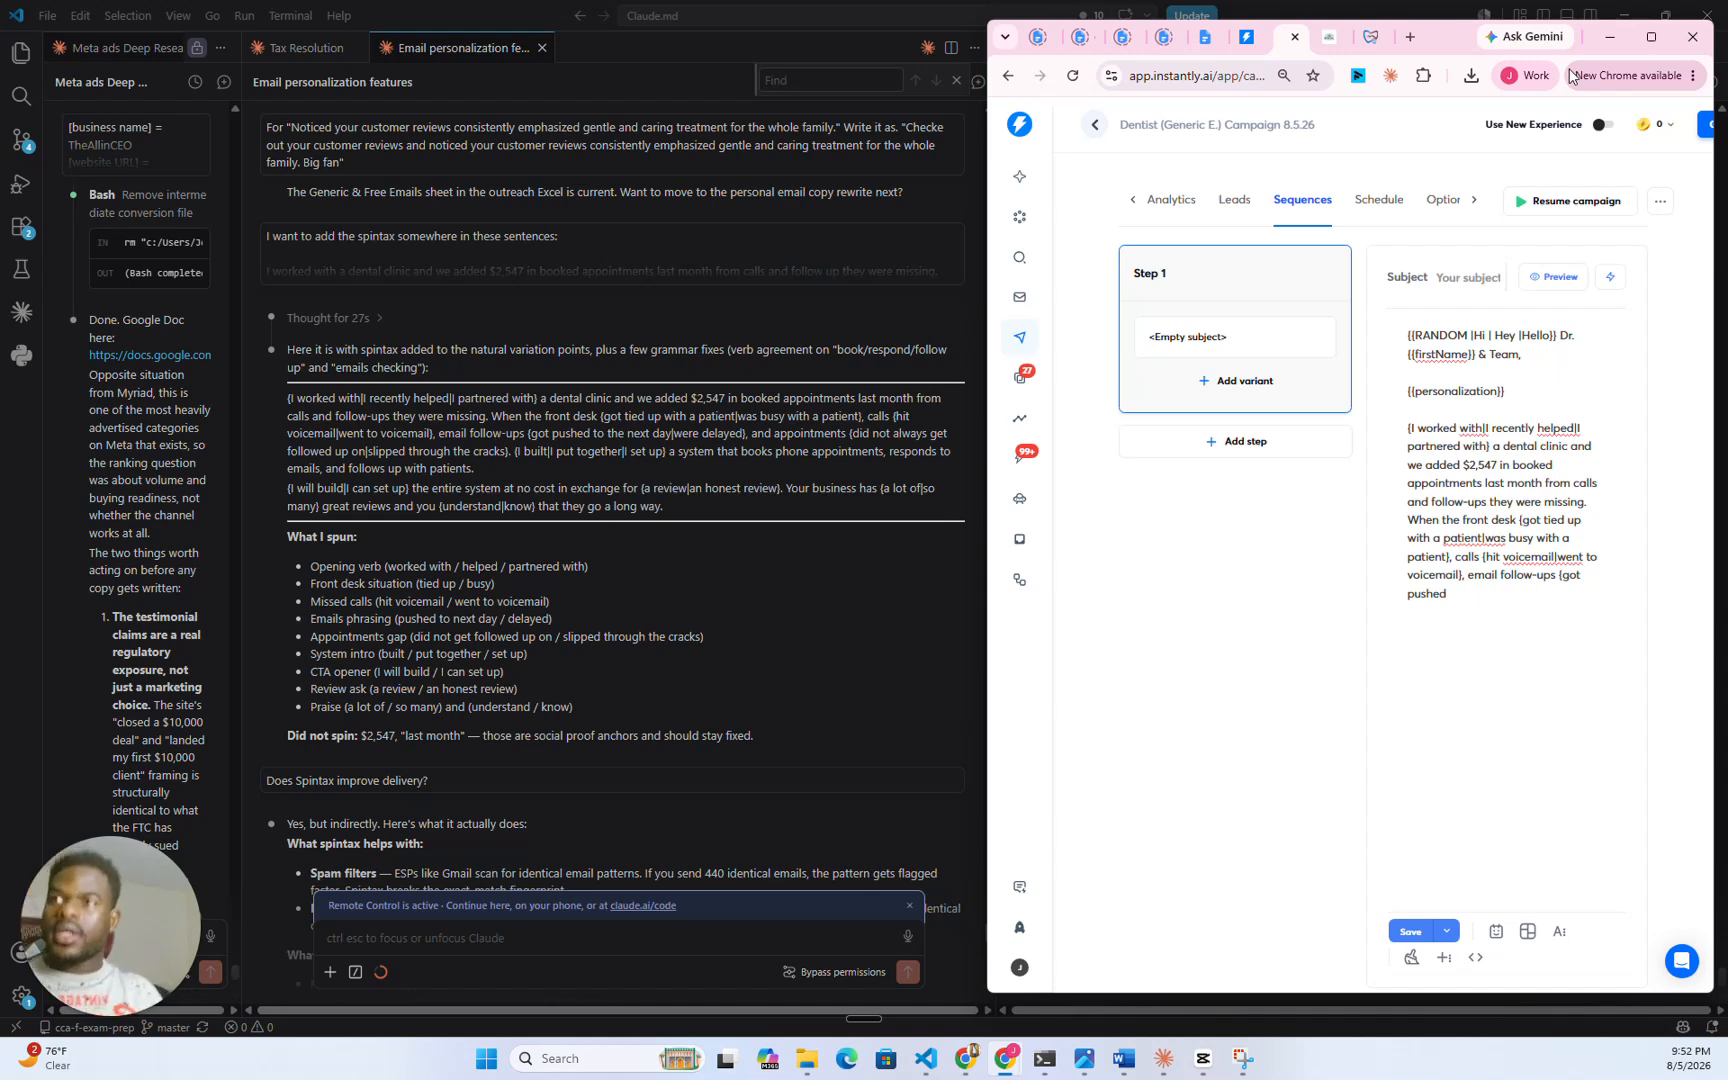
text(to the)
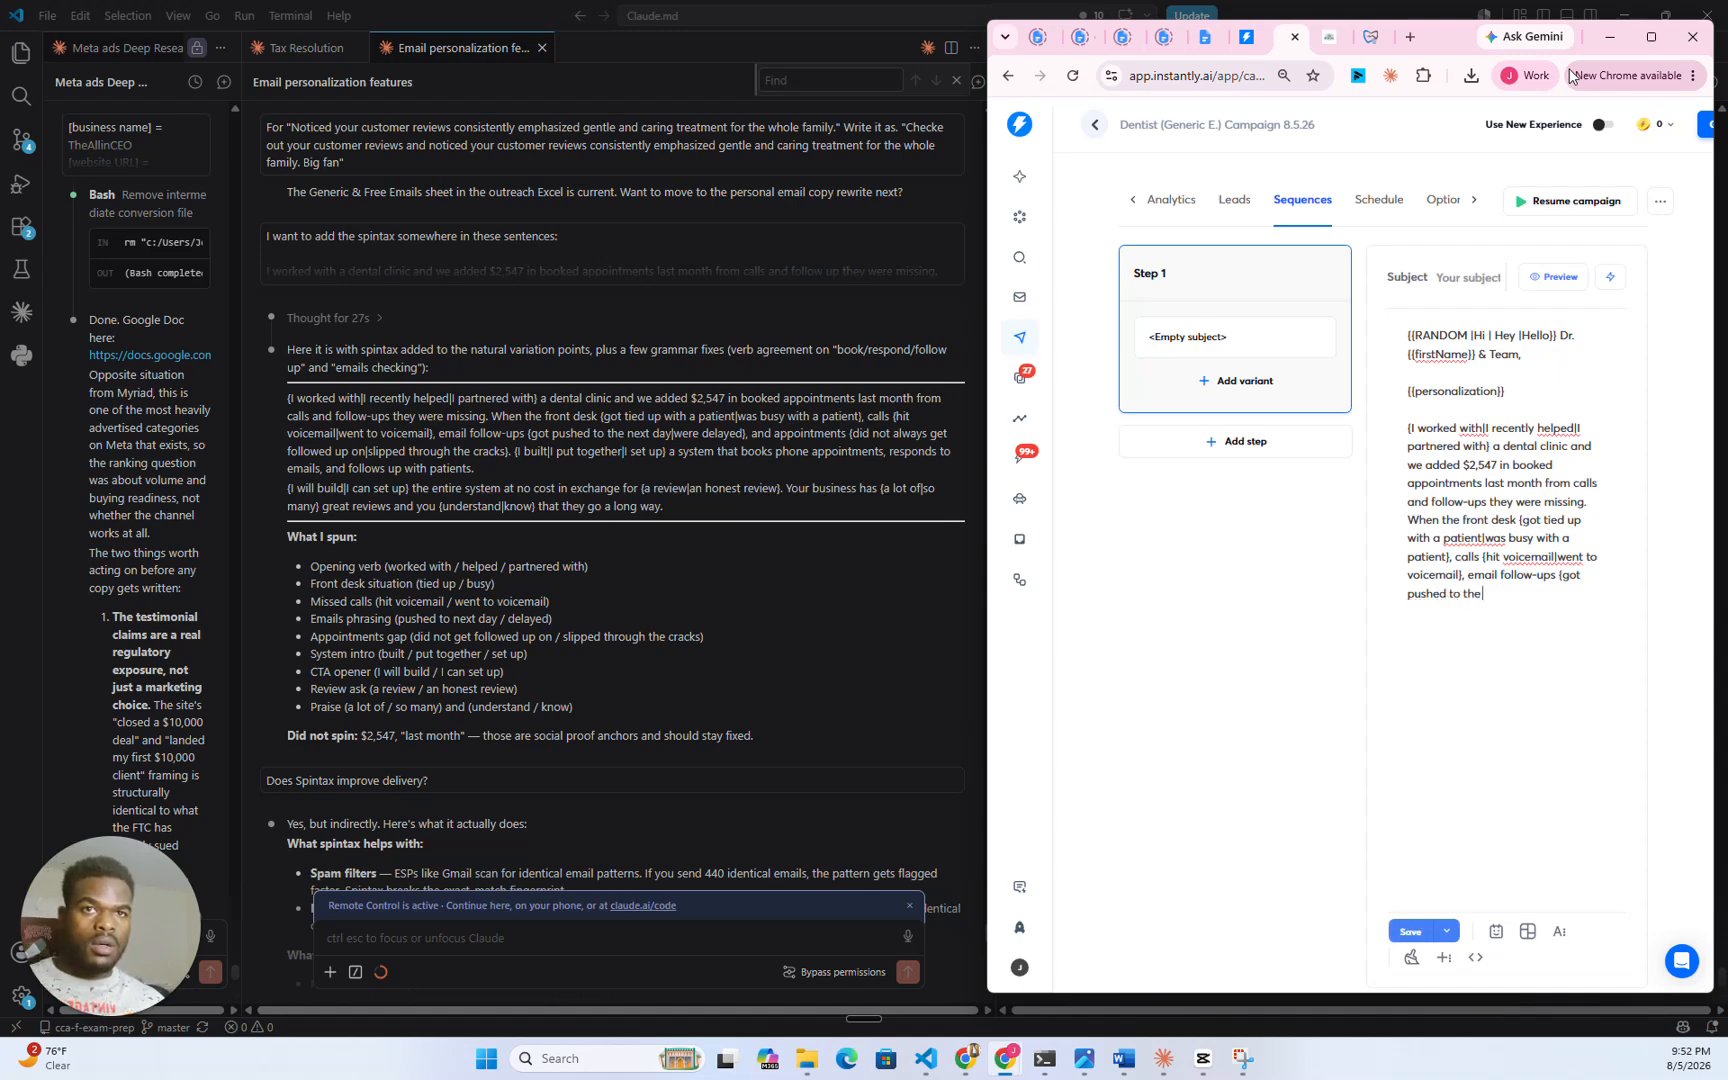
key(End)
text(next)
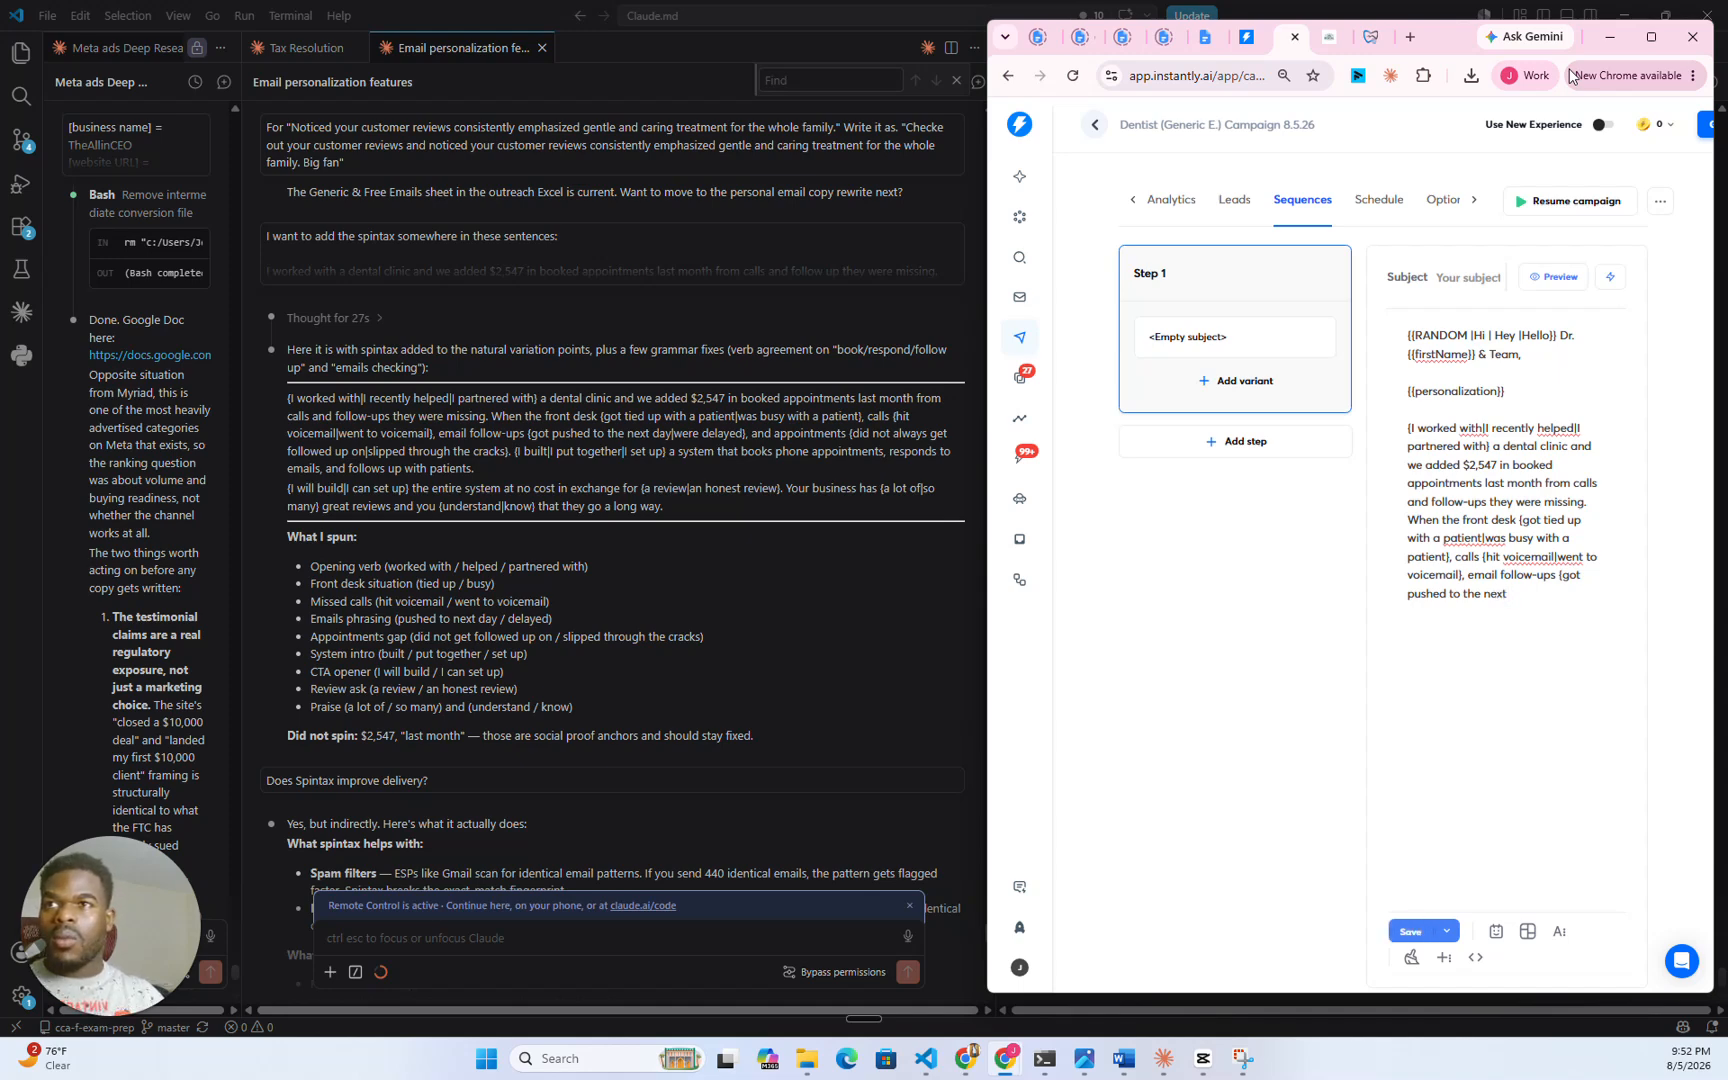
text( day)
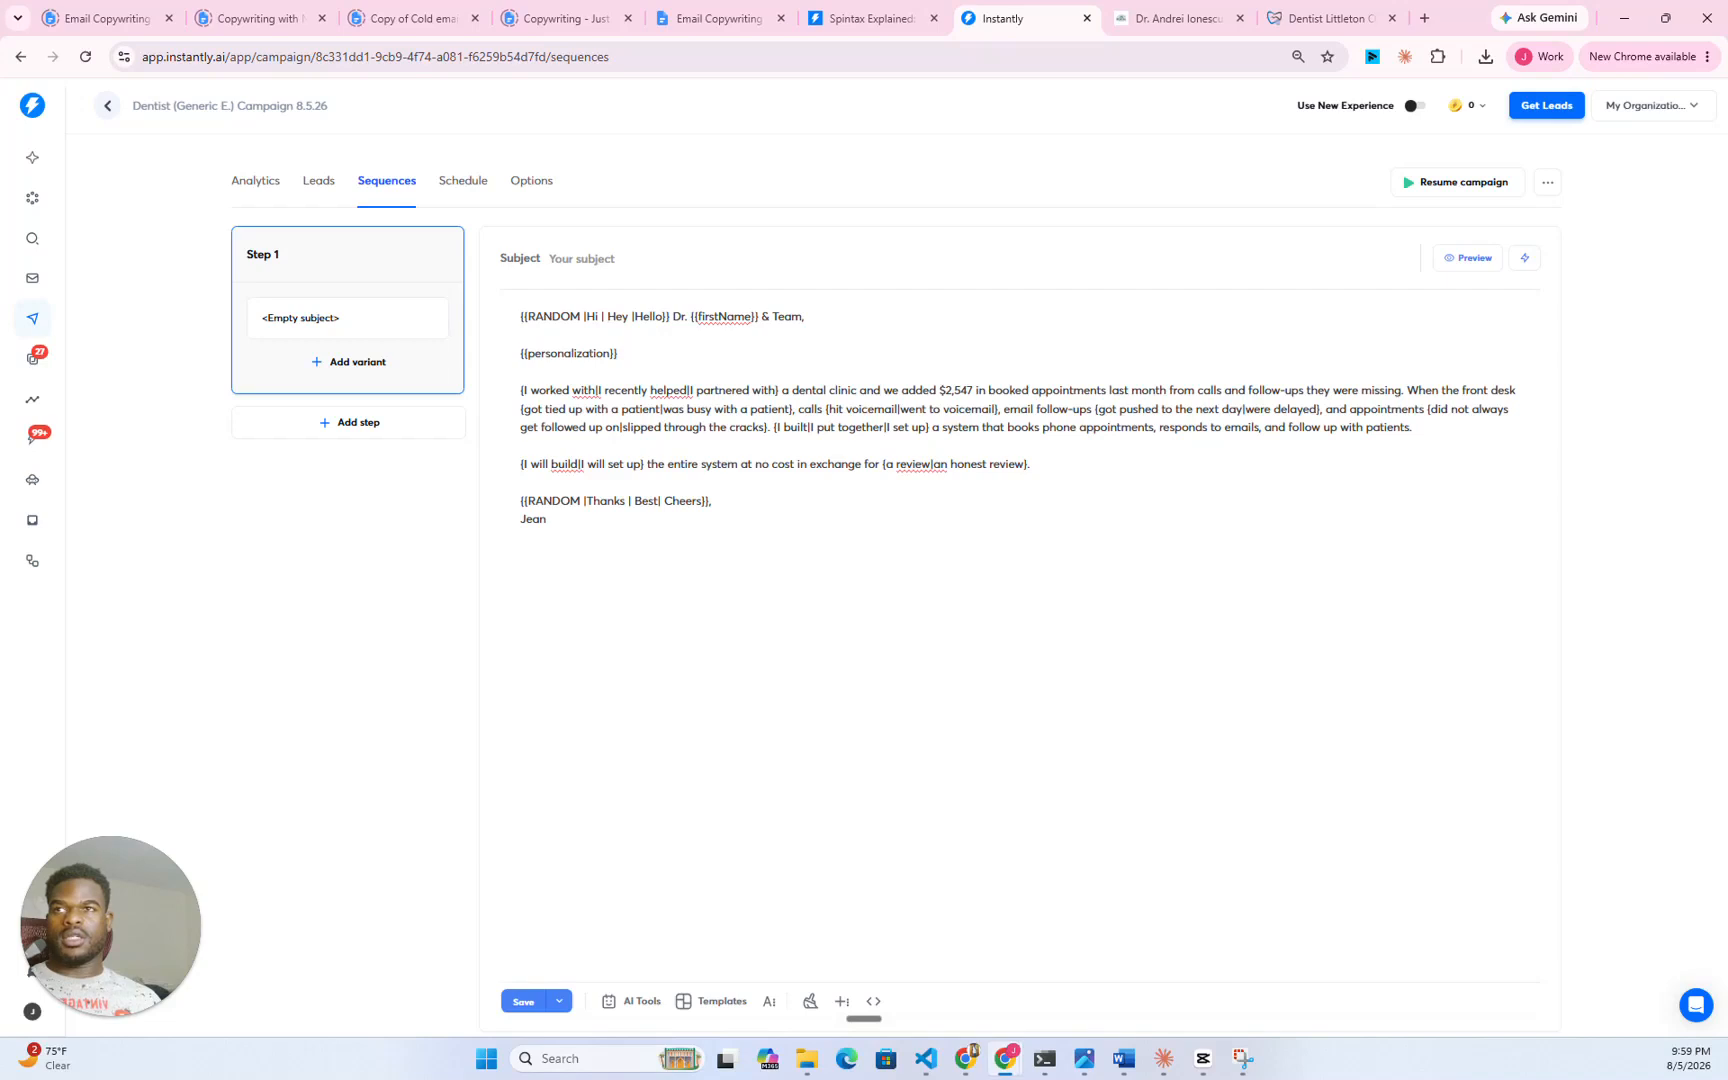
- Split the body before '{I built|I put together|I set up}' so that sentence forms its own paragraph with a blank line above
drag(520, 390, 607, 390)
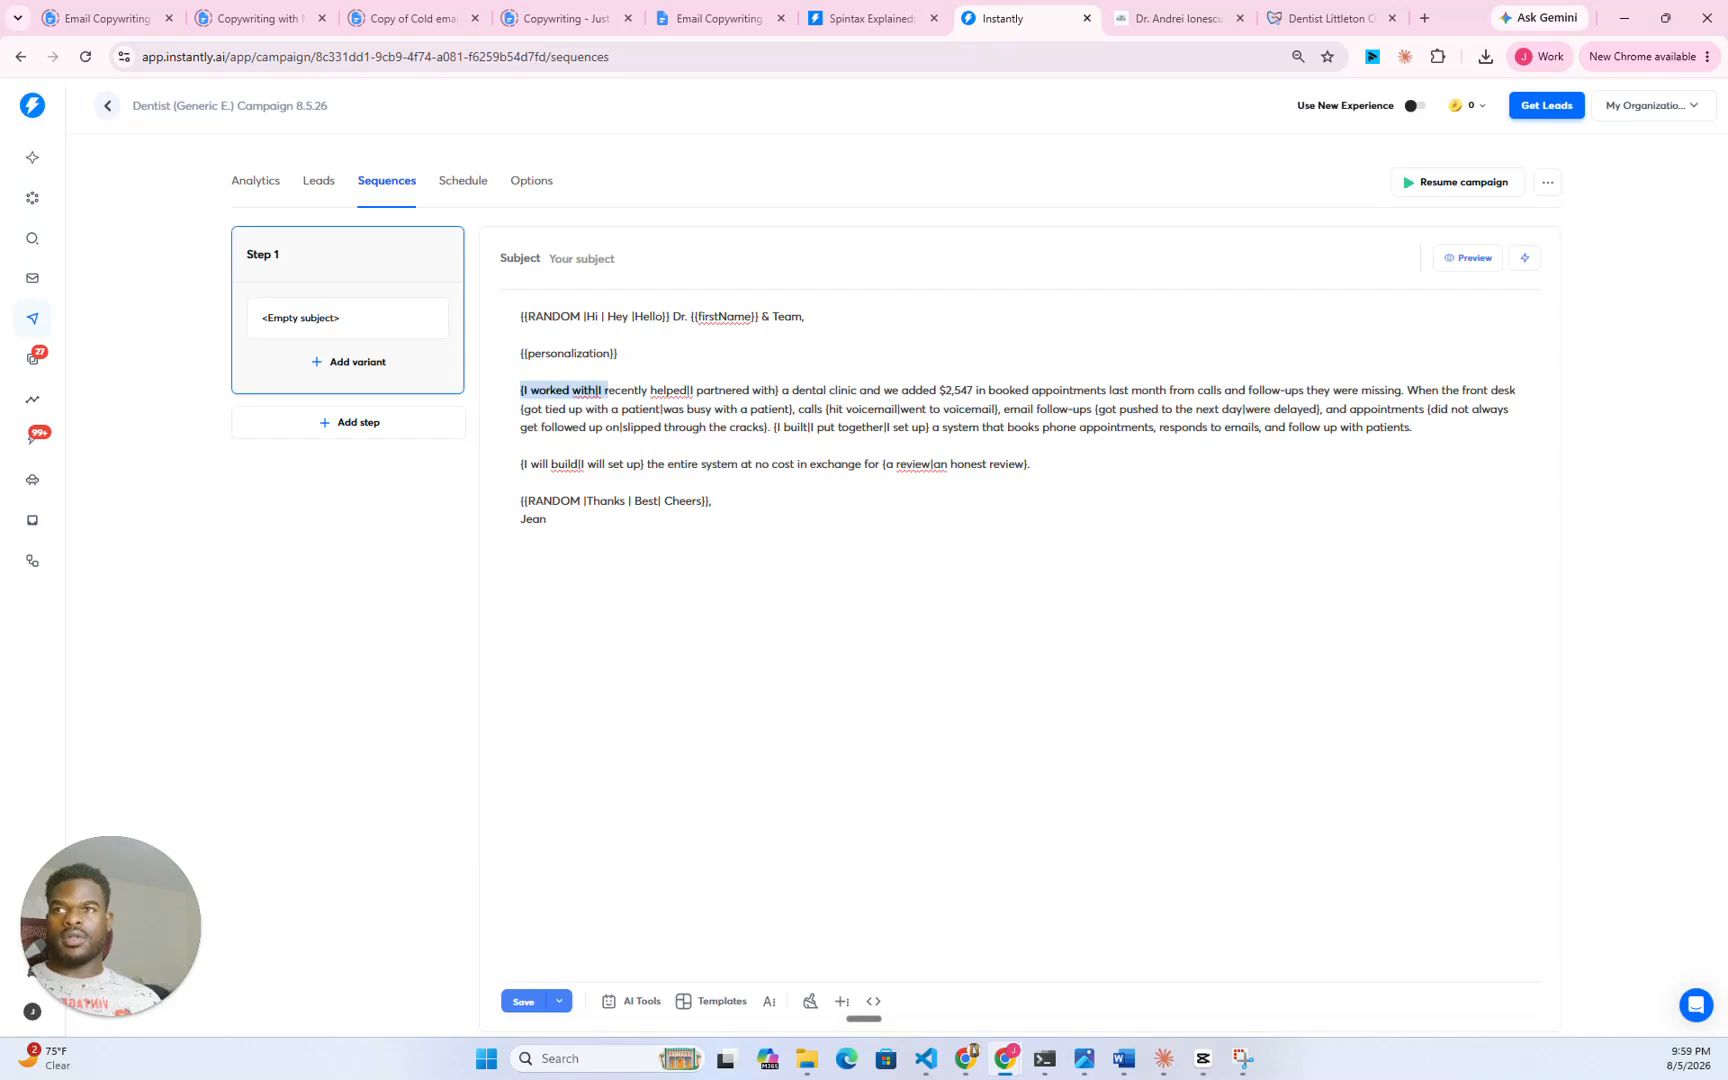
click(605, 427)
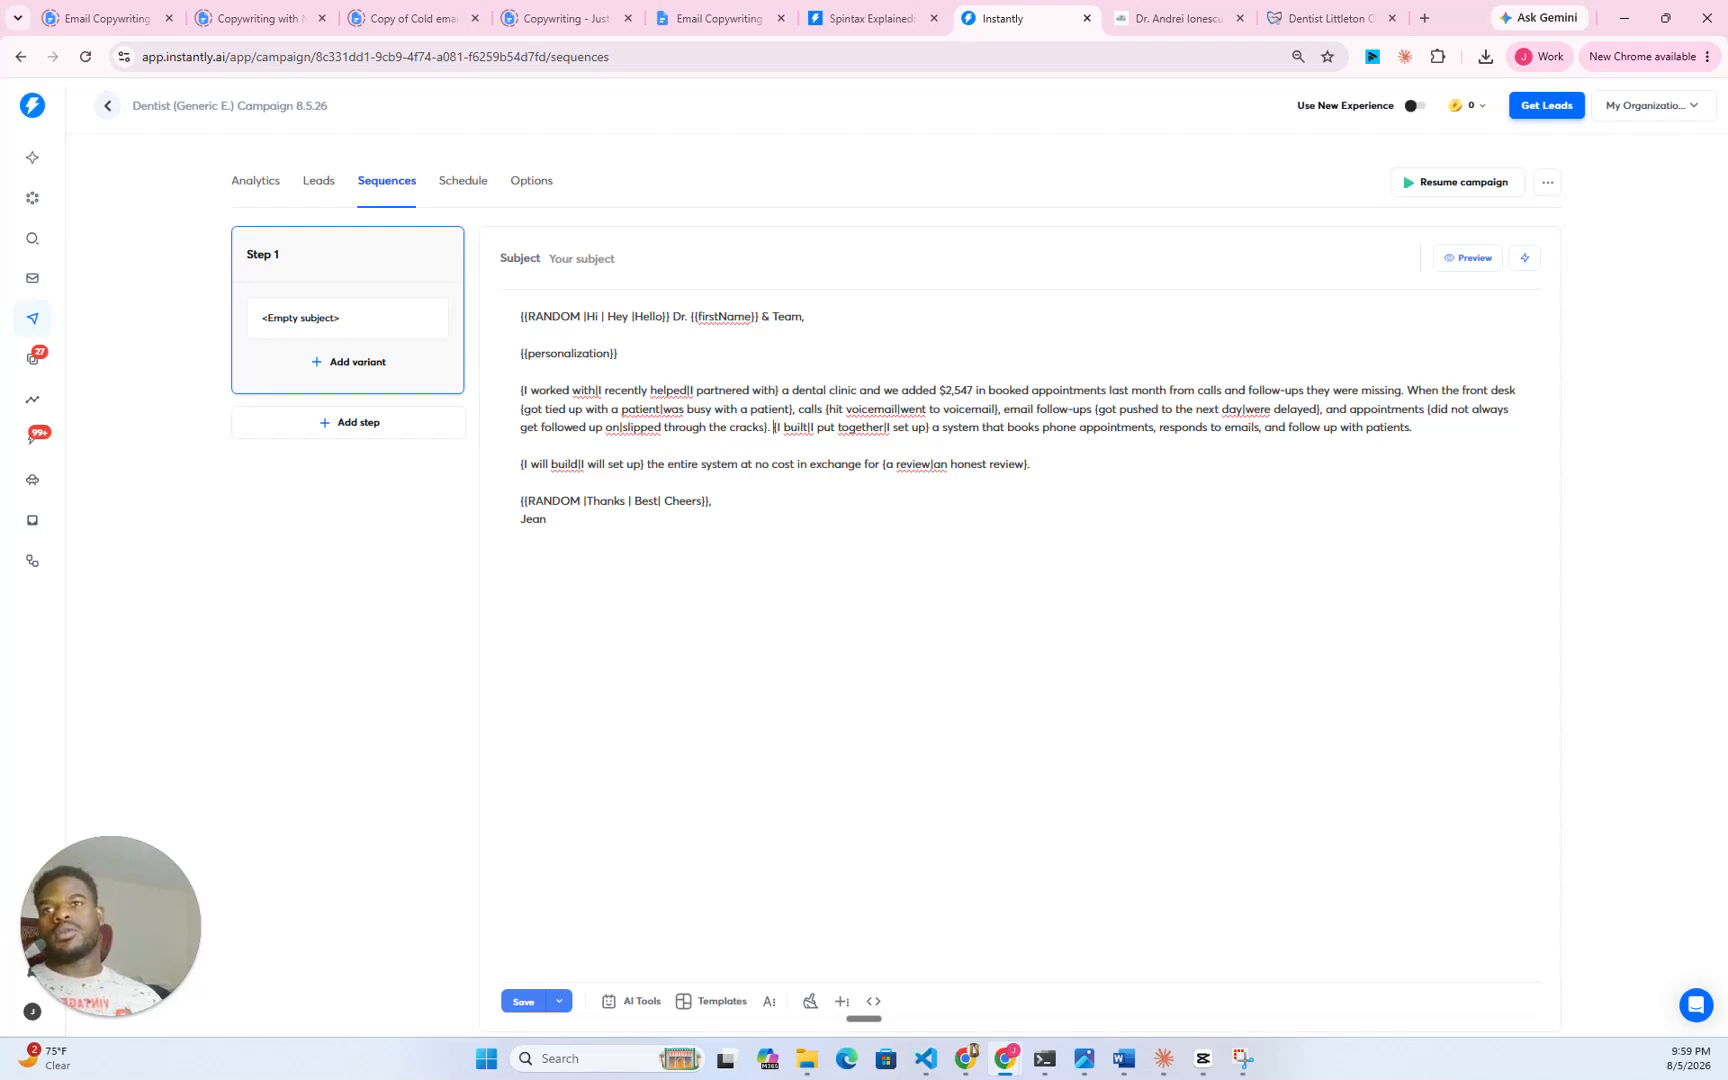
key(Return)
key(Return)
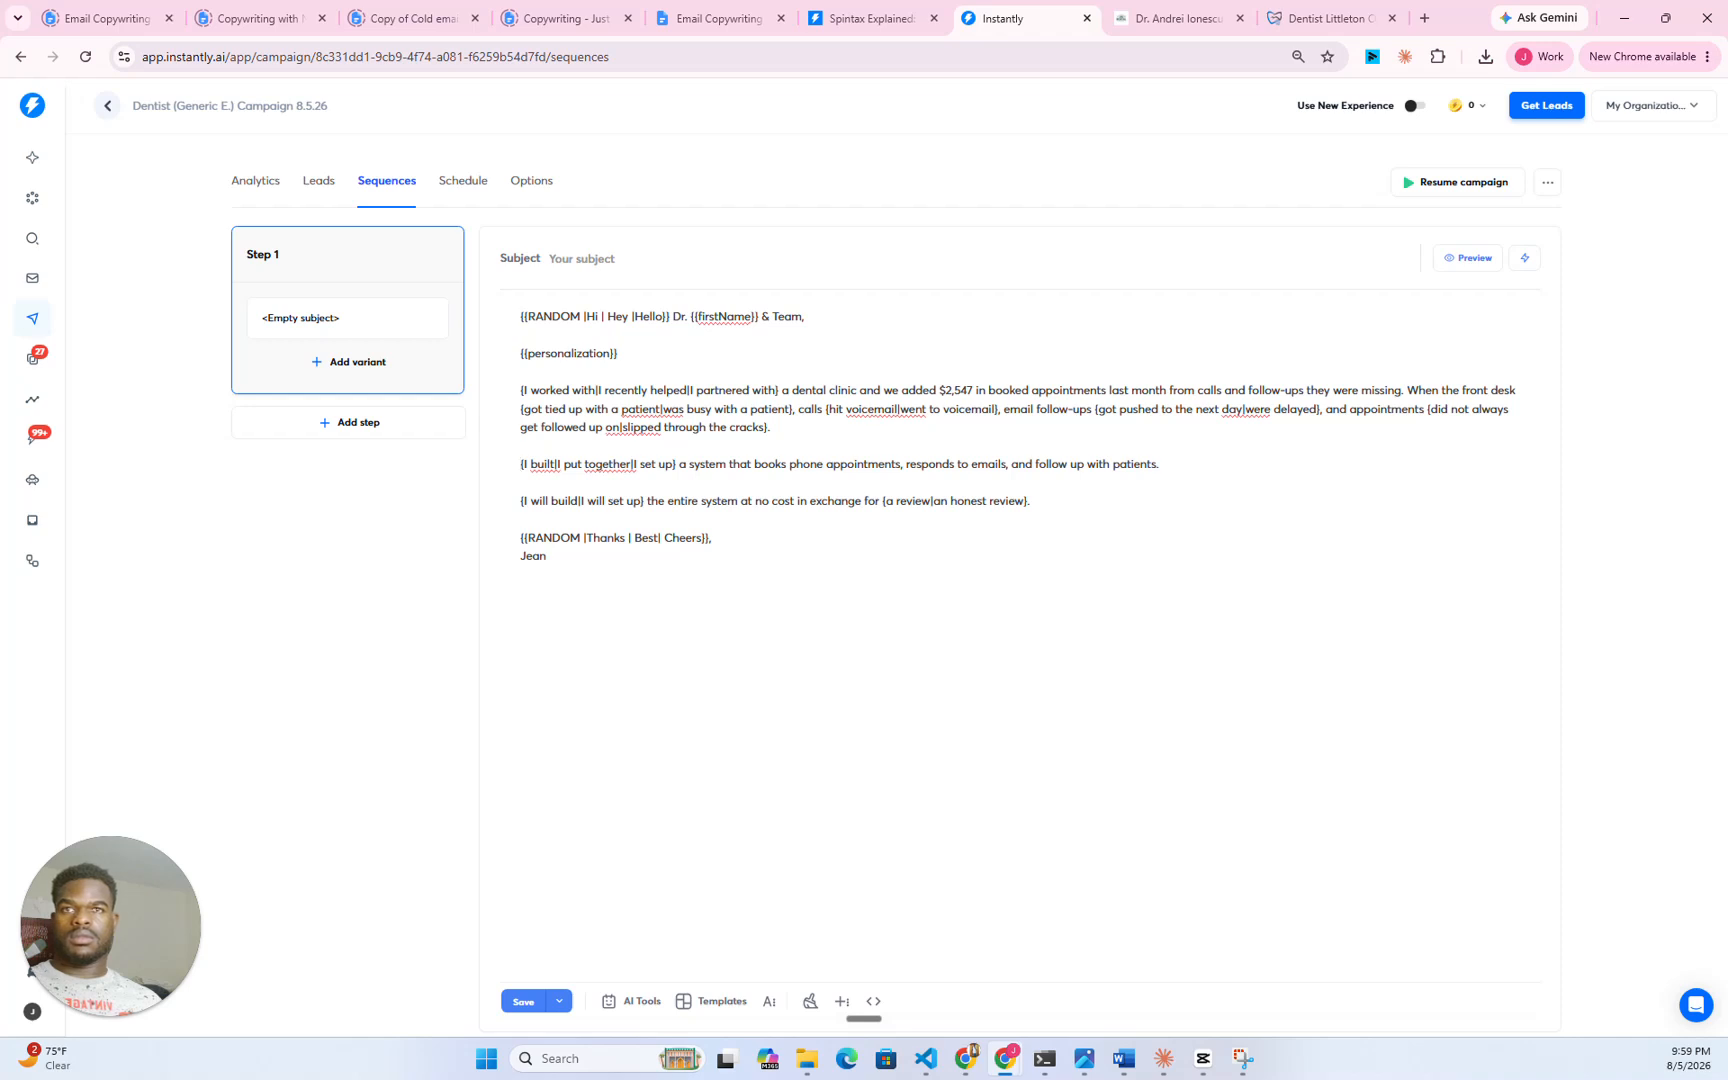
- Save the campaign sequence and preview the Step 1 email, closing the preview when done
click(521, 1001)
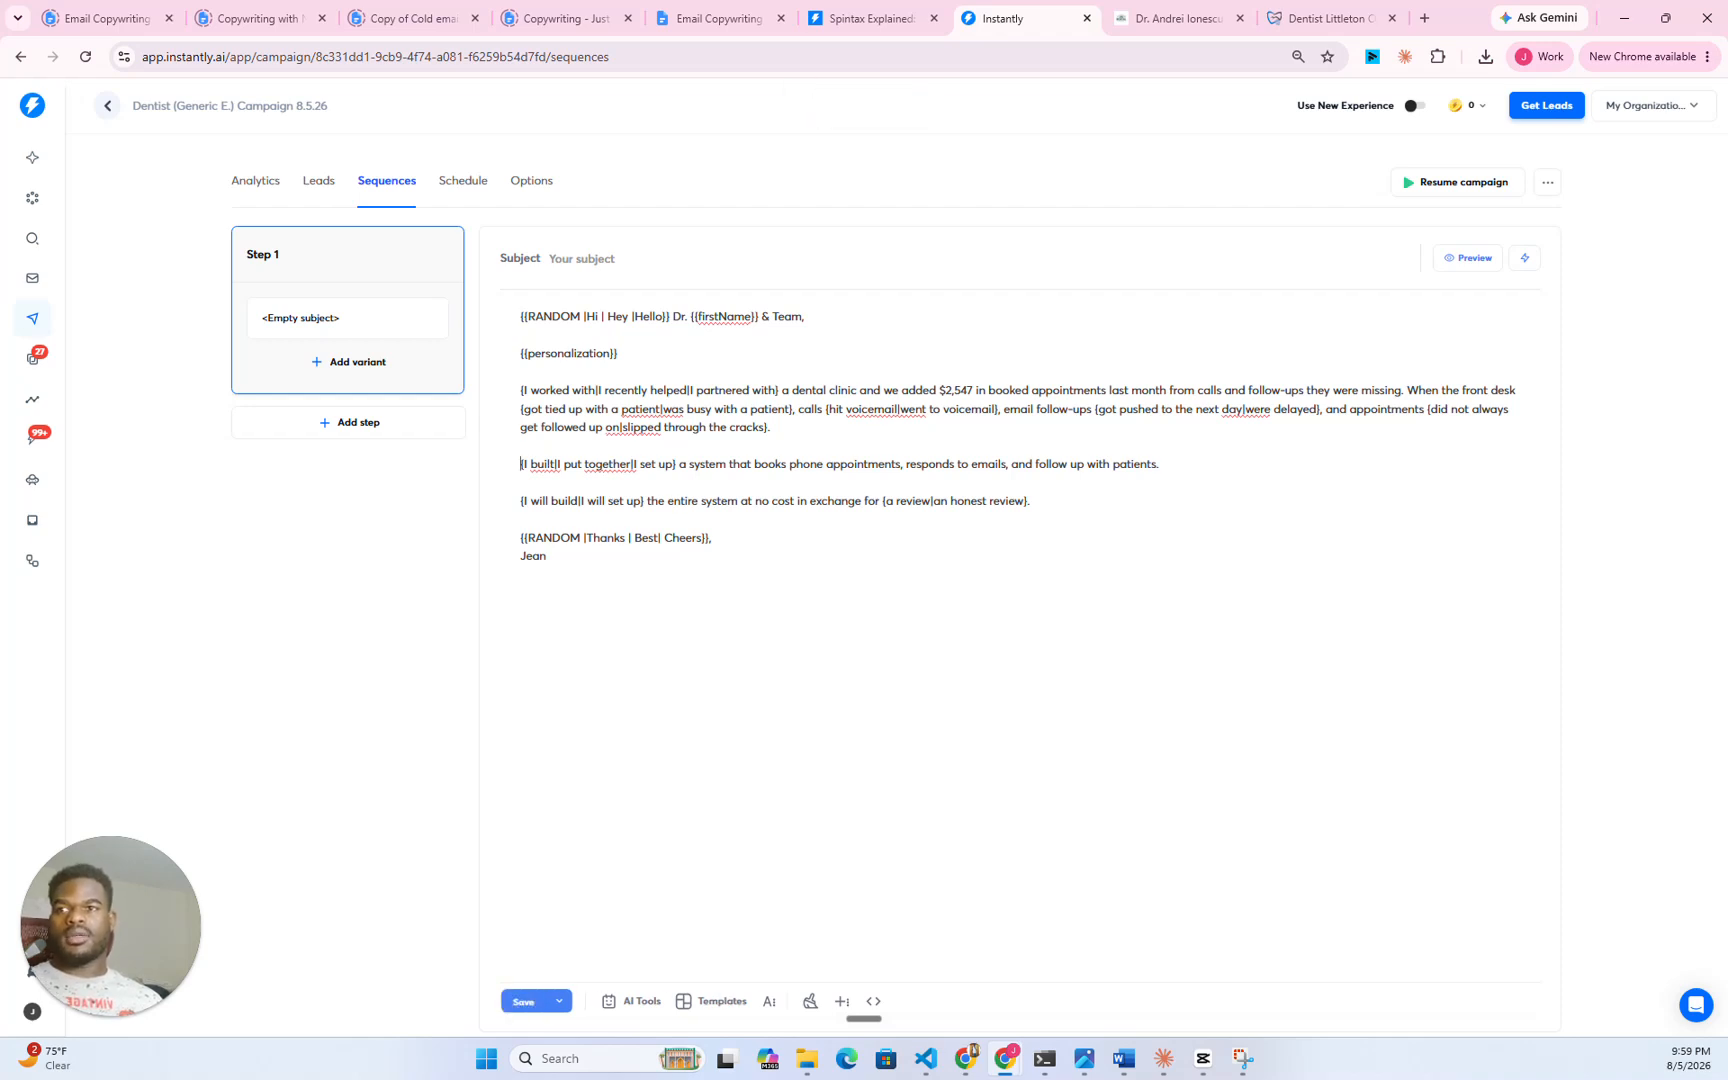
click(1449, 256)
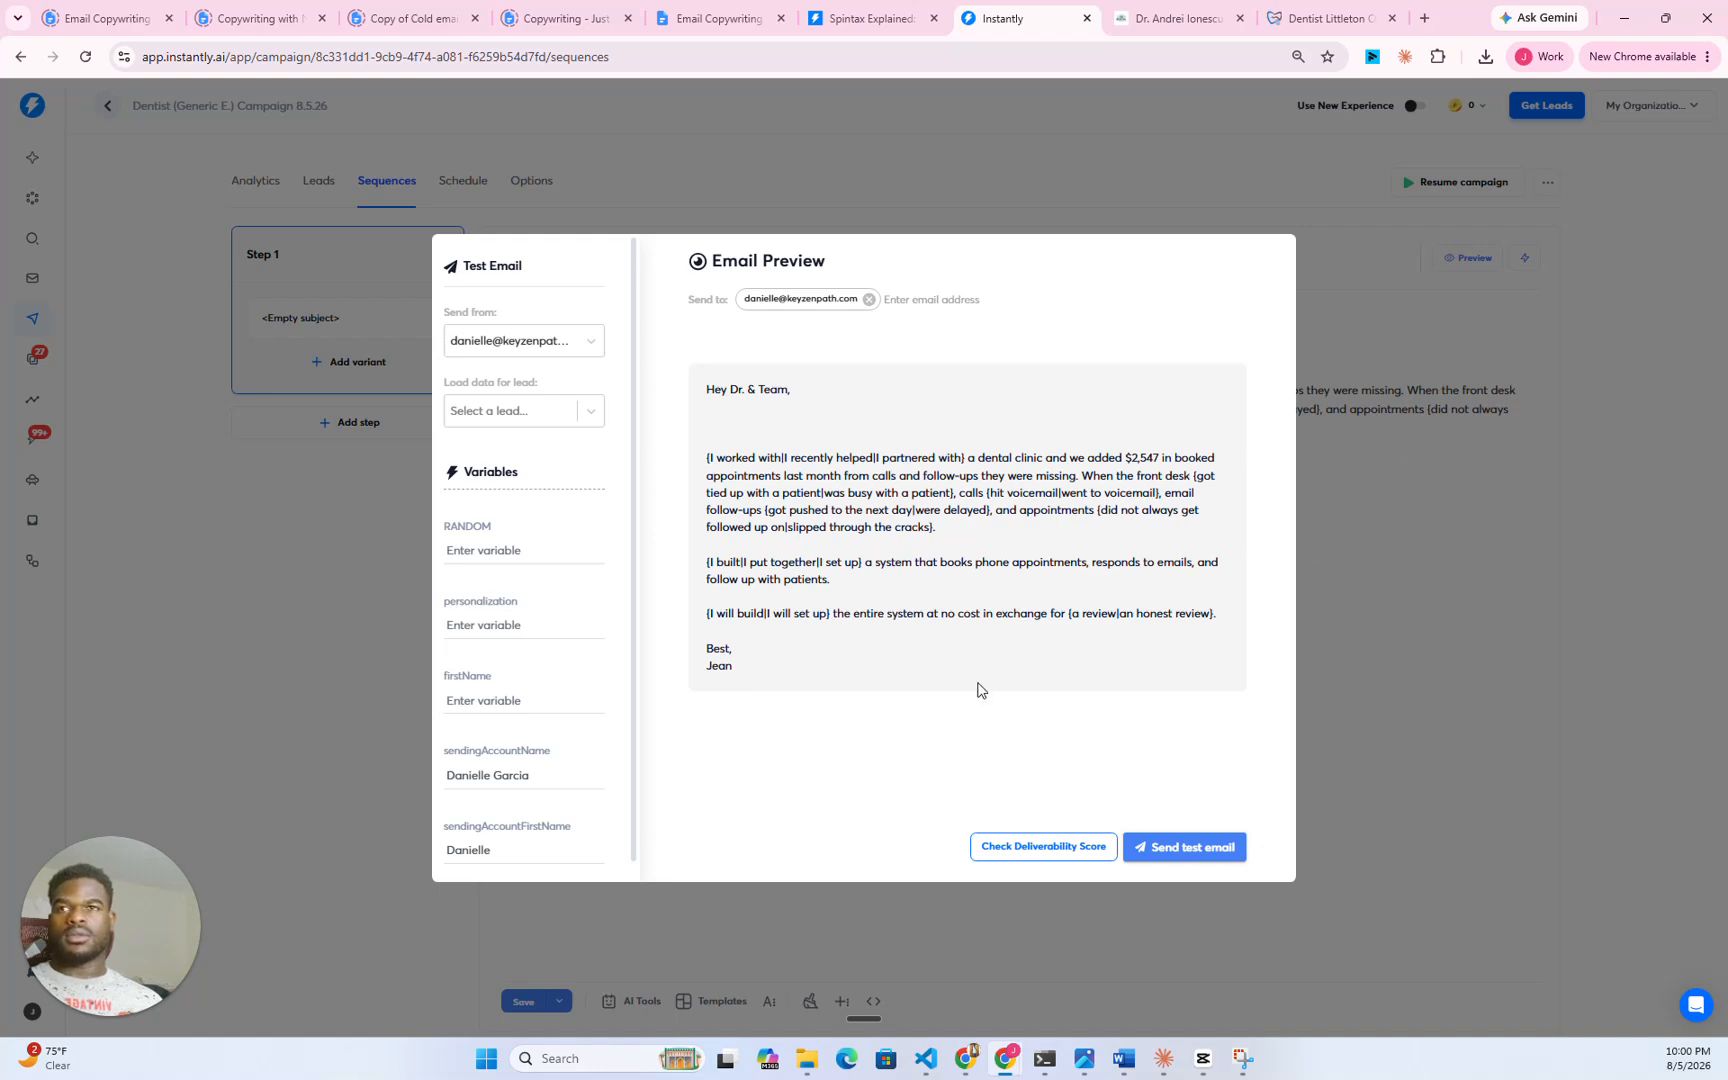
click(1381, 546)
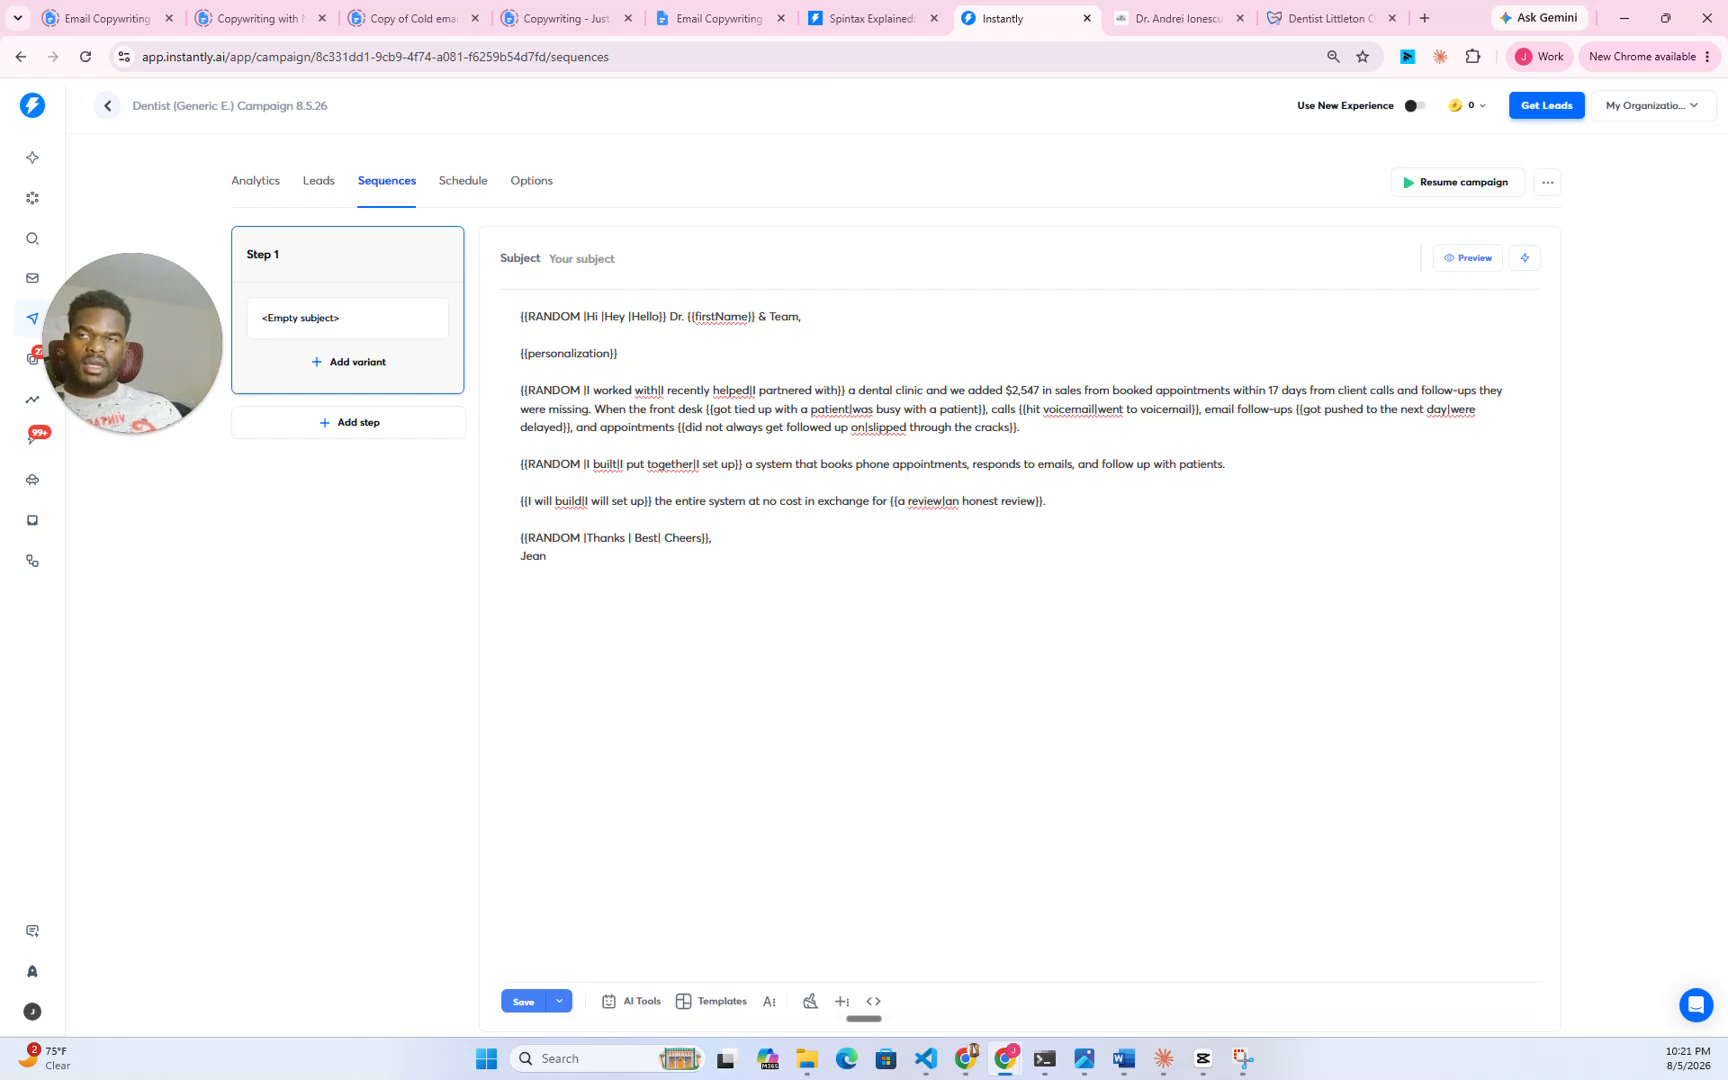
- Save the sequence, copy the entire Step 1 email body and paste it into a new variant B
click(523, 1002)
key(ctrl+a)
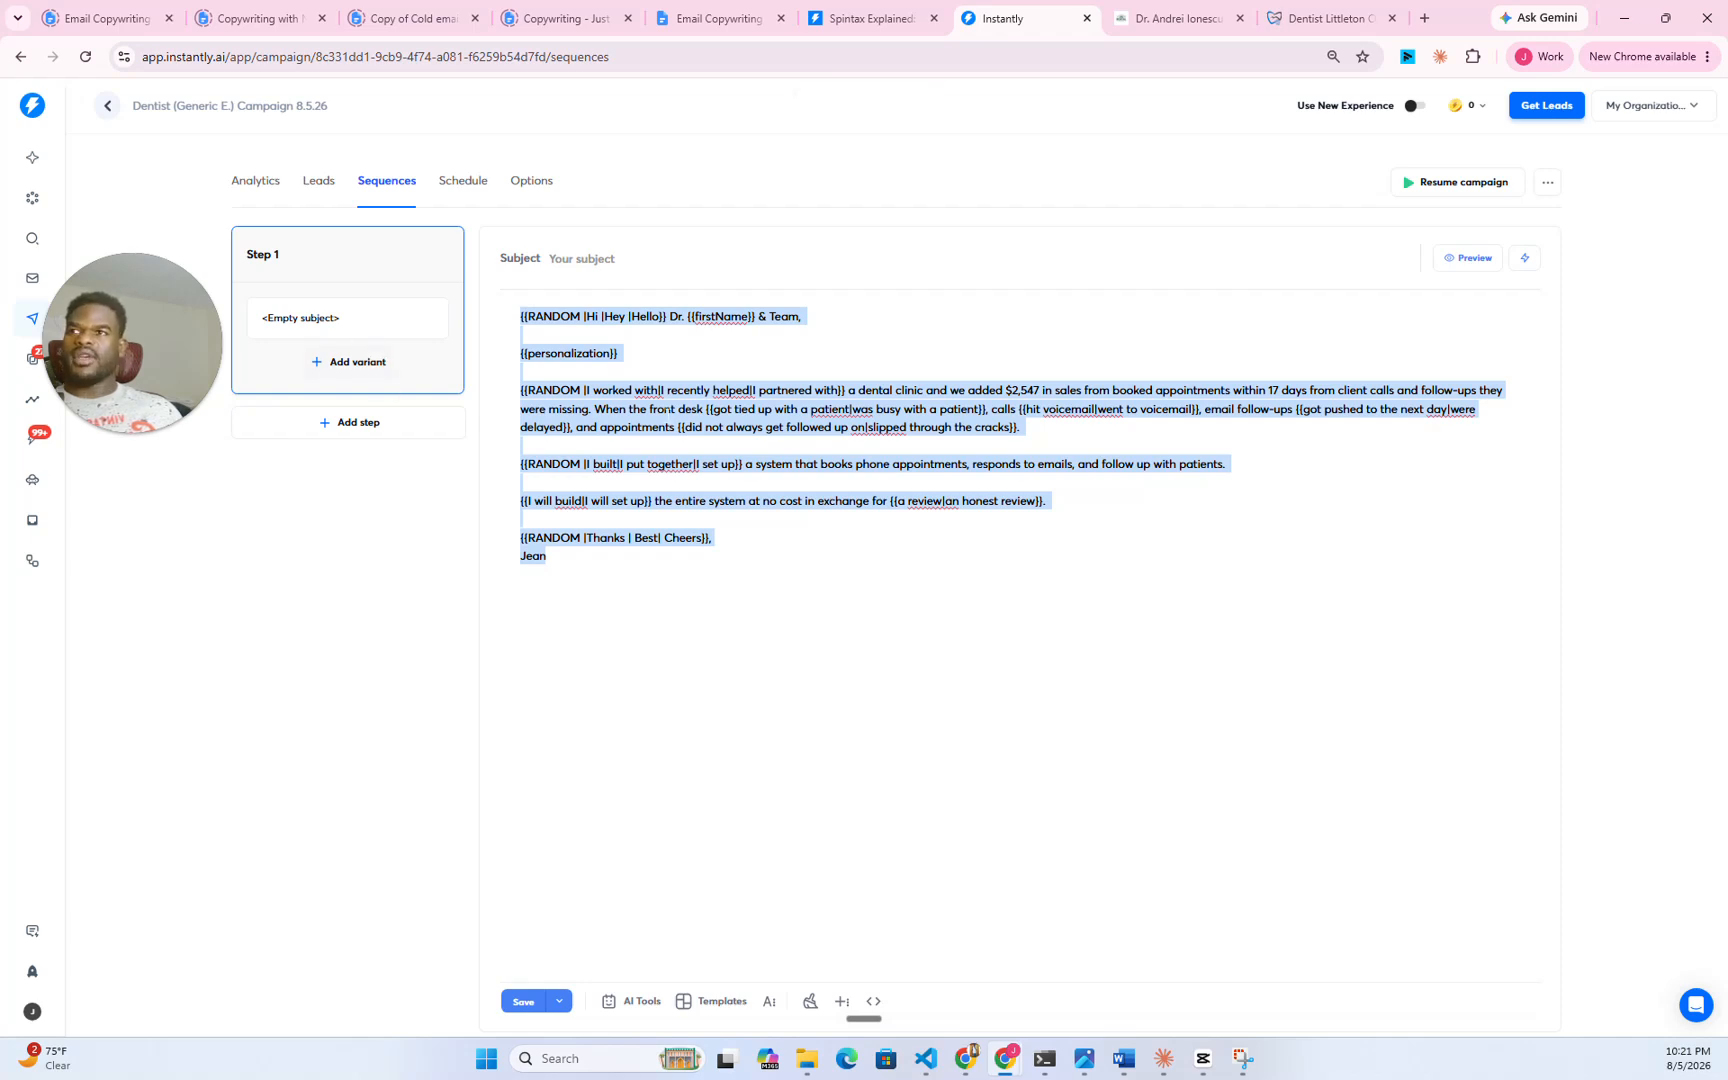
click(345, 365)
click(333, 363)
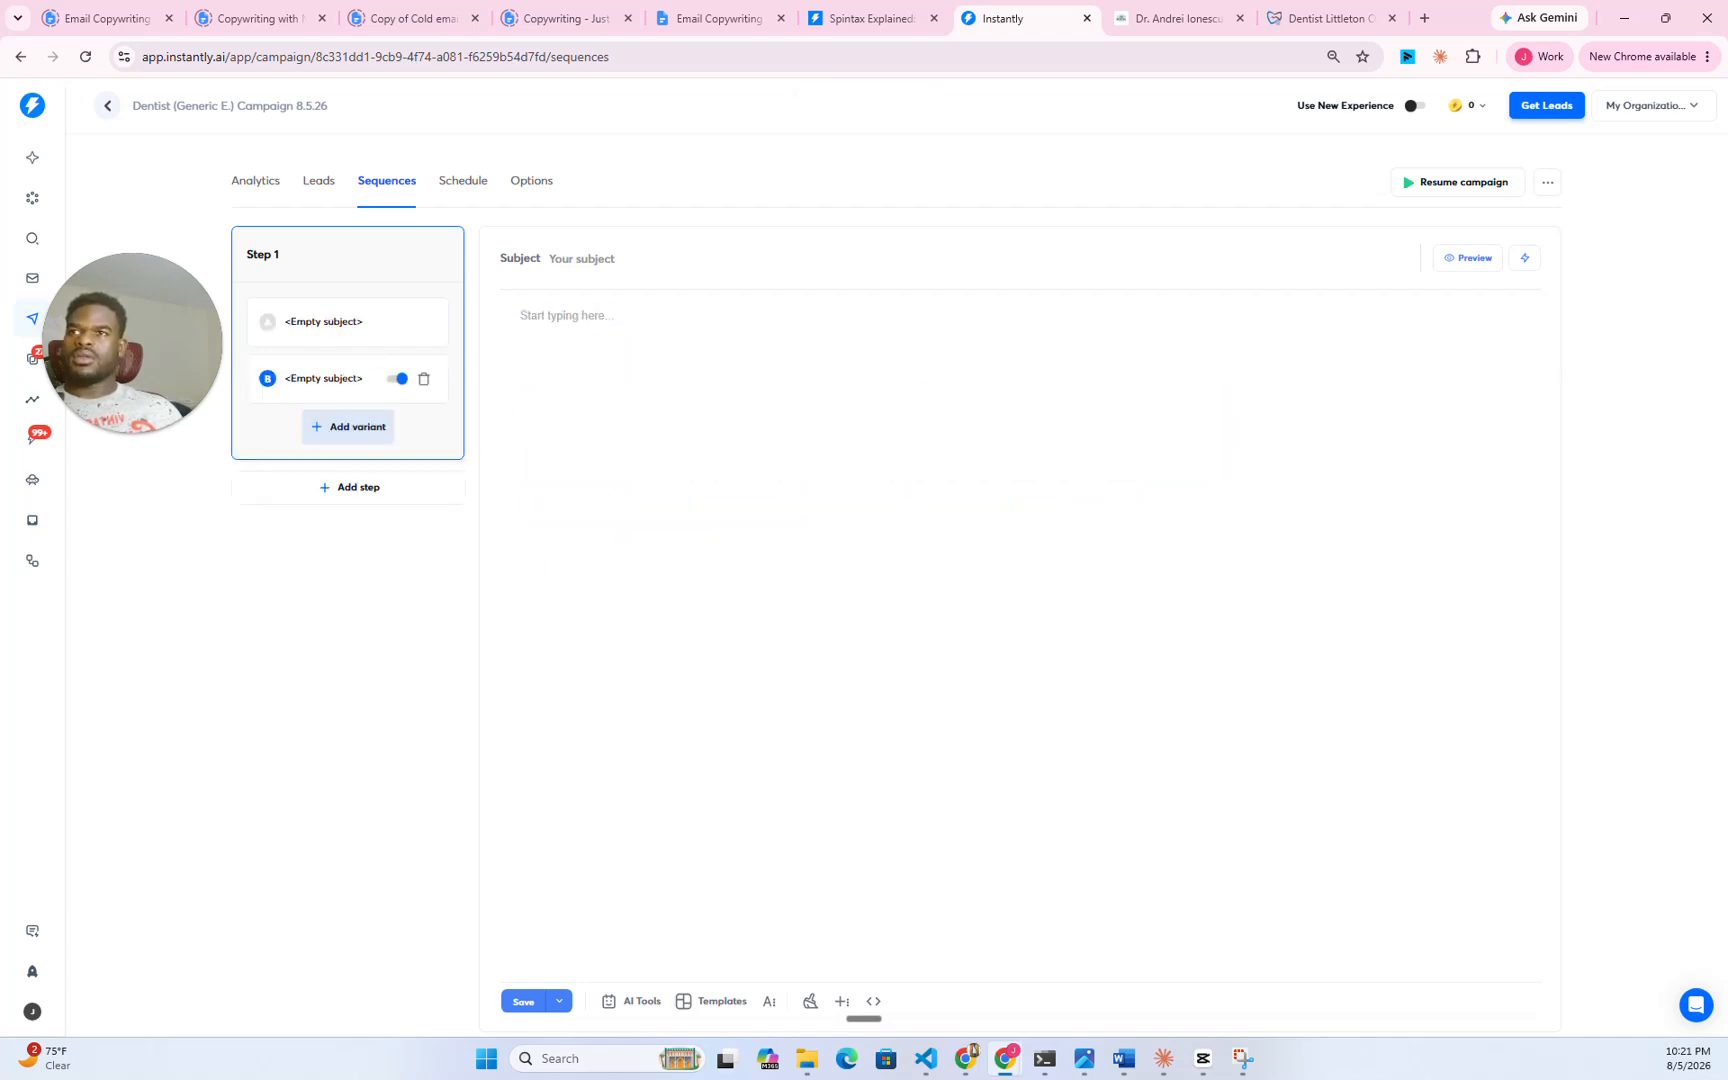
text({{RANDOM |Hi |Hey |Hello}} Dr. {{firstName}} & Team,  {{personalization}}  {{RANDOM |I worked with|I recently helped|I partnered with}} a dental clinic and we added $2,547 in sales from booked appointments within 17 days from client calls and follow-ups they were missing. When the front desk {{got tied up with a patient|was busy with a patient}}, calls {{hit voicemail|went to voicemail}}, email follow-ups {{got pushed to the next day|were delayed}}, and appointments {{did not always get followed up on|slipped through the cracks}}. {{RANDOM |I built|I put together|I set up}} a system that books phone appointments, responds to emails, and follow up with patients. {{I will build|I will set up}} the entire system at no cost in exchange for {{a review|an honest review}}. {{RANDOM |Thanks | Best| Cheers}},Jean)
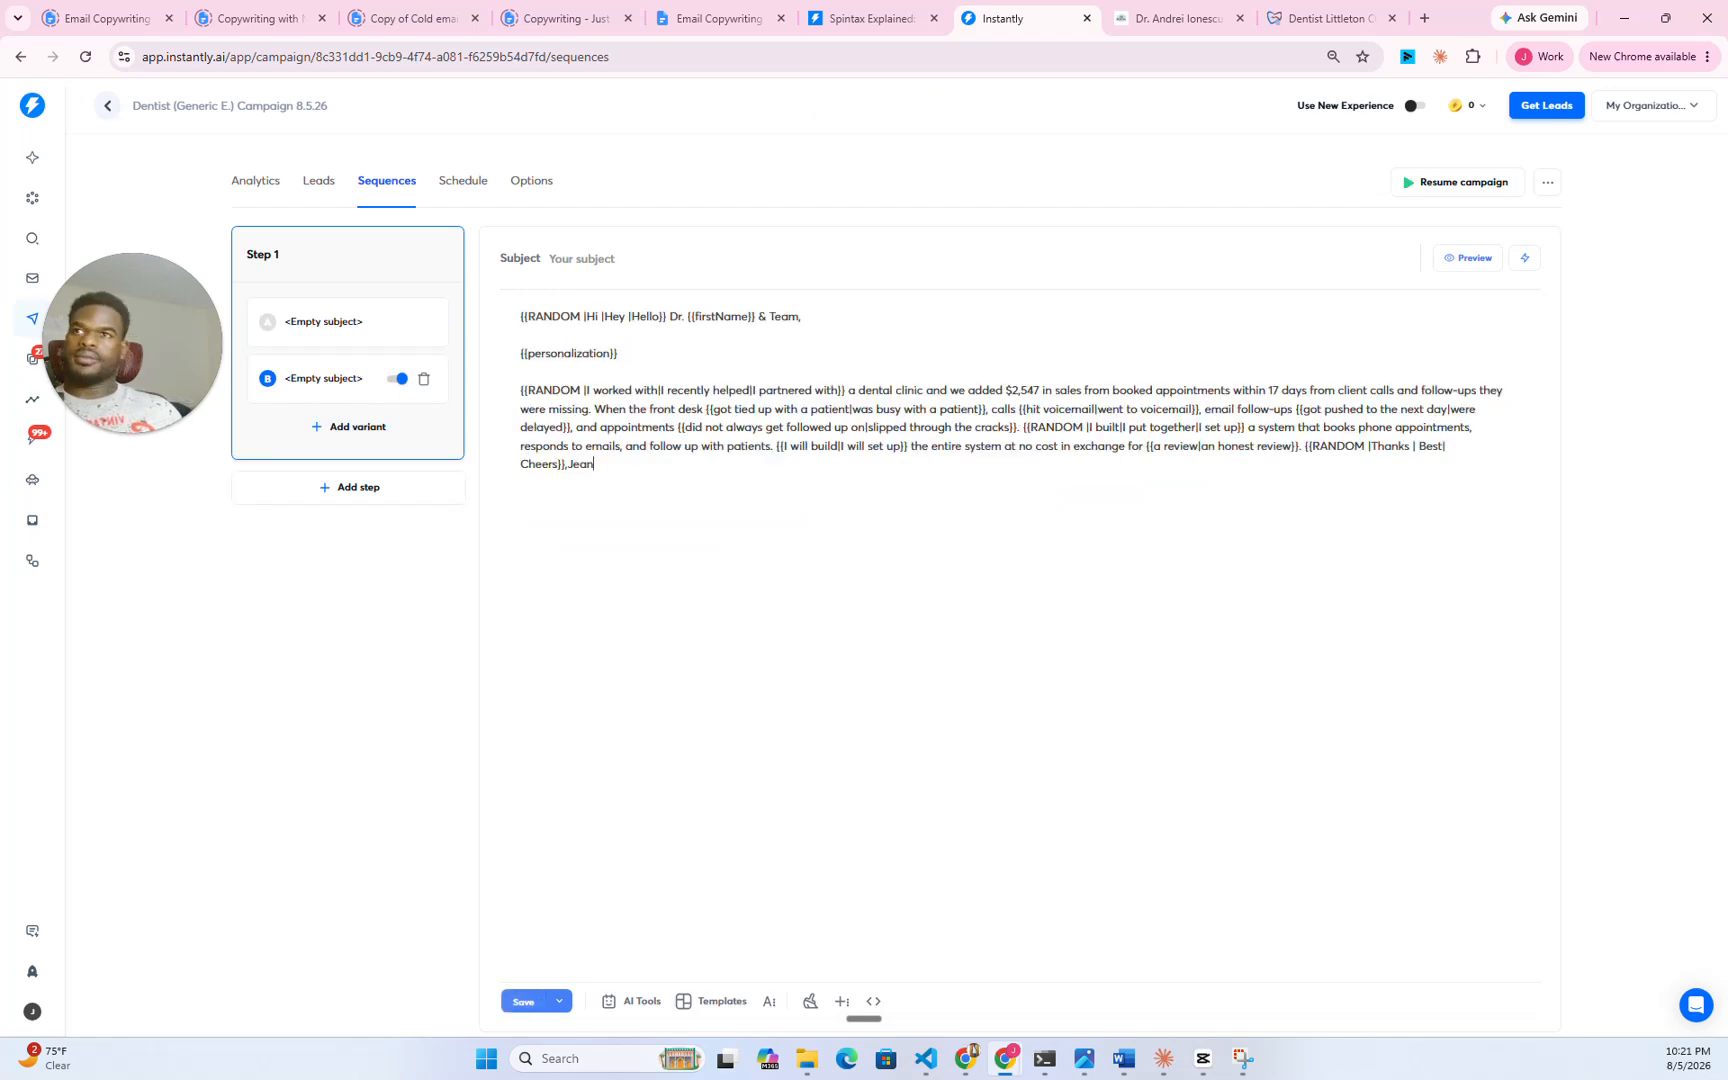
- Delete everything below the {{personalization}} line in variant B and save the campaign
key(ctrl+a)
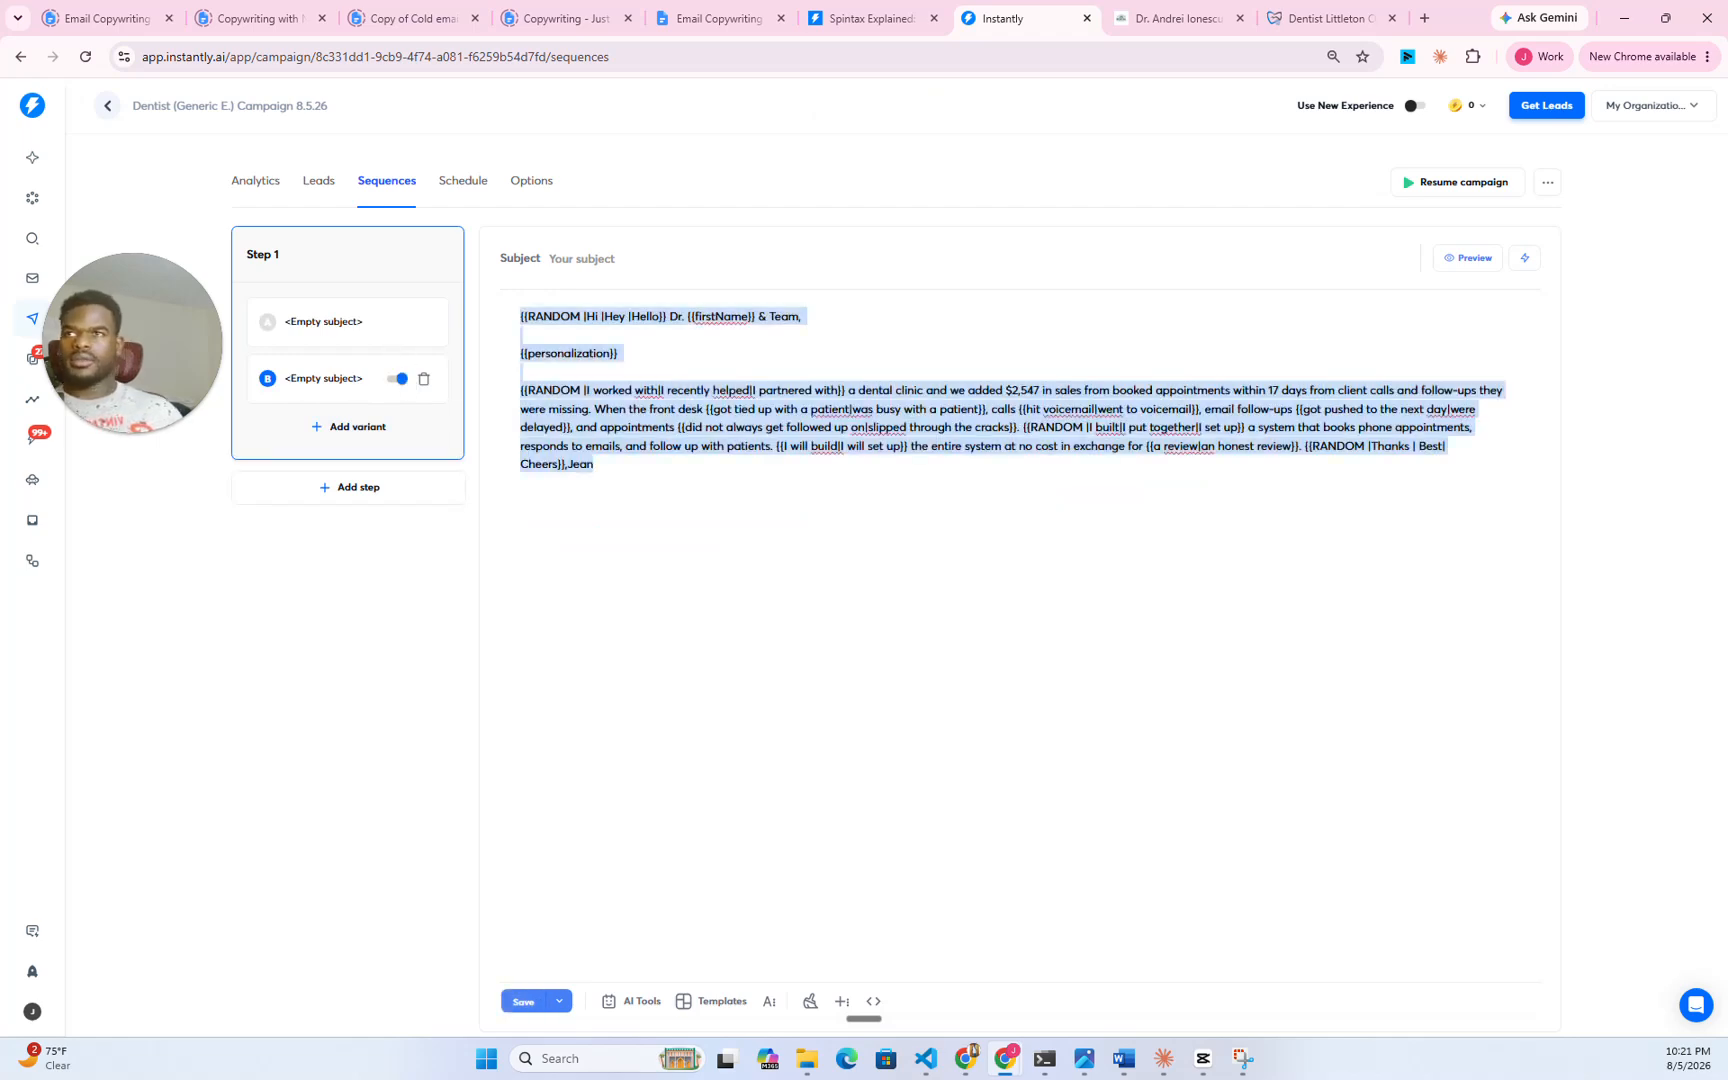
key(Right)
key(shift+Up)
key(shift+Up)
key(shift+Up)
key(shift+Up)
key(shift+Up)
key(shift+Down)
key(BackSpace)
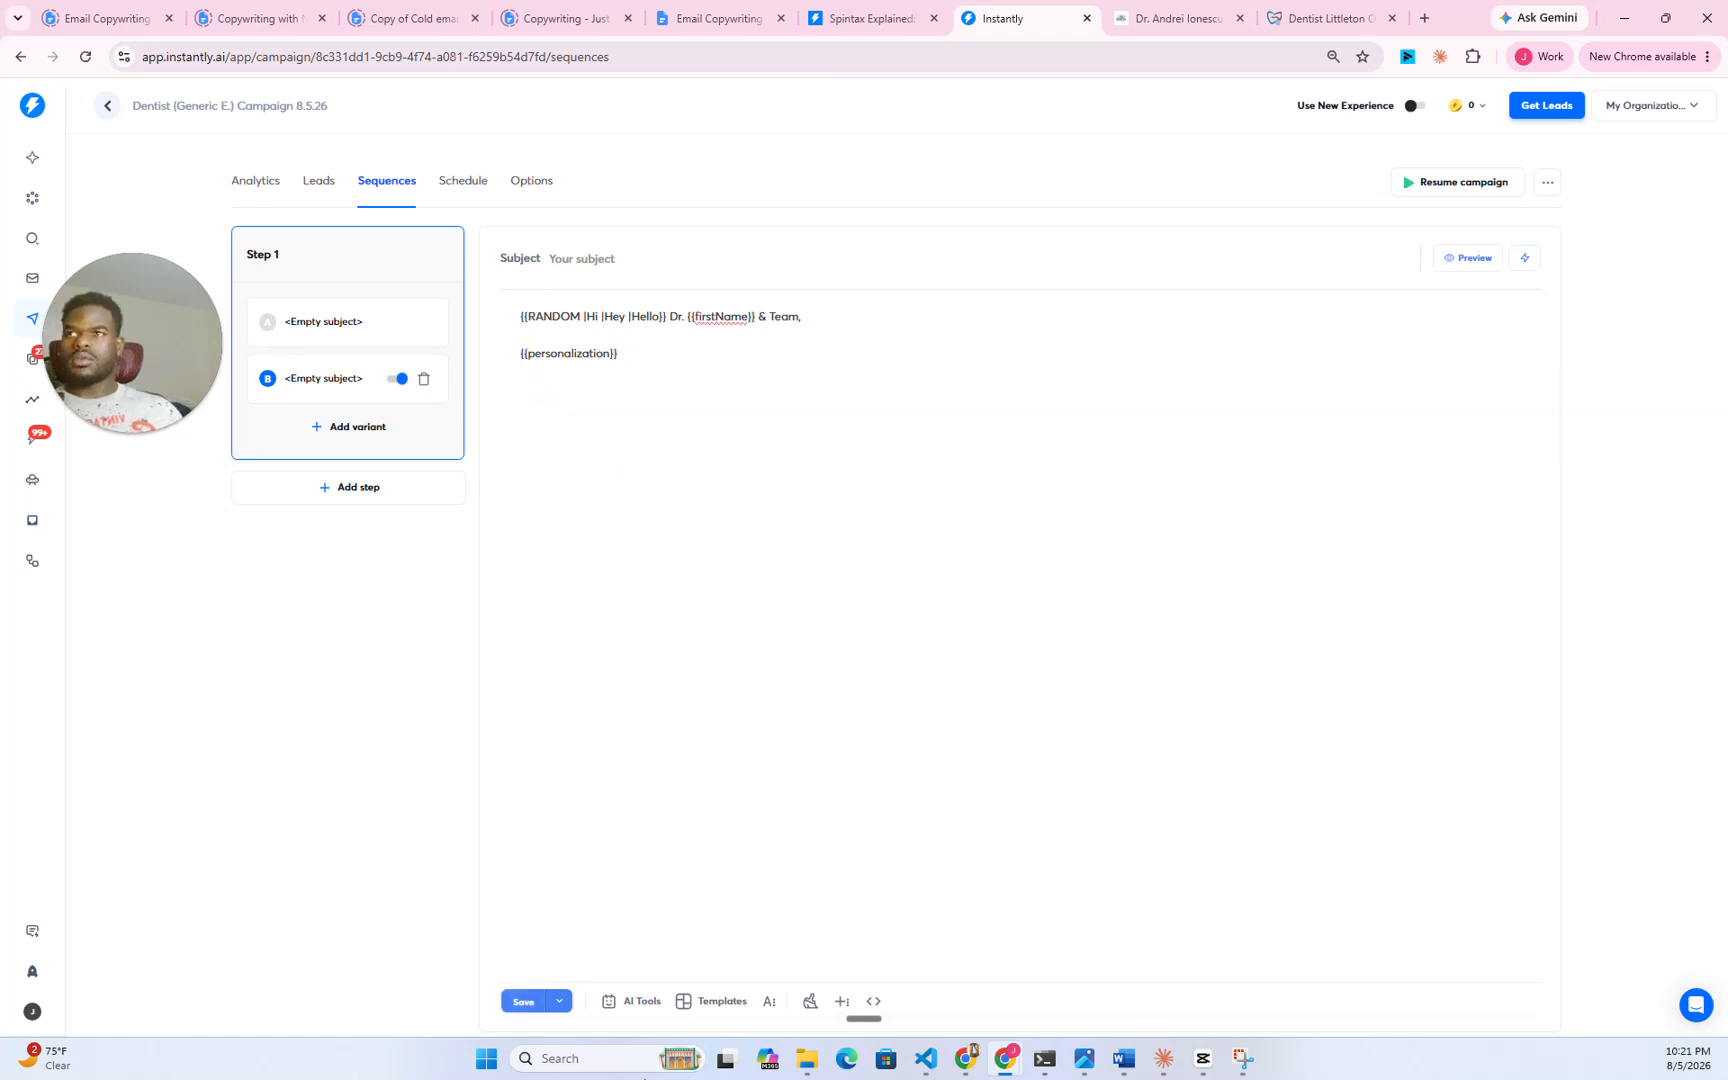
click(523, 1001)
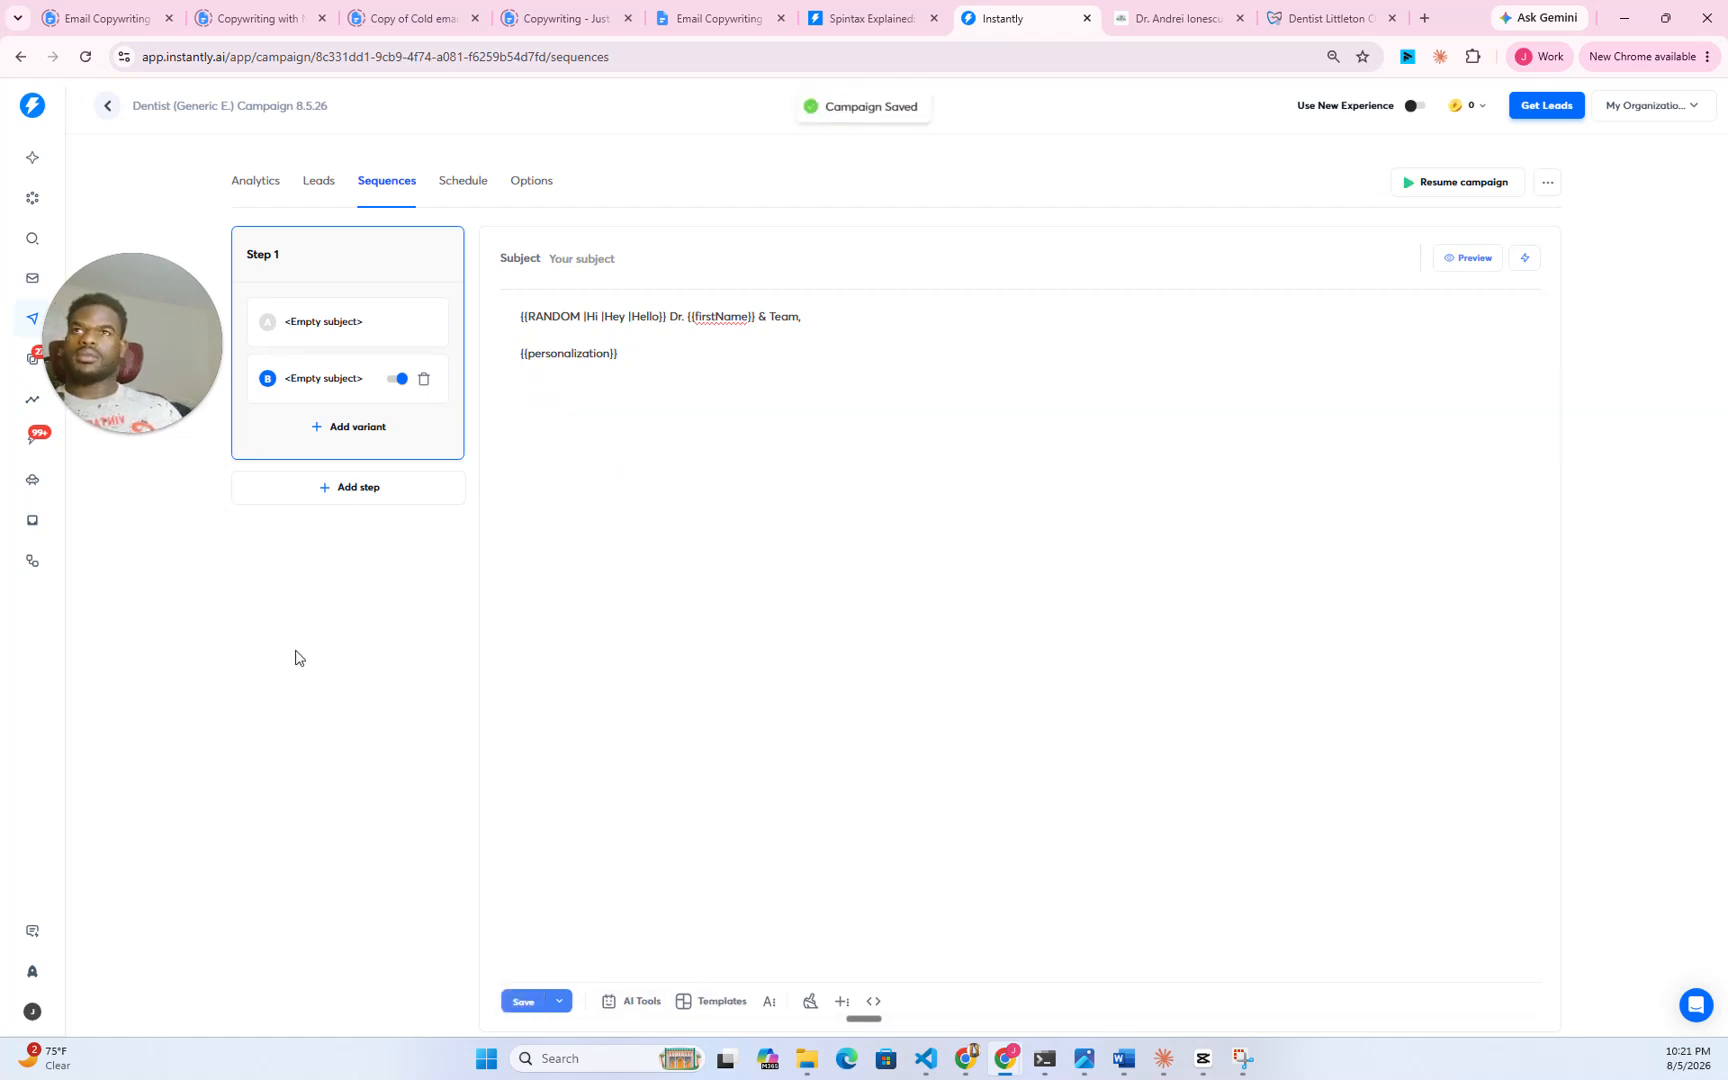
- Copy the first body paragraph about the dental clinic and front desk from variant A and paste it below {{personalization}} in variant B
click(333, 321)
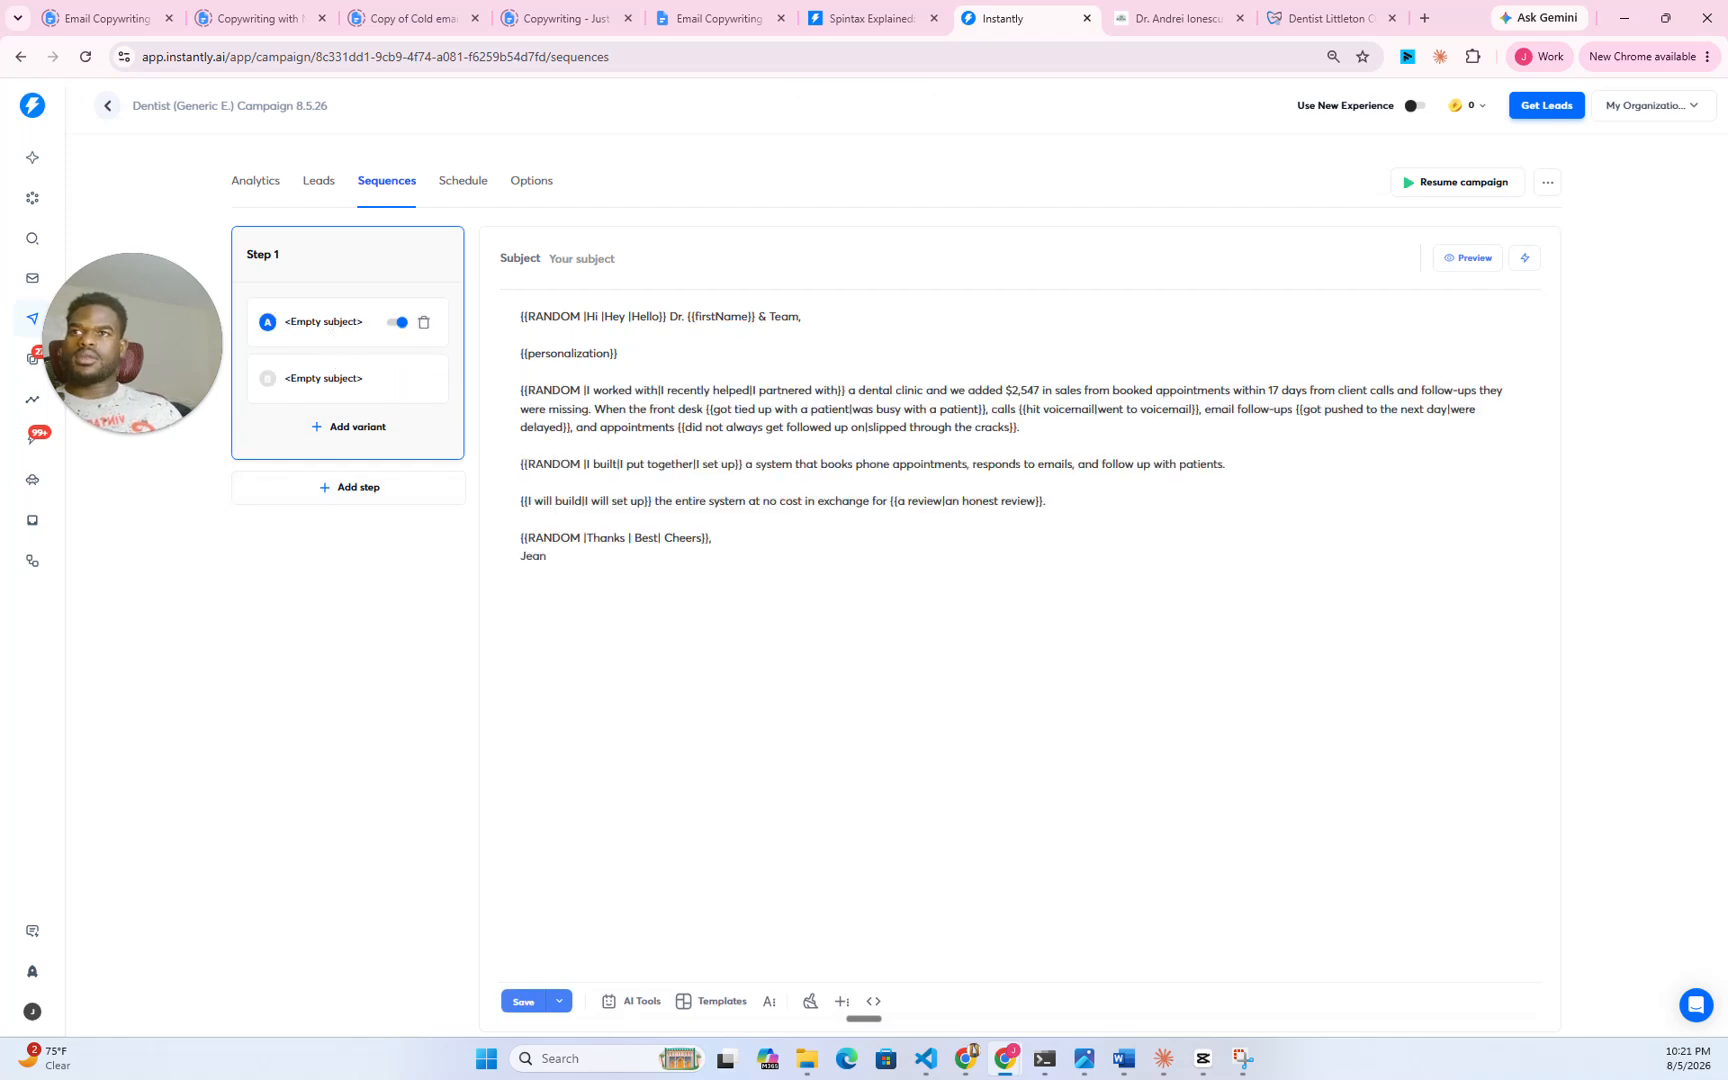
drag(1020, 427, 519, 390)
key(ctrl+c)
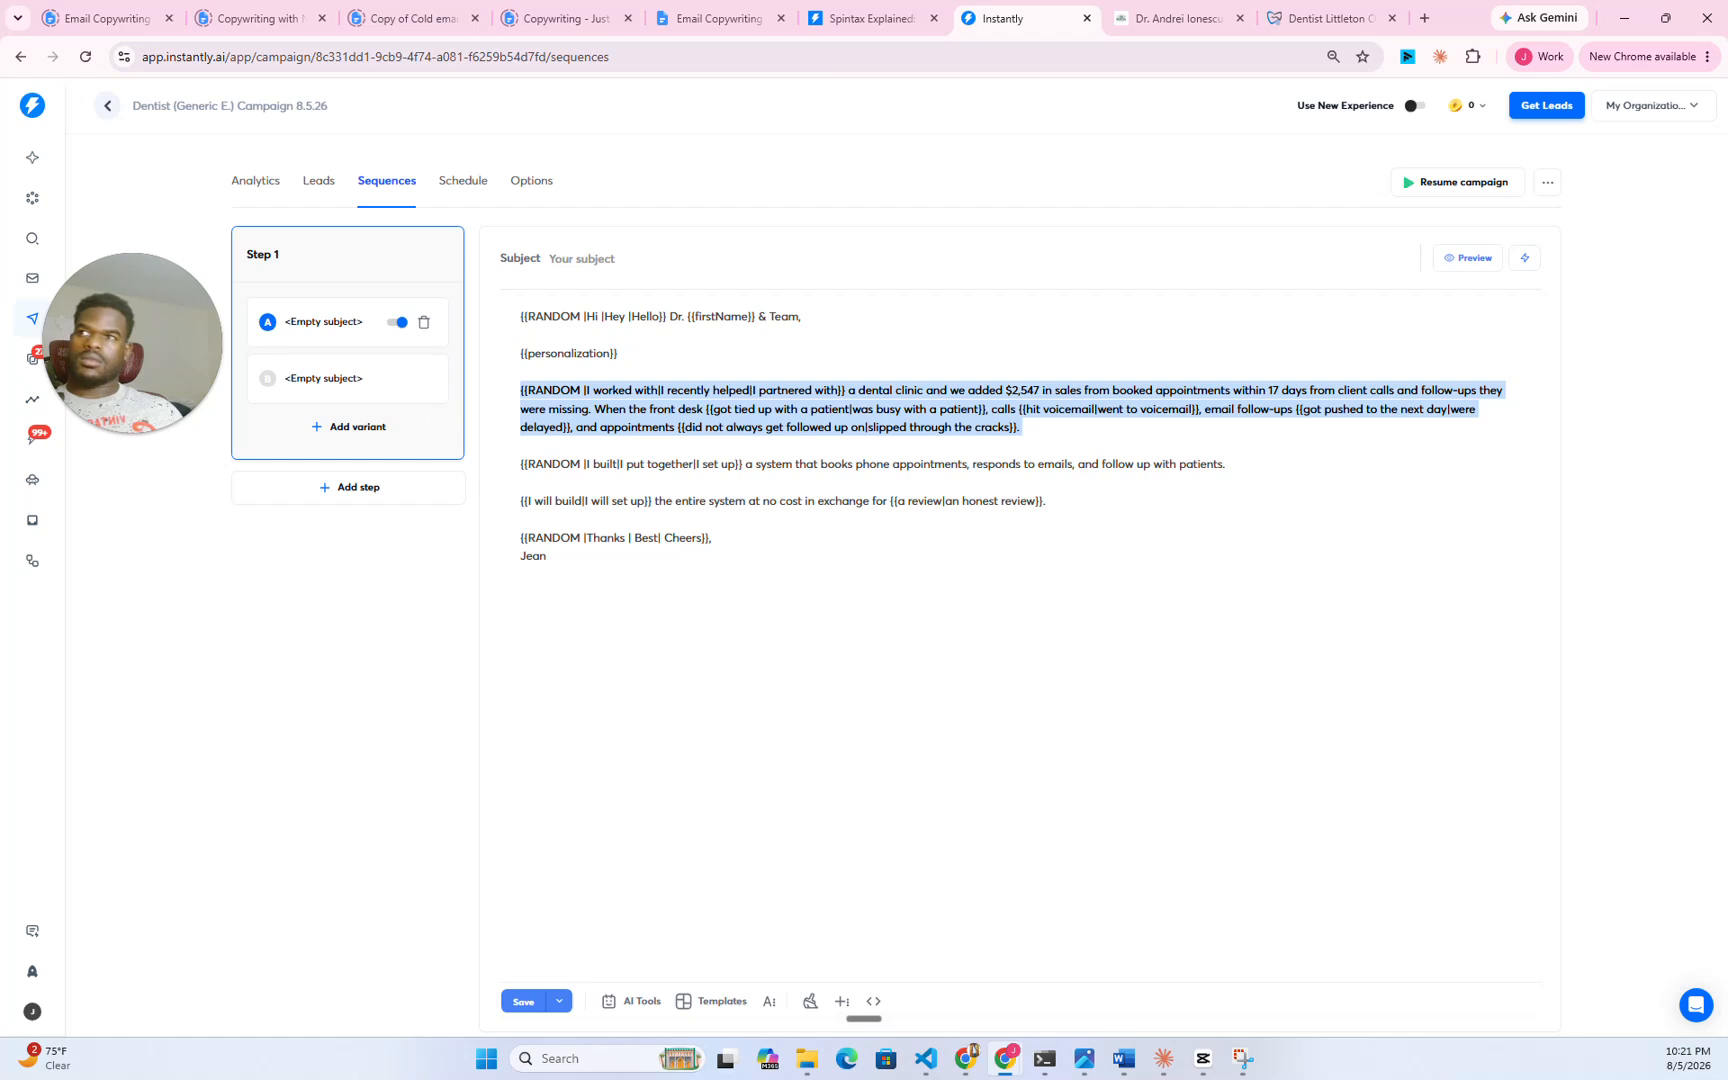
click(342, 380)
key(ctrl+v)
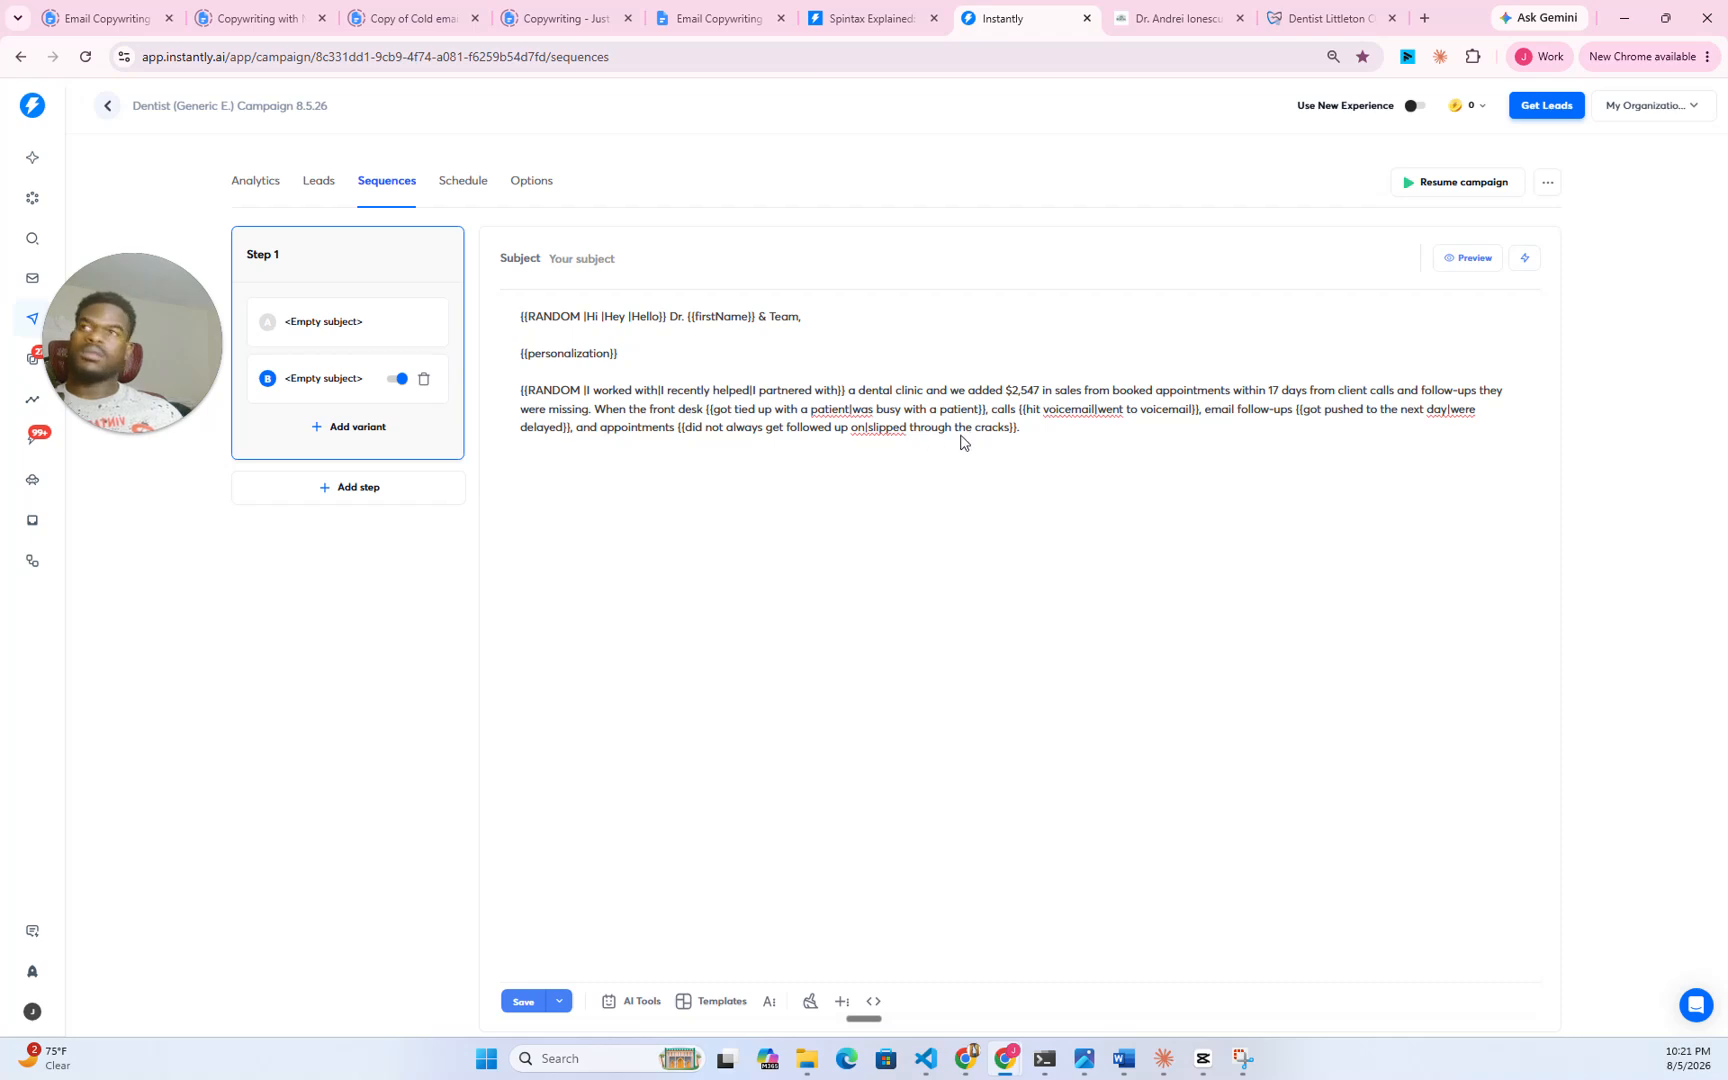
- Dismiss the browser's save dialog and save the campaign with the first body paragraph in variant B
key(ctrl+s)
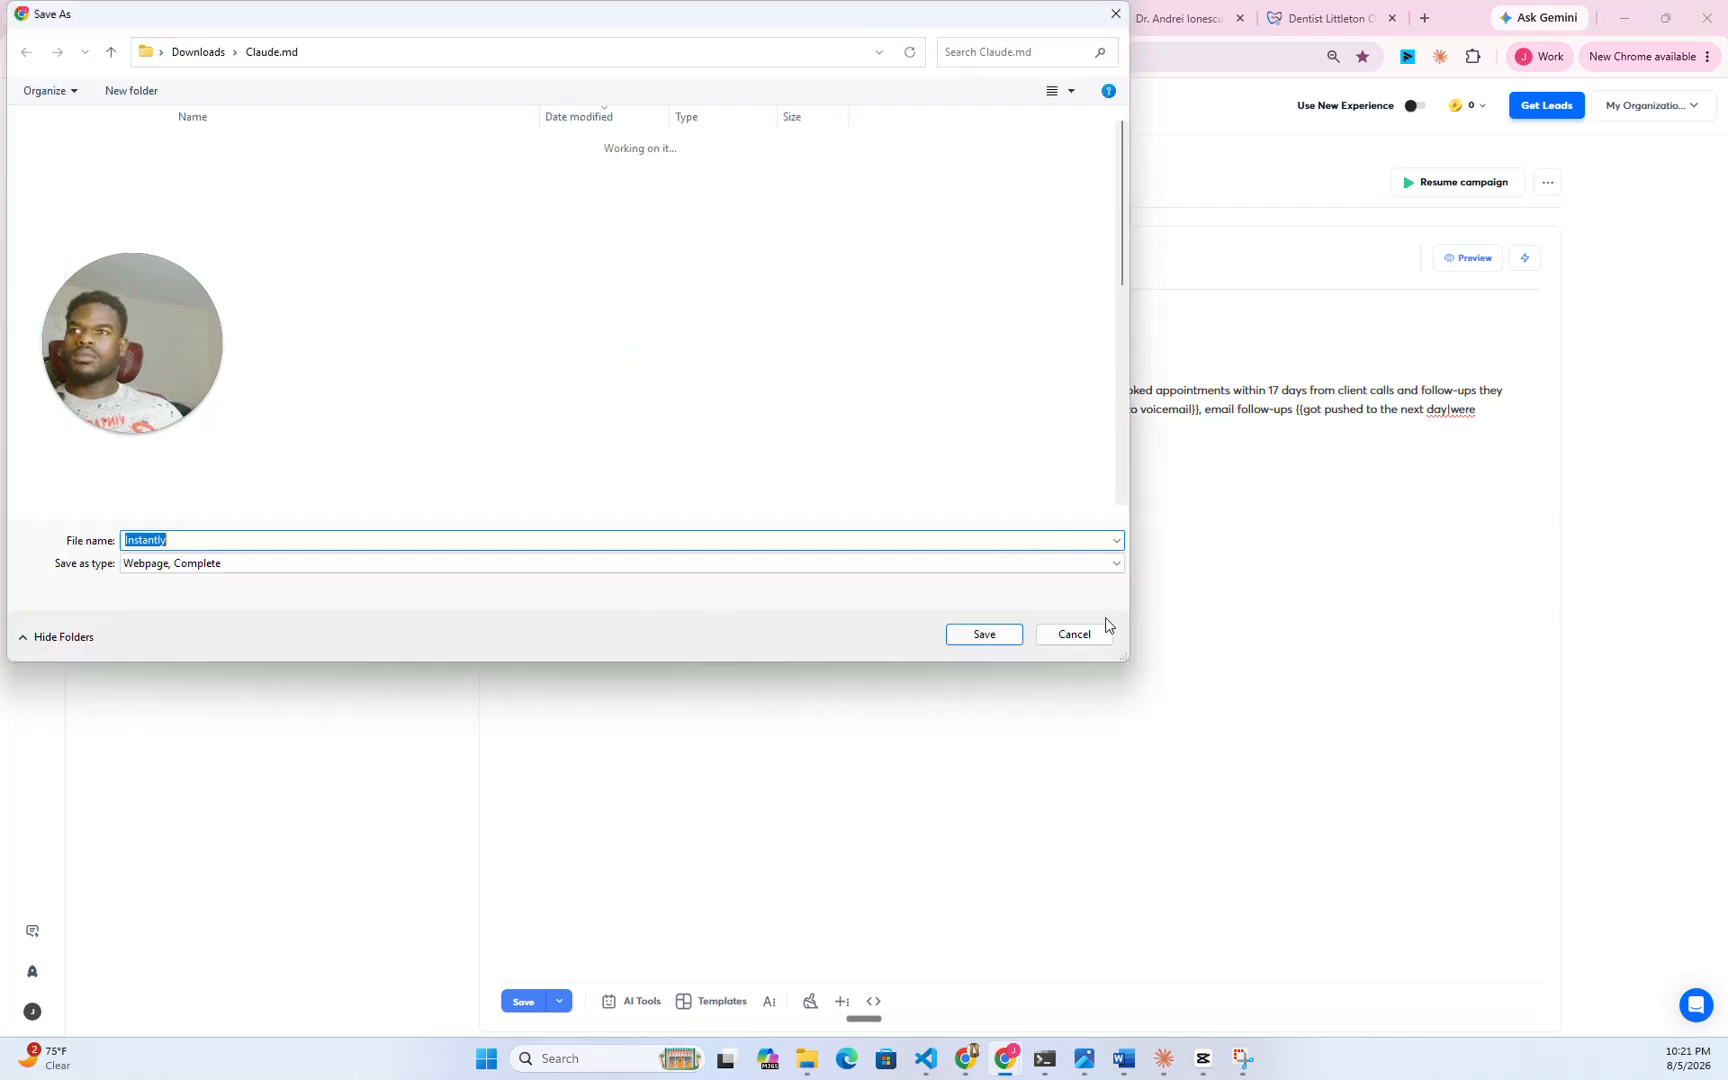
click(1088, 636)
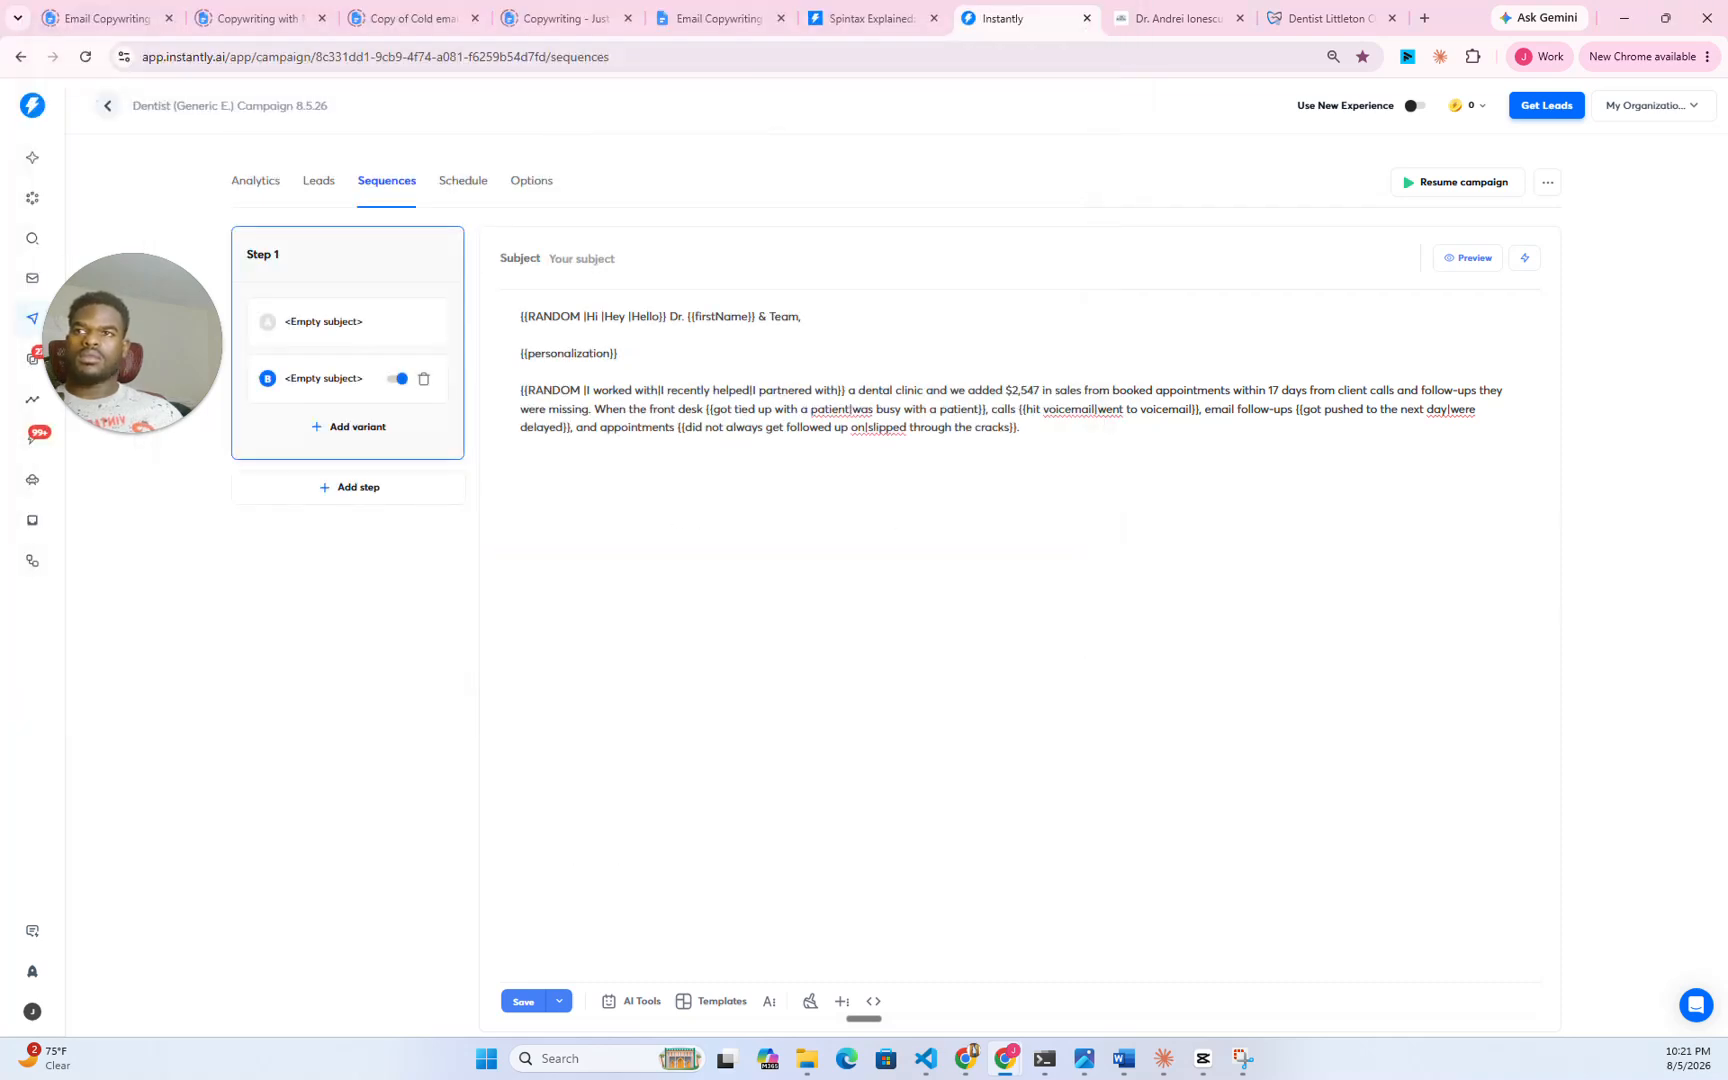
key(Return)
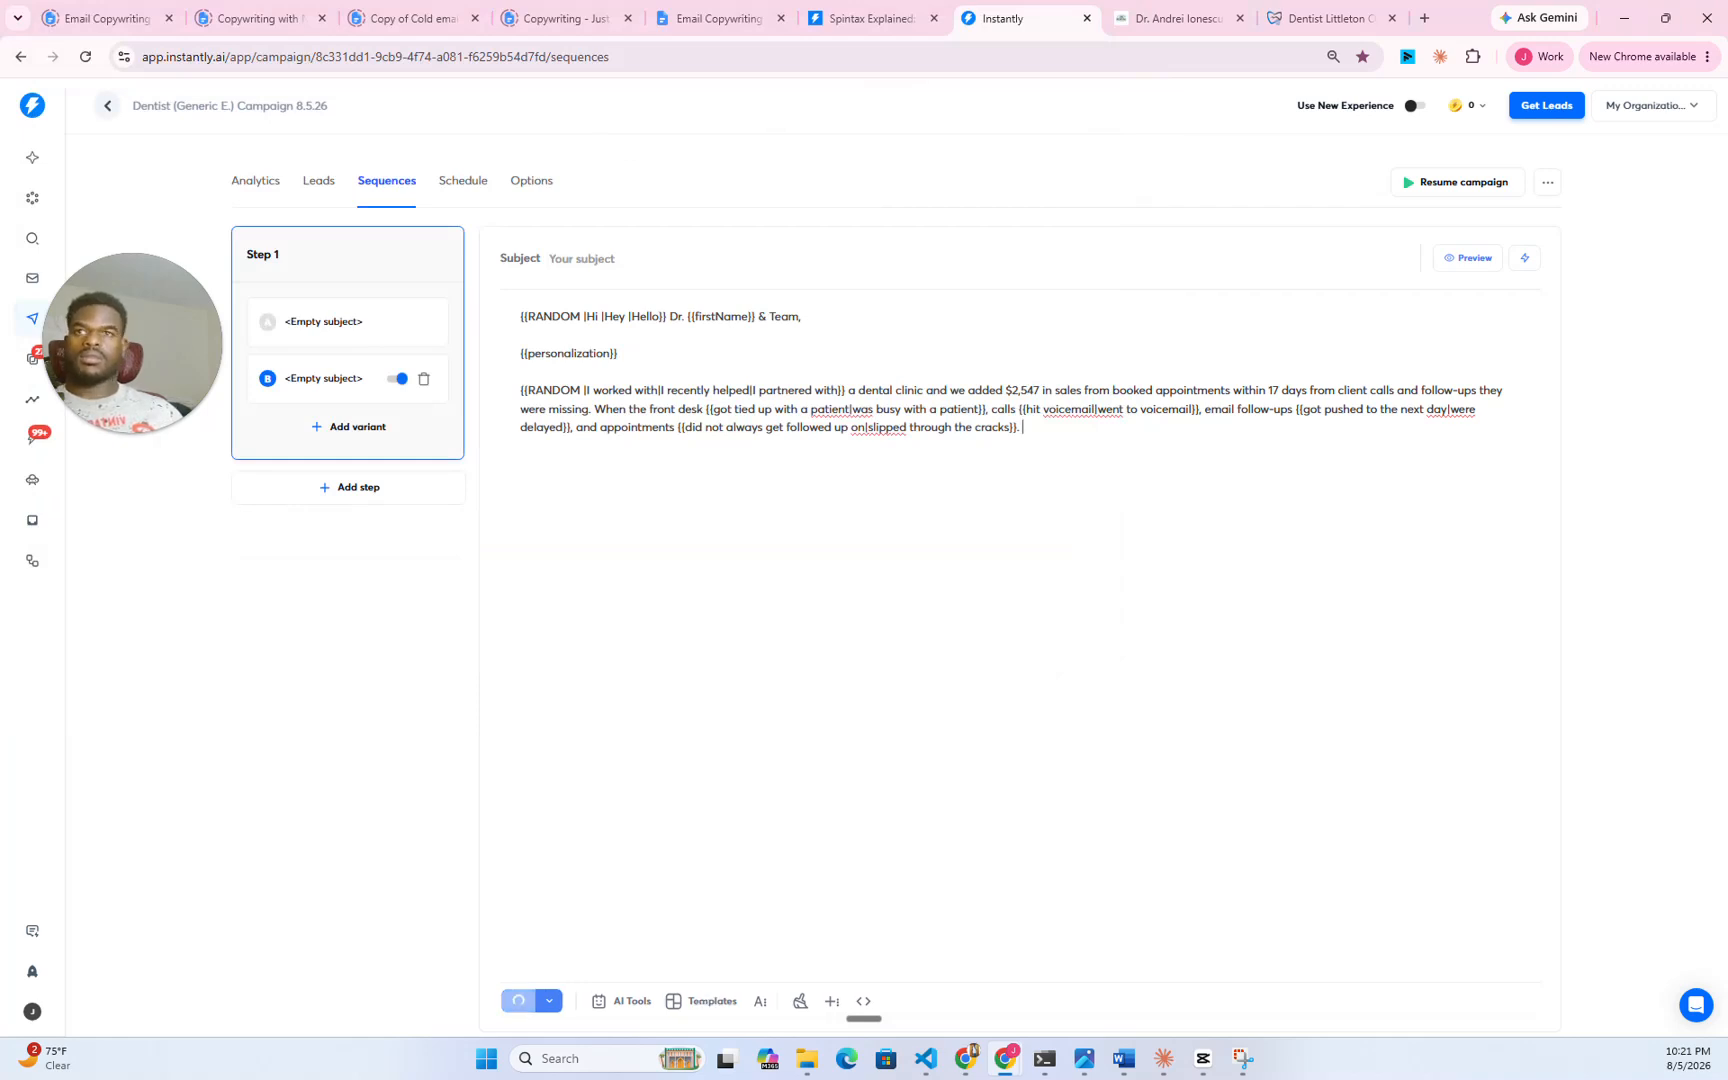
- Copy the paragraph about the system that books phone appointments from variant A, paste it below the first paragraph in variant B, and save
click(320, 332)
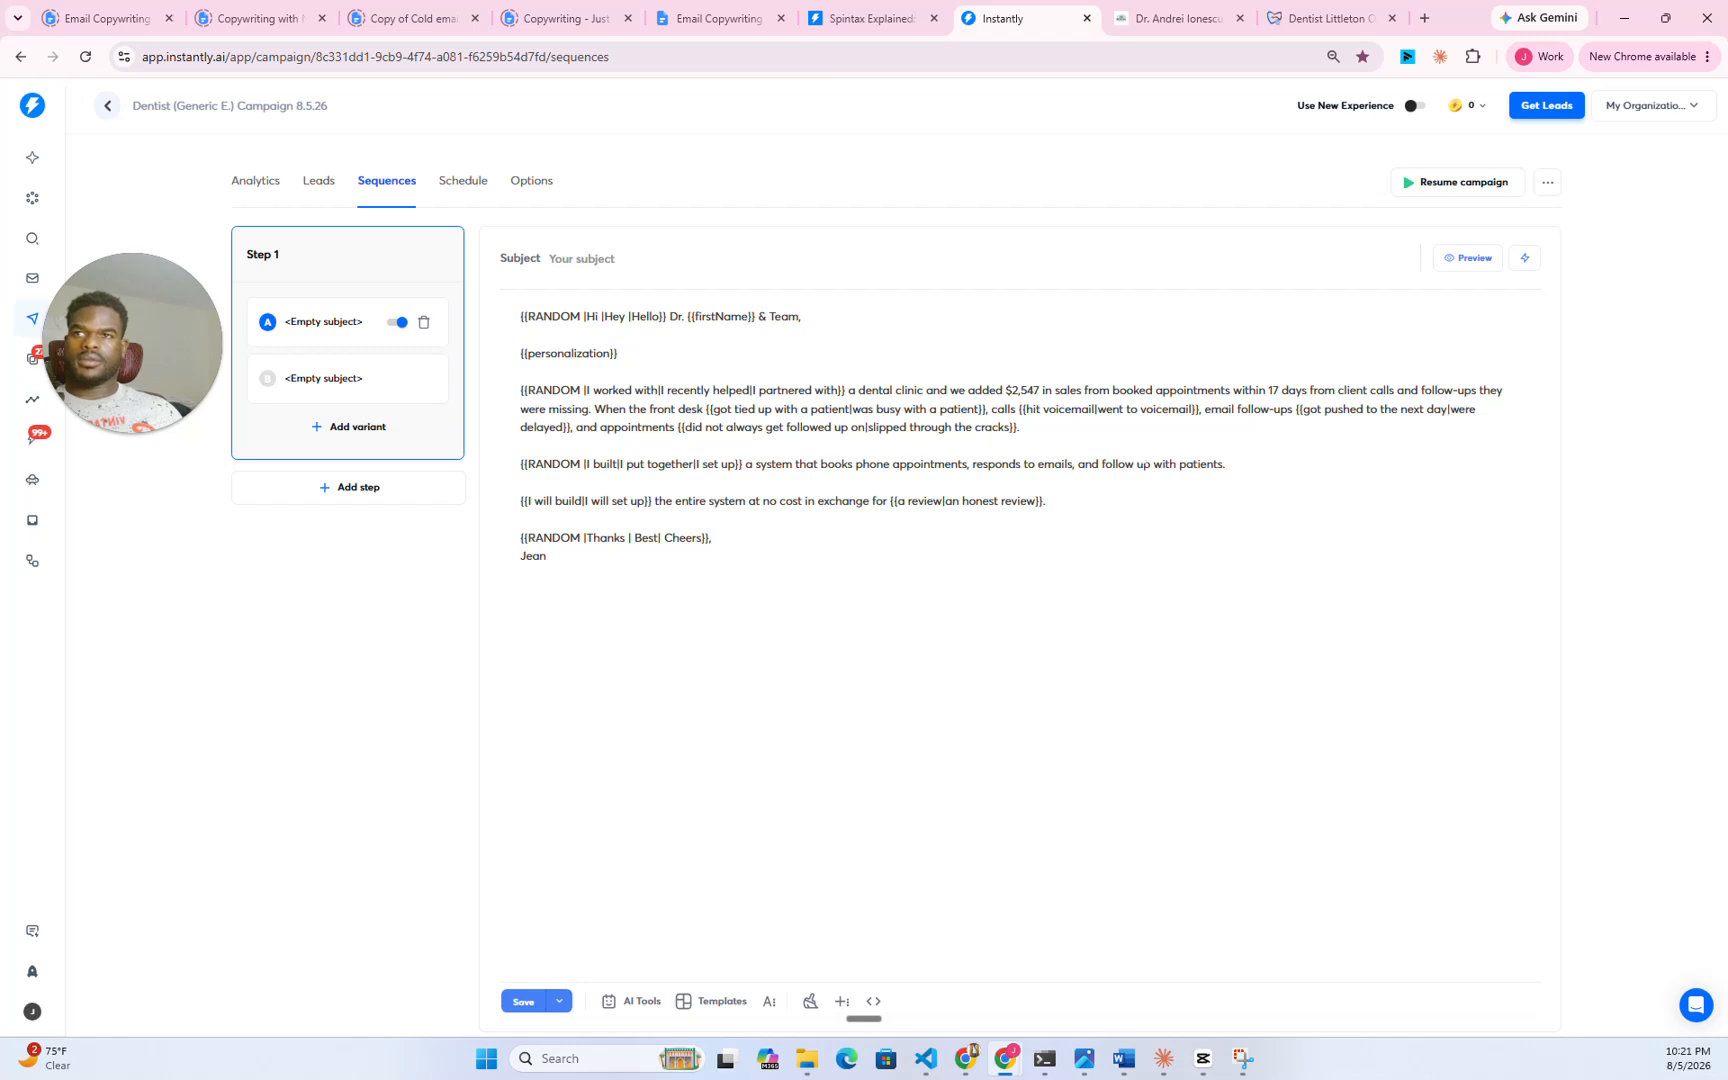
triple_click(872, 464)
key(ctrl+c)
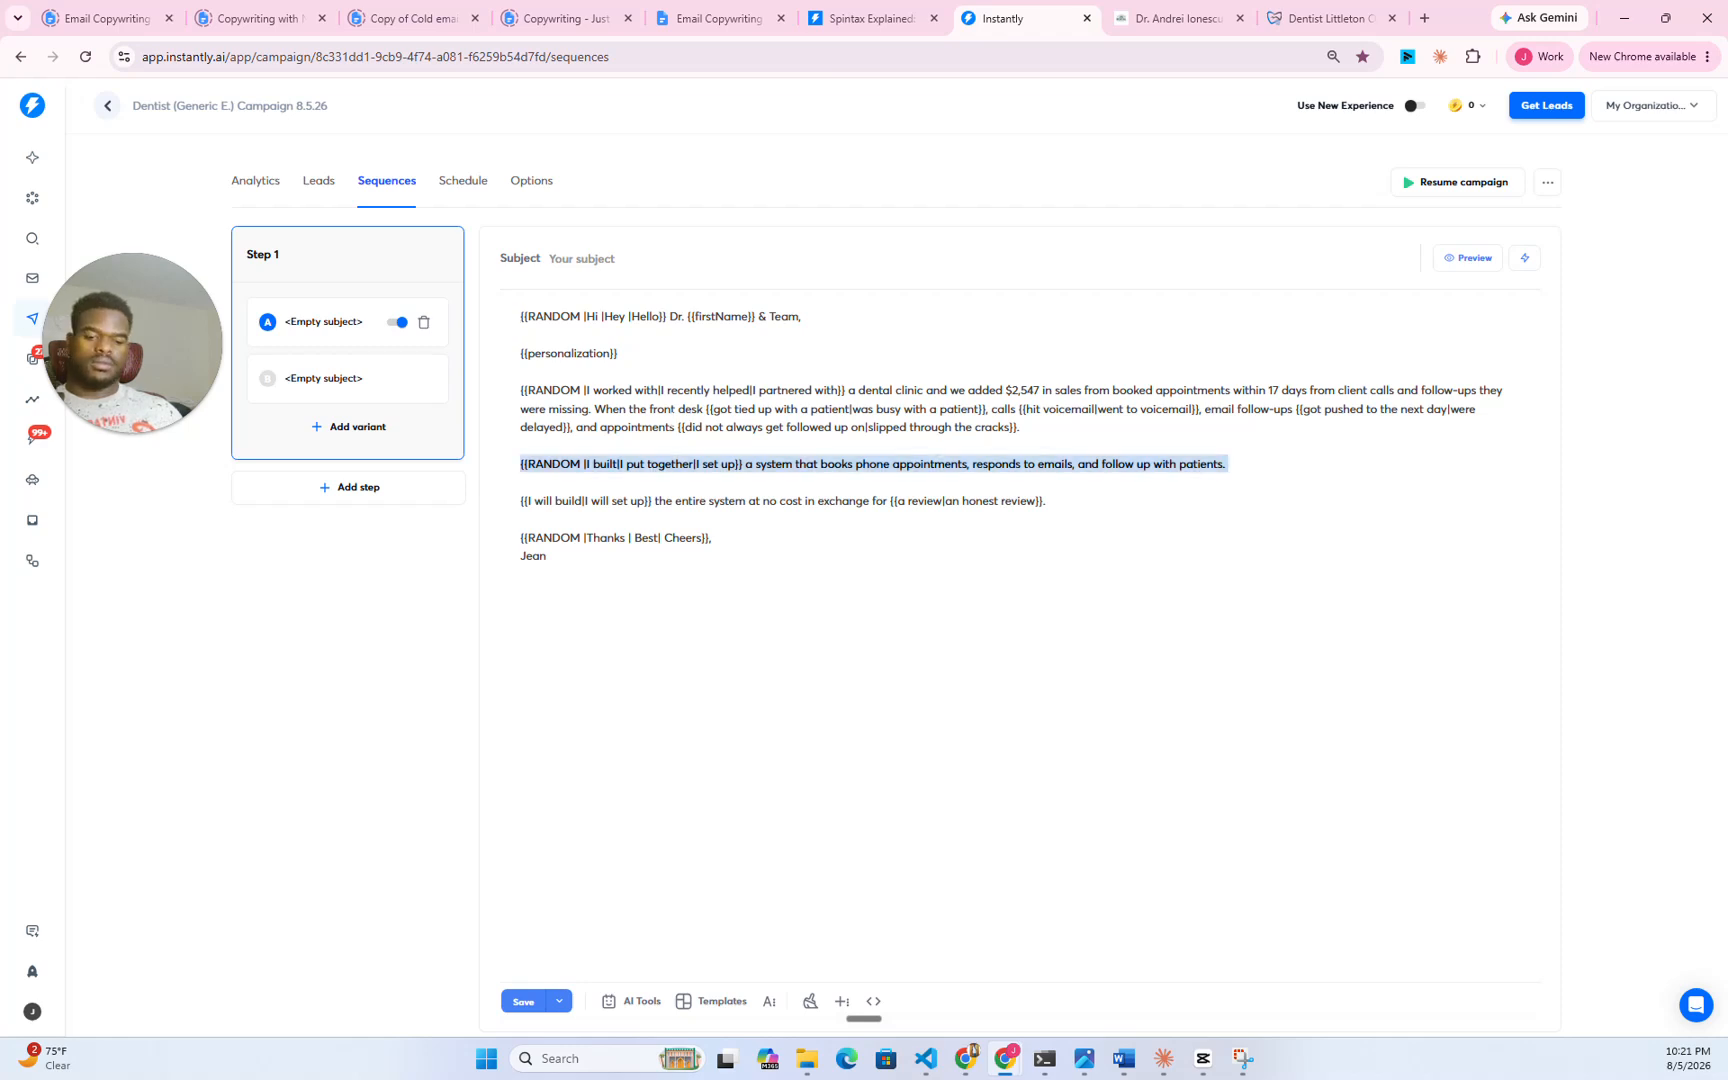
click(336, 396)
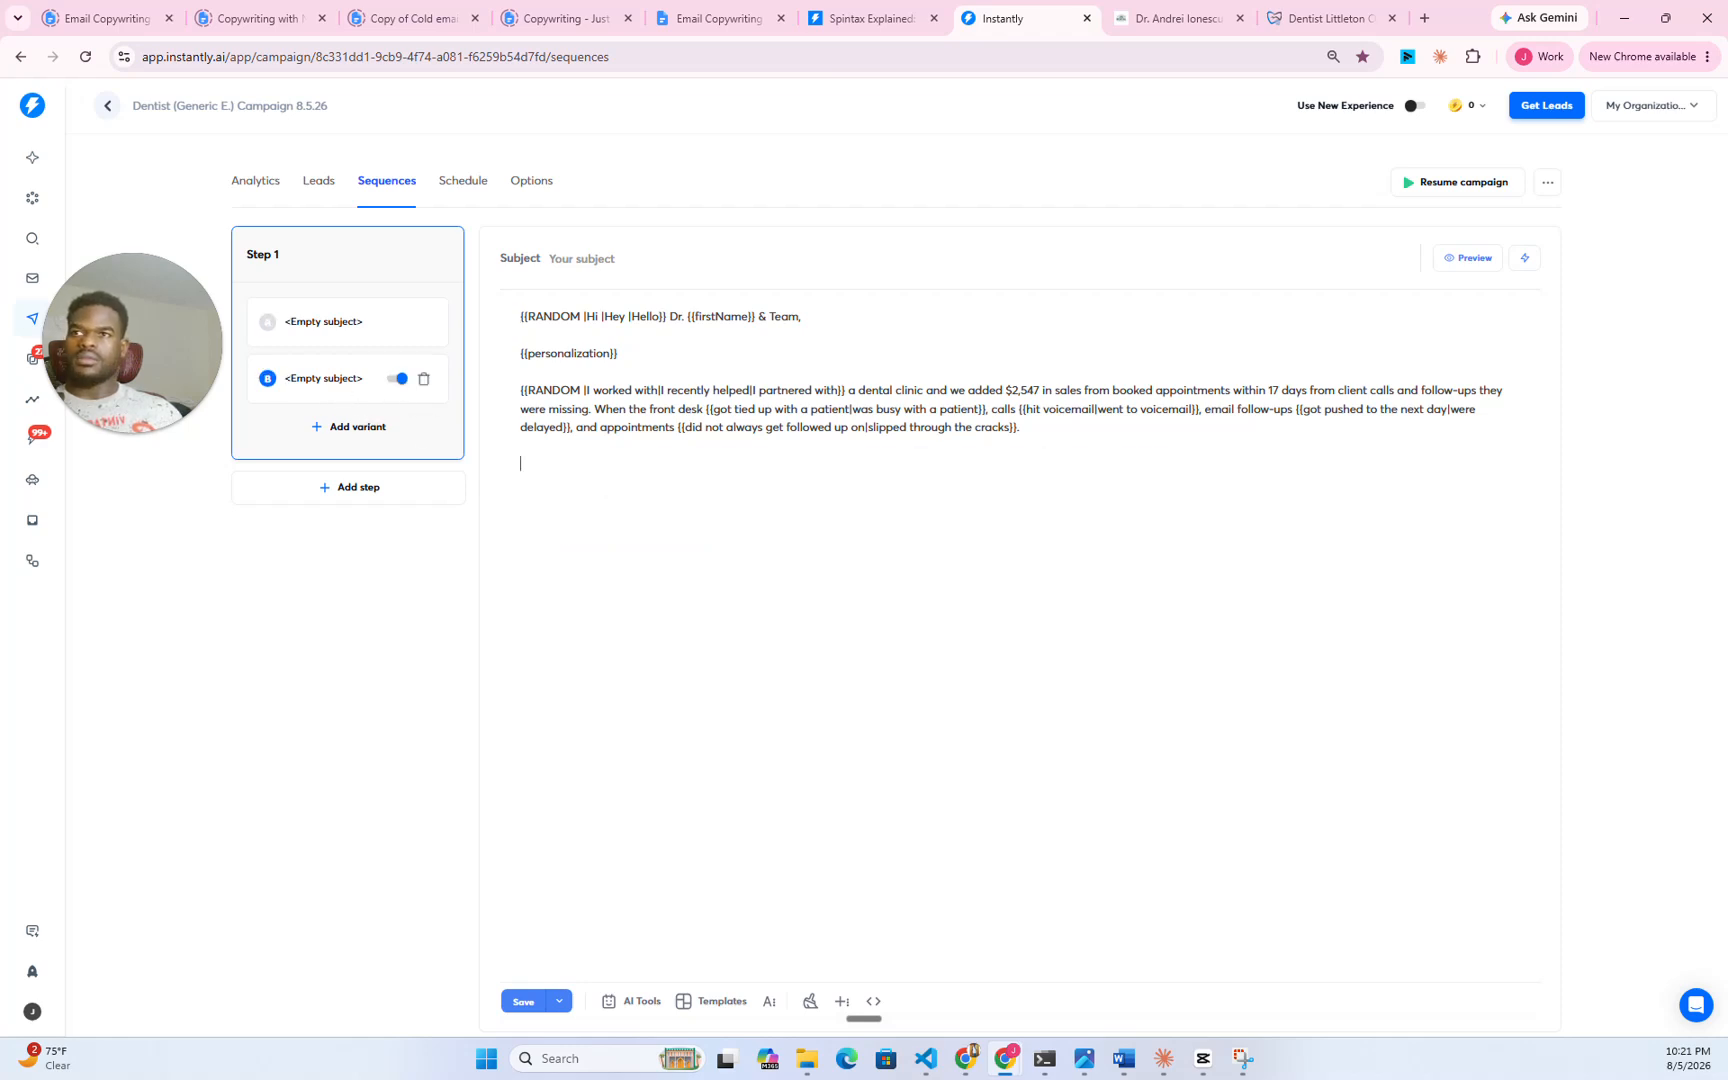
key(ctrl+v)
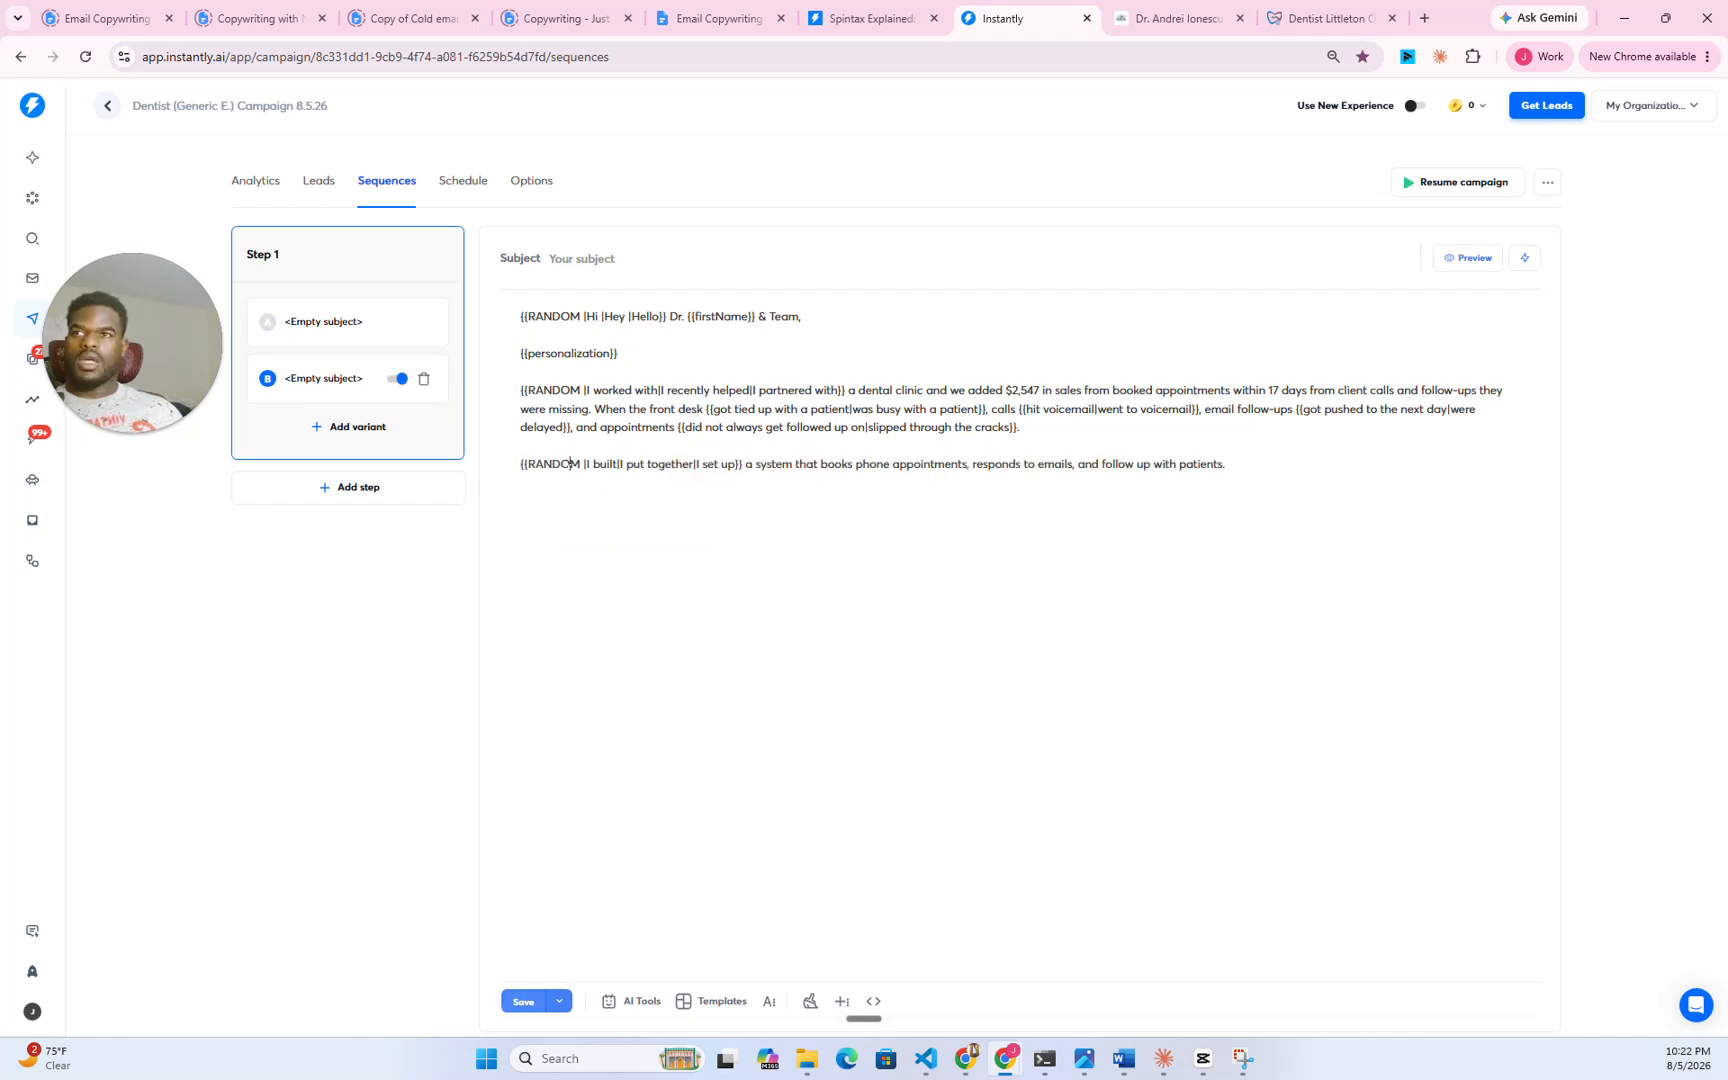
key(ctrl+s)
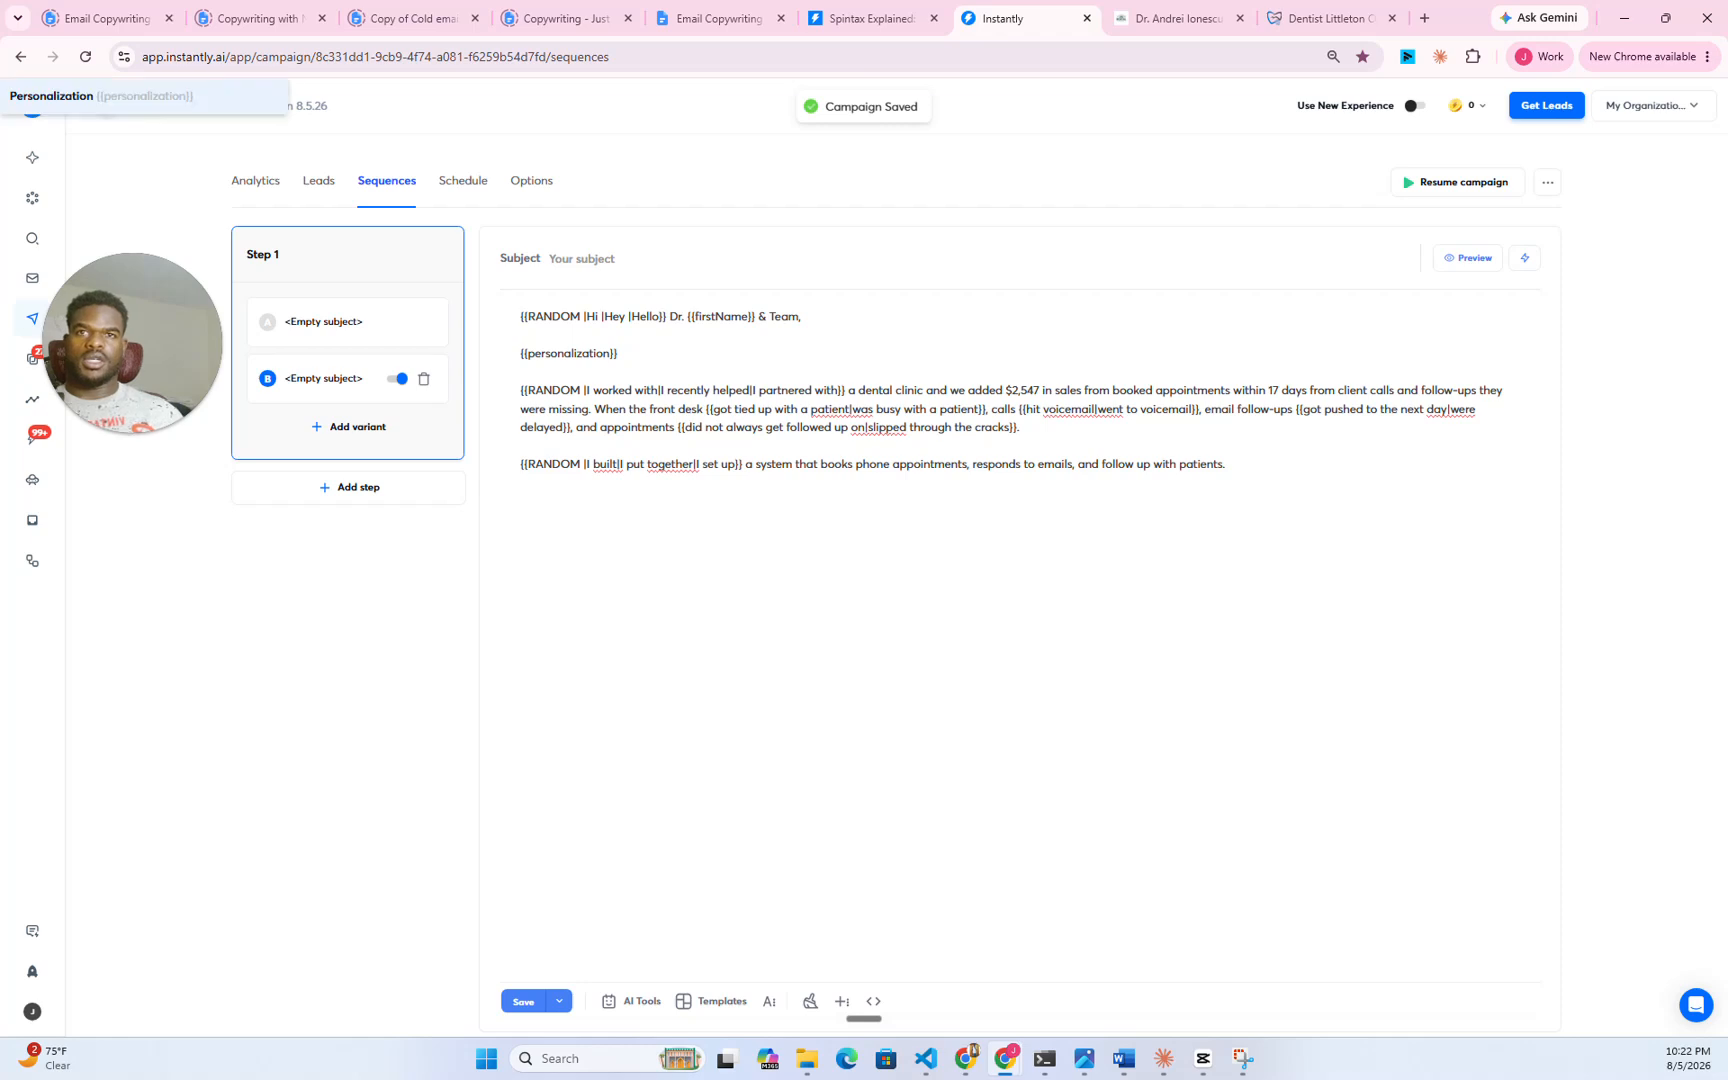
- Copy the no-cost review offer and the sign-off from variant A, paste them at the end of variant B, and save the campaign
click(521, 446)
key(Return)
key(Return)
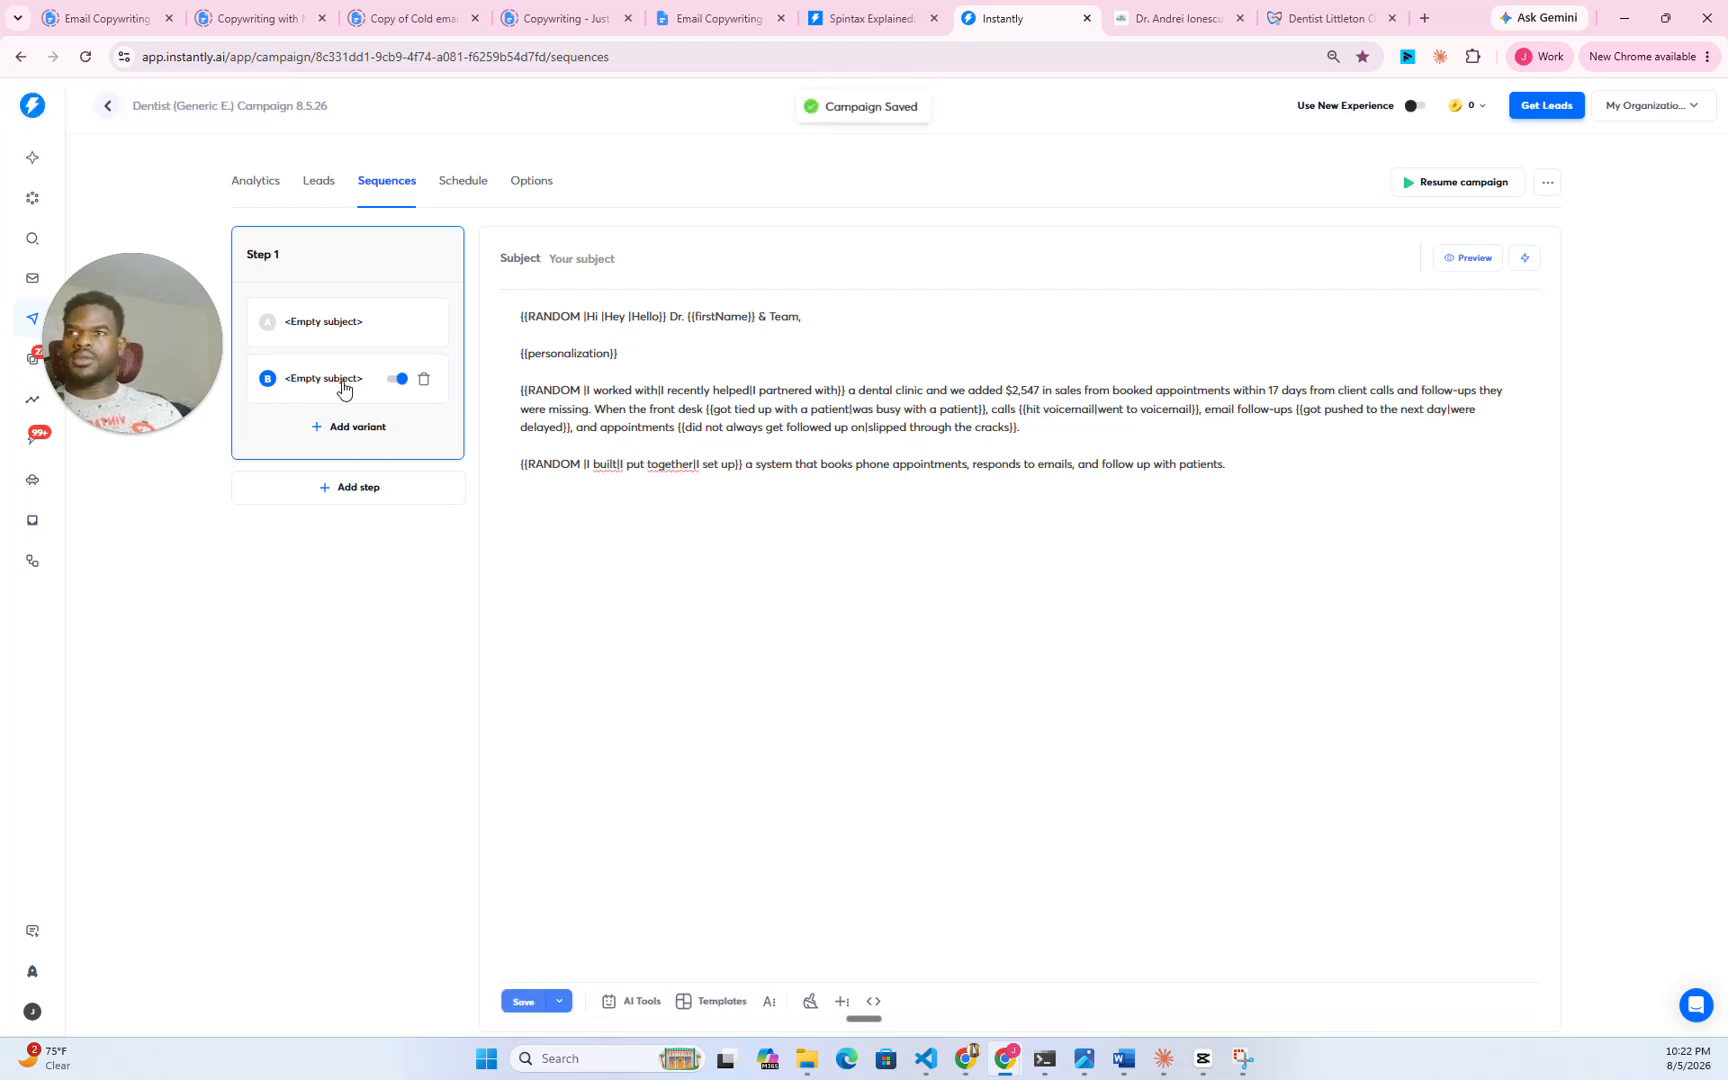
click(344, 324)
drag(548, 557, 519, 502)
key(ctrl+c)
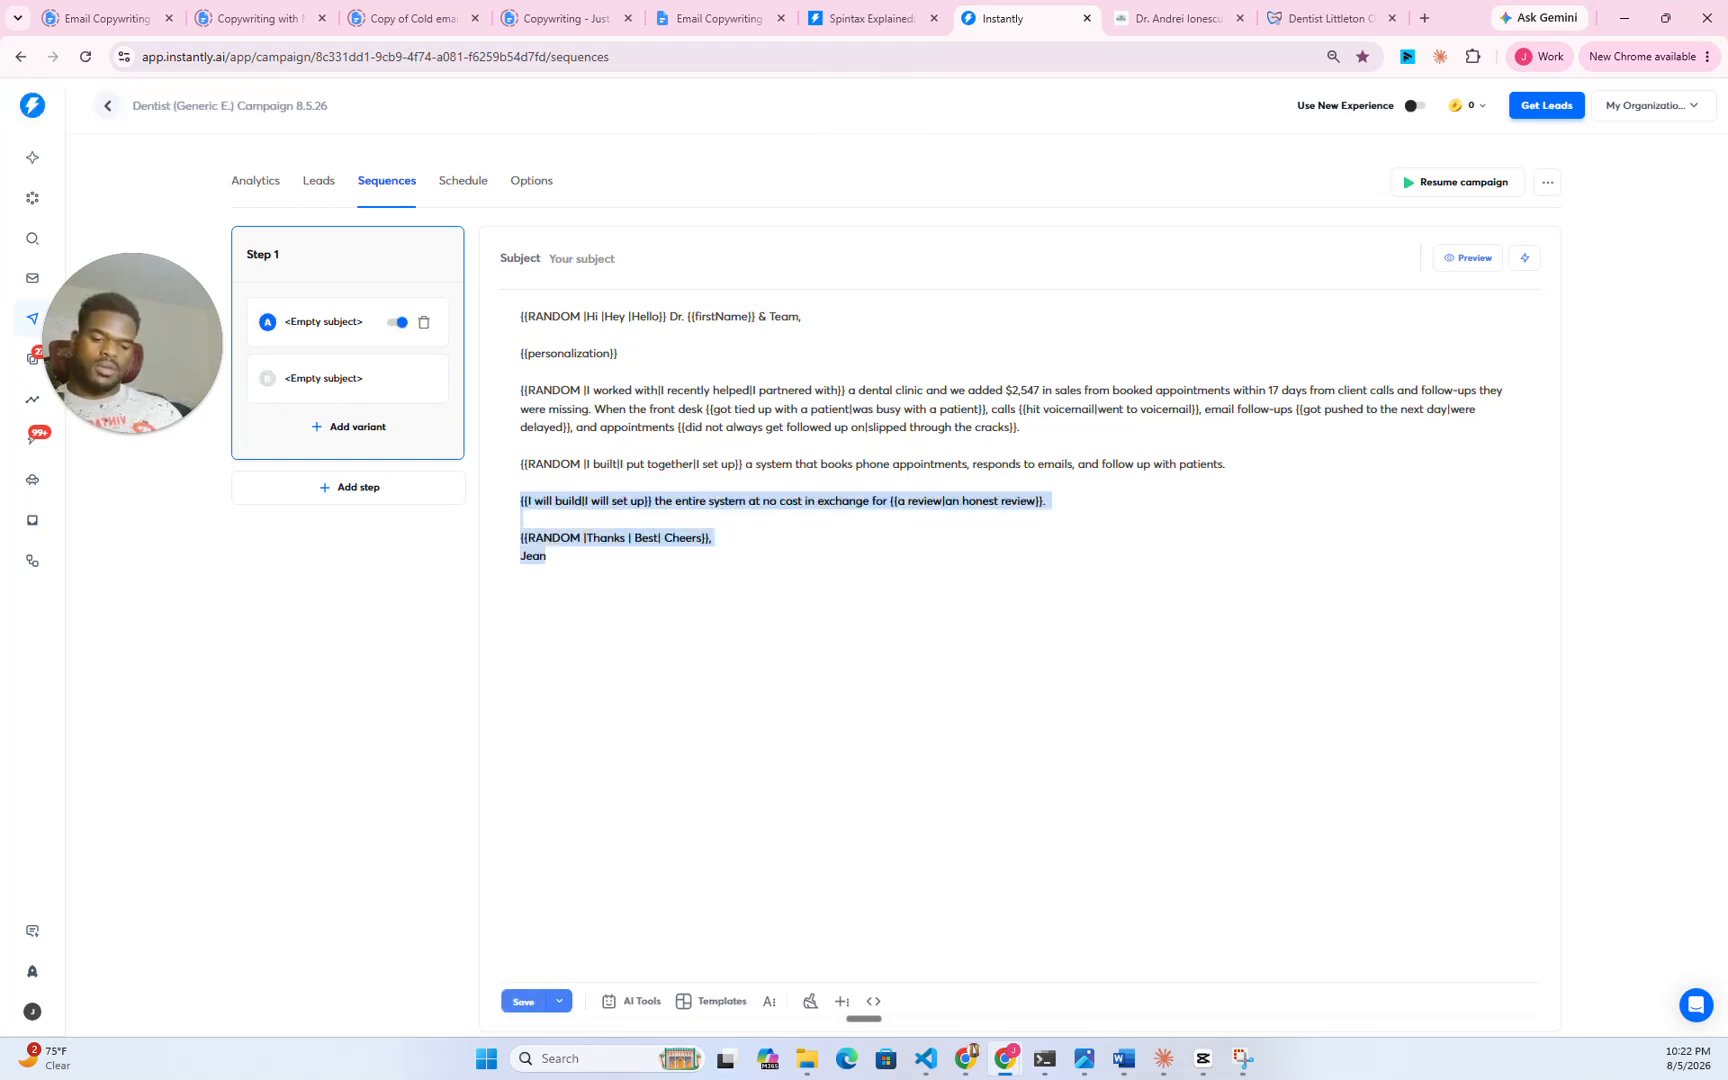
click(320, 385)
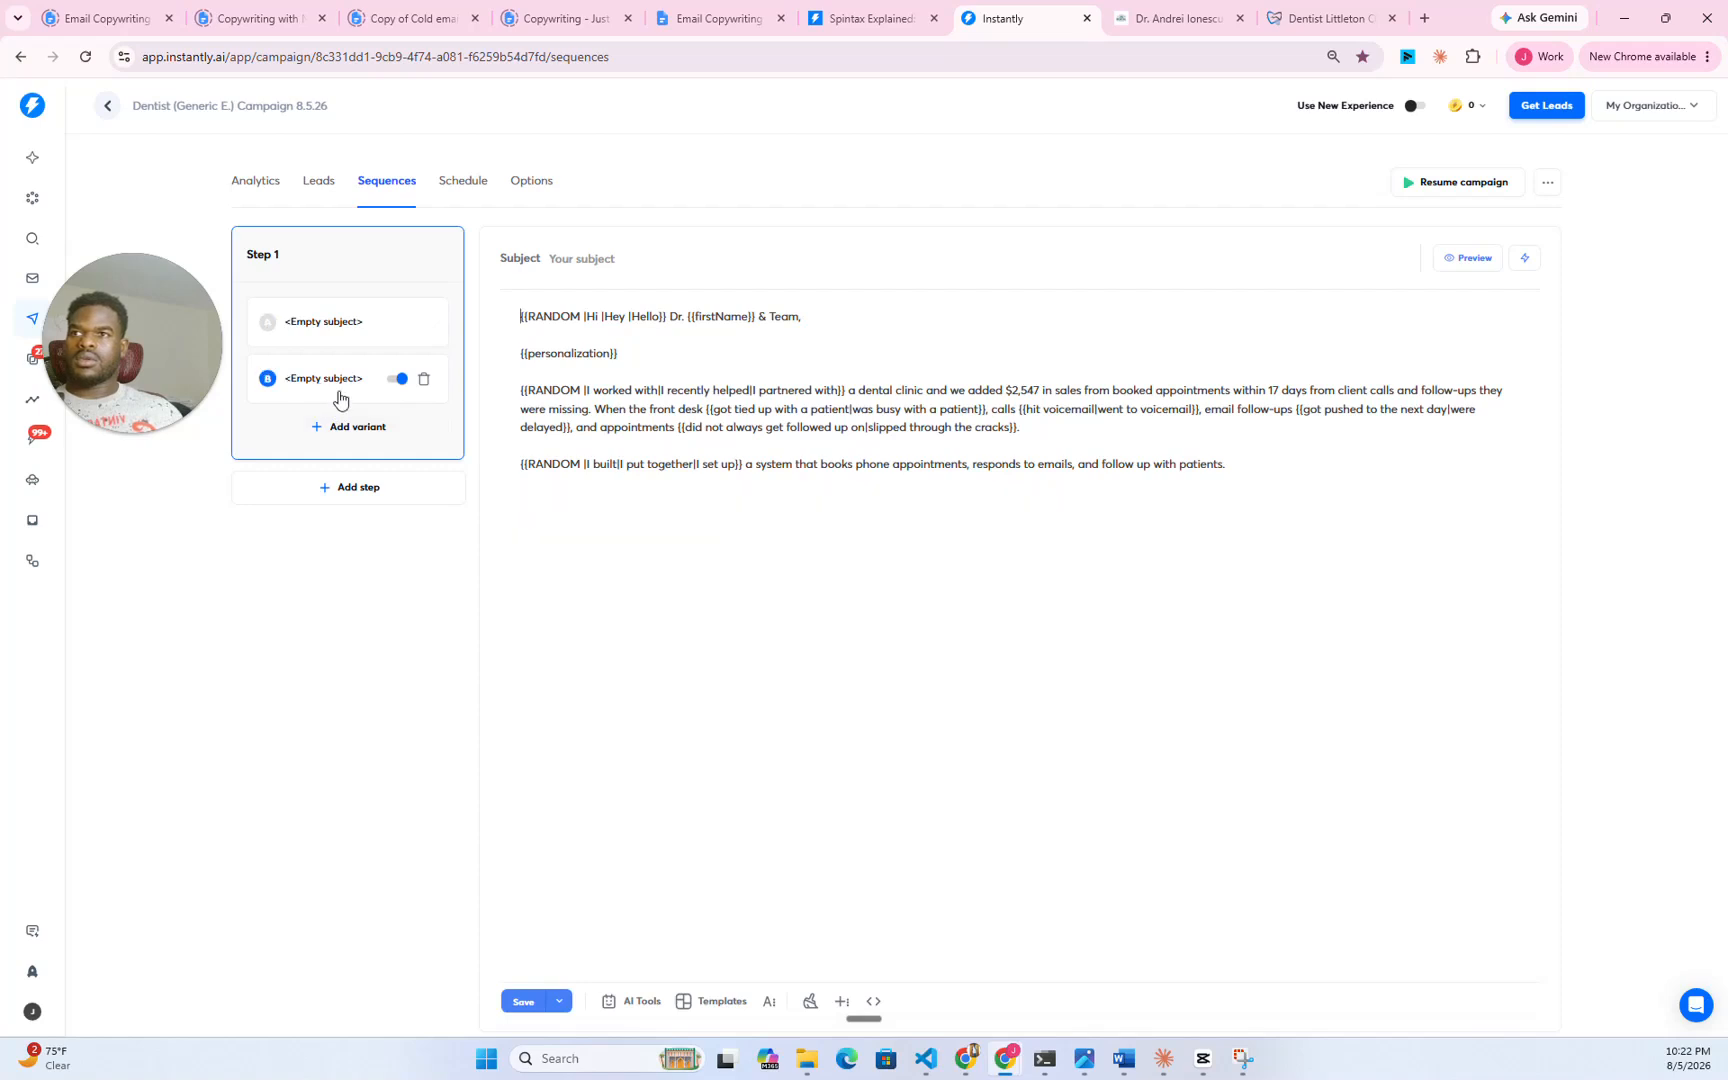
key(ctrl+v)
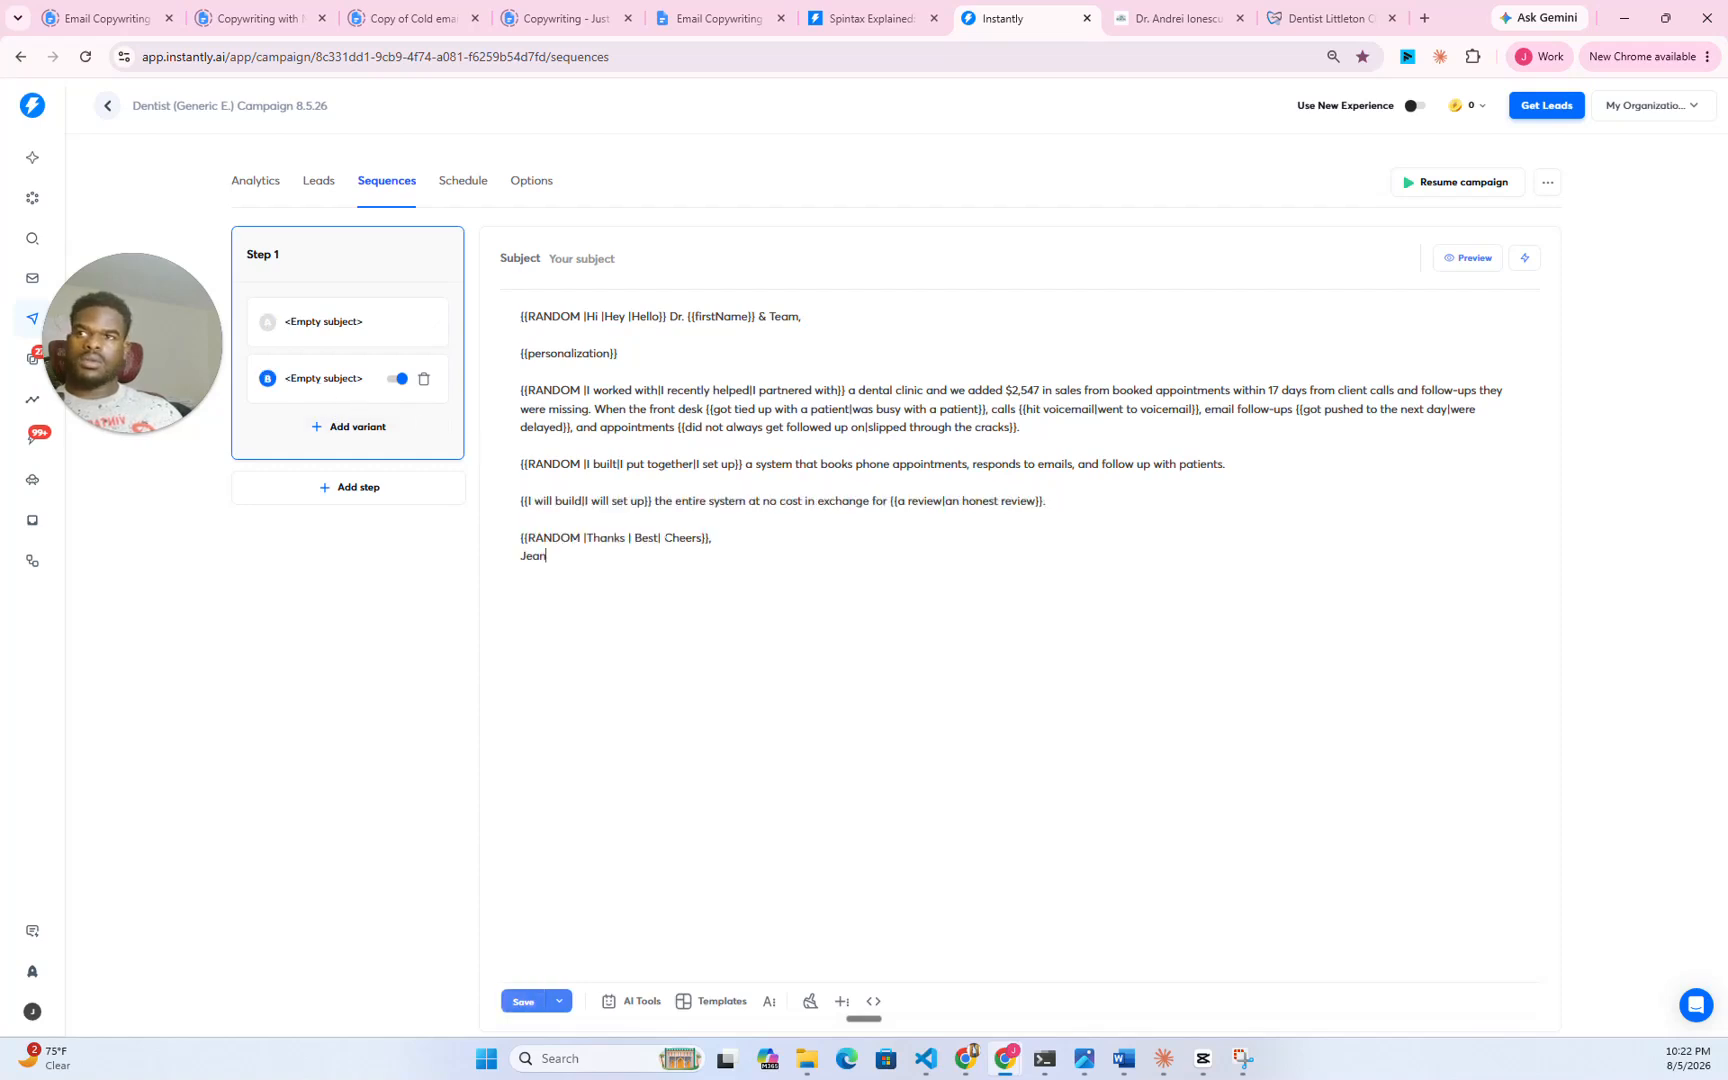
key(ctrl+s)
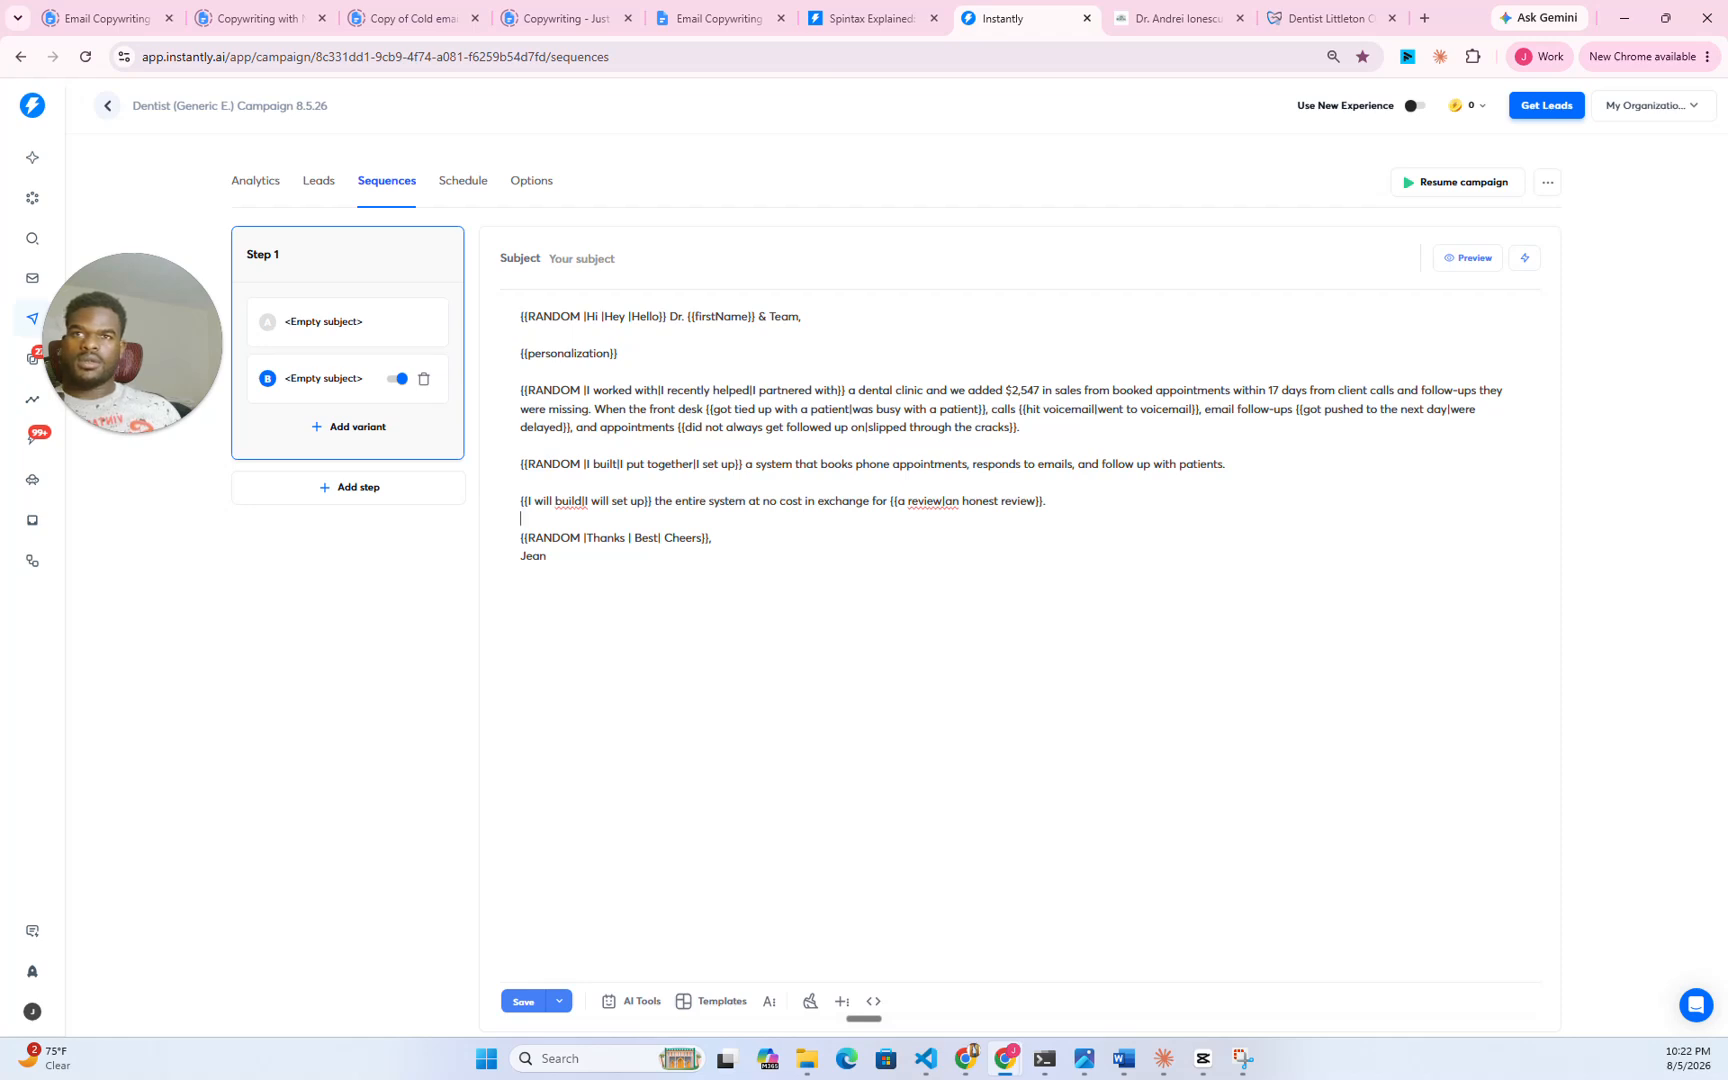
- Replace the $2,547 sales figure in variant B's first body paragraph with 8% and save the campaign
drag(1006, 390, 1041, 390)
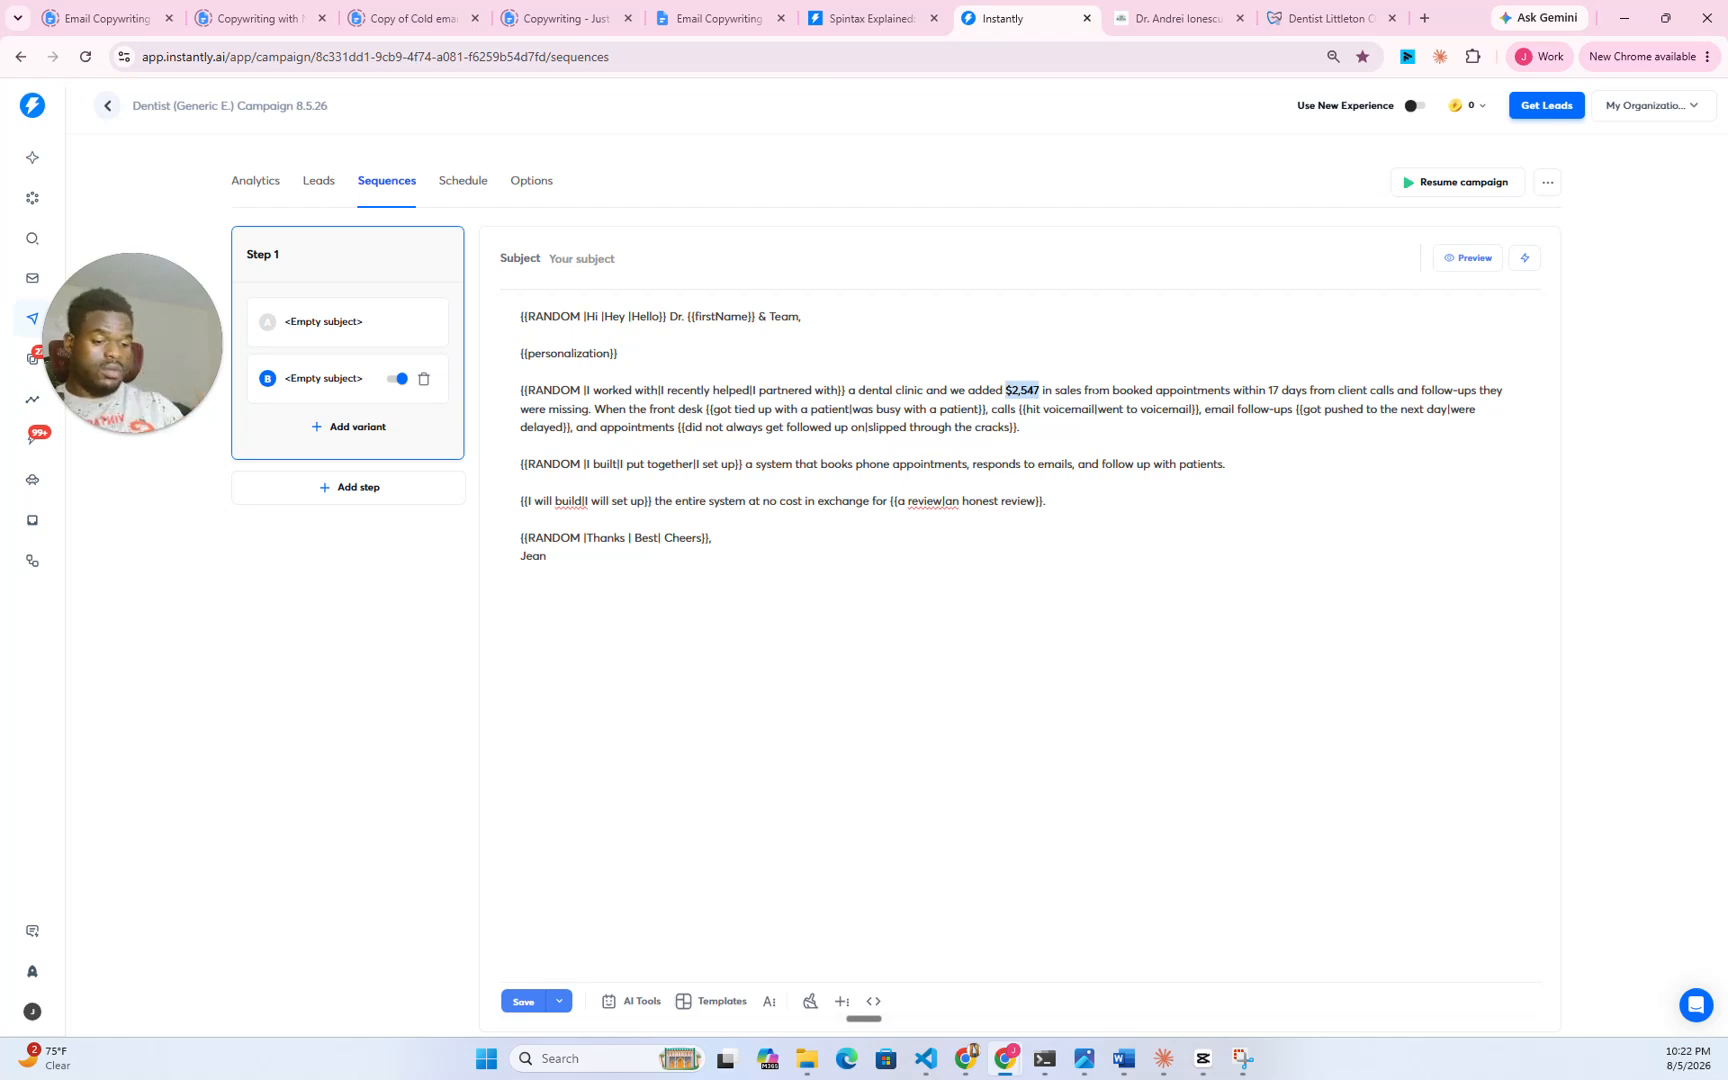
text(8%)
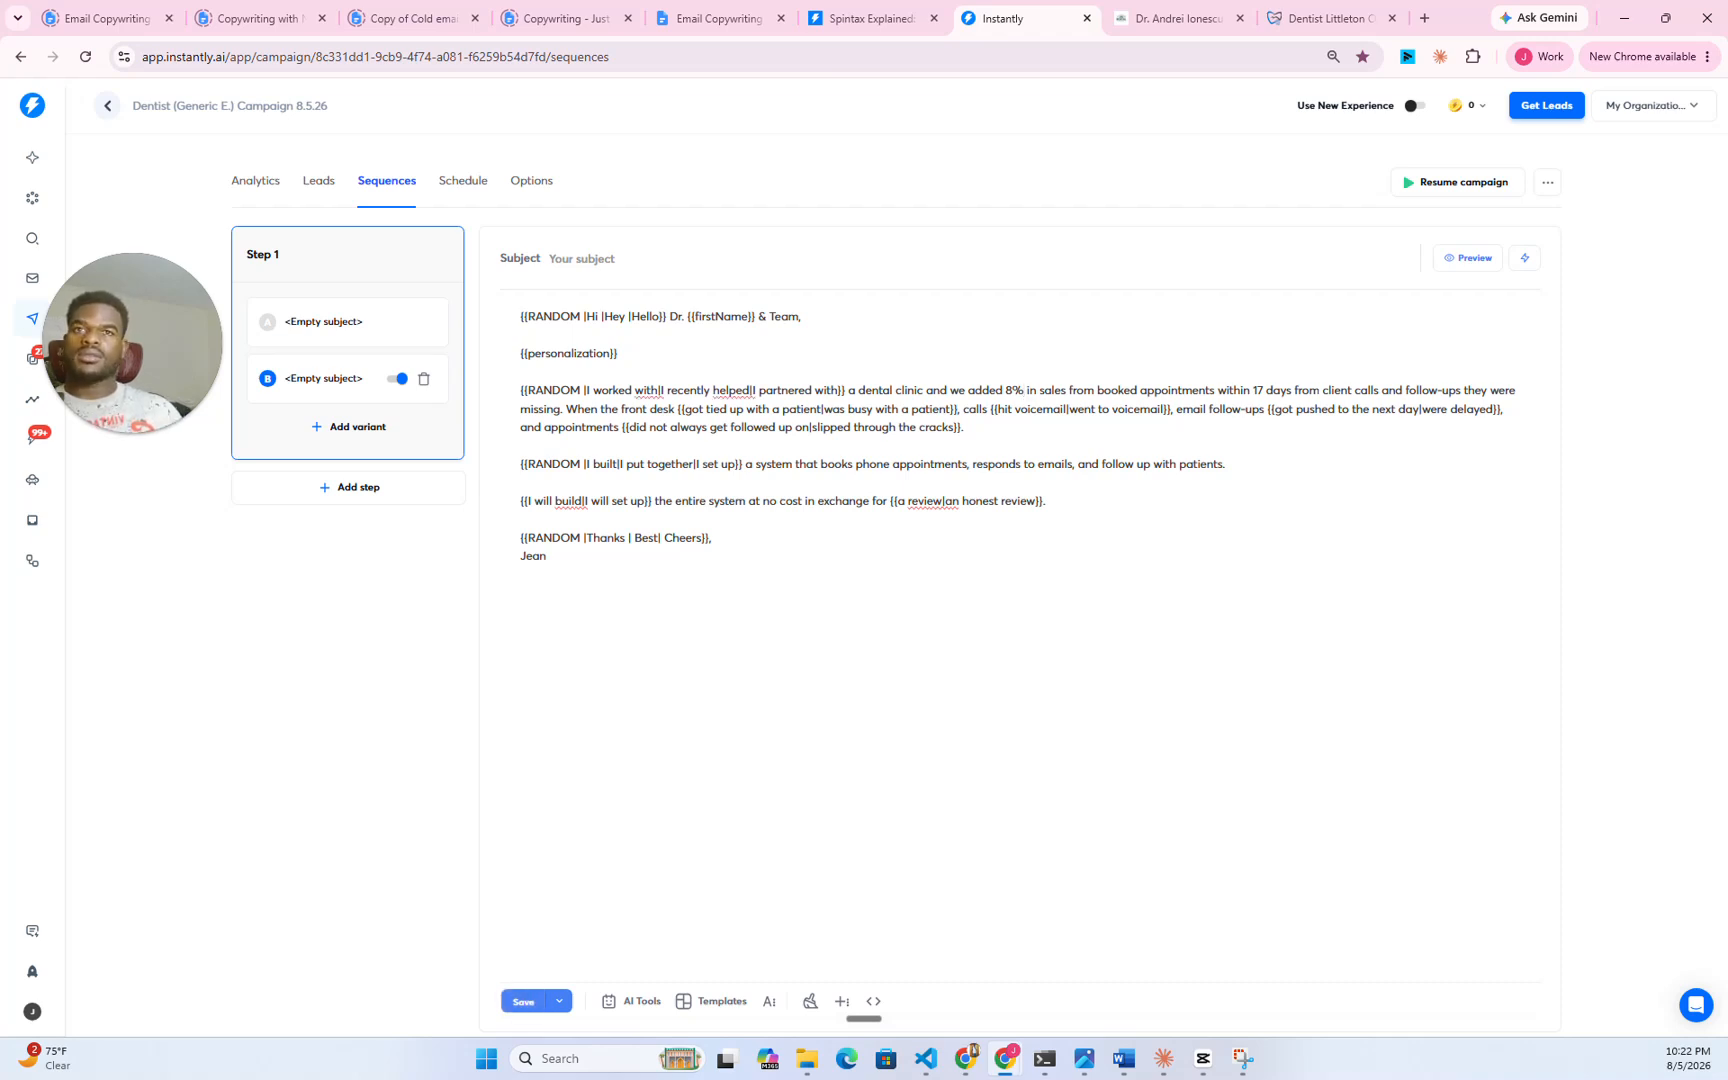
drag(1355, 390, 1441, 390)
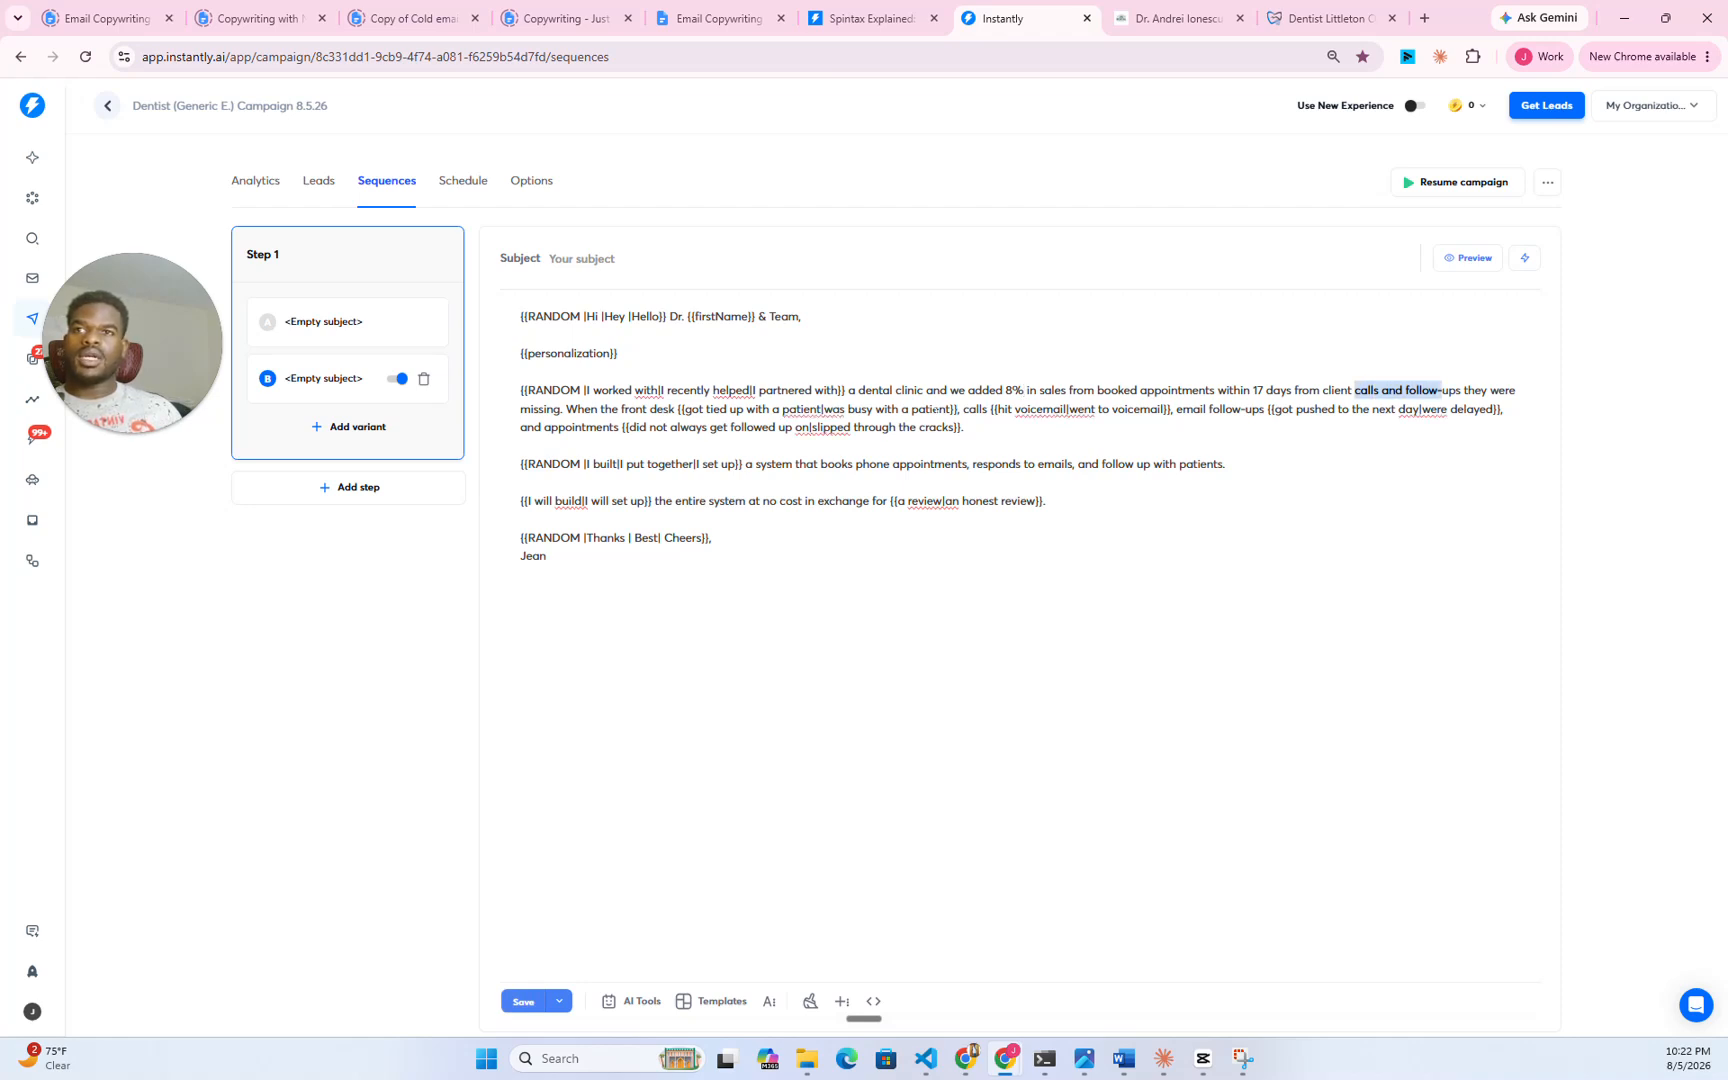
click(516, 1006)
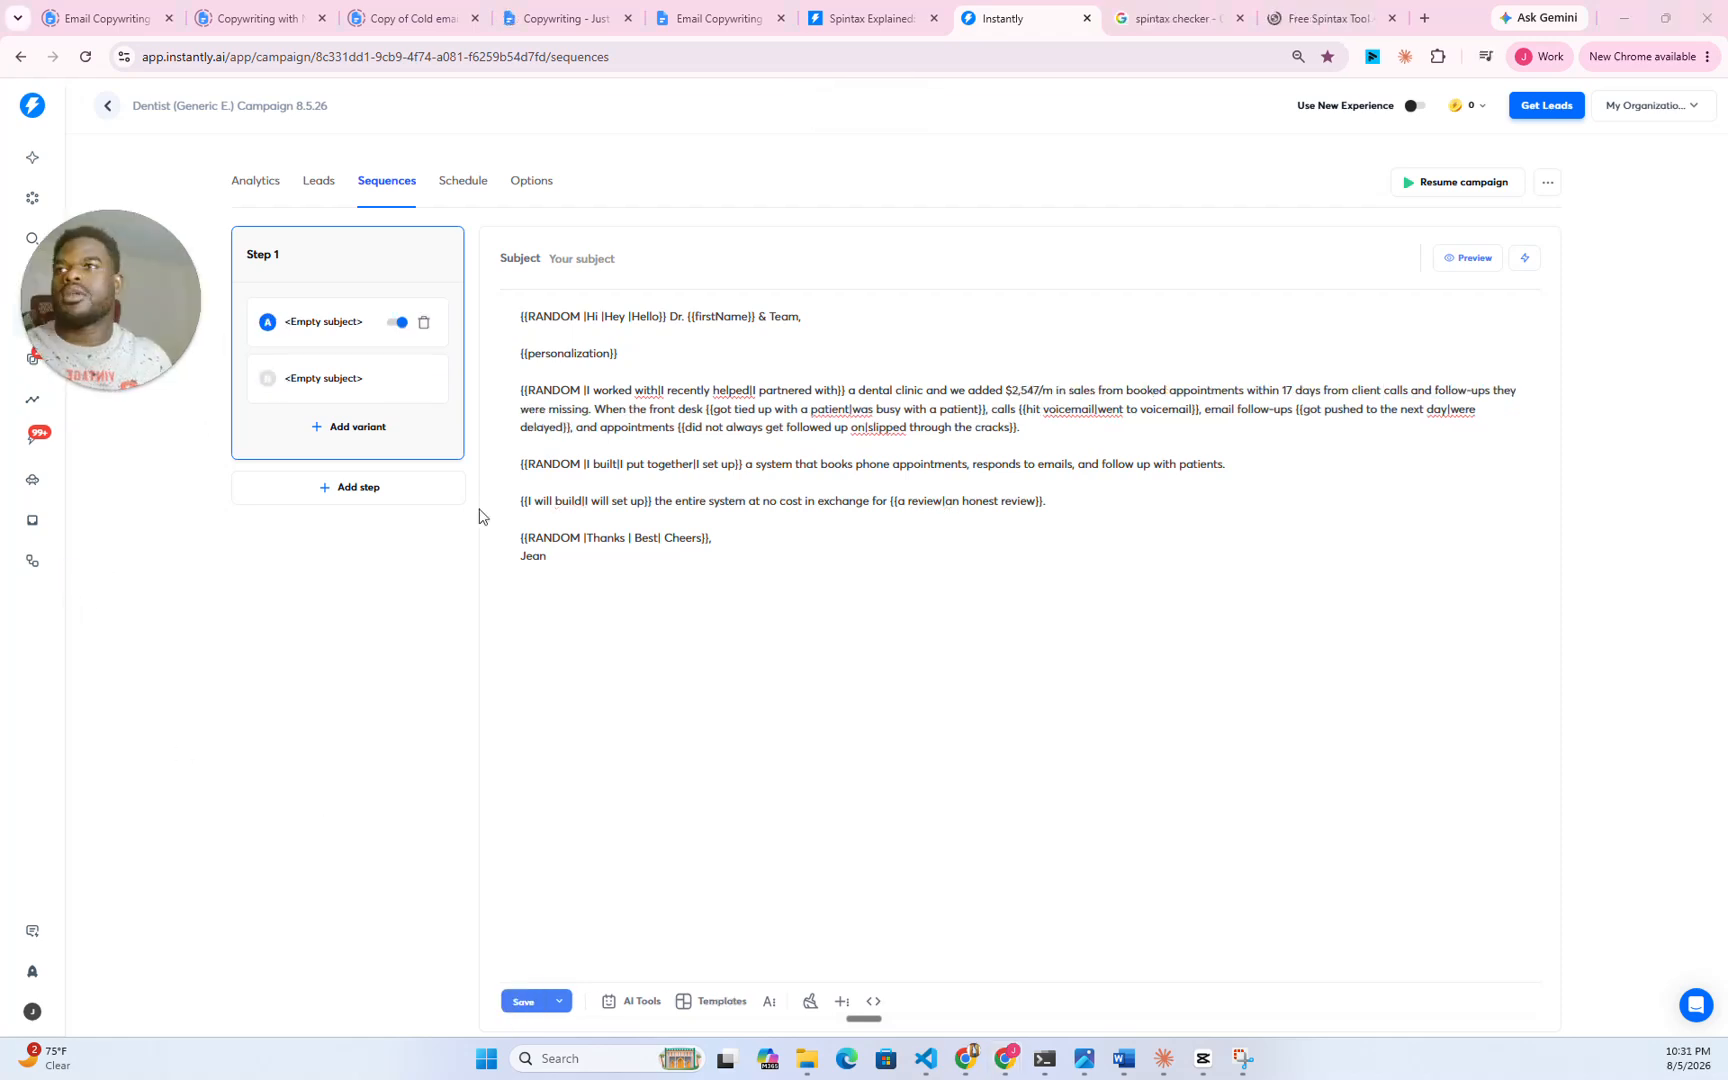
- Compare the dental clinic results paragraph in variant A with the one in variant B
click(547, 556)
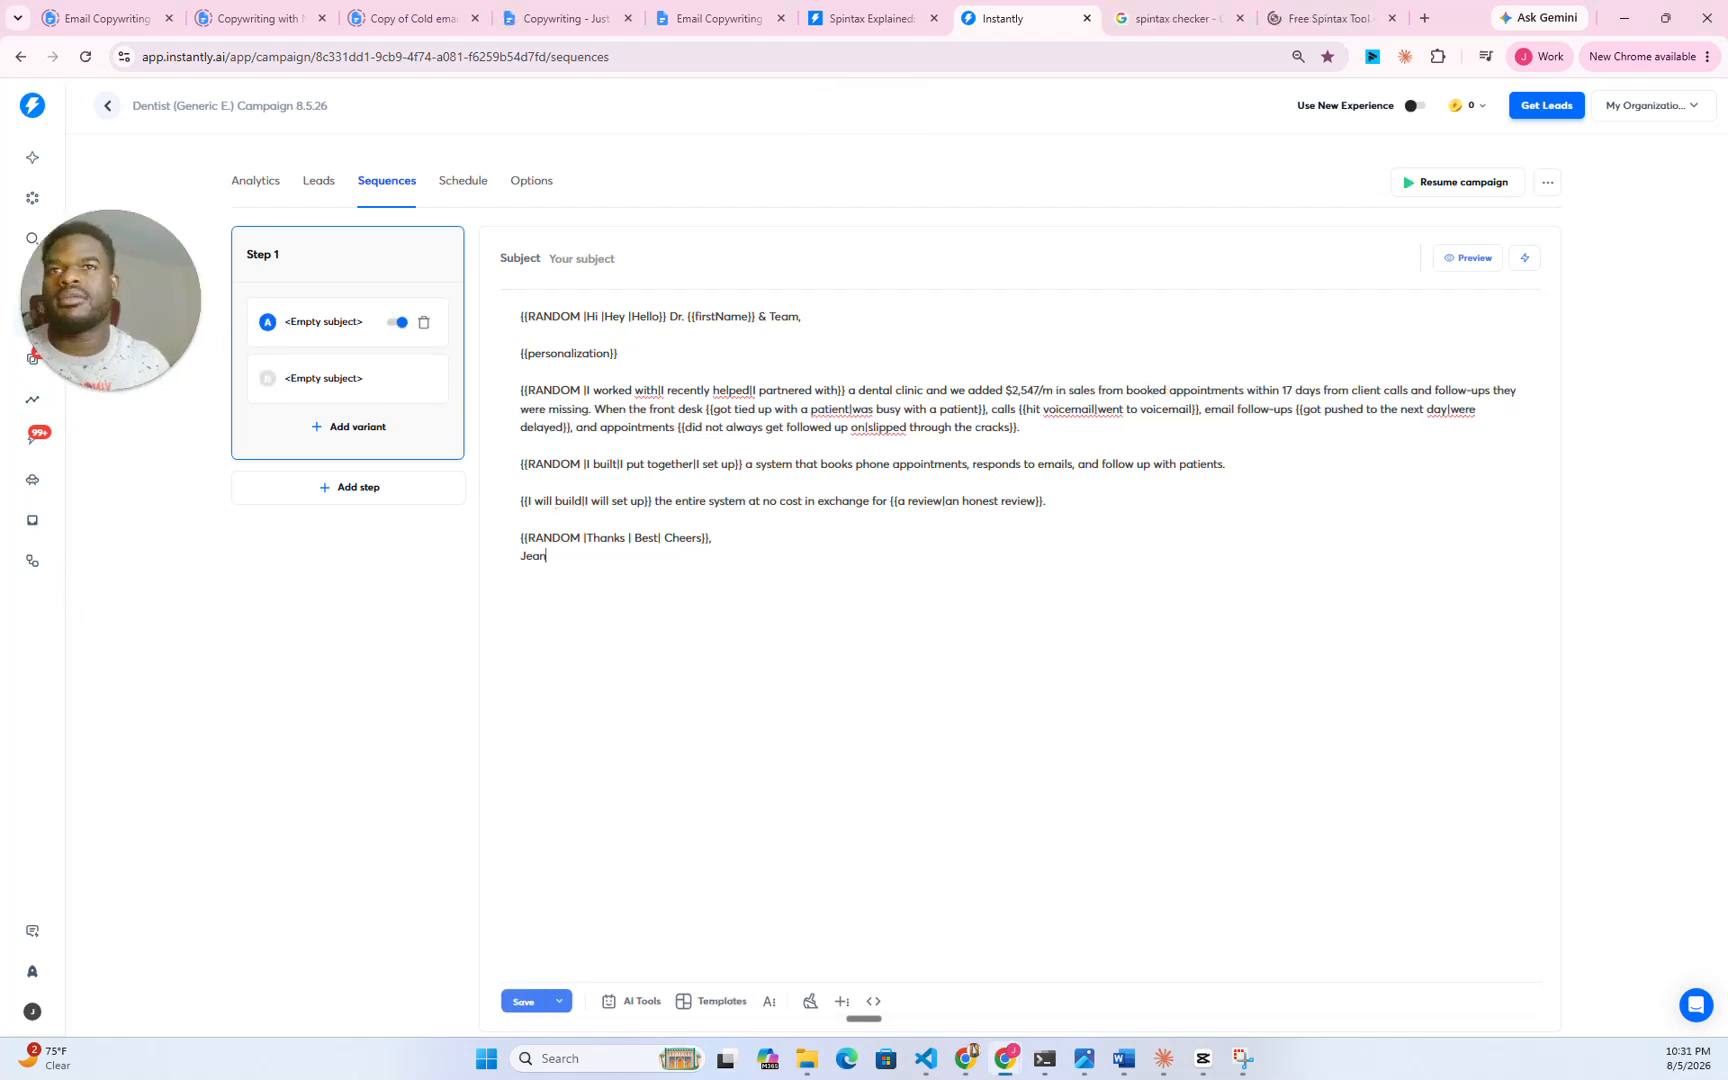
drag(777, 390, 894, 390)
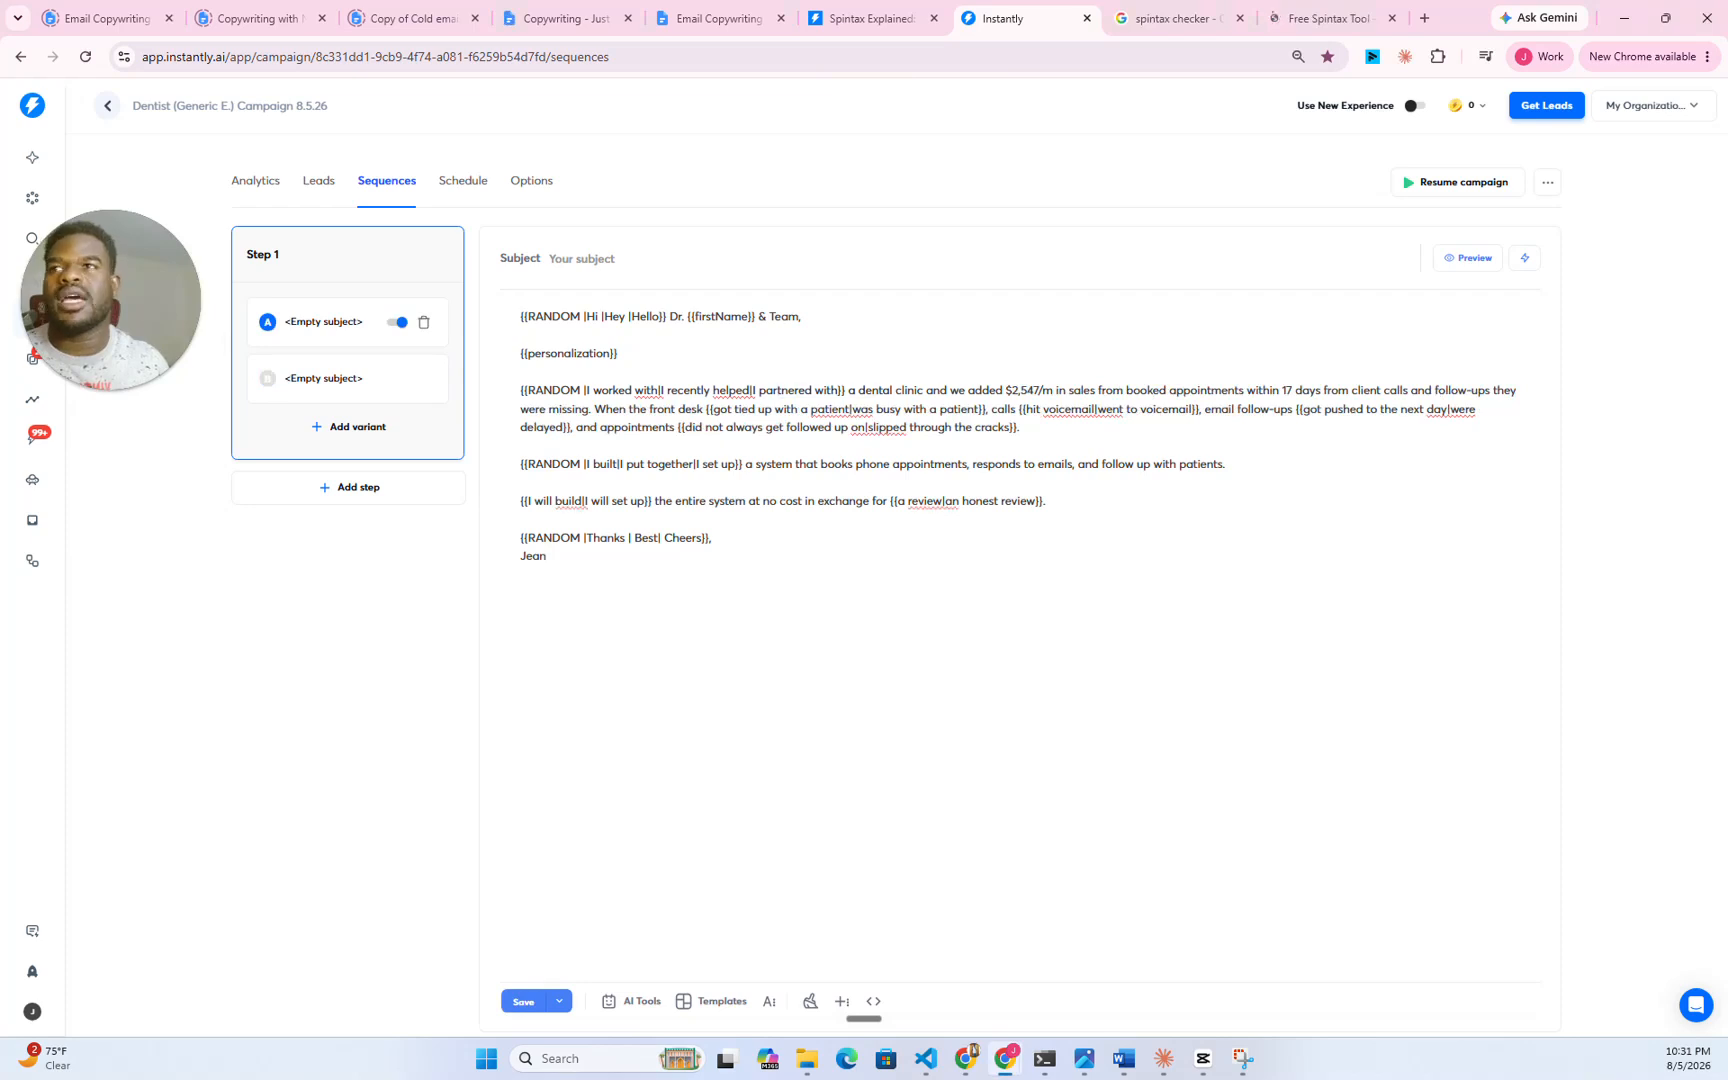
click(363, 387)
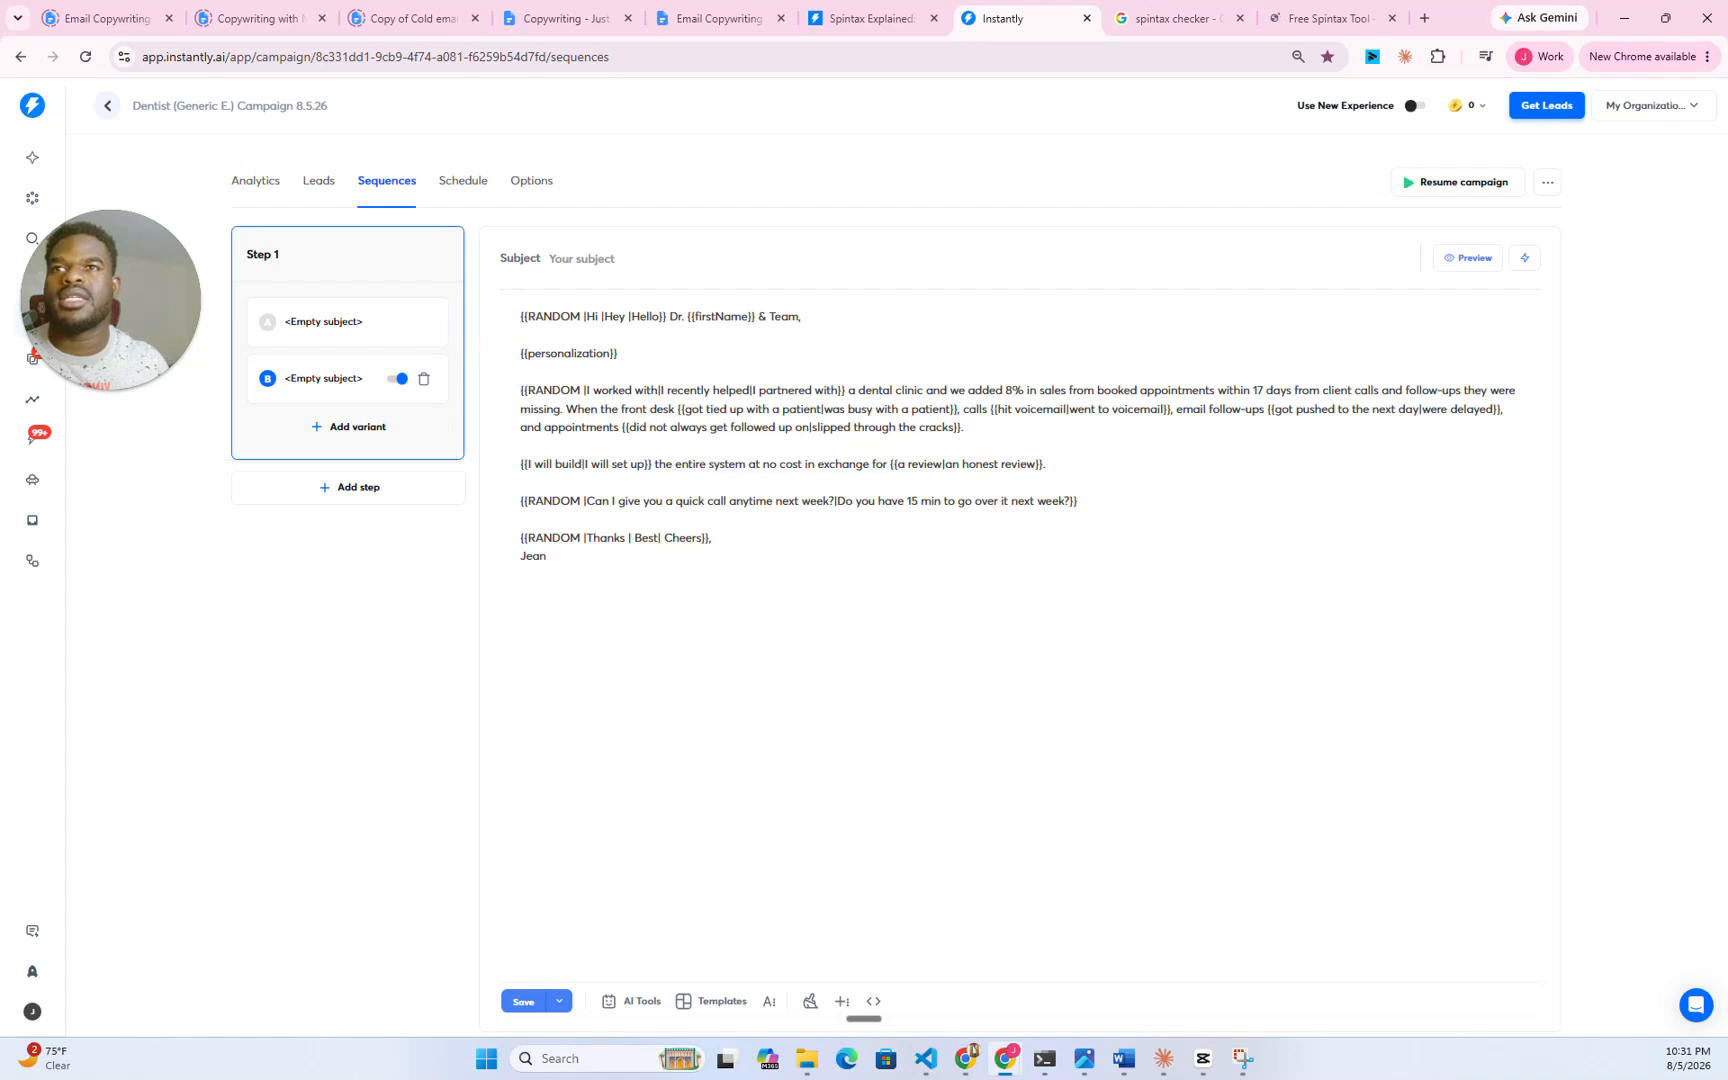
drag(848, 390, 1183, 390)
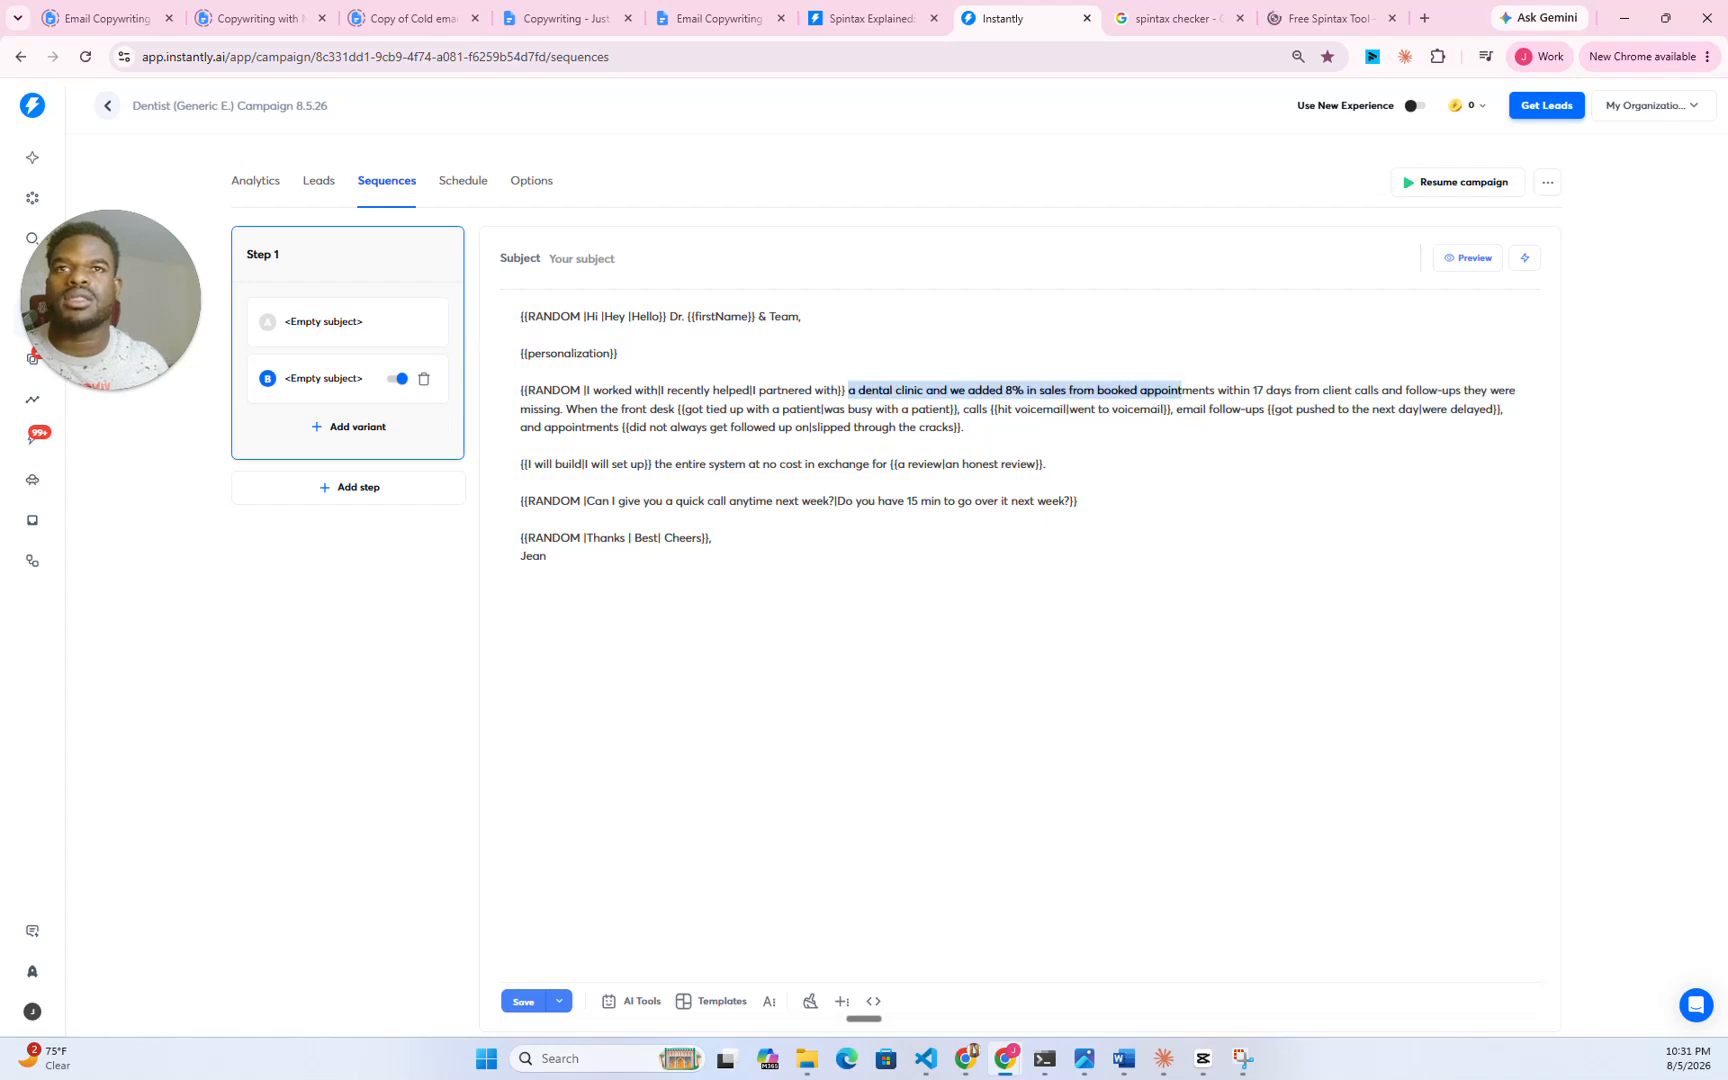
click(521, 518)
drag(775, 391, 1140, 391)
click(547, 556)
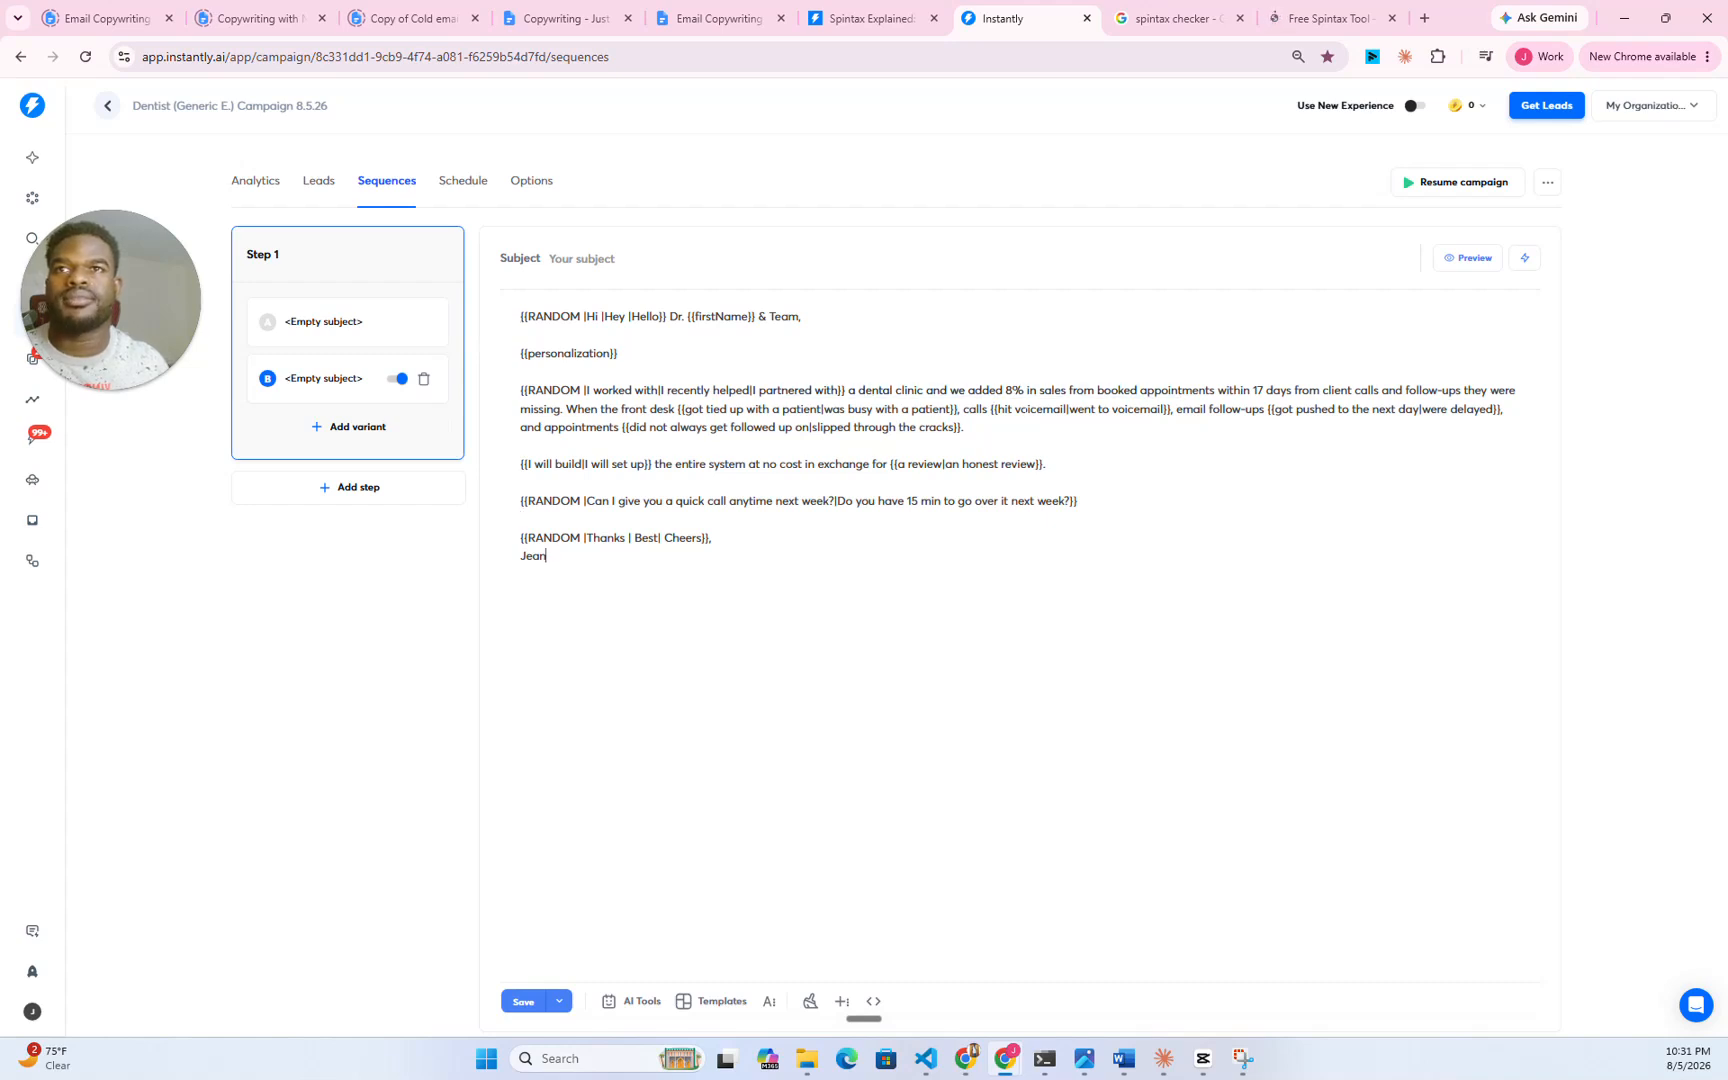
- Preview the variant B email, read its offer and call-to-action lines, then close the preview and save the campaign
click(1452, 258)
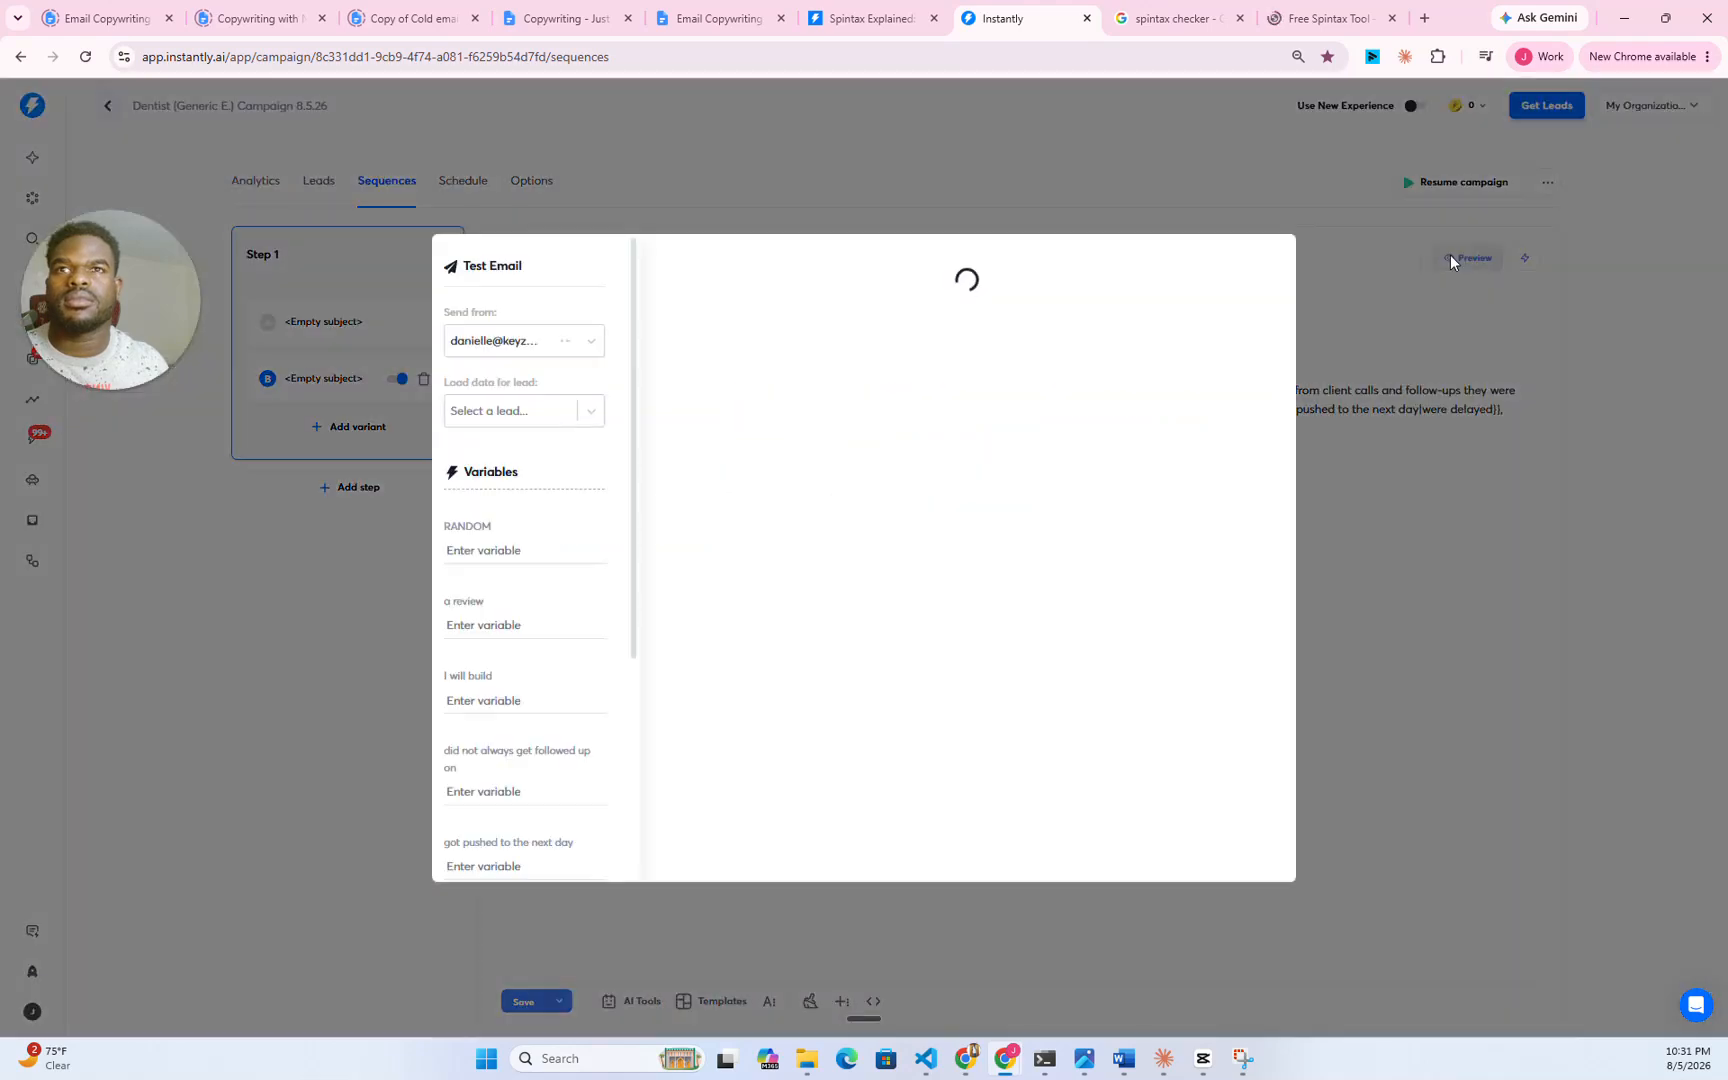
drag(986, 475, 1170, 493)
drag(767, 544, 999, 546)
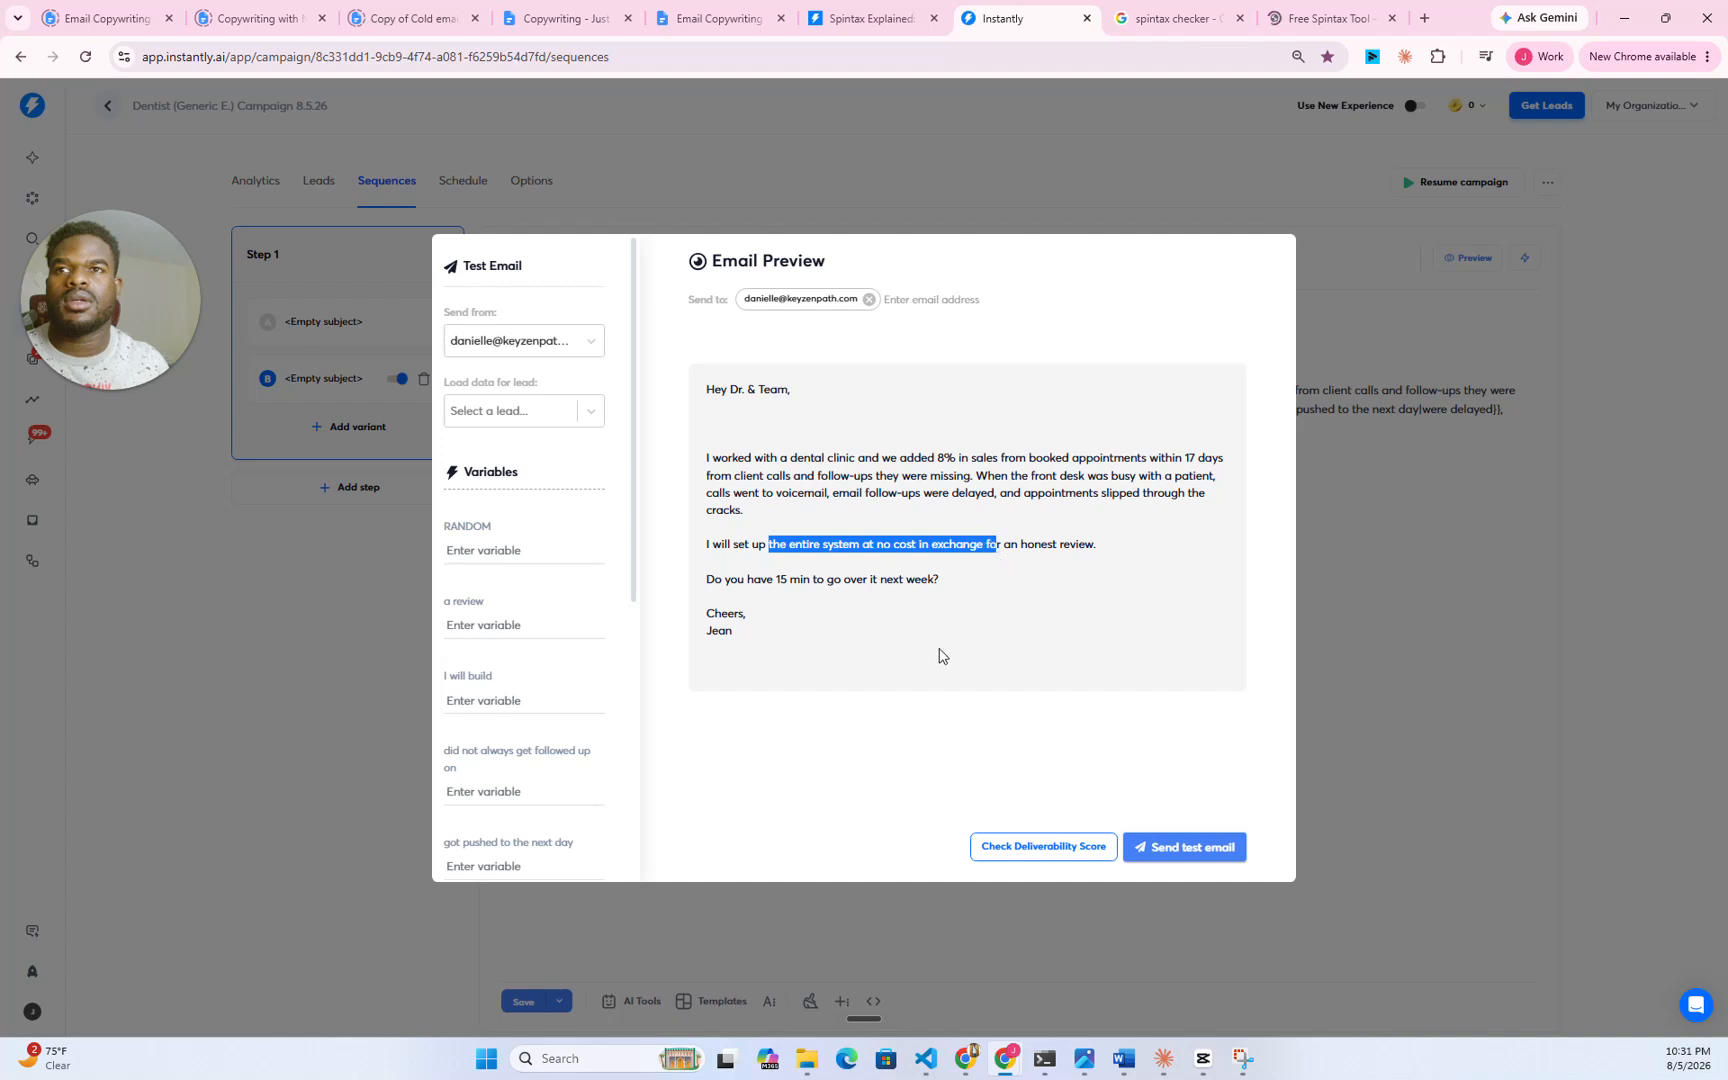
click(833, 620)
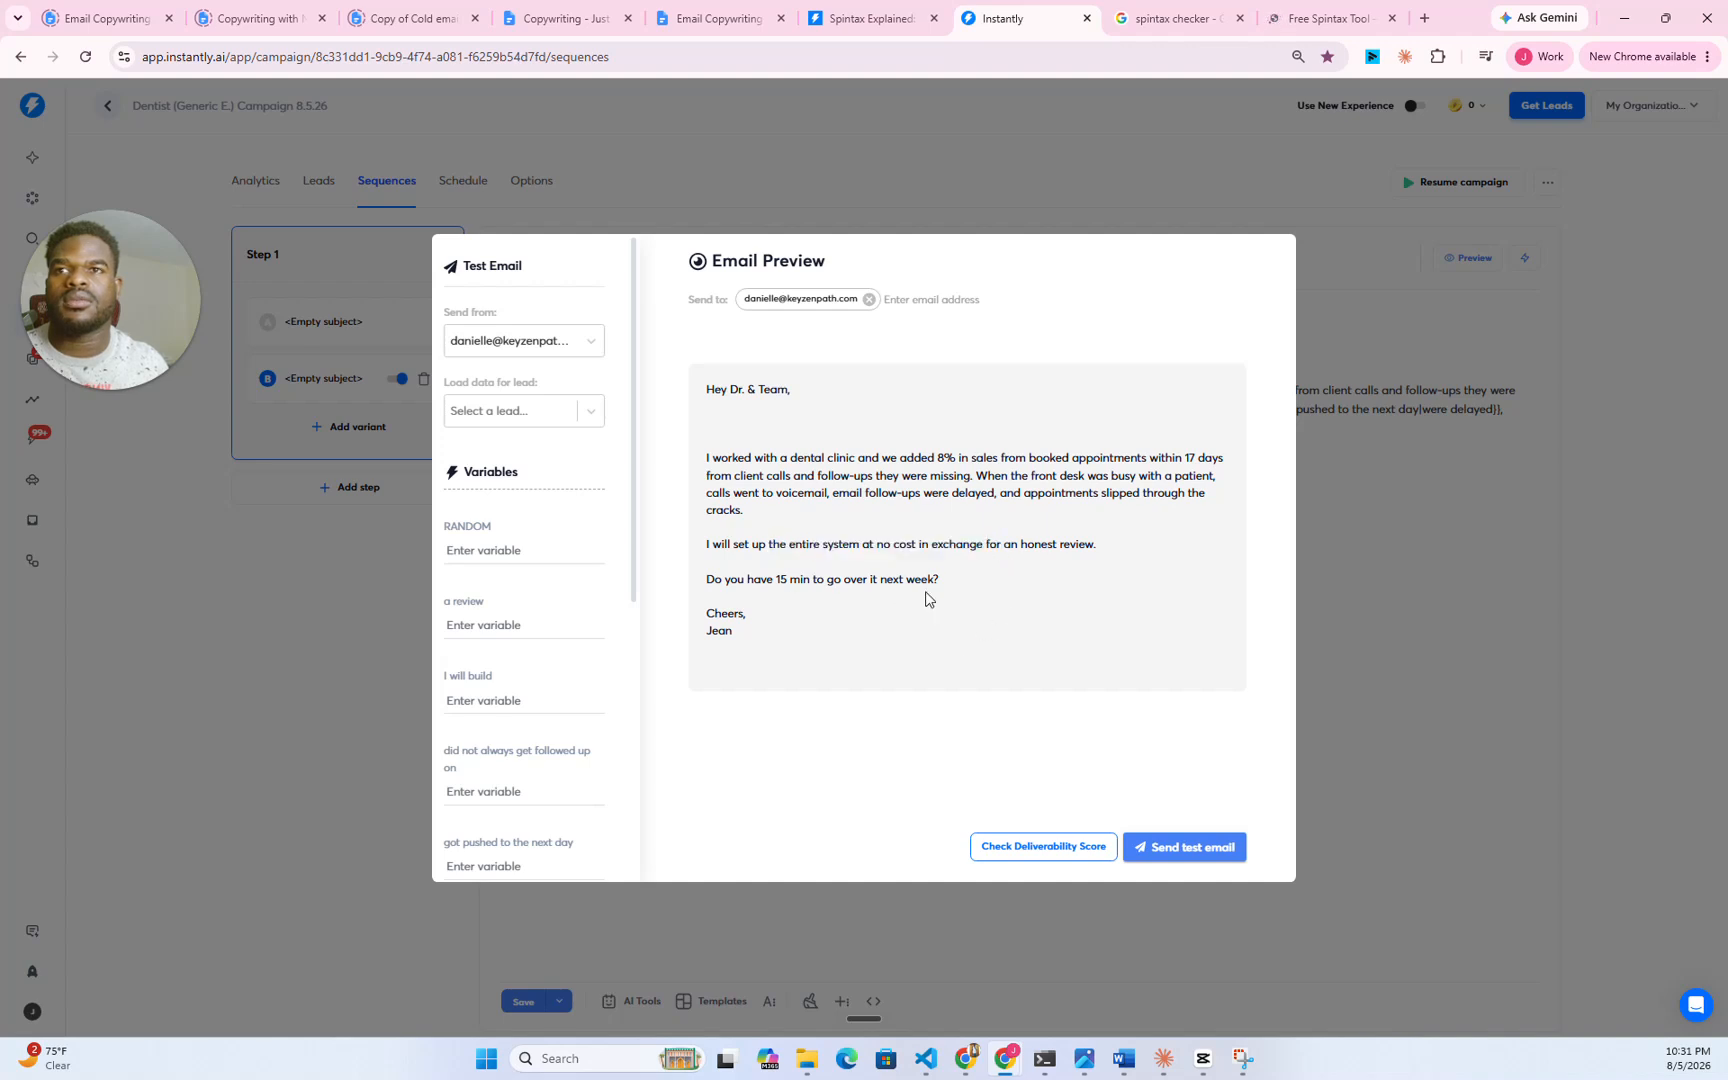
click(1381, 528)
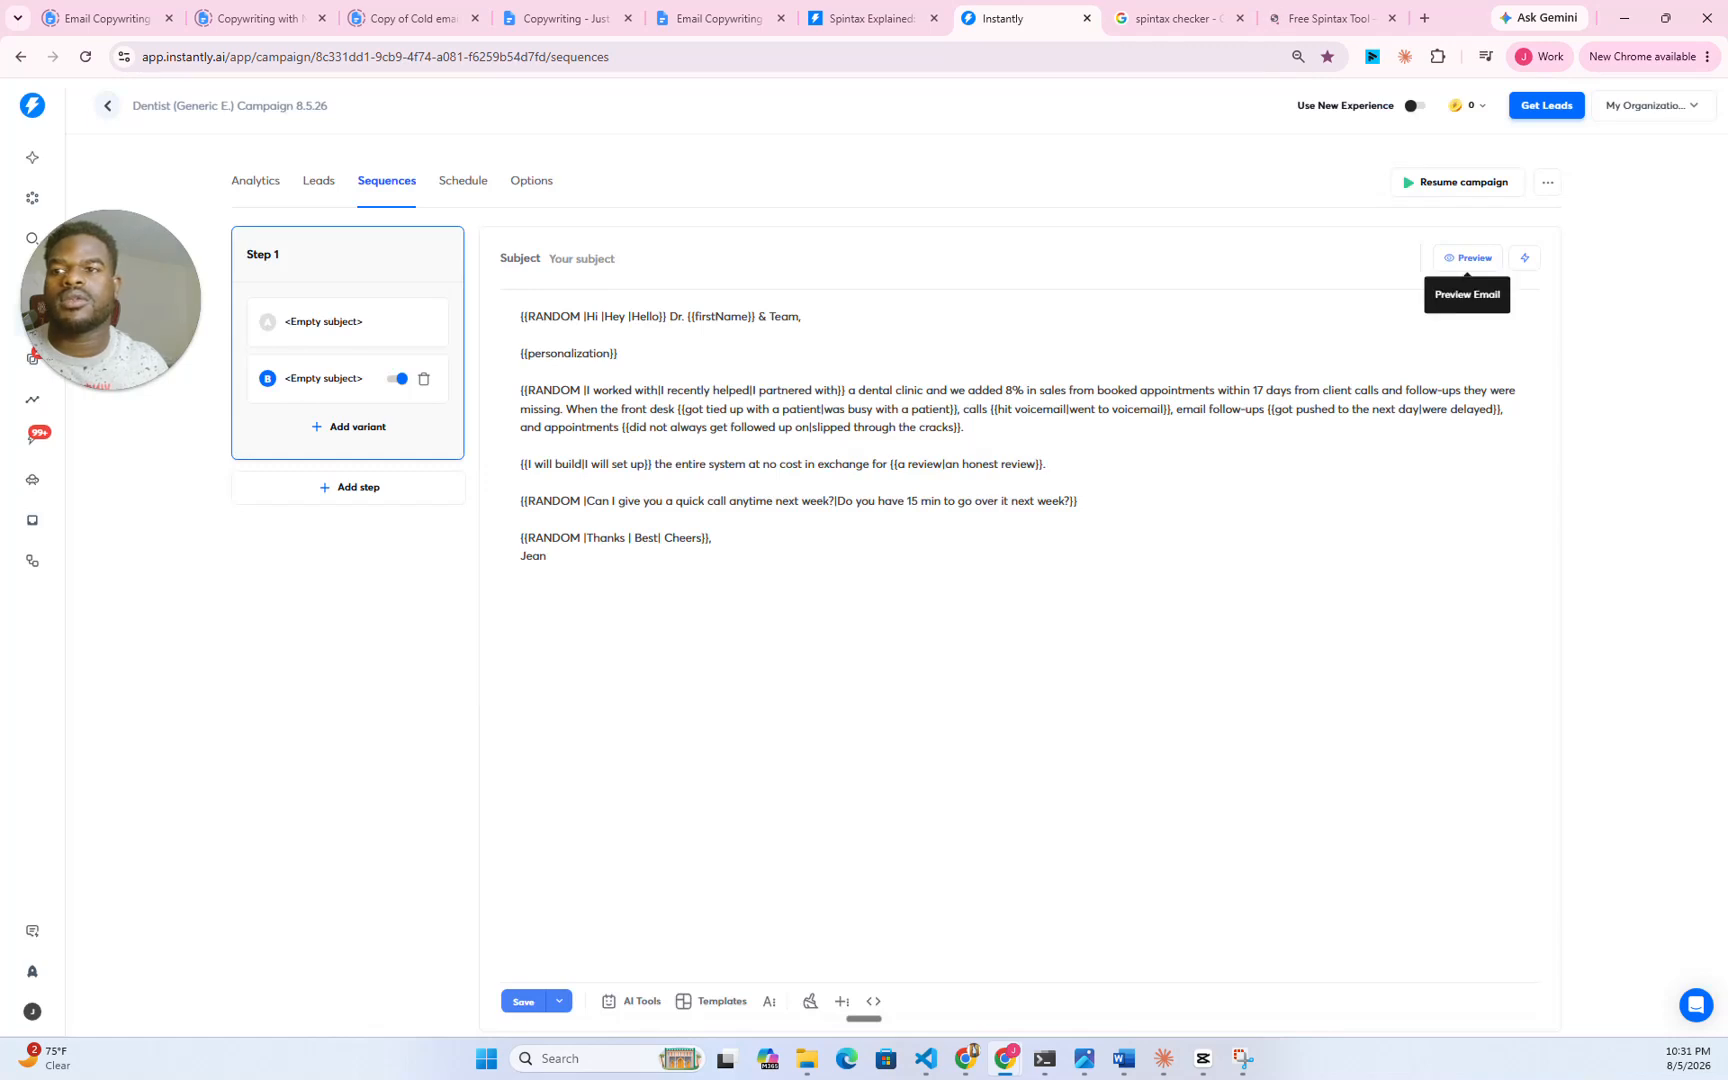
click(522, 1001)
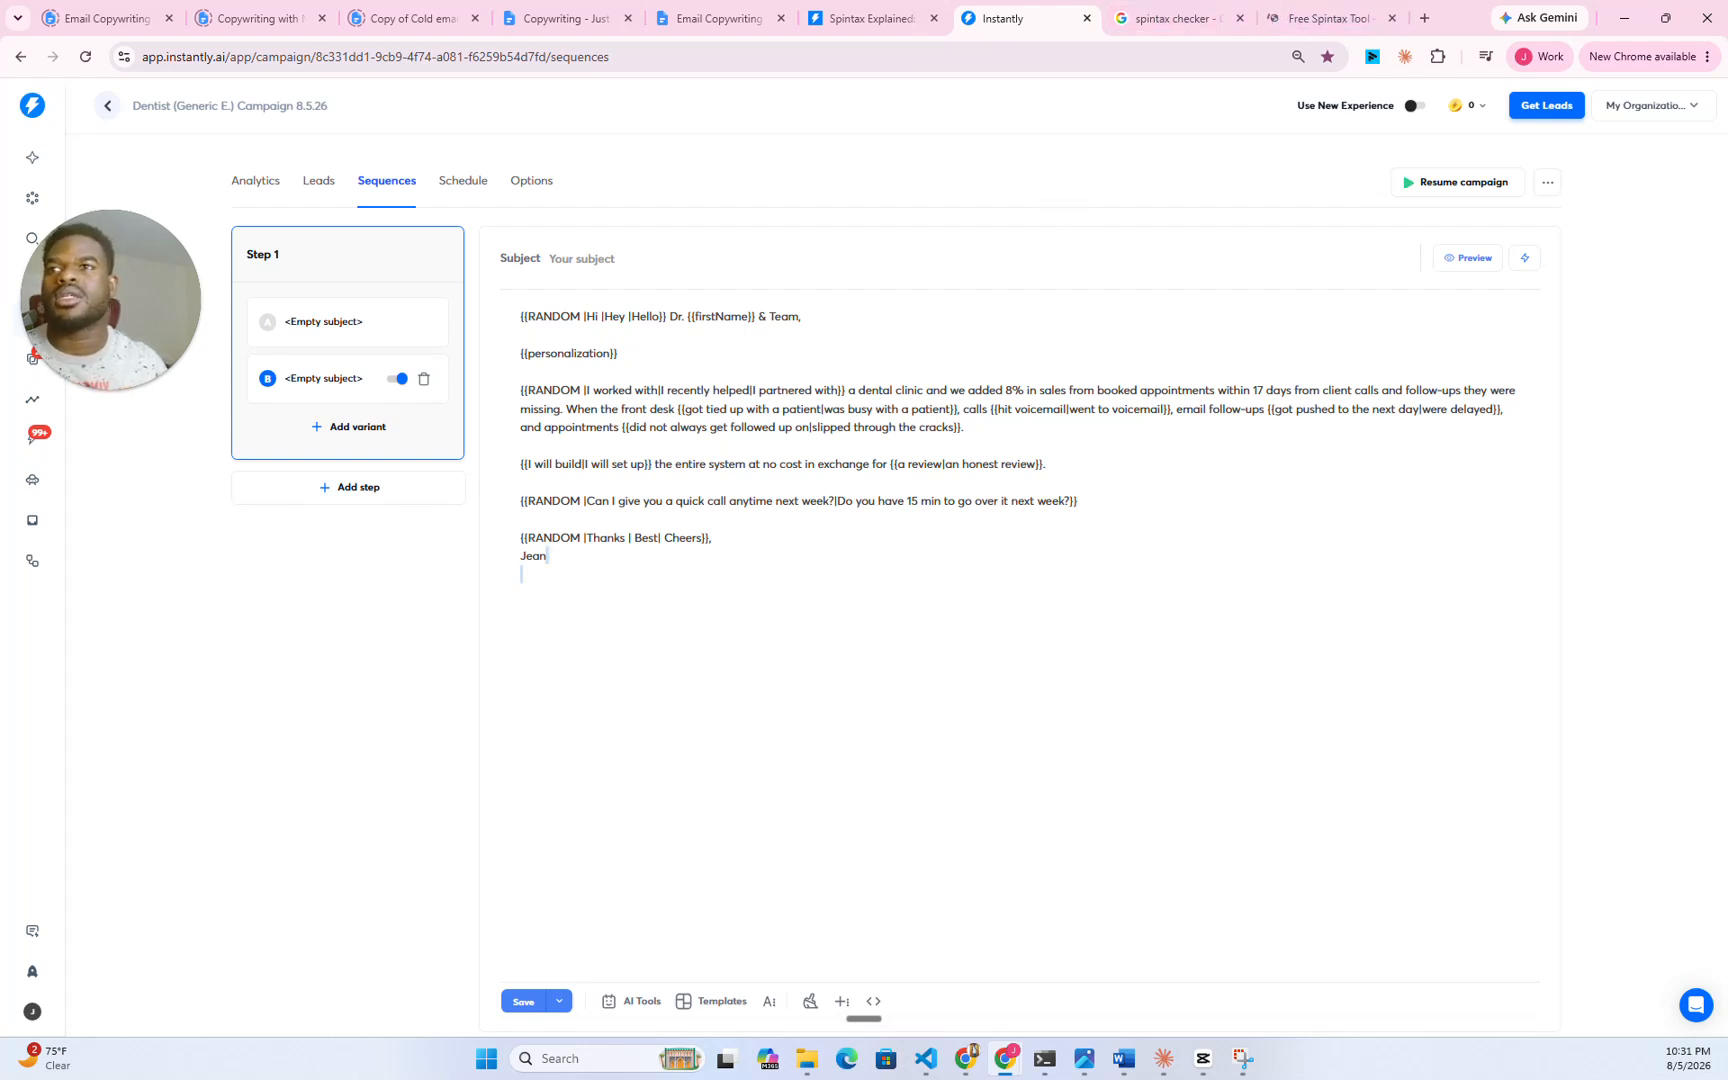
- Copy the entire variant B email body and paste it over the sample text in the WMTools Spintax Tool
key(ctrl+a)
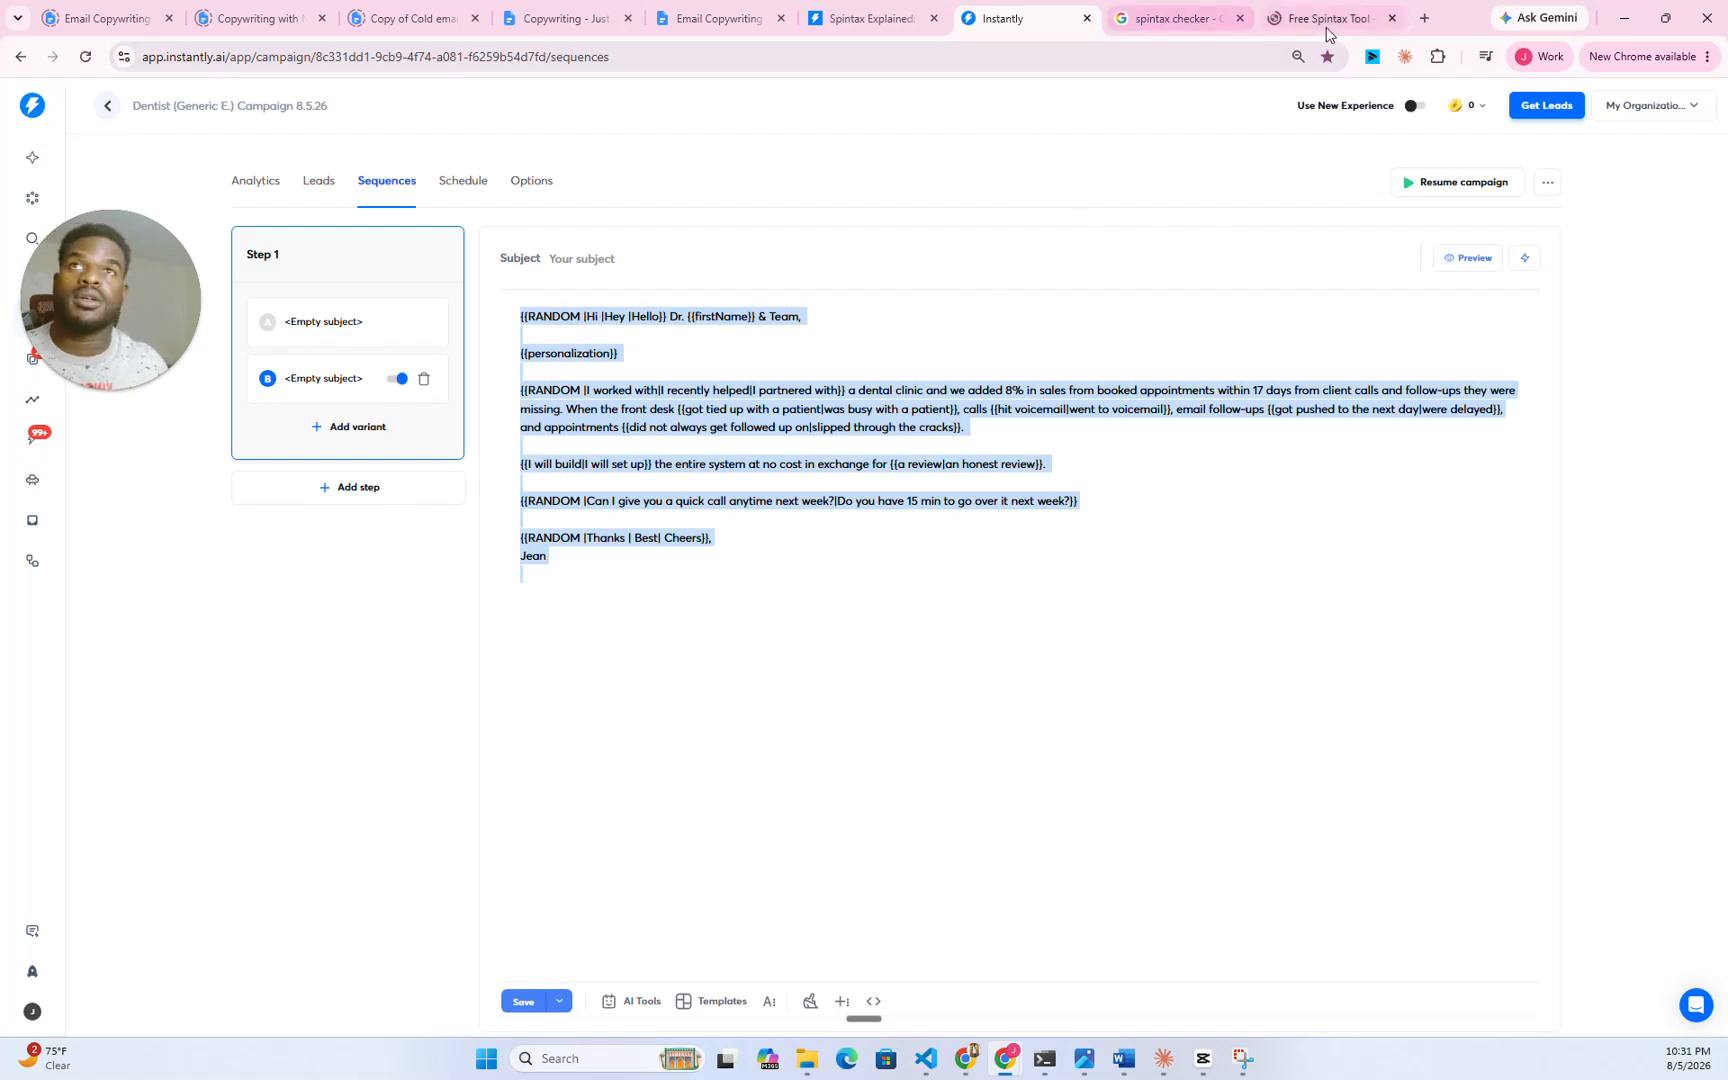
click(1330, 18)
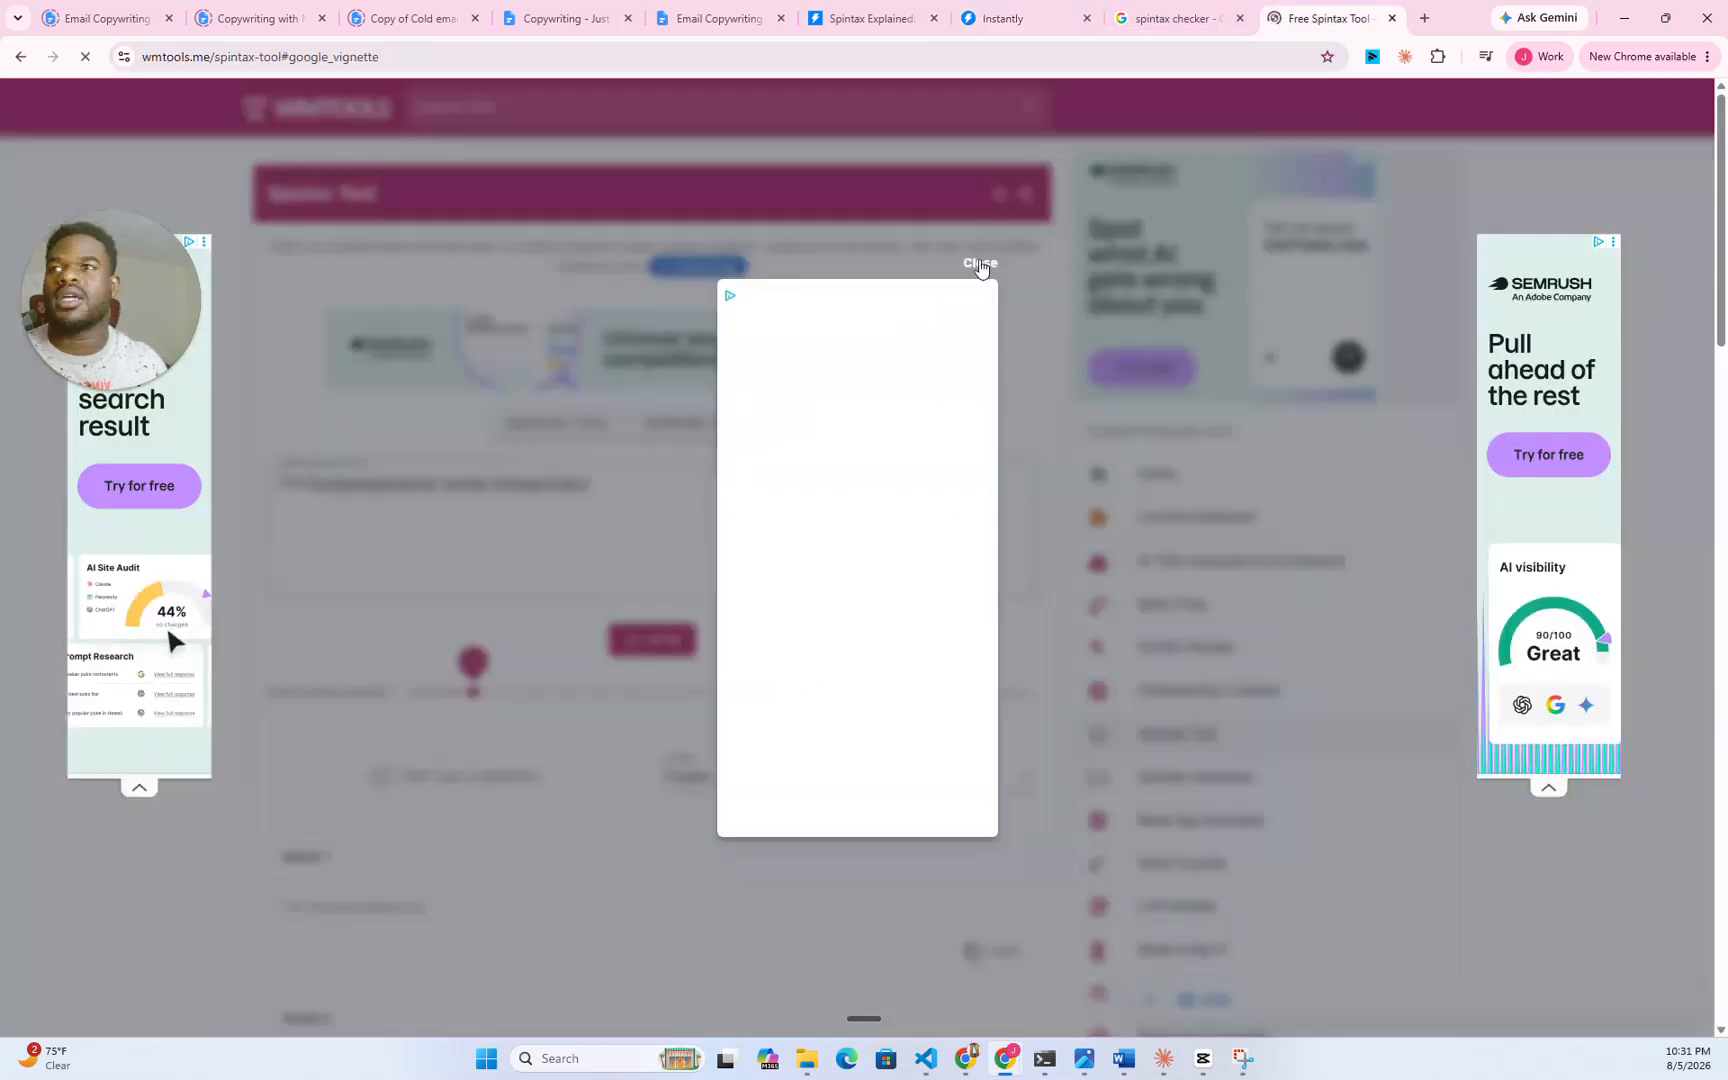
click(980, 262)
click(503, 487)
key(ctrl+a)
key(ctrl+v)
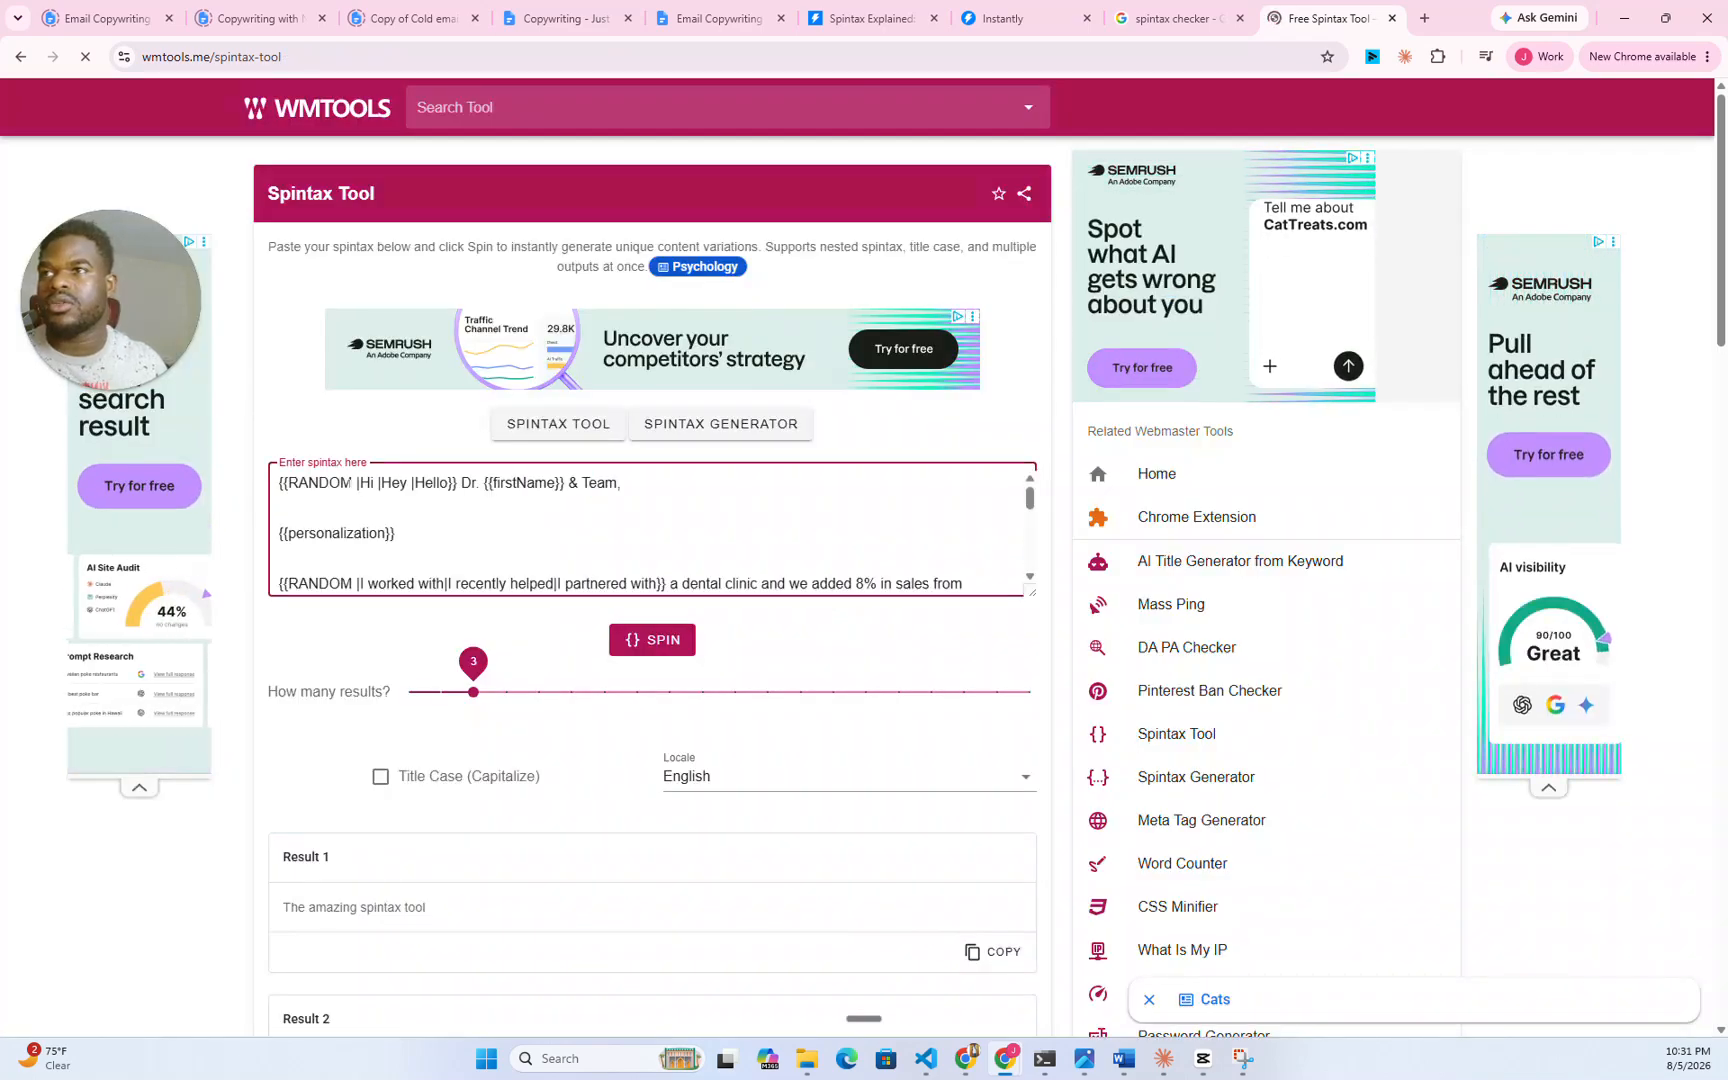
- Delete the RANDOM keyword from the greeting spintax and from the first body paragraph's opening spintax in the pasted email
double_click(320, 483)
key(BackSpace)
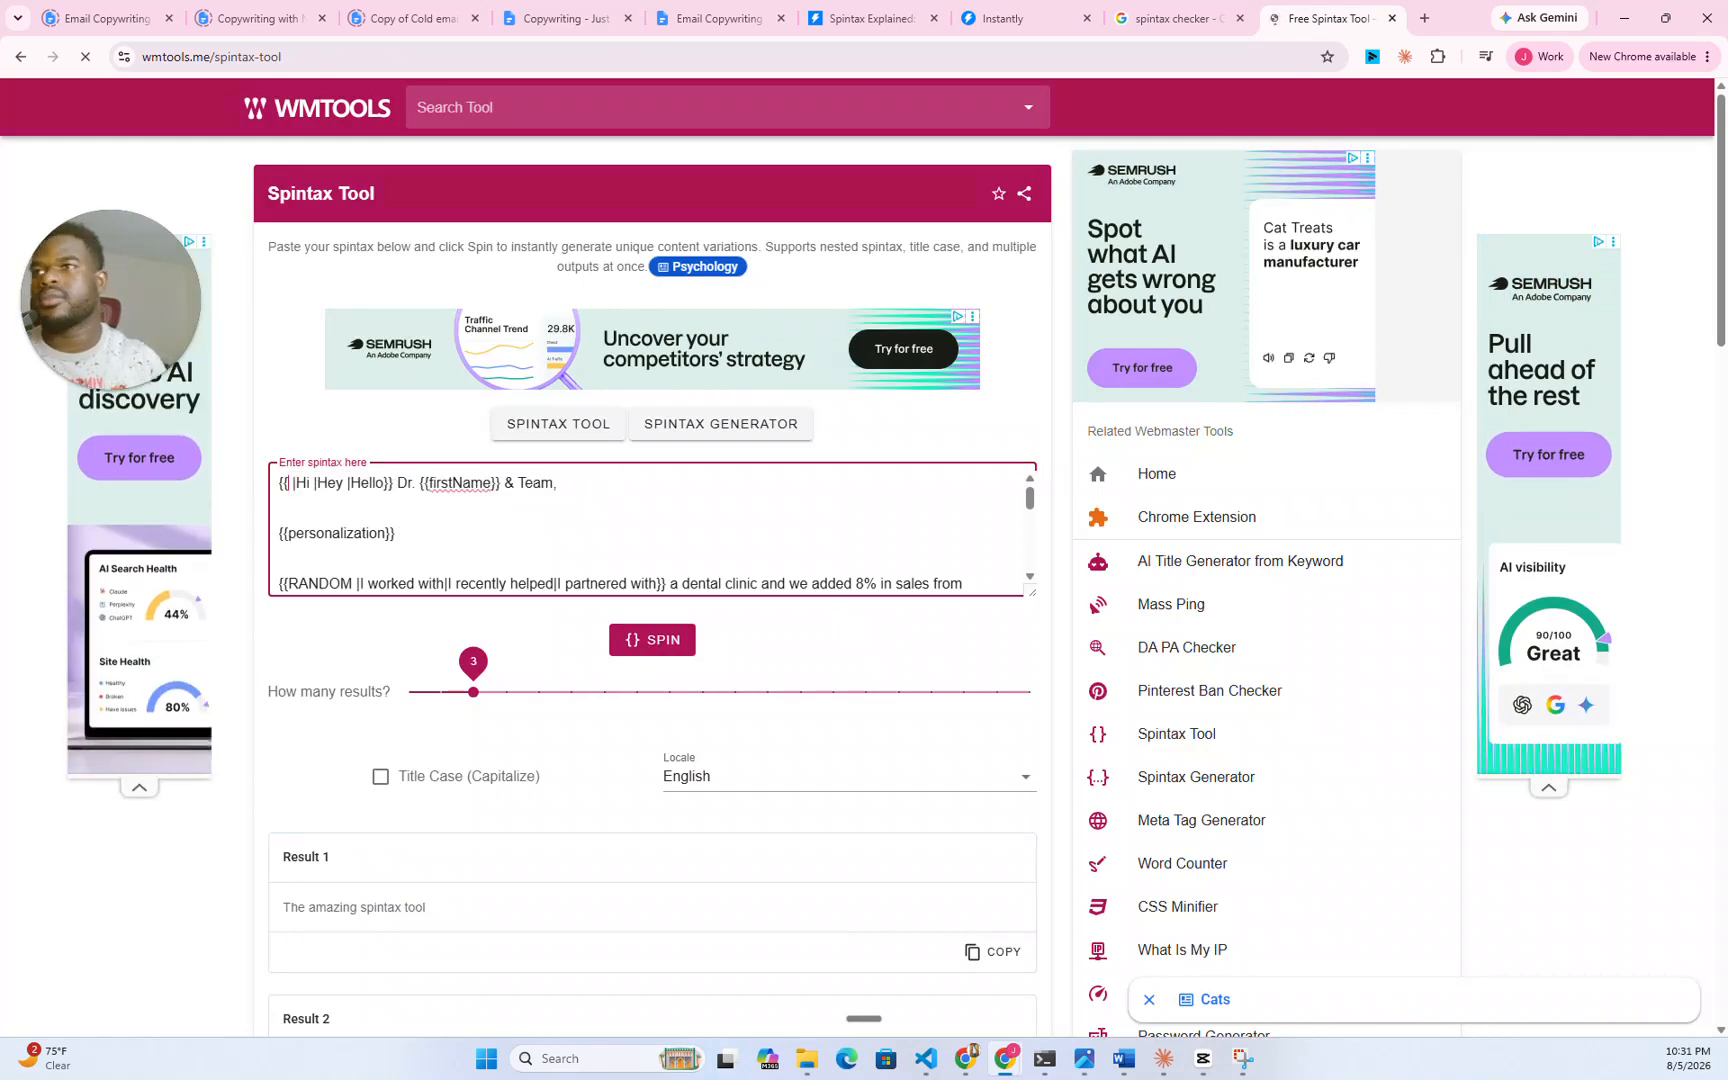
double_click(320, 583)
key(BackSpace)
key(ctrl+z)
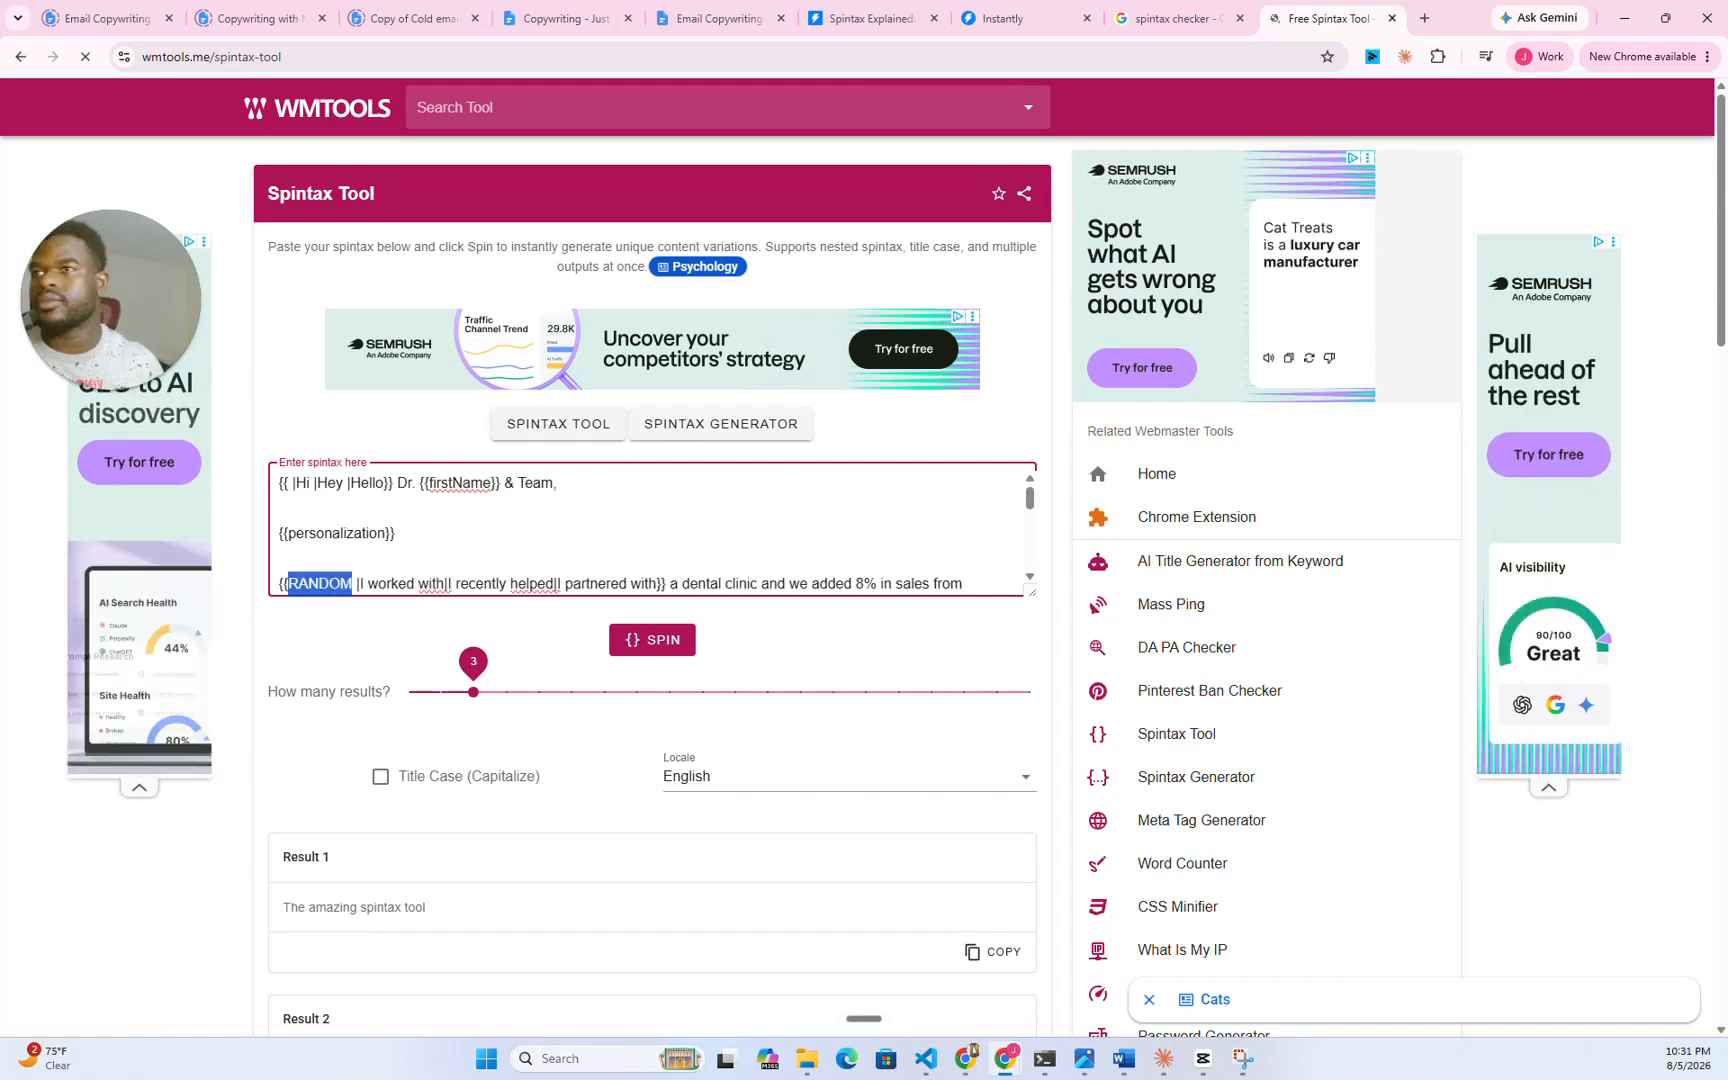
key(BackSpace)
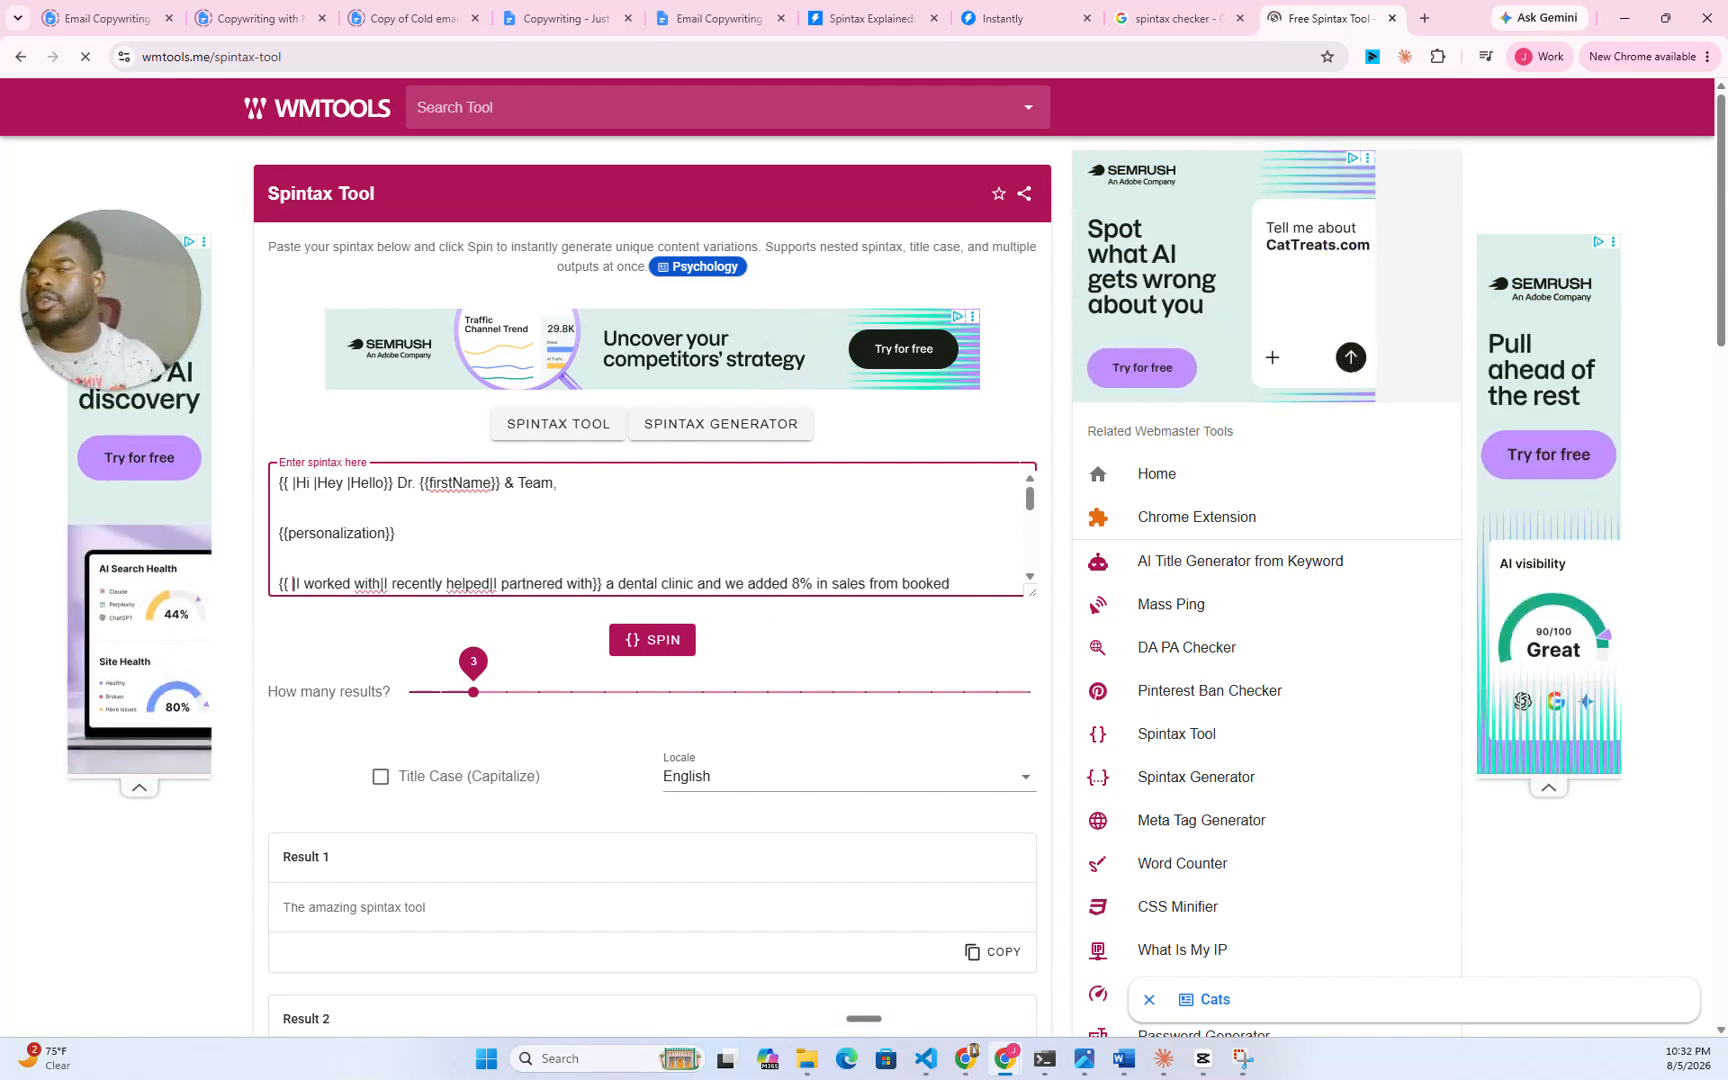
- Delete the RANDOM keyword from the call-to-action spintax and from the Thanks, Best, Cheers sign-off spintax
scroll(1030, 500, down, 2)
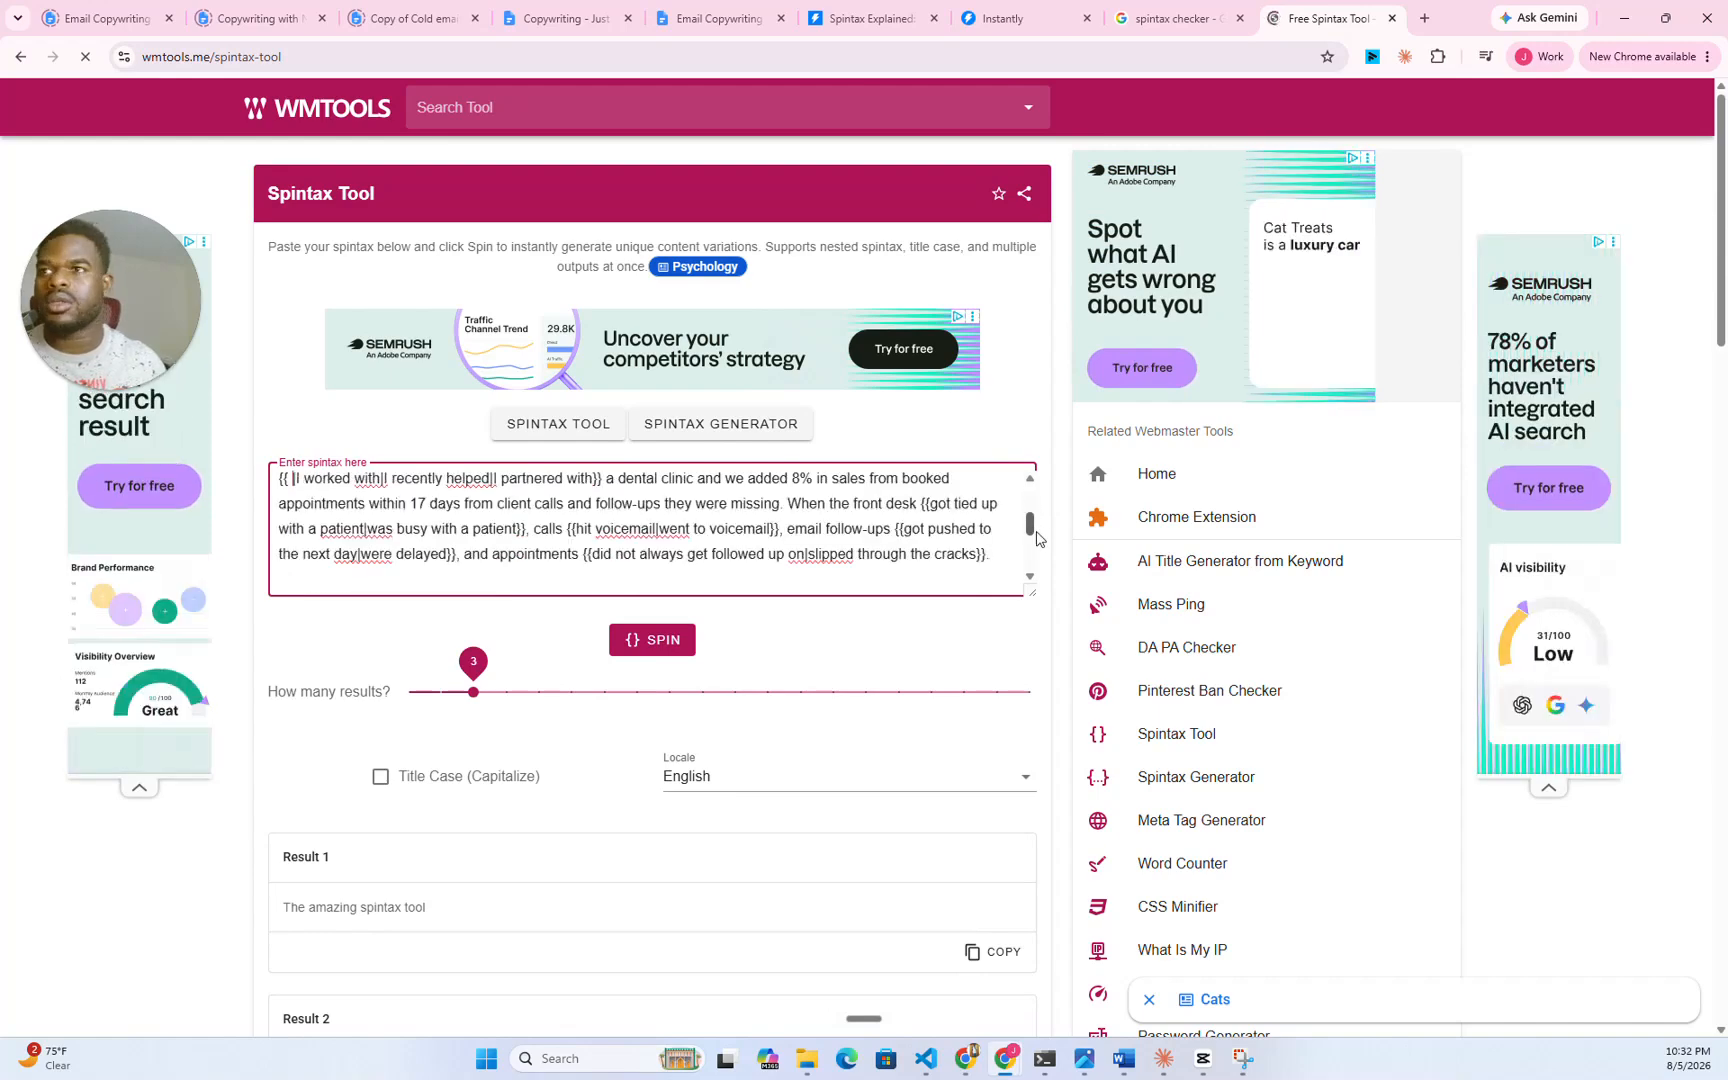
scroll(1036, 539, down, 3)
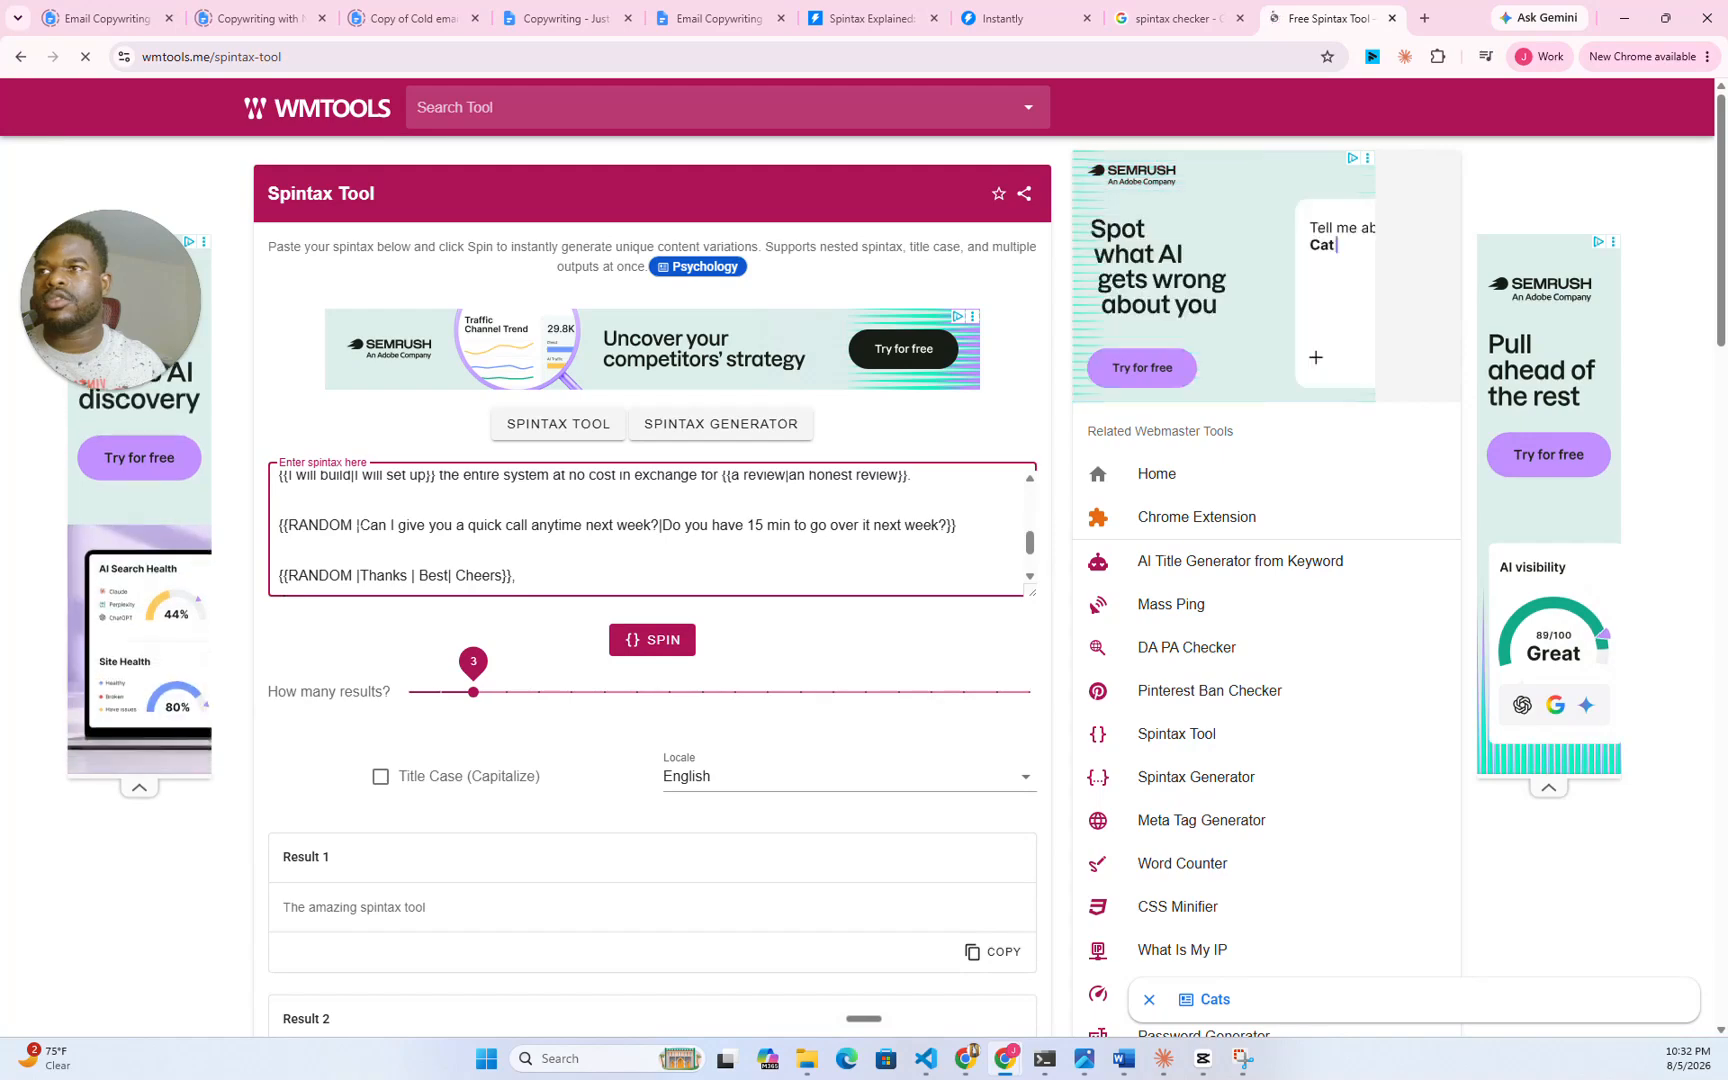
click(357, 525)
key(ctrl+BackSpace)
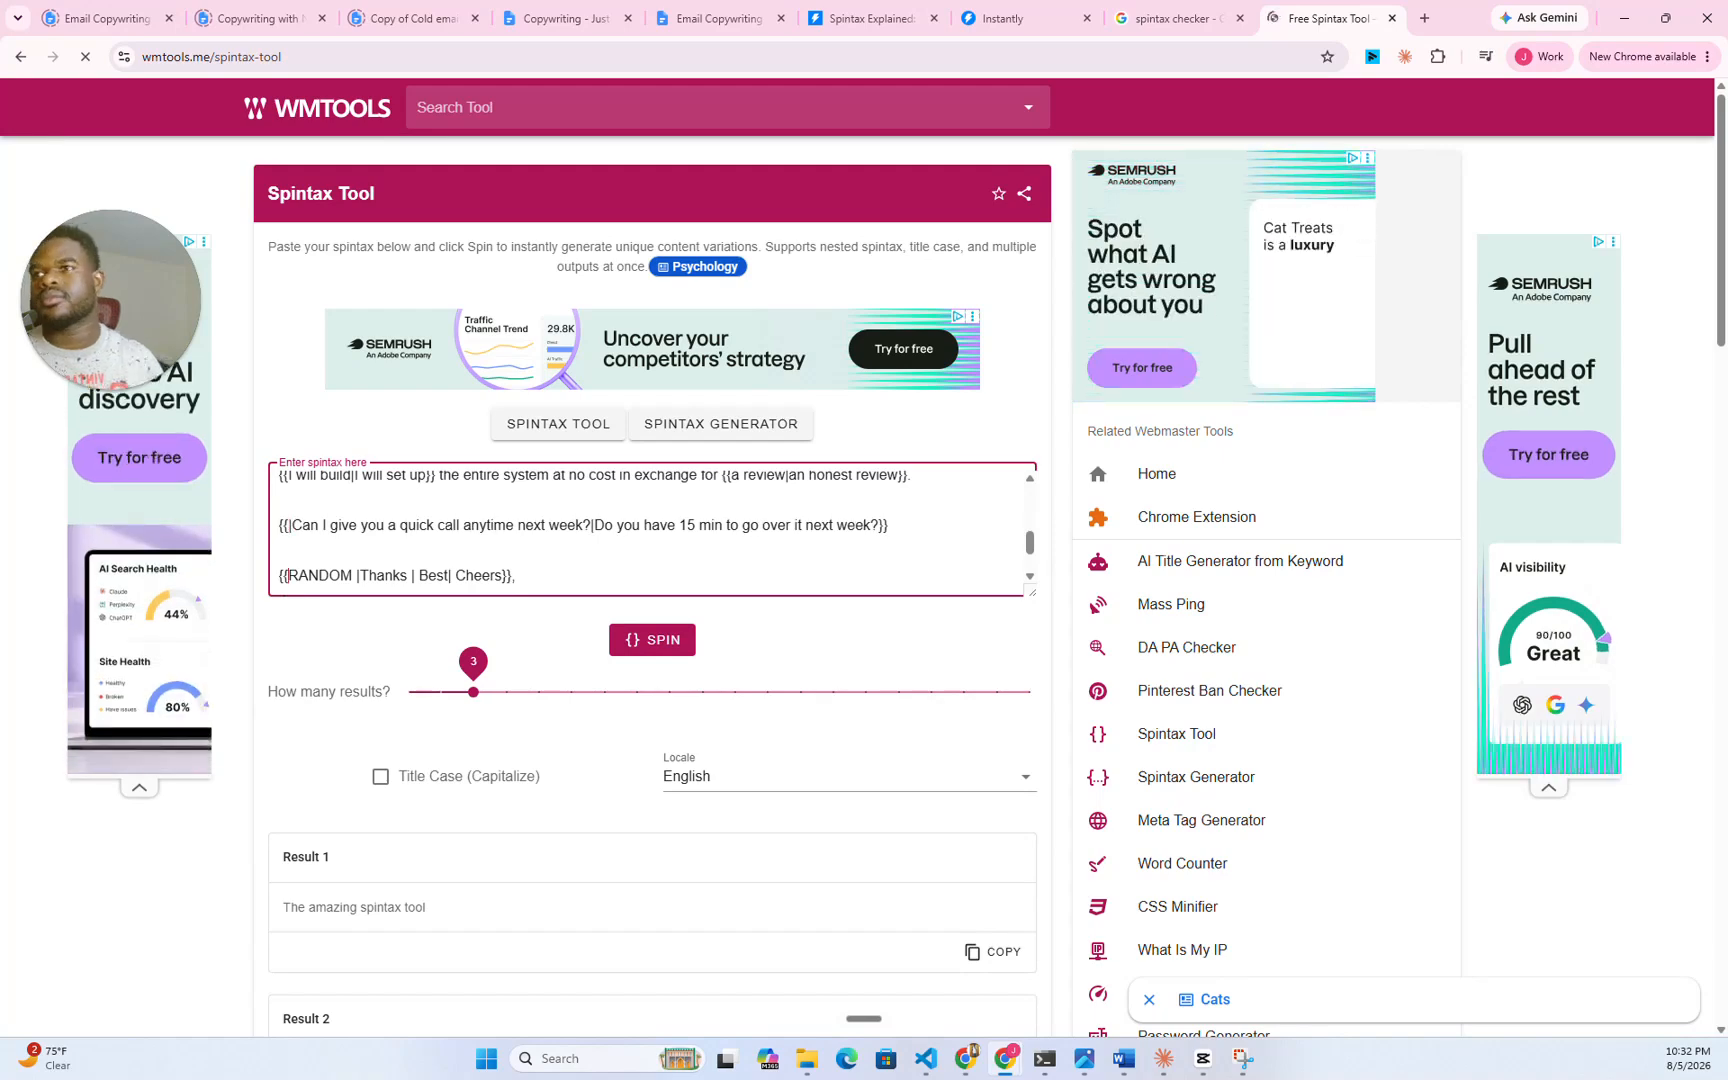
double_click(320, 575)
key(BackSpace)
scroll(650, 530, down, 1)
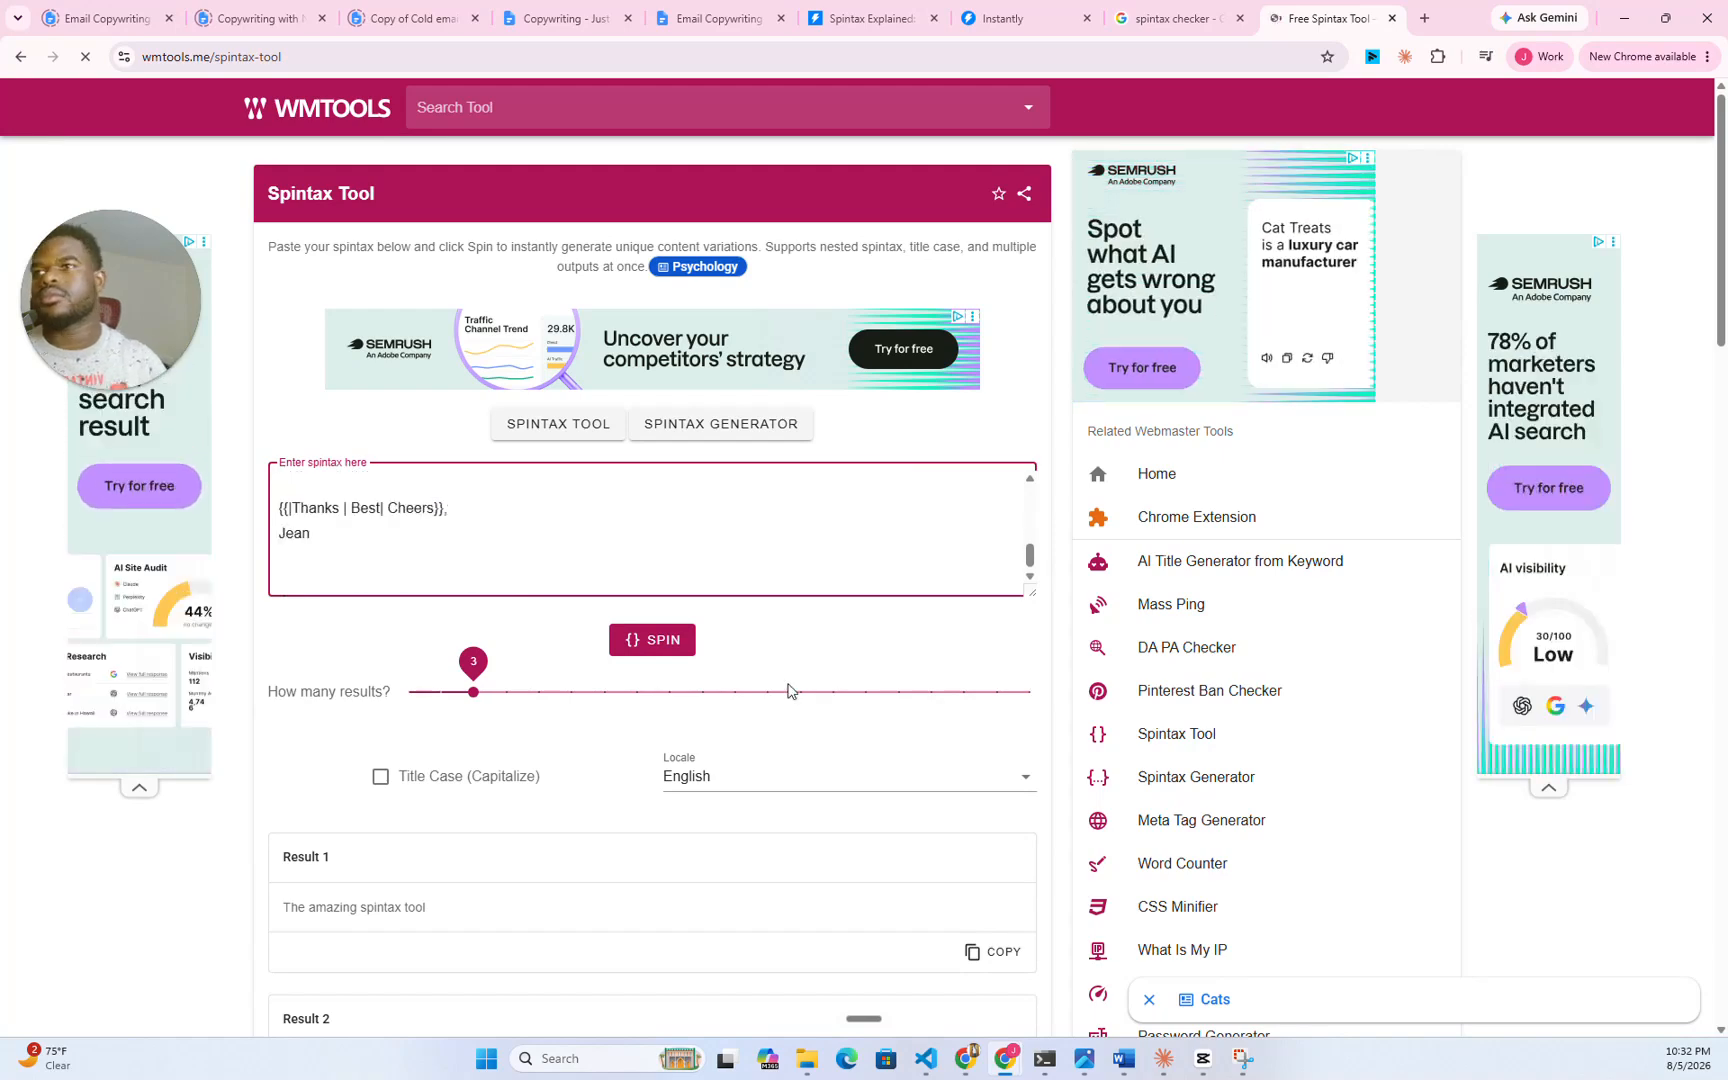
- Spin the edited email into three results and read through each generated variation
click(648, 640)
scroll(648, 640, down, 3)
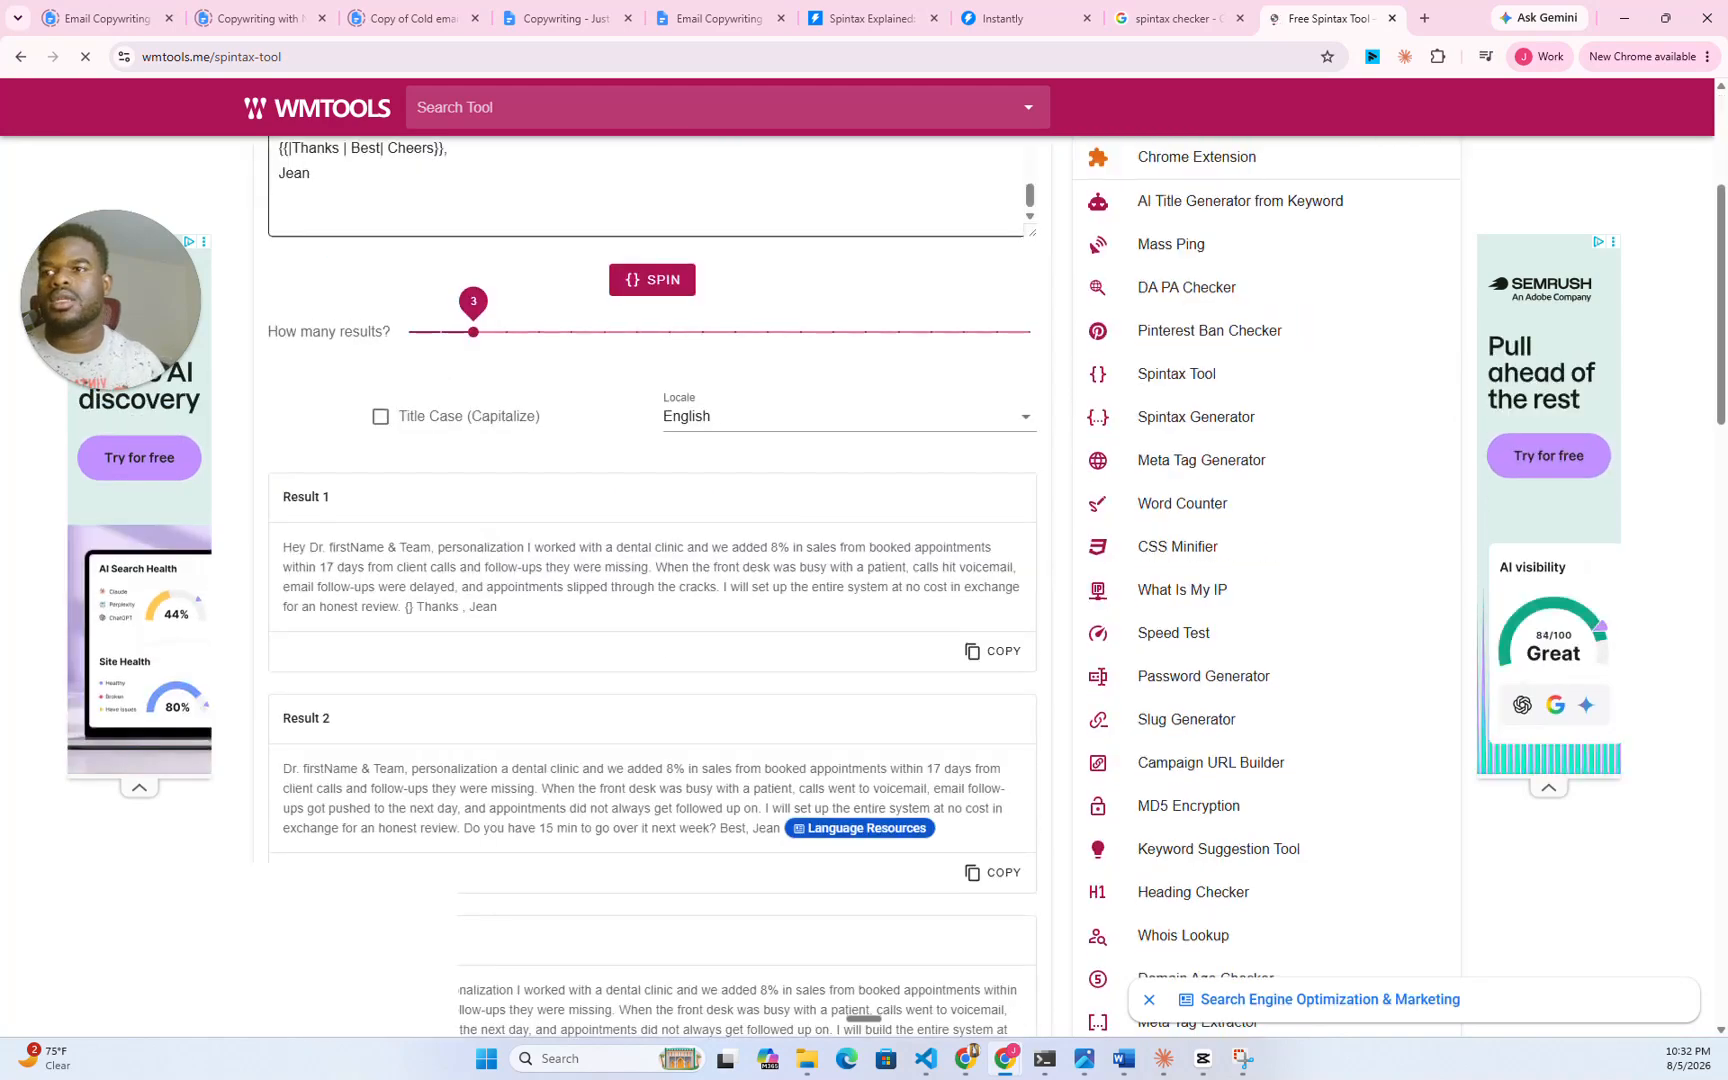
scroll(808, 519, down, 3)
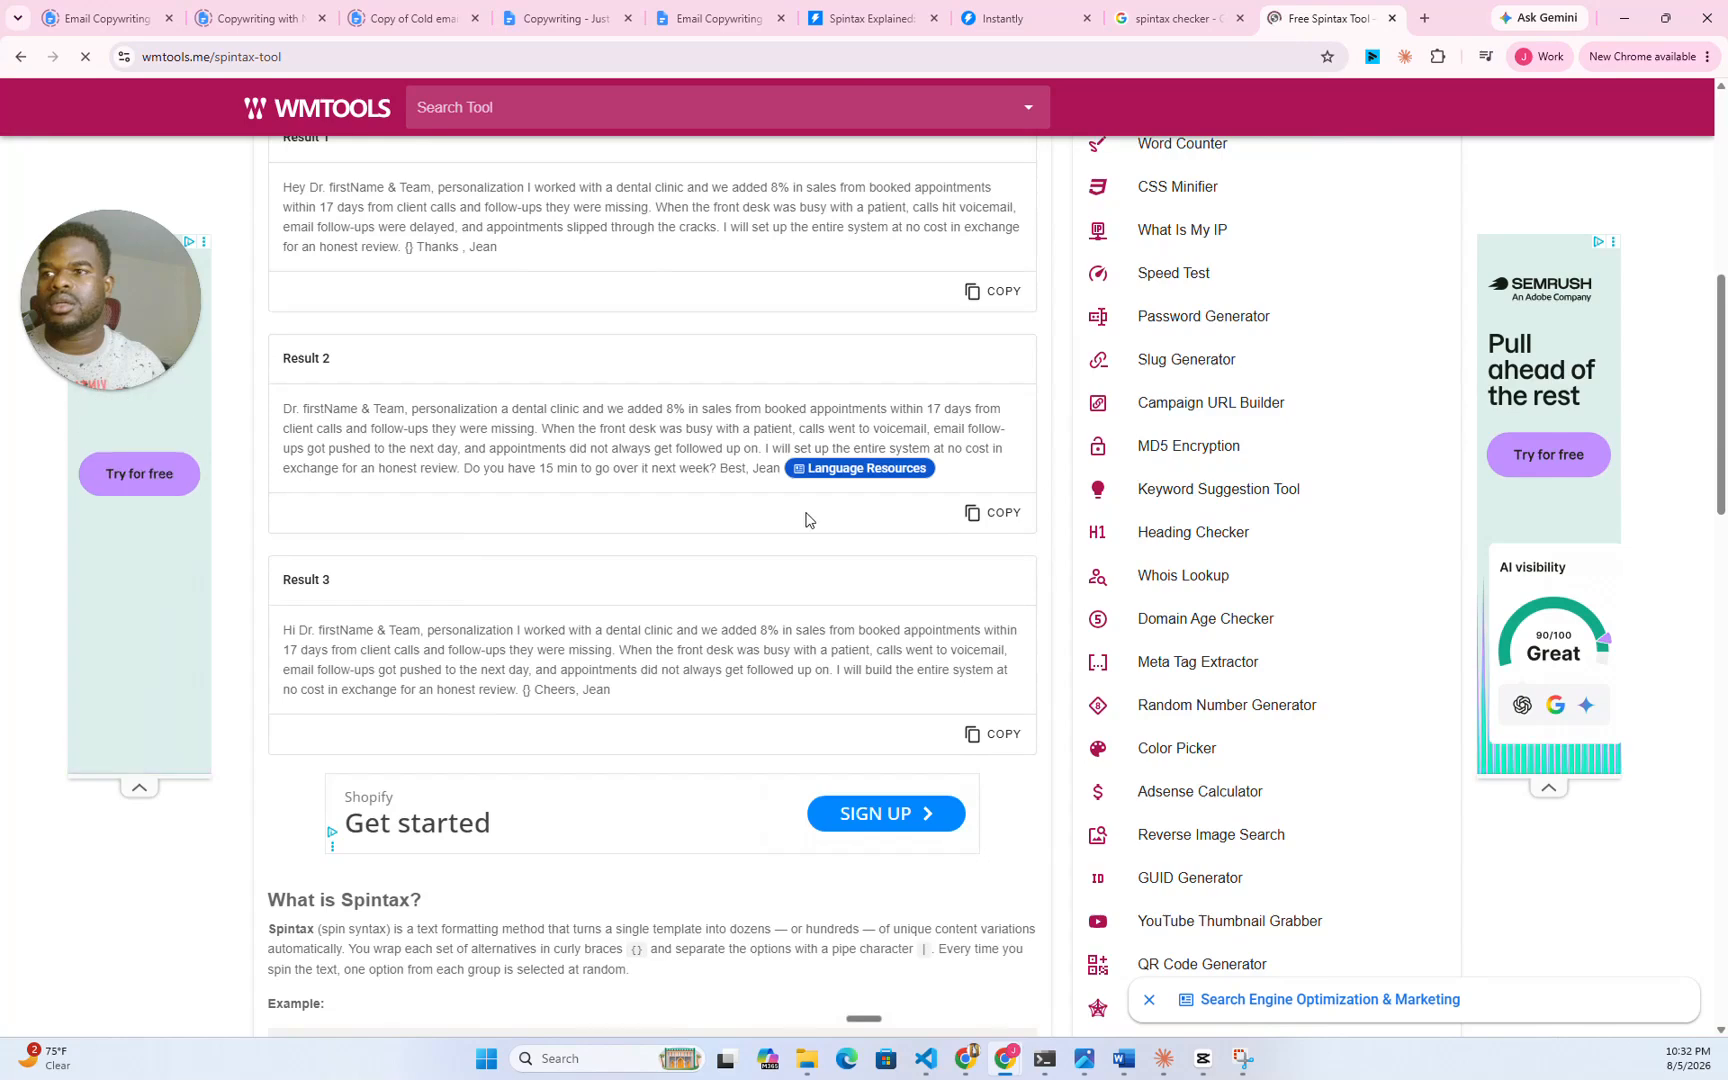
scroll(808, 519, down, 4)
scroll(806, 516, up, 5)
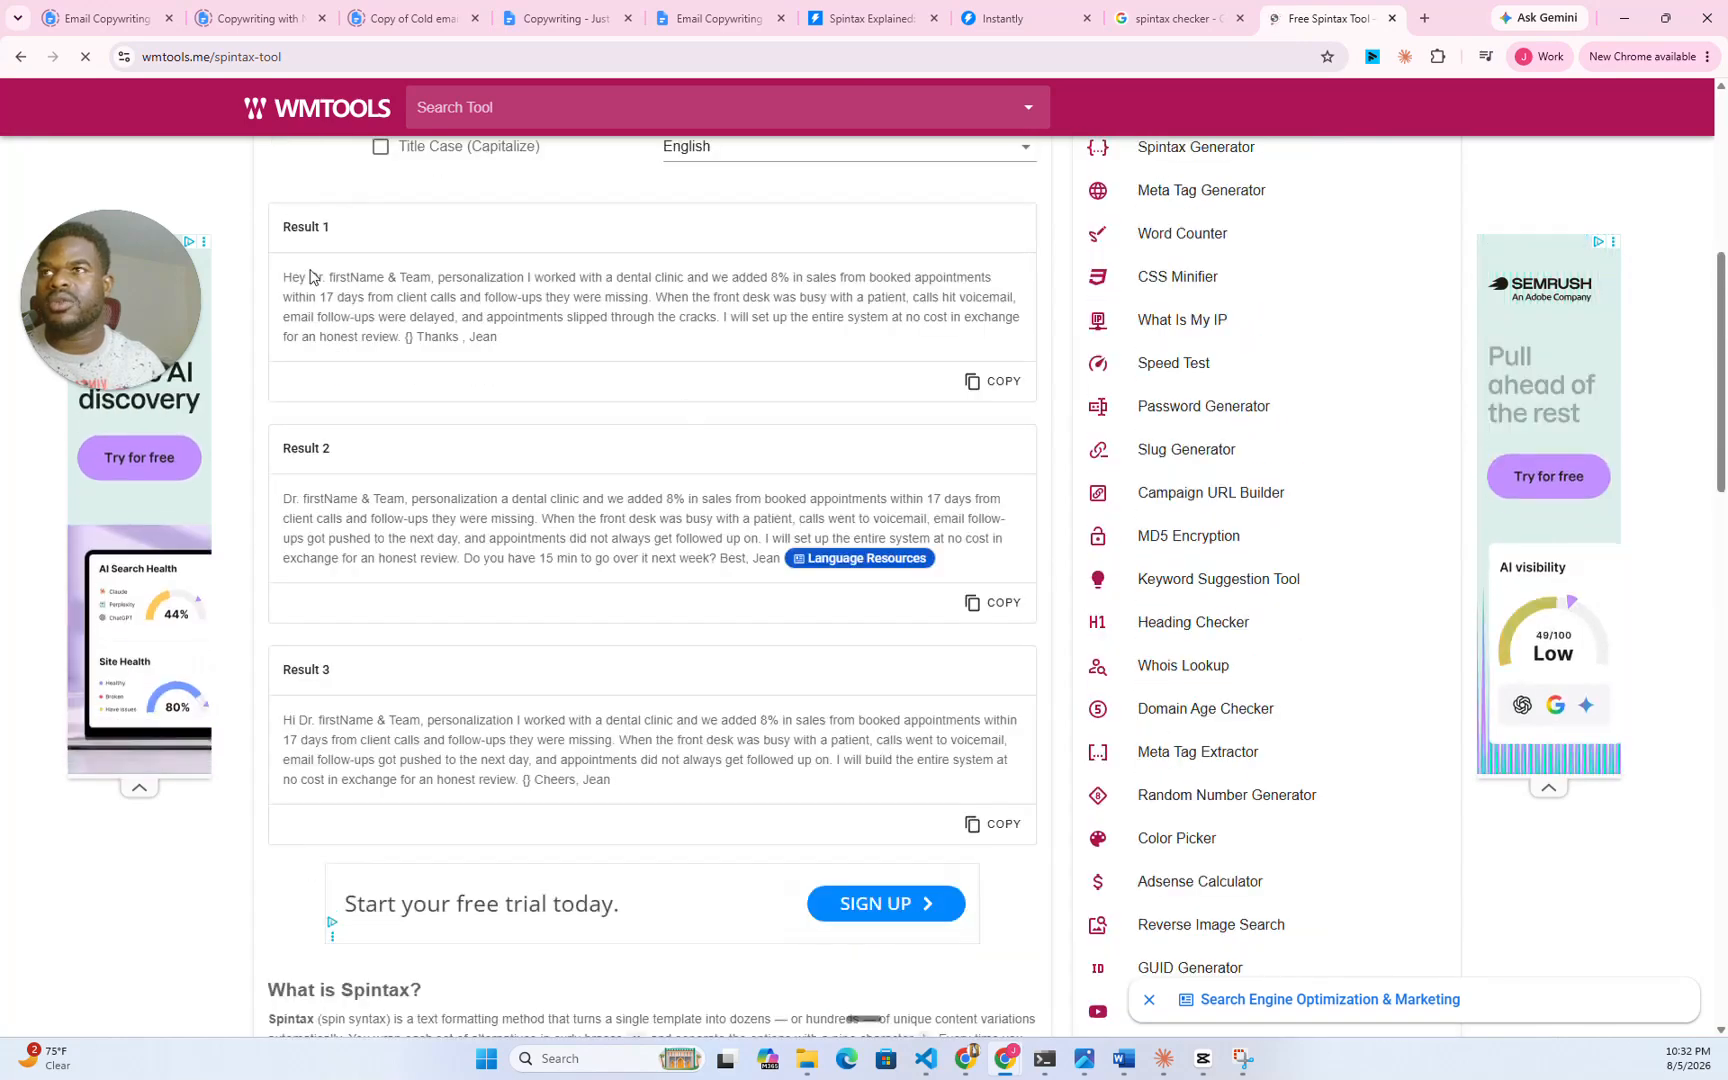
scroll(310, 277, up, 4)
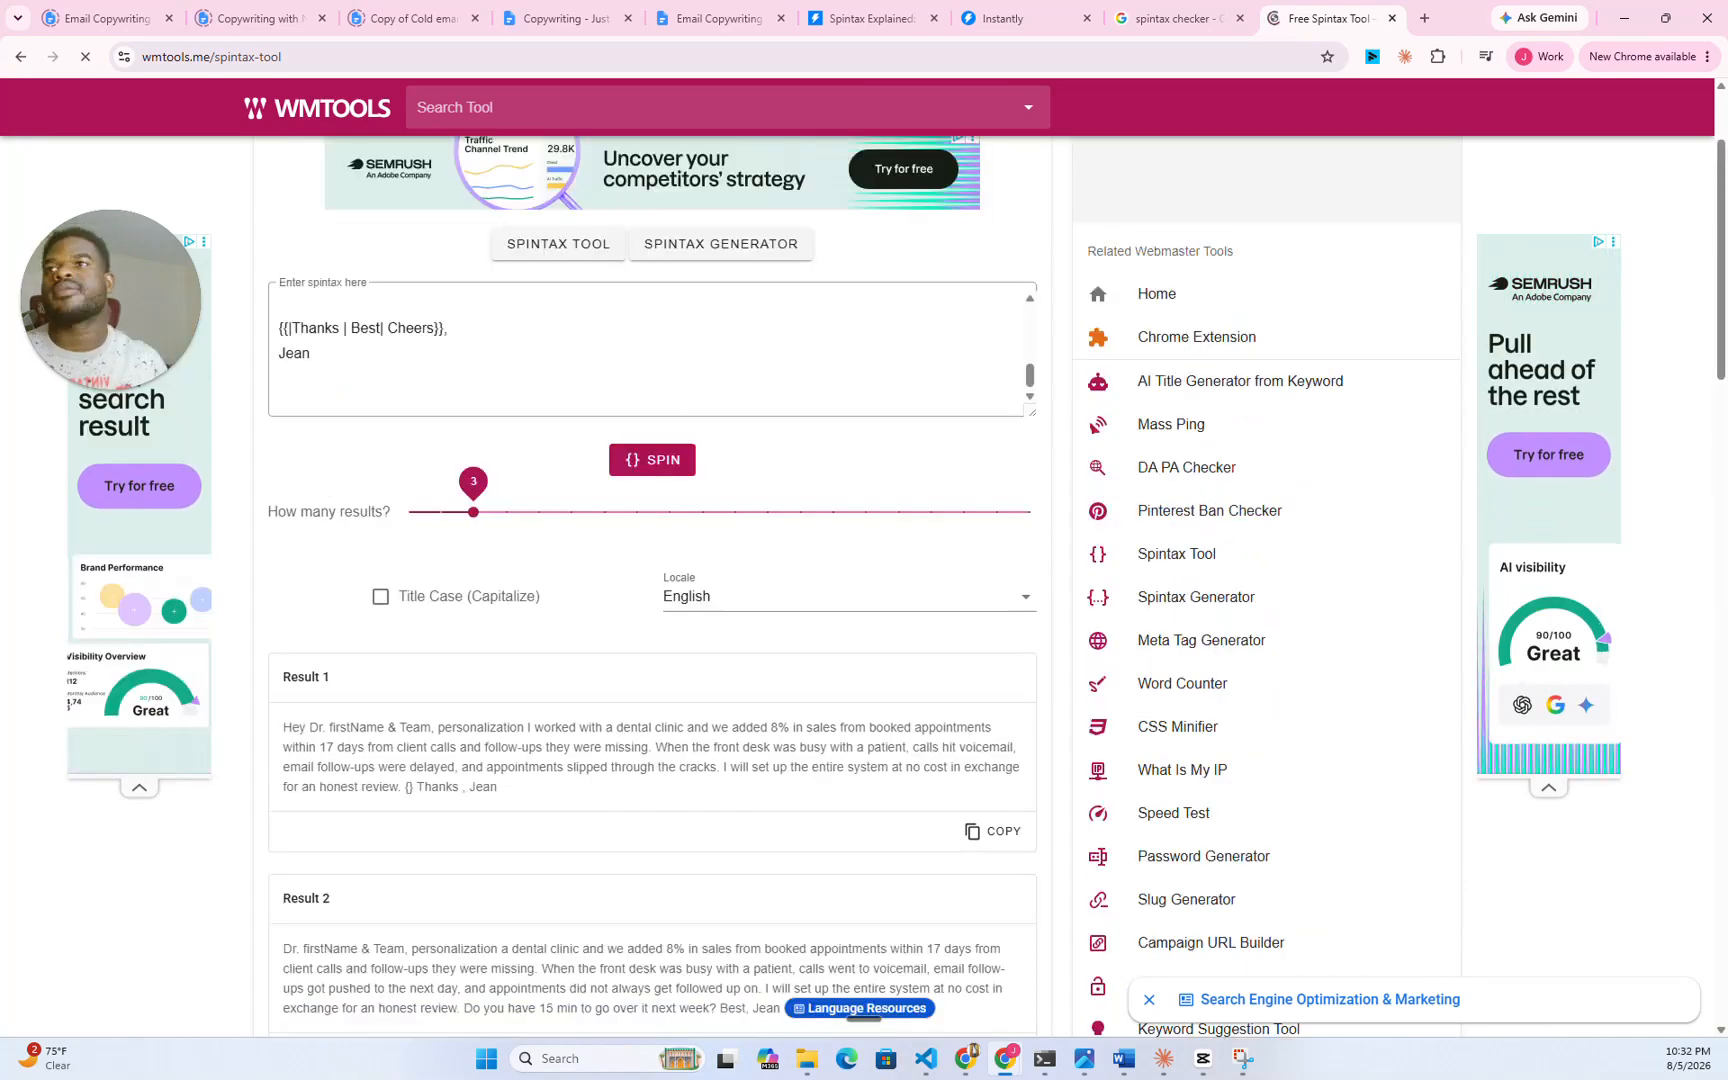
- Check the {{personalization}} placeholder in the source text against the results and the tool's Spintax Syntax Reference
drag(280, 320, 397, 320)
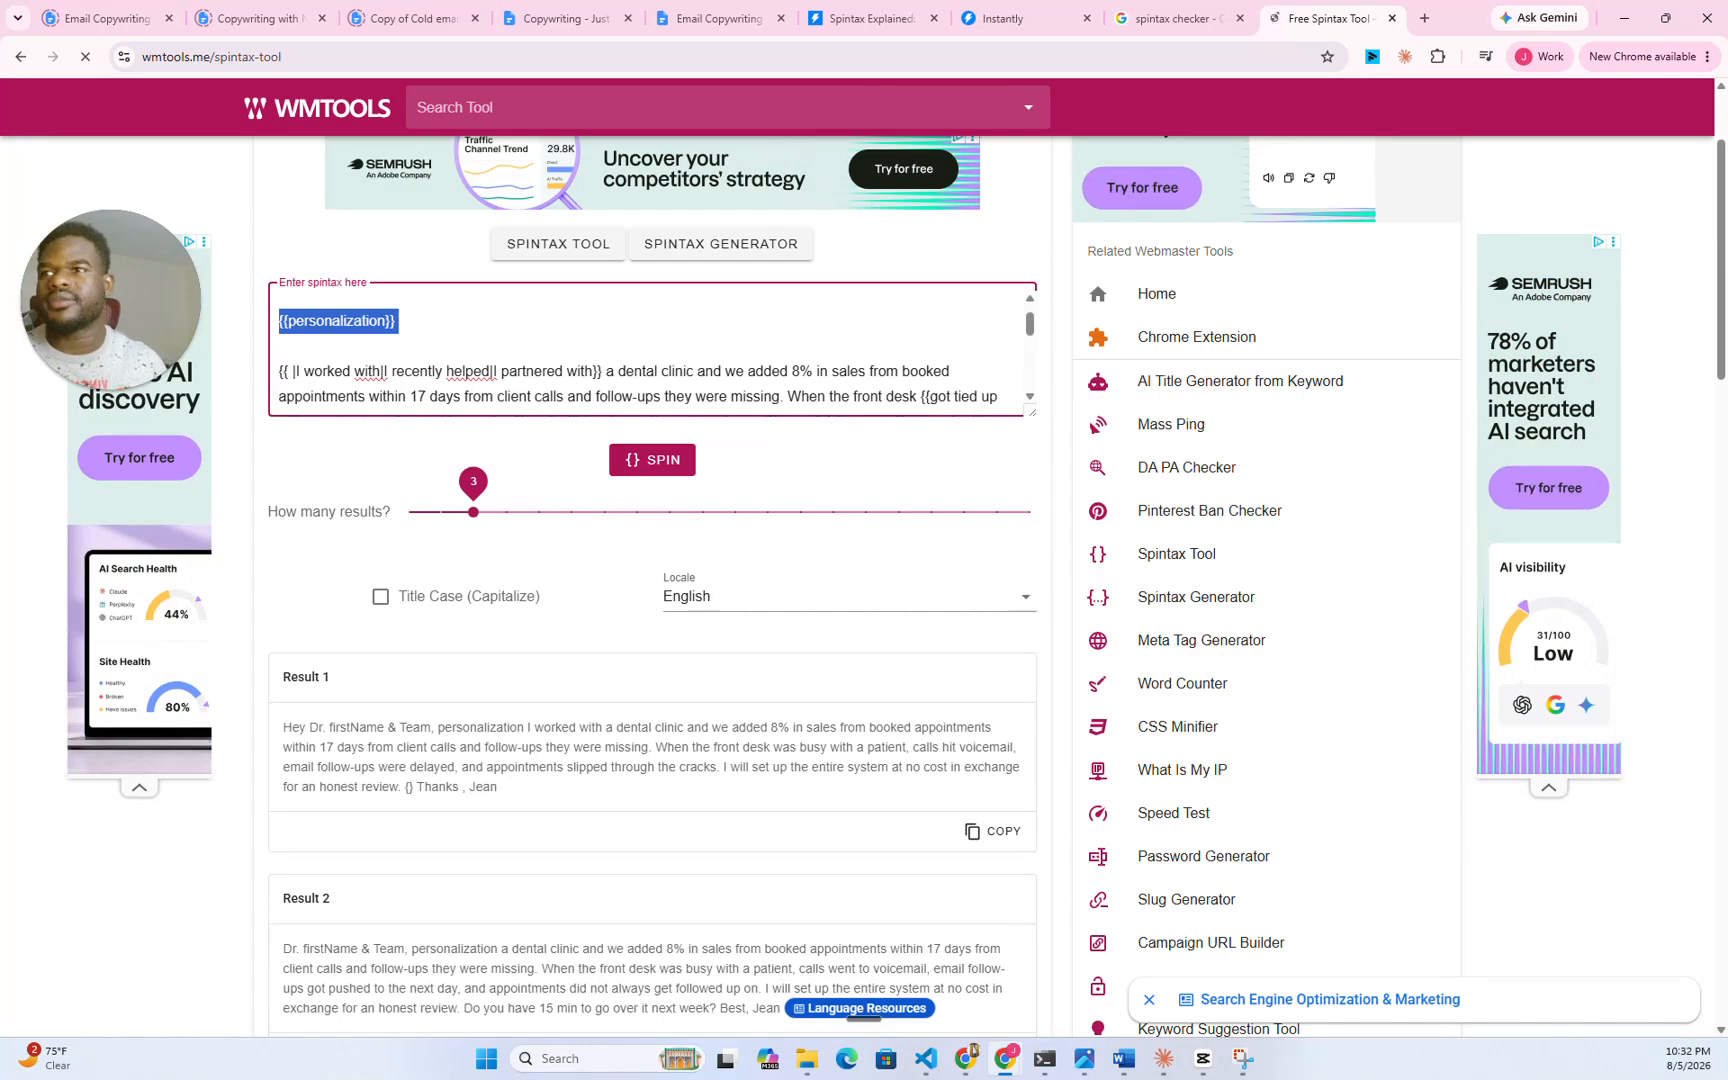
scroll(467, 600, down, 1)
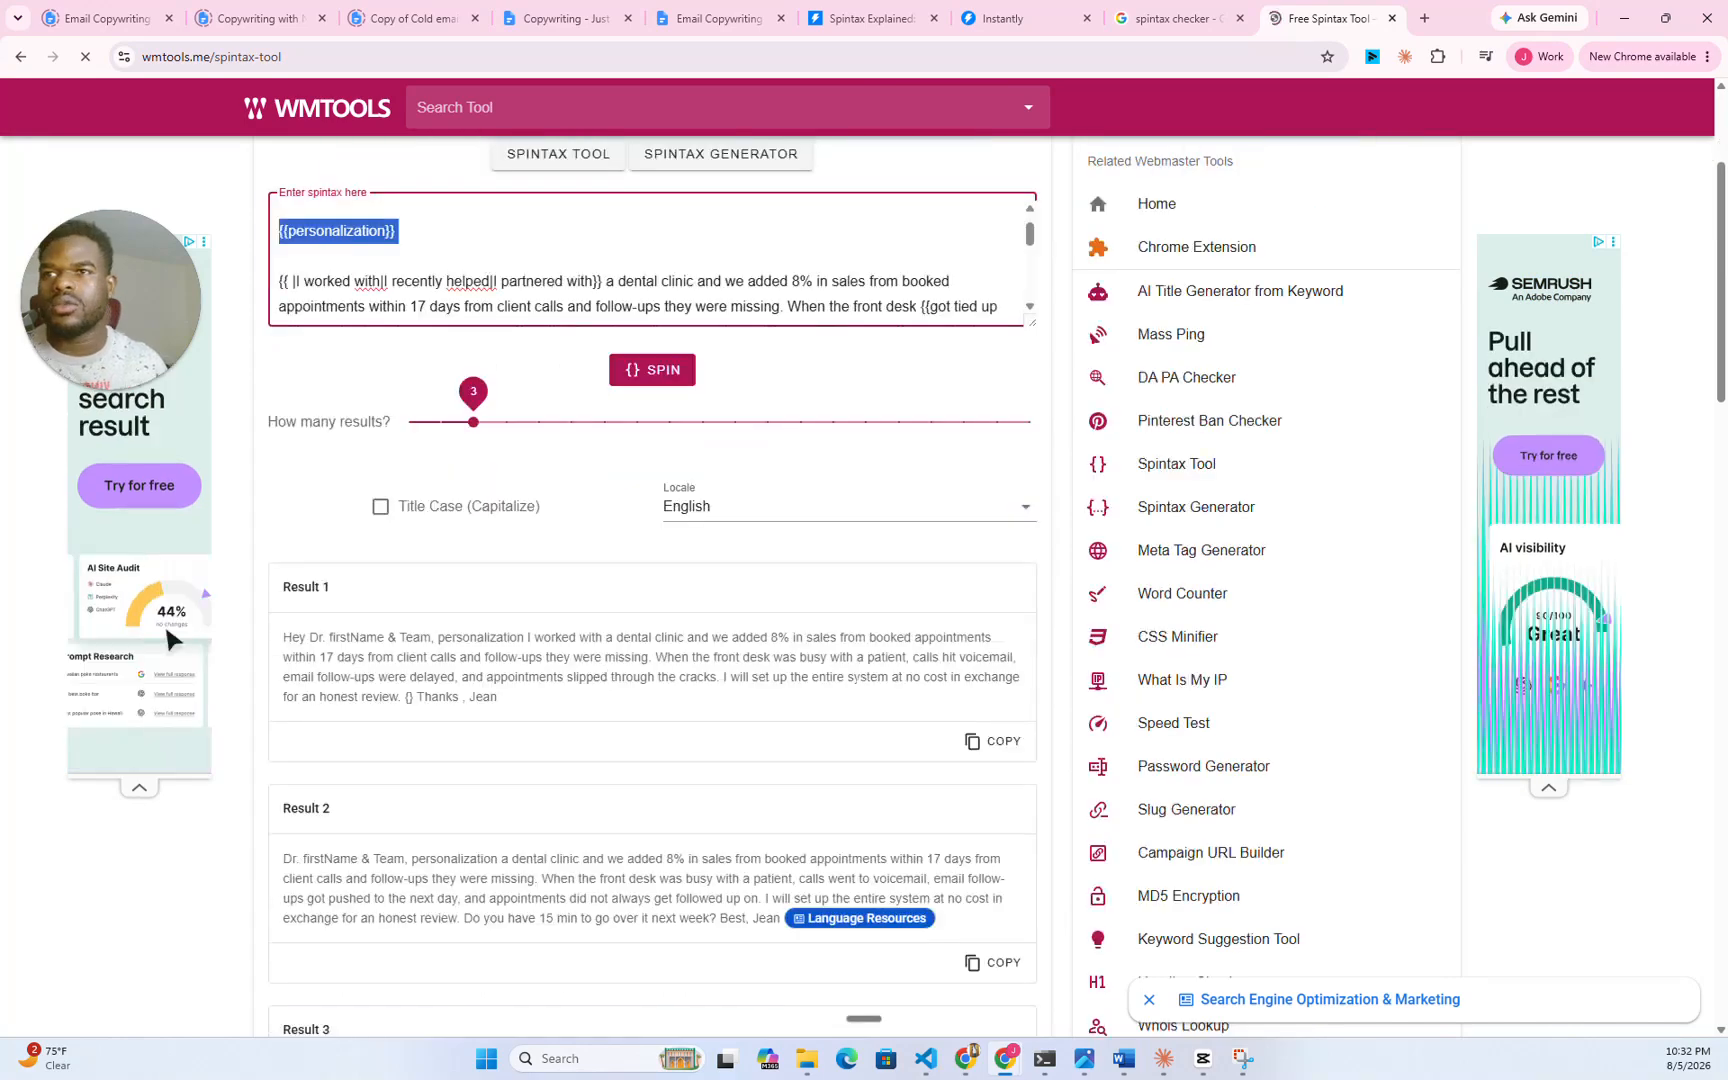
scroll(165, 622, down, 10)
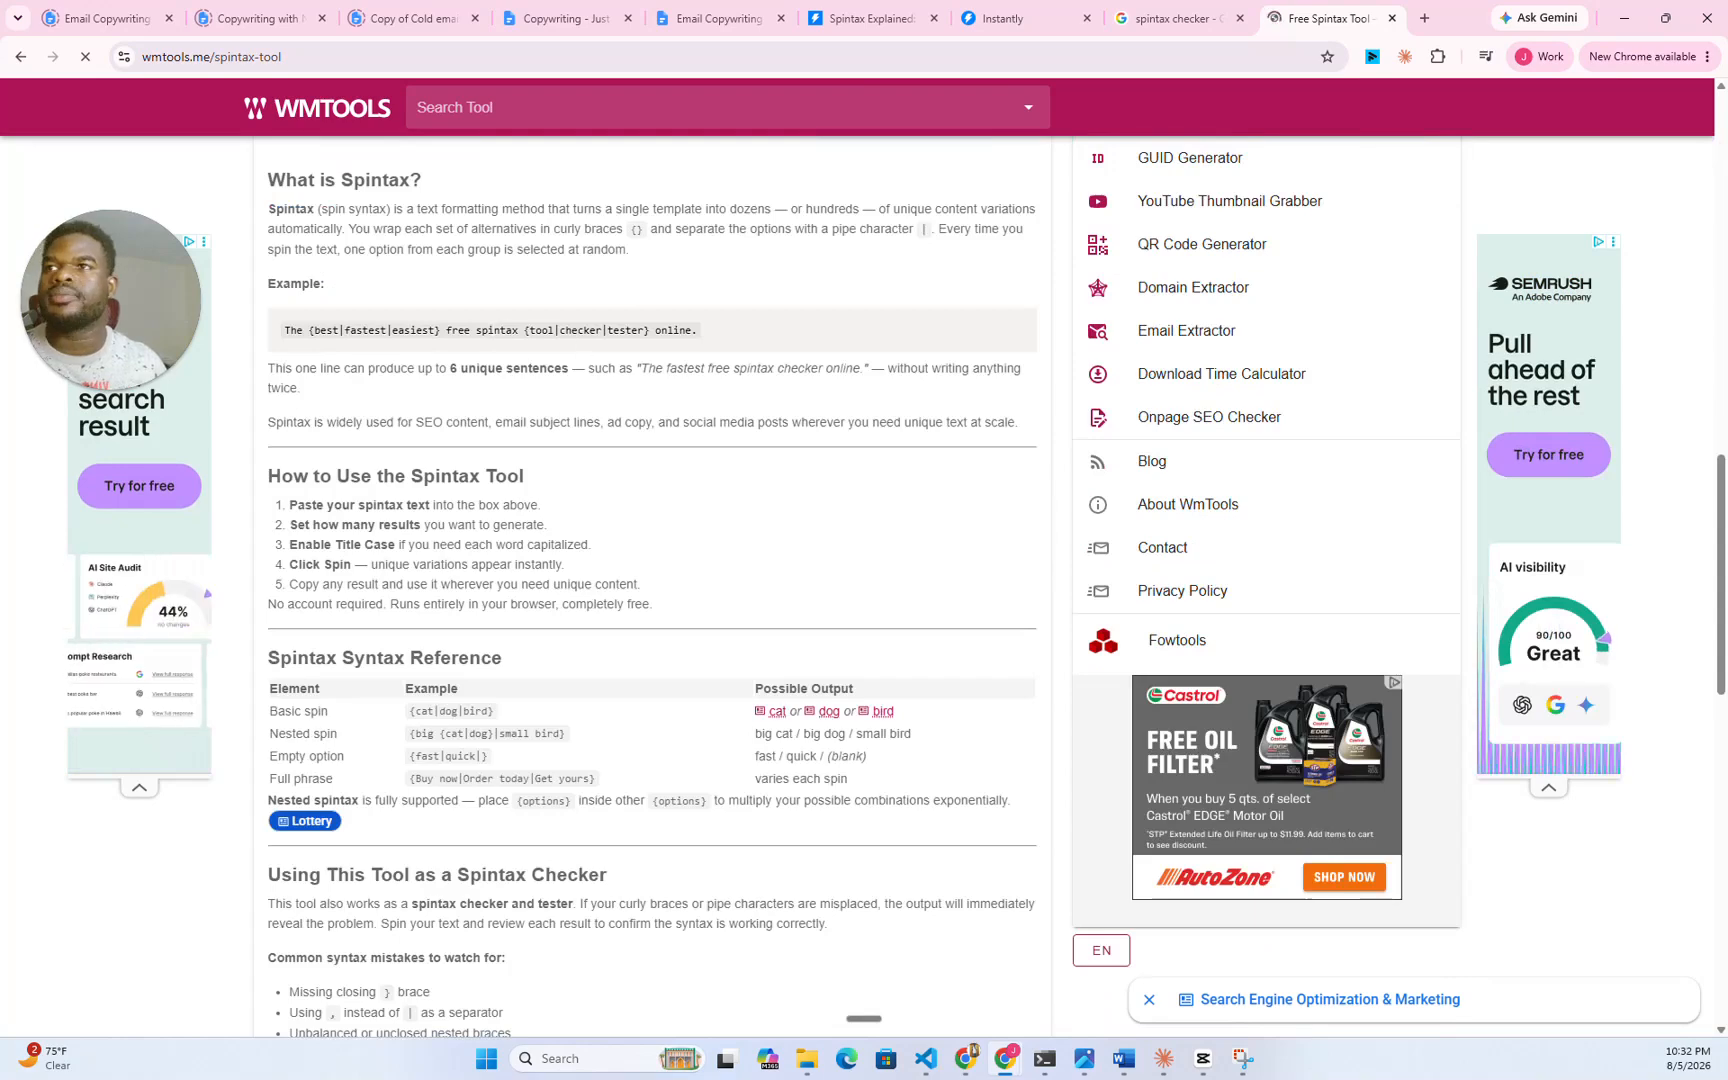
scroll(650, 580, up, 6)
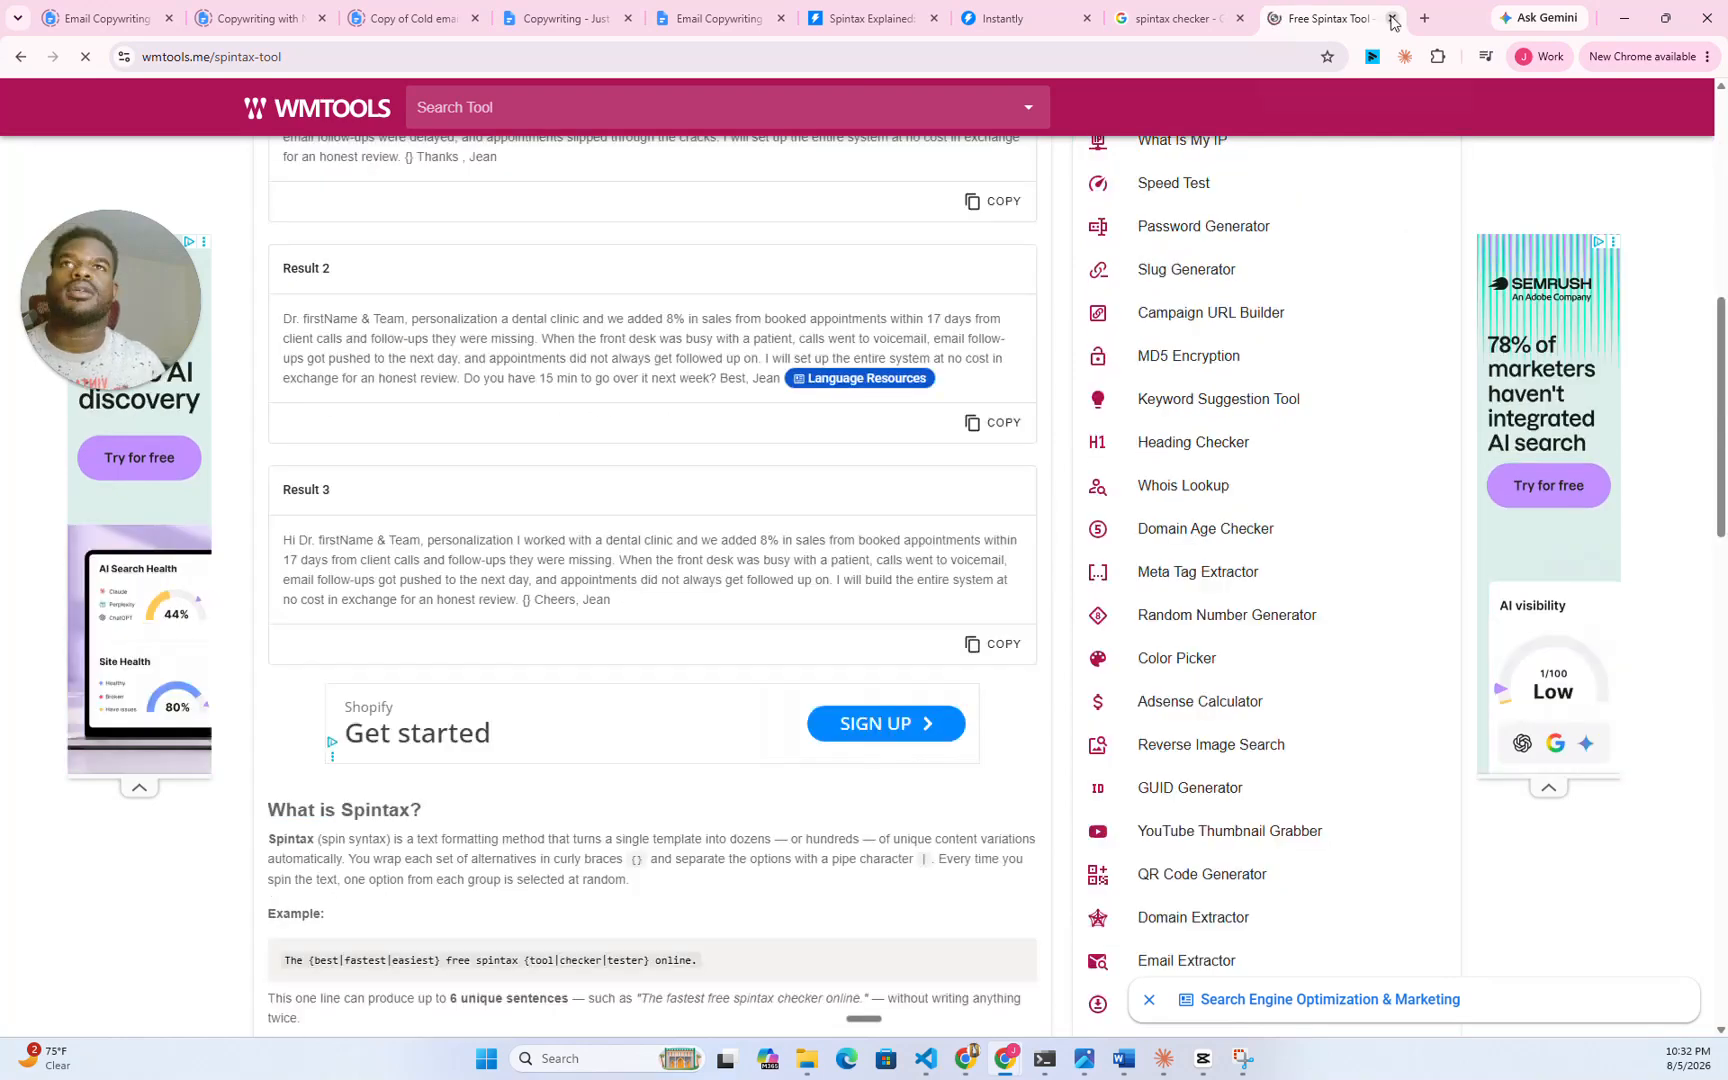
click(1000, 18)
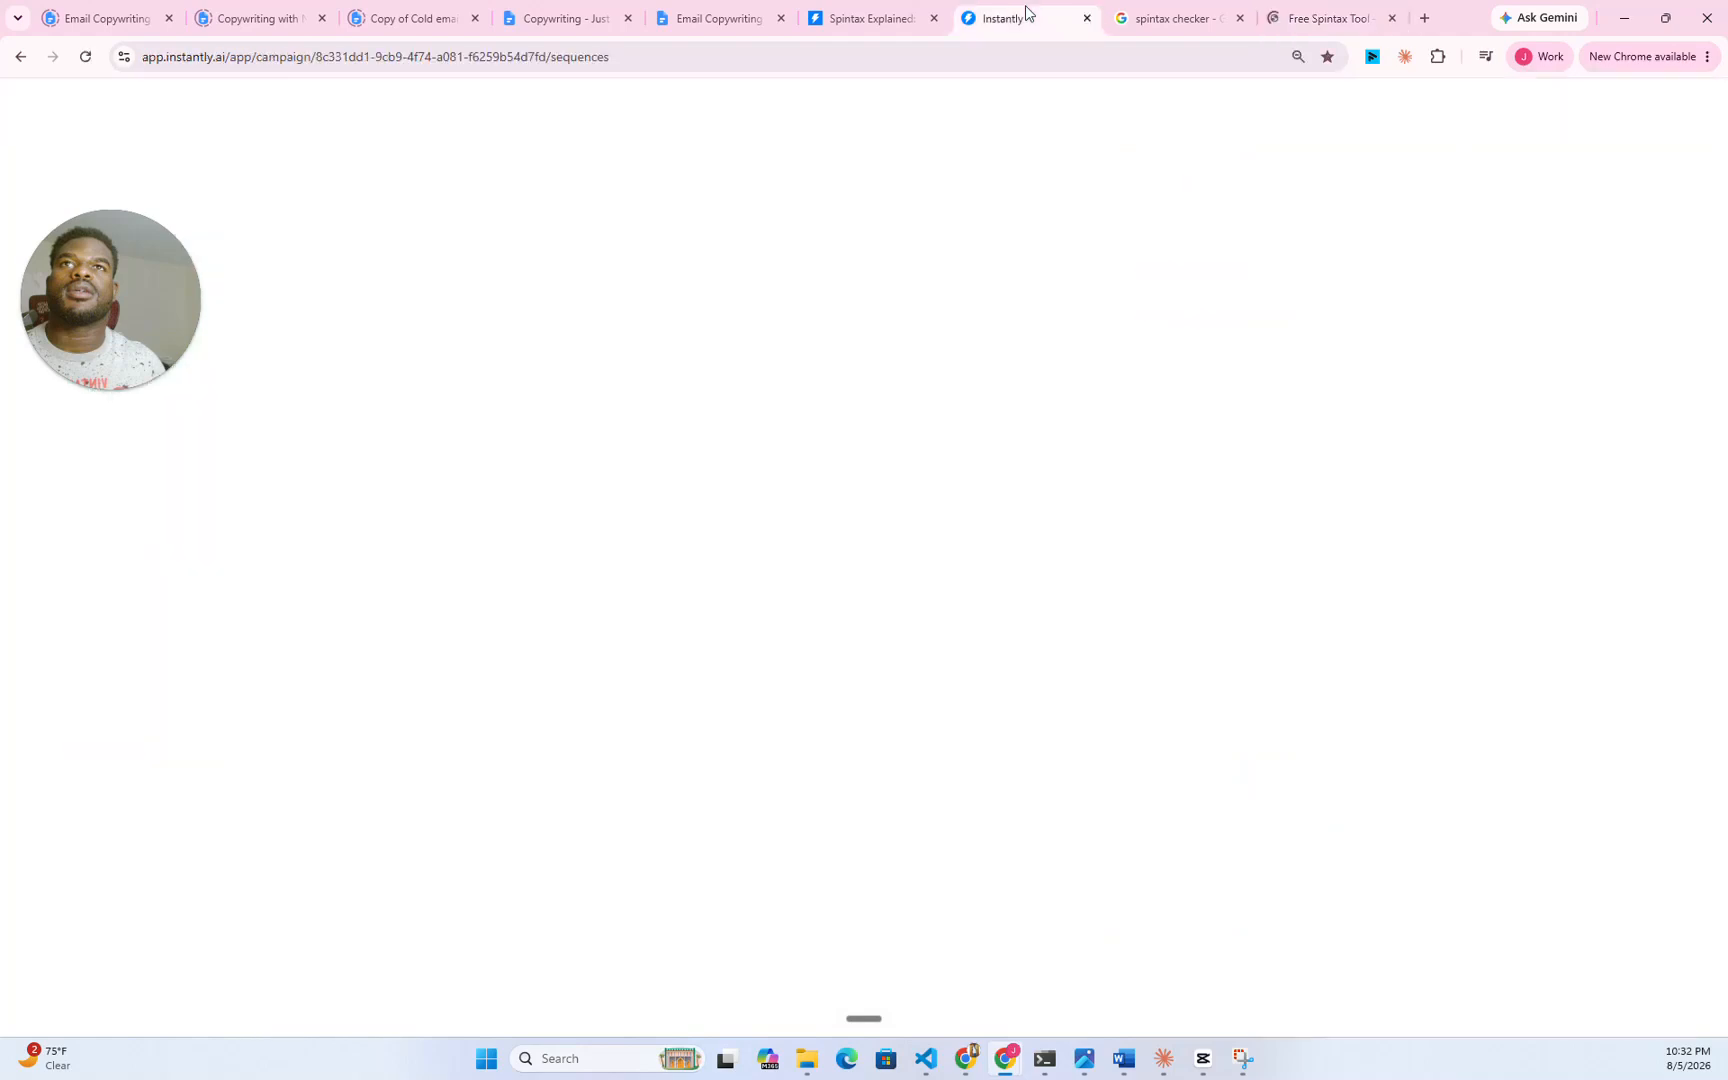
click(1145, 18)
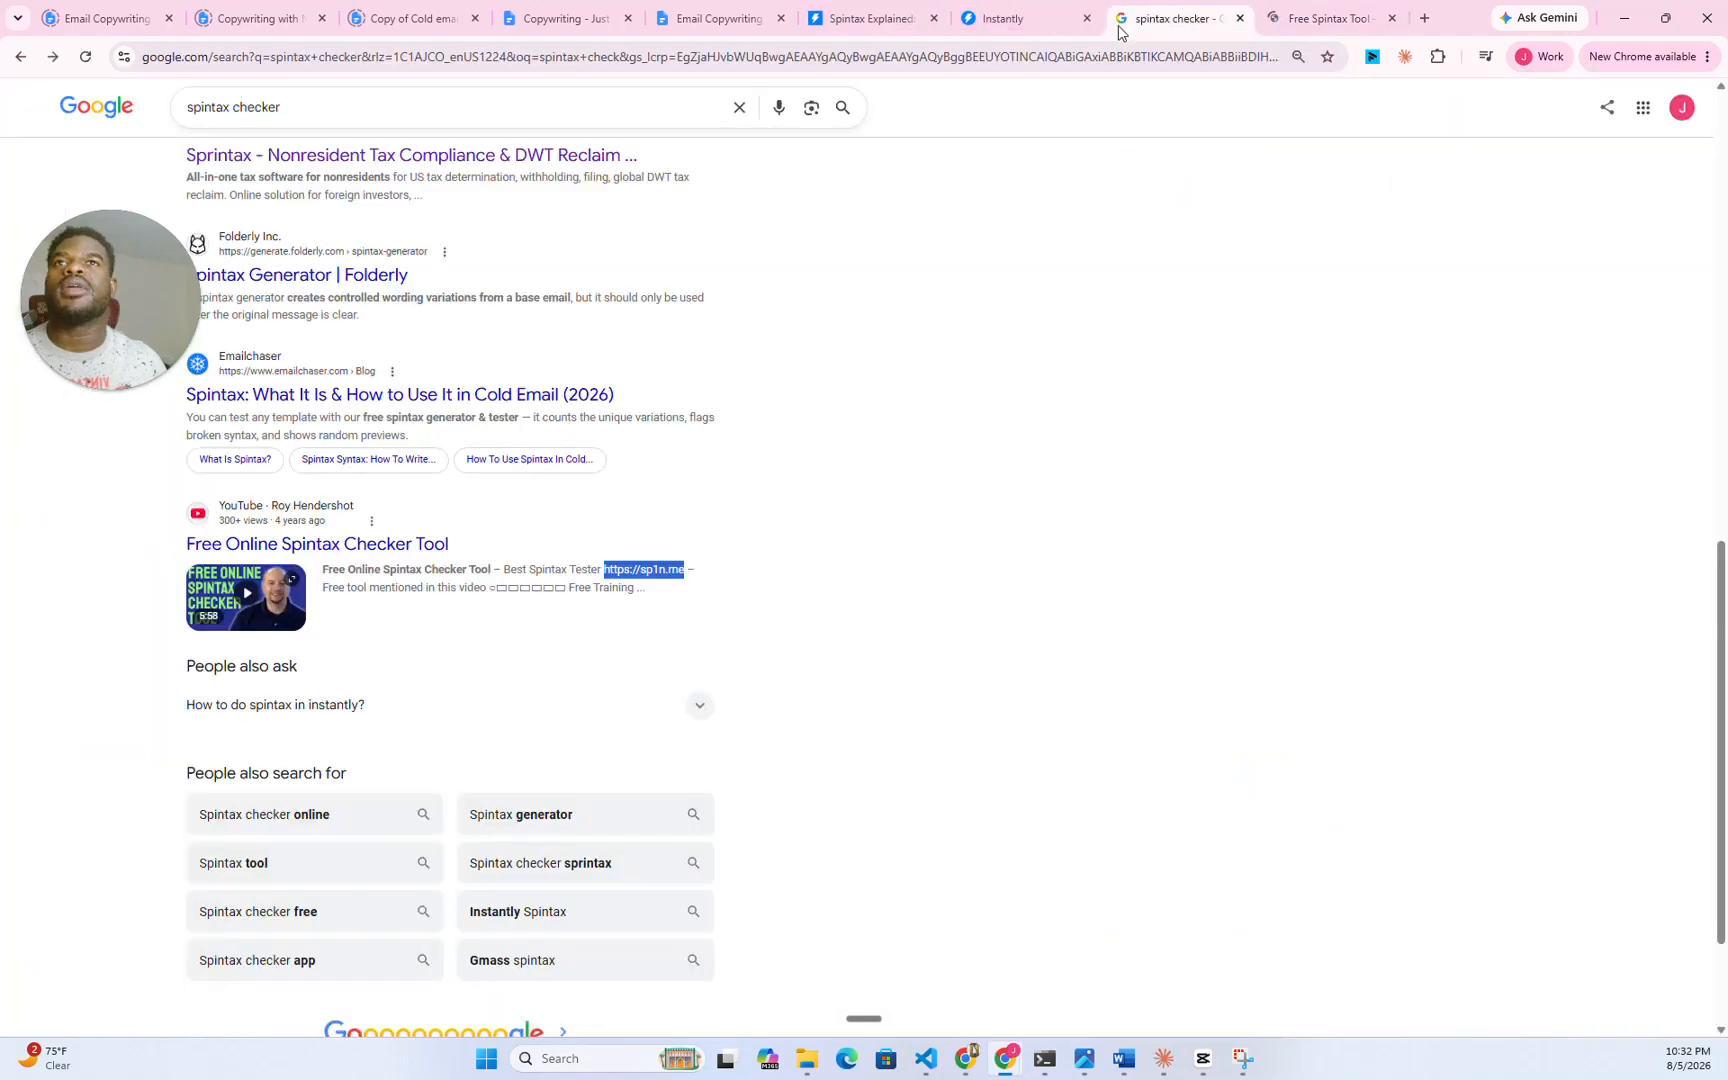
click(853, 657)
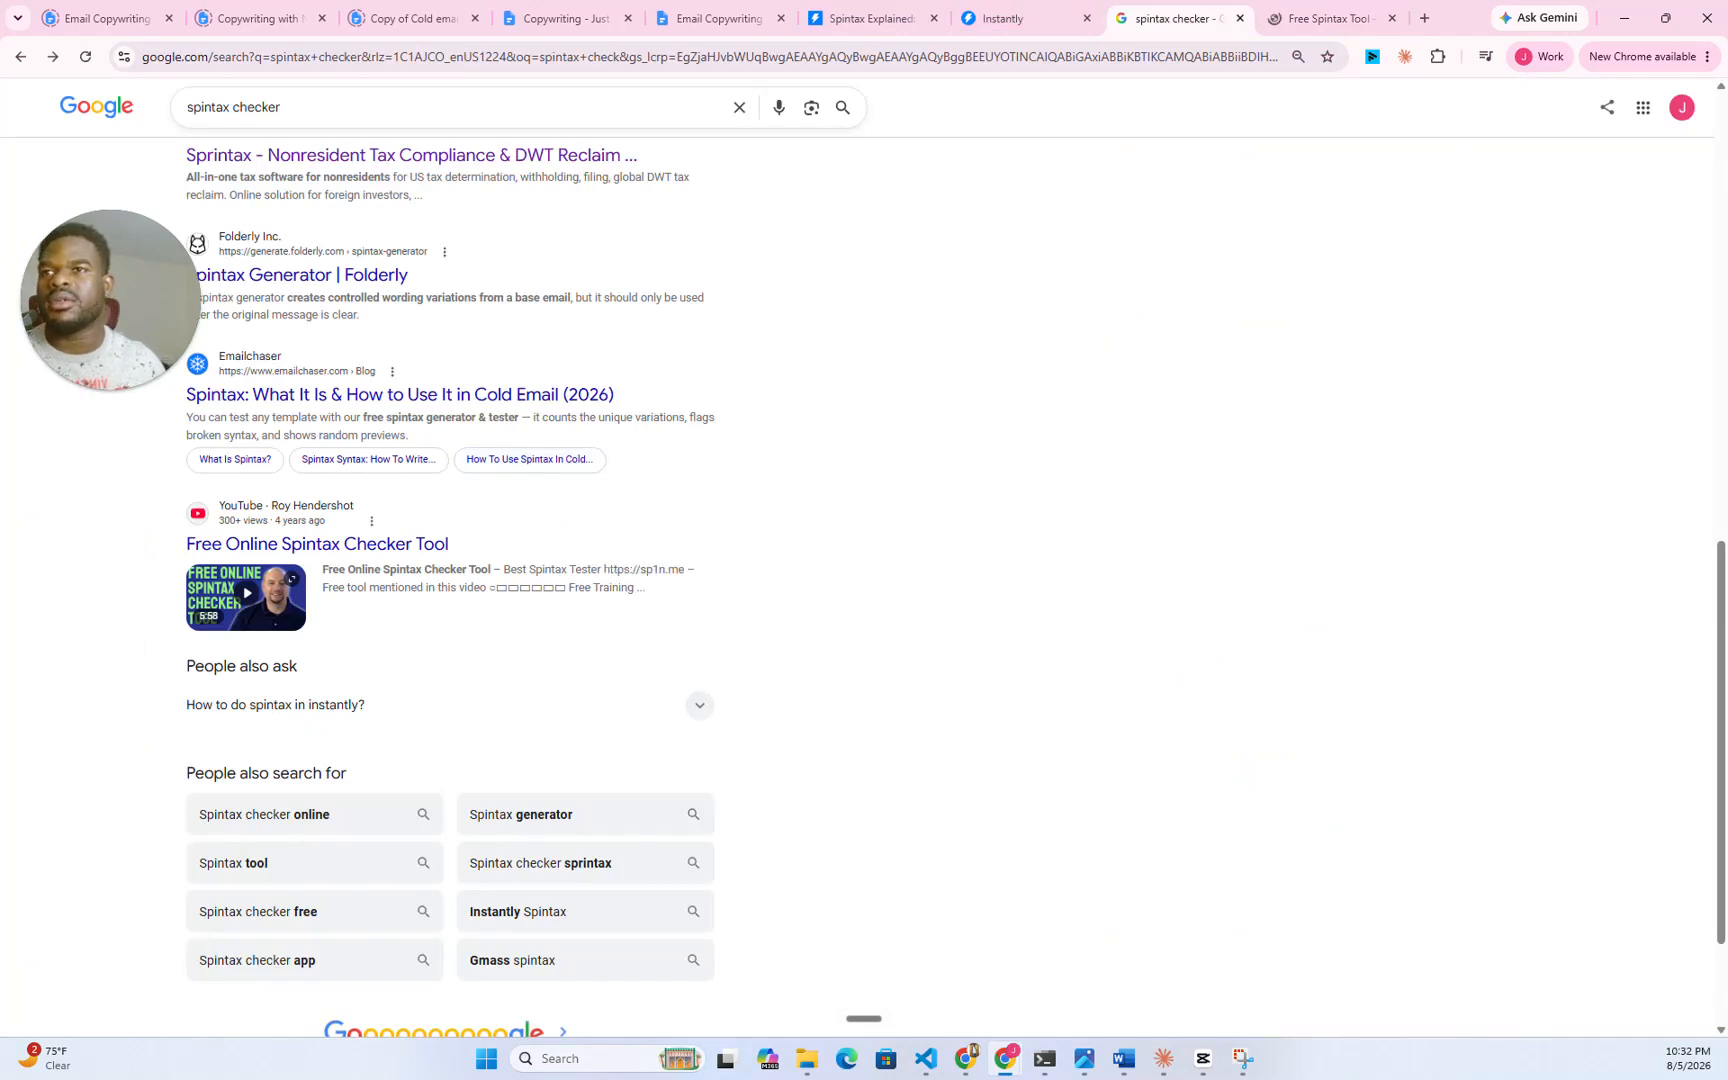
drag(603, 569, 688, 569)
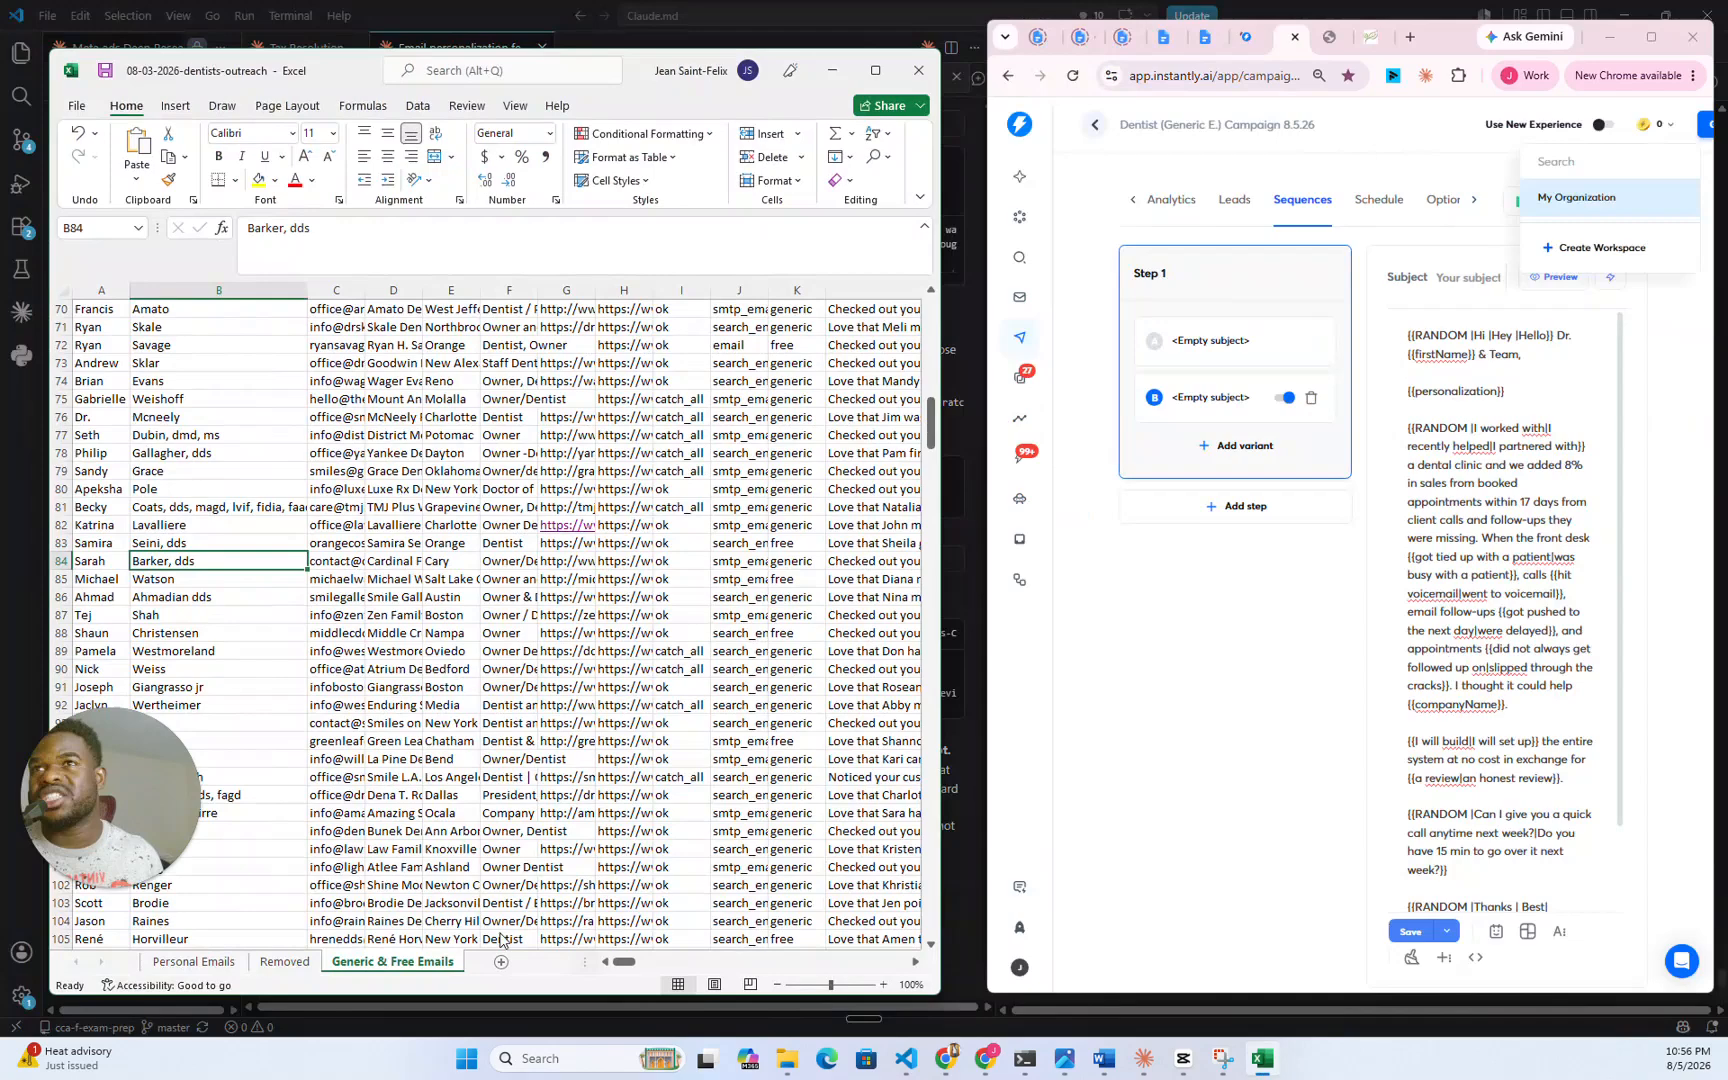
- Switch from Excel to VS Code and start a Claude prompt in the Email personalization features chat: "Clean up the last names. NO NOT Casualize them"
key(alt+Tab)
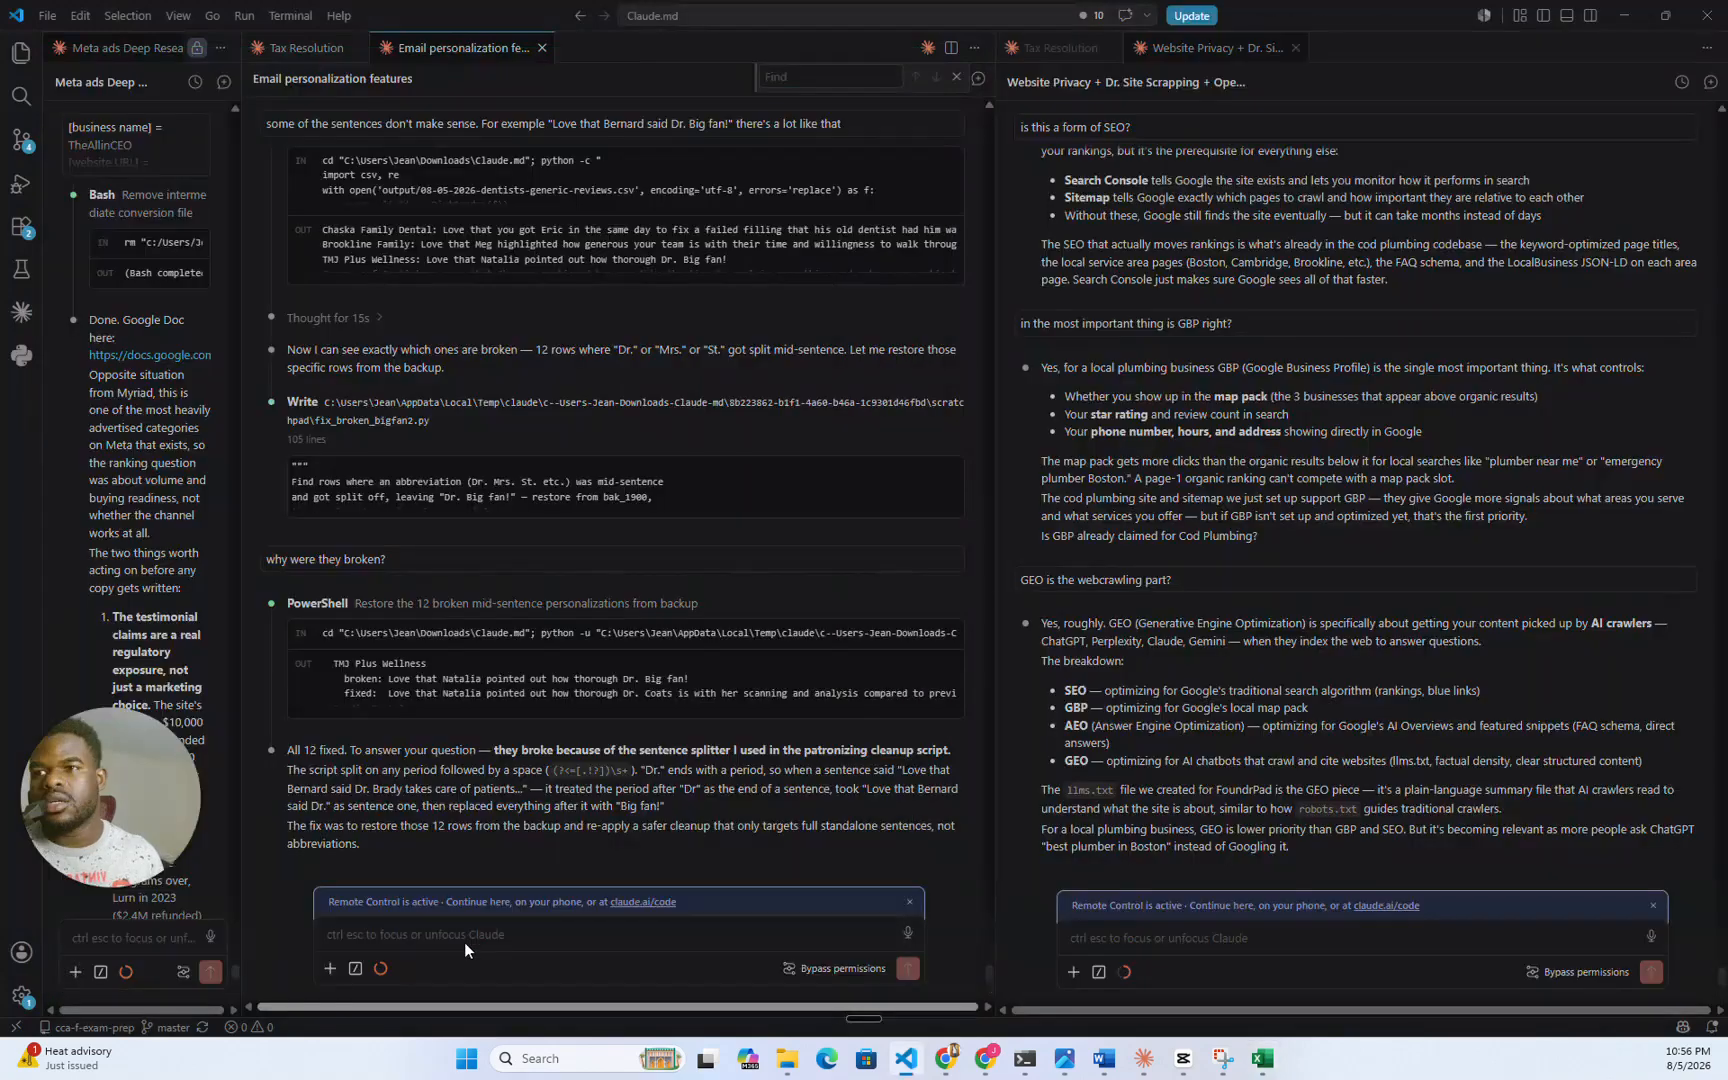
click(410, 930)
text(Clea)
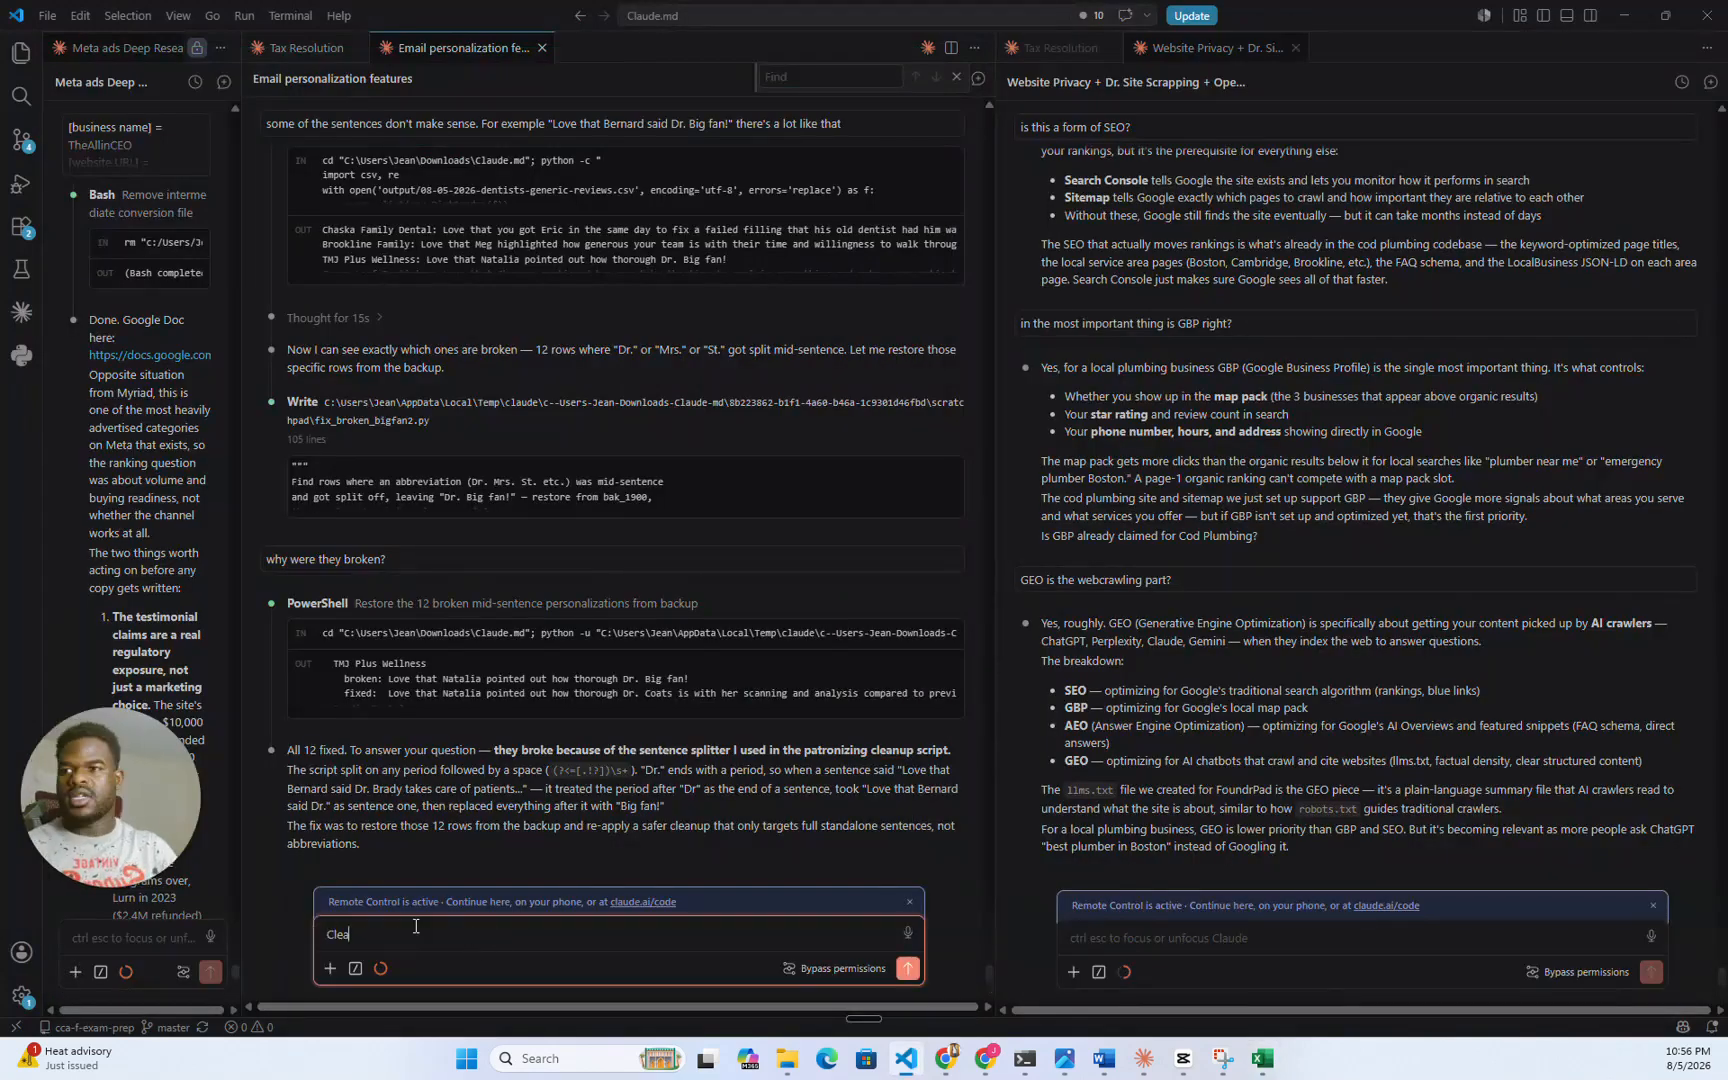
text(n up the last names.)
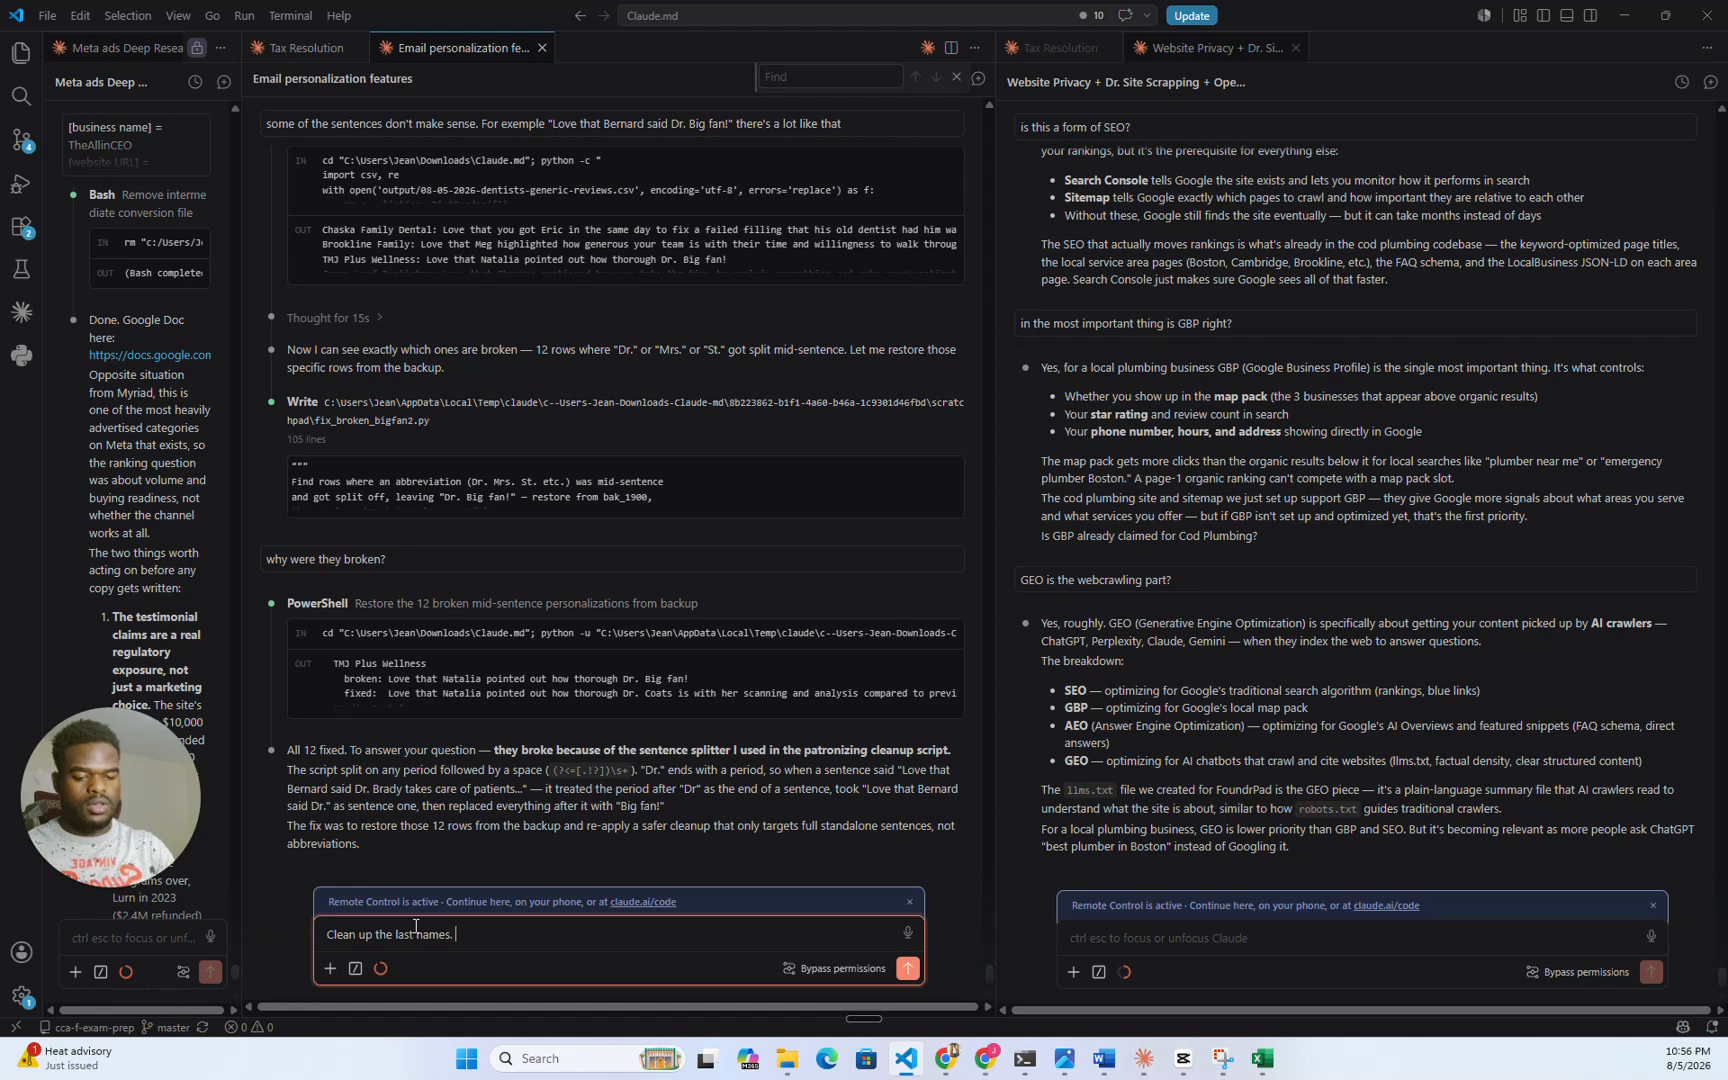
text( NO NOT Cas)
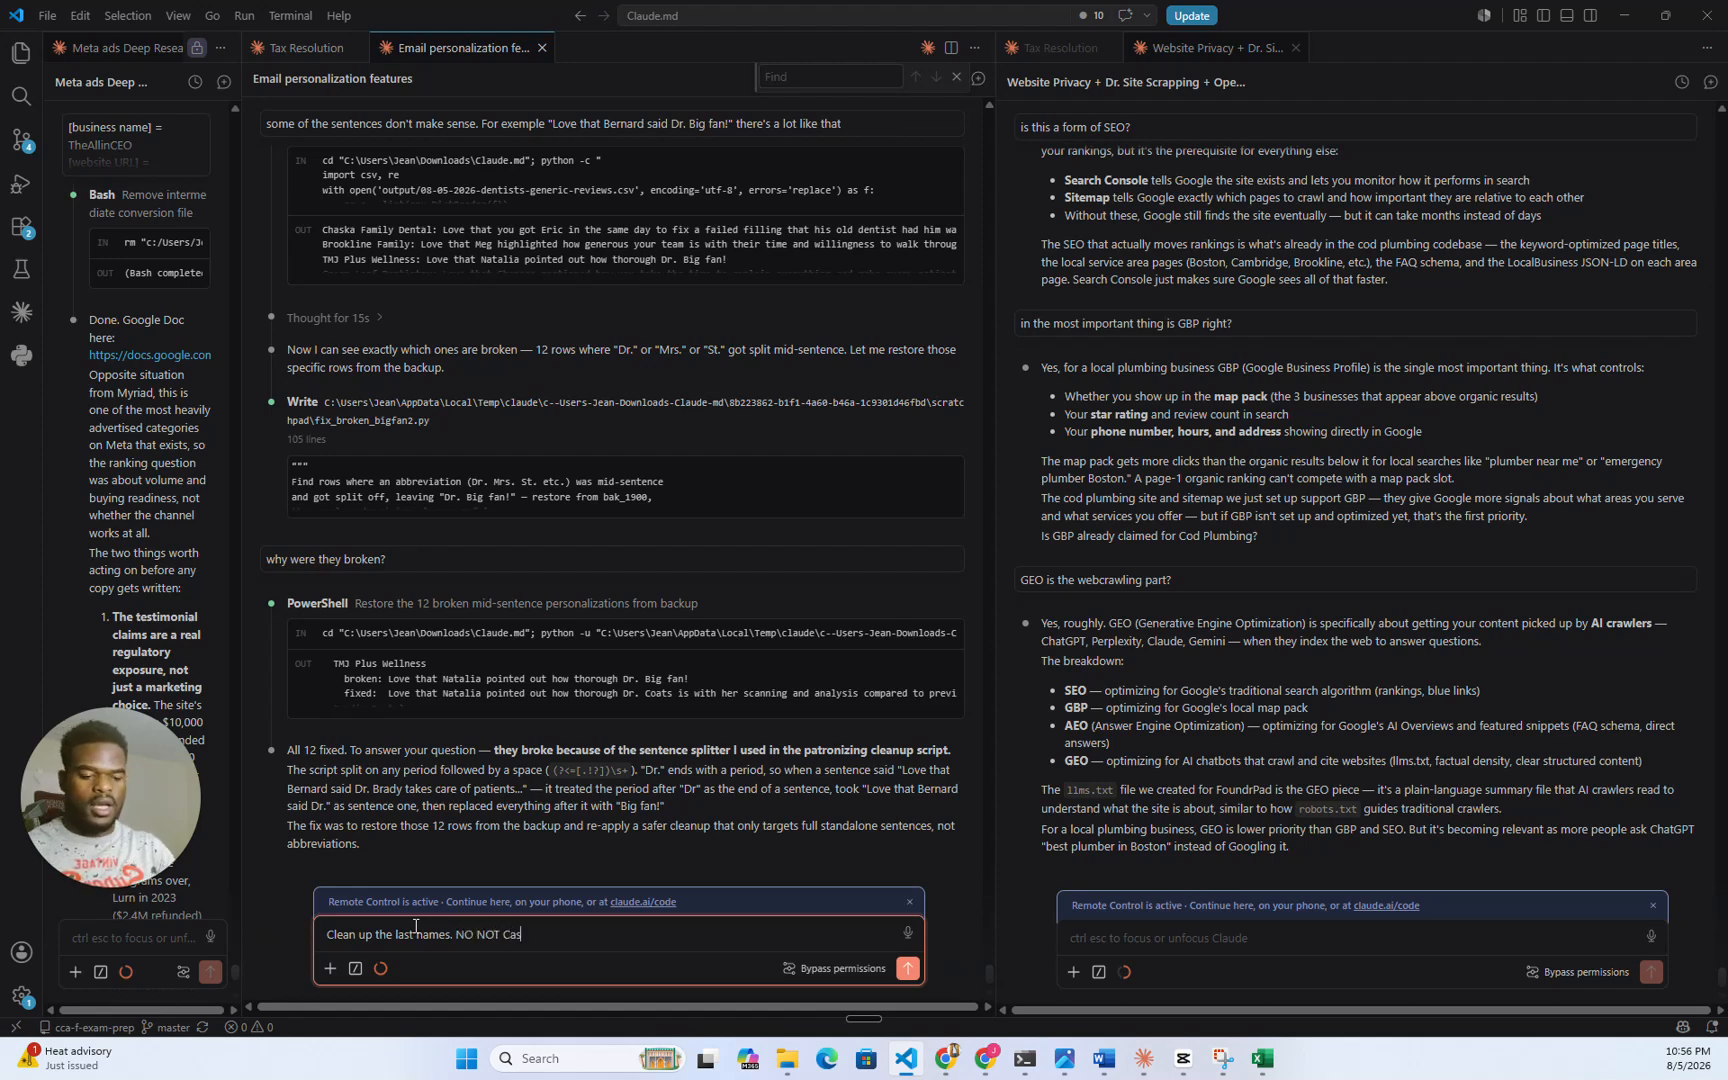
text(ualize them)
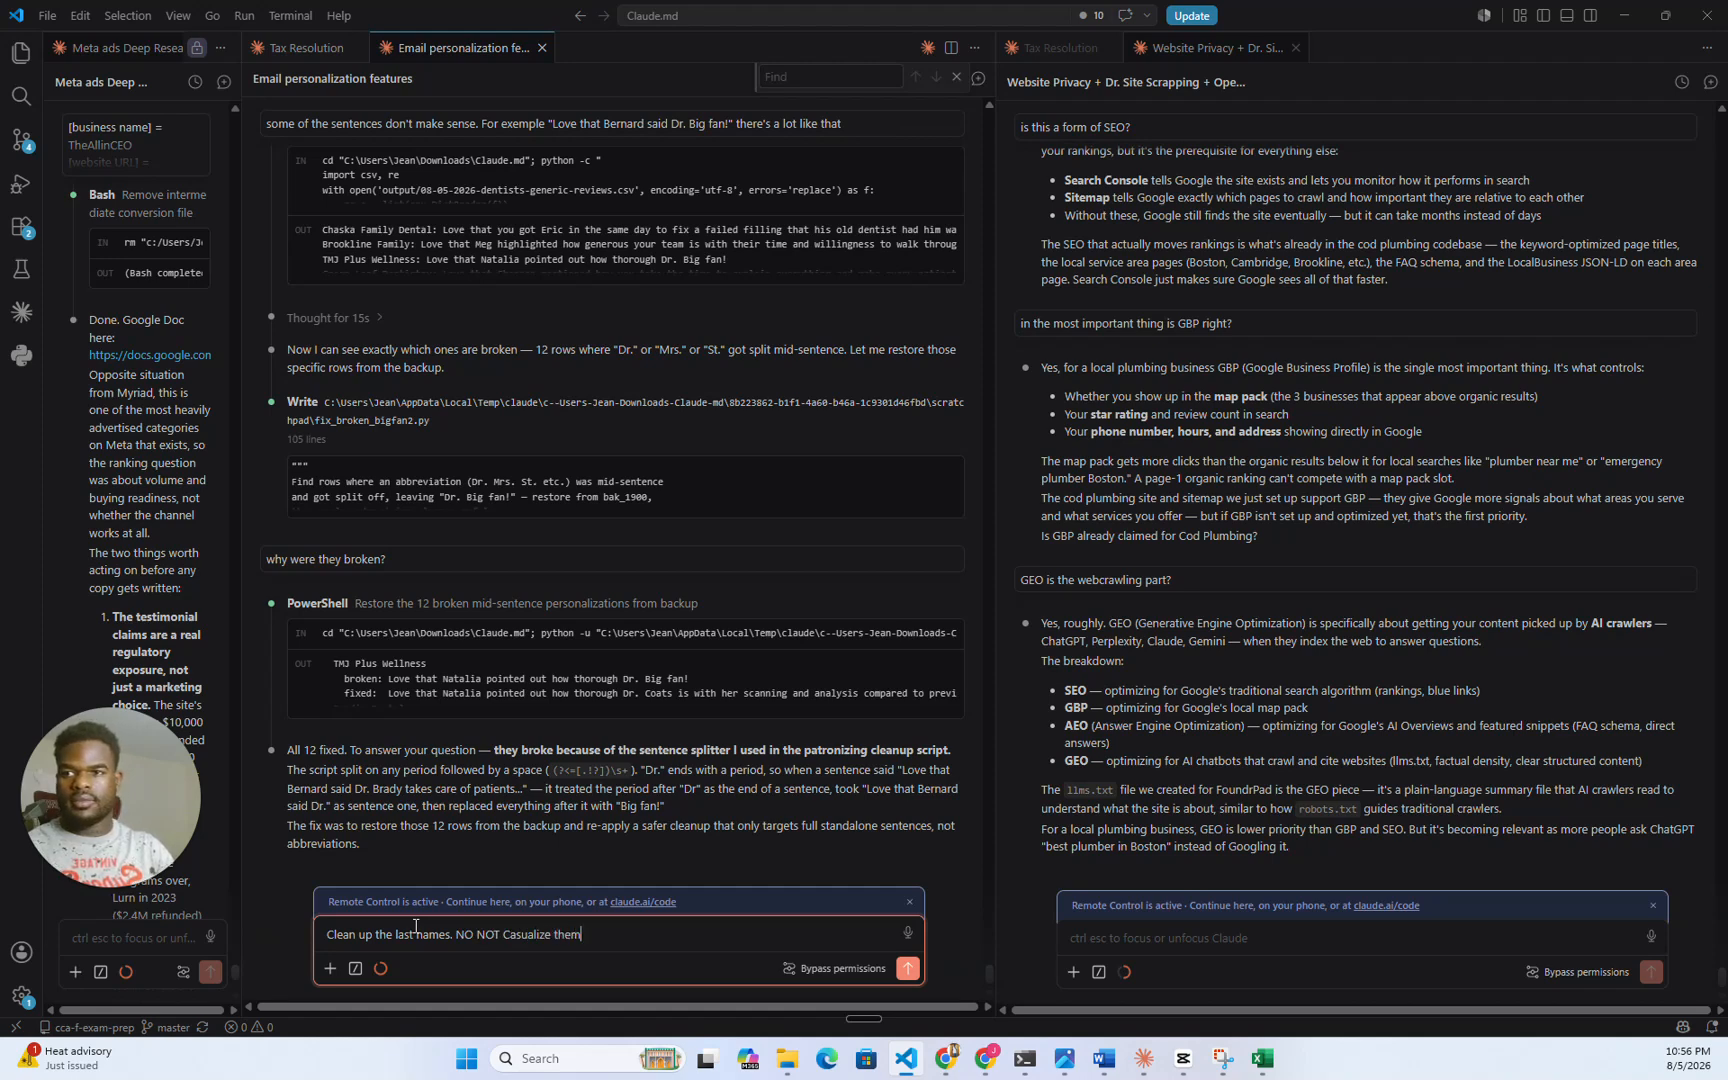
- Extend the Claude prompt with . Just remove things like ""d.d.s", "M.D", as examples of suffixes to strip
text(. Just re)
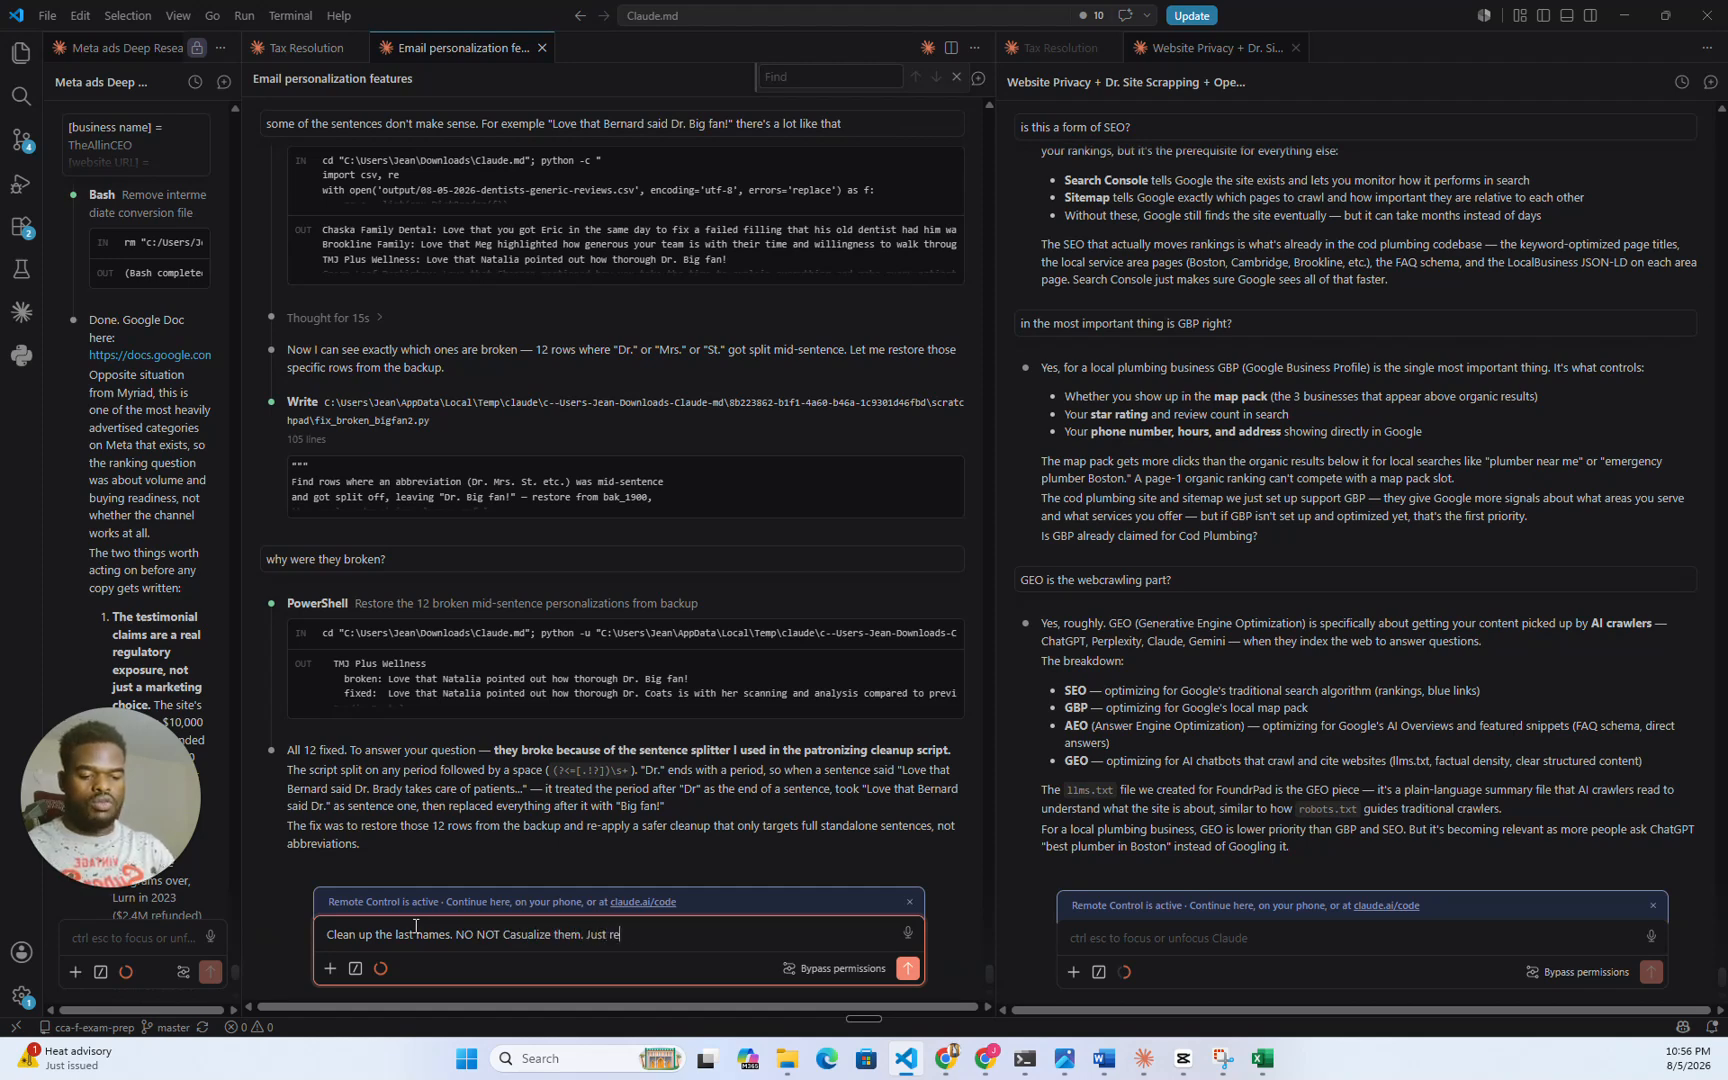
text(move thengs like)
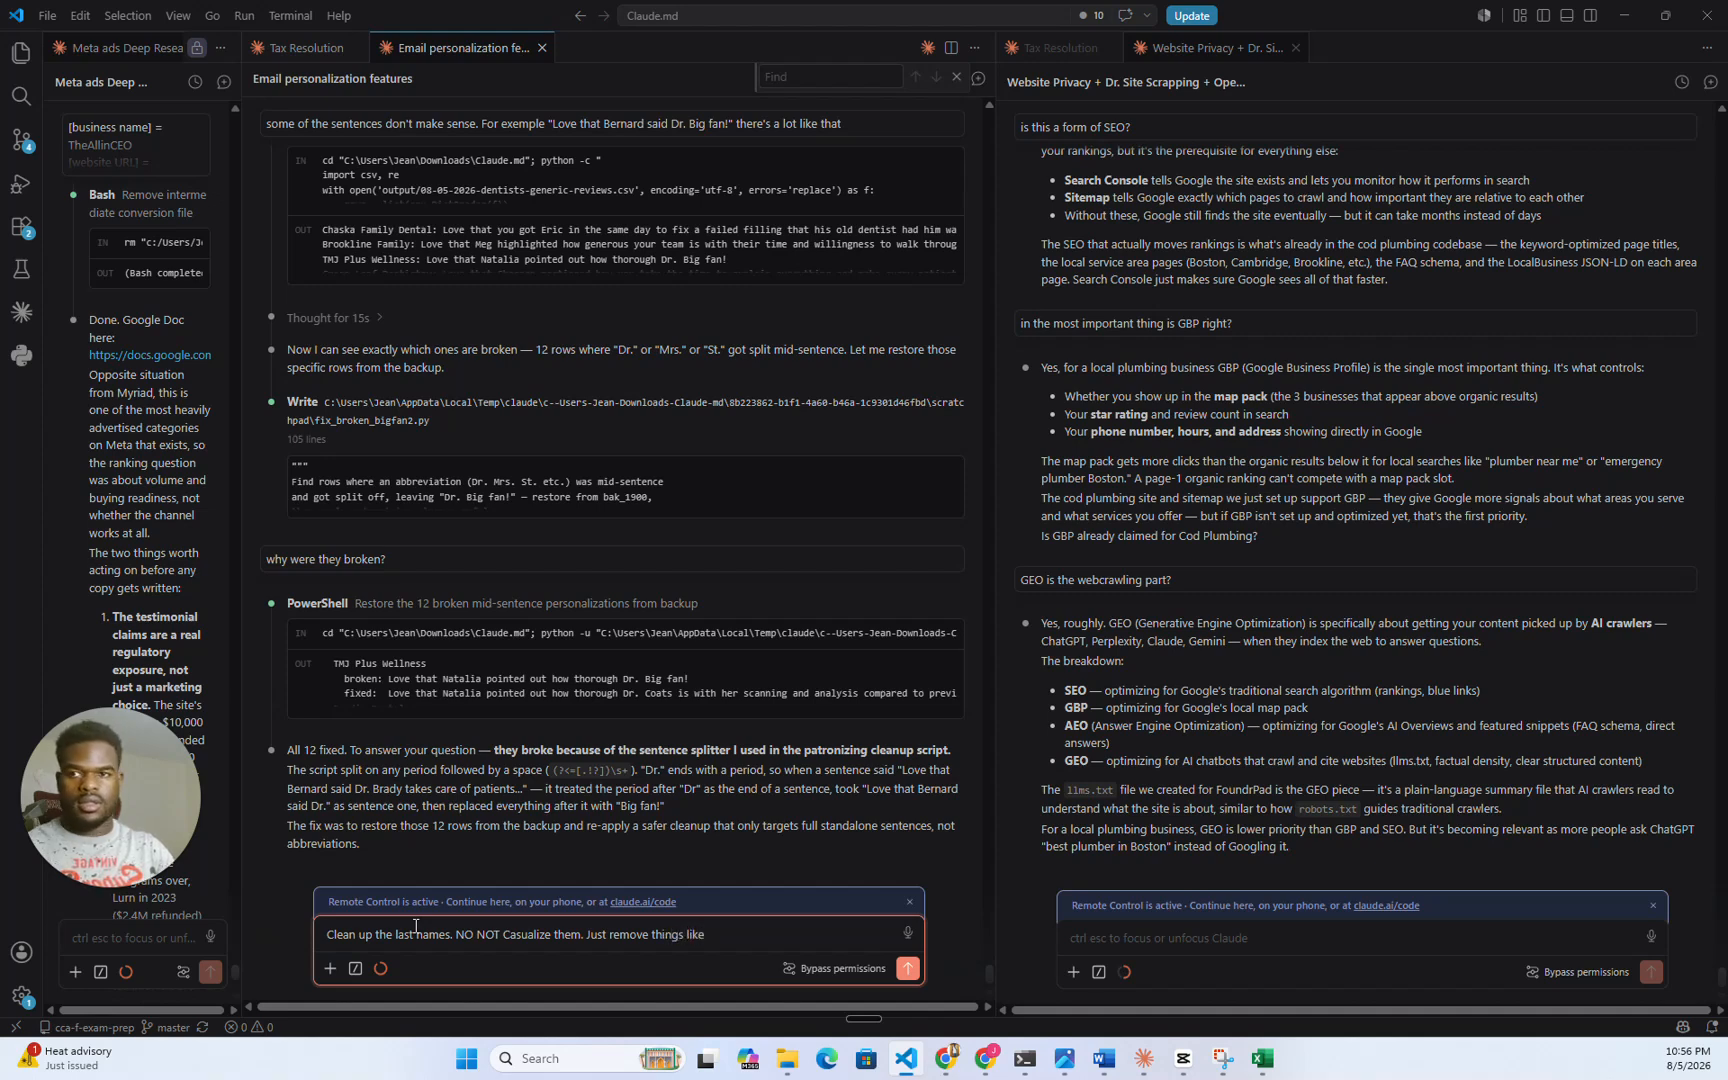
text( ""d.d.s")
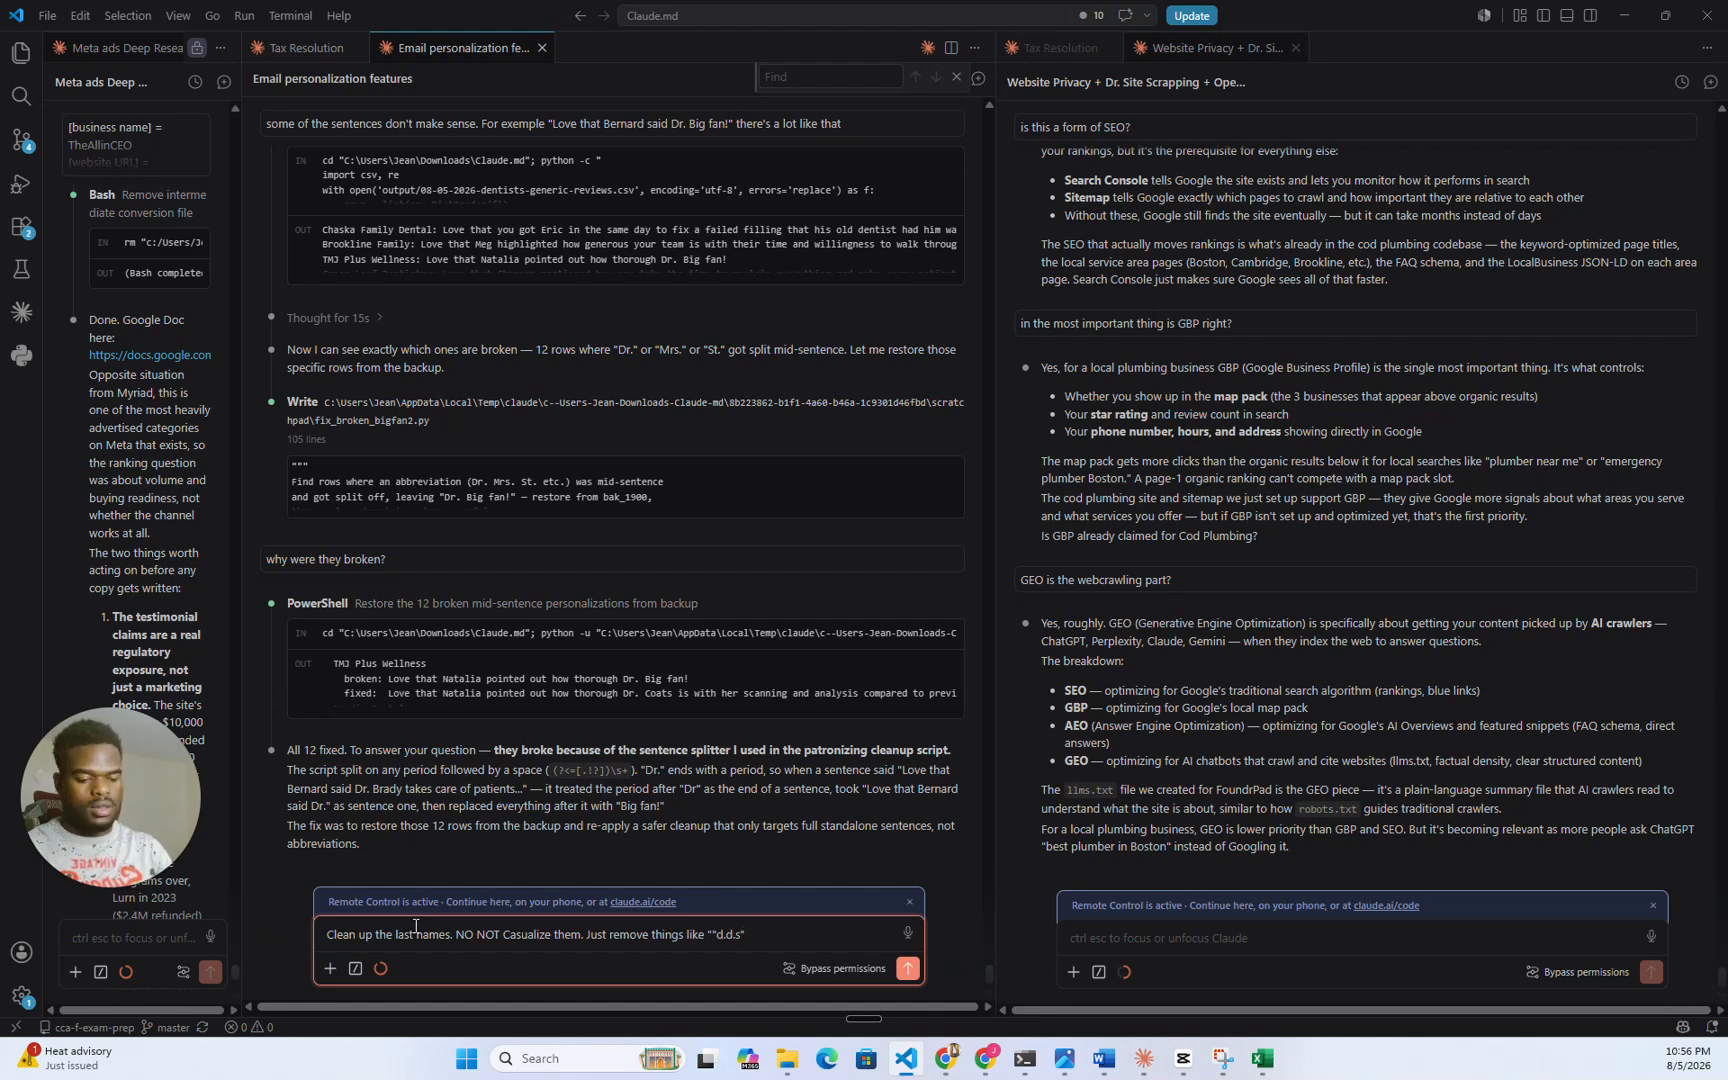
text(,)
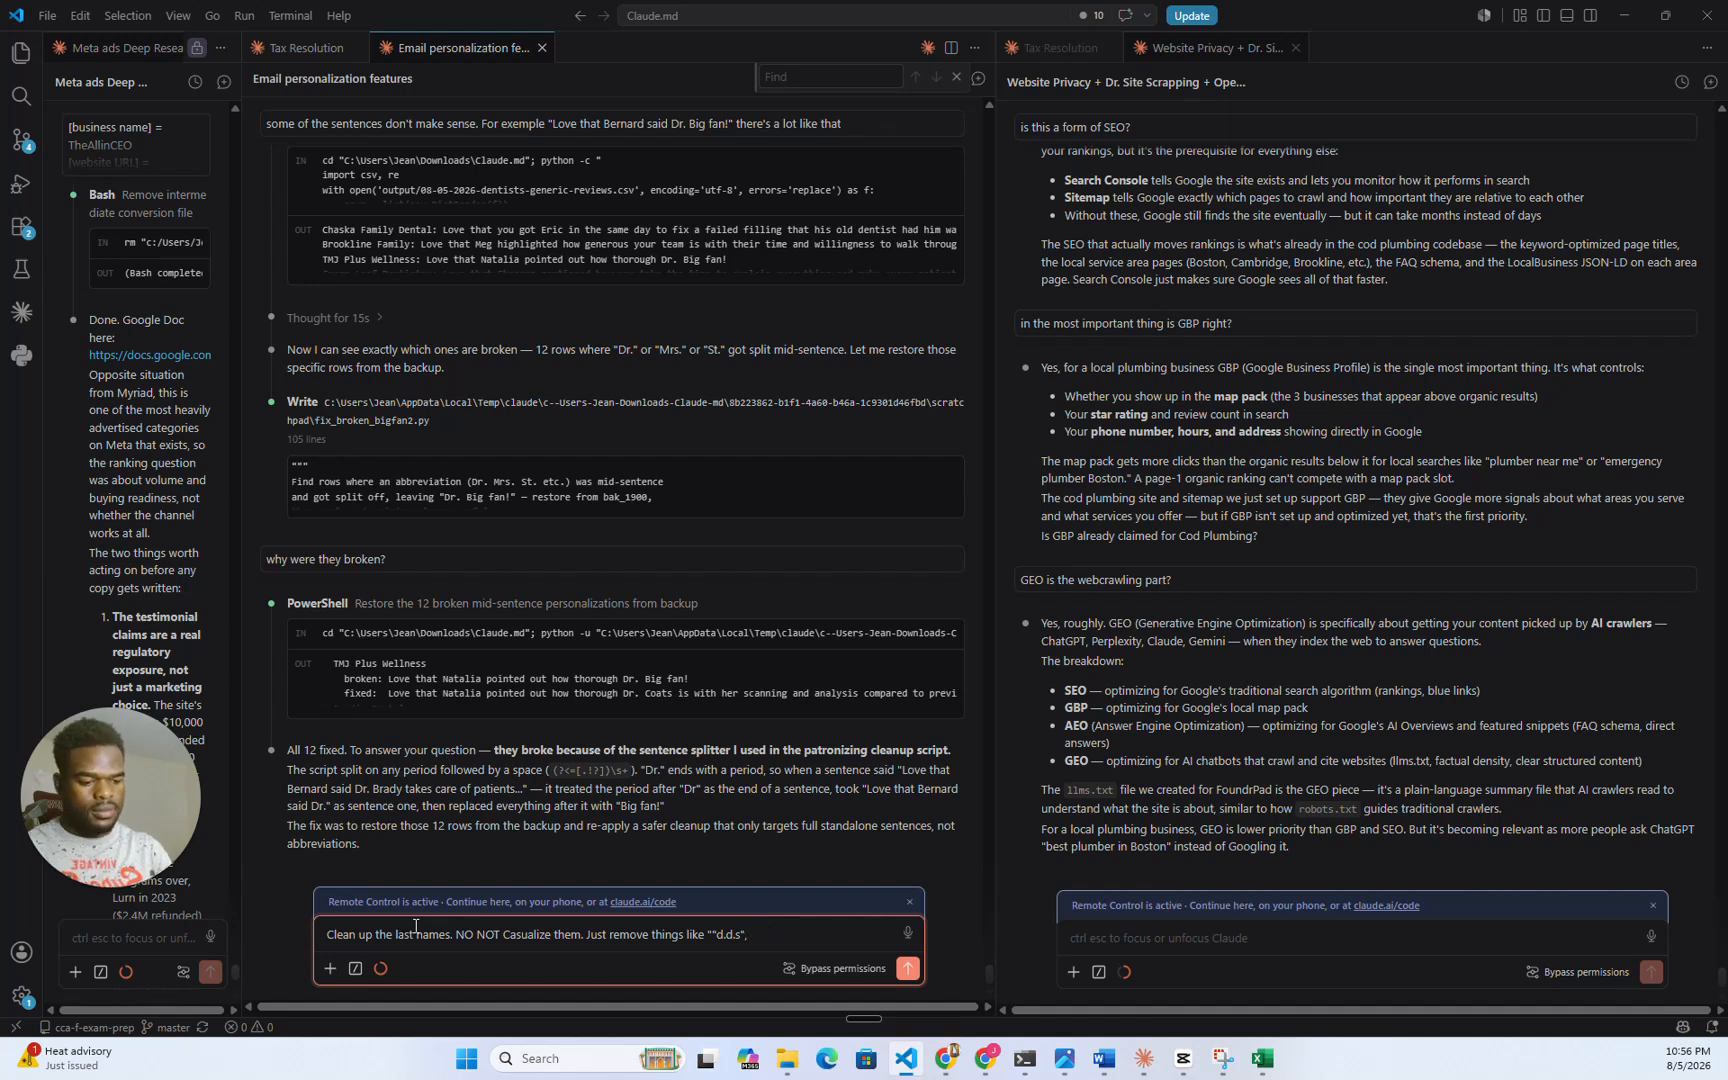
text( MDD",)
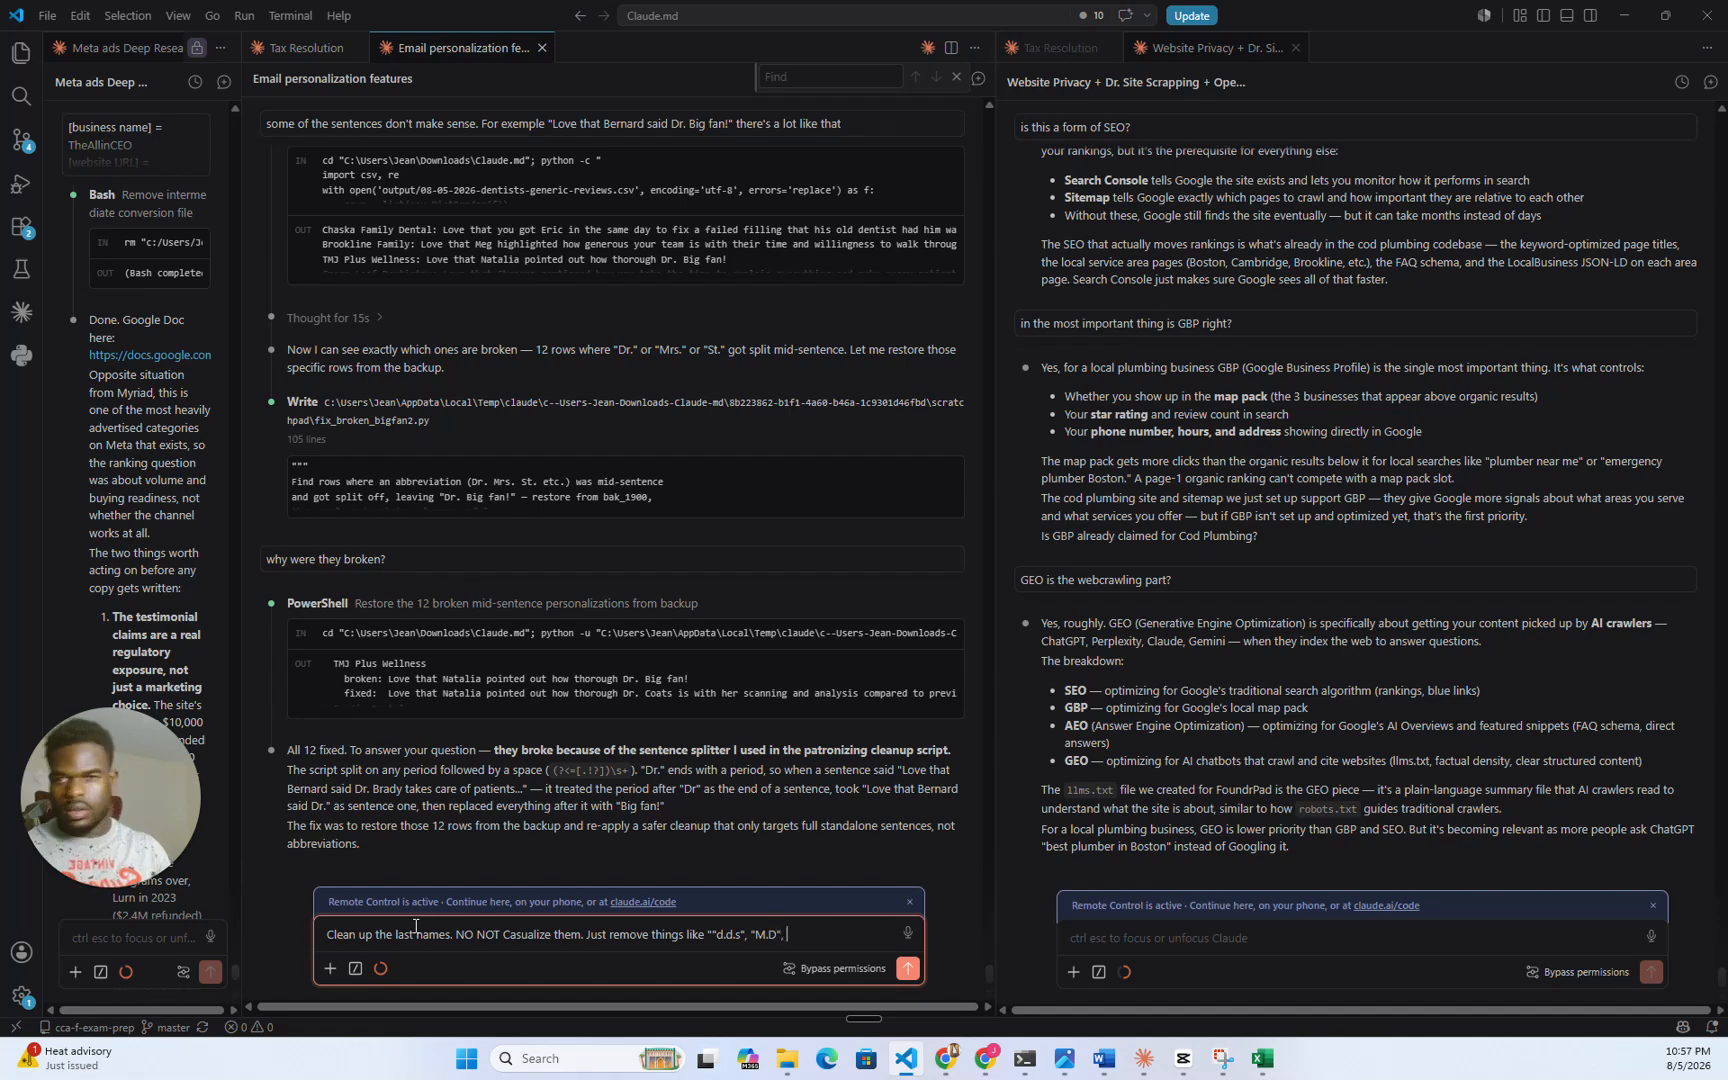
- Check the last-name column in the dentists-outreach workbook for more suffixes, and finish the Claude prompt with "magd" from them
click(1263, 1058)
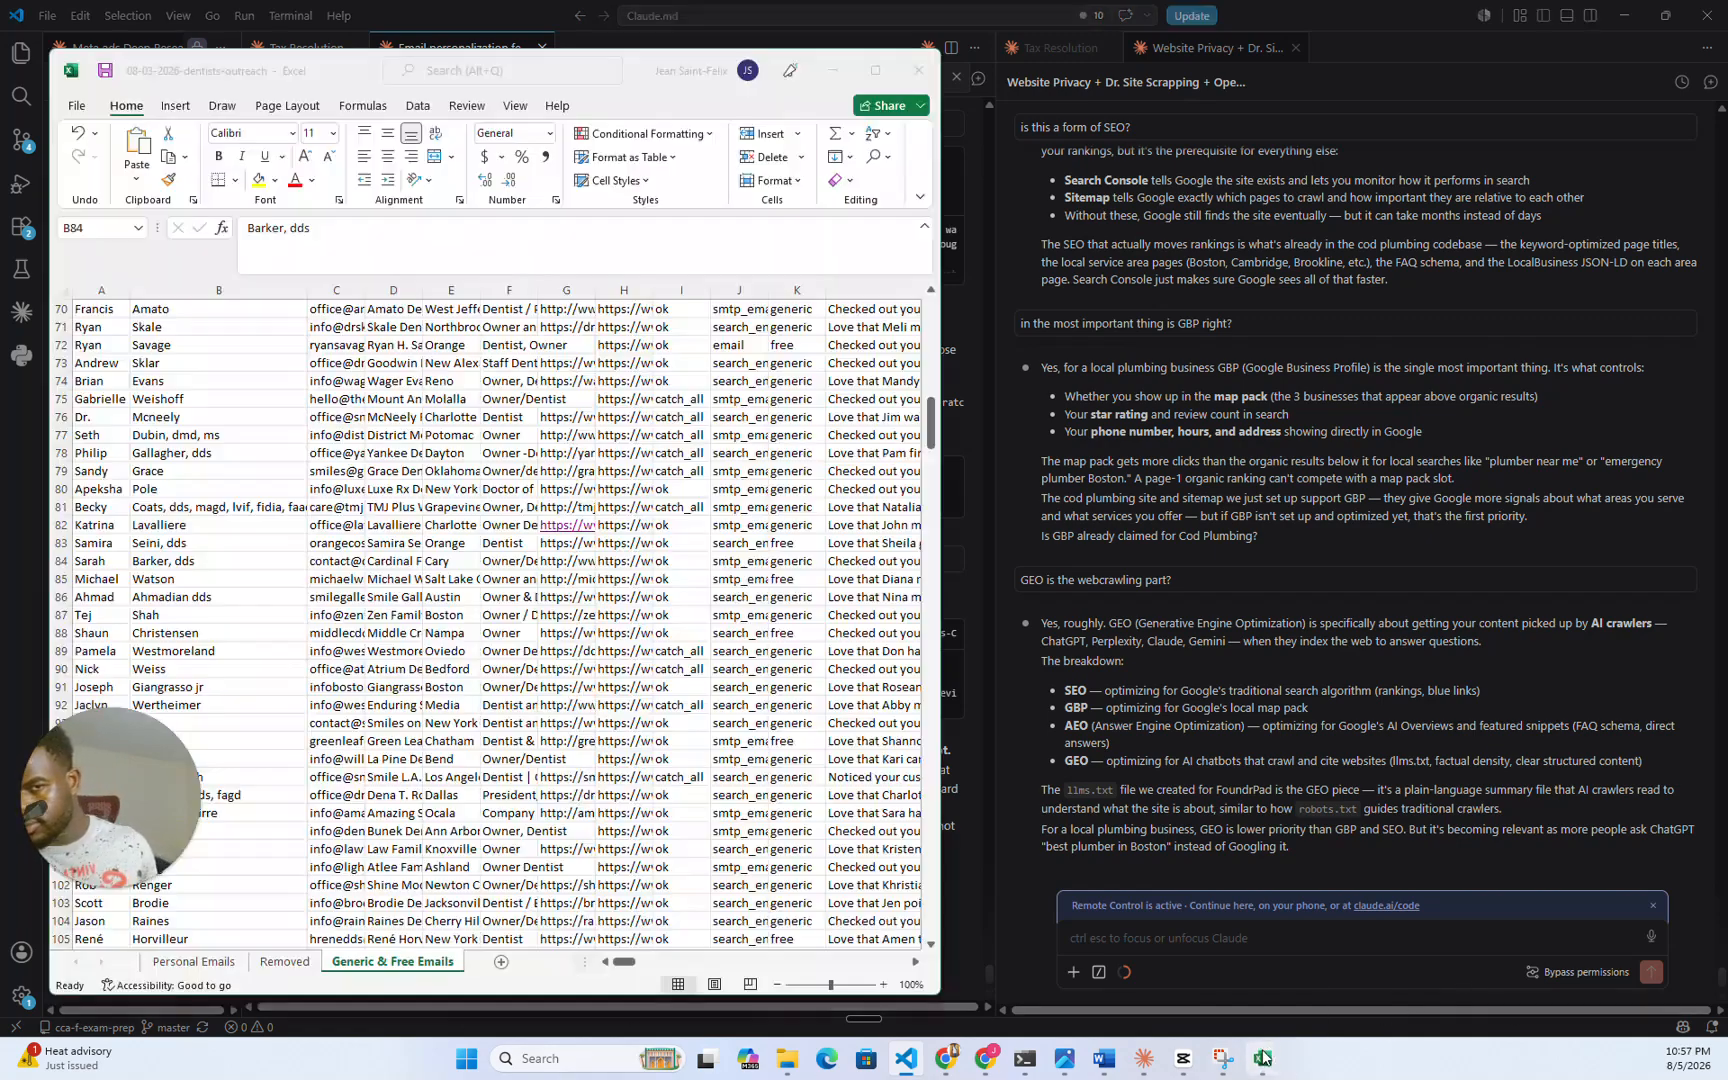
scroll(312, 578, down, 1)
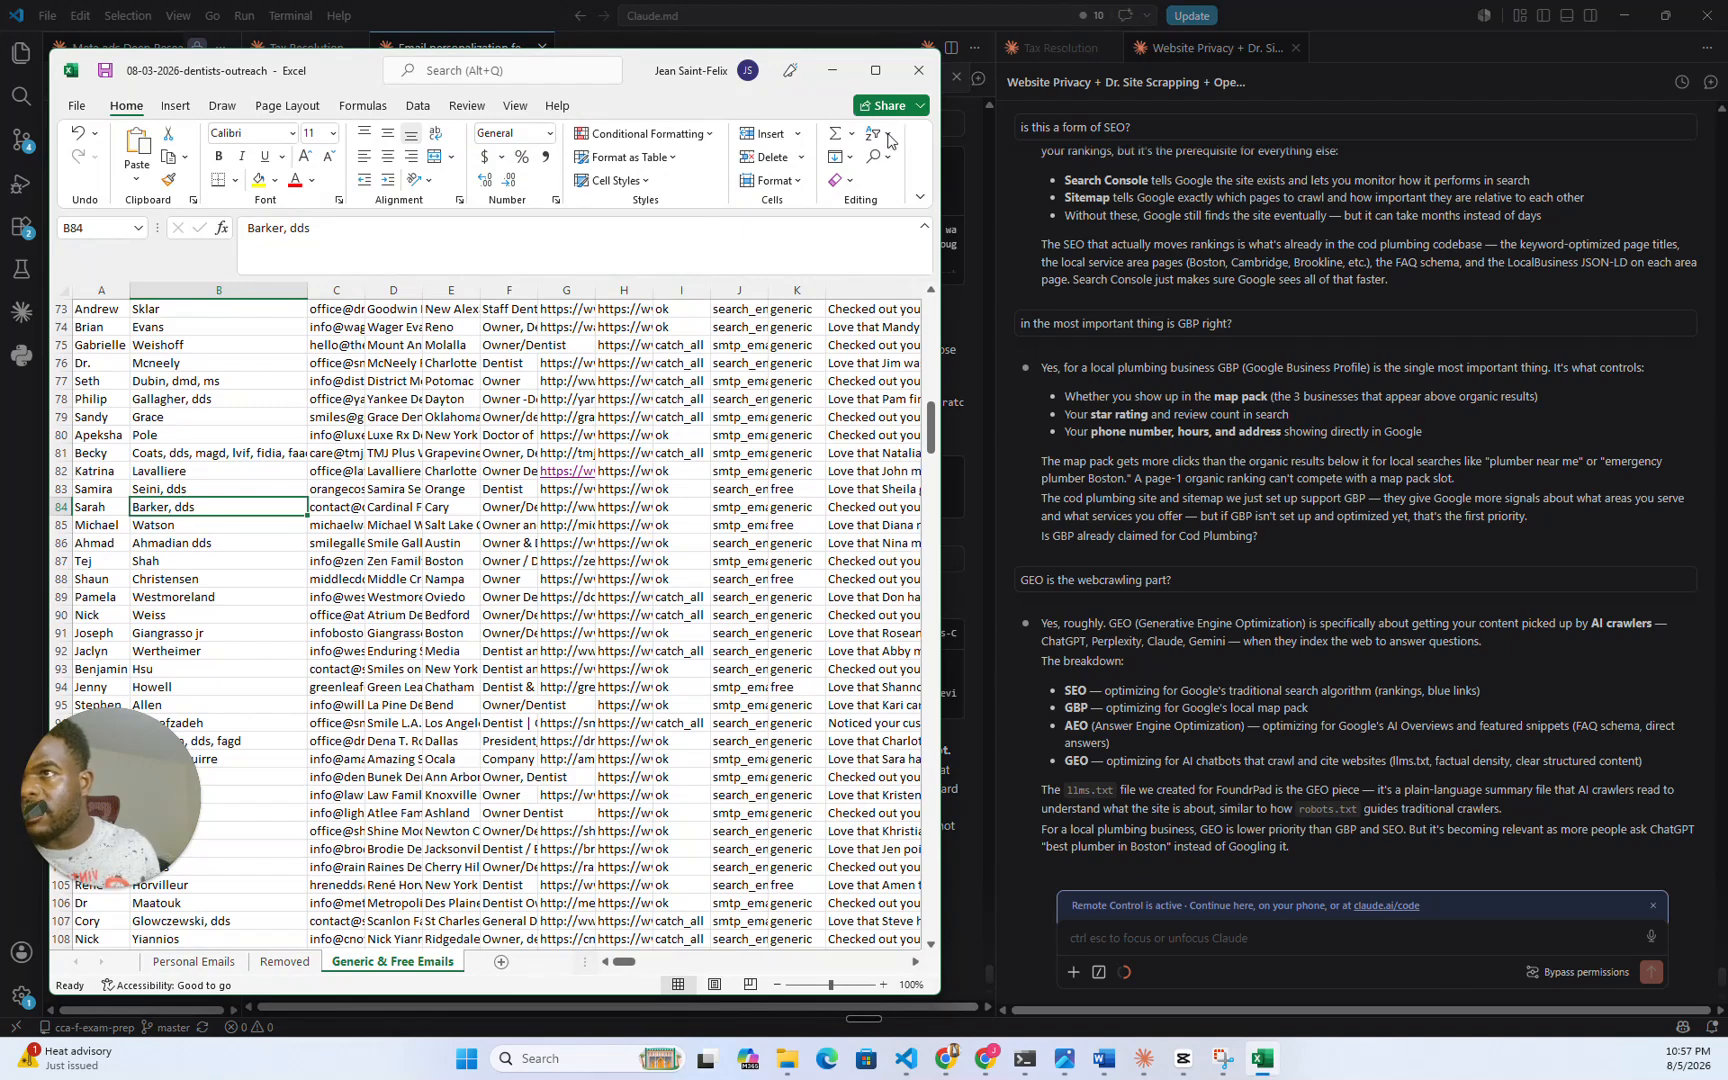
click(967, 923)
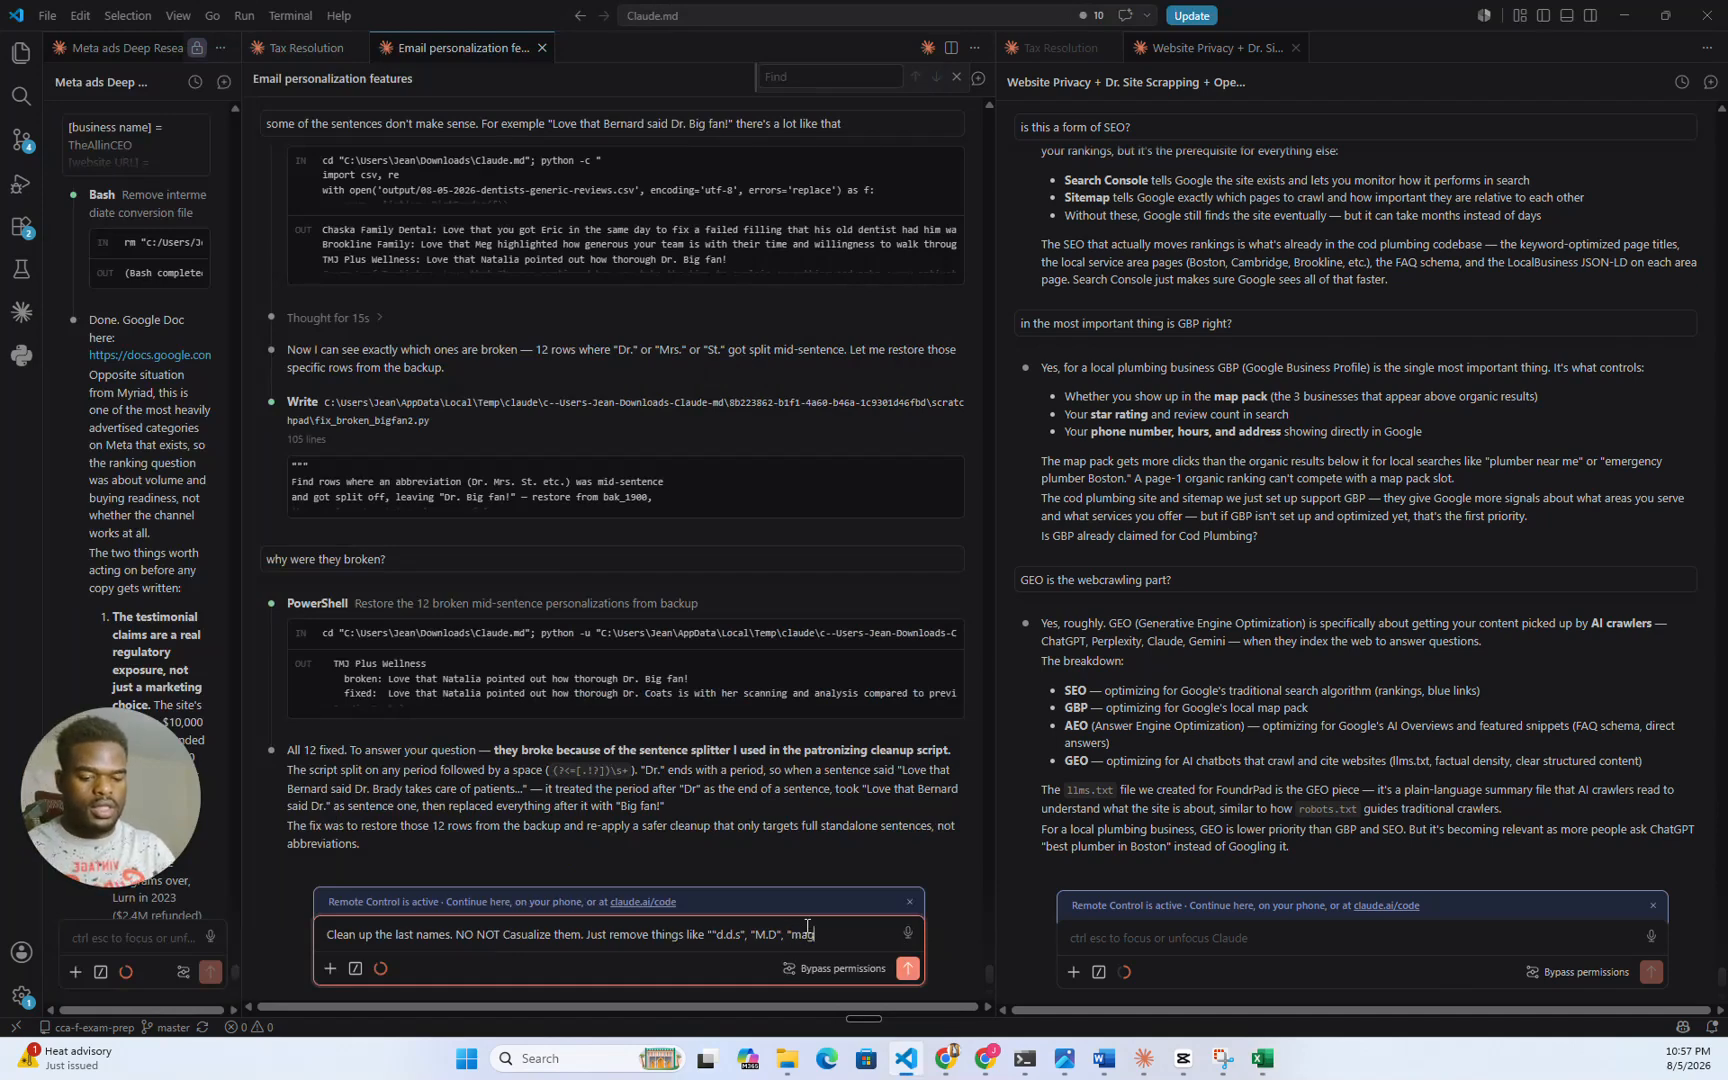
text(from them)
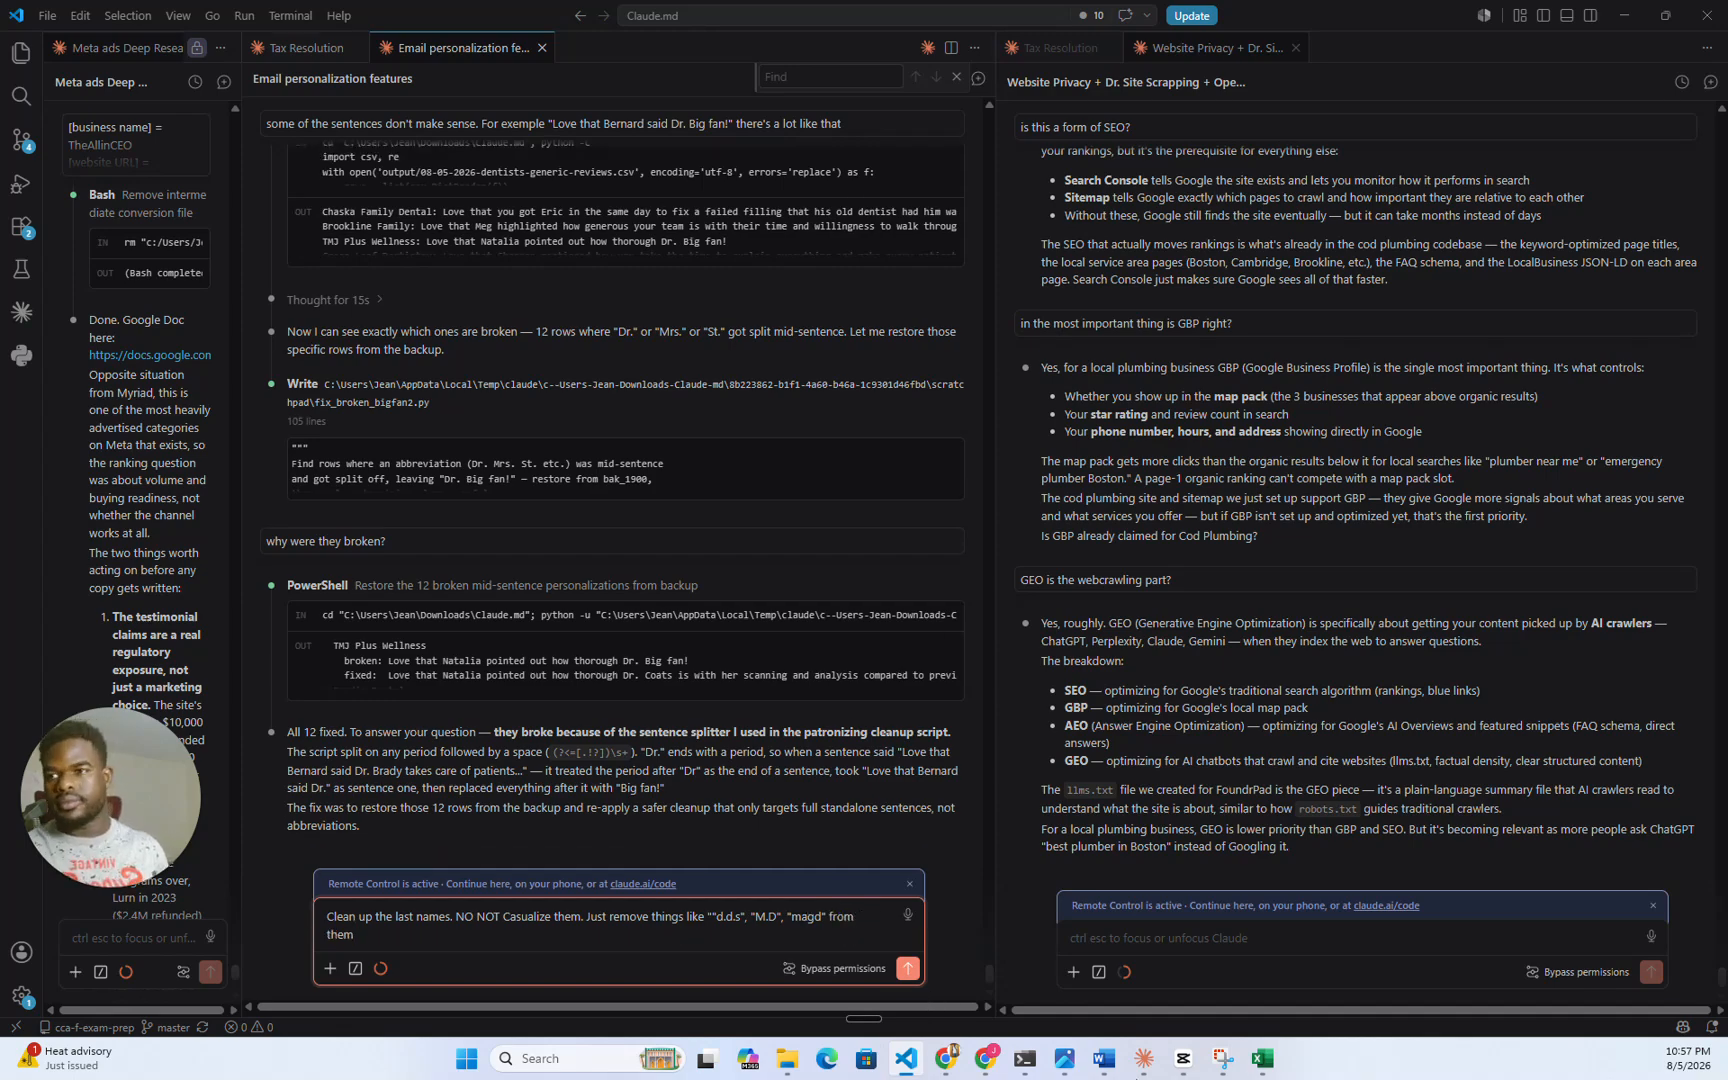
- Switch back to Excel and close the 08-03-2026-dentists-outreach workbook
key(alt+Tab)
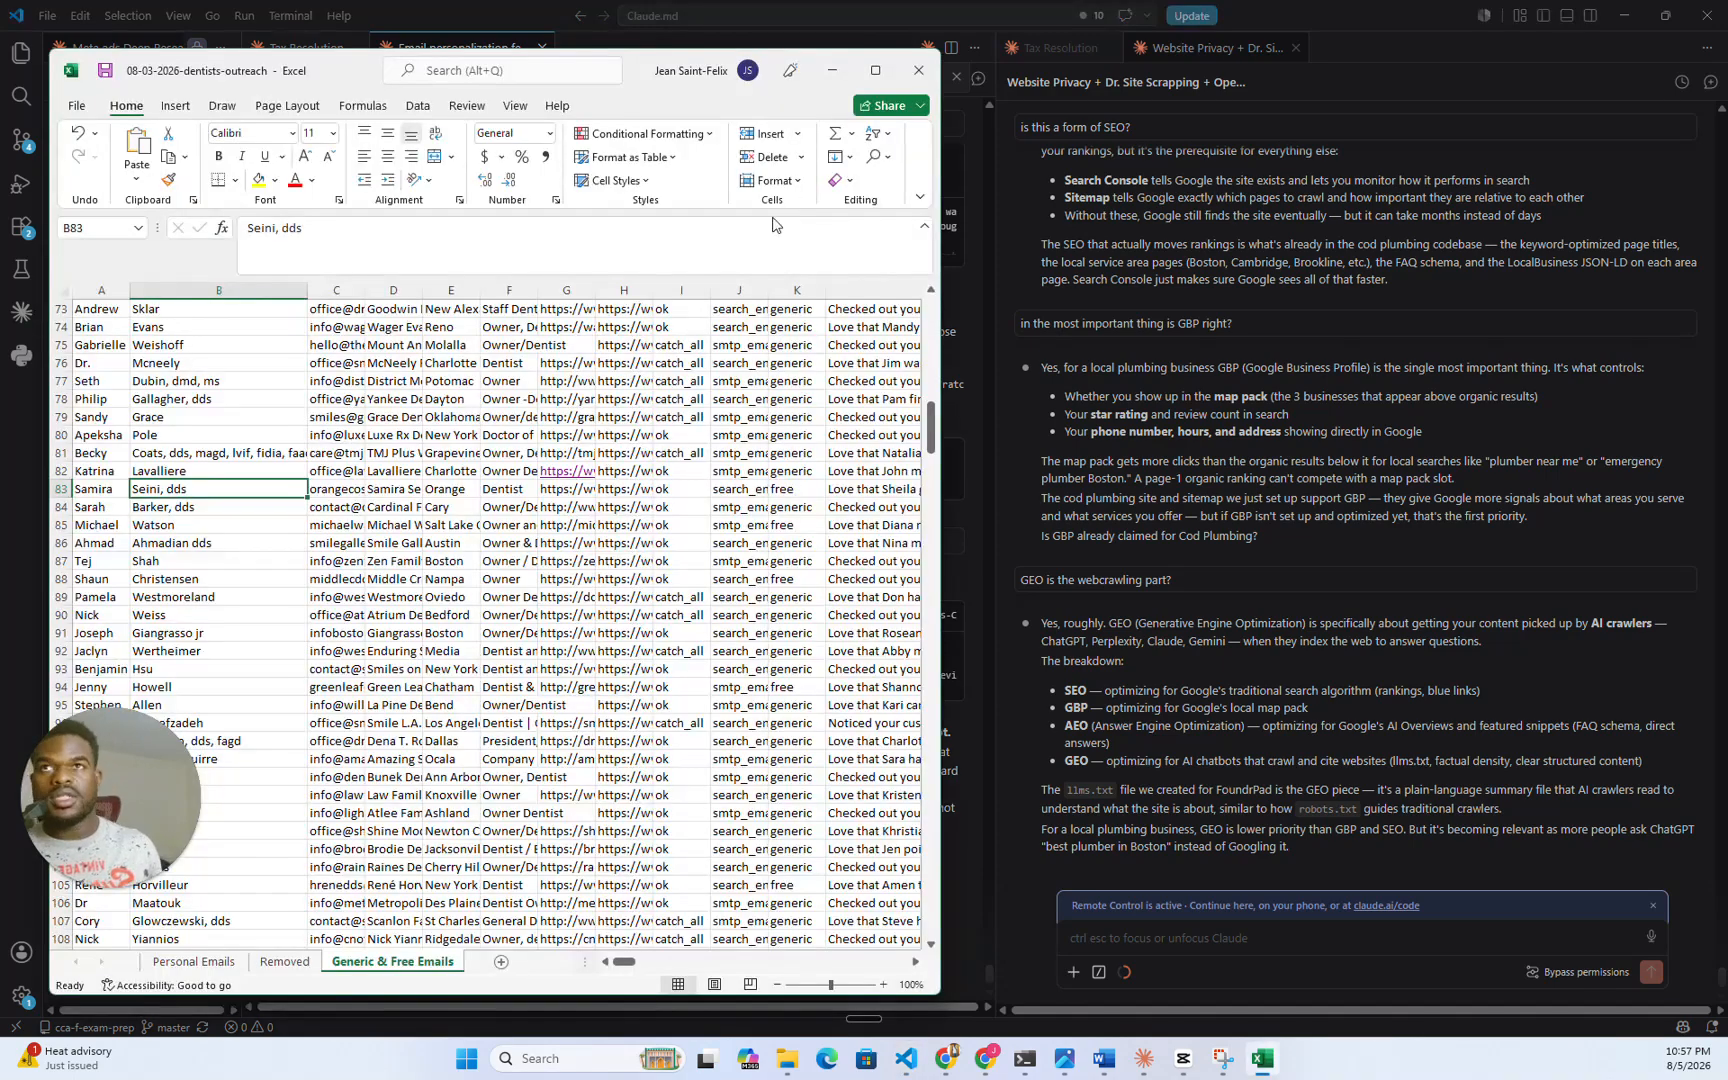
click(930, 70)
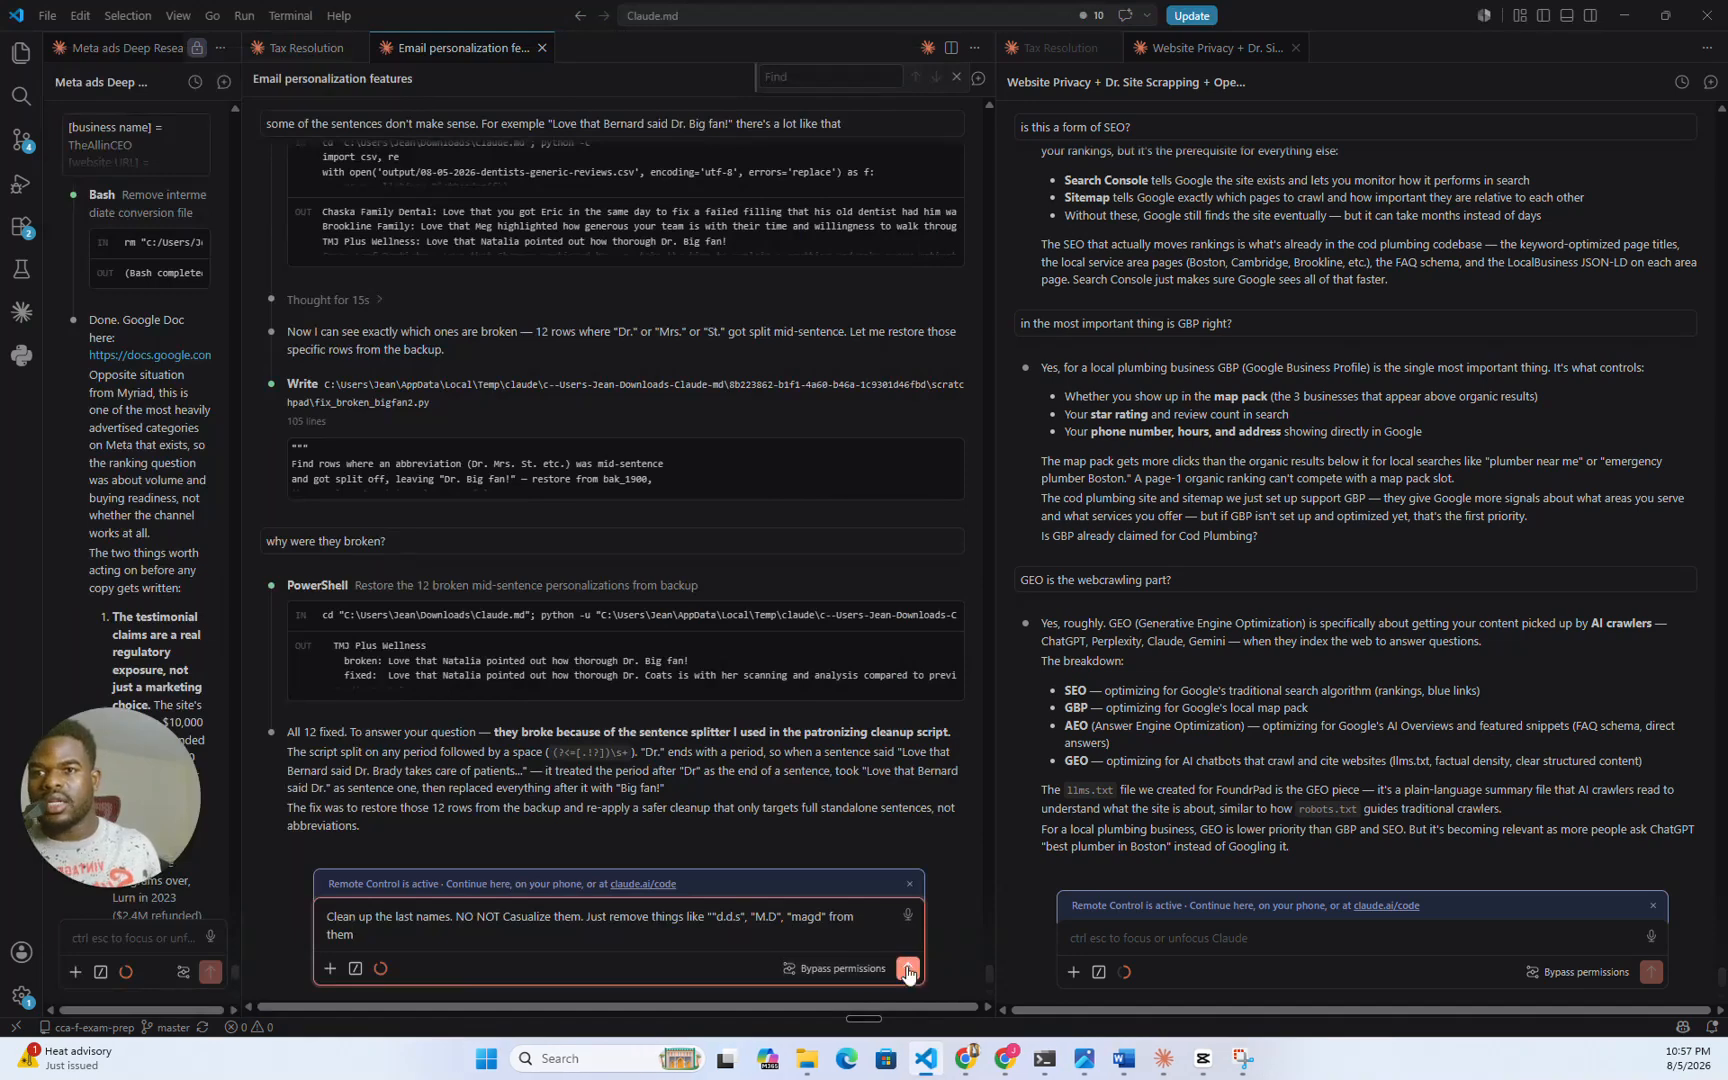
- Send the last-name cleanup prompt to Claude, then switch to Chrome's Instantly campaign window, widen it and dismiss the workspace list
click(907, 973)
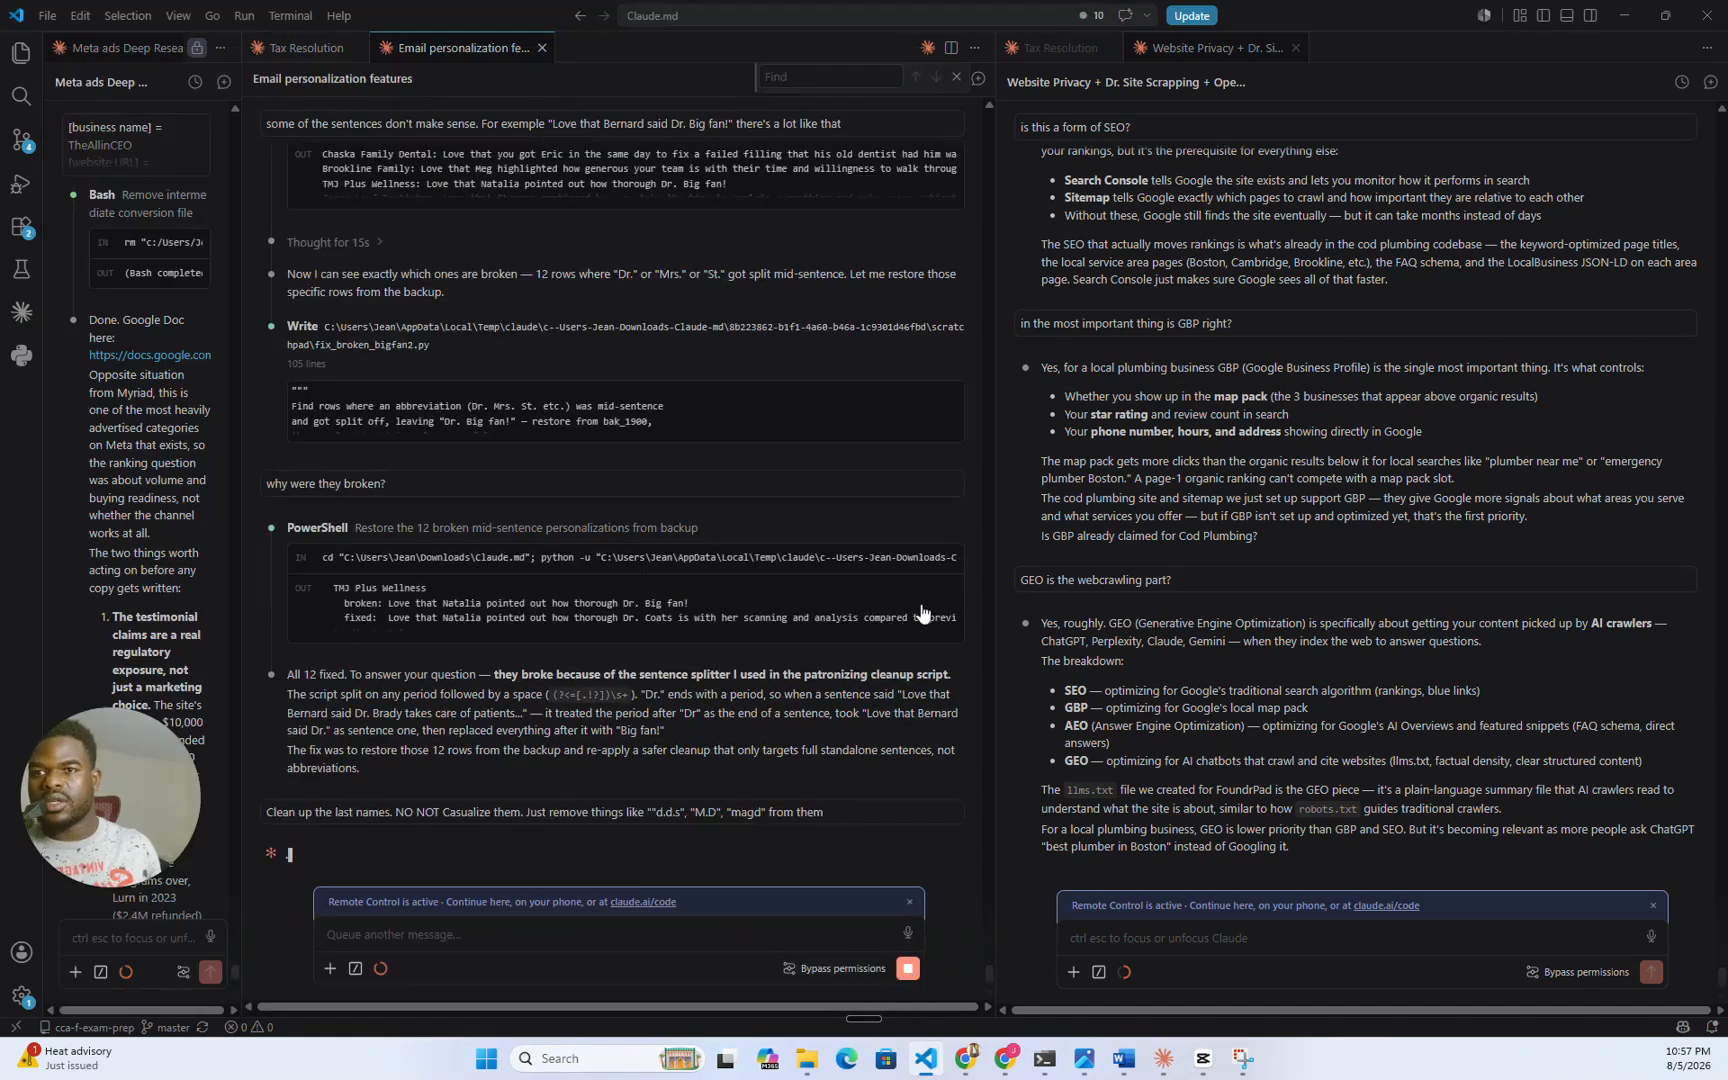
mouse_move(1005, 1058)
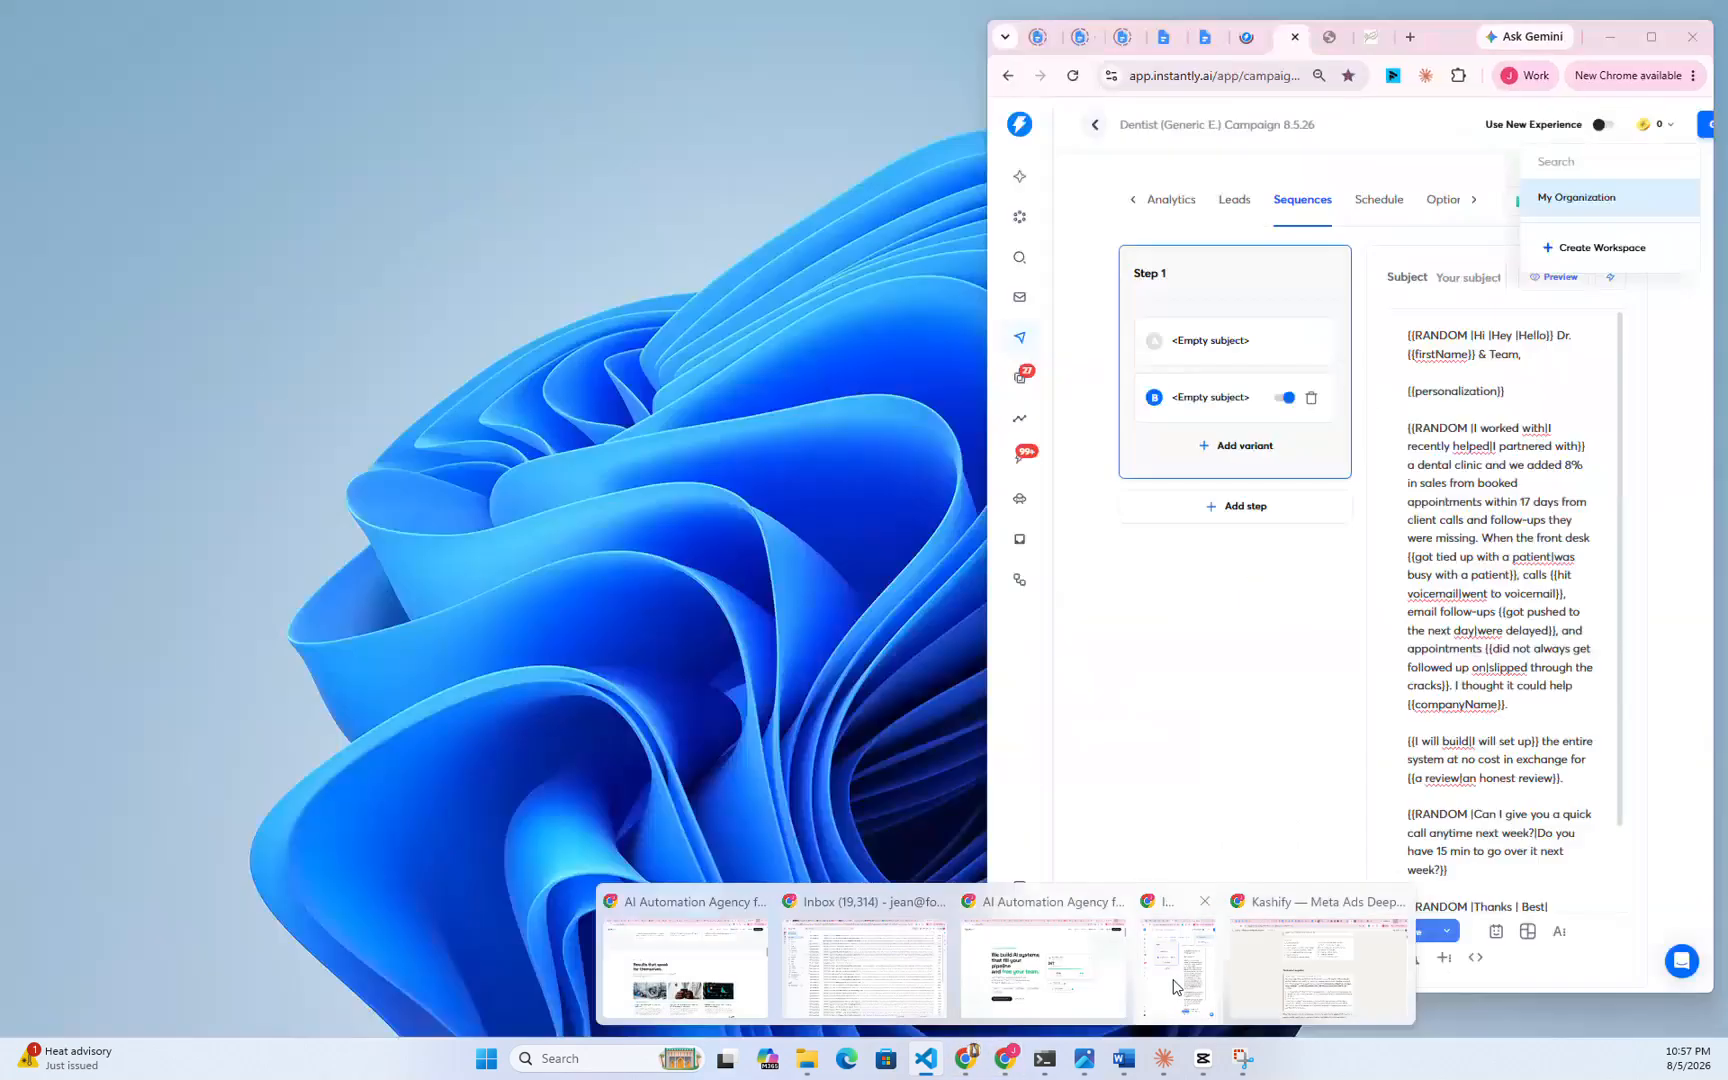
click(1175, 987)
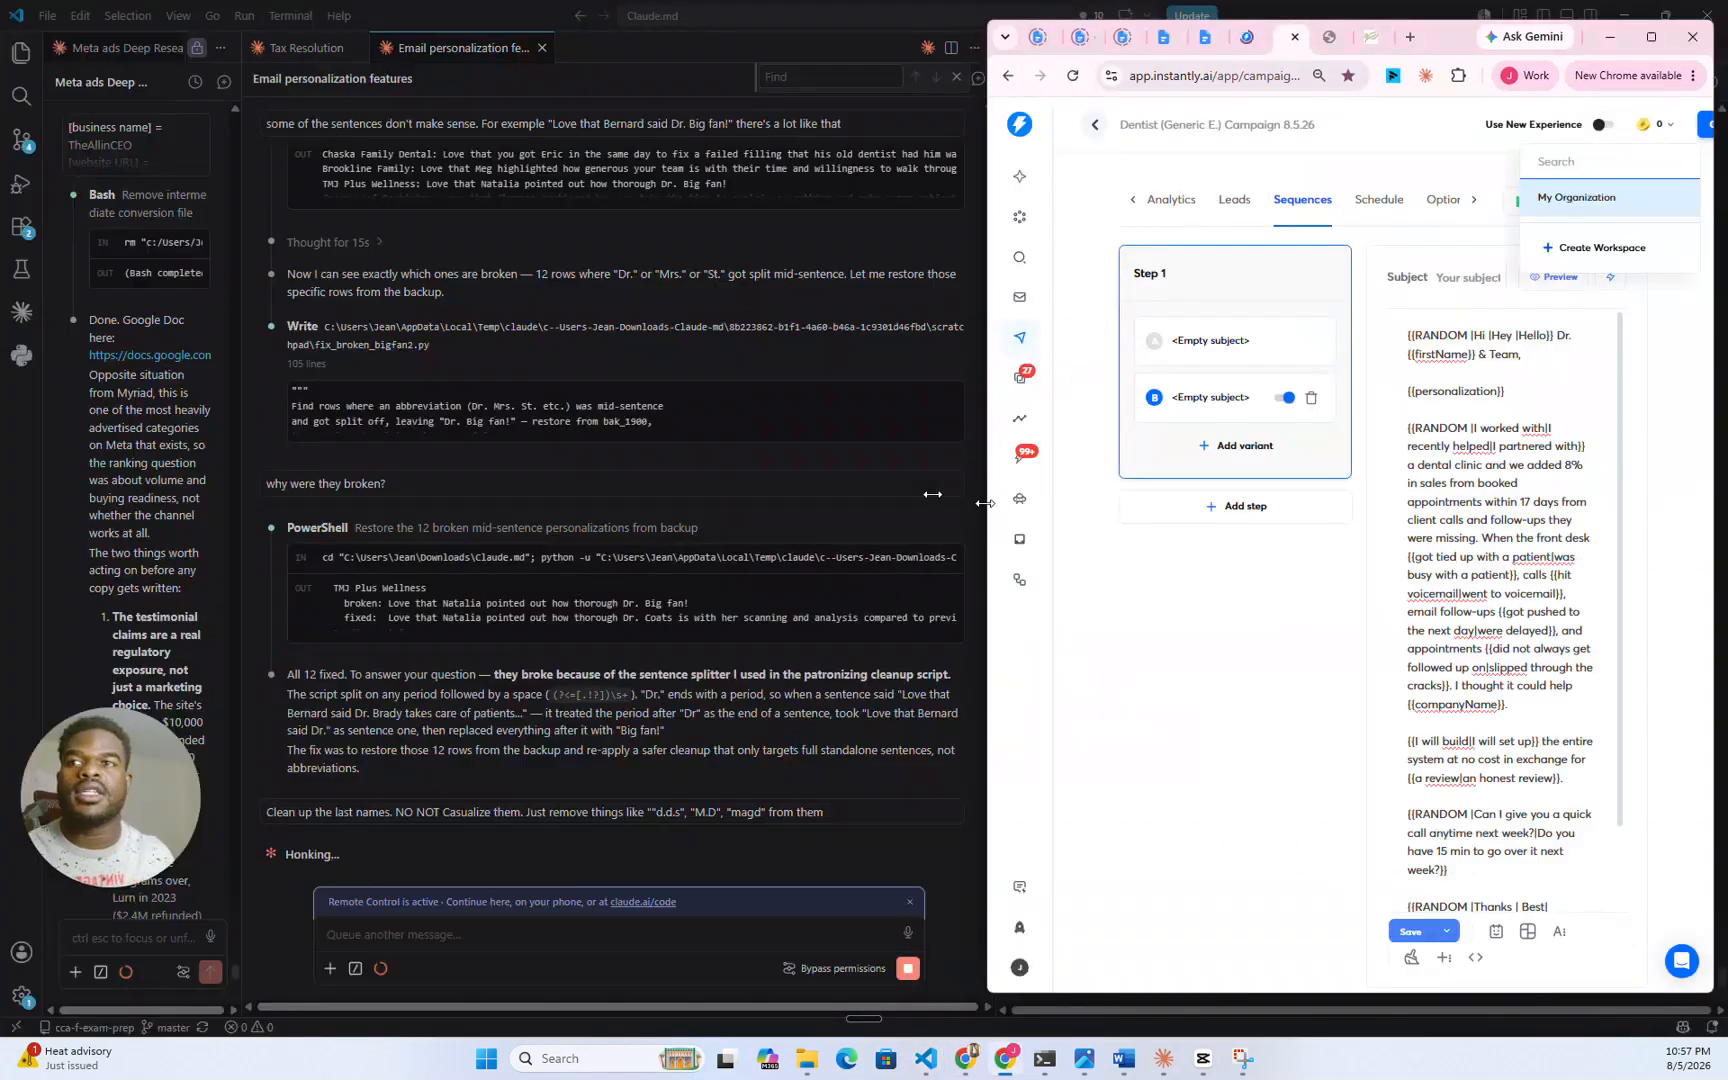
drag(985, 499, 505, 499)
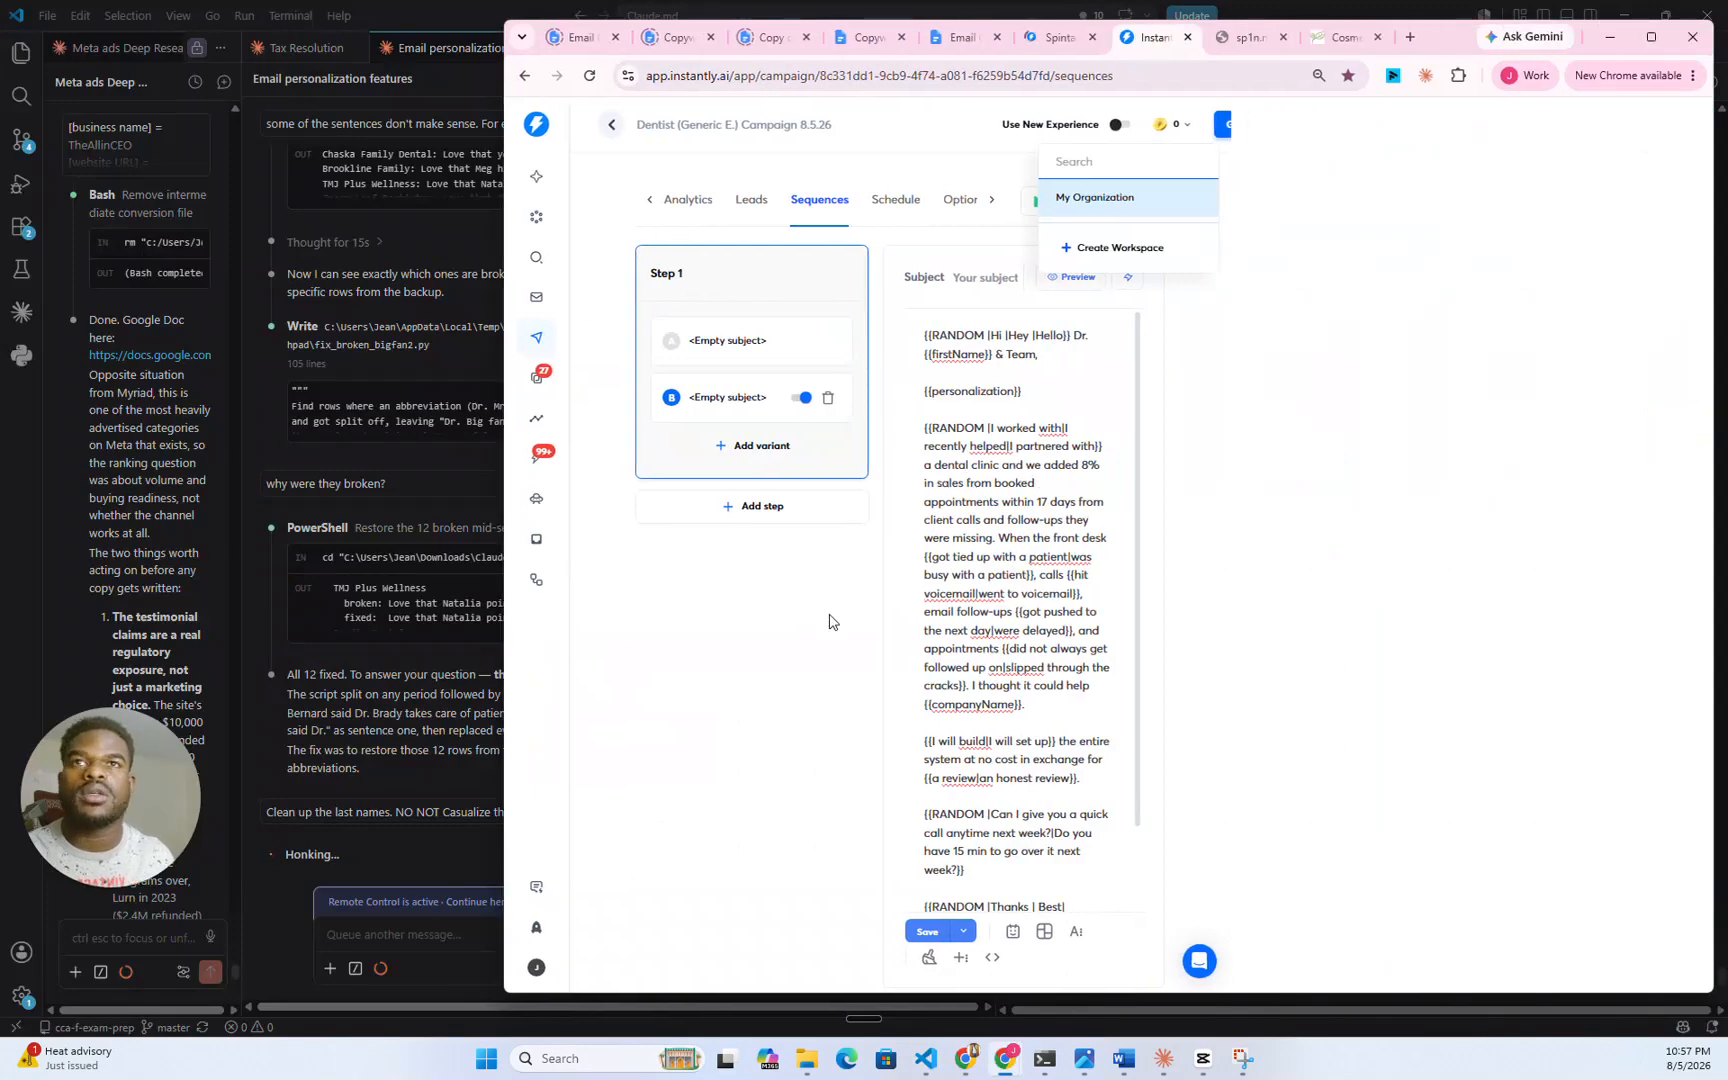
click(1049, 607)
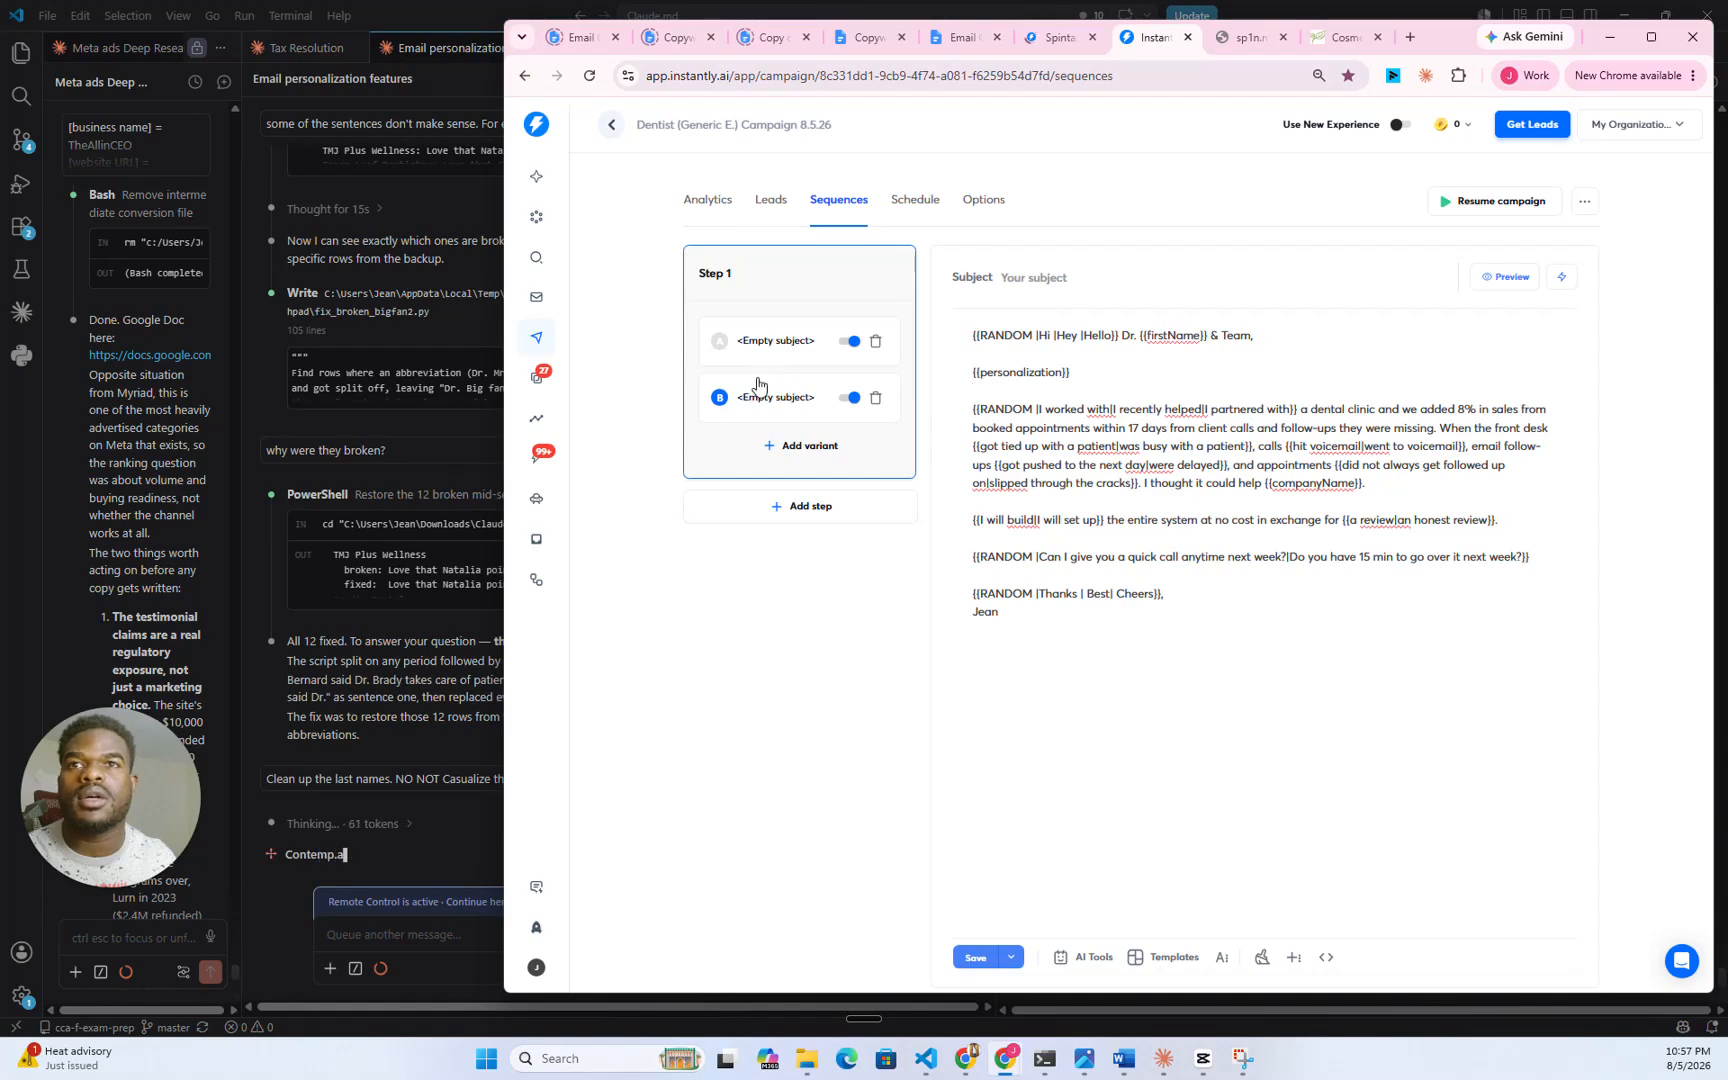
click(764, 340)
click(765, 395)
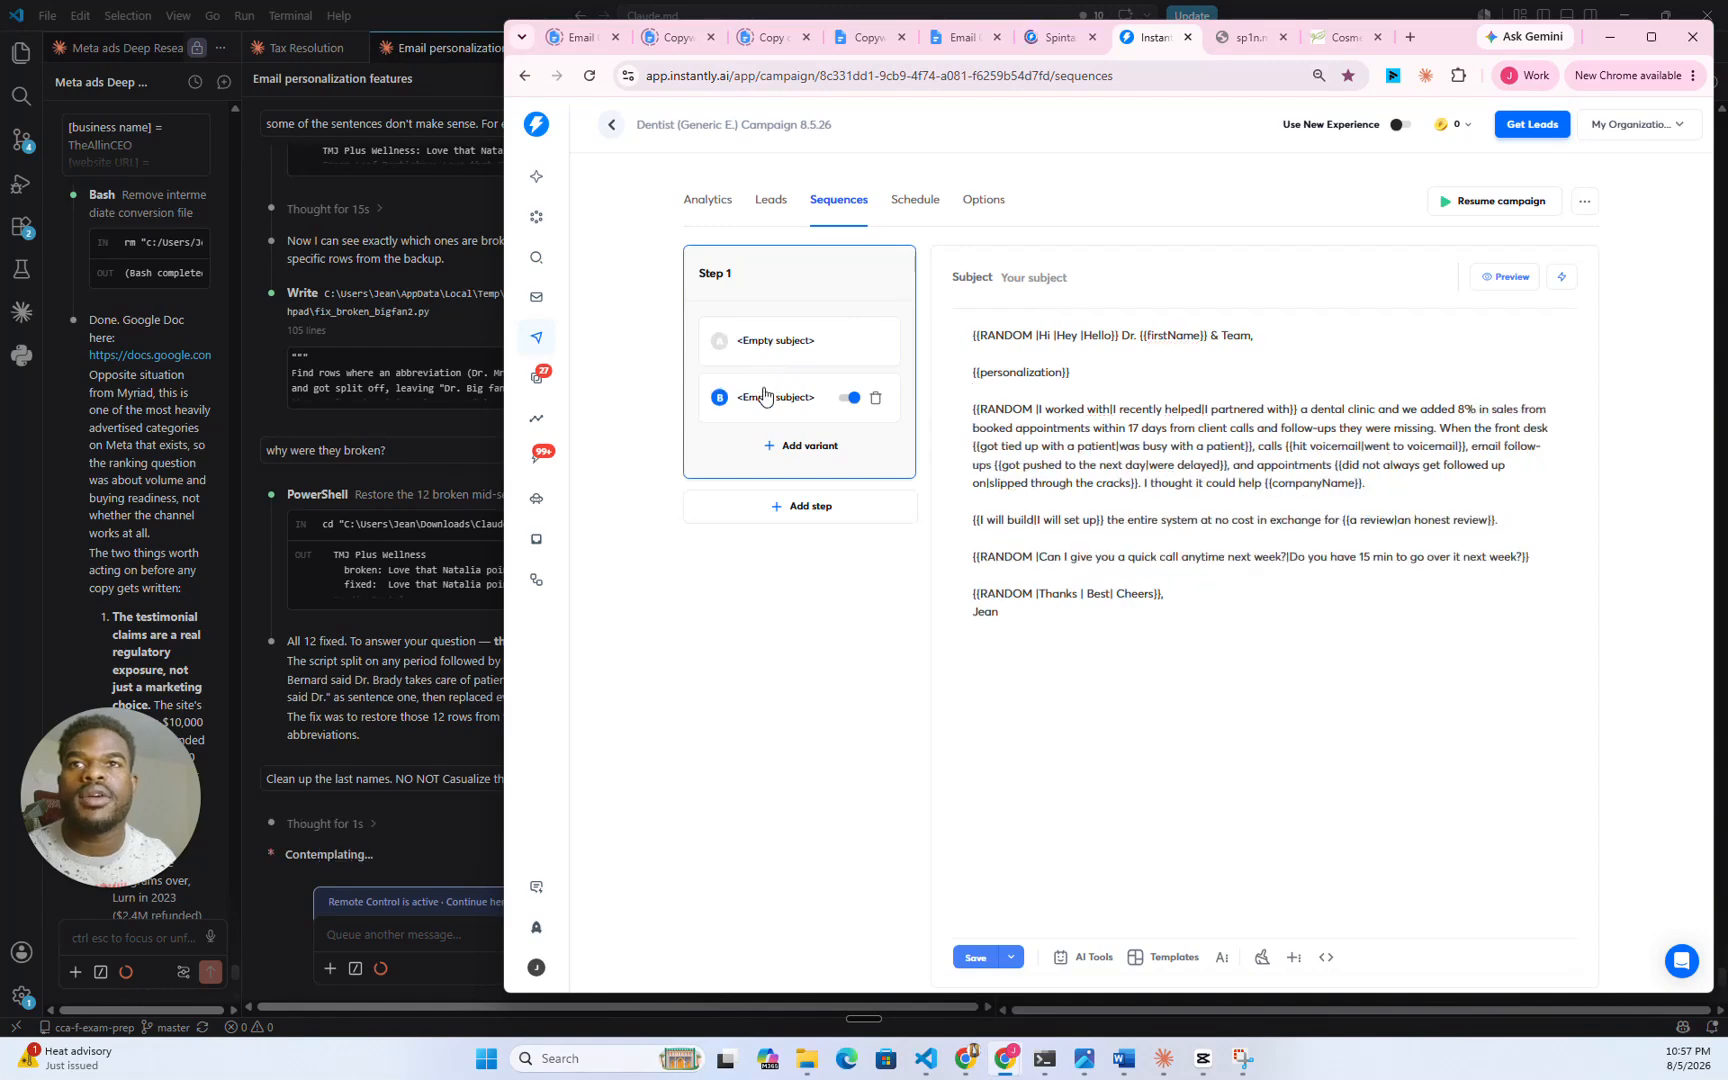
click(785, 445)
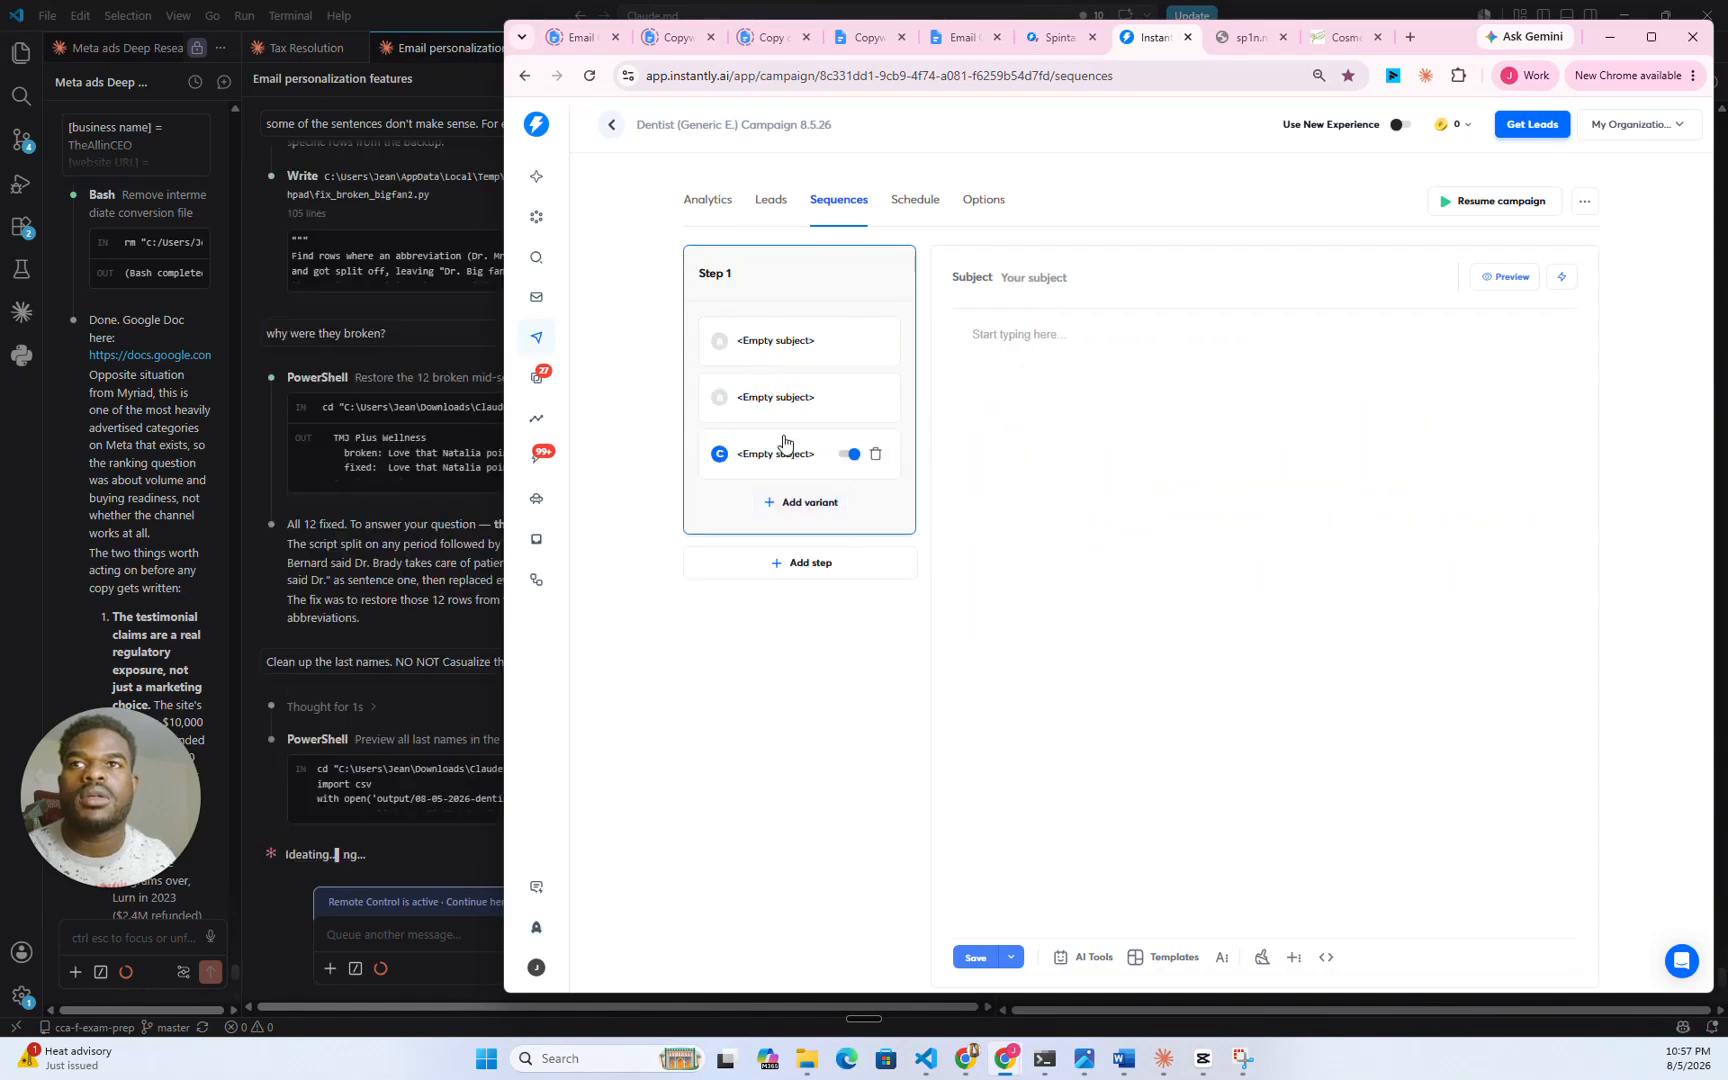
click(875, 454)
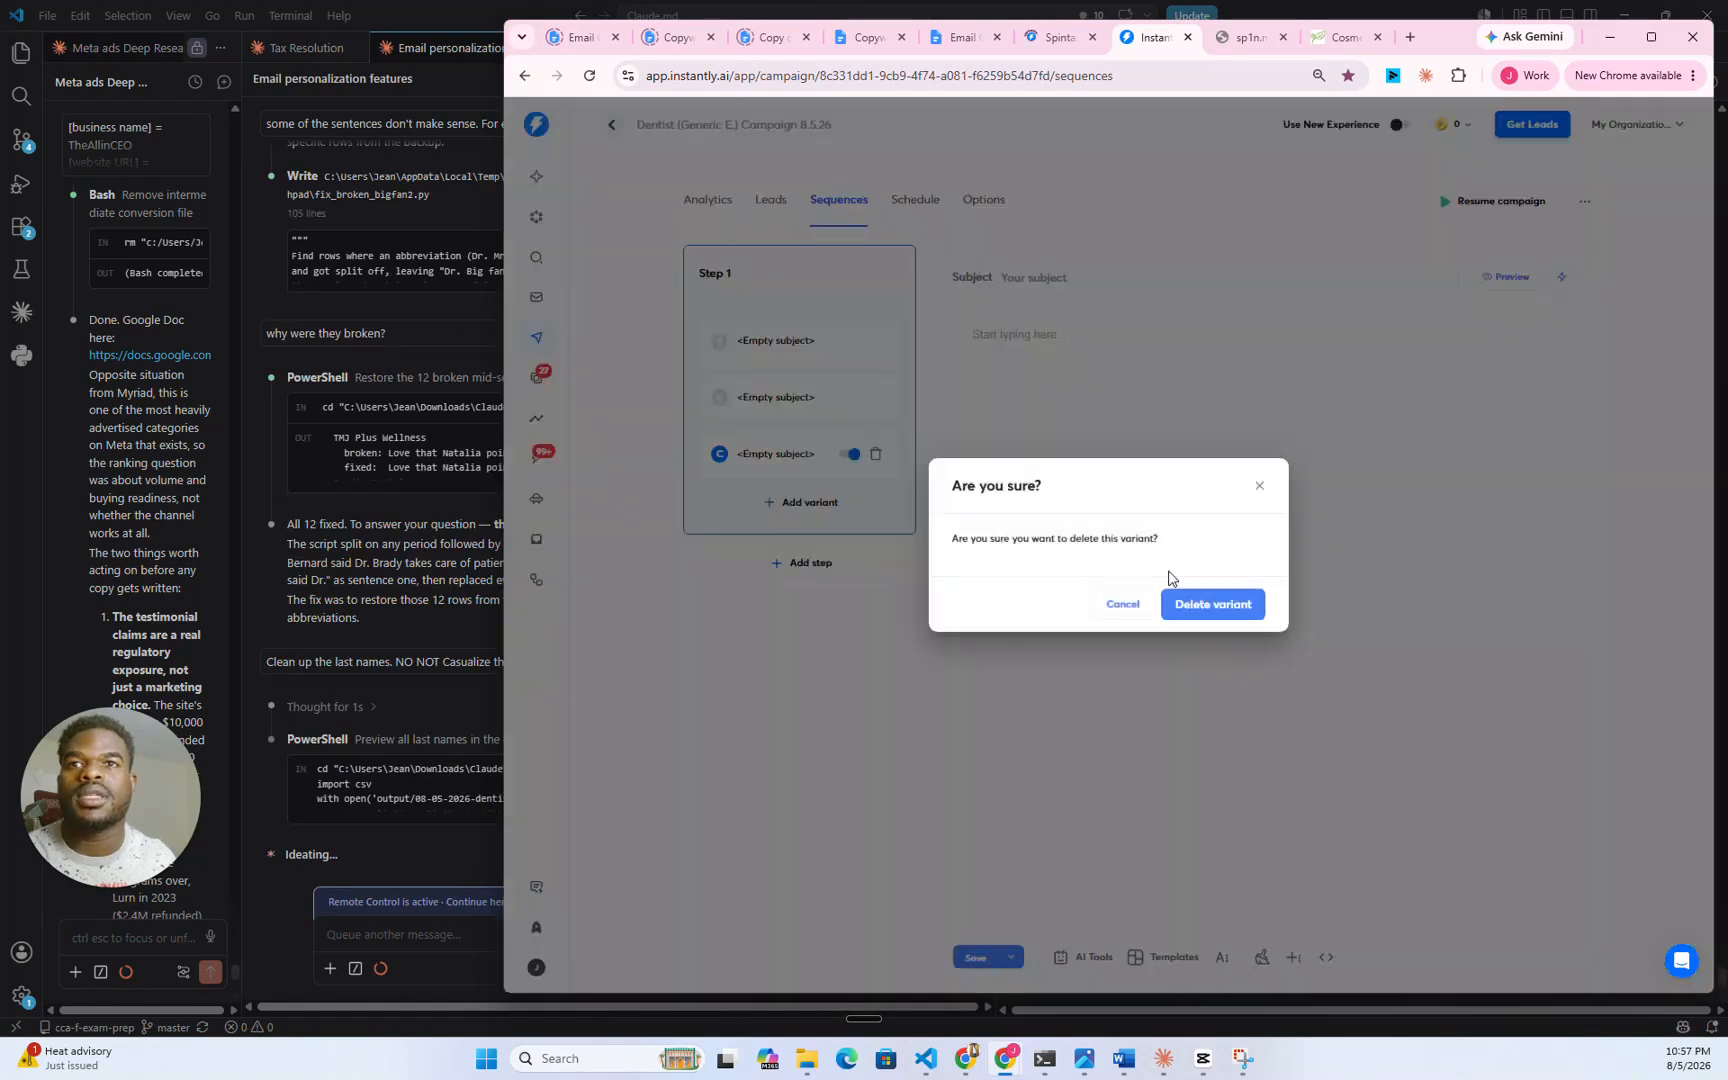
click(1180, 602)
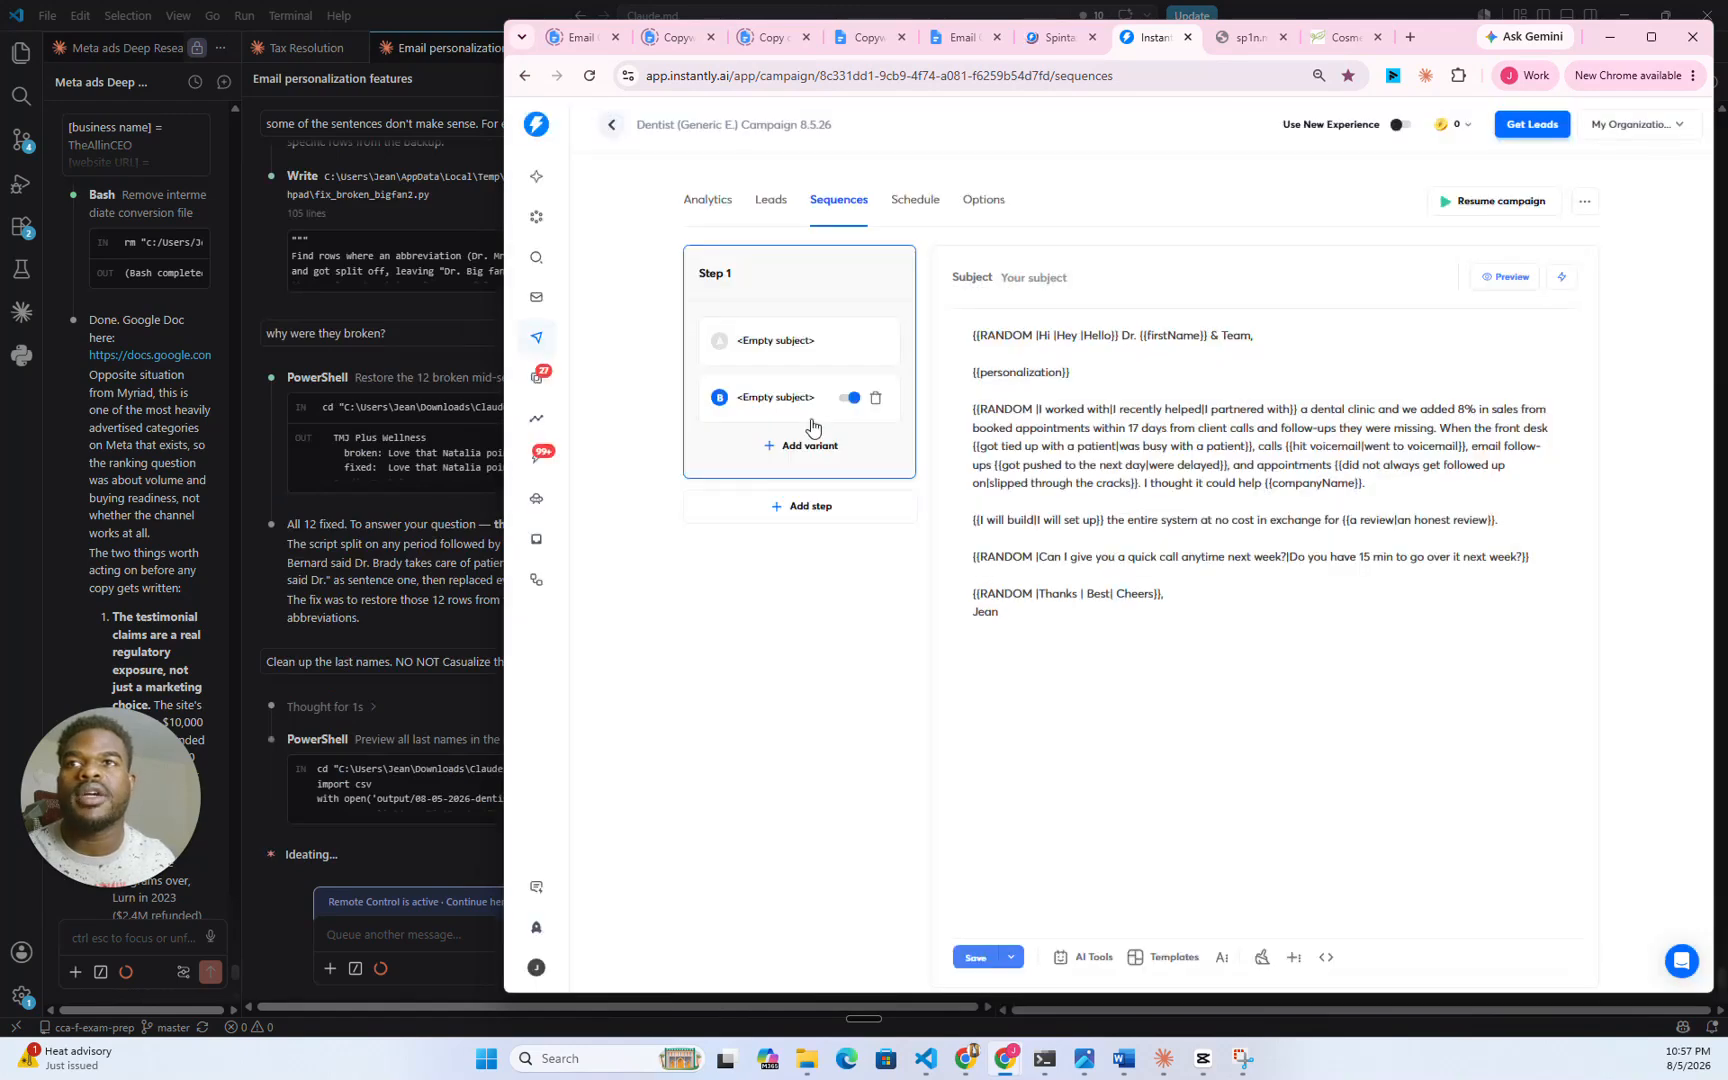
- Preview both Step 1 email variants, B and then A, and read how their spintax resolves
click(1488, 277)
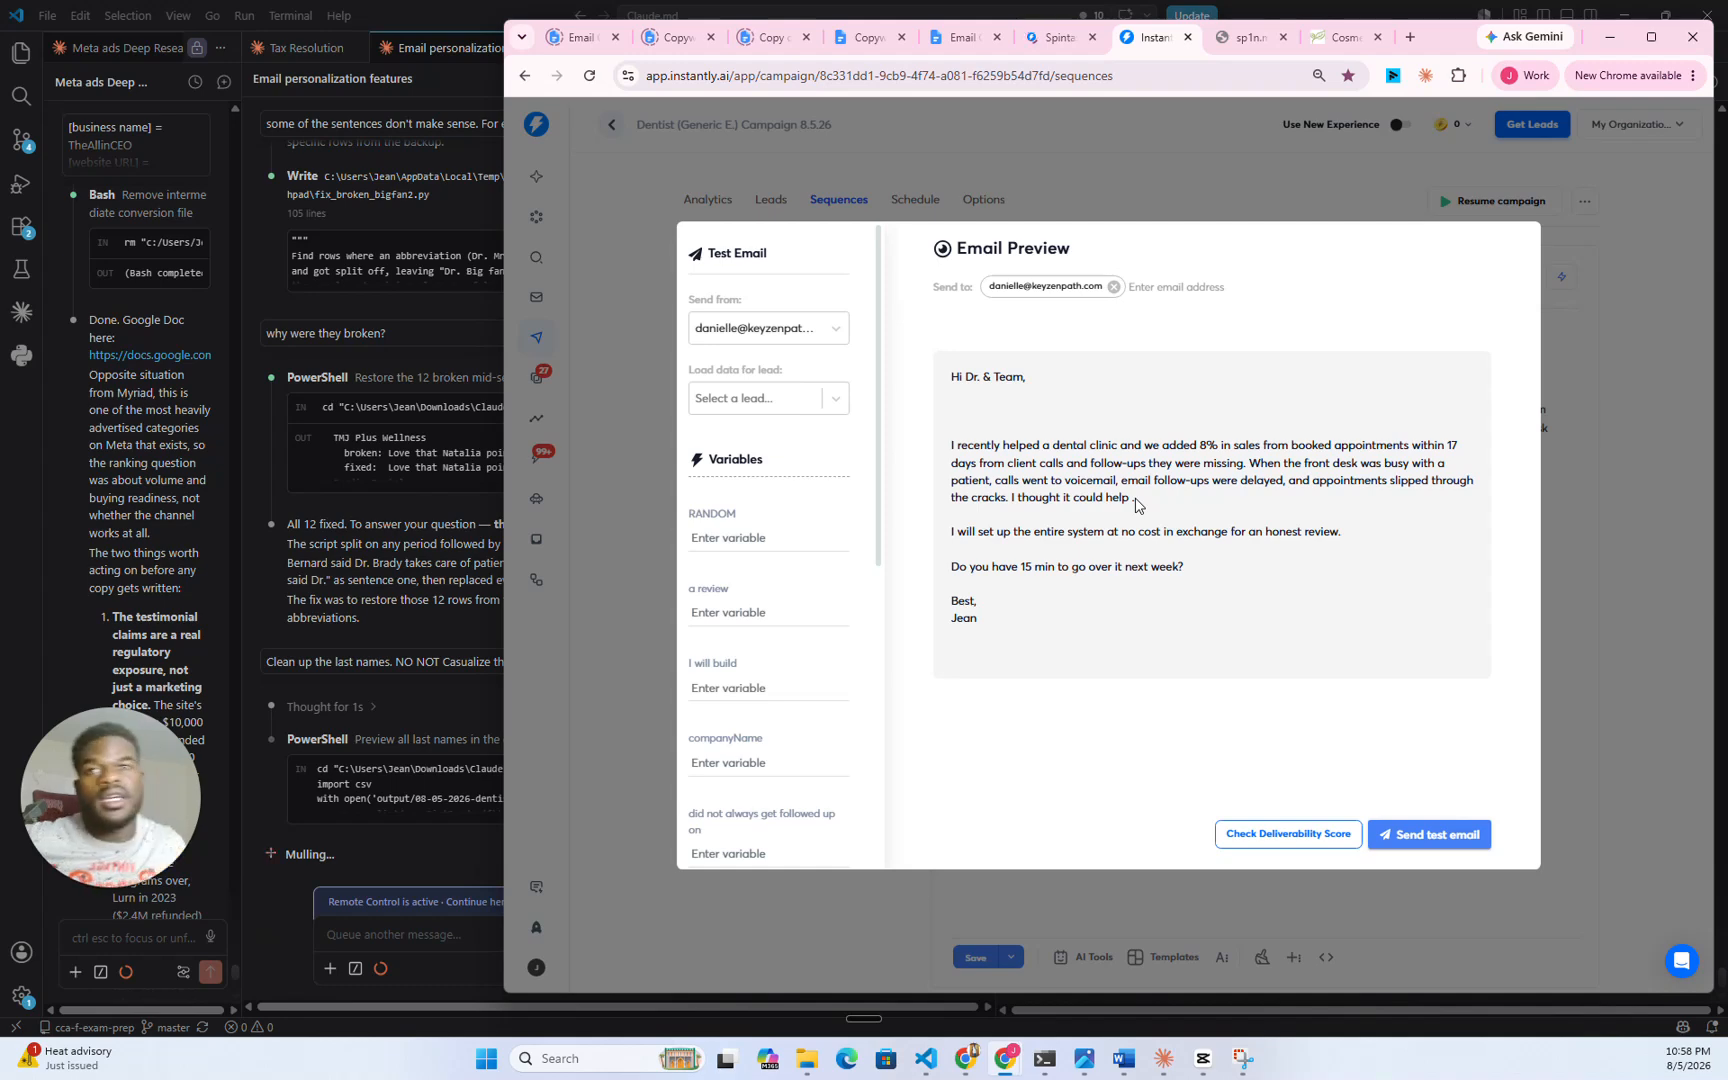
drag(1148, 502, 921, 448)
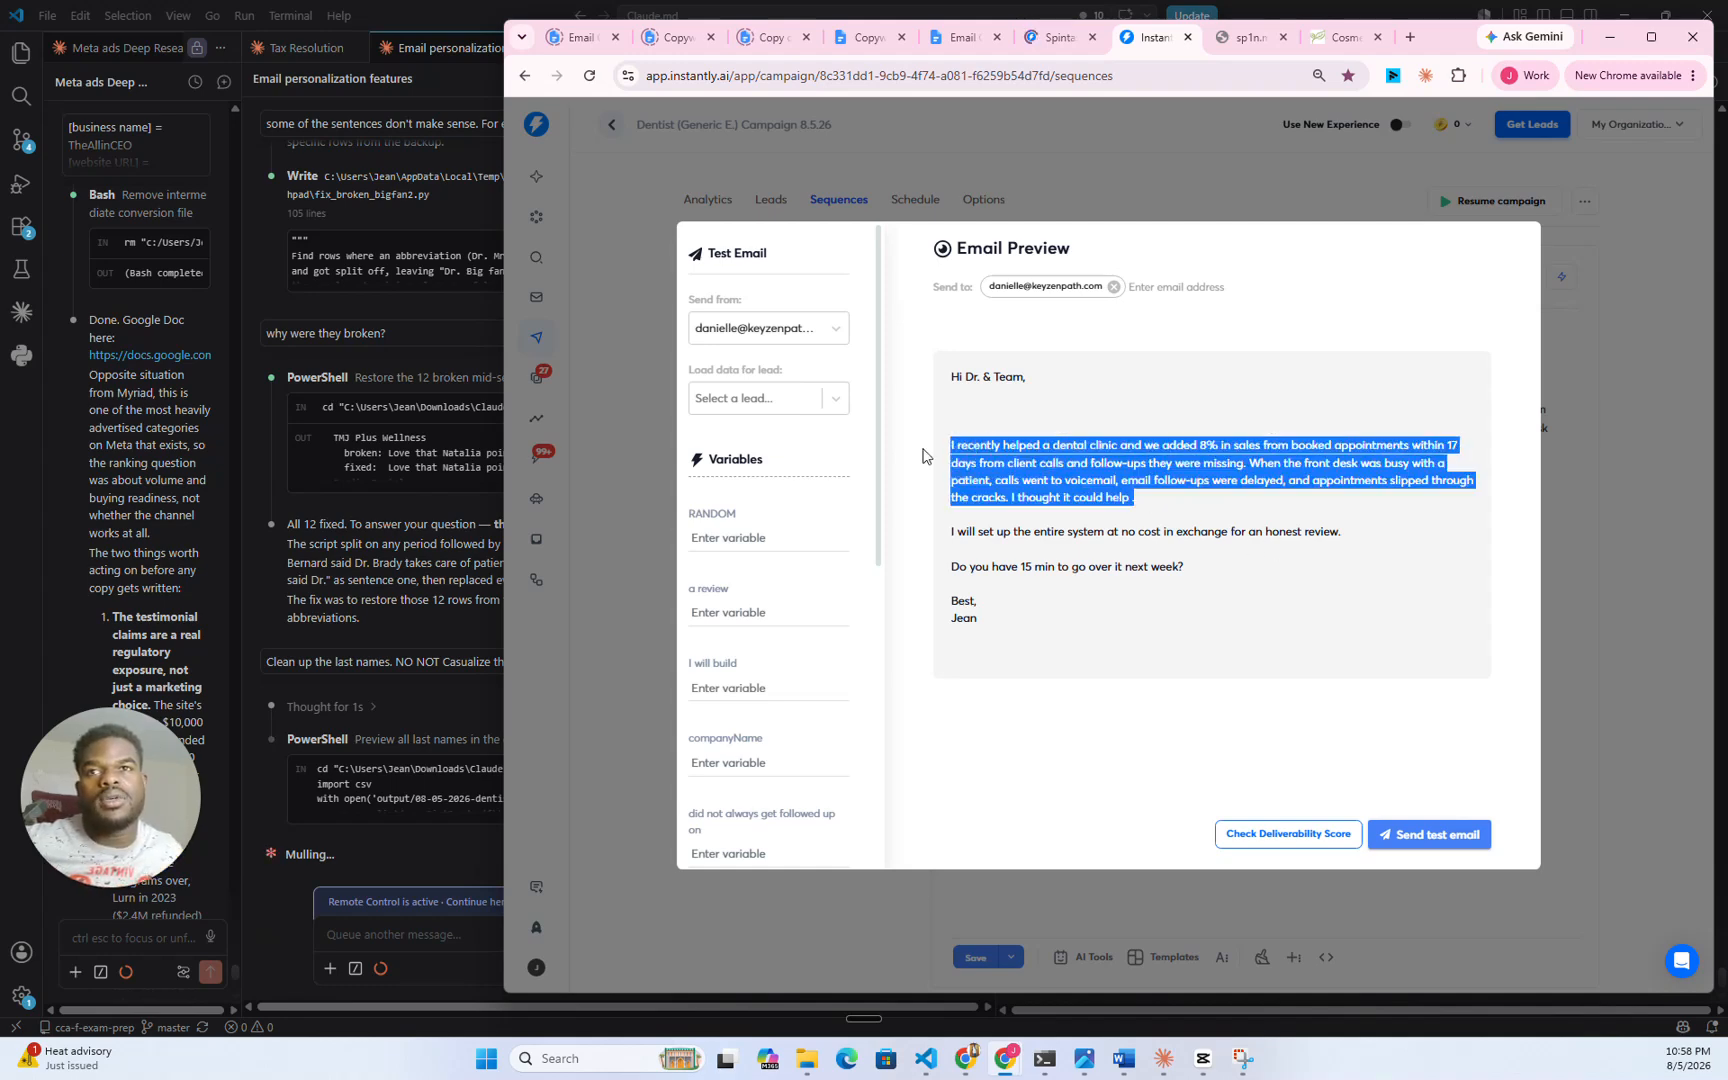
click(1204, 362)
click(1284, 190)
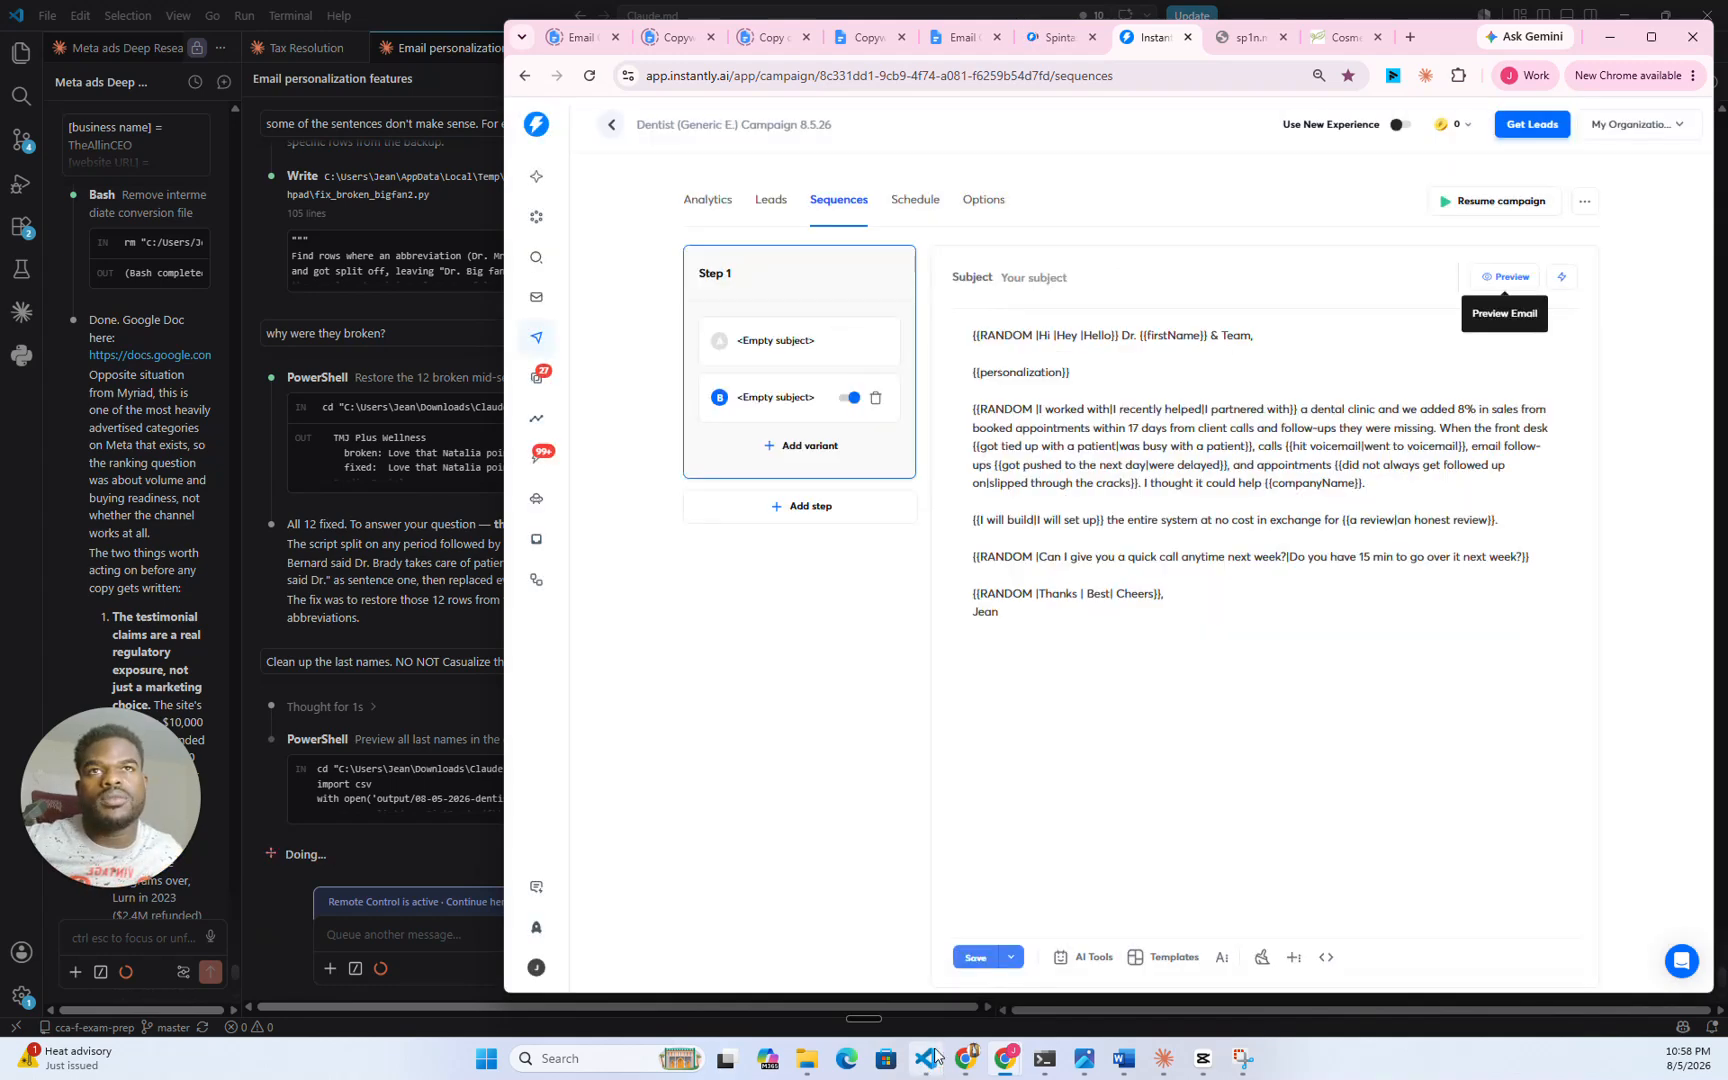
click(791, 340)
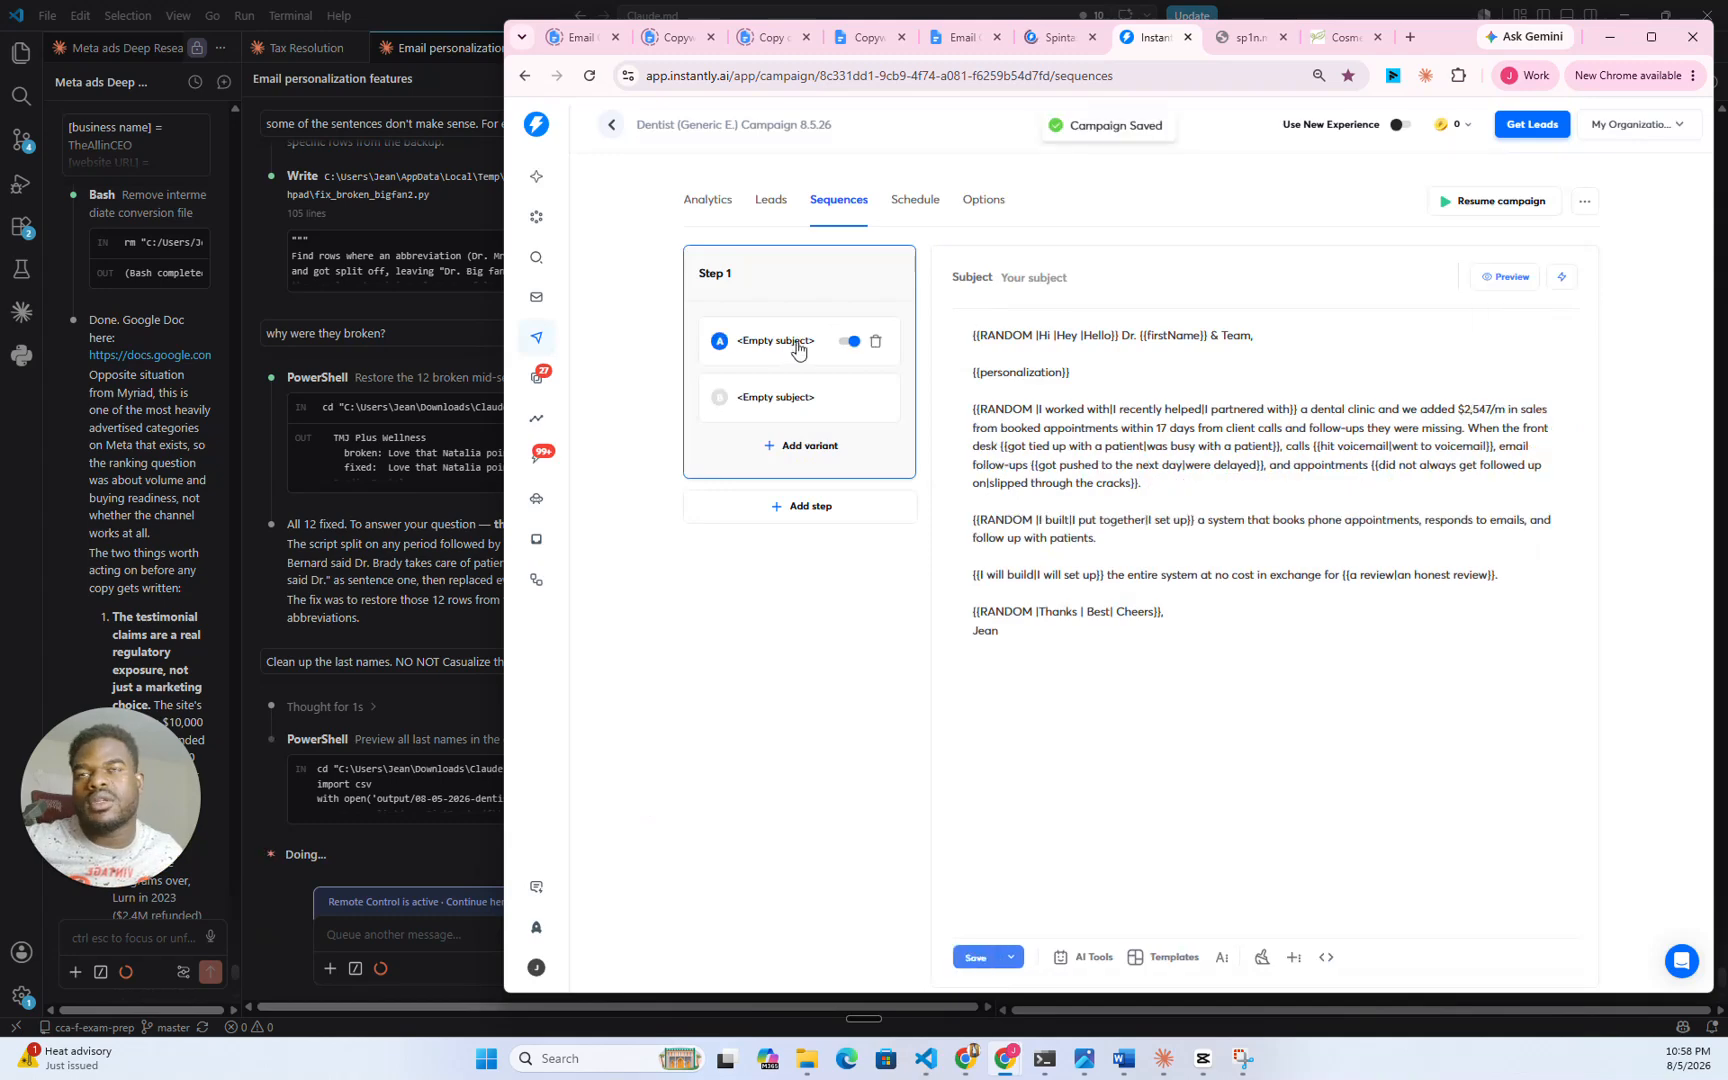
click(1493, 285)
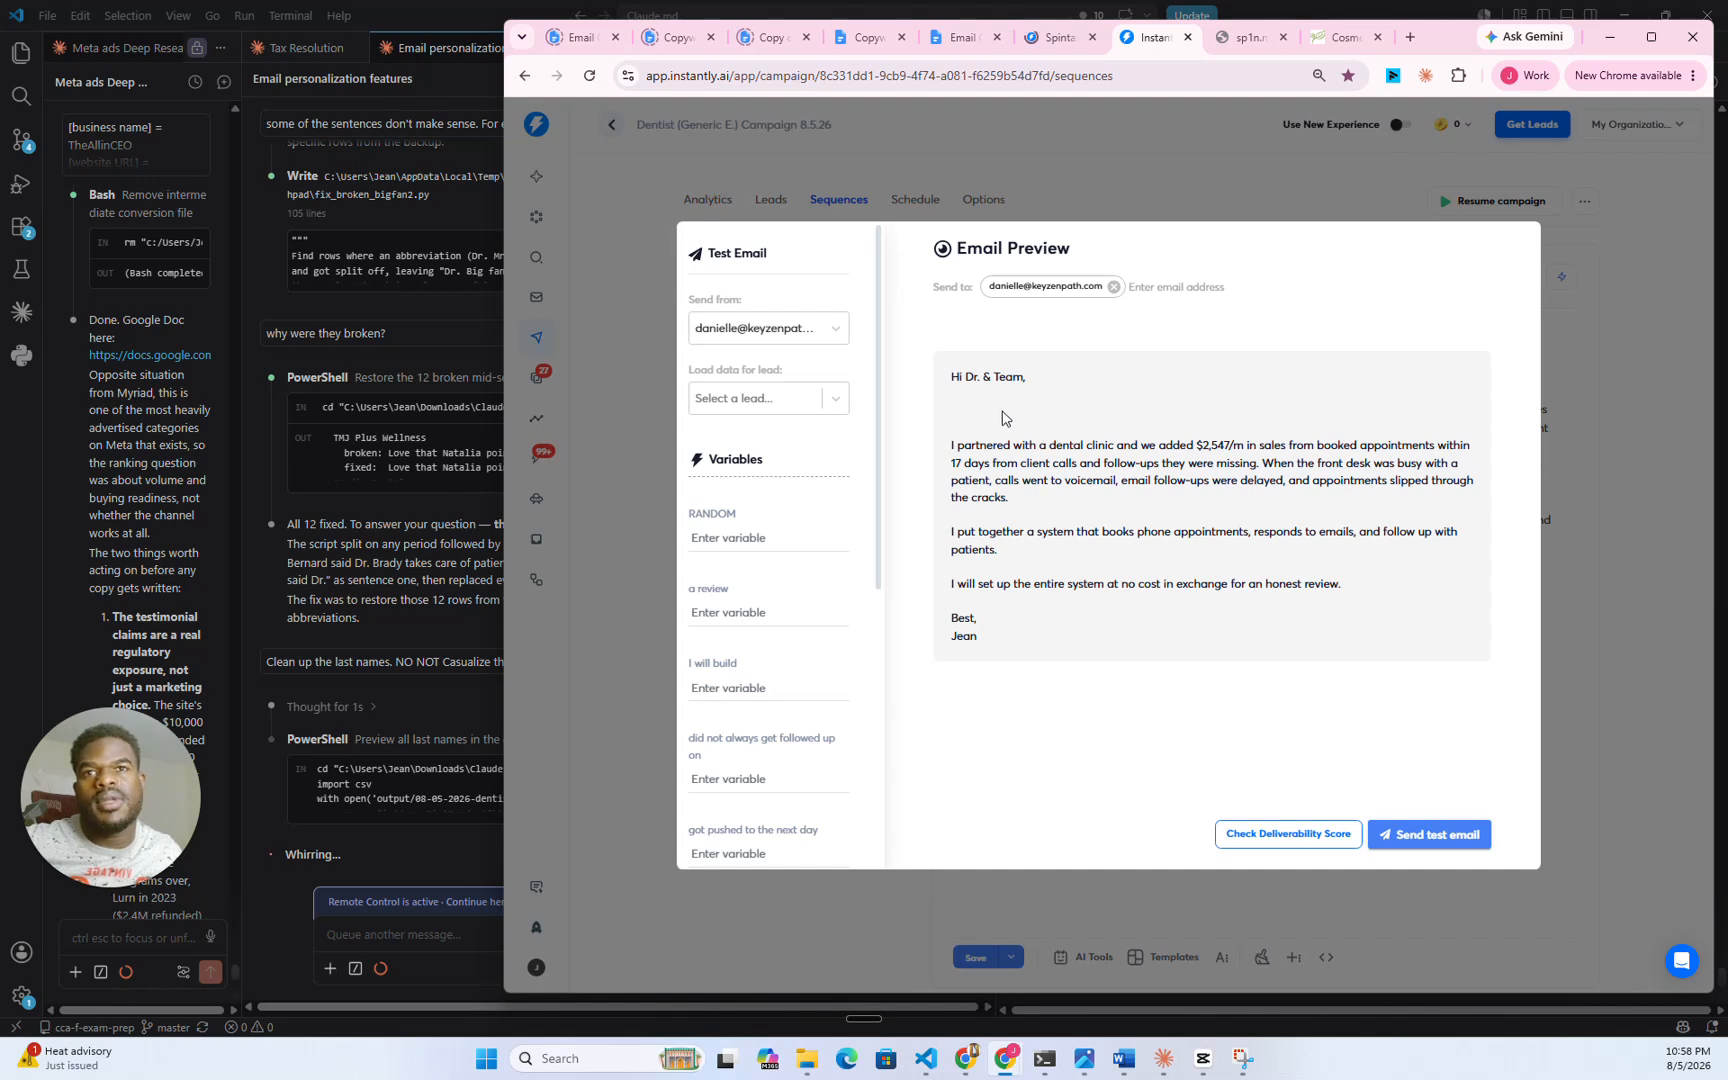
click(1060, 171)
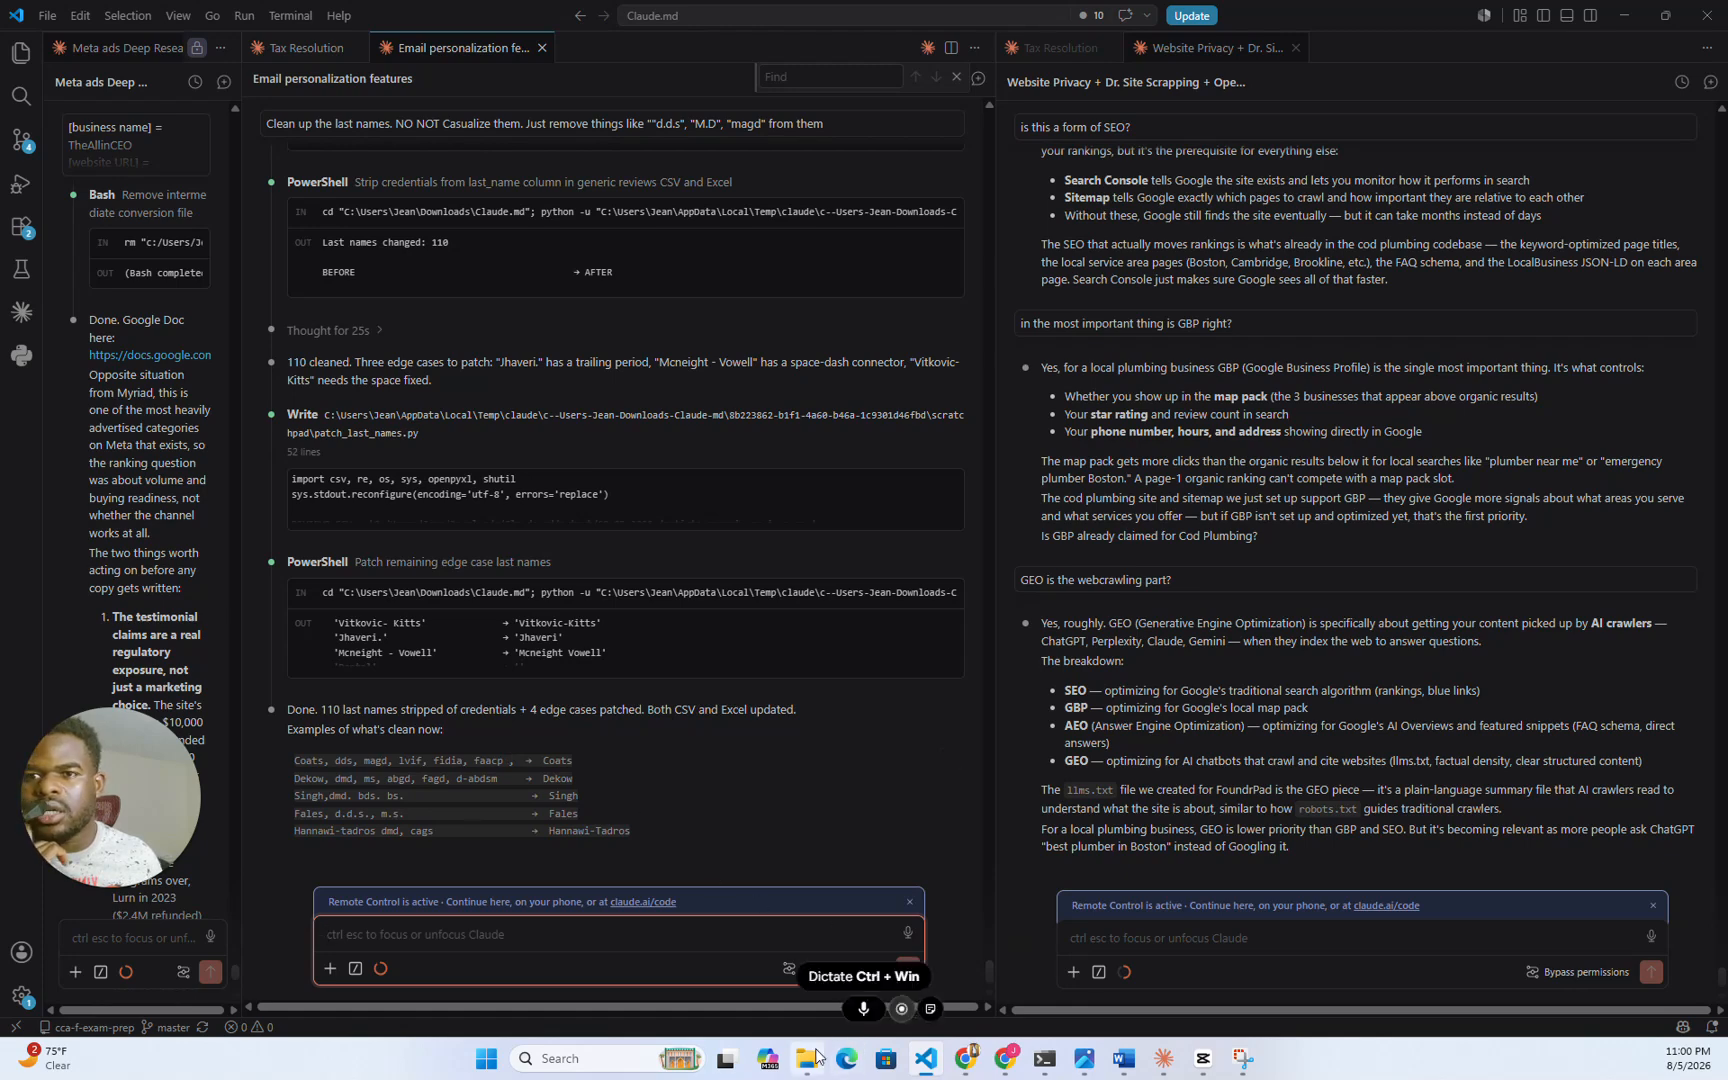
- Open the 08-03-2026-dentists-outreach workbook in Excel and look down the last names on the Generic & Free Emails sheet
mouse_move(806, 1058)
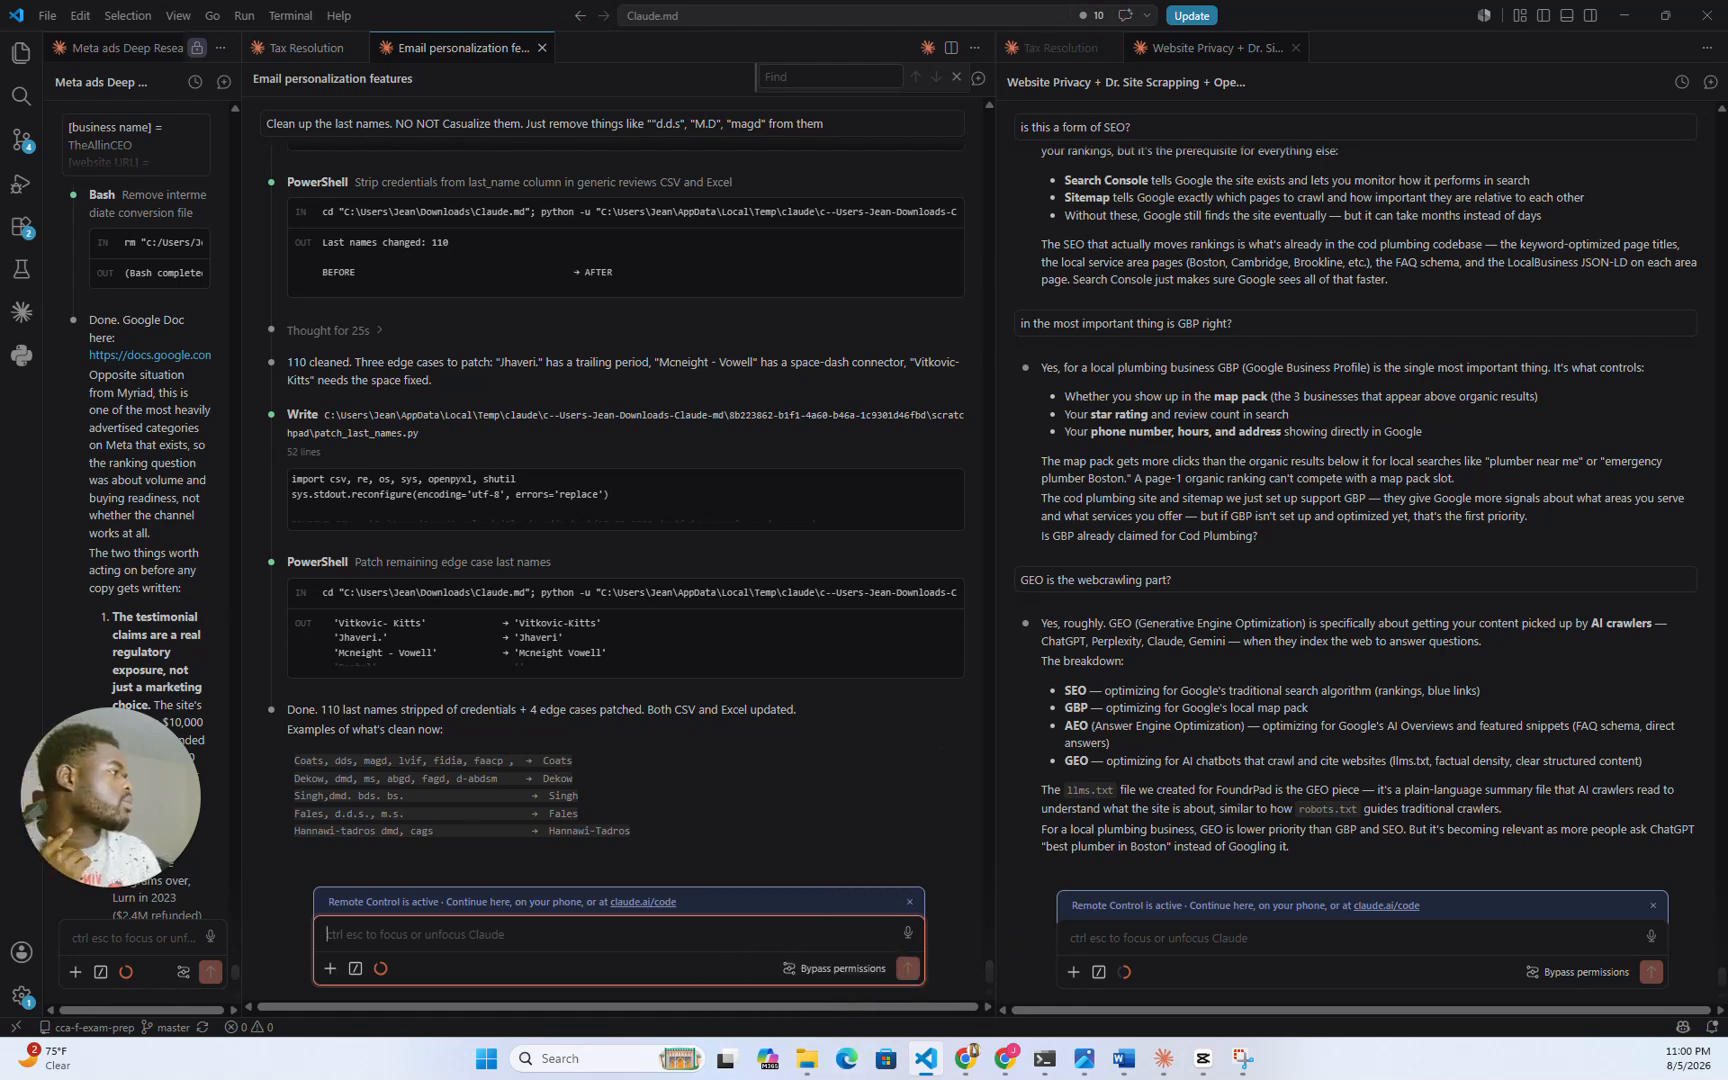
click(806, 1058)
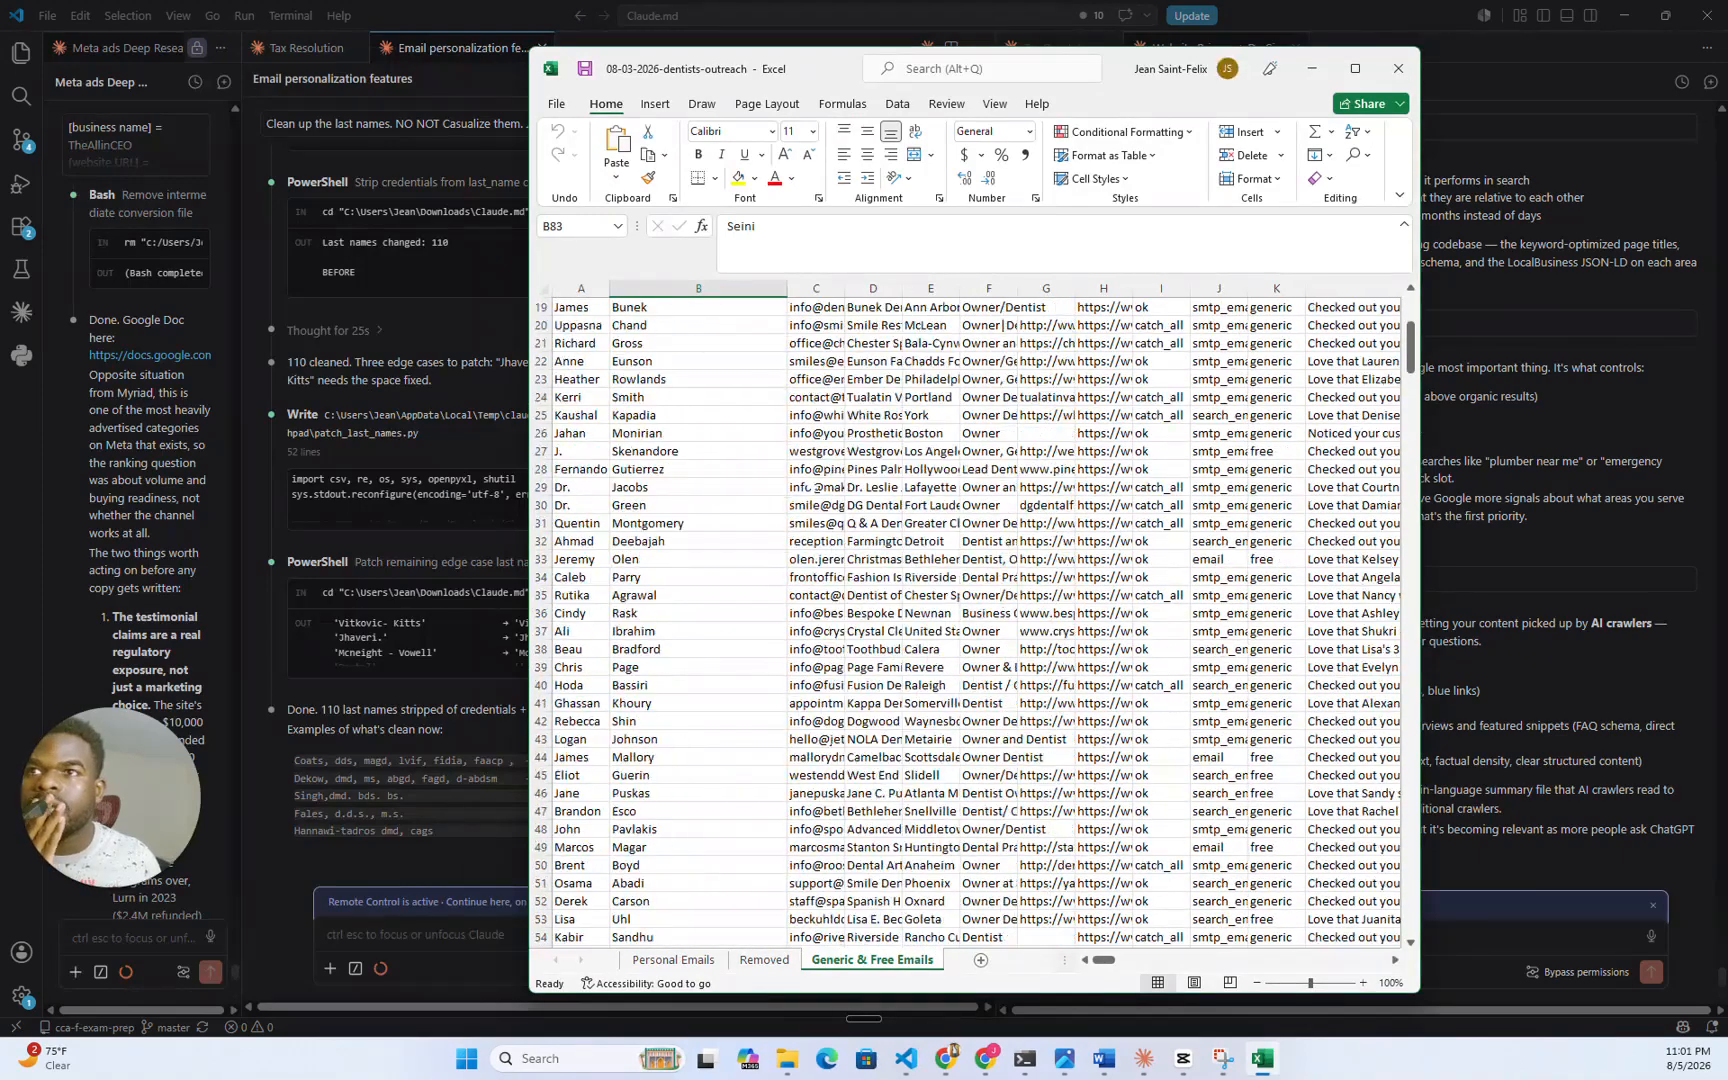
scroll(965, 620, down, 5)
- Replace the single-letter last name in B82 with the practice name from D82, leaving off the word "Dentistry"
click(684, 635)
click(868, 631)
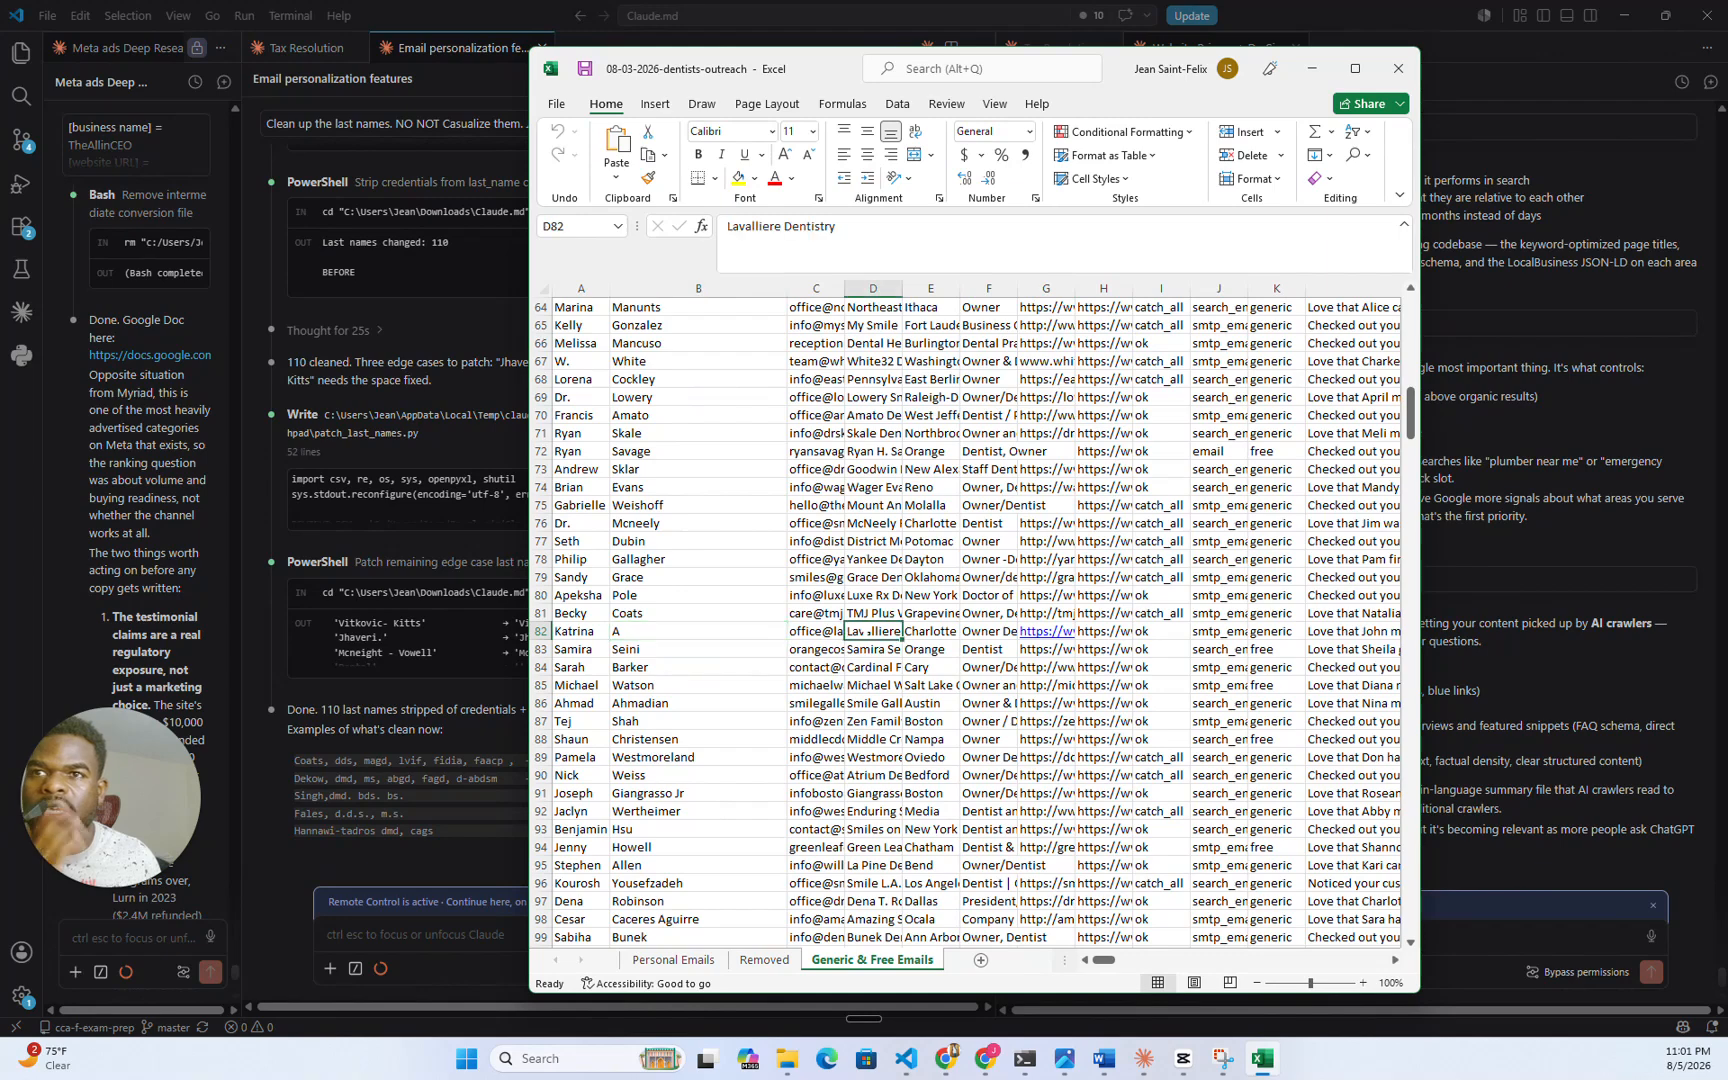
key(ctrl+c)
click(700, 631)
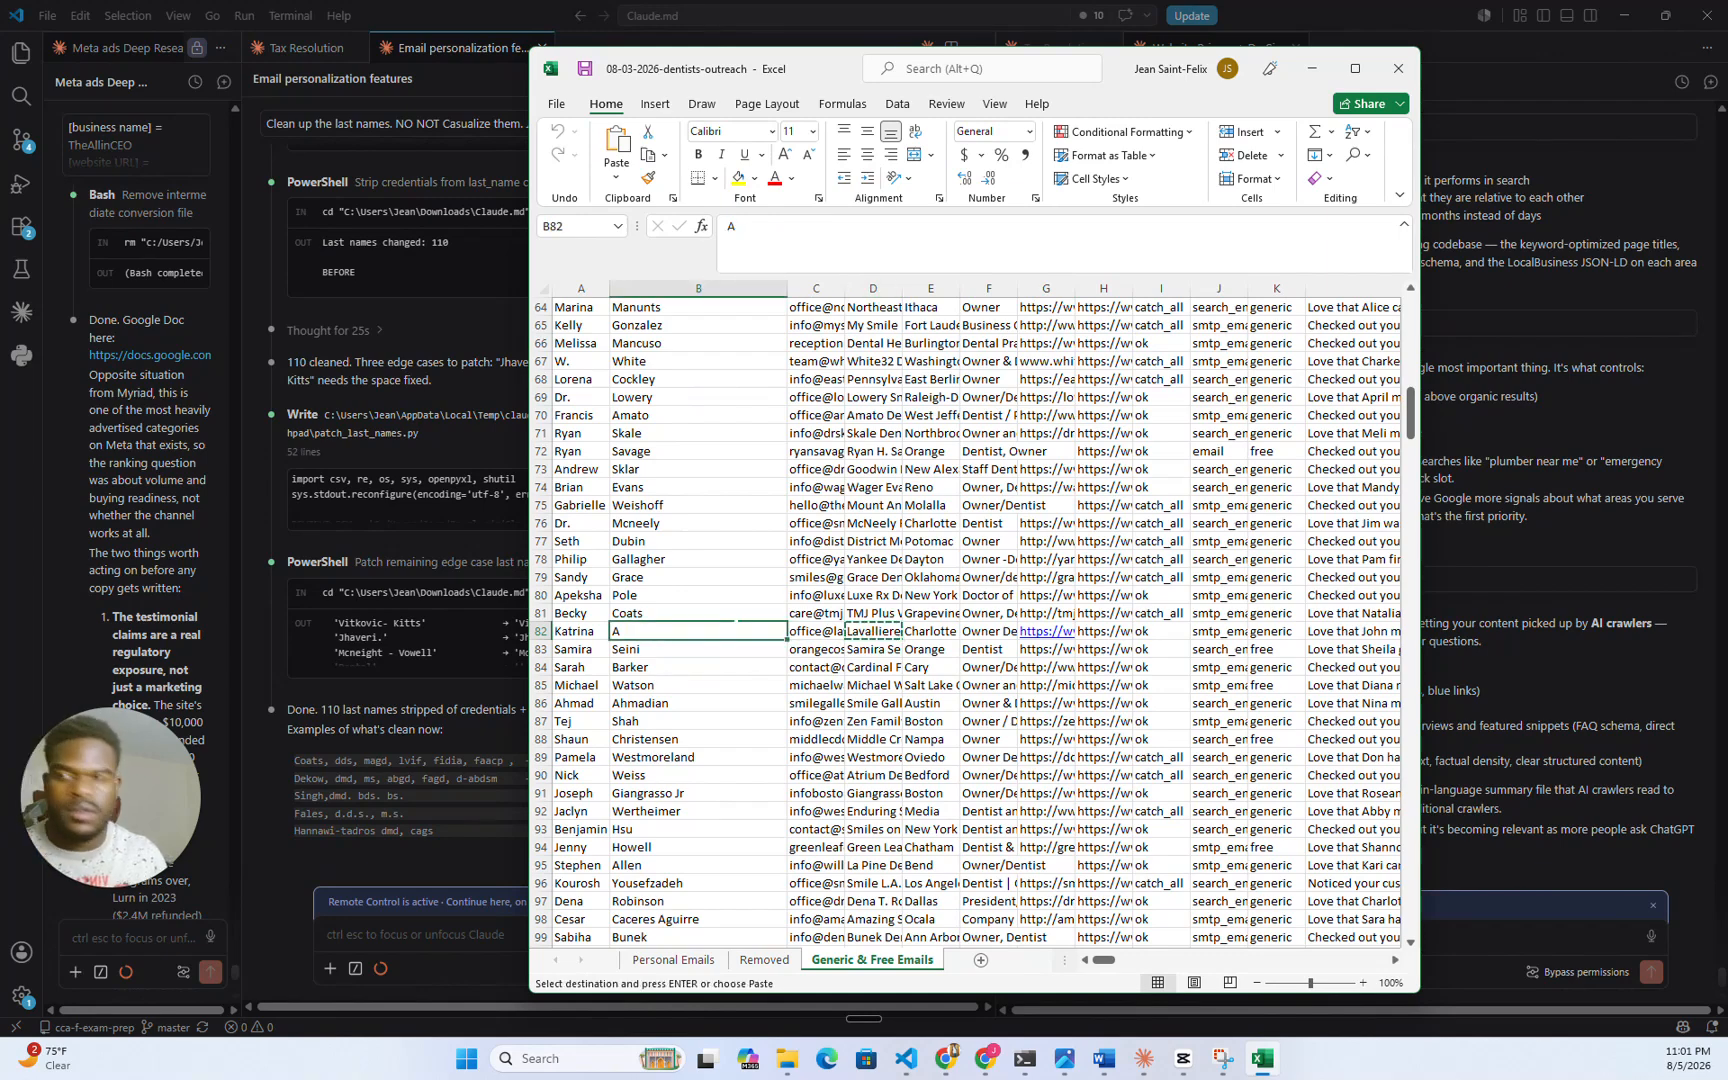
key(ctrl+v)
key(F2)
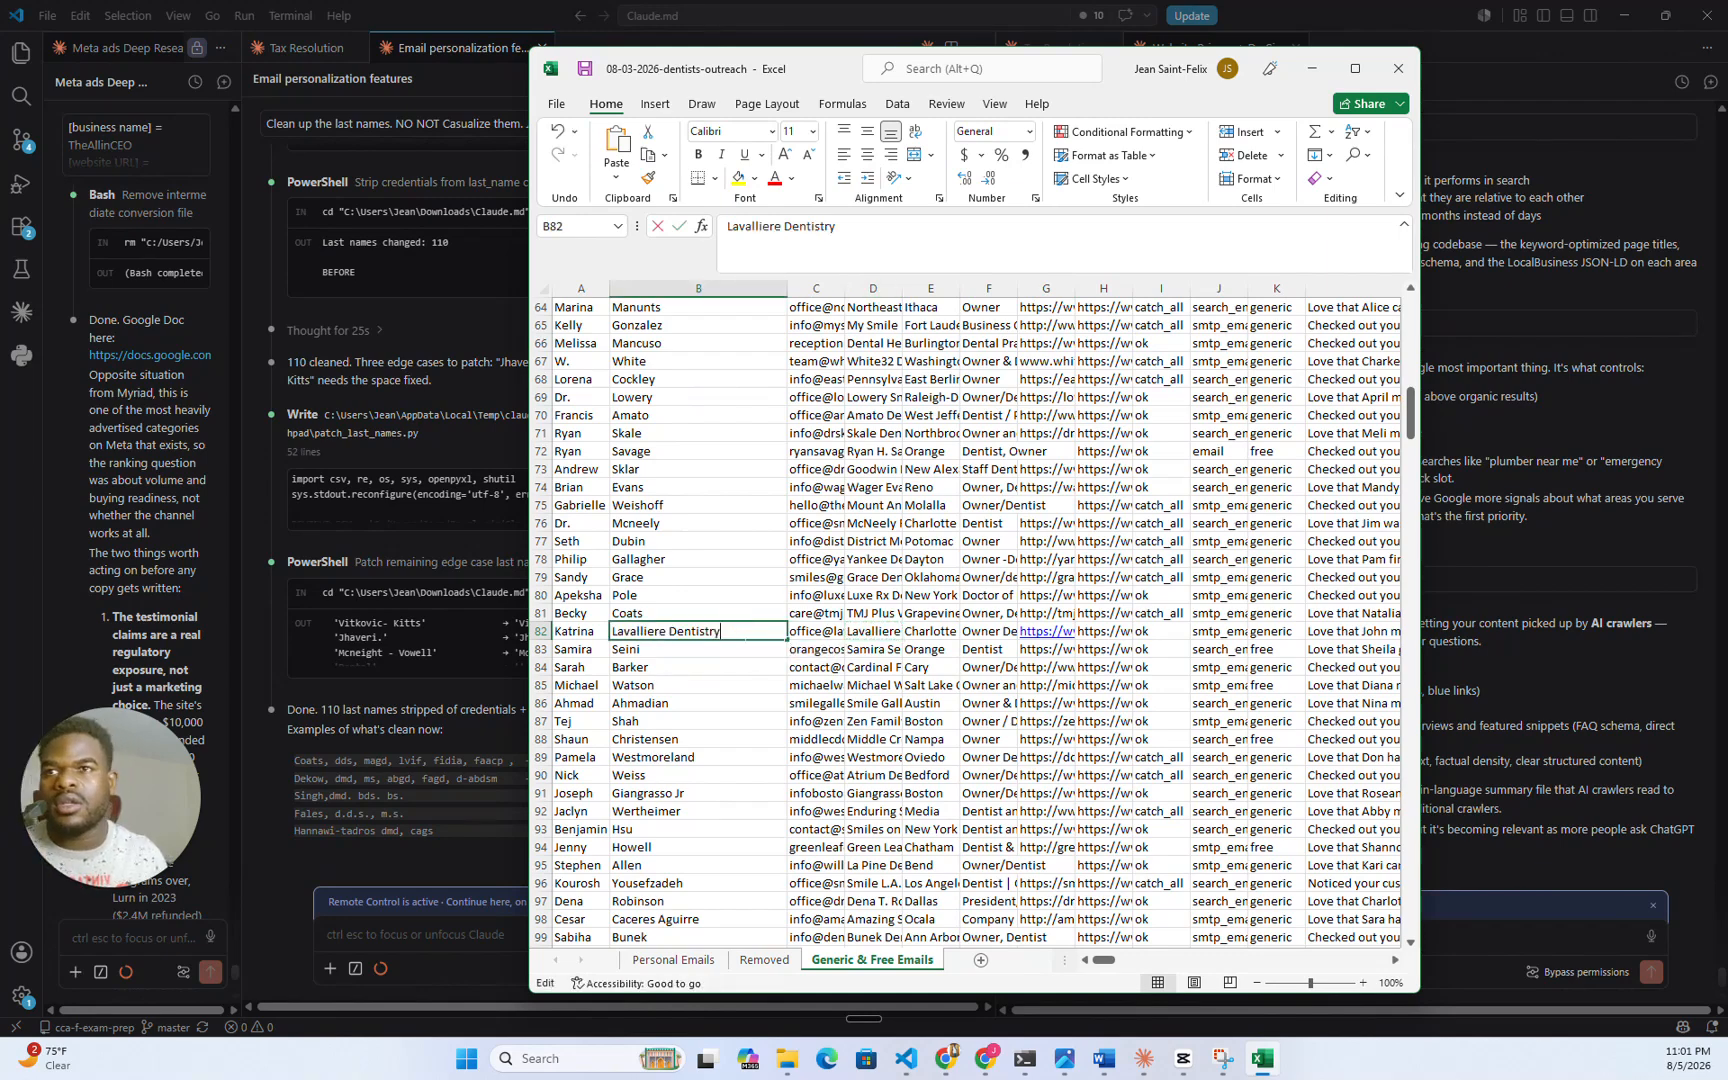
key(ctrl+shift+Left)
key(BackSpace)
key(BackSpace)
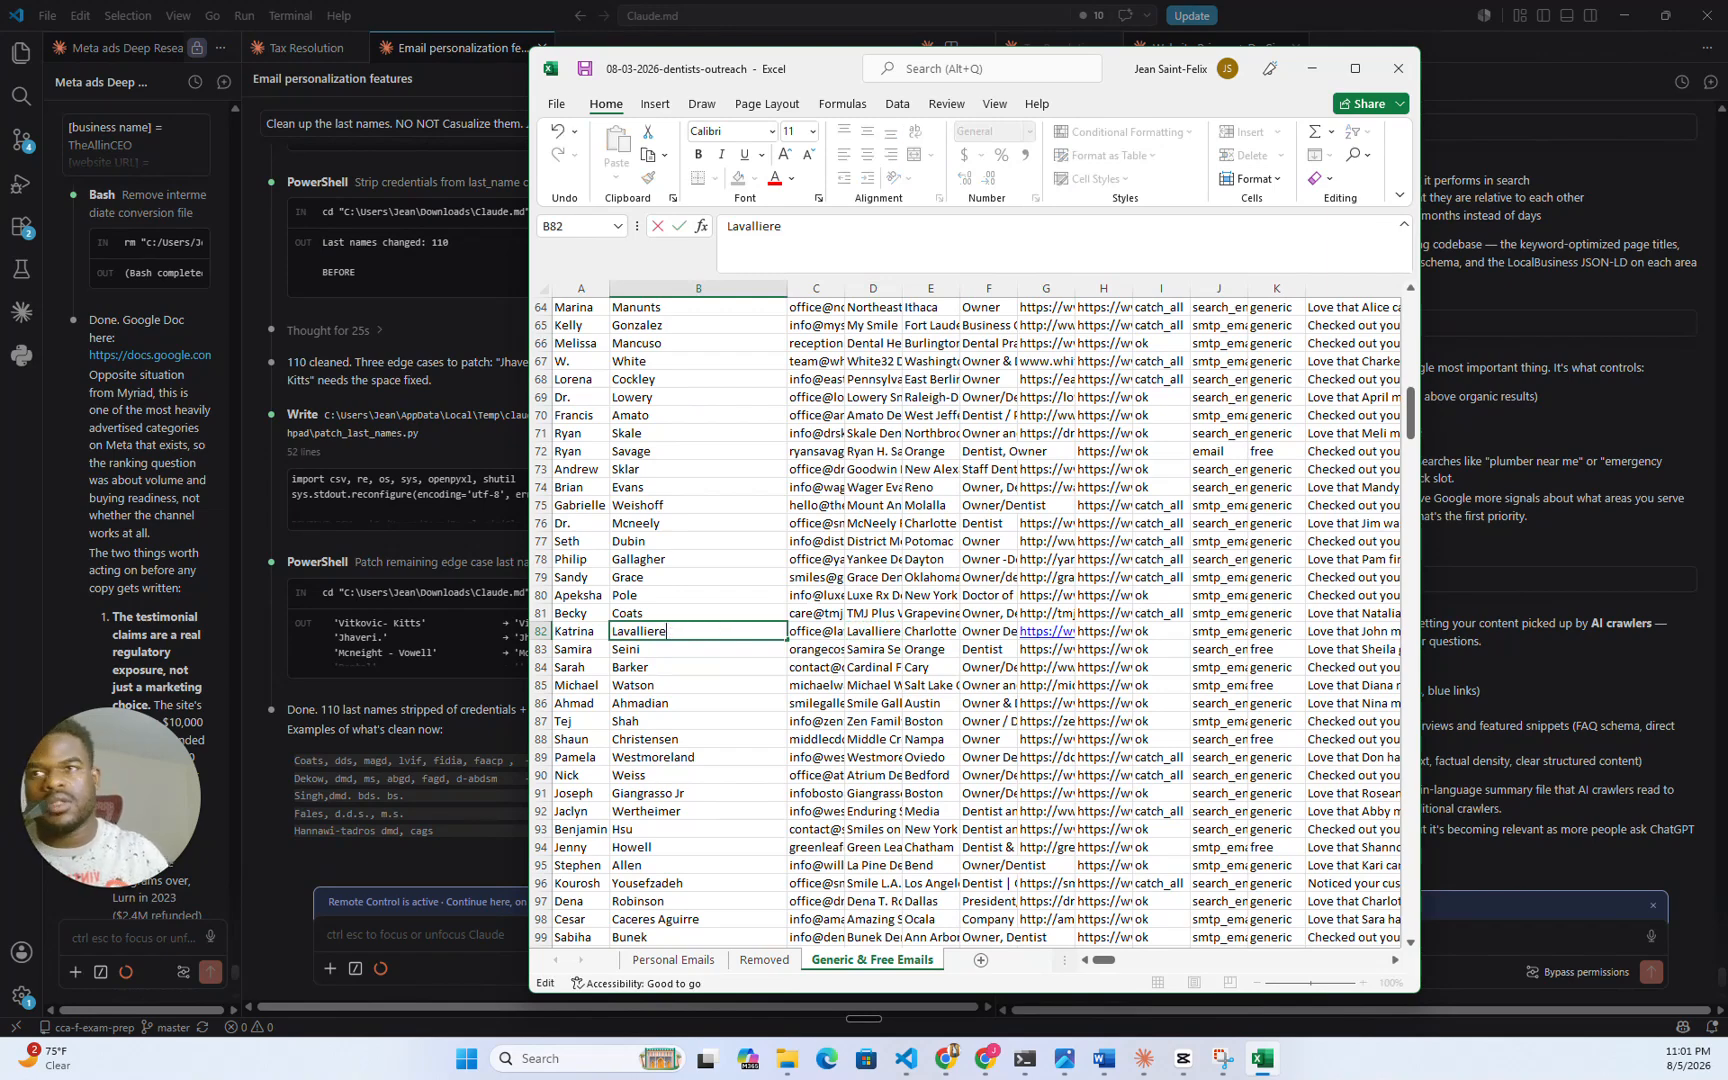
key(Return)
- Examine the last-name column below row 82 for missing, single-letter or uncleaned entries
scroll(970, 620, down, 4)
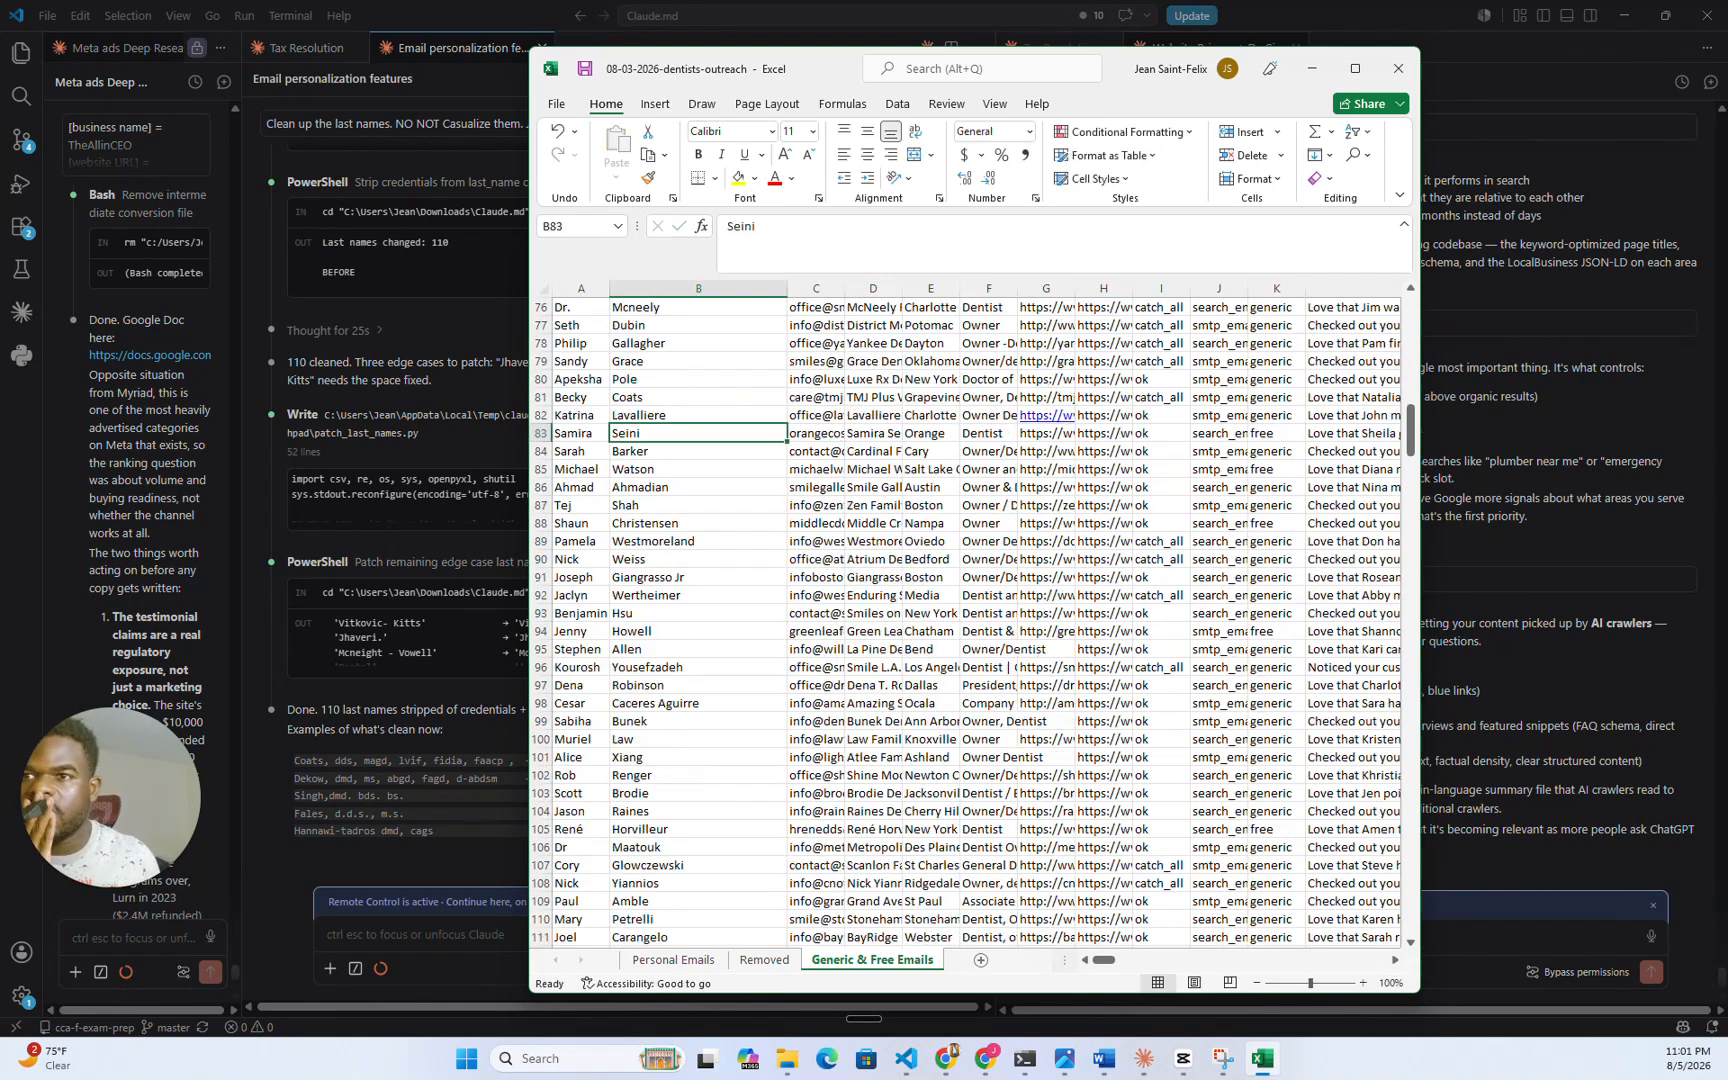
click(698, 613)
scroll(970, 620, down, 11)
click(698, 540)
scroll(965, 620, down, 9)
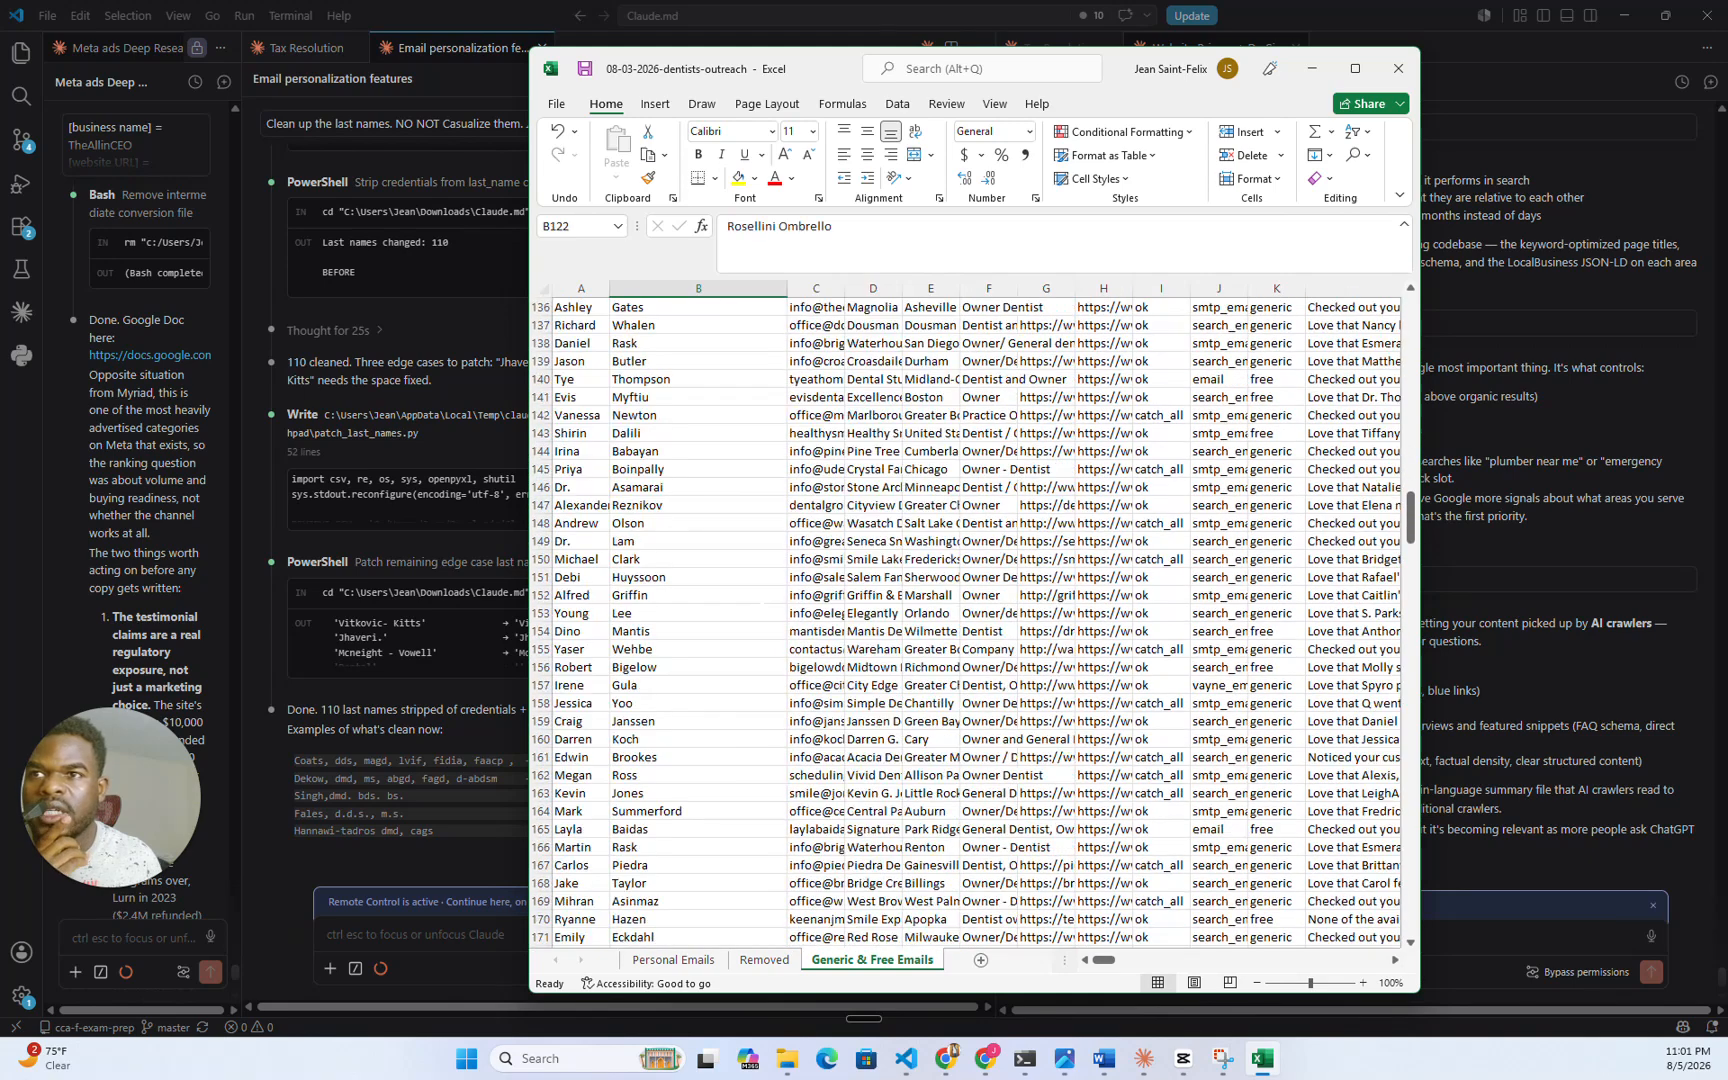
click(698, 540)
scroll(698, 540, down, 20)
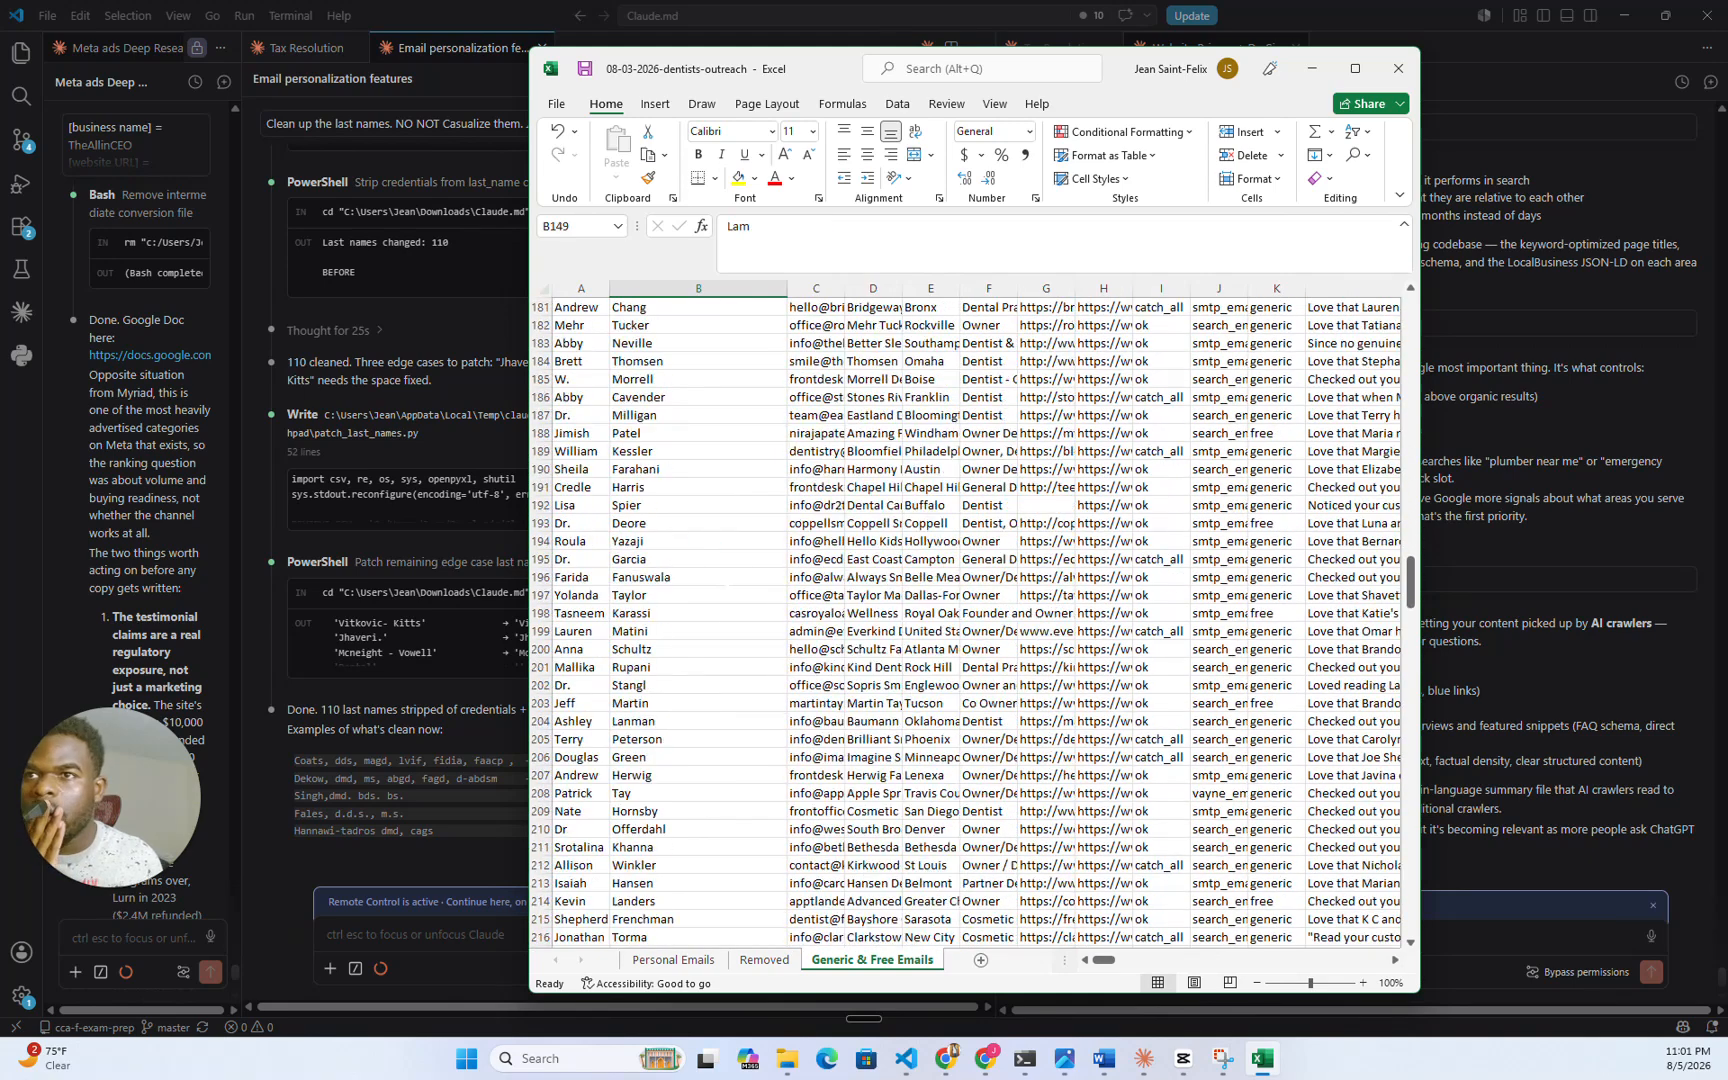
scroll(698, 540, down, 5)
click(698, 538)
scroll(698, 540, down, 5)
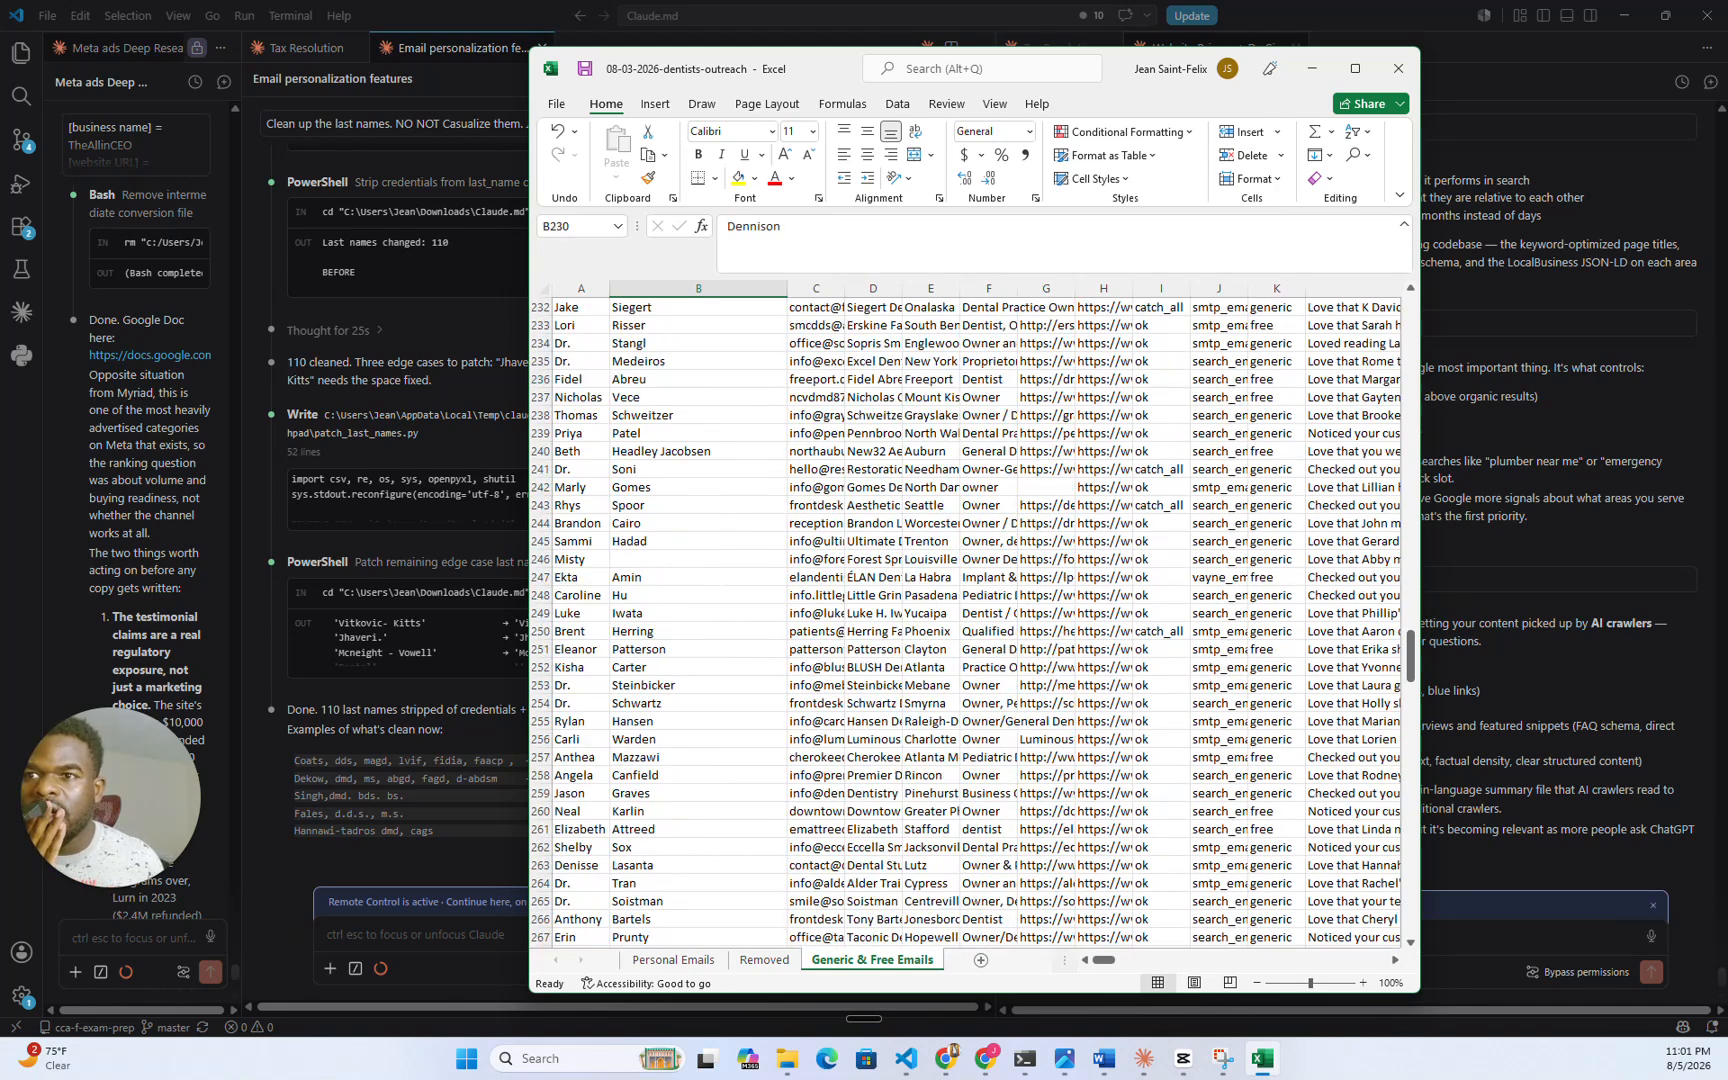
- Fill the blank last name in B246 with the contact's first name from A246
click(718, 560)
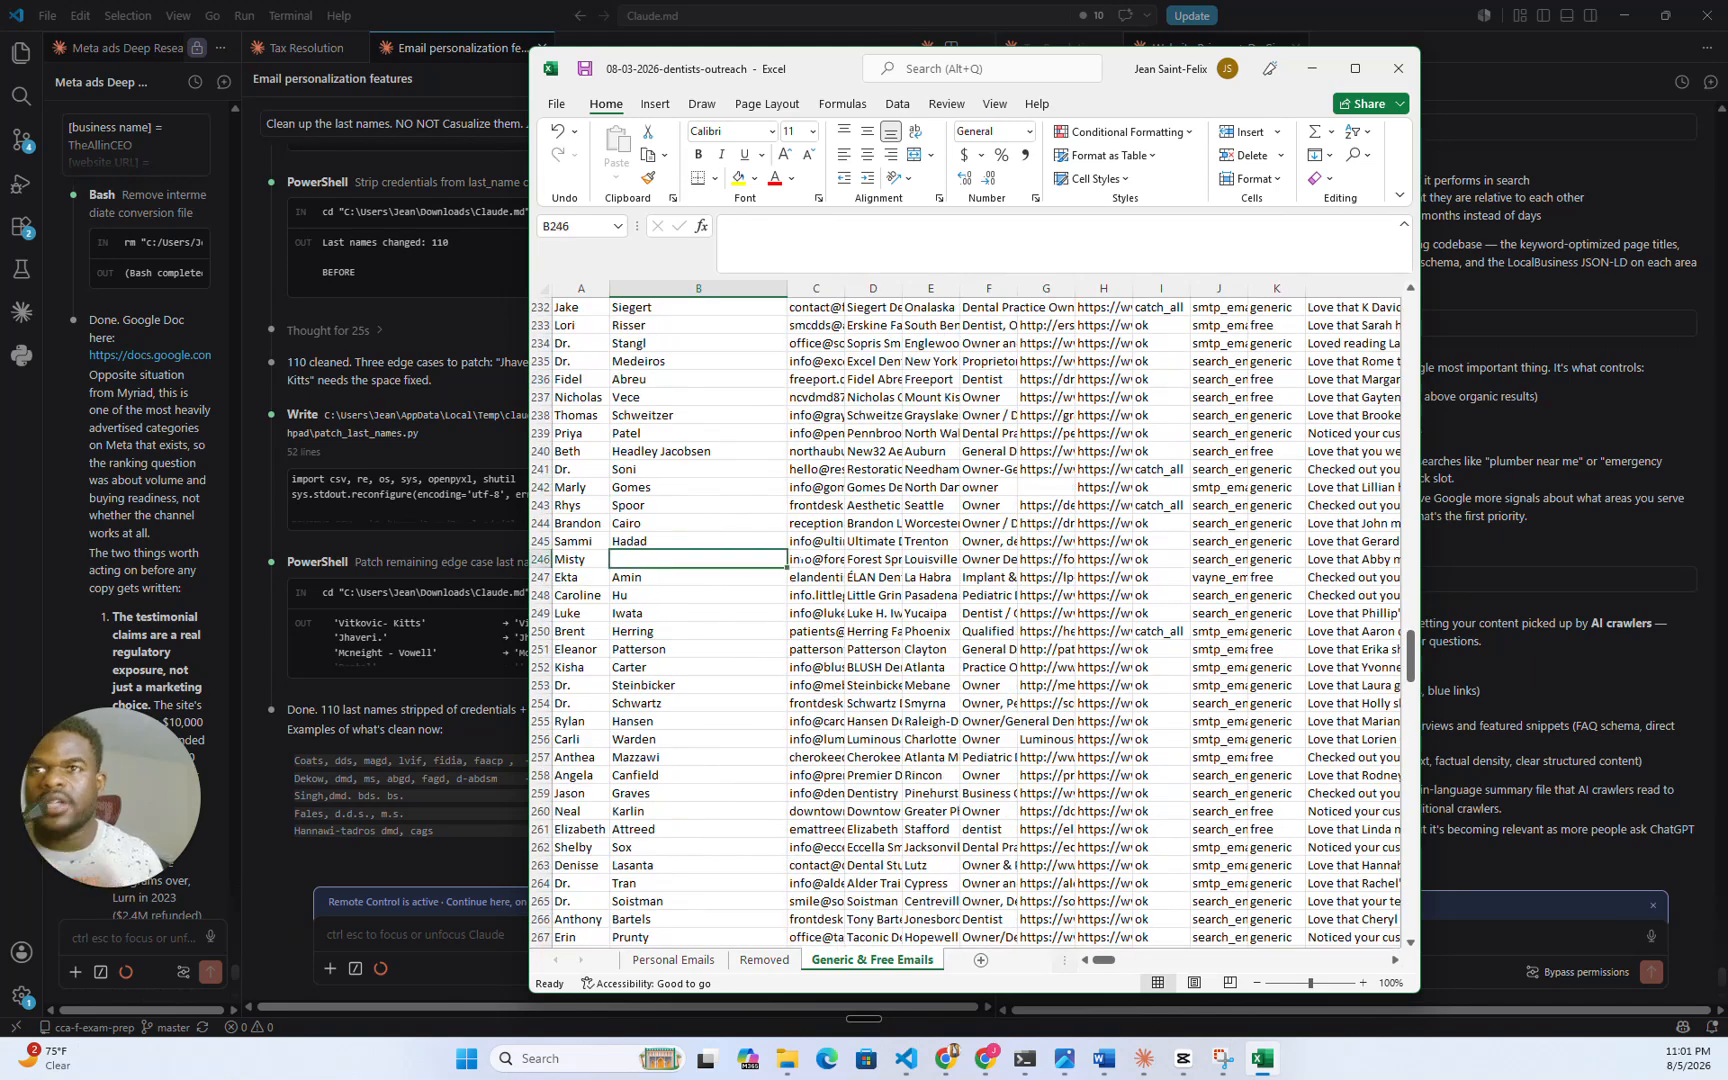
key(Left)
key(Right)
key(Right)
key(Right)
key(Right)
key(Right)
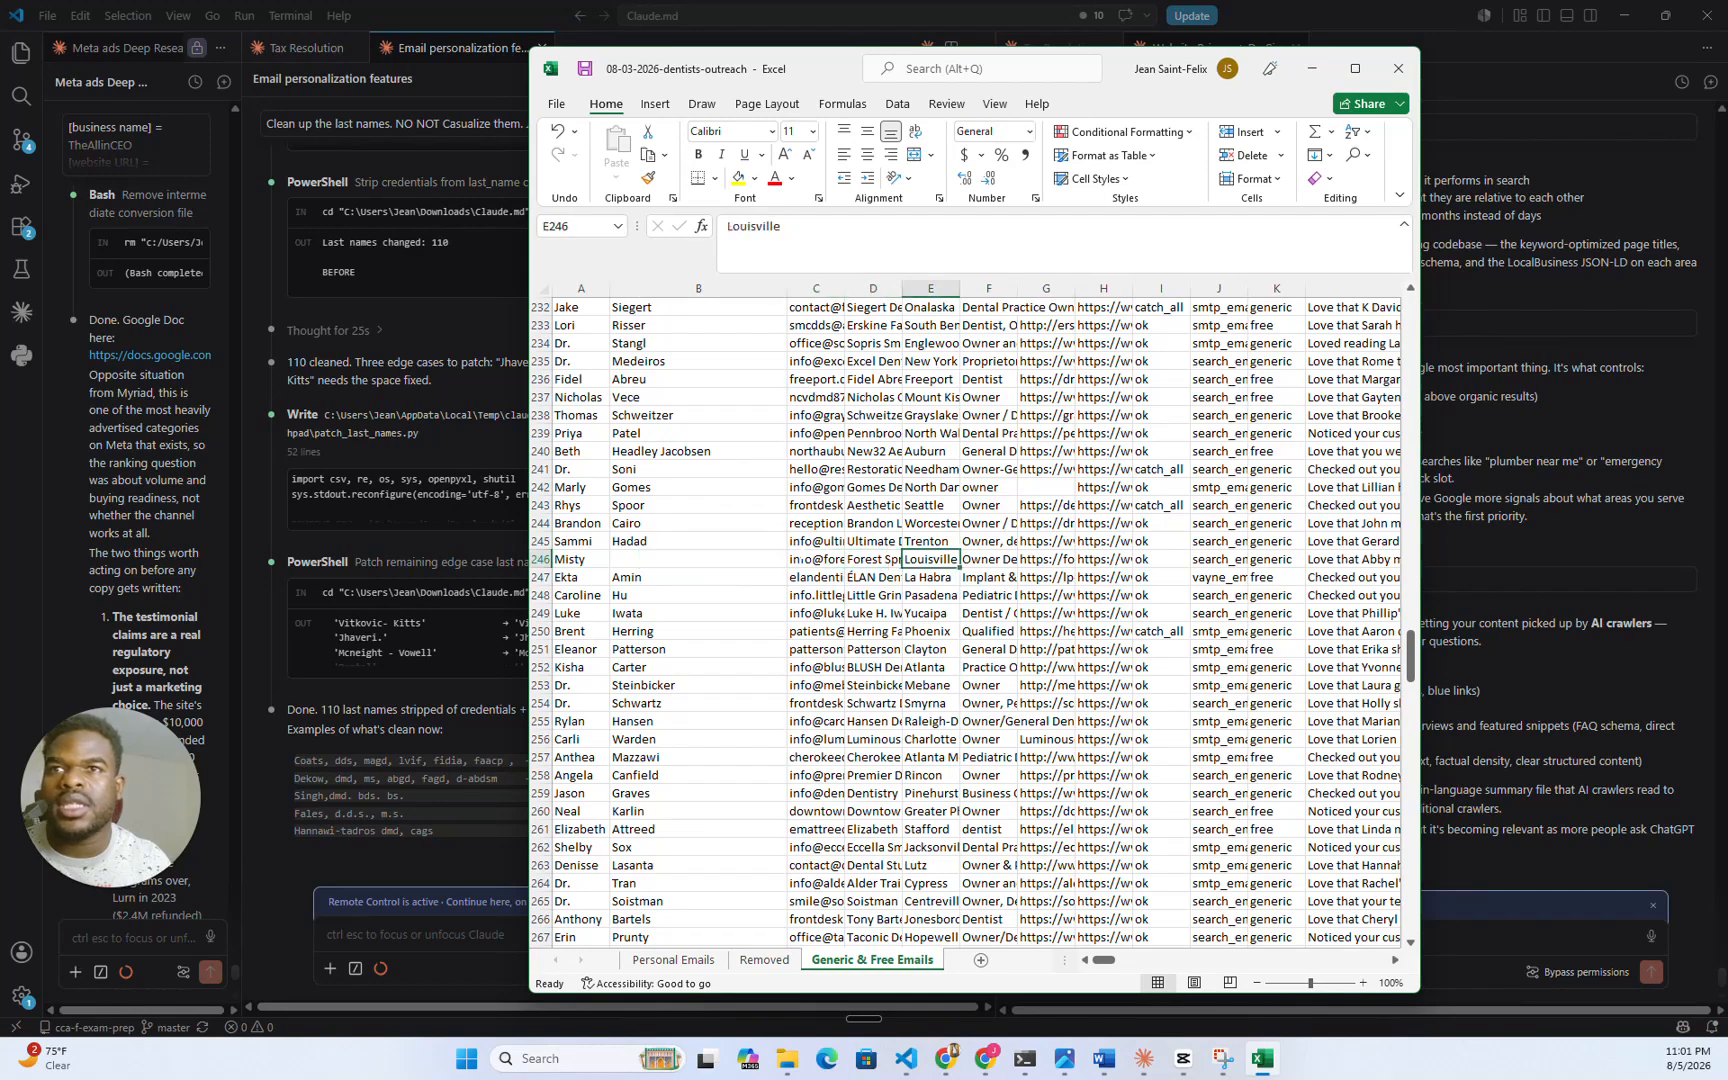
key(Home)
key(ctrl+c)
key(Right)
key(ctrl+v)
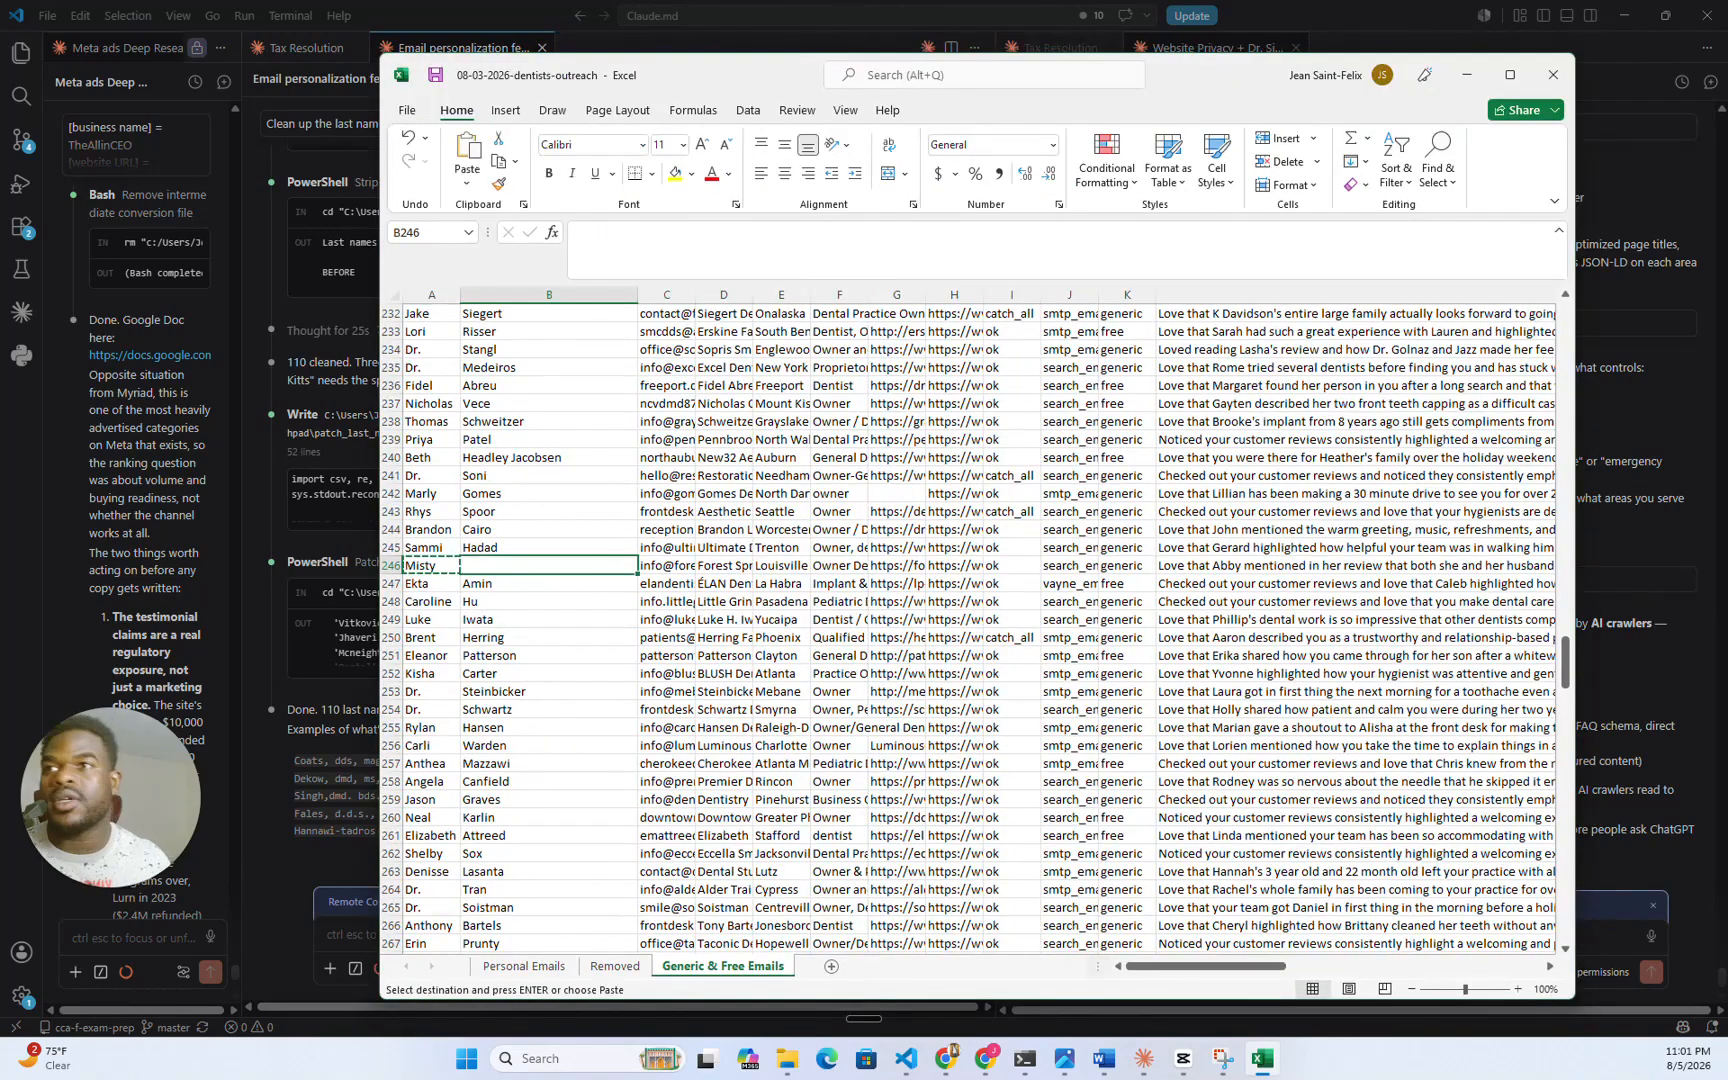
- Check the practice, city and job title details across row 246
key(Right)
key(Right)
key(Right)
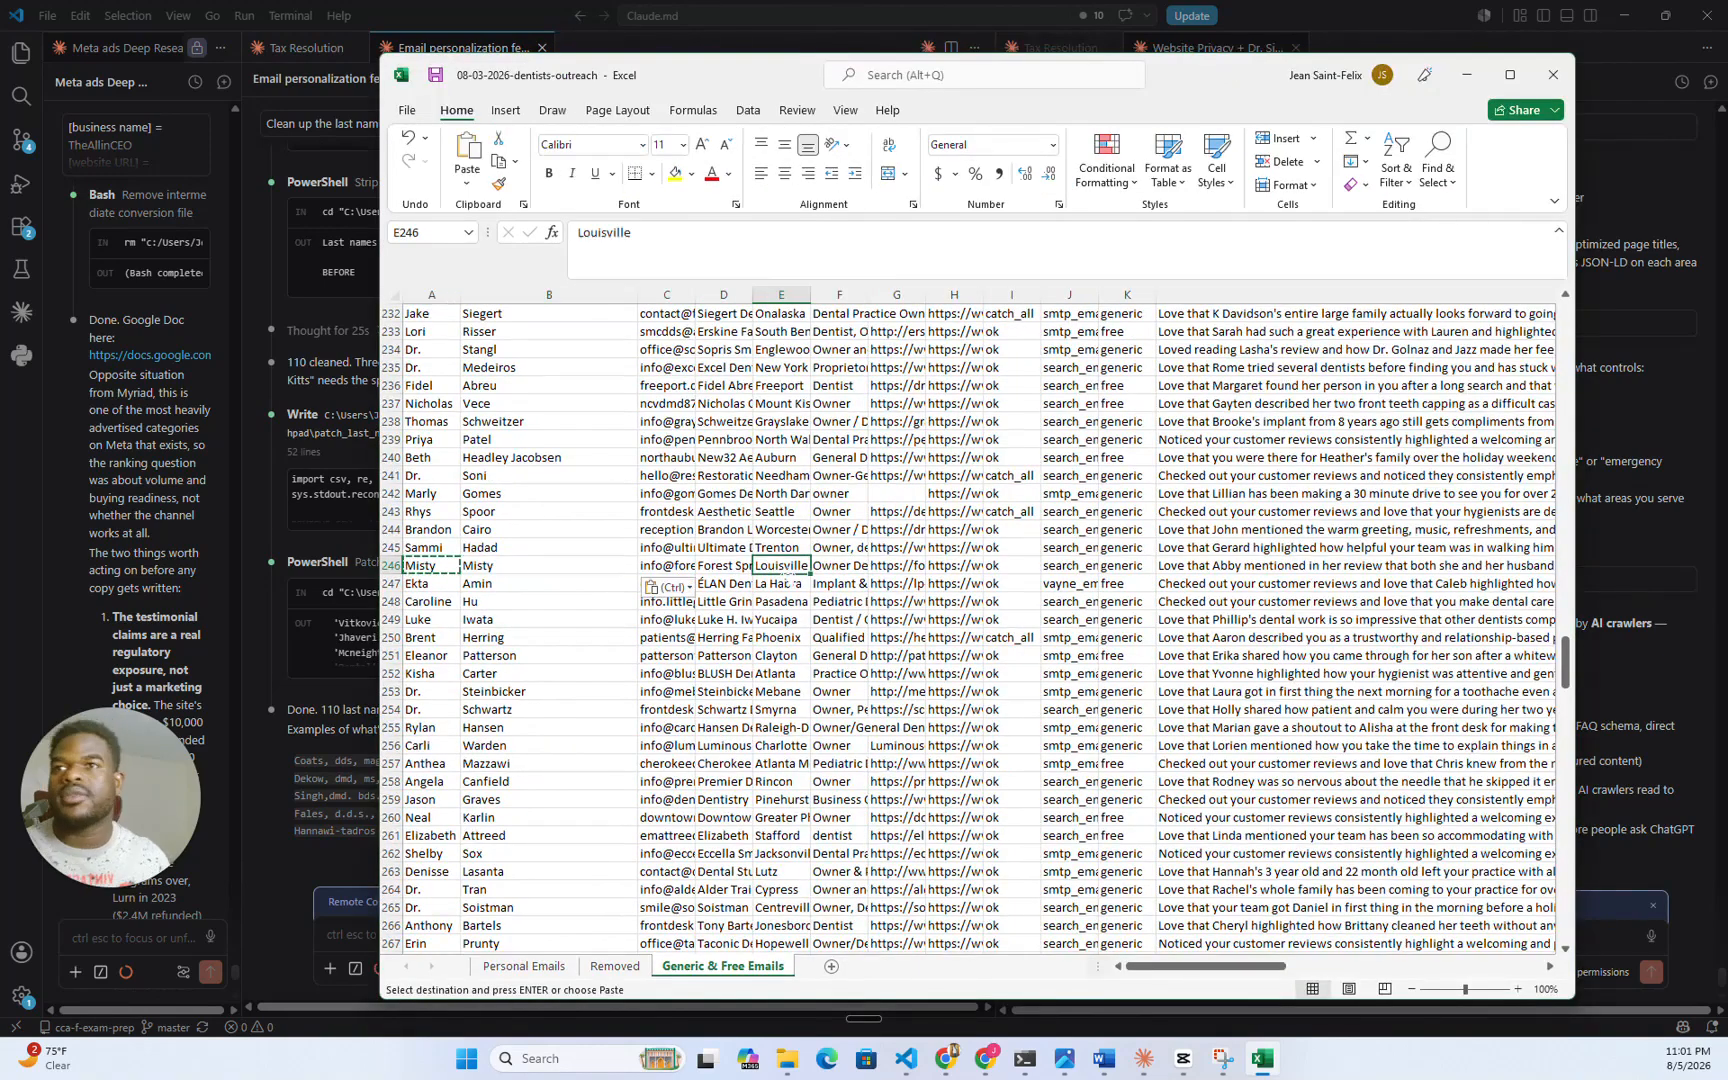
key(Right)
key(Left)
key(Left)
key(Right)
key(Right)
key(Left)
key(Home)
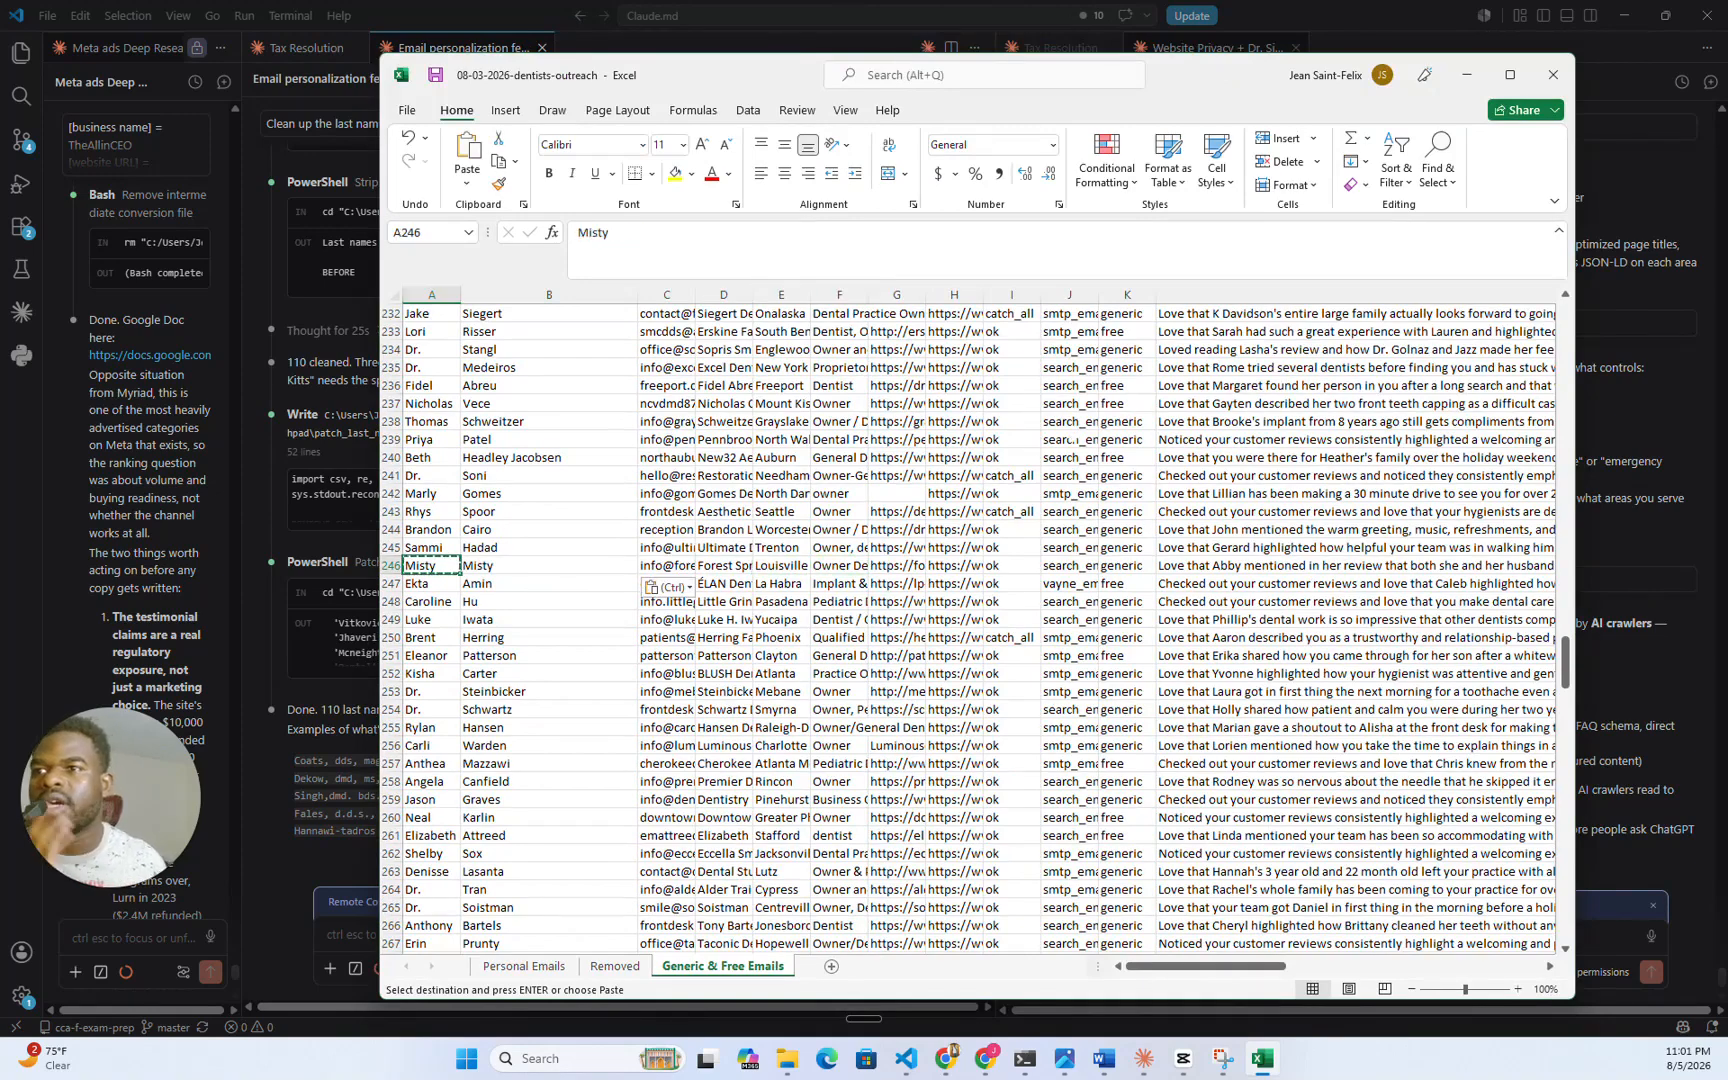
- Replace the single-letter last name in B313 with the contact's first name from A313
scroll(970, 630, down, 8)
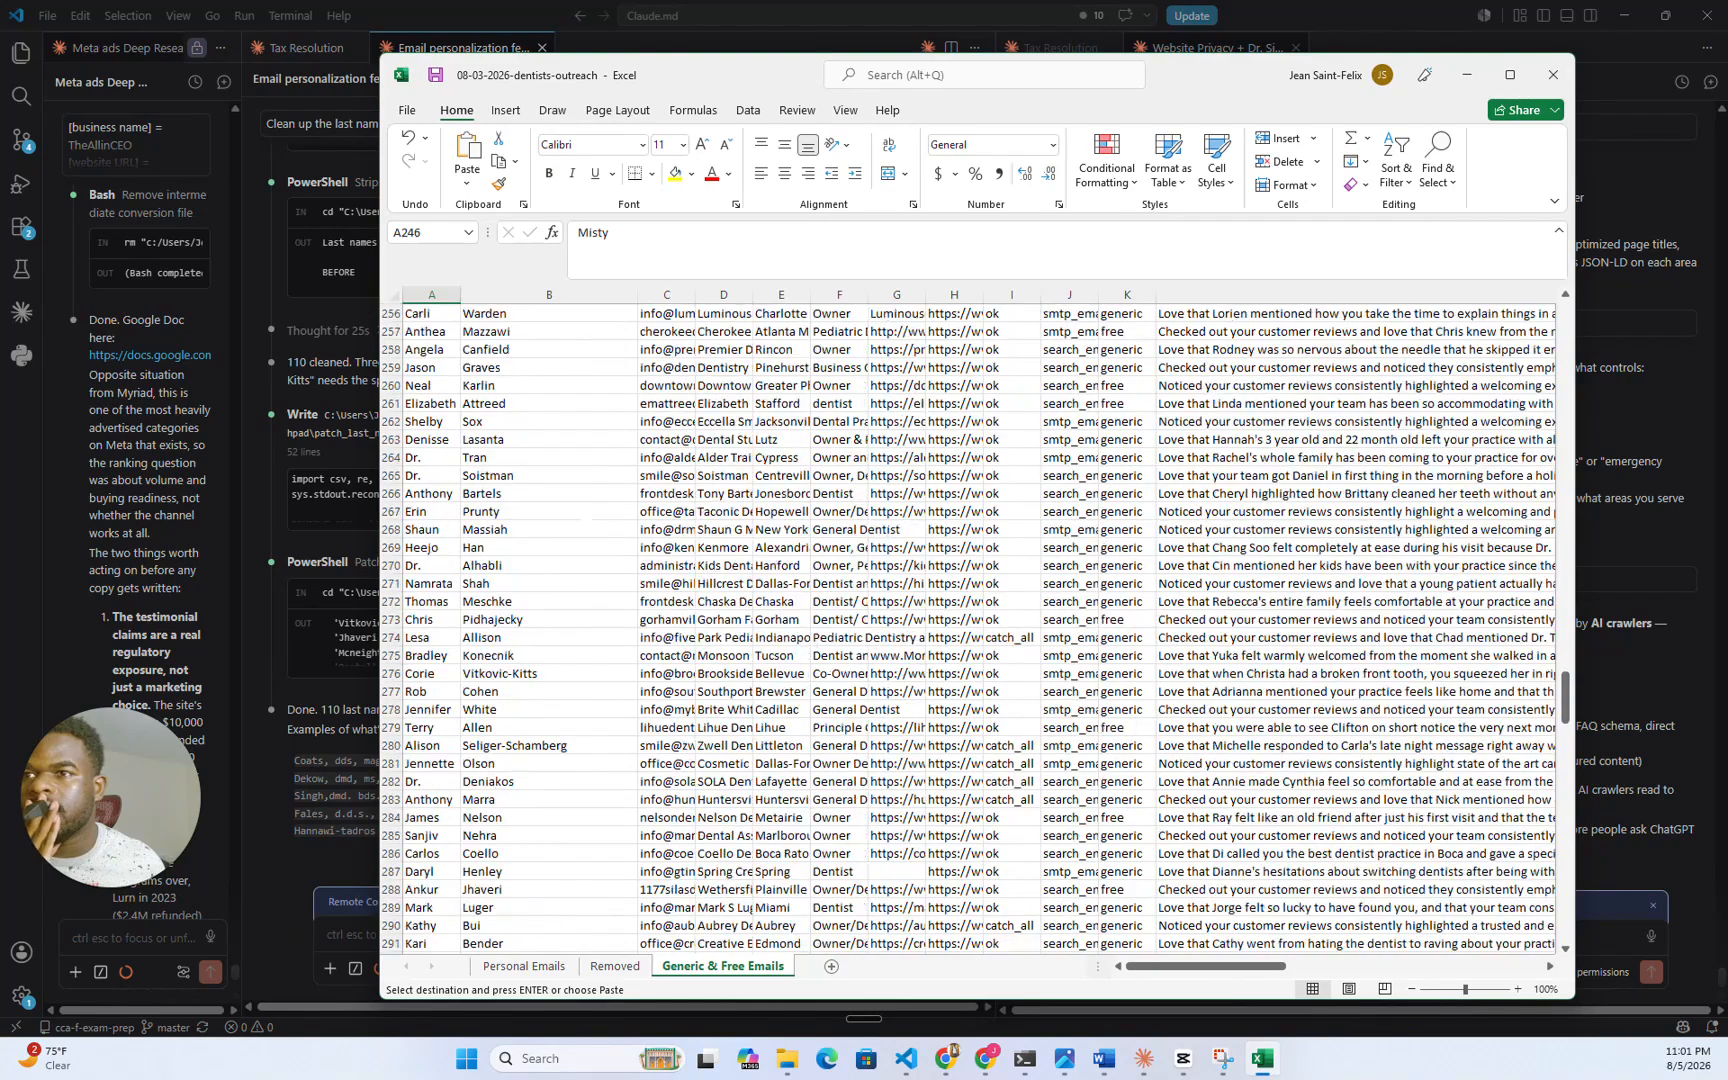
scroll(970, 630, down, 11)
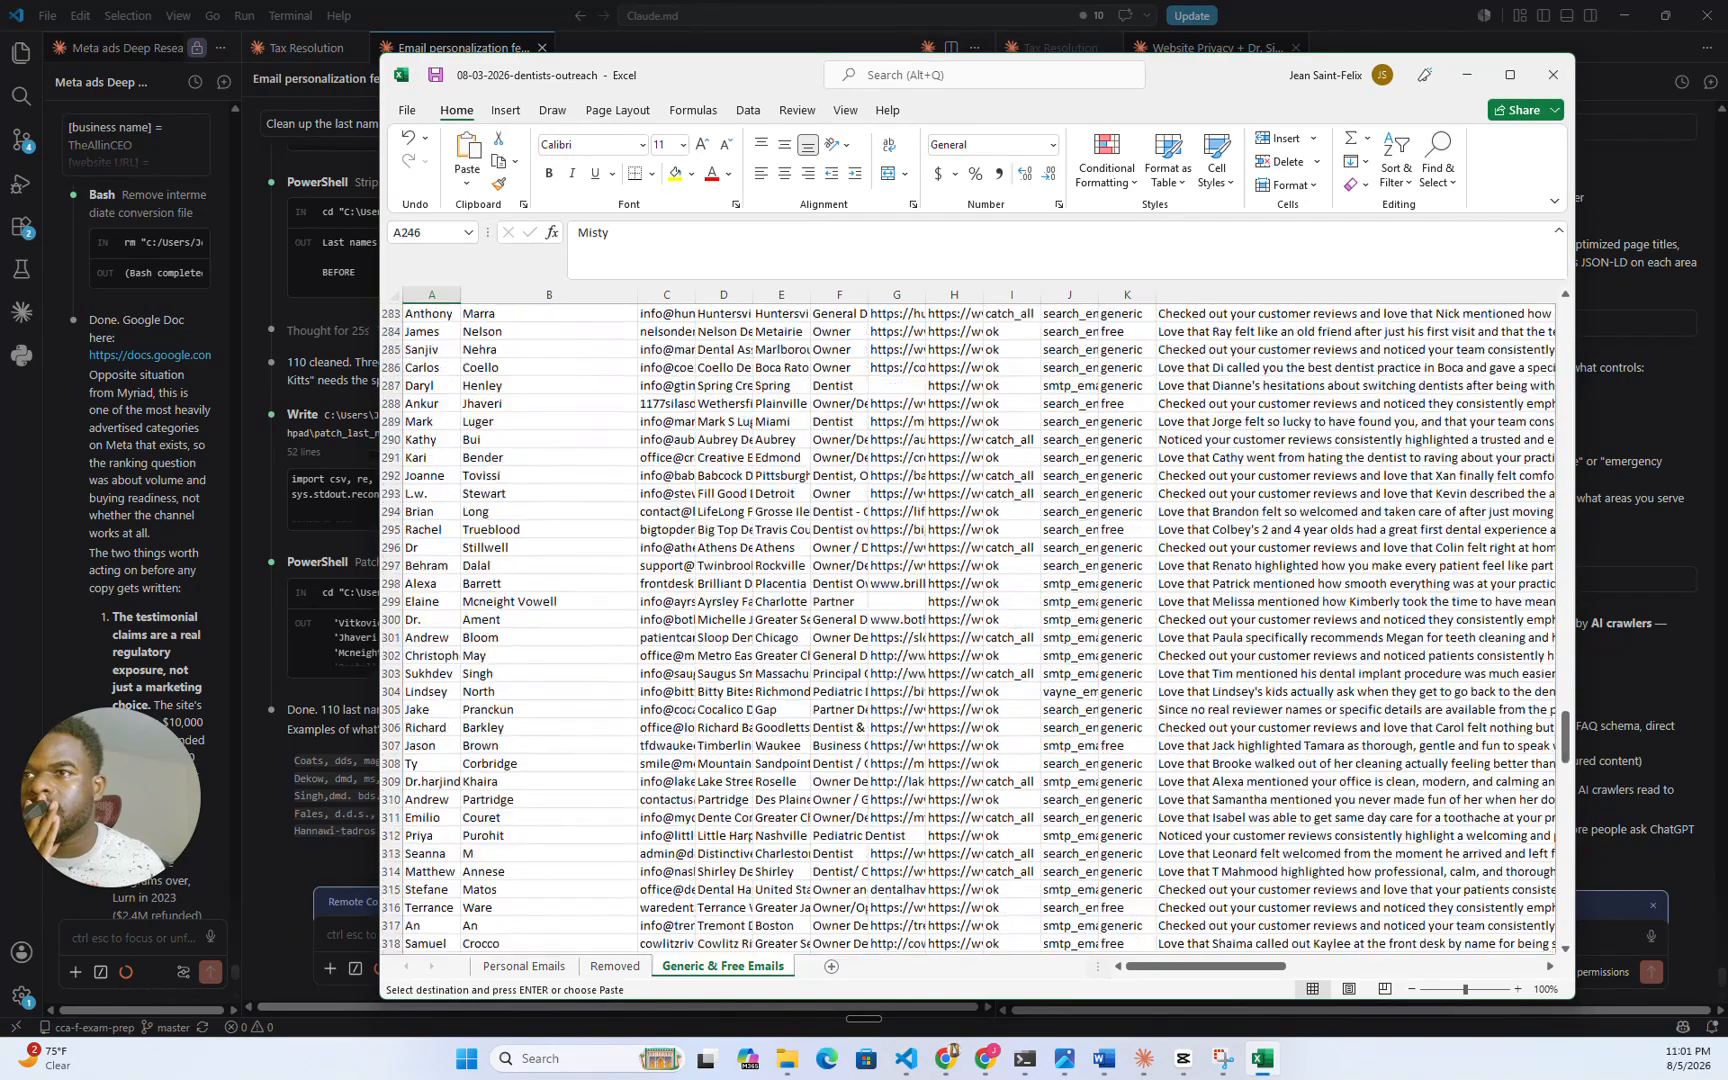
scroll(970, 630, down, 5)
click(548, 458)
scroll(970, 630, up, 3)
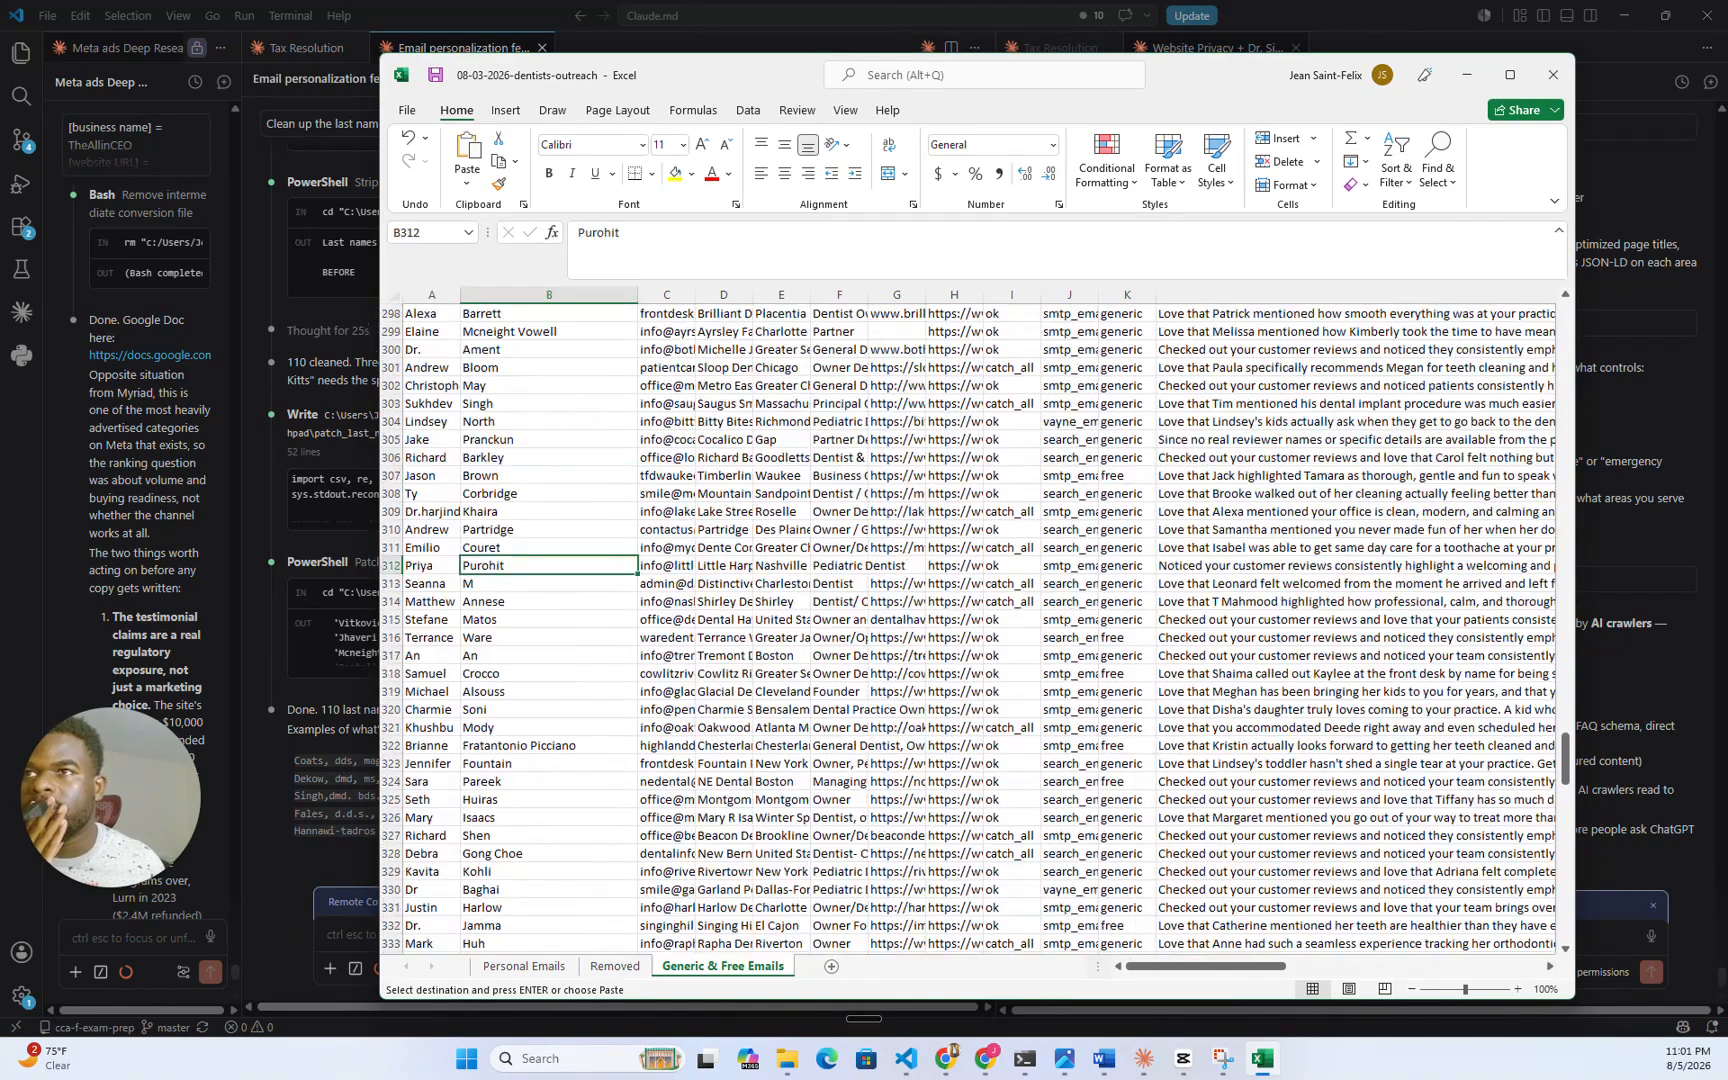
click(431, 637)
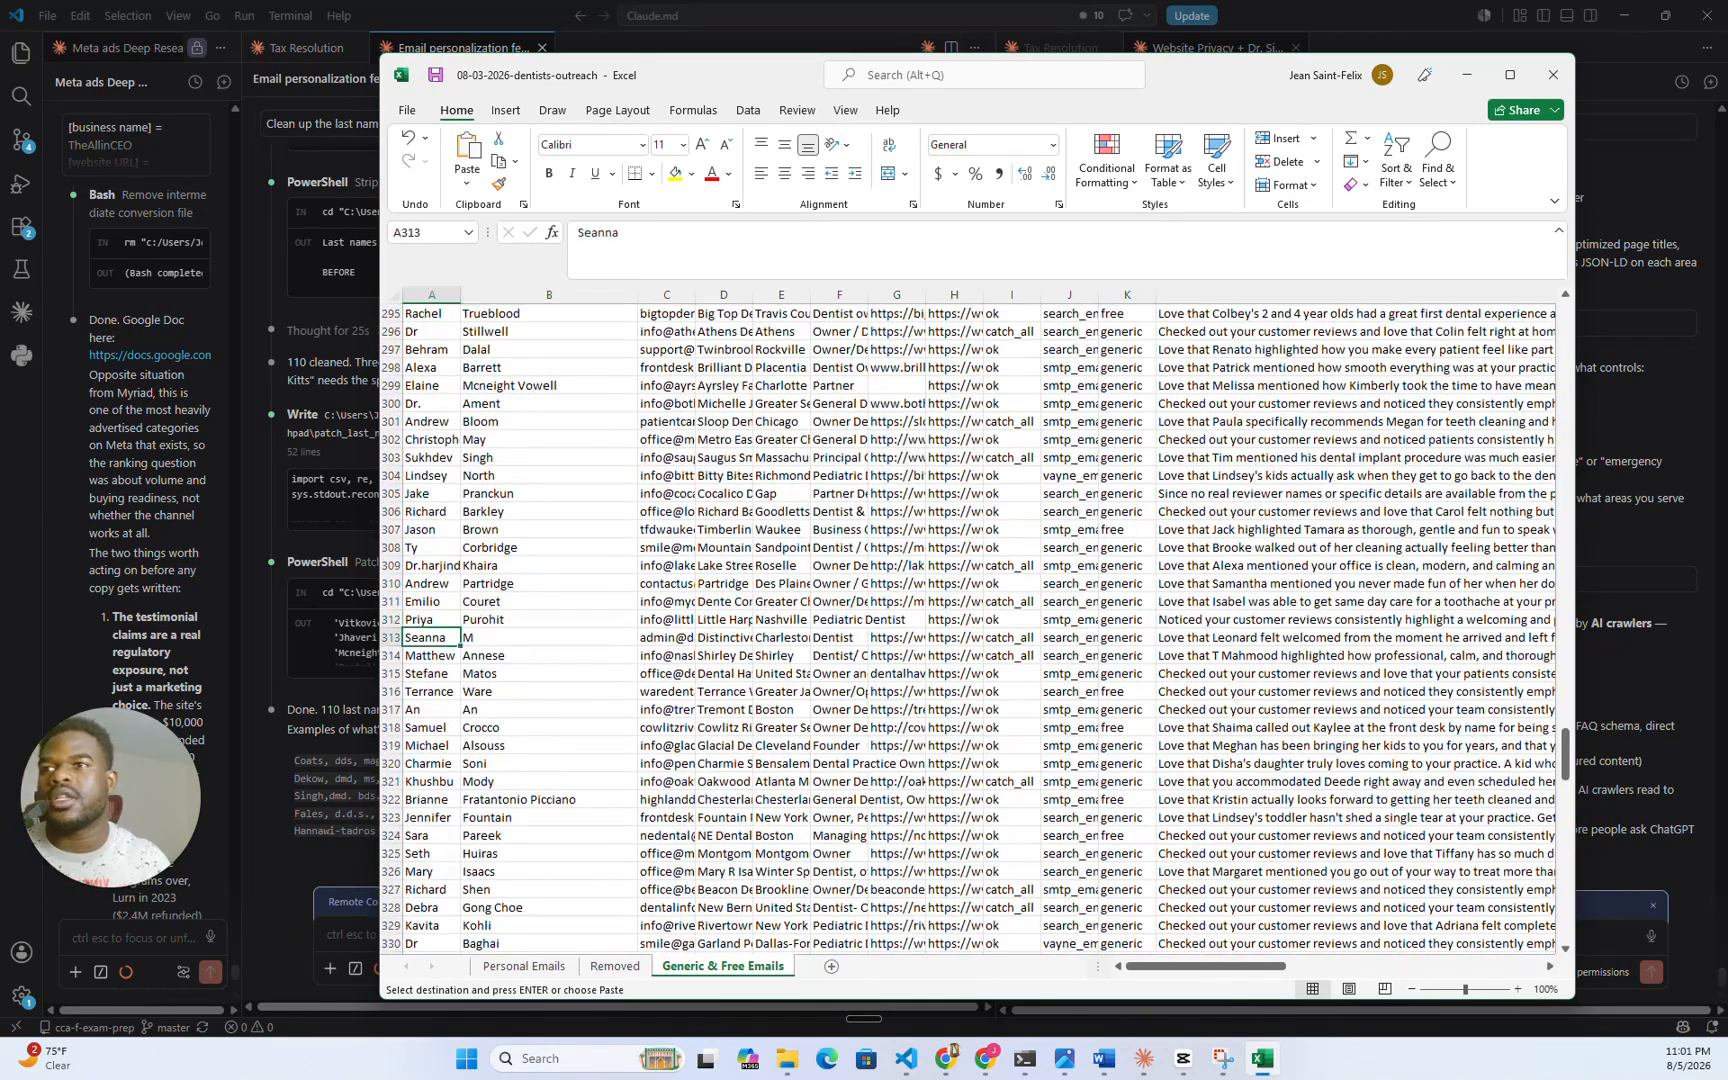
key(Right)
key(ctrl+v)
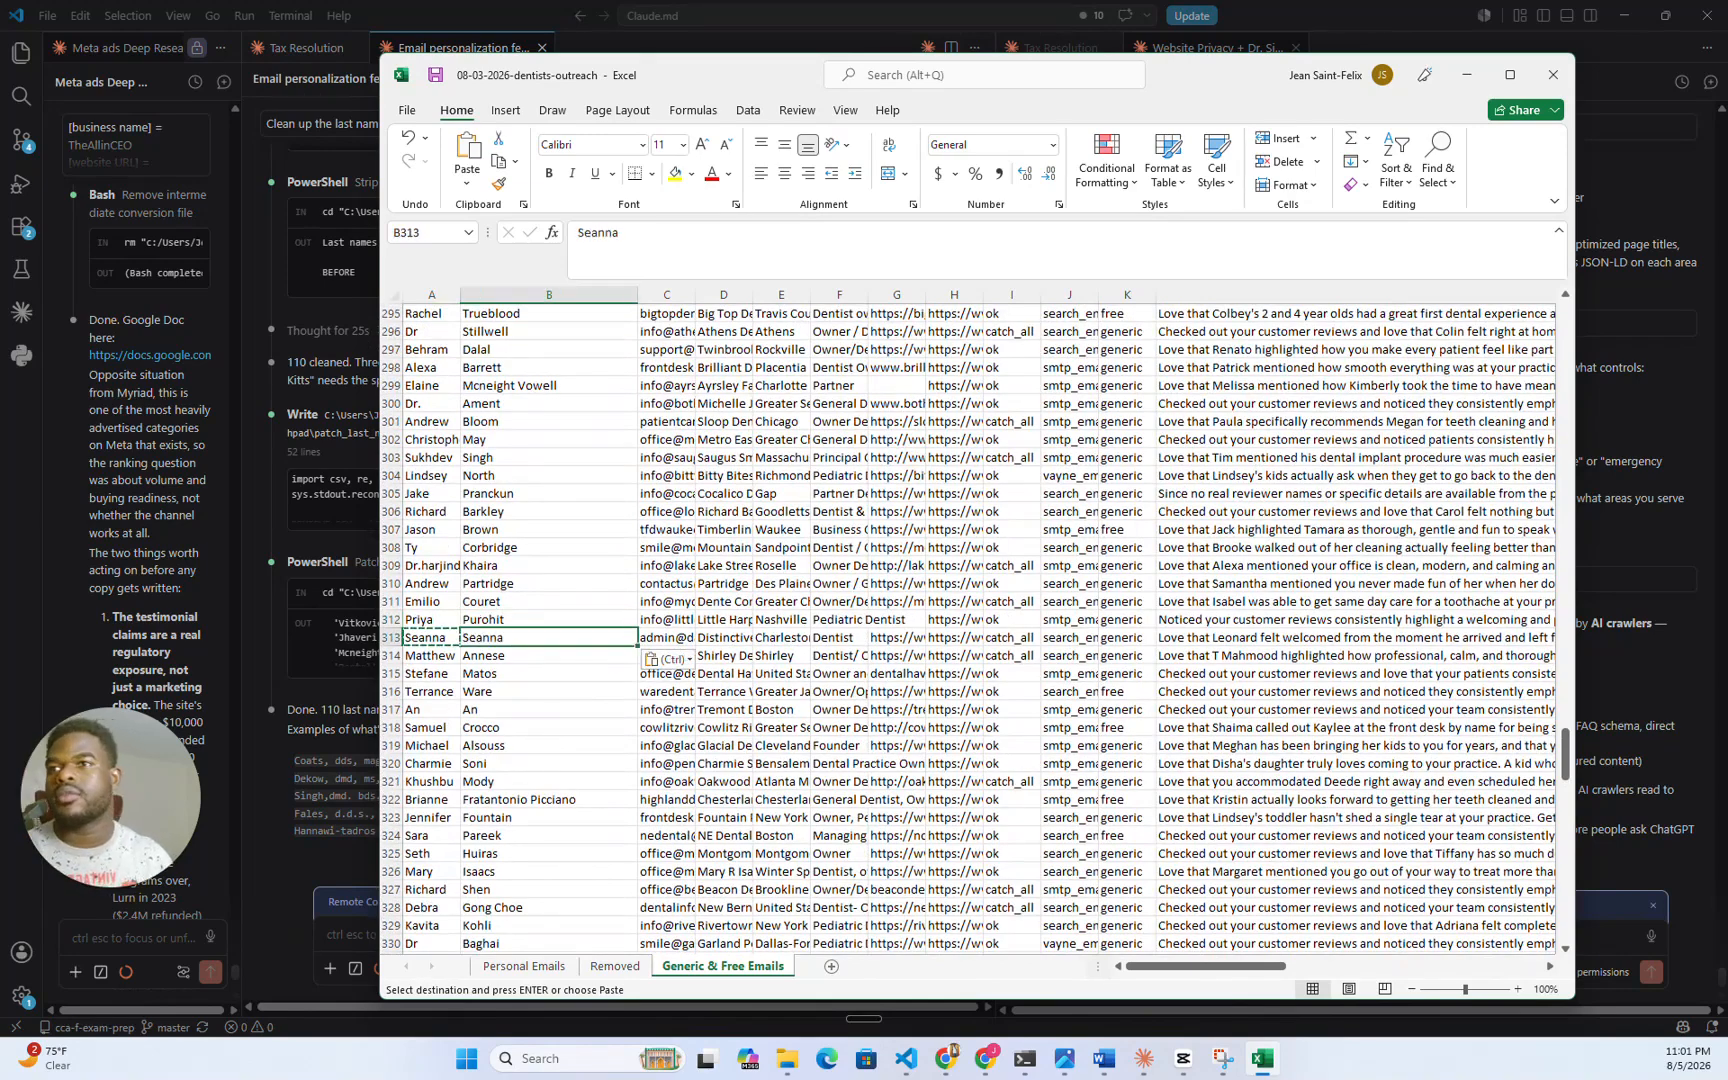
- Check the last name in B317 and the rows below it for missing, single-letter or uncleaned entries
key(Escape)
key(Down)
key(Down)
key(Down)
key(Down)
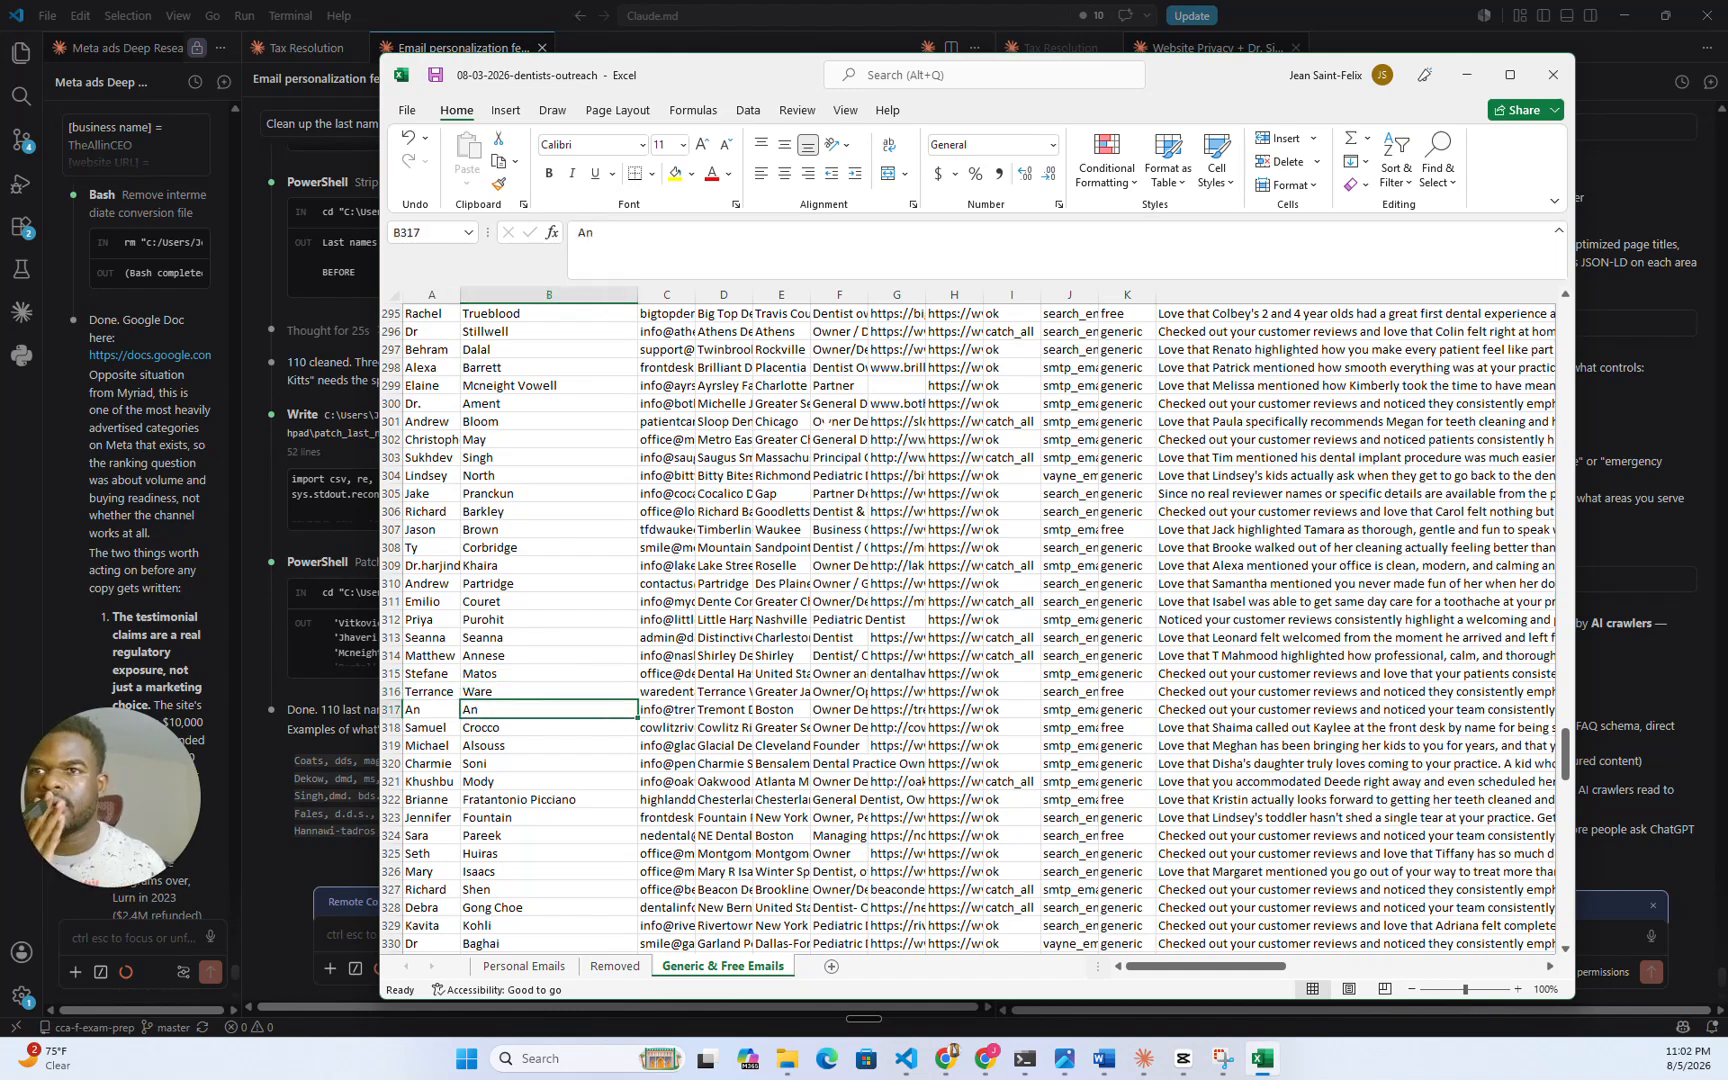
scroll(969, 630, down, 2)
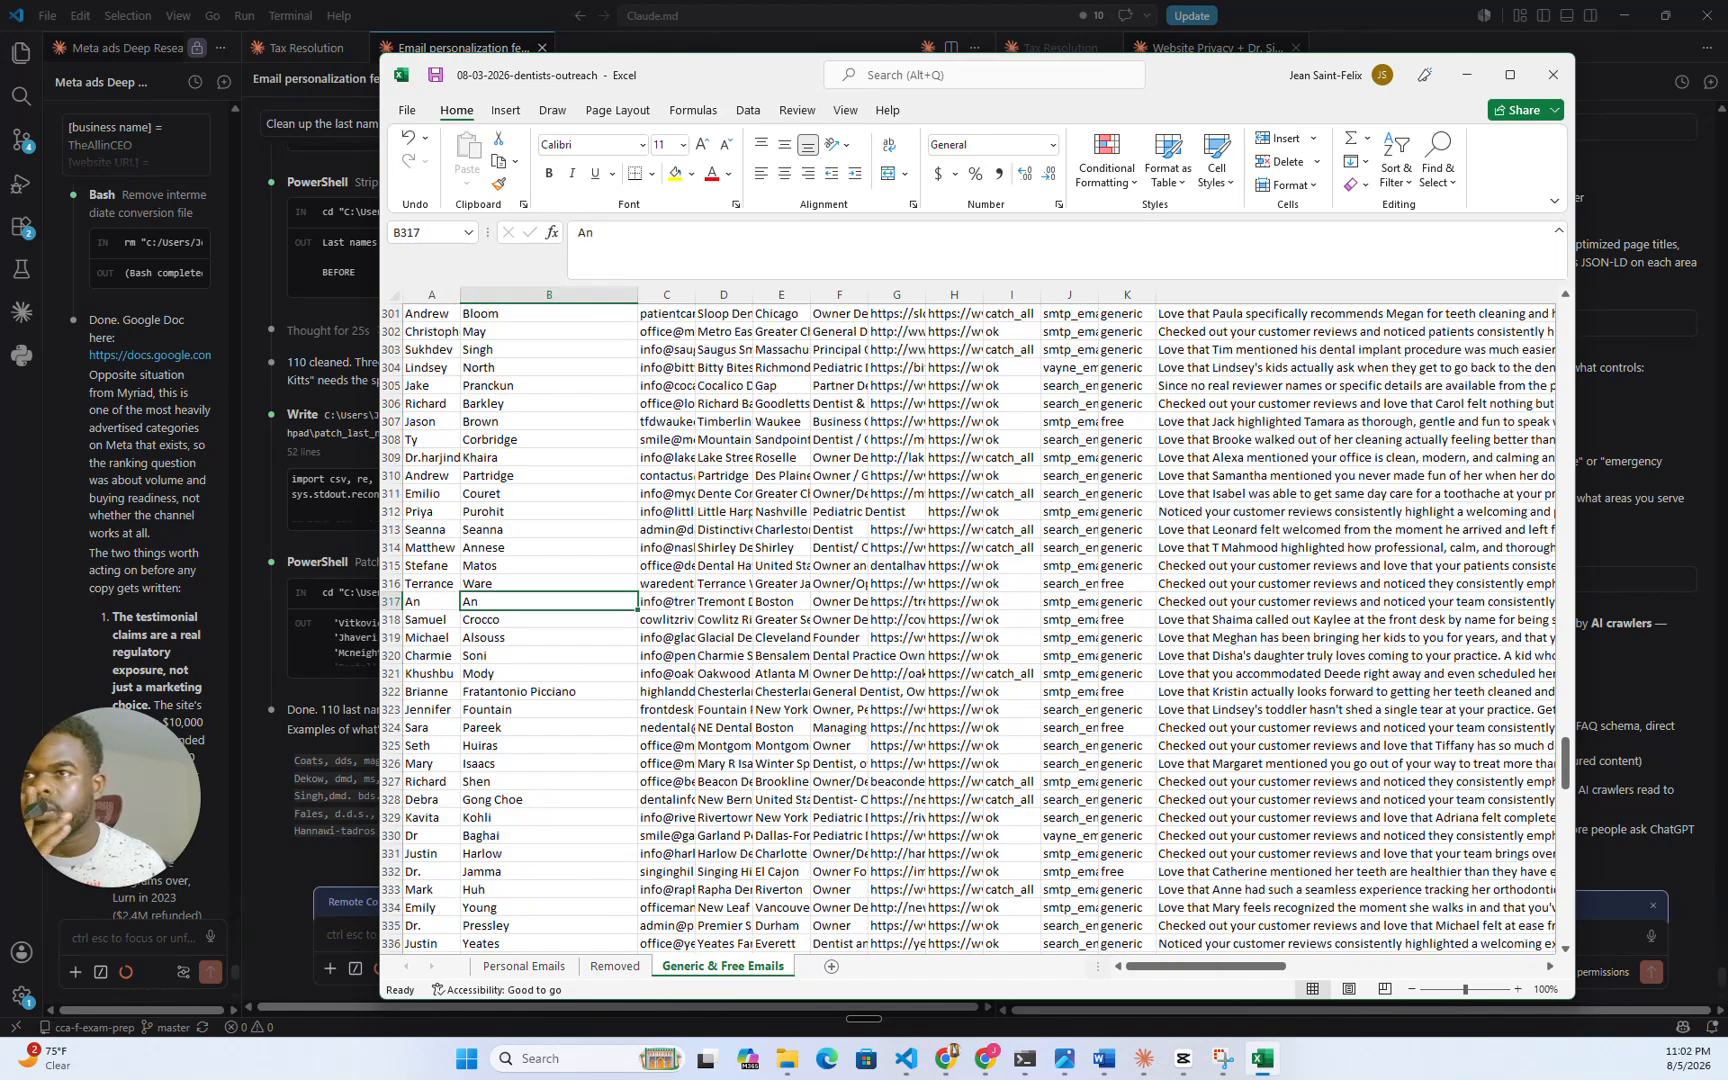
scroll(969, 630, down, 5)
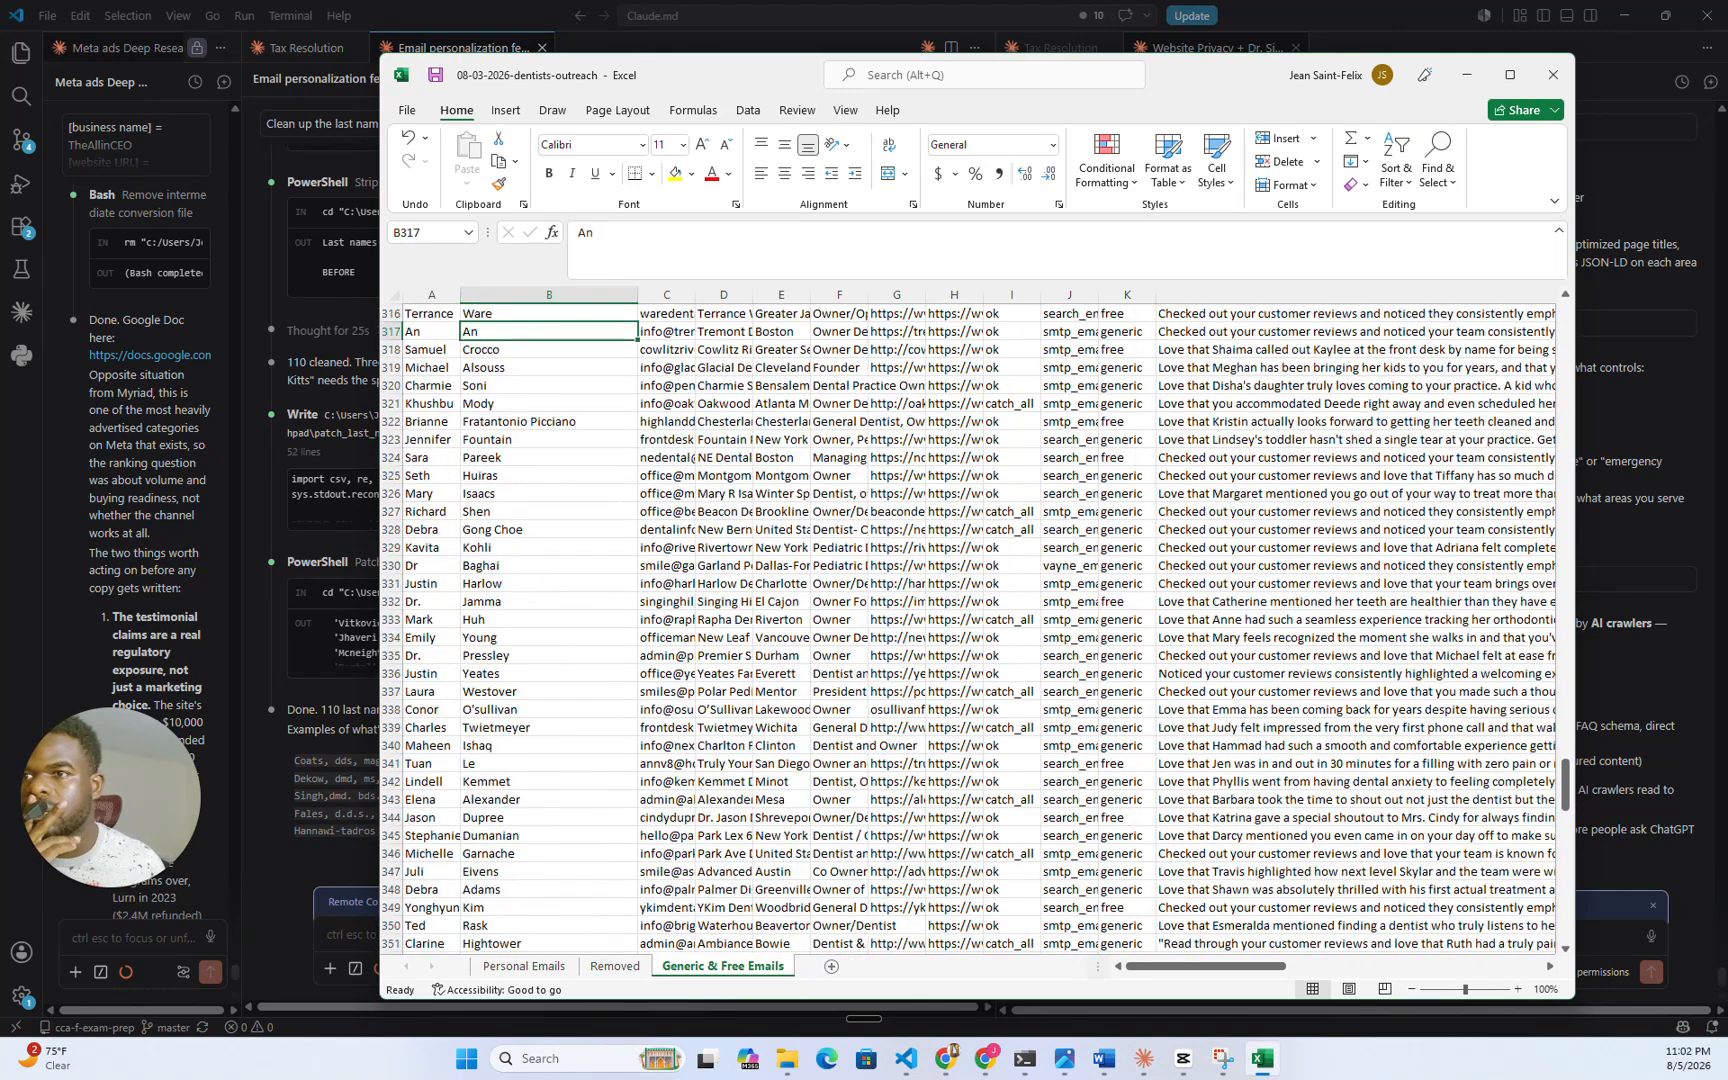
scroll(969, 630, down, 4)
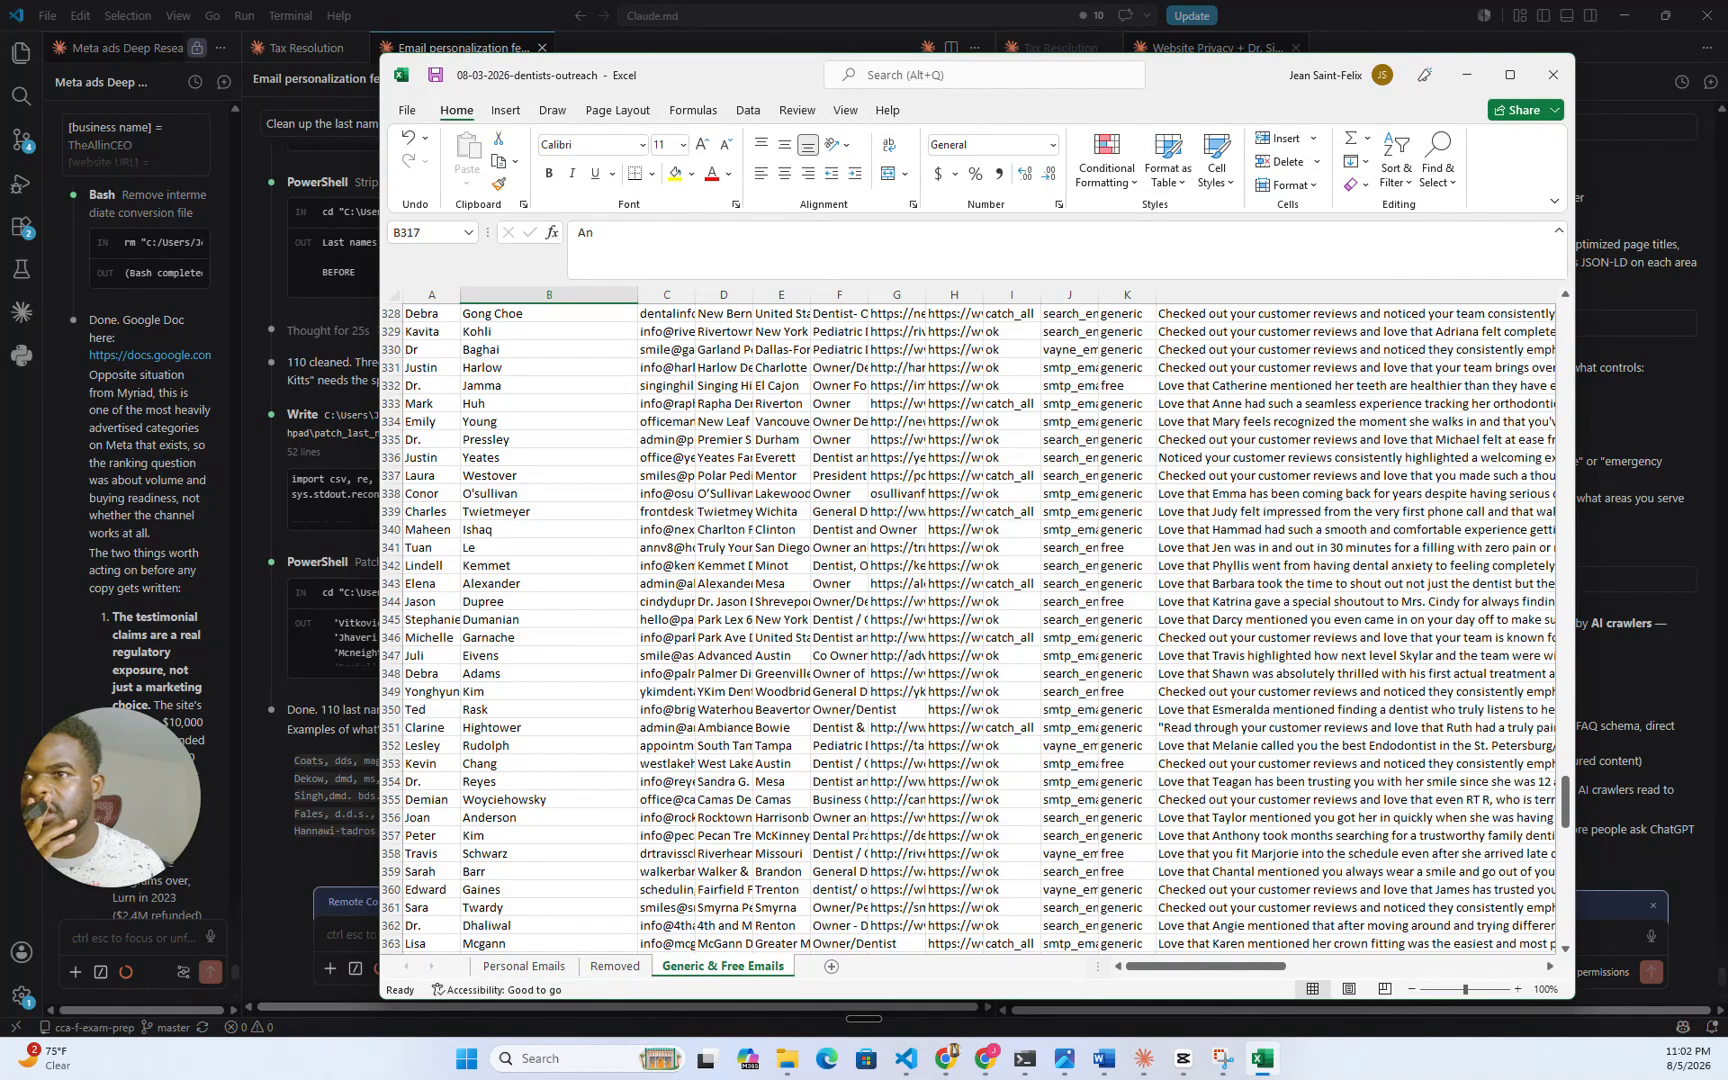
- Set the last name in B364 to the contact's first name from A364
scroll(969, 630, down, 5)
drag(431, 673, 431, 691)
click(431, 691)
key(ctrl+c)
click(548, 691)
key(ctrl+v)
- Check the email, practice, city, job title and website details in row 388, where the last name is blank
scroll(969, 630, down, 6)
click(431, 799)
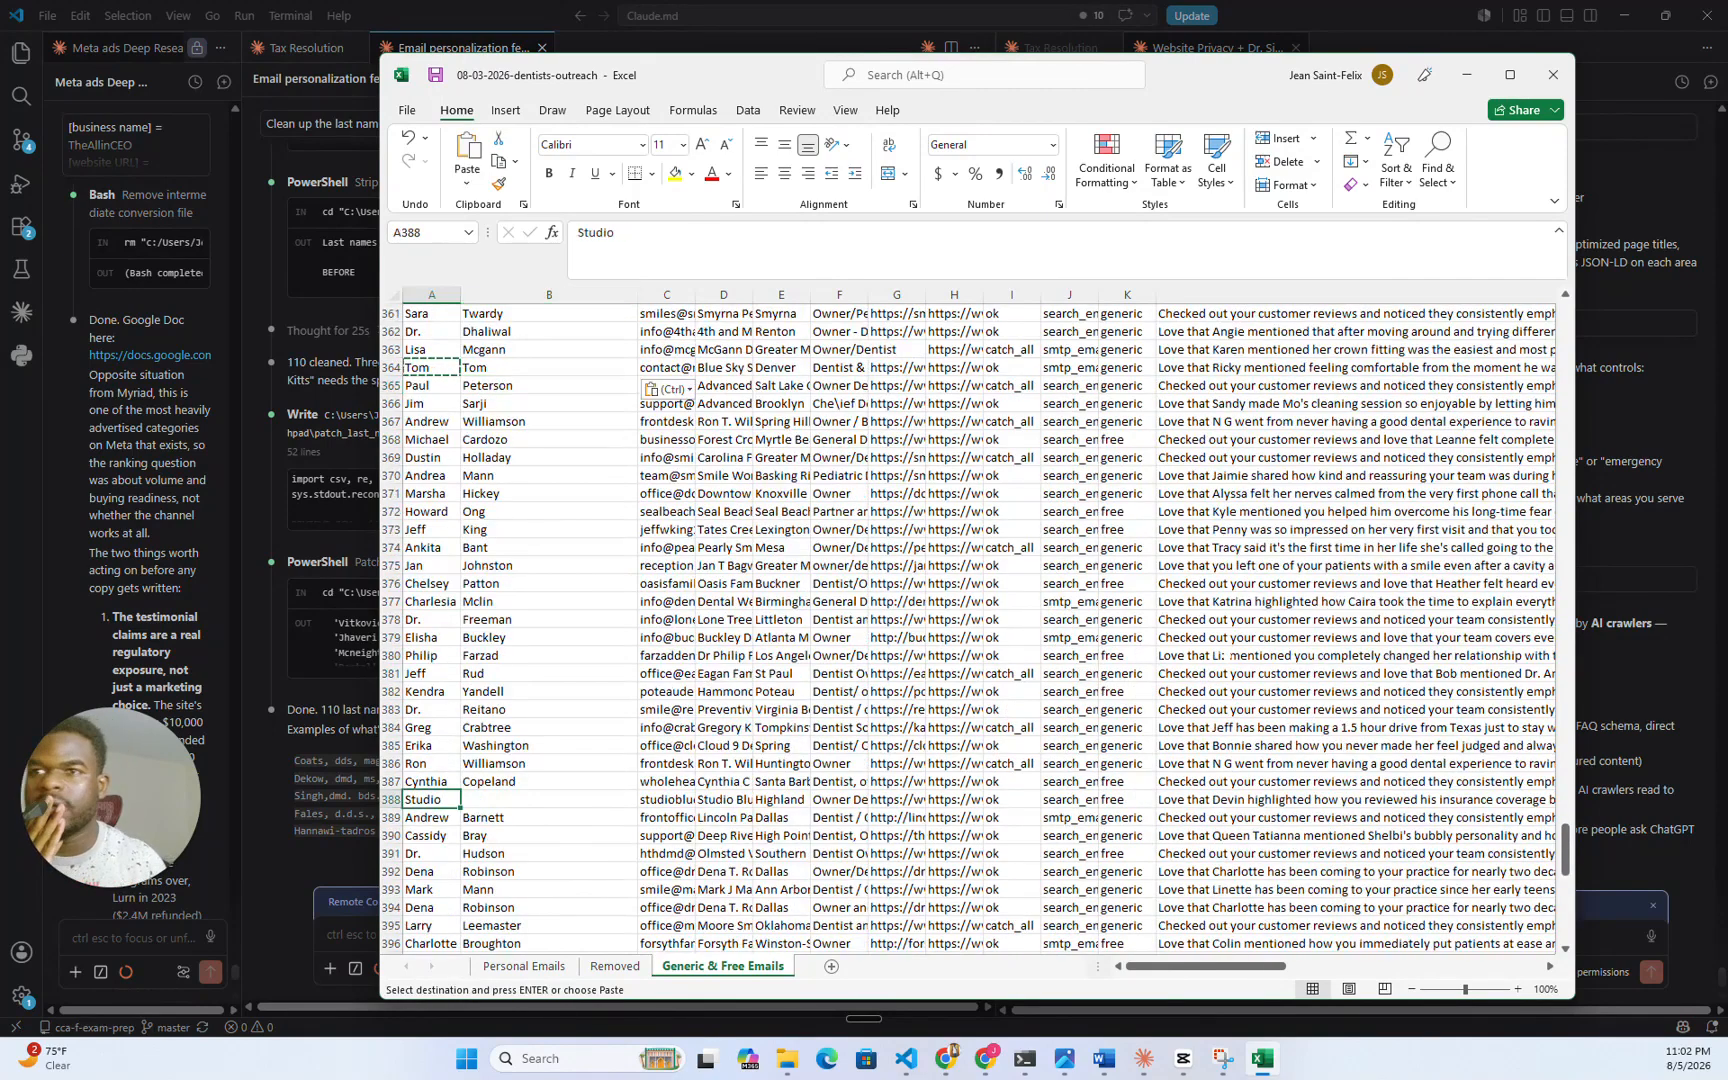
key(Right)
key(Right)
key(Right)
key(Right)
key(Right)
key(Left)
key(Right)
key(Right)
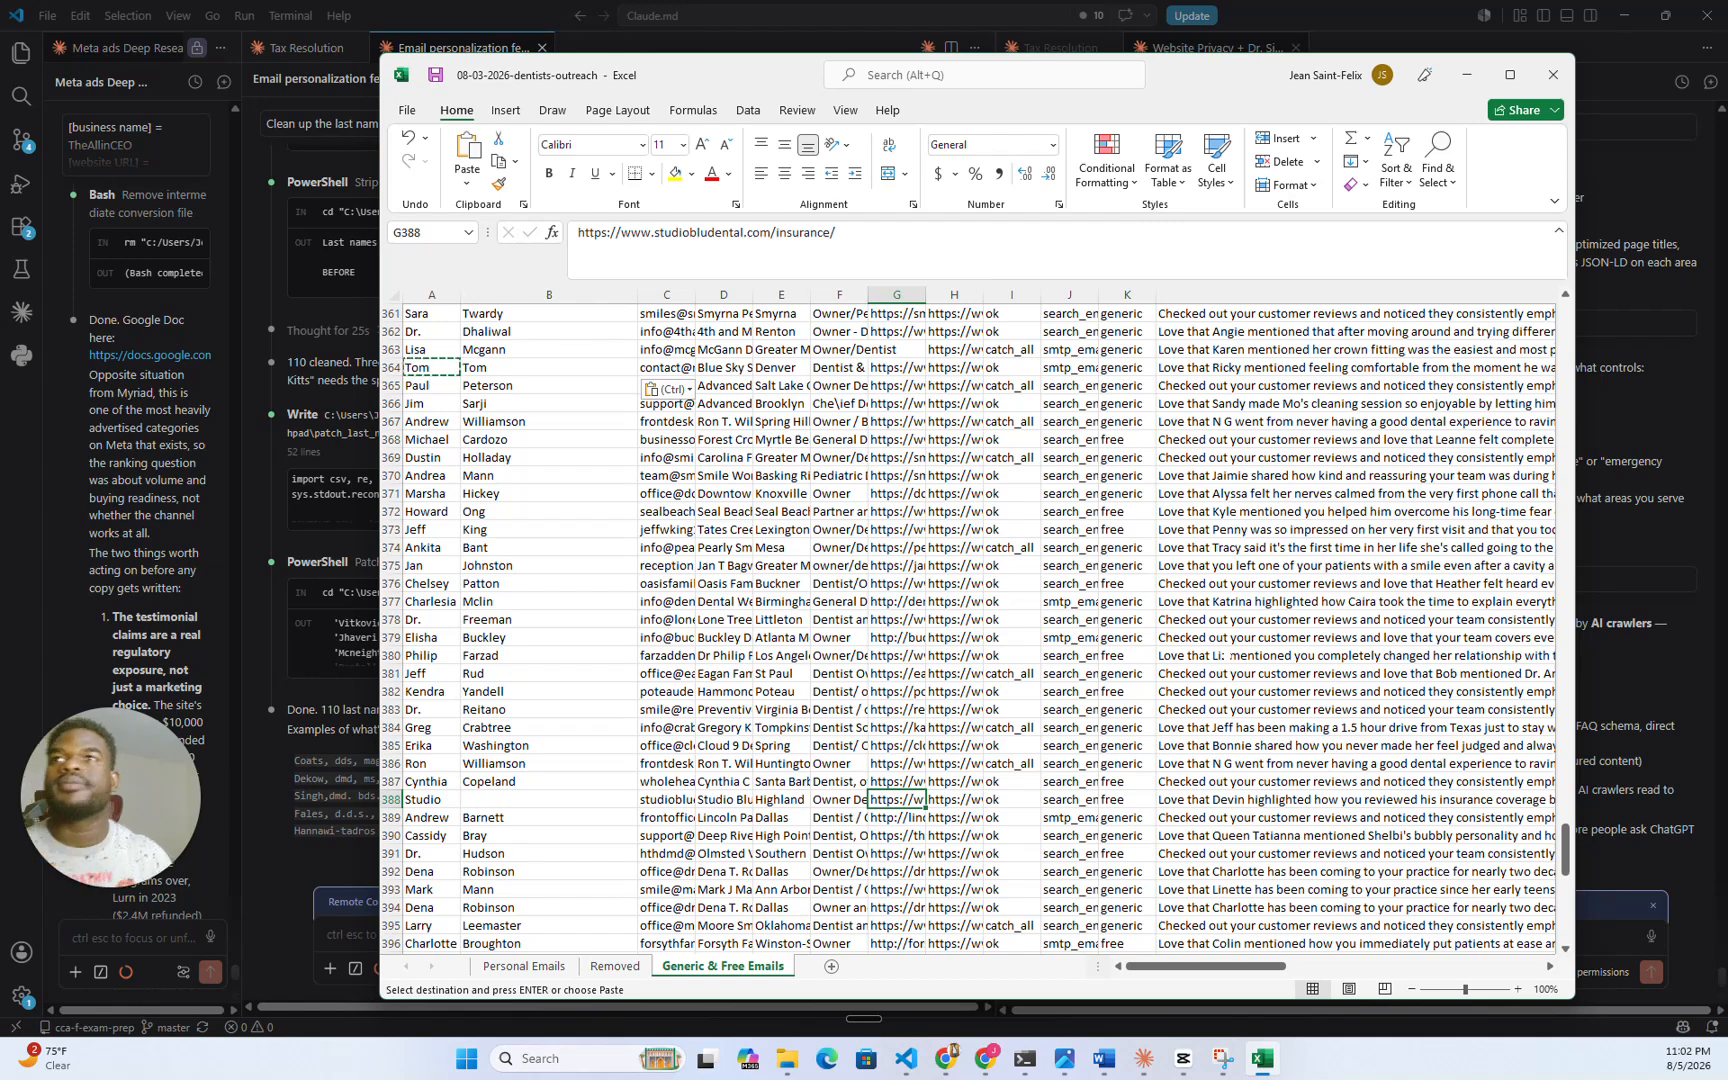
- Turn the website address in G388 into a hyperlink and open it in the browser
key(F2)
key(Return)
key(Up)
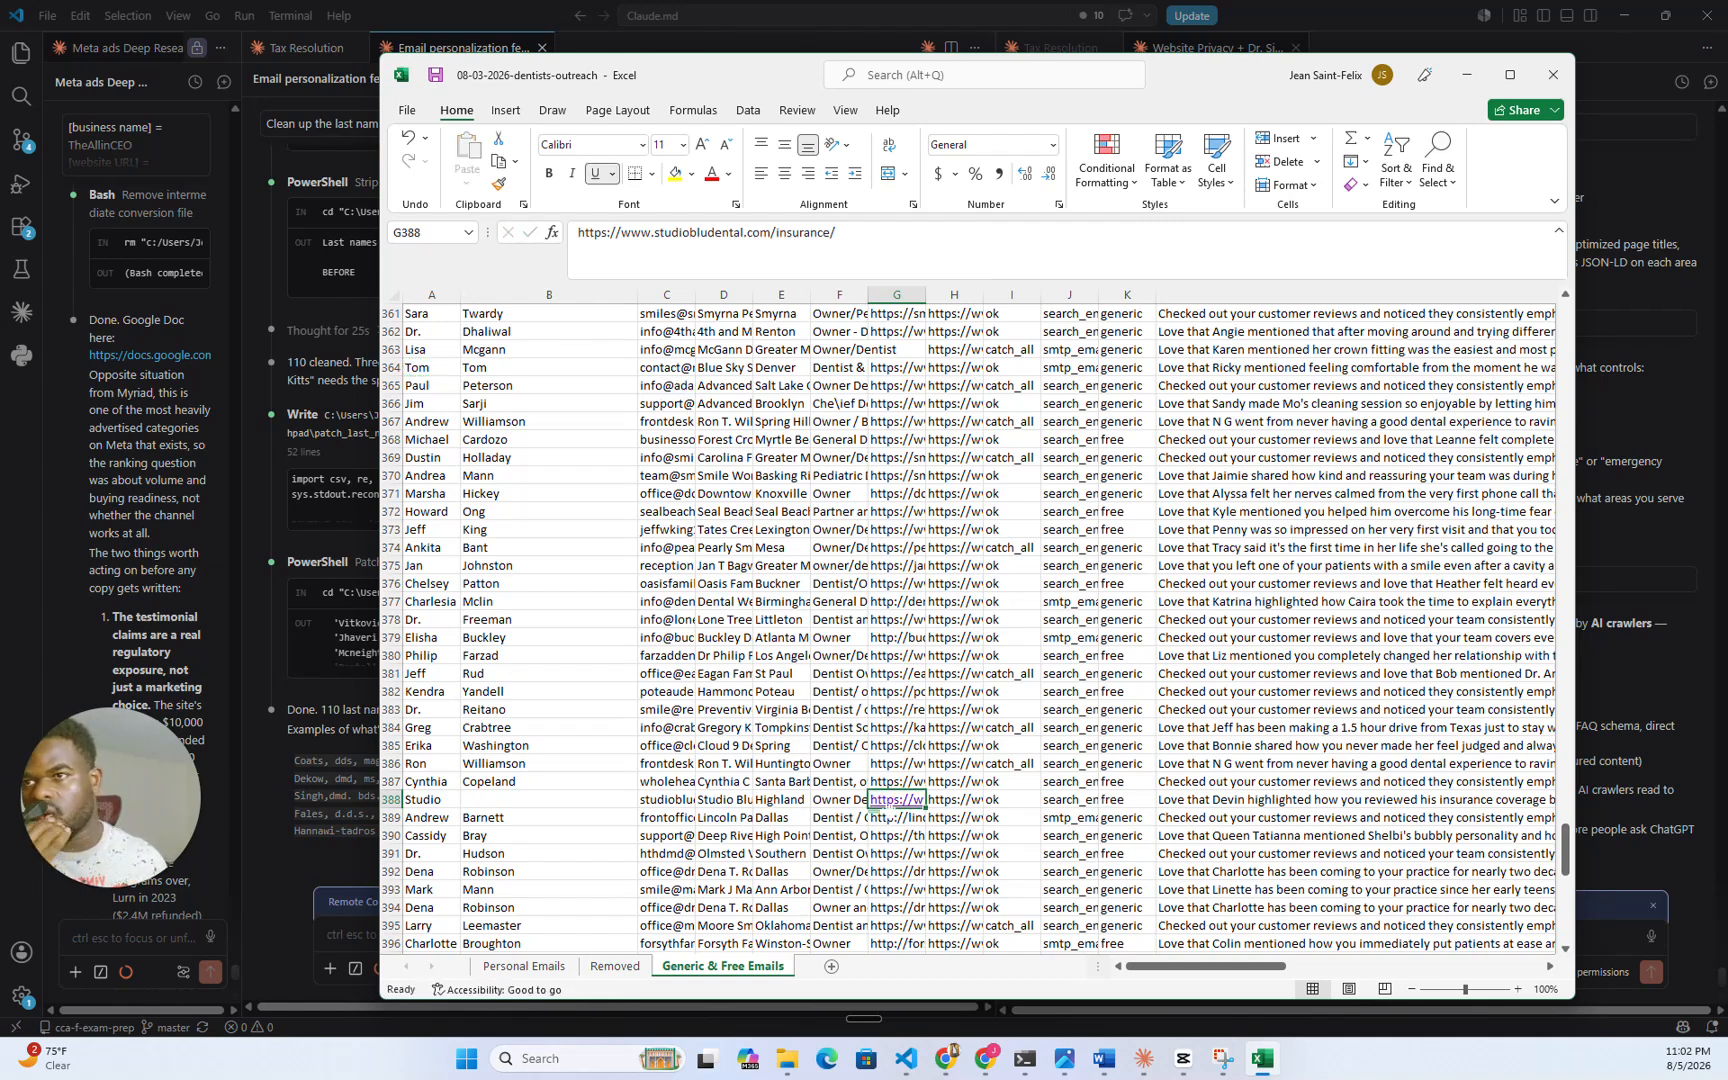
click(884, 807)
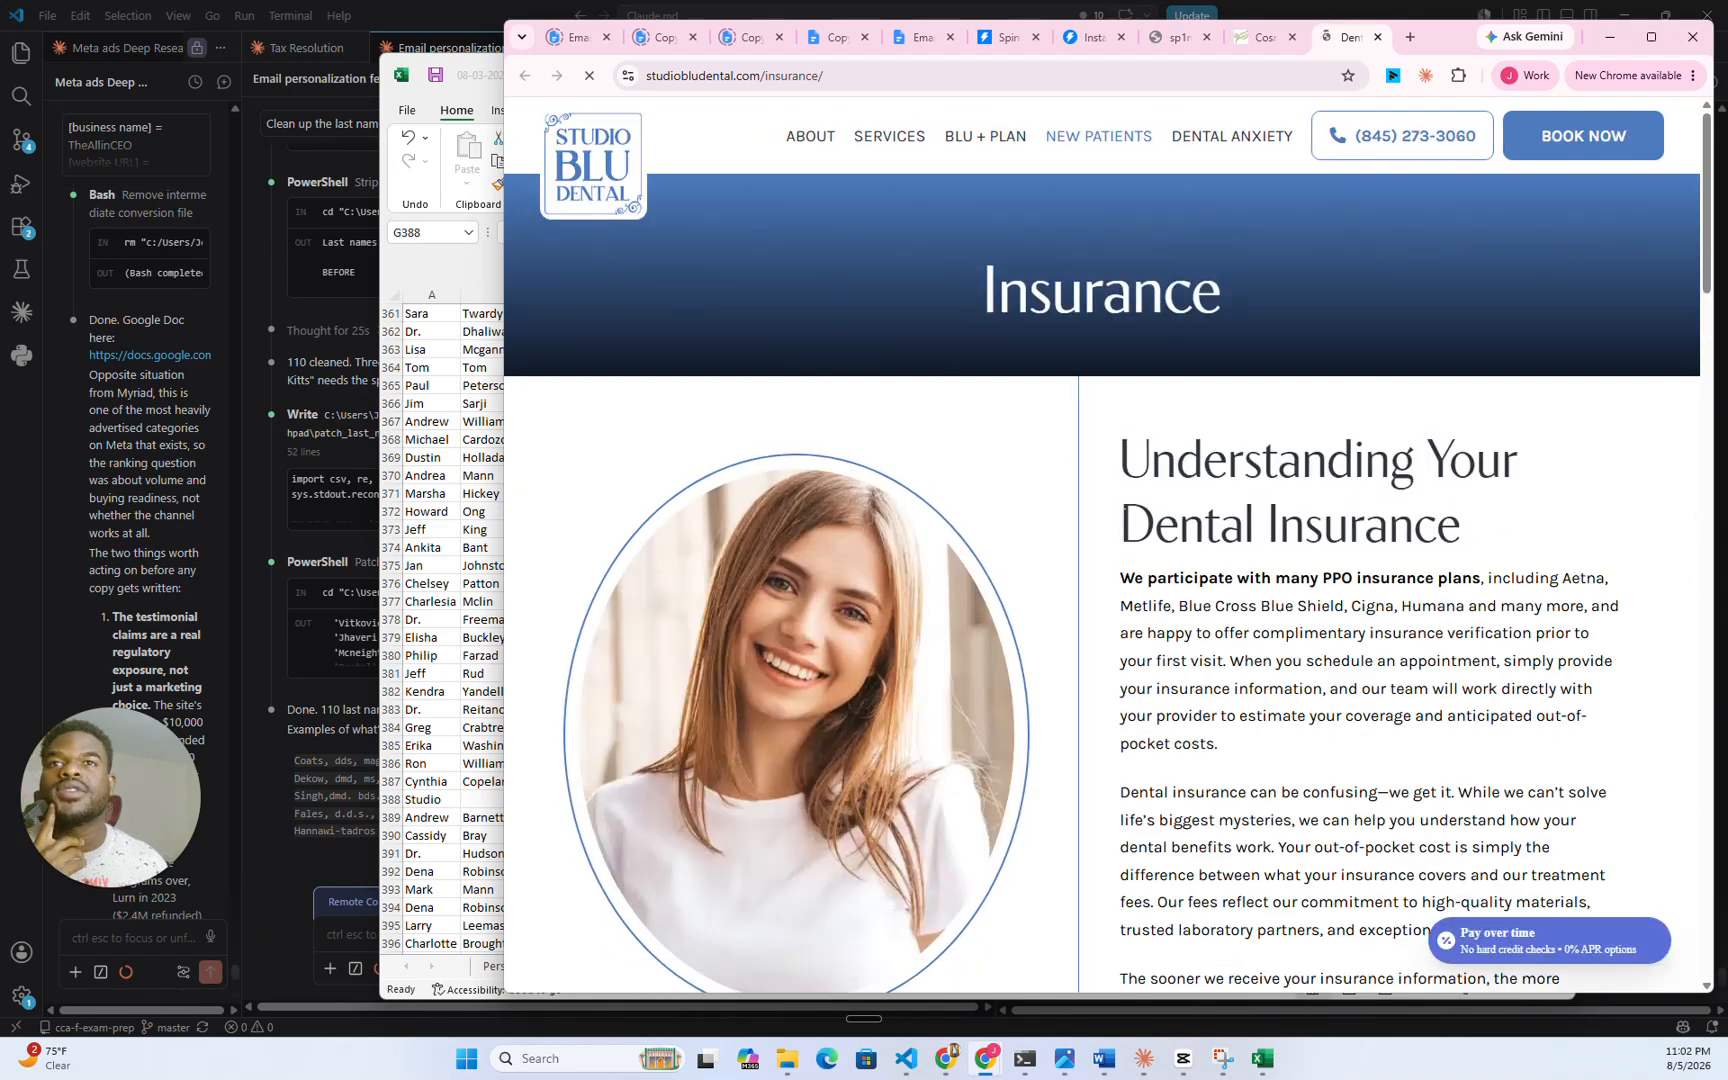
- Look through the Studio Blu Dental home page for the owner dentist's name
click(618, 158)
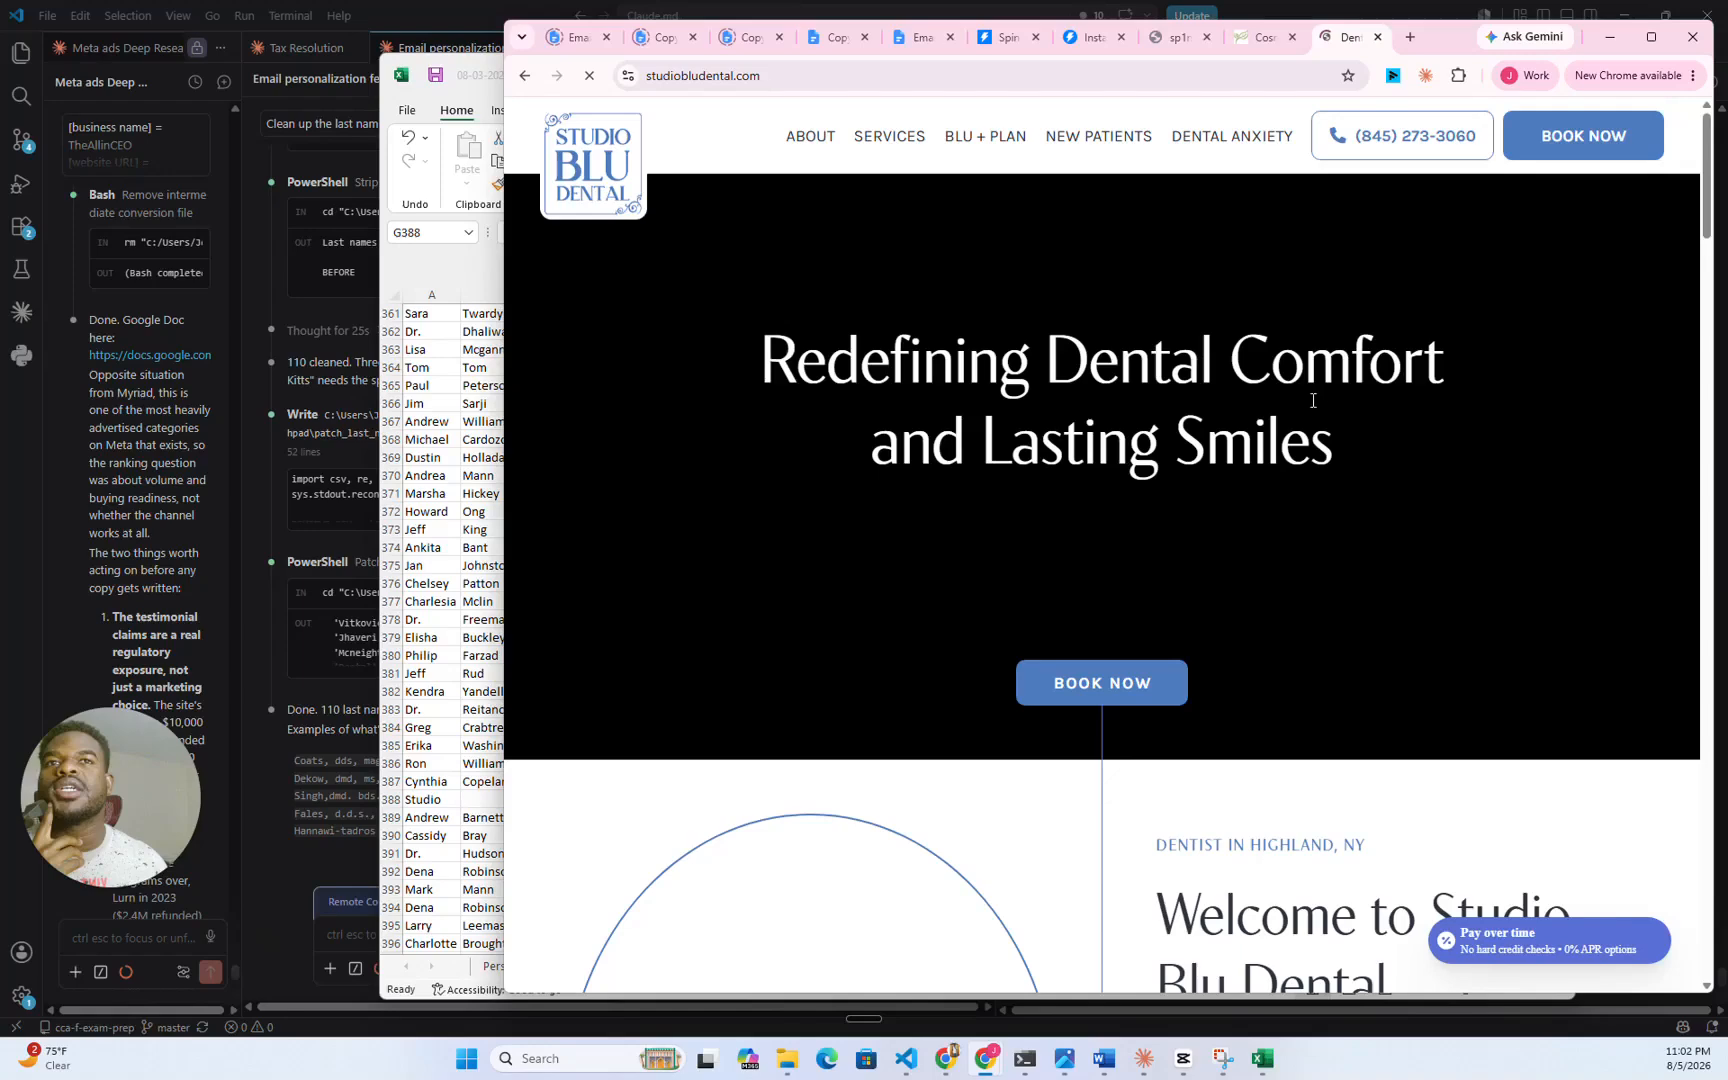
scroll(997, 415, down, 5)
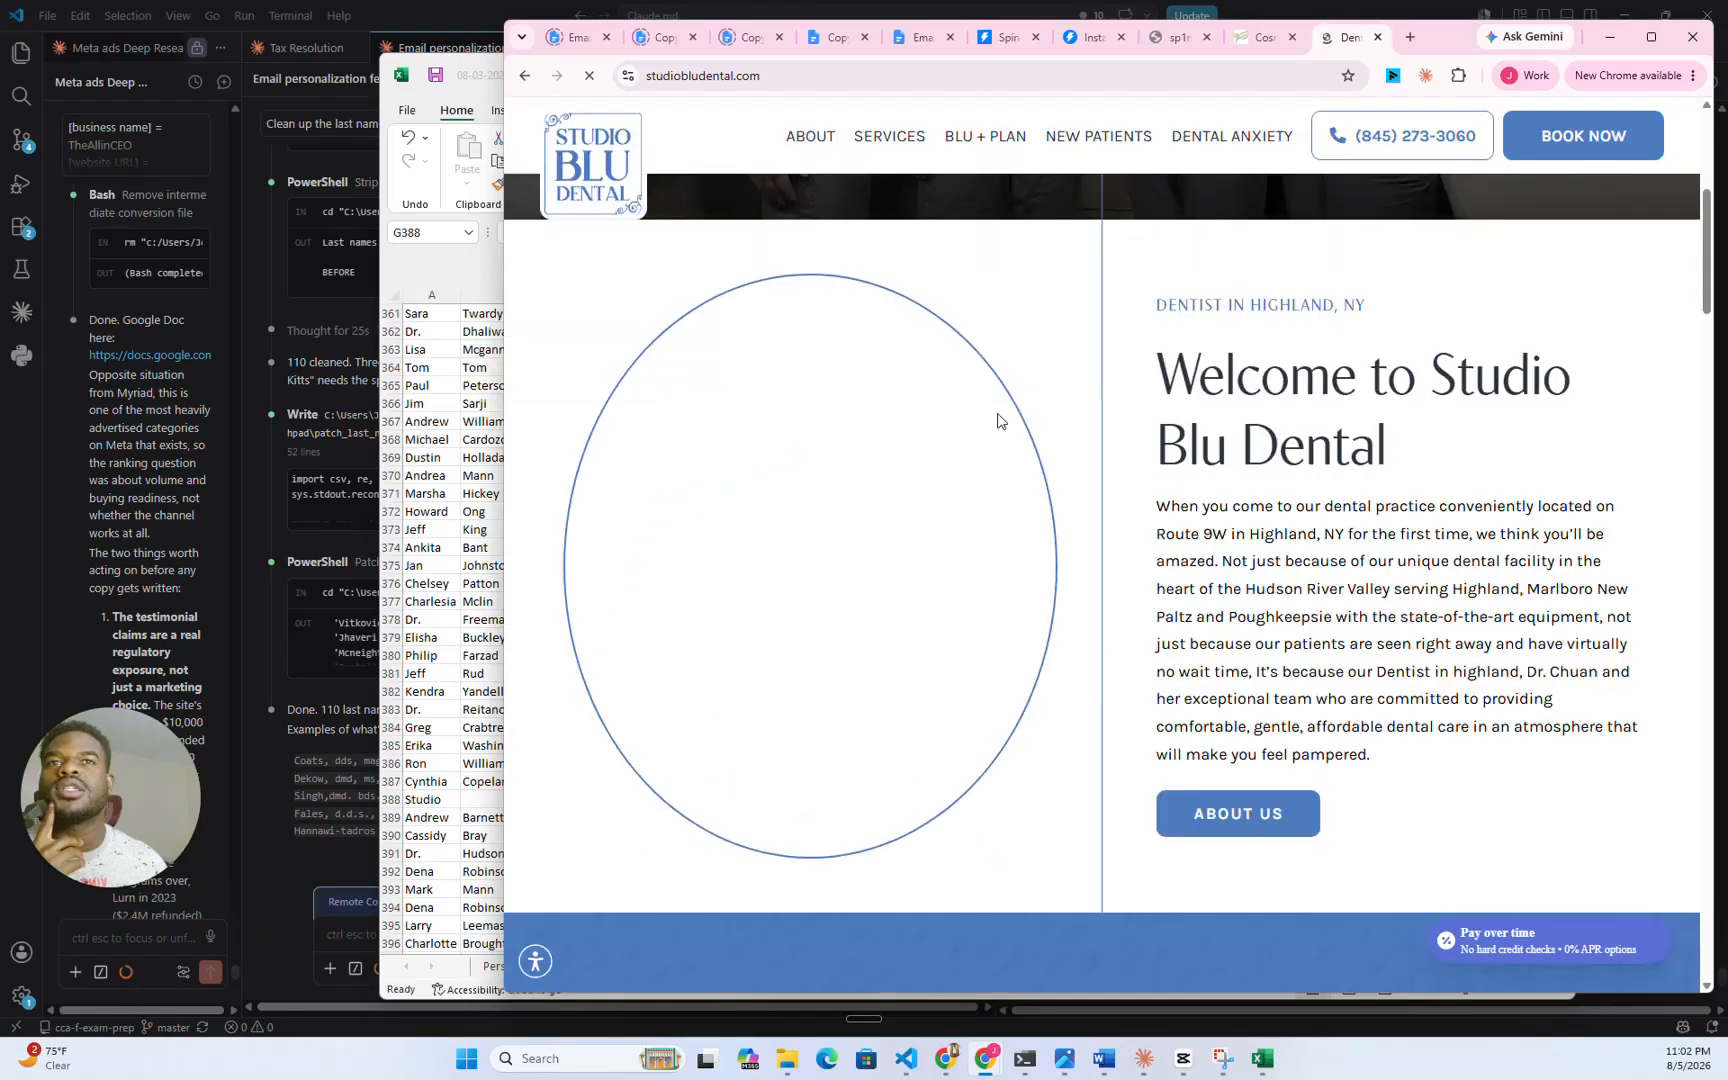
scroll(998, 415, down, 5)
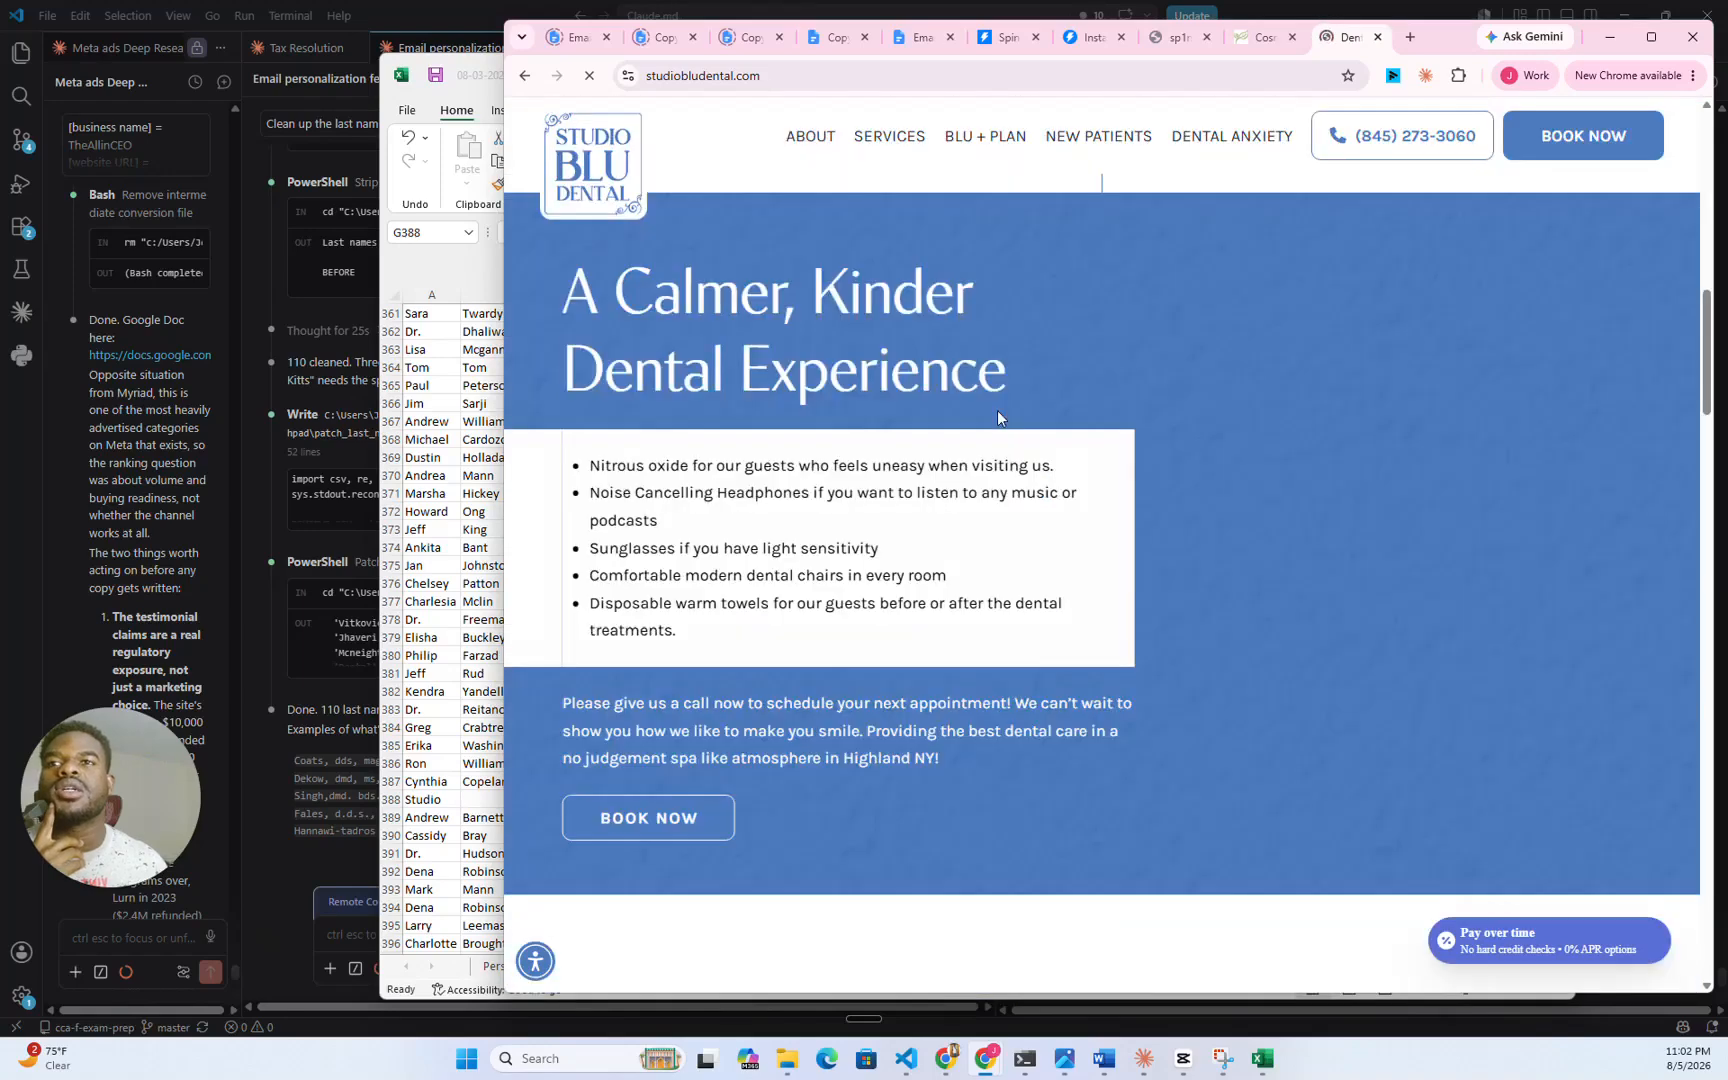
scroll(998, 417, down, 10)
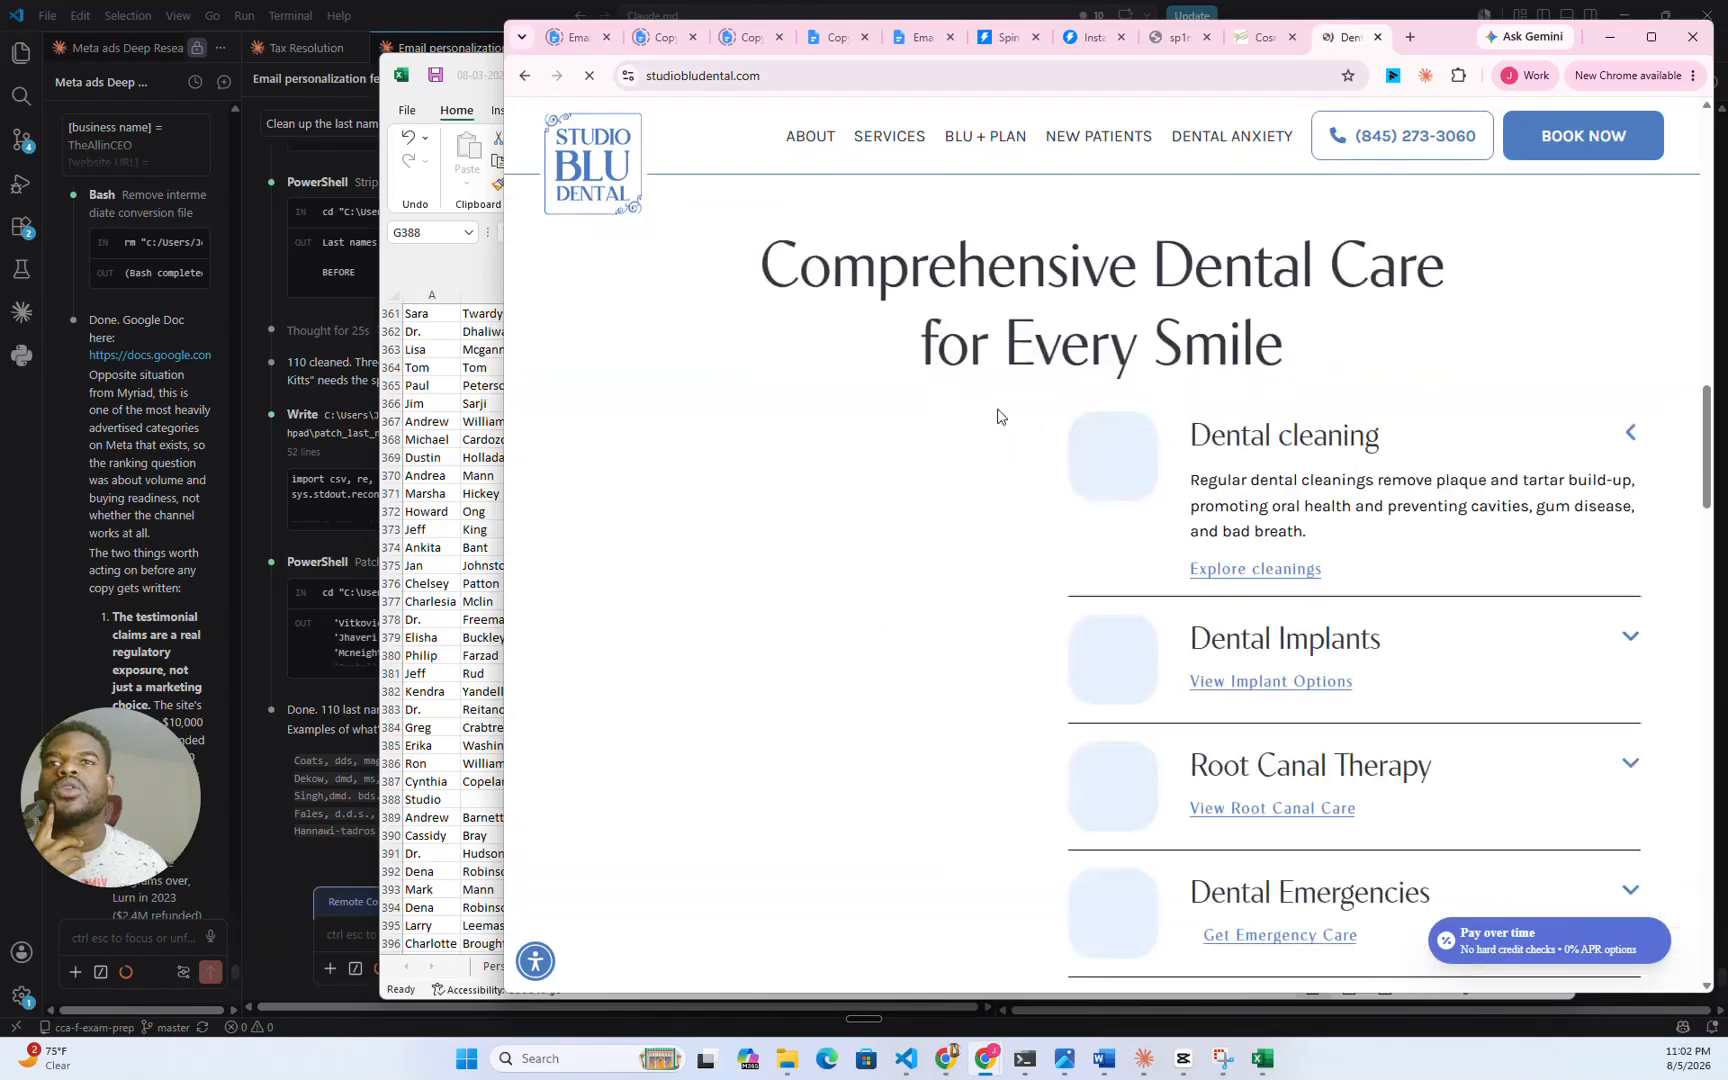
scroll(998, 415, down, 5)
scroll(998, 410, down, 5)
mouse_move(815, 137)
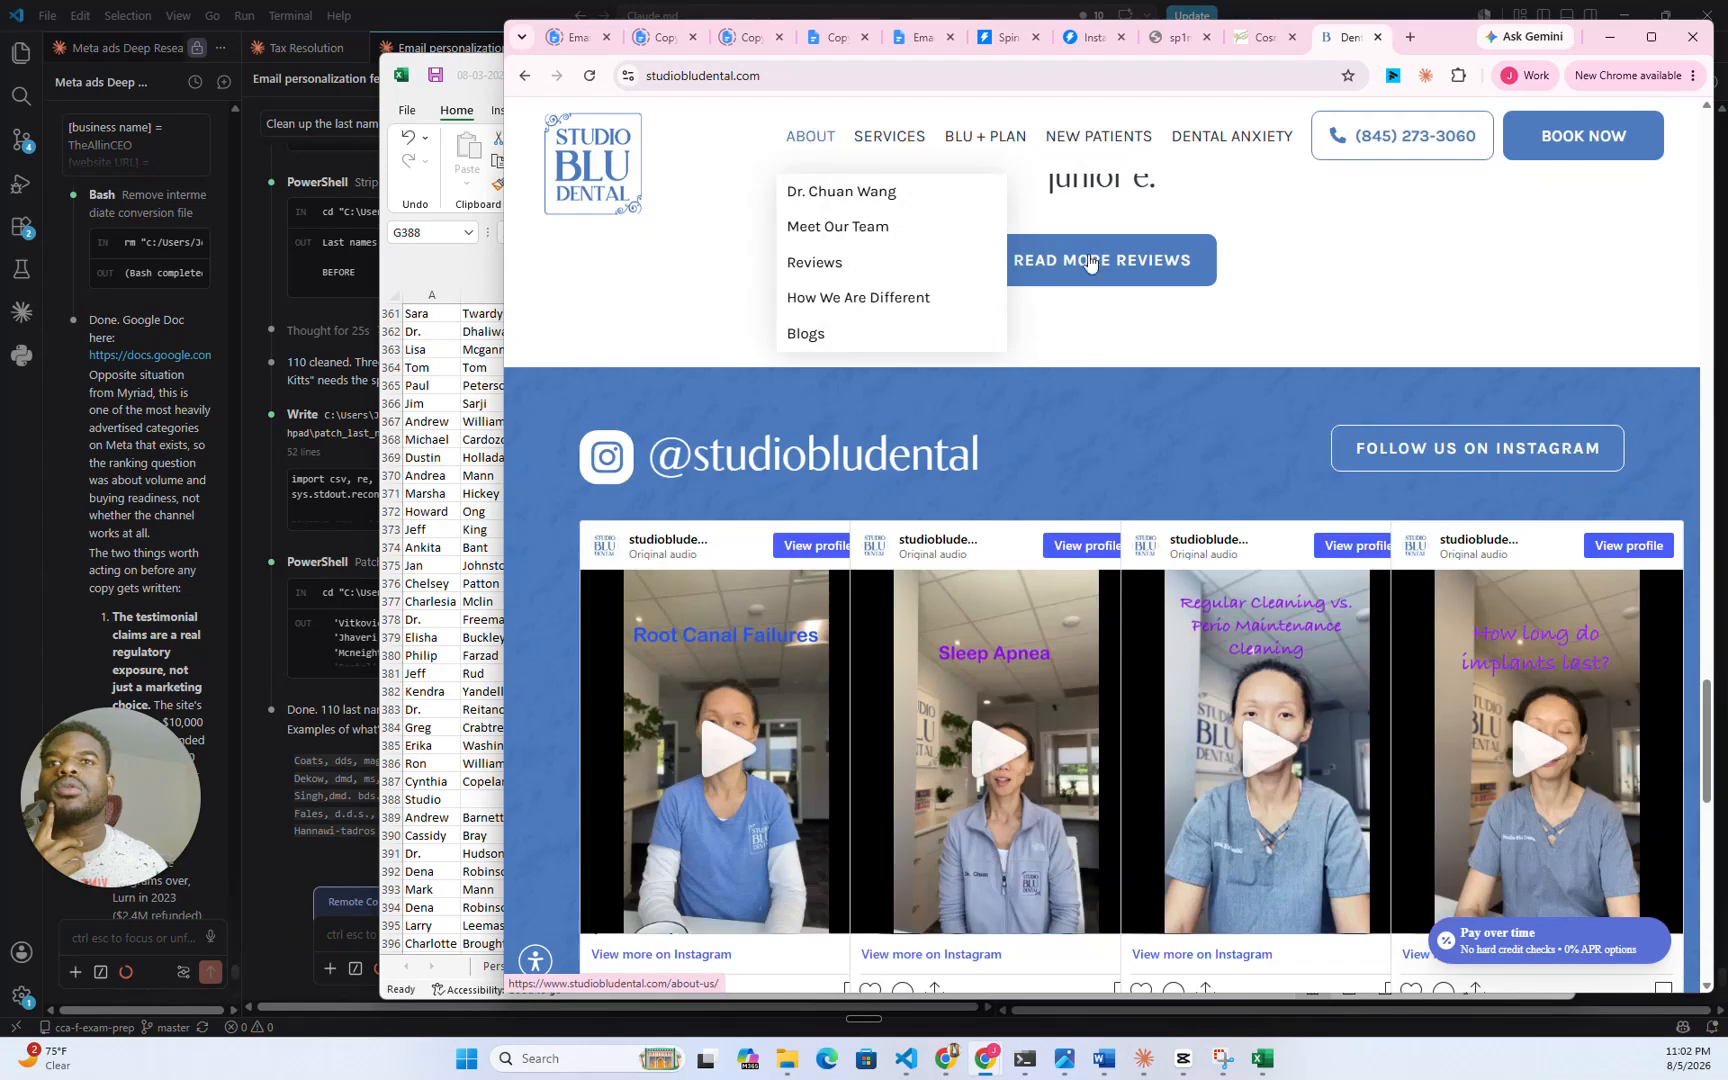
scroll(1148, 300, down, 3)
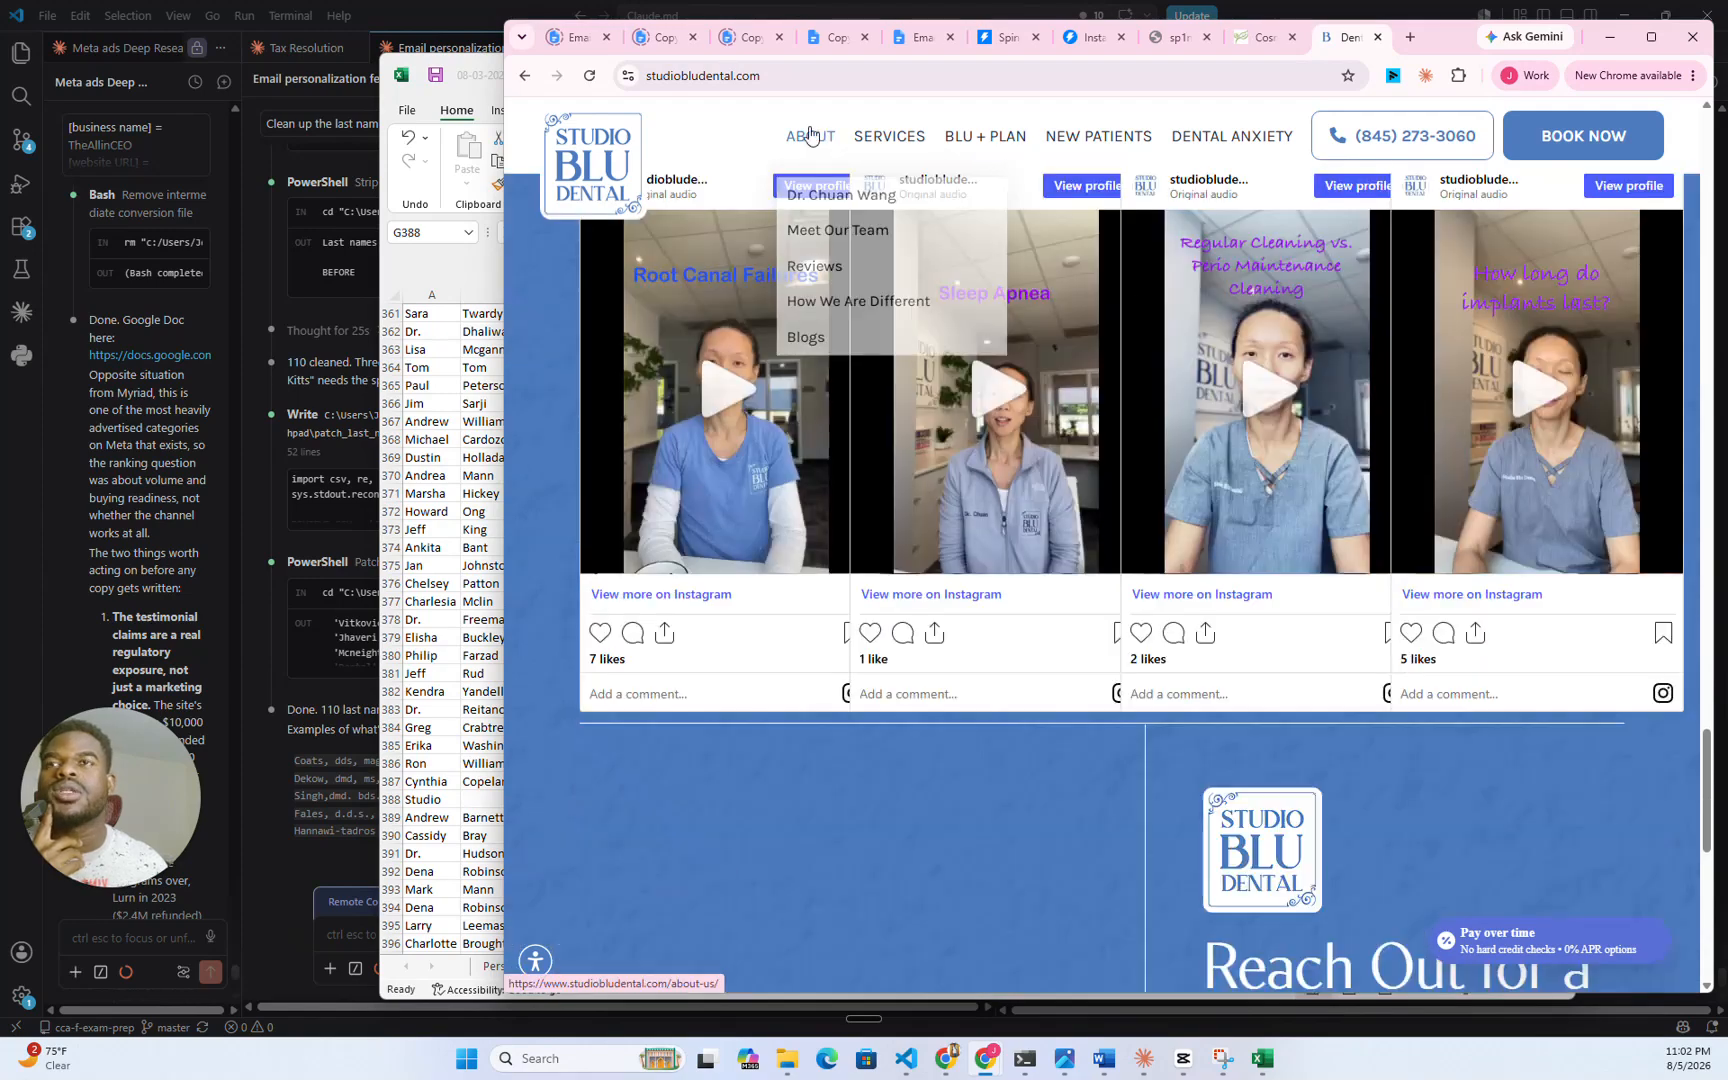
- Open the practice's Meet Our Team page and review the listed staff for the owner dentist
click(828, 228)
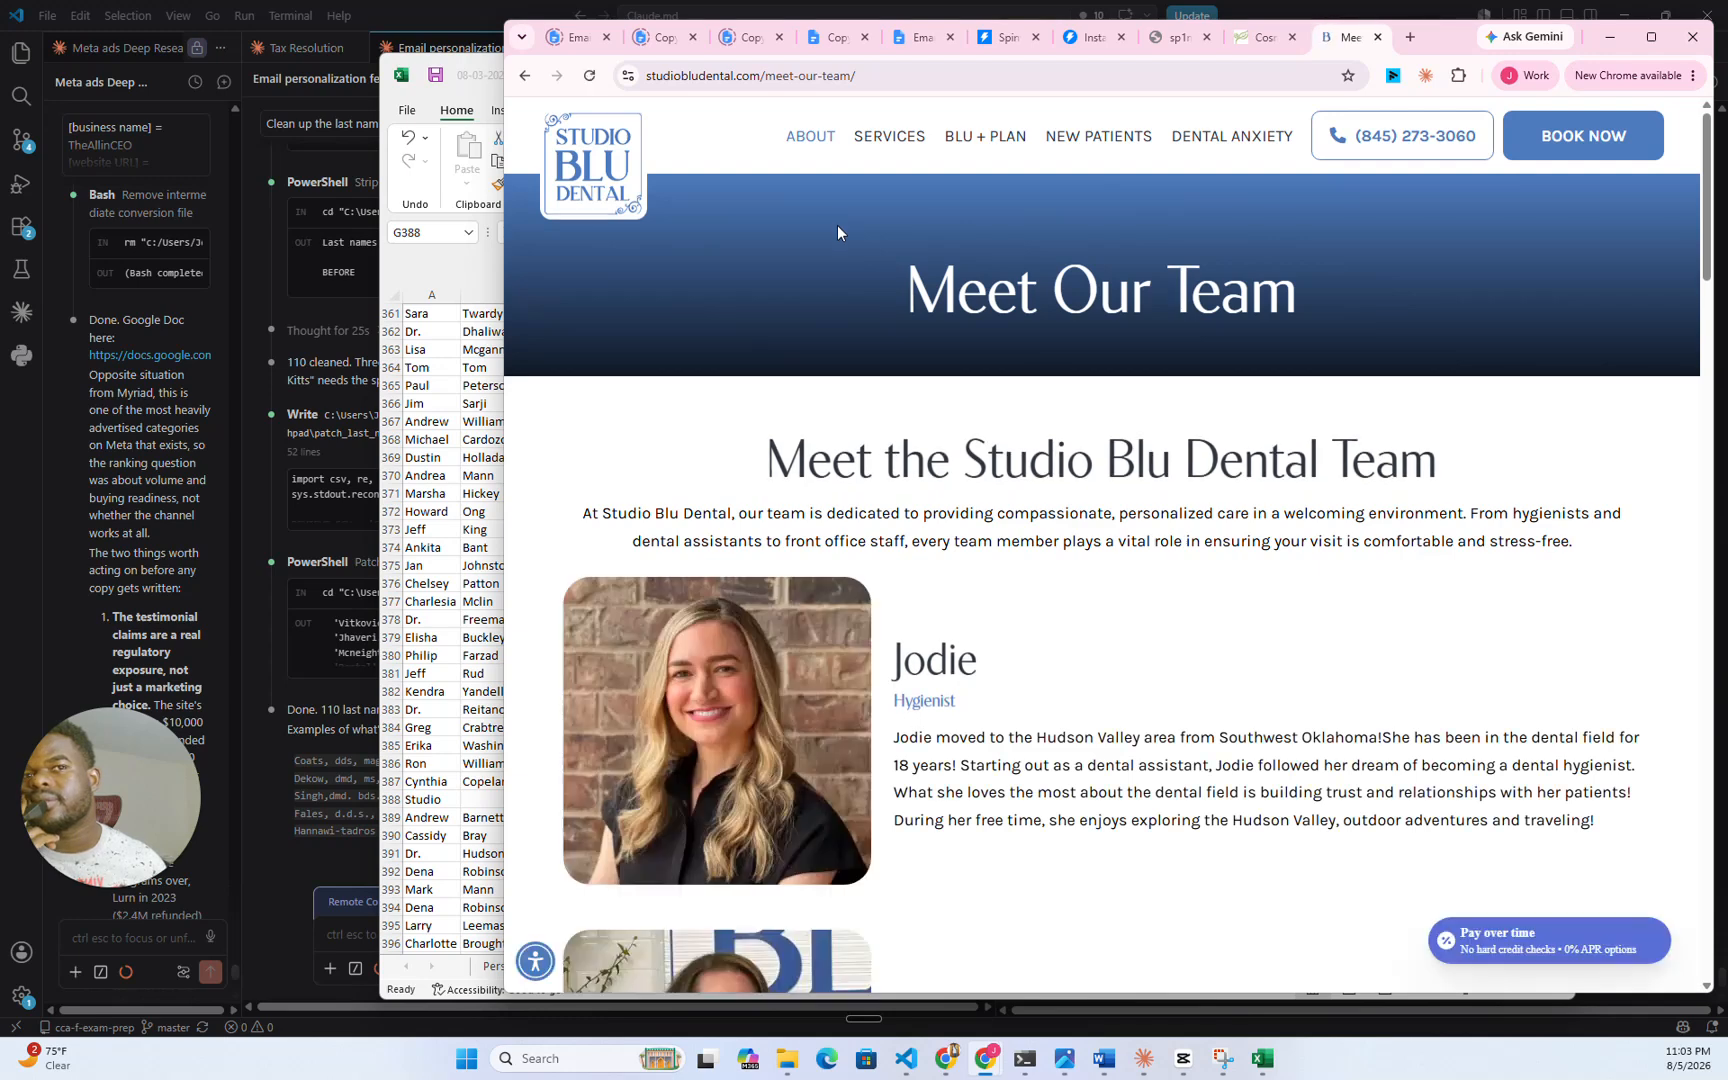
scroll(837, 225, down, 3)
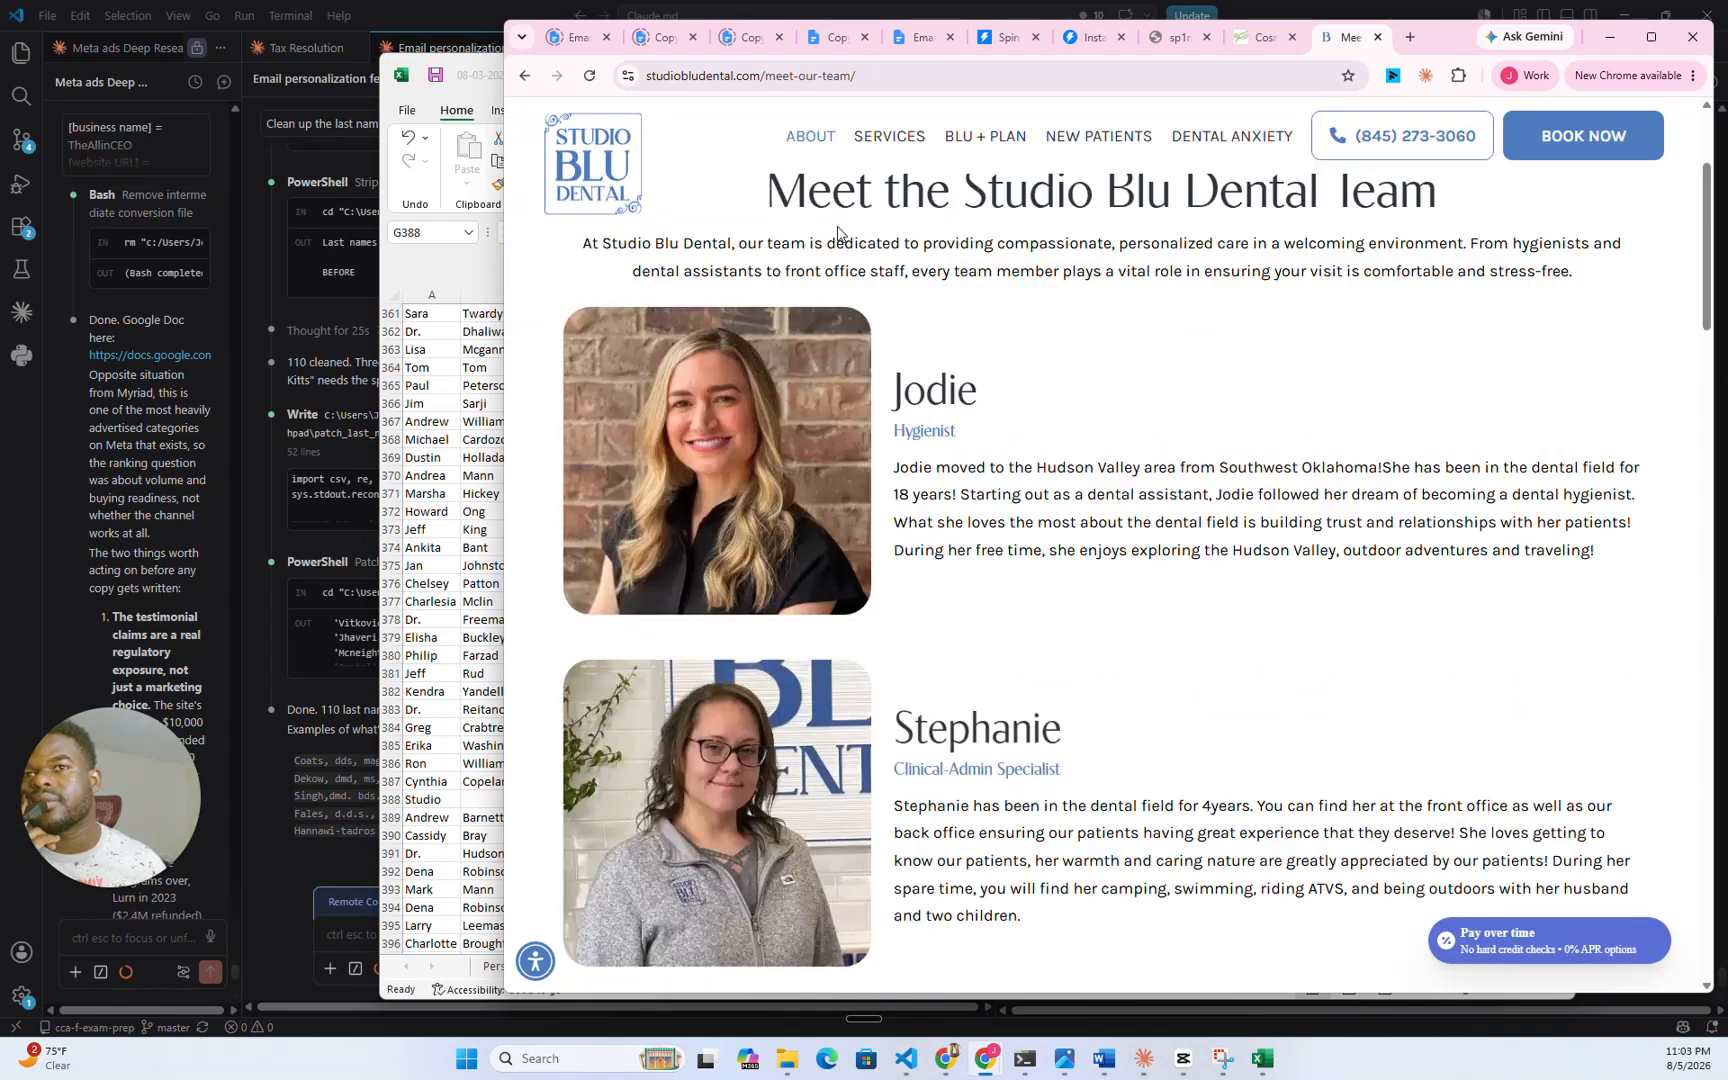
scroll(838, 232, down, 9)
scroll(1020, 393, up, 2)
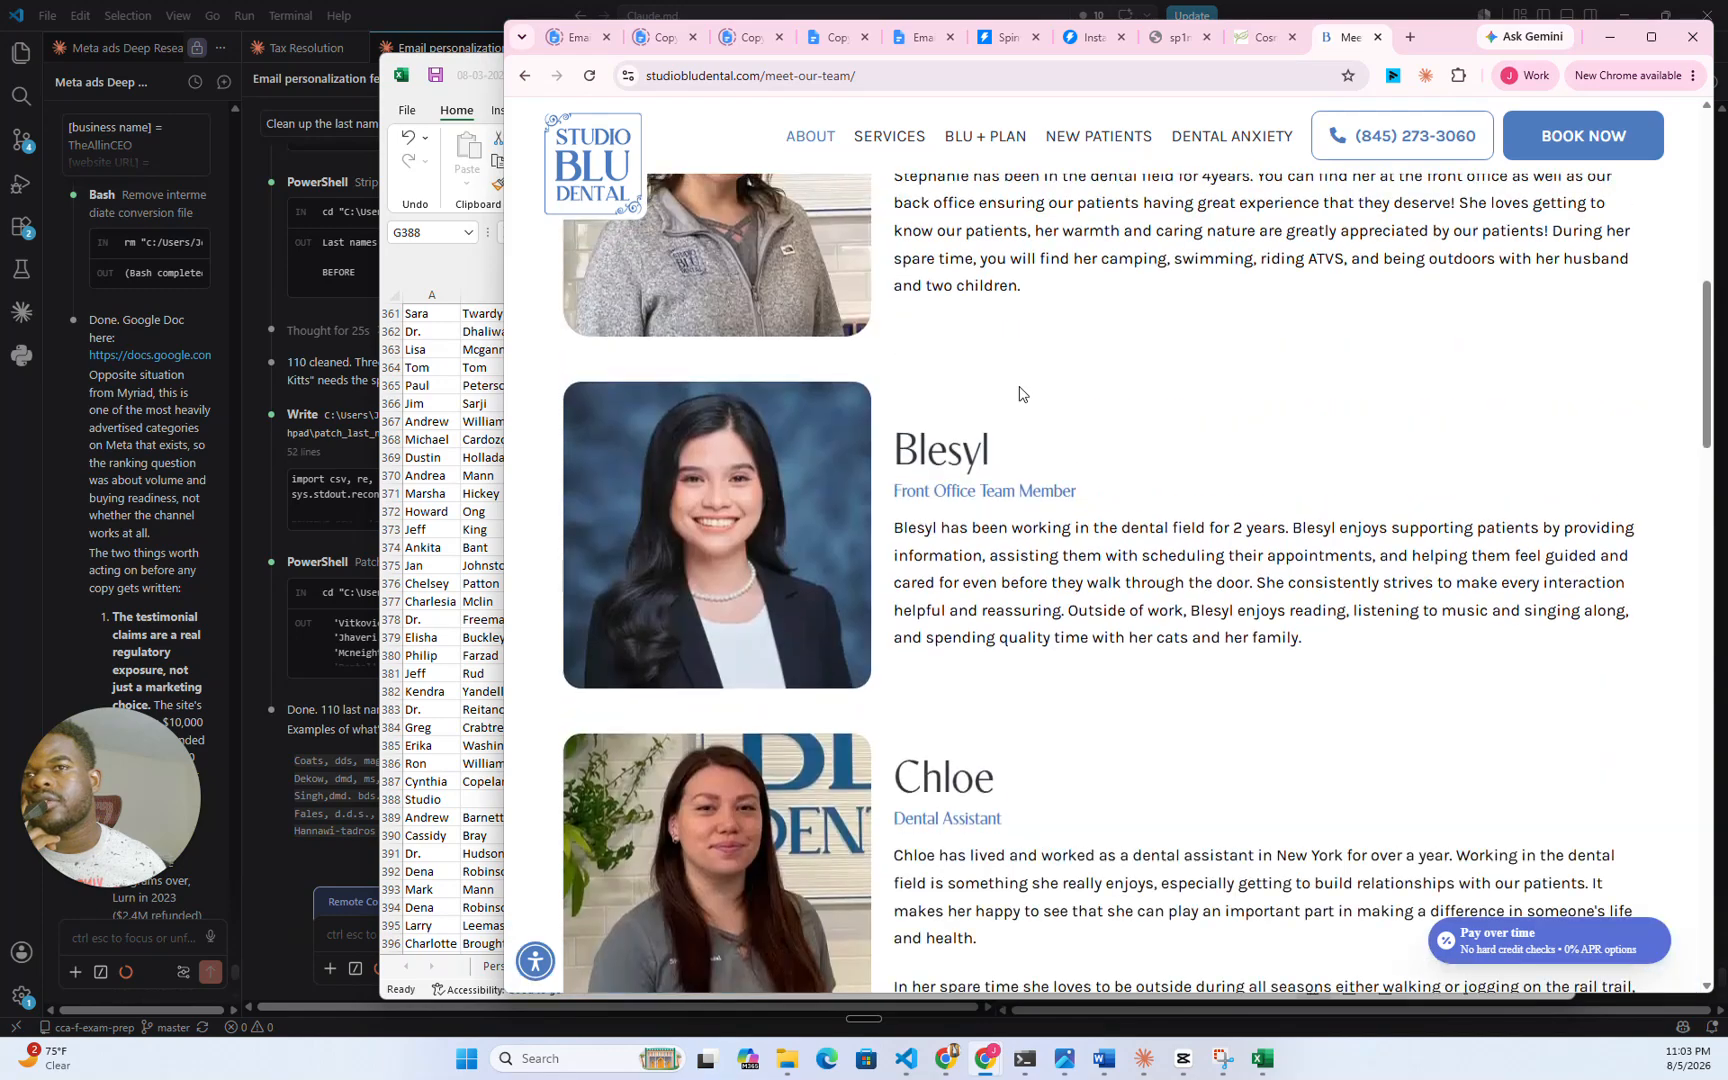
scroll(1020, 393, down, 5)
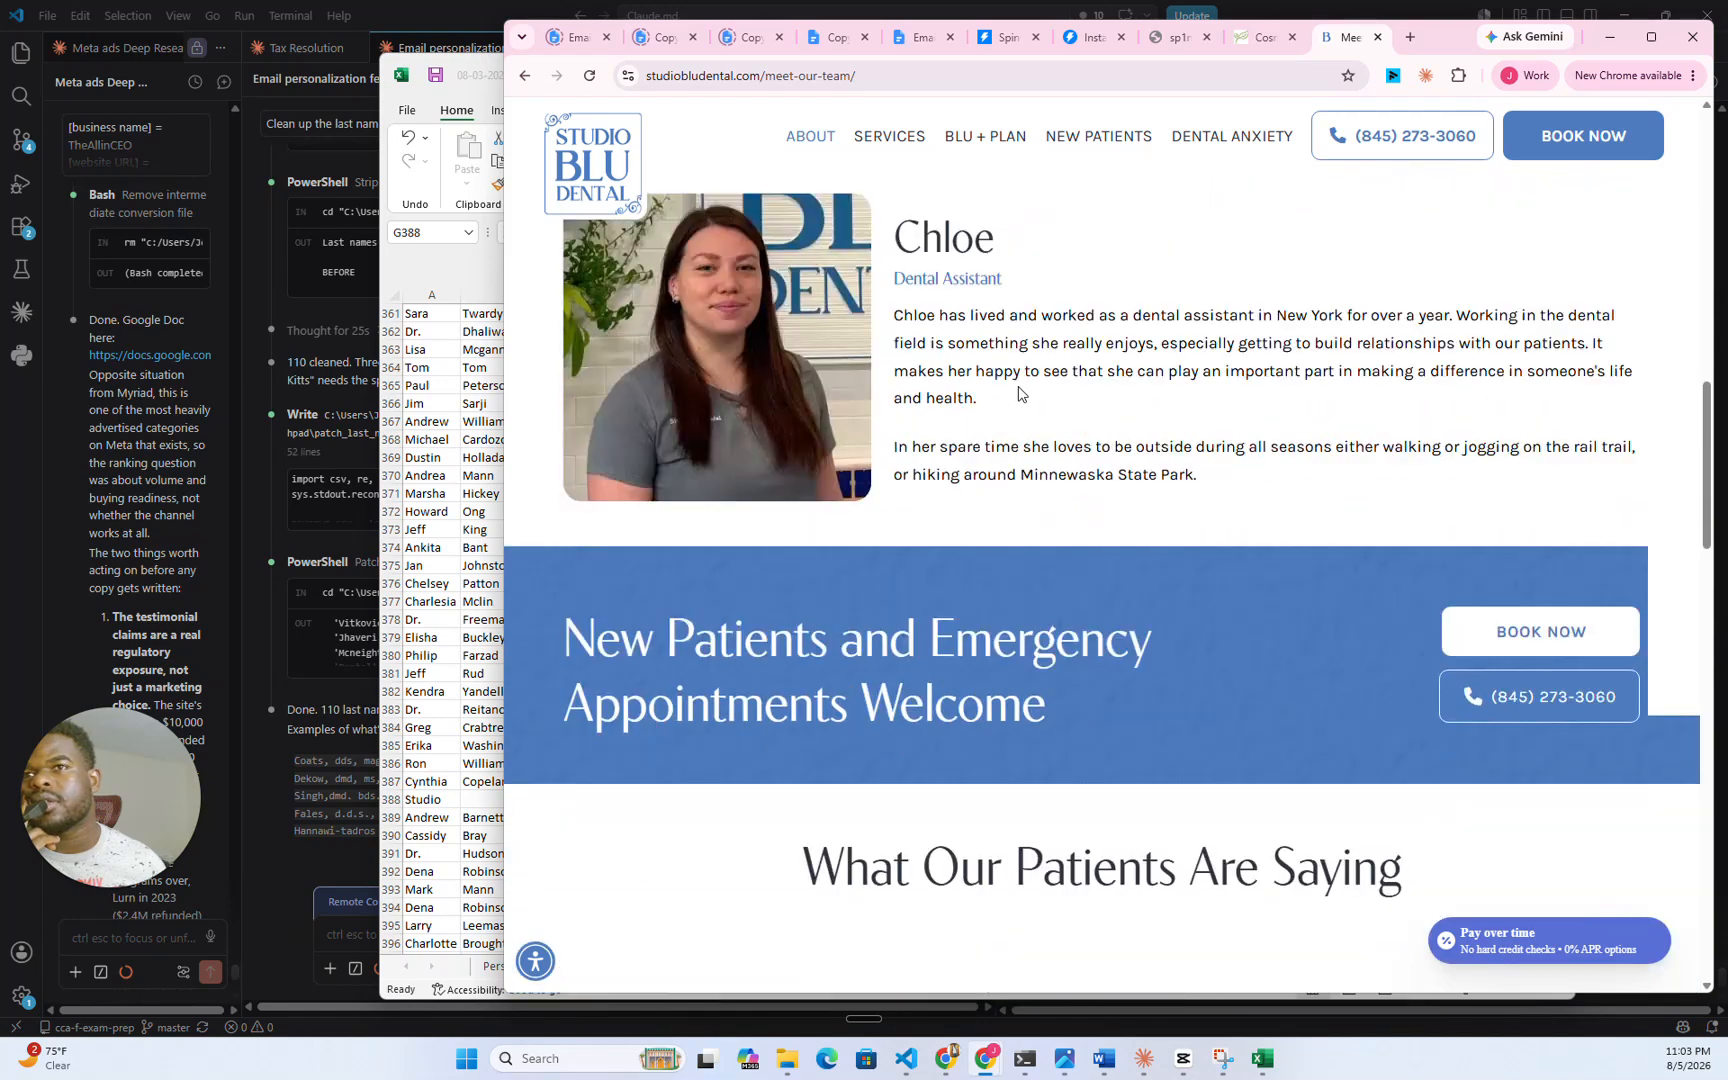
scroll(1020, 393, down, 4)
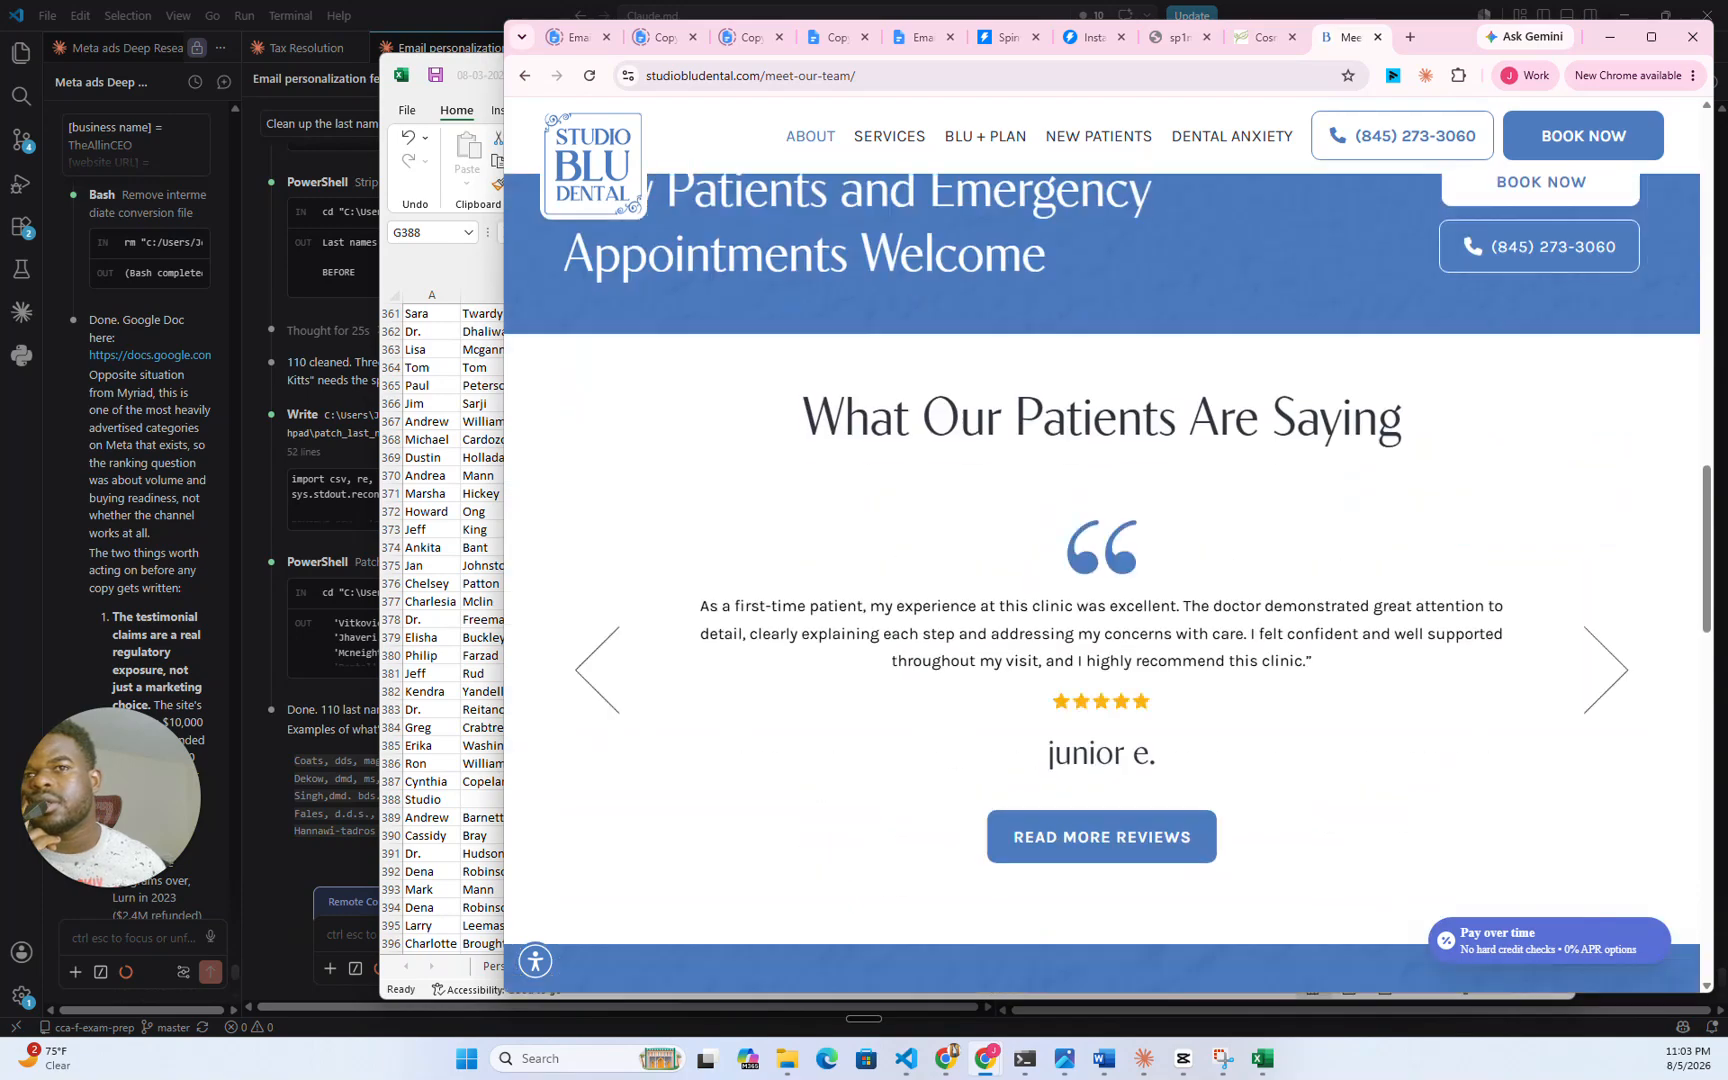
scroll(1020, 393, down, 6)
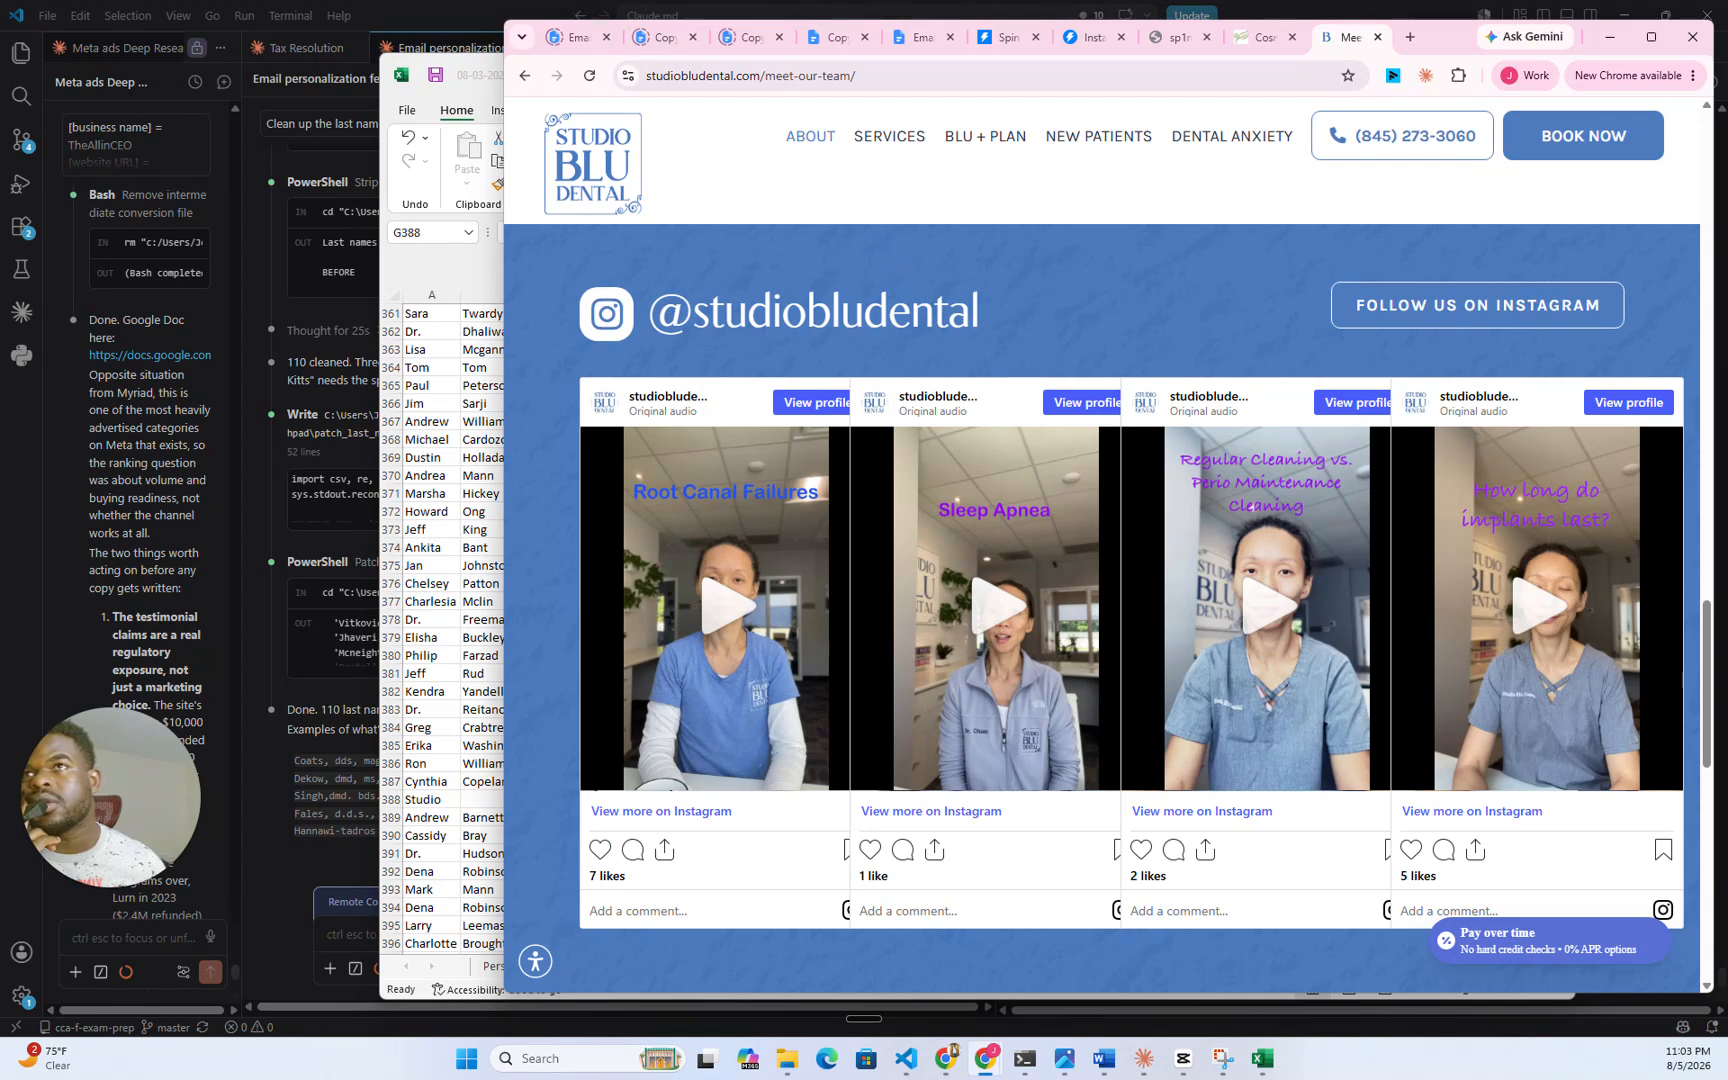
- Switch back to Excel and recheck the name, email, job title and verification details across row 388
key(alt+Tab)
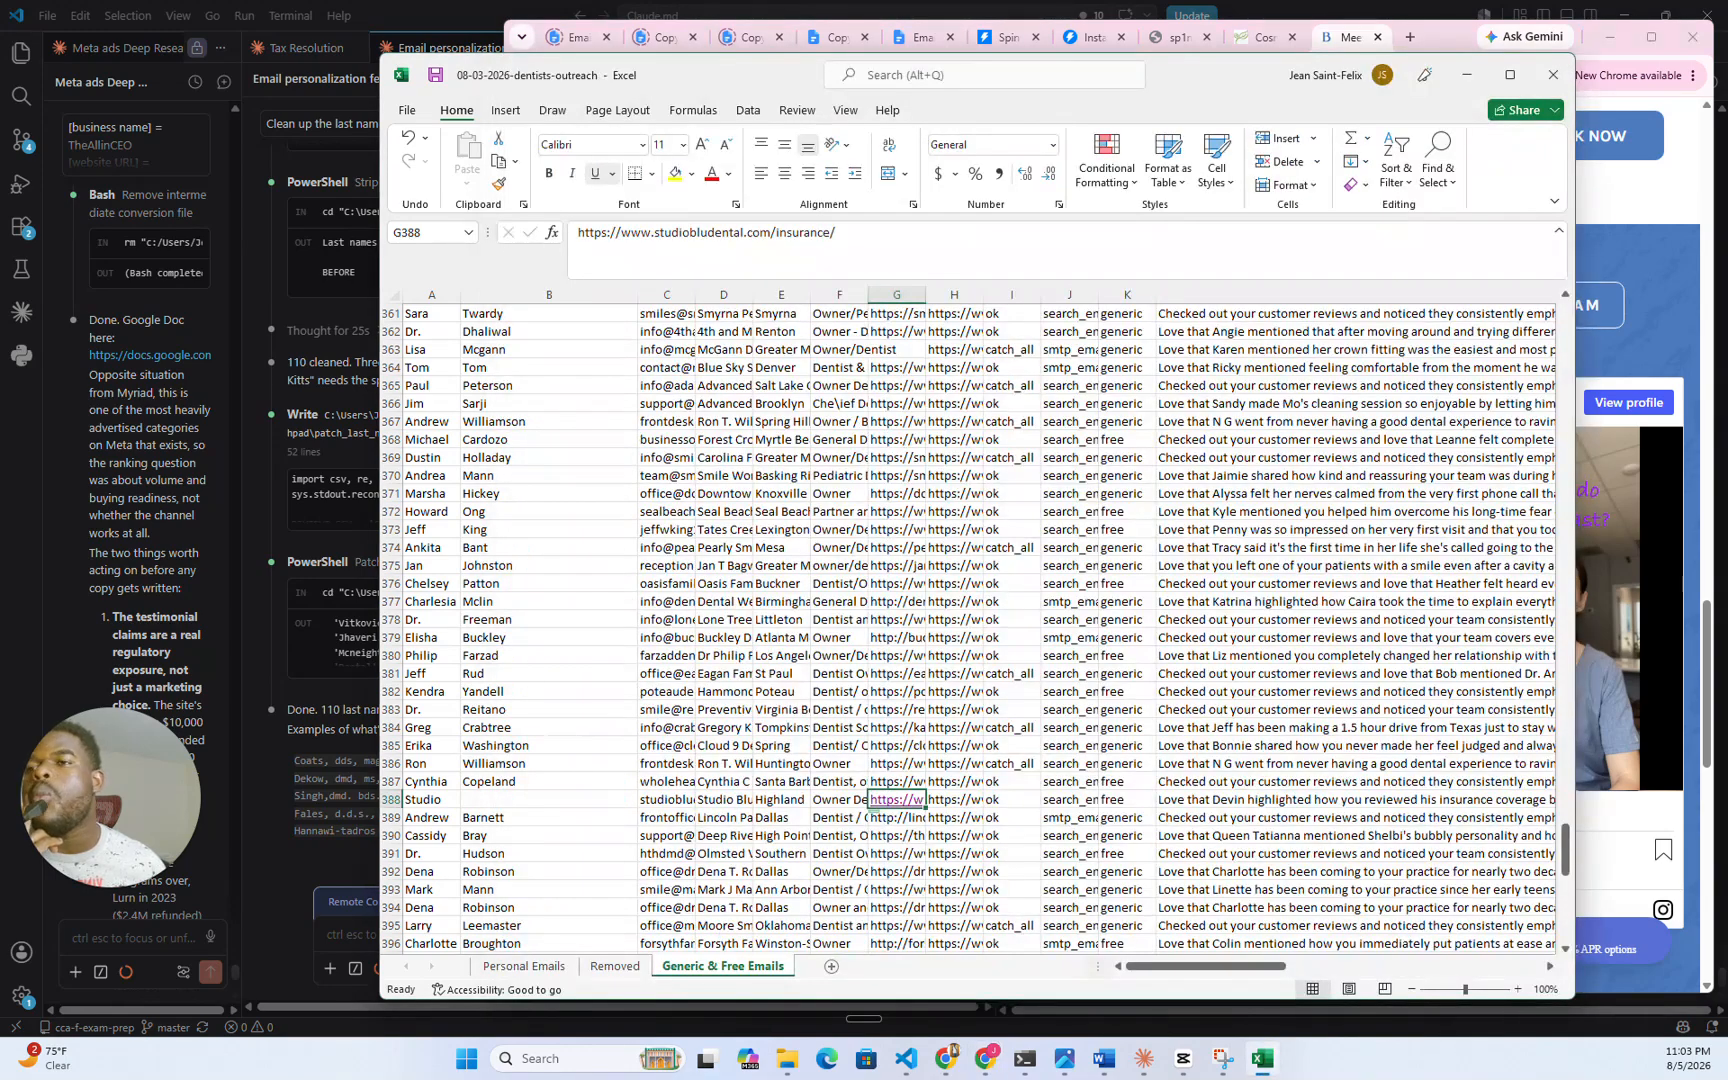
key(Home)
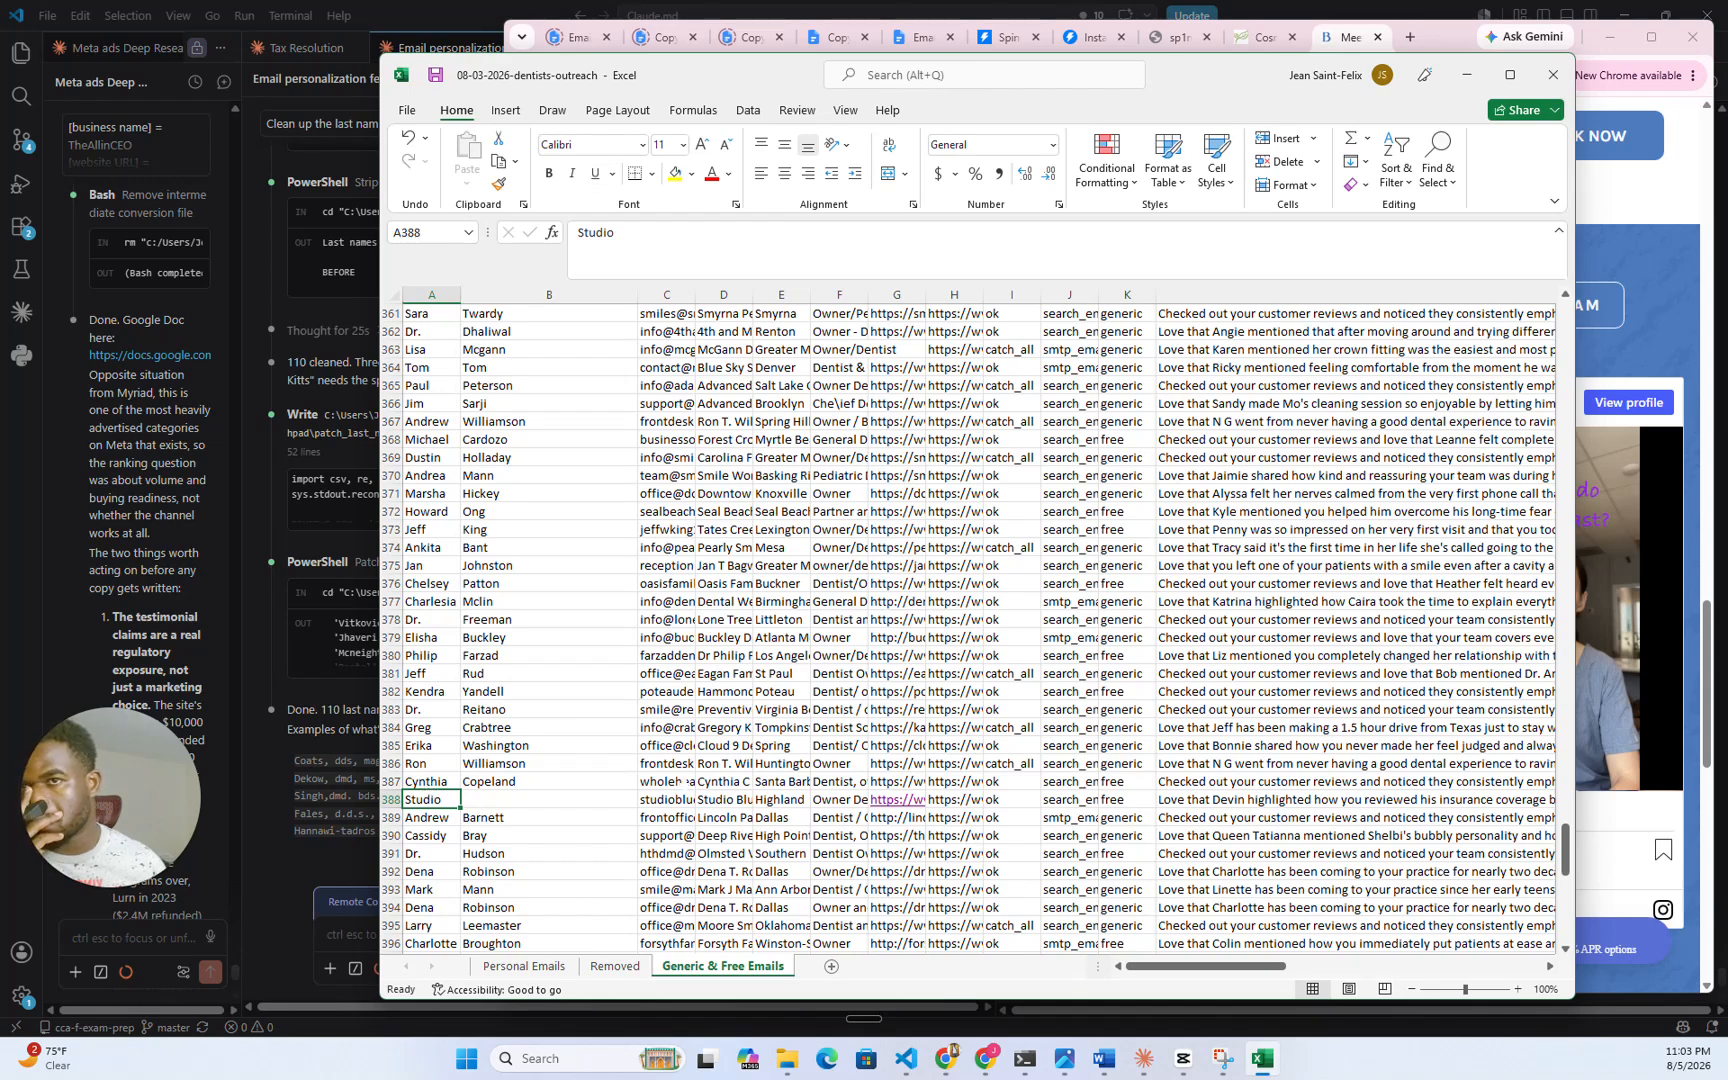
click(693, 800)
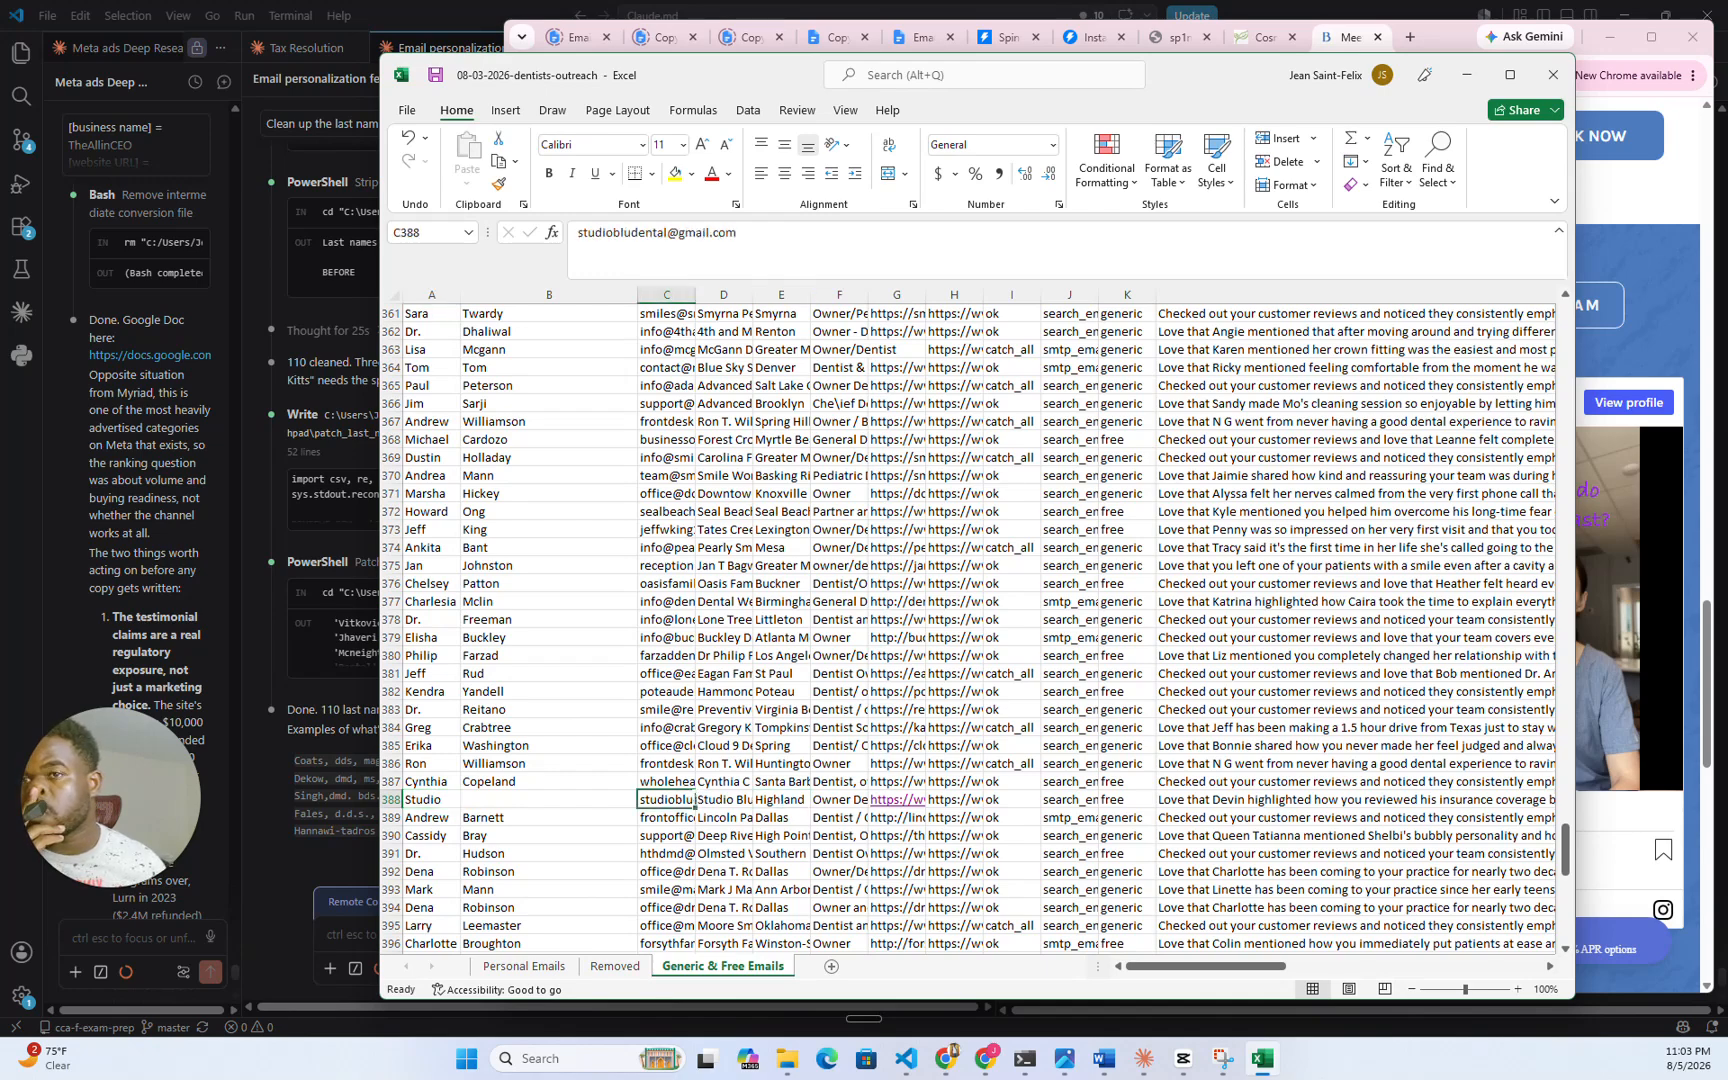
click(864, 803)
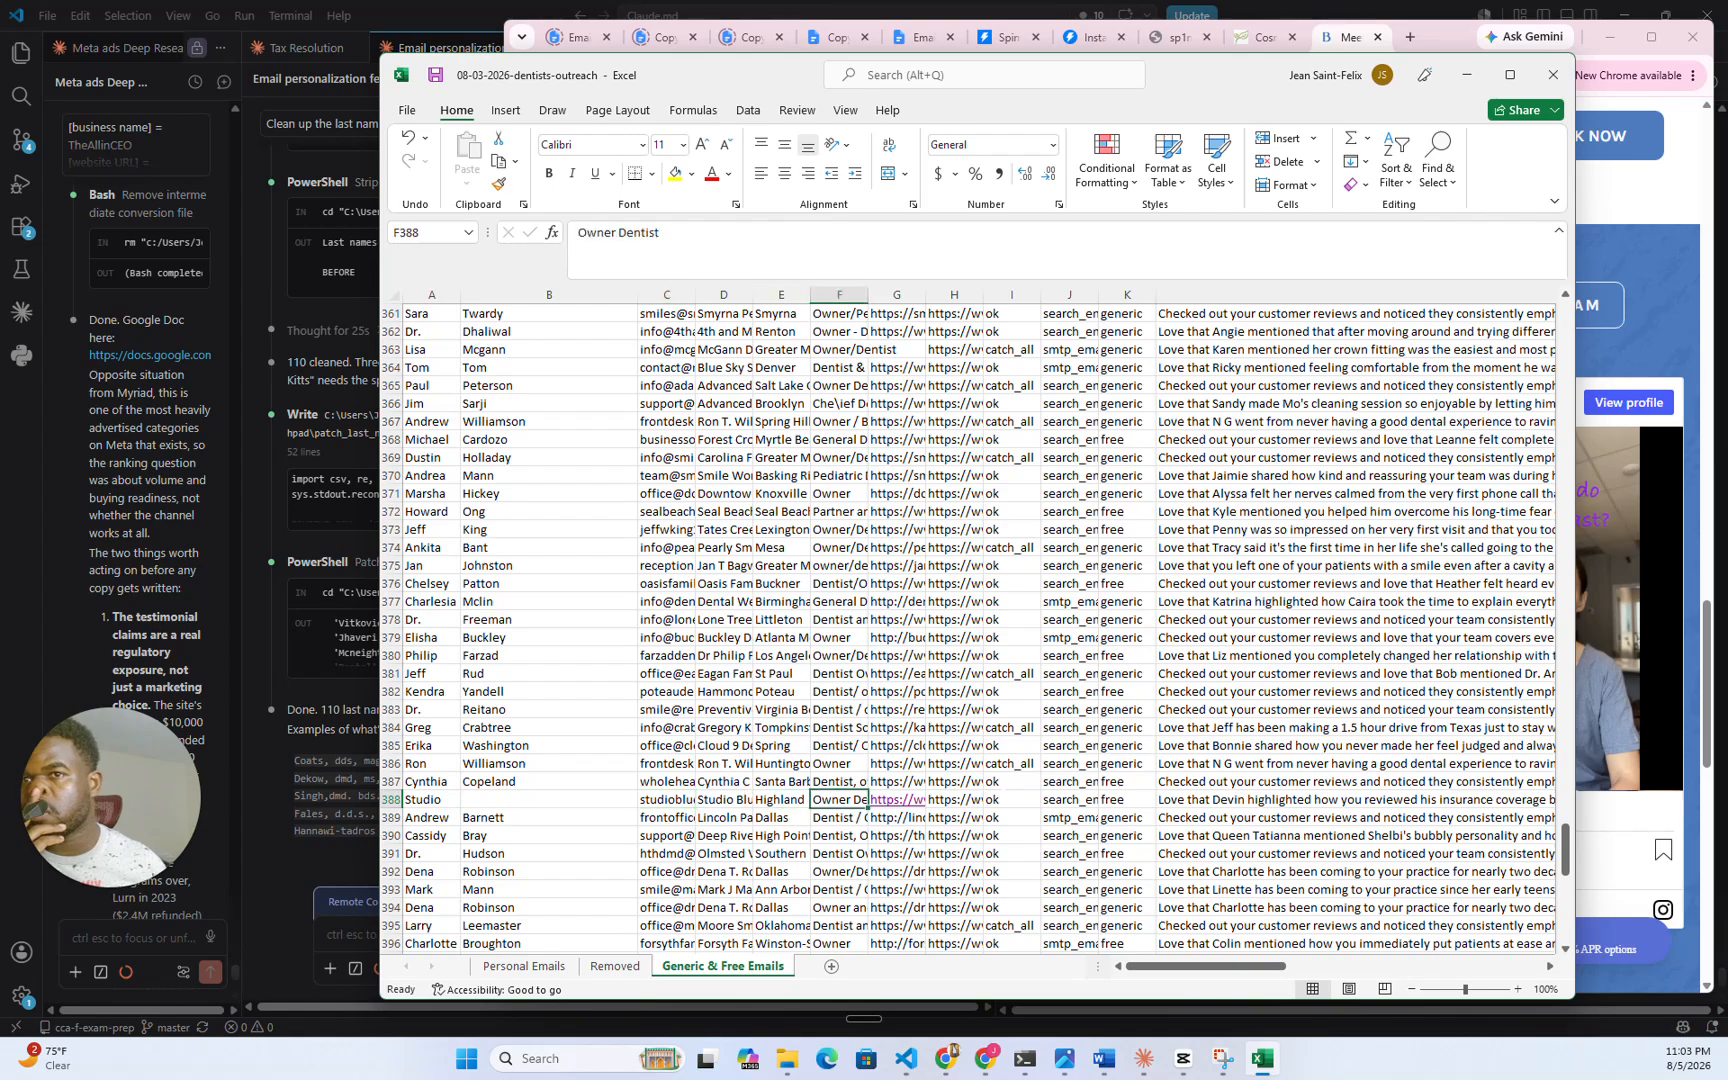
key(Right)
key(Right)
key(Right)
key(Right)
key(Right)
key(Right)
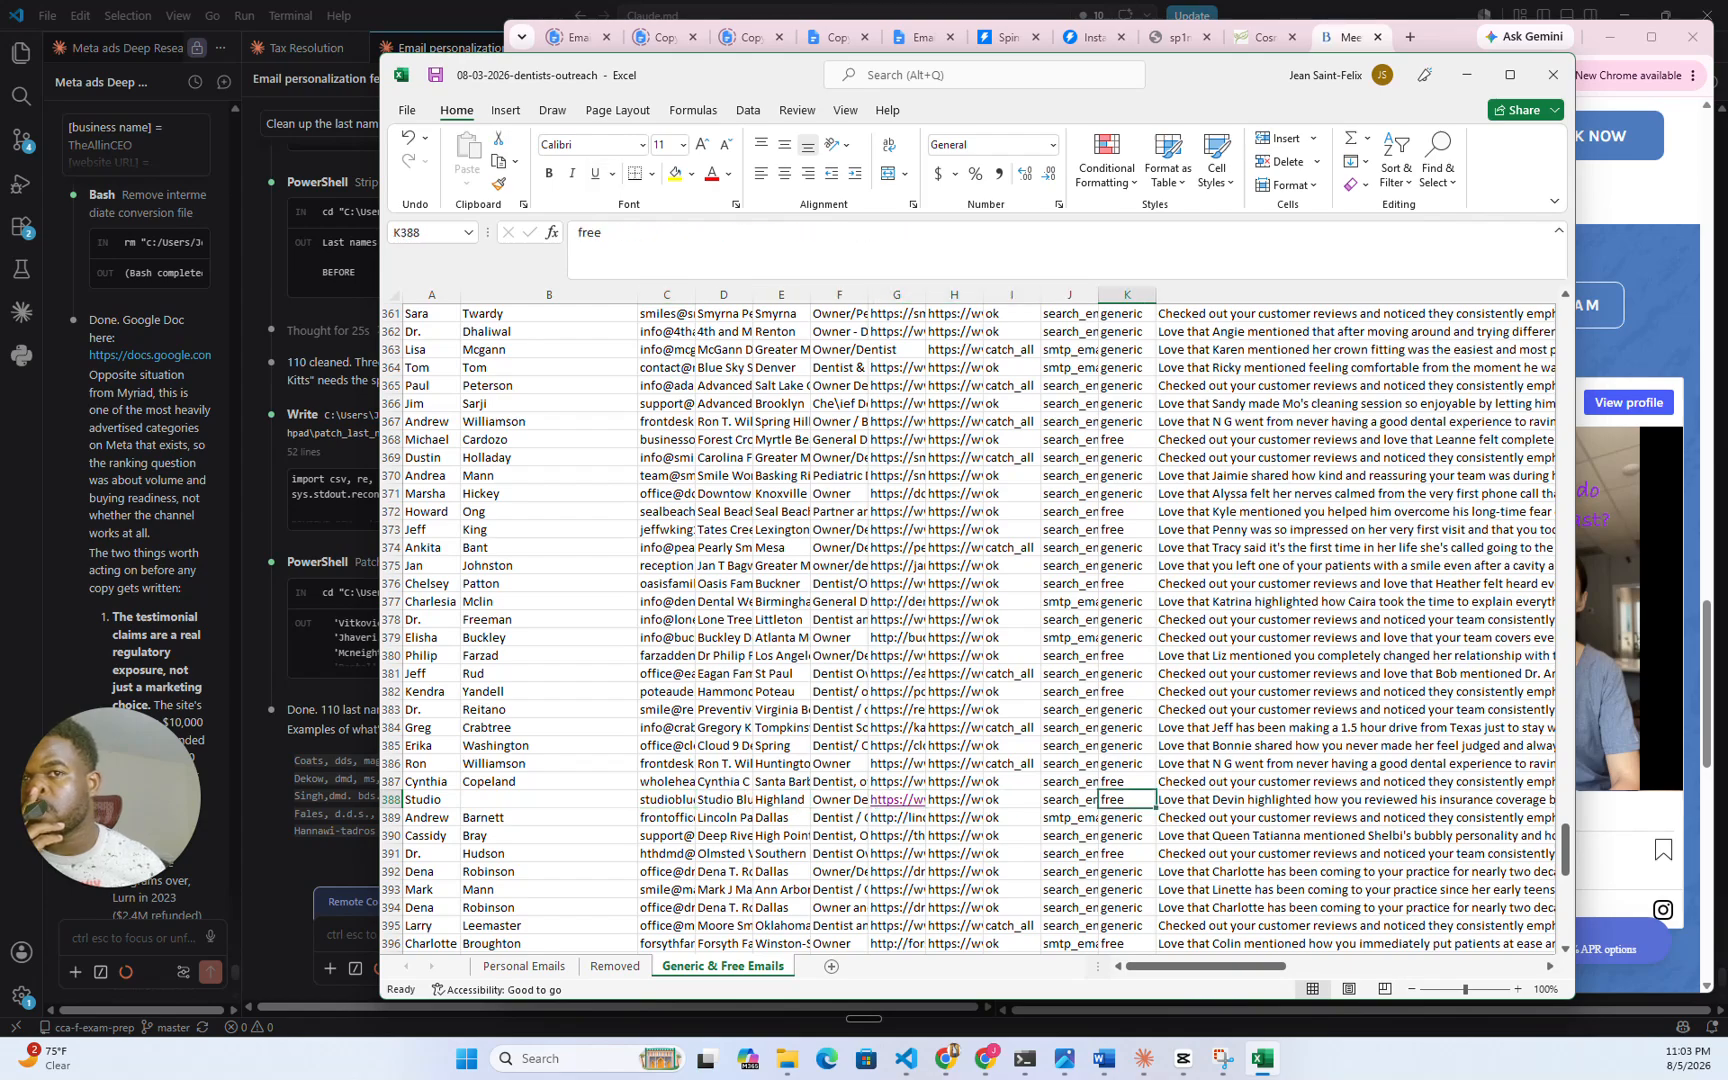
key(Left)
key(Left)
key(Home)
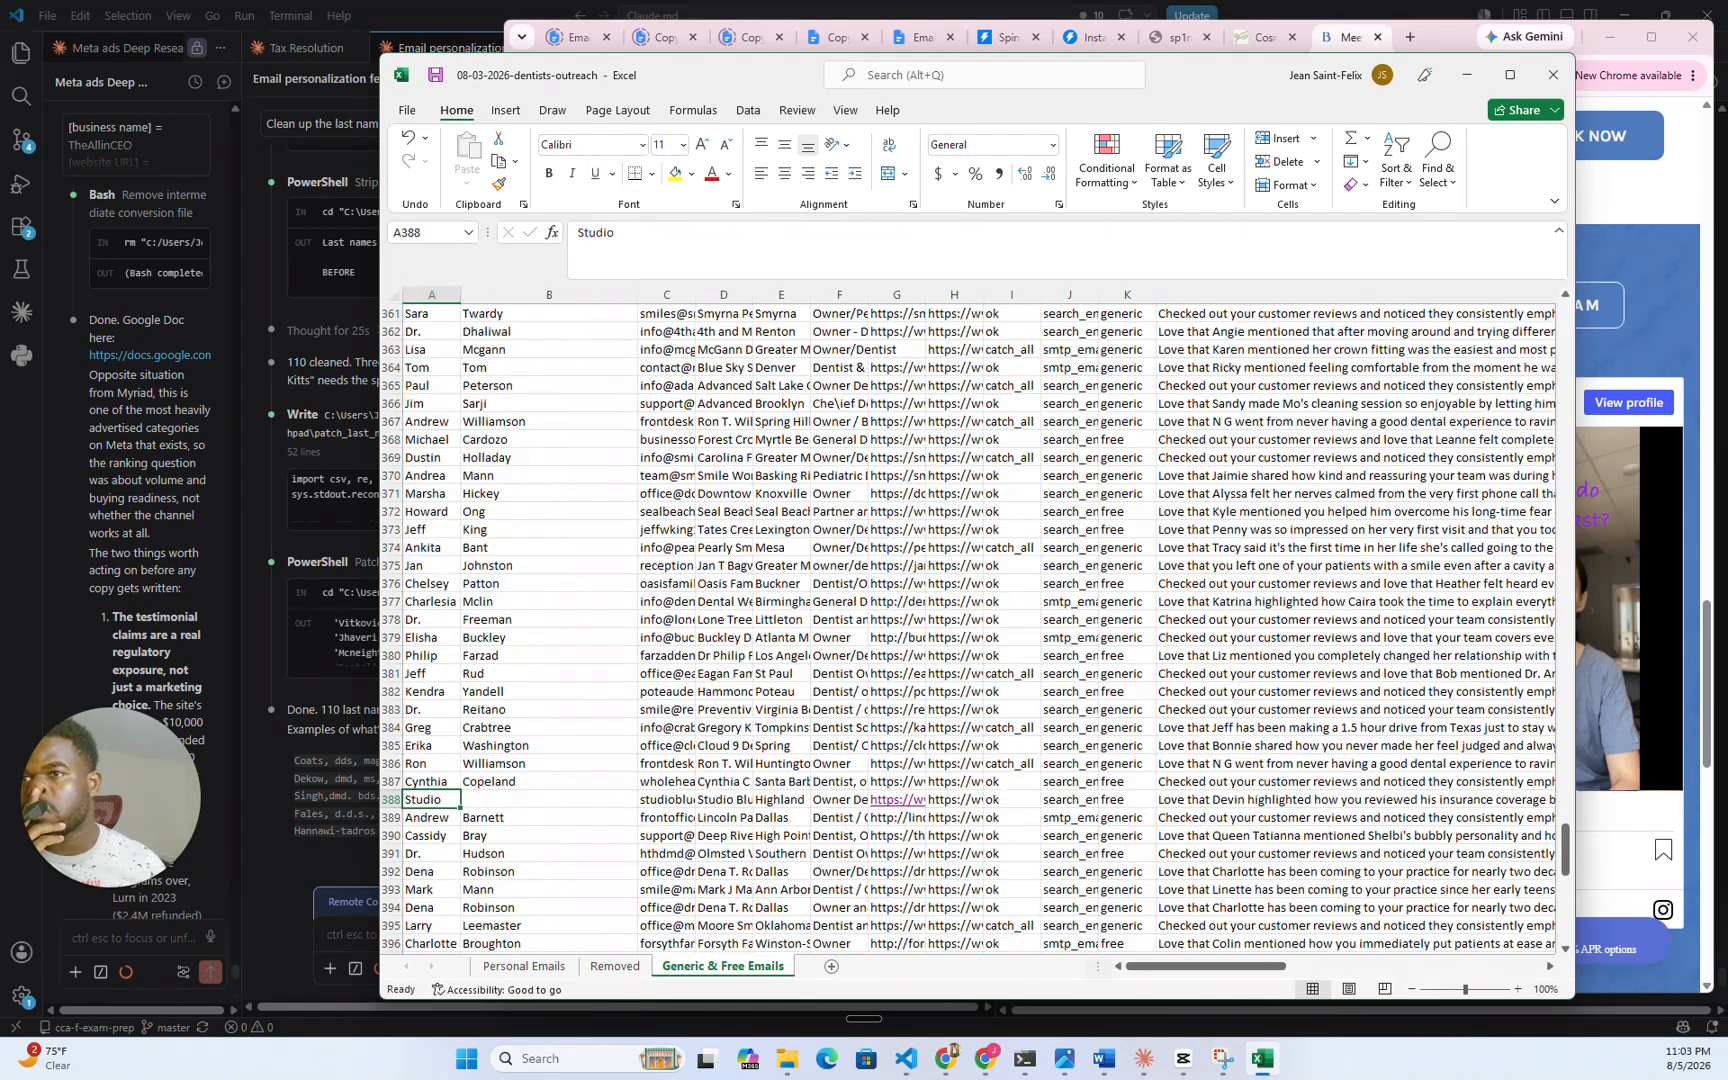
key(Right)
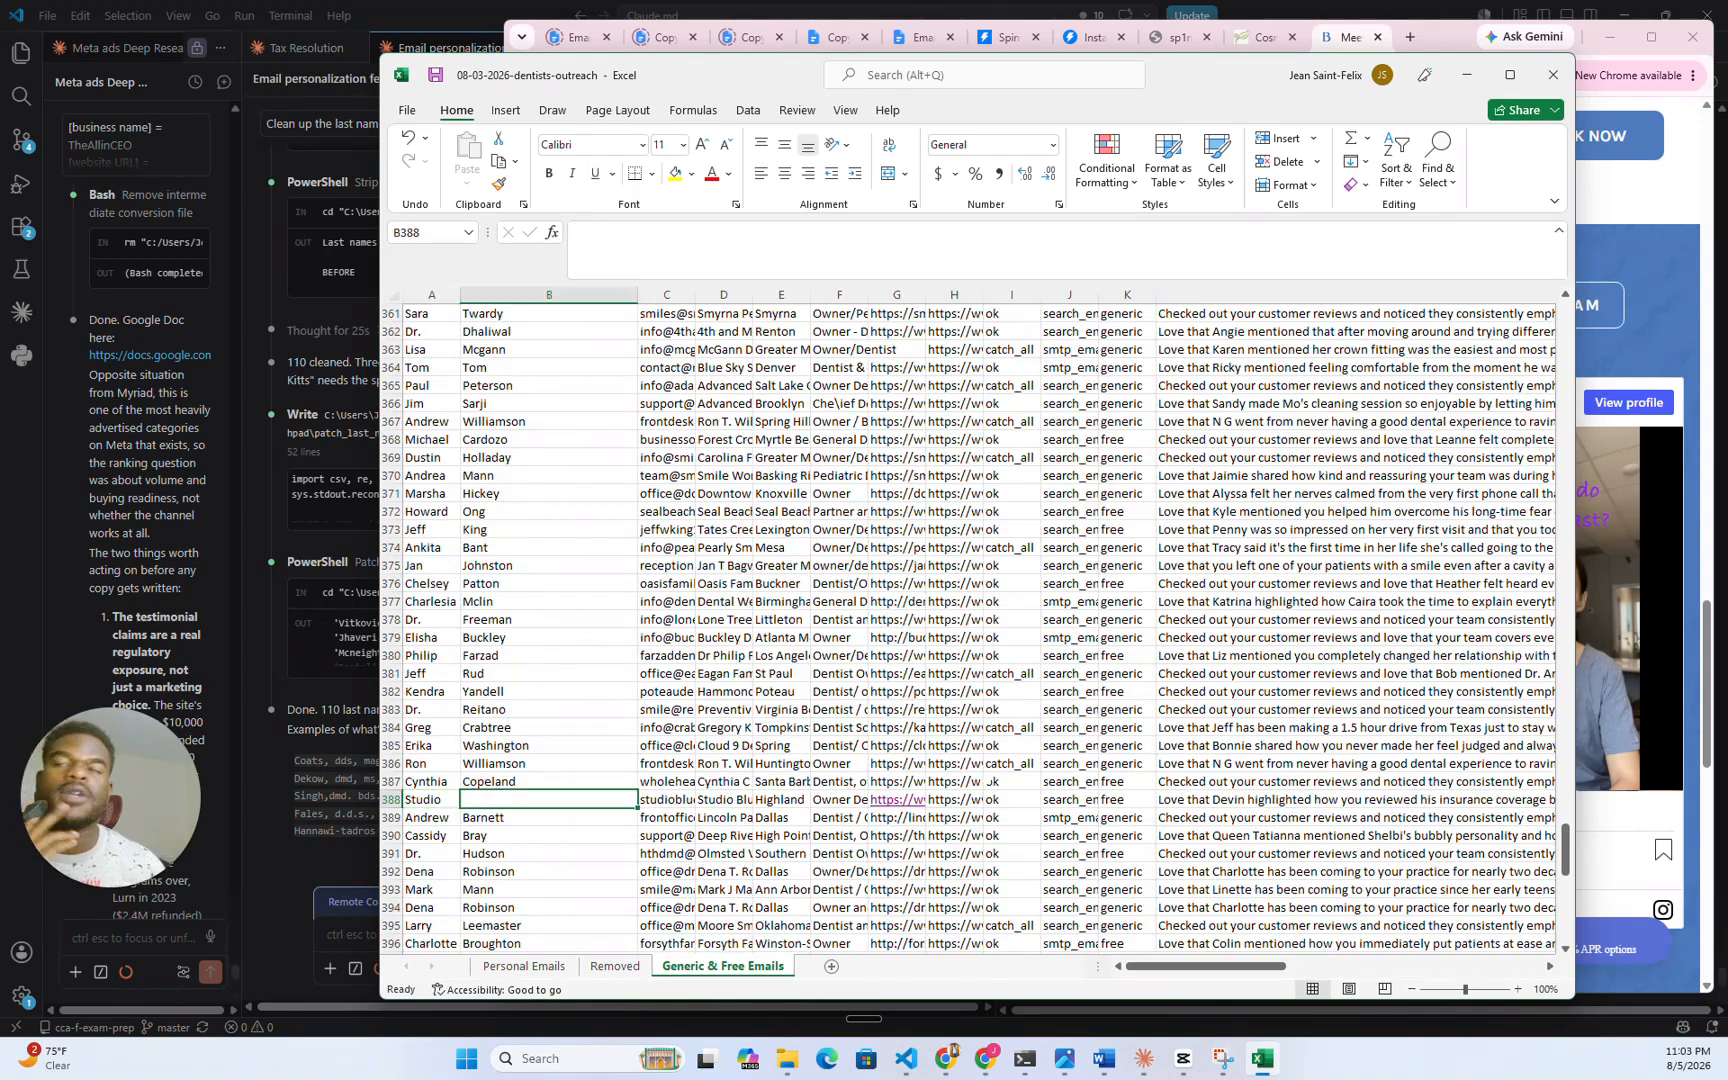
- Move the workbook aside, return to the browser and search the whole Meet Our Team page for the owner
drag(1230, 75, 878, 84)
click(1300, 199)
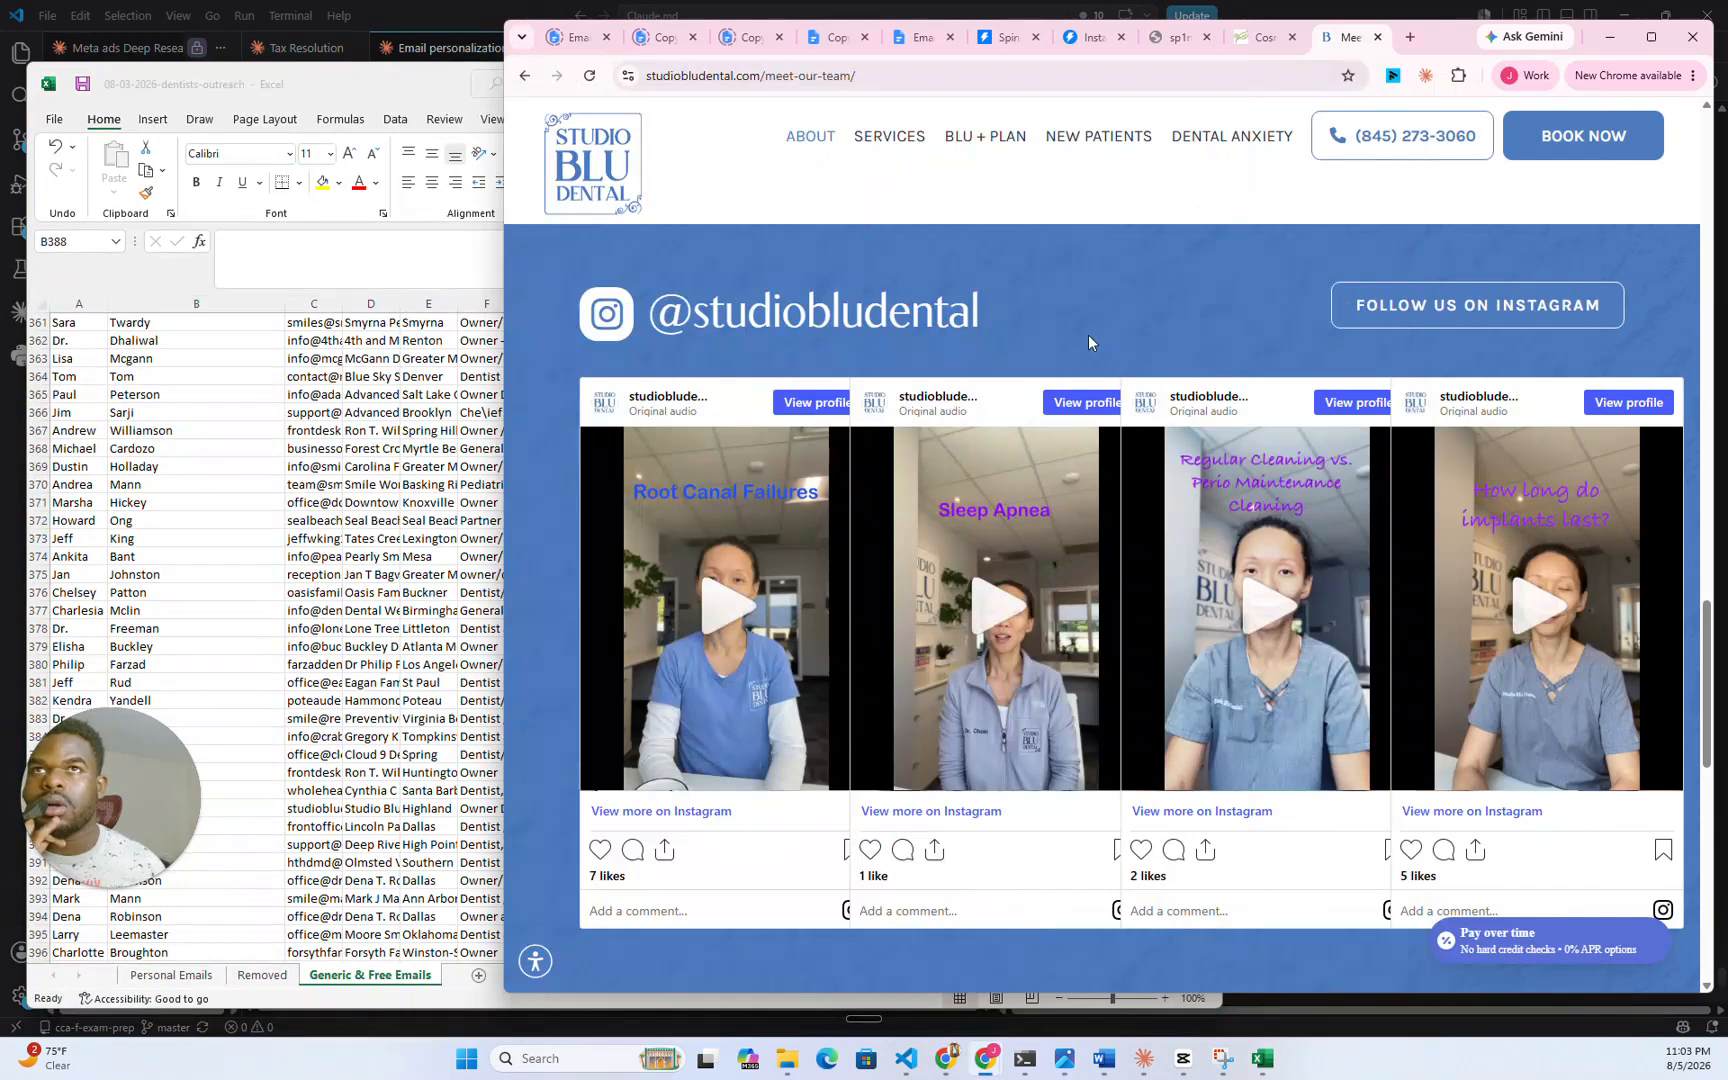
scroll(1013, 336, down, 6)
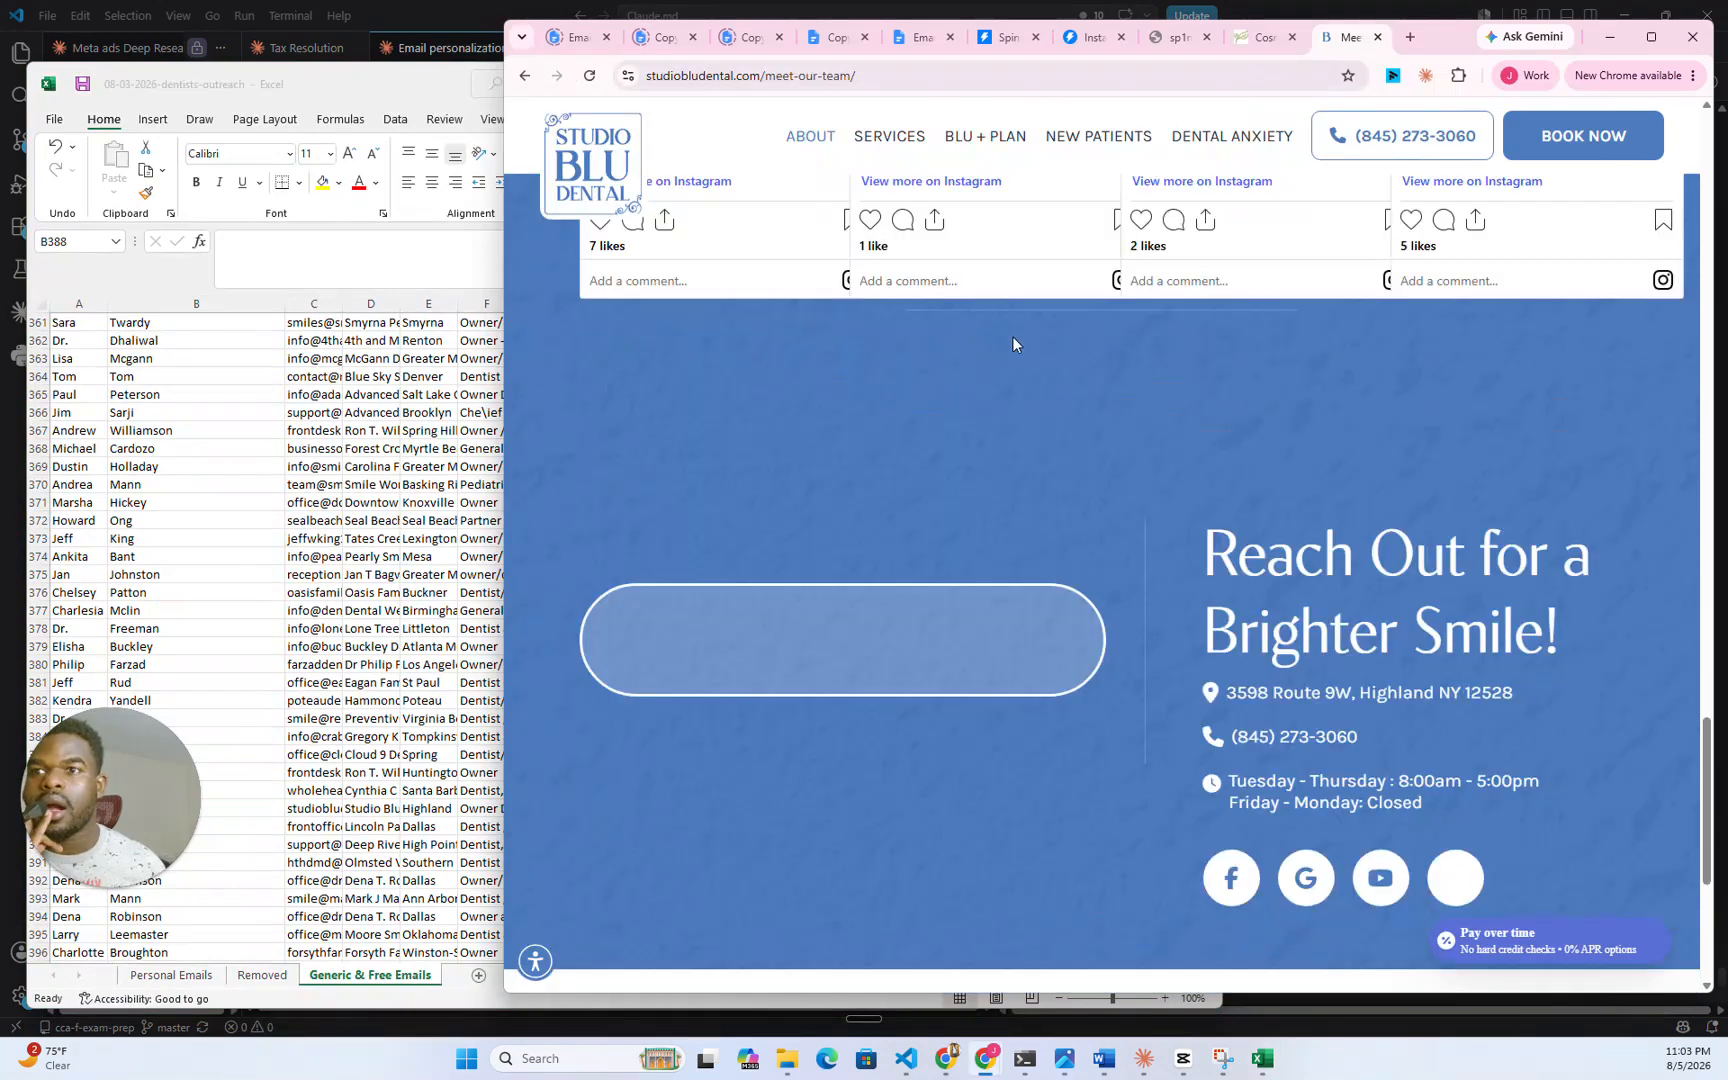
scroll(1013, 336, down, 5)
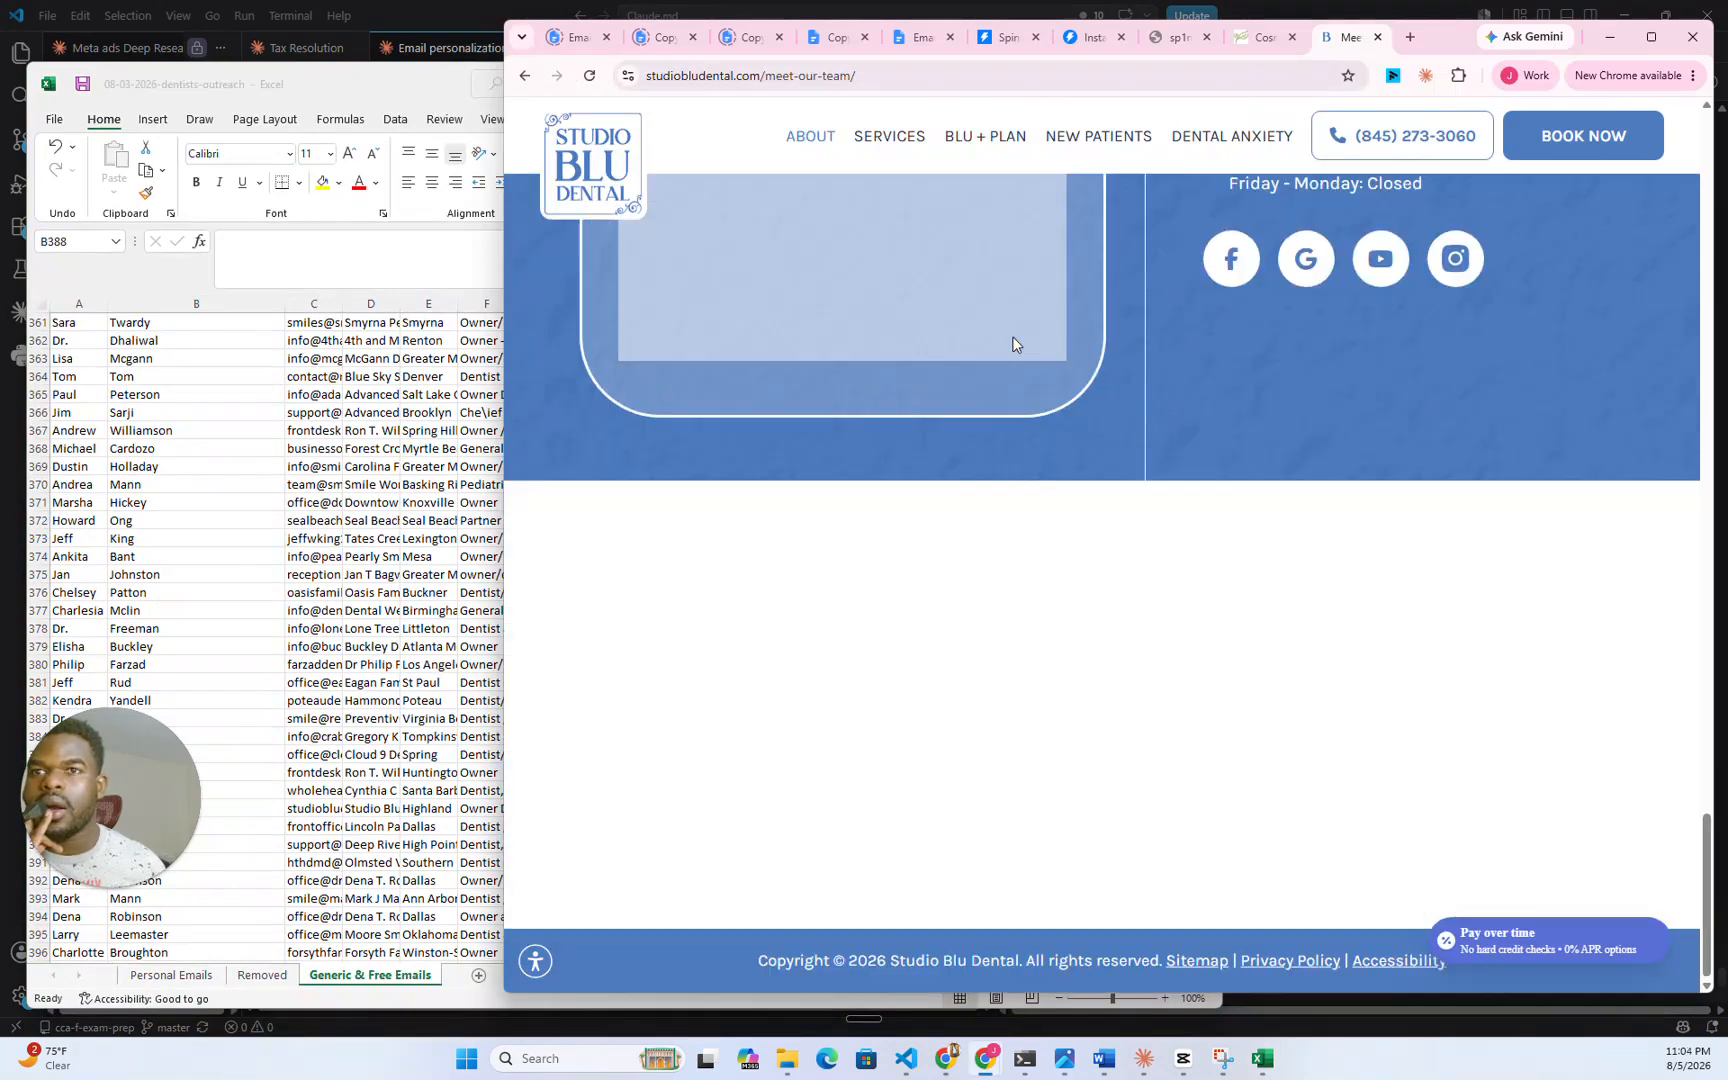
scroll(1189, 408, up, 15)
scroll(1126, 416, up, 10)
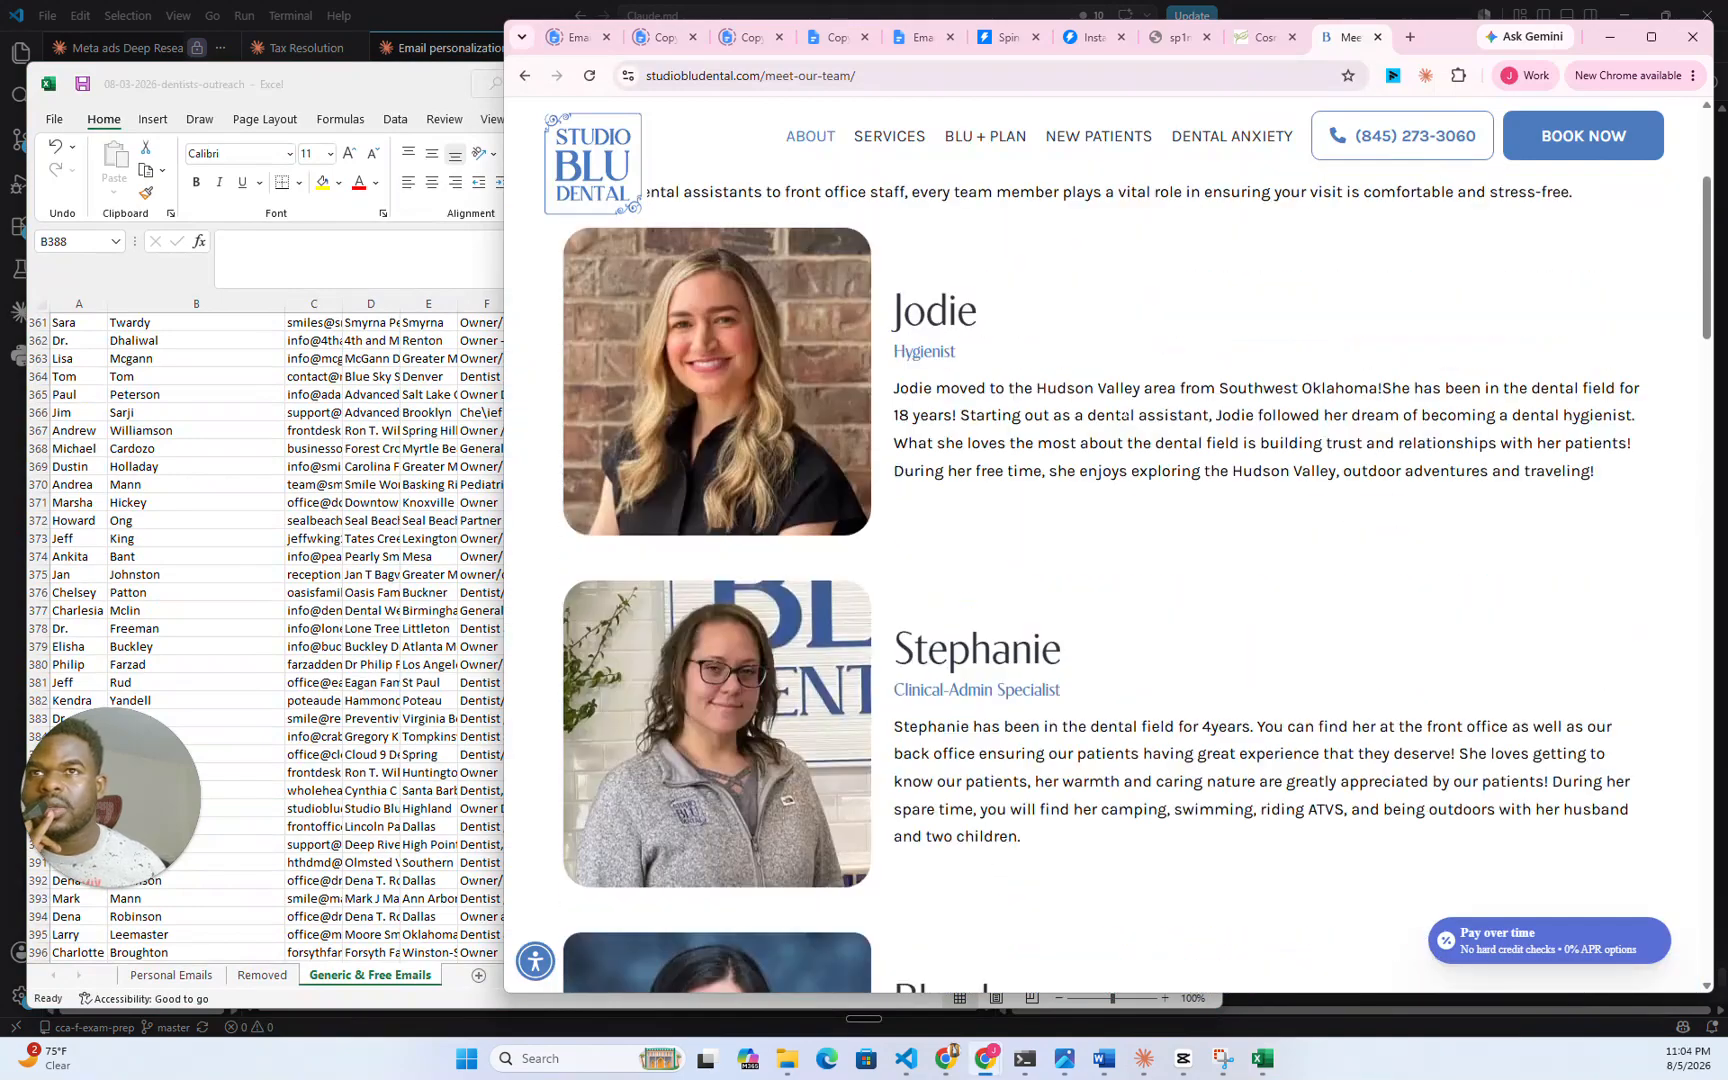
scroll(1124, 416, up, 4)
scroll(1124, 416, down, 5)
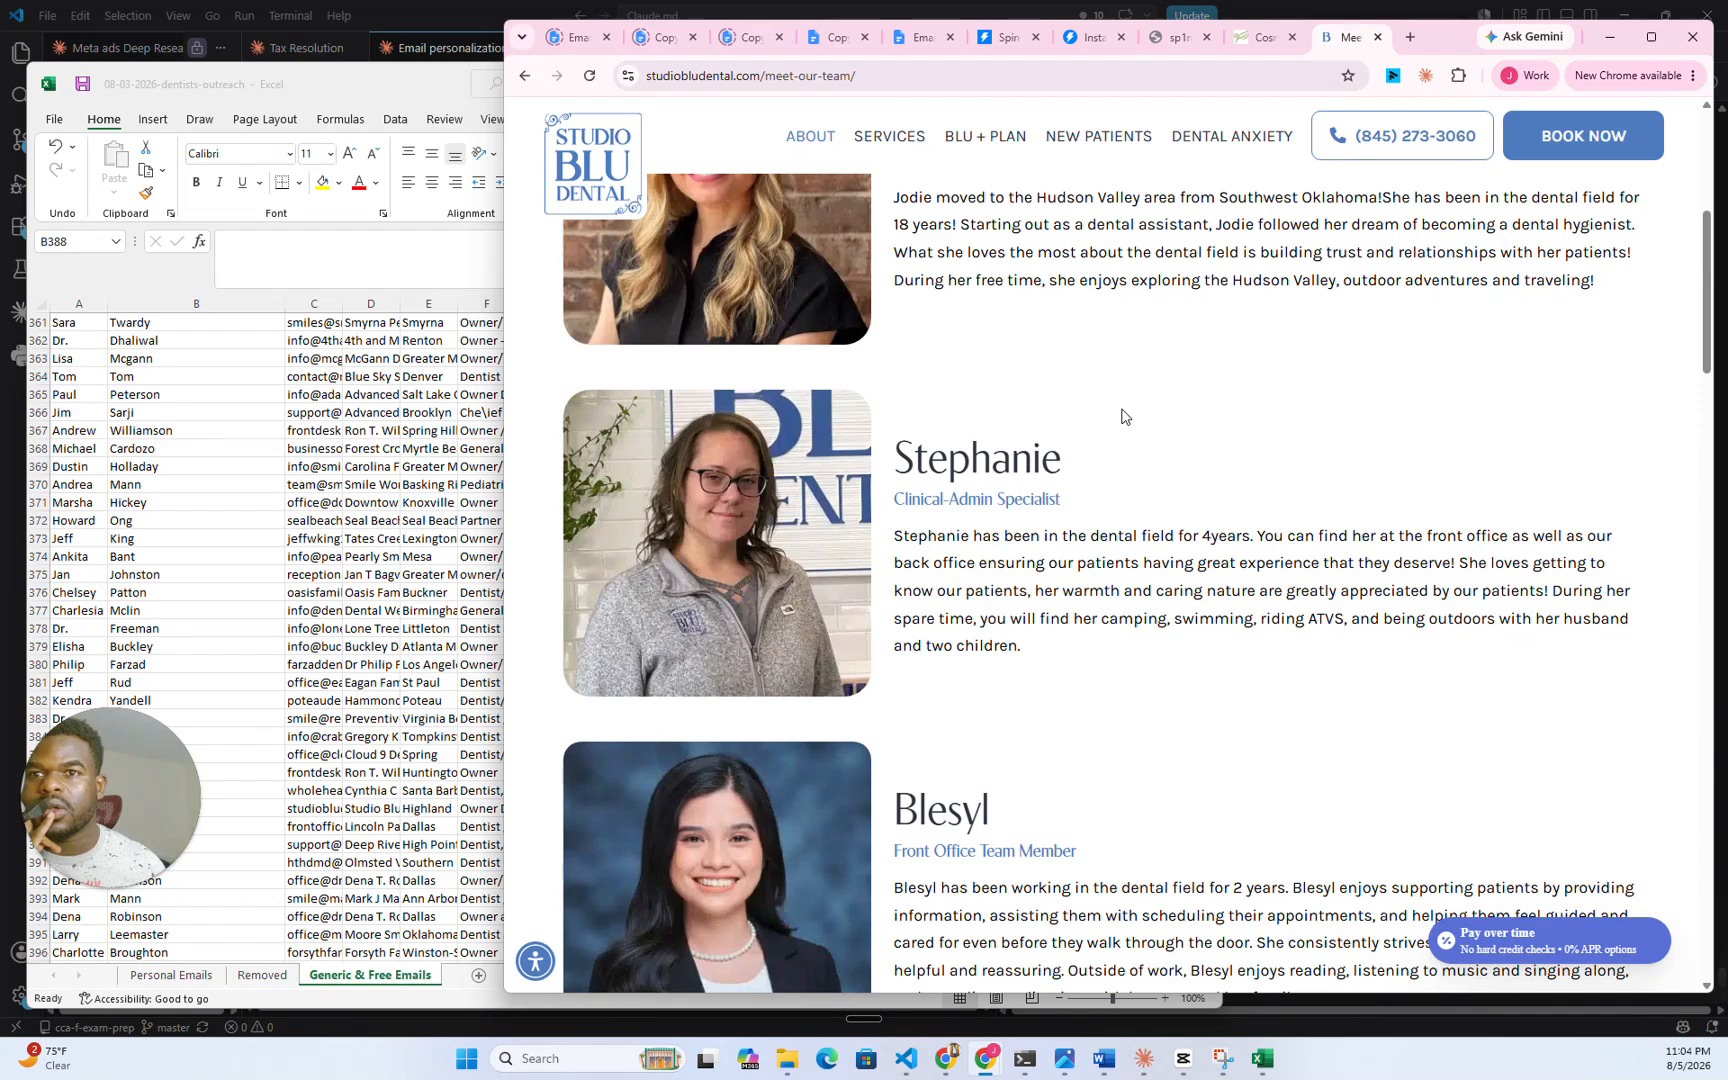
scroll(1124, 416, down, 3)
scroll(1122, 416, down, 7)
scroll(1120, 409, up, 10)
- Open the dentist's own profile page on the practice website and read the biography
mouse_move(810, 138)
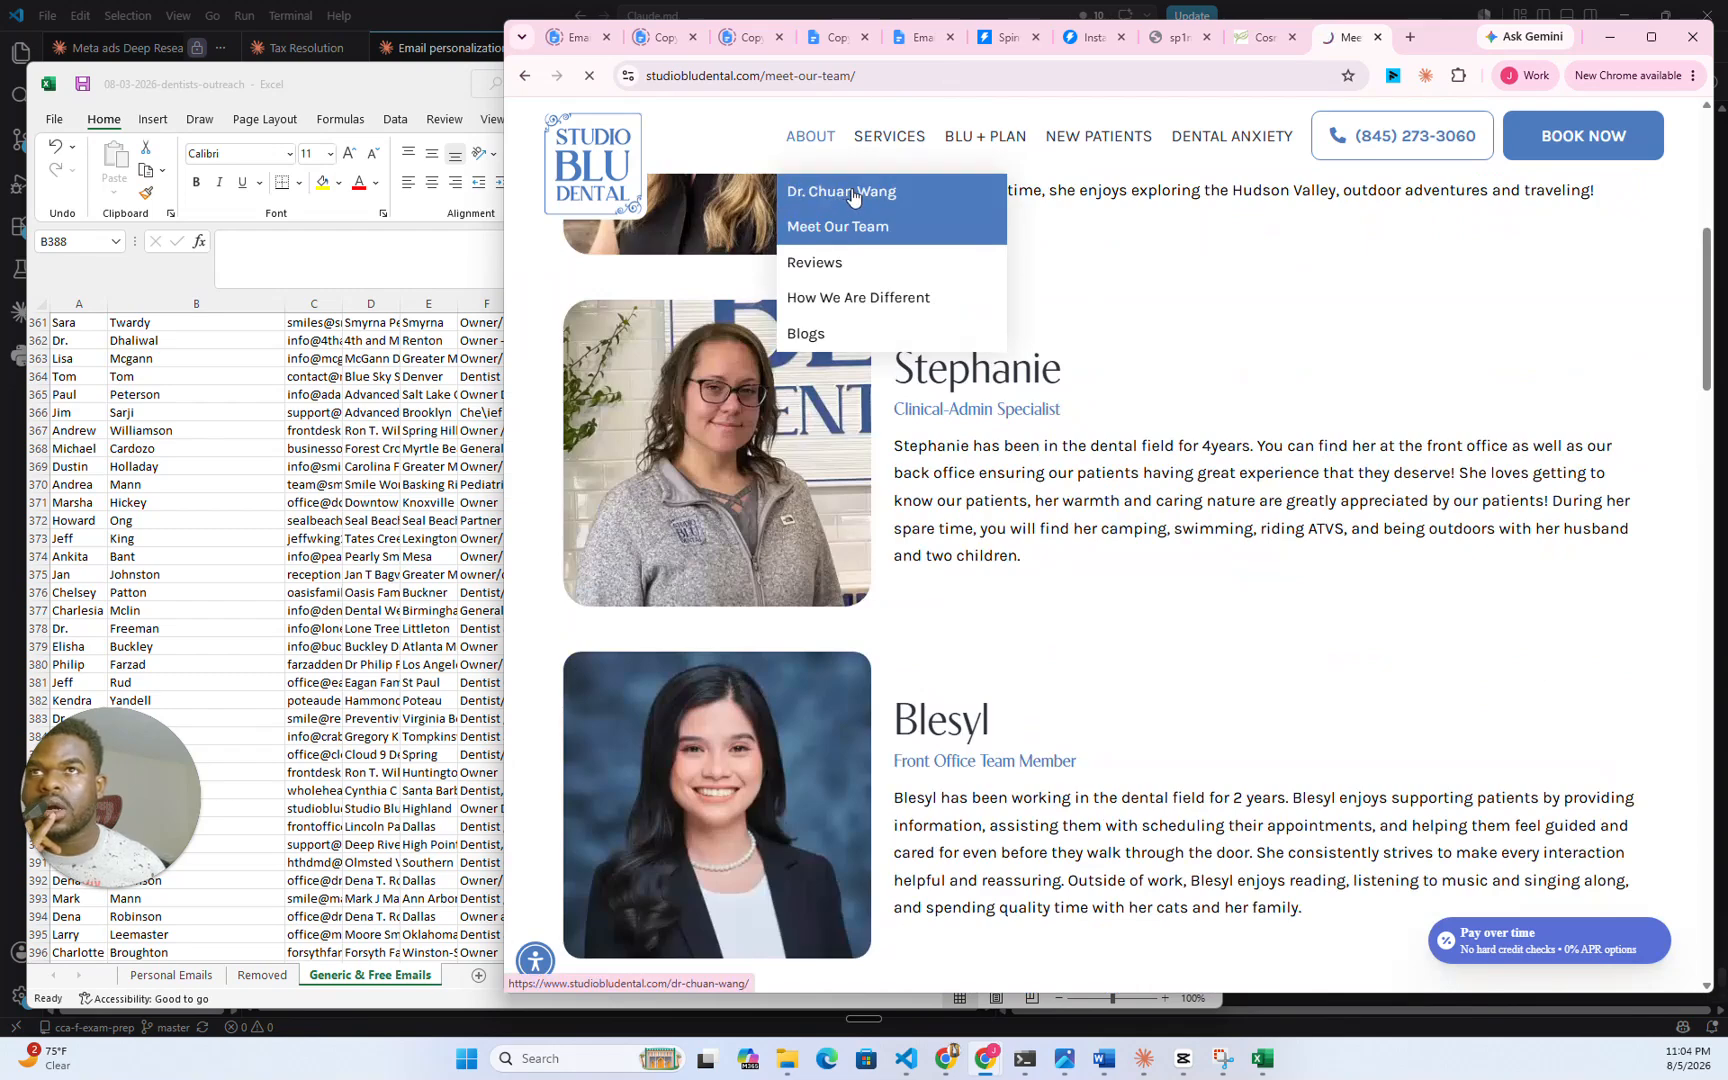
click(850, 190)
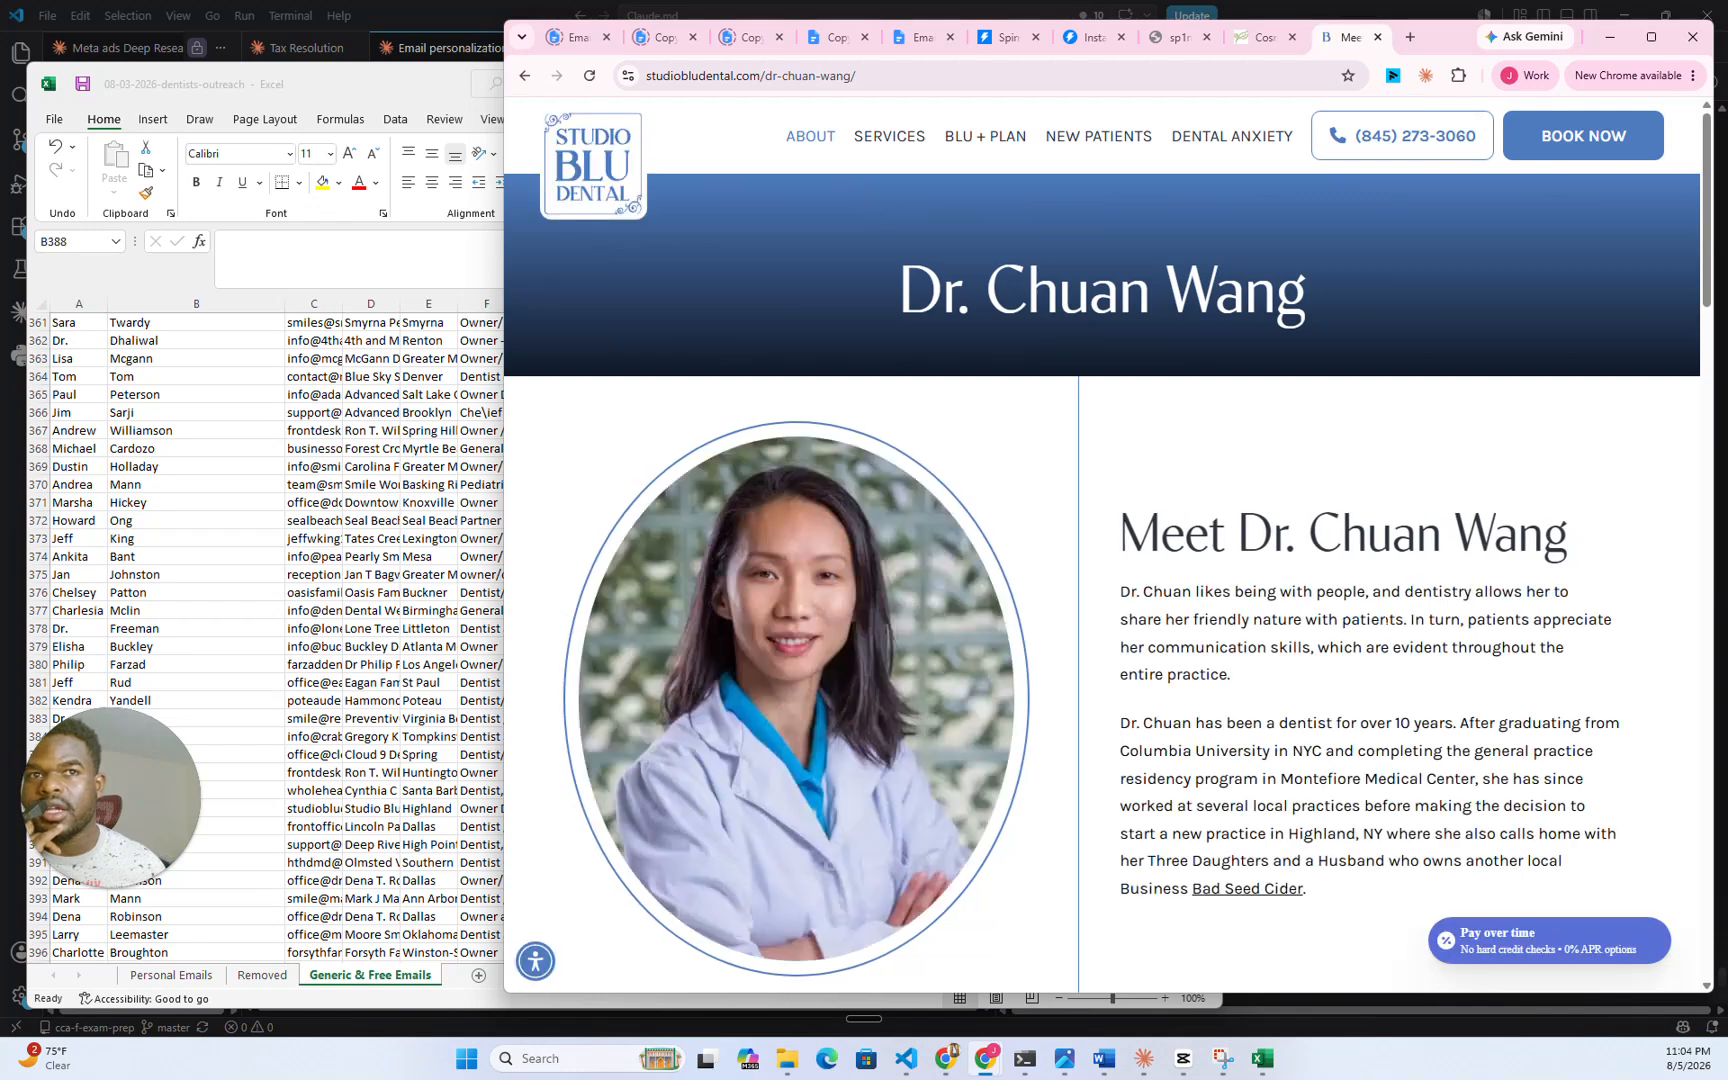
scroll(1276, 582, down, 3)
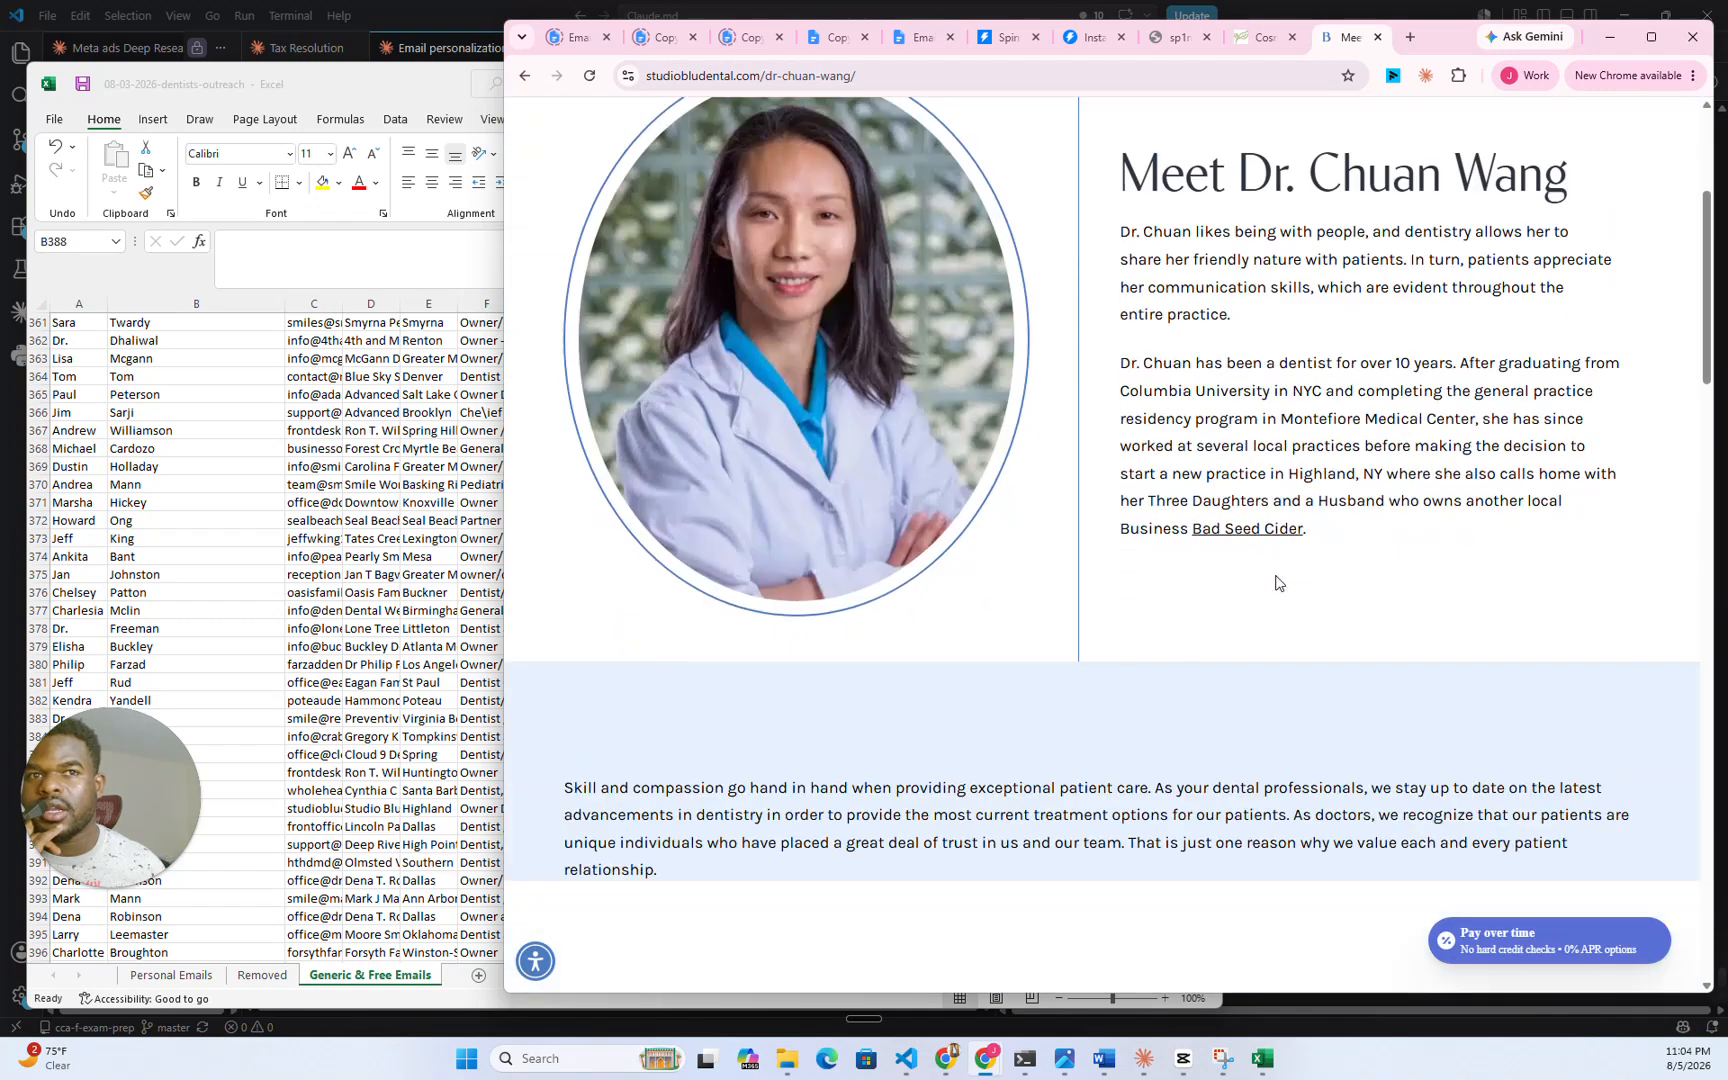
- Skim the rest of the dentist's profile page, then switch to Excel and enter the dentist's surname as the last name in row 388
scroll(1275, 582, down, 10)
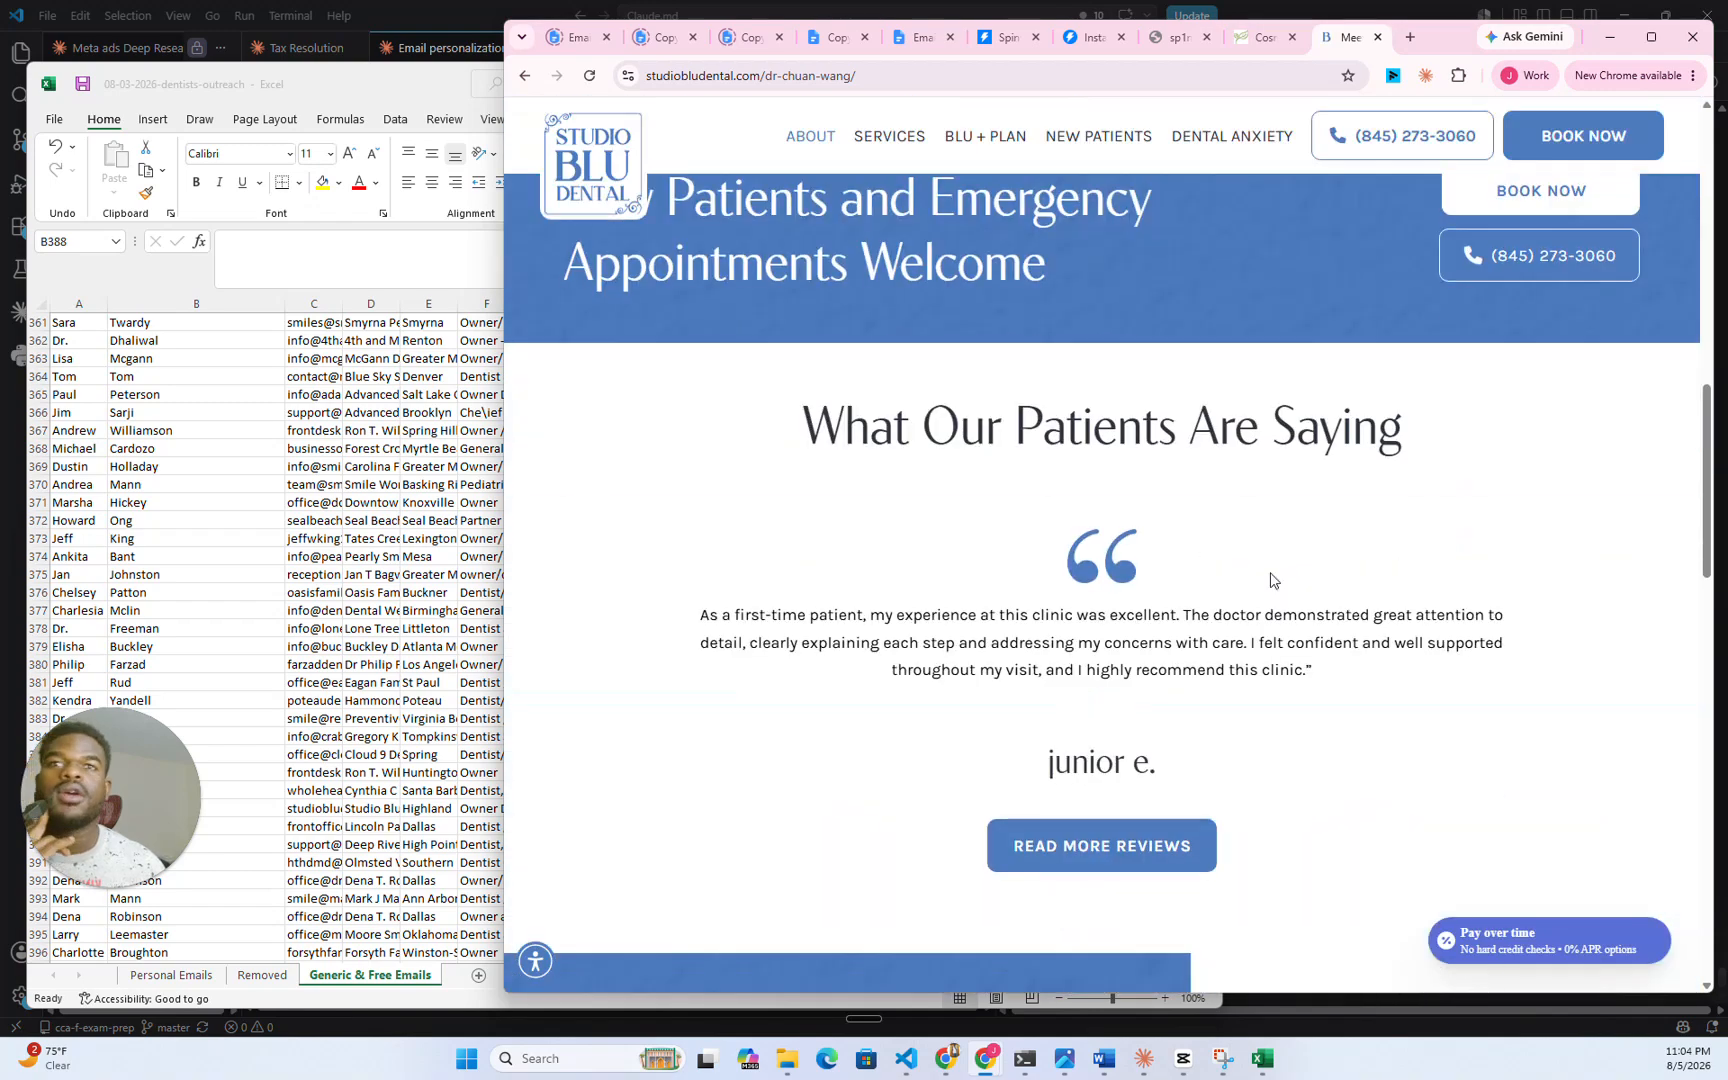
scroll(1271, 580, down, 5)
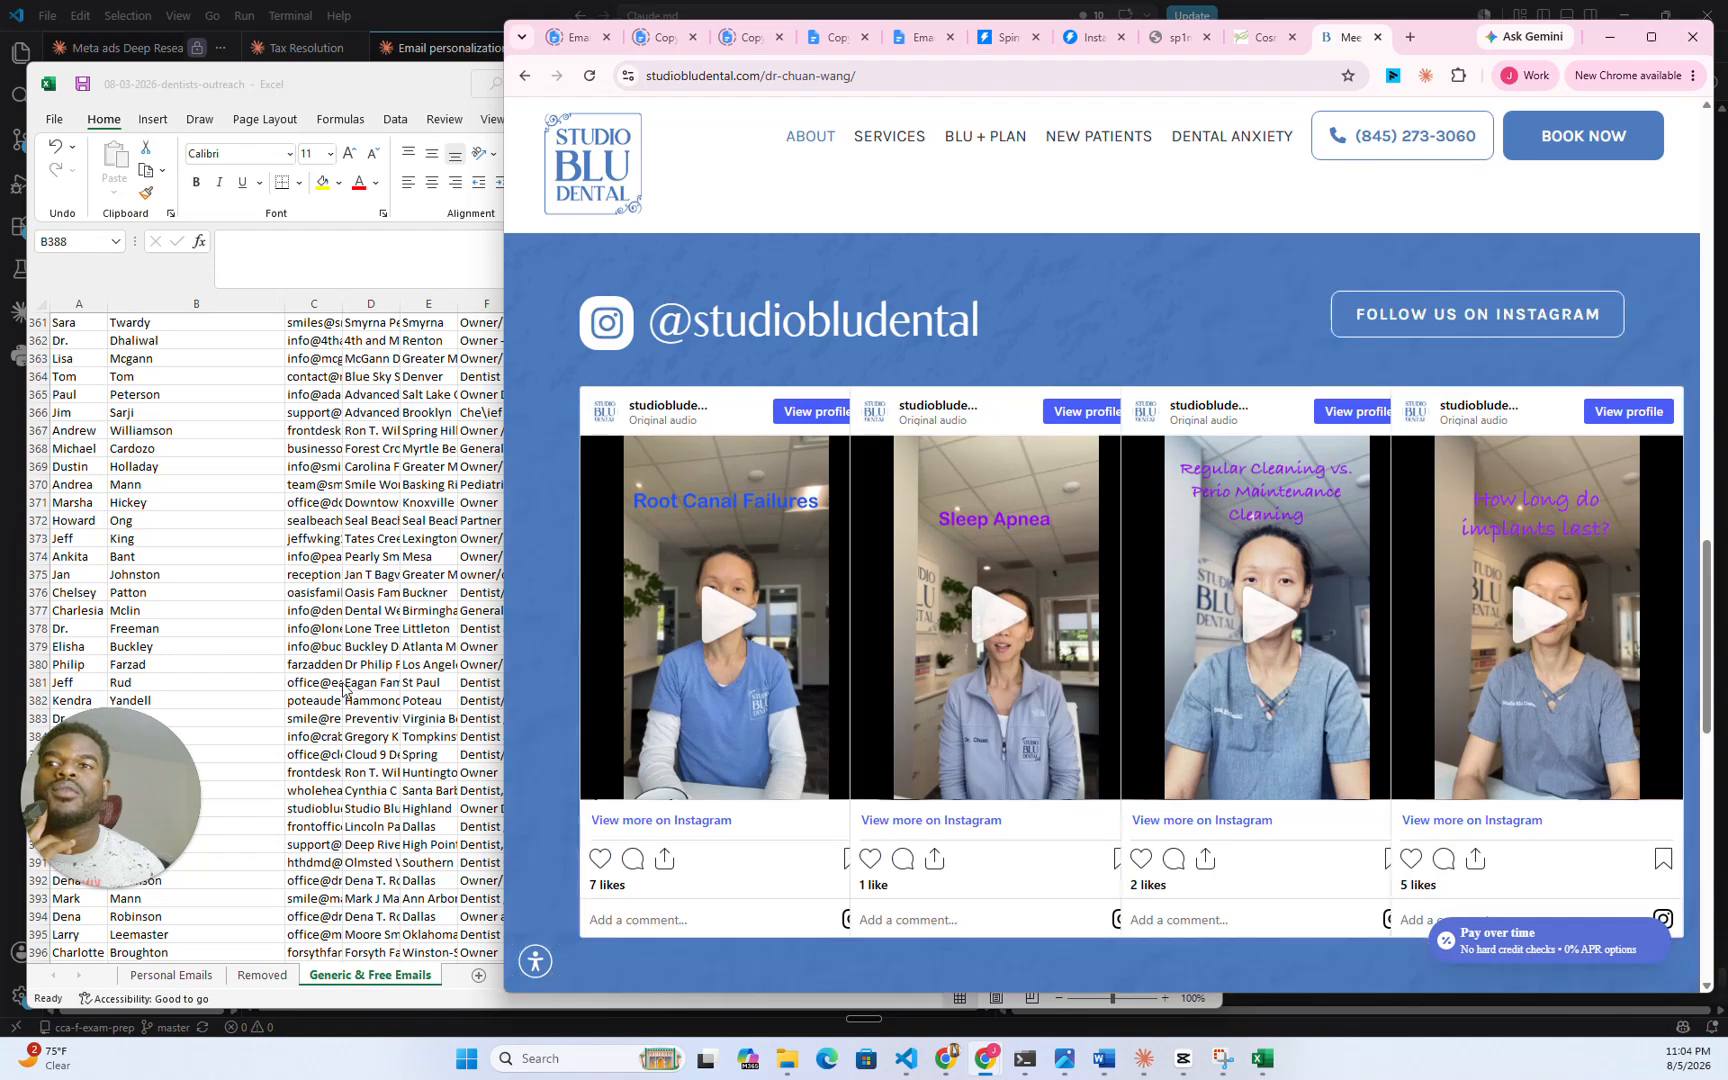
key(alt+Tab)
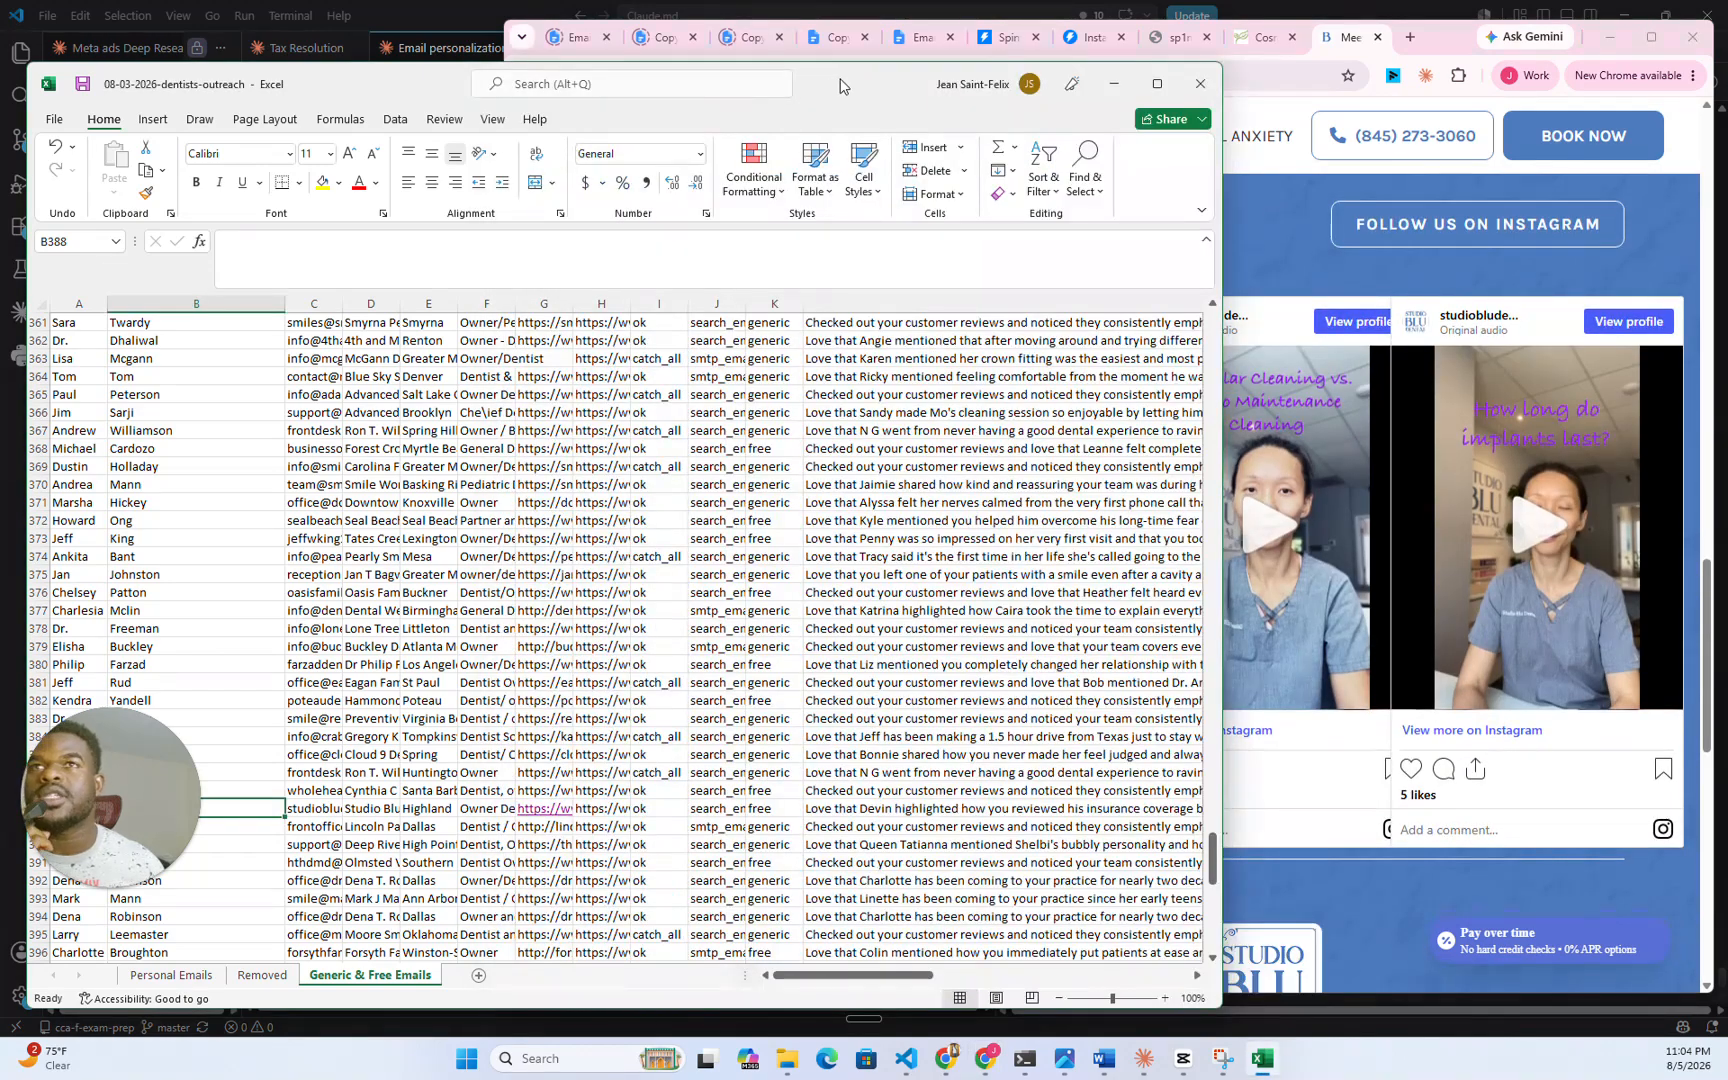
drag(300, 84, 580, 96)
text(Wang)
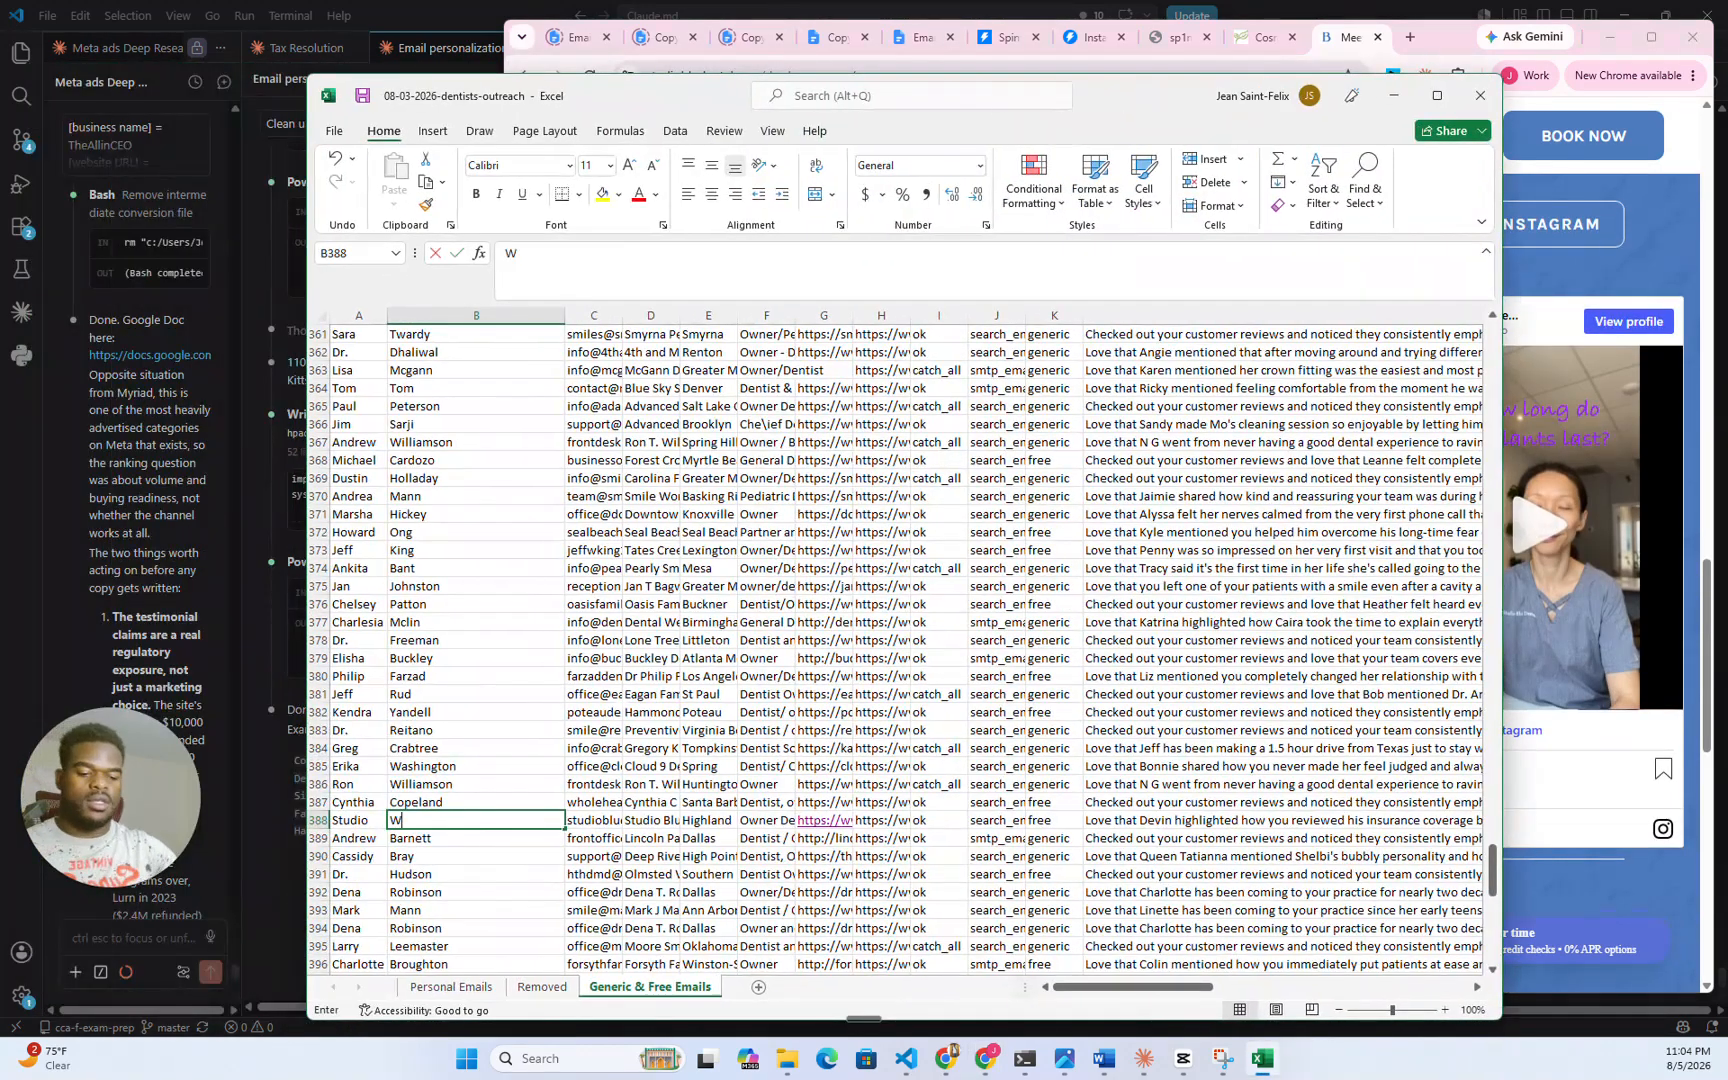
key(Return)
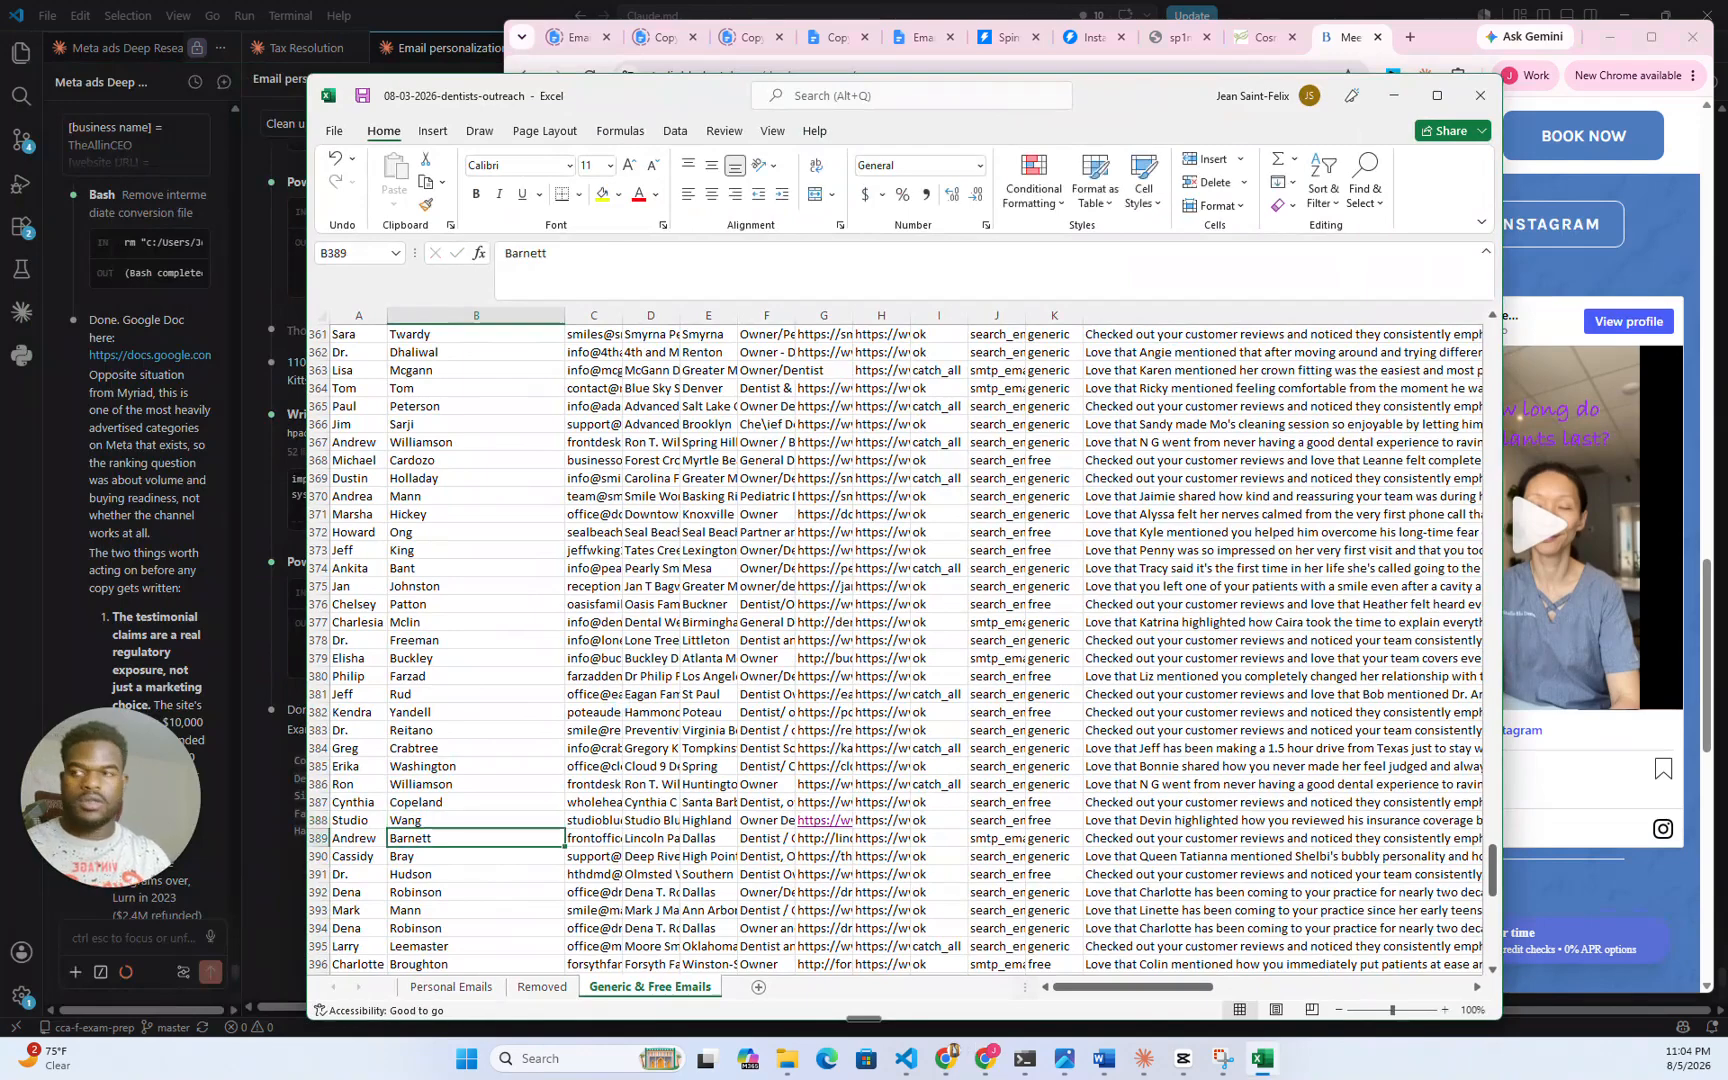
- Clear the incorrect first name from row 388, leaving only the dentist's last name
key(Up)
key(Left)
key(Delete)
key(Down)
key(Right)
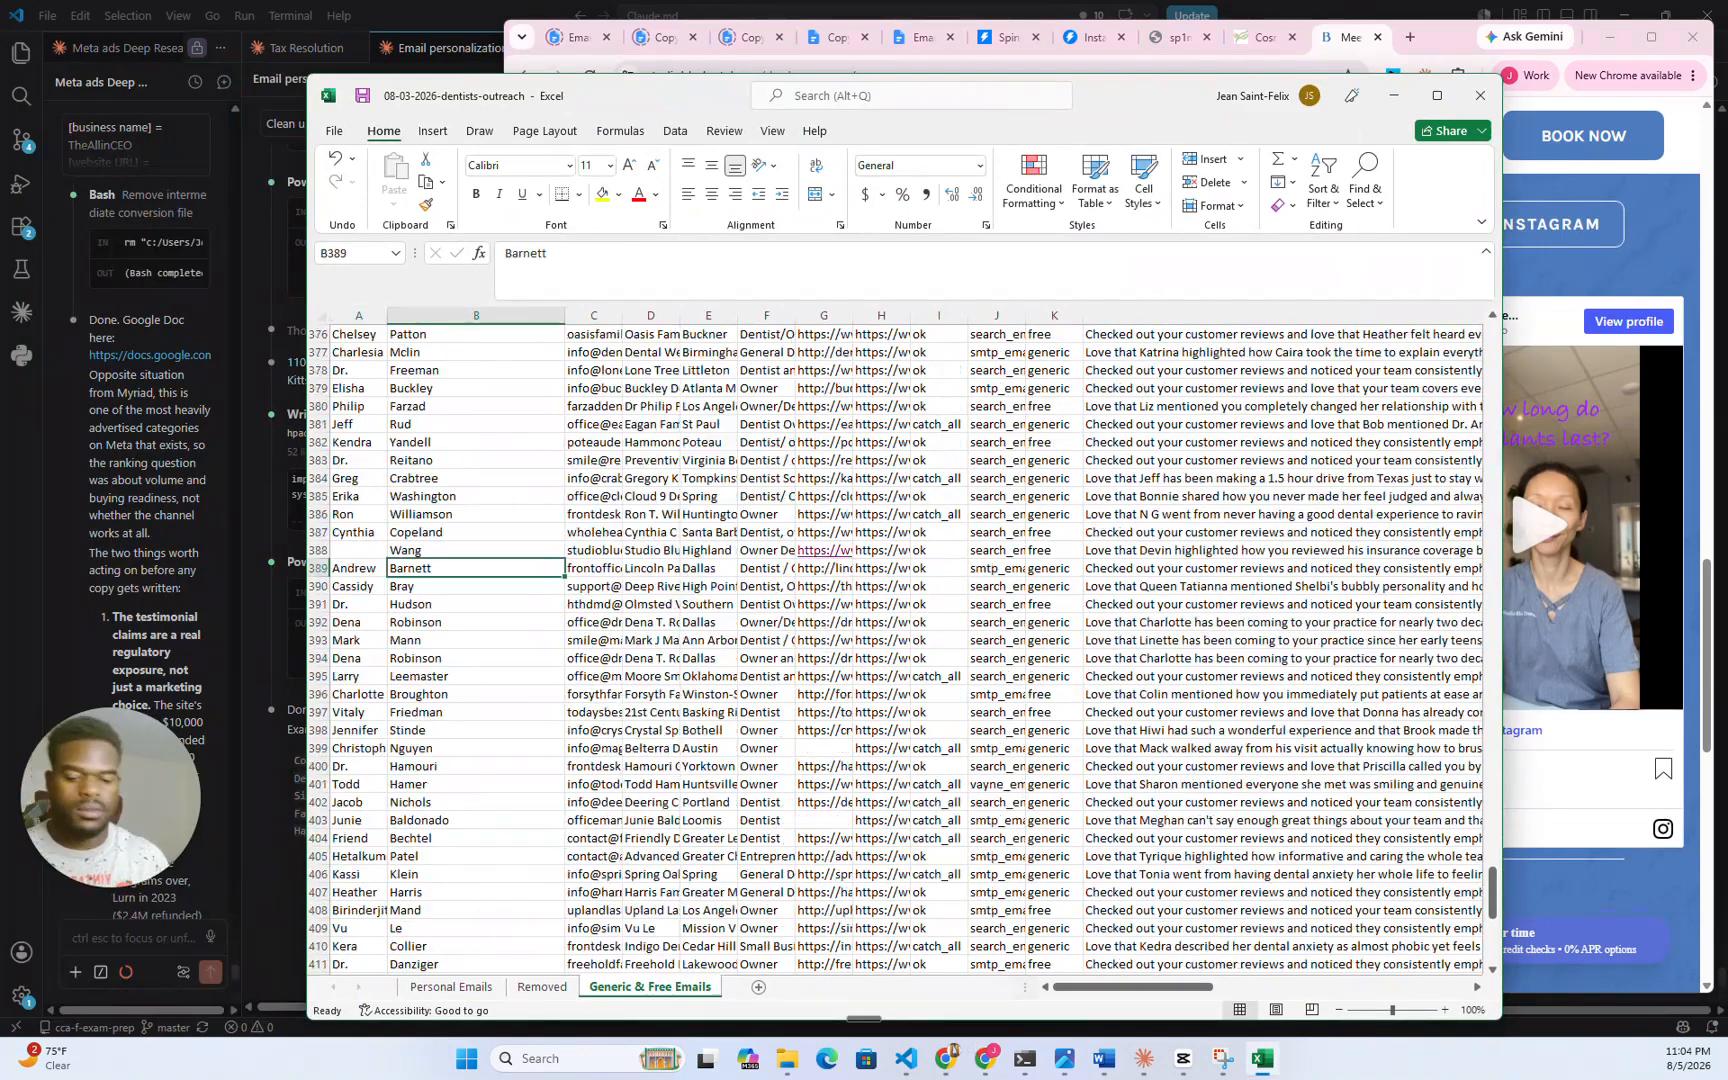
- Scan the remaining names on the Generic & Free Emails sheet to the last row, then return to the header row
scroll(900, 650, down, 5)
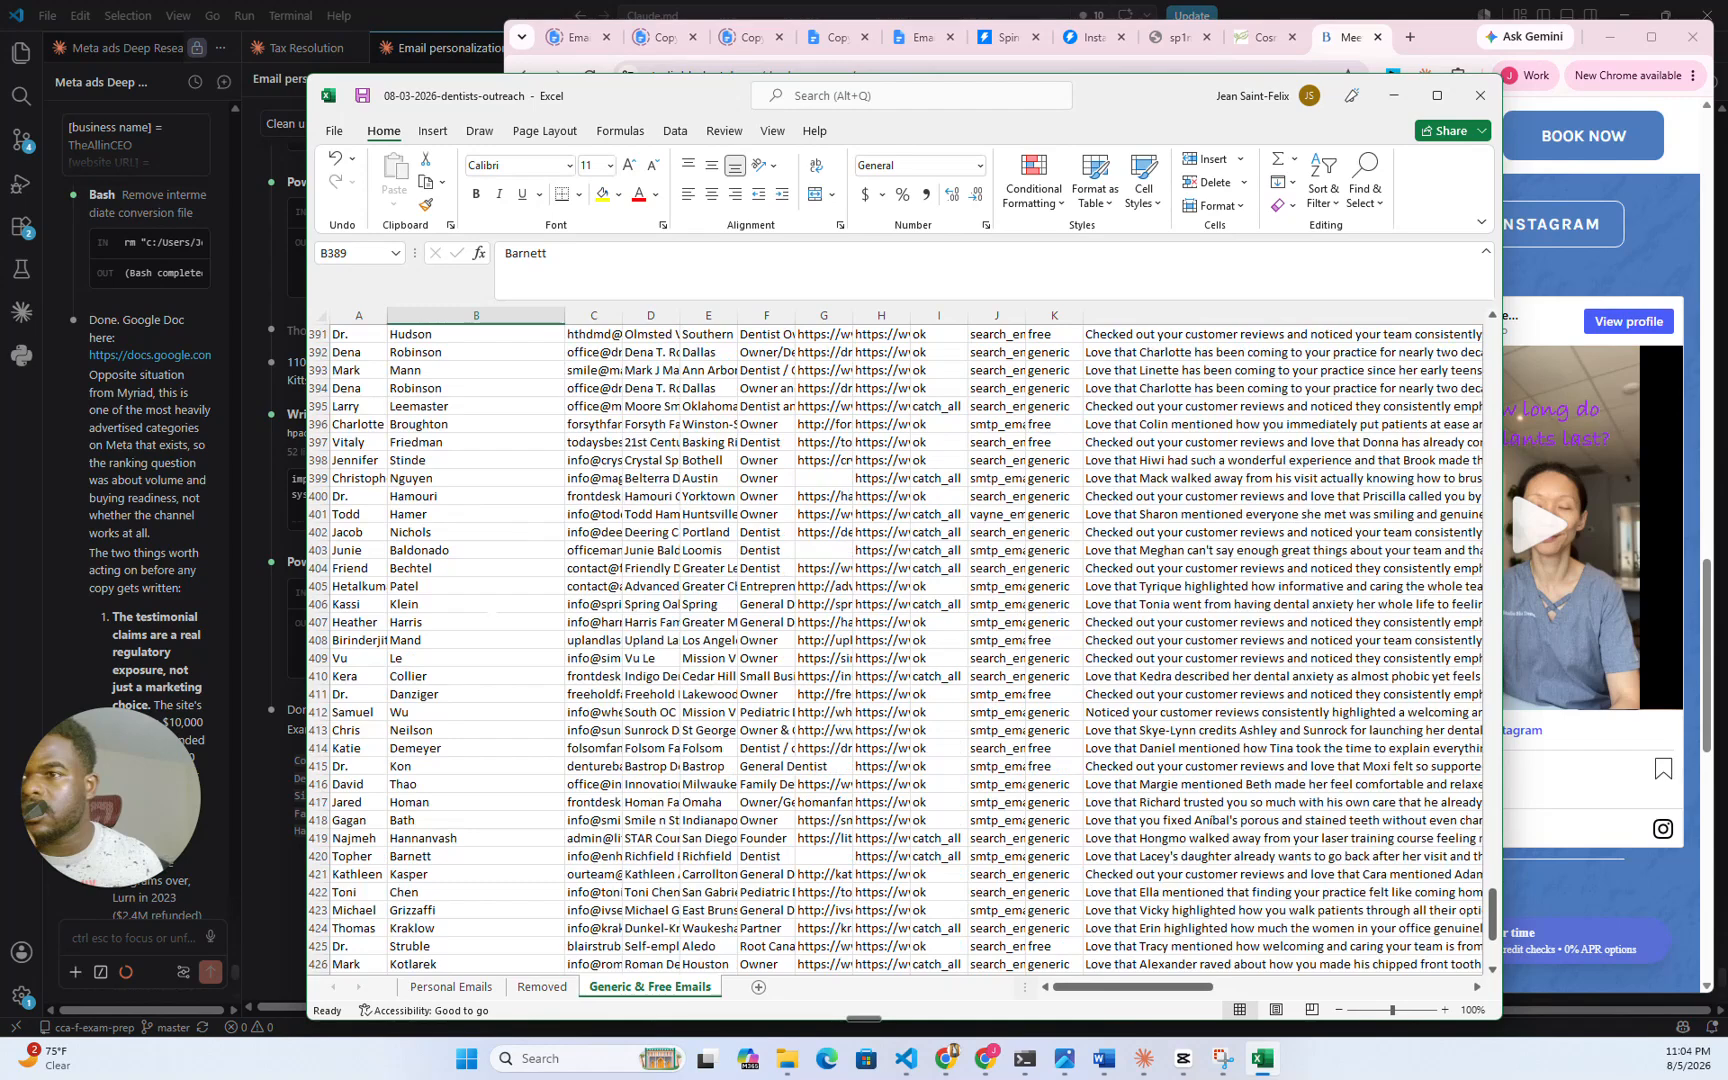
click(476, 640)
scroll(900, 650, down, 7)
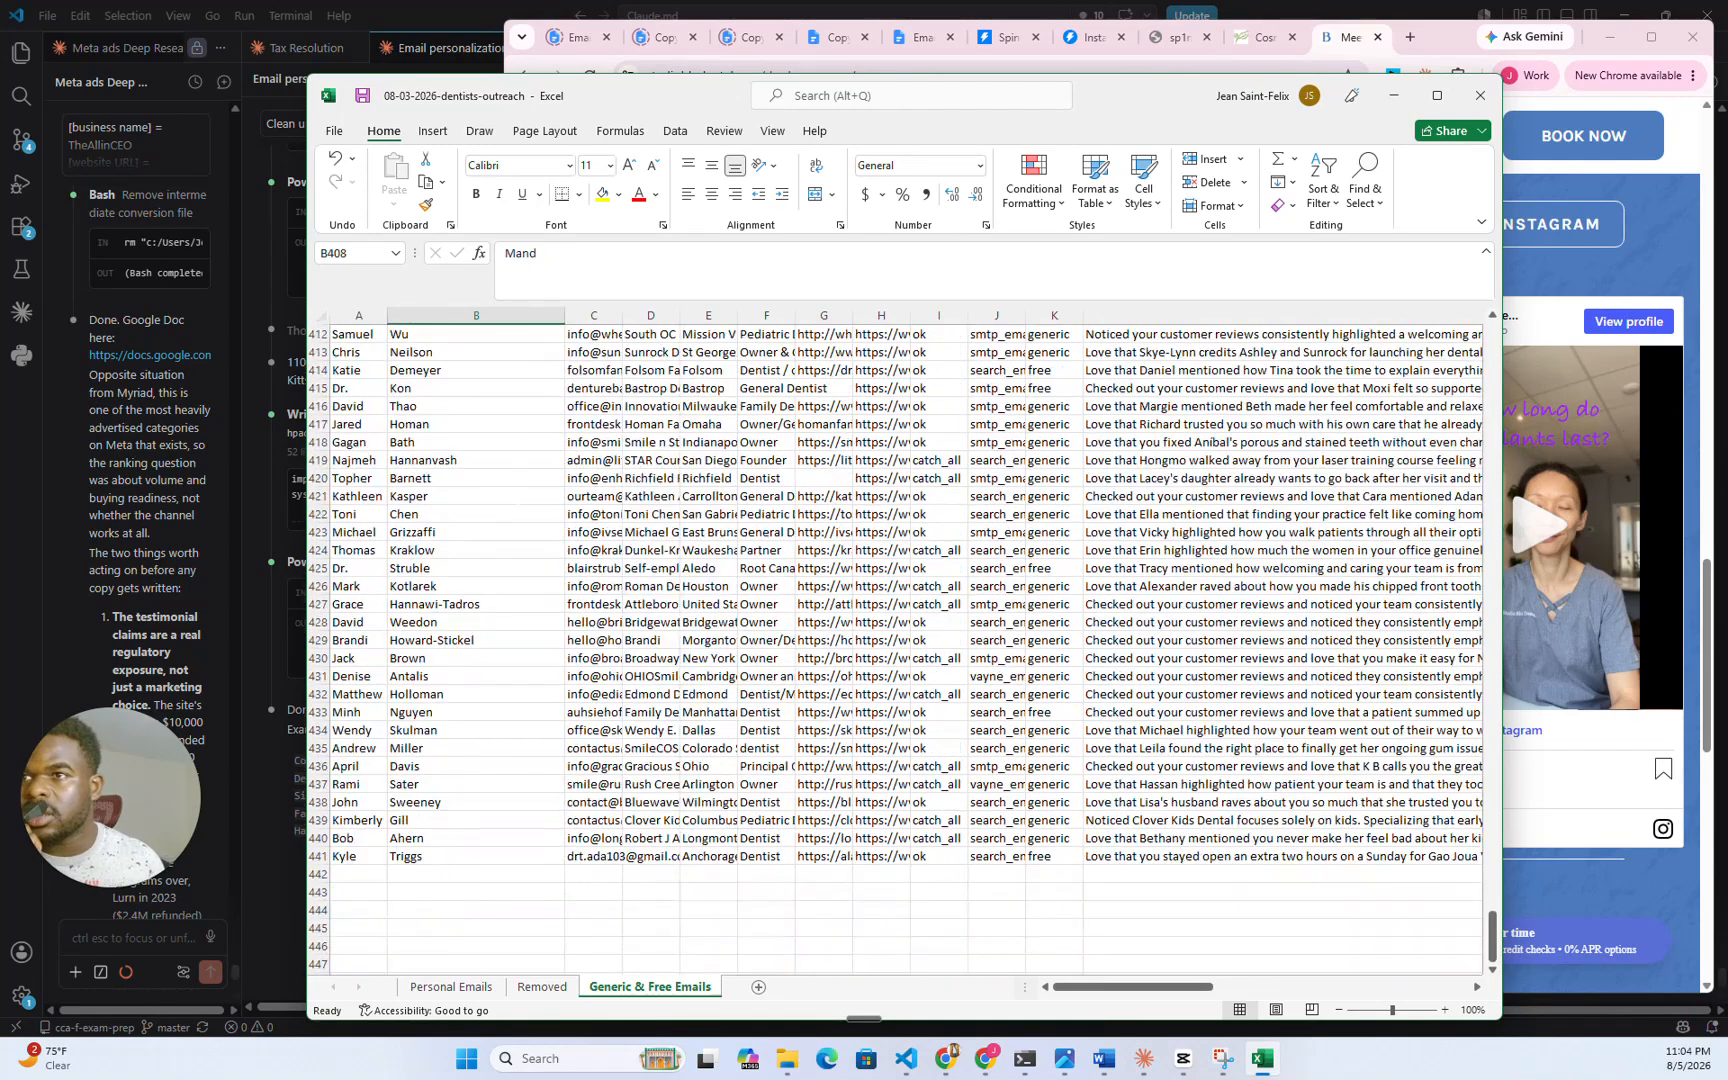
click(594, 496)
click(450, 460)
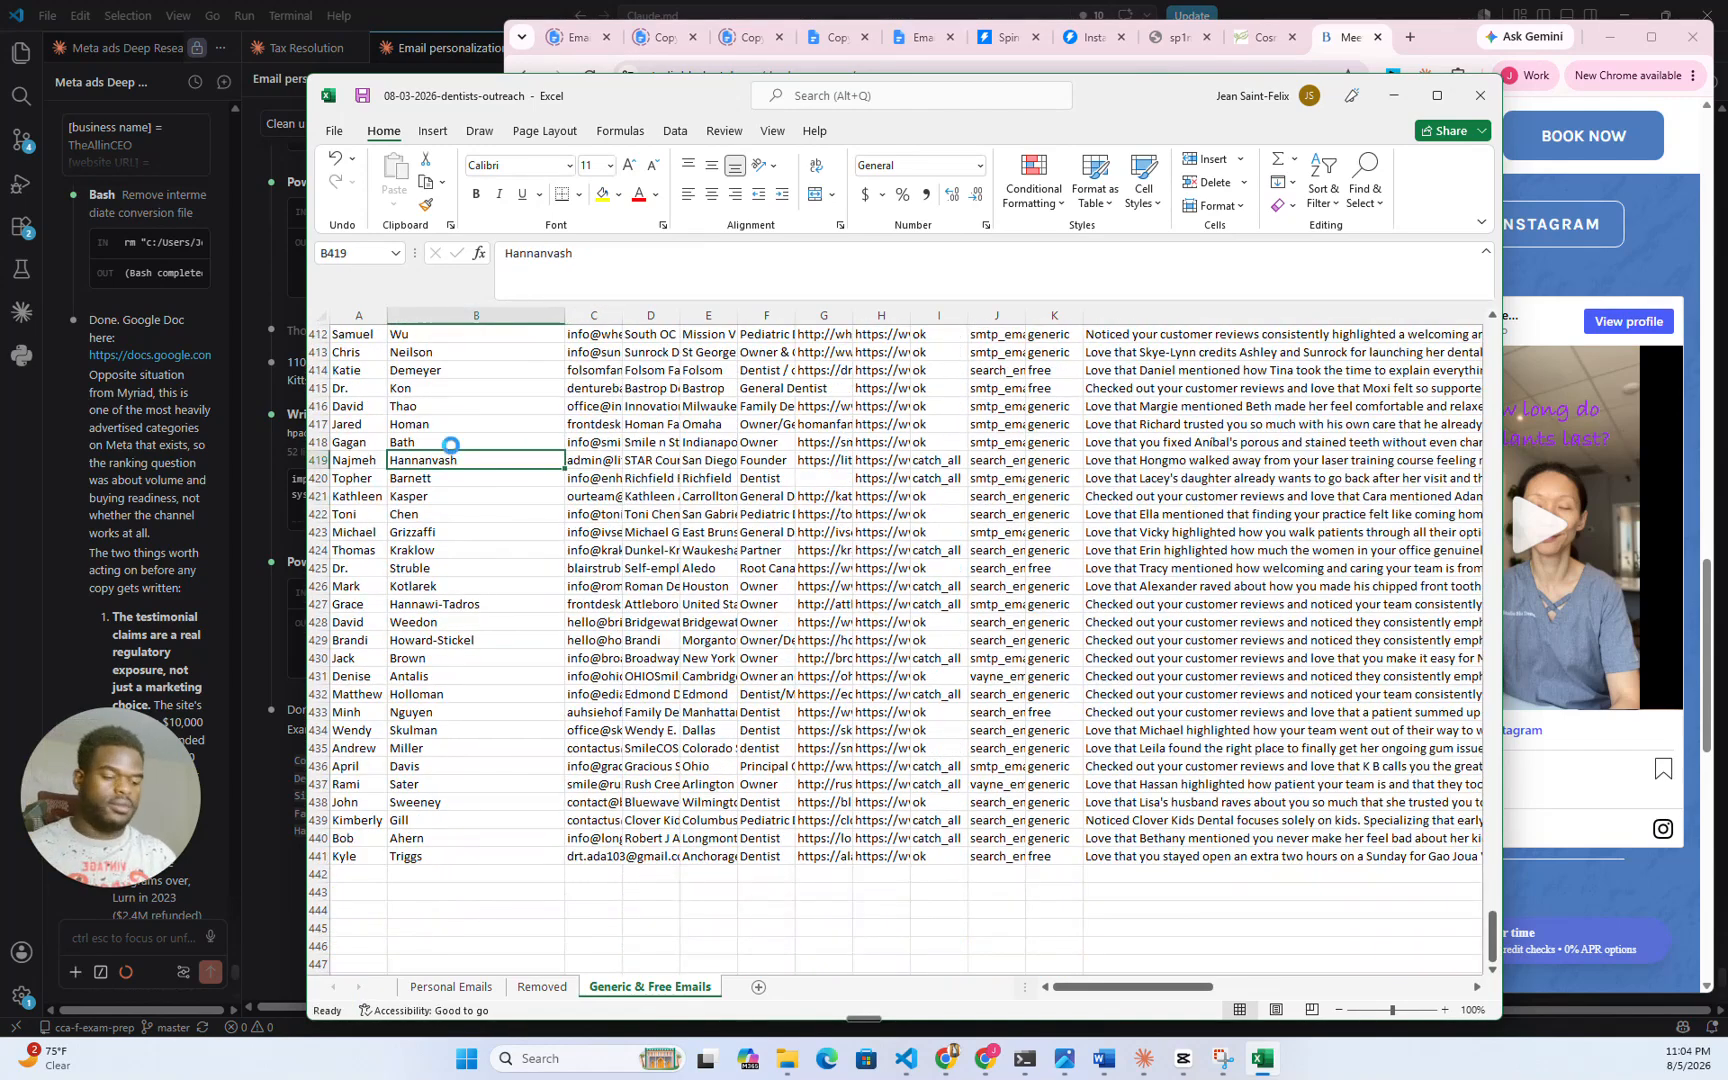
key(ctrl+Home)
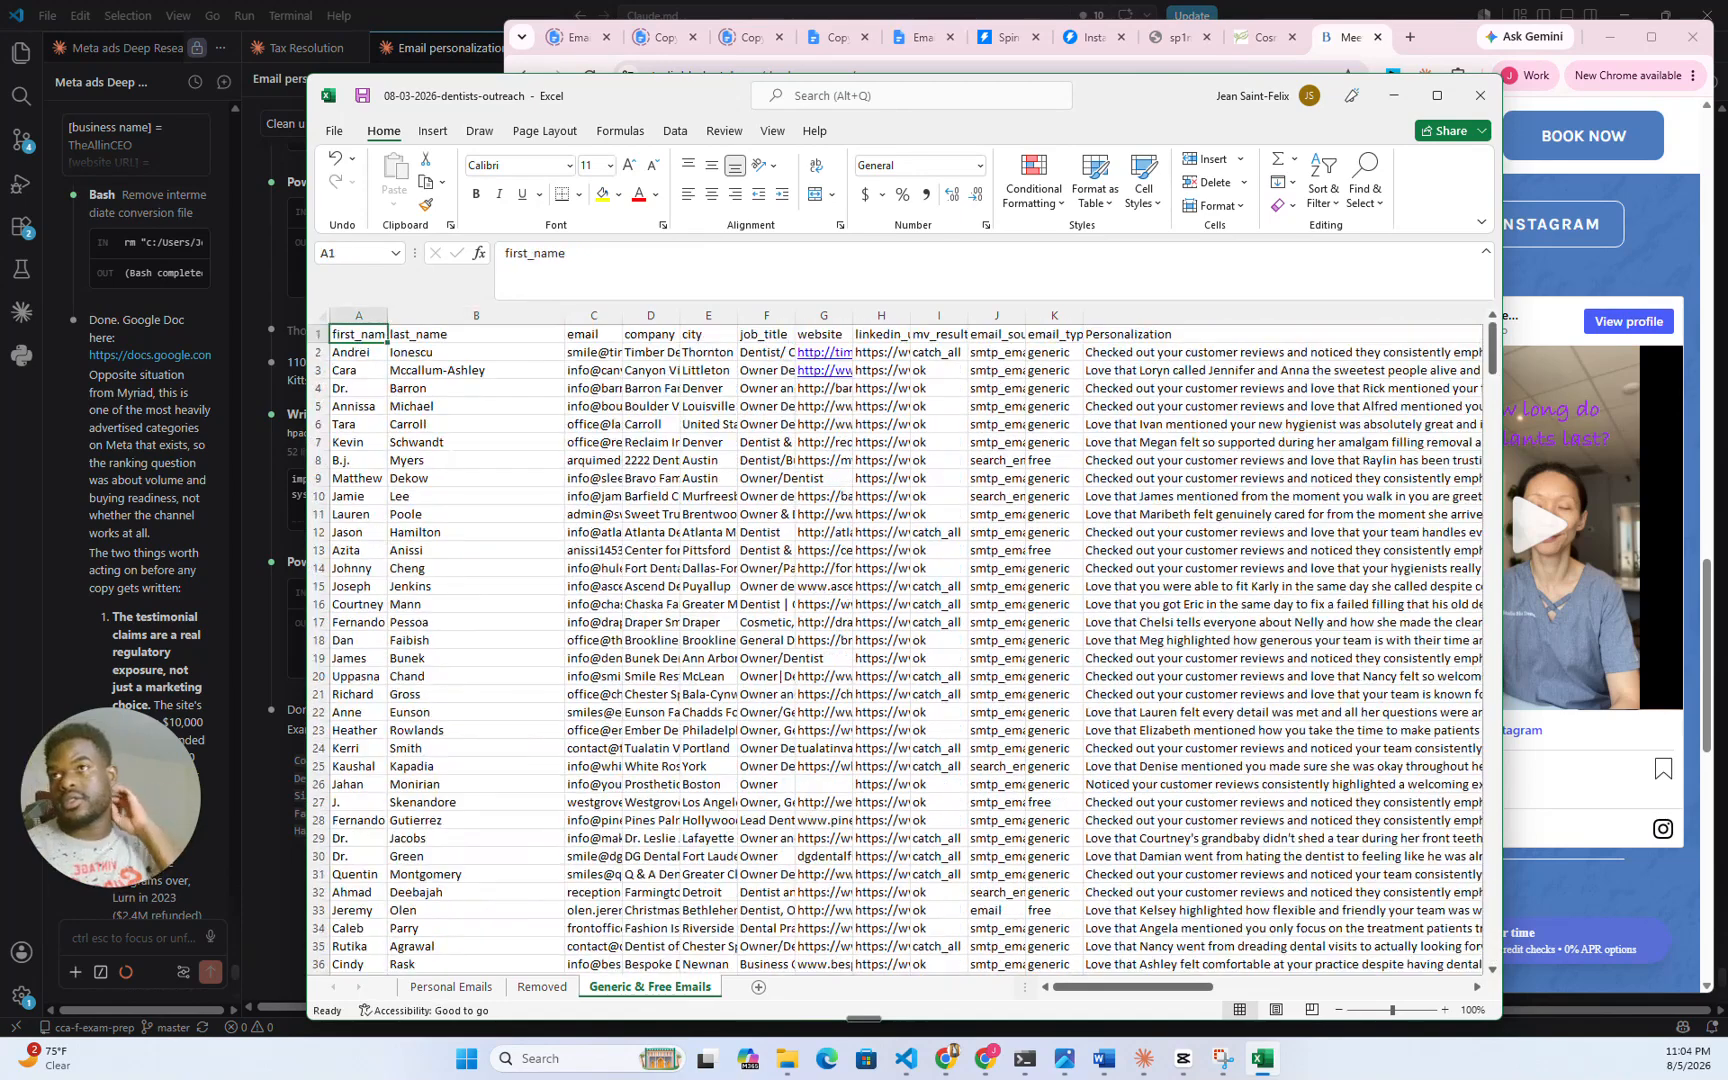
- Widen the company column to show full practice names, look over the personalization lines further down, and return to the first cell
click(657, 441)
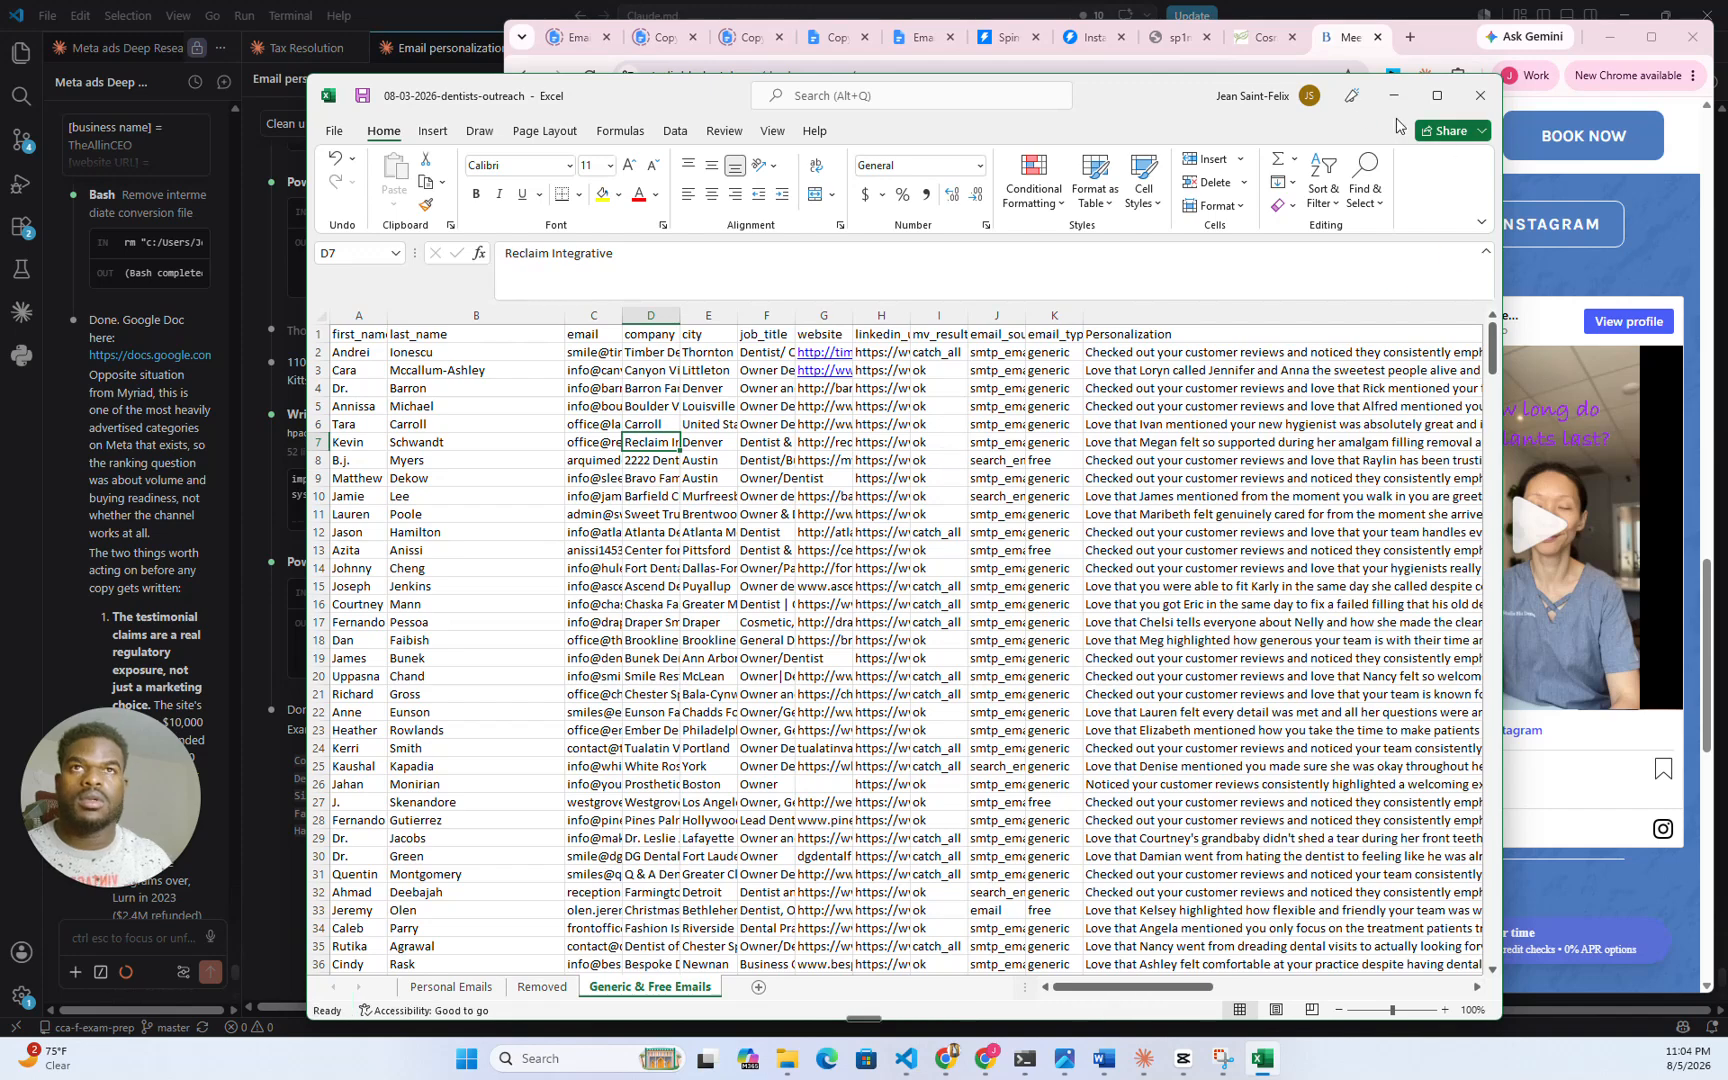
drag(1143, 987, 998, 986)
click(703, 389)
drag(680, 315, 806, 315)
scroll(897, 650, right, 5)
scroll(897, 650, down, 20)
scroll(897, 650, down, 20)
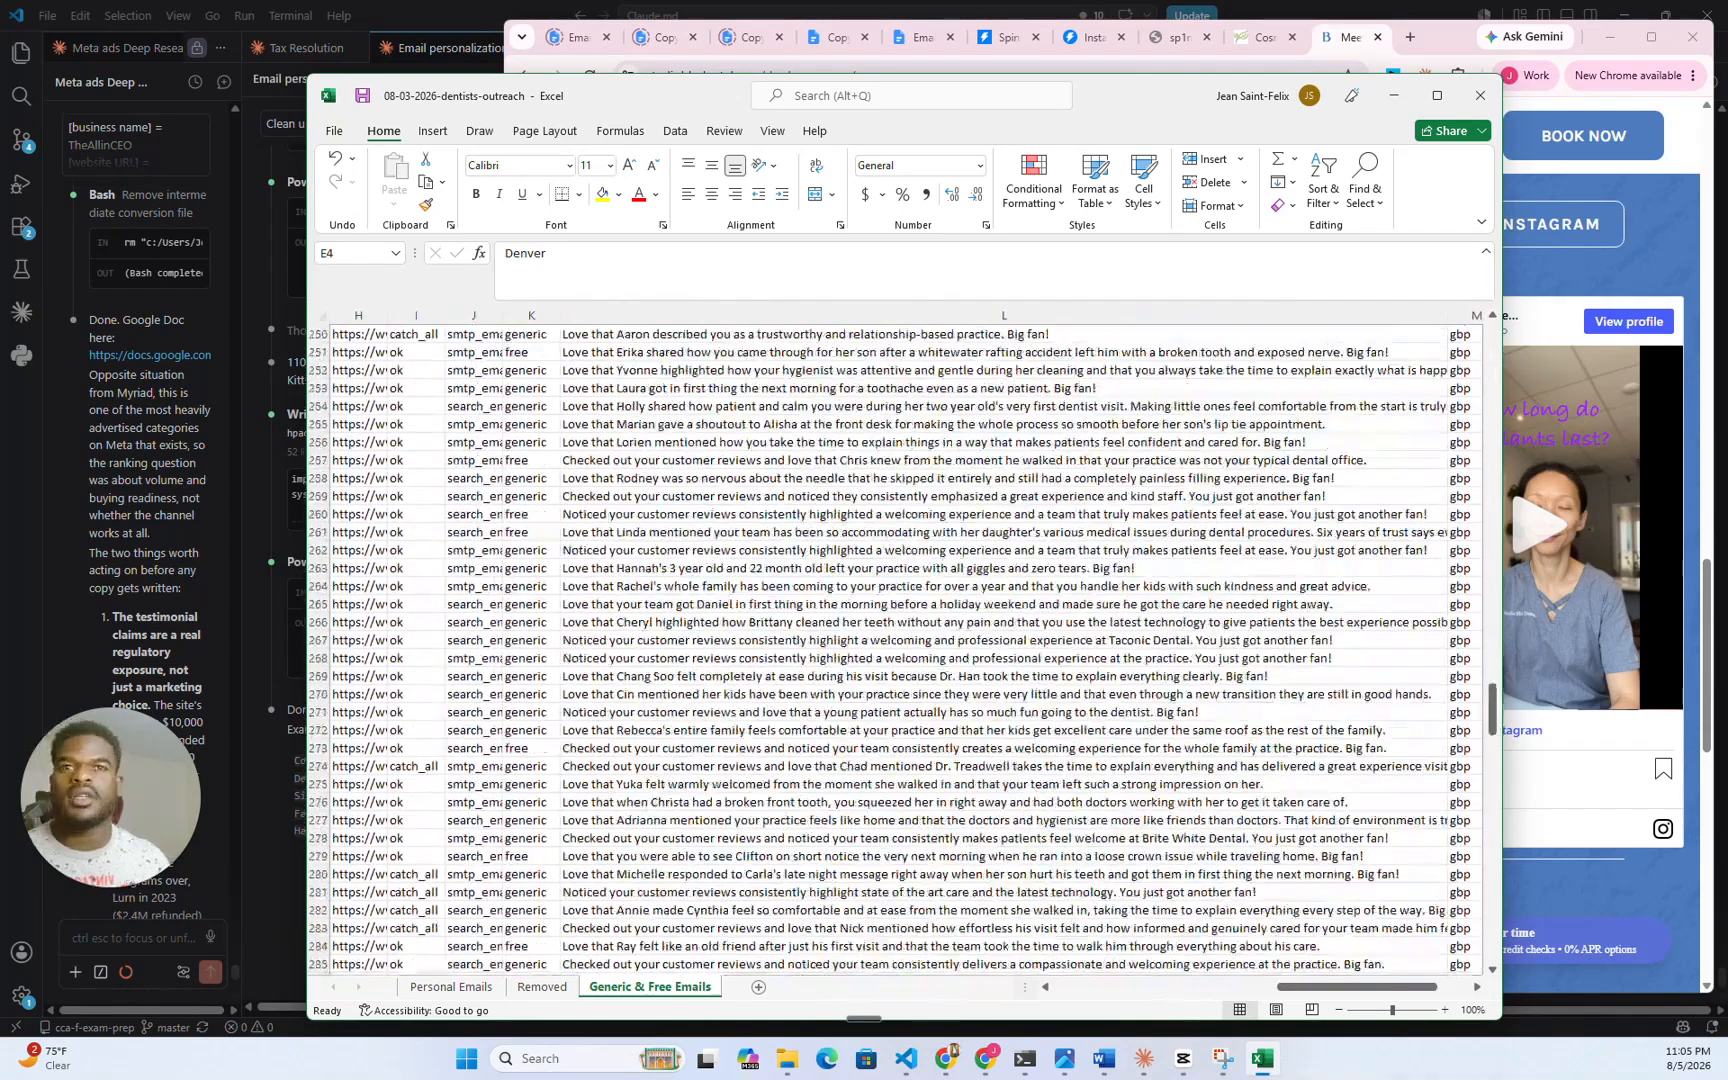
click(1003, 676)
key(ctrl+Home)
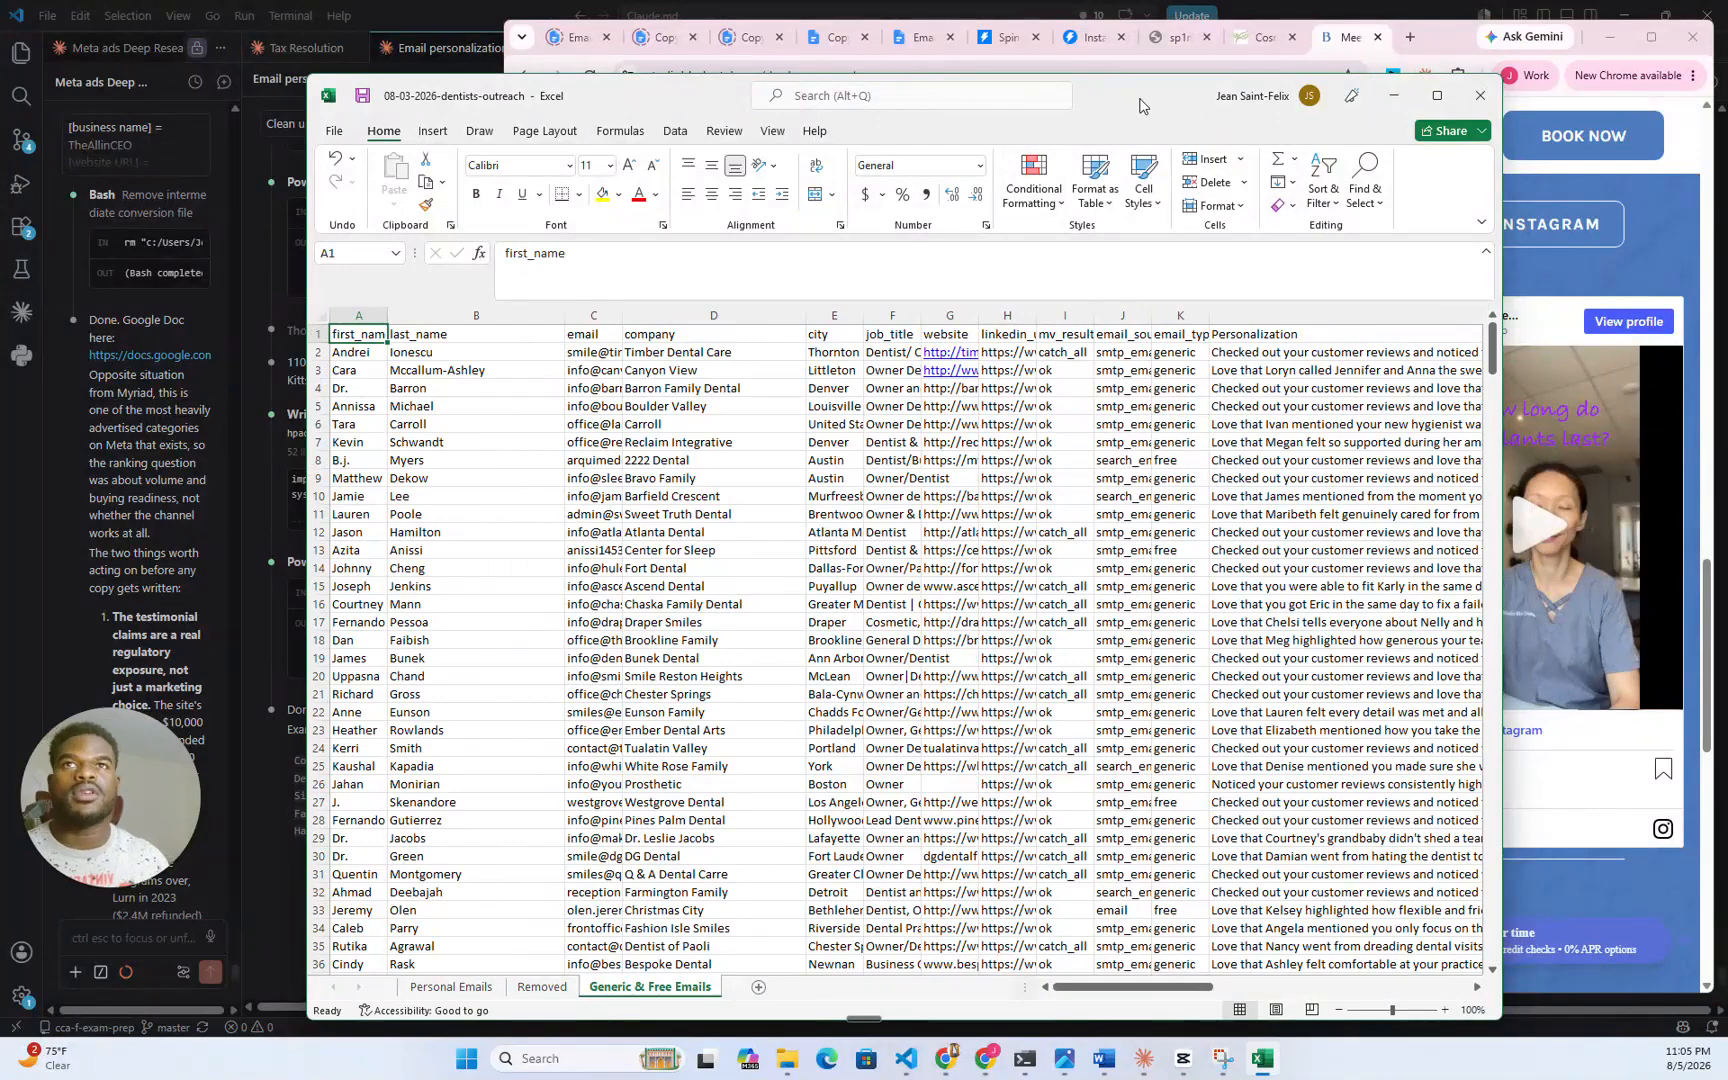
- Minimize the workbook, close the practice website, and maximize the browser on the Instantly campaign's email sequence
key(super+Down)
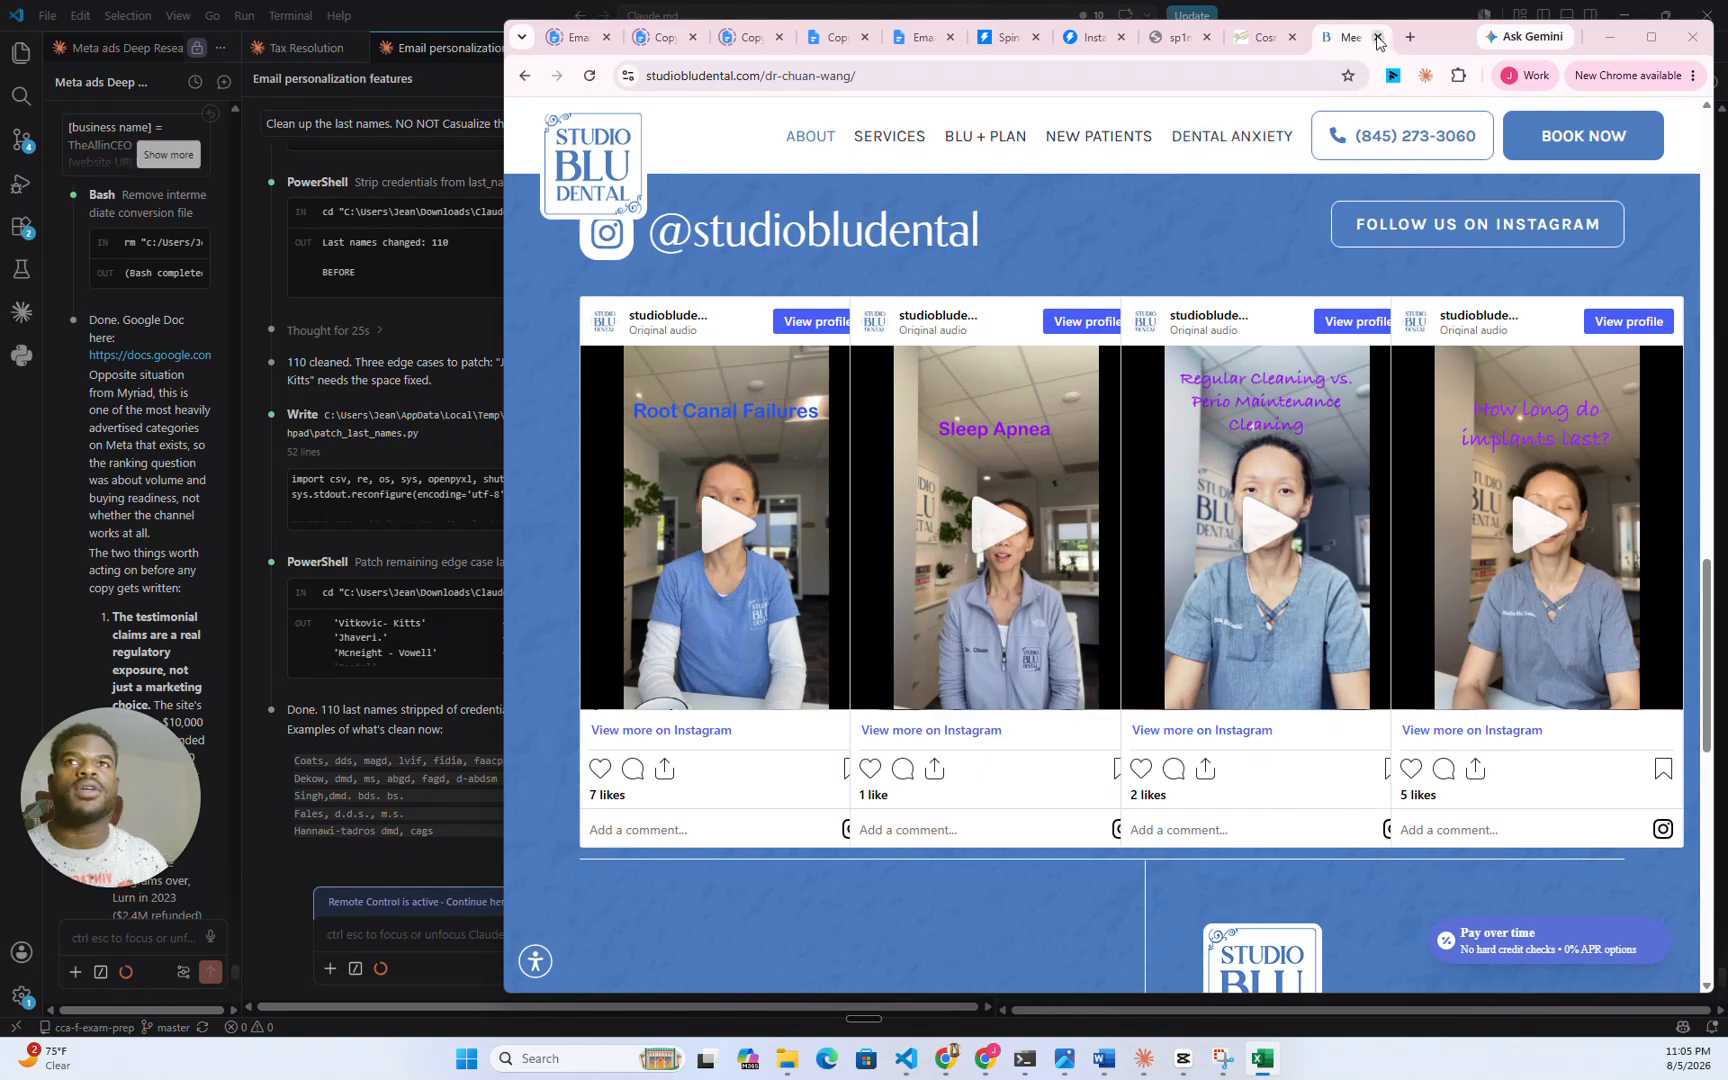
key(ctrl+w)
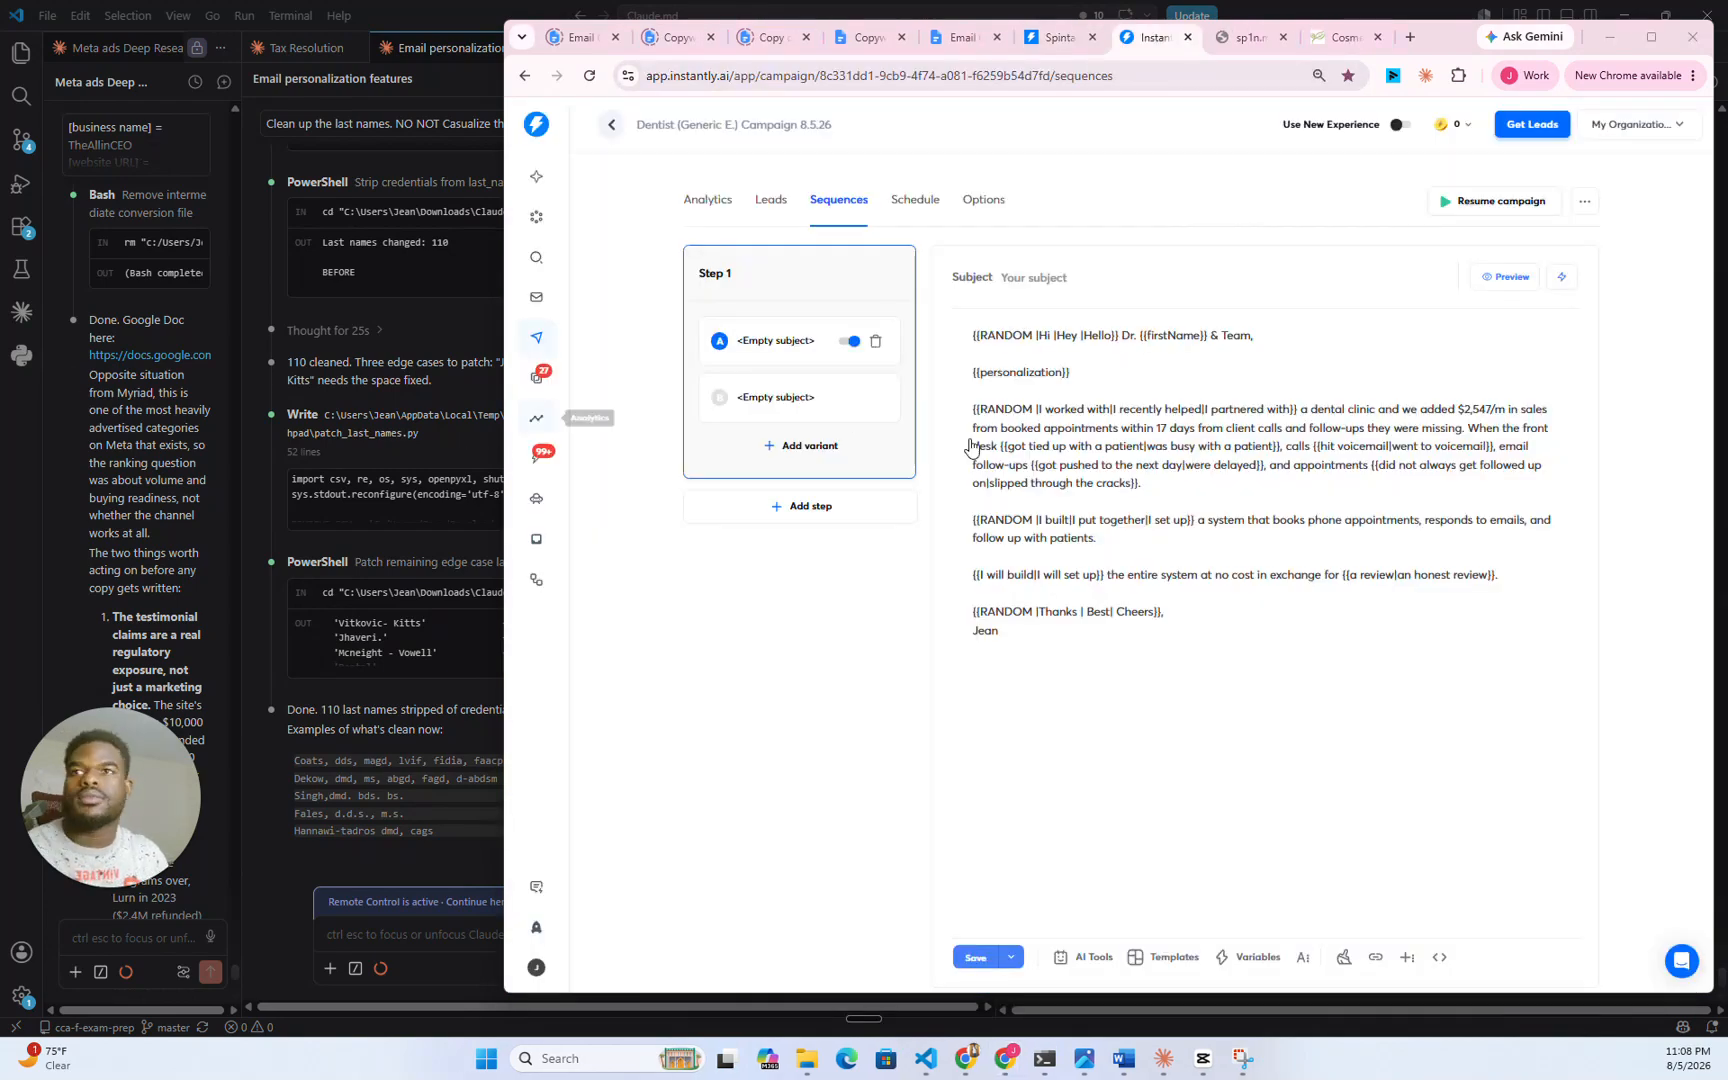
click(1651, 36)
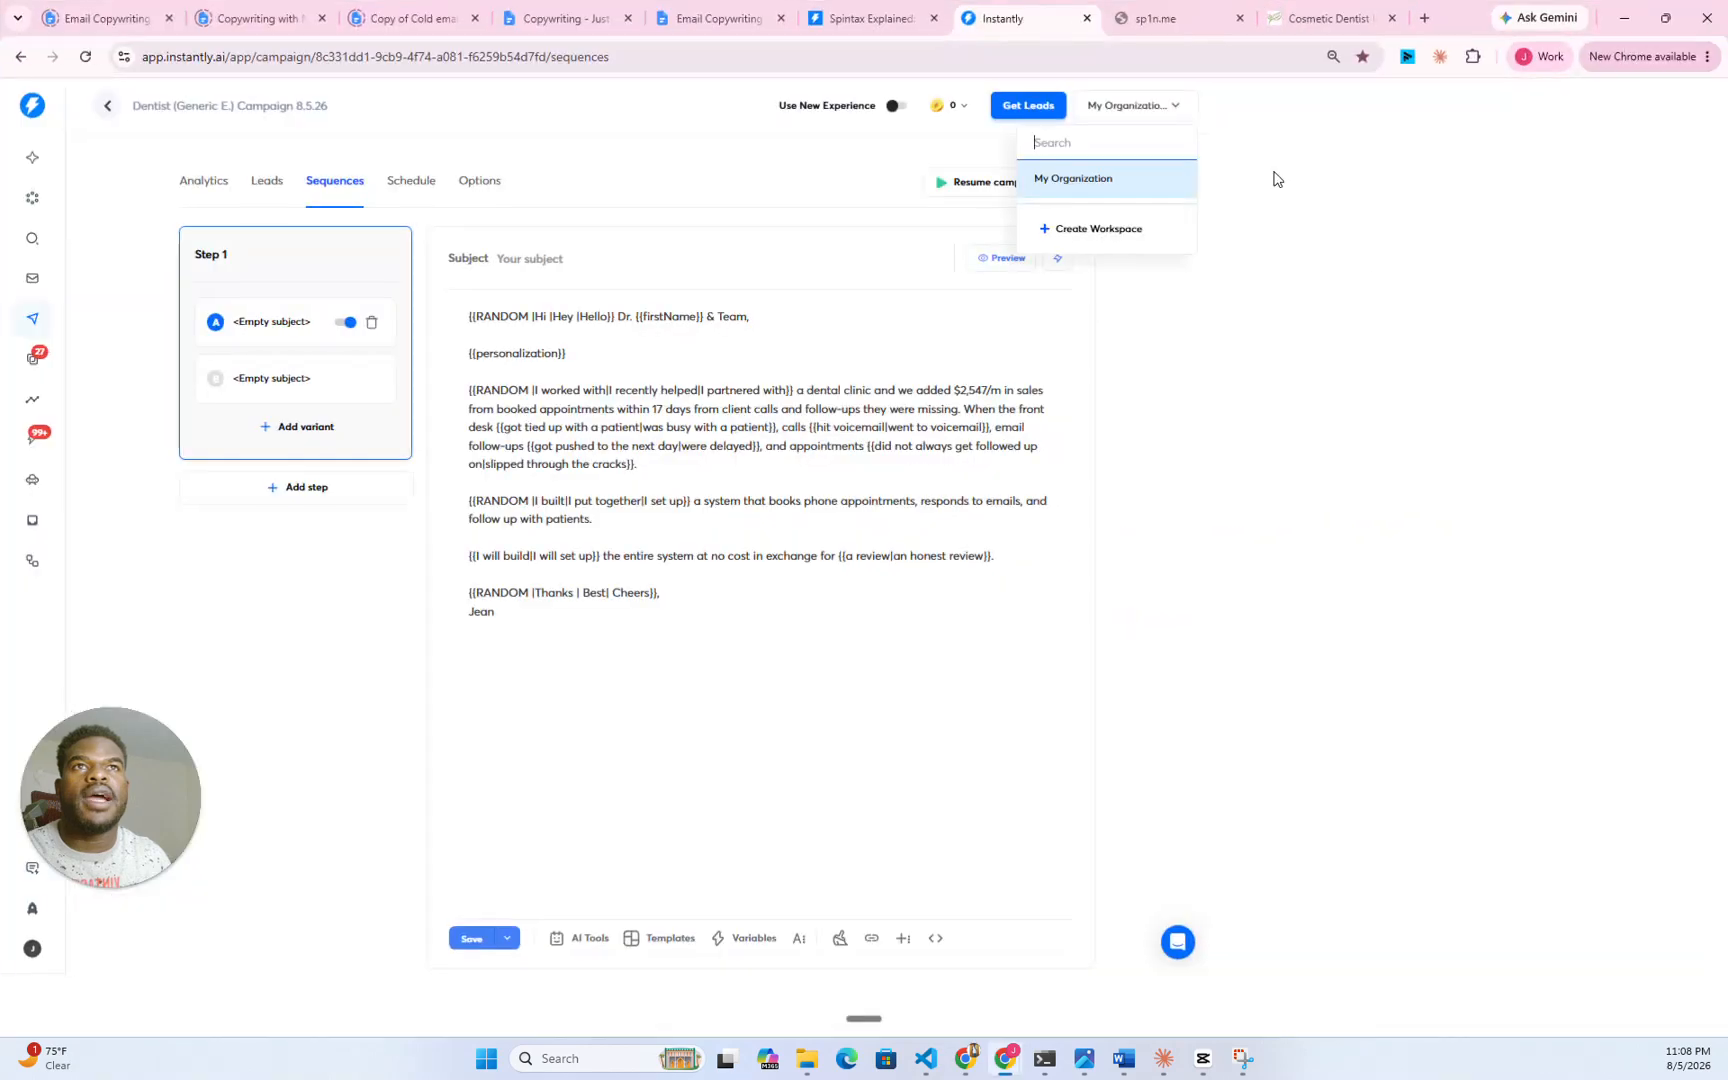
- Replace the {{firstName}} variable in variant A's greeting with {{lastName}} and remove the leftover variable text
click(715, 322)
click(745, 316)
key(Left)
key(Left)
key(Left)
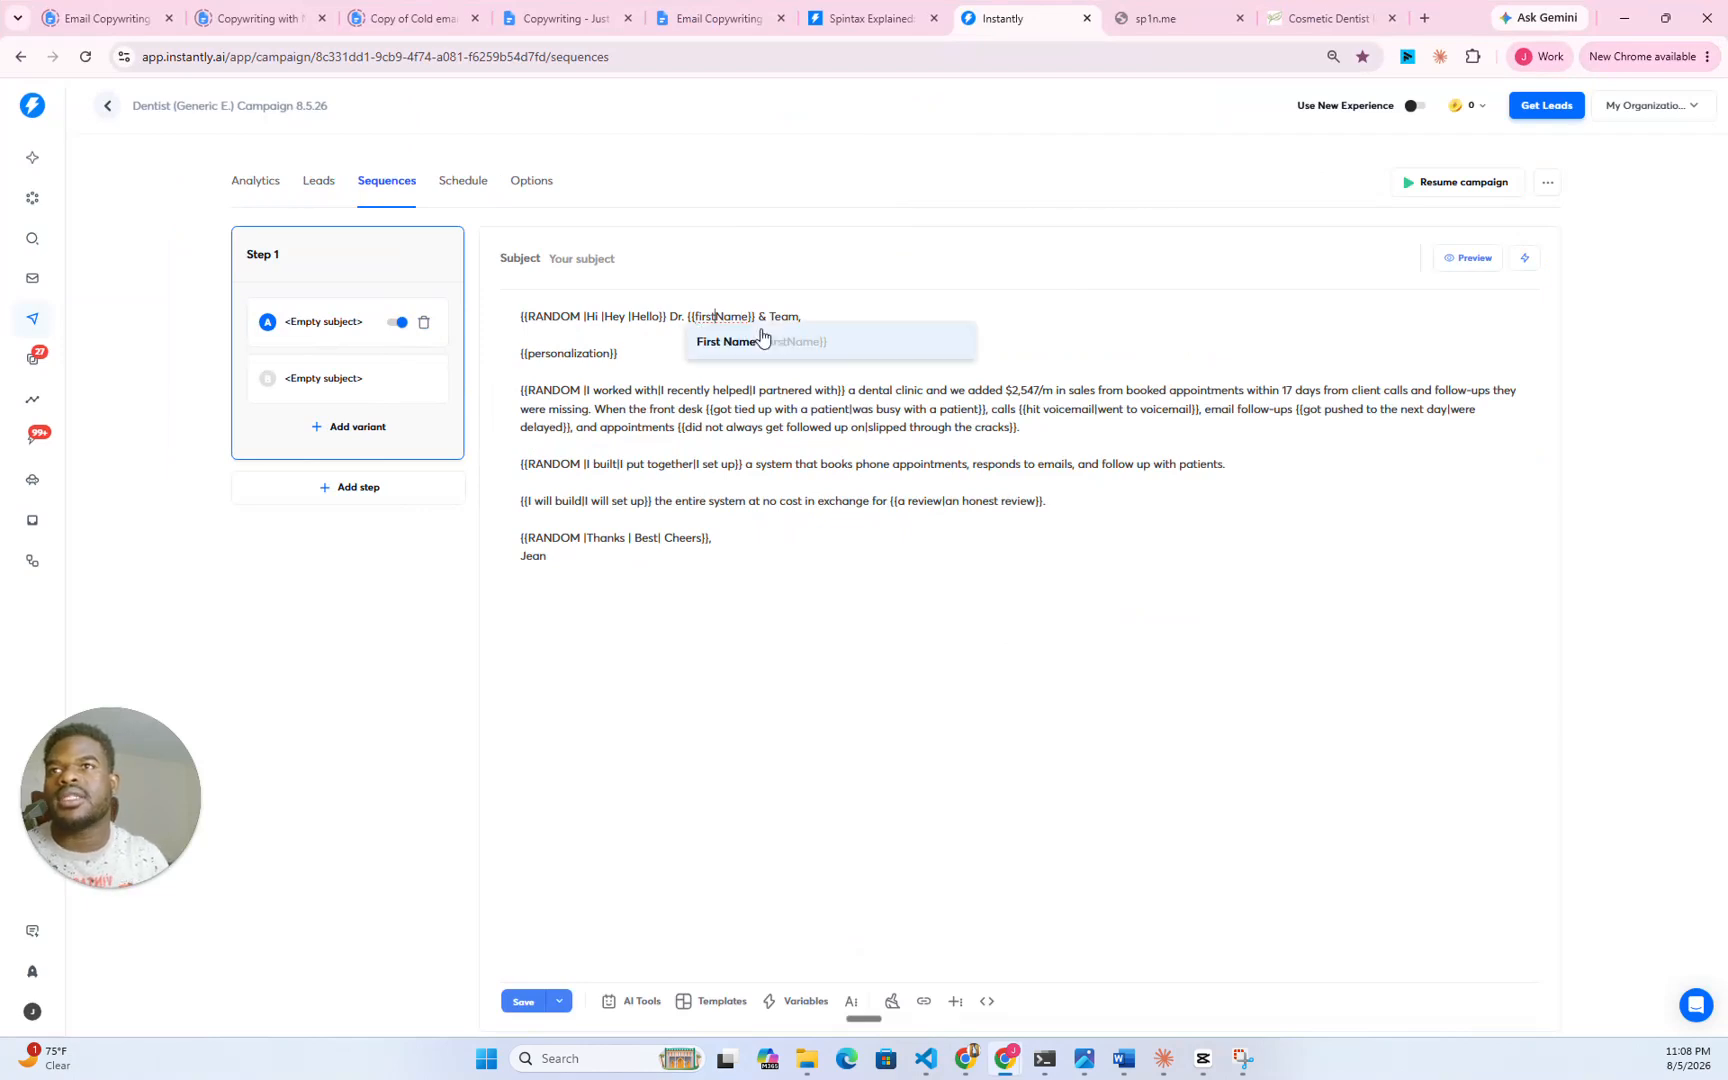
key(BackSpace)
key(BackSpace)
key(BackSpace)
key(BackSpace)
key(BackSpace)
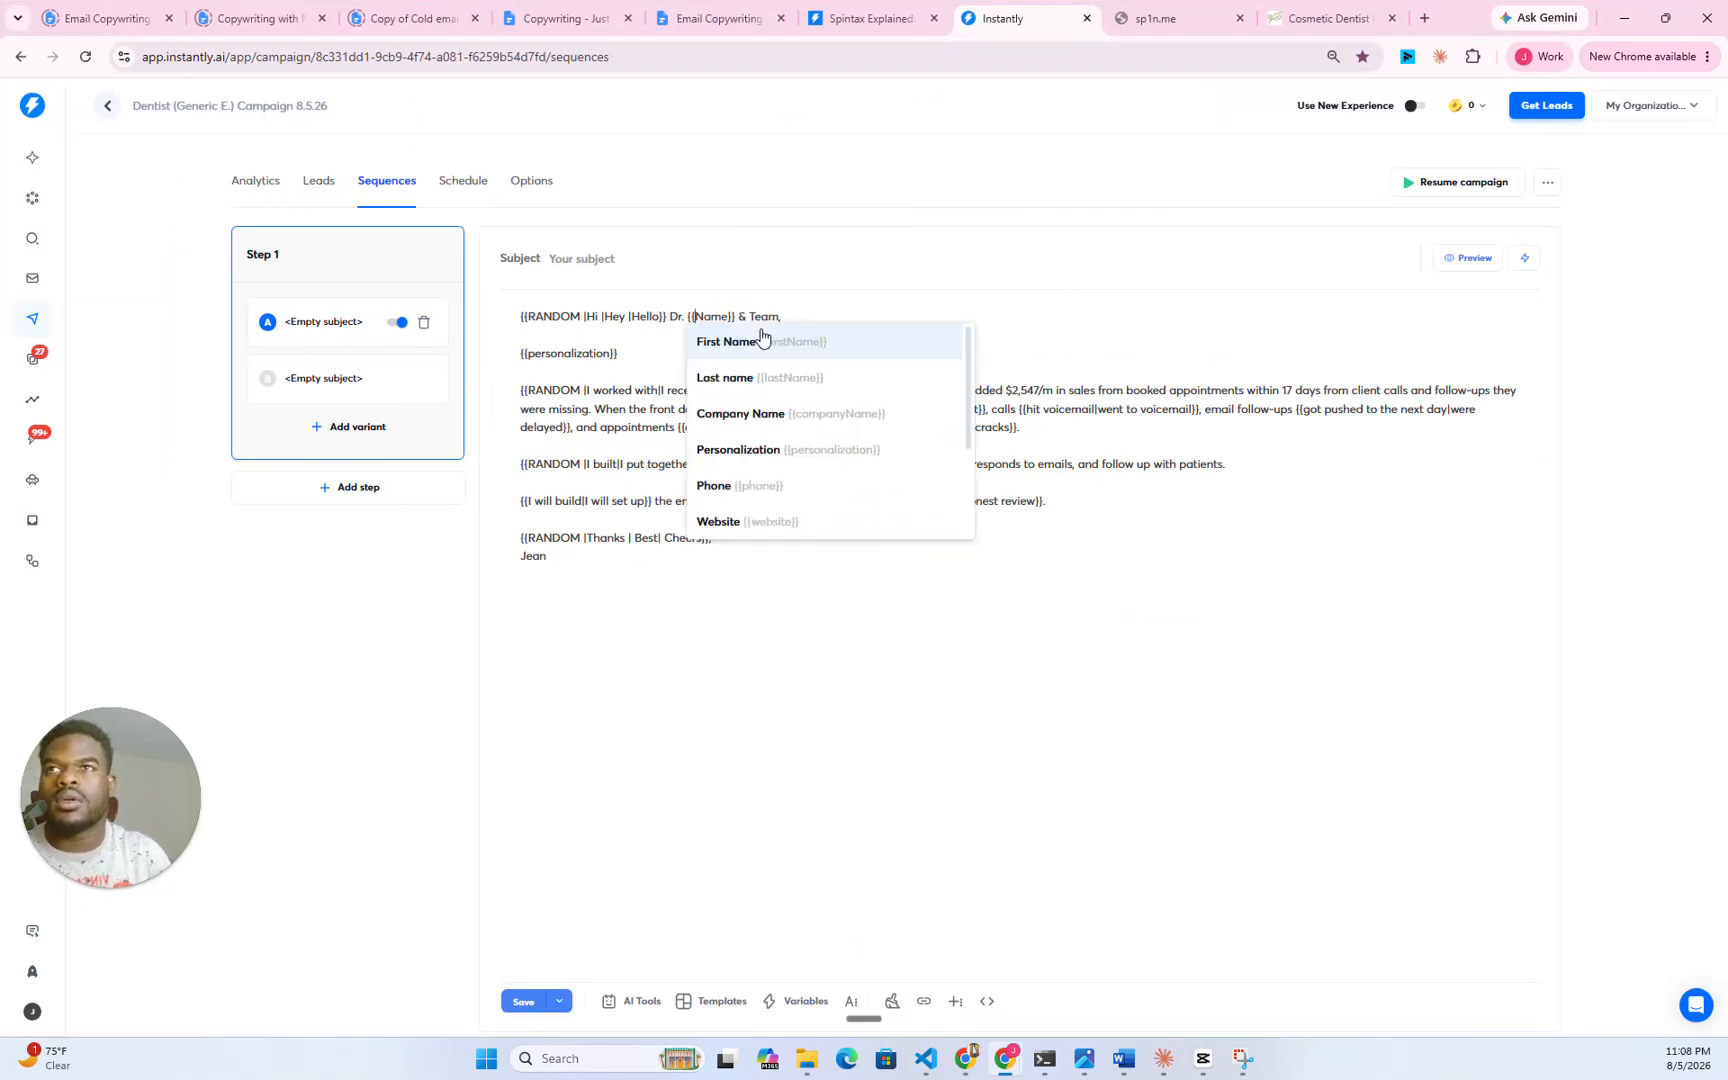
click(755, 370)
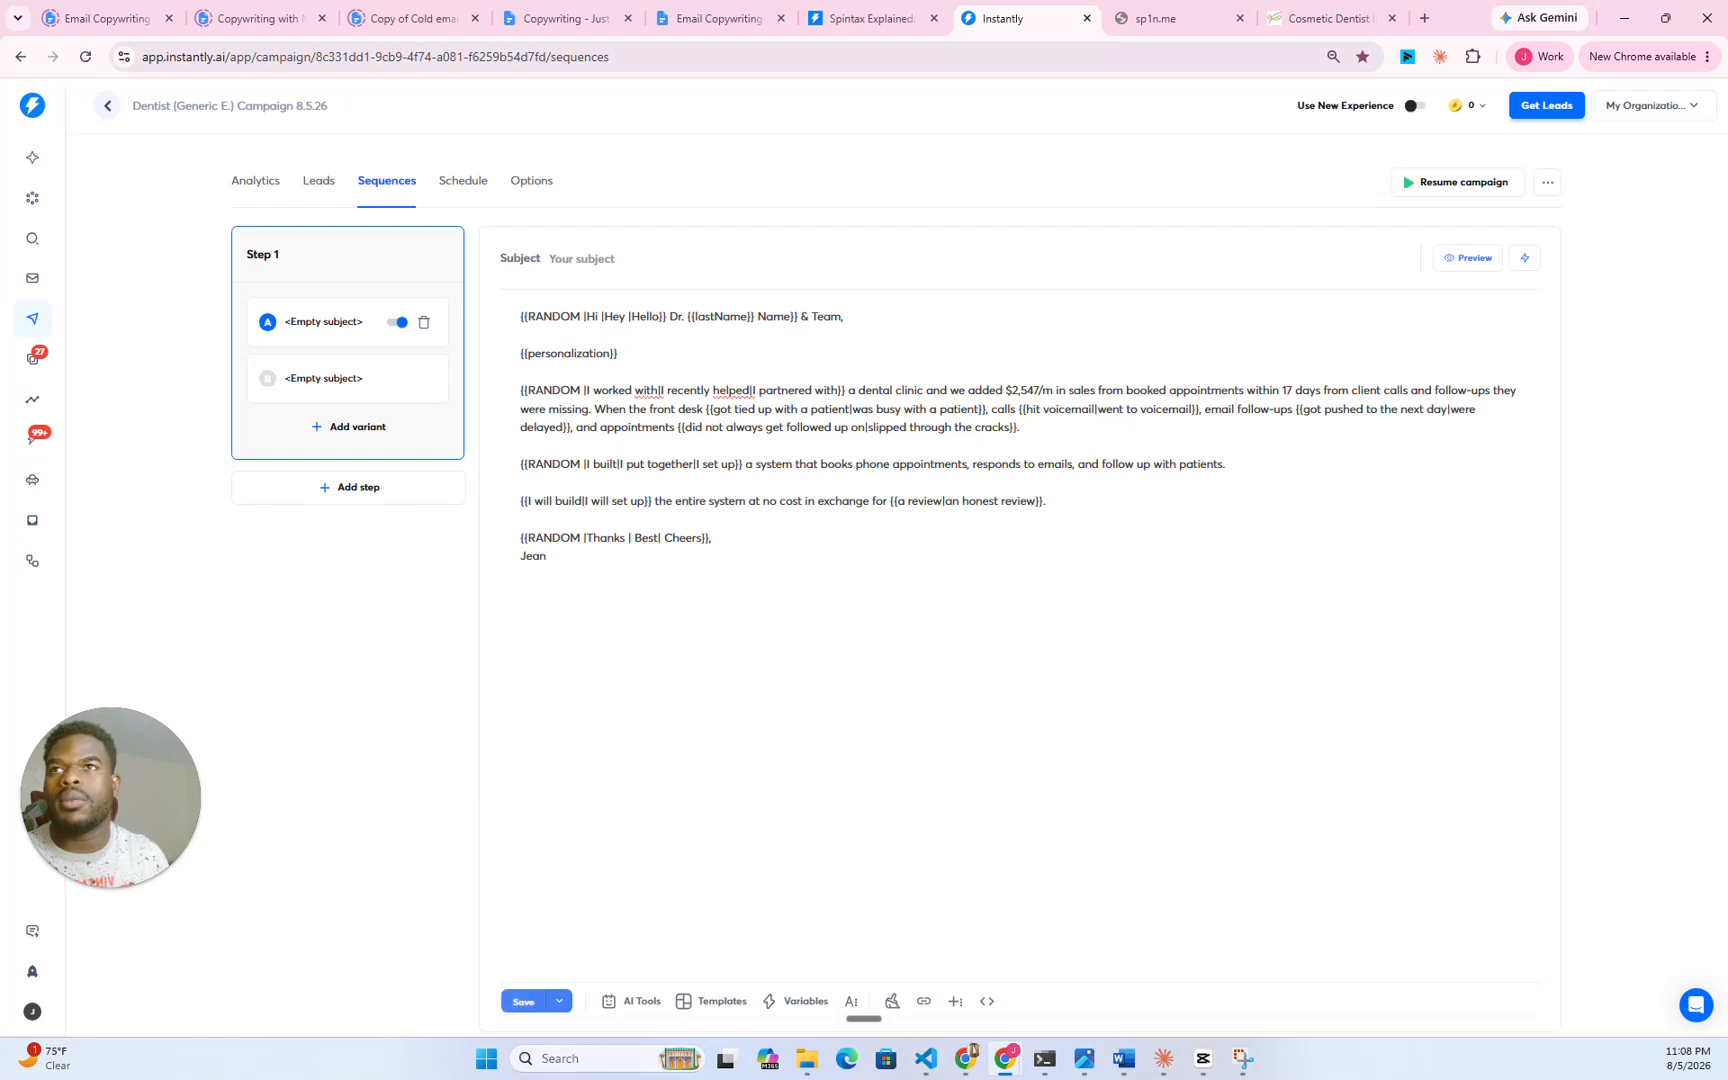
key(Delete)
key(Delete)
key(Delete)
key(Delete)
key(Delete)
key(Delete)
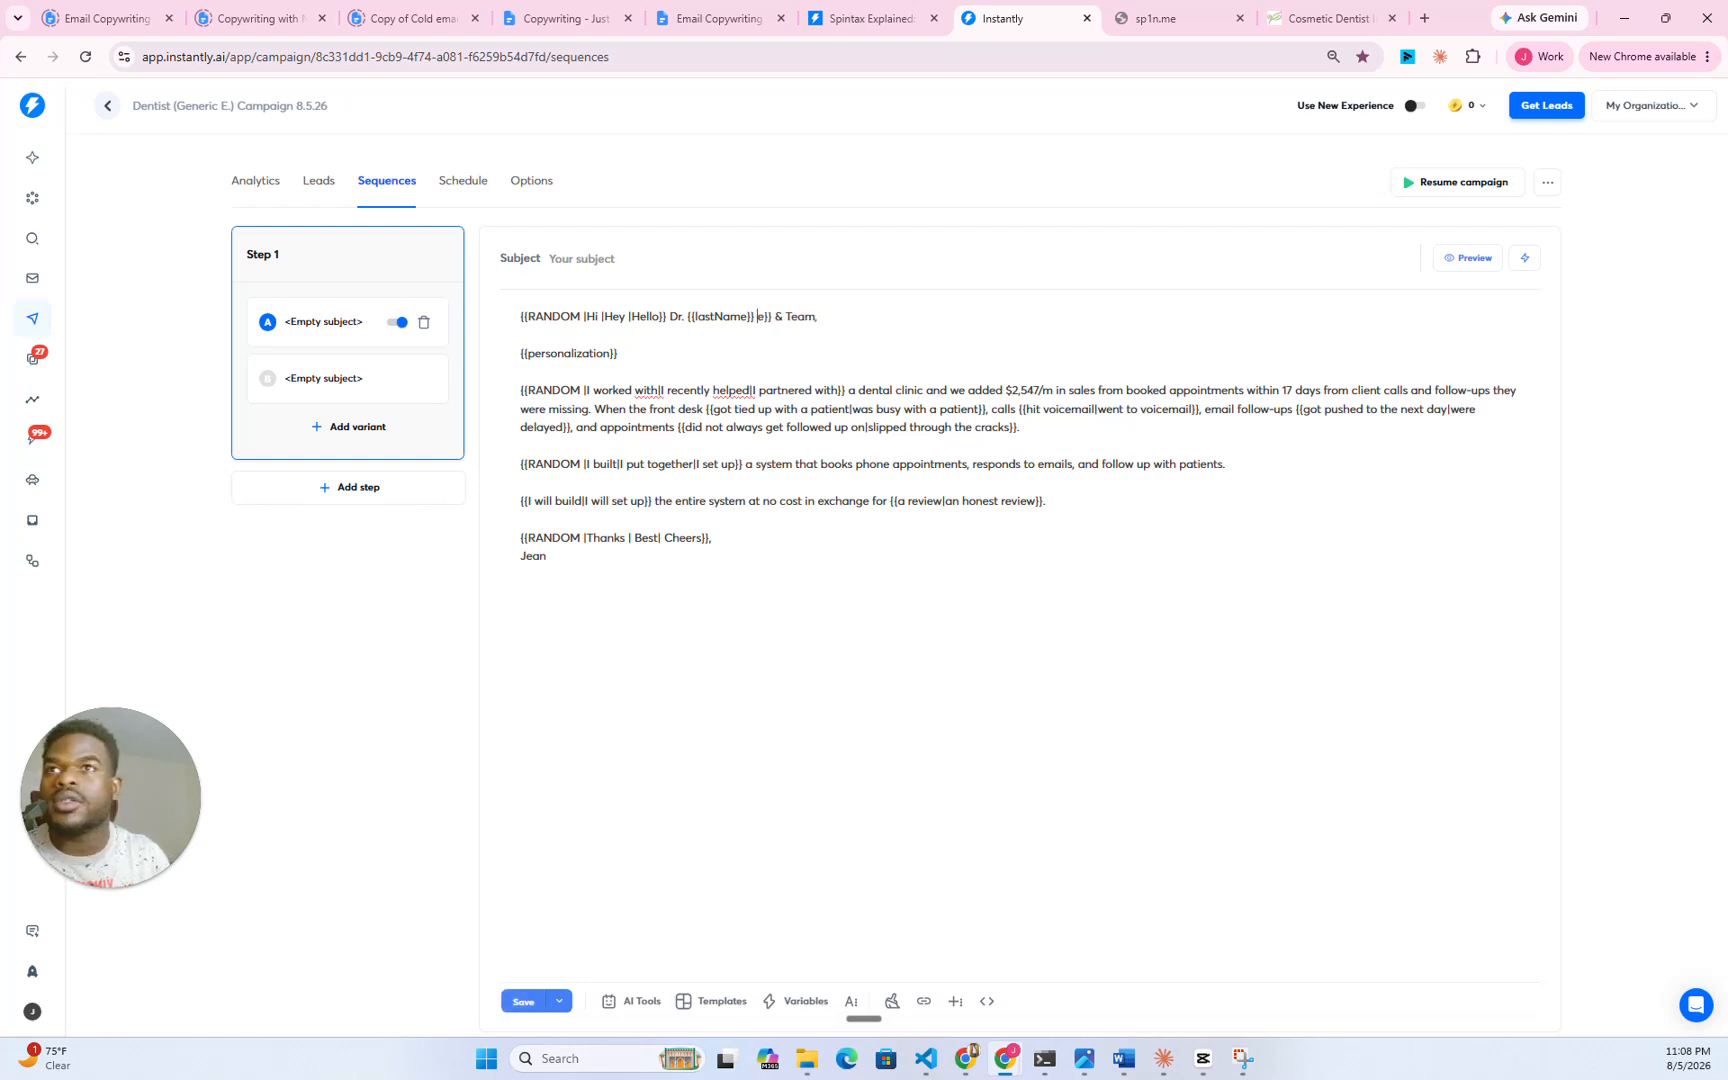
key(Delete)
key(Delete)
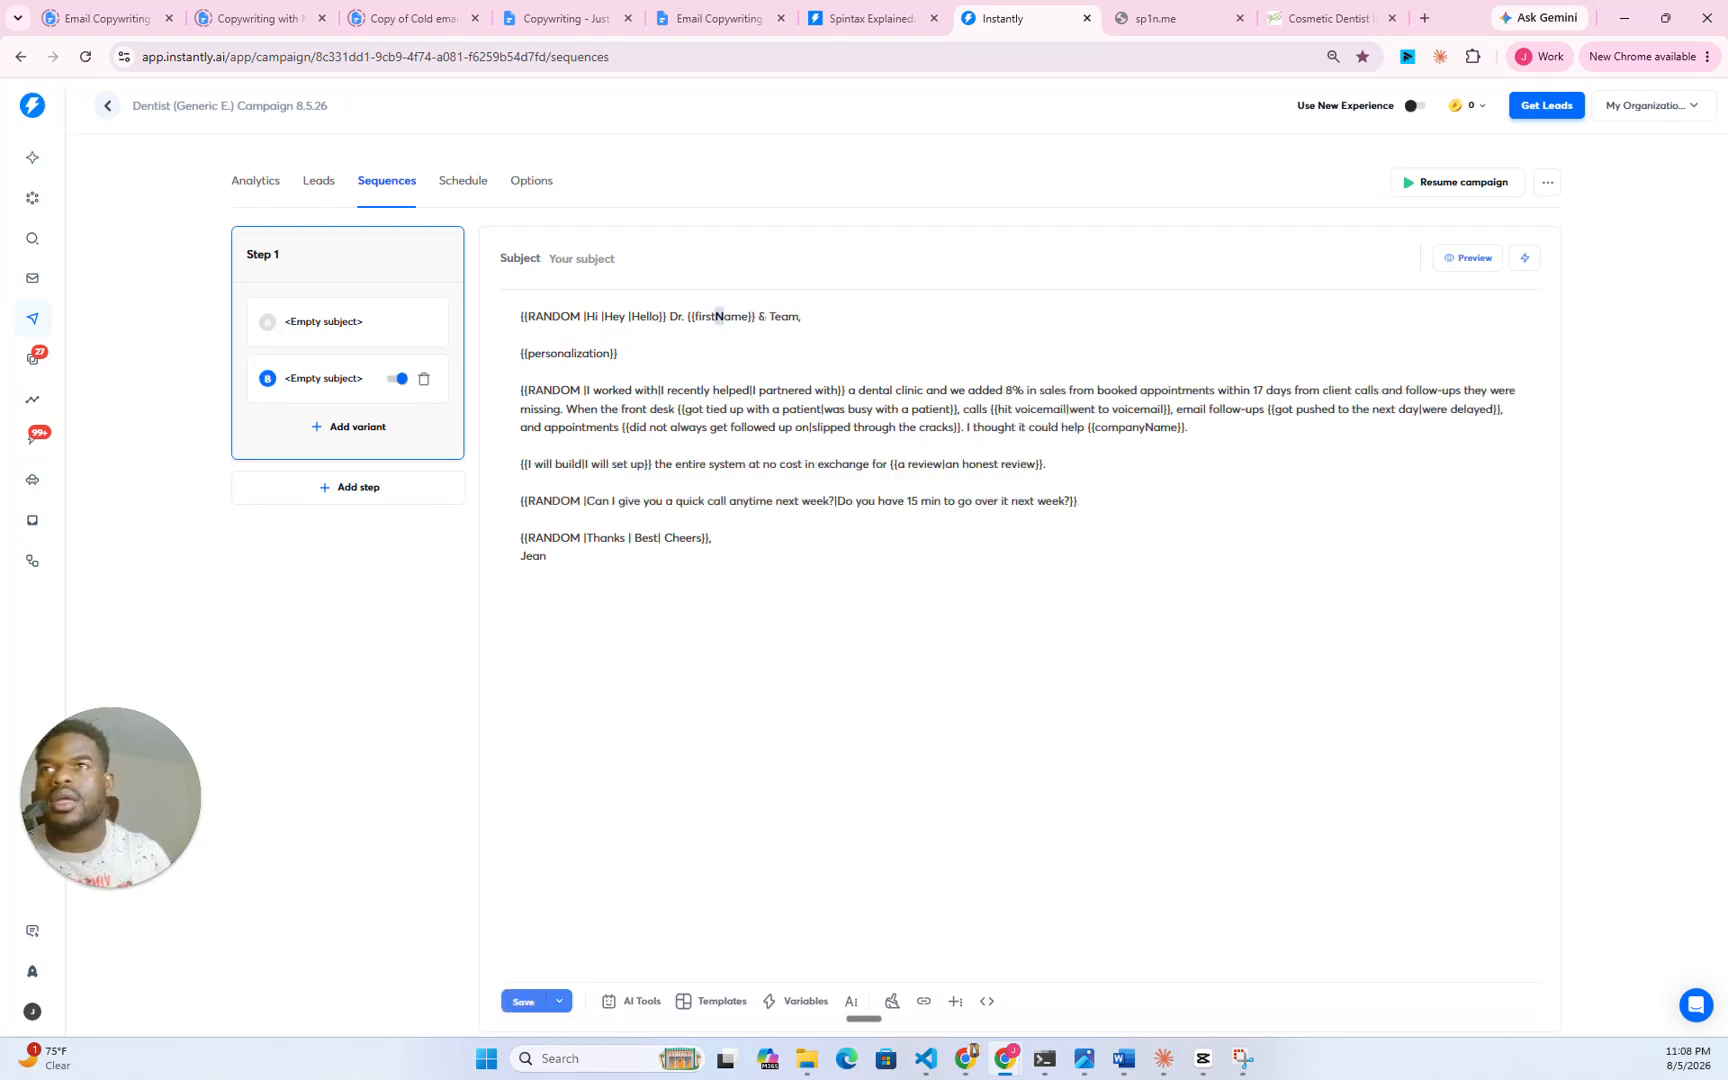
- Replace {{firstName}} with {{lastName}} in variant B's greeting and save the sequence
click(717, 316)
key(BackSpace)
key(BackSpace)
key(BackSpace)
key(BackSpace)
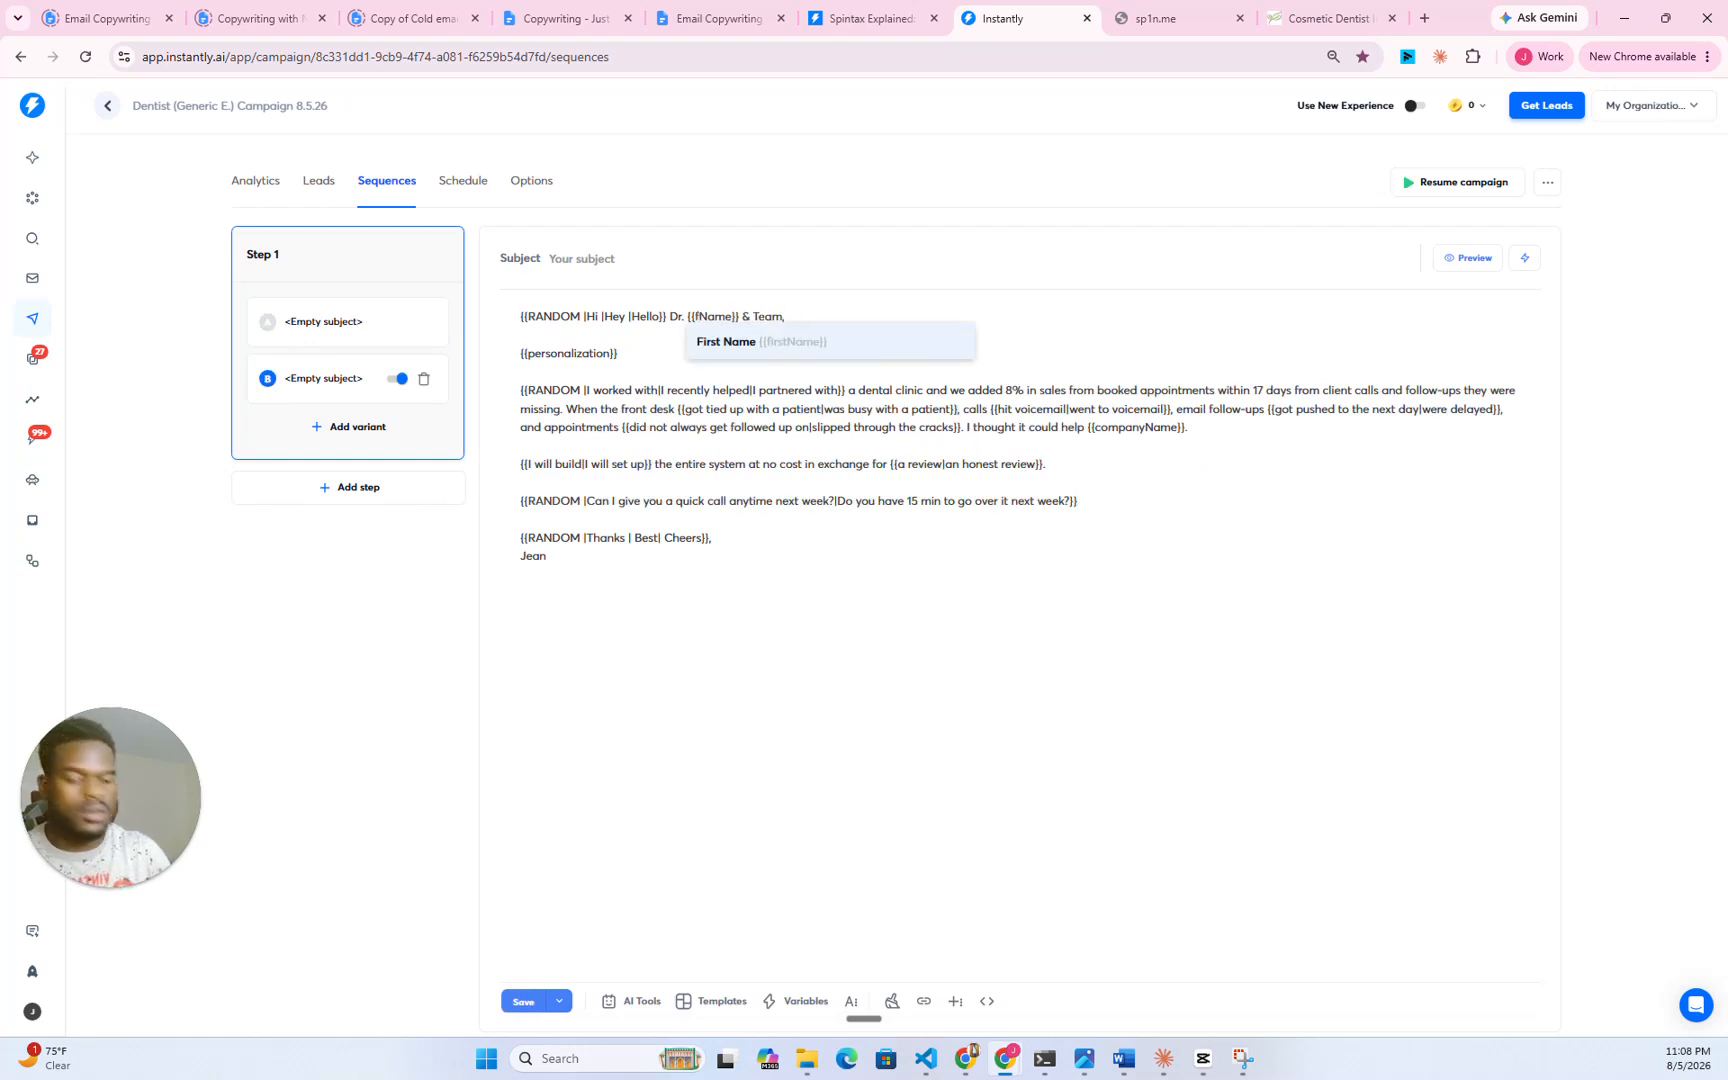
click(518, 998)
- Preview variant B with lead data, read the generated email, close the preview and save the campaign
click(1467, 256)
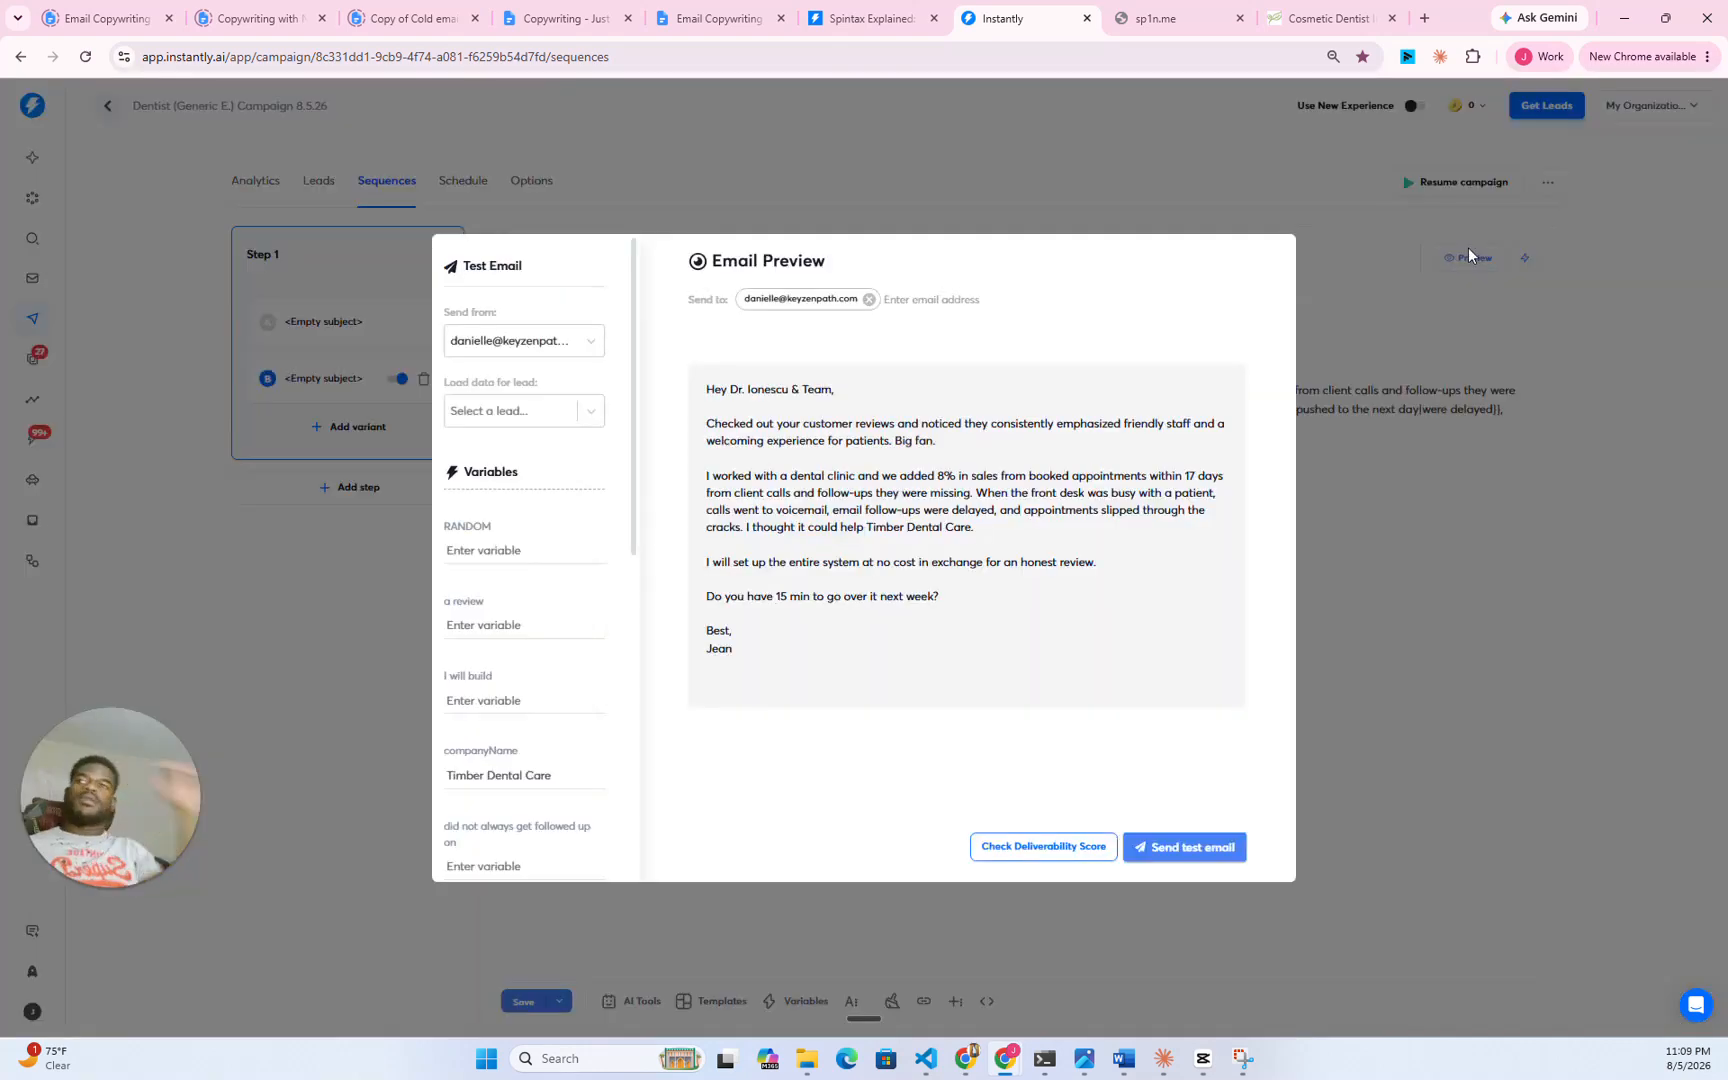
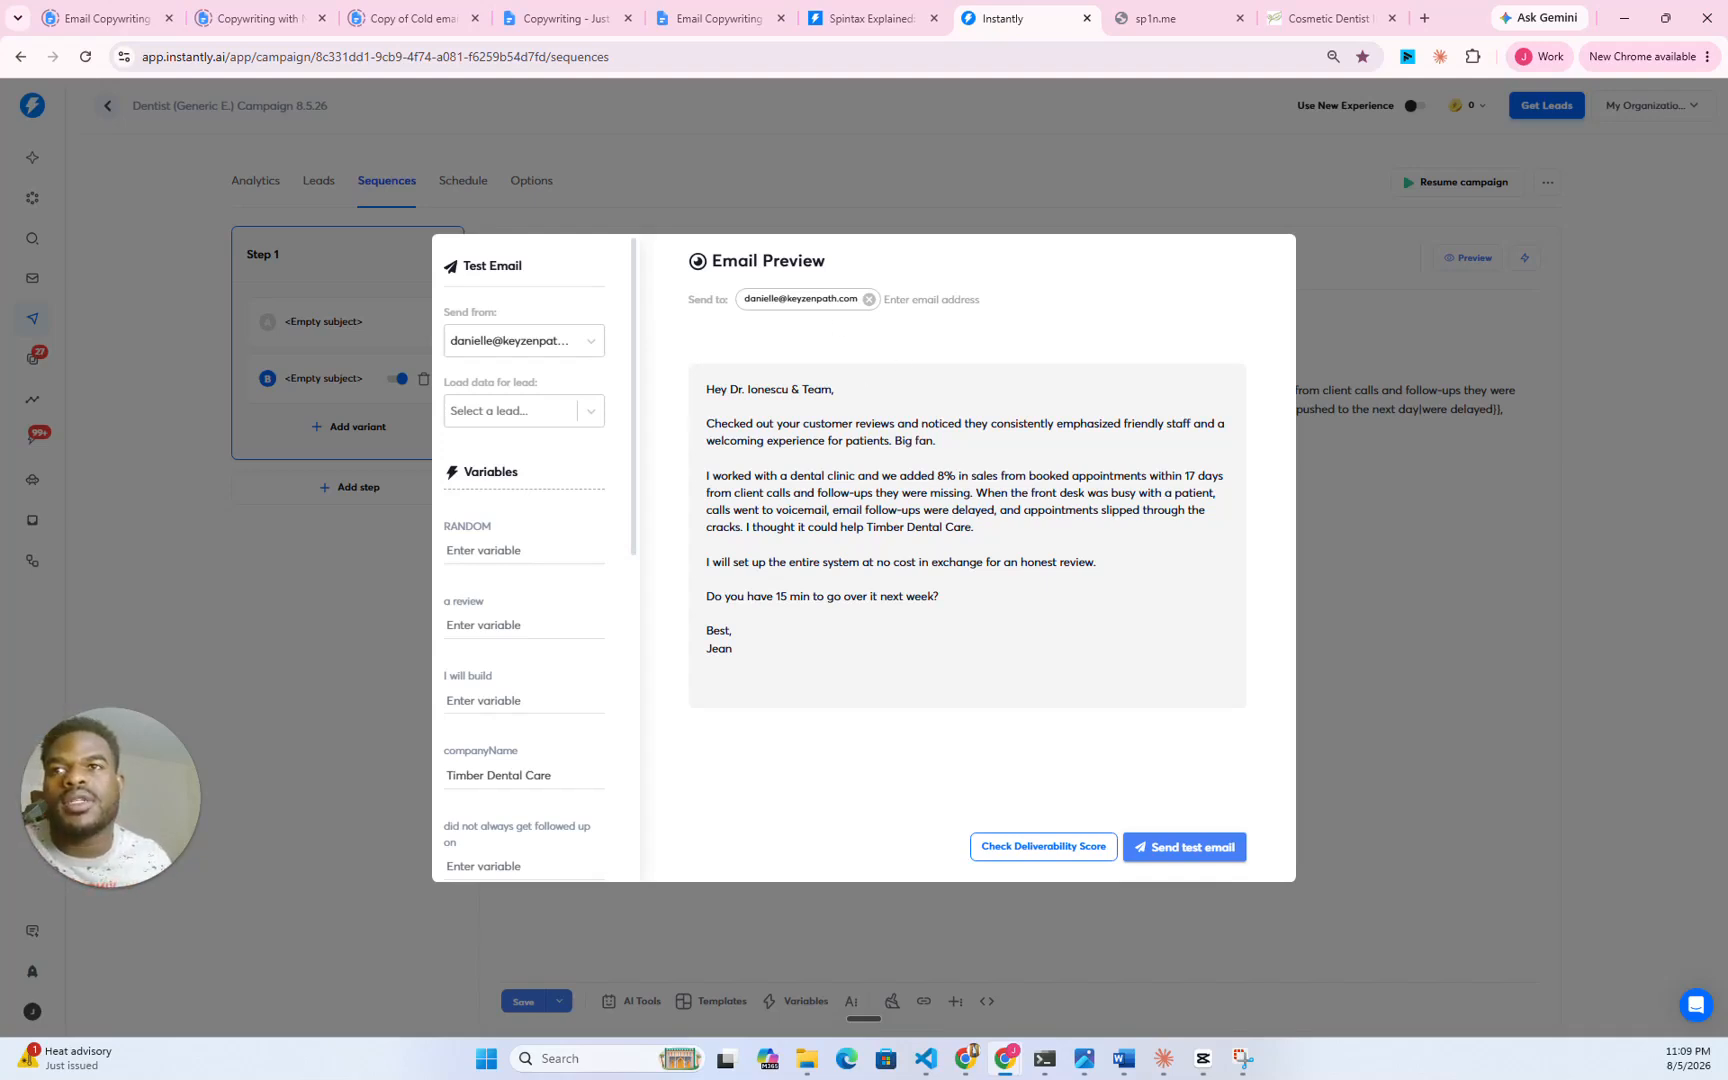
key(Escape)
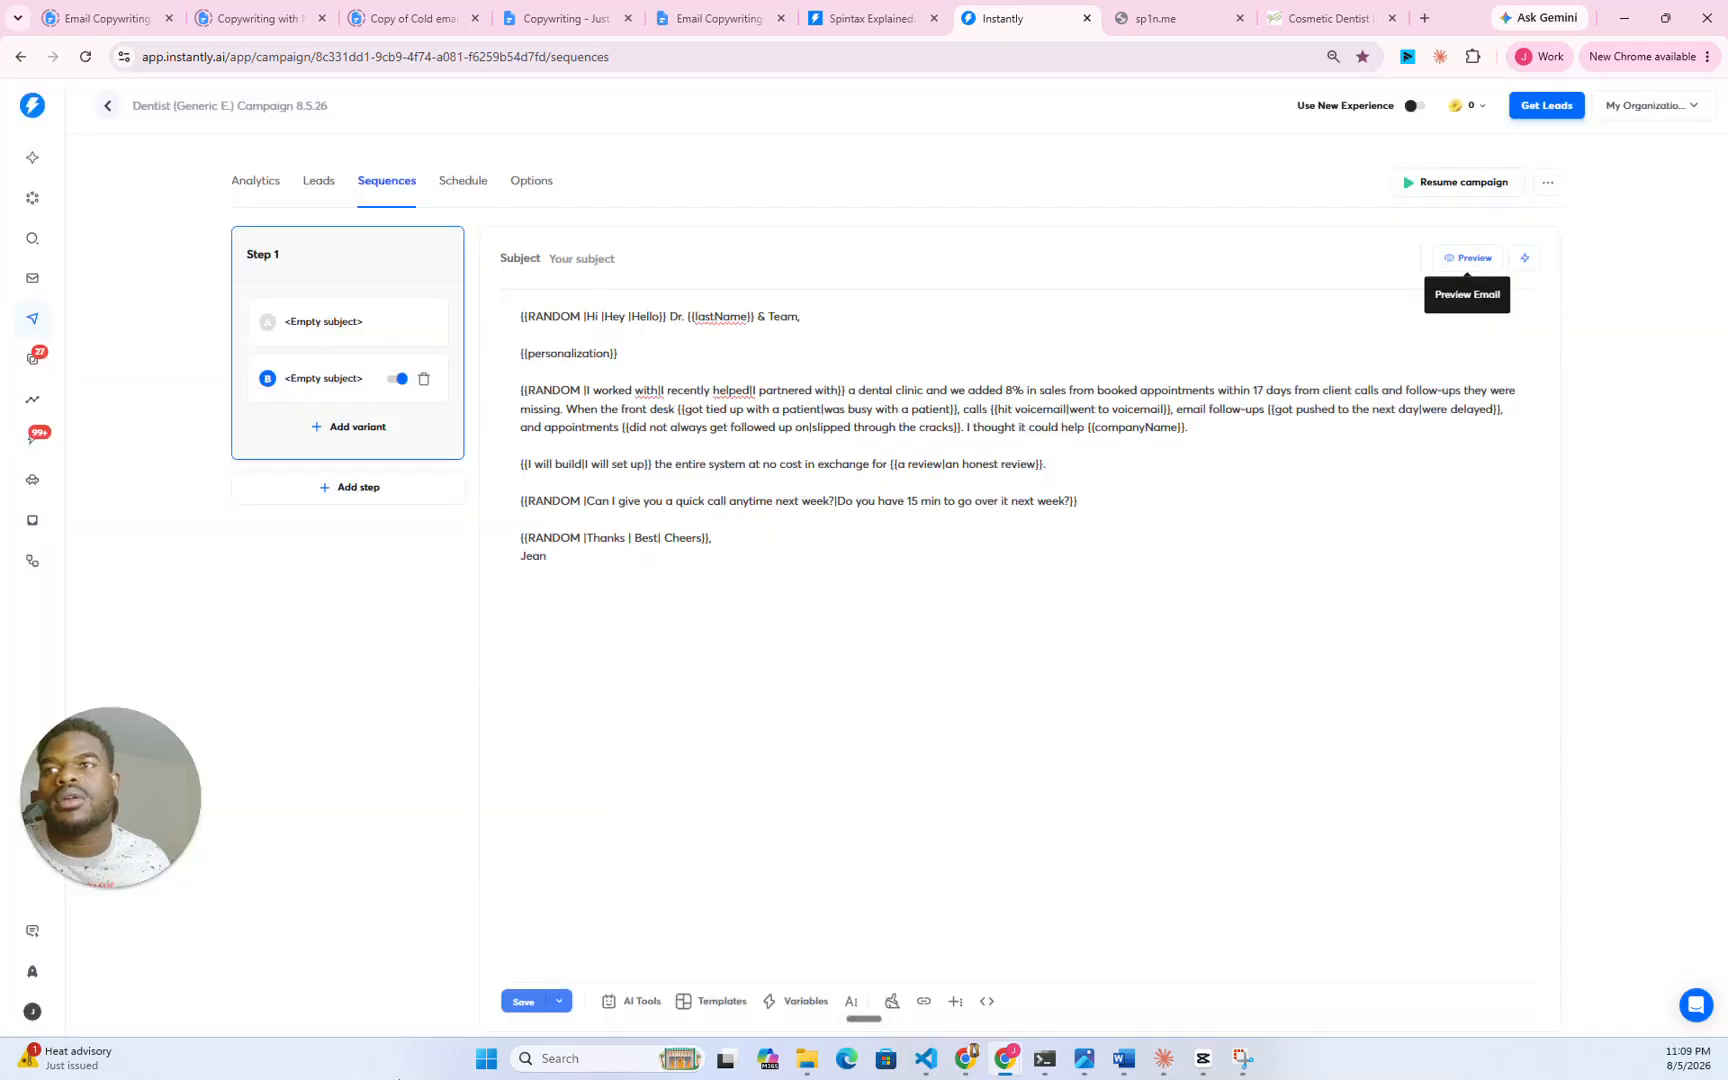
click(523, 1002)
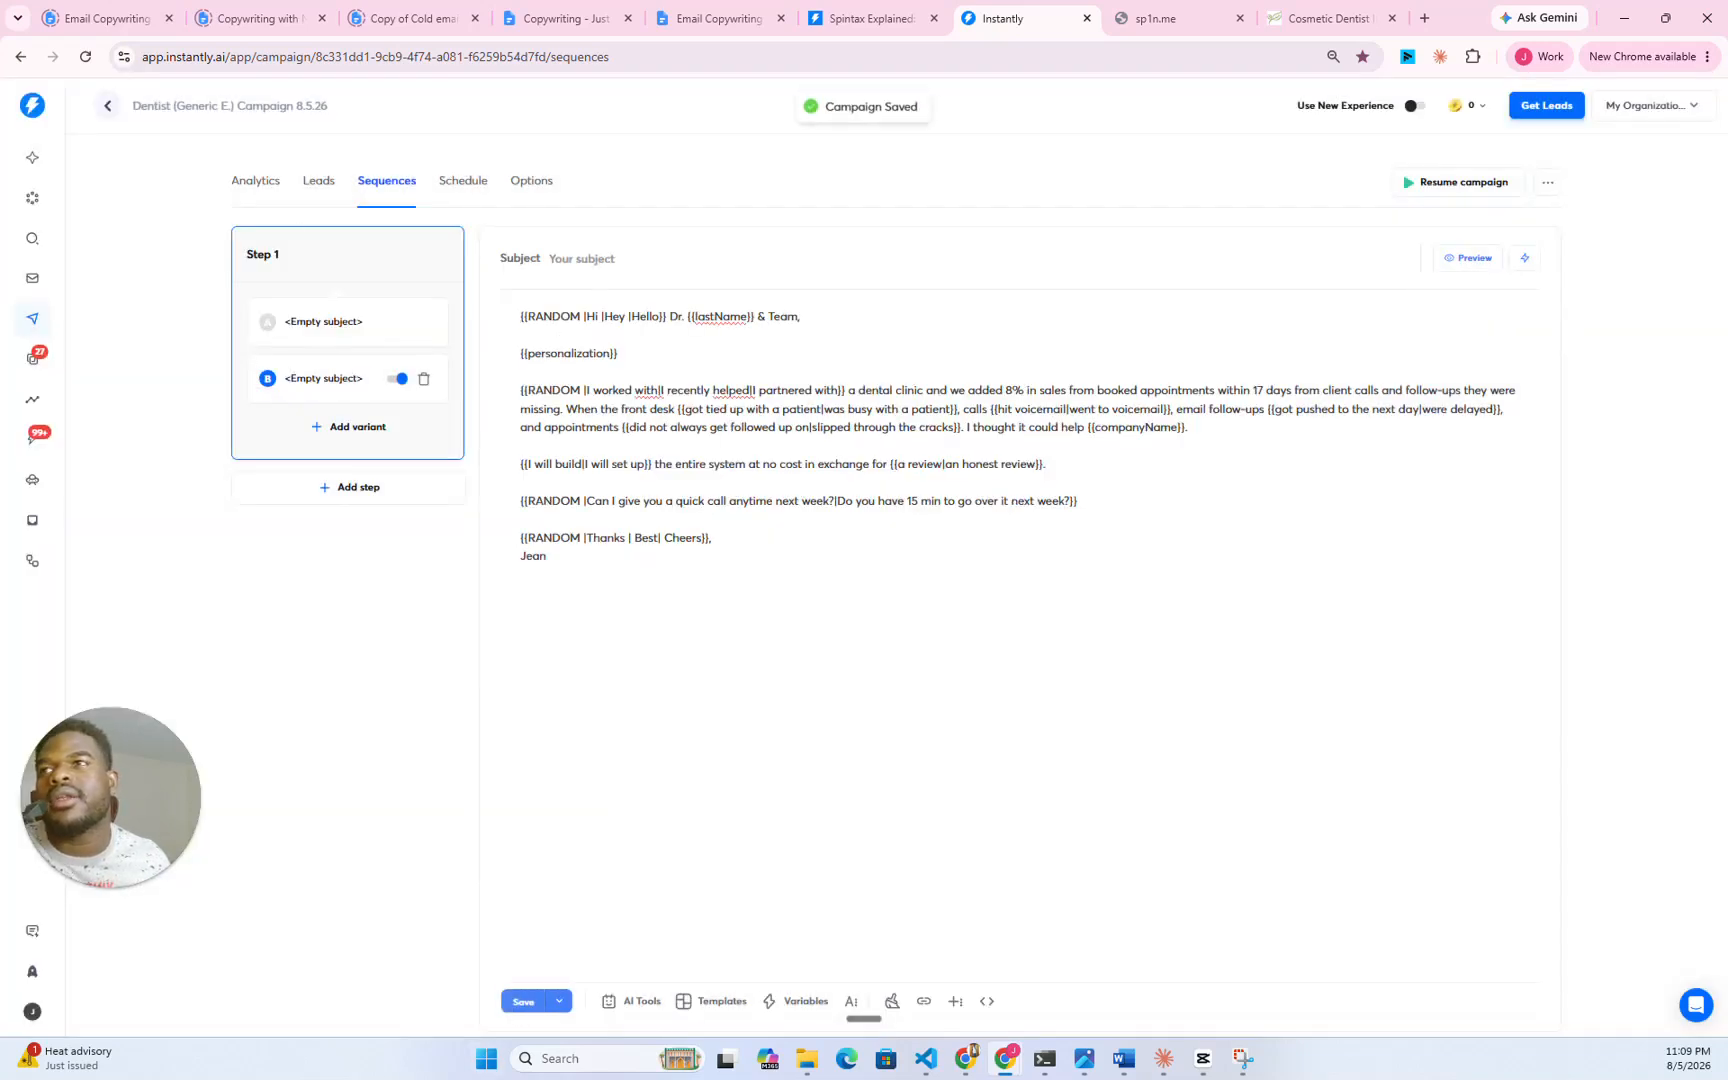
- Preview variant A twice to compare its spintax wording, reading through the missed calls, system and free-setup sentences
click(328, 321)
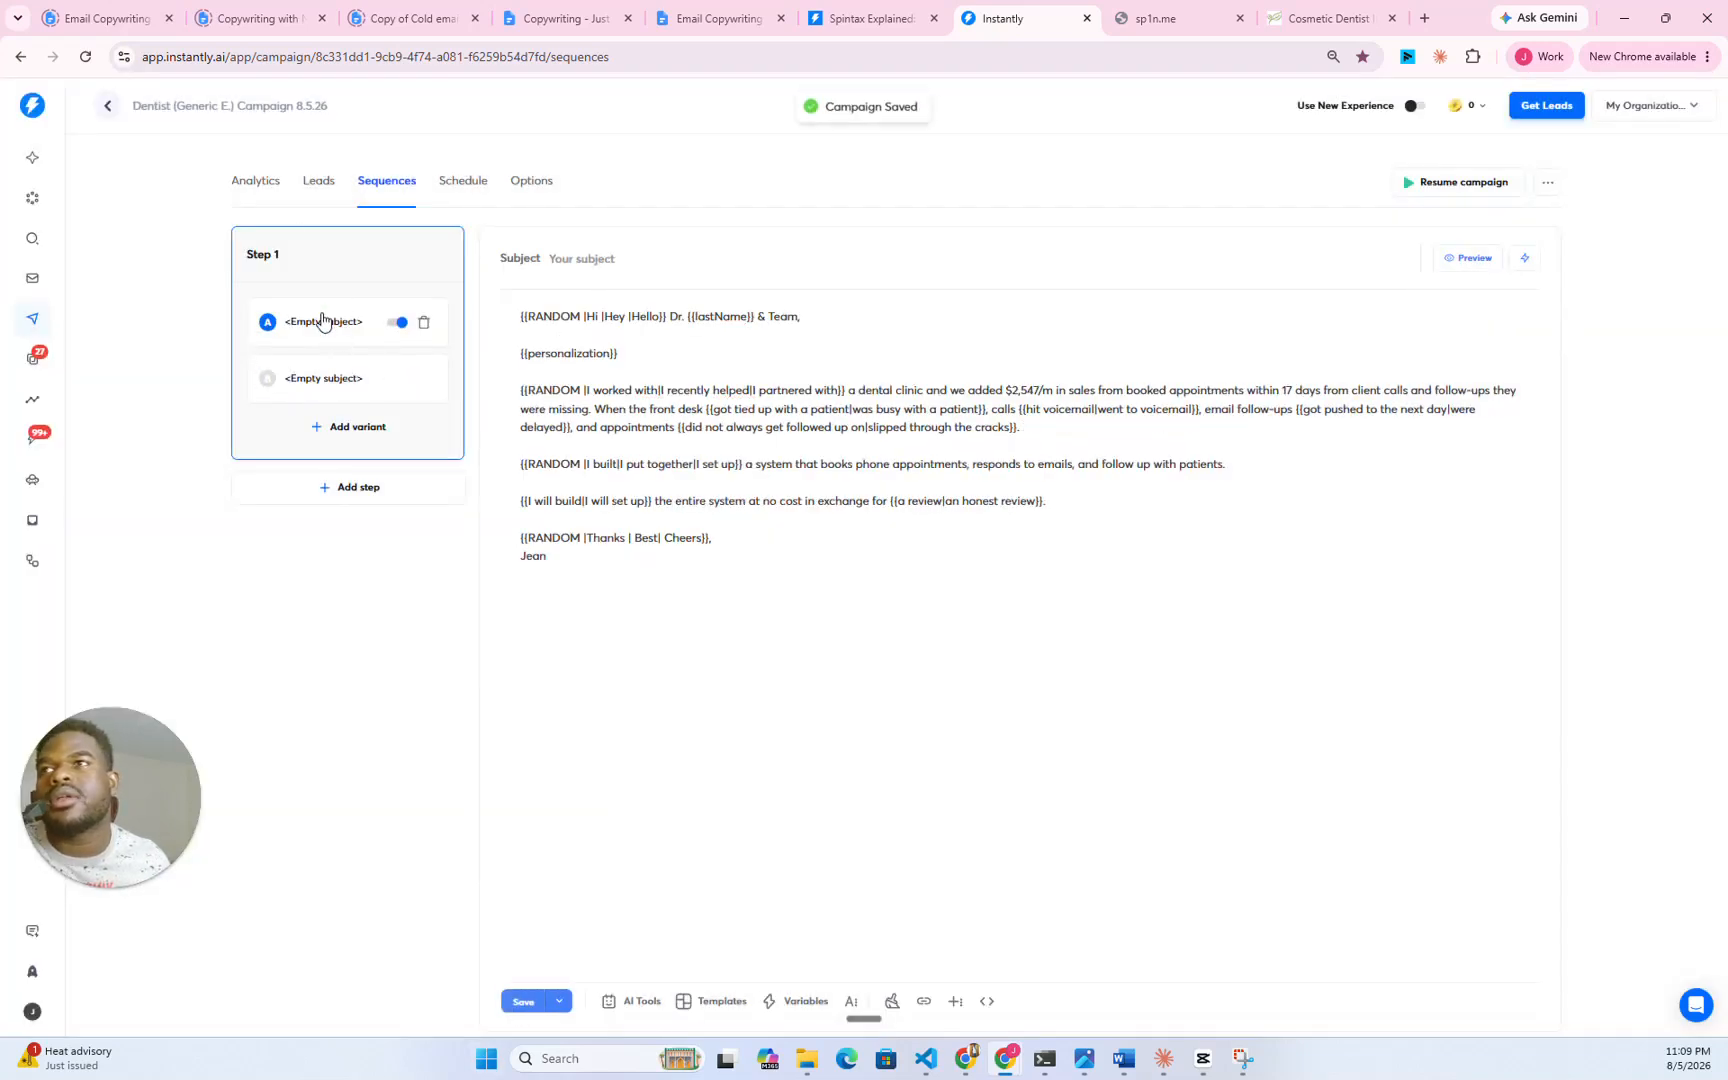
click(1470, 257)
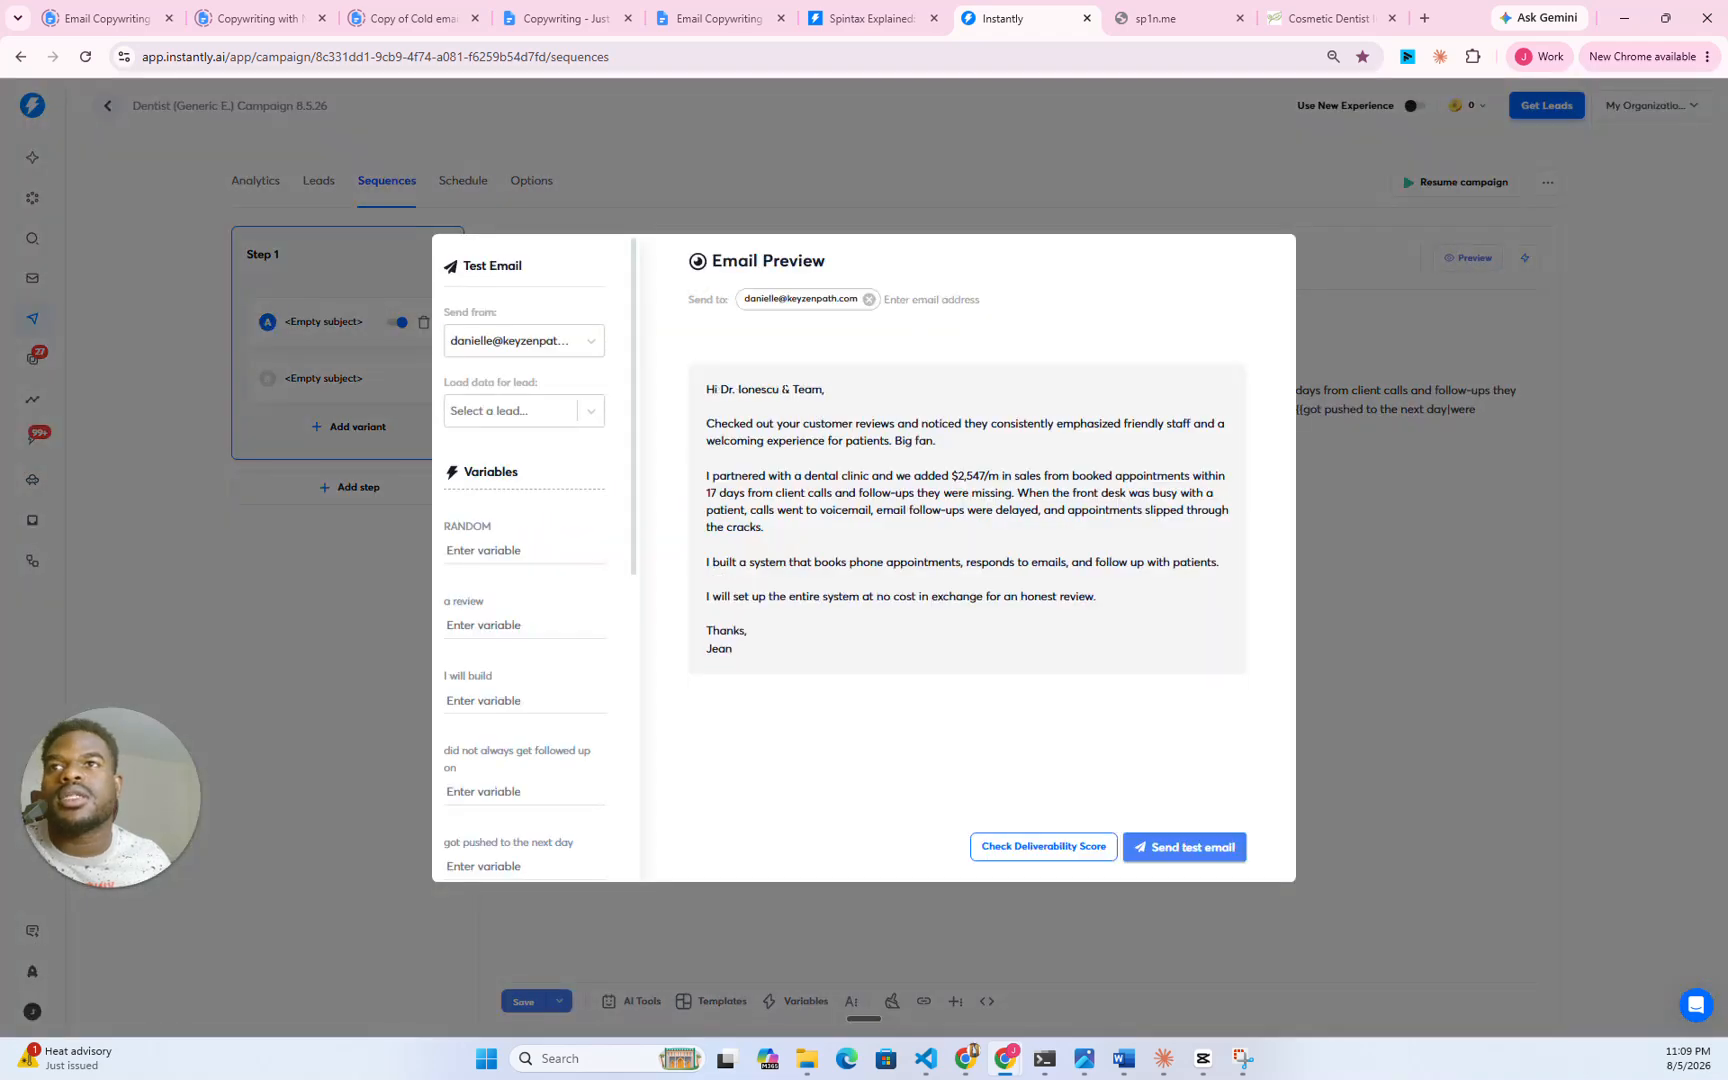
click(1449, 401)
click(1465, 258)
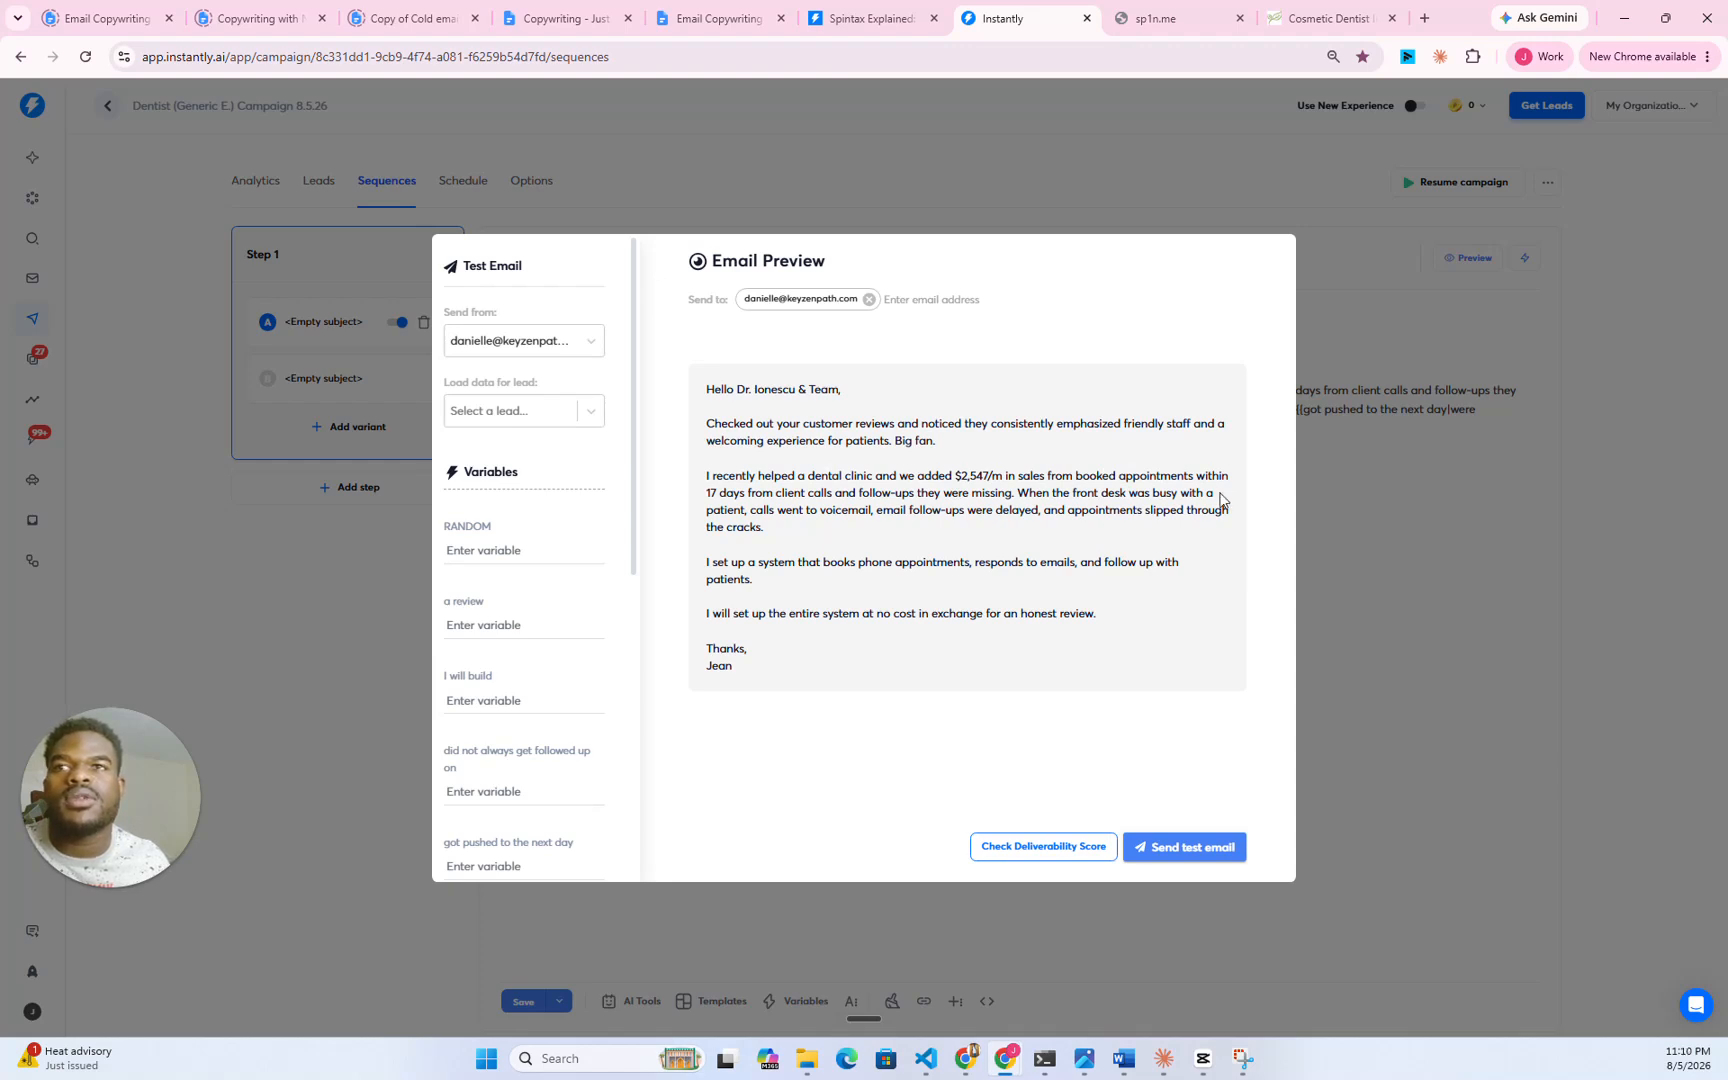
drag(755, 510, 836, 510)
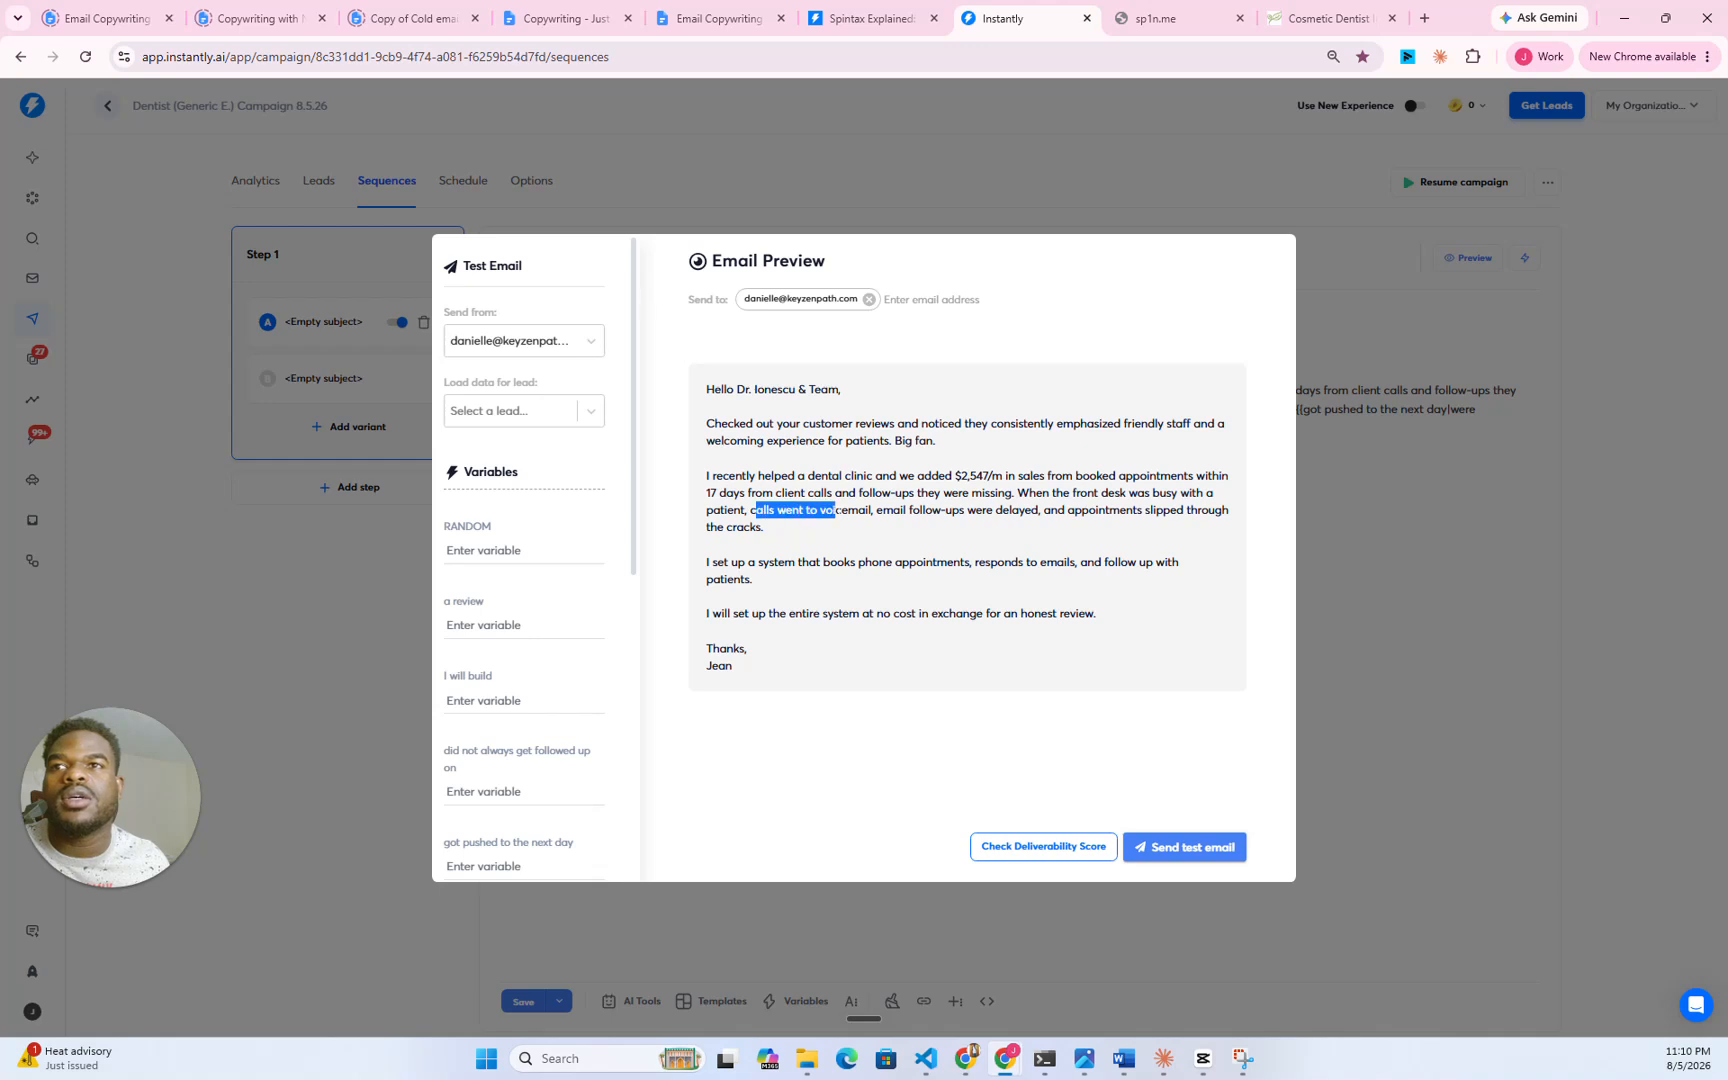
drag(912, 510, 1220, 510)
click(818, 522)
drag(725, 562, 1148, 562)
drag(716, 613, 862, 614)
click(864, 692)
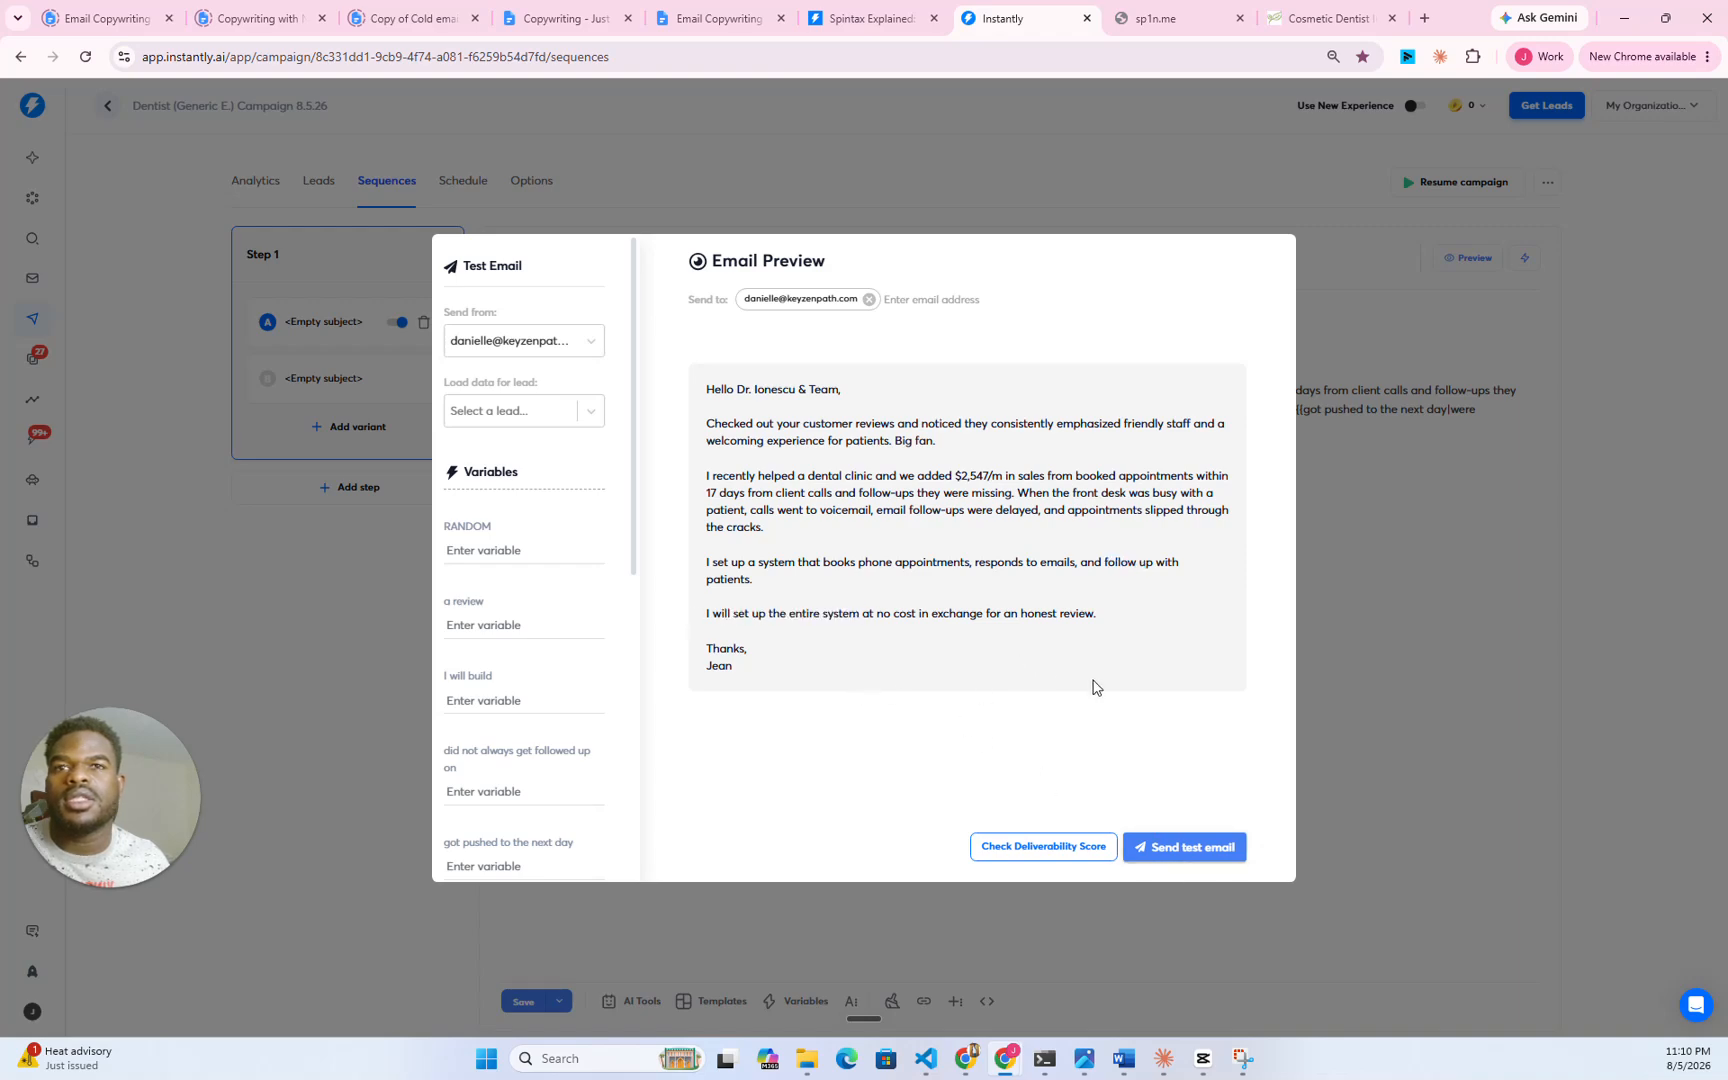
click(1372, 665)
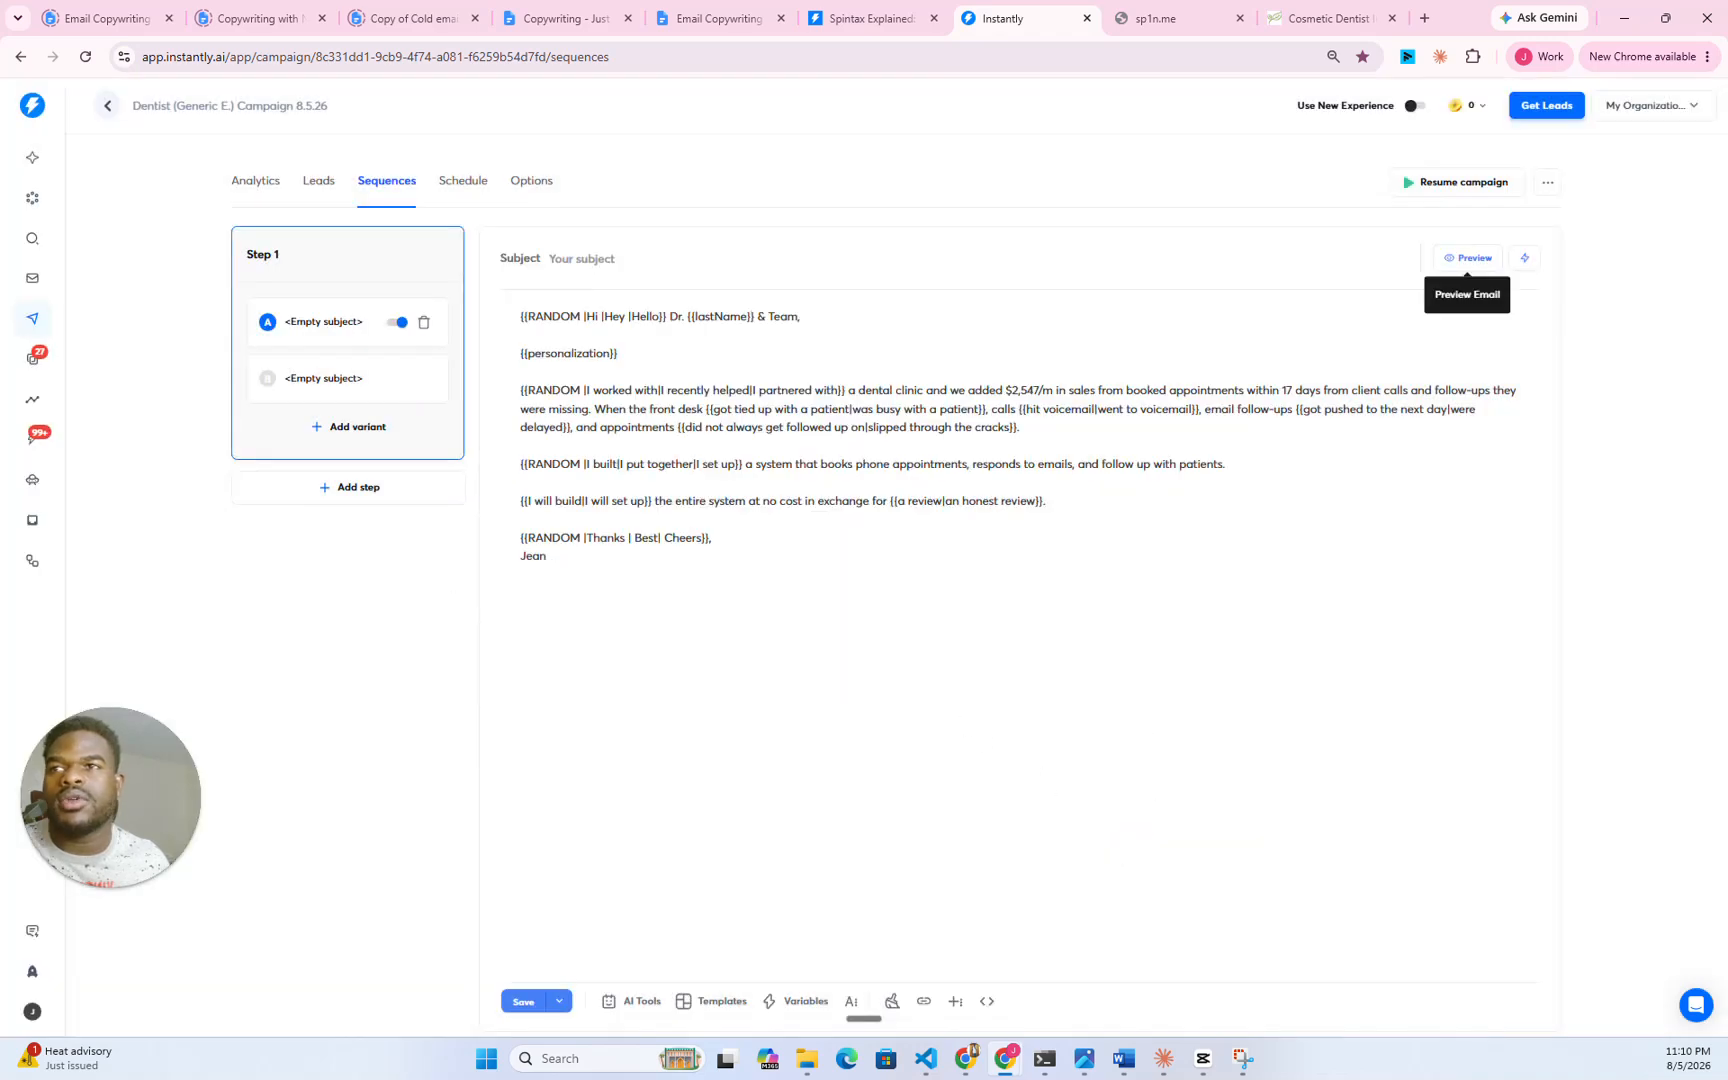
- Recheck variant A's sign-off and free-setup offer in the editor, then save the sequence
drag(527, 538, 648, 538)
drag(524, 501, 934, 501)
click(521, 372)
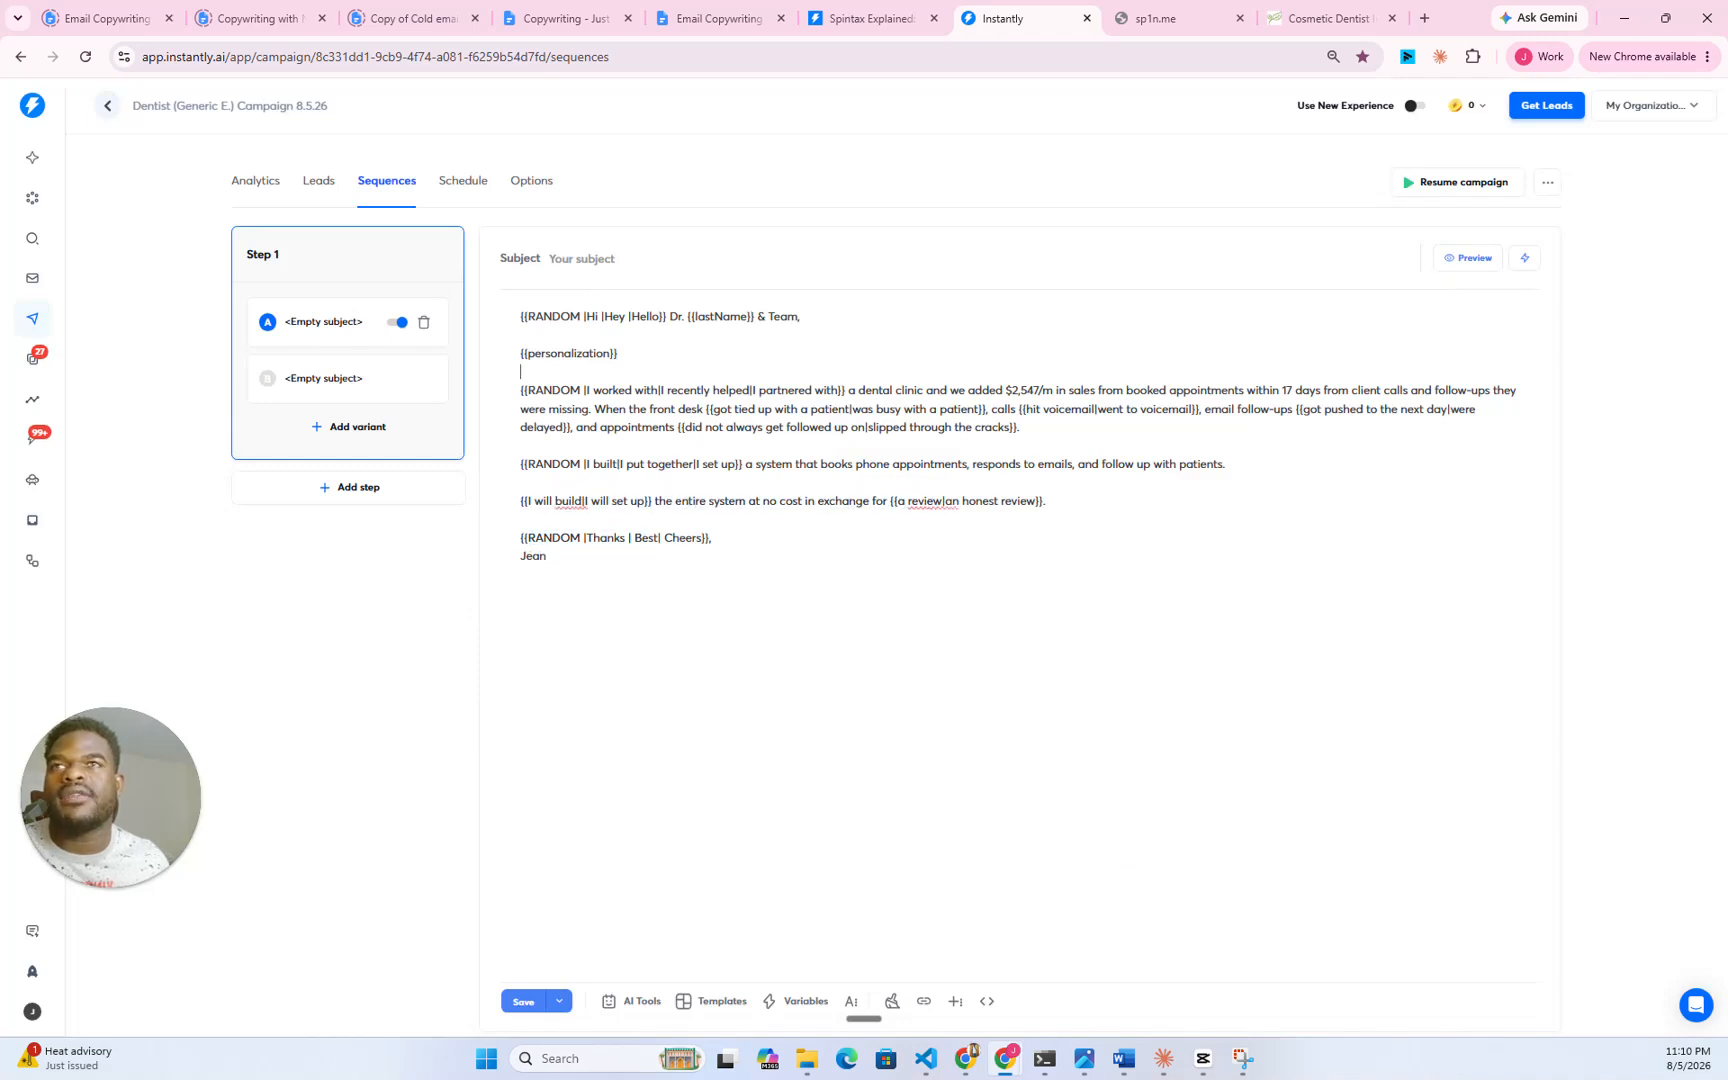
click(523, 1001)
- Check the campaign's sending schedule and options, then open its leads list
click(445, 184)
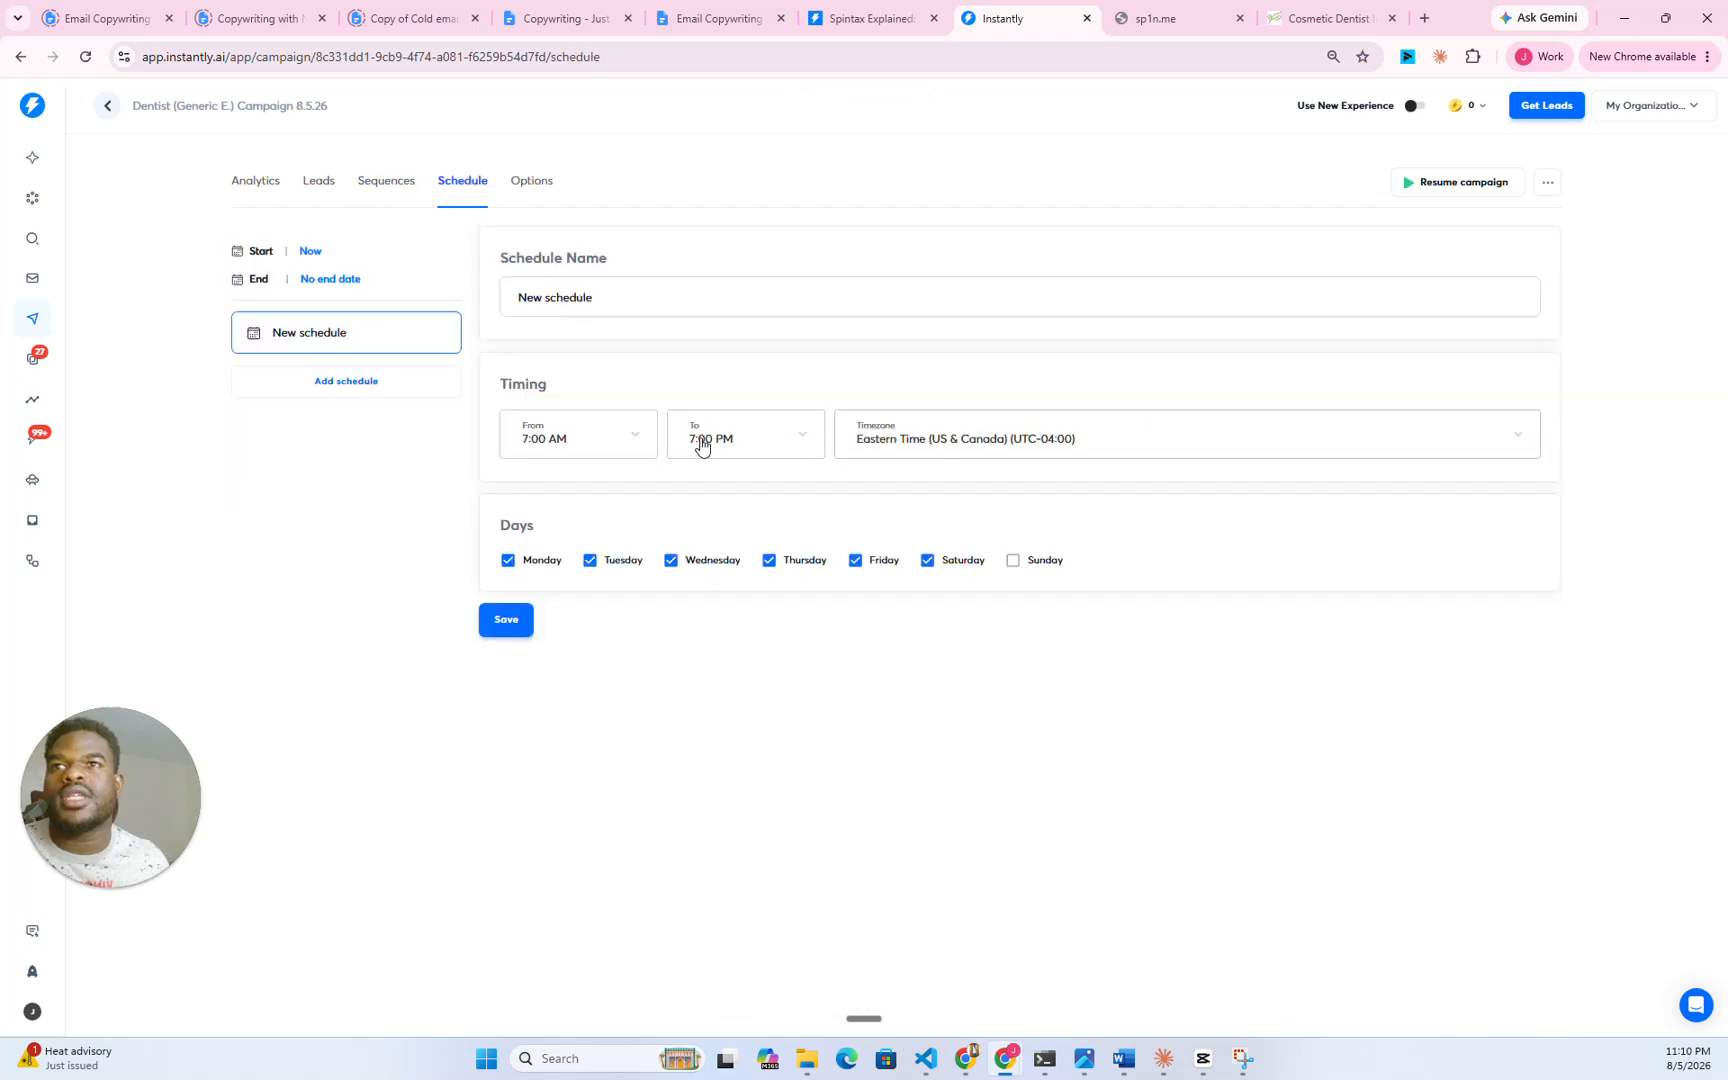
click(529, 181)
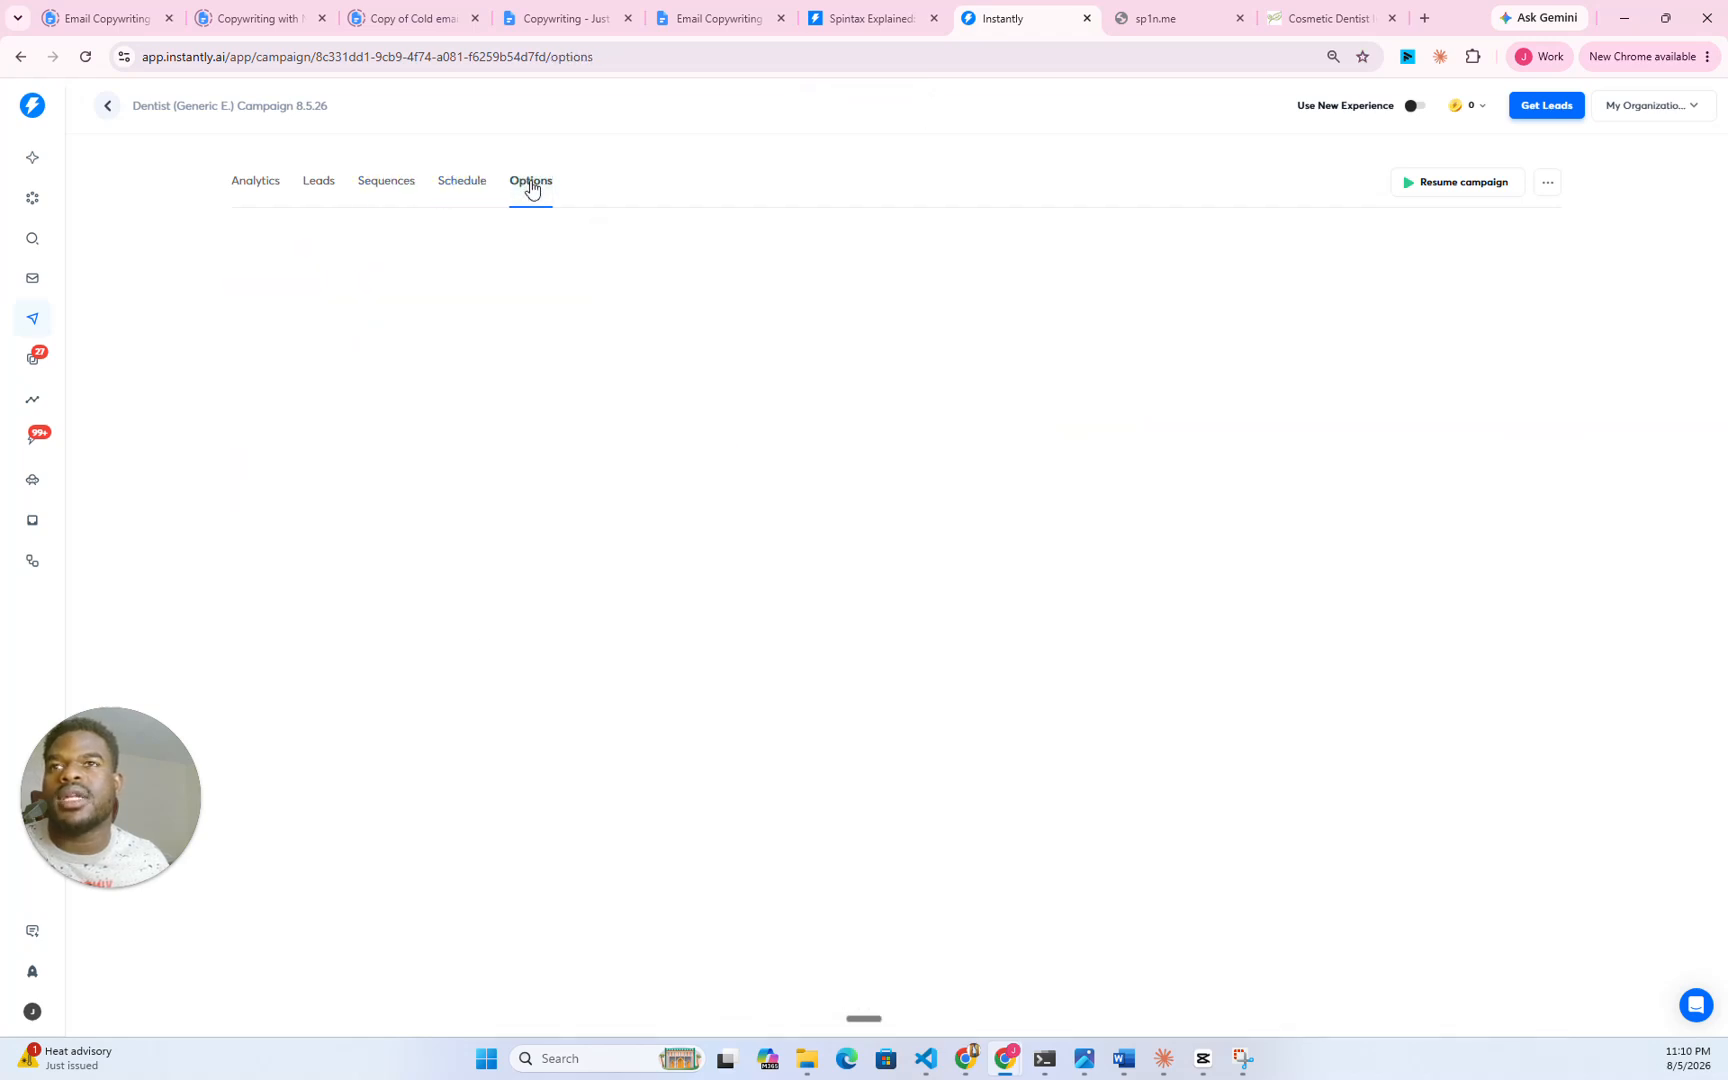
click(895, 734)
click(319, 181)
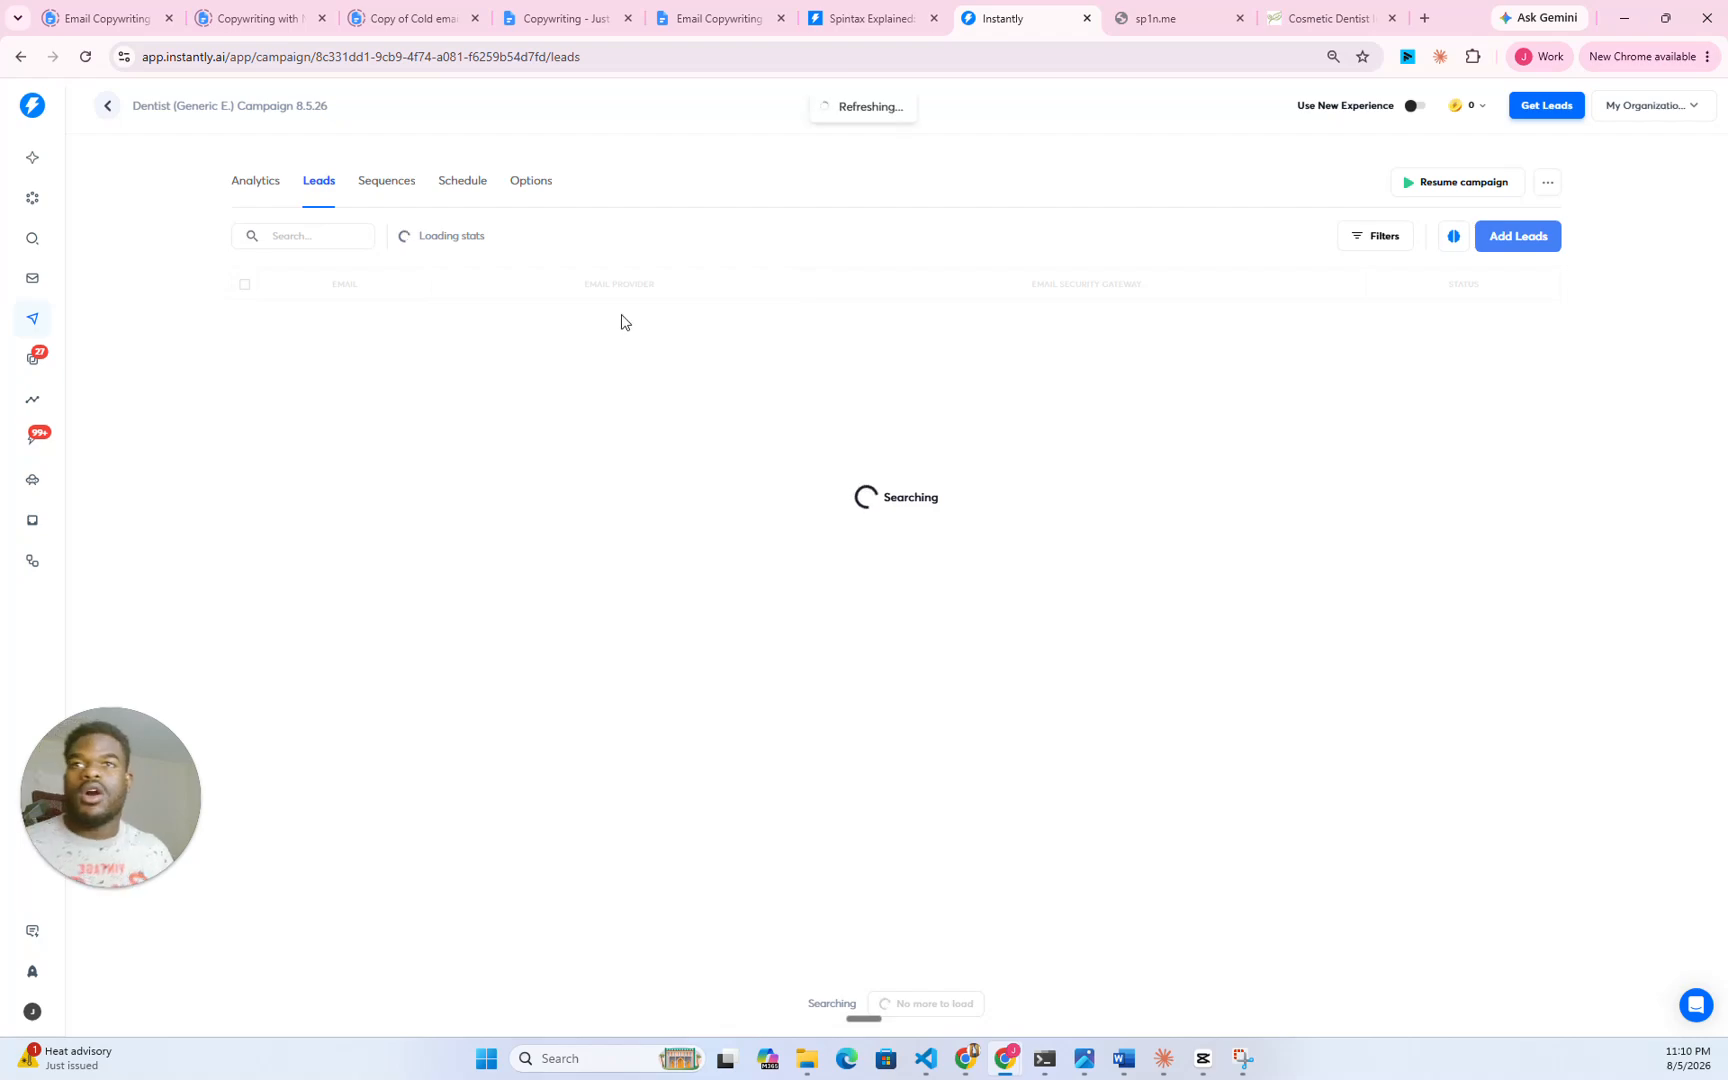